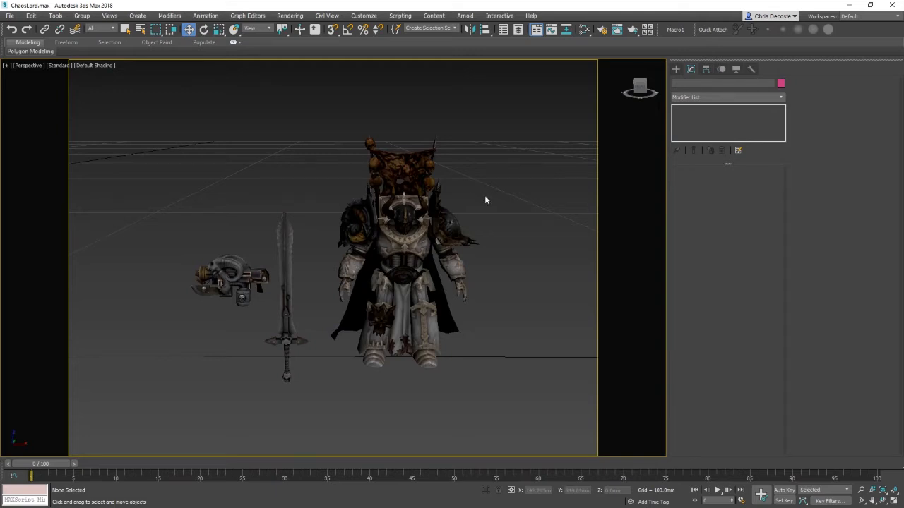
Step: Inspect the armor mesh in wireframe and edged-faces display while orbiting around the character
{"action": "left_click", "coordinate": [416, 245]}
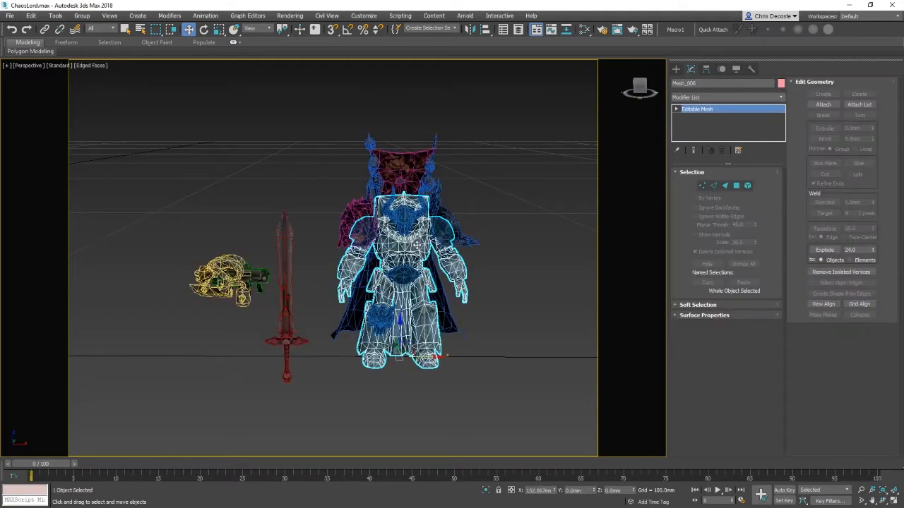
{"action": "key", "text": "z"}
{"action": "middle_click_drag", "start_coordinate": [407, 285], "coordinate": [449, 279]}
{"action": "key", "text": "F3"}
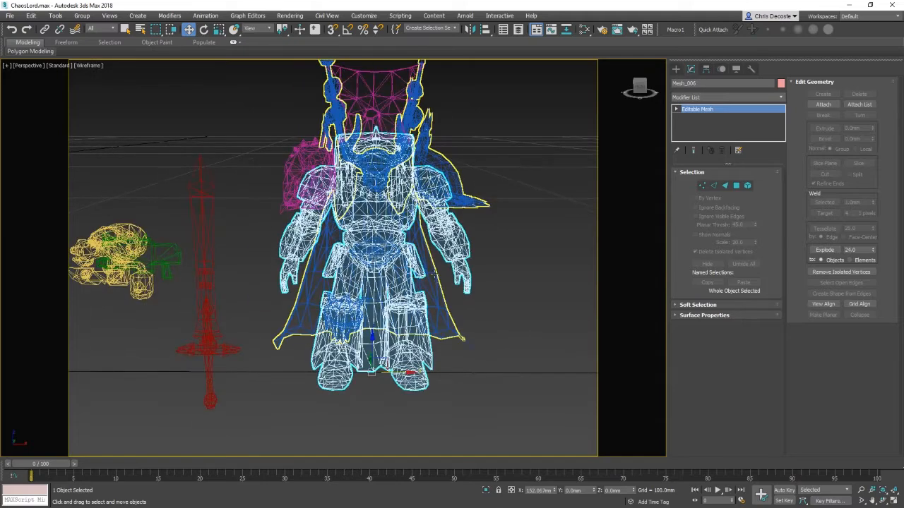
{"action": "key", "text": "F3"}
{"action": "key", "text": "F4"}
{"action": "key", "text": "r"}
{"action": "key", "text": "e"}
{"action": "left_click_drag", "start_coordinate": [378, 365], "coordinate": [463, 337]}
{"action": "key", "text": "ctrl+z"}
{"action": "middle_click_drag", "start_coordinate": [465, 339], "coordinate": [481, 338]}
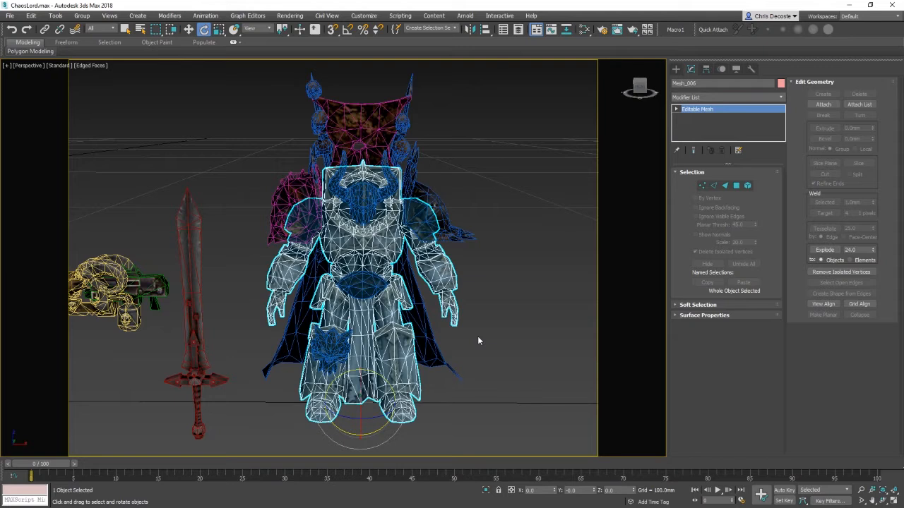
{"action": "middle_click_drag", "start_coordinate": [439, 320], "coordinate": [501, 316]}
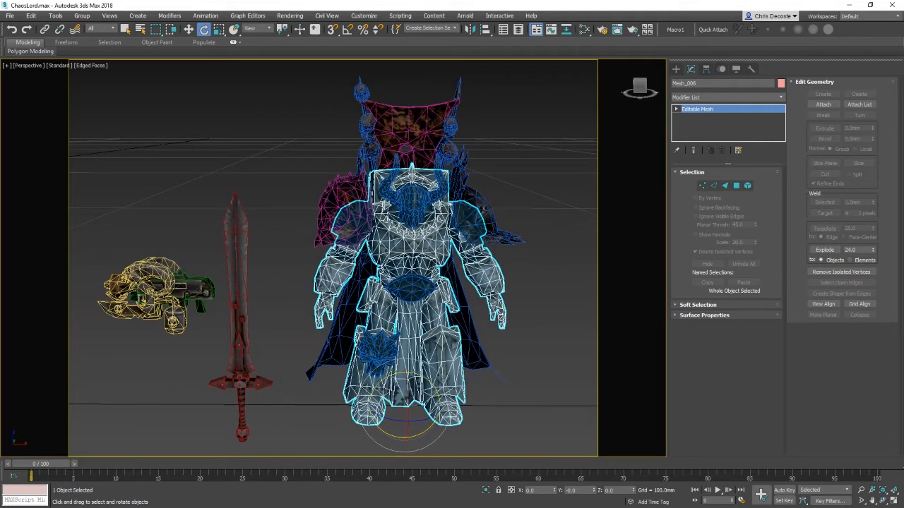
{"action": "left_click", "coordinate": [536, 356]}
{"action": "left_click", "coordinate": [863, 493]}
{"action": "left_click_drag", "start_coordinate": [519, 314], "coordinate": [517, 359]}
{"action": "key", "text": "w"}
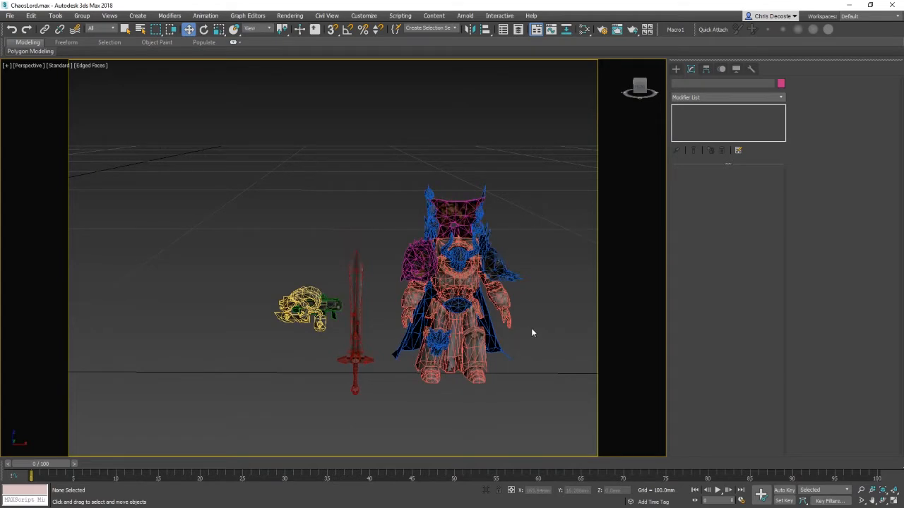
{"action": "key", "text": "F3"}
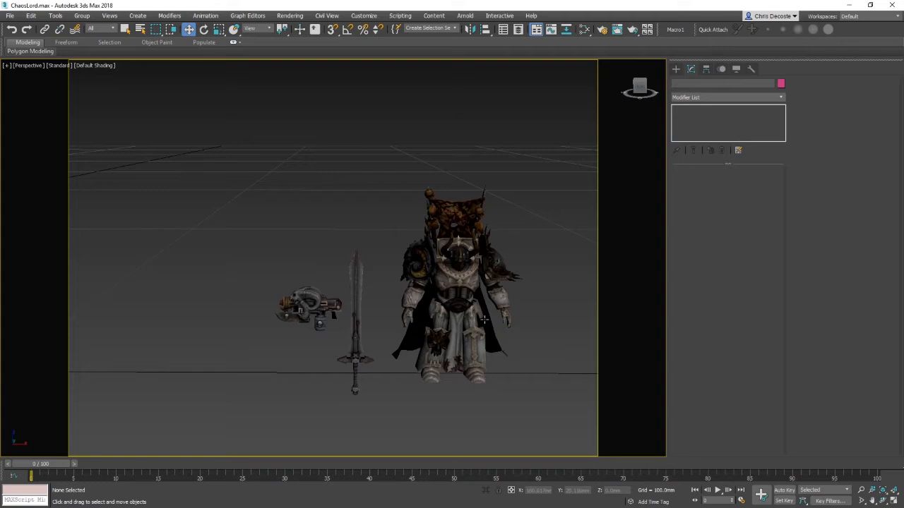
Step: Examine the cape and armor meshes by selecting each one with edged faces toggled on and off
{"action": "left_click", "coordinate": [453, 302]}
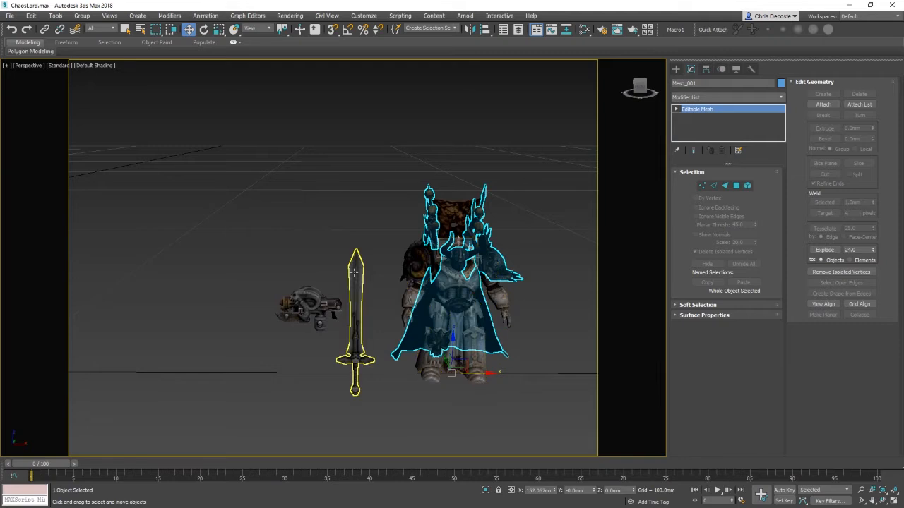
{"action": "middle_click_drag", "start_coordinate": [279, 265], "coordinate": [249, 273]}
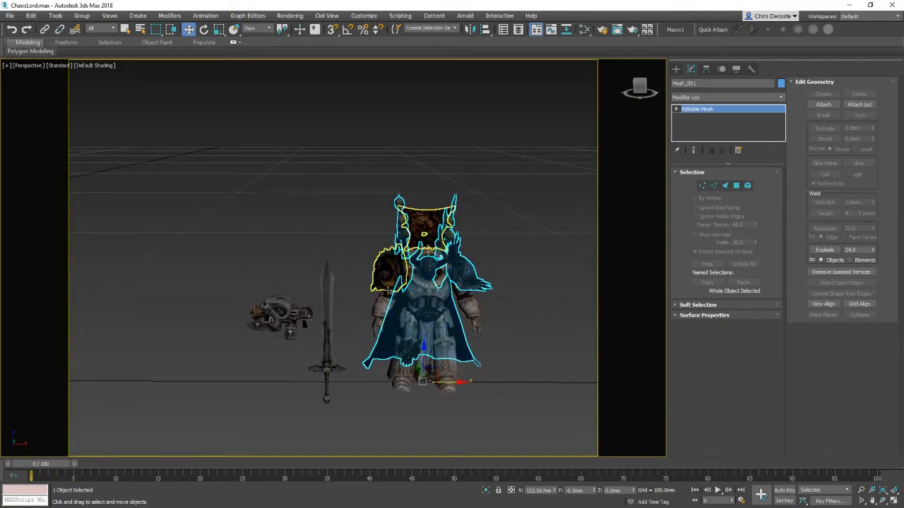
{"action": "middle_click_drag", "start_coordinate": [327, 315], "coordinate": [283, 315]}
{"action": "scroll", "coordinate": [393, 324], "scroll_direction": "up", "scroll_amount": 3}
{"action": "middle_click_drag", "start_coordinate": [393, 325], "coordinate": [408, 305]}
{"action": "left_click", "coordinate": [548, 281]}
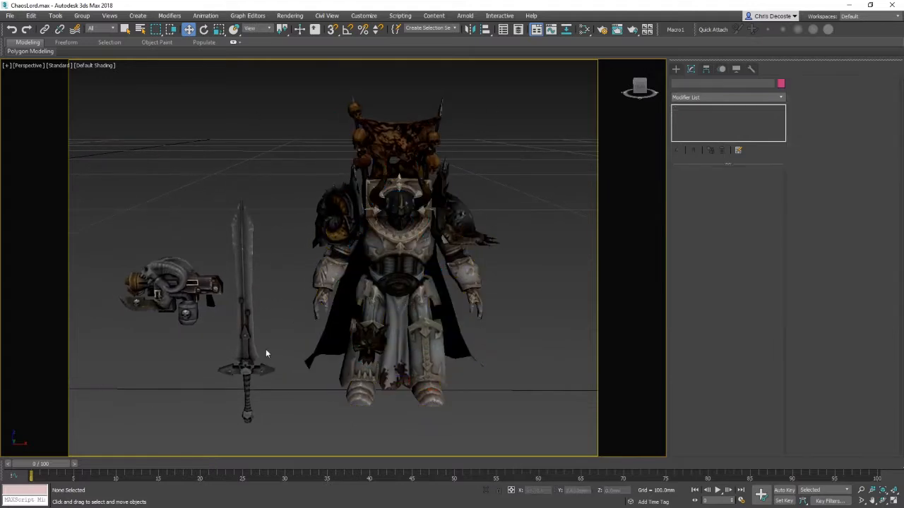
{"action": "key", "text": "F4"}
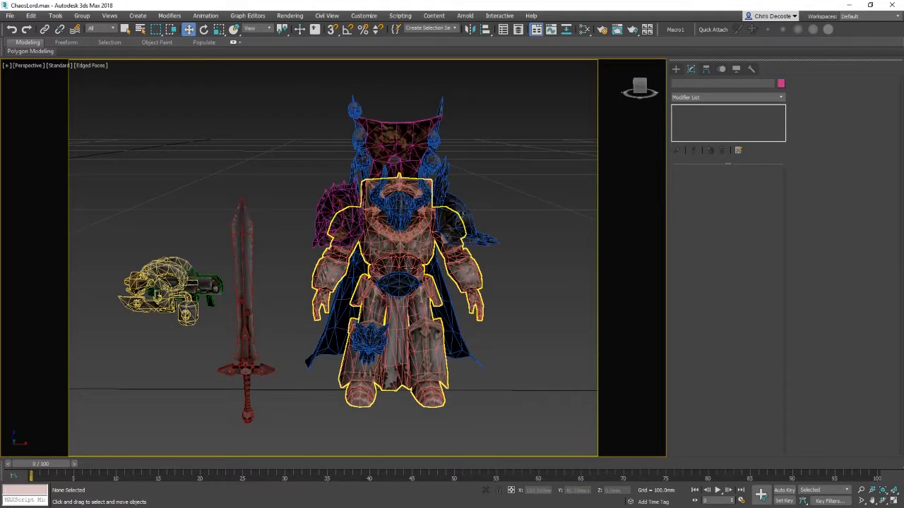
{"action": "left_click", "coordinate": [407, 264]}
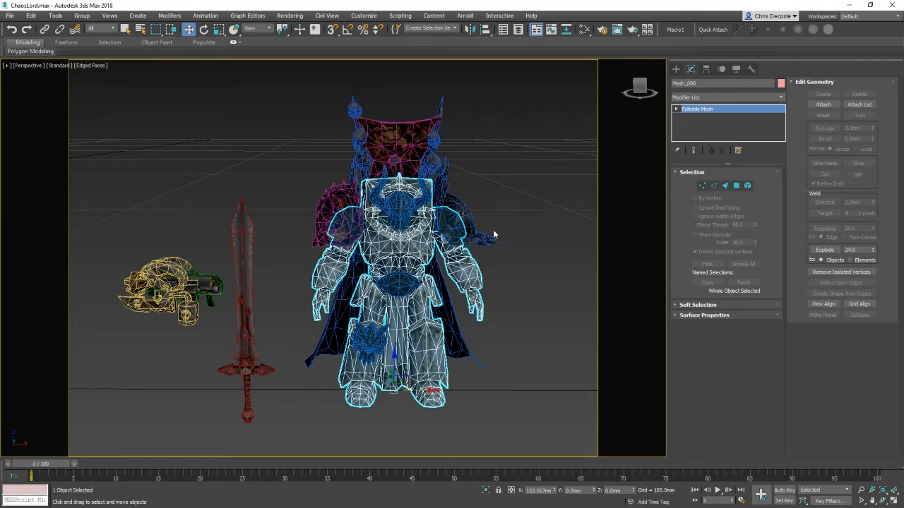
{"action": "key", "text": "F4"}
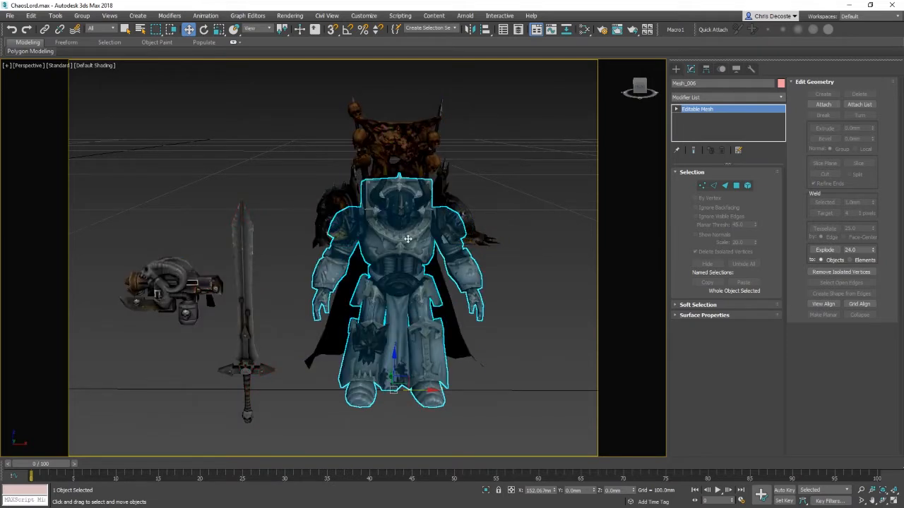
{"action": "left_click", "coordinate": [538, 339]}
{"action": "left_click", "coordinate": [390, 240]}
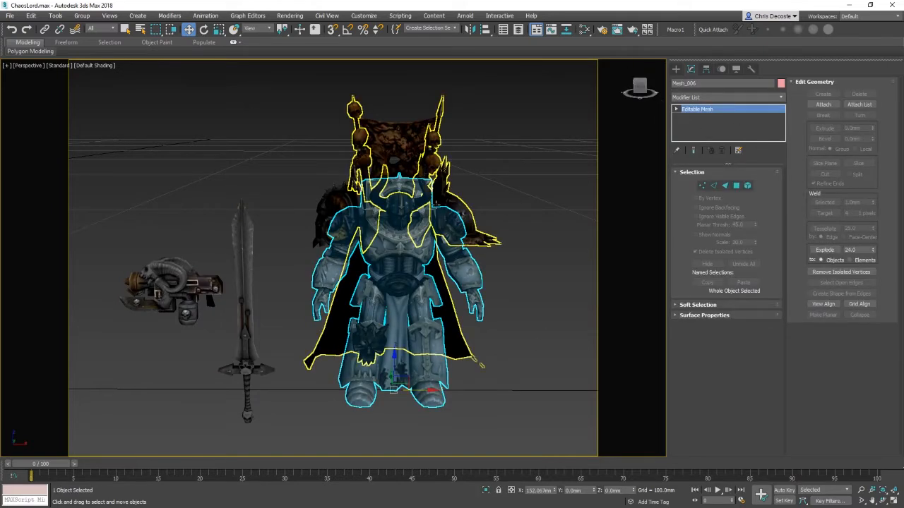
Step: Select all six character objects and convert them to Editable Poly
{"action": "left_click_drag", "start_coordinate": [212, 136], "coordinate": [605, 453]}
{"action": "right_click", "coordinate": [393, 242]}
{"action": "mouse_move", "coordinate": [445, 336]}
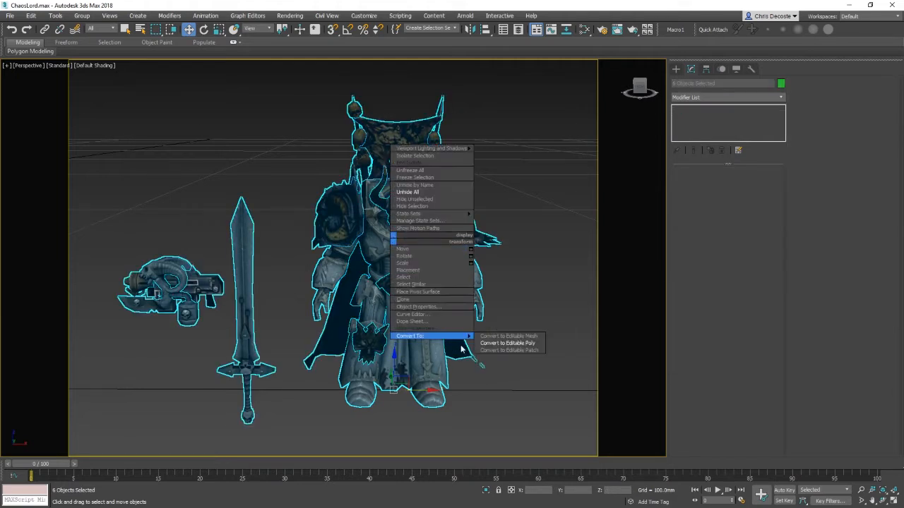
{"action": "left_click", "coordinate": [526, 344]}
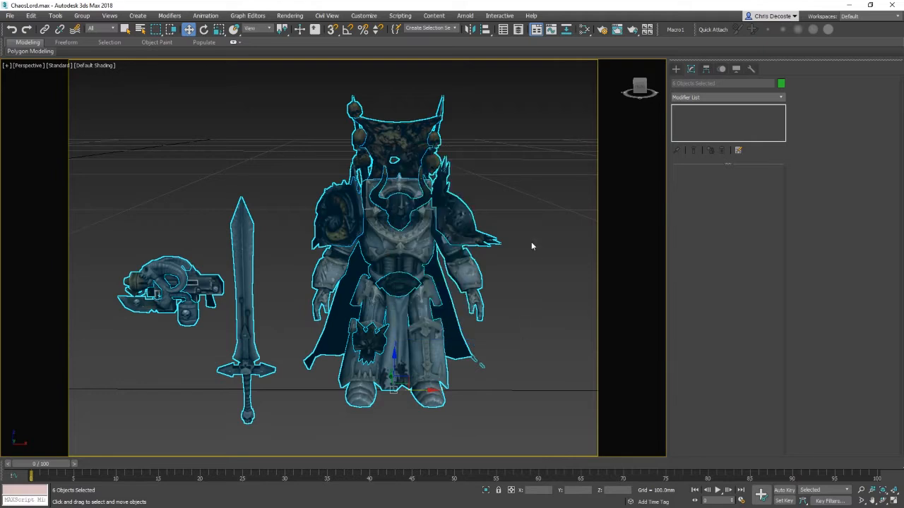
Step: Select the armor body mesh and switch to Element sub-object level
{"action": "left_click", "coordinate": [531, 242]}
{"action": "left_click", "coordinate": [407, 253]}
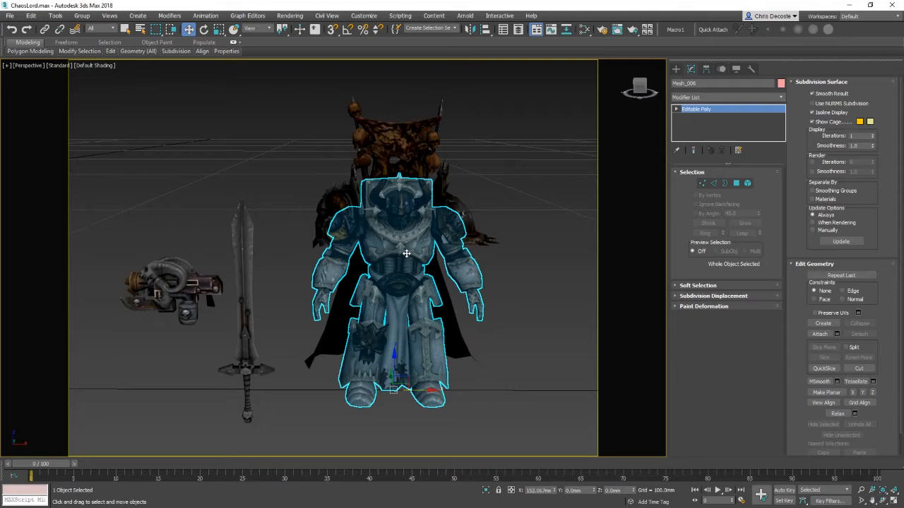
{"action": "right_click", "coordinate": [407, 253]}
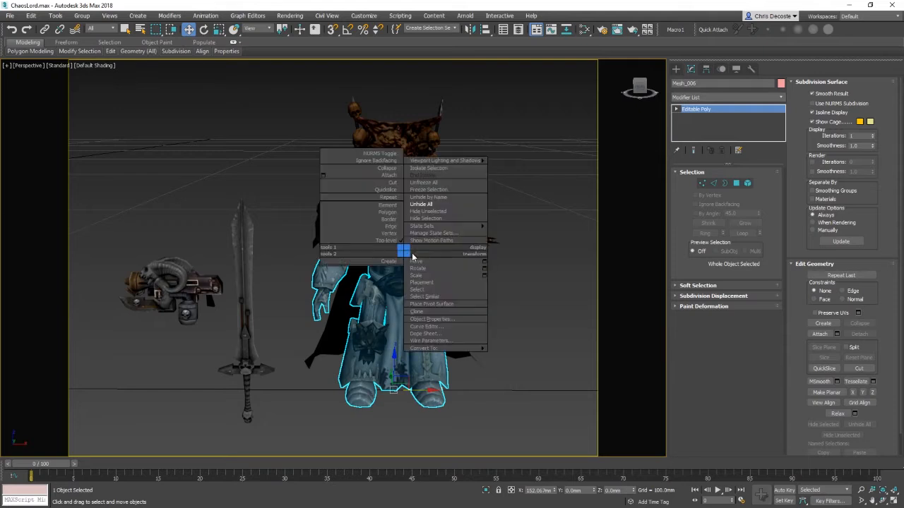
{"action": "left_click", "coordinate": [390, 206]}
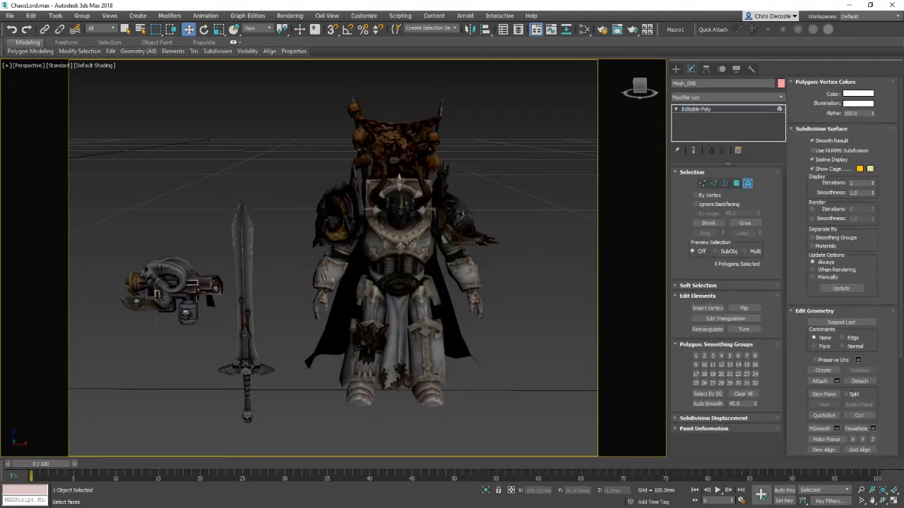
Step: Check the armor's separate elements by selecting leg, torso and chest pieces one at a time, then all together
{"action": "left_click", "coordinate": [372, 381]}
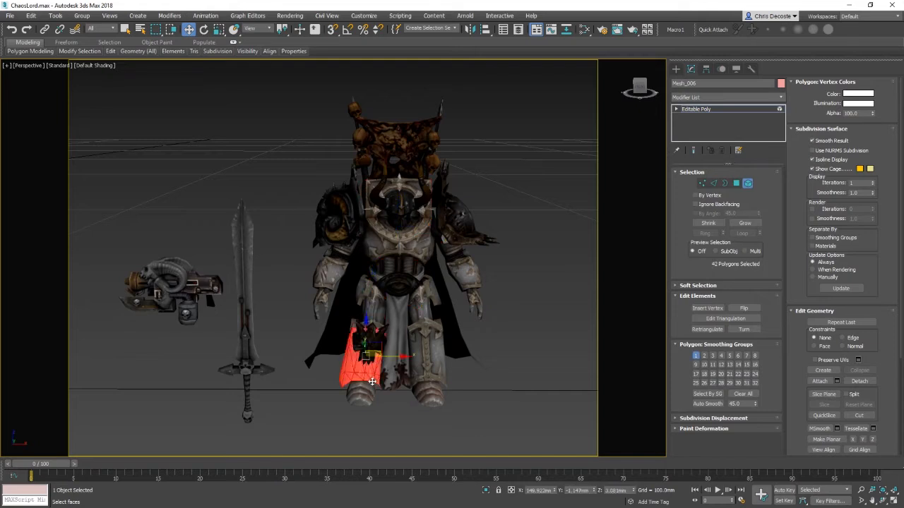
{"action": "left_click", "coordinate": [363, 395]}
{"action": "left_click", "coordinate": [369, 373]}
{"action": "left_click", "coordinate": [399, 285]}
{"action": "left_click", "coordinate": [398, 246]}
{"action": "left_click", "coordinate": [399, 219]}
{"action": "left_click_drag", "start_coordinate": [243, 144], "coordinate": [622, 503]}
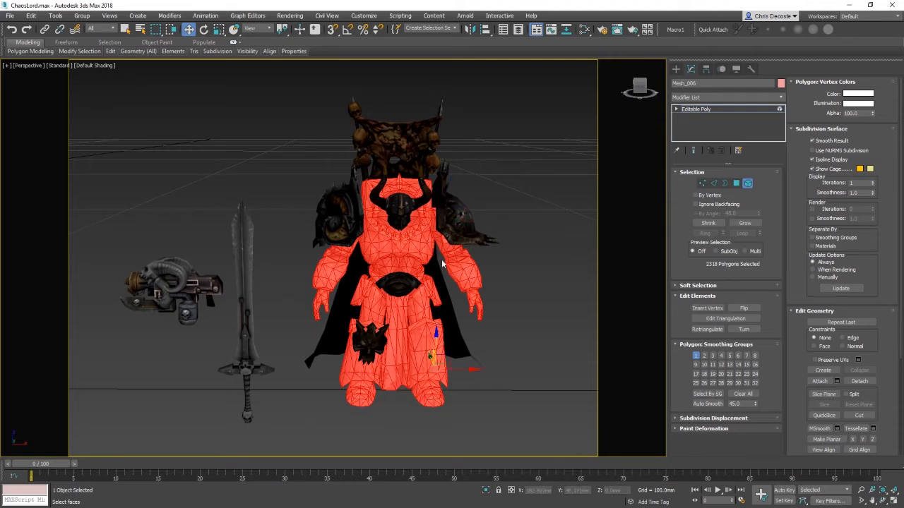
Step: Switch to Polygon level and back to Element level, then select the armor's collar element
{"action": "right_click", "coordinate": [405, 250]}
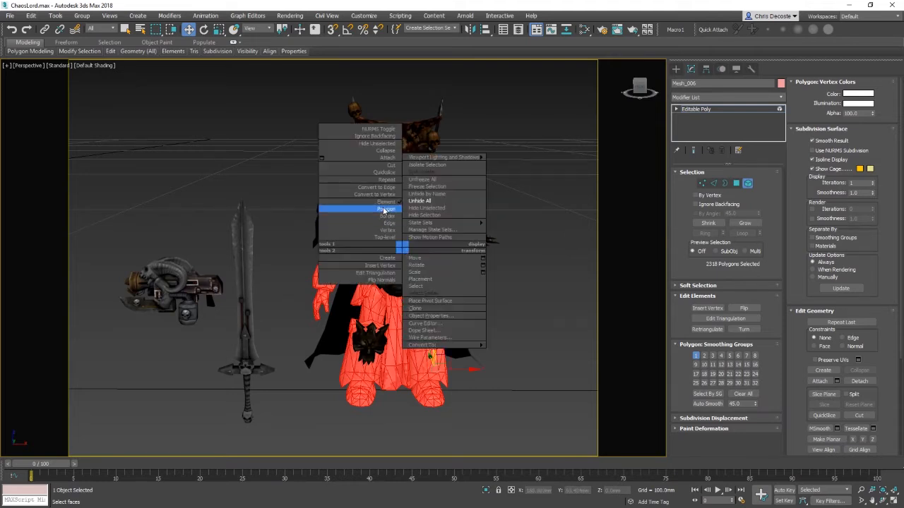
{"action": "left_click", "coordinate": [386, 211]}
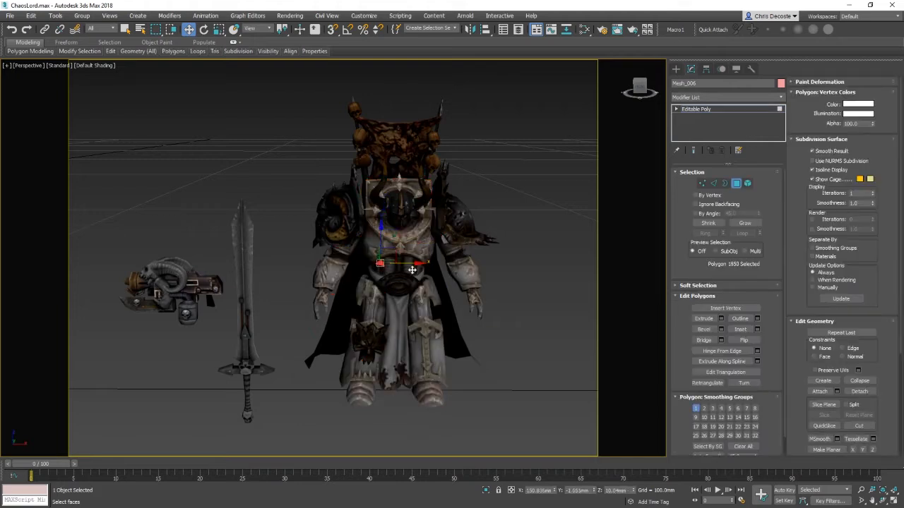
{"action": "right_click", "coordinate": [388, 243]}
{"action": "left_click", "coordinate": [377, 197]}
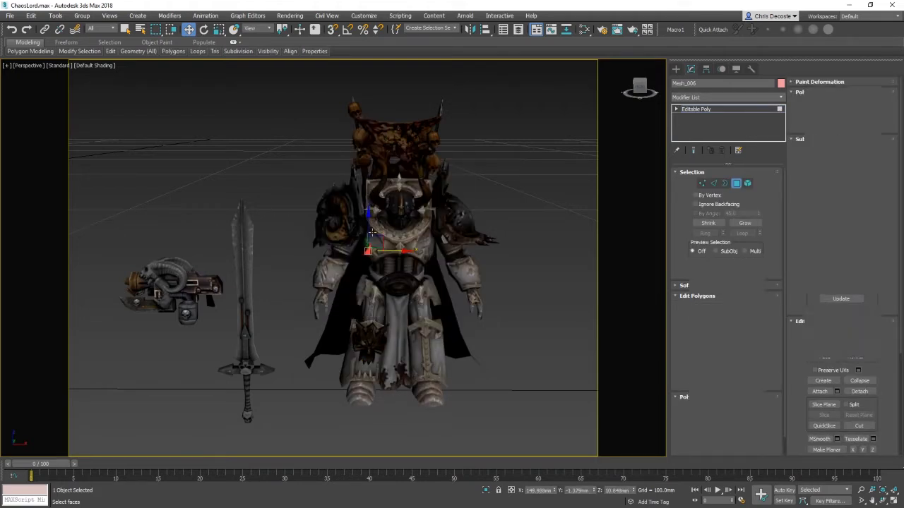
{"action": "left_click", "coordinate": [388, 235]}
{"action": "left_click", "coordinate": [426, 247]}
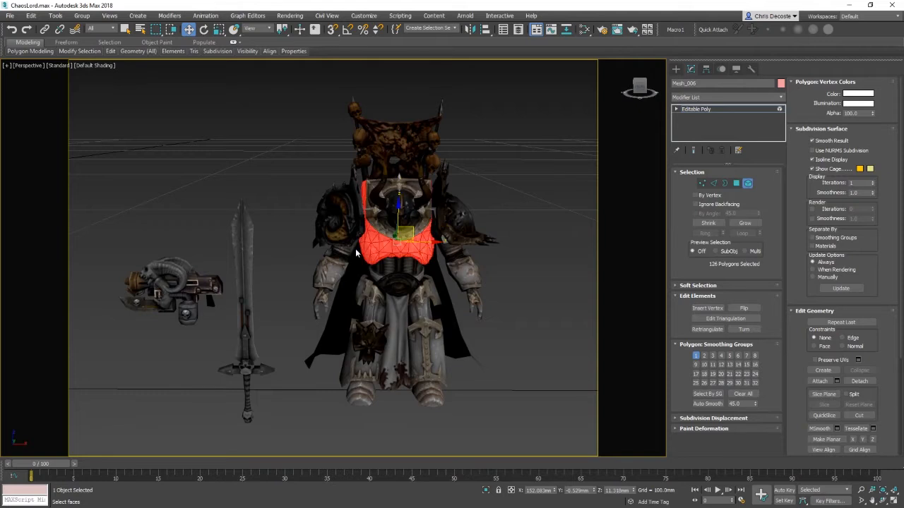
{"action": "left_click", "coordinate": [374, 228]}
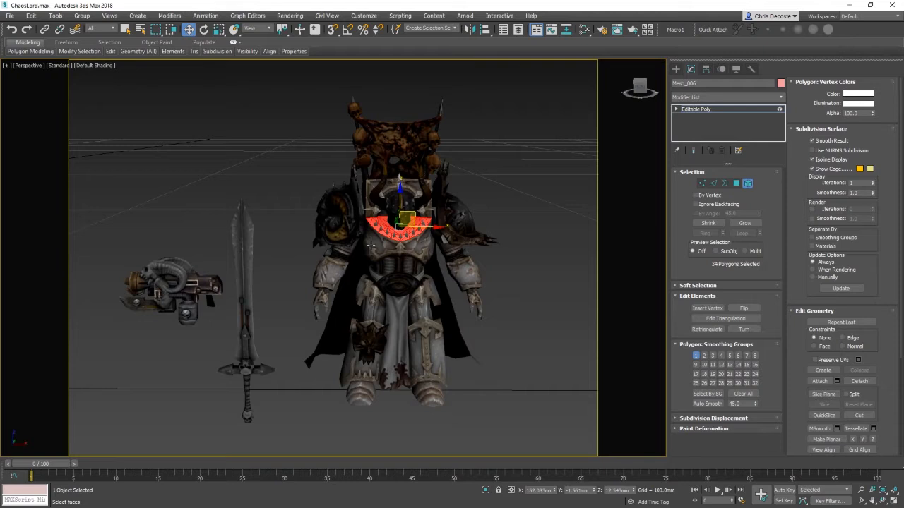
Step: Zoom in and try moving the collar element upward, then undo the move
{"action": "key", "text": "z"}
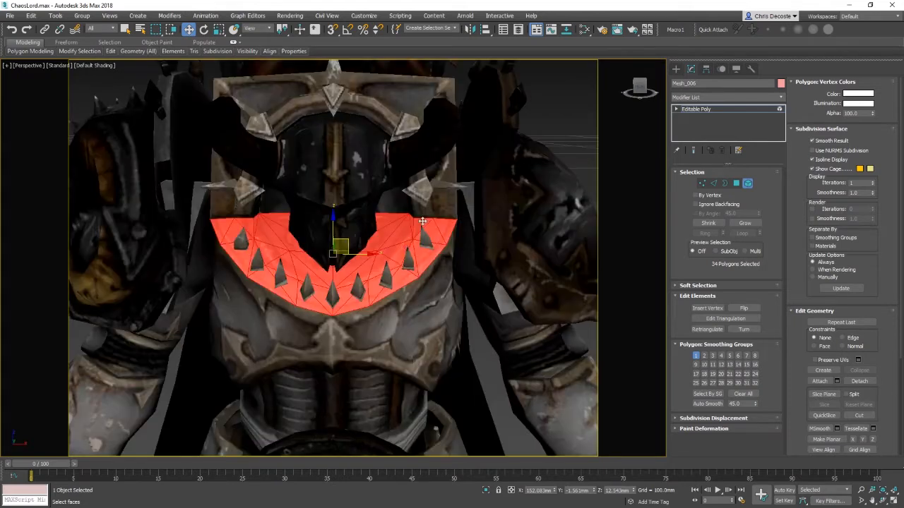
{"action": "middle_click_drag", "start_coordinate": [406, 250], "coordinate": [460, 277], "text": "alt"}
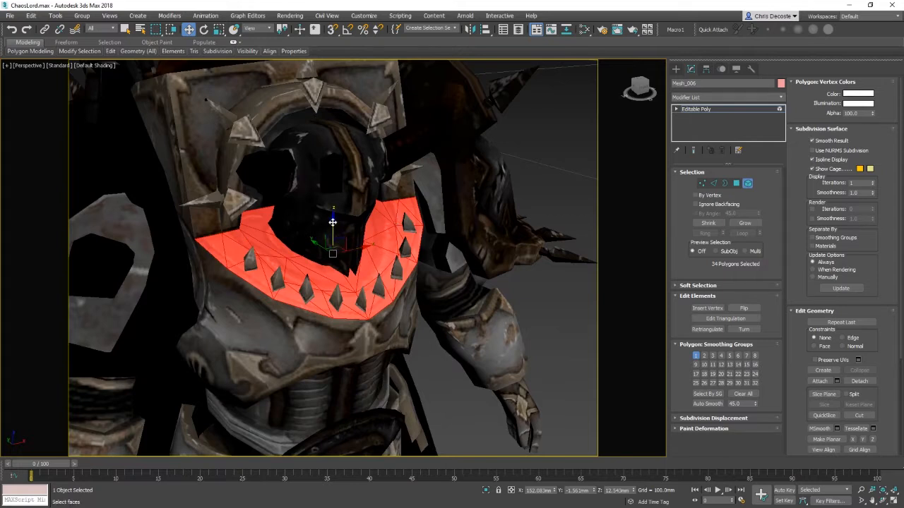
{"action": "left_click_drag", "start_coordinate": [332, 219], "coordinate": [348, 135]}
{"action": "key", "text": "ctrl+z"}
Step: Select the chest plate element, try moving it upward, and undo the move
{"action": "left_click", "coordinate": [319, 346]}
{"action": "left_click", "coordinate": [327, 305], "text": "ctrl"}
{"action": "left_click_drag", "start_coordinate": [334, 223], "coordinate": [333, 174]}
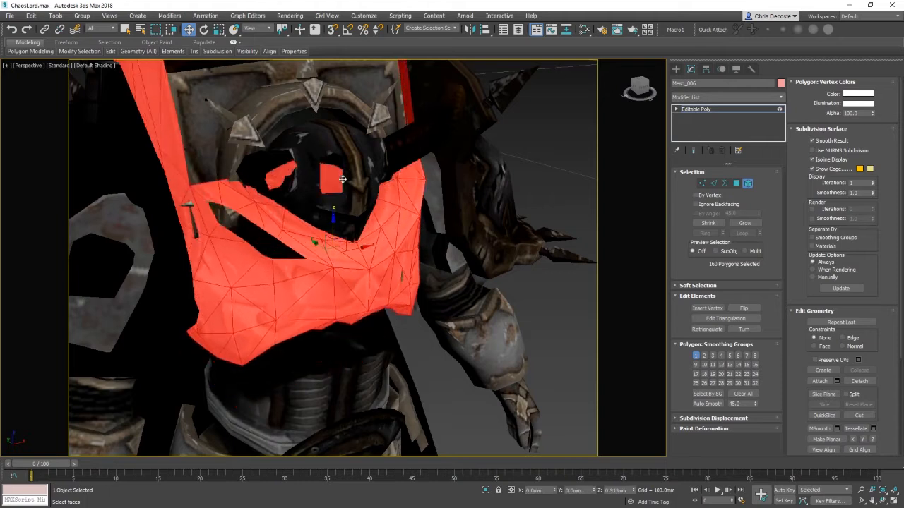
{"action": "key", "text": "ctrl+z"}
Step: Reselect the chest plate element after briefly selecting the helmet piece
{"action": "middle_click_drag", "start_coordinate": [446, 309], "coordinate": [517, 277]}
{"action": "scroll", "coordinate": [466, 294], "scroll_direction": "down", "scroll_amount": 4}
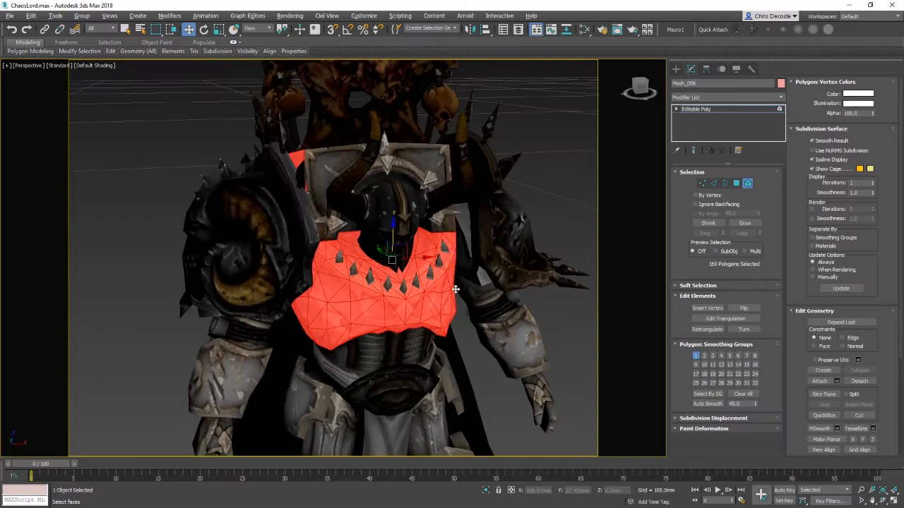
{"action": "left_click", "coordinate": [396, 225]}
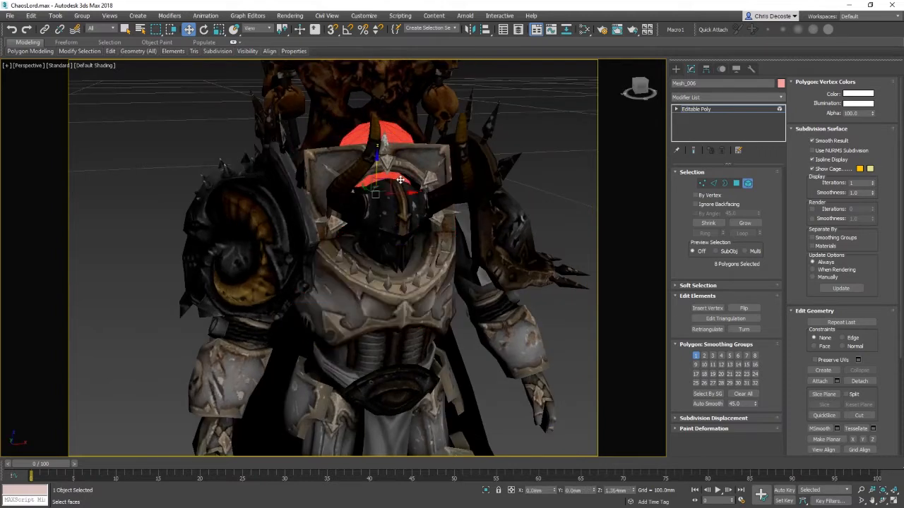
{"action": "left_click", "coordinate": [405, 279]}
{"action": "left_click_drag", "start_coordinate": [378, 255], "coordinate": [327, 305]}
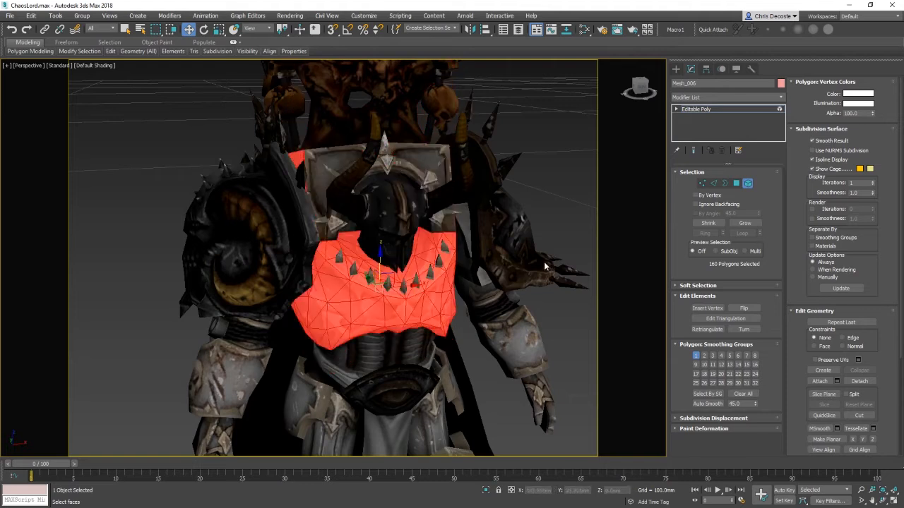
Step: Switch to Vertex level and window-select the armour's vertices across the chest and shoulders
{"action": "right_click", "coordinate": [377, 213]}
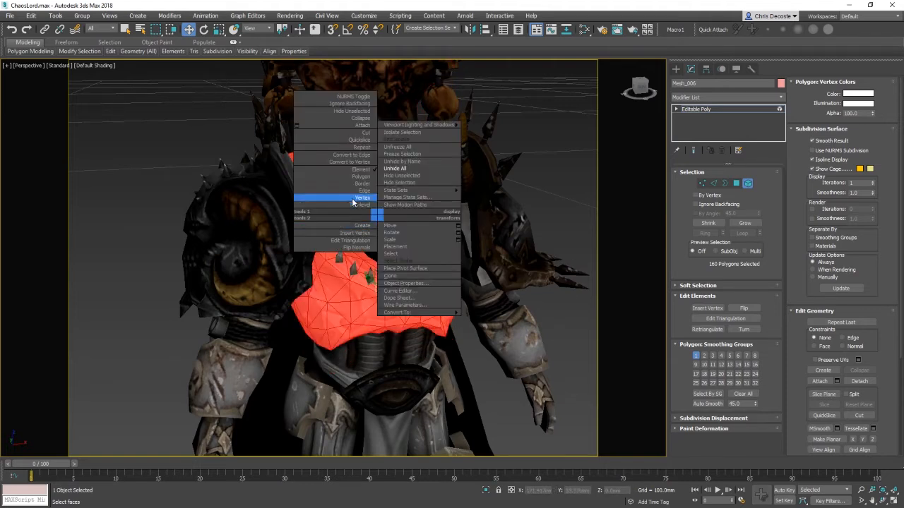
{"action": "left_click", "coordinate": [354, 200]}
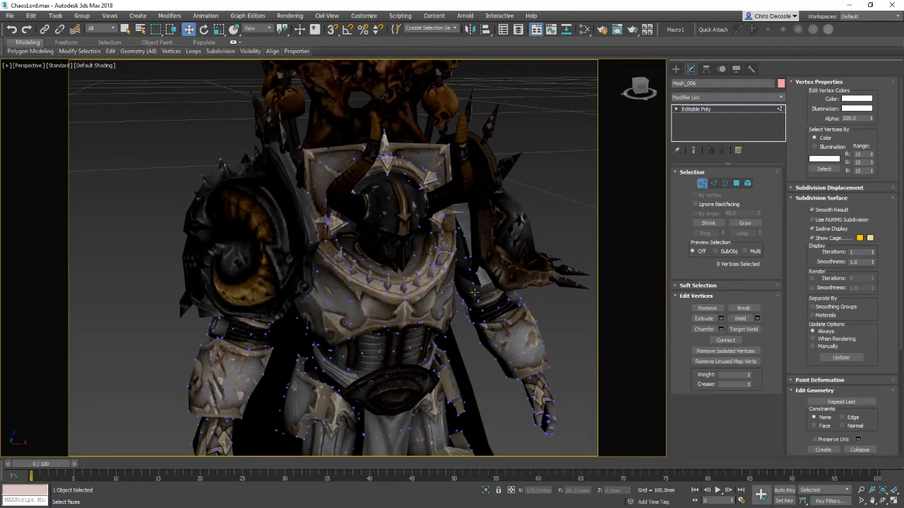
{"action": "middle_click_drag", "start_coordinate": [367, 234], "coordinate": [429, 284], "text": "alt"}
{"action": "middle_click_drag", "start_coordinate": [306, 280], "coordinate": [286, 307], "text": "alt"}
{"action": "left_click_drag", "start_coordinate": [121, 103], "coordinate": [577, 369]}
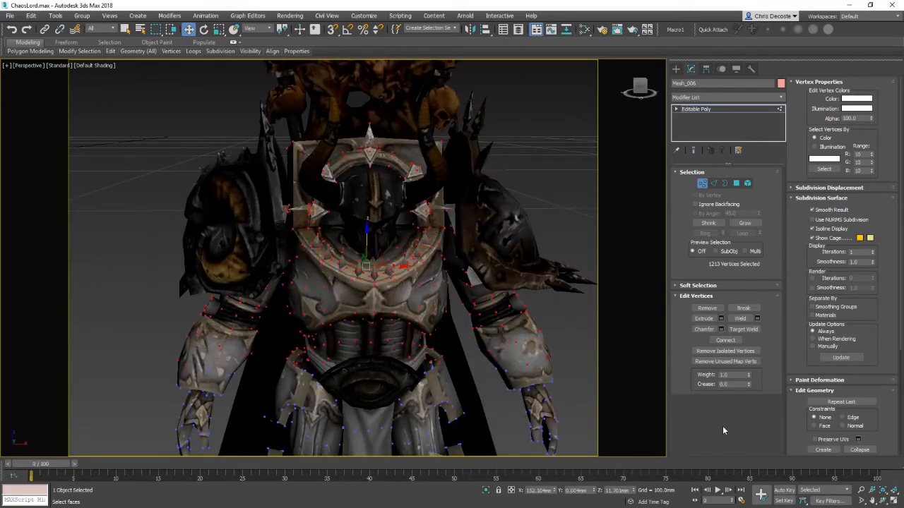
Step: Open the Weld settings, enter a new weld threshold, and apply the weld to the selected vertices
{"action": "left_click", "coordinate": [758, 319]}
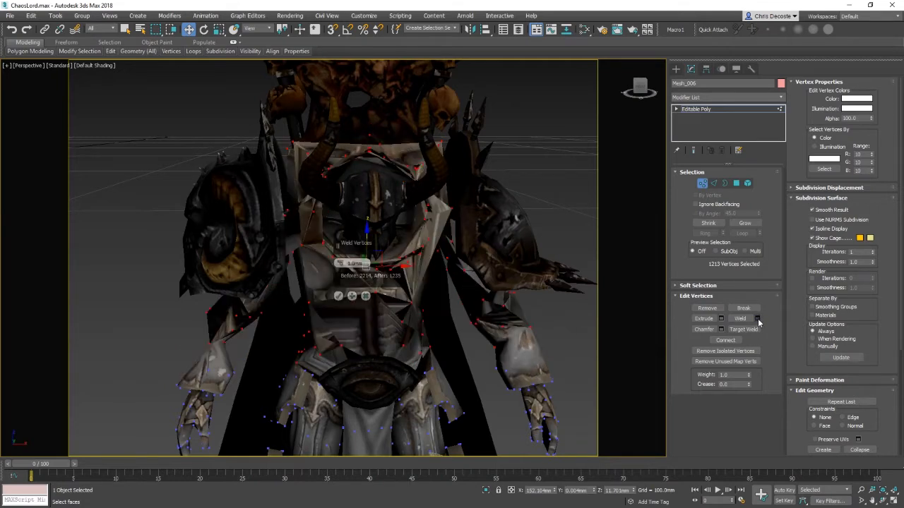
{"action": "right_click", "coordinate": [341, 265]}
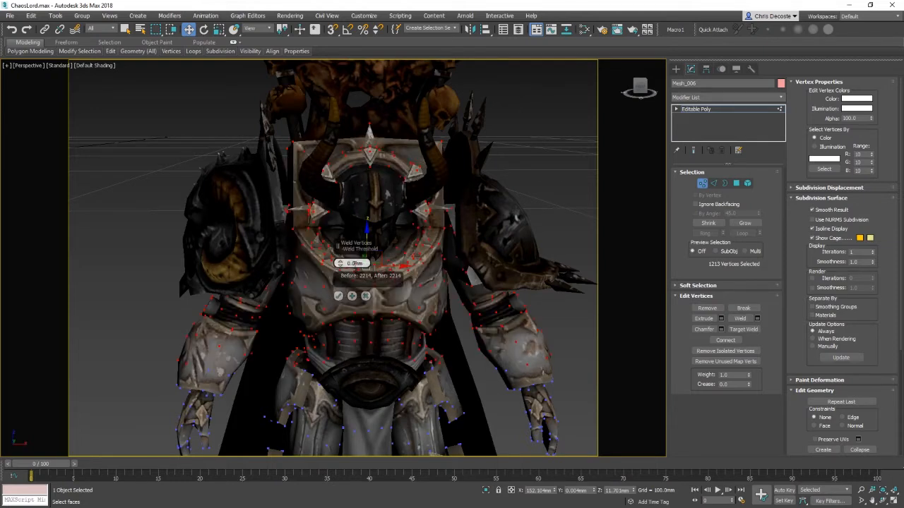
{"action": "type", "text": "01"}
{"action": "left_click", "coordinate": [338, 296]}
Step: Switch to Element level and select the torso armour element
{"action": "right_click", "coordinate": [397, 297]}
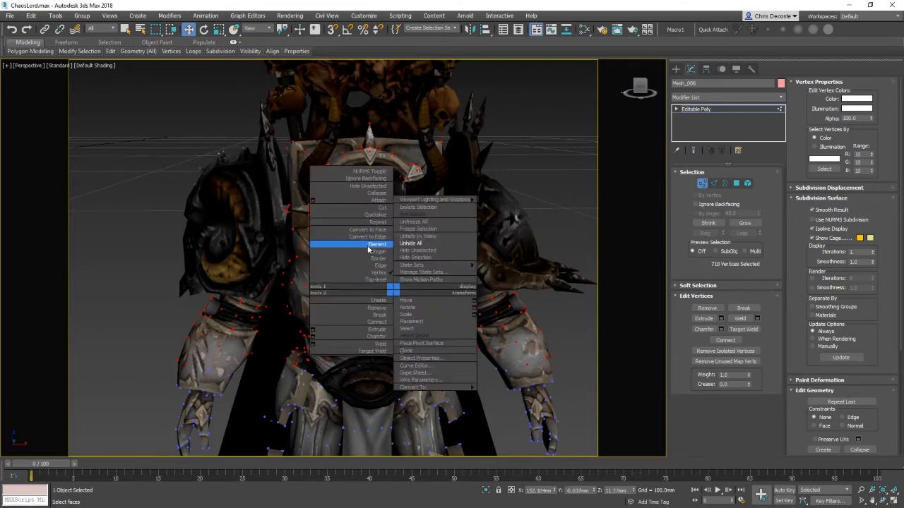
{"action": "left_click", "coordinate": [368, 243]}
{"action": "left_click", "coordinate": [405, 283]}
{"action": "left_click", "coordinate": [404, 284]}
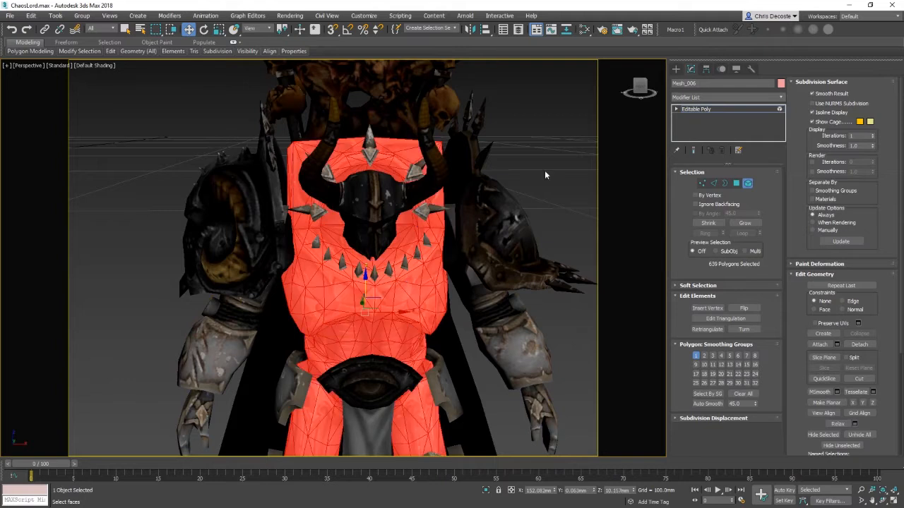
Step: Undo the recent selection changes to return to the chest plate element
{"action": "left_click", "coordinate": [545, 173]}
{"action": "left_click", "coordinate": [375, 274]}
{"action": "left_click", "coordinate": [420, 267]}
{"action": "middle_click_drag", "start_coordinate": [396, 359], "coordinate": [407, 313], "text": "alt"}
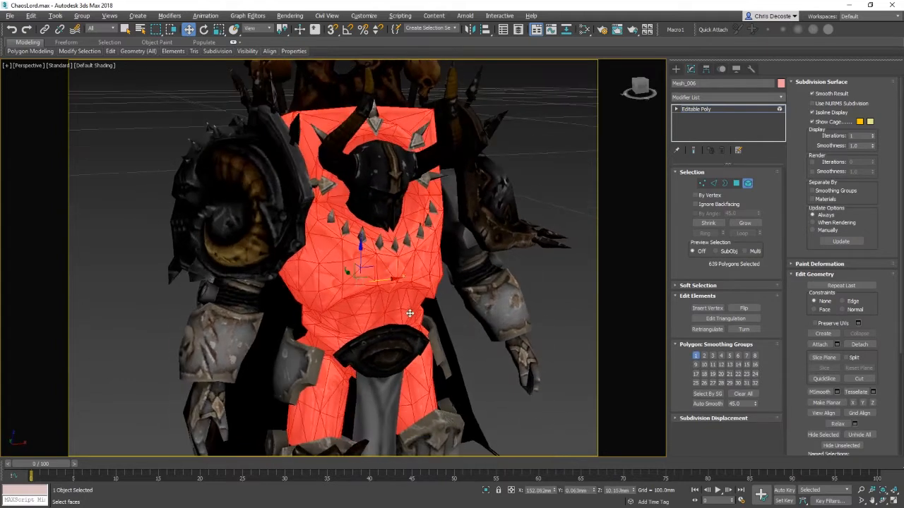
{"action": "middle_click_drag", "start_coordinate": [478, 239], "coordinate": [417, 226]}
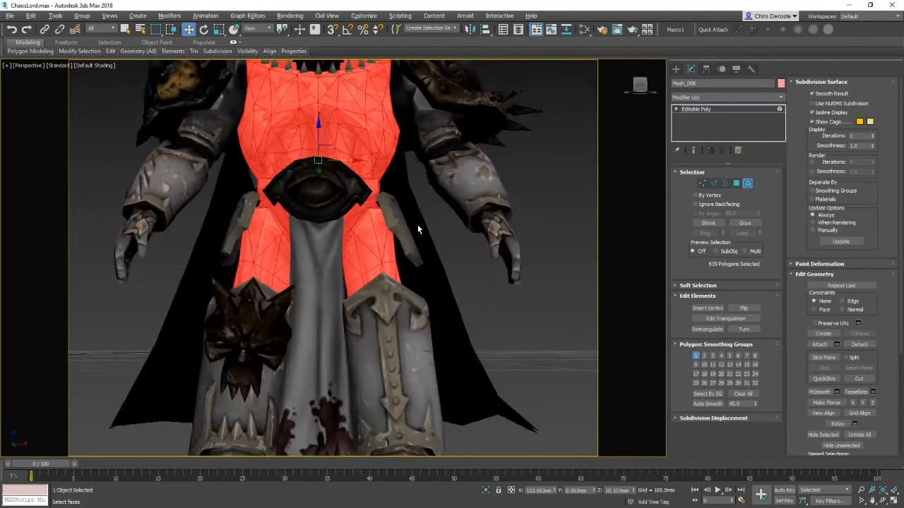
{"action": "middle_click_drag", "start_coordinate": [447, 168], "coordinate": [414, 267]}
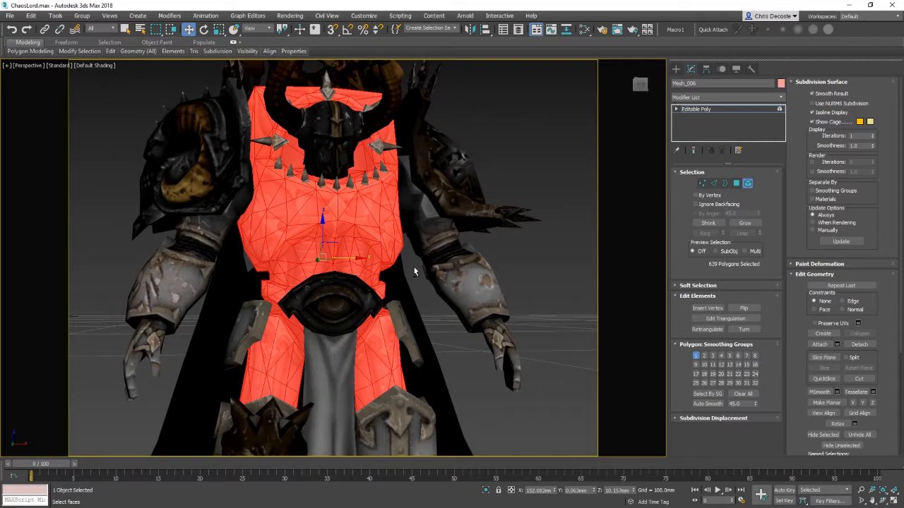
{"action": "key", "text": "ctrl+z"}
{"action": "key", "text": "ctrl+z"}
{"action": "key", "text": "ctrl+z"}
{"action": "key", "text": "ctrl+z"}
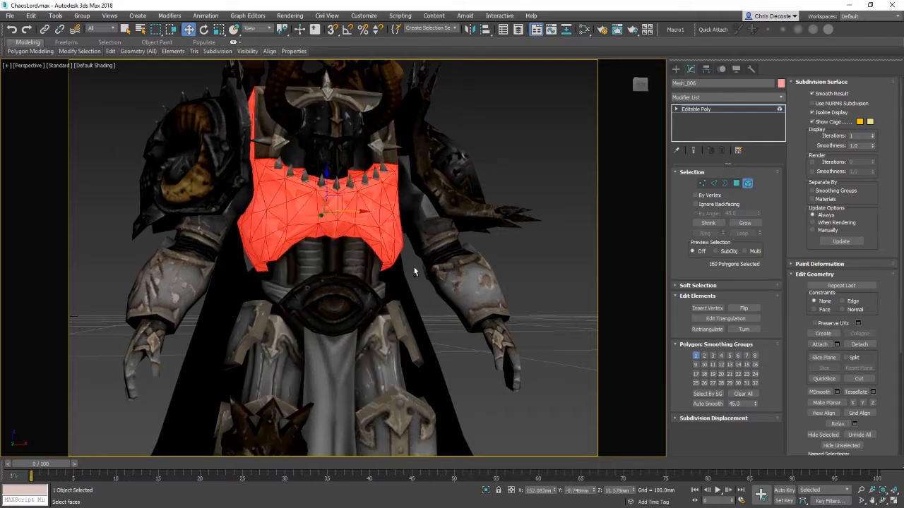
{"action": "key", "text": "ctrl+z"}
Step: Select the collar element, then return the selection to the chest plate element
{"action": "middle_click_drag", "start_coordinate": [452, 250], "coordinate": [460, 283], "text": "alt"}
{"action": "left_click", "coordinate": [426, 224]}
{"action": "left_click", "coordinate": [351, 225]}
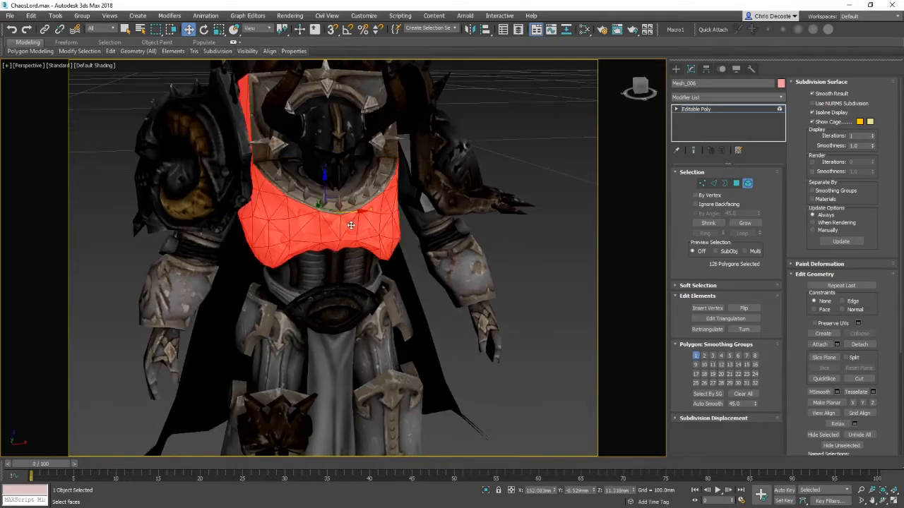
{"action": "middle_click_drag", "start_coordinate": [401, 208], "coordinate": [390, 252], "text": "alt"}
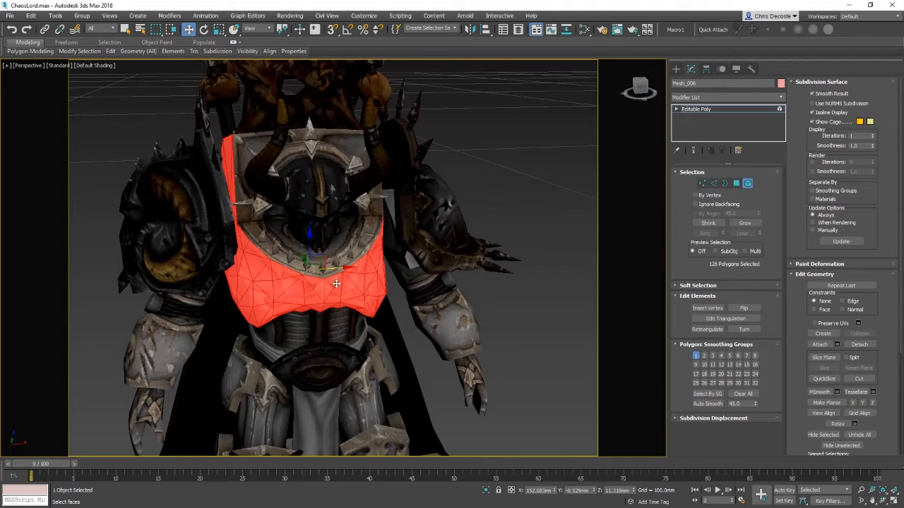
{"action": "left_click", "coordinate": [301, 264], "text": "ctrl"}
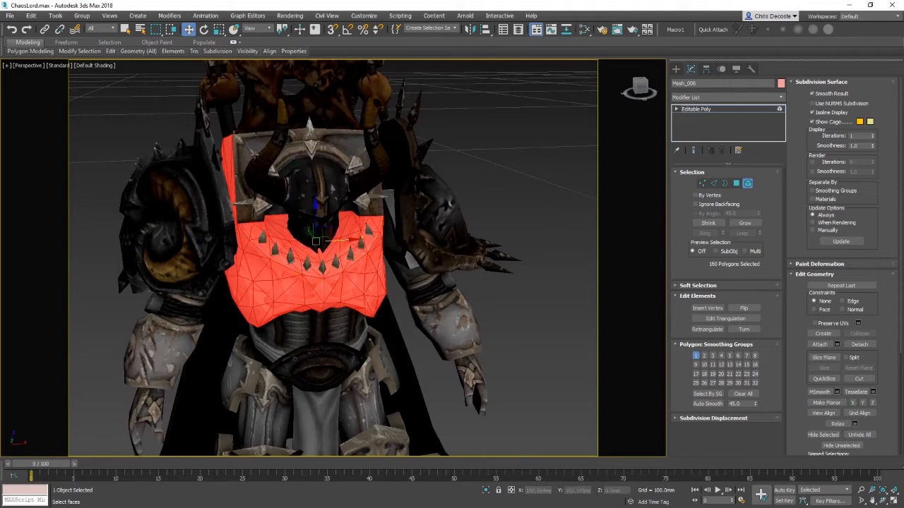
Step: Add the back plate and neighbouring spike elements behind the torso to the selection
{"action": "left_click", "coordinate": [252, 151], "text": "ctrl"}
{"action": "middle_click_drag", "start_coordinate": [377, 181], "coordinate": [394, 196]}
{"action": "middle_click_drag", "start_coordinate": [412, 201], "coordinate": [404, 243], "text": "alt"}
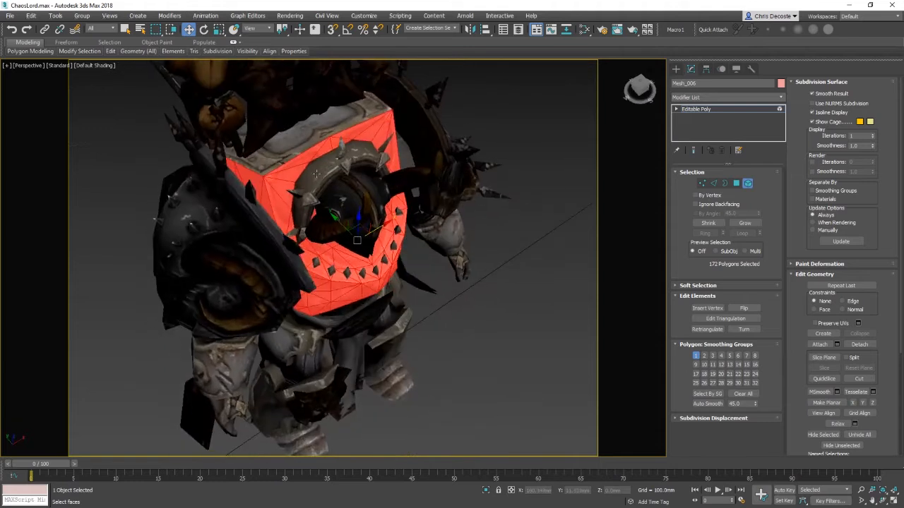
{"action": "left_click", "coordinate": [308, 171], "text": "ctrl"}
{"action": "left_click", "coordinate": [322, 183], "text": "ctrl"}
{"action": "left_click", "coordinate": [344, 164]}
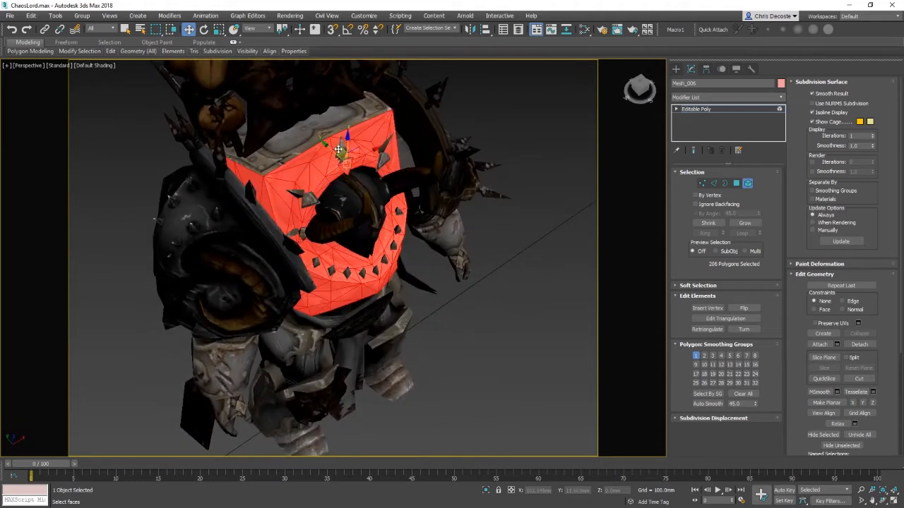
{"action": "left_click", "coordinate": [344, 161], "text": "ctrl"}
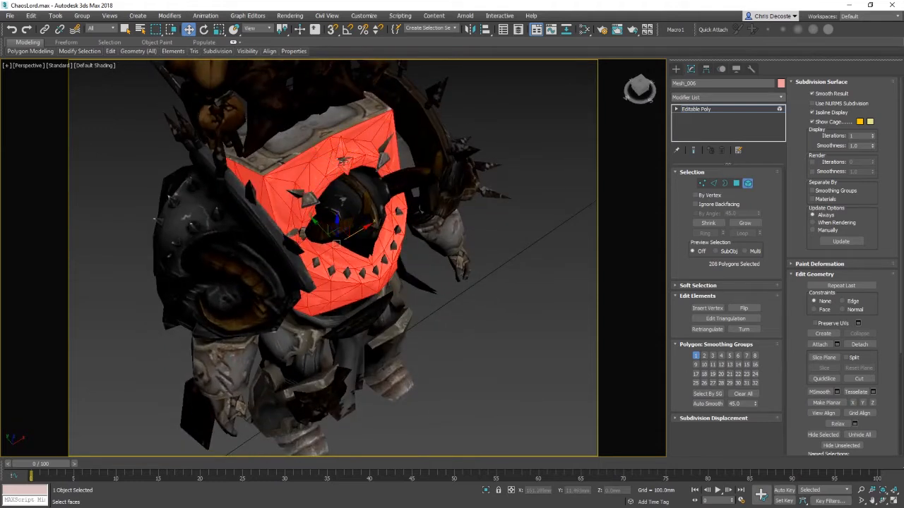
{"action": "left_click", "coordinate": [375, 153], "text": "ctrl"}
{"action": "left_click", "coordinate": [383, 158], "text": "ctrl"}
{"action": "left_click", "coordinate": [381, 153], "text": "ctrl"}
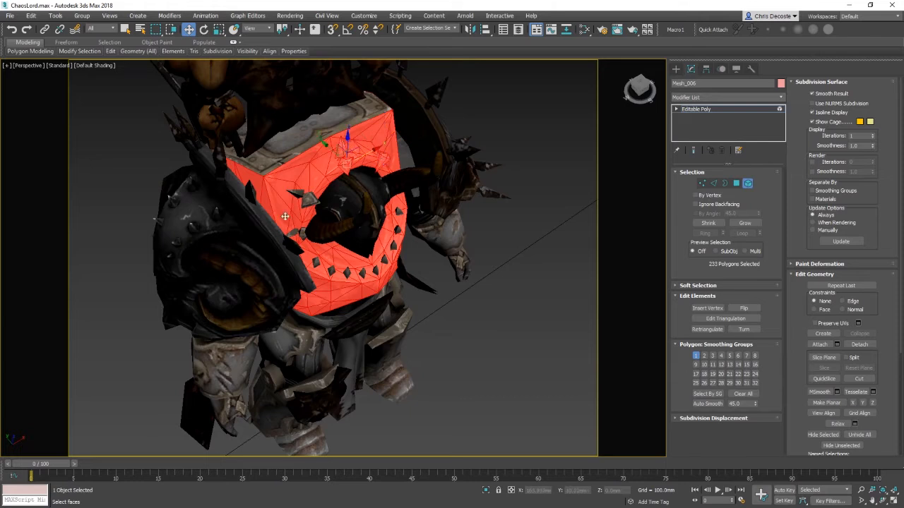
{"action": "left_click", "coordinate": [306, 196], "text": "ctrl"}
Step: Add the remaining small spike and trim elements on the back of the armour to the selection
{"action": "scroll", "coordinate": [313, 206], "scroll_direction": "up", "scroll_amount": 6}
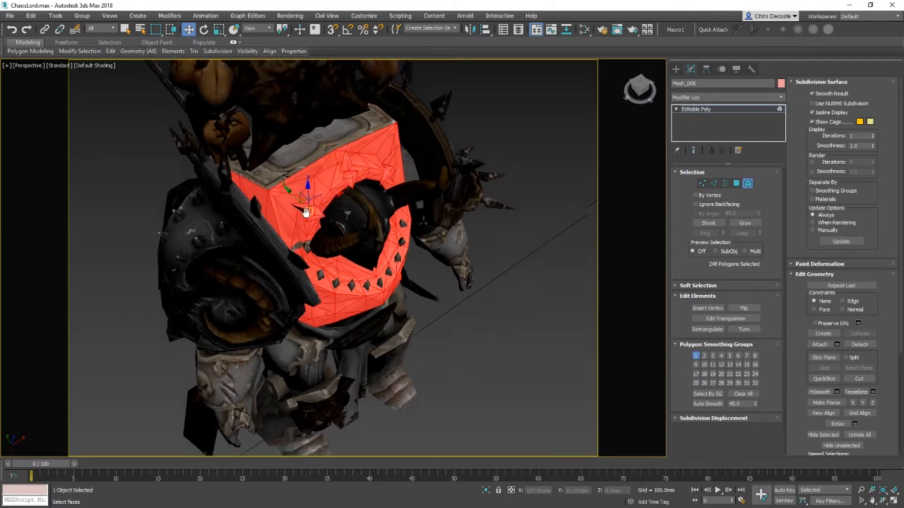
{"action": "scroll", "coordinate": [311, 224], "scroll_direction": "down", "scroll_amount": 6}
{"action": "left_click", "coordinate": [310, 223], "text": "ctrl"}
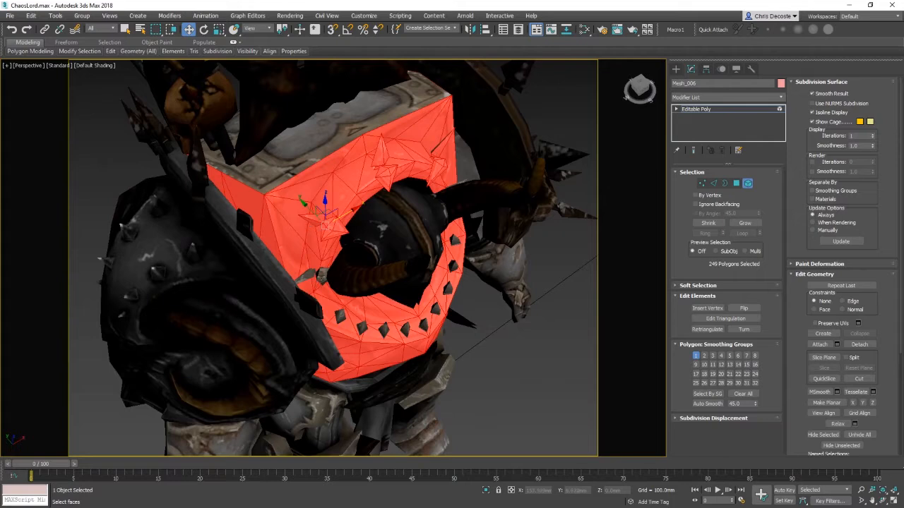
{"action": "left_click", "coordinate": [320, 274], "text": "ctrl"}
{"action": "middle_click_drag", "start_coordinate": [312, 269], "coordinate": [367, 298], "text": "alt"}
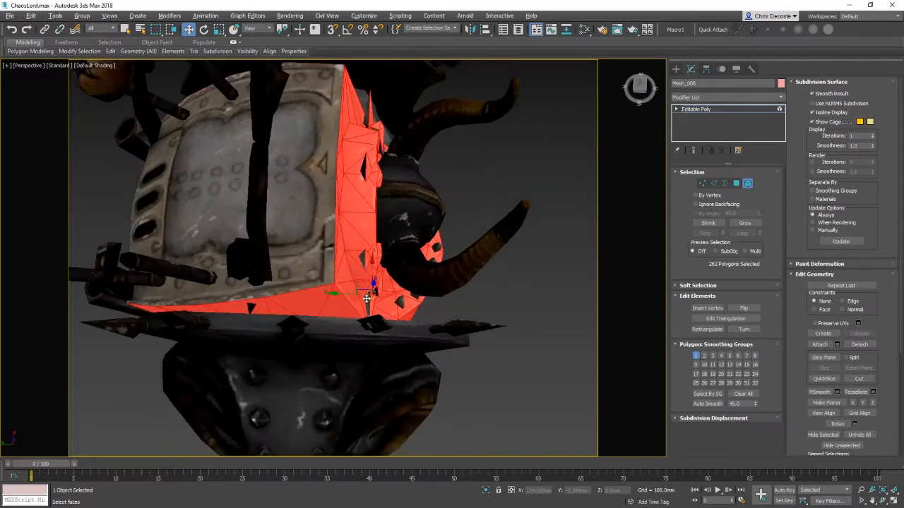
{"action": "left_click", "coordinate": [368, 300], "text": "ctrl"}
{"action": "left_click", "coordinate": [375, 293], "text": "ctrl"}
{"action": "left_click", "coordinate": [363, 260], "text": "ctrl"}
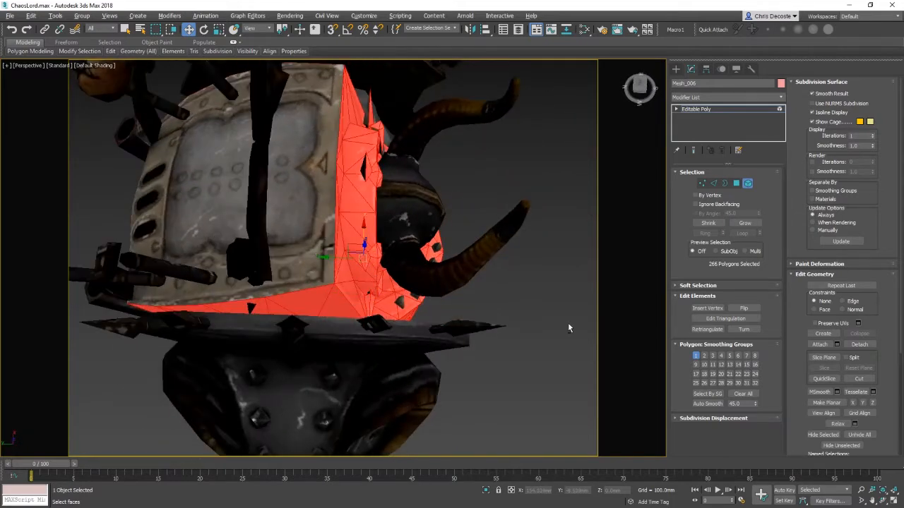
Step: Extend and trim the armour selection with window selections, checking it in wireframe display
{"action": "middle_click_drag", "start_coordinate": [569, 328], "coordinate": [512, 243], "text": "alt"}
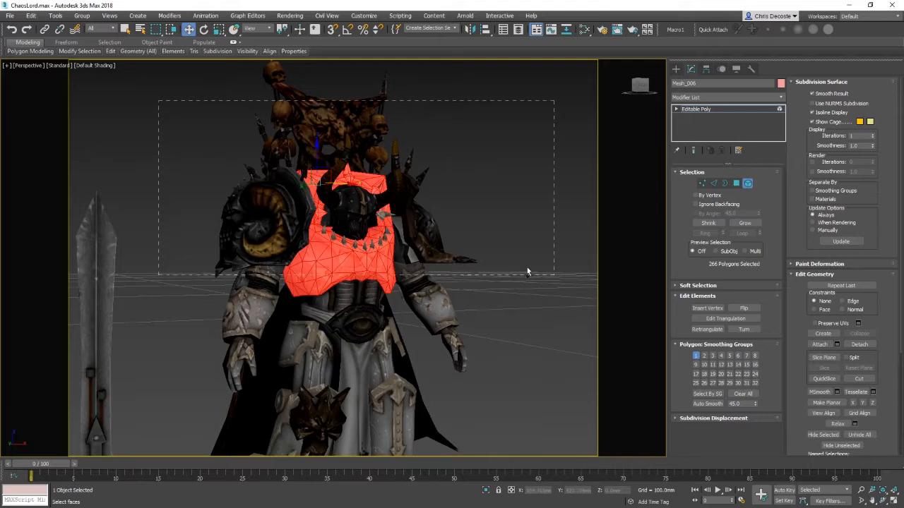
{"action": "left_click_drag", "start_coordinate": [527, 268], "coordinate": [557, 284]}
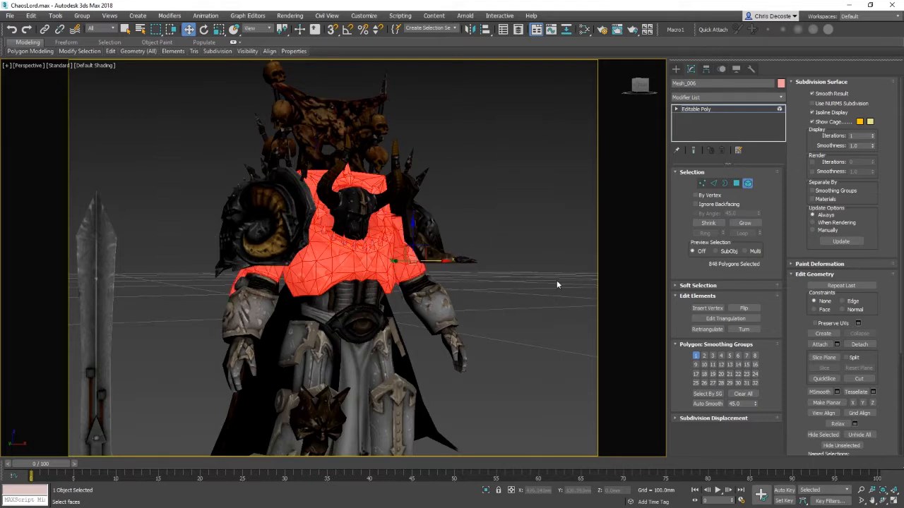
{"action": "middle_click_drag", "start_coordinate": [549, 286], "coordinate": [548, 383], "text": "alt"}
{"action": "left_click_drag", "start_coordinate": [534, 378], "coordinate": [422, 245], "text": "alt"}
{"action": "left_click_drag", "start_coordinate": [286, 306], "coordinate": [286, 303], "text": "alt"}
{"action": "mouse_move", "coordinate": [262, 309]}
{"action": "middle_mouse_down", "text": "alt"}
{"action": "mouse_move", "coordinate": [429, 295]}
{"action": "mouse_move", "coordinate": [480, 308]}
{"action": "mouse_move", "coordinate": [562, 265]}
{"action": "mouse_move", "coordinate": [784, 283]}
{"action": "mouse_move", "coordinate": [656, 268]}
{"action": "middle_mouse_up", "text": "alt"}
{"action": "key", "text": "F3"}
{"action": "key", "text": "F3"}
{"action": "middle_click_drag", "start_coordinate": [319, 294], "coordinate": [327, 272], "text": "alt"}
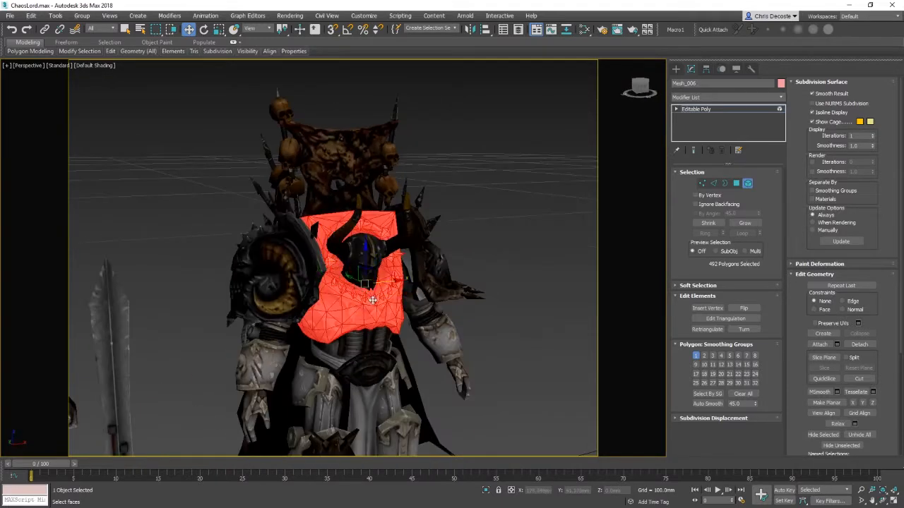
{"action": "middle_click_drag", "start_coordinate": [425, 274], "coordinate": [420, 327], "text": "alt"}
{"action": "scroll", "coordinate": [441, 317], "scroll_direction": "up", "scroll_amount": 3}
{"action": "left_click", "coordinate": [372, 226]}
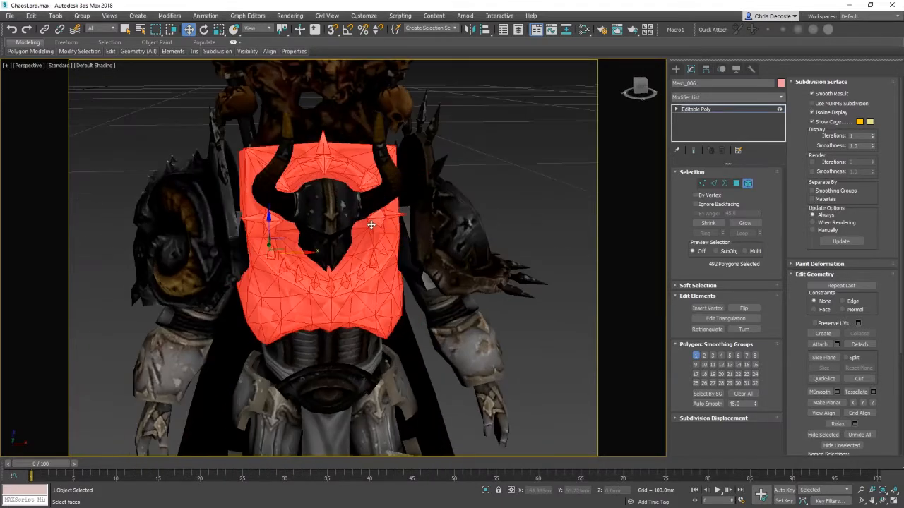
{"action": "left_click", "coordinate": [374, 244]}
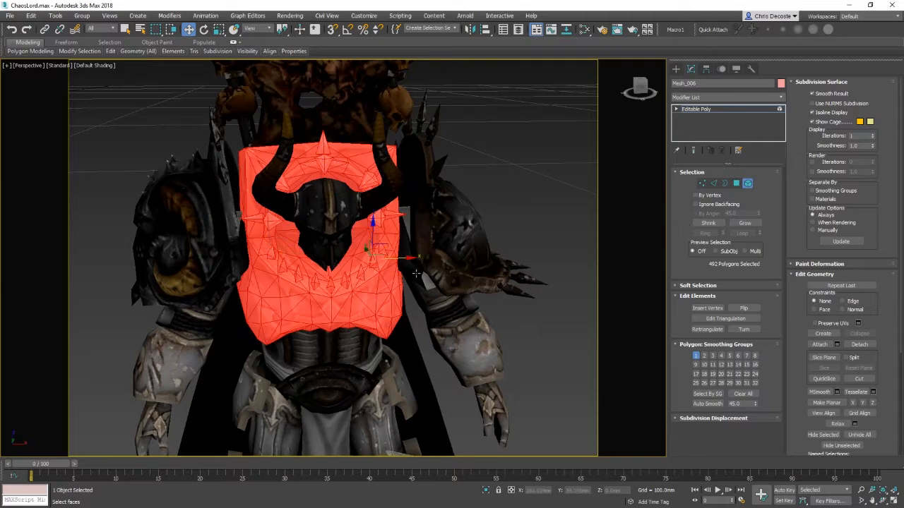
{"action": "left_click", "coordinate": [363, 259]}
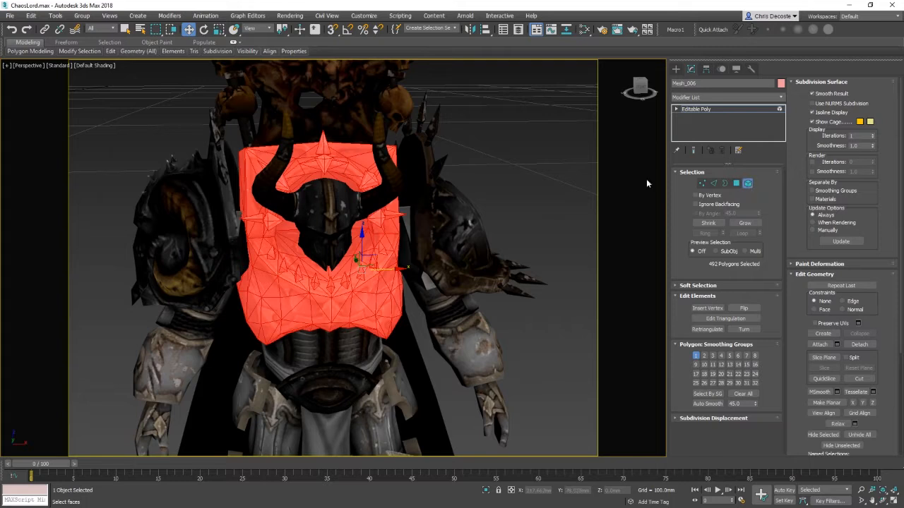
{"action": "right_click", "coordinate": [362, 243]}
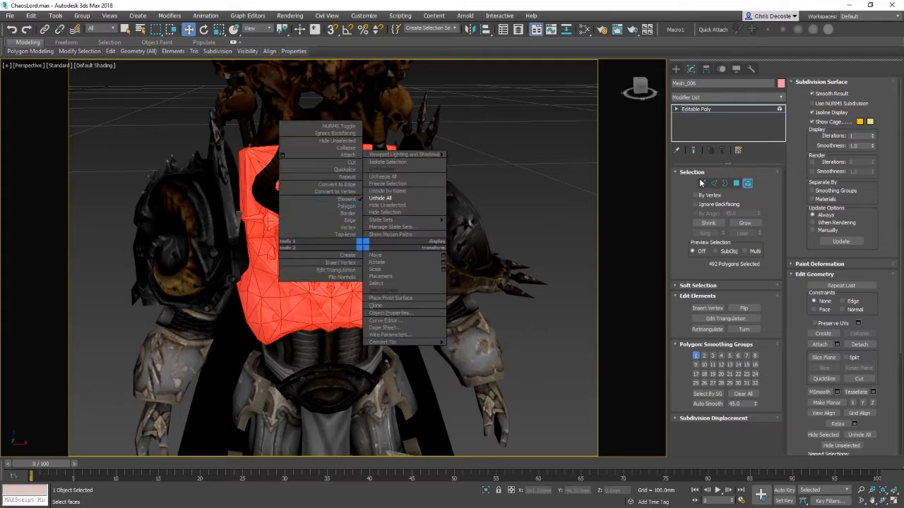
{"action": "left_click", "coordinate": [700, 183]}
{"action": "left_click", "coordinate": [703, 184]}
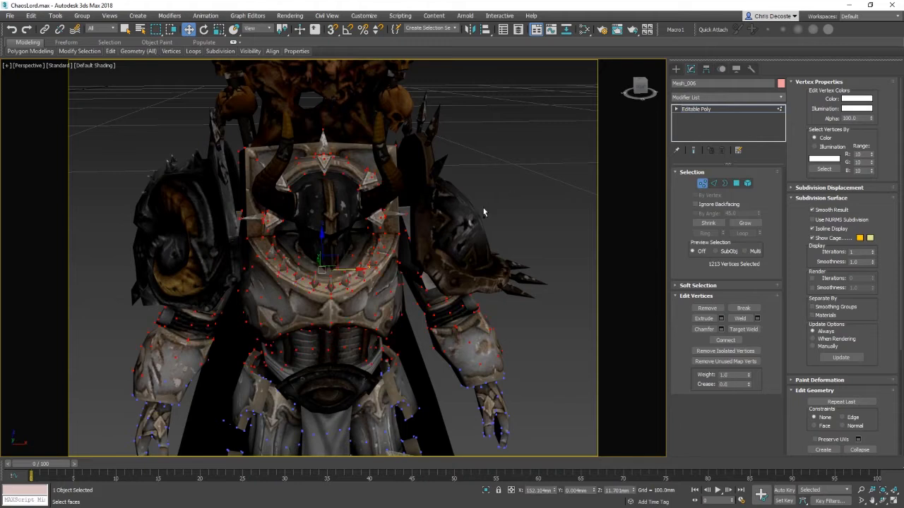
{"action": "left_click", "coordinate": [747, 183]}
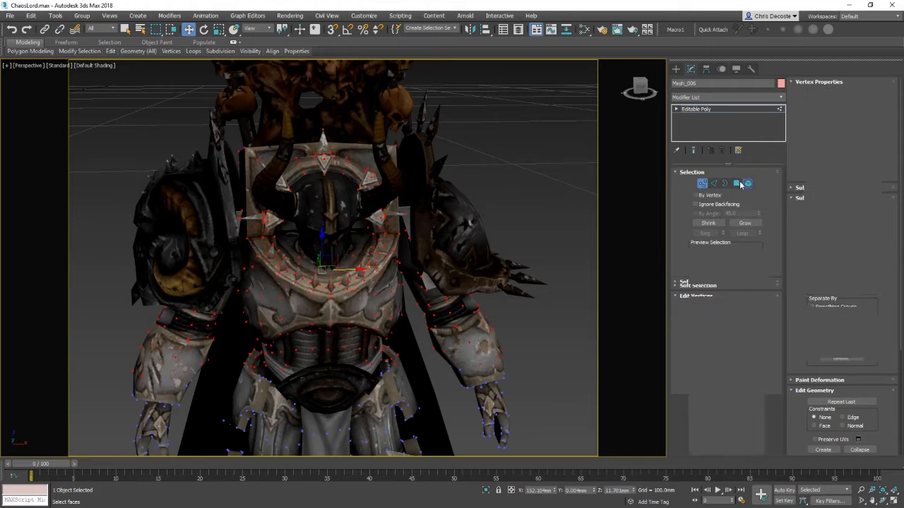
Step: Clear the selection and reselect the torso armour plates with window selections, checking in wireframe
{"action": "middle_click_drag", "start_coordinate": [434, 297], "coordinate": [572, 250], "text": "alt"}
{"action": "left_click", "coordinate": [92, 102]}
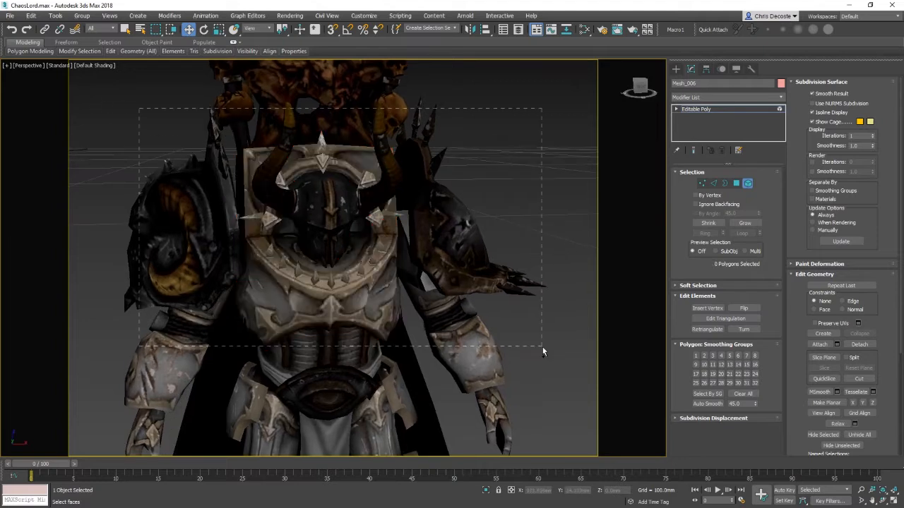
{"action": "left_click_drag", "start_coordinate": [543, 347], "coordinate": [544, 349]}
{"action": "left_click_drag", "start_coordinate": [562, 415], "coordinate": [429, 211], "text": "alt"}
{"action": "left_click_drag", "start_coordinate": [99, 216], "coordinate": [223, 393], "text": "alt"}
{"action": "middle_click_drag", "start_coordinate": [276, 237], "coordinate": [280, 182], "text": "alt"}
{"action": "left_click_drag", "start_coordinate": [480, 328], "coordinate": [418, 250], "text": "alt"}
{"action": "middle_click_drag", "start_coordinate": [427, 262], "coordinate": [485, 285], "text": "alt"}
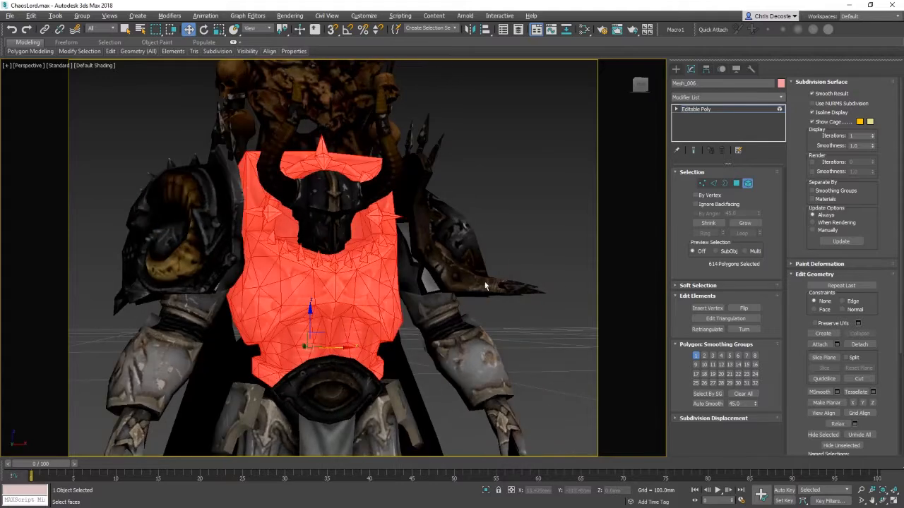
{"action": "left_click_drag", "start_coordinate": [290, 375], "coordinate": [248, 360], "text": "alt"}
{"action": "mouse_move", "coordinate": [247, 360]}
{"action": "middle_mouse_down", "text": "alt"}
{"action": "mouse_move", "coordinate": [420, 332]}
{"action": "mouse_move", "coordinate": [474, 301]}
{"action": "mouse_move", "coordinate": [474, 278]}
{"action": "middle_mouse_up", "text": "alt"}
{"action": "key", "text": "F3"}
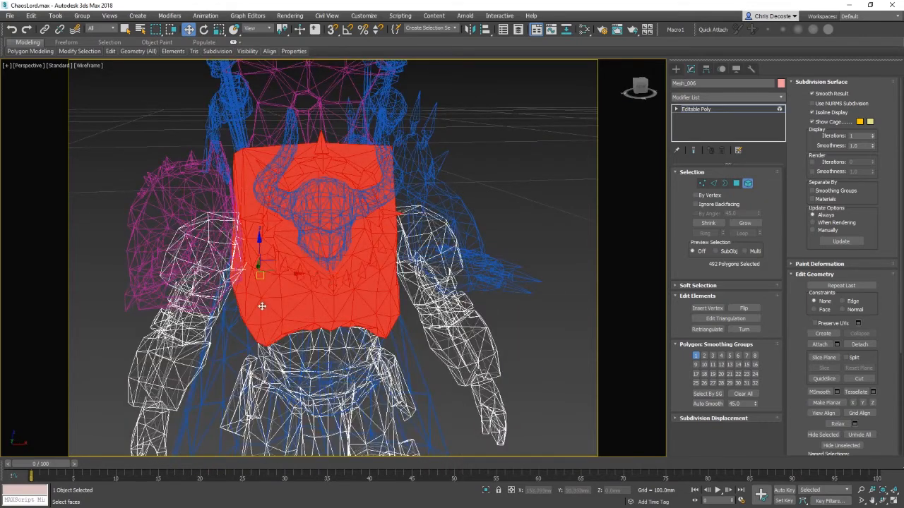
Step: Toggle between wireframe and shaded display to inspect the selected armour plates
{"action": "key", "text": "F3"}
{"action": "key", "text": "F3"}
{"action": "key", "text": "F3"}
{"action": "key", "text": "F3"}
{"action": "key", "text": "F3"}
{"action": "key", "text": "F3"}
{"action": "key", "text": "F3"}
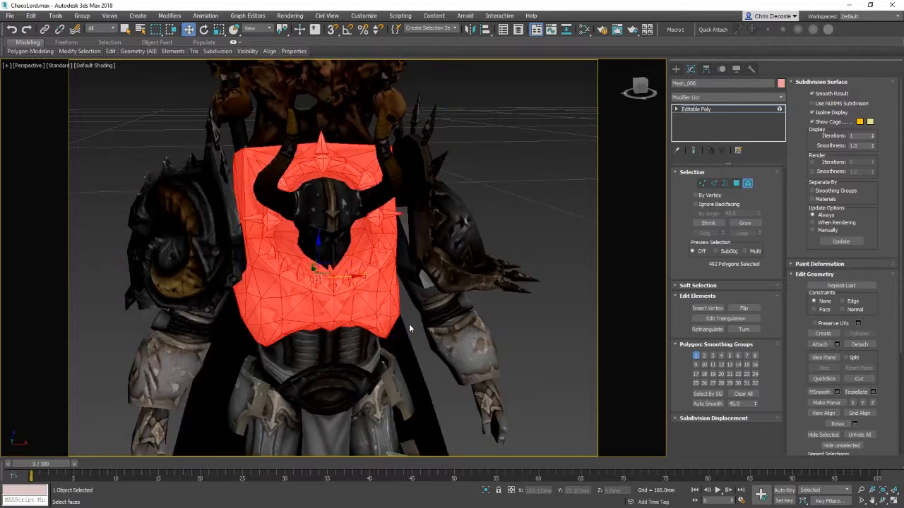
Step: Cycle through selected-face shading, edged faces and wireframe display to examine the selected armour plates
{"action": "key", "text": "F2"}
{"action": "key", "text": "F2"}
{"action": "key", "text": "F2"}
{"action": "key", "text": "F2"}
{"action": "key", "text": "F2"}
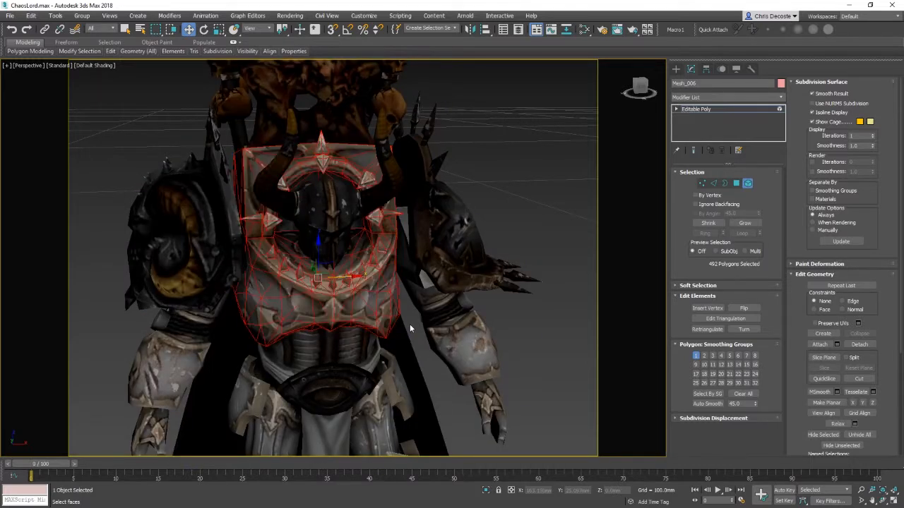
{"action": "key", "text": "F4"}
{"action": "key", "text": "F4"}
{"action": "key", "text": "F4"}
{"action": "key", "text": "F4"}
{"action": "key", "text": "F4"}
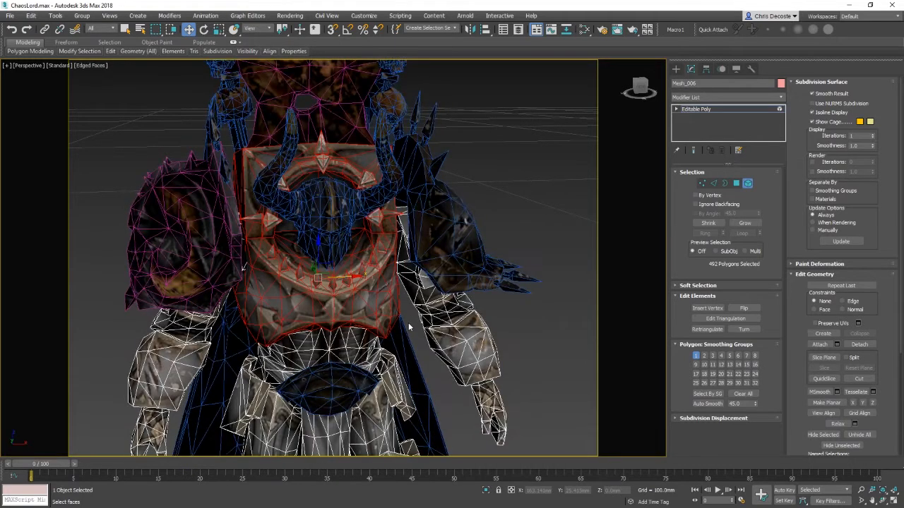
{"action": "key", "text": "F3"}
{"action": "key", "text": "F3"}
{"action": "key", "text": "F3"}
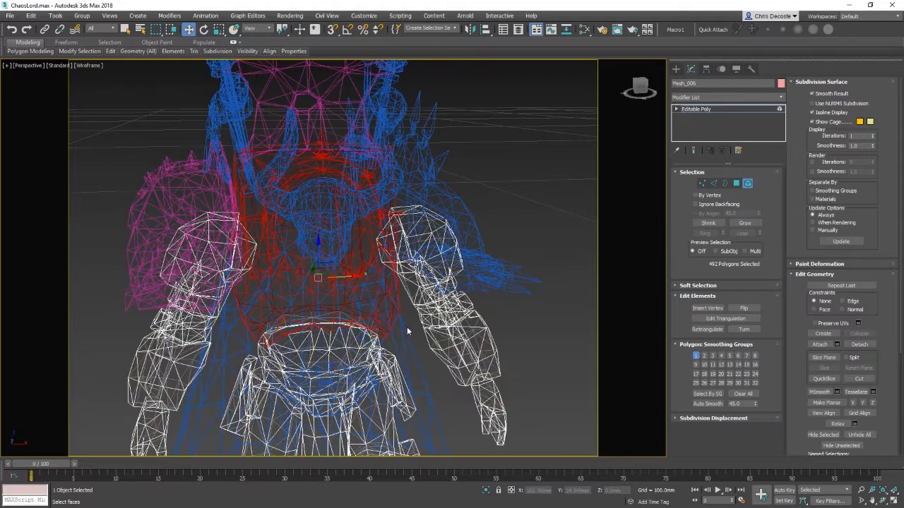
{"action": "key", "text": "F3"}
{"action": "key", "text": "F2"}
{"action": "key", "text": "F3"}
{"action": "key", "text": "F2"}
{"action": "key", "text": "F3"}
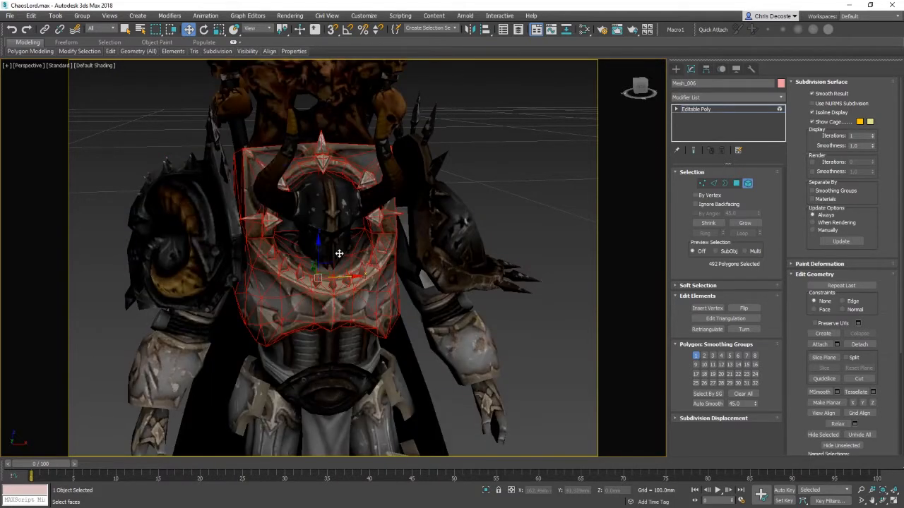
Step: Switch the viewport shading to Facets with Edged Faces and back to Default Shading
{"action": "left_click", "coordinate": [90, 66]}
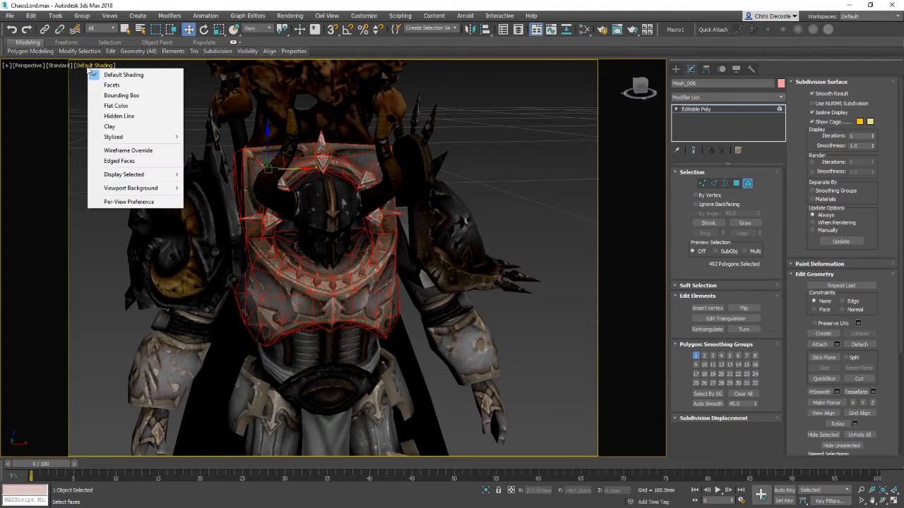
{"action": "left_click", "coordinate": [46, 65]}
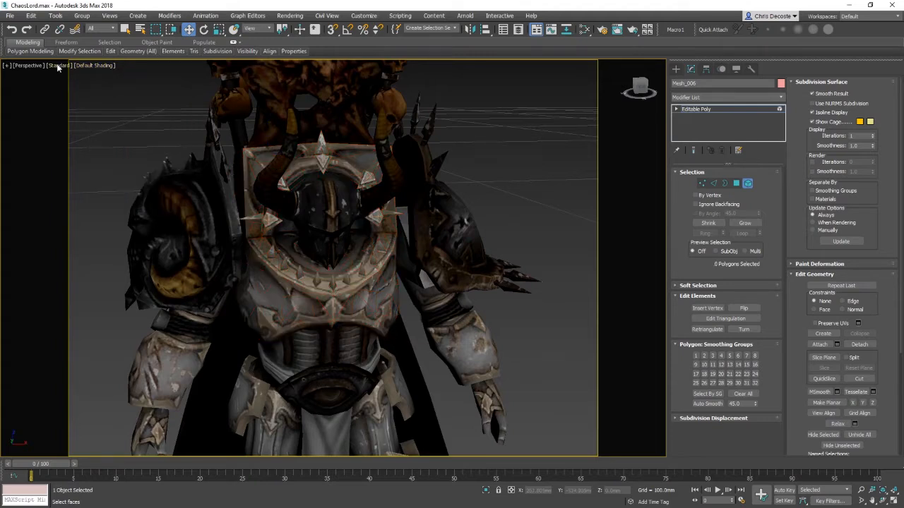
{"action": "left_click", "coordinate": [59, 66]}
{"action": "left_click", "coordinate": [36, 66]}
{"action": "left_click", "coordinate": [91, 65]}
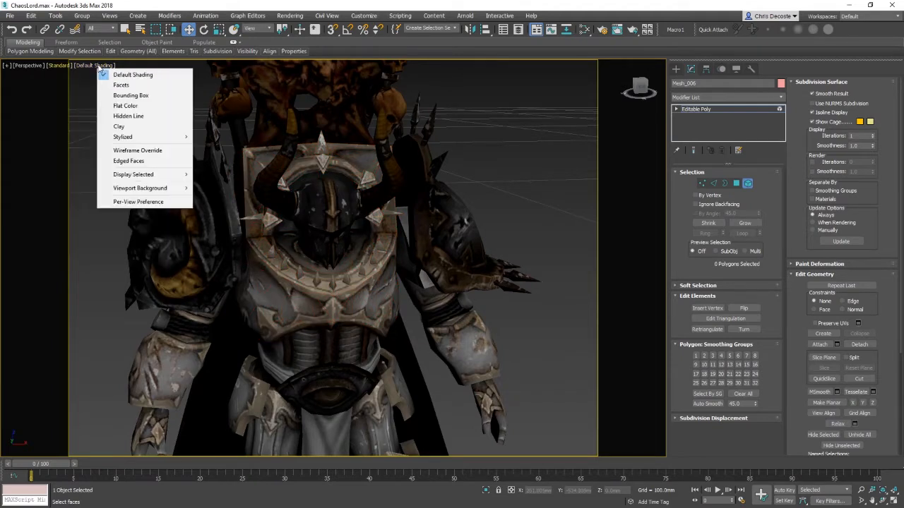
{"action": "left_click", "coordinate": [120, 81]}
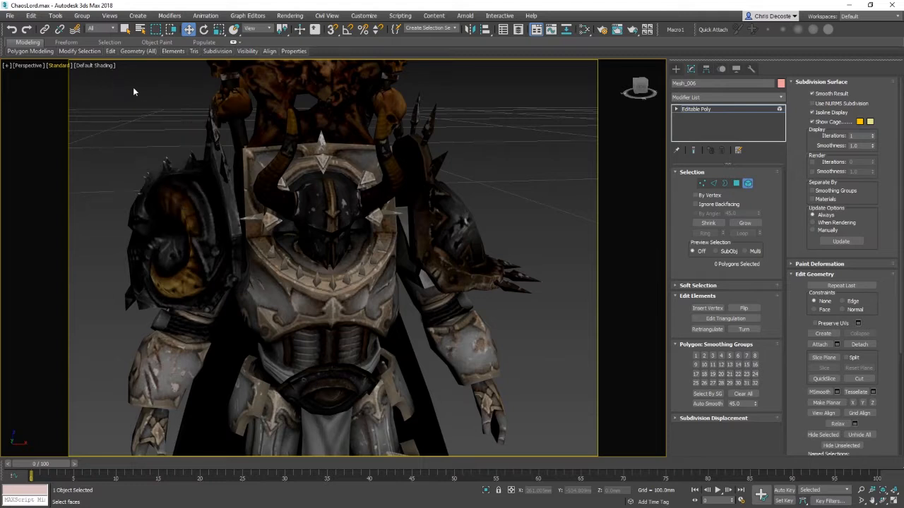
{"action": "left_click", "coordinate": [83, 65]}
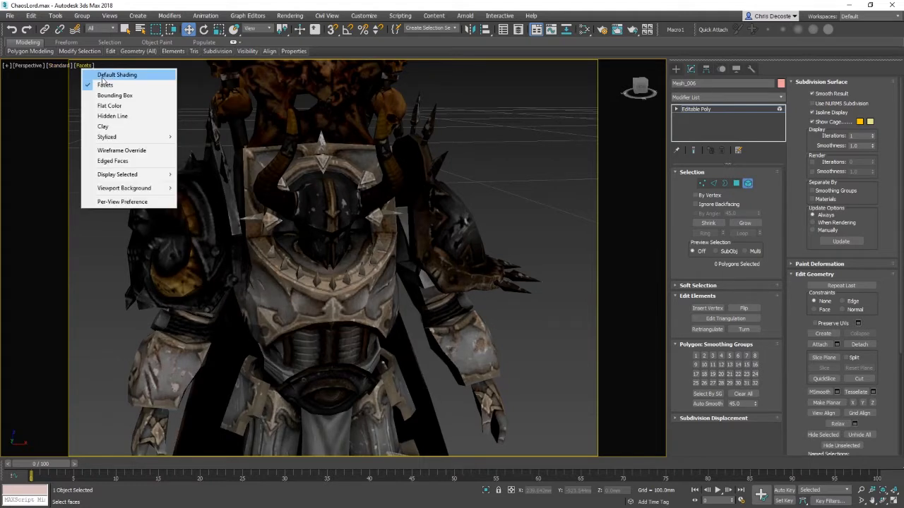
{"action": "left_click", "coordinate": [113, 161]}
{"action": "left_click", "coordinate": [99, 65]}
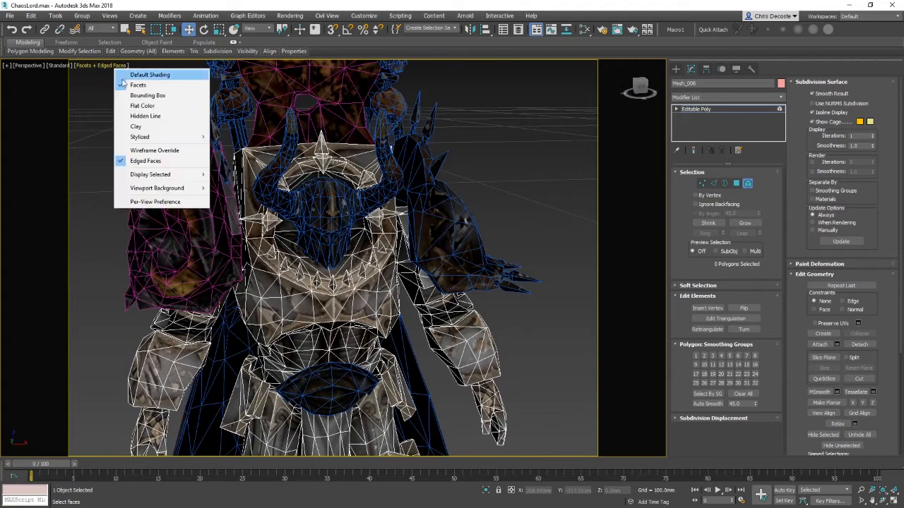
{"action": "left_click", "coordinate": [142, 74]}
{"action": "key", "text": "F3"}
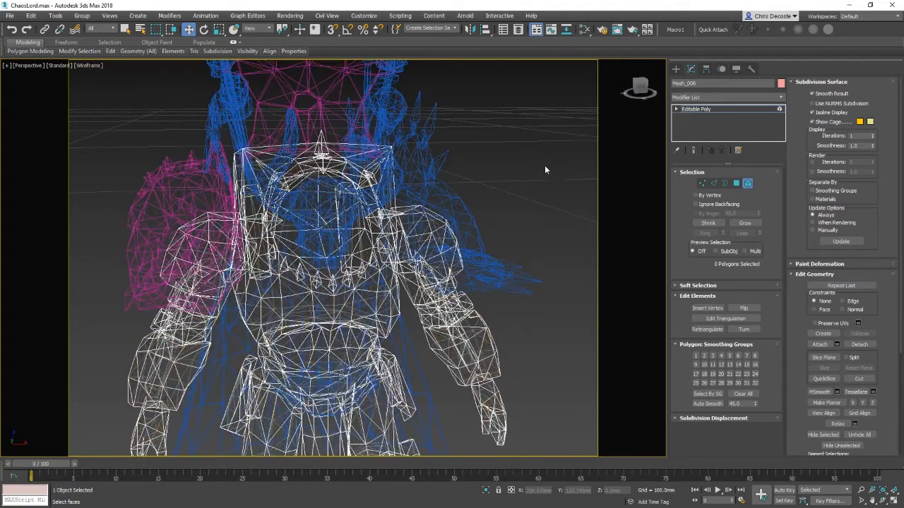
{"action": "key", "text": "F3"}
{"action": "key", "text": "F4"}
Step: Switch to element selection and window-select the armour elements across the torso and arms
{"action": "left_click", "coordinate": [355, 300]}
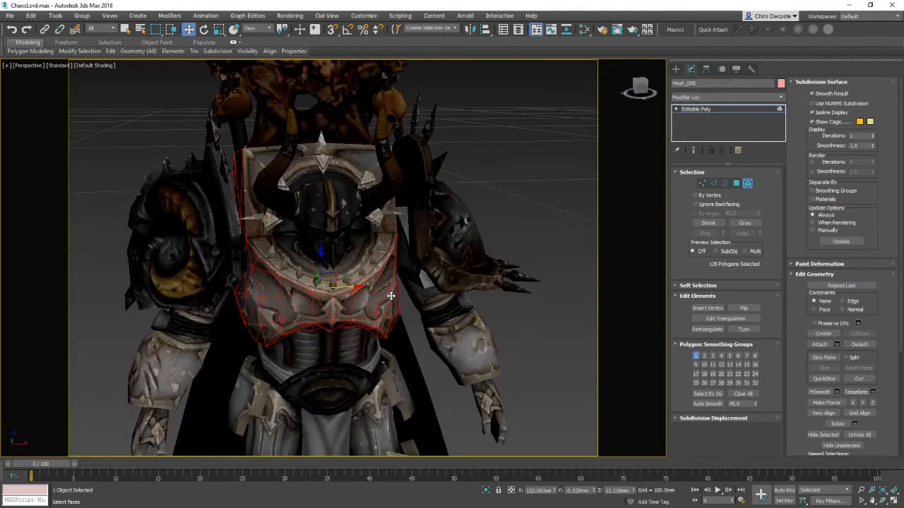
{"action": "right_click", "coordinate": [375, 295]}
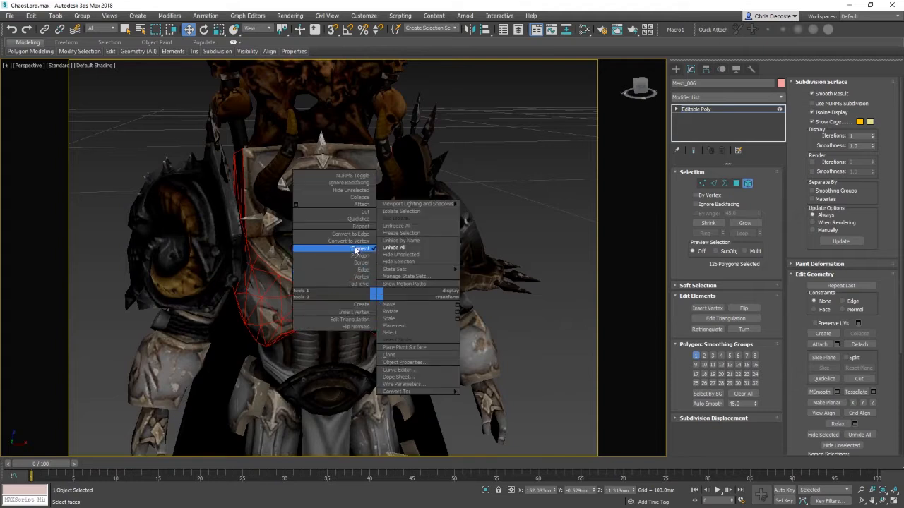
{"action": "left_click", "coordinate": [358, 248]}
{"action": "left_click_drag", "start_coordinate": [552, 328], "coordinate": [527, 426]}
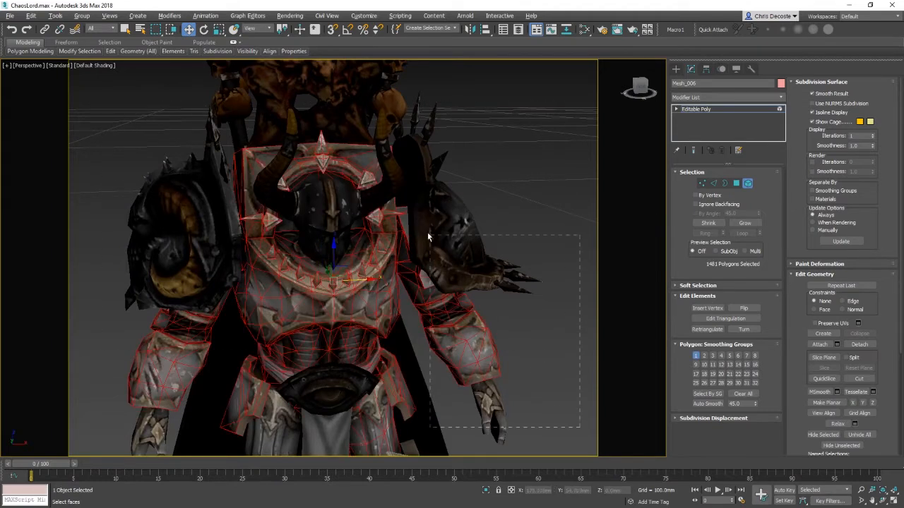
Step: Trim the element selection back to the chest armour plates with window selections in wireframe
{"action": "key", "text": "F3"}
{"action": "key", "text": "F3"}
{"action": "middle_click_drag", "start_coordinate": [460, 343], "coordinate": [467, 322]}
{"action": "left_click_drag", "start_coordinate": [467, 322], "coordinate": [131, 371], "text": "alt"}
{"action": "left_click", "coordinate": [97, 66]}
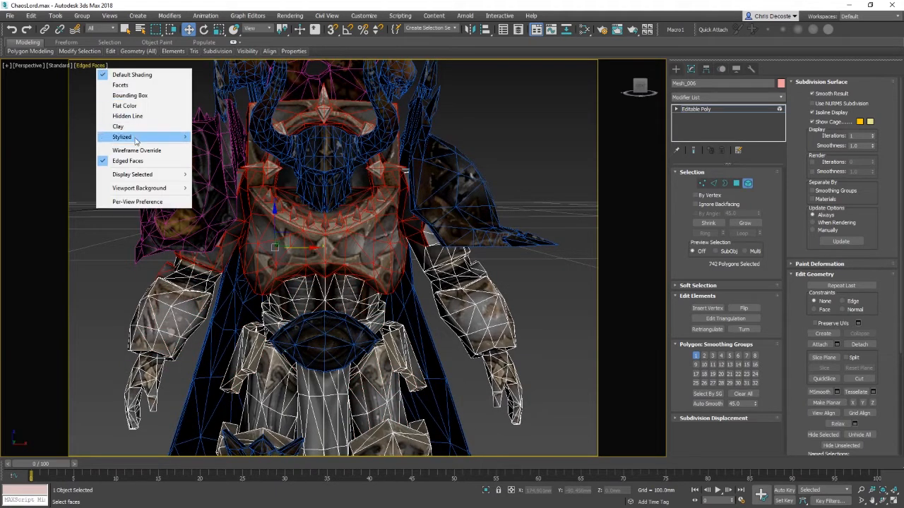
{"action": "left_click", "coordinate": [103, 161]}
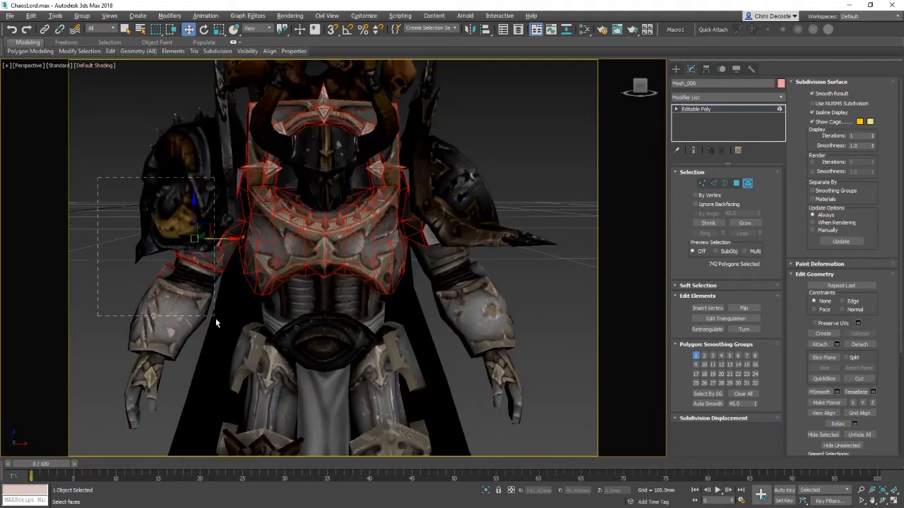
{"action": "left_click_drag", "start_coordinate": [215, 319], "coordinate": [216, 318], "text": "alt"}
Step: Remove the stray shoulder and side elements from the torso plate selection, checking in wireframe
{"action": "key", "text": "F3"}
{"action": "left_click_drag", "start_coordinate": [240, 264], "coordinate": [273, 242], "text": "alt"}
{"action": "scroll", "coordinate": [288, 267], "scroll_direction": "up", "scroll_amount": 2}
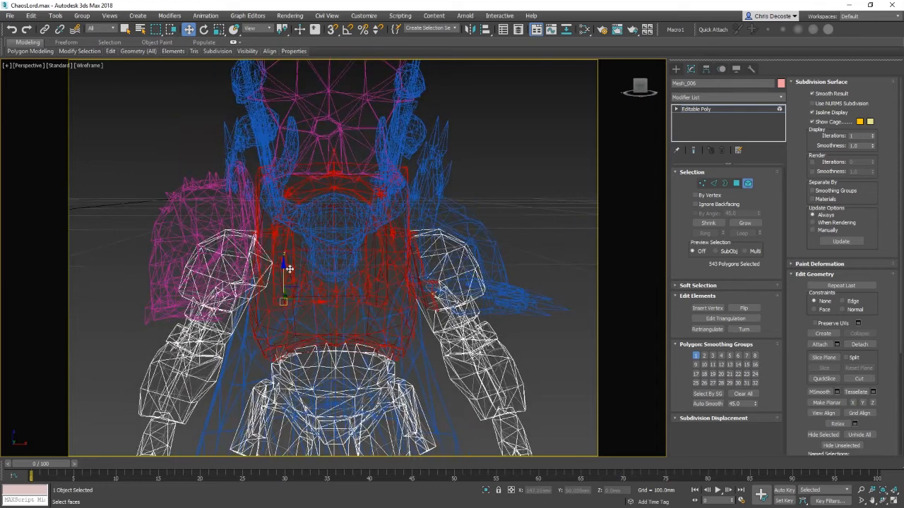
{"action": "key", "text": "F3"}
{"action": "middle_click_drag", "start_coordinate": [393, 266], "coordinate": [468, 274], "text": "alt"}
{"action": "mouse_move", "coordinate": [467, 274]}
{"action": "middle_mouse_down", "text": "alt"}
{"action": "mouse_move", "coordinate": [542, 281]}
{"action": "mouse_move", "coordinate": [573, 270]}
{"action": "mouse_move", "coordinate": [370, 258]}
{"action": "mouse_move", "coordinate": [420, 268]}
{"action": "middle_mouse_up", "text": "alt"}
{"action": "scroll", "coordinate": [572, 270], "scroll_direction": "down", "scroll_amount": 2}
{"action": "key", "text": "F3"}
{"action": "key", "text": "F3"}
{"action": "key", "text": "F4"}
{"action": "key", "text": "F3"}
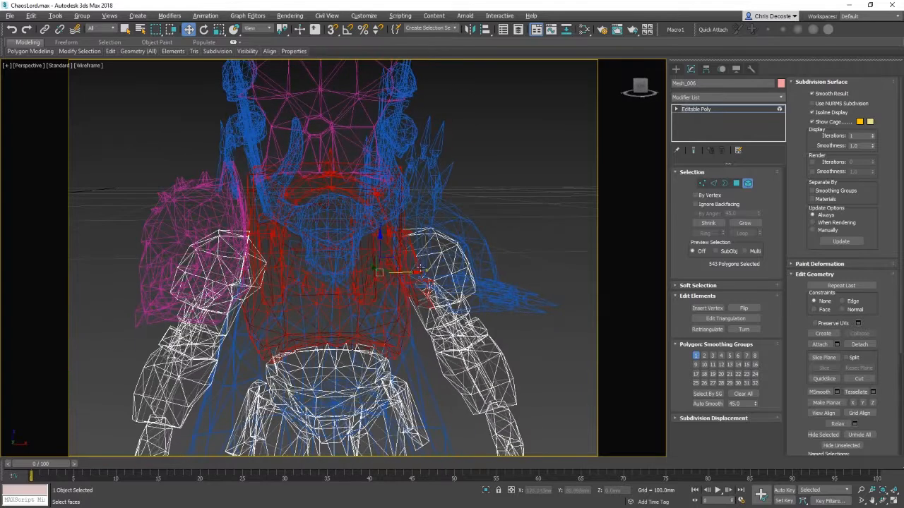
{"action": "left_click_drag", "start_coordinate": [473, 332], "coordinate": [425, 269], "text": "alt"}
{"action": "middle_click_drag", "start_coordinate": [425, 269], "coordinate": [396, 272], "text": "alt"}
{"action": "key", "text": "shift+z"}
{"action": "key", "text": "F3"}
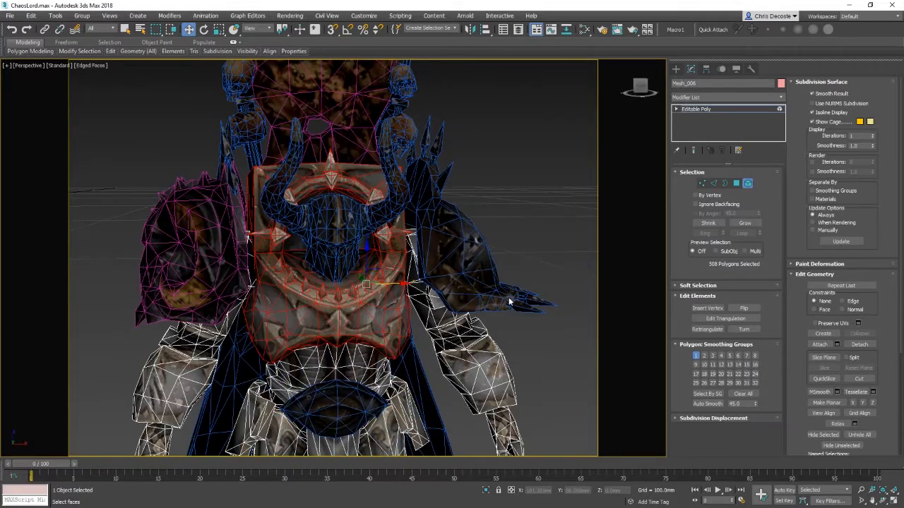
Step: Convert the plate selection to vertices and weld them with a weld threshold of 01
{"action": "left_click", "coordinate": [701, 184]}
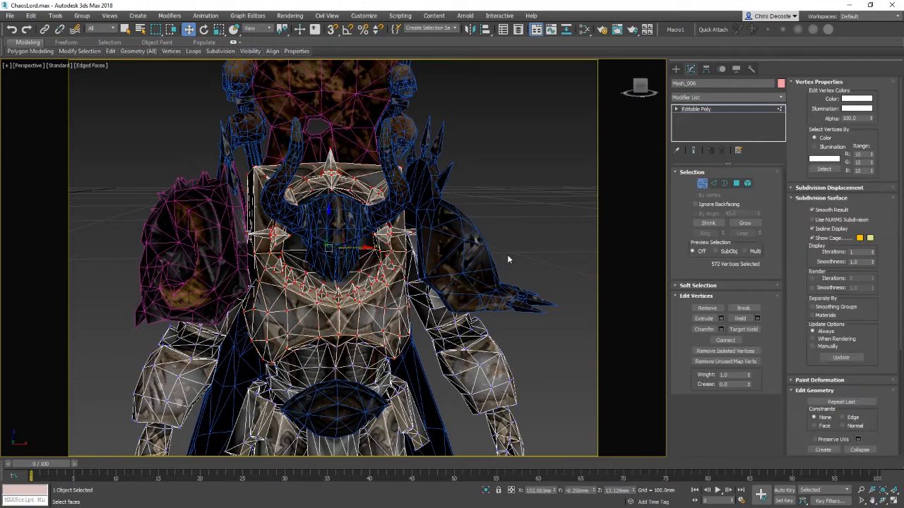
{"action": "middle_click_drag", "start_coordinate": [501, 250], "coordinate": [454, 269], "text": "alt"}
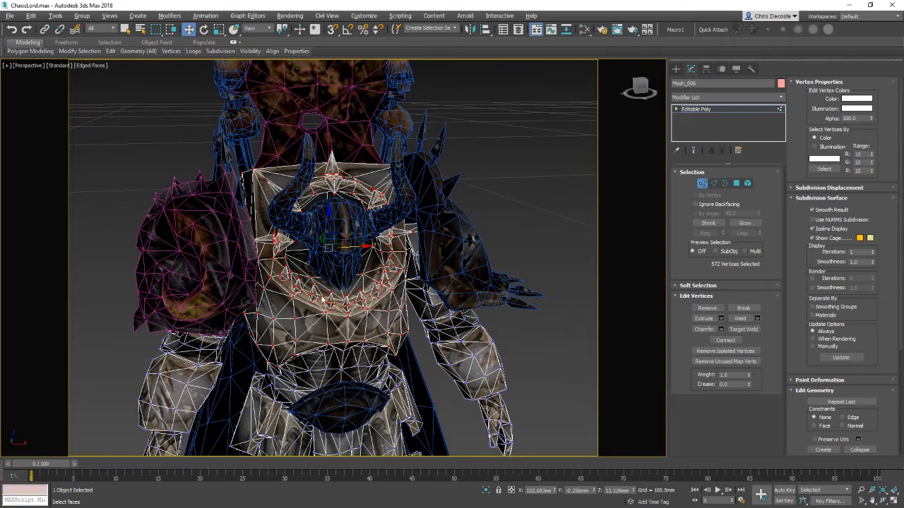
{"action": "left_click", "coordinate": [736, 184]}
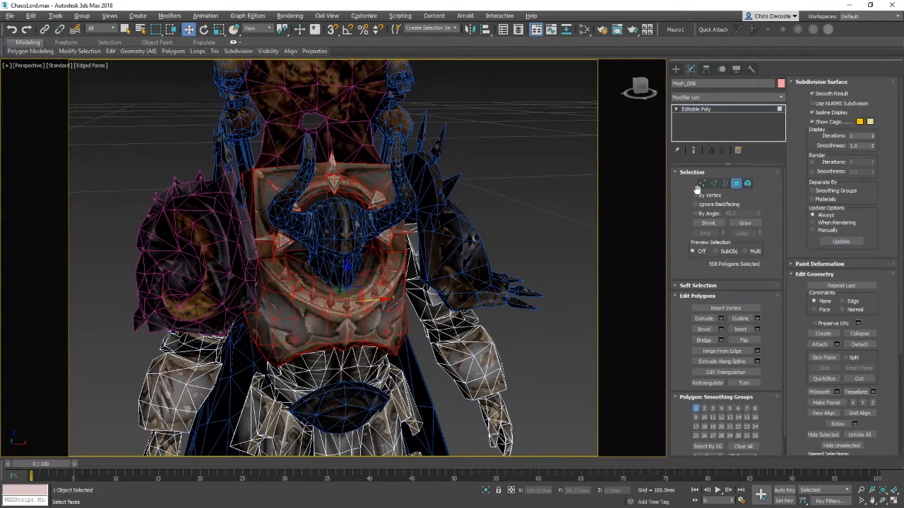
{"action": "left_click", "coordinate": [702, 184]}
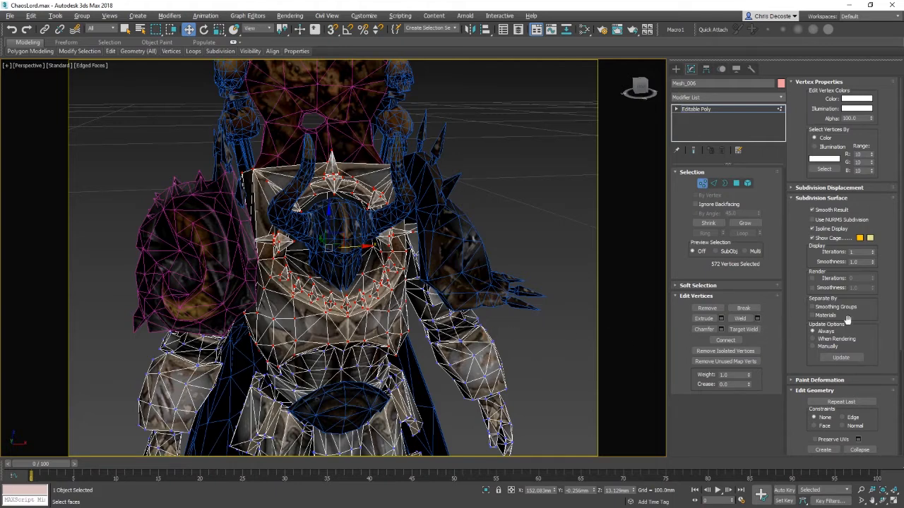
{"action": "left_click", "coordinate": [757, 319]}
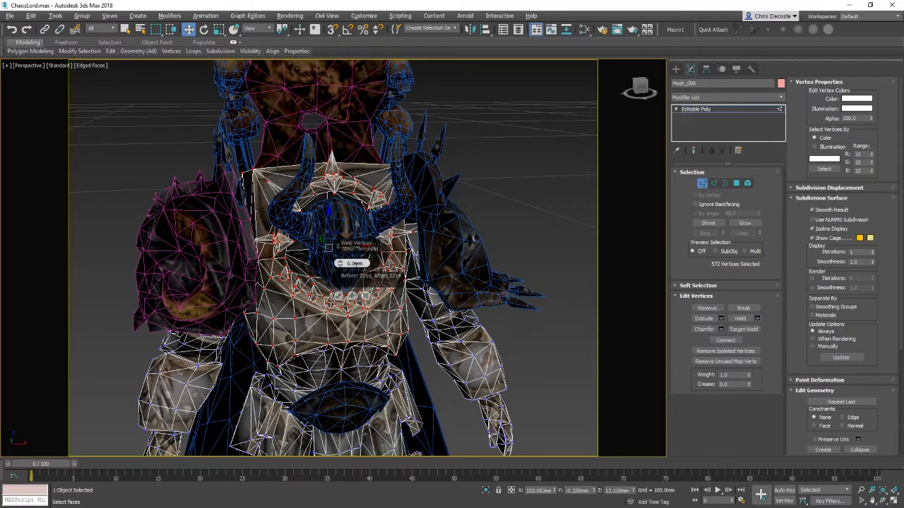
{"action": "type", "text": "01"}
{"action": "key", "text": "Return"}
{"action": "left_click", "coordinate": [341, 297]}
{"action": "right_click", "coordinate": [389, 300]}
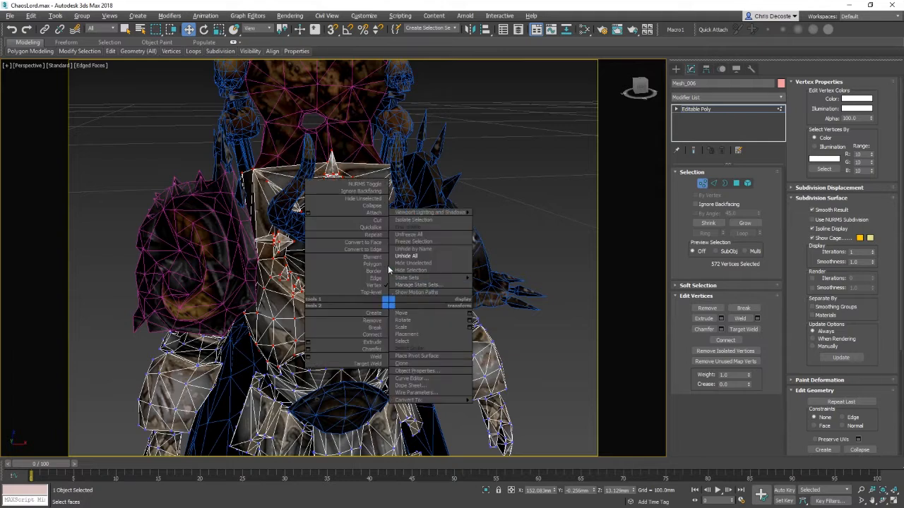
{"action": "key", "text": "5"}
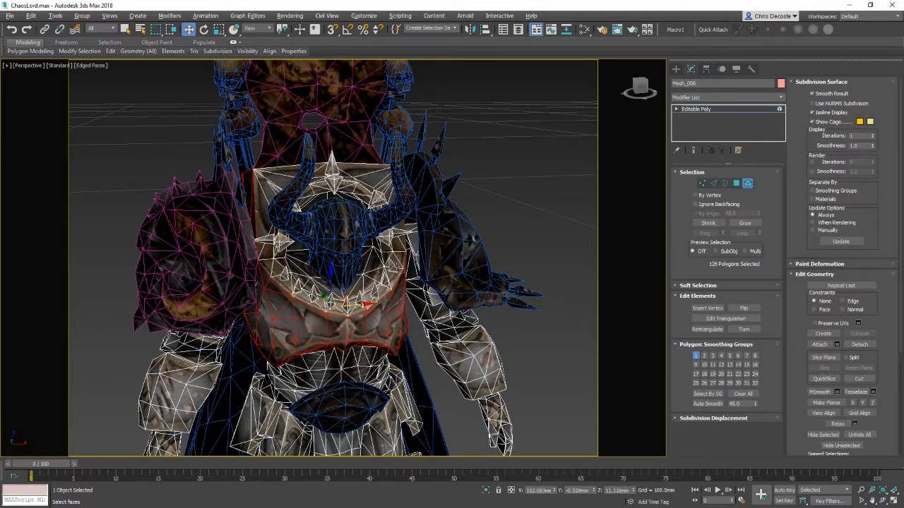
{"action": "left_click", "coordinate": [315, 327], "text": "alt"}
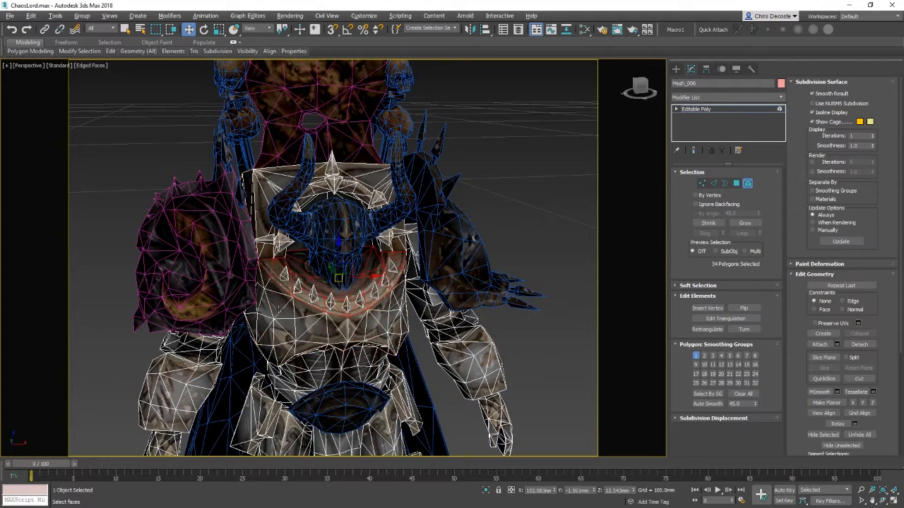
{"action": "left_click", "coordinate": [556, 251]}
{"action": "key", "text": "ctrl+z"}
{"action": "key", "text": "ctrl+z"}
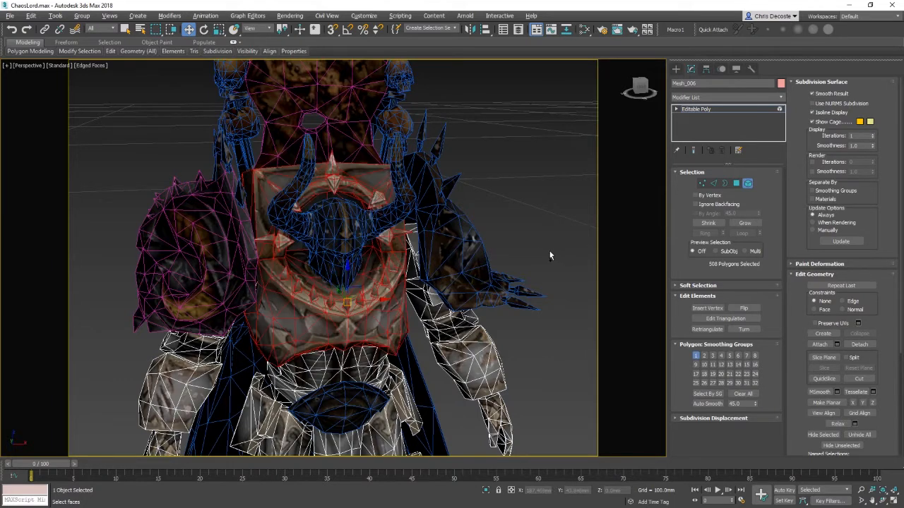
Step: Weld the selected vertices with a threshold of 1 and return to polygon selection level
{"action": "left_click", "coordinate": [702, 183], "text": "ctrl"}
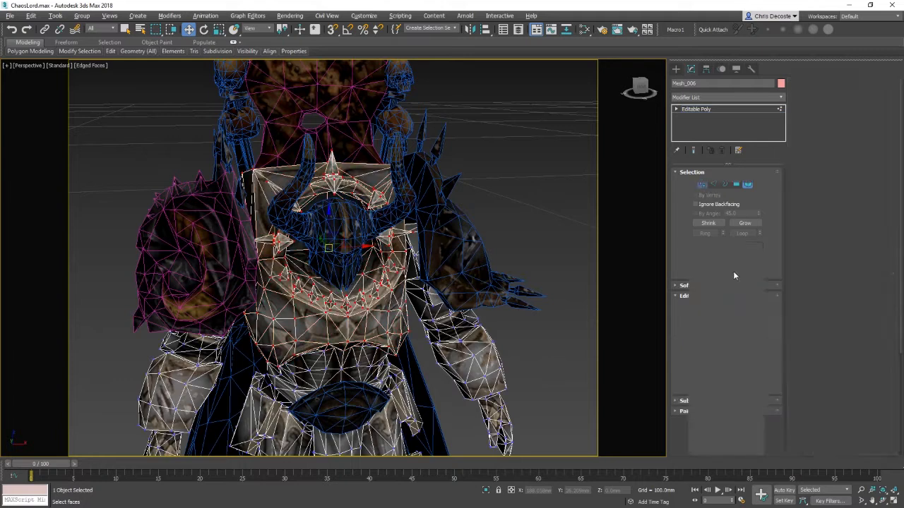
{"action": "left_click", "coordinate": [757, 319]}
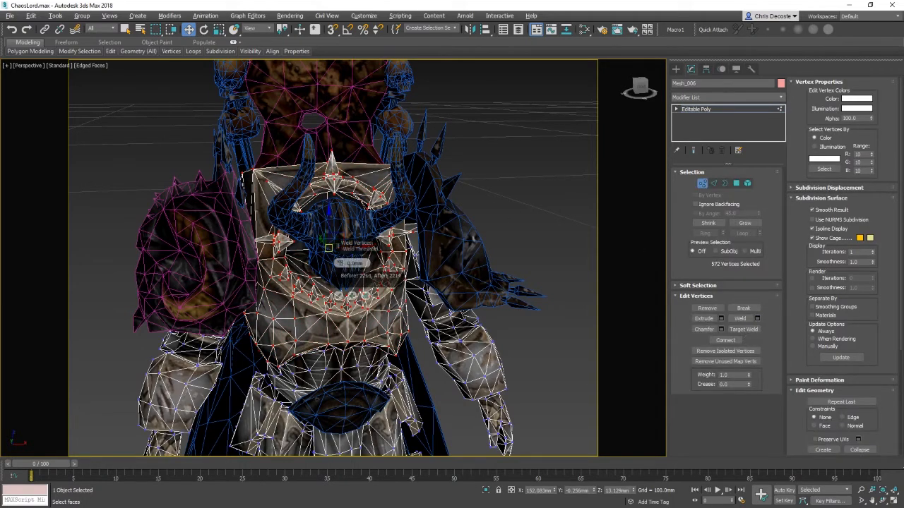
{"action": "type", "text": "1"}
{"action": "key", "text": "Return"}
{"action": "left_click", "coordinate": [339, 296]}
{"action": "right_click", "coordinate": [347, 327]}
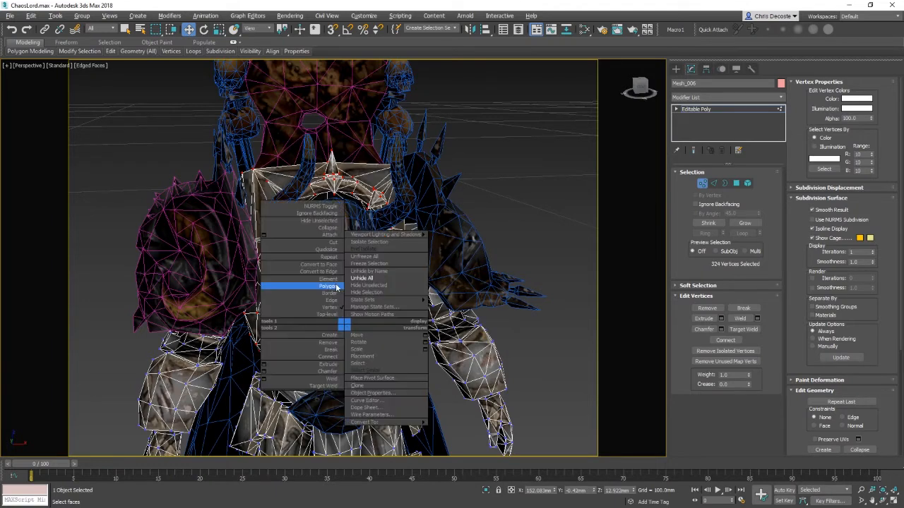
{"action": "left_click", "coordinate": [321, 280]}
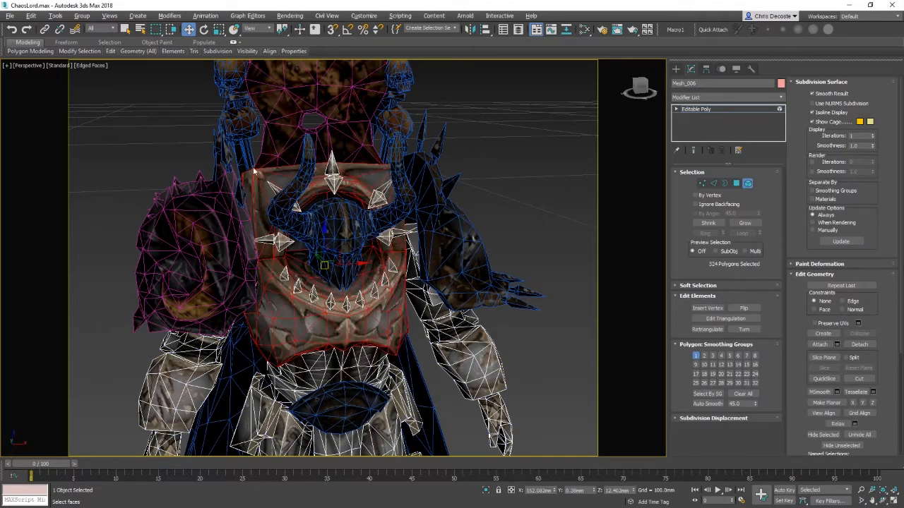
Step: Select a single spike element at the centre of the chest plate
{"action": "scroll", "coordinate": [353, 318], "scroll_direction": "up", "scroll_amount": 3}
{"action": "scroll", "coordinate": [349, 318], "scroll_direction": "down", "scroll_amount": 2}
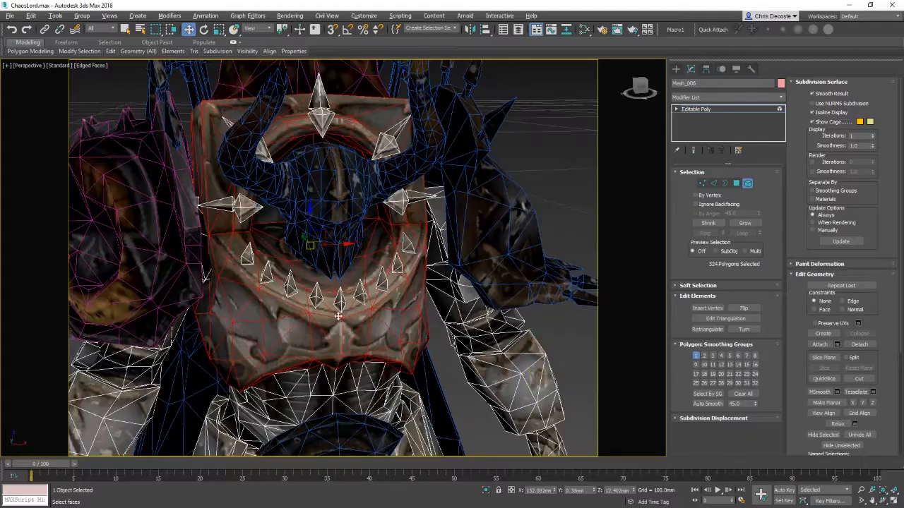
{"action": "left_click", "coordinate": [339, 304]}
{"action": "scroll", "coordinate": [343, 304], "scroll_direction": "up", "scroll_amount": 1}
{"action": "middle_click_drag", "start_coordinate": [343, 302], "coordinate": [473, 318], "text": "alt"}
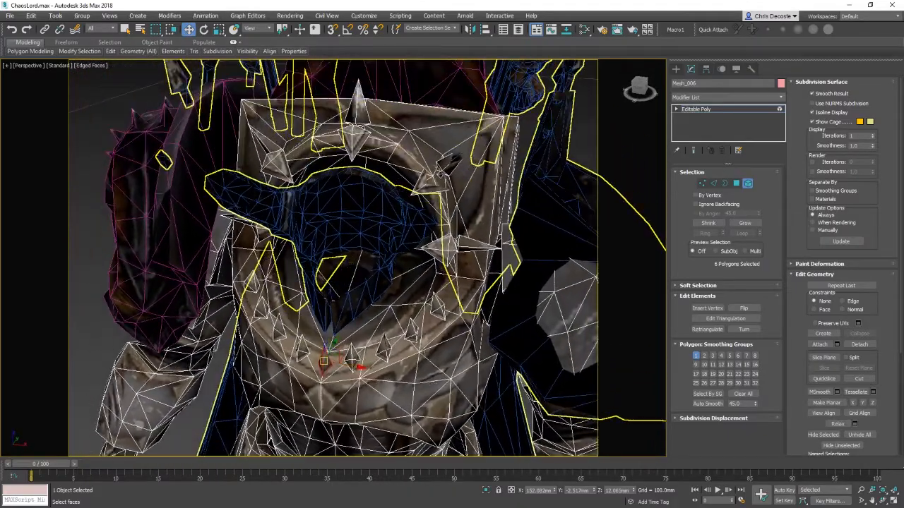
{"action": "middle_click_drag", "start_coordinate": [385, 284], "coordinate": [461, 169]}
{"action": "scroll", "coordinate": [418, 315], "scroll_direction": "down", "scroll_amount": 3}
{"action": "scroll", "coordinate": [450, 212], "scroll_direction": "down", "scroll_amount": 1}
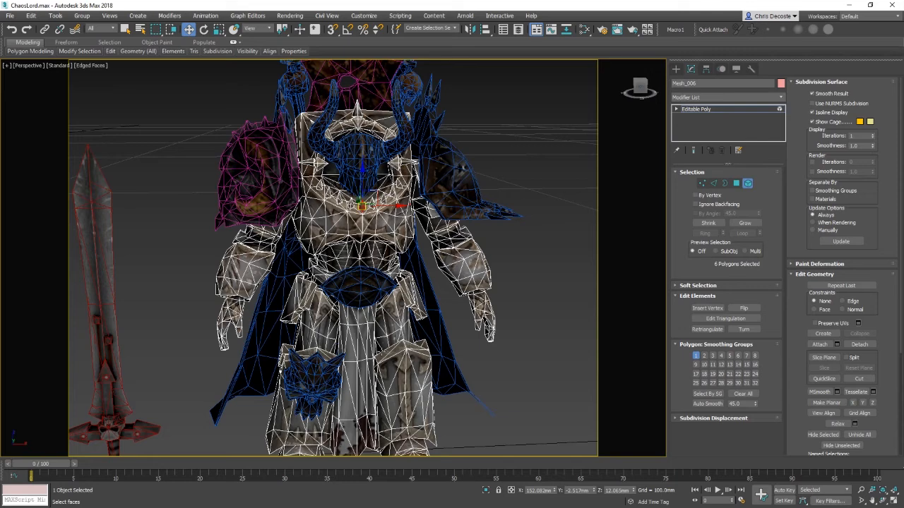
{"action": "middle_click_drag", "start_coordinate": [391, 352], "coordinate": [456, 346]}
{"action": "scroll", "coordinate": [444, 361], "scroll_direction": "down", "scroll_amount": 1}
{"action": "scroll", "coordinate": [467, 332], "scroll_direction": "down", "scroll_amount": 2}
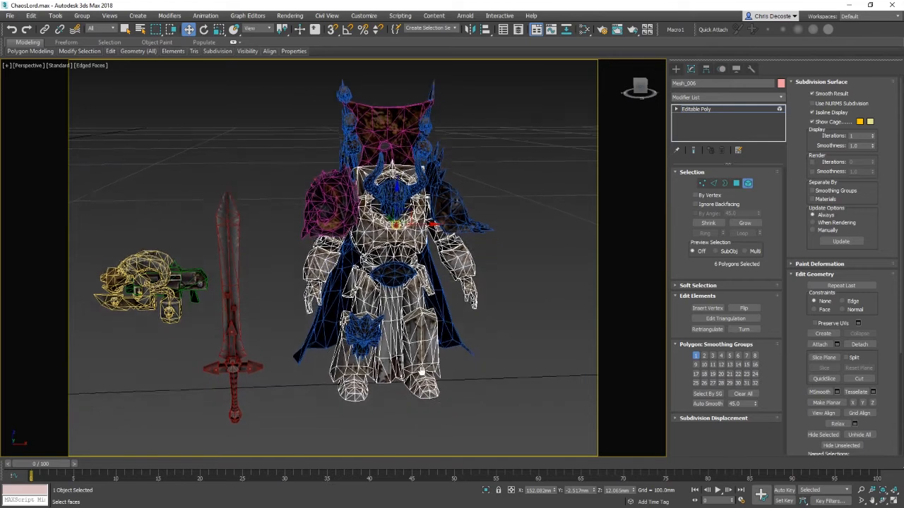
Step: Select the knee emblem element on the left leg and frame it in the view
{"action": "middle_click_drag", "start_coordinate": [396, 367], "coordinate": [382, 336]}
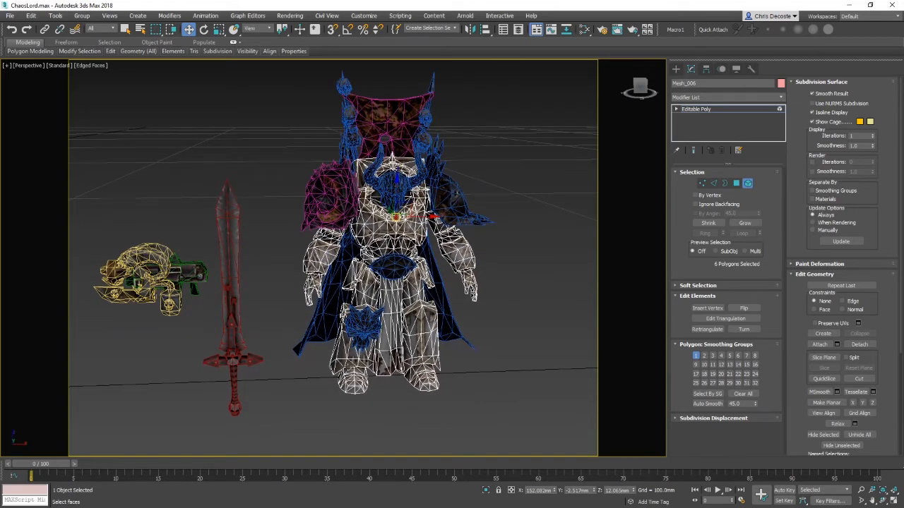
{"action": "right_click", "coordinate": [343, 364]}
{"action": "left_click", "coordinate": [350, 355]}
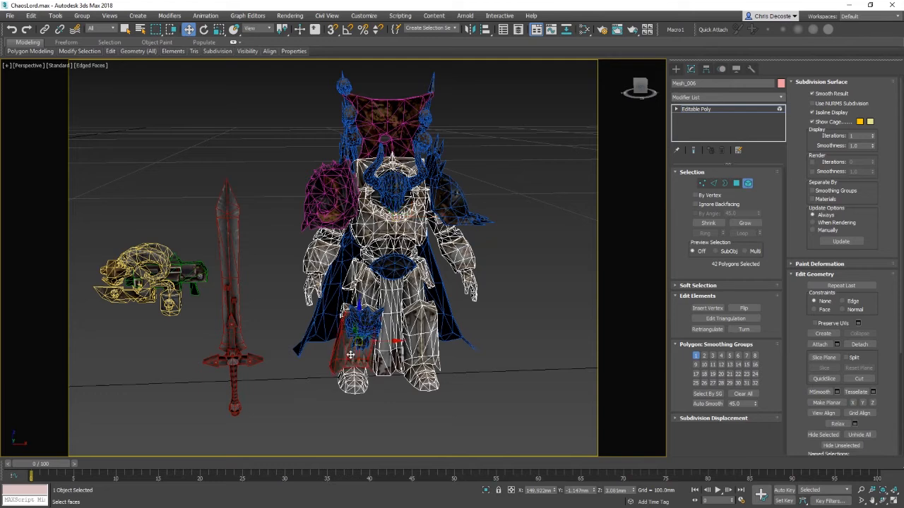
{"action": "key", "text": "z"}
{"action": "middle_click_drag", "start_coordinate": [339, 325], "coordinate": [385, 345], "text": "alt"}
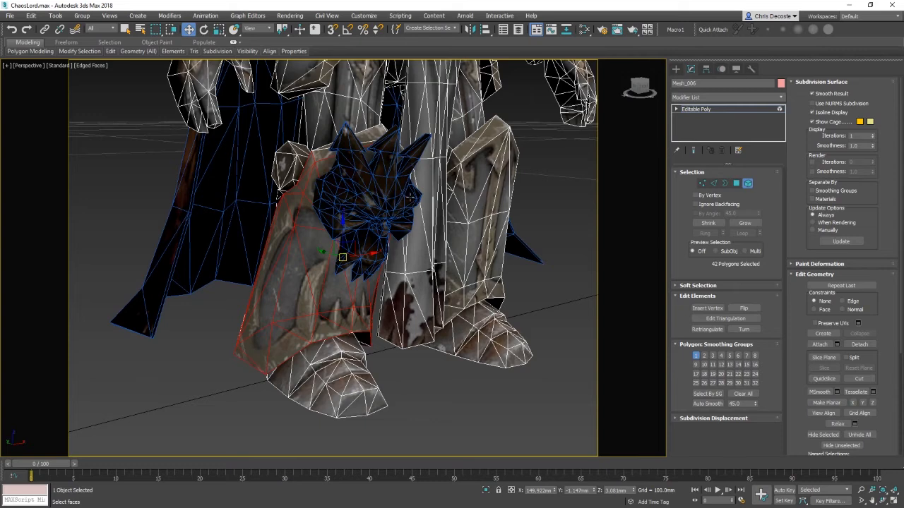
{"action": "scroll", "coordinate": [410, 198], "scroll_direction": "down", "scroll_amount": 5}
{"action": "scroll", "coordinate": [366, 307], "scroll_direction": "up", "scroll_amount": 3}
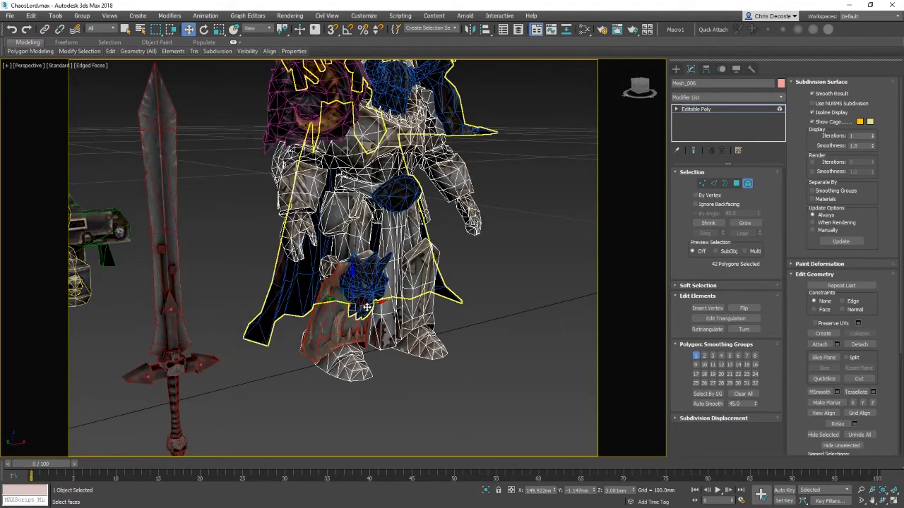
{"action": "middle_click_drag", "start_coordinate": [368, 308], "coordinate": [377, 315]}
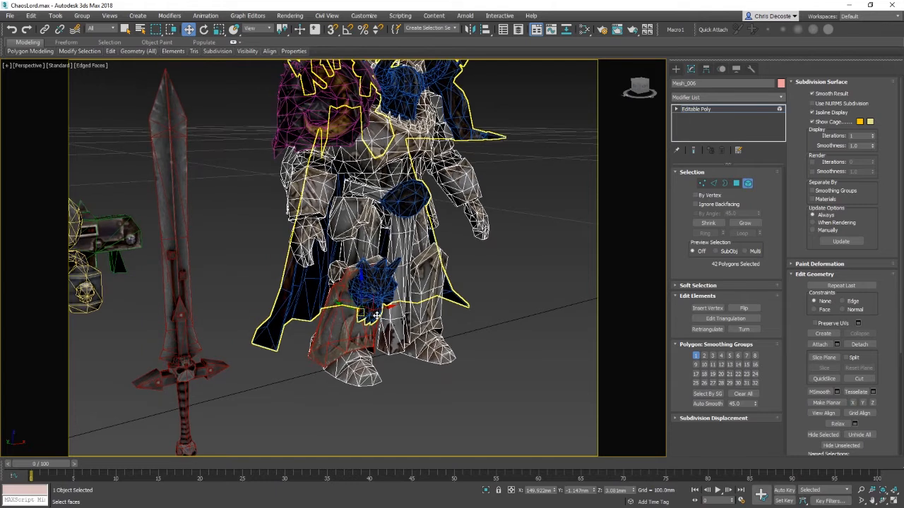
{"action": "scroll", "coordinate": [377, 315], "scroll_direction": "up", "scroll_amount": 4}
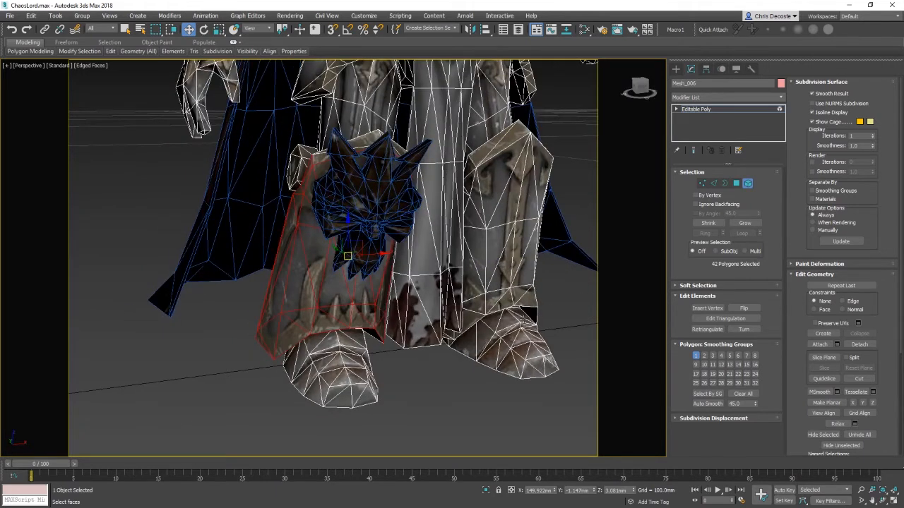
{"action": "middle_click_drag", "start_coordinate": [452, 268], "coordinate": [461, 295]}
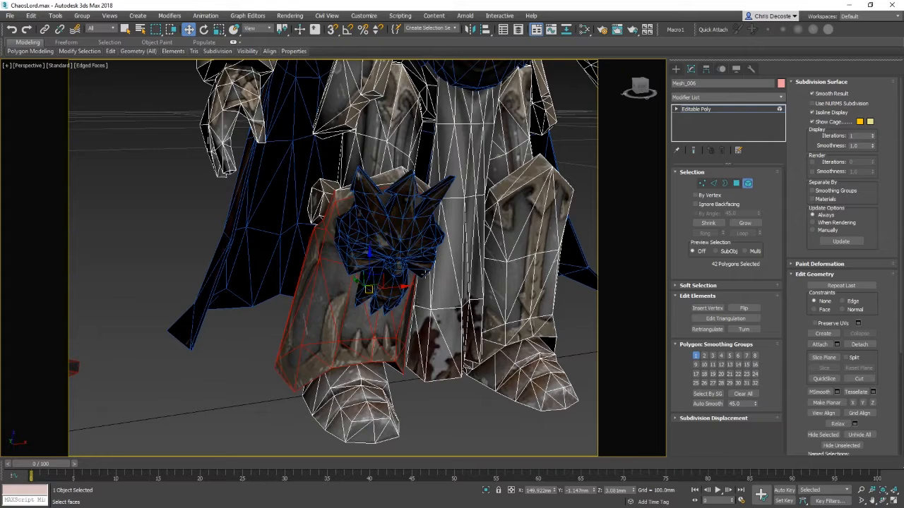
Step: Select the boot toe element of the left leg and detach it as a separate object
{"action": "middle_click_drag", "start_coordinate": [425, 275], "coordinate": [249, 172], "text": "alt"}
{"action": "scroll", "coordinate": [404, 287], "scroll_direction": "down", "scroll_amount": 4}
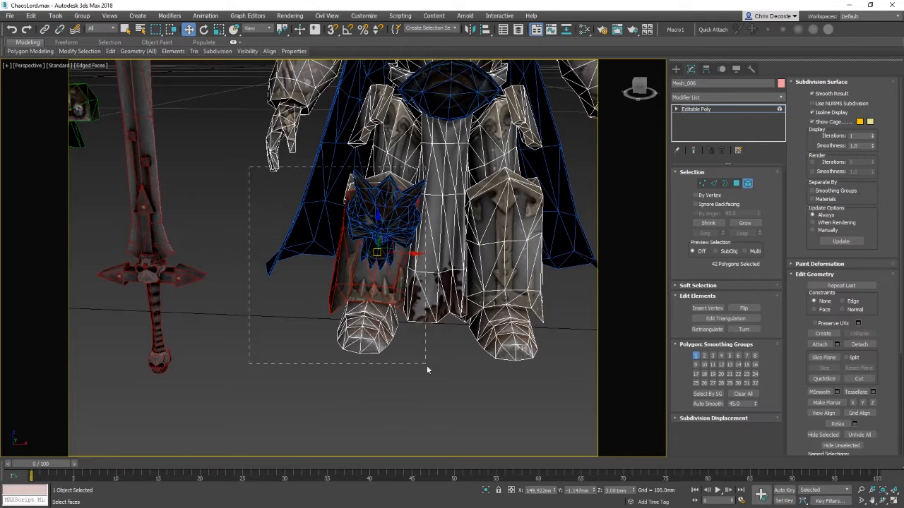
{"action": "left_click_drag", "start_coordinate": [427, 366], "coordinate": [426, 365]}
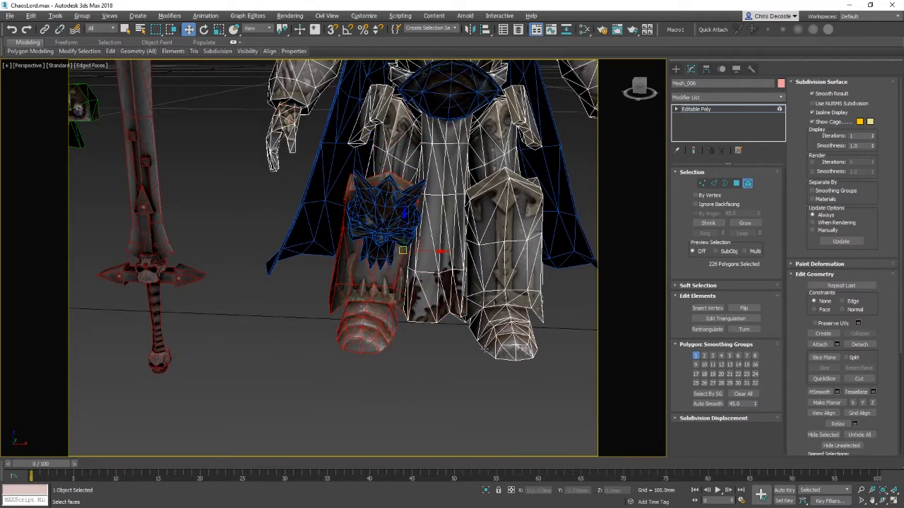
{"action": "middle_click_drag", "start_coordinate": [484, 348], "coordinate": [406, 270], "text": "alt"}
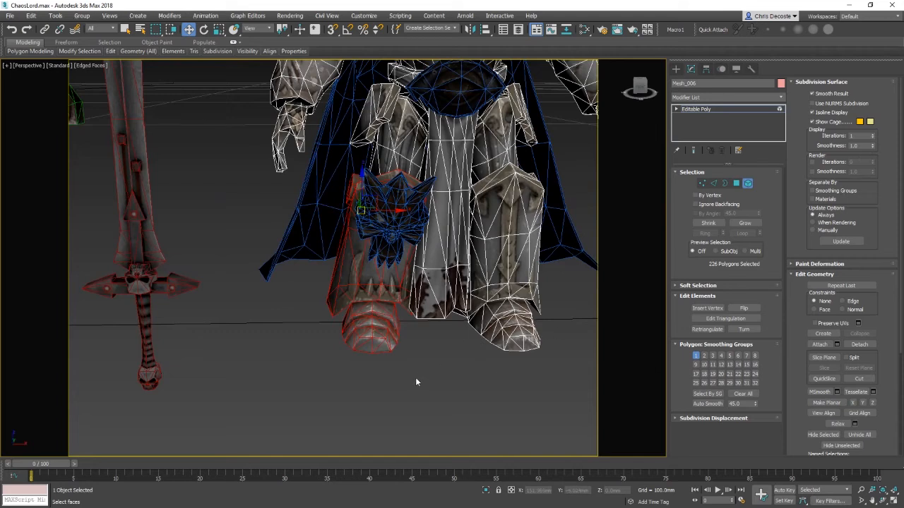
{"action": "left_click", "coordinate": [387, 375]}
{"action": "left_click", "coordinate": [378, 339]}
{"action": "middle_click_drag", "start_coordinate": [385, 340], "coordinate": [459, 358], "text": "alt"}
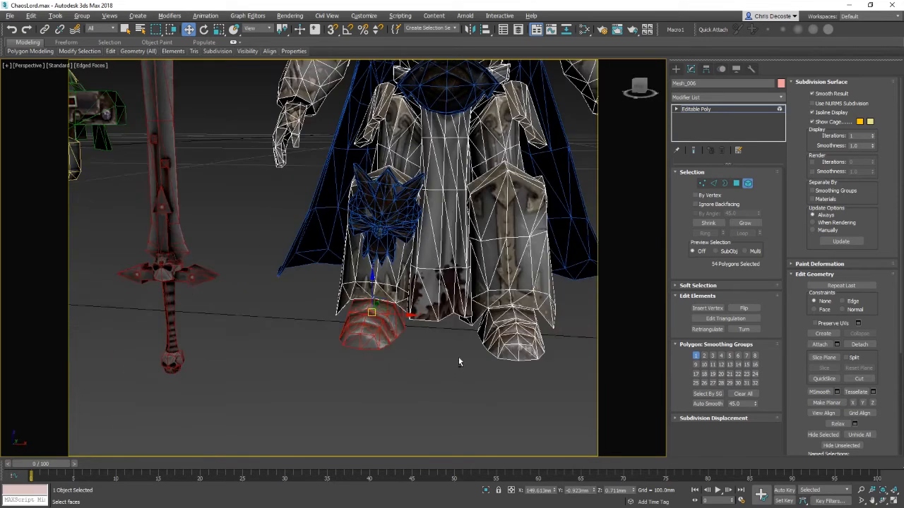
{"action": "left_click", "coordinate": [859, 345]}
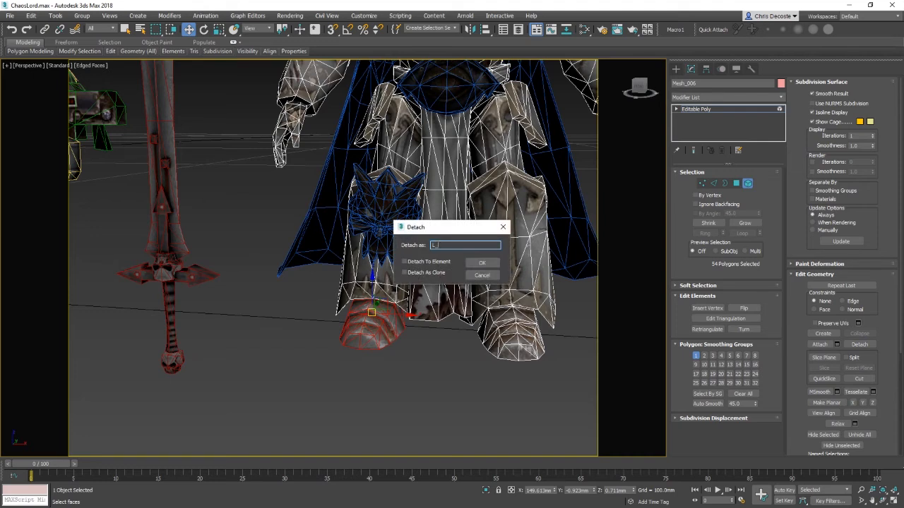
{"action": "key", "text": "Return"}
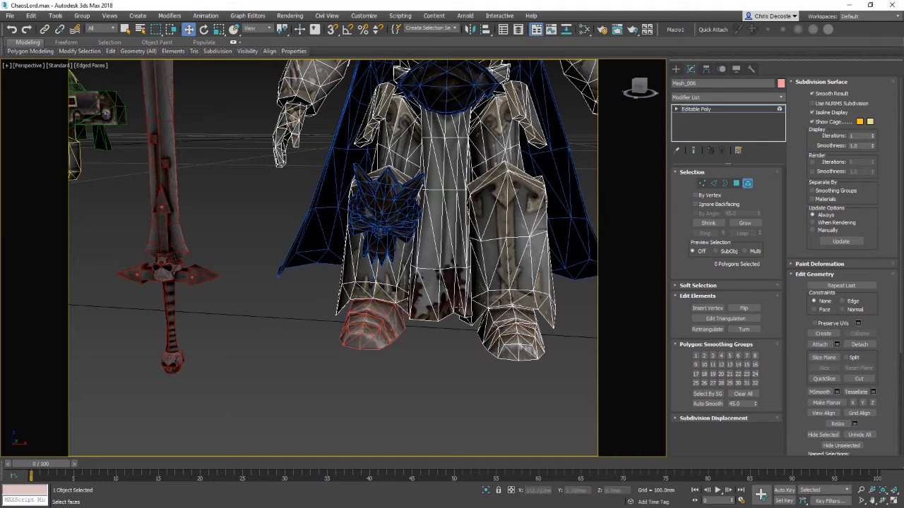
Step: Select the lower left leg plate element, checking in wireframe, and detach it as L_Leg
{"action": "middle_click_drag", "start_coordinate": [331, 233], "coordinate": [323, 251], "text": "alt"}
{"action": "key", "text": "F3"}
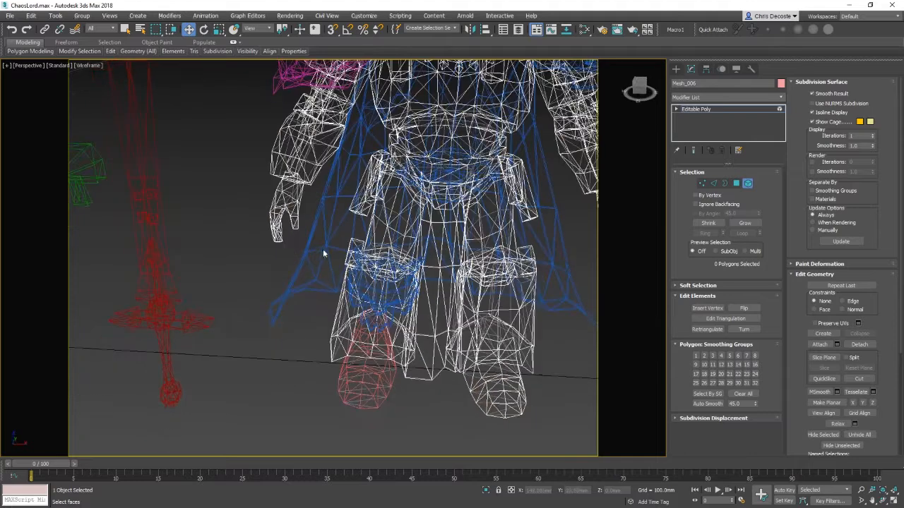
{"action": "left_click_drag", "start_coordinate": [414, 411], "coordinate": [414, 411]}
{"action": "left_click", "coordinate": [463, 269], "text": "alt"}
{"action": "left_click", "coordinate": [372, 168], "text": "alt"}
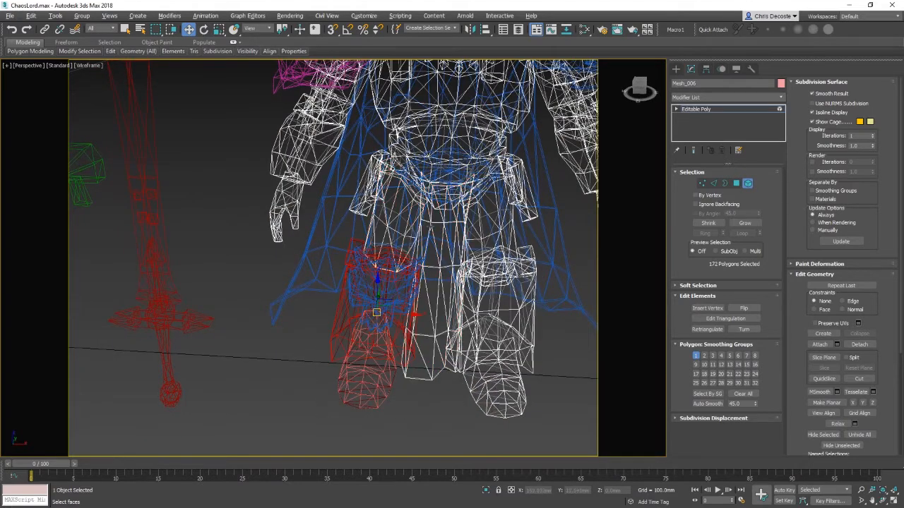
{"action": "middle_click_drag", "start_coordinate": [430, 226], "coordinate": [438, 185], "text": "alt"}
{"action": "middle_click_drag", "start_coordinate": [433, 380], "coordinate": [426, 380], "text": "alt"}
{"action": "key", "text": "F3"}
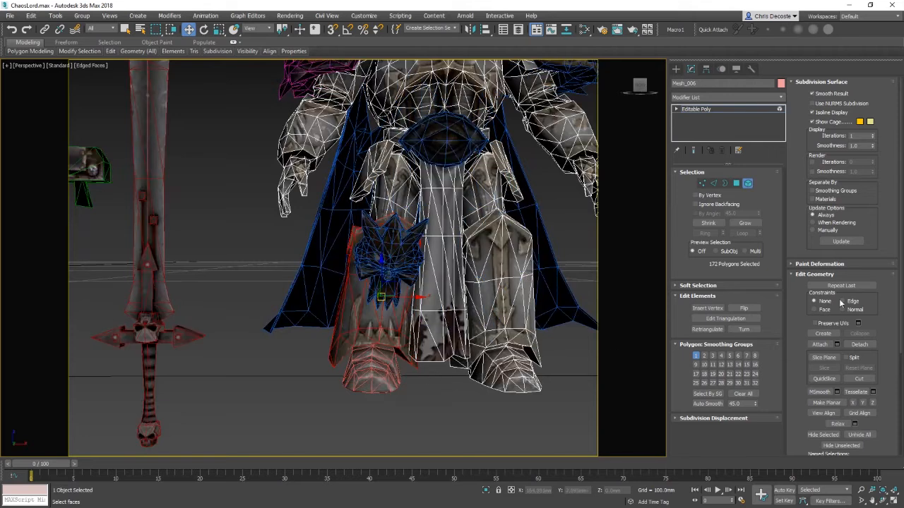
{"action": "left_click", "coordinate": [860, 344]}
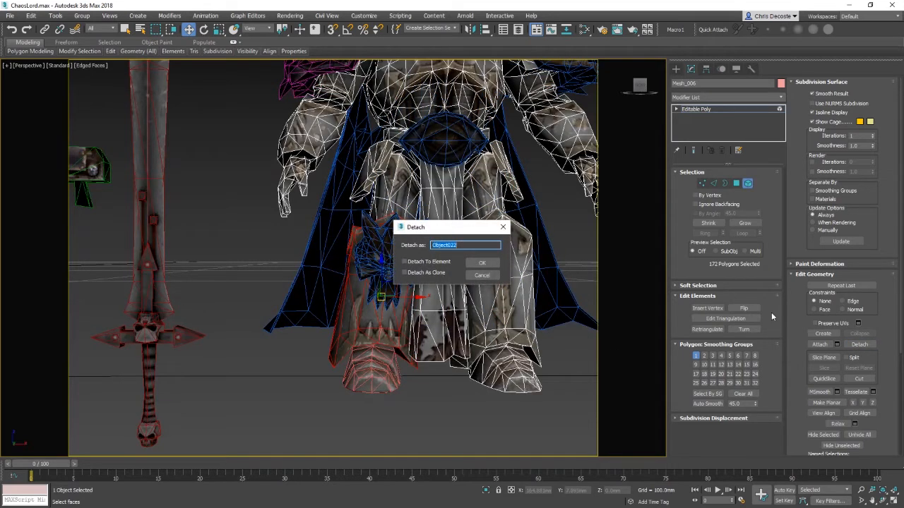
{"action": "type", "text": "Lef"}
{"action": "key", "text": "Return"}
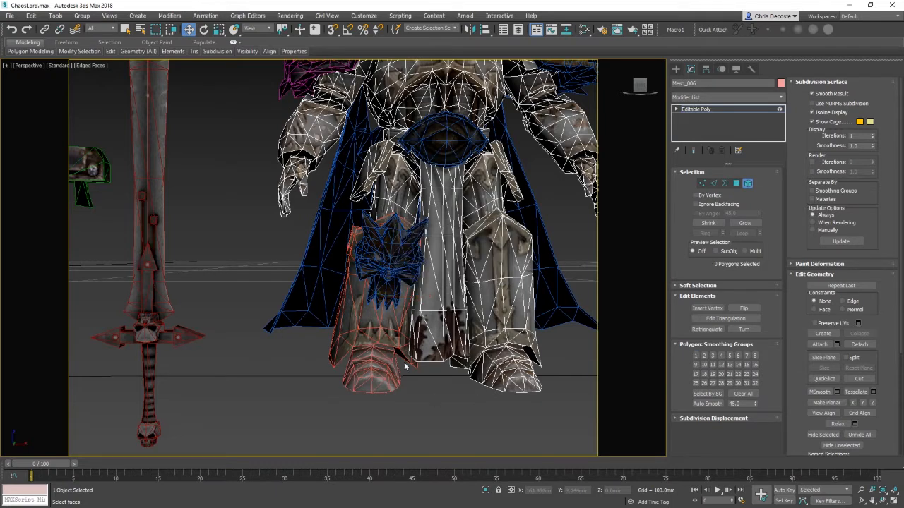
Step: Select the left thigh plate elements, checking in wireframe, and detach them as a separate object
{"action": "middle_click_drag", "start_coordinate": [362, 262], "coordinate": [344, 285]}
{"action": "left_click", "coordinate": [378, 234]}
{"action": "middle_click_drag", "start_coordinate": [381, 241], "coordinate": [424, 254]}
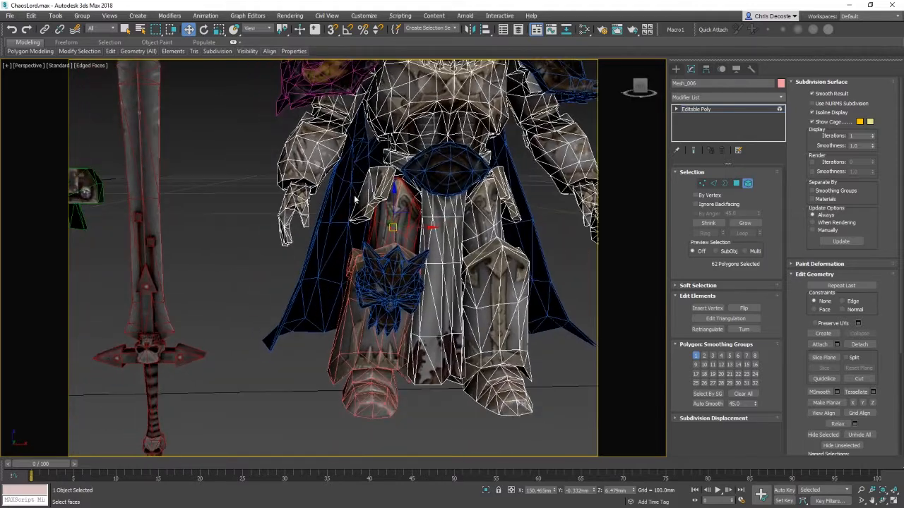
{"action": "left_click", "coordinate": [377, 185], "text": "ctrl"}
{"action": "middle_click_drag", "start_coordinate": [435, 221], "coordinate": [364, 279], "text": "alt"}
{"action": "left_click", "coordinate": [372, 208], "text": "ctrl"}
{"action": "scroll", "coordinate": [378, 260], "scroll_direction": "up", "scroll_amount": 3}
{"action": "key", "text": "F3"}
{"action": "left_click_drag", "start_coordinate": [410, 309], "coordinate": [411, 311], "text": "ctrl"}
{"action": "middle_click_drag", "start_coordinate": [417, 326], "coordinate": [432, 291], "text": "alt"}
{"action": "key", "text": "F3"}
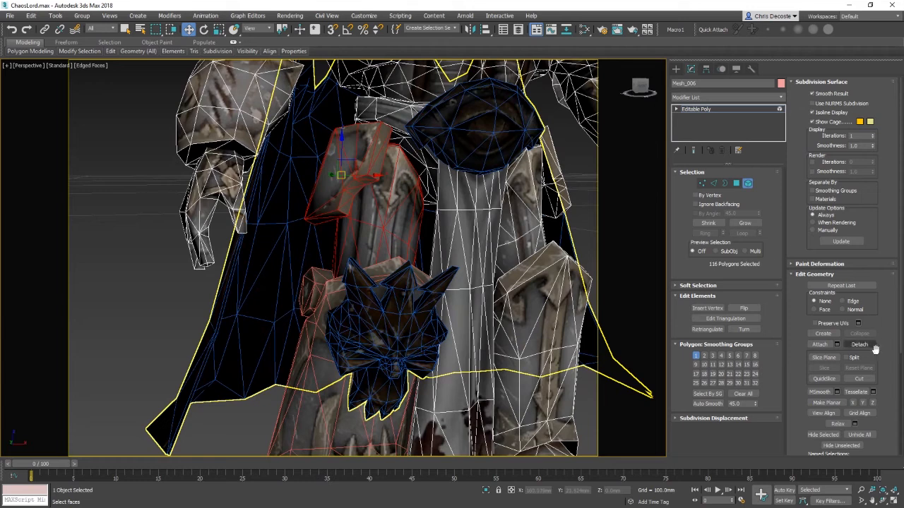
{"action": "left_click", "coordinate": [859, 345]}
{"action": "left_click", "coordinate": [490, 265]}
{"action": "scroll", "coordinate": [416, 318], "scroll_direction": "down", "scroll_amount": 5}
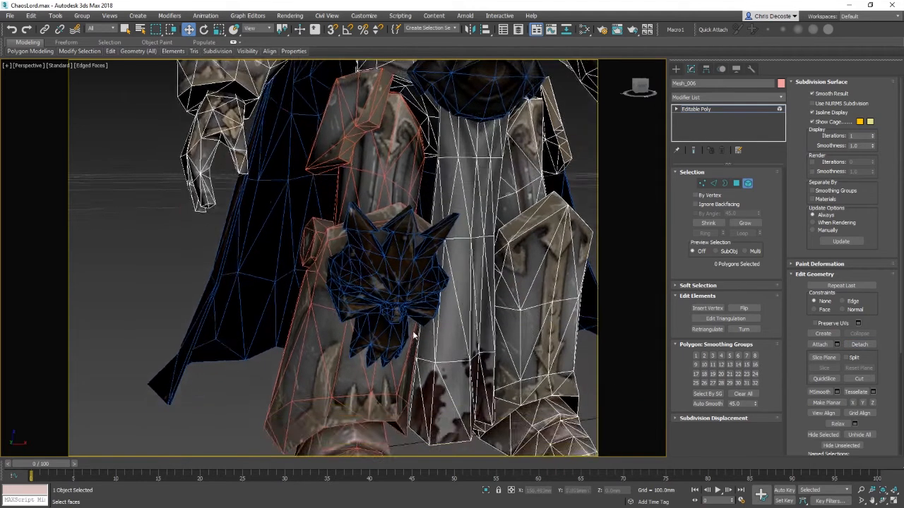
Step: Return to object level and clear the selection
{"action": "right_click", "coordinate": [417, 309]}
{"action": "left_click", "coordinate": [408, 300]}
{"action": "left_click", "coordinate": [340, 404]}
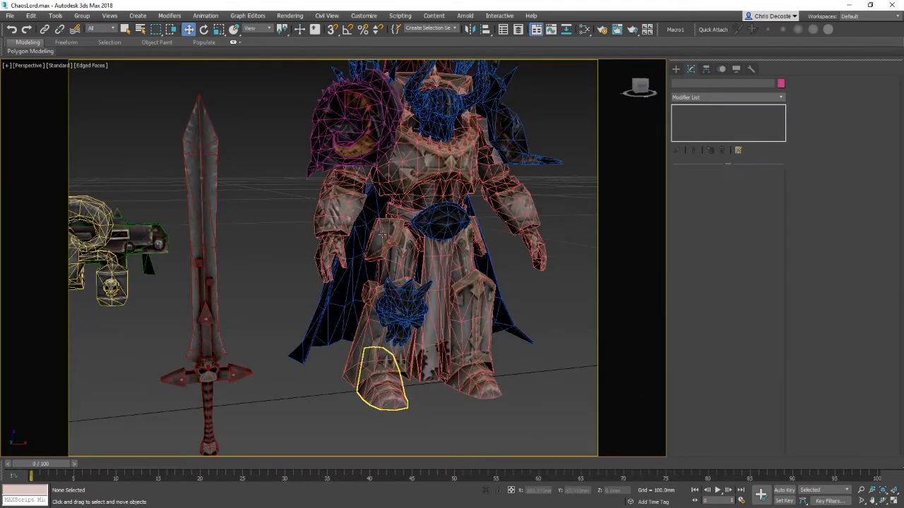
{"action": "left_click", "coordinate": [431, 281]}
{"action": "right_click", "coordinate": [407, 192]}
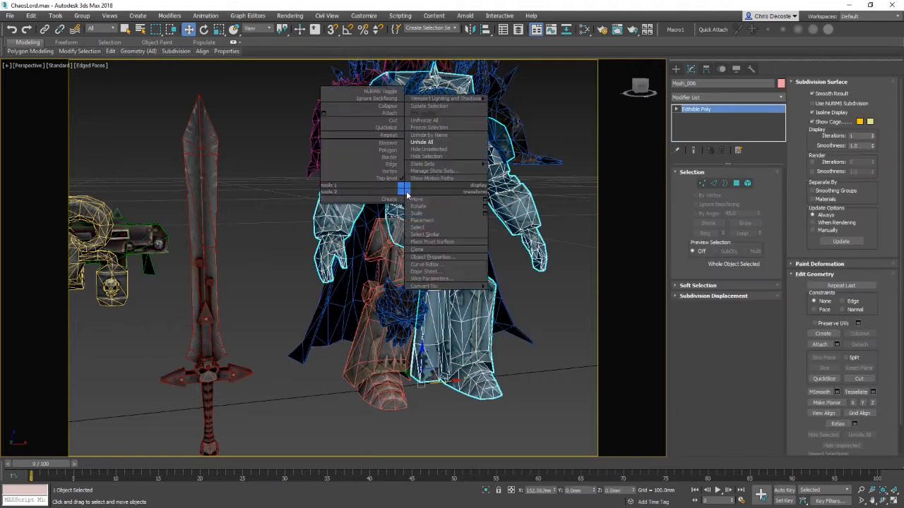
{"action": "left_click", "coordinate": [276, 335]}
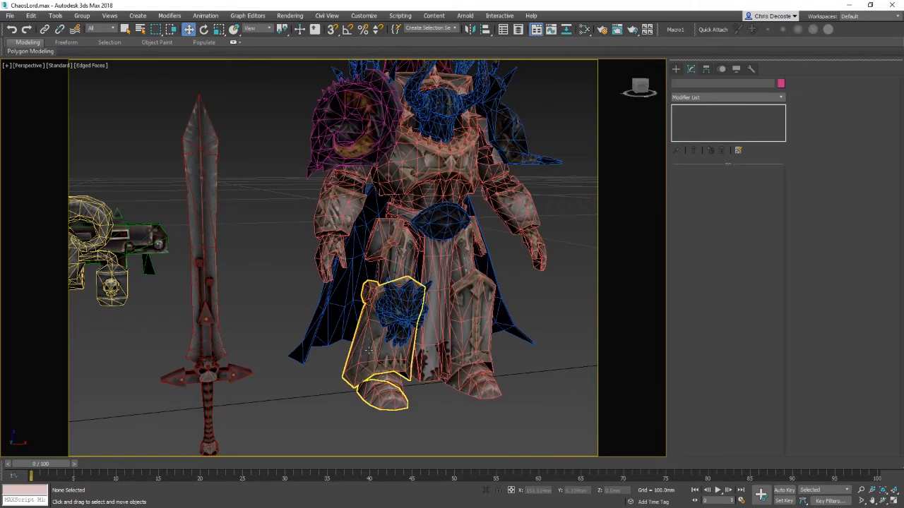
Step: Inspect the detached leg object and the body mesh's chest elements by selecting them in turn
{"action": "left_click", "coordinate": [368, 350]}
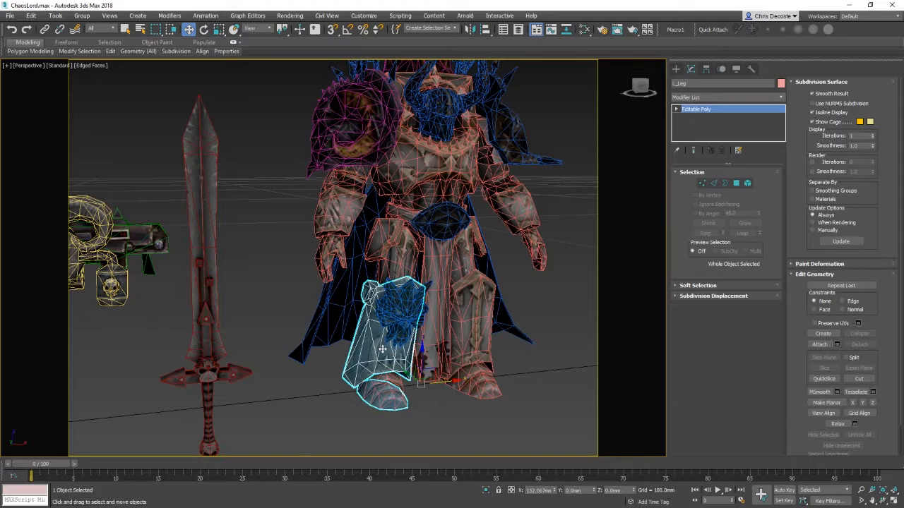
{"action": "left_click", "coordinate": [423, 192]}
{"action": "right_click", "coordinate": [423, 191]}
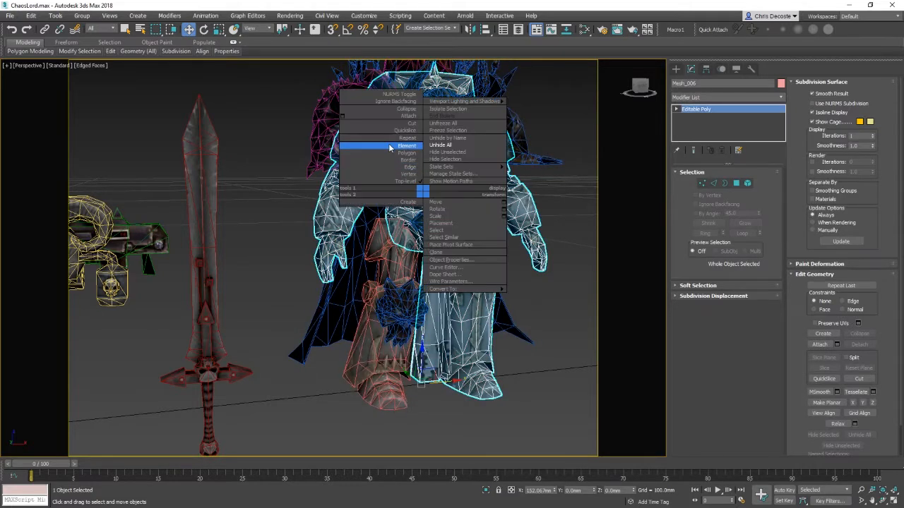
{"action": "left_click", "coordinate": [407, 145]}
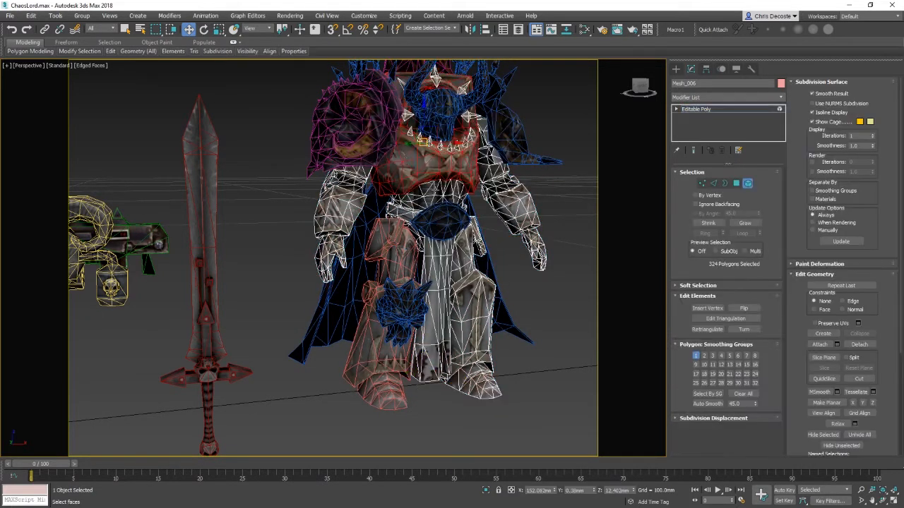
{"action": "left_click", "coordinate": [551, 144], "text": "ctrl"}
{"action": "left_click", "coordinate": [270, 280]}
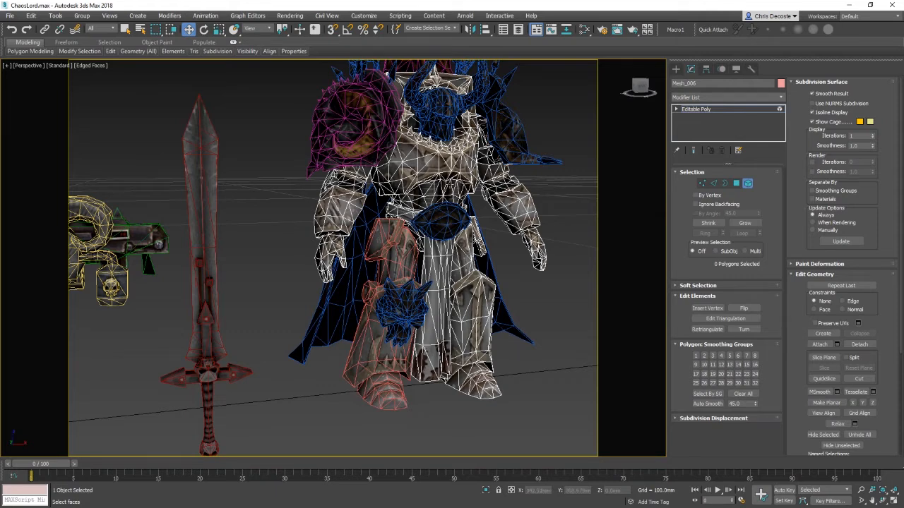
Step: Leave element level and reselect the main body mesh as a whole object
{"action": "right_click", "coordinate": [394, 171]}
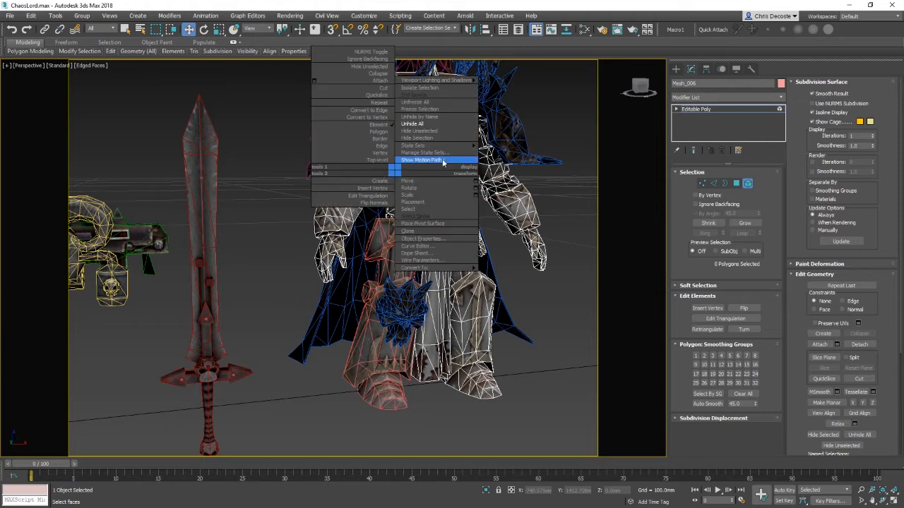
{"action": "left_click", "coordinate": [380, 161]}
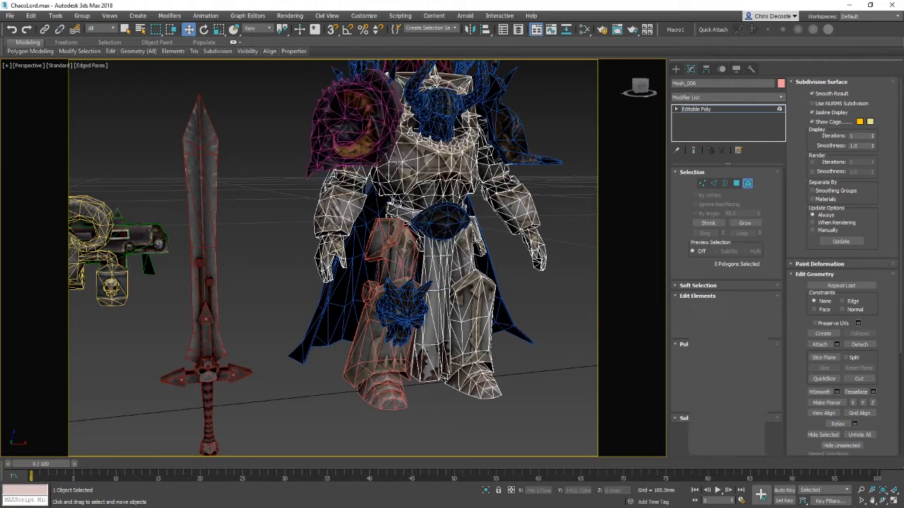
{"action": "left_click", "coordinate": [562, 362]}
{"action": "left_click", "coordinate": [205, 190]}
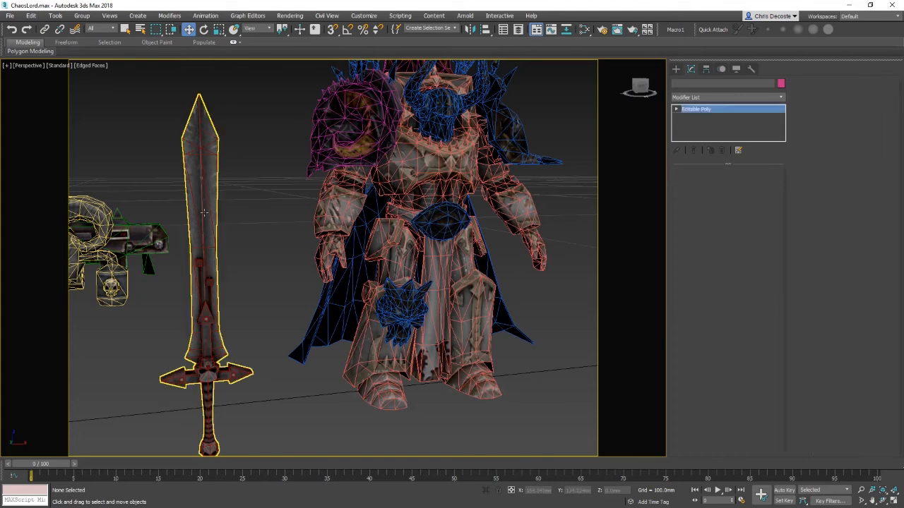
{"action": "left_click", "coordinate": [102, 222]}
{"action": "left_click", "coordinate": [414, 179]}
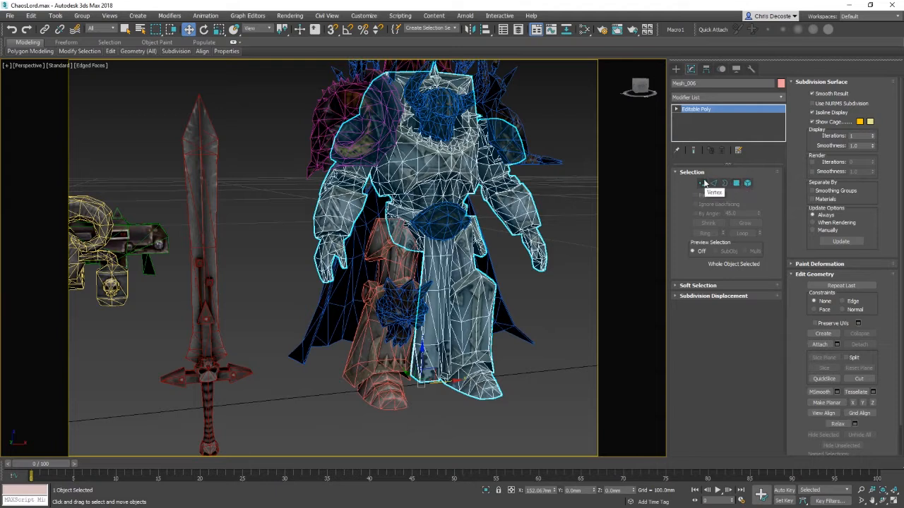
{"action": "left_click", "coordinate": [748, 184]}
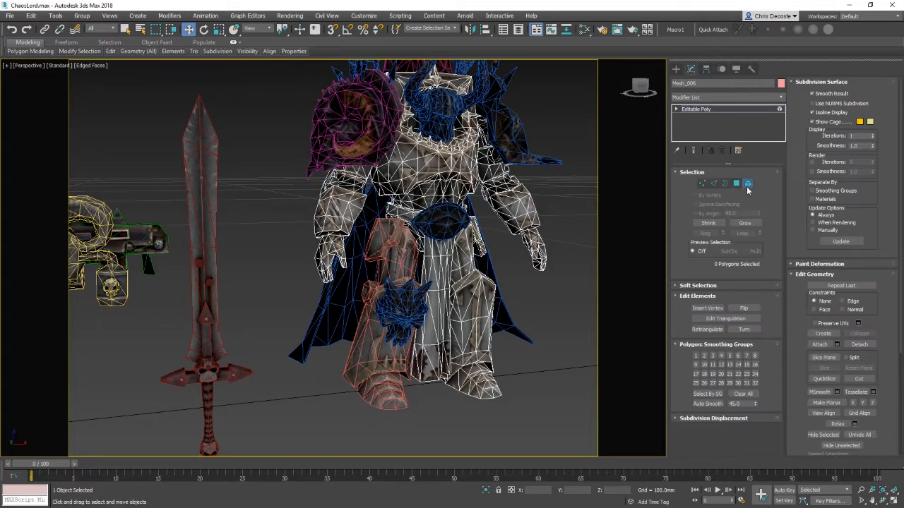
{"action": "left_click", "coordinate": [747, 186]}
{"action": "left_click", "coordinate": [539, 344]}
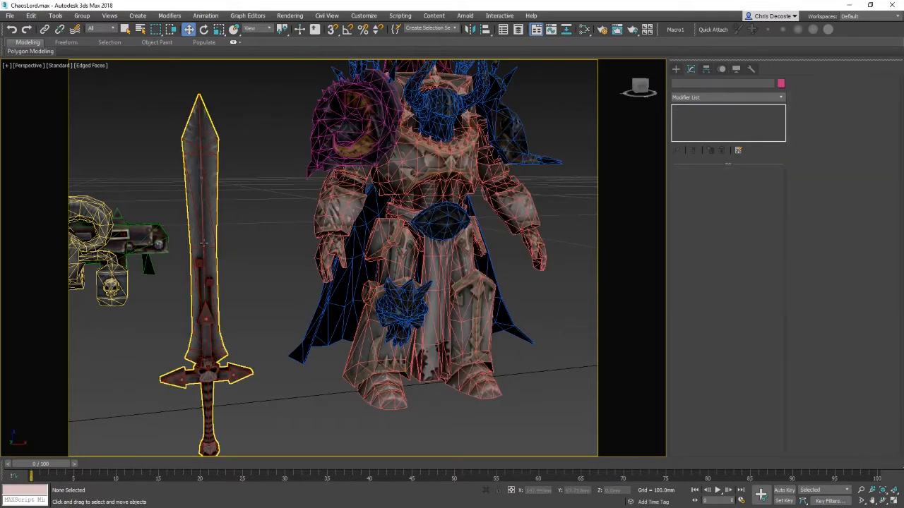
{"action": "left_click", "coordinate": [477, 216]}
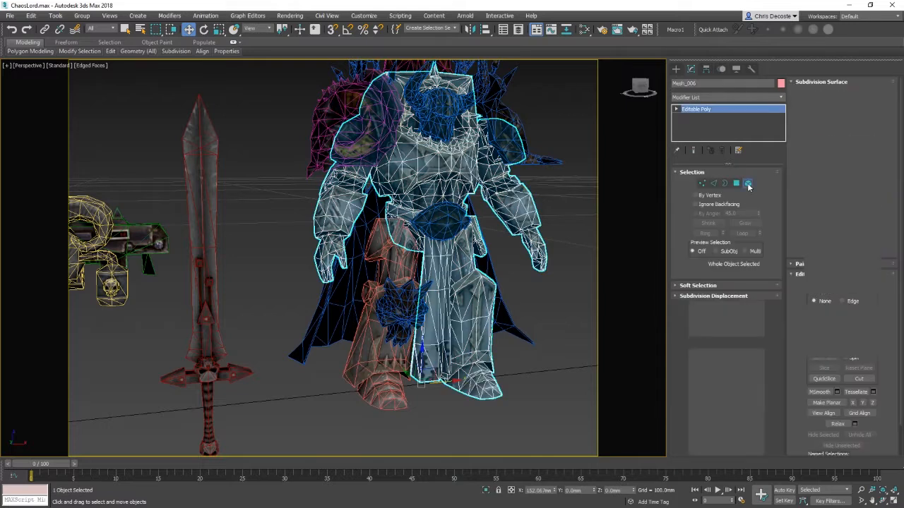
Step: Exit sub-object mode on the body mesh and deselect everything
{"action": "left_click", "coordinate": [749, 183]}
{"action": "left_click", "coordinate": [747, 184]}
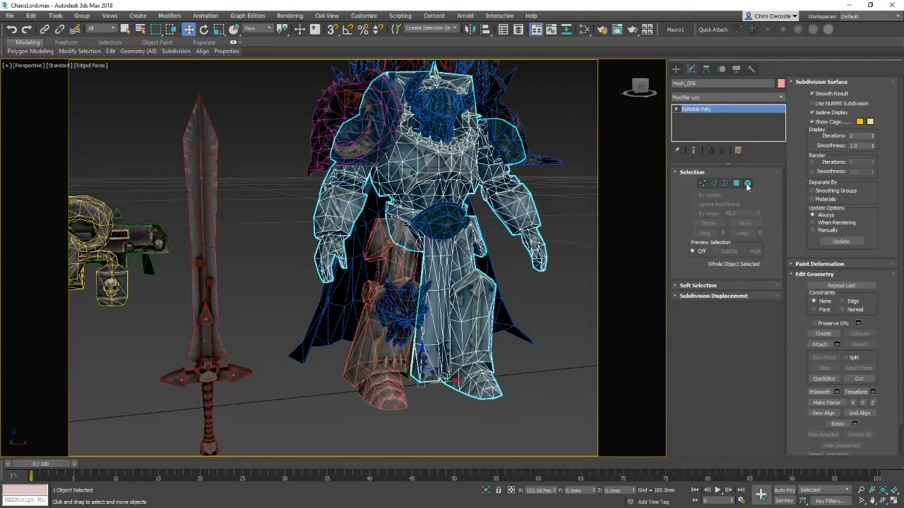
{"action": "left_click", "coordinate": [748, 184]}
{"action": "right_click", "coordinate": [476, 161]}
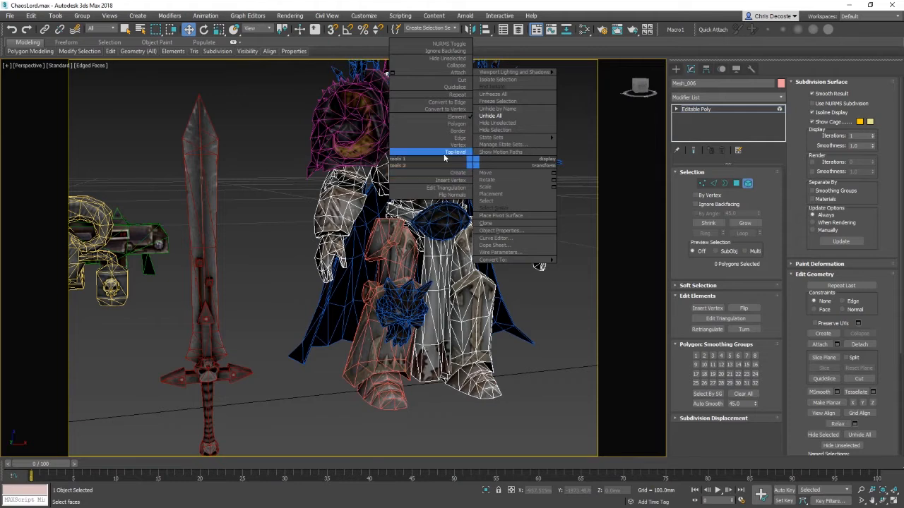
{"action": "left_click", "coordinate": [444, 153]}
{"action": "left_click", "coordinate": [552, 275]}
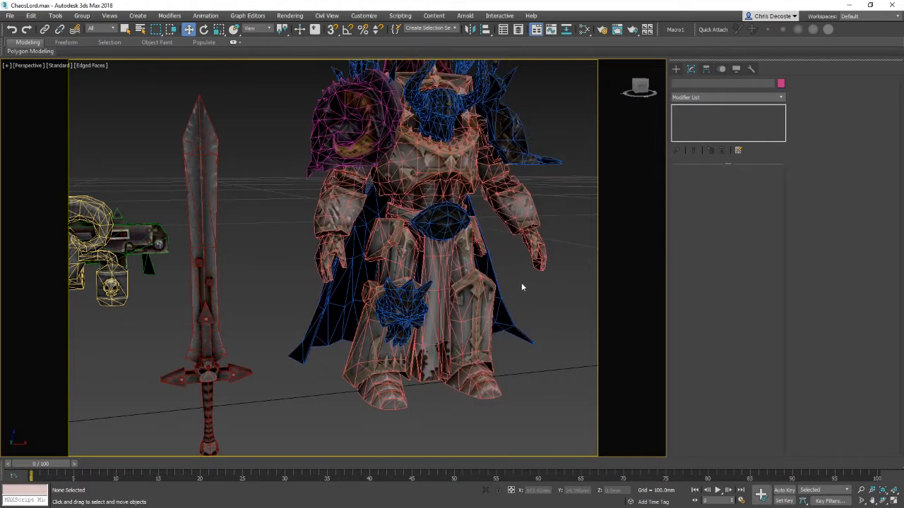
{"action": "right_click", "coordinate": [522, 282]}
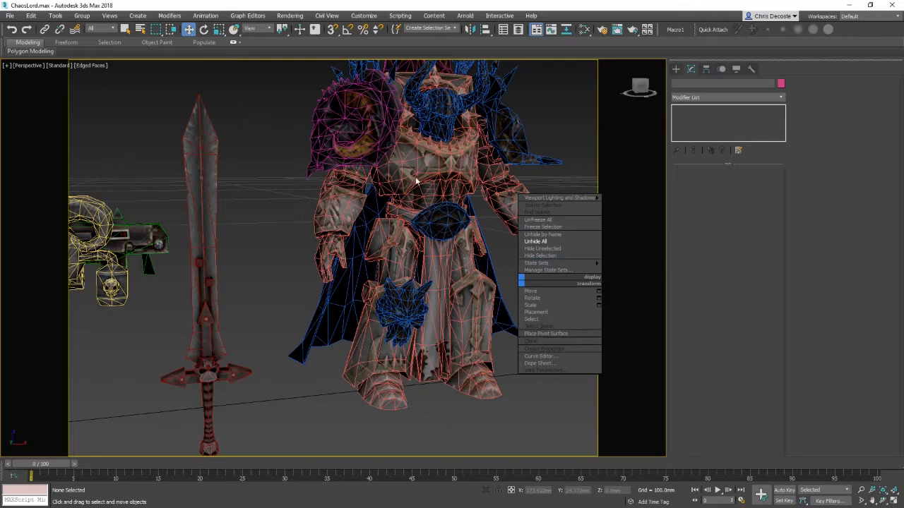
{"action": "left_click", "coordinate": [355, 240]}
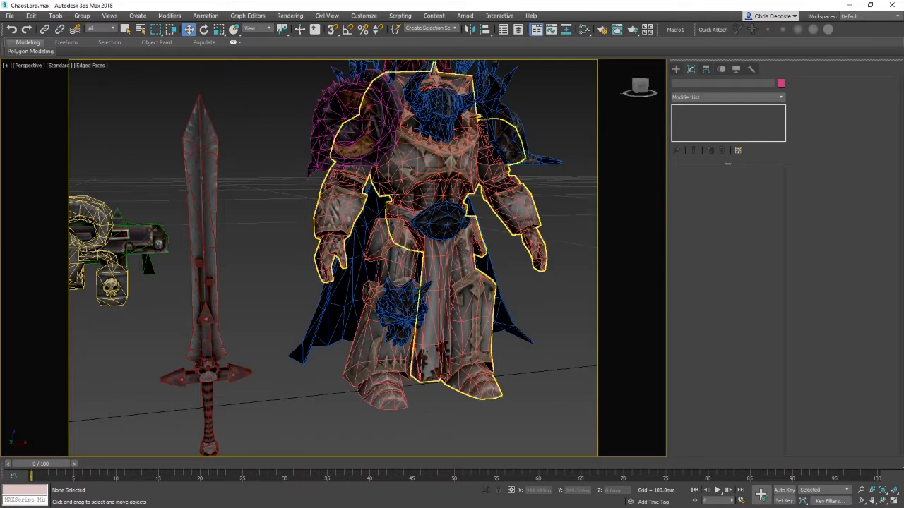
{"action": "right_click", "coordinate": [438, 185]}
{"action": "left_click", "coordinate": [385, 219]}
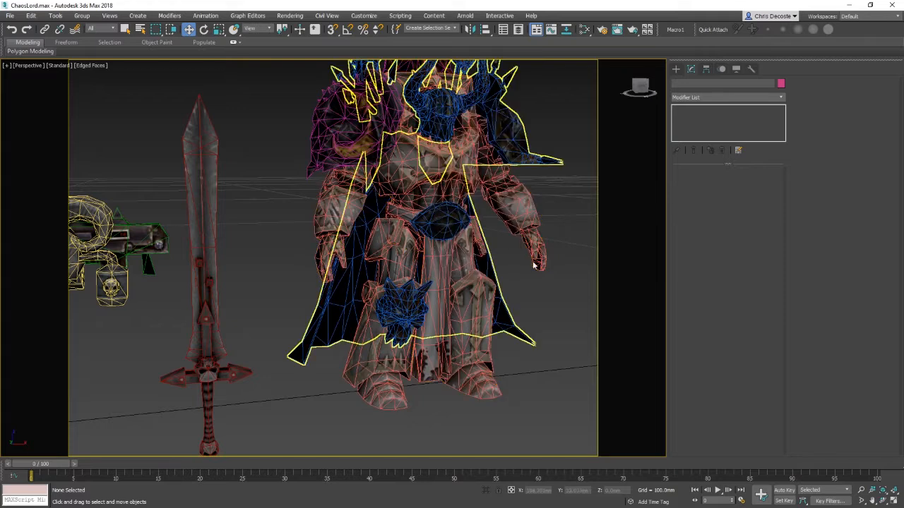
Step: Select the detached foot and upper leg plate objects in turn to inspect them
{"action": "left_click", "coordinate": [372, 394]}
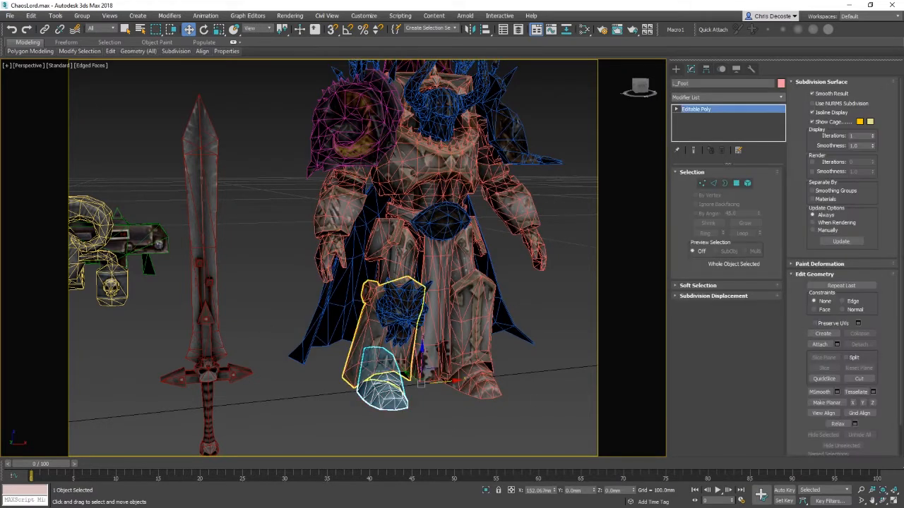
{"action": "left_click", "coordinate": [379, 331]}
{"action": "mouse_move", "coordinate": [387, 264]}
{"action": "middle_mouse_down", "text": "alt"}
{"action": "mouse_move", "coordinate": [404, 266]}
{"action": "mouse_move", "coordinate": [396, 259]}
{"action": "middle_mouse_up", "text": "alt"}
{"action": "left_click", "coordinate": [396, 257]}
{"action": "scroll", "coordinate": [420, 315], "scroll_direction": "up", "scroll_amount": 3}
{"action": "middle_click_drag", "start_coordinate": [424, 315], "coordinate": [412, 323], "text": "alt"}
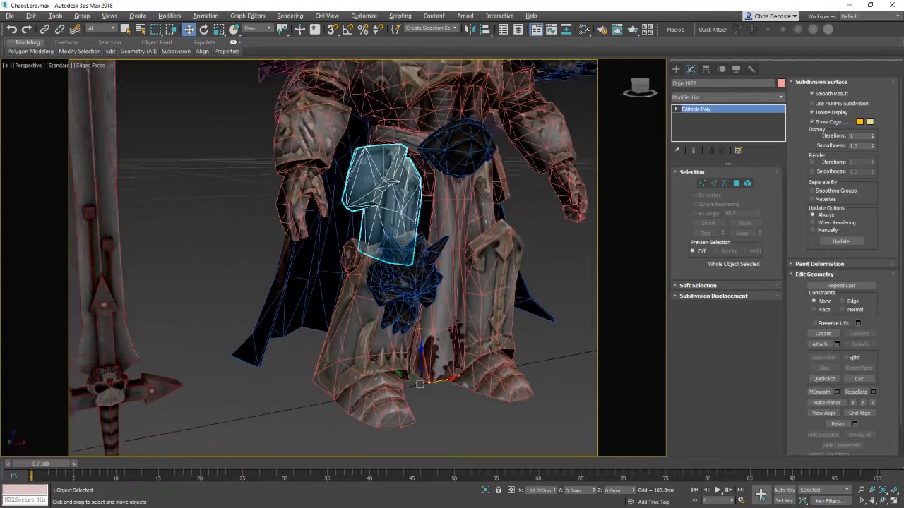
{"action": "middle_click_drag", "start_coordinate": [419, 384], "coordinate": [419, 336]}
{"action": "left_click", "coordinate": [420, 331]}
Step: Try rotating the foot object, then undo the rotation
{"action": "key", "text": "e"}
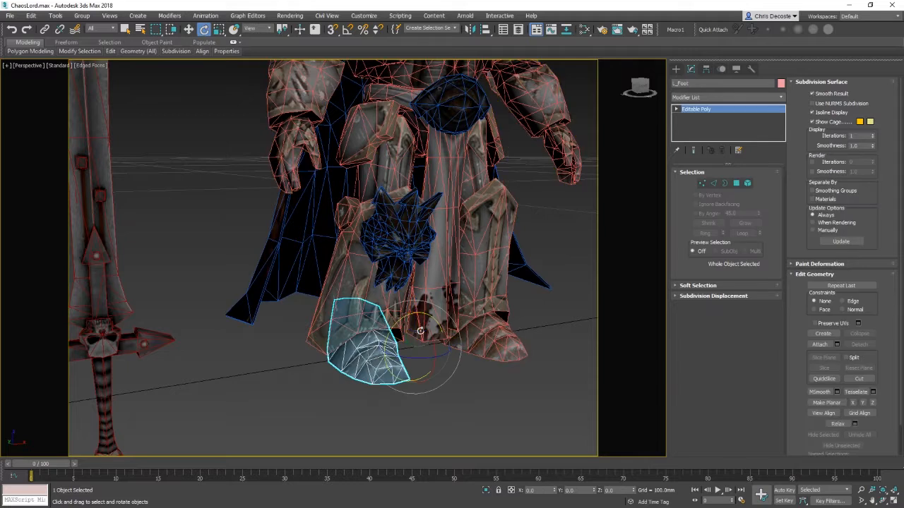
{"action": "left_click_drag", "start_coordinate": [419, 330], "coordinate": [387, 297]}
{"action": "key", "text": "ctrl+z"}
Step: Select the leg object and compare it against the body mesh, ending with the leg selected
{"action": "left_click", "coordinate": [421, 308]}
{"action": "left_click_drag", "start_coordinate": [422, 327], "coordinate": [427, 306]}
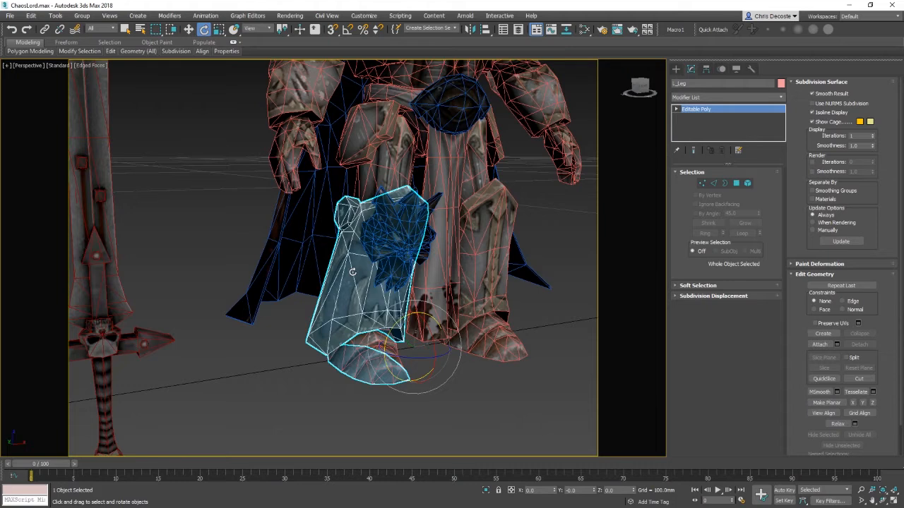
{"action": "middle_click_drag", "start_coordinate": [422, 152], "coordinate": [413, 193]}
{"action": "middle_click_drag", "start_coordinate": [424, 93], "coordinate": [421, 175]}
{"action": "left_click", "coordinate": [420, 140]}
{"action": "scroll", "coordinate": [422, 174], "scroll_direction": "down", "scroll_amount": 2}
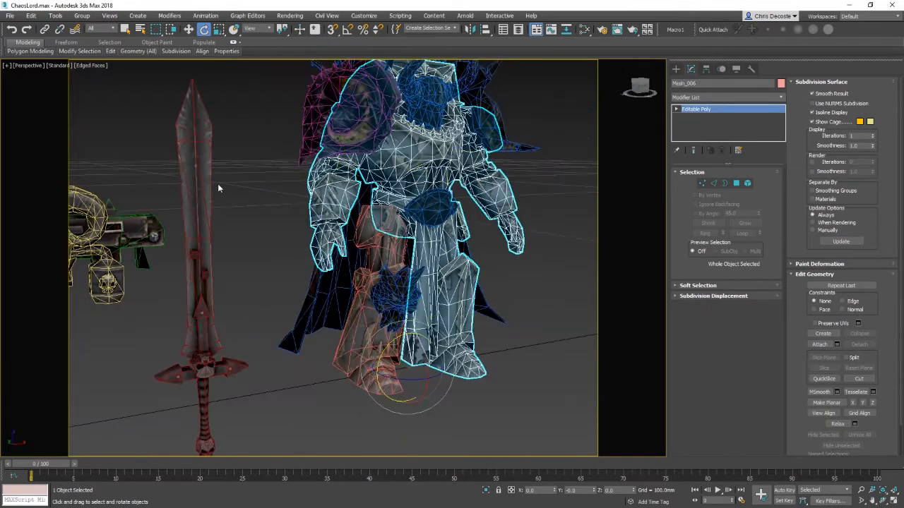
{"action": "middle_click_drag", "start_coordinate": [367, 325], "coordinate": [370, 283]}
{"action": "left_click", "coordinate": [371, 282]}
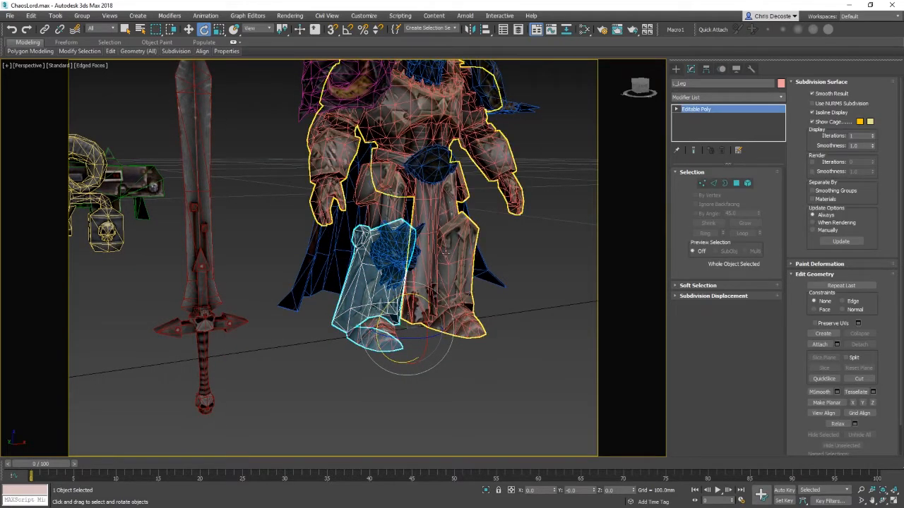
{"action": "mouse_move", "coordinate": [446, 253]}
{"action": "middle_mouse_down", "text": "alt"}
{"action": "mouse_move", "coordinate": [474, 261]}
{"action": "mouse_move", "coordinate": [417, 247]}
{"action": "mouse_move", "coordinate": [452, 265]}
{"action": "middle_mouse_up", "text": "alt"}
{"action": "scroll", "coordinate": [452, 267], "scroll_direction": "up", "scroll_amount": 3}
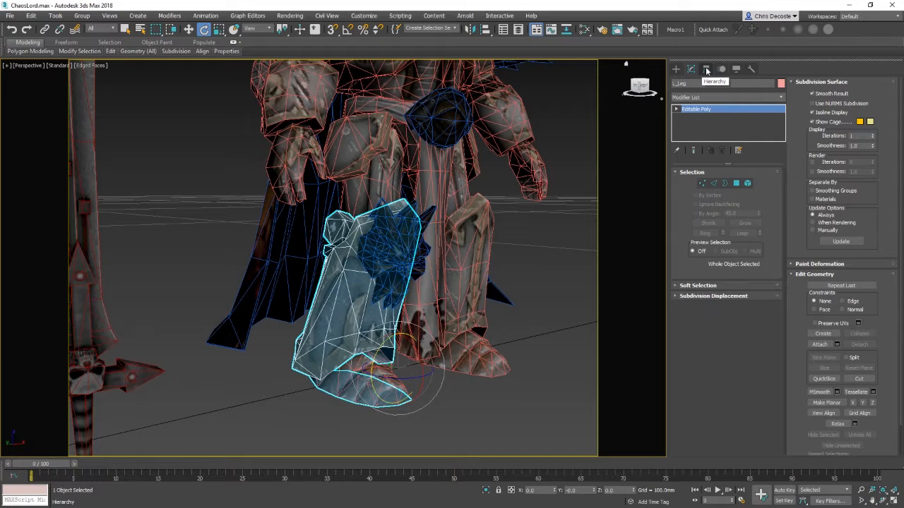
Step: Enable Affect Pivot Only for the leg object and center its pivot to the object
{"action": "left_click", "coordinate": [706, 70]}
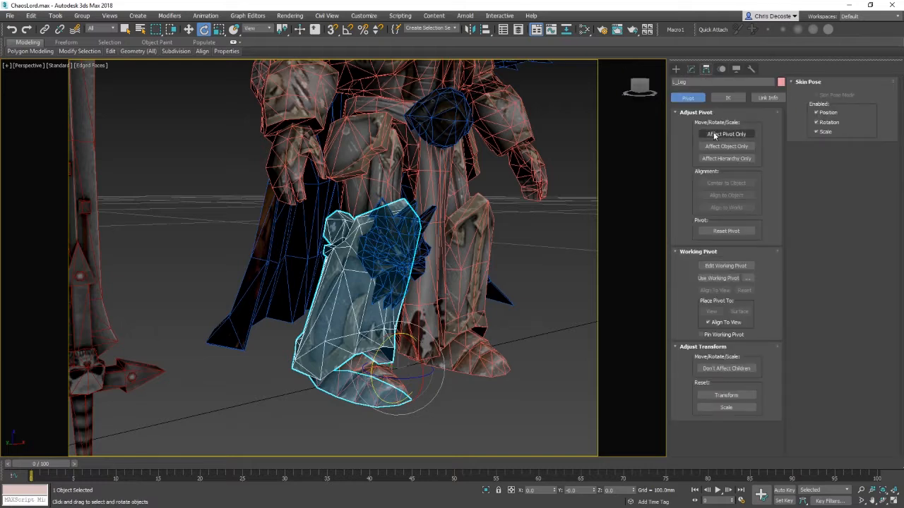
{"action": "left_click", "coordinate": [683, 113]}
{"action": "left_click", "coordinate": [682, 113]}
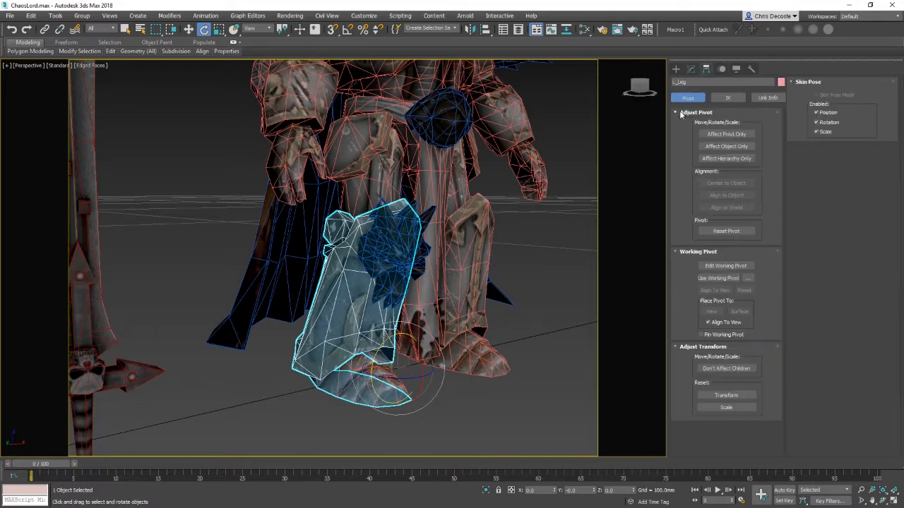
{"action": "left_click", "coordinate": [717, 135]}
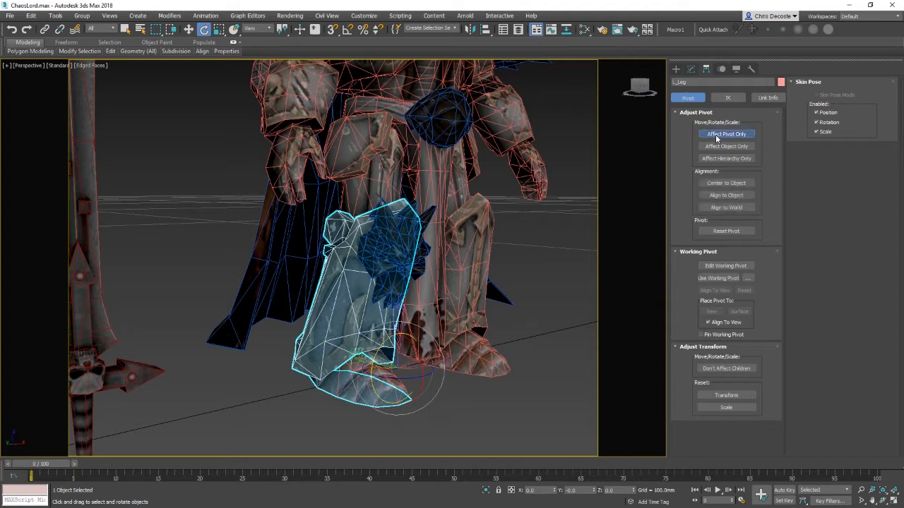
{"action": "left_click", "coordinate": [717, 184]}
Step: Move the leg's pivot up to the top of the thigh plate near the hip
{"action": "middle_click_drag", "start_coordinate": [547, 269], "coordinate": [402, 263], "text": "alt"}
{"action": "scroll", "coordinate": [519, 268], "scroll_direction": "down", "scroll_amount": 3}
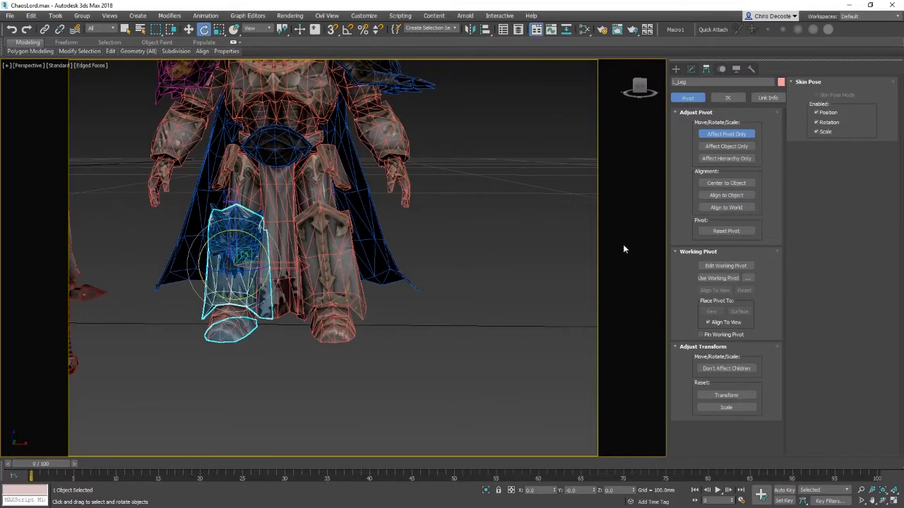
{"action": "middle_click_drag", "start_coordinate": [311, 276], "coordinate": [414, 289]}
{"action": "scroll", "coordinate": [413, 289], "scroll_direction": "up", "scroll_amount": 3}
{"action": "middle_click_drag", "start_coordinate": [367, 307], "coordinate": [403, 314], "text": "alt"}
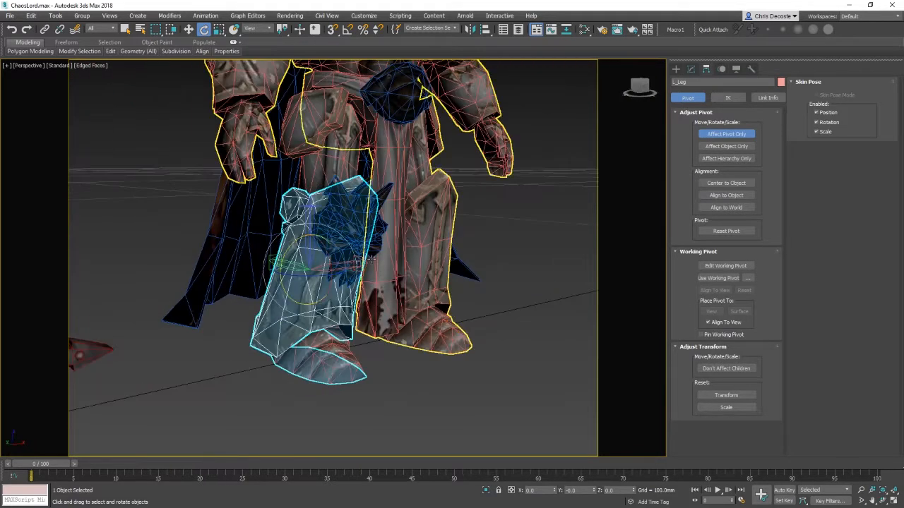
{"action": "middle_click_drag", "start_coordinate": [371, 260], "coordinate": [403, 317], "text": "alt"}
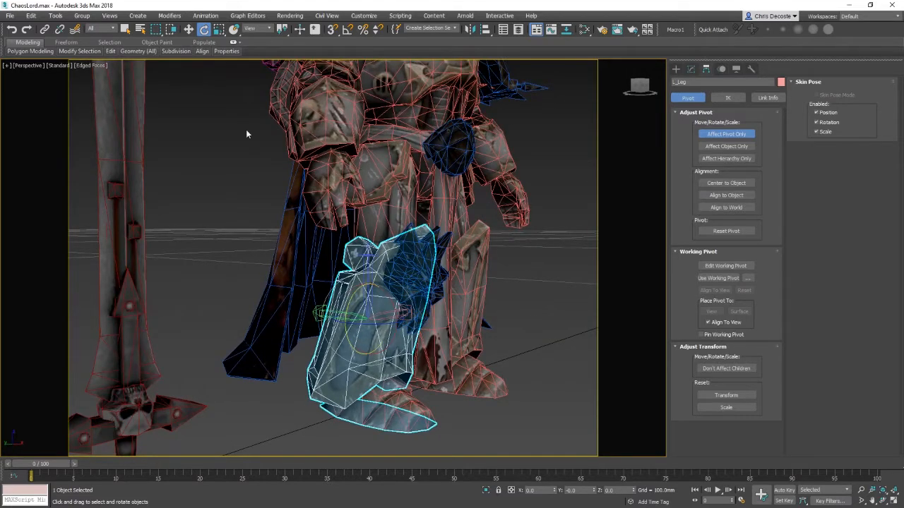
{"action": "mouse_move", "coordinate": [469, 187]}
{"action": "middle_mouse_down"}
{"action": "mouse_move", "coordinate": [460, 266]}
{"action": "mouse_move", "coordinate": [477, 183]}
{"action": "middle_mouse_up"}
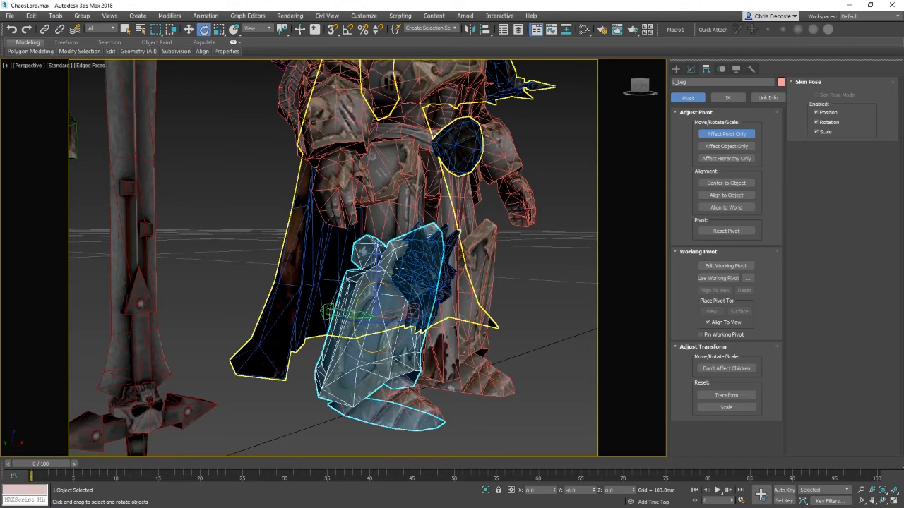
{"action": "key", "text": "w"}
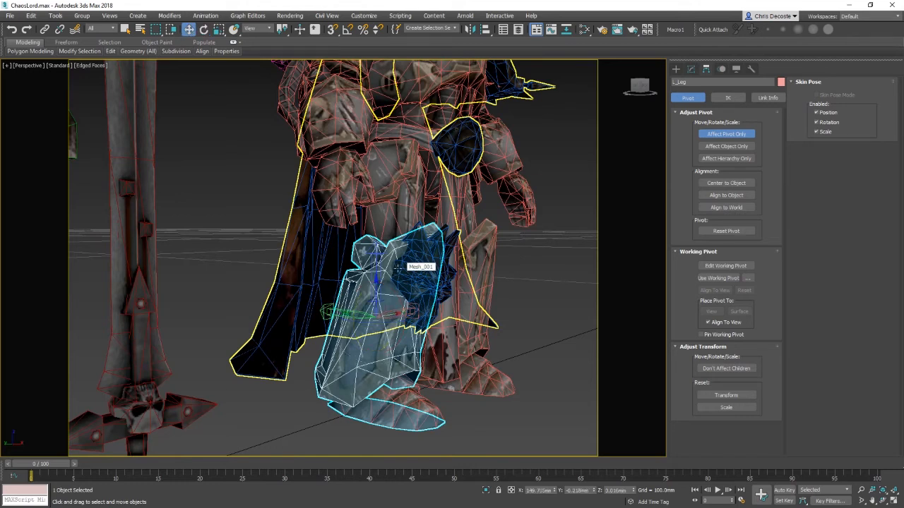
{"action": "left_click_drag", "start_coordinate": [355, 297], "coordinate": [386, 228]}
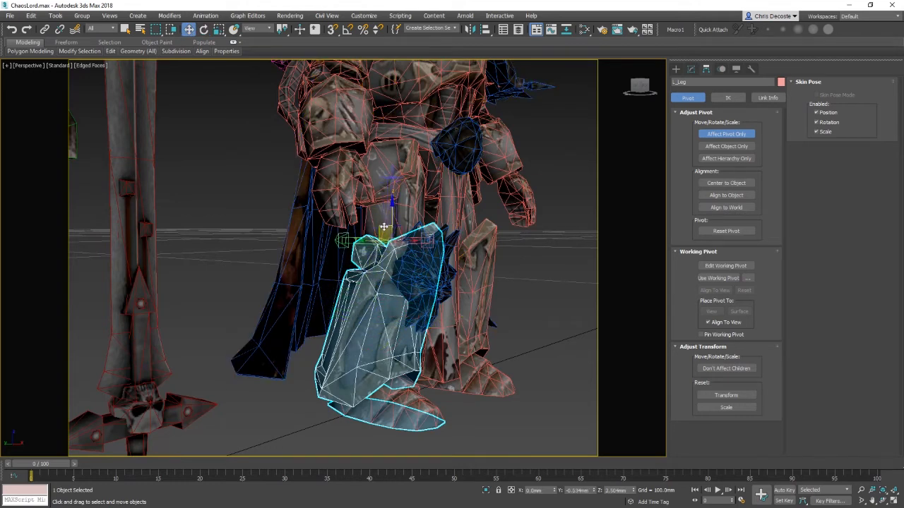
{"action": "middle_click_drag", "start_coordinate": [386, 227], "coordinate": [396, 276], "text": "alt"}
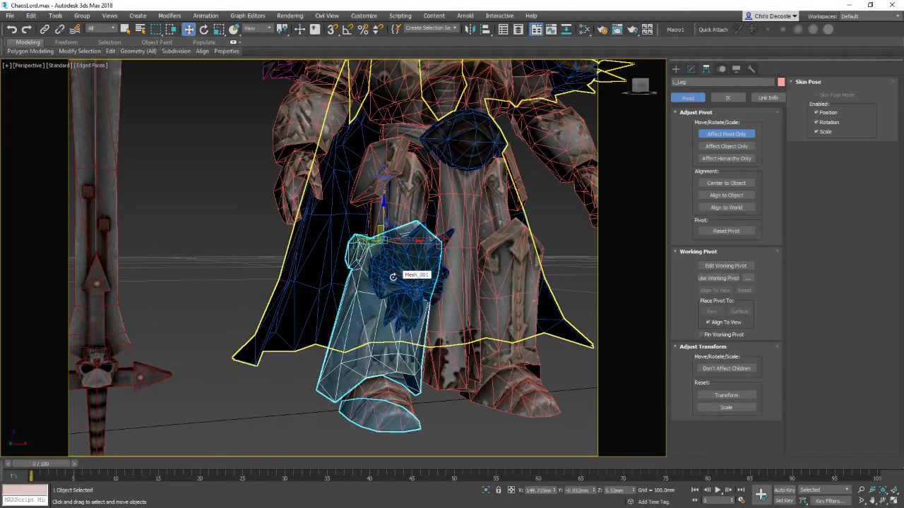
{"action": "key", "text": "r"}
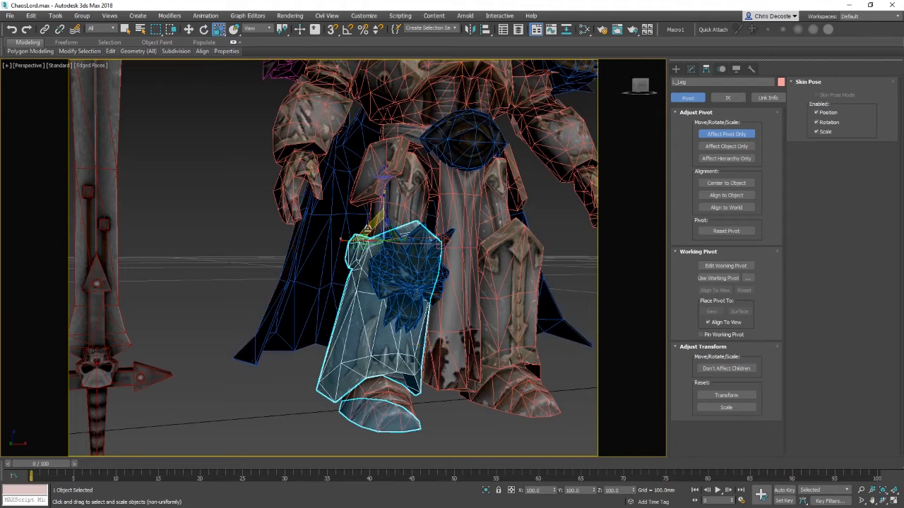
{"action": "key", "text": "w"}
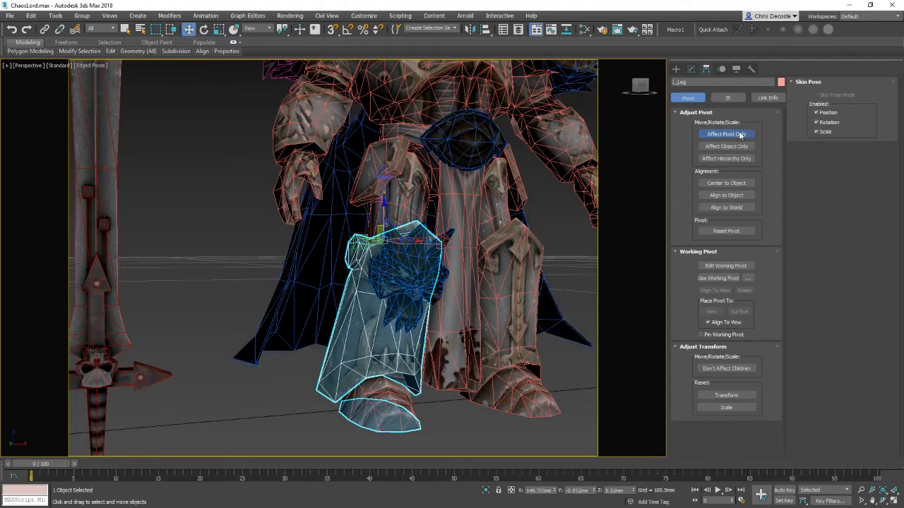
{"action": "key", "text": "w"}
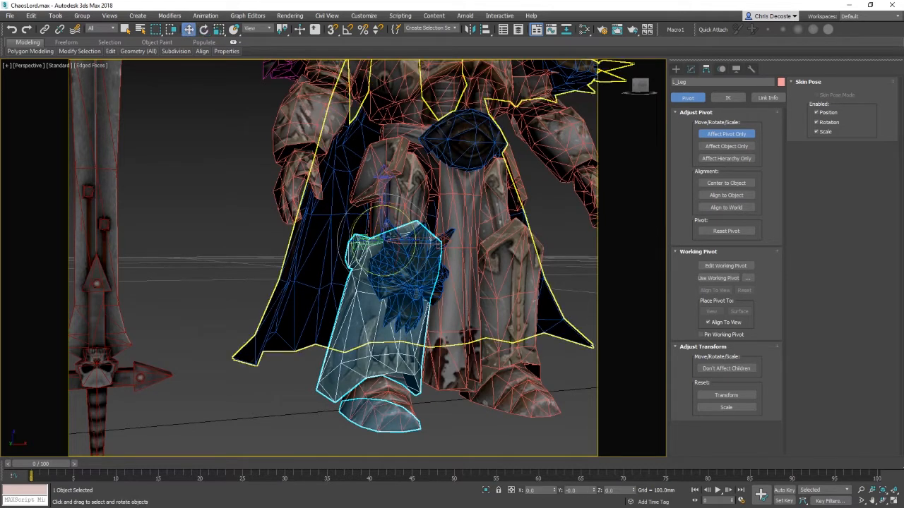
Step: Check and refine the pivot's hip position from the left view, then turn off Affect Pivot Only
{"action": "middle_click_drag", "start_coordinate": [384, 239], "coordinate": [400, 239], "text": "alt"}
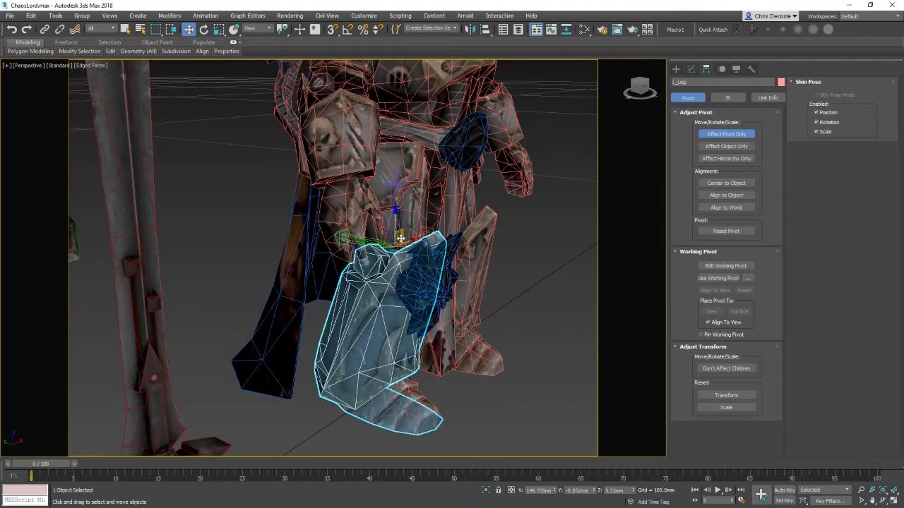
{"action": "middle_click_drag", "start_coordinate": [517, 320], "coordinate": [565, 275], "text": "alt"}
{"action": "middle_click_drag", "start_coordinate": [409, 302], "coordinate": [365, 256], "text": "alt"}
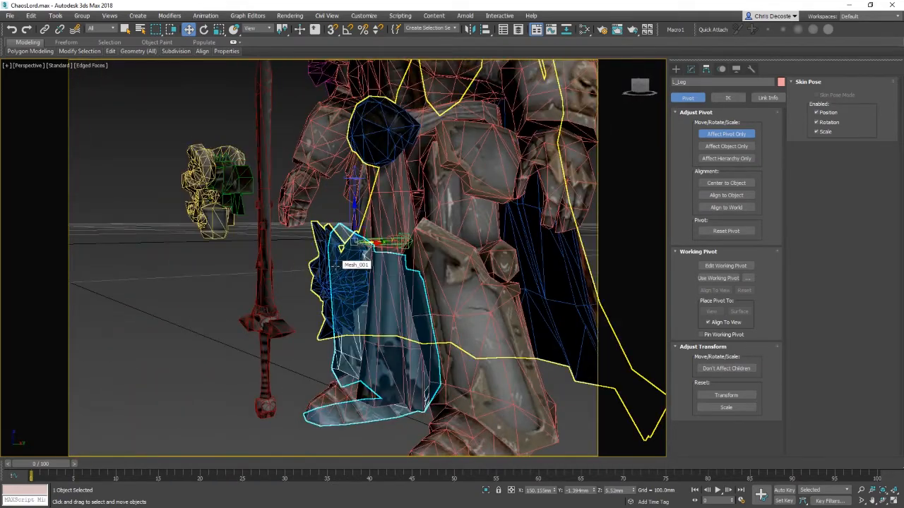
{"action": "key", "text": "l"}
{"action": "key", "text": "z"}
{"action": "middle_click_drag", "start_coordinate": [481, 359], "coordinate": [506, 330]}
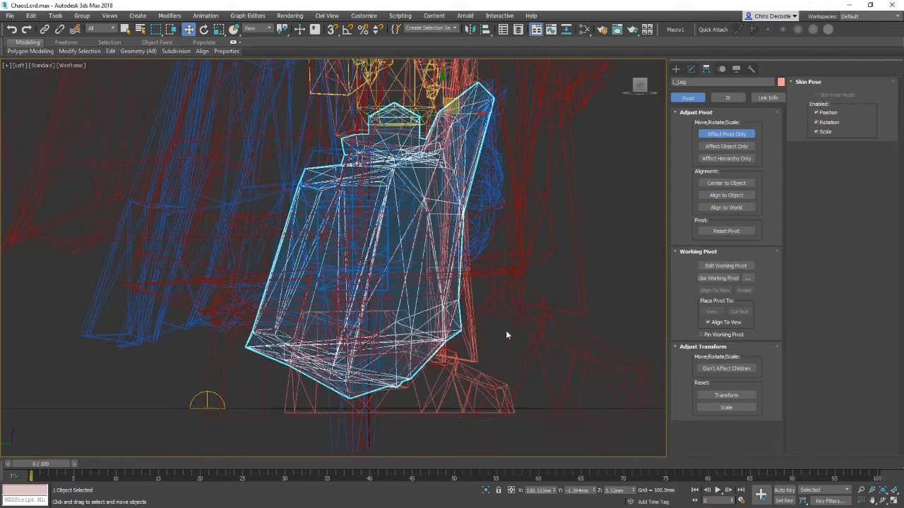
{"action": "scroll", "coordinate": [506, 331], "scroll_direction": "down", "scroll_amount": 4}
{"action": "middle_click_drag", "start_coordinate": [501, 286], "coordinate": [490, 330]}
{"action": "scroll", "coordinate": [456, 262], "scroll_direction": "up", "scroll_amount": 4}
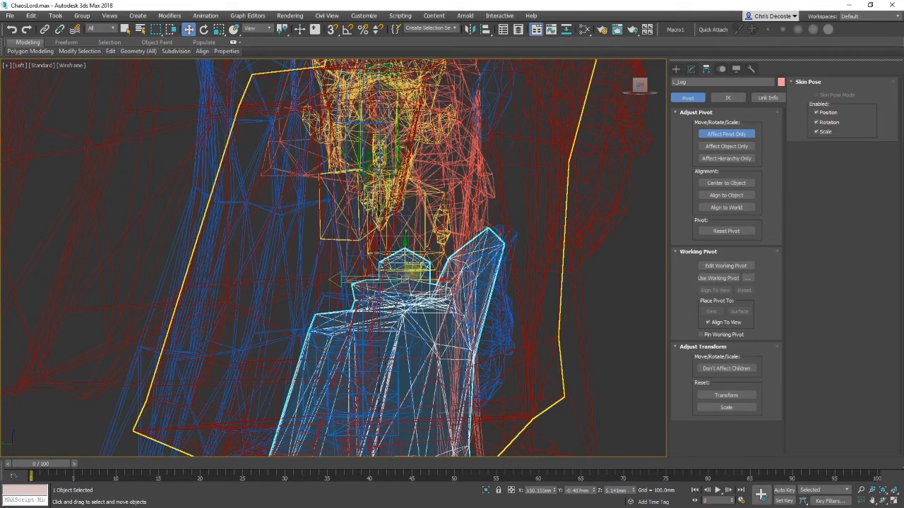
{"action": "key", "text": "p"}
{"action": "middle_click_drag", "start_coordinate": [444, 257], "coordinate": [404, 218]}
{"action": "middle_click_drag", "start_coordinate": [404, 219], "coordinate": [473, 274], "text": "alt"}
{"action": "scroll", "coordinate": [361, 205], "scroll_direction": "up", "scroll_amount": 5}
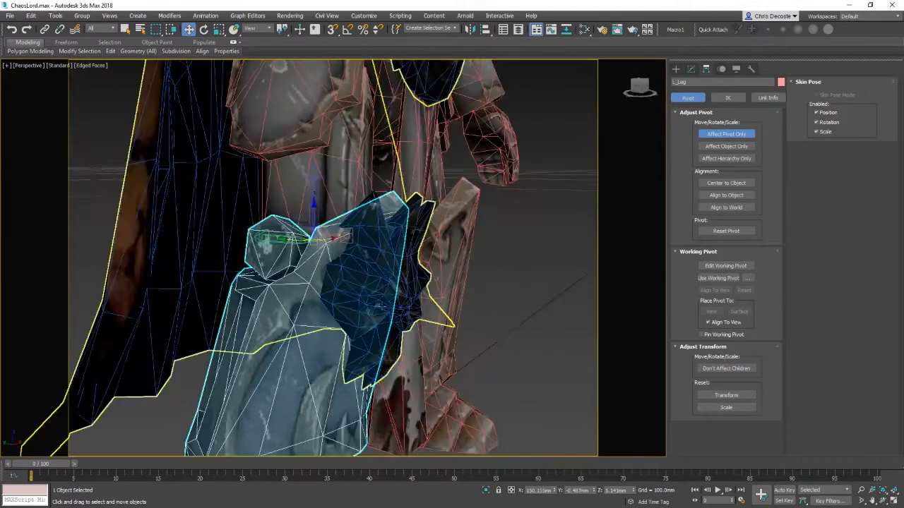
{"action": "middle_click_drag", "start_coordinate": [255, 244], "coordinate": [299, 253], "text": "alt"}
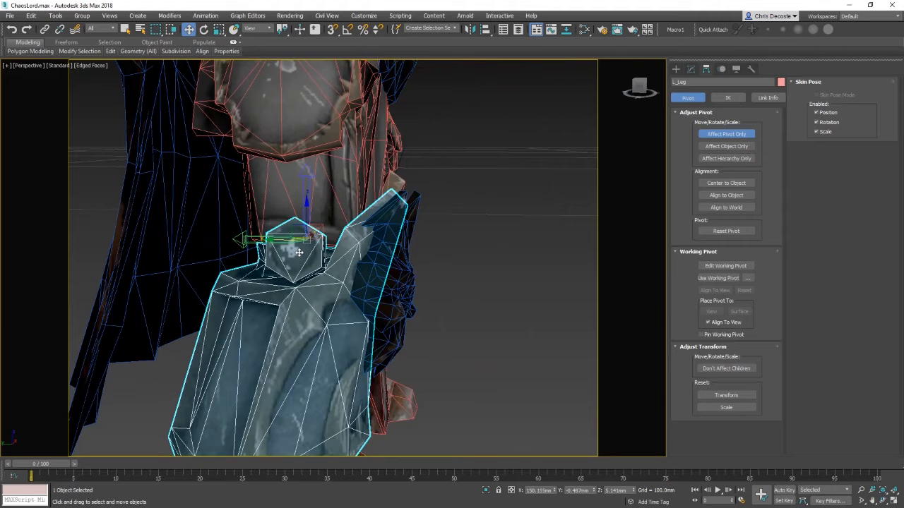
{"action": "left_click", "coordinate": [718, 133]}
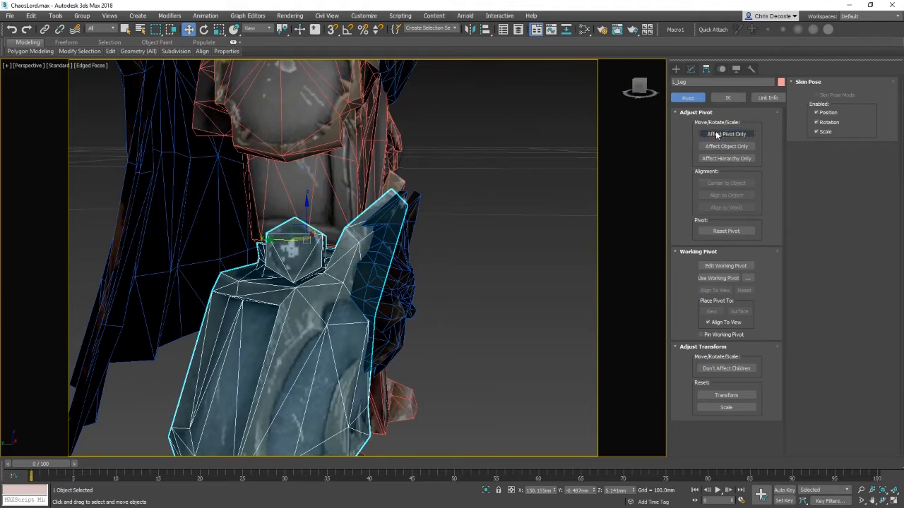
Step: Rotate the leg around its new hip pivot to test how it poses
{"action": "key", "text": "e"}
{"action": "middle_click_drag", "start_coordinate": [503, 265], "coordinate": [453, 269], "text": "alt"}
{"action": "scroll", "coordinate": [453, 269], "scroll_direction": "down", "scroll_amount": 3}
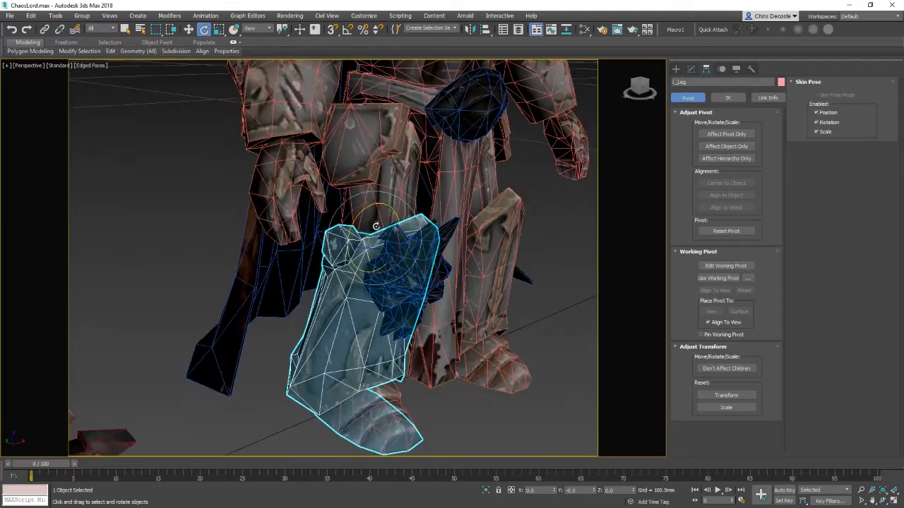
{"action": "middle_click_drag", "start_coordinate": [510, 309], "coordinate": [487, 271]}
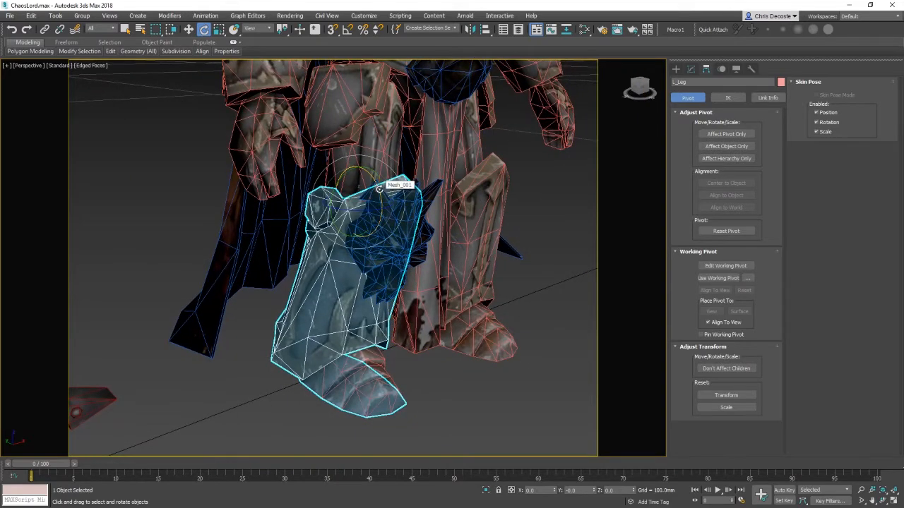
{"action": "left_click_drag", "start_coordinate": [379, 189], "coordinate": [436, 151]}
{"action": "middle_click_drag", "start_coordinate": [497, 320], "coordinate": [340, 181], "text": "alt"}
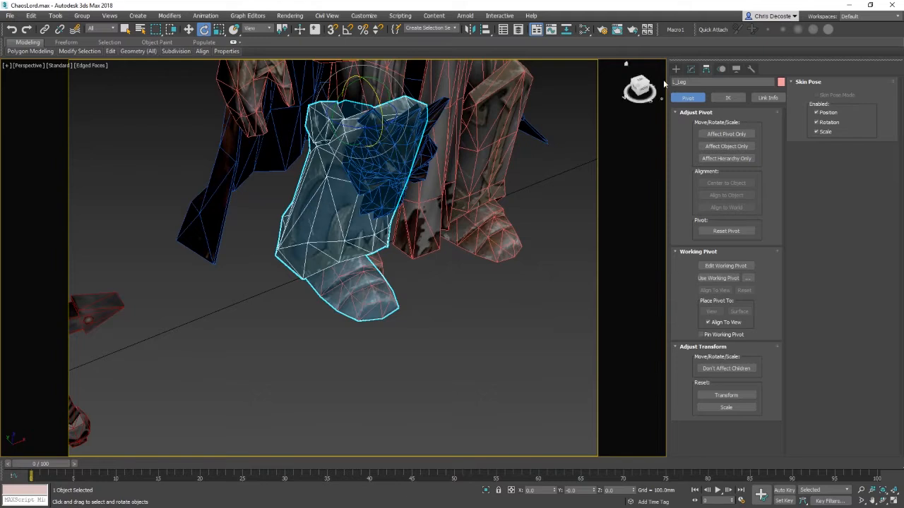
Step: Select the foot element of the leg's Editable Poly and detach it as a separate object named _Foot
{"action": "left_click", "coordinate": [691, 70]}
{"action": "right_click", "coordinate": [391, 284]}
{"action": "left_click", "coordinate": [383, 241]}
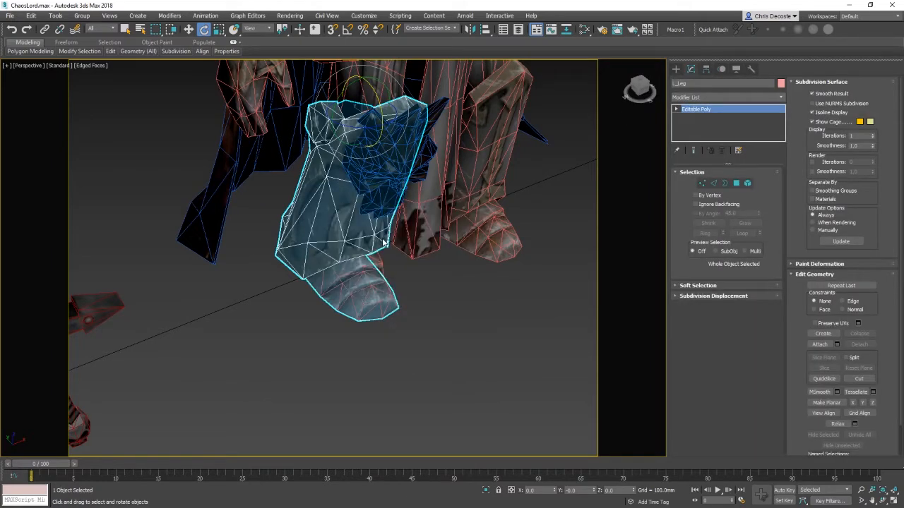
{"action": "key", "text": "5"}
{"action": "left_click", "coordinate": [377, 312]}
{"action": "key", "text": "F3"}
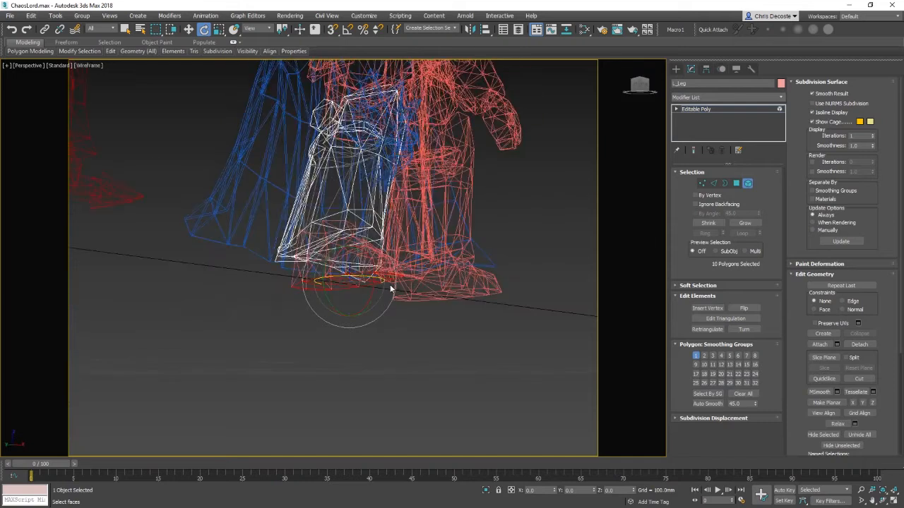
{"action": "key", "text": "F3"}
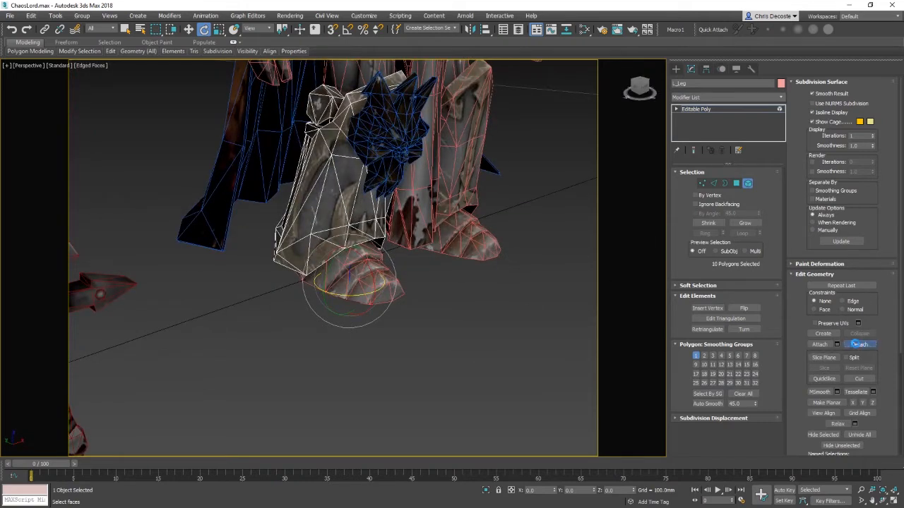
{"action": "left_click", "coordinate": [859, 344]}
{"action": "left_click", "coordinate": [486, 264]}
{"action": "right_click", "coordinate": [353, 268]}
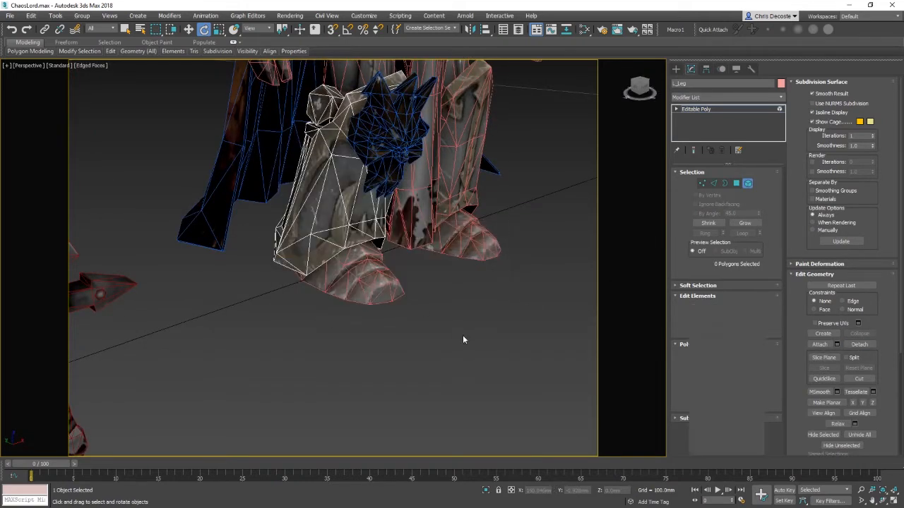
{"action": "left_click", "coordinate": [463, 339]}
Step: Select the detached foot and try to attach the piece underneath it to the foot object
{"action": "left_click", "coordinate": [385, 289]}
{"action": "mouse_move", "coordinate": [422, 337]}
{"action": "middle_mouse_down", "text": "alt"}
{"action": "mouse_move", "coordinate": [407, 342]}
{"action": "mouse_move", "coordinate": [417, 274]}
{"action": "mouse_move", "coordinate": [420, 338]}
{"action": "middle_mouse_up", "text": "alt"}
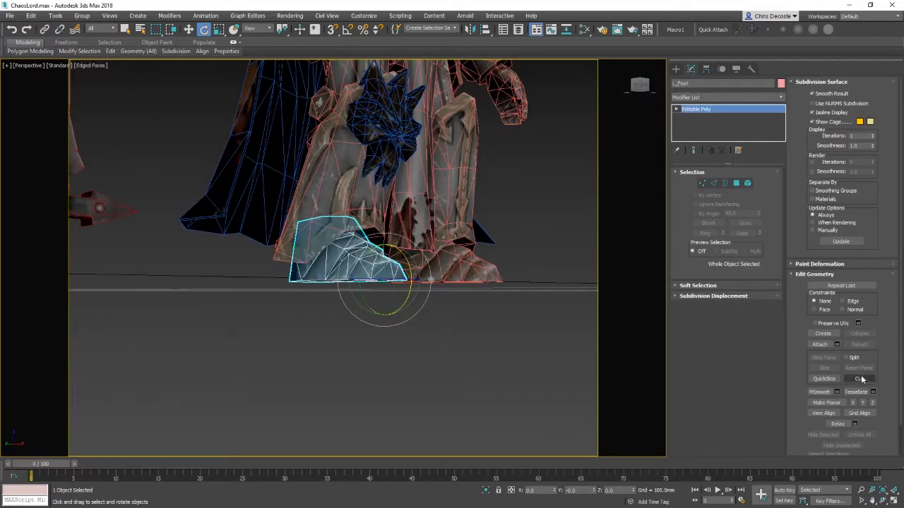
{"action": "middle_click_drag", "start_coordinate": [229, 287], "coordinate": [364, 244], "text": "alt"}
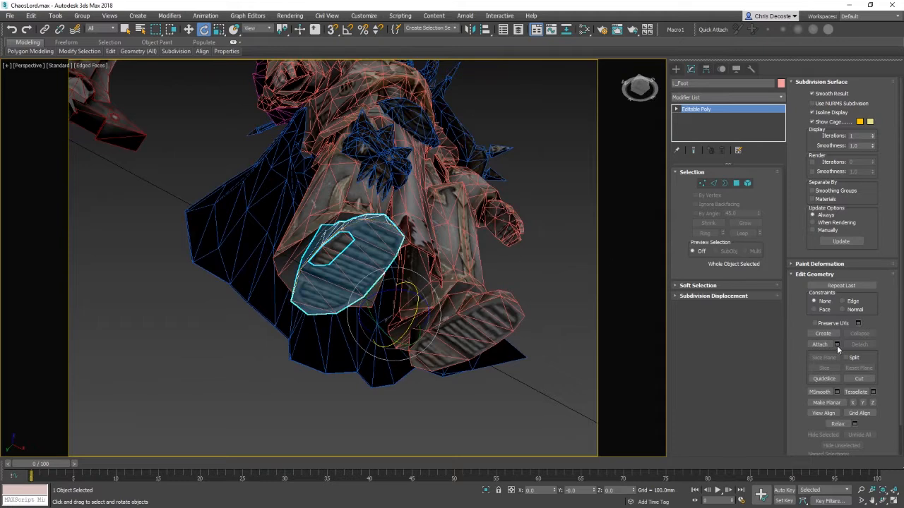
{"action": "left_click", "coordinate": [823, 345]}
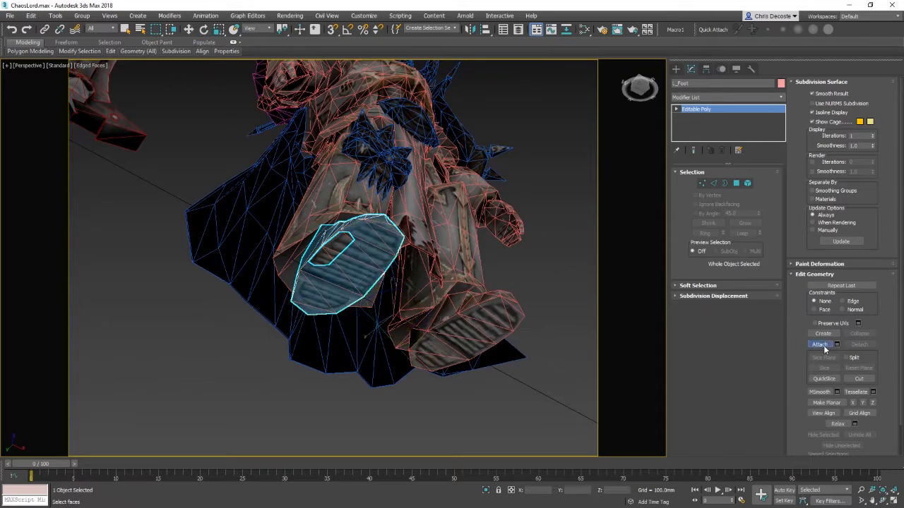
{"action": "left_click", "coordinate": [341, 277]}
{"action": "middle_click_drag", "start_coordinate": [535, 271], "coordinate": [466, 304], "text": "alt"}
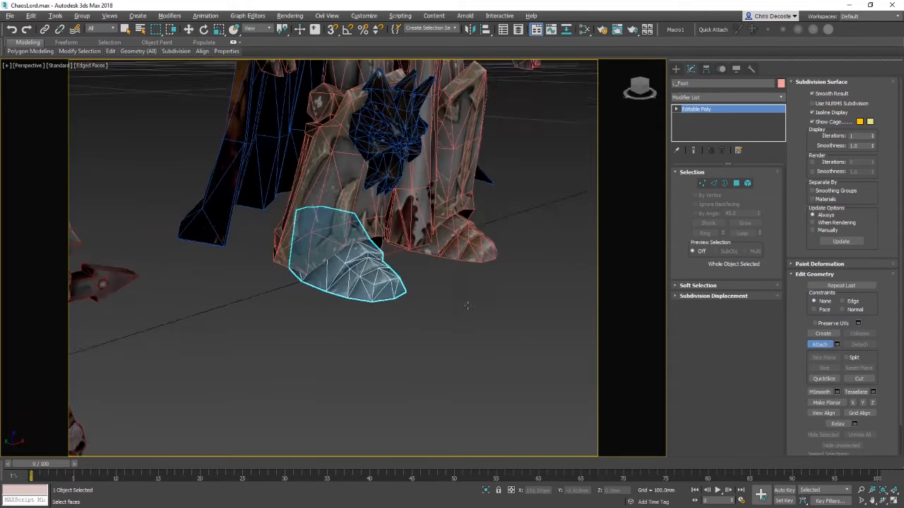
{"action": "key", "text": "w"}
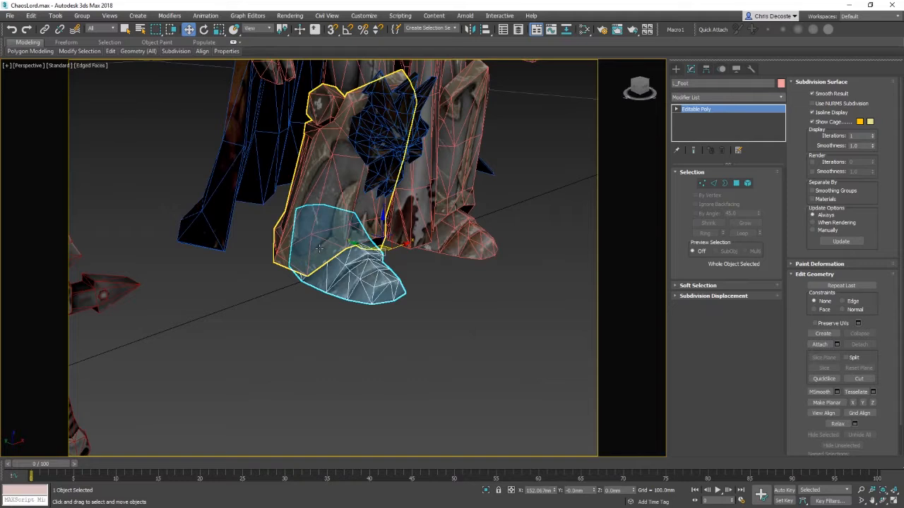
Step: Enable Affect Pivot Only for the foot, move its pivot to the ankle, and turn Affect Pivot Only off
{"action": "left_click", "coordinate": [706, 69]}
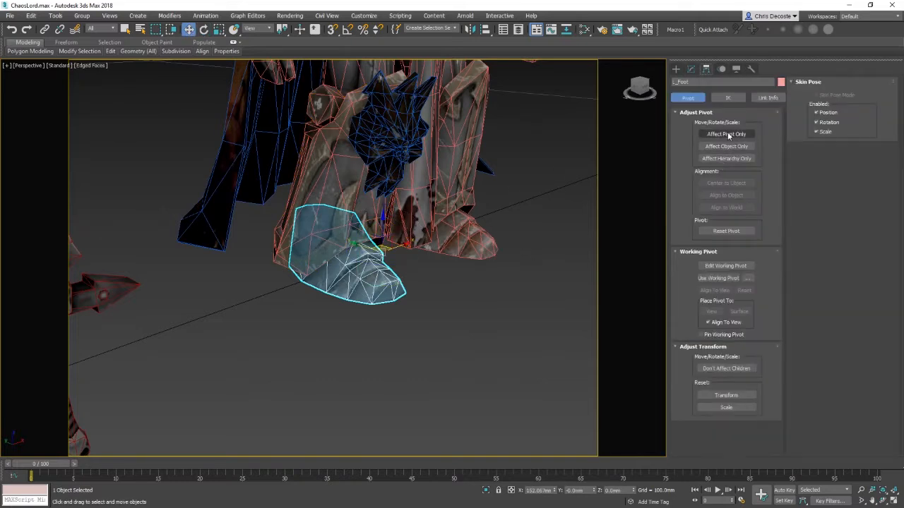
{"action": "left_click", "coordinate": [727, 134]}
{"action": "left_click", "coordinate": [720, 231]}
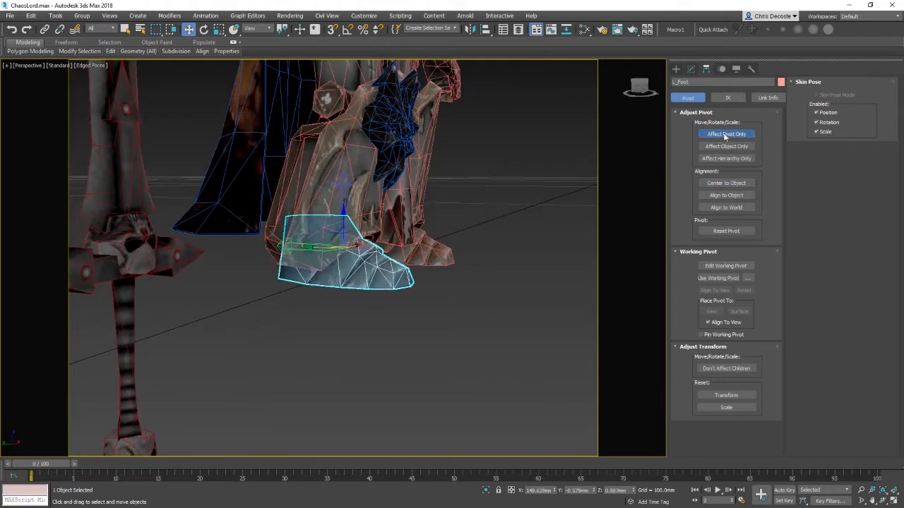
{"action": "left_click", "coordinate": [725, 135]}
{"action": "key", "text": "e"}
{"action": "left_click_drag", "start_coordinate": [373, 231], "coordinate": [380, 236]}
{"action": "right_click", "coordinate": [380, 235]}
{"action": "middle_click_drag", "start_coordinate": [421, 276], "coordinate": [451, 254], "text": "alt"}
{"action": "left_click", "coordinate": [721, 134]}
{"action": "key", "text": "w"}
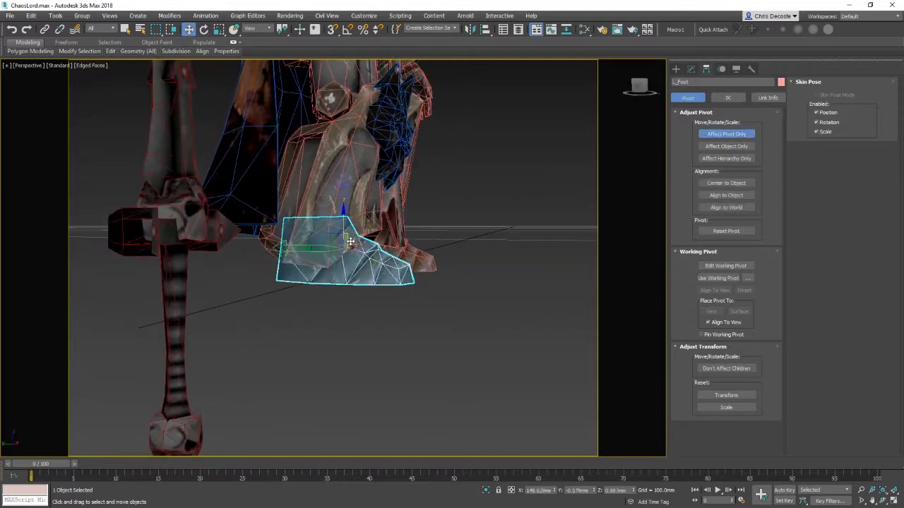
{"action": "left_click_drag", "start_coordinate": [333, 232], "coordinate": [302, 203]}
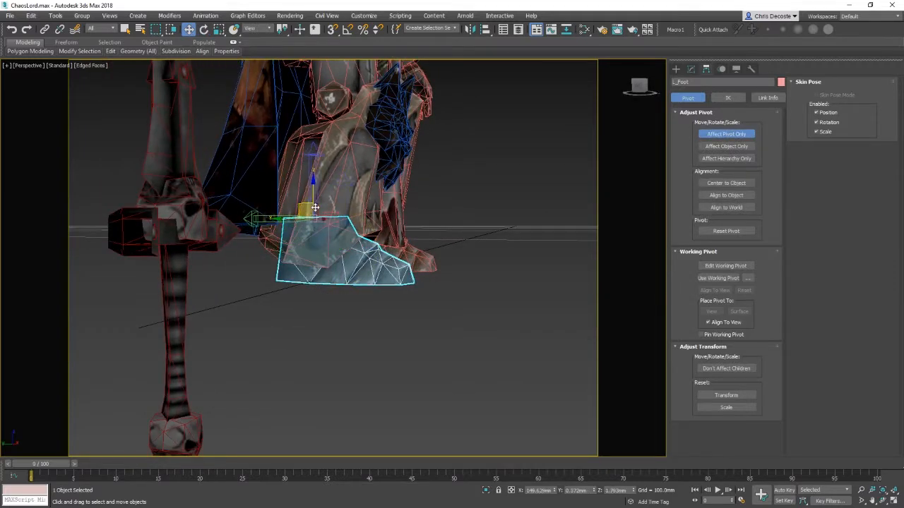
{"action": "middle_click_drag", "start_coordinate": [303, 204], "coordinate": [335, 227], "text": "alt"}
{"action": "left_click", "coordinate": [722, 134]}
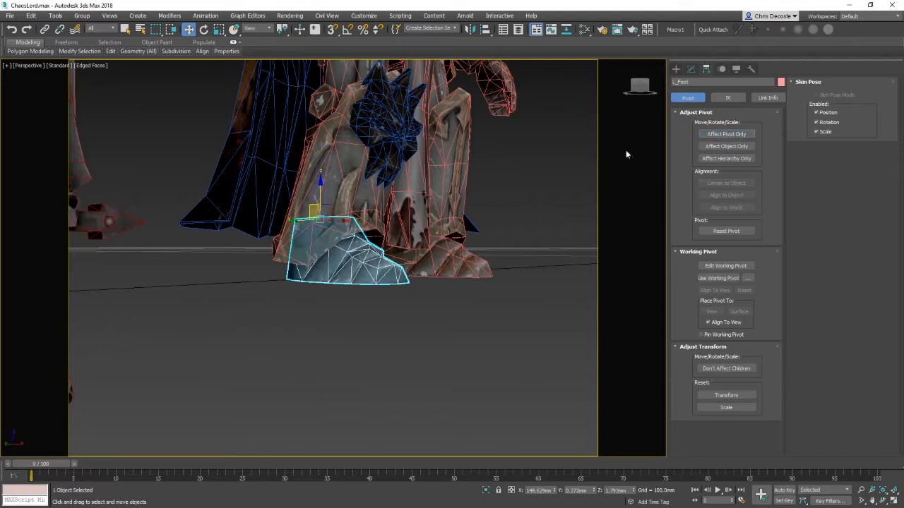
Step: Rotate the foot around its ankle pivot from several angles to test the pose
{"action": "key", "text": "e"}
{"action": "left_click_drag", "start_coordinate": [340, 201], "coordinate": [373, 227]}
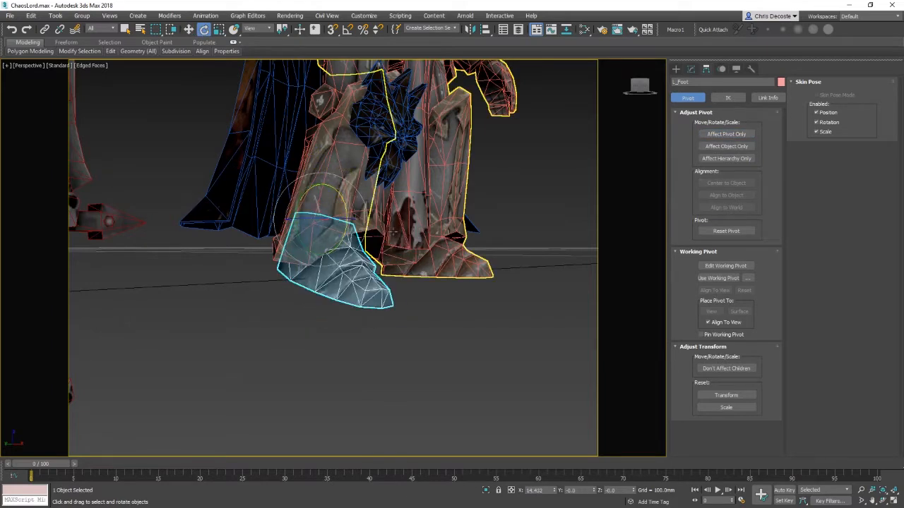
{"action": "key", "text": "ctrl+z"}
{"action": "middle_click_drag", "start_coordinate": [373, 227], "coordinate": [419, 257], "text": "alt"}
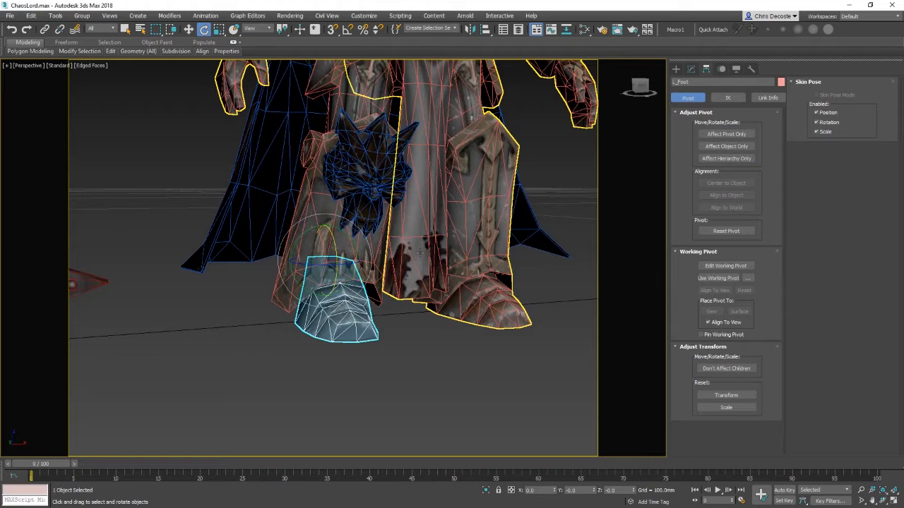
{"action": "middle_click_drag", "start_coordinate": [420, 252], "coordinate": [413, 288], "text": "alt"}
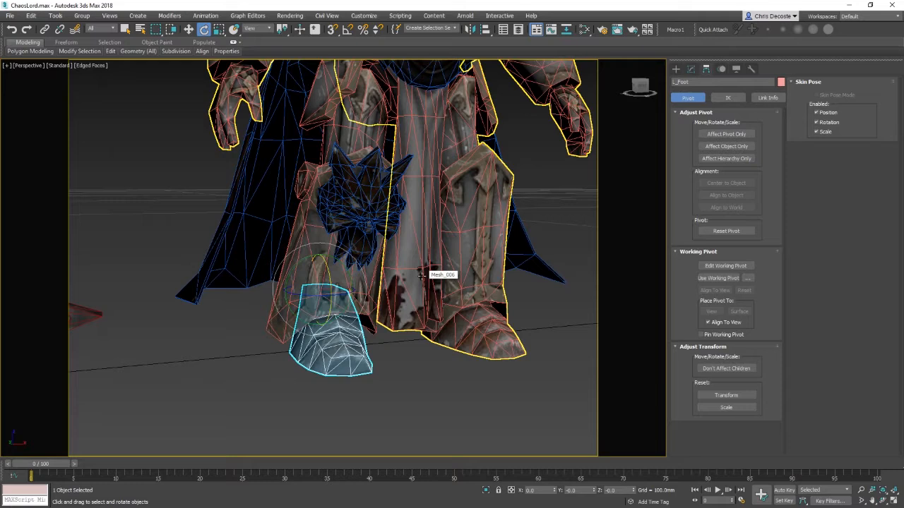
{"action": "mouse_move", "coordinate": [407, 304]}
{"action": "middle_mouse_down"}
{"action": "mouse_move", "coordinate": [387, 343]}
{"action": "mouse_move", "coordinate": [416, 289]}
{"action": "middle_mouse_up"}
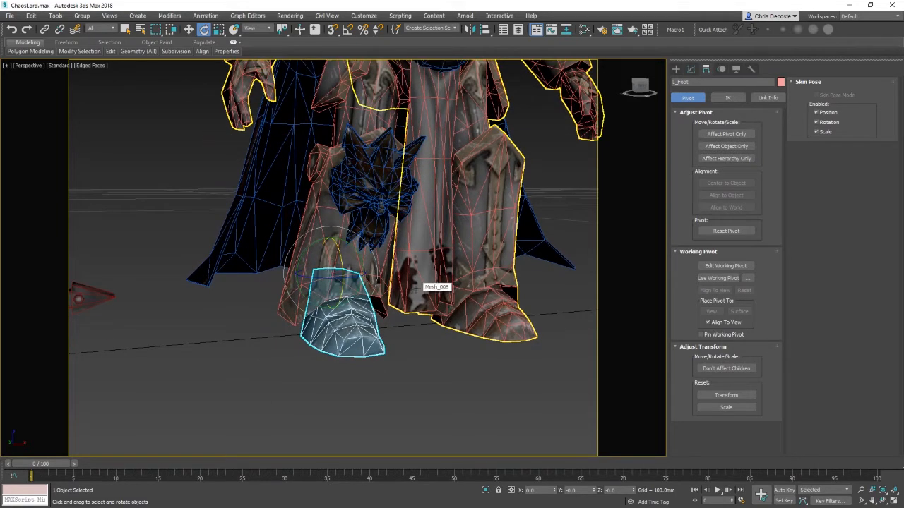
{"action": "middle_click_drag", "start_coordinate": [366, 258], "coordinate": [366, 347]}
{"action": "middle_click_drag", "start_coordinate": [345, 125], "coordinate": [343, 262]}
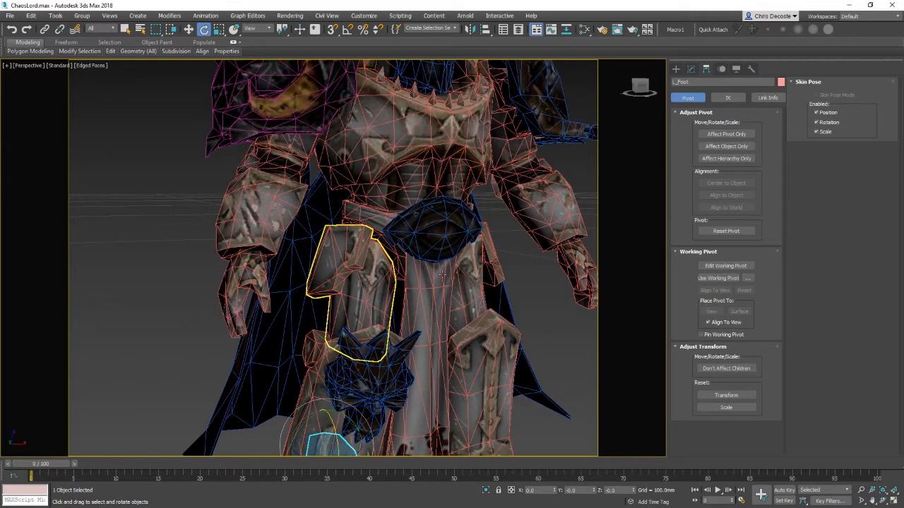
{"action": "middle_click_drag", "start_coordinate": [445, 341], "coordinate": [401, 271]}
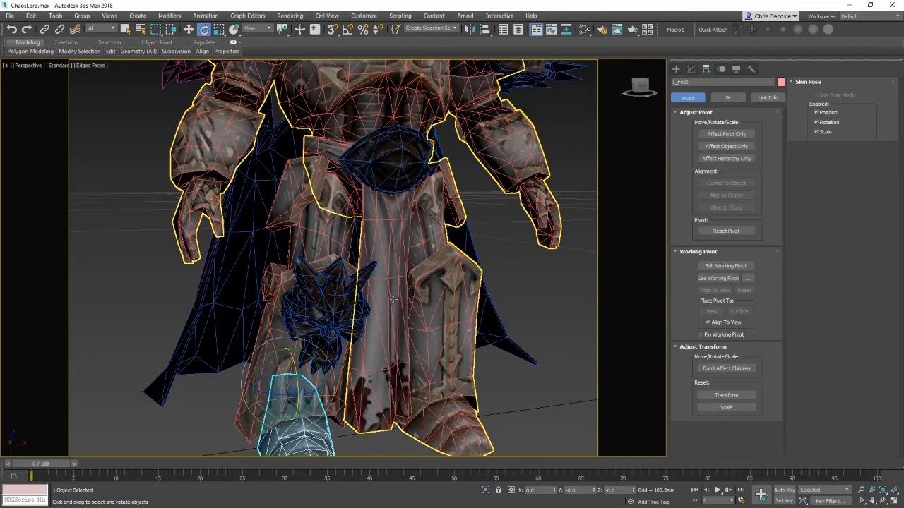
{"action": "scroll", "coordinate": [394, 300], "scroll_direction": "up", "scroll_amount": 2}
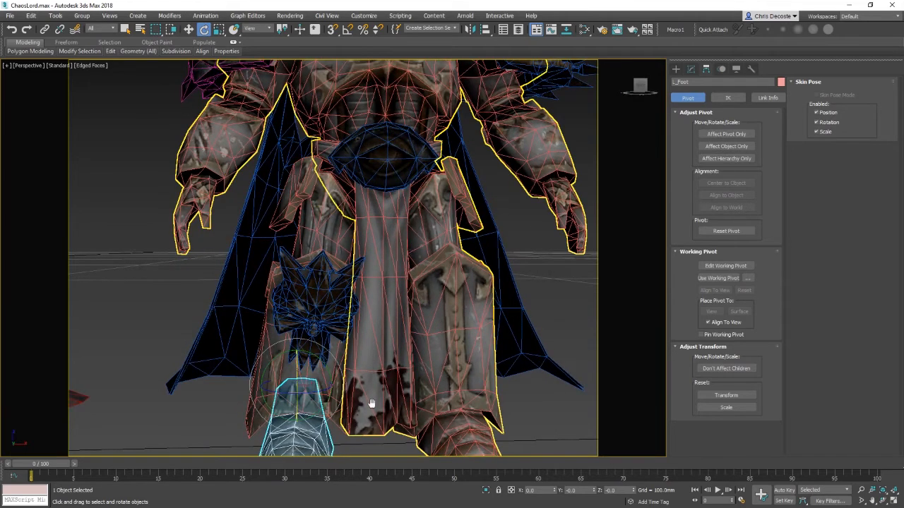
{"action": "middle_click_drag", "start_coordinate": [371, 403], "coordinate": [422, 387], "text": "alt"}
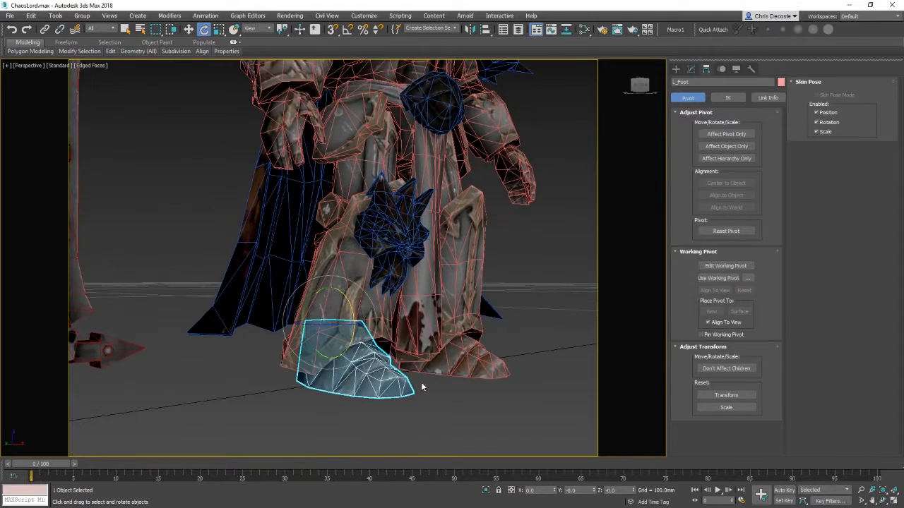
{"action": "left_click_drag", "start_coordinate": [351, 305], "coordinate": [366, 324]}
{"action": "right_click", "coordinate": [366, 325]}
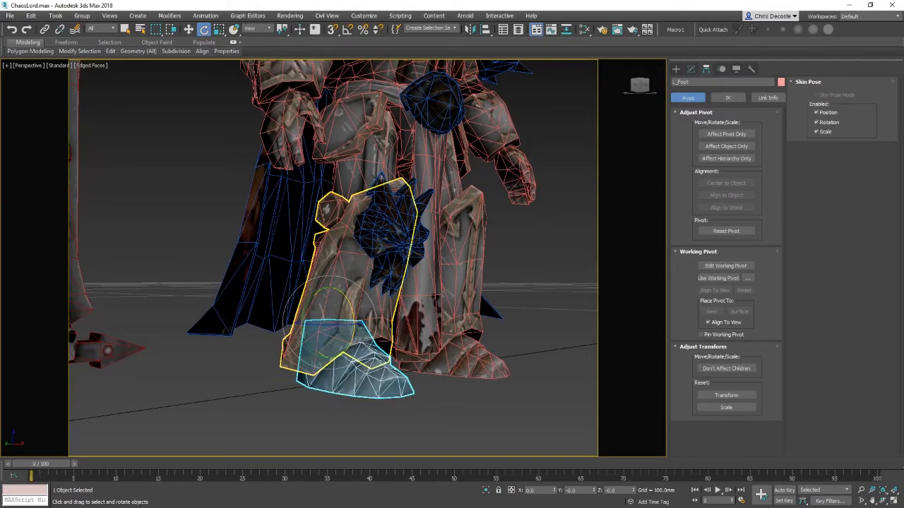
Step: Rotate the leg once more to test it and undo the rotation
{"action": "left_click", "coordinate": [366, 239]}
{"action": "left_click_drag", "start_coordinate": [366, 239], "coordinate": [414, 218]}
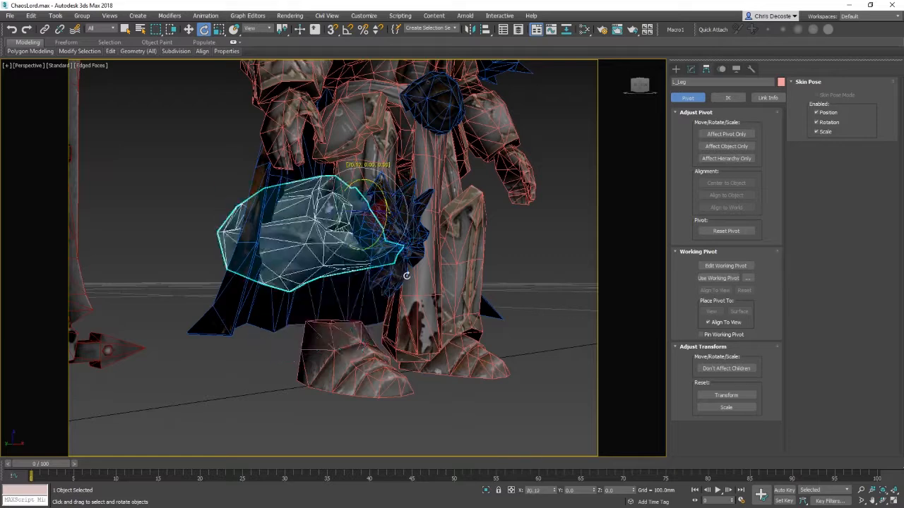
{"action": "key", "text": "ctrl+z"}
Step: Select the cape mesh and enter its Editable Poly sub-object selection level
{"action": "left_click", "coordinate": [415, 217]}
{"action": "middle_click_drag", "start_coordinate": [414, 217], "coordinate": [364, 371], "text": "alt"}
{"action": "key", "text": "w"}
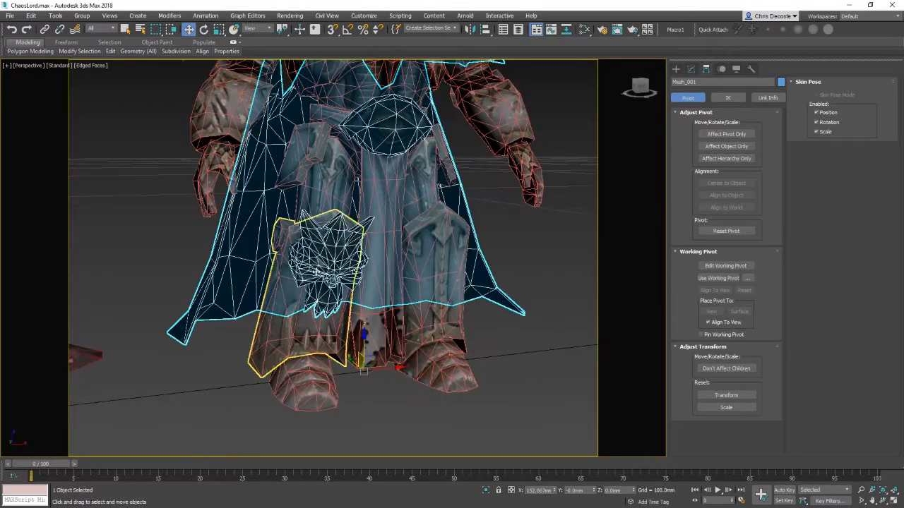
{"action": "scroll", "coordinate": [384, 146], "scroll_direction": "up", "scroll_amount": 3}
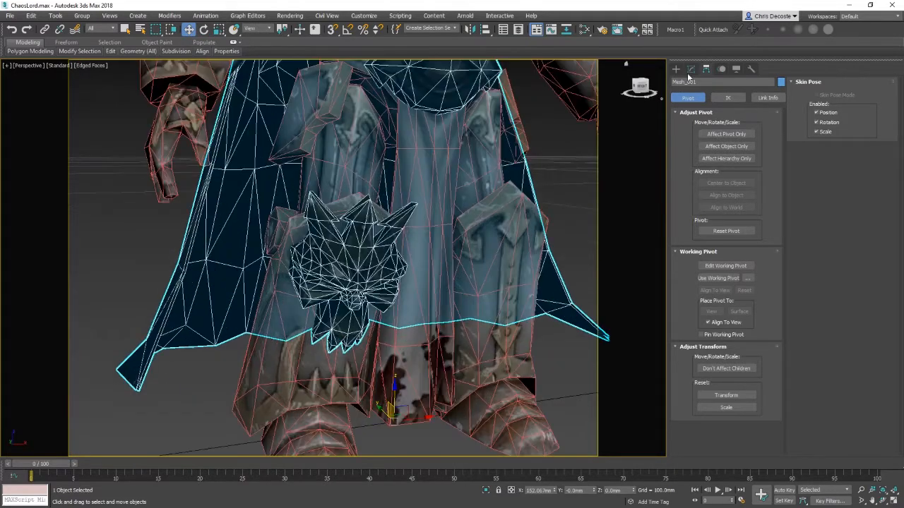
{"action": "left_click", "coordinate": [691, 68]}
{"action": "right_click", "coordinate": [378, 219]}
{"action": "left_click", "coordinate": [349, 282]}
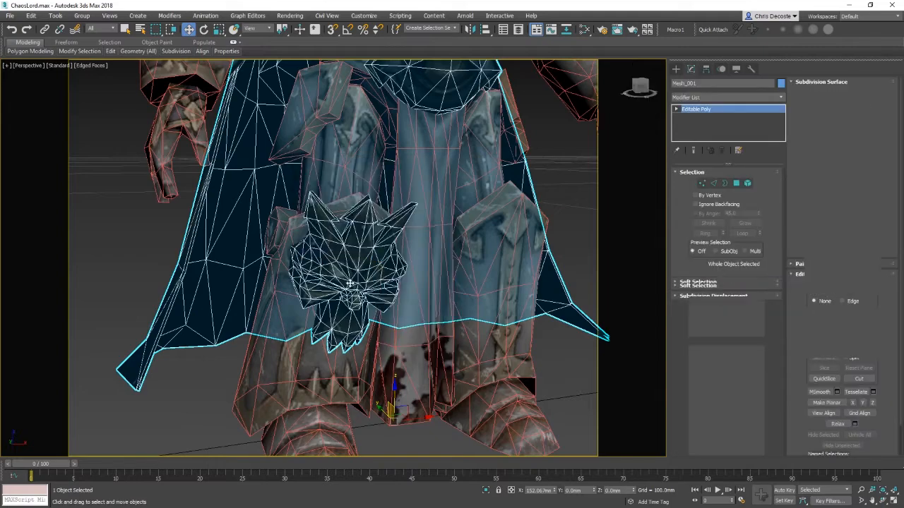
Step: Select the polygons of the wolf-head belt ornament on the cape mesh, using wireframe view to box-select them
{"action": "left_click", "coordinate": [349, 282]}
{"action": "middle_click_drag", "start_coordinate": [350, 283], "coordinate": [514, 326], "text": "alt"}
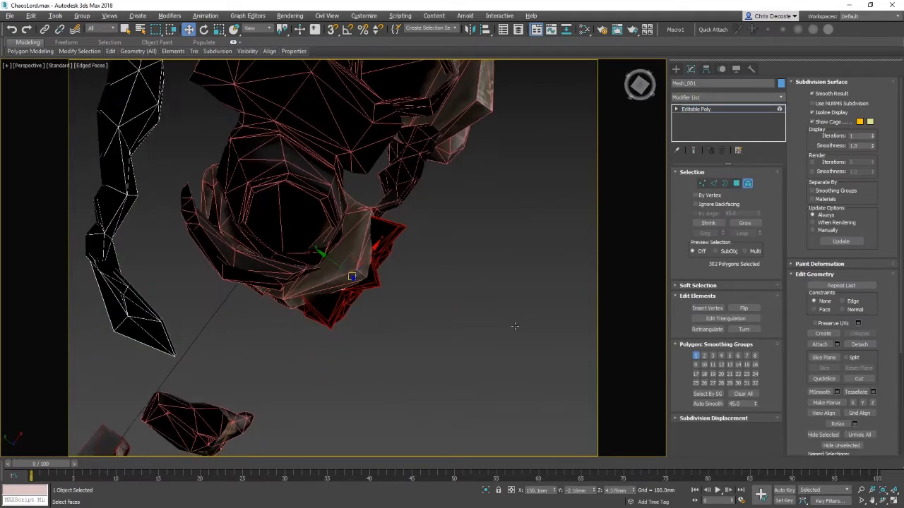
{"action": "key", "text": "F3"}
{"action": "mouse_move", "coordinate": [448, 313]}
{"action": "middle_mouse_down", "text": "alt"}
{"action": "mouse_move", "coordinate": [515, 299]}
{"action": "mouse_move", "coordinate": [419, 284]}
{"action": "mouse_move", "coordinate": [420, 323]}
{"action": "mouse_move", "coordinate": [414, 256]}
{"action": "mouse_move", "coordinate": [463, 264]}
{"action": "mouse_move", "coordinate": [452, 263]}
{"action": "middle_mouse_up", "text": "alt"}
{"action": "key", "text": "F3"}
{"action": "key", "text": "F3"}
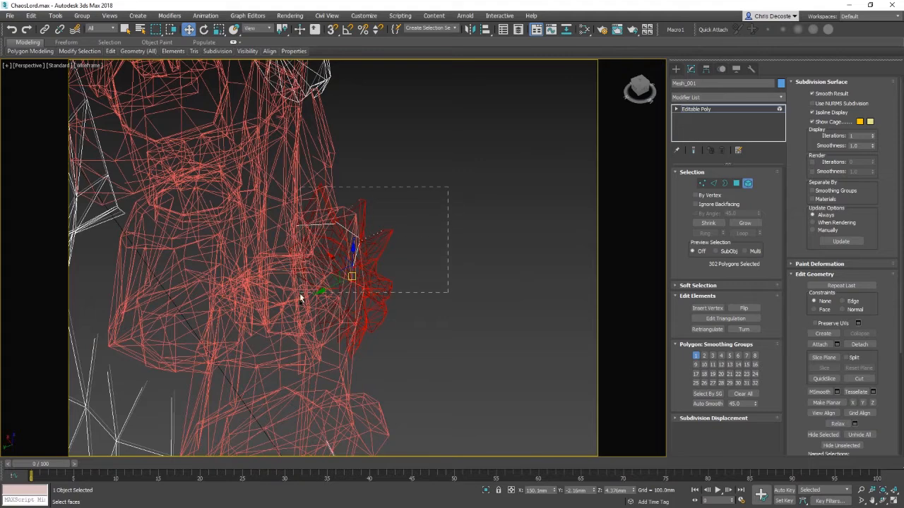
{"action": "left_click_drag", "start_coordinate": [278, 381], "coordinate": [273, 395]}
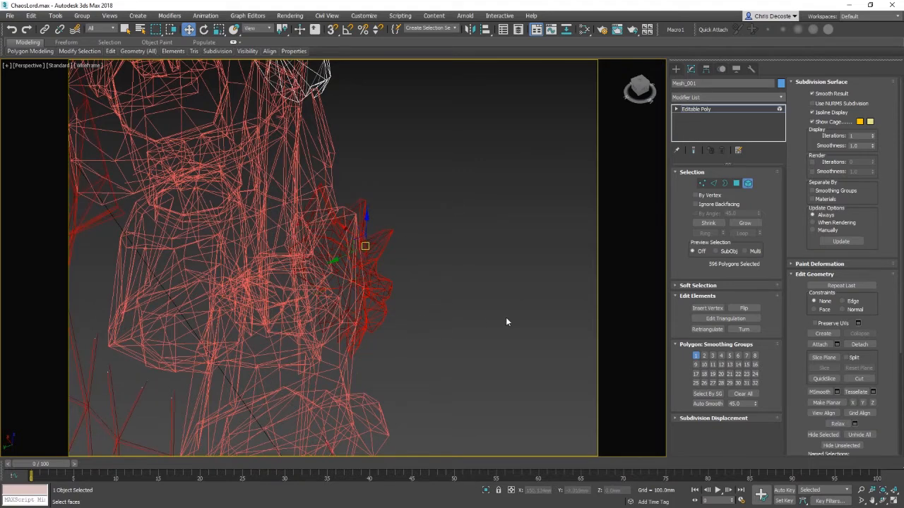
{"action": "middle_click_drag", "start_coordinate": [506, 318], "coordinate": [418, 265], "text": "alt"}
{"action": "left_click_drag", "start_coordinate": [185, 144], "coordinate": [447, 250], "text": "alt"}
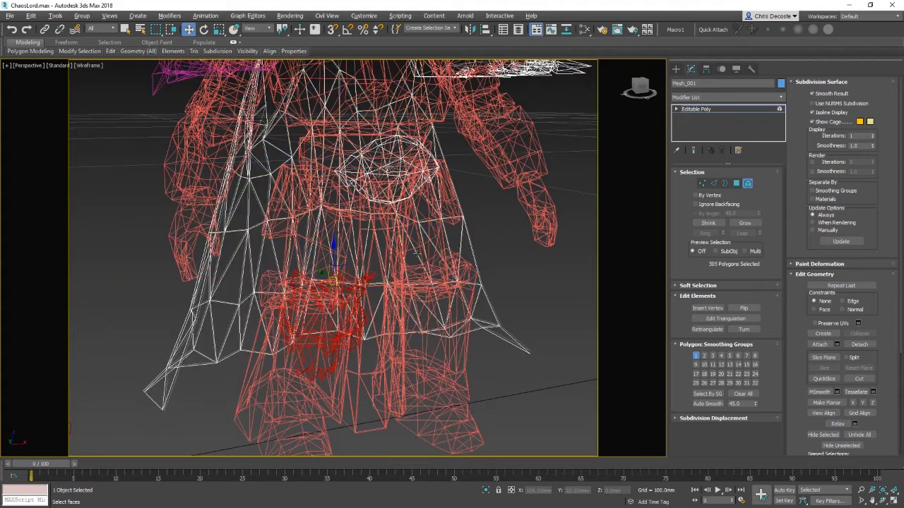
{"action": "mouse_move", "coordinate": [406, 265]}
{"action": "middle_mouse_down", "text": "alt"}
{"action": "mouse_move", "coordinate": [433, 274]}
{"action": "mouse_move", "coordinate": [403, 290]}
{"action": "mouse_move", "coordinate": [470, 244]}
{"action": "middle_mouse_up", "text": "alt"}
{"action": "key", "text": "F3"}
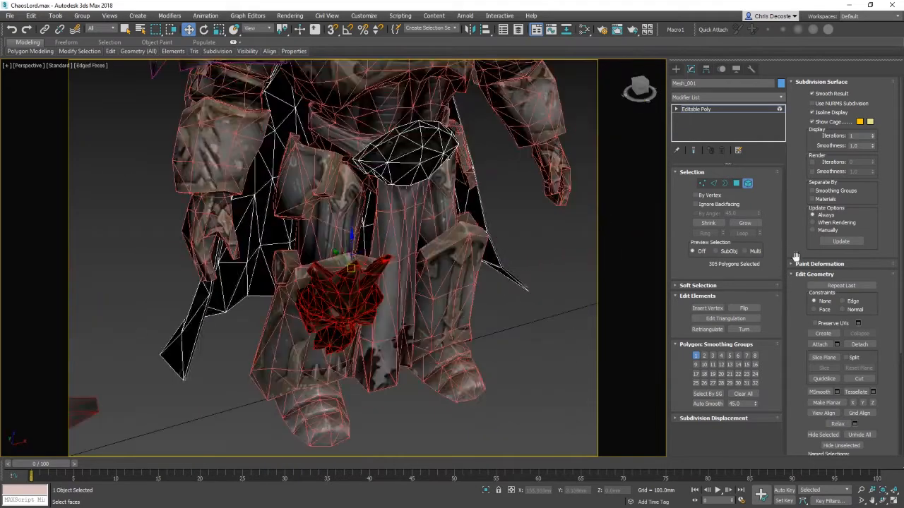
Step: Detach the selected wolf-head ornament polygons as a separate object and select the new object
{"action": "left_click", "coordinate": [859, 344]}
{"action": "left_click", "coordinate": [492, 244]}
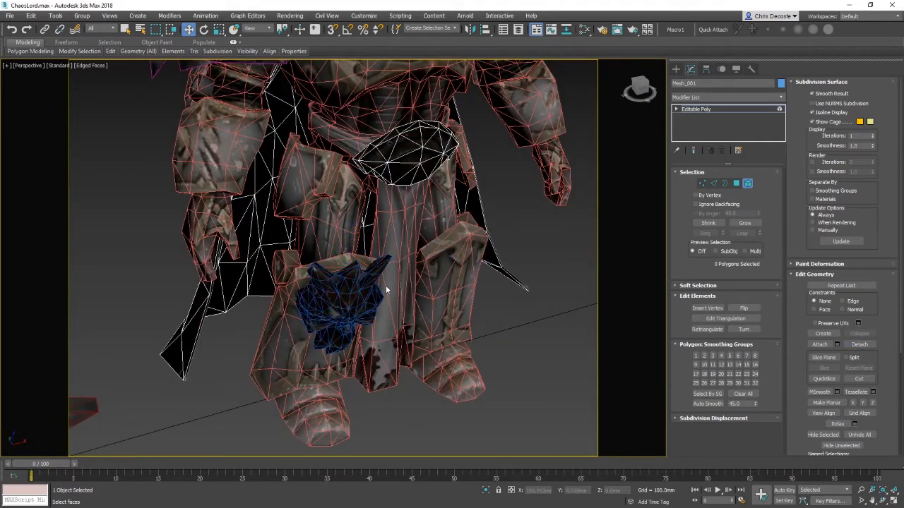
{"action": "right_click", "coordinate": [302, 285]}
{"action": "left_click", "coordinate": [272, 277]}
{"action": "left_click", "coordinate": [333, 282]}
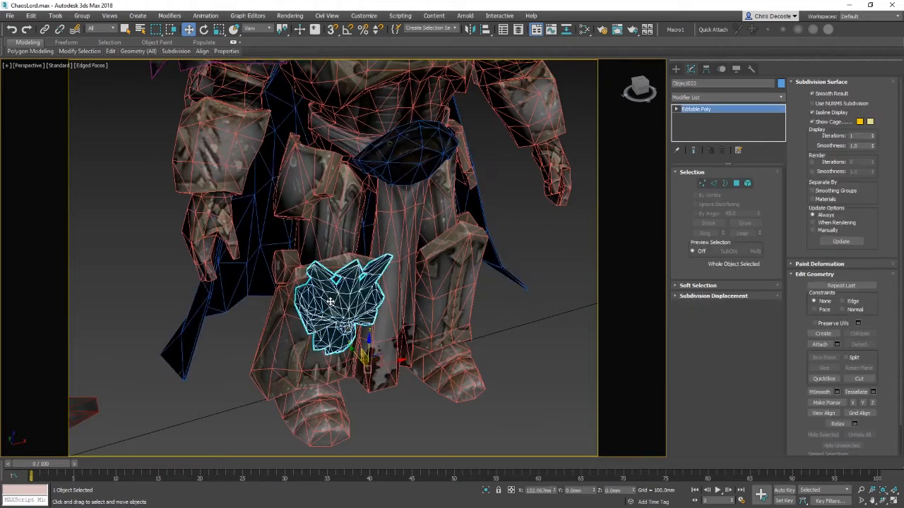
Step: Turn on Affect Pivot Only and move the ornament's pivot up to its top edge, trying and undoing a rotation
{"action": "middle_click_drag", "start_coordinate": [333, 282], "coordinate": [462, 261], "text": "alt"}
{"action": "left_click", "coordinate": [691, 69]}
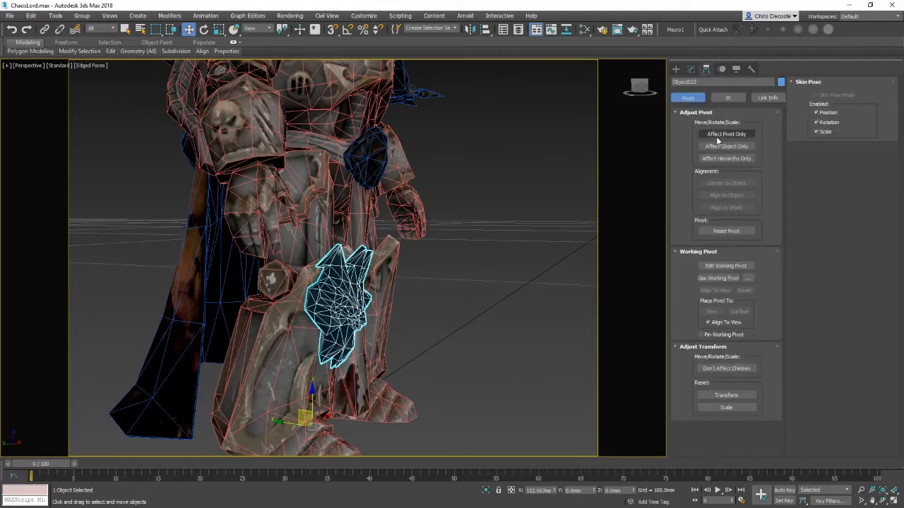
{"action": "left_click", "coordinate": [718, 135]}
{"action": "left_click", "coordinate": [715, 137]}
{"action": "middle_click_drag", "start_coordinate": [519, 244], "coordinate": [480, 210], "text": "alt"}
{"action": "key", "text": "e"}
{"action": "left_click_drag", "start_coordinate": [410, 254], "coordinate": [438, 230]}
{"action": "key", "text": "ctrl+z"}
{"action": "middle_click_drag", "start_coordinate": [423, 293], "coordinate": [366, 359], "text": "alt"}
{"action": "key", "text": "w"}
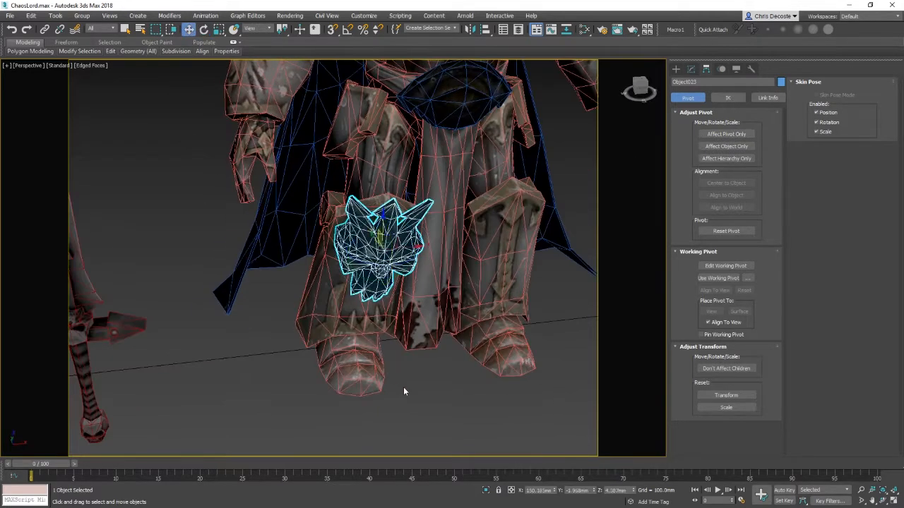
Step: Select the L_Leg mesh, go to its polygon level and attach the wolf-head ornament to it
{"action": "middle_click_drag", "start_coordinate": [403, 387], "coordinate": [369, 274], "text": "alt"}
{"action": "left_click", "coordinate": [449, 397]}
{"action": "middle_click_drag", "start_coordinate": [410, 427], "coordinate": [376, 289]}
{"action": "left_click", "coordinate": [370, 293]}
{"action": "middle_click_drag", "start_coordinate": [461, 332], "coordinate": [440, 323]}
{"action": "left_click", "coordinate": [692, 68]}
{"action": "middle_click_drag", "start_coordinate": [381, 297], "coordinate": [361, 277], "text": "alt"}
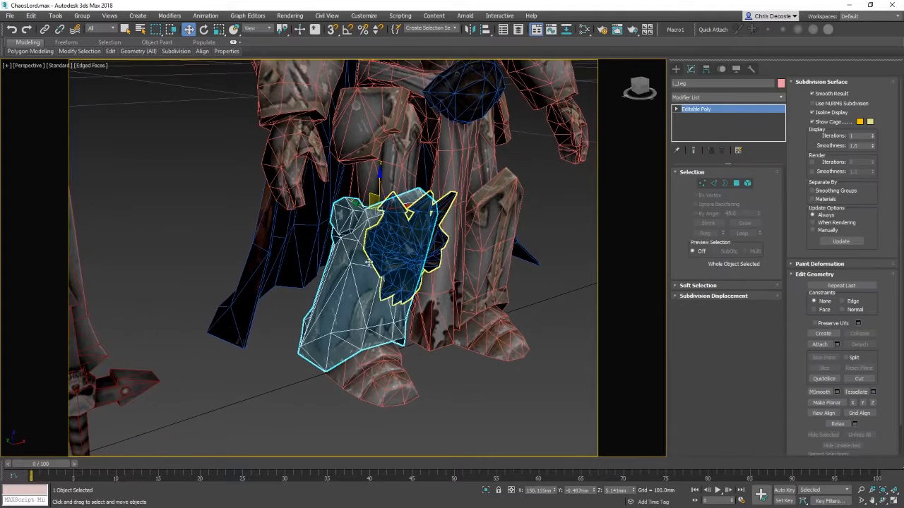
{"action": "right_click", "coordinate": [359, 276]}
{"action": "left_click", "coordinate": [342, 236]}
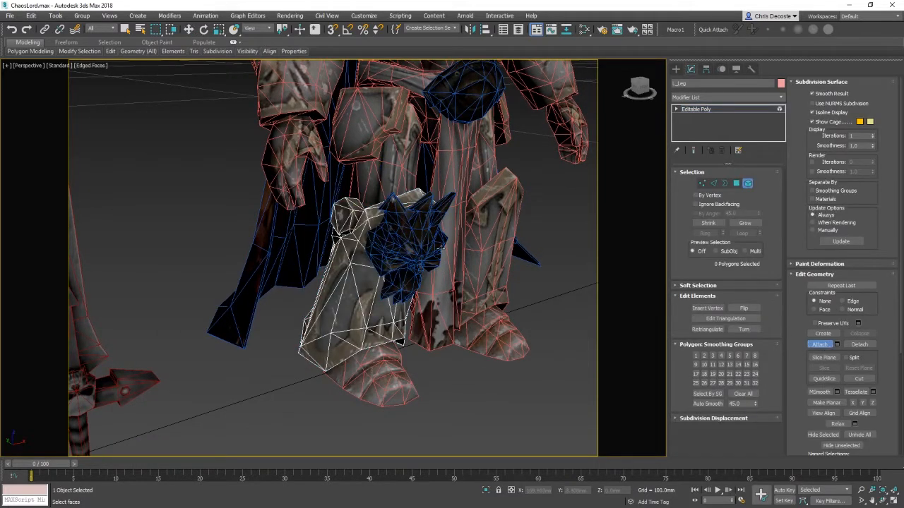
{"action": "left_click", "coordinate": [414, 250]}
Step: Select the ornament element within the leg and try rotating it, then undo the rotation
{"action": "right_click", "coordinate": [388, 246]}
{"action": "right_click", "coordinate": [388, 246]}
{"action": "left_click", "coordinate": [358, 236]}
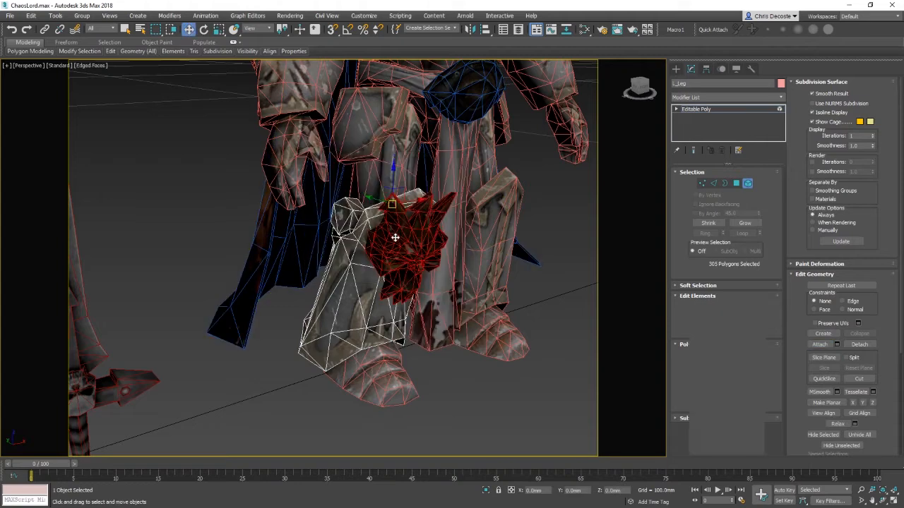
{"action": "key", "text": "e"}
{"action": "left_click_drag", "start_coordinate": [399, 198], "coordinate": [412, 155]}
{"action": "key", "text": "ctrl+z"}
{"action": "middle_click_drag", "start_coordinate": [412, 157], "coordinate": [370, 329], "text": "alt"}
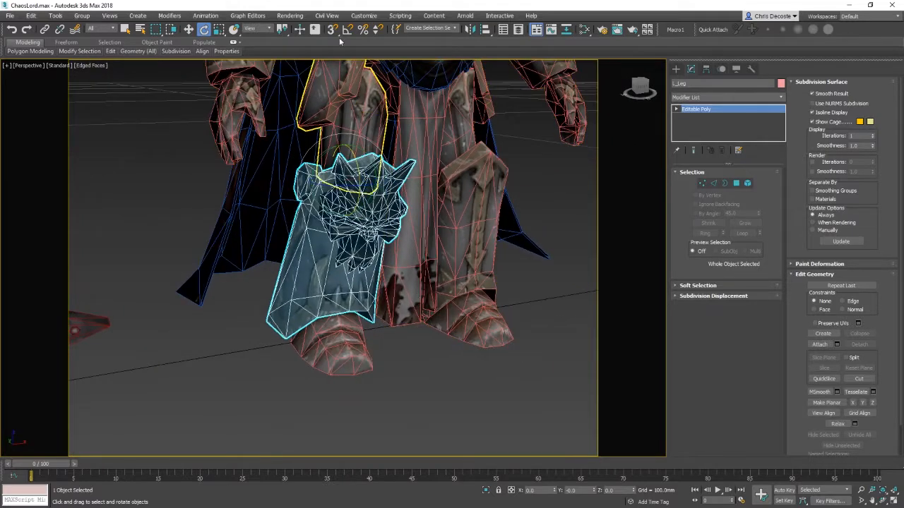
{"action": "middle_click_drag", "start_coordinate": [423, 133], "coordinate": [394, 299]}
{"action": "scroll", "coordinate": [406, 218], "scroll_direction": "down", "scroll_amount": 3}
{"action": "scroll", "coordinate": [339, 290], "scroll_direction": "down", "scroll_amount": 4}
{"action": "middle_click_drag", "start_coordinate": [275, 282], "coordinate": [346, 278]}
{"action": "scroll", "coordinate": [311, 278], "scroll_direction": "down", "scroll_amount": 4}
{"action": "middle_click_drag", "start_coordinate": [247, 272], "coordinate": [361, 226]}
{"action": "scroll", "coordinate": [332, 229], "scroll_direction": "down", "scroll_amount": 4}
{"action": "middle_click_drag", "start_coordinate": [191, 243], "coordinate": [311, 245]}
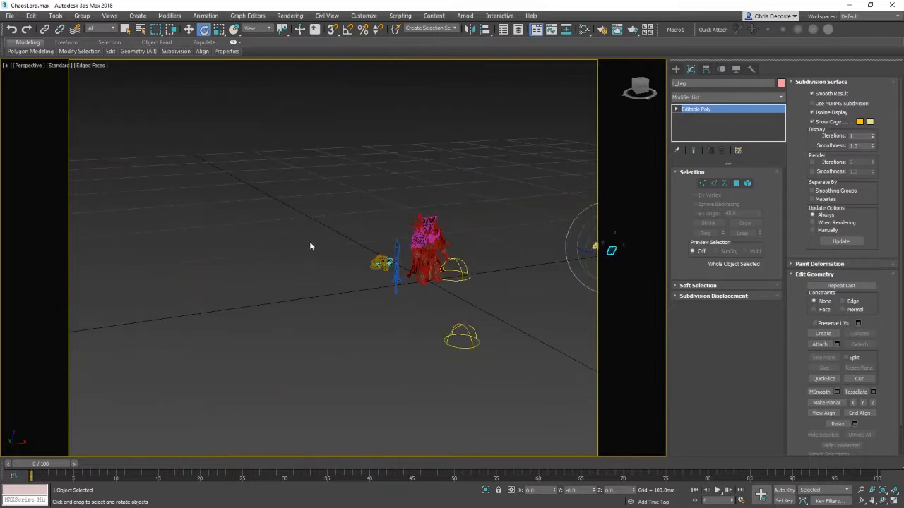
{"action": "middle_click_drag", "start_coordinate": [423, 253], "coordinate": [387, 255]}
{"action": "key", "text": "z"}
{"action": "left_click", "coordinate": [682, 70]}
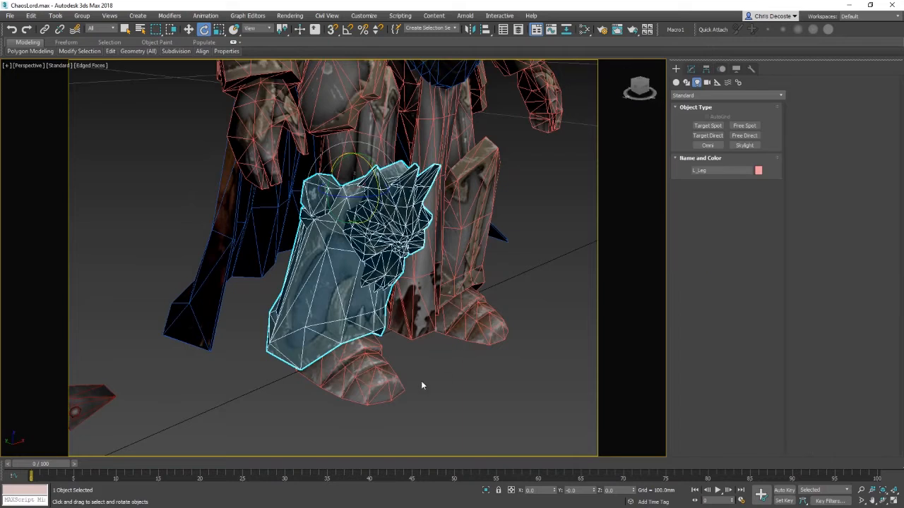
Step: Select the left leg and test a rotation of it, then undo the rotation
{"action": "left_click", "coordinate": [420, 381]}
{"action": "left_click", "coordinate": [385, 356]}
{"action": "left_click", "coordinate": [361, 183]}
{"action": "key", "text": "w"}
{"action": "left_click", "coordinate": [462, 383]}
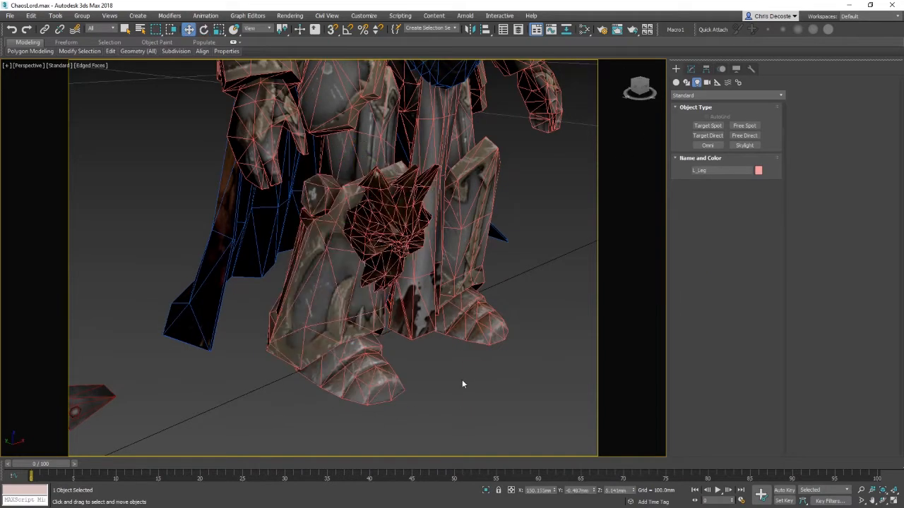
{"action": "left_click", "coordinate": [348, 370]}
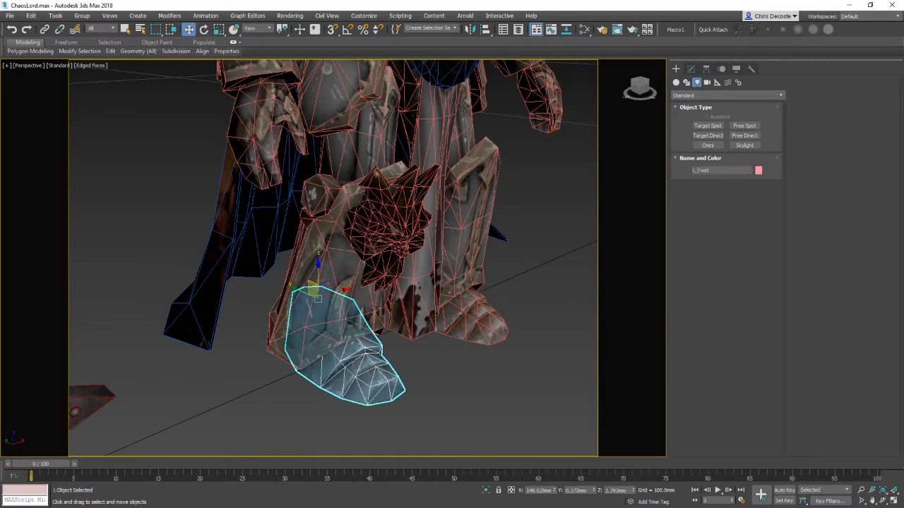
{"action": "left_click", "coordinate": [366, 233]}
{"action": "key", "text": "e"}
{"action": "left_click_drag", "start_coordinate": [384, 180], "coordinate": [381, 247]}
{"action": "key", "text": "ctrl+z"}
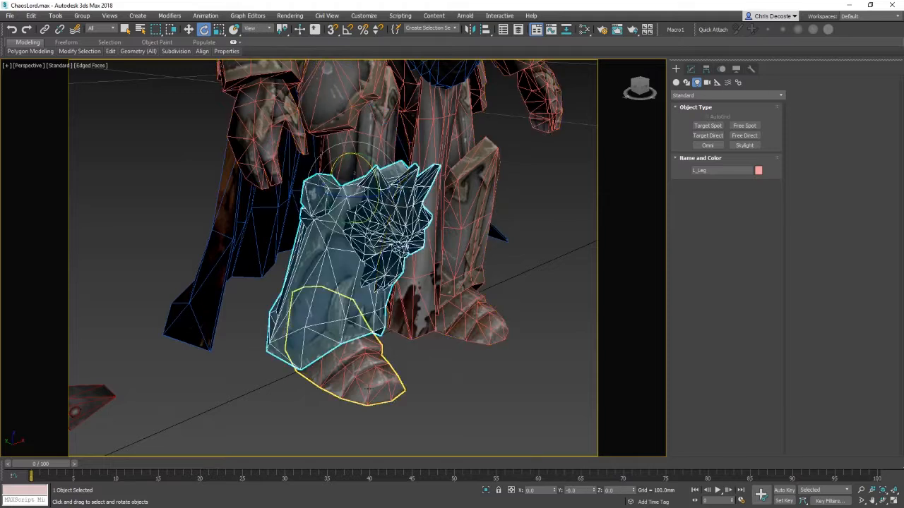
Step: Select the L_Foot mesh and switch to the Select and Link tool
{"action": "left_click", "coordinate": [367, 385]}
{"action": "key", "text": "w"}
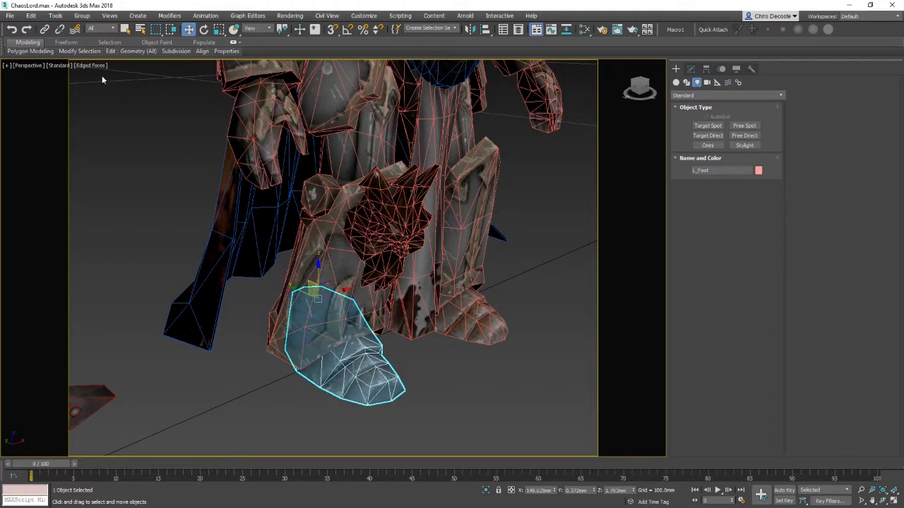
{"action": "left_click", "coordinate": [45, 29]}
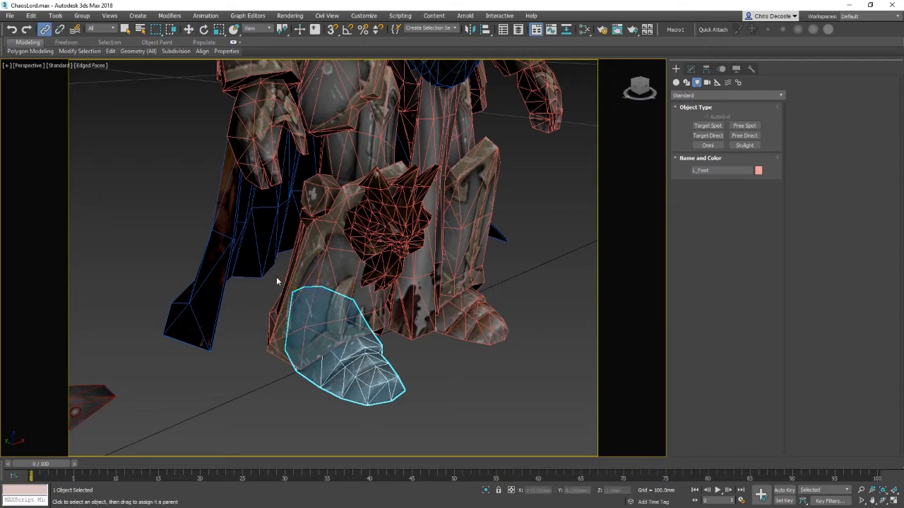
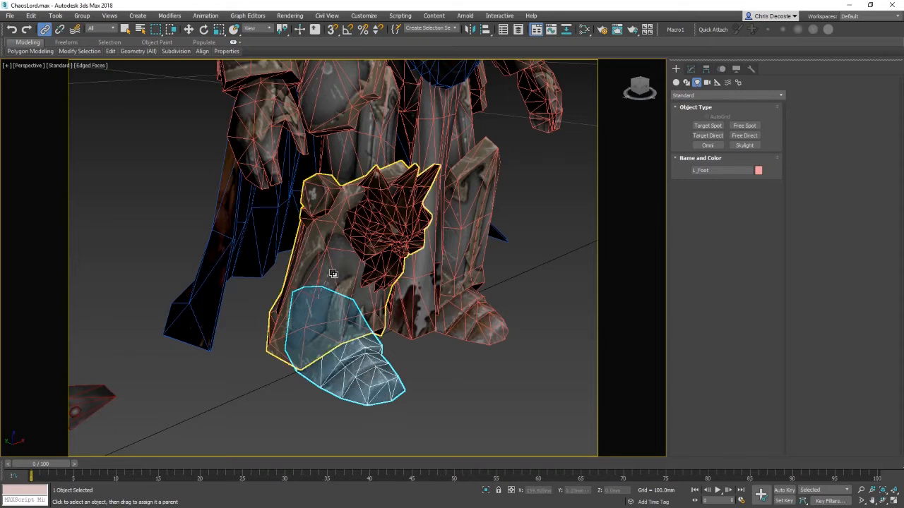
Step: Link the L_Foot mesh to the L_Leg mesh as its parent
{"action": "left_click_drag", "start_coordinate": [337, 291], "coordinate": [351, 252]}
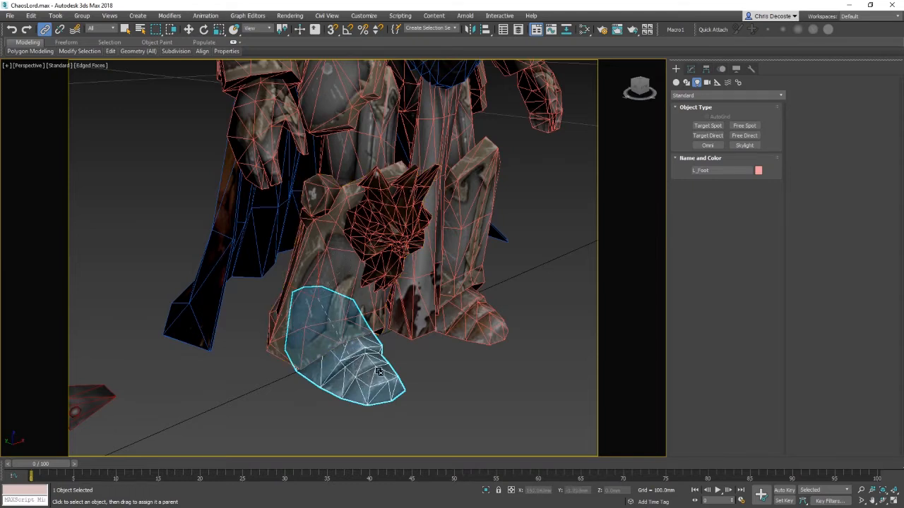
{"action": "left_click", "coordinate": [338, 245]}
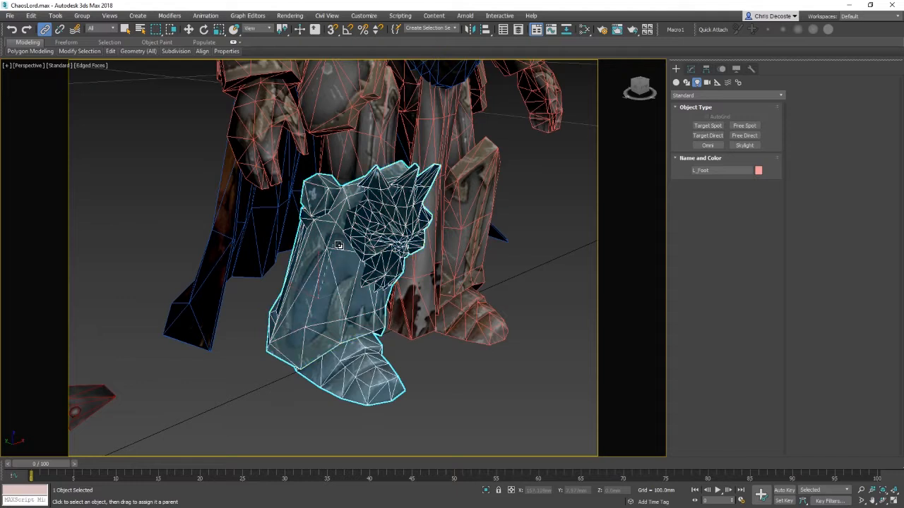
Step: Rotate the left leg and then the foot to test the new link, undoing the foot rotation
{"action": "key", "text": "w"}
{"action": "left_click", "coordinate": [335, 240]}
{"action": "key", "text": "e"}
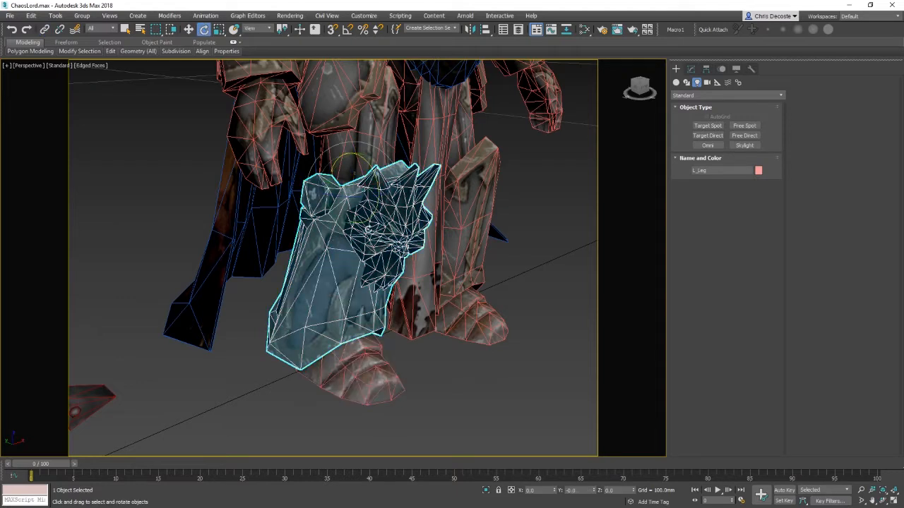
{"action": "left_click_drag", "start_coordinate": [373, 170], "coordinate": [405, 212]}
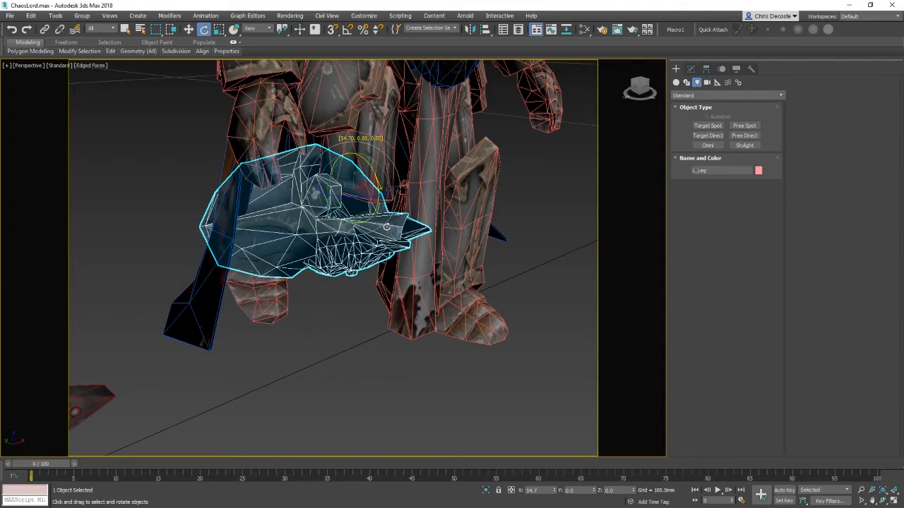
{"action": "left_click", "coordinate": [247, 312]}
{"action": "middle_click_drag", "start_coordinate": [203, 336], "coordinate": [275, 233], "text": "alt"}
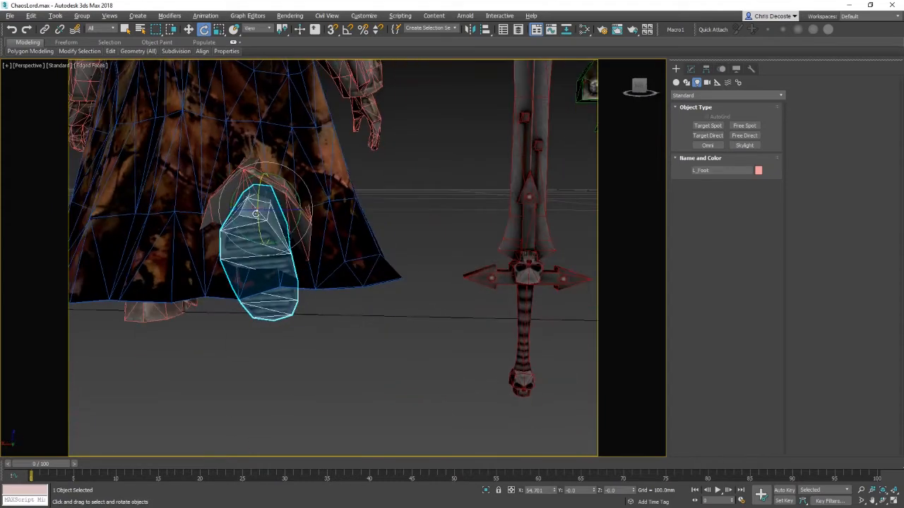
{"action": "left_click_drag", "start_coordinate": [260, 225], "coordinate": [266, 187]}
{"action": "middle_click_drag", "start_coordinate": [265, 188], "coordinate": [390, 205], "text": "alt"}
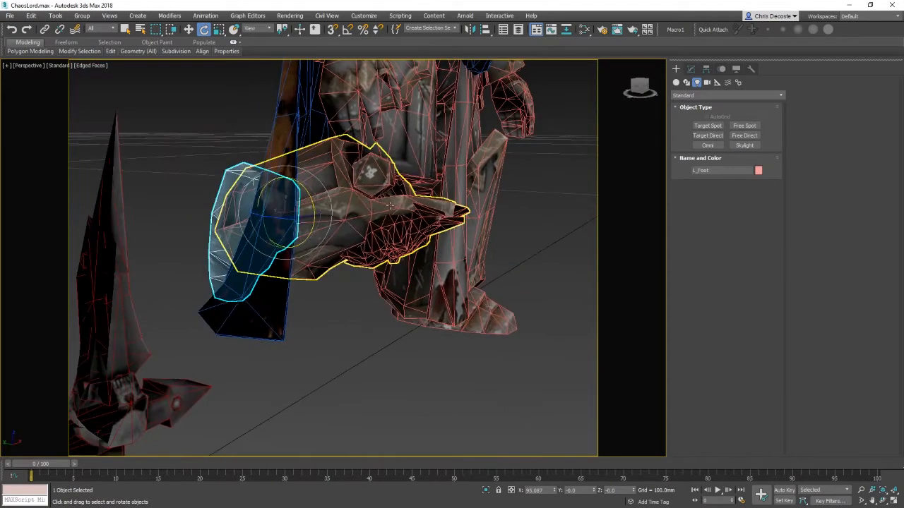
{"action": "left_click", "coordinate": [390, 206]}
{"action": "left_click_drag", "start_coordinate": [427, 154], "coordinate": [455, 164]}
{"action": "key", "text": "ctrl+z"}
{"action": "middle_click_drag", "start_coordinate": [465, 212], "coordinate": [409, 262], "text": "alt"}
{"action": "scroll", "coordinate": [448, 264], "scroll_direction": "down", "scroll_amount": 4}
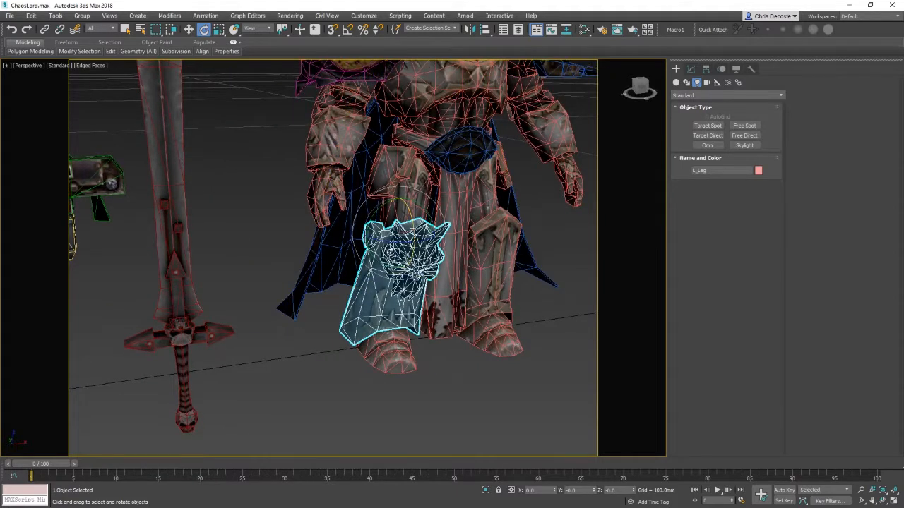
Step: Test rotating the left leg and foot again, then undo those rotations and deselect
{"action": "left_click_drag", "start_coordinate": [399, 243], "coordinate": [368, 246]}
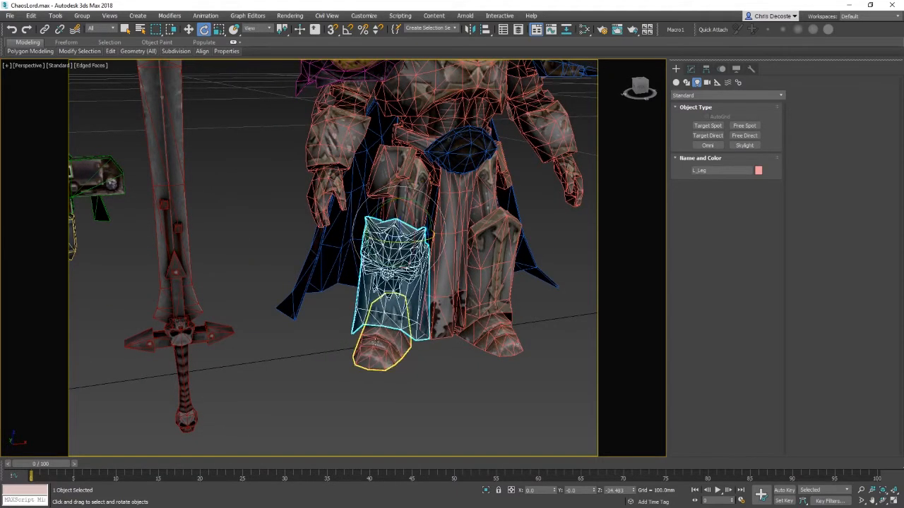
{"action": "left_click", "coordinate": [381, 343]}
{"action": "middle_click_drag", "start_coordinate": [451, 352], "coordinate": [382, 292], "text": "alt"}
{"action": "right_click", "coordinate": [464, 280]}
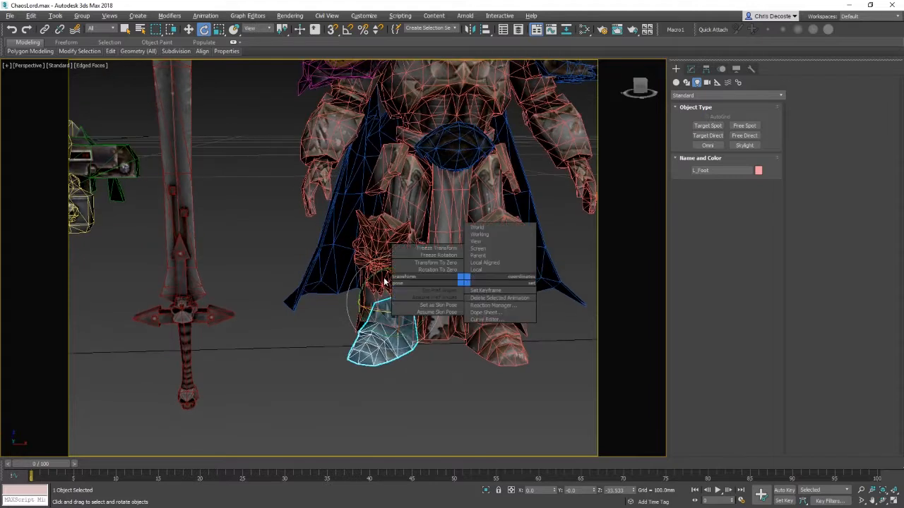
{"action": "left_click", "coordinate": [383, 283]}
{"action": "left_click_drag", "start_coordinate": [378, 289], "coordinate": [384, 315]}
{"action": "mouse_move", "coordinate": [369, 339]}
{"action": "middle_mouse_down", "text": "alt"}
{"action": "mouse_move", "coordinate": [437, 335]}
{"action": "mouse_move", "coordinate": [373, 330]}
{"action": "middle_mouse_up", "text": "alt"}
{"action": "key", "text": "ctrl+z"}
{"action": "key", "text": "ctrl+z"}
{"action": "key", "text": "ctrl+z"}
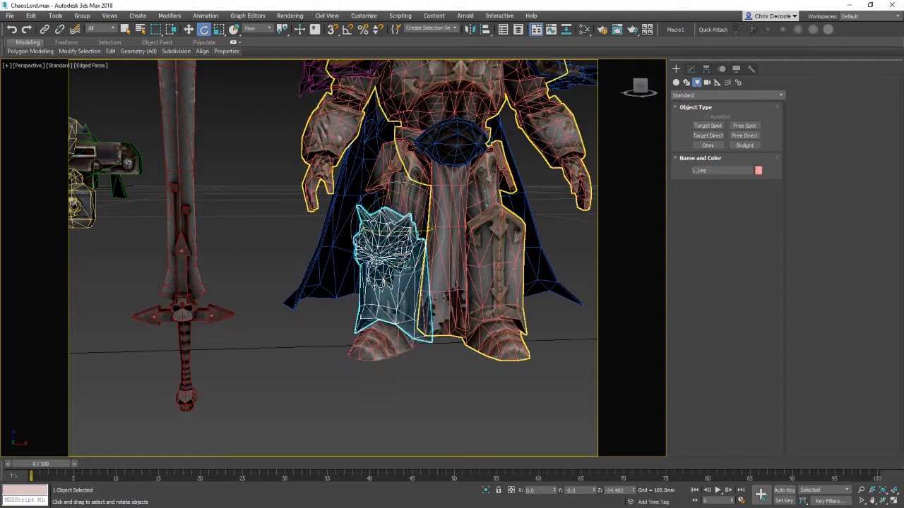
{"action": "key", "text": "ctrl+y"}
{"action": "middle_click_drag", "start_coordinate": [417, 292], "coordinate": [445, 350], "text": "alt"}
{"action": "left_click", "coordinate": [450, 378]}
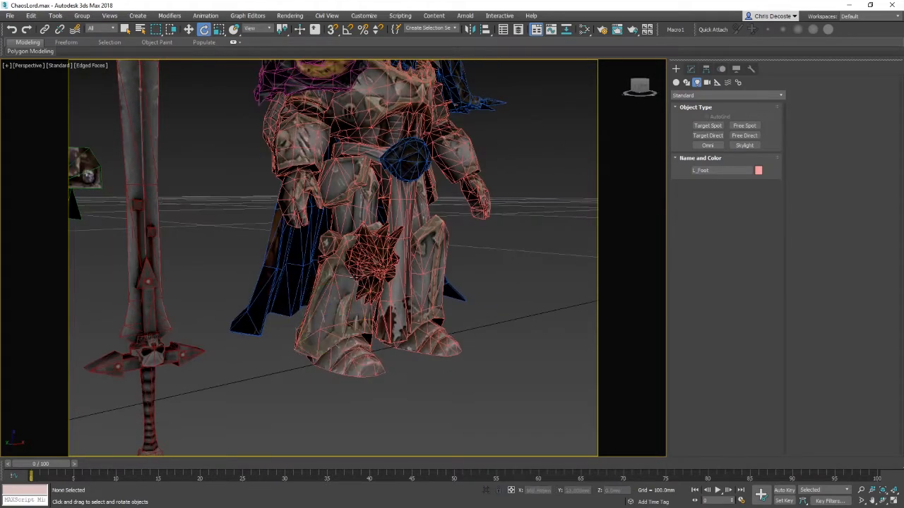
Step: Select the left leg and try further test rotations of it, undoing each one
{"action": "left_click", "coordinate": [373, 294]}
{"action": "middle_click_drag", "start_coordinate": [372, 294], "coordinate": [326, 311], "text": "alt"}
{"action": "scroll", "coordinate": [382, 326], "scroll_direction": "up", "scroll_amount": 3}
{"action": "left_click_drag", "start_coordinate": [350, 190], "coordinate": [355, 212]}
{"action": "key", "text": "ctrl+z"}
{"action": "middle_click_drag", "start_coordinate": [405, 288], "coordinate": [375, 263], "text": "alt"}
{"action": "scroll", "coordinate": [383, 259], "scroll_direction": "down", "scroll_amount": 3}
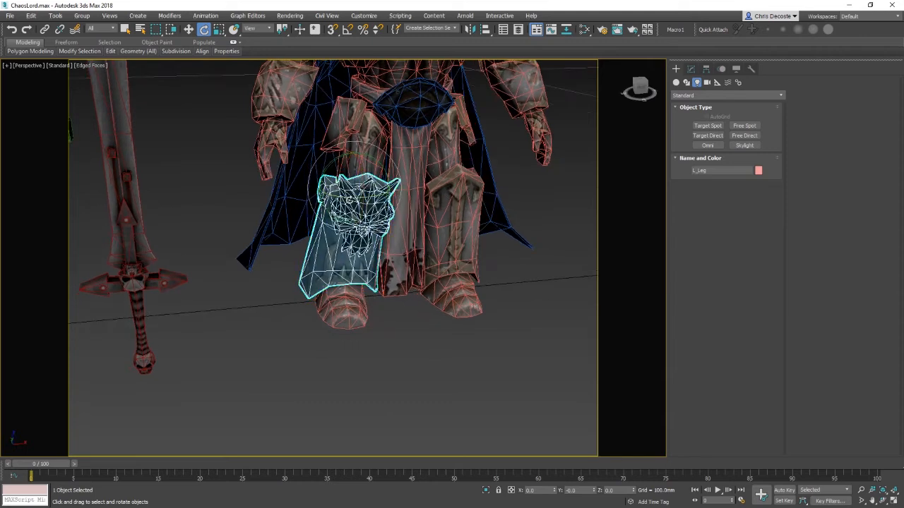
{"action": "left_click_drag", "start_coordinate": [357, 196], "coordinate": [320, 197]}
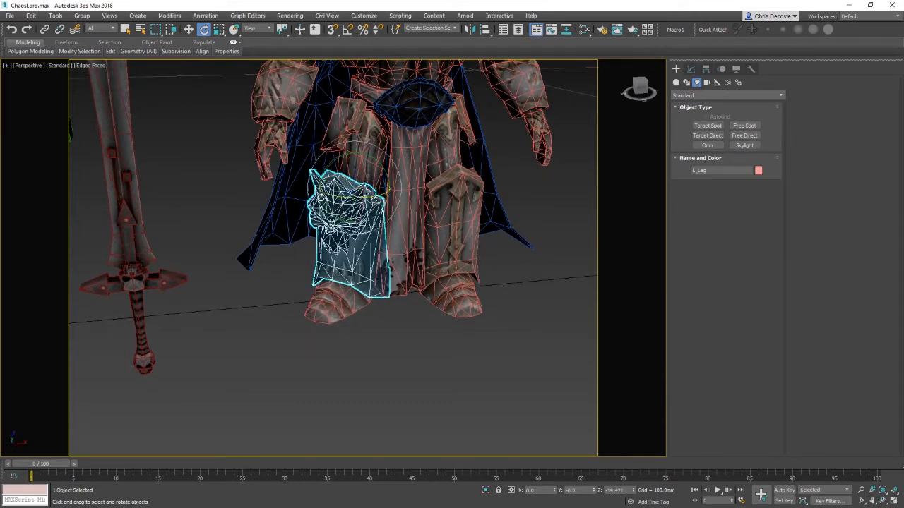
{"action": "mouse_move", "coordinate": [406, 341]}
{"action": "middle_mouse_down", "text": "alt"}
{"action": "mouse_move", "coordinate": [442, 341]}
{"action": "mouse_move", "coordinate": [430, 365]}
{"action": "mouse_move", "coordinate": [402, 346]}
{"action": "middle_mouse_up", "text": "alt"}
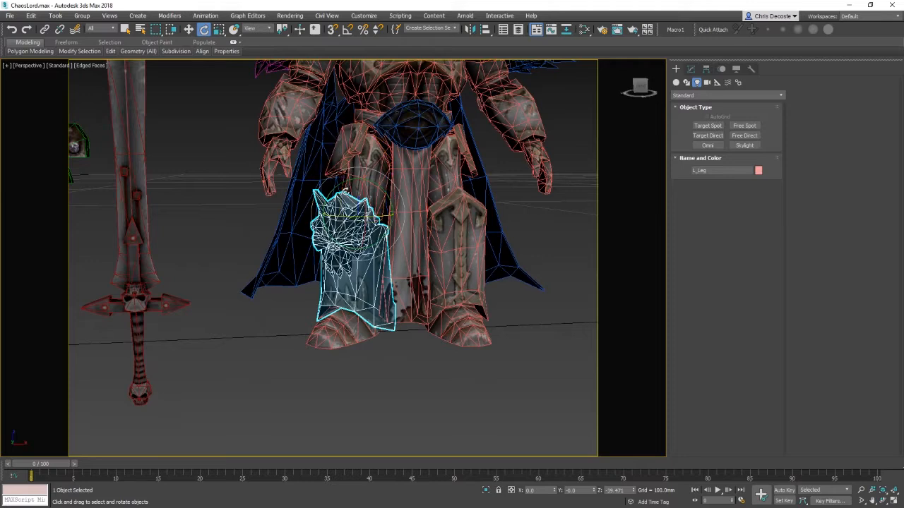
{"action": "left_click_drag", "start_coordinate": [361, 247], "coordinate": [381, 254]}
{"action": "key", "text": "ctrl+z"}
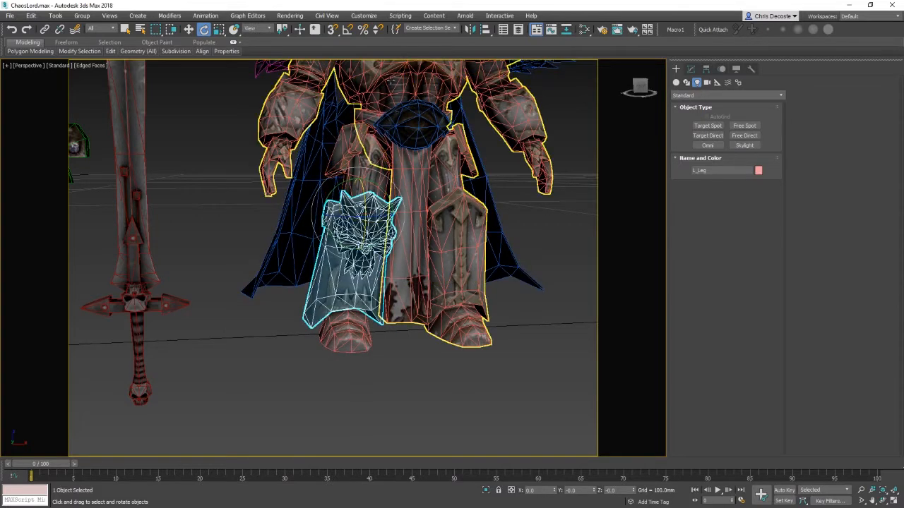
Step: Select the thigh armour plate and, with Affect Pivot Only, move its pivot up to the hip joint
{"action": "middle_click_drag", "start_coordinate": [395, 159], "coordinate": [377, 196], "text": "alt"}
{"action": "left_click", "coordinate": [356, 191]}
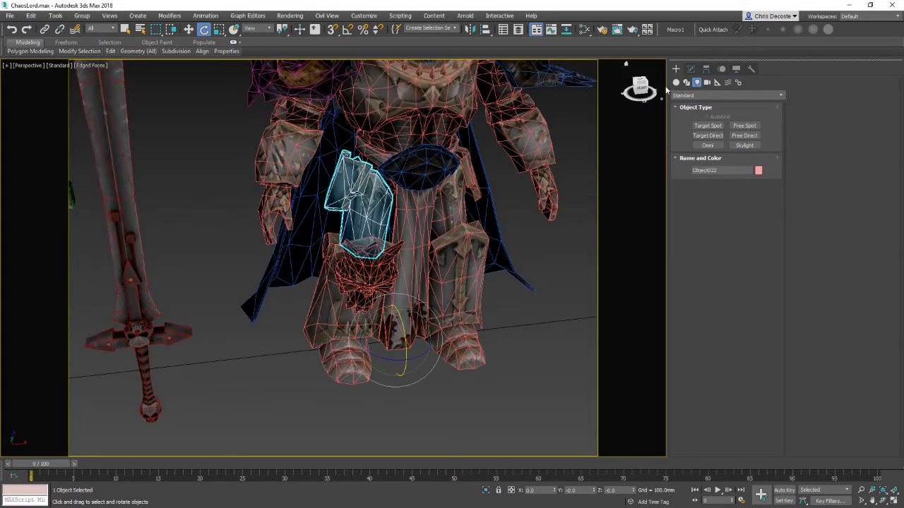
{"action": "left_click", "coordinate": [707, 68]}
{"action": "left_click", "coordinate": [730, 136]}
{"action": "middle_click_drag", "start_coordinate": [457, 326], "coordinate": [462, 302], "text": "alt"}
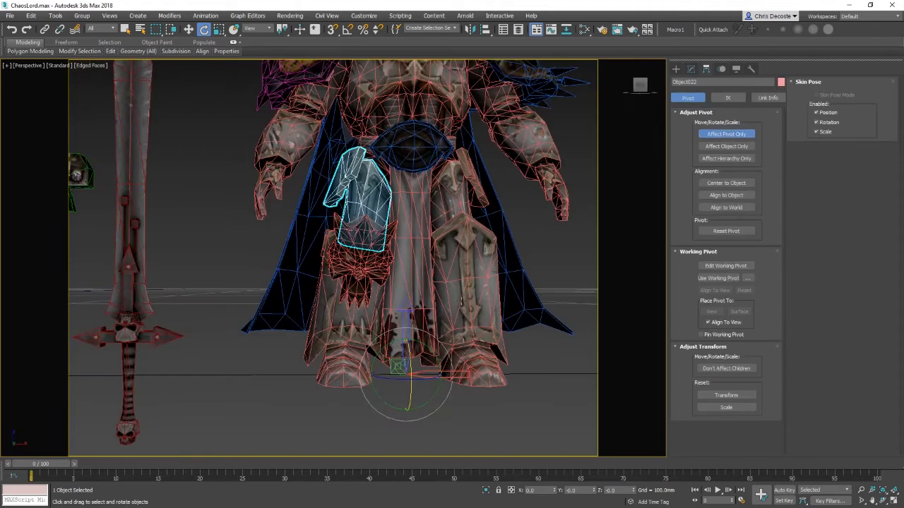
{"action": "left_click", "coordinate": [709, 185]}
{"action": "key", "text": "w"}
{"action": "middle_click_drag", "start_coordinate": [381, 158], "coordinate": [364, 205], "text": "alt"}
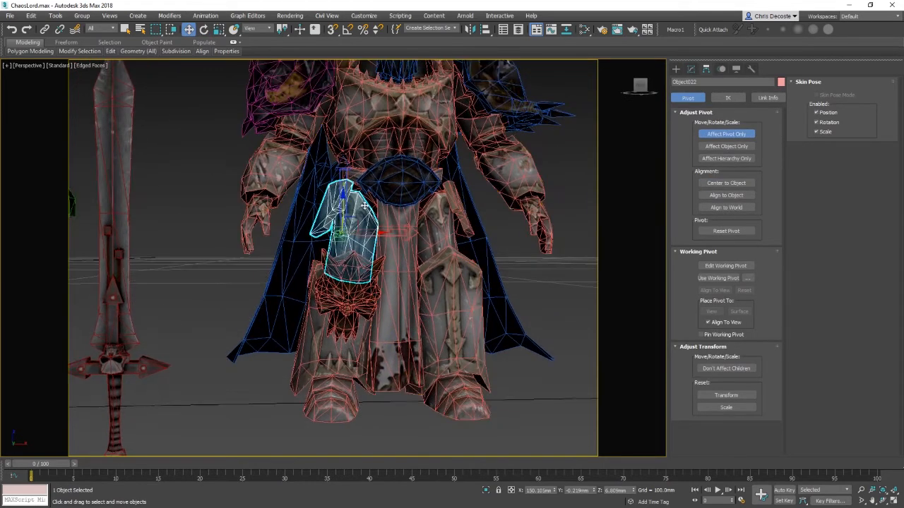
{"action": "left_click_drag", "start_coordinate": [377, 182], "coordinate": [378, 181]}
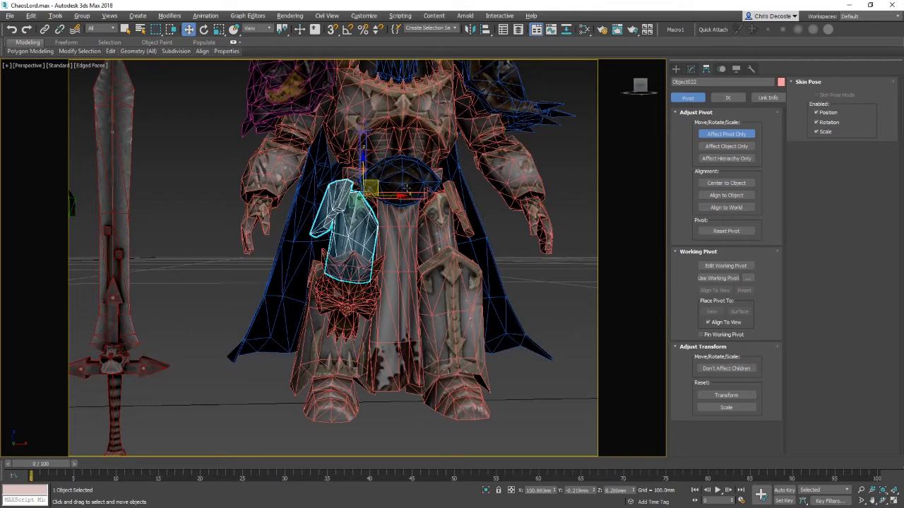
{"action": "mouse_move", "coordinate": [378, 181]}
{"action": "middle_mouse_down", "text": "alt"}
{"action": "mouse_move", "coordinate": [450, 210]}
{"action": "mouse_move", "coordinate": [387, 190]}
{"action": "middle_mouse_up", "text": "alt"}
{"action": "left_click", "coordinate": [742, 137]}
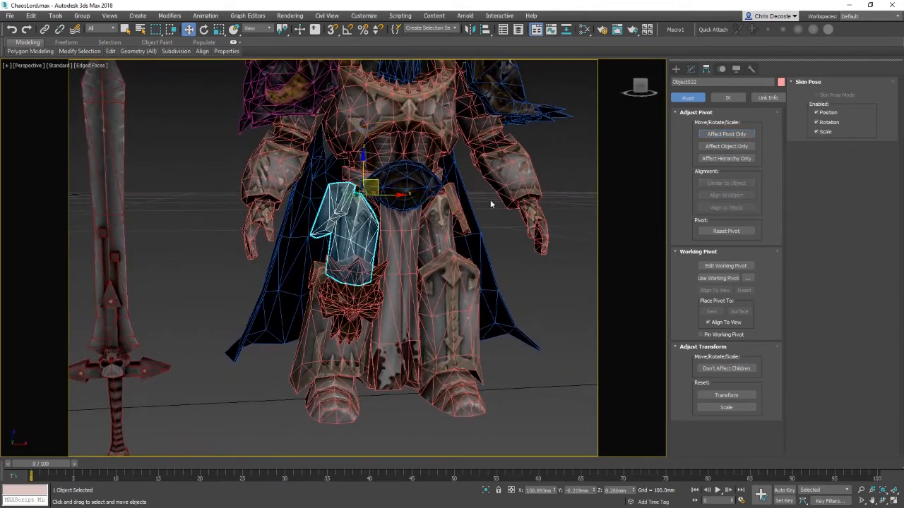
Step: Select the thigh armour plate and rotate it around its new pivot to test it
{"action": "left_click", "coordinate": [328, 330]}
{"action": "left_click", "coordinate": [45, 28]}
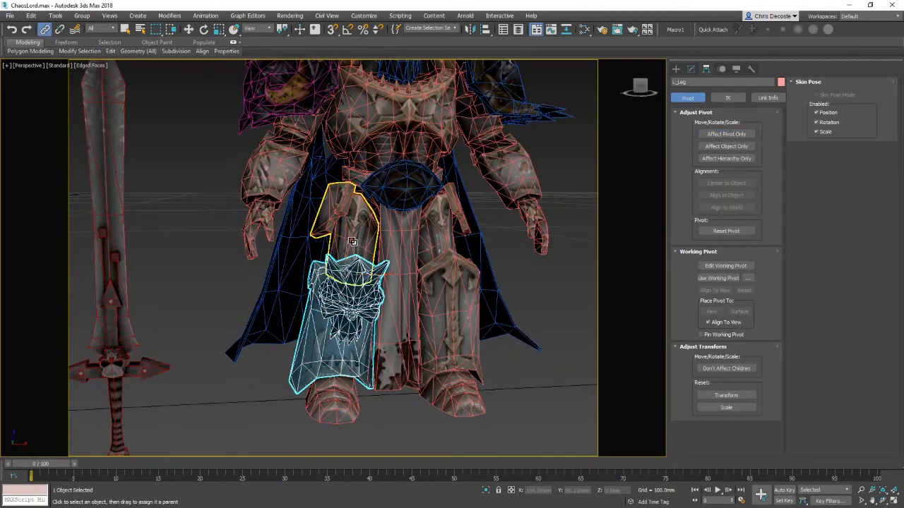
{"action": "key", "text": "w"}
{"action": "key", "text": "e"}
{"action": "left_click", "coordinate": [368, 221]}
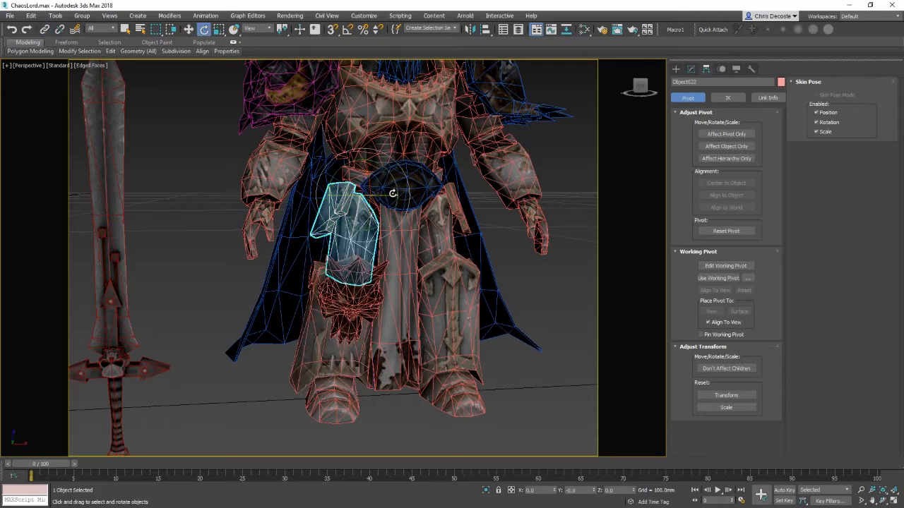
{"action": "left_click_drag", "start_coordinate": [391, 196], "coordinate": [365, 218]}
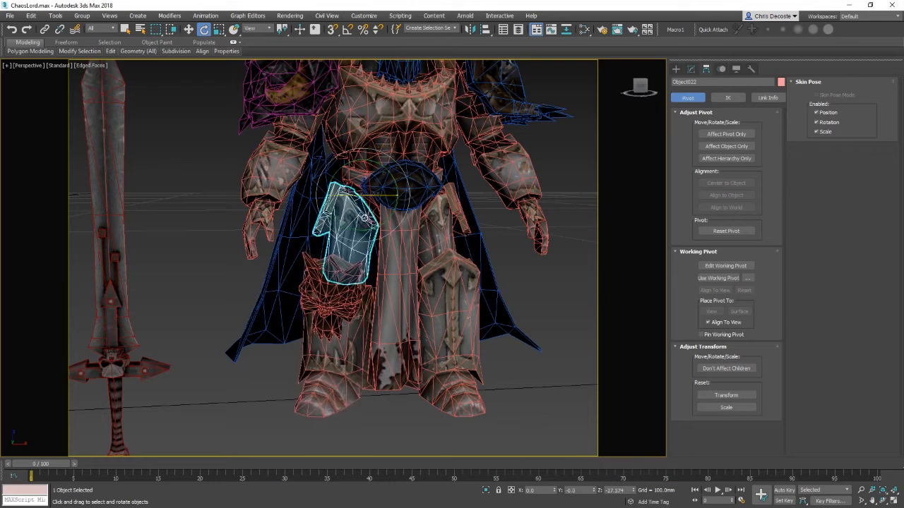
{"action": "middle_click_drag", "start_coordinate": [371, 203], "coordinate": [399, 196]}
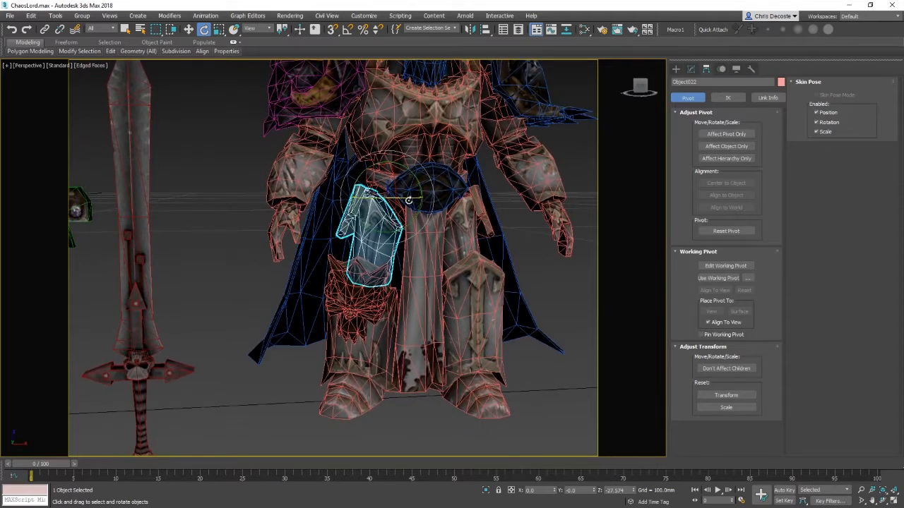
{"action": "left_click_drag", "start_coordinate": [398, 196], "coordinate": [400, 195]}
Step: Select the left leg and test a rotation of it, then undo the rotation
{"action": "left_click", "coordinate": [359, 338]}
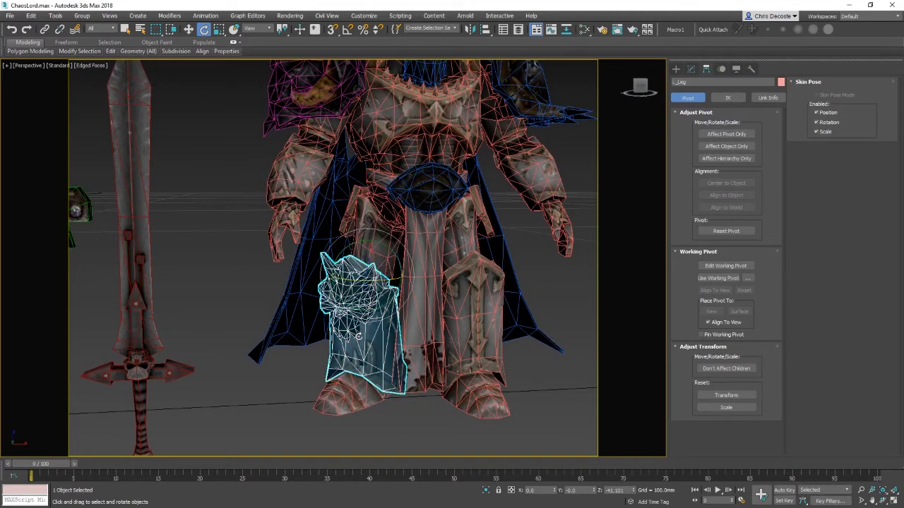
{"action": "middle_click_drag", "start_coordinate": [326, 255], "coordinate": [356, 251], "text": "alt"}
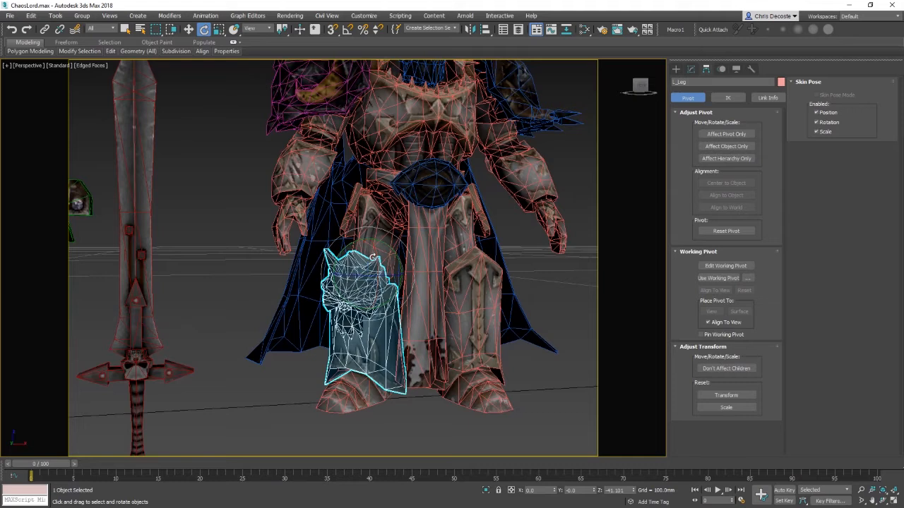
{"action": "left_click_drag", "start_coordinate": [373, 257], "coordinate": [376, 342]}
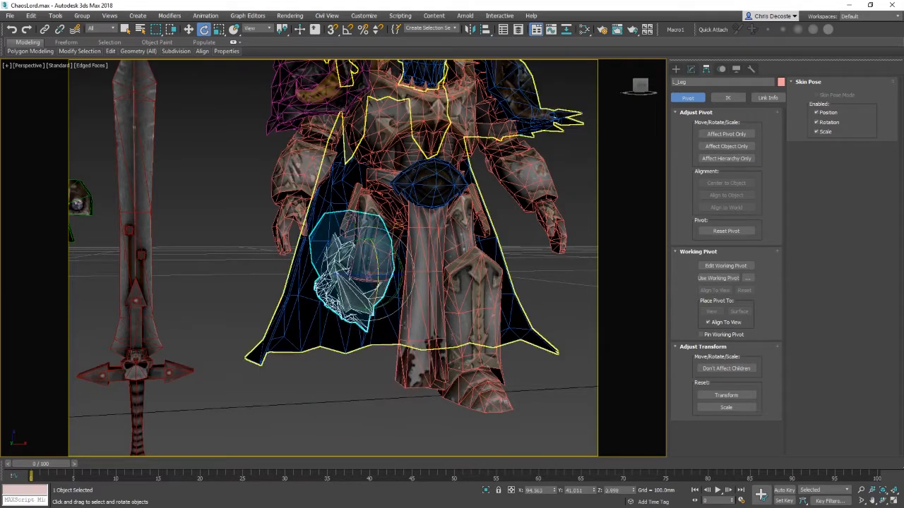
{"action": "key", "text": "ctrl+z"}
{"action": "middle_click_drag", "start_coordinate": [403, 225], "coordinate": [397, 280], "text": "alt"}
Step: Switch the reference coordinate system to Local and rotate the thigh armour plate around its pivot
{"action": "left_click", "coordinate": [380, 233]}
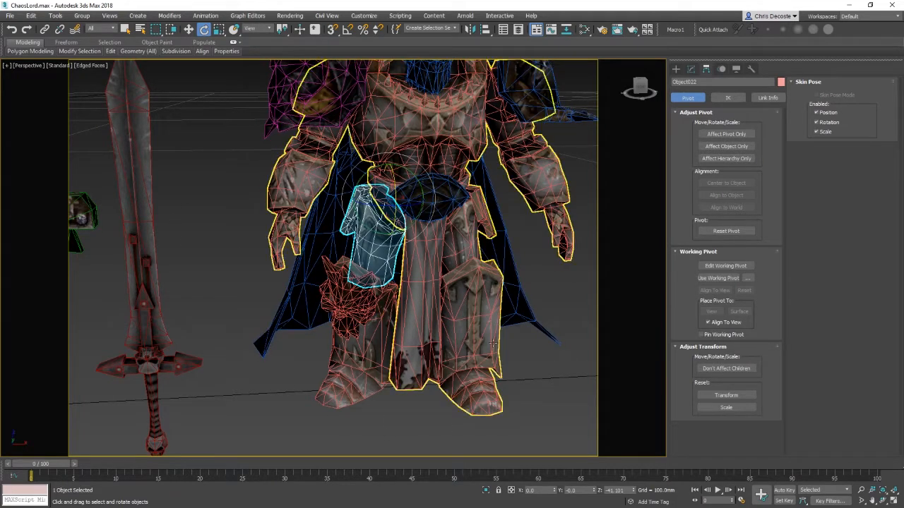
{"action": "middle_click_drag", "start_coordinate": [434, 312], "coordinate": [448, 324], "text": "alt"}
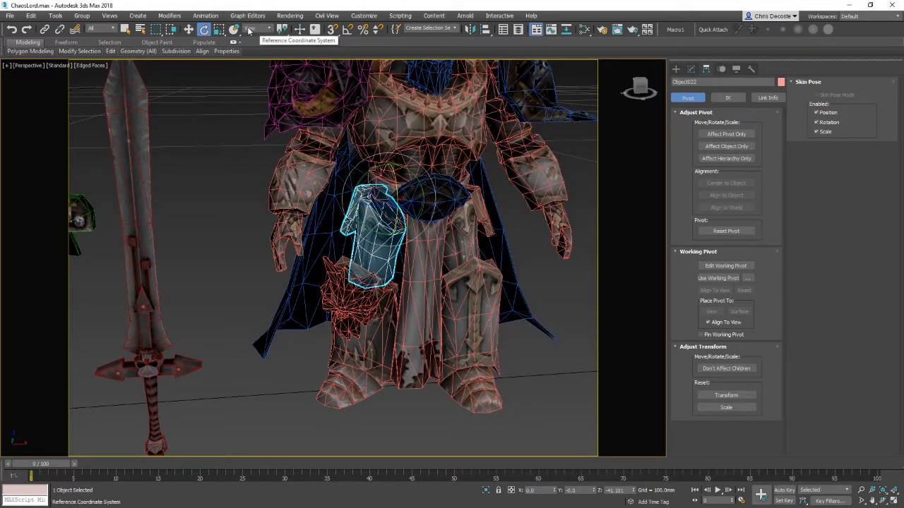
{"action": "left_click", "coordinate": [269, 29]}
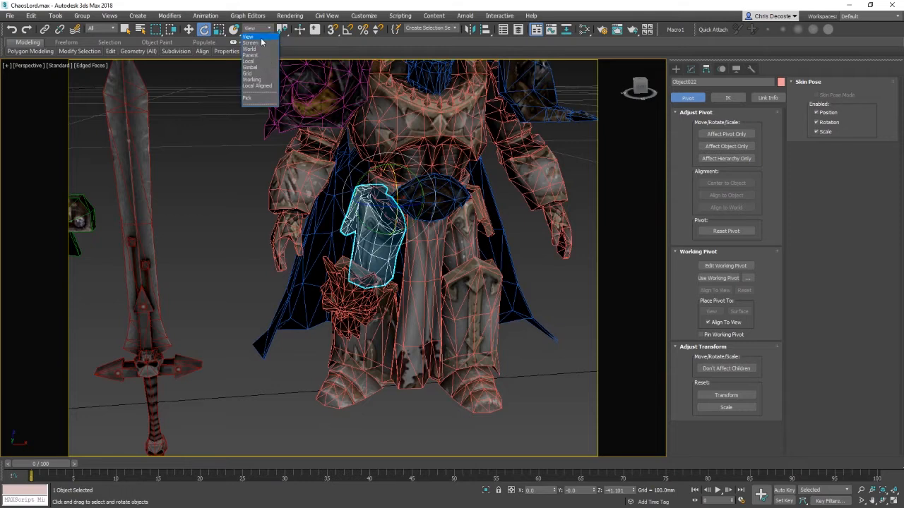
{"action": "left_click", "coordinate": [259, 50]}
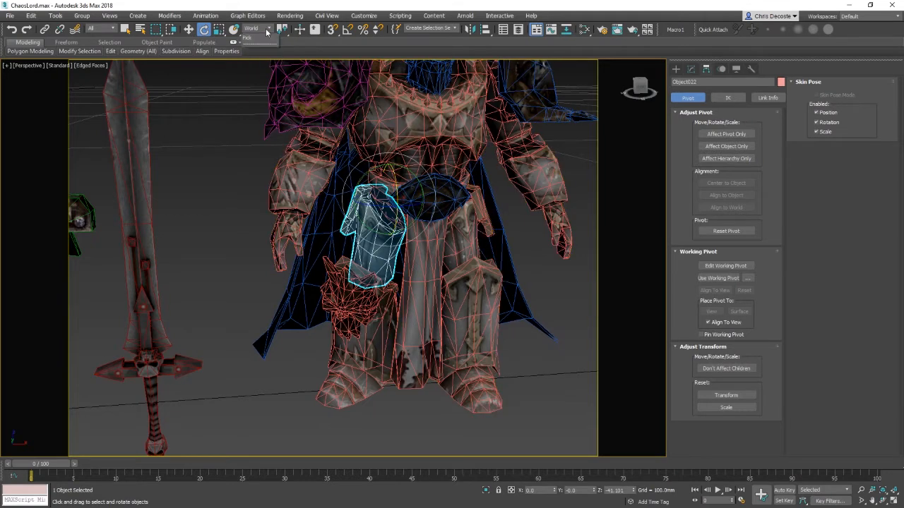
{"action": "left_click", "coordinate": [266, 32]}
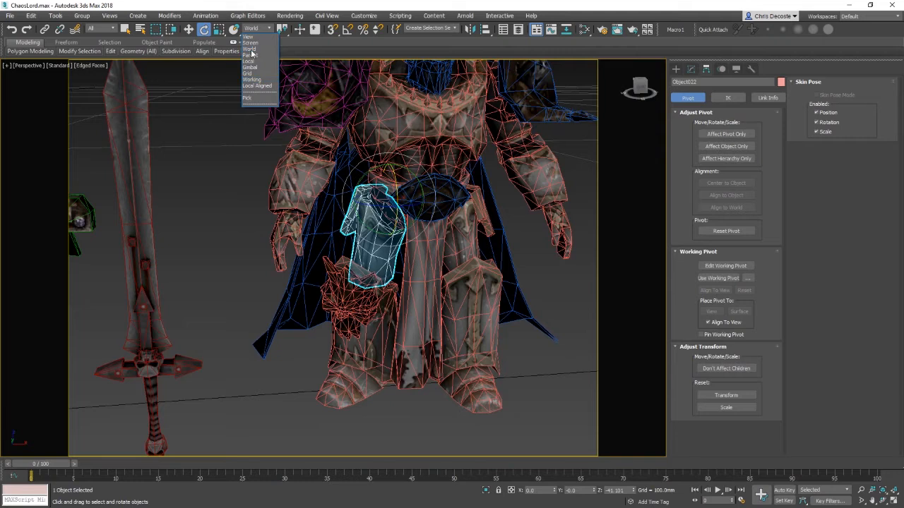
{"action": "left_click", "coordinate": [250, 61]}
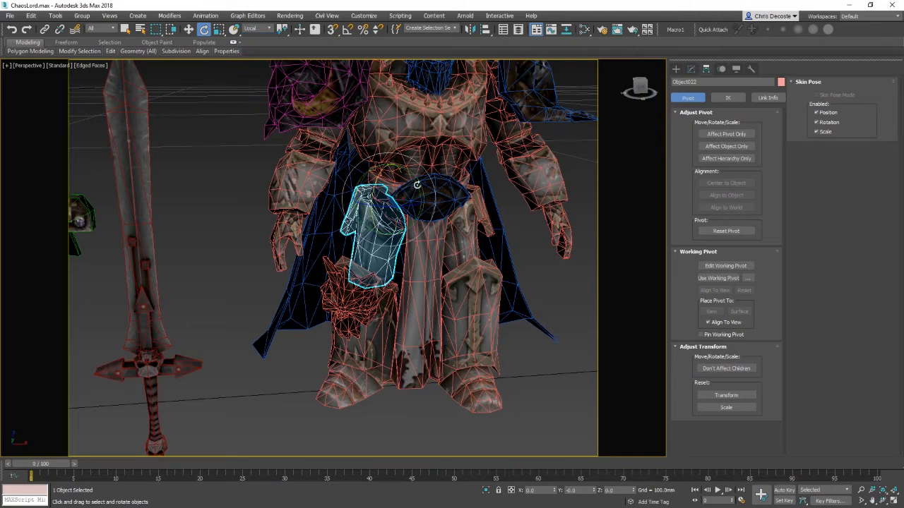
{"action": "middle_click_drag", "start_coordinate": [448, 208], "coordinate": [380, 207], "text": "alt"}
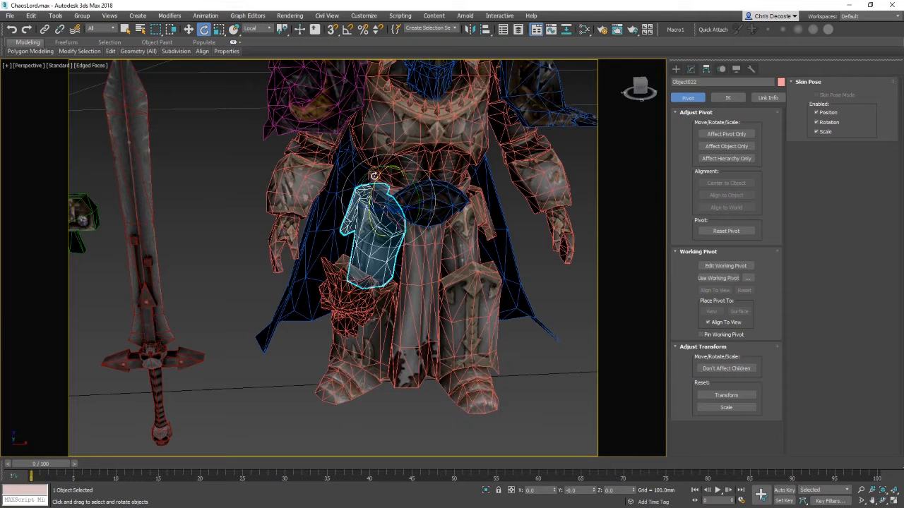
{"action": "left_click_drag", "start_coordinate": [327, 202], "coordinate": [491, 264]}
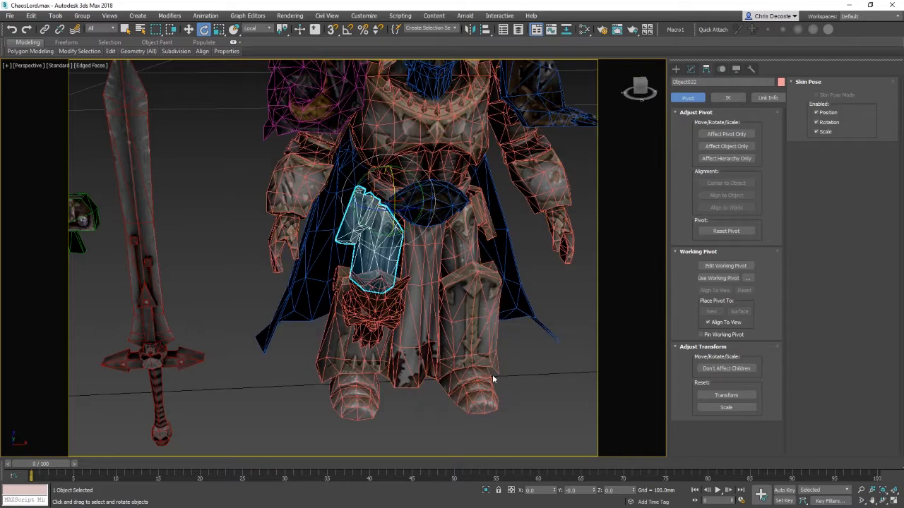
Step: Select the left leg, try rotating it, and undo that rotation
{"action": "left_click", "coordinate": [362, 332]}
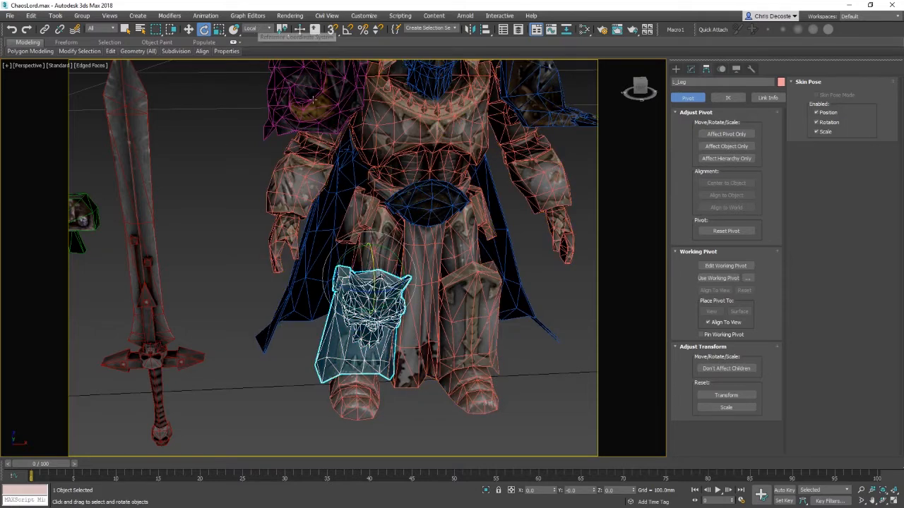
{"action": "middle_click_drag", "start_coordinate": [427, 265], "coordinate": [459, 267], "text": "alt"}
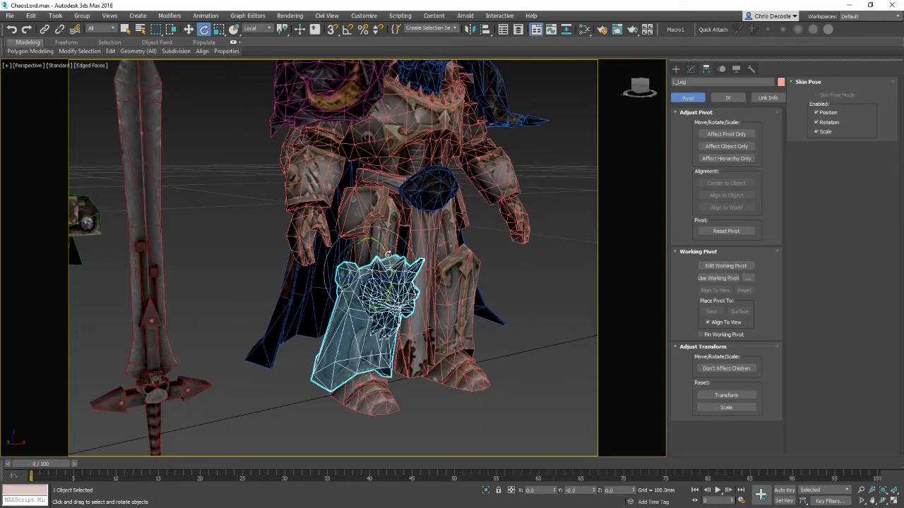
{"action": "left_click_drag", "start_coordinate": [388, 255], "coordinate": [420, 254]}
{"action": "key", "text": "ctrl+z"}
Step: Switch the reference coordinate system to World, test-rotate the left leg, and undo the rotation
{"action": "left_click", "coordinate": [257, 29]}
{"action": "left_click", "coordinate": [251, 49]}
{"action": "left_click_drag", "start_coordinate": [390, 263], "coordinate": [418, 267]}
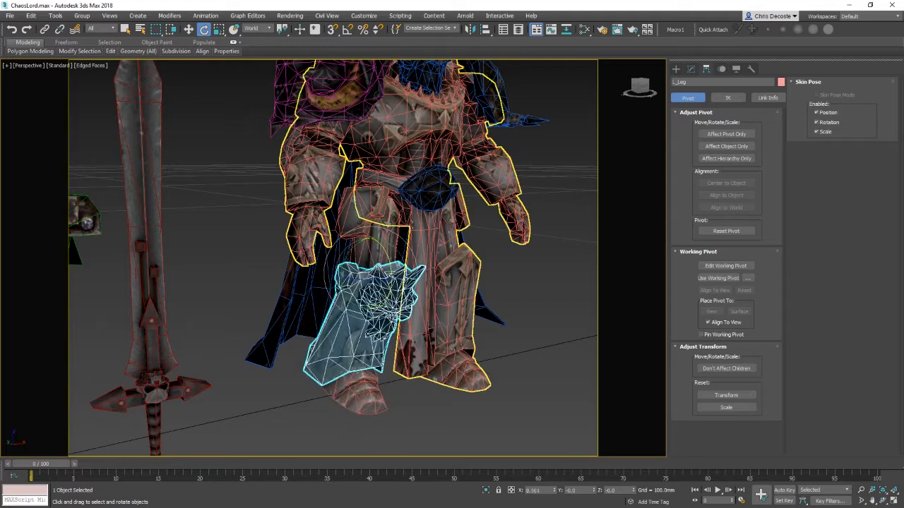
{"action": "key", "text": "ctrl+z"}
Step: Select the thigh armour plate, switch the reference coordinate system to Local, and rotate the plate upward
{"action": "middle_click_drag", "start_coordinate": [447, 242], "coordinate": [378, 247], "text": "alt"}
{"action": "middle_click_drag", "start_coordinate": [336, 314], "coordinate": [378, 314], "text": "alt"}
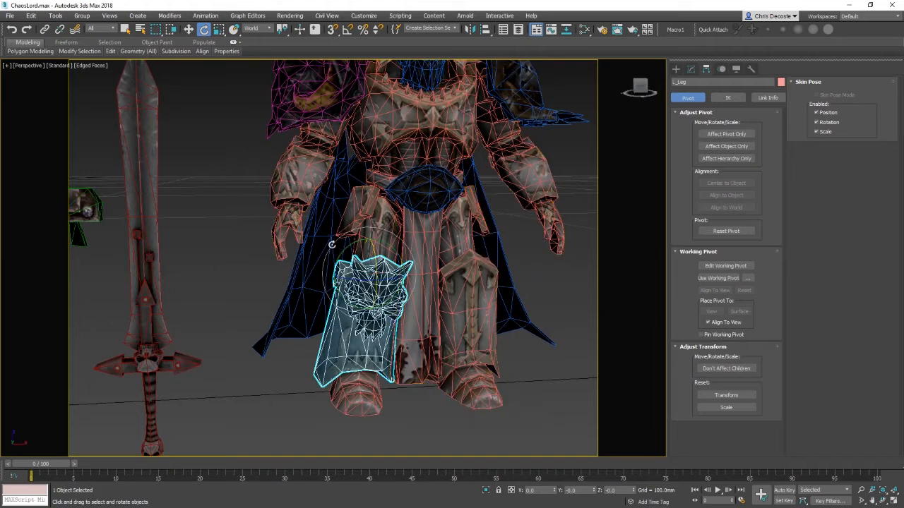
{"action": "middle_click_drag", "start_coordinate": [469, 237], "coordinate": [371, 225], "text": "alt"}
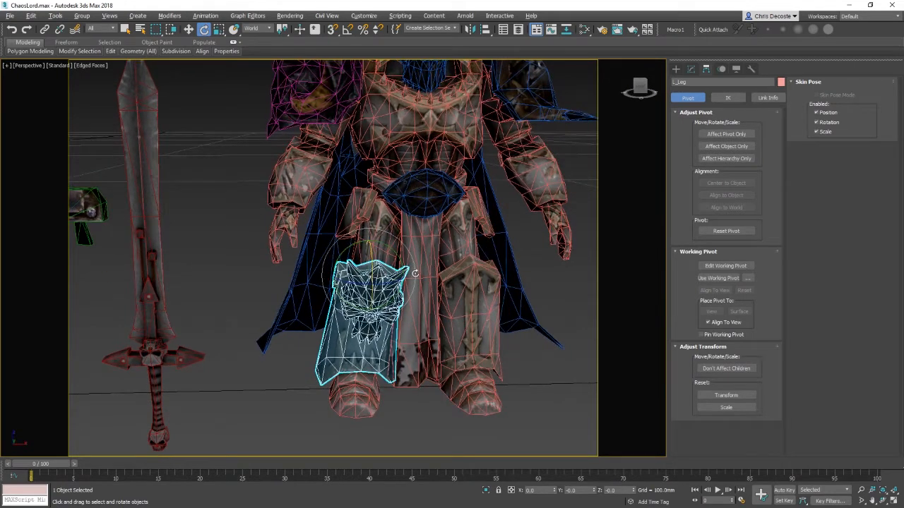
{"action": "mouse_move", "coordinate": [415, 273]}
{"action": "middle_mouse_down", "text": "alt"}
{"action": "mouse_move", "coordinate": [428, 273]}
{"action": "mouse_move", "coordinate": [418, 270]}
{"action": "middle_mouse_up", "text": "alt"}
{"action": "left_click", "coordinate": [386, 245]}
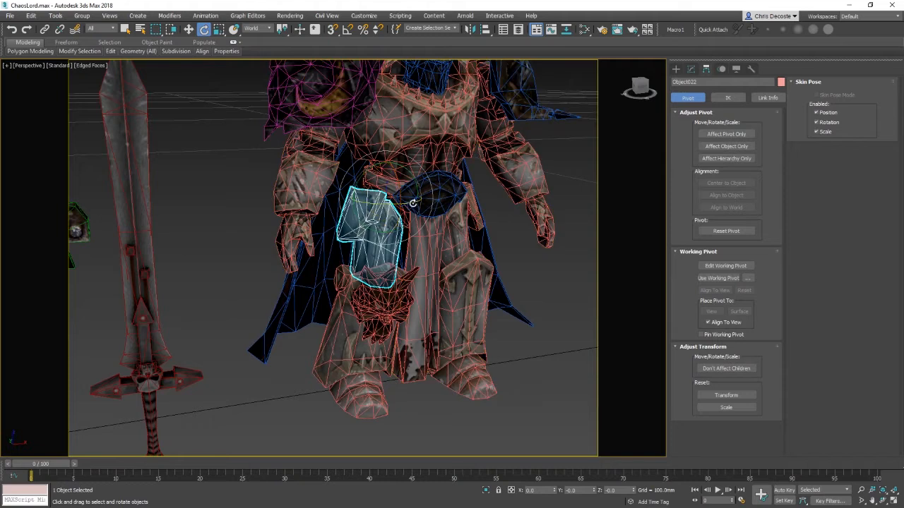
{"action": "left_click", "coordinate": [258, 29]}
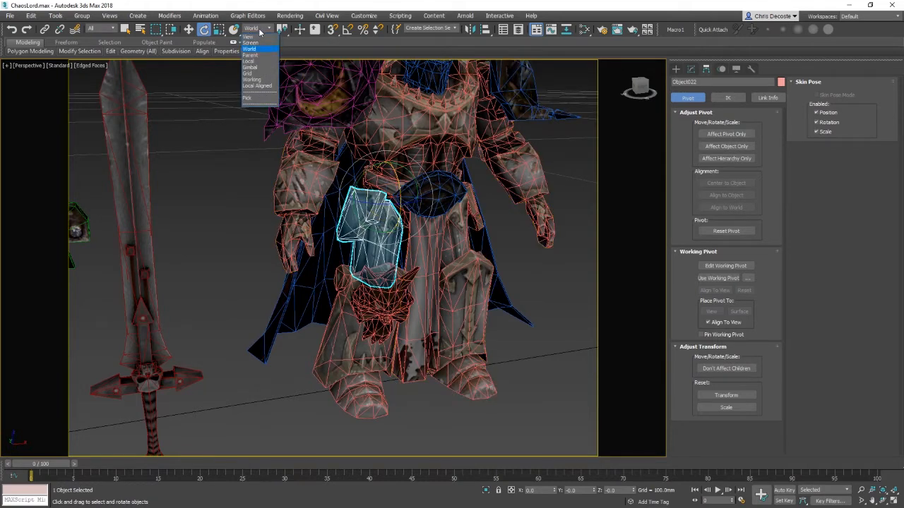
{"action": "left_click", "coordinate": [253, 61]}
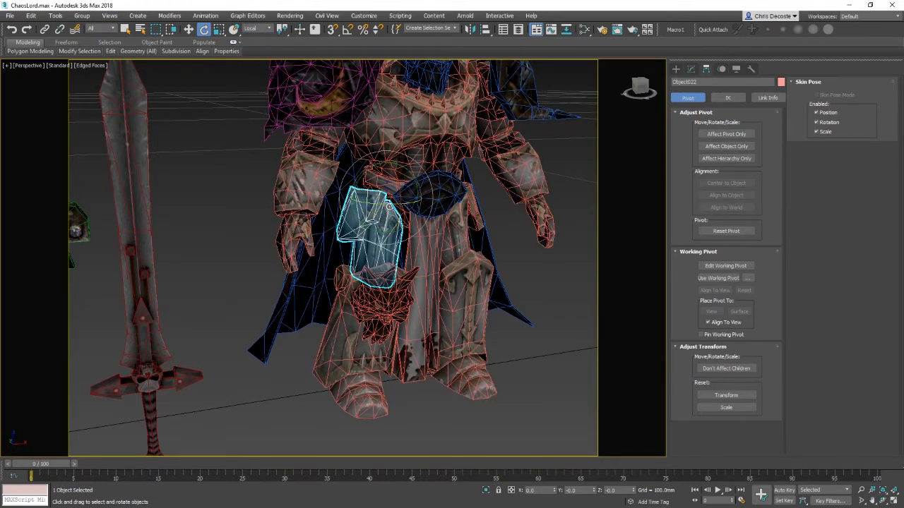
{"action": "left_click_drag", "start_coordinate": [387, 205], "coordinate": [388, 155]}
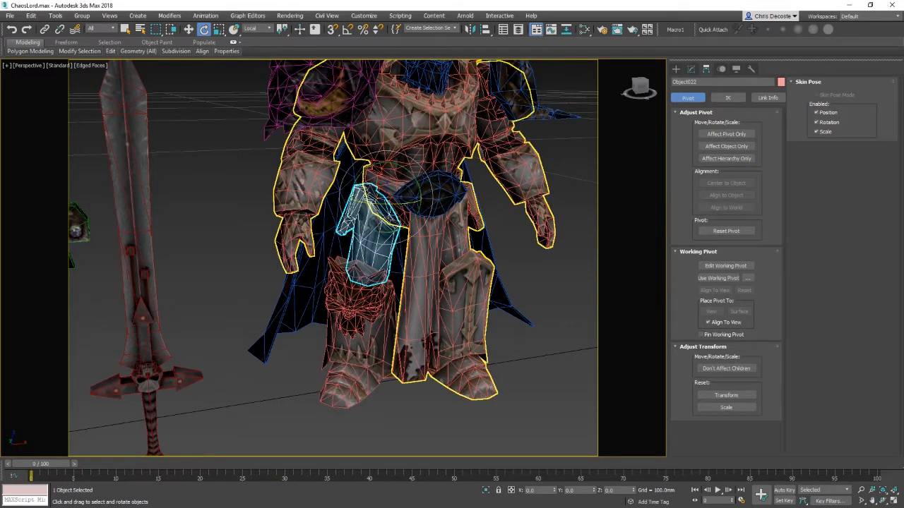
Step: Select the left leg, rotate it, and undo the last three transforms
{"action": "left_click", "coordinate": [377, 329]}
{"action": "mouse_move", "coordinate": [389, 305]}
{"action": "middle_mouse_down", "text": "alt"}
{"action": "mouse_move", "coordinate": [352, 315]}
{"action": "mouse_move", "coordinate": [397, 298]}
{"action": "mouse_move", "coordinate": [387, 304]}
{"action": "middle_mouse_up", "text": "alt"}
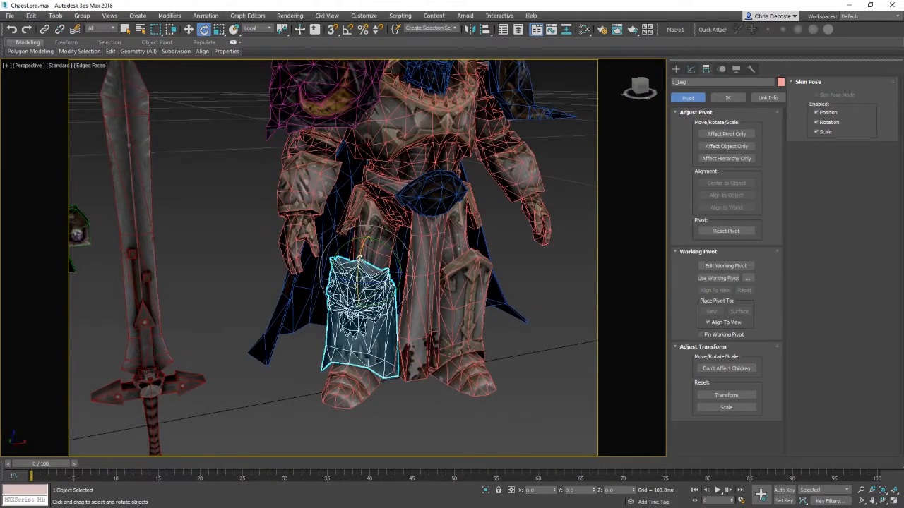
{"action": "left_click_drag", "start_coordinate": [360, 260], "coordinate": [381, 204]}
{"action": "key", "text": "ctrl+z"}
{"action": "key", "text": "ctrl+z"}
{"action": "key", "text": "ctrl+z"}
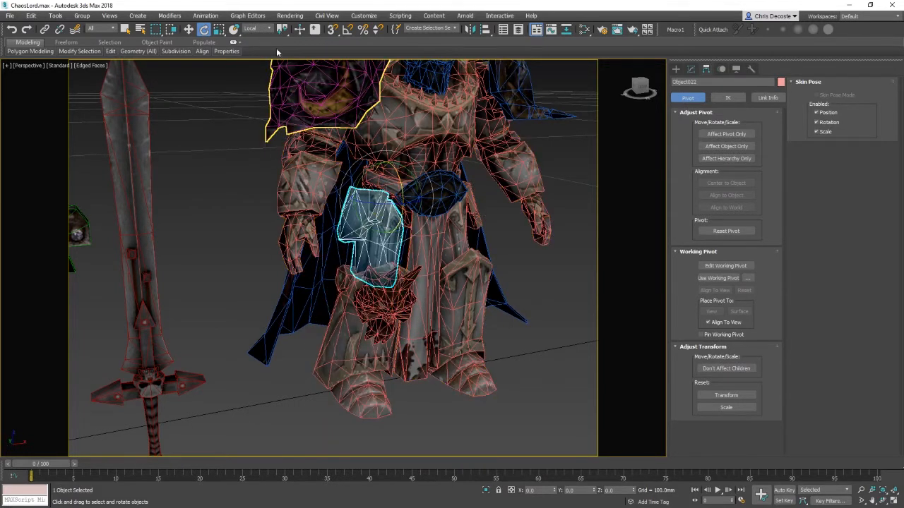
Step: Switch the reference coordinate system to World and test rotations of the thigh armour plate and left leg, cancelling them
{"action": "left_click", "coordinate": [258, 29]}
{"action": "left_click", "coordinate": [258, 51]}
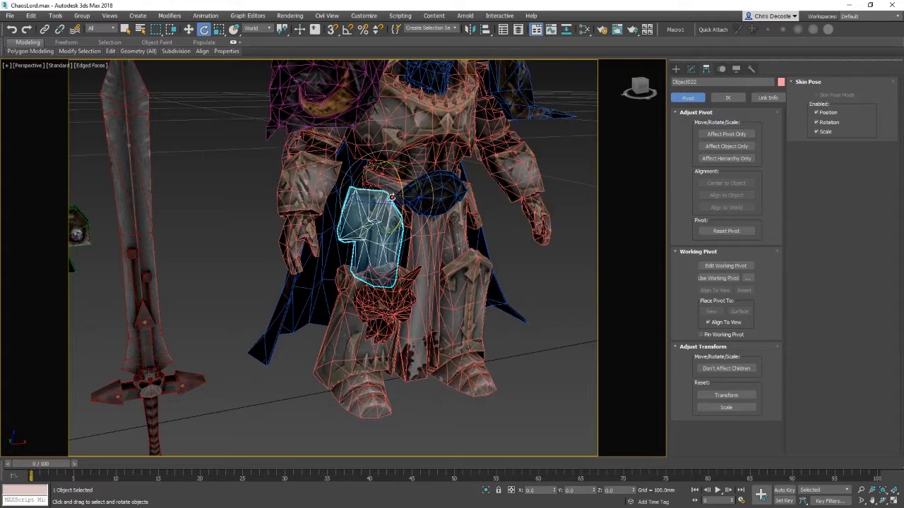
{"action": "left_click_drag", "start_coordinate": [392, 204], "coordinate": [355, 205]}
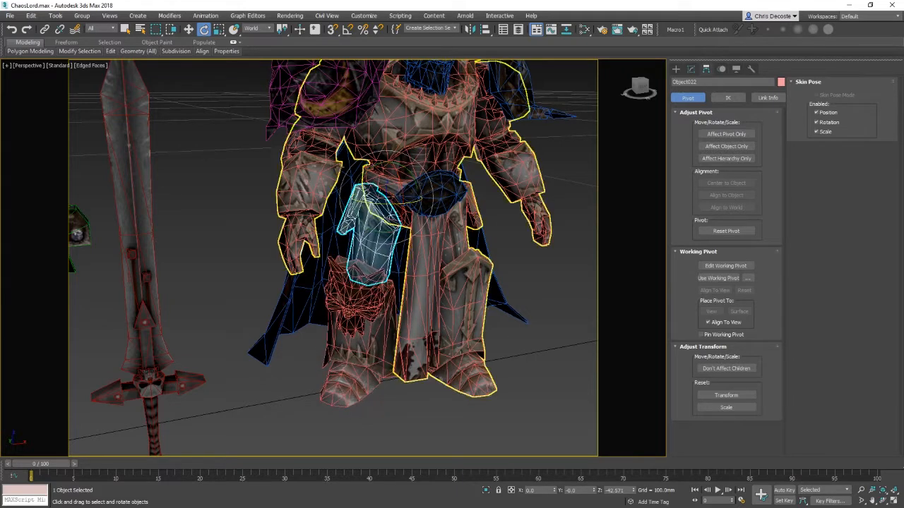
{"action": "middle_click_drag", "start_coordinate": [417, 200], "coordinate": [383, 217], "text": "alt"}
{"action": "middle_click_drag", "start_coordinate": [374, 185], "coordinate": [398, 192], "text": "alt"}
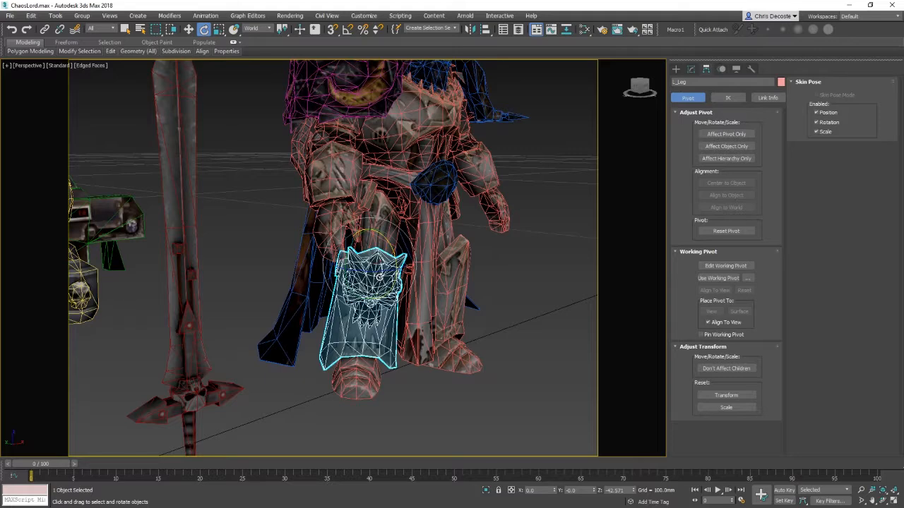
{"action": "middle_click_drag", "start_coordinate": [380, 278], "coordinate": [336, 256], "text": "alt"}
{"action": "left_click_drag", "start_coordinate": [335, 247], "coordinate": [404, 249]}
{"action": "right_click", "coordinate": [404, 249]}
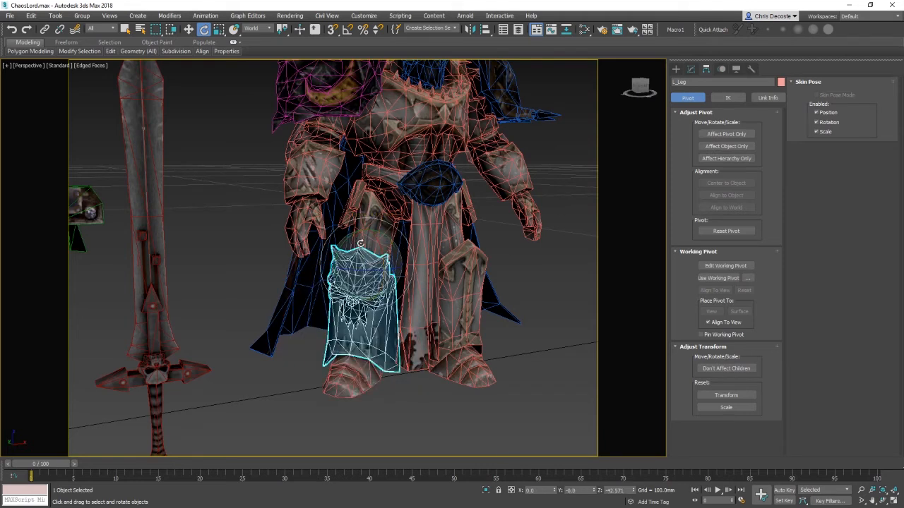
{"action": "left_click_drag", "start_coordinate": [359, 248], "coordinate": [319, 280]}
{"action": "right_click", "coordinate": [320, 281]}
Step: Select the left foot and isolate it in the viewport
{"action": "left_click", "coordinate": [377, 233]}
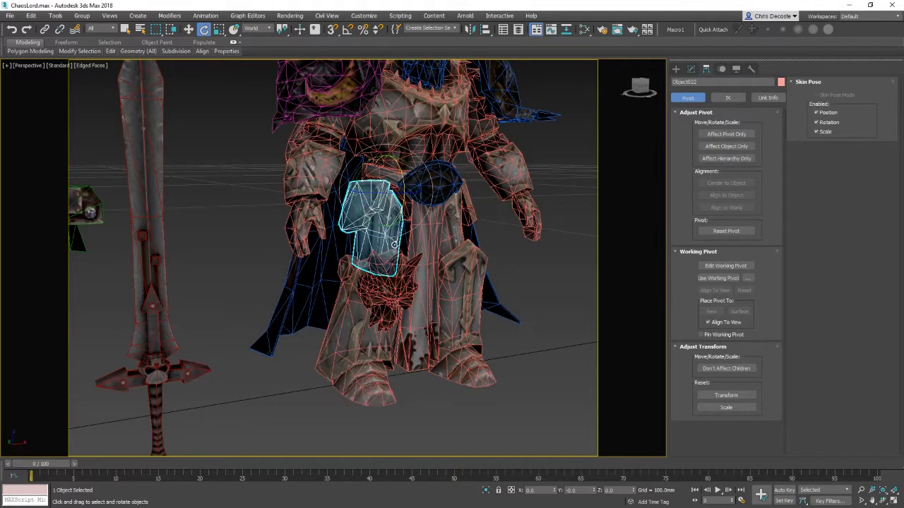
{"action": "middle_click_drag", "start_coordinate": [477, 233], "coordinate": [531, 242], "text": "alt"}
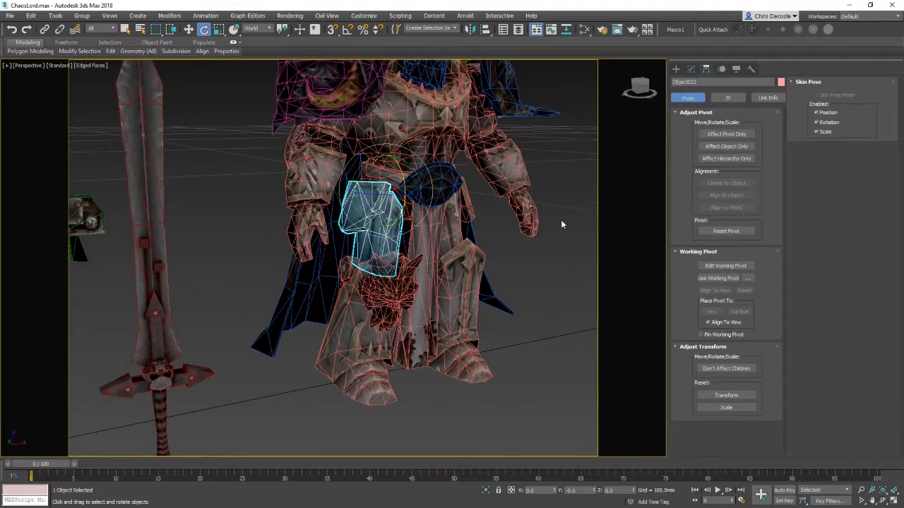
{"action": "key", "text": "w"}
{"action": "left_click", "coordinate": [382, 305]}
{"action": "middle_click_drag", "start_coordinate": [418, 206], "coordinate": [387, 263], "text": "alt"}
{"action": "middle_click_drag", "start_coordinate": [387, 263], "coordinate": [387, 215]}
{"action": "left_click", "coordinate": [350, 330]}
{"action": "middle_click_drag", "start_coordinate": [435, 281], "coordinate": [390, 320], "text": "alt"}
{"action": "right_click", "coordinate": [355, 323]}
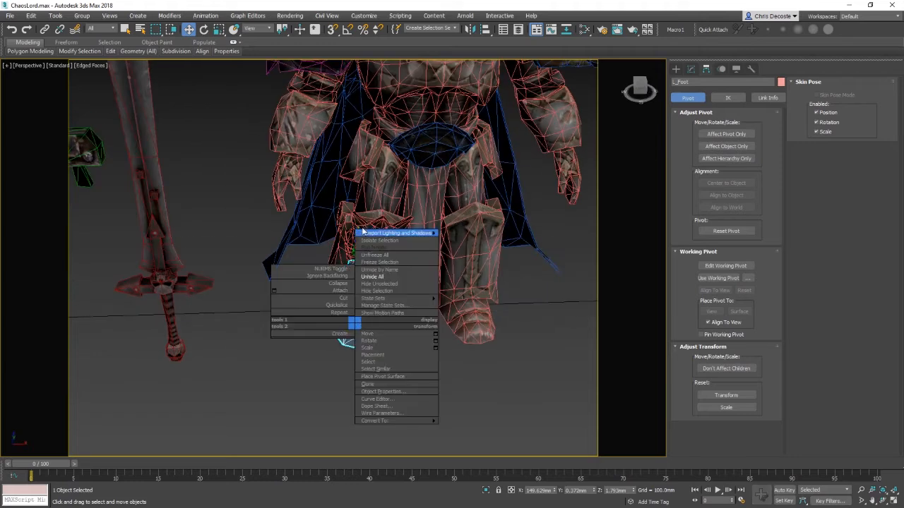
{"action": "left_click", "coordinate": [173, 373]}
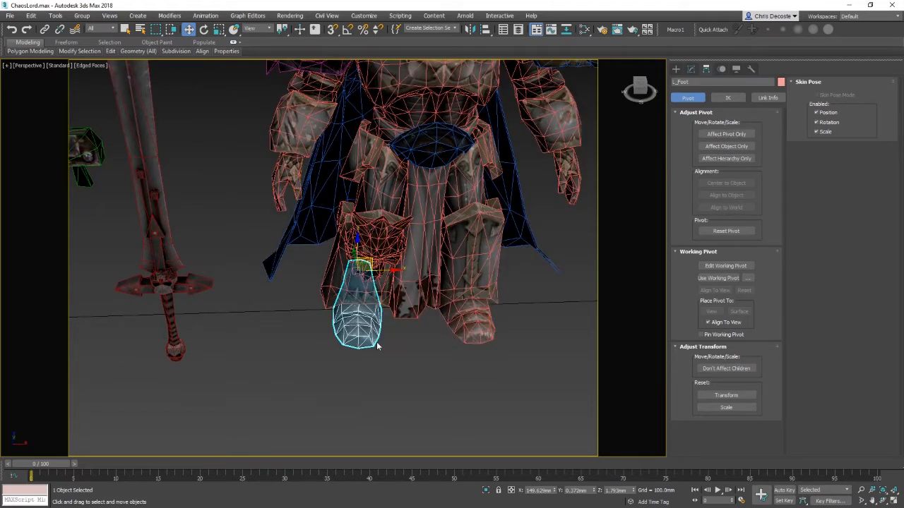
{"action": "right_click", "coordinate": [361, 329]}
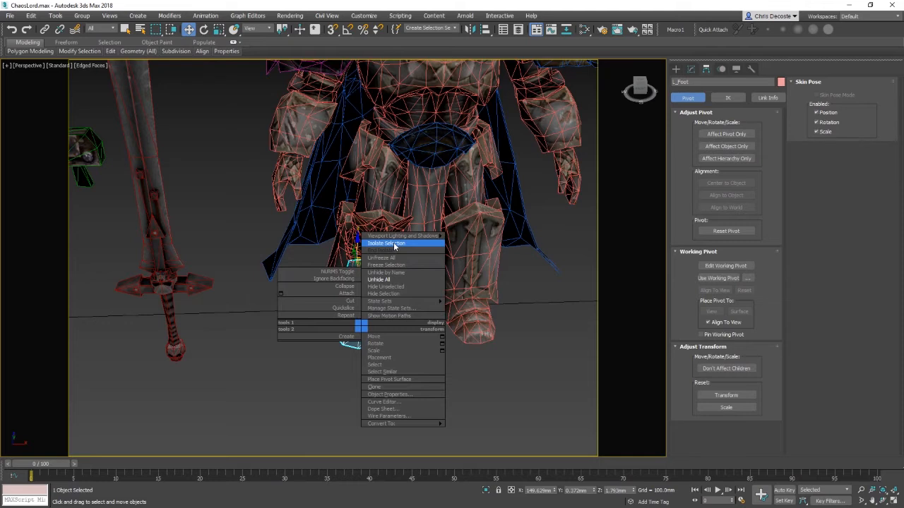
{"action": "left_click", "coordinate": [394, 244]}
Step: With Affect Pivot Only, reposition and reorient the left foot's pivot from the Top view, then turn Affect Pivot Only off
{"action": "middle_click_drag", "start_coordinate": [446, 264], "coordinate": [687, 152], "text": "alt"}
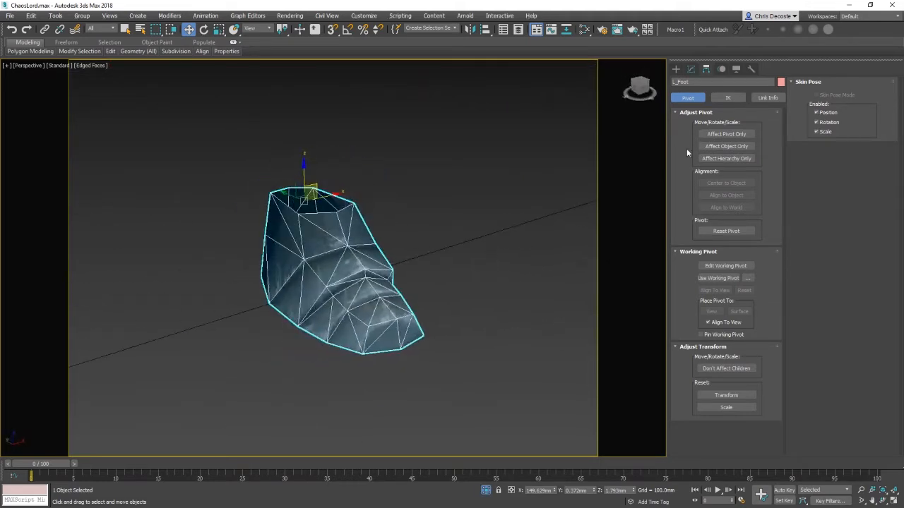
{"action": "left_click", "coordinate": [724, 134]}
{"action": "middle_click_drag", "start_coordinate": [537, 177], "coordinate": [438, 245], "text": "alt"}
{"action": "key", "text": "t"}
{"action": "key", "text": "z"}
{"action": "middle_click_drag", "start_coordinate": [513, 264], "coordinate": [510, 222]}
{"action": "middle_click_drag", "start_coordinate": [445, 238], "coordinate": [450, 222]}
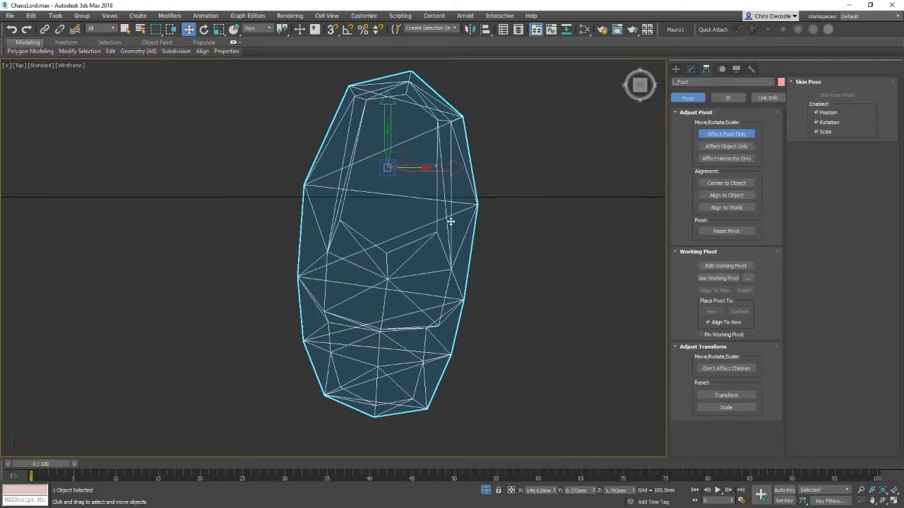
{"action": "left_click_drag", "start_coordinate": [387, 141], "coordinate": [425, 169]}
{"action": "key", "text": "e"}
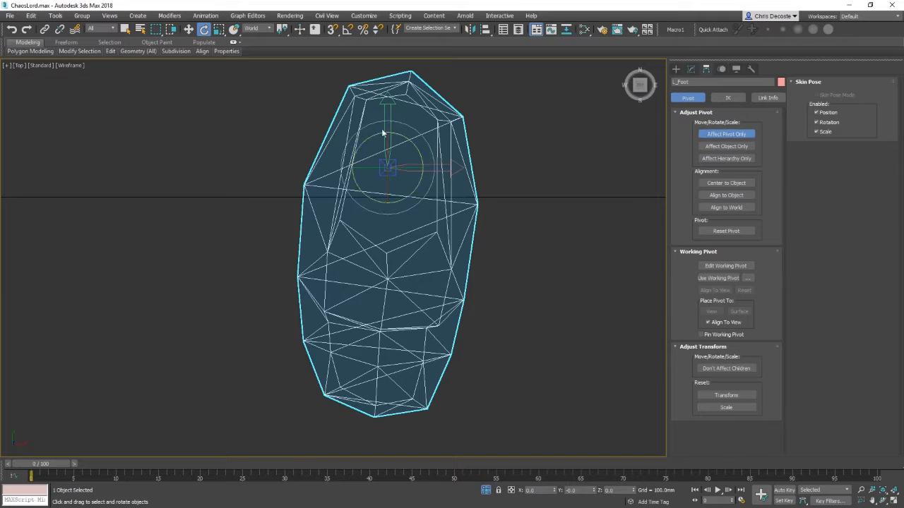
{"action": "left_click_drag", "start_coordinate": [417, 145], "coordinate": [424, 148]}
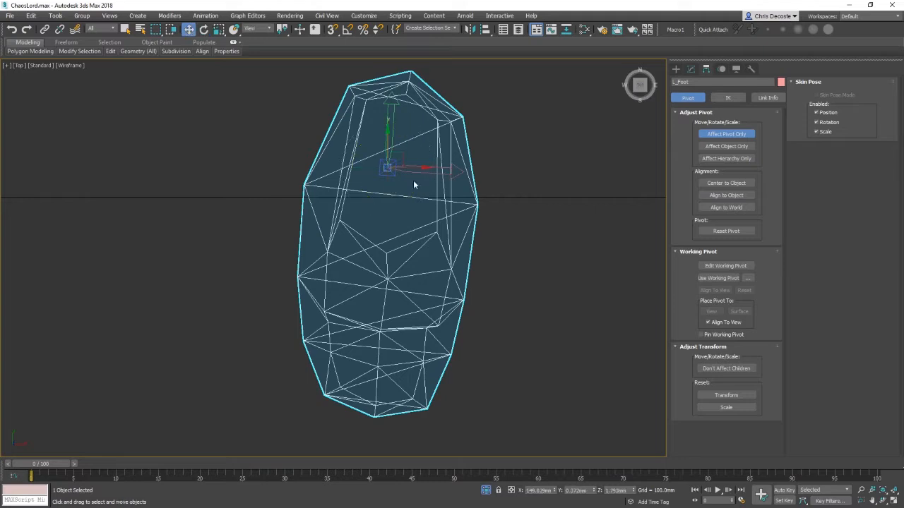
{"action": "left_click", "coordinate": [726, 133]}
Step: Switch the reference coordinate system to Local for the left foot
{"action": "right_click", "coordinate": [497, 146]}
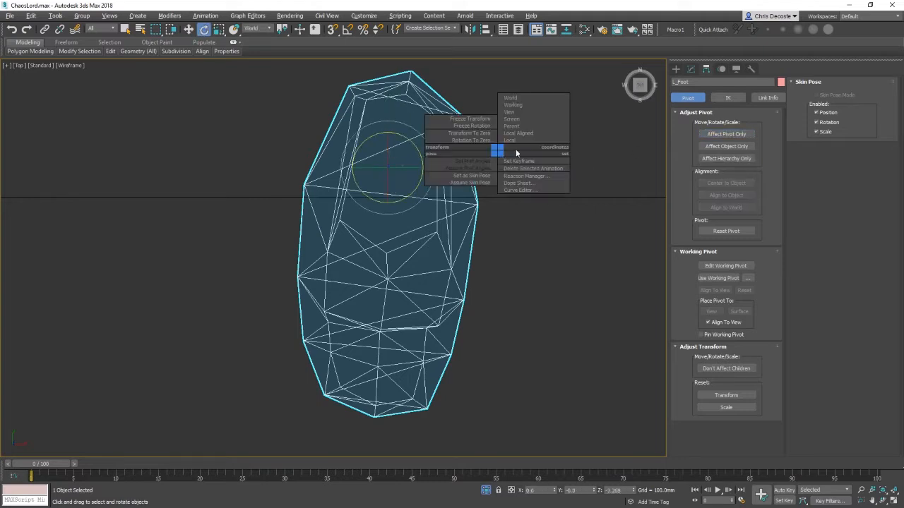
{"action": "left_click", "coordinate": [267, 29]}
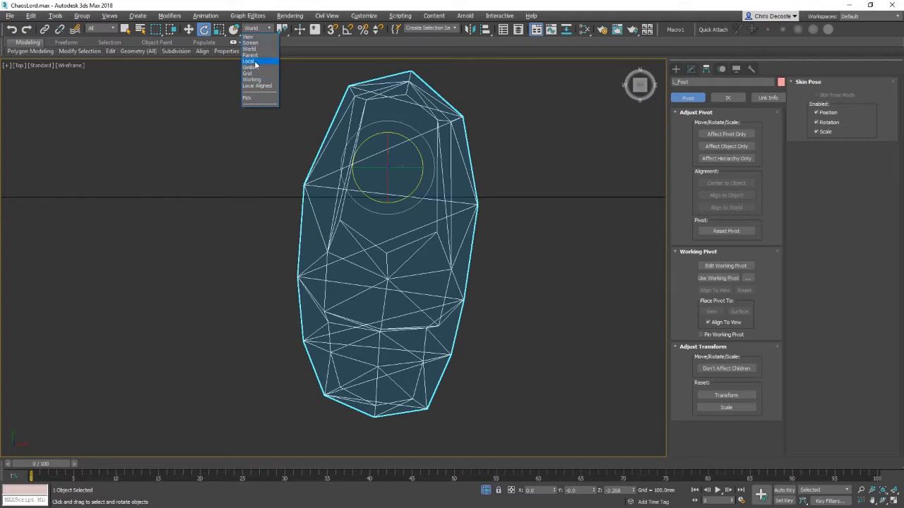
{"action": "left_click", "coordinate": [255, 62]}
{"action": "left_click_drag", "start_coordinate": [389, 155], "coordinate": [486, 207]}
{"action": "key", "text": "w"}
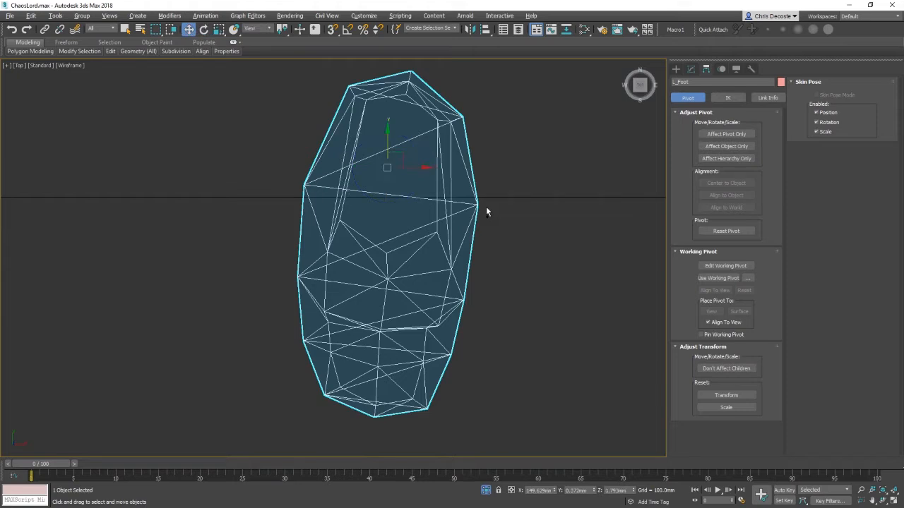
{"action": "right_click", "coordinate": [434, 219]}
{"action": "right_click", "coordinate": [380, 175]}
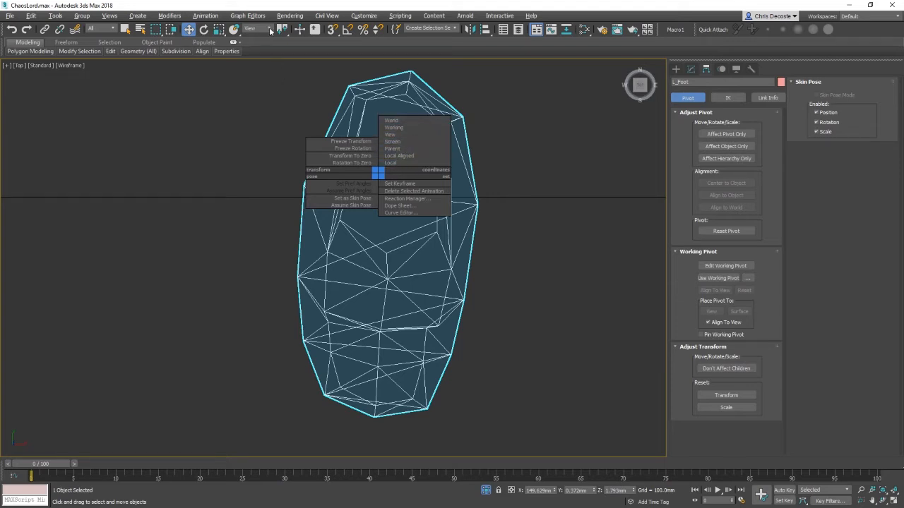
{"action": "left_click", "coordinate": [402, 162]}
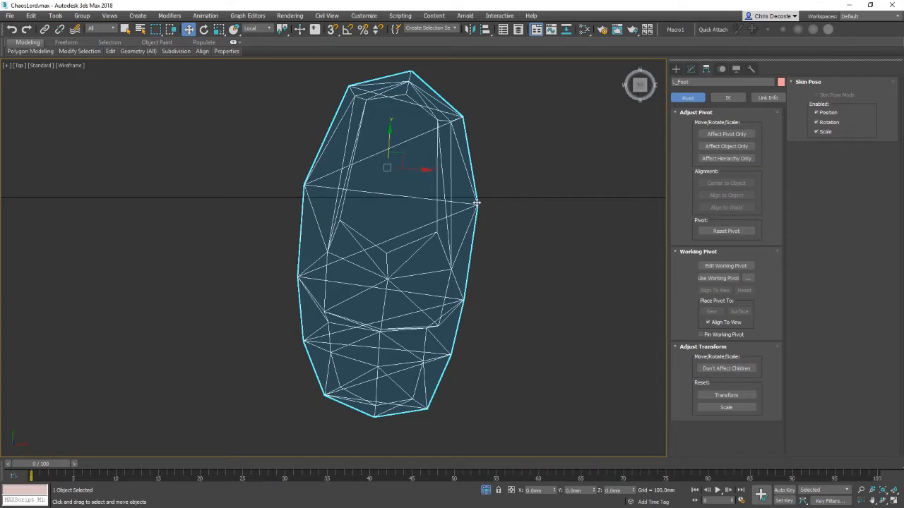
Step: Inspect the left foot and its pivot axes in Perspective and shaded Top views
{"action": "key", "text": "p"}
{"action": "middle_click_drag", "start_coordinate": [482, 207], "coordinate": [386, 219], "text": "alt"}
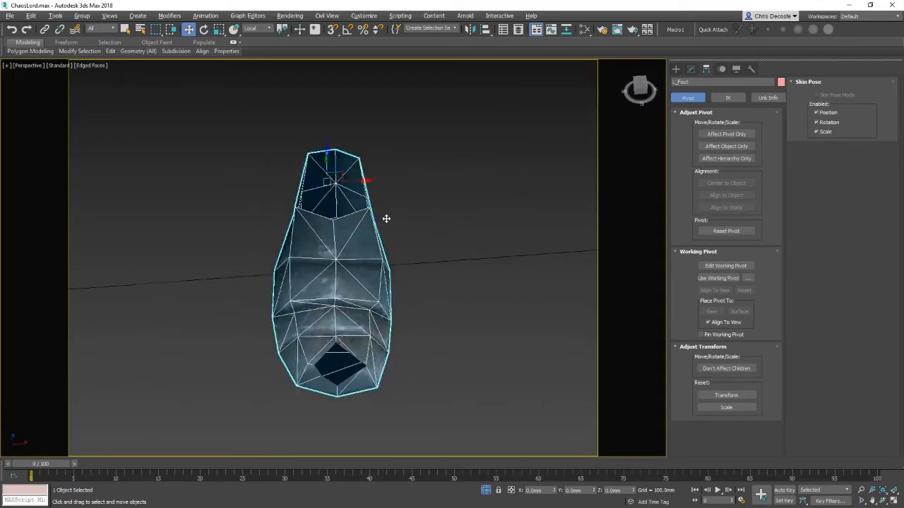
{"action": "key", "text": "t"}
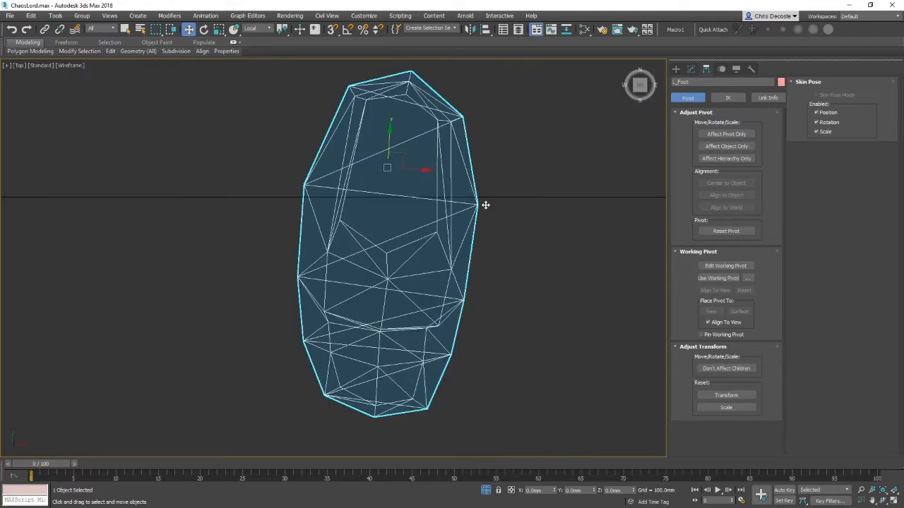
{"action": "key", "text": "F3"}
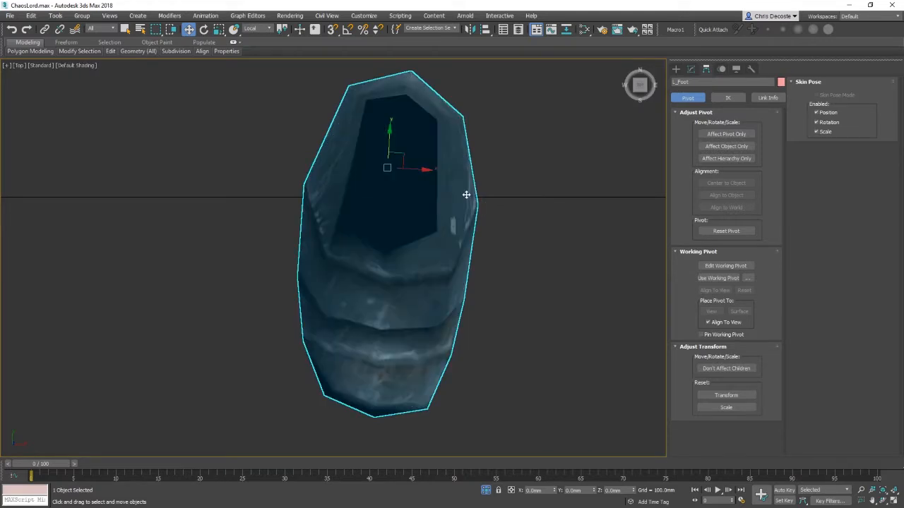
{"action": "scroll", "coordinate": [528, 175], "scroll_direction": "down", "scroll_amount": 1}
{"action": "middle_click_drag", "start_coordinate": [528, 175], "coordinate": [531, 208]}
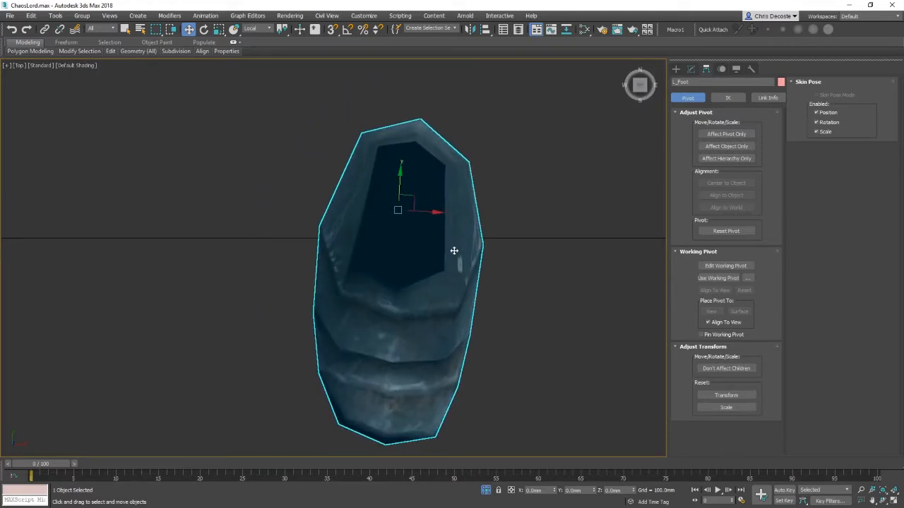
{"action": "scroll", "coordinate": [450, 264], "scroll_direction": "down", "scroll_amount": 15}
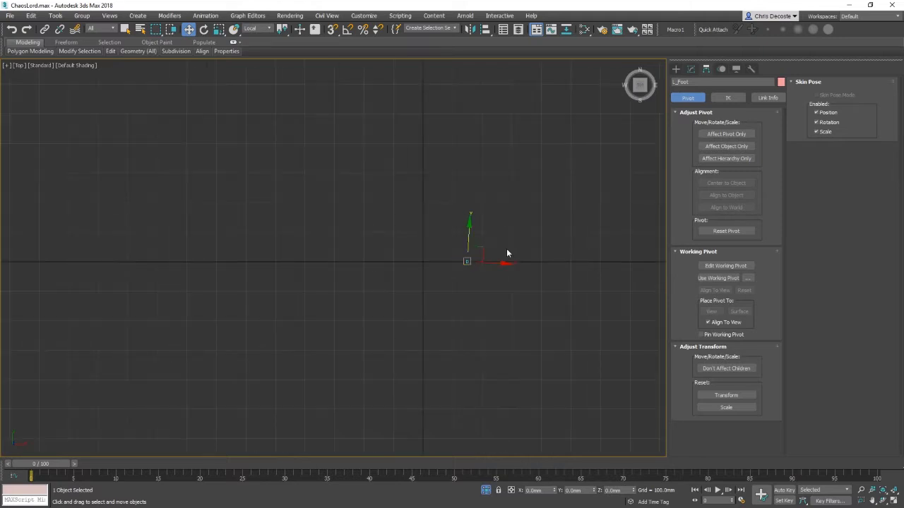
{"action": "middle_click_drag", "start_coordinate": [506, 252], "coordinate": [478, 239]}
{"action": "scroll", "coordinate": [448, 251], "scroll_direction": "up", "scroll_amount": 6}
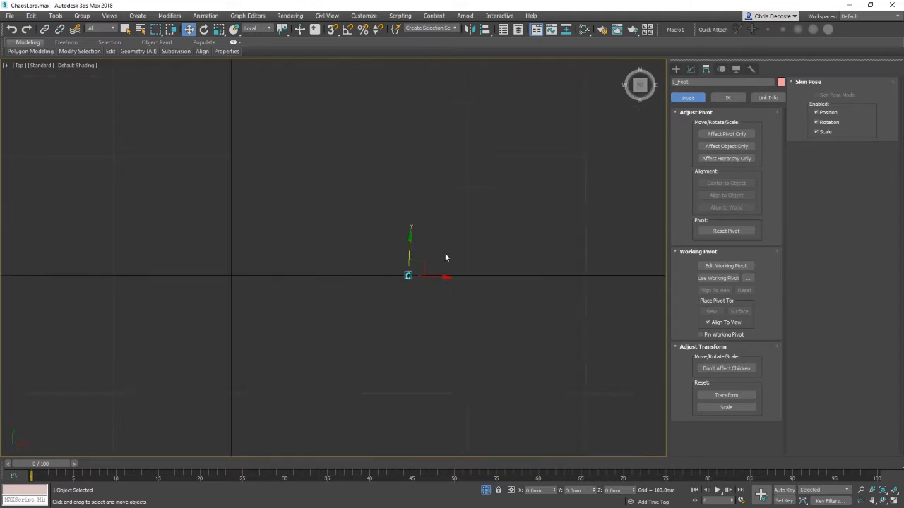
Step: Examine the left foot and its pivot from several angles in the Perspective view
{"action": "middle_click_drag", "start_coordinate": [400, 290], "coordinate": [432, 296]}
{"action": "scroll", "coordinate": [455, 251], "scroll_direction": "up", "scroll_amount": 7}
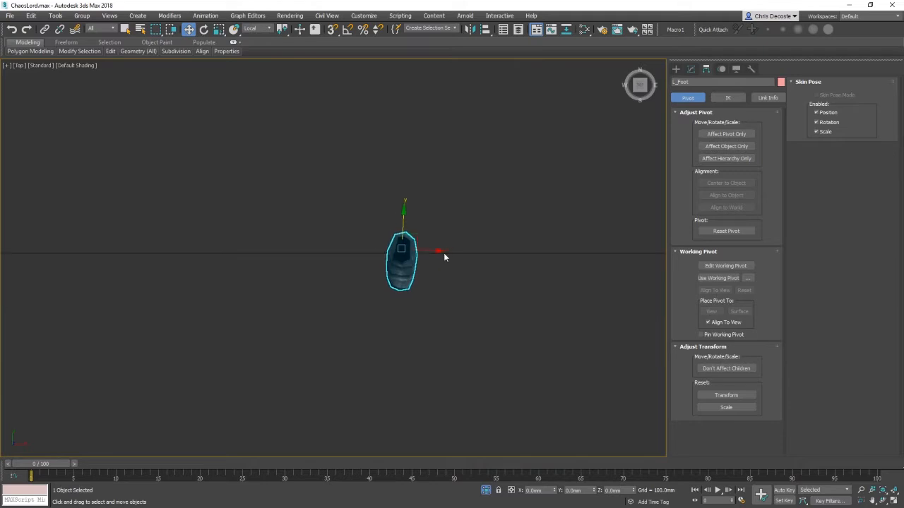
{"action": "key", "text": "p"}
{"action": "middle_click_drag", "start_coordinate": [379, 316], "coordinate": [442, 257], "text": "alt"}
{"action": "scroll", "coordinate": [425, 279], "scroll_direction": "down", "scroll_amount": 5}
{"action": "key", "text": "z"}
{"action": "scroll", "coordinate": [442, 257], "scroll_direction": "down", "scroll_amount": 10}
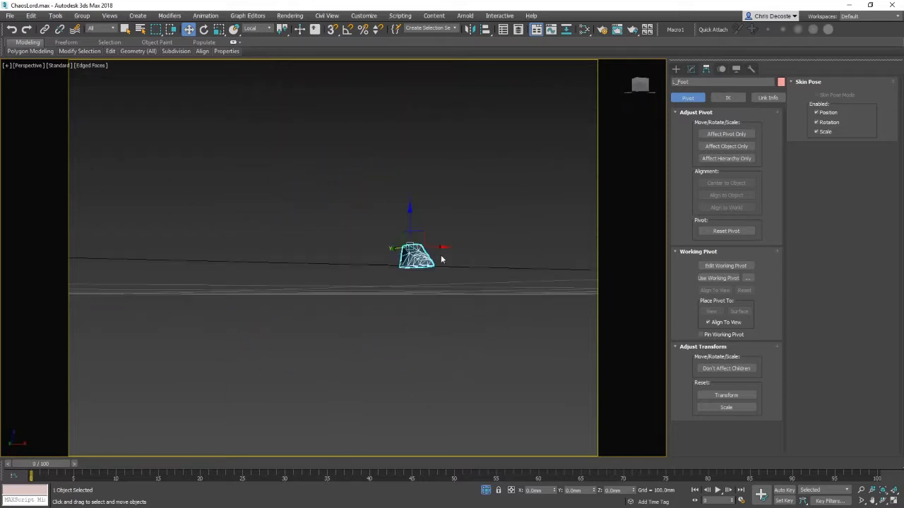
{"action": "left_click", "coordinate": [385, 247]}
{"action": "key", "text": "ctrl+z"}
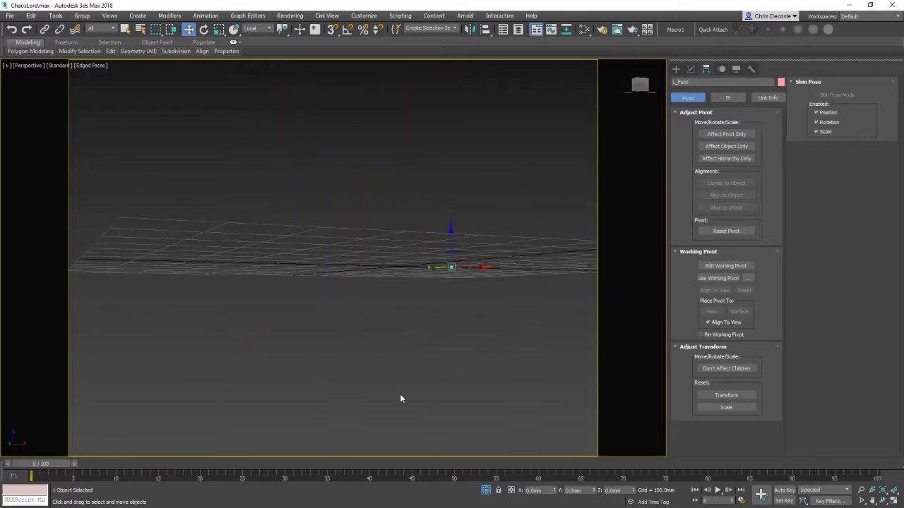
{"action": "key", "text": "z"}
{"action": "mouse_move", "coordinate": [412, 390]}
{"action": "middle_mouse_down", "text": "alt"}
{"action": "mouse_move", "coordinate": [452, 325]}
{"action": "mouse_move", "coordinate": [444, 369]}
{"action": "mouse_move", "coordinate": [520, 353]}
{"action": "mouse_move", "coordinate": [395, 328]}
{"action": "mouse_move", "coordinate": [337, 303]}
{"action": "mouse_move", "coordinate": [353, 260]}
{"action": "mouse_move", "coordinate": [415, 270]}
{"action": "mouse_move", "coordinate": [389, 303]}
{"action": "mouse_move", "coordinate": [353, 286]}
{"action": "mouse_move", "coordinate": [400, 280]}
{"action": "mouse_move", "coordinate": [394, 342]}
{"action": "mouse_move", "coordinate": [417, 304]}
{"action": "middle_mouse_up", "text": "alt"}
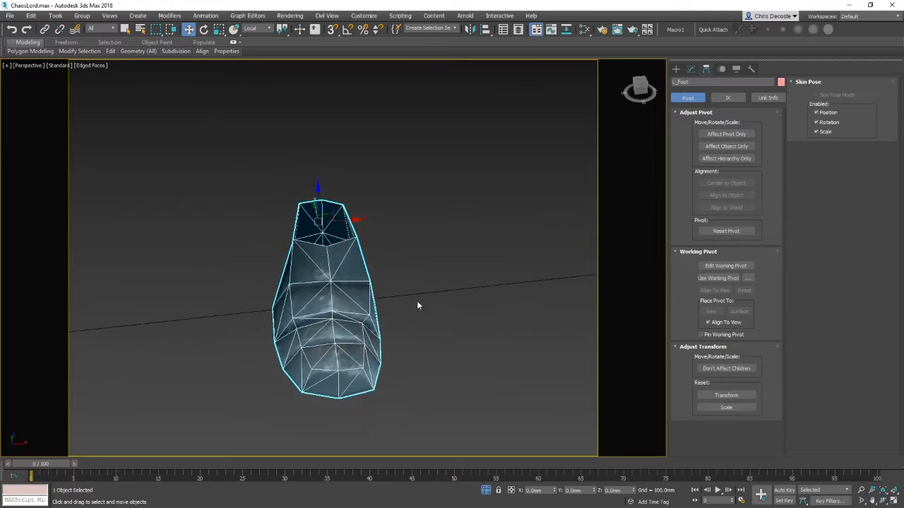
{"action": "scroll", "coordinate": [438, 299], "scroll_direction": "down", "scroll_amount": 3}
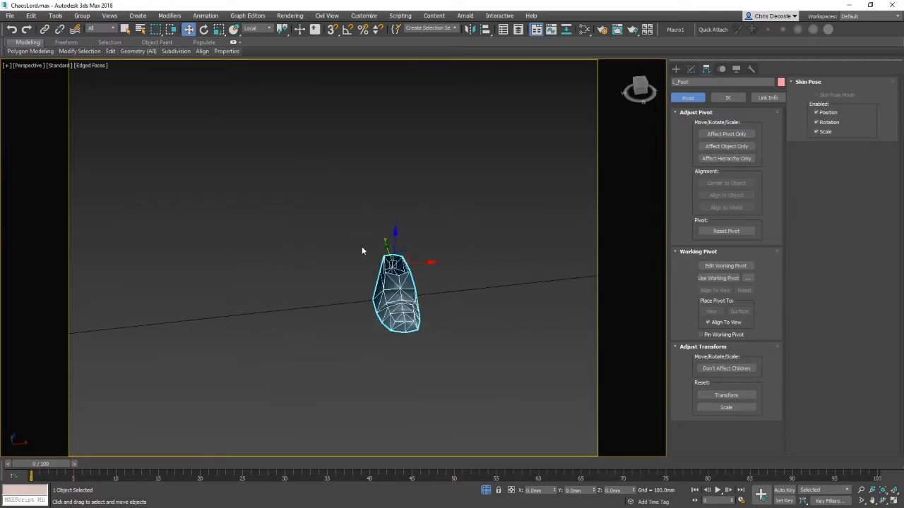
Step: Try a uniform scale on the left foot and undo it
{"action": "key", "text": "e"}
{"action": "key", "text": "r"}
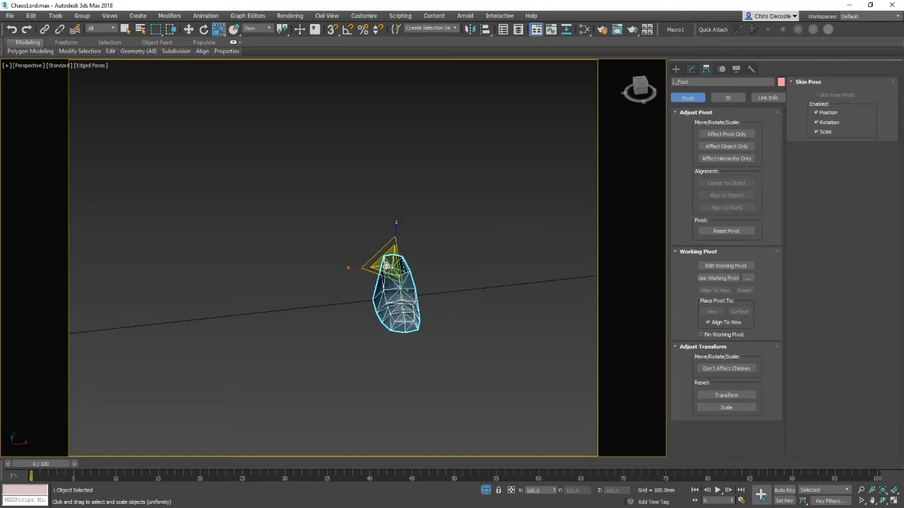
{"action": "left_click_drag", "start_coordinate": [393, 264], "coordinate": [481, 320]}
{"action": "right_click", "coordinate": [412, 211]}
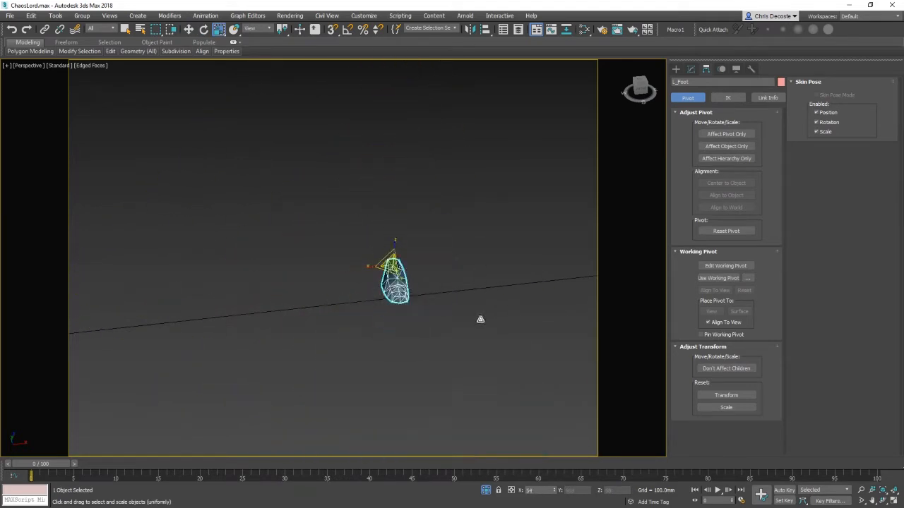
{"action": "key", "text": "ctrl+z"}
{"action": "key", "text": "w"}
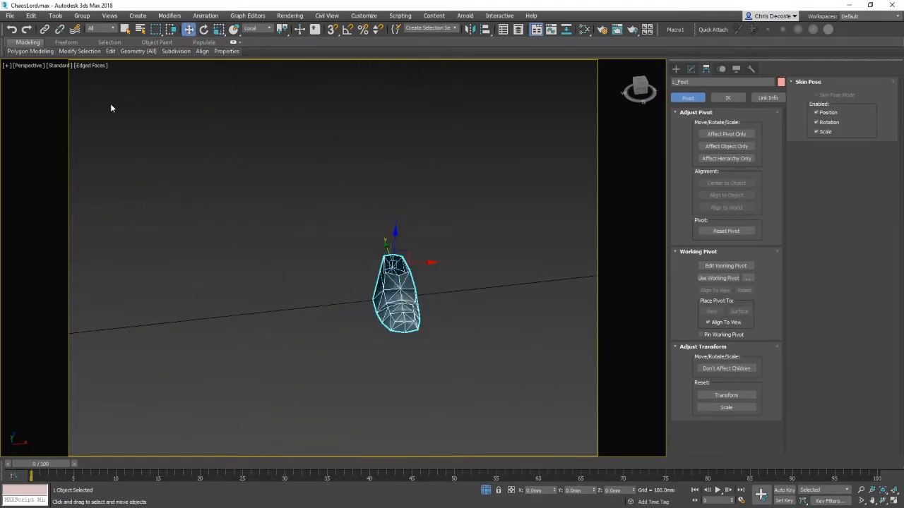
Step: Enable viewport clipping in the Perspective view and inspect the left foot up close
{"action": "left_click", "coordinate": [26, 65]}
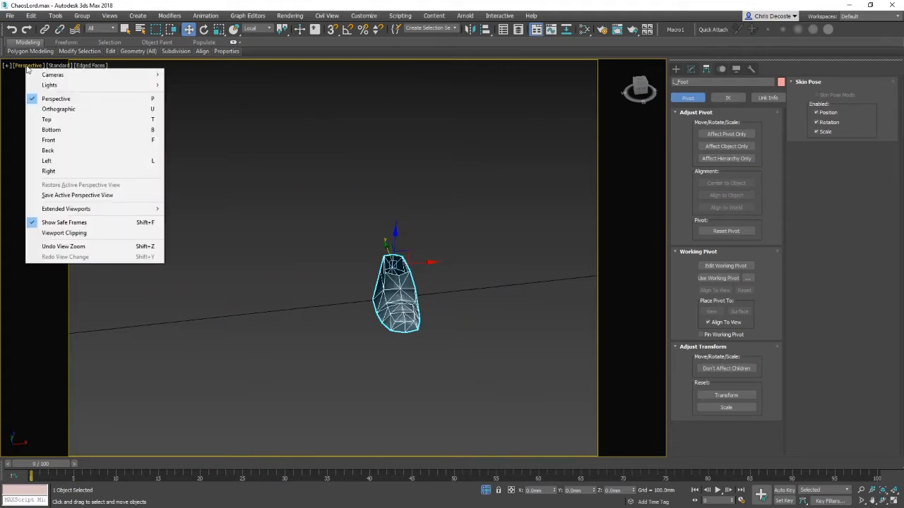
{"action": "left_click", "coordinate": [67, 234]}
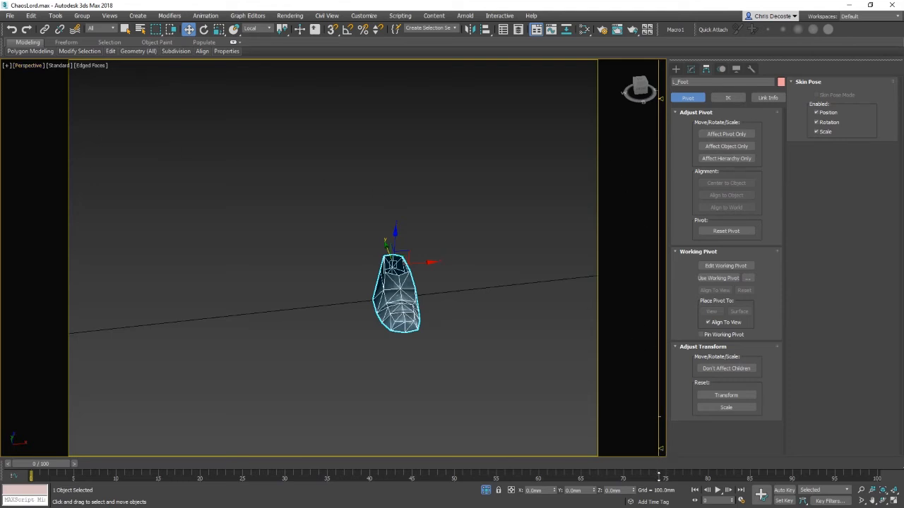
{"action": "scroll", "coordinate": [423, 333], "scroll_direction": "up", "scroll_amount": 10}
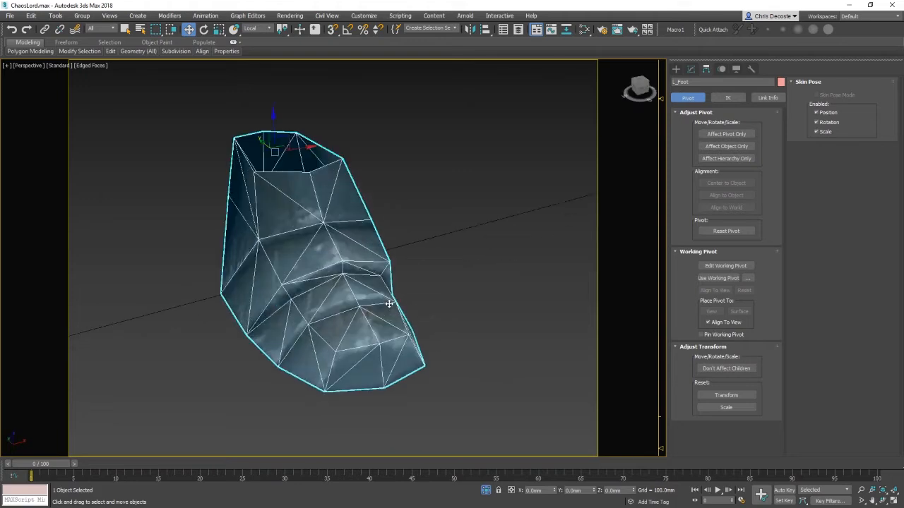
{"action": "middle_click_drag", "start_coordinate": [388, 303], "coordinate": [405, 319]}
{"action": "scroll", "coordinate": [321, 247], "scroll_direction": "up", "scroll_amount": 8}
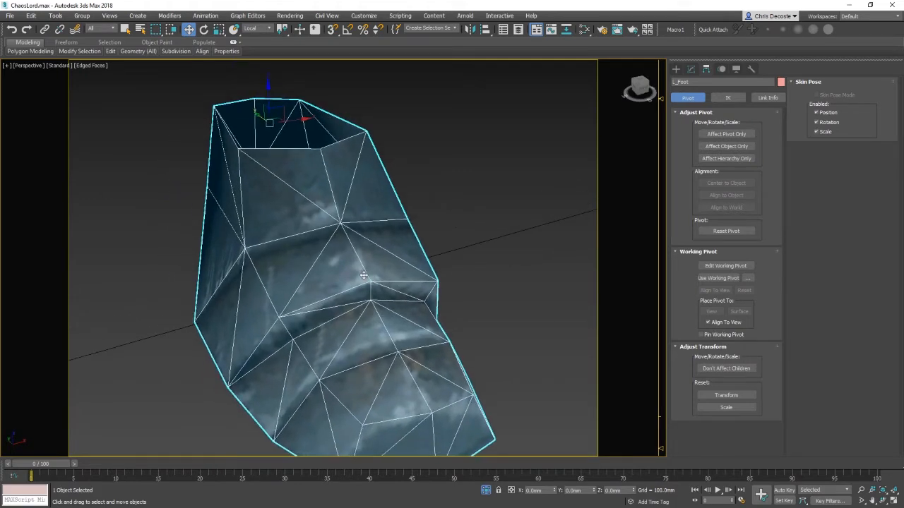
{"action": "middle_click_drag", "start_coordinate": [409, 245], "coordinate": [387, 301], "text": "alt"}
{"action": "scroll", "coordinate": [400, 313], "scroll_direction": "down", "scroll_amount": 5}
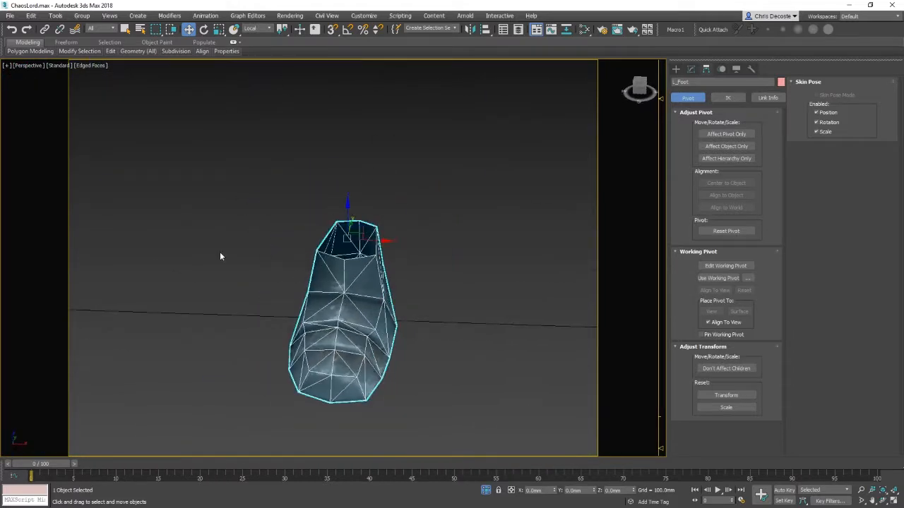
Step: End the left foot's isolation so the whole model is shown again
{"action": "right_click", "coordinate": [422, 161]}
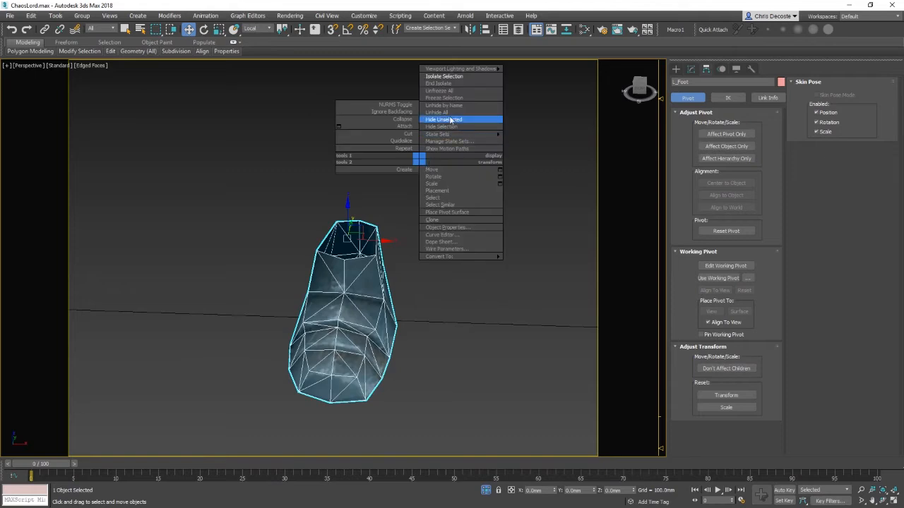
{"action": "left_click", "coordinate": [463, 83]}
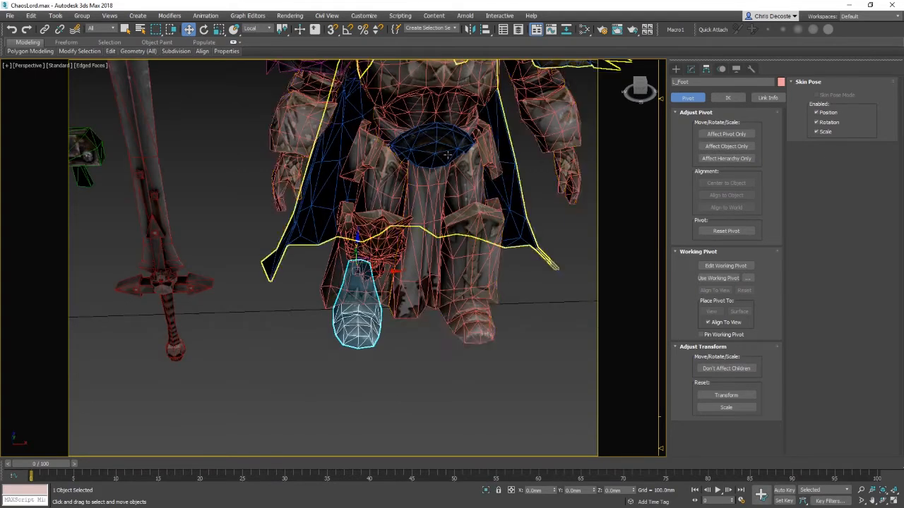
{"action": "right_click", "coordinate": [373, 322]}
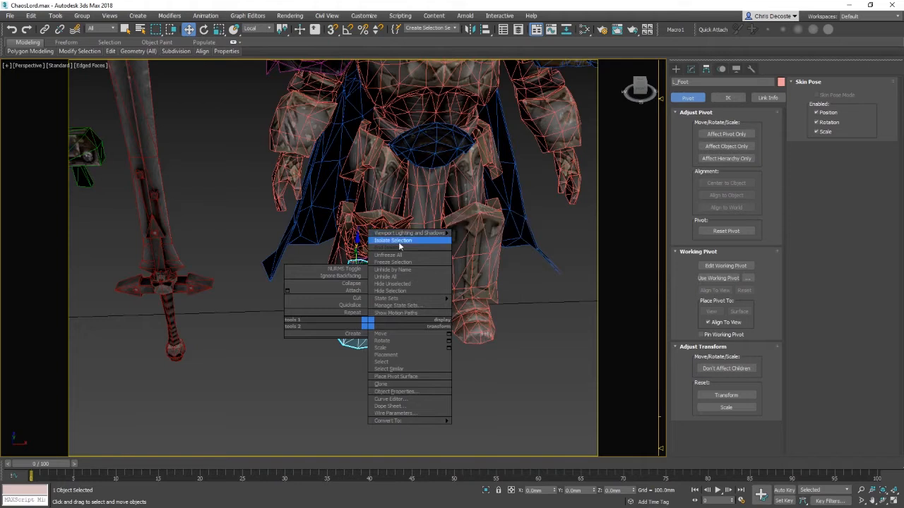
{"action": "left_click", "coordinate": [399, 236]}
{"action": "right_click", "coordinate": [402, 211]}
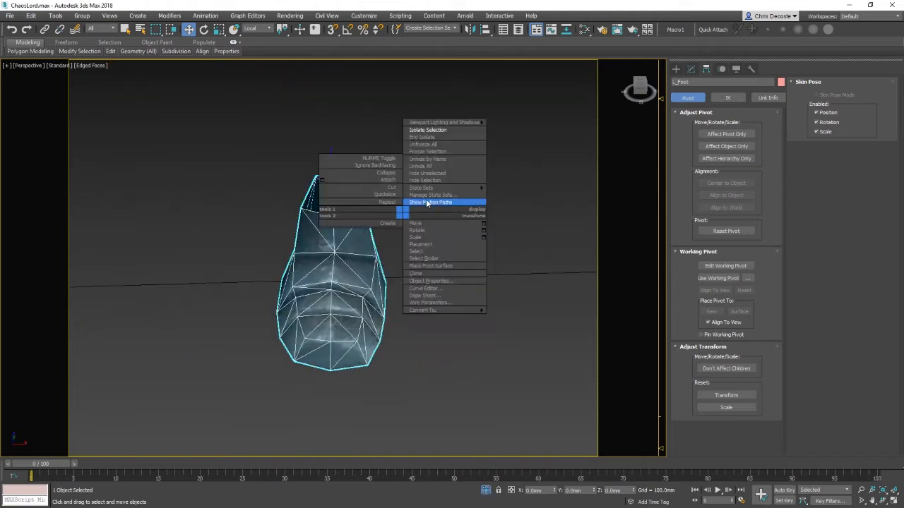
{"action": "left_click", "coordinate": [448, 166]}
Step: Try hiding the left foot and then hiding the unselected objects, undoing each
{"action": "right_click", "coordinate": [399, 249]}
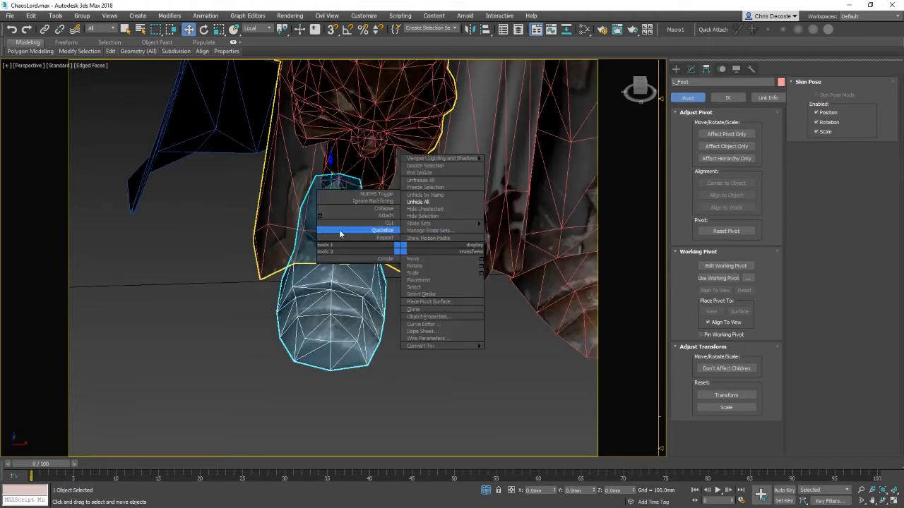
{"action": "left_click", "coordinate": [415, 216]}
{"action": "right_click", "coordinate": [343, 312]}
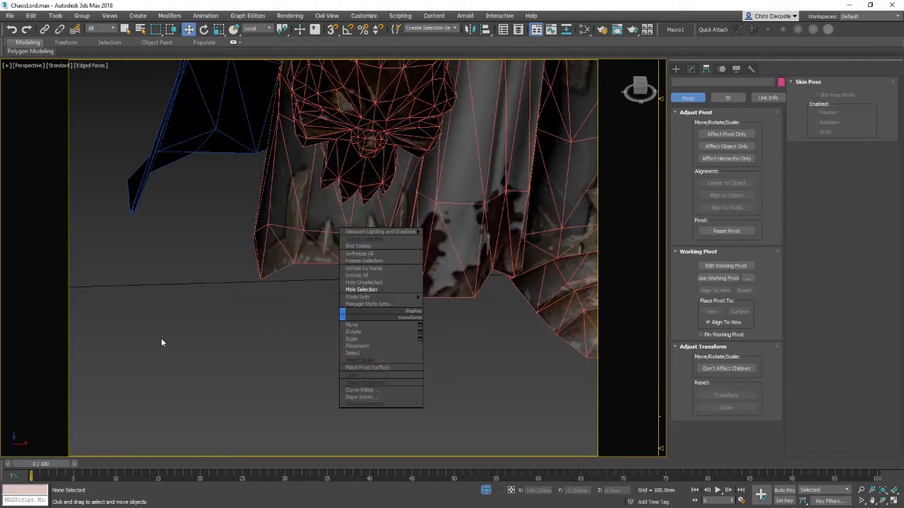
{"action": "left_click", "coordinate": [161, 338]}
{"action": "key", "text": "ctrl+z"}
{"action": "right_click", "coordinate": [356, 309]}
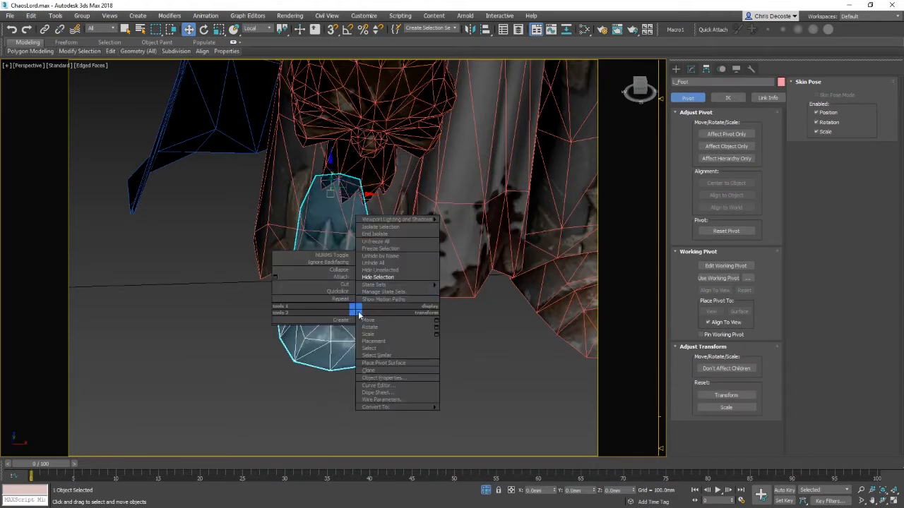
{"action": "left_click", "coordinate": [405, 270]}
{"action": "key", "text": "ctrl+z"}
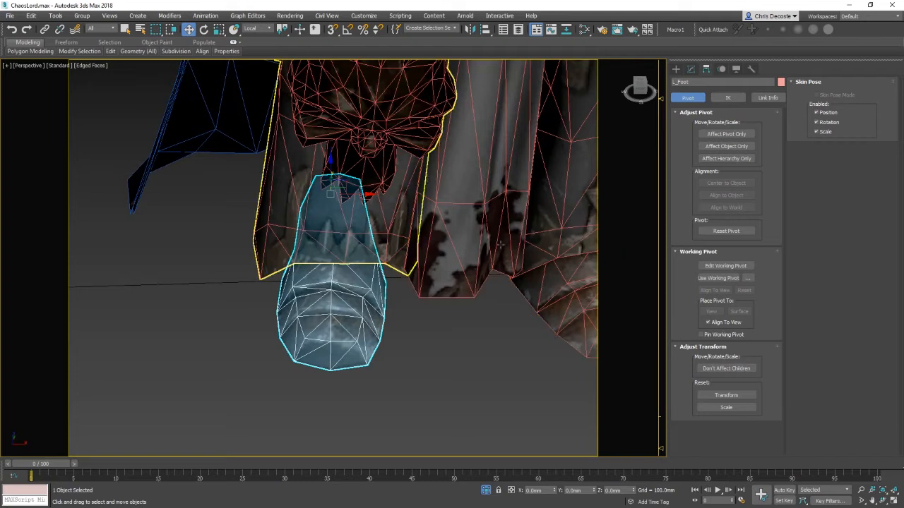
Step: Unhide all hidden objects in the scene and clear the selection
{"action": "scroll", "coordinate": [461, 245], "scroll_direction": "down", "scroll_amount": 5}
{"action": "scroll", "coordinate": [426, 321], "scroll_direction": "down", "scroll_amount": 8}
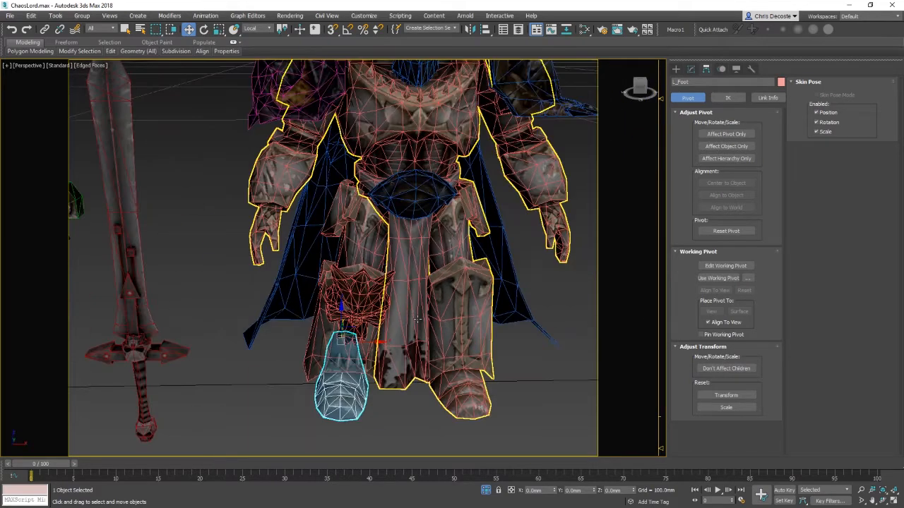
{"action": "middle_click_drag", "start_coordinate": [426, 318], "coordinate": [290, 367]}
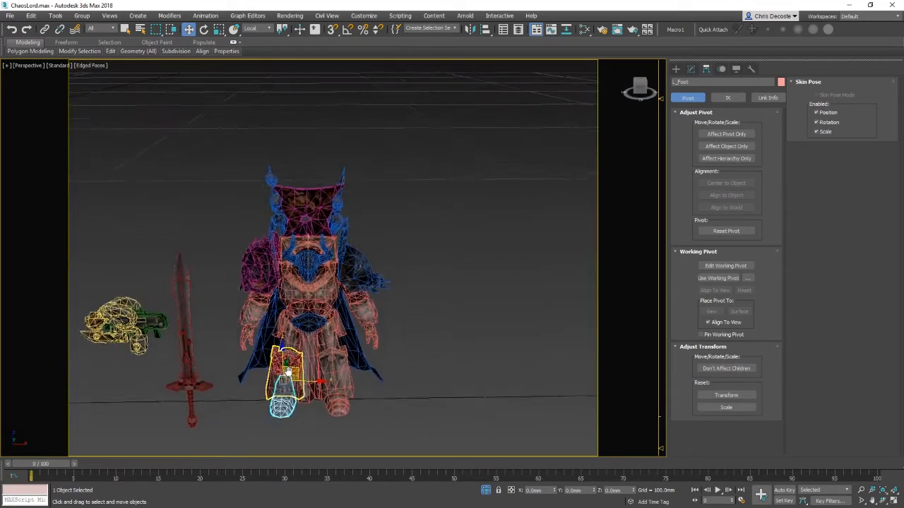
{"action": "scroll", "coordinate": [288, 353], "scroll_direction": "down", "scroll_amount": 7}
{"action": "middle_click_drag", "start_coordinate": [276, 310], "coordinate": [394, 339]}
{"action": "right_click", "coordinate": [442, 264]}
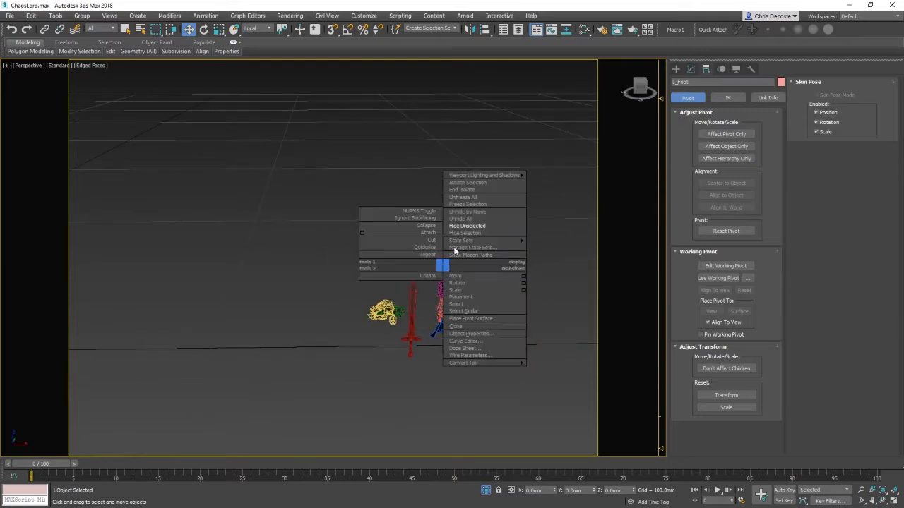
{"action": "left_click", "coordinate": [482, 219]}
{"action": "middle_click_drag", "start_coordinate": [399, 284], "coordinate": [488, 257]}
{"action": "middle_click_drag", "start_coordinate": [339, 274], "coordinate": [561, 278]}
{"action": "mouse_move", "coordinate": [195, 278]}
{"action": "middle_mouse_down"}
{"action": "mouse_move", "coordinate": [542, 263]}
{"action": "mouse_move", "coordinate": [289, 283]}
{"action": "mouse_move", "coordinate": [215, 269]}
{"action": "middle_mouse_up"}
{"action": "left_click", "coordinate": [315, 262]}
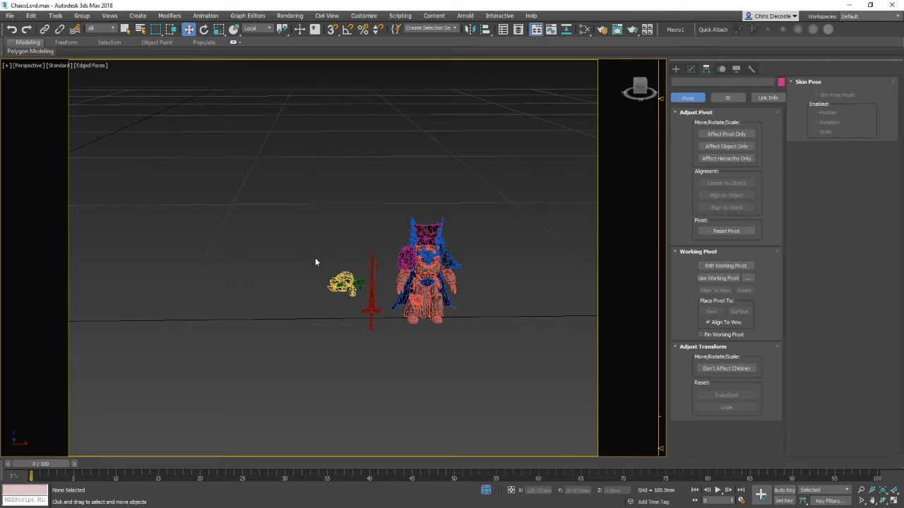
Step: Zoom and orbit around the whole scene to review the model and its parts
{"action": "left_click_drag", "start_coordinate": [585, 368], "coordinate": [586, 369]}
{"action": "key", "text": "z"}
{"action": "middle_click_drag", "start_coordinate": [474, 295], "coordinate": [451, 316], "text": "alt"}
{"action": "scroll", "coordinate": [487, 302], "scroll_direction": "down", "scroll_amount": 10}
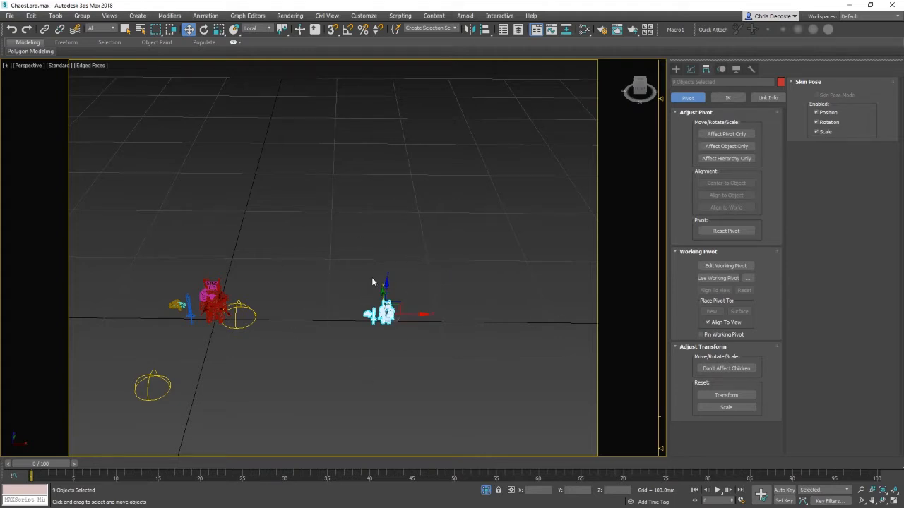
{"action": "key", "text": "z"}
{"action": "middle_click_drag", "start_coordinate": [418, 334], "coordinate": [400, 319], "text": "alt"}
{"action": "scroll", "coordinate": [423, 320], "scroll_direction": "down", "scroll_amount": 5}
{"action": "scroll", "coordinate": [399, 319], "scroll_direction": "down", "scroll_amount": 4}
{"action": "scroll", "coordinate": [316, 244], "scroll_direction": "down", "scroll_amount": 3}
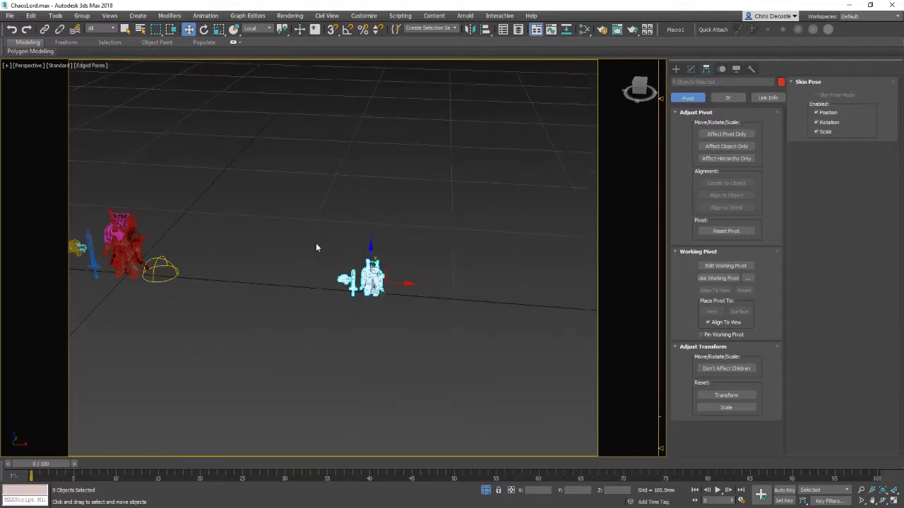
{"action": "scroll", "coordinate": [329, 295], "scroll_direction": "up", "scroll_amount": 2}
{"action": "mouse_move", "coordinate": [404, 304]}
{"action": "middle_mouse_down"}
{"action": "mouse_move", "coordinate": [484, 296]}
{"action": "mouse_move", "coordinate": [404, 308]}
{"action": "middle_mouse_up"}
{"action": "left_click", "coordinate": [288, 300]}
{"action": "scroll", "coordinate": [190, 288], "scroll_direction": "up", "scroll_amount": 4}
{"action": "middle_click_drag", "start_coordinate": [184, 286], "coordinate": [325, 276]}
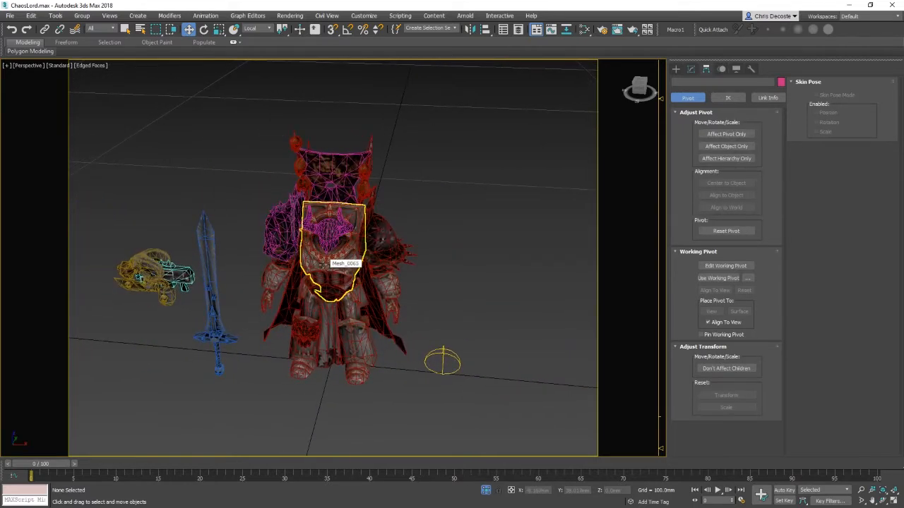
{"action": "scroll", "coordinate": [324, 264], "scroll_direction": "down", "scroll_amount": 5}
Step: Select the chest plate and inspect it in shaded and wireframe display modes
{"action": "left_click", "coordinate": [275, 231]}
{"action": "key", "text": "z"}
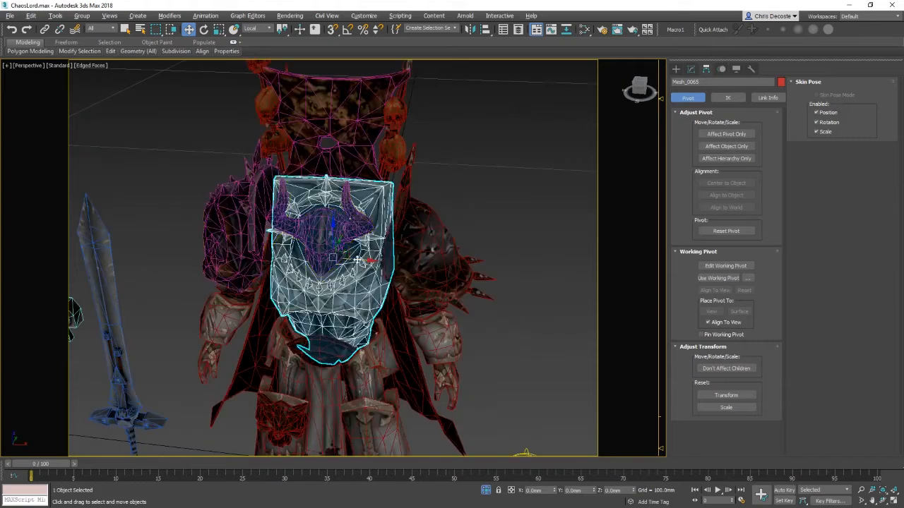
{"action": "mouse_move", "coordinate": [366, 260]}
{"action": "middle_mouse_down", "text": "alt"}
{"action": "mouse_move", "coordinate": [424, 259]}
{"action": "mouse_move", "coordinate": [359, 263]}
{"action": "middle_mouse_up", "text": "alt"}
{"action": "key", "text": "F3"}
{"action": "key", "text": "F3"}
{"action": "key", "text": "F4"}
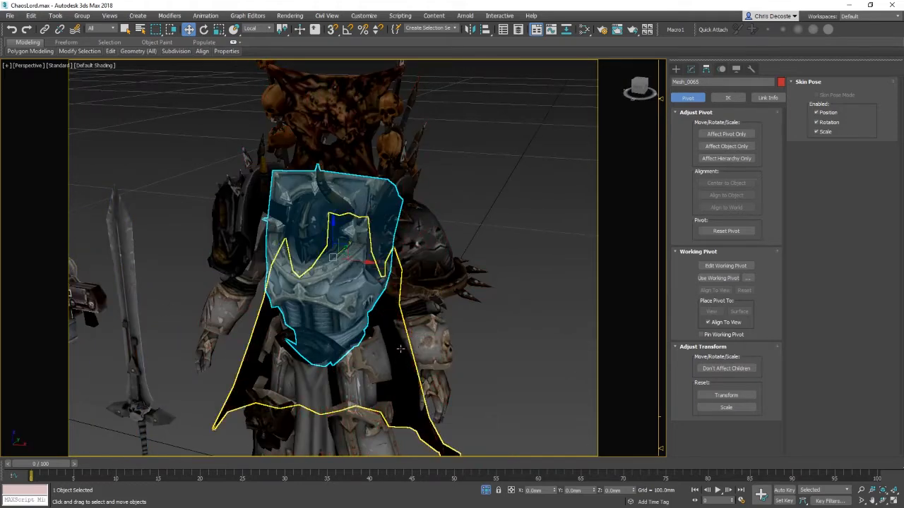
{"action": "mouse_move", "coordinate": [399, 350]}
{"action": "middle_mouse_down", "text": "alt"}
{"action": "mouse_move", "coordinate": [426, 352]}
{"action": "mouse_move", "coordinate": [448, 301]}
{"action": "mouse_move", "coordinate": [438, 263]}
{"action": "middle_mouse_up", "text": "alt"}
{"action": "key", "text": "F4"}
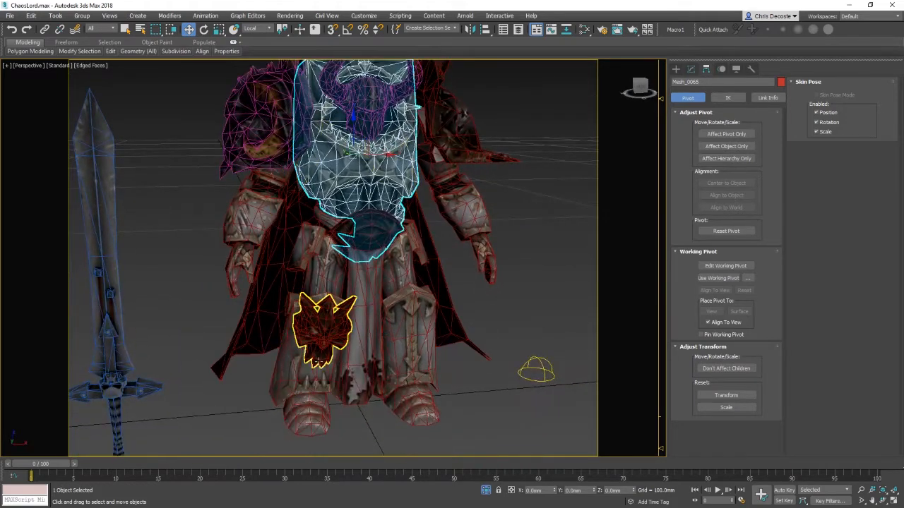
Step: Try rotating the loin ornament and the leg armour pieces, cancelling and undoing each rotation
{"action": "left_click", "coordinate": [324, 353]}
{"action": "key", "text": "e"}
{"action": "mouse_move", "coordinate": [316, 337]}
{"action": "left_mouse_down"}
{"action": "mouse_move", "coordinate": [317, 365]}
{"action": "mouse_move", "coordinate": [322, 331]}
{"action": "left_mouse_up"}
{"action": "right_click", "coordinate": [322, 331]}
{"action": "left_click", "coordinate": [401, 337]}
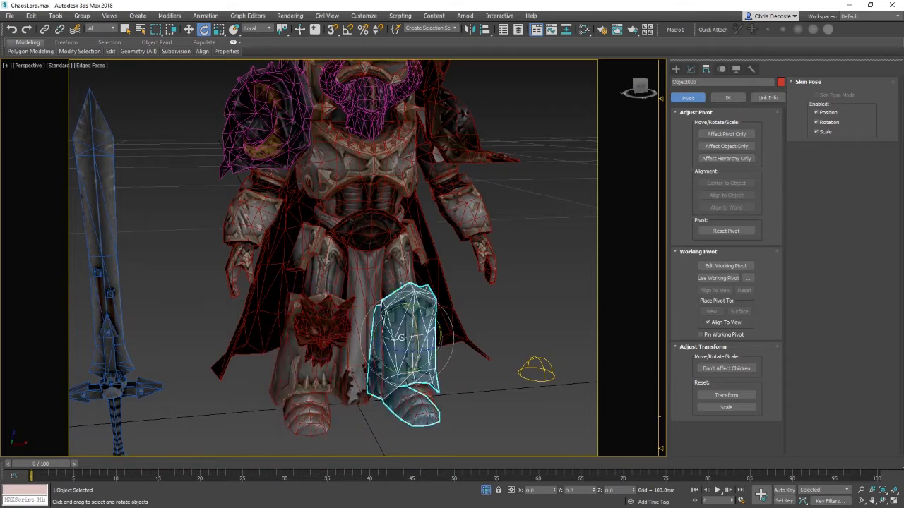
{"action": "left_click_drag", "start_coordinate": [414, 325], "coordinate": [428, 311]}
{"action": "right_click", "coordinate": [428, 311]}
{"action": "middle_click_drag", "start_coordinate": [463, 379], "coordinate": [478, 305], "text": "alt"}
{"action": "left_click", "coordinate": [305, 305]}
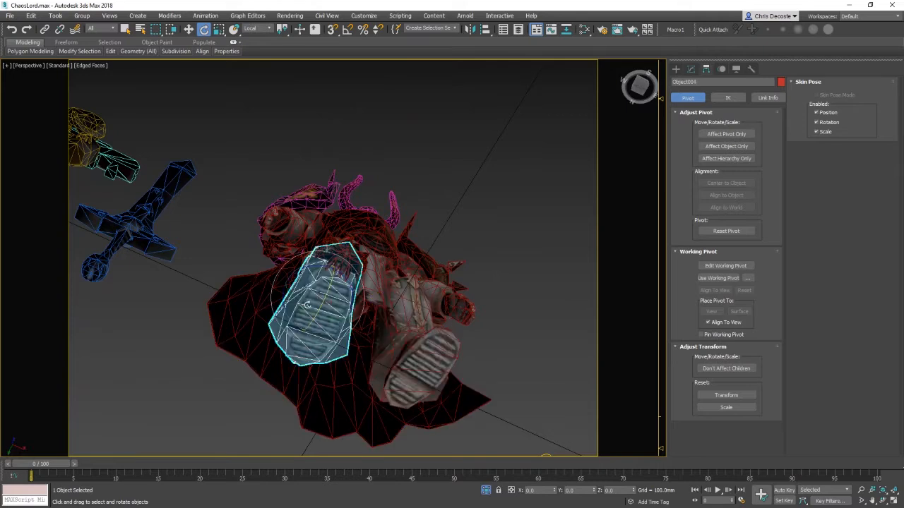
{"action": "middle_click_drag", "start_coordinate": [308, 283], "coordinate": [348, 319], "text": "alt"}
{"action": "left_click_drag", "start_coordinate": [340, 293], "coordinate": [338, 336]}
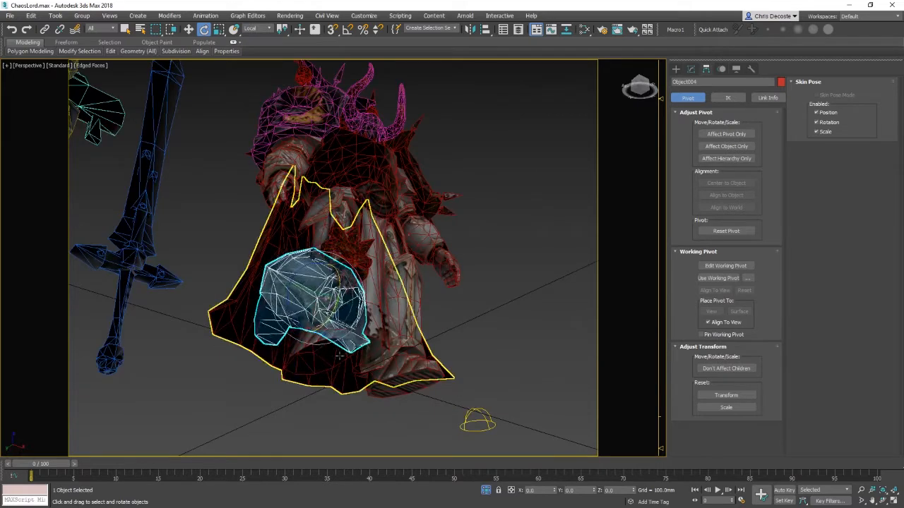
{"action": "key", "text": "ctrl+z"}
Step: Reopen the ChaosLord.max scene file from the ChaosLord folder on the desktop
{"action": "middle_click_drag", "start_coordinate": [462, 191], "coordinate": [422, 235], "text": "alt"}
{"action": "left_click", "coordinate": [9, 16]}
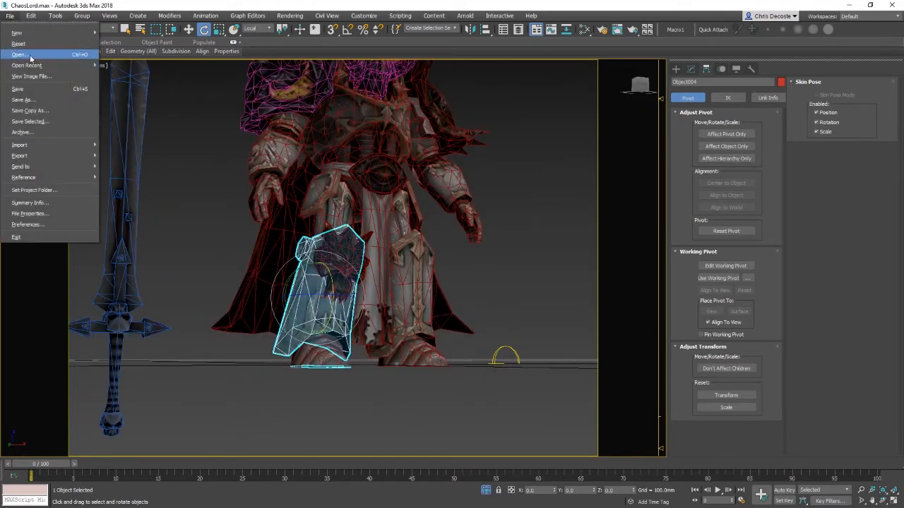
{"action": "left_click", "coordinate": [30, 55]}
{"action": "left_click", "coordinate": [452, 274]}
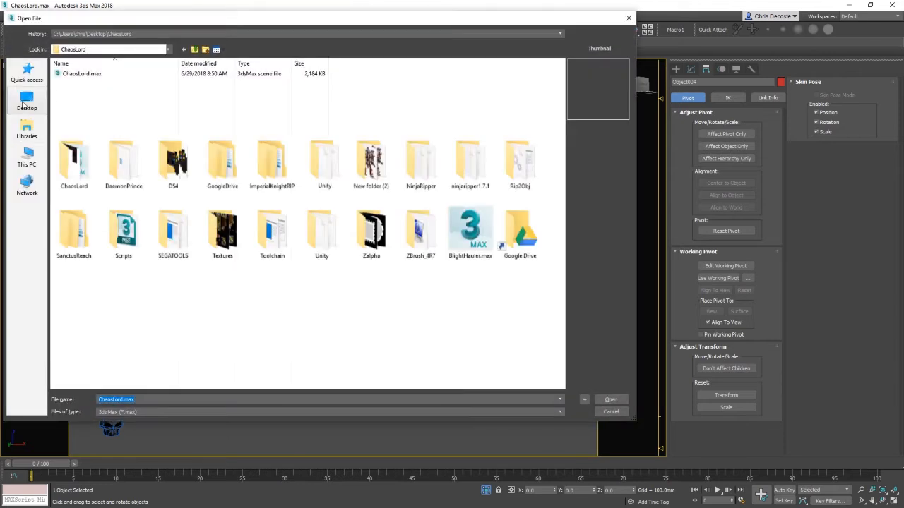
{"action": "left_click", "coordinate": [25, 103]}
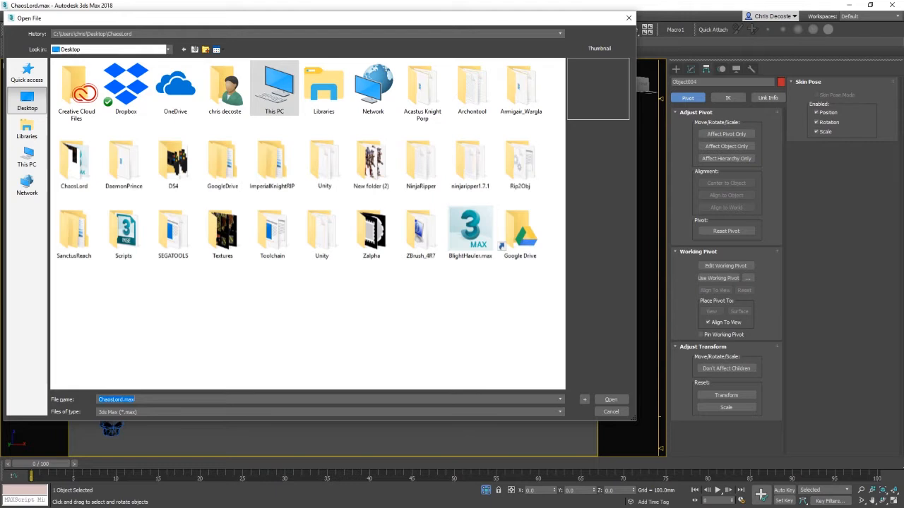
{"action": "left_click", "coordinate": [605, 415]}
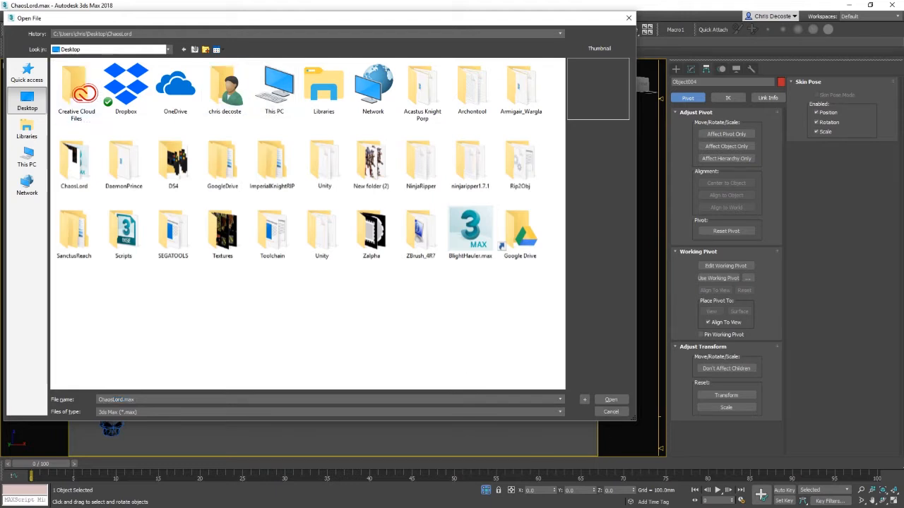
{"action": "double_click", "coordinate": [75, 162]}
{"action": "double_click", "coordinate": [85, 96]}
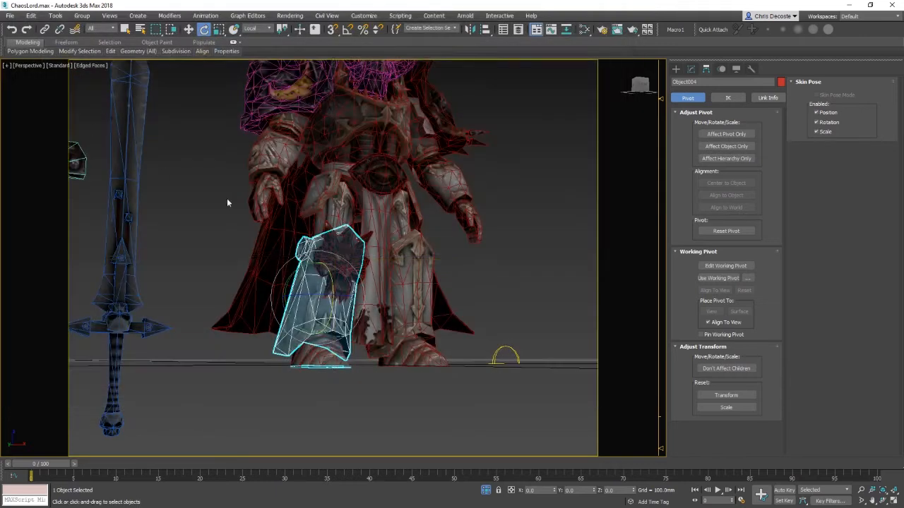
{"action": "left_click", "coordinate": [564, 344]}
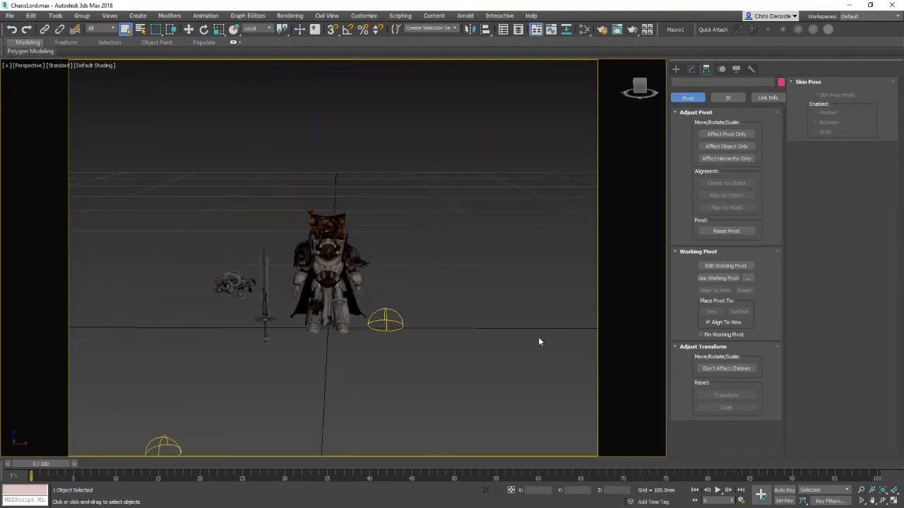
Step: Try rotating the leg armour piece, cancelling the rotation
{"action": "middle_click_drag", "start_coordinate": [366, 308], "coordinate": [206, 299]}
{"action": "middle_click_drag", "start_coordinate": [206, 336], "coordinate": [646, 386]}
{"action": "middle_click_drag", "start_coordinate": [34, 336], "coordinate": [125, 334]}
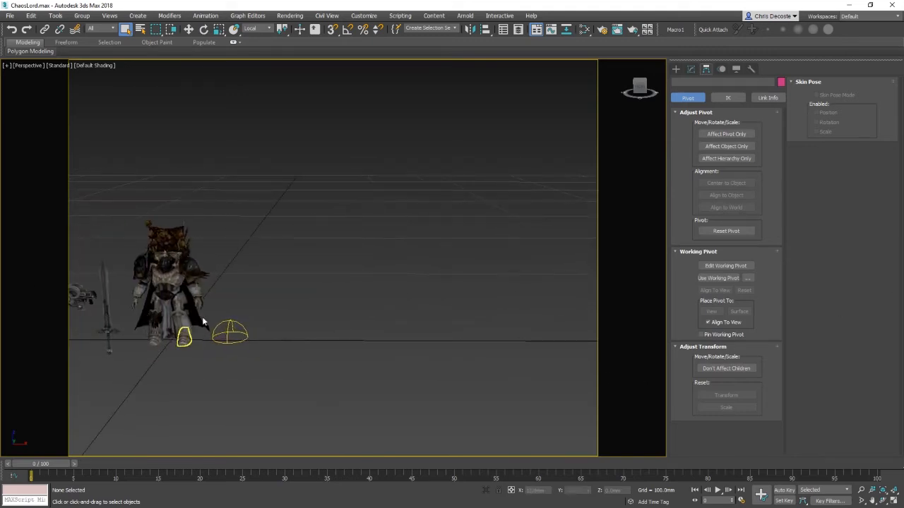
{"action": "left_click", "coordinate": [186, 328]}
{"action": "key", "text": "z"}
{"action": "middle_click_drag", "start_coordinate": [223, 318], "coordinate": [374, 295], "text": "alt"}
{"action": "scroll", "coordinate": [279, 324], "scroll_direction": "down", "scroll_amount": 3}
{"action": "left_click", "coordinate": [345, 269]}
{"action": "left_click", "coordinate": [325, 273]}
{"action": "key", "text": "e"}
{"action": "left_click_drag", "start_coordinate": [330, 270], "coordinate": [371, 206]}
{"action": "right_click", "coordinate": [372, 205]}
{"action": "middle_click_drag", "start_coordinate": [430, 235], "coordinate": [383, 300]}
{"action": "scroll", "coordinate": [383, 301], "scroll_direction": "down", "scroll_amount": 3}
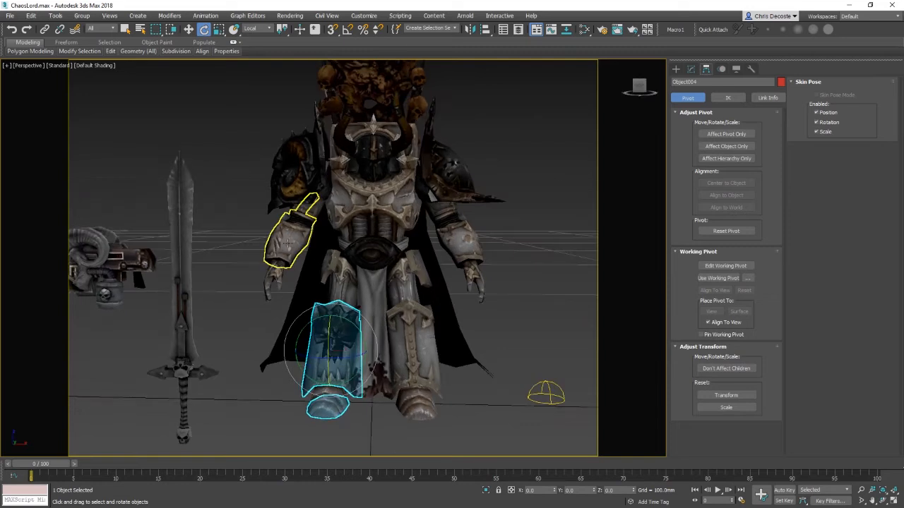
Step: Select the shoulder pad and surrounding chest pieces in wireframe to see which mesh holds each armour part
{"action": "left_click", "coordinate": [292, 236]}
{"action": "middle_click_drag", "start_coordinate": [293, 236], "coordinate": [285, 220], "text": "alt"}
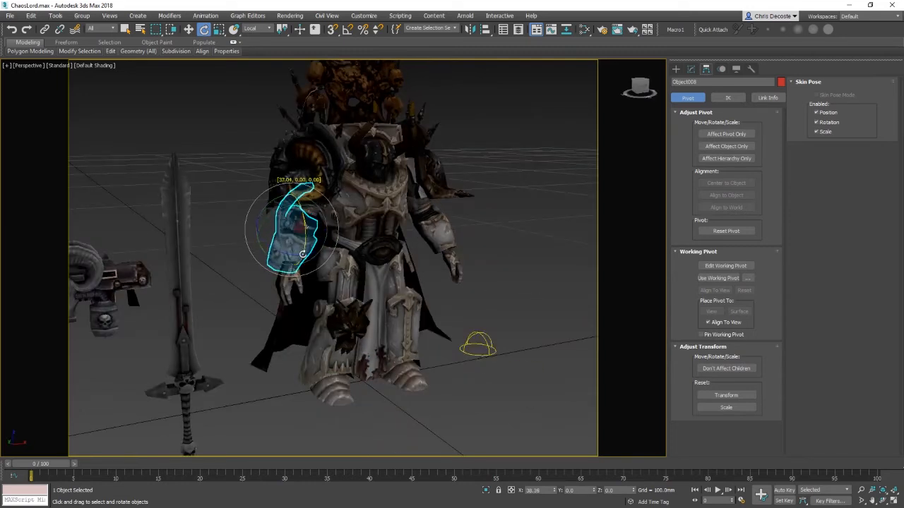
{"action": "key", "text": "F3"}
{"action": "left_click", "coordinate": [367, 212]}
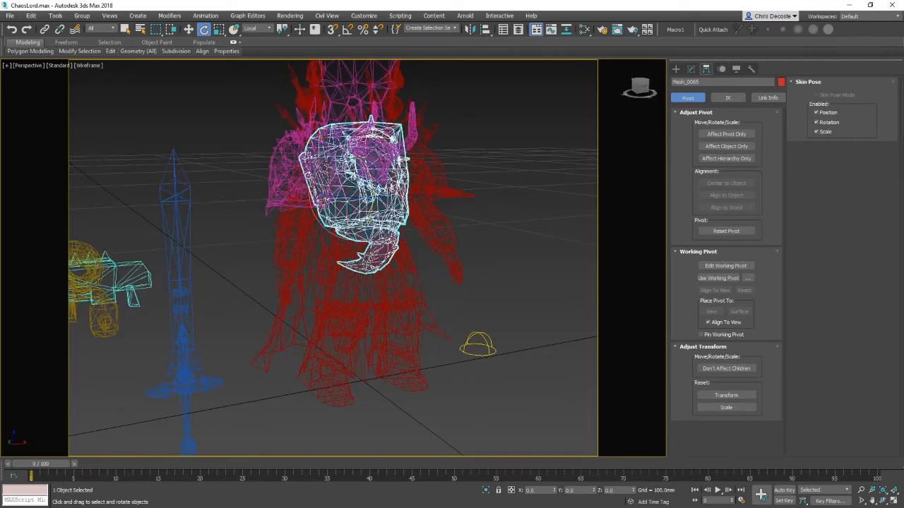
{"action": "left_click", "coordinate": [330, 188]}
{"action": "left_click", "coordinate": [339, 279]}
{"action": "left_click", "coordinate": [265, 260]}
{"action": "left_click", "coordinate": [278, 245]}
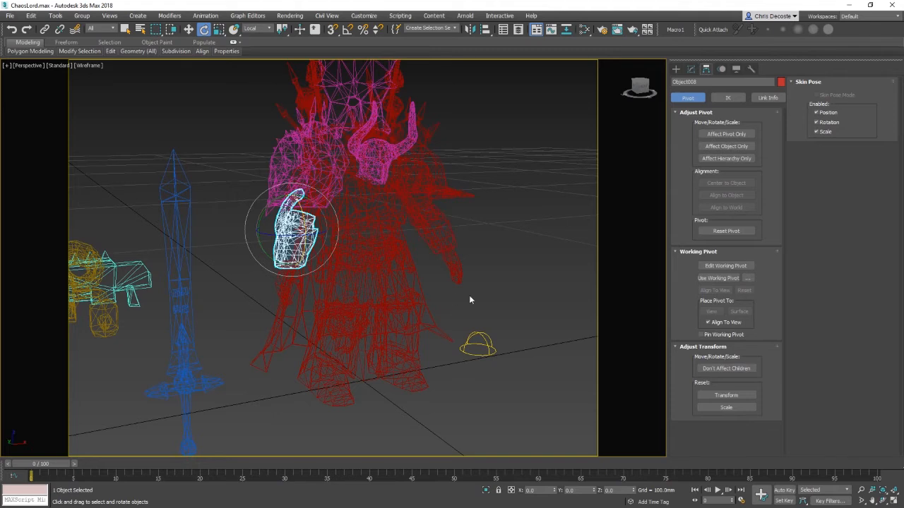
{"action": "middle_click_drag", "start_coordinate": [469, 295], "coordinate": [445, 288], "text": "alt"}
{"action": "middle_click_drag", "start_coordinate": [445, 288], "coordinate": [460, 420]}
{"action": "left_click", "coordinate": [367, 250]}
{"action": "key", "text": "F3"}
{"action": "key", "text": "F3"}
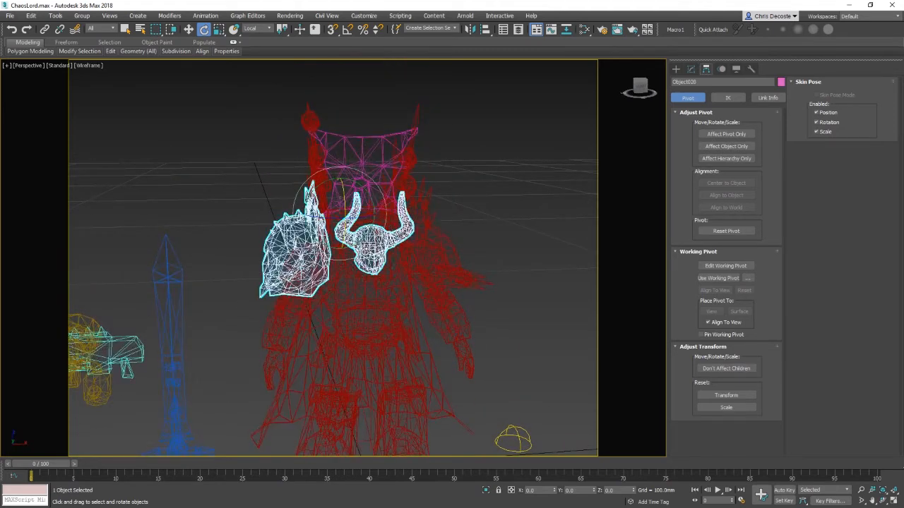
{"action": "key", "text": "F3"}
{"action": "key", "text": "F4"}
Step: Detach the left shoulder pad element from the horned skull ornament mesh and return to object level
{"action": "left_click", "coordinate": [691, 69]}
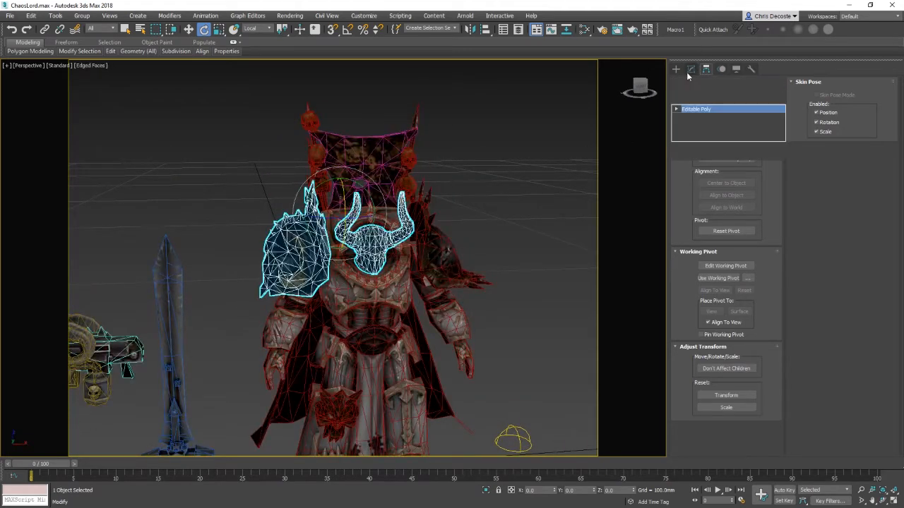
{"action": "right_click", "coordinate": [367, 256]}
{"action": "left_click", "coordinate": [343, 209]}
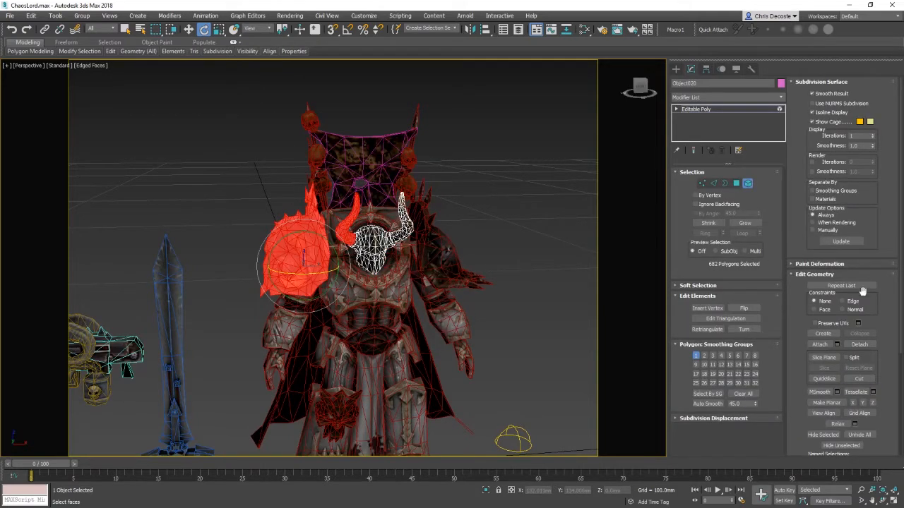
{"action": "left_click", "coordinate": [349, 214], "text": "alt"}
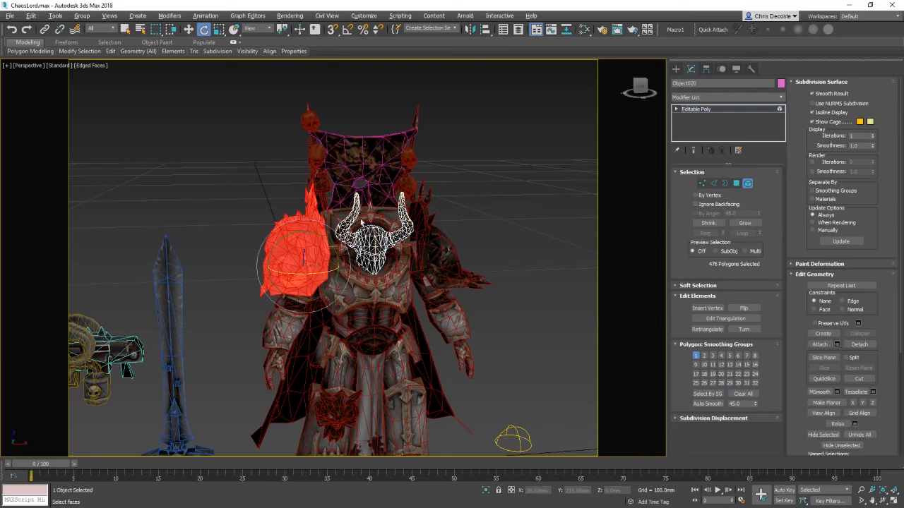
{"action": "middle_click_drag", "start_coordinate": [361, 223], "coordinate": [359, 241], "text": "alt"}
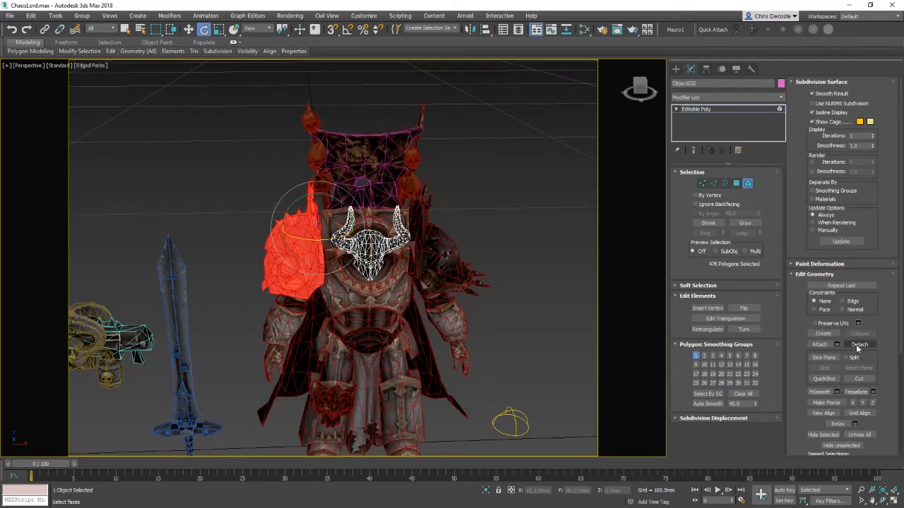
{"action": "left_click", "coordinate": [858, 344]}
{"action": "left_click", "coordinate": [485, 264]}
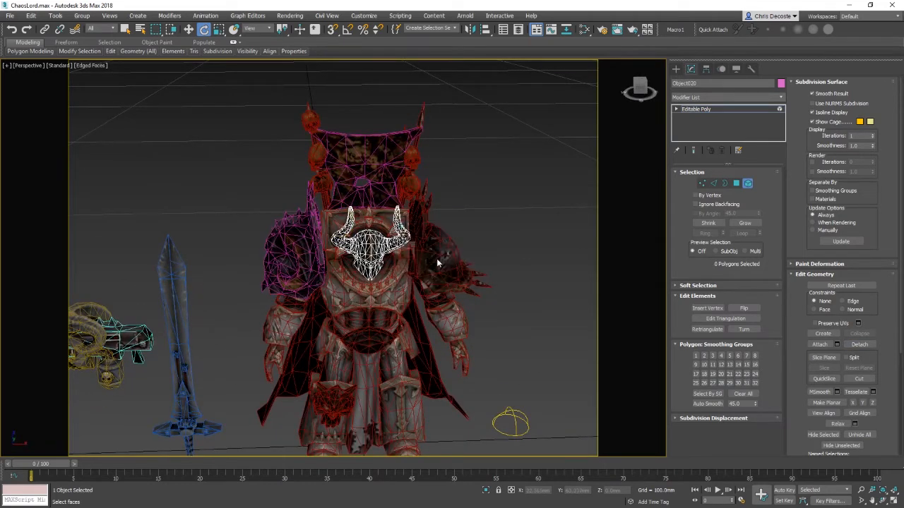
{"action": "middle_click_drag", "start_coordinate": [376, 347], "coordinate": [389, 347], "text": "alt"}
{"action": "right_click", "coordinate": [329, 295]}
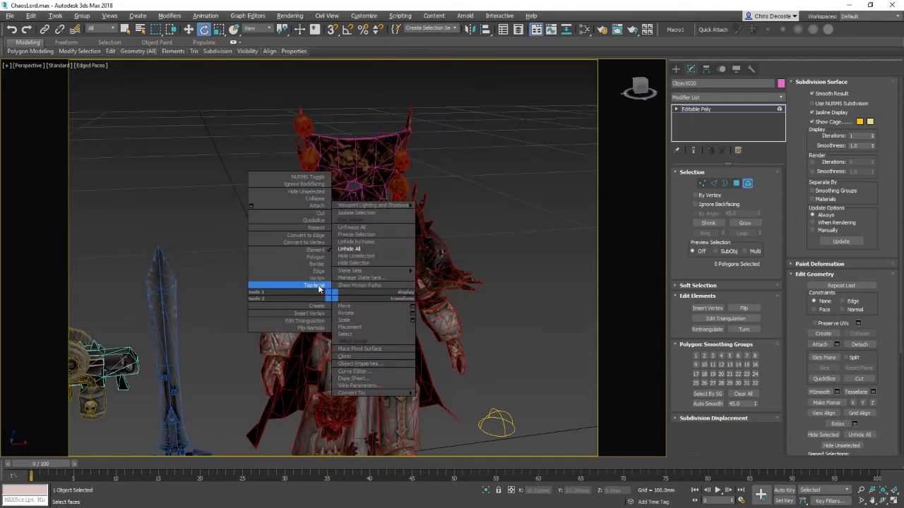
{"action": "left_click", "coordinate": [282, 289]}
Step: Select and inspect the belt pieces and gauntlet objects around the waist
{"action": "left_click", "coordinate": [361, 345]}
{"action": "key", "text": "z"}
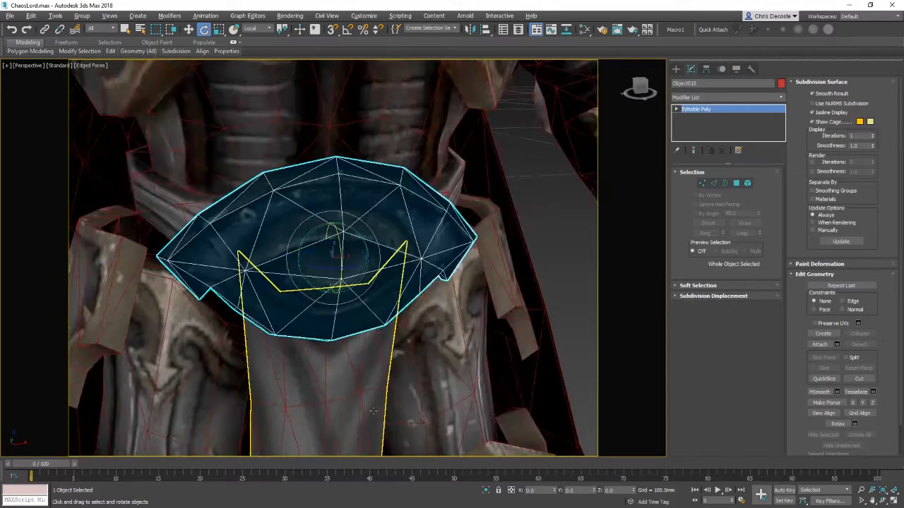
{"action": "scroll", "coordinate": [373, 352], "scroll_direction": "down", "scroll_amount": 5}
{"action": "left_click", "coordinate": [463, 230]}
{"action": "middle_click_drag", "start_coordinate": [462, 229], "coordinate": [420, 258], "text": "alt"}
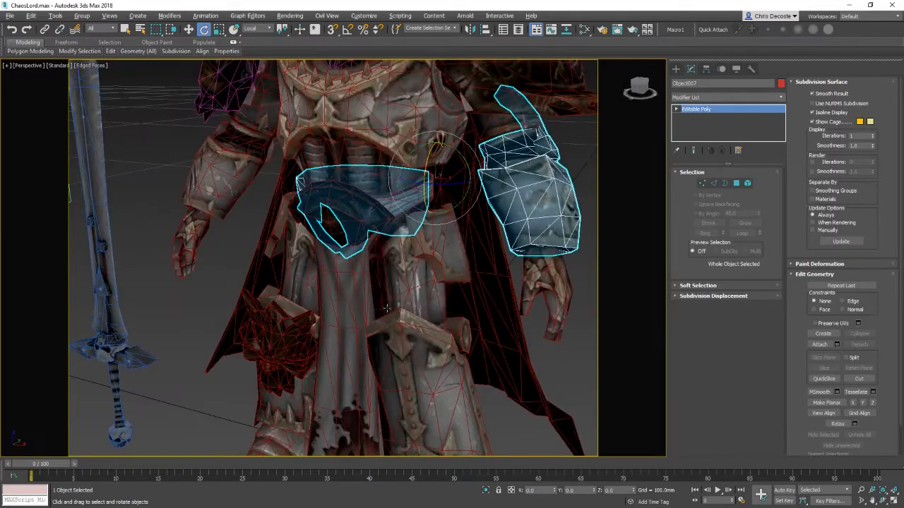
{"action": "middle_click_drag", "start_coordinate": [432, 214], "coordinate": [447, 227]}
{"action": "left_click", "coordinate": [350, 252]}
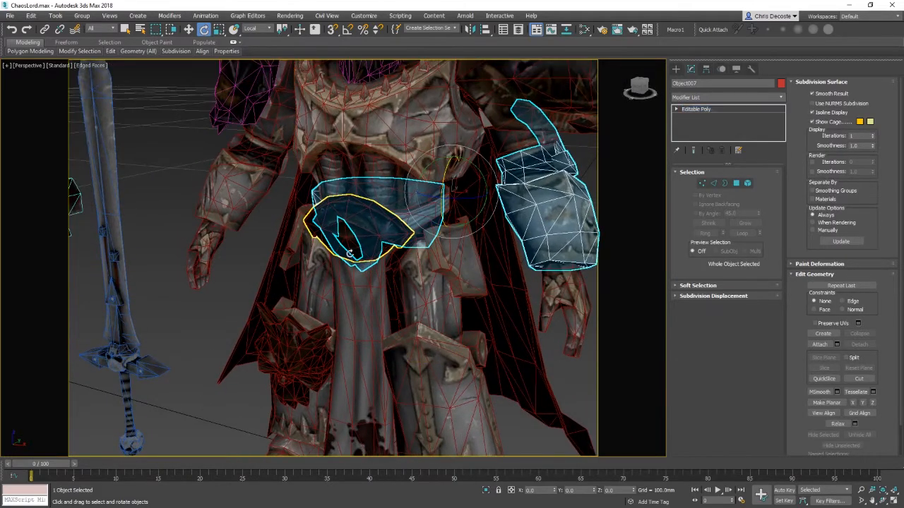
{"action": "left_click", "coordinate": [370, 317], "text": "ctrl"}
{"action": "right_click", "coordinate": [413, 280]}
{"action": "left_click", "coordinate": [455, 249]}
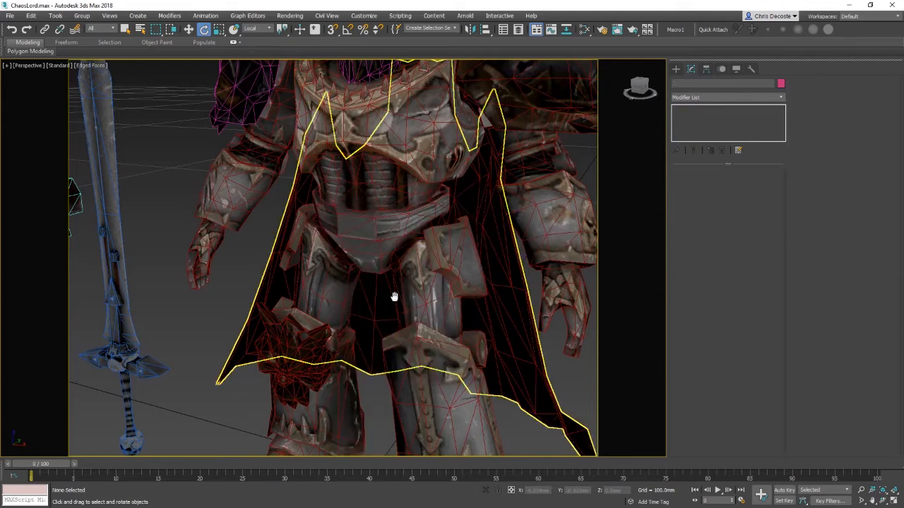
Step: Select the chest plate together with the belt and gauntlet object and isolate them
{"action": "middle_click_drag", "start_coordinate": [393, 297], "coordinate": [442, 252], "text": "alt"}
{"action": "left_click", "coordinate": [320, 187]}
{"action": "key", "text": "F3"}
{"action": "key", "text": "F3"}
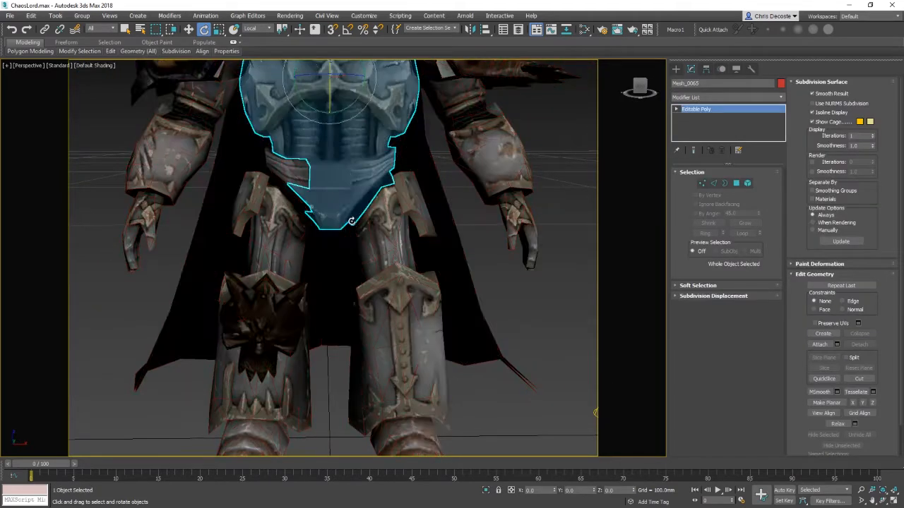
{"action": "key", "text": "F4"}
{"action": "middle_click_drag", "start_coordinate": [358, 214], "coordinate": [399, 272]}
{"action": "mouse_move", "coordinate": [399, 272]}
{"action": "middle_mouse_down", "text": "alt"}
{"action": "mouse_move", "coordinate": [439, 267]}
{"action": "mouse_move", "coordinate": [450, 256]}
{"action": "mouse_move", "coordinate": [364, 247]}
{"action": "mouse_move", "coordinate": [422, 247]}
{"action": "mouse_move", "coordinate": [377, 303]}
{"action": "mouse_move", "coordinate": [455, 286]}
{"action": "mouse_move", "coordinate": [375, 282]}
{"action": "middle_mouse_up", "text": "alt"}
{"action": "left_click", "coordinate": [368, 216], "text": "ctrl"}
{"action": "right_click", "coordinate": [375, 281]}
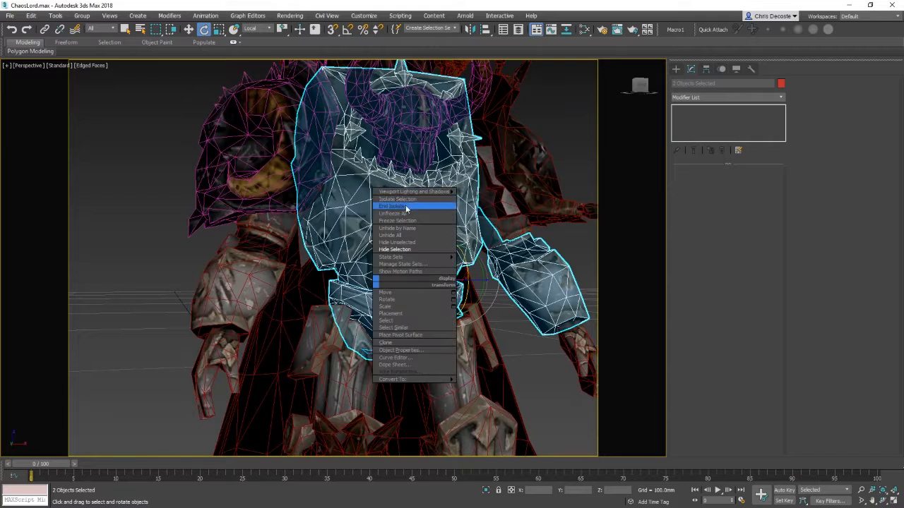
{"action": "left_click", "coordinate": [401, 200]}
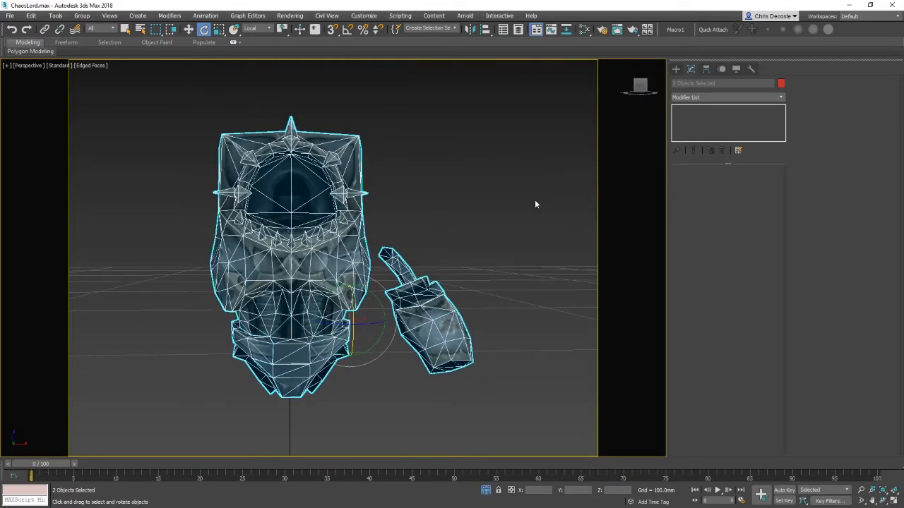
Step: Detach the gauntlet element from the belt-piece object as a separate object
{"action": "right_click", "coordinate": [474, 292]}
{"action": "left_click", "coordinate": [440, 264]}
{"action": "left_click", "coordinate": [495, 278]}
{"action": "left_click", "coordinate": [451, 308]}
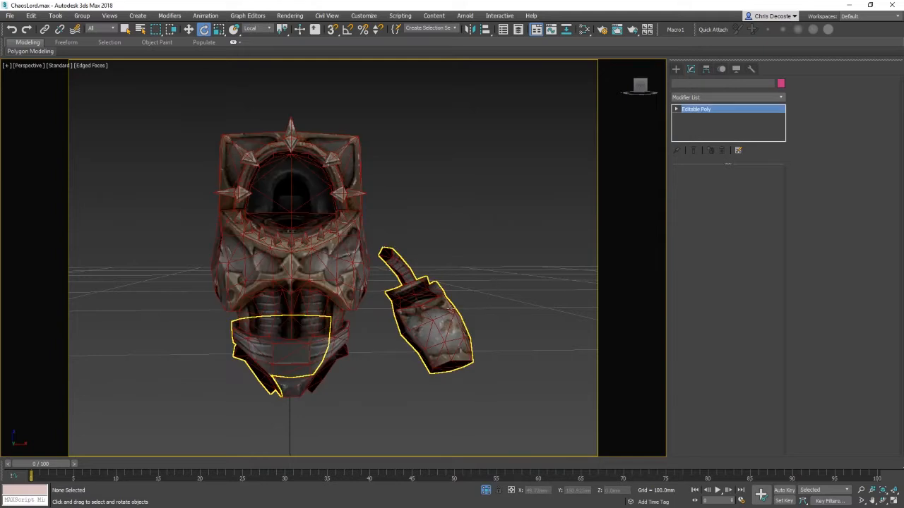
{"action": "right_click", "coordinate": [437, 312]}
{"action": "left_click", "coordinate": [419, 266]}
{"action": "left_click", "coordinate": [408, 261]}
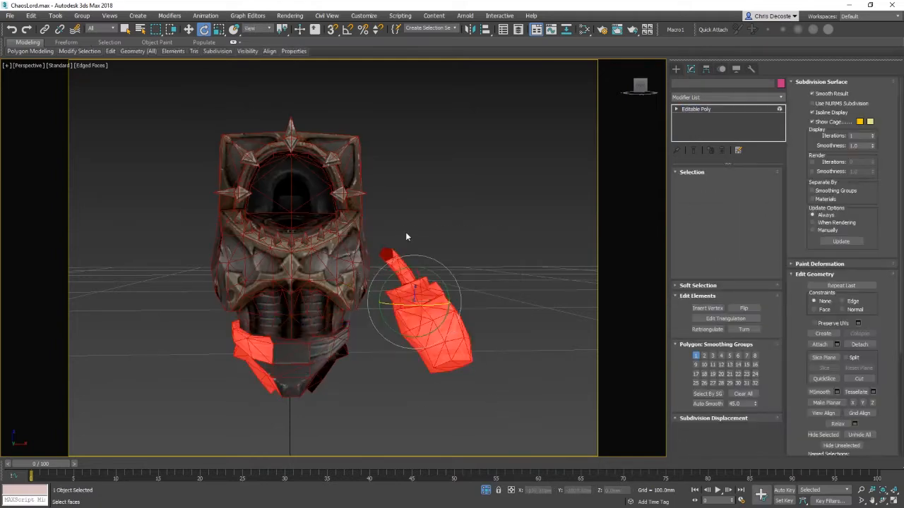
{"action": "left_click_drag", "start_coordinate": [526, 410], "coordinate": [402, 223]}
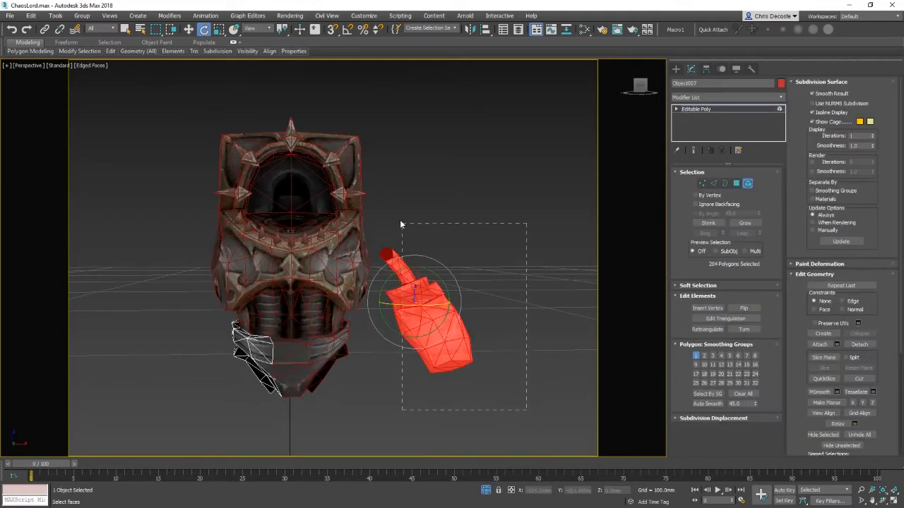
{"action": "left_click", "coordinate": [855, 344]}
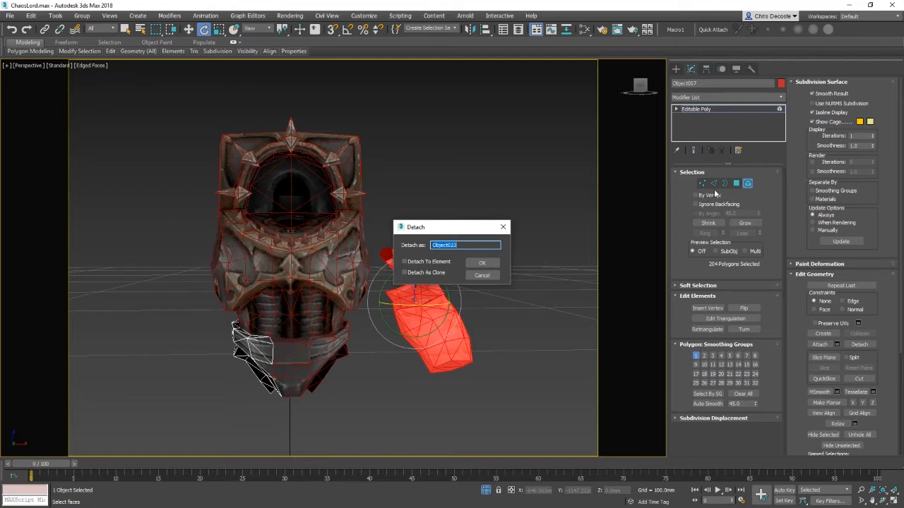
{"action": "left_click", "coordinate": [483, 262]}
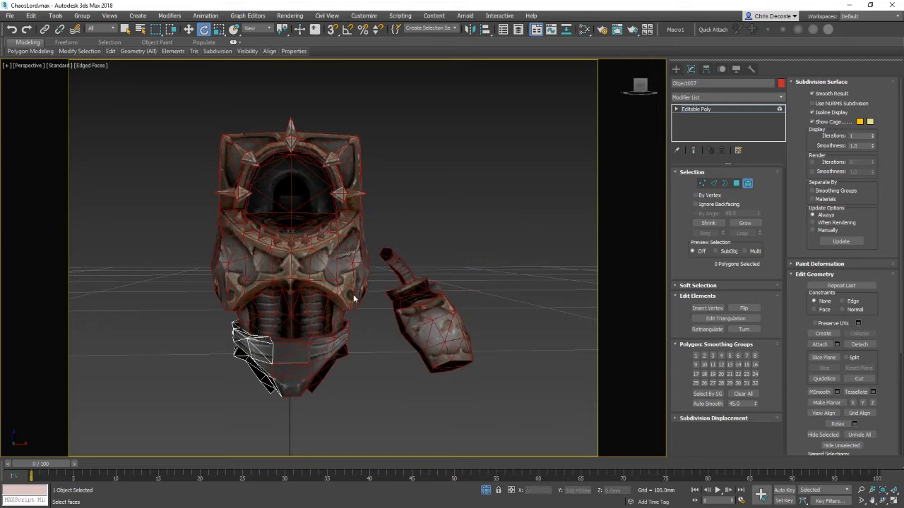
Step: Attach the belt piece to the chest plate mesh
{"action": "right_click", "coordinate": [308, 330]}
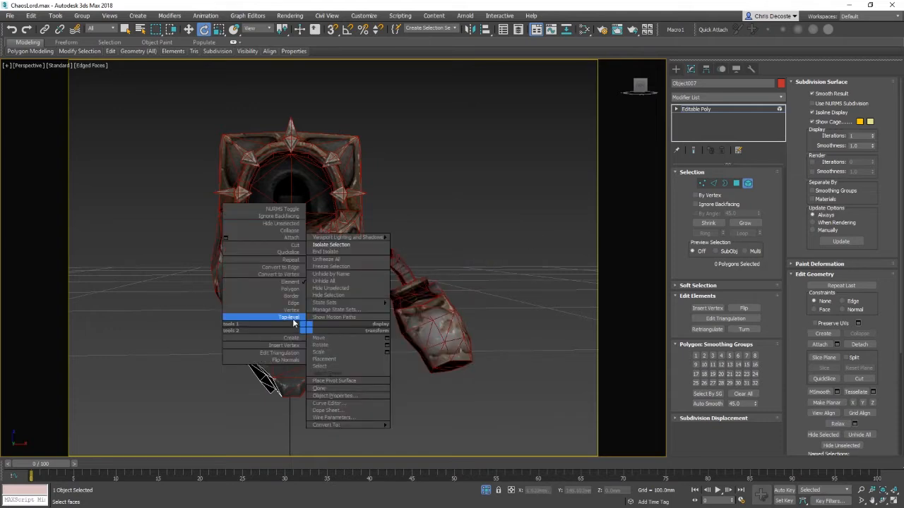
{"action": "left_click", "coordinate": [282, 315]}
{"action": "left_click", "coordinate": [316, 278]}
{"action": "middle_click_drag", "start_coordinate": [308, 329], "coordinate": [293, 326], "text": "alt"}
{"action": "right_click", "coordinate": [282, 331]}
{"action": "left_click", "coordinate": [268, 285]}
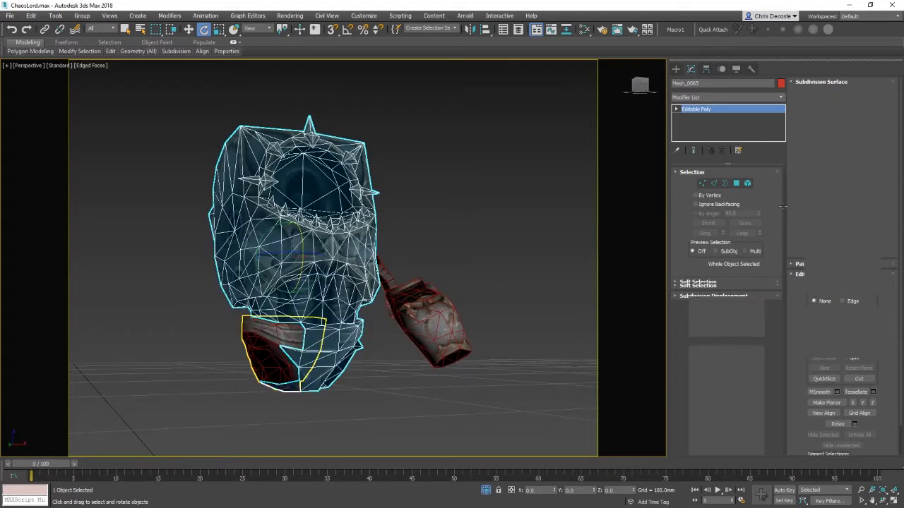
{"action": "left_click", "coordinate": [817, 344]}
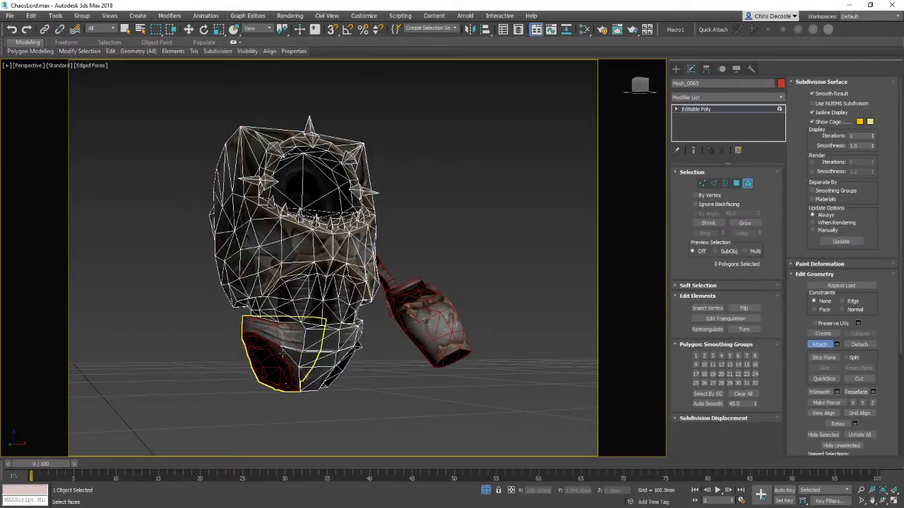
{"action": "left_click", "coordinate": [307, 347]}
{"action": "key", "text": "F4"}
{"action": "mouse_move", "coordinate": [361, 309]}
{"action": "middle_mouse_down", "text": "alt"}
{"action": "mouse_move", "coordinate": [331, 299]}
{"action": "mouse_move", "coordinate": [323, 317]}
{"action": "middle_mouse_up", "text": "alt"}
{"action": "key", "text": "w"}
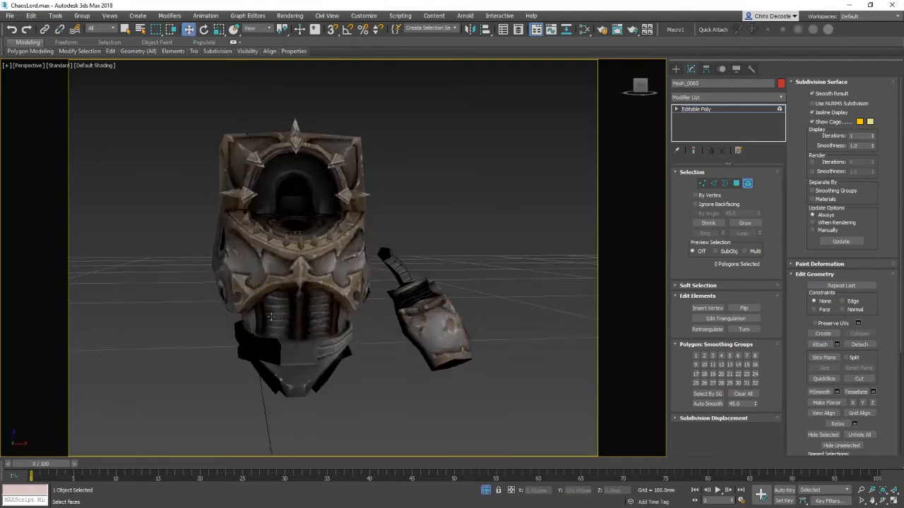
Step: Try to weld all of the chest plate's vertices with the Weld settings, then cancel
{"action": "right_click", "coordinate": [272, 317]}
{"action": "left_click", "coordinate": [250, 299]}
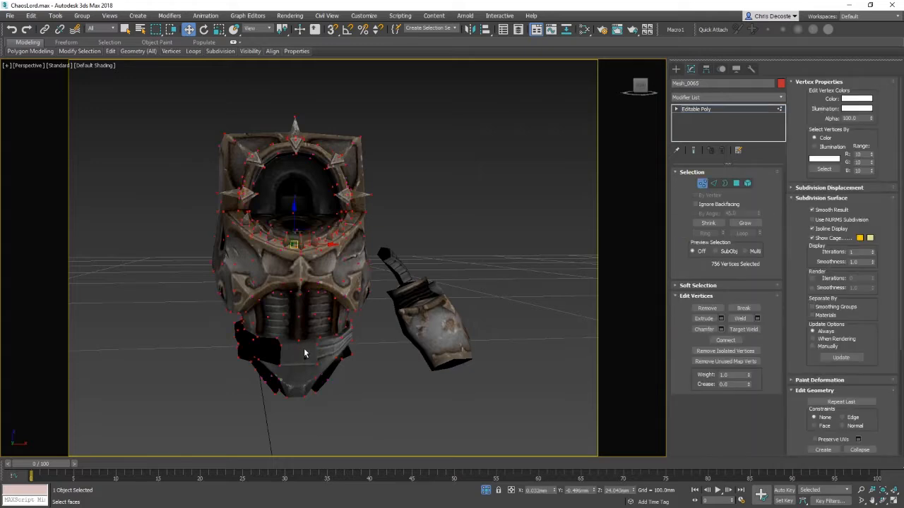
{"action": "left_click", "coordinate": [757, 319]}
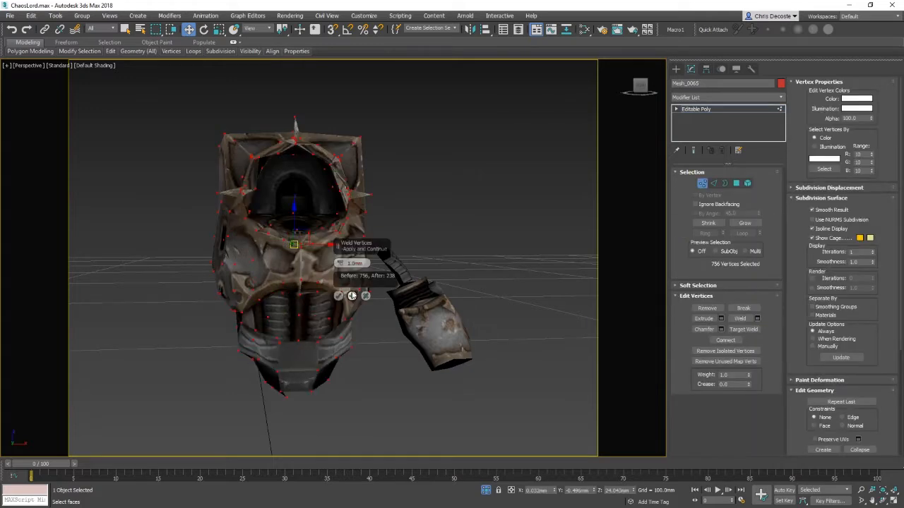
{"action": "left_click", "coordinate": [364, 298]}
{"action": "middle_click_drag", "start_coordinate": [364, 346], "coordinate": [367, 315]}
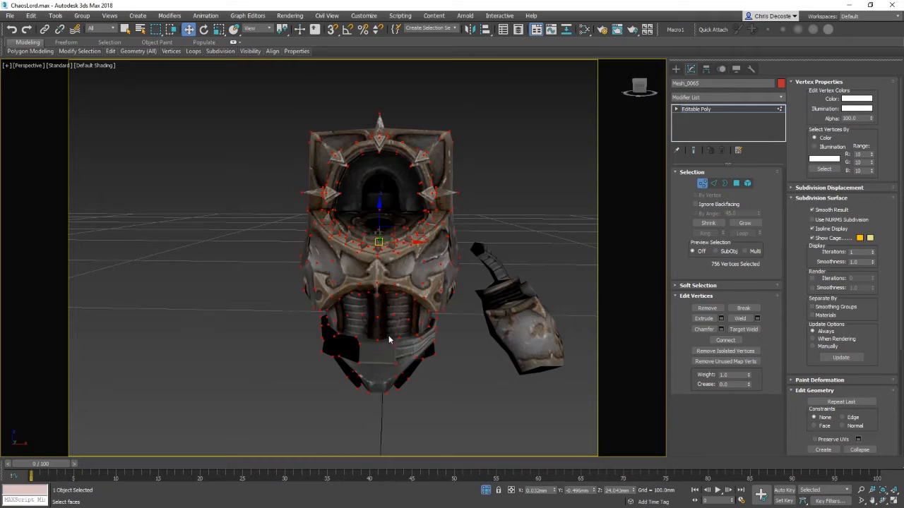
{"action": "left_click", "coordinate": [711, 98]}
{"action": "type", "text": "b"}
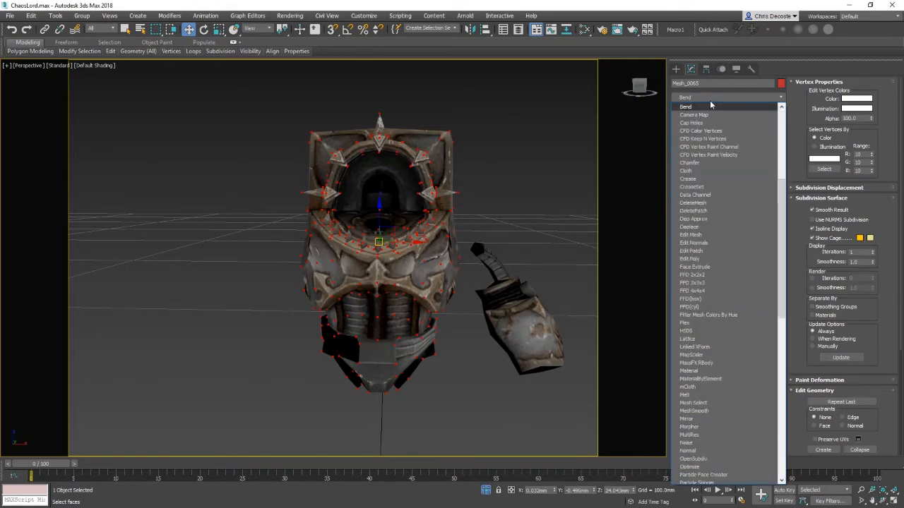
{"action": "type", "text": "n"}
{"action": "key", "text": "Down"}
{"action": "key", "text": "Return"}
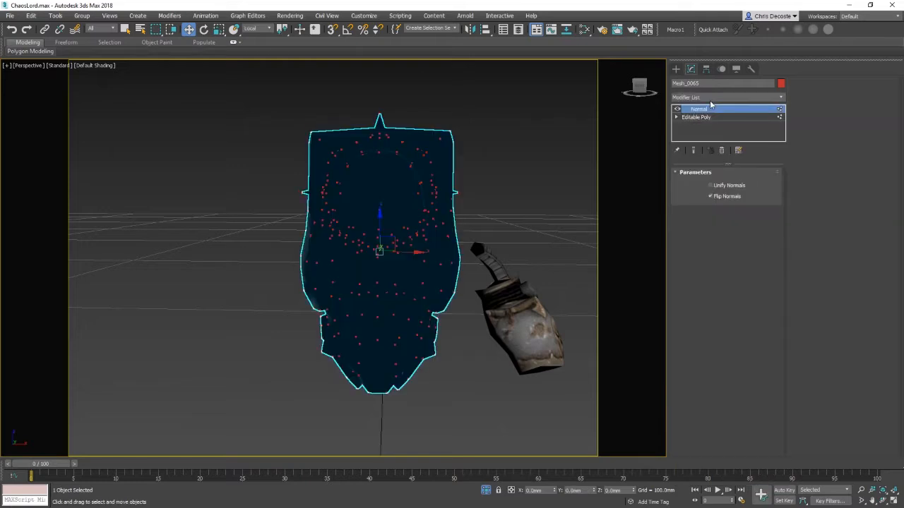
{"action": "key", "text": "ctrl+z"}
{"action": "left_click", "coordinate": [712, 109]}
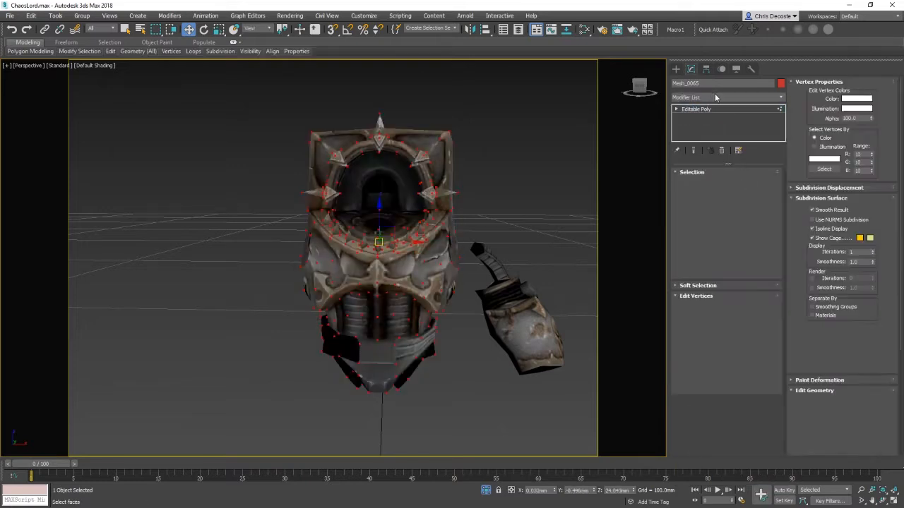
Step: Return the chest plate to object level and add an Edit Normals modifier to it
{"action": "left_click", "coordinate": [268, 103]}
{"action": "right_click", "coordinate": [348, 261]}
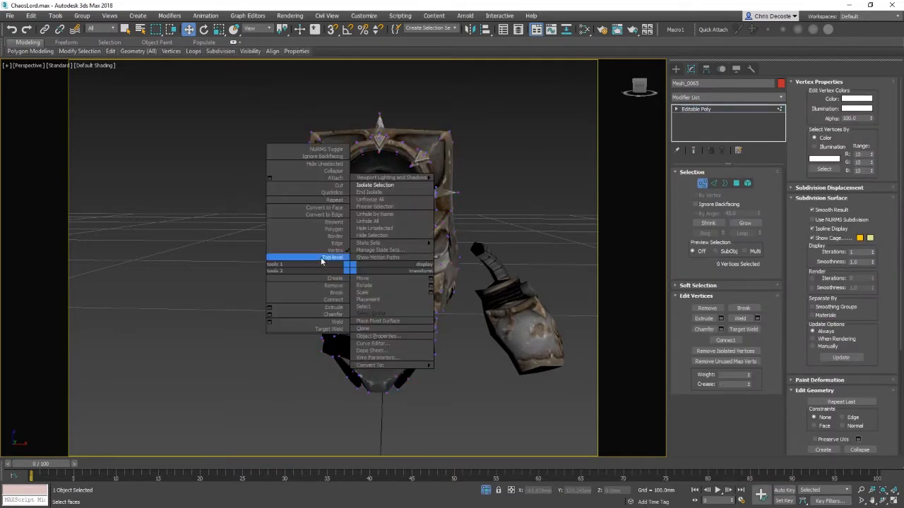
{"action": "left_click", "coordinate": [323, 260]}
{"action": "key", "text": "e"}
{"action": "key", "text": "e"}
{"action": "key", "text": "e"}
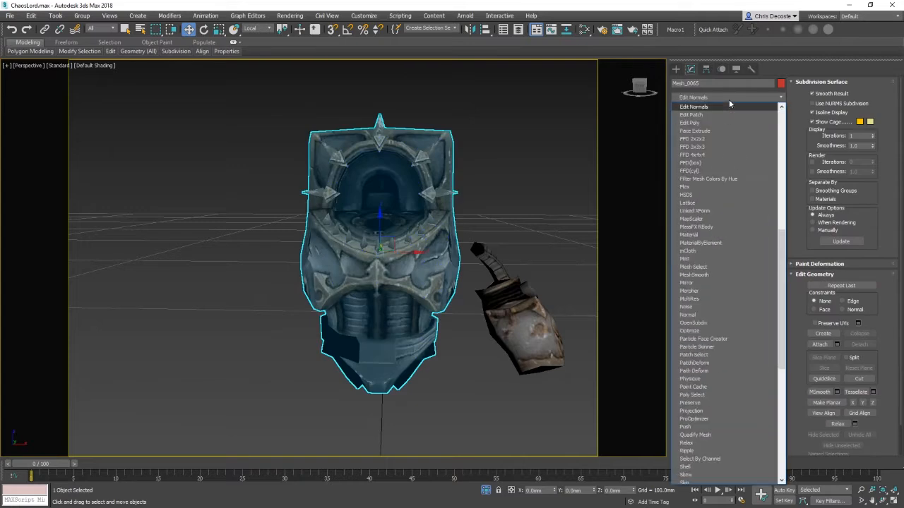
{"action": "key", "text": "Up"}
{"action": "key", "text": "Return"}
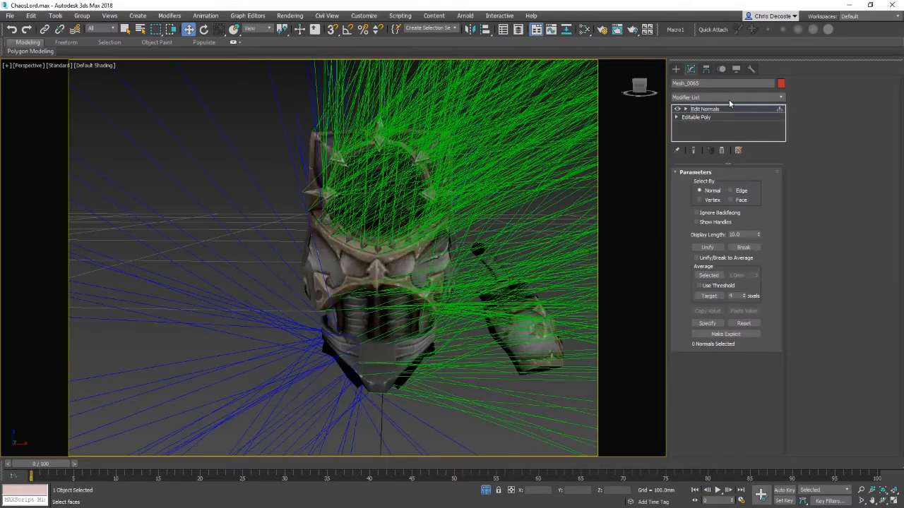
Step: Inspect the chest plate's normals from several angles, reducing the normal display length to 0.1
{"action": "middle_click_drag", "start_coordinate": [563, 283], "coordinate": [722, 247], "text": "alt"}
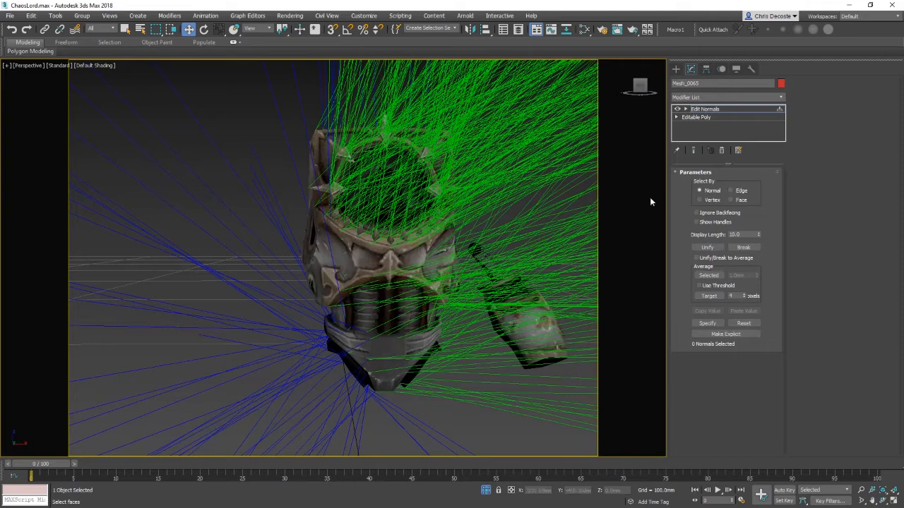
{"action": "left_click_drag", "start_coordinate": [758, 236], "coordinate": [755, 287]}
{"action": "middle_click_drag", "start_coordinate": [635, 285], "coordinate": [464, 257], "text": "alt"}
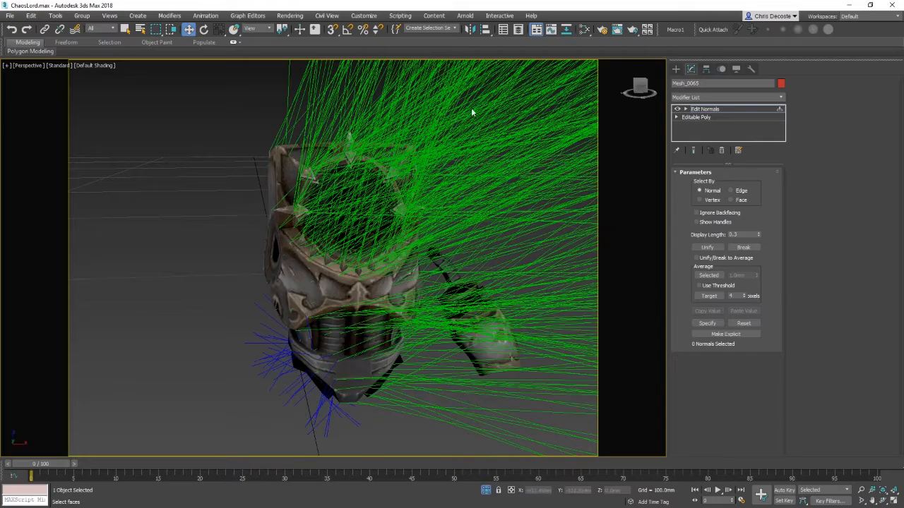
{"action": "middle_click_drag", "start_coordinate": [548, 339], "coordinate": [503, 325], "text": "alt"}
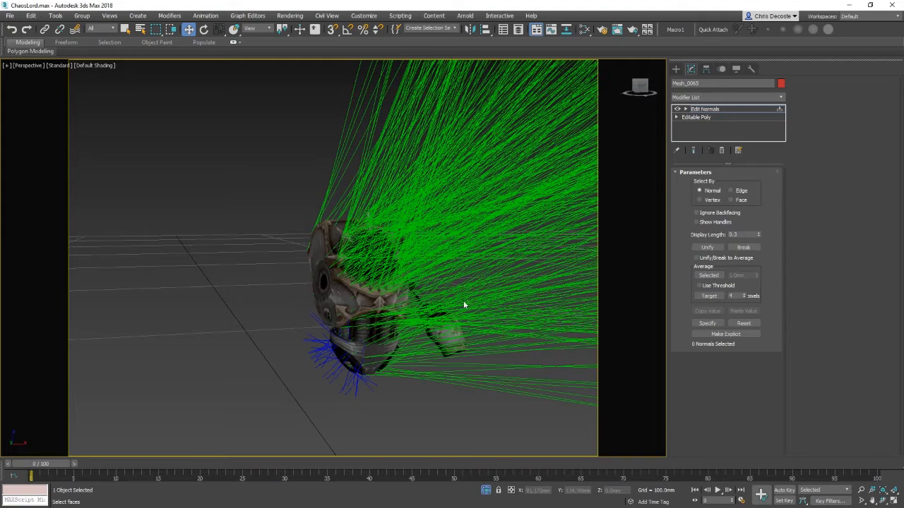
{"action": "middle_click_drag", "start_coordinate": [464, 303], "coordinate": [358, 362], "text": "alt"}
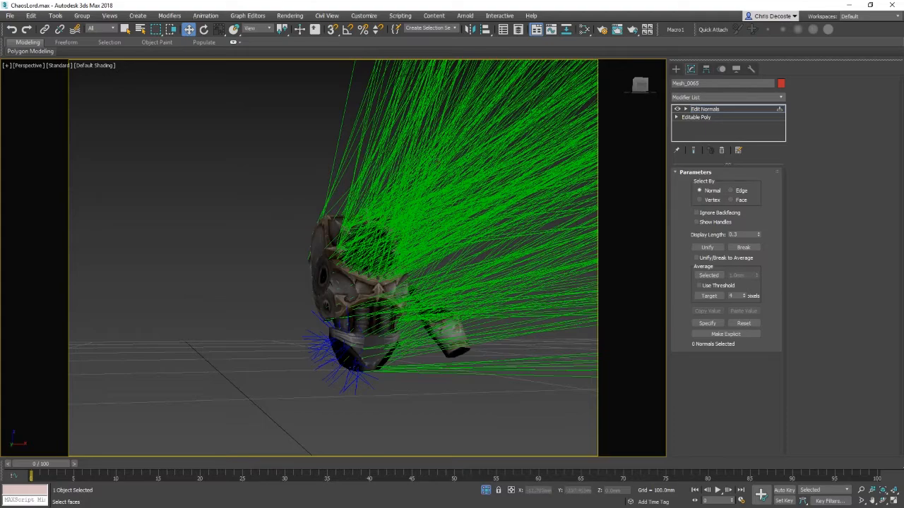
{"action": "middle_click_drag", "start_coordinate": [473, 285], "coordinate": [337, 290], "text": "alt"}
{"action": "scroll", "coordinate": [488, 295], "scroll_direction": "down", "scroll_amount": 4}
{"action": "scroll", "coordinate": [445, 337], "scroll_direction": "down", "scroll_amount": 8}
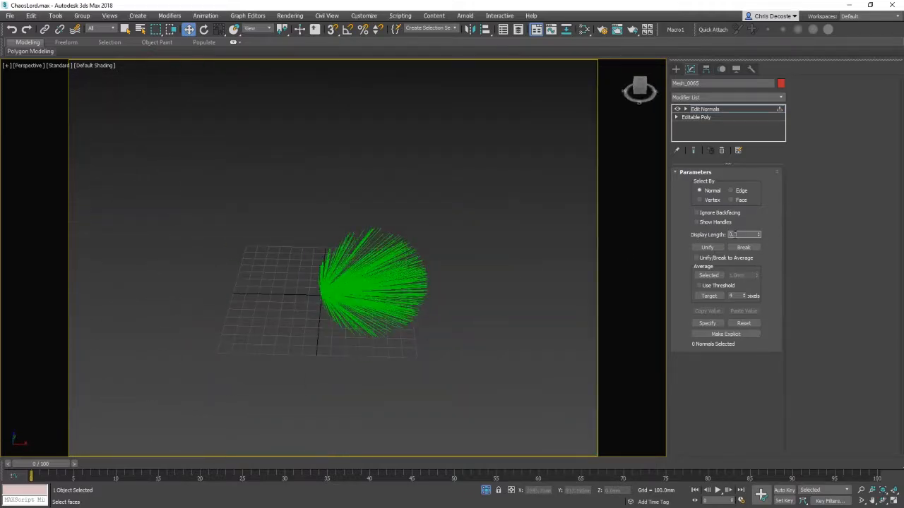
{"action": "key", "text": "Return"}
{"action": "middle_click_drag", "start_coordinate": [394, 310], "coordinate": [353, 299], "text": "alt"}
{"action": "scroll", "coordinate": [353, 299], "scroll_direction": "up", "scroll_amount": 9}
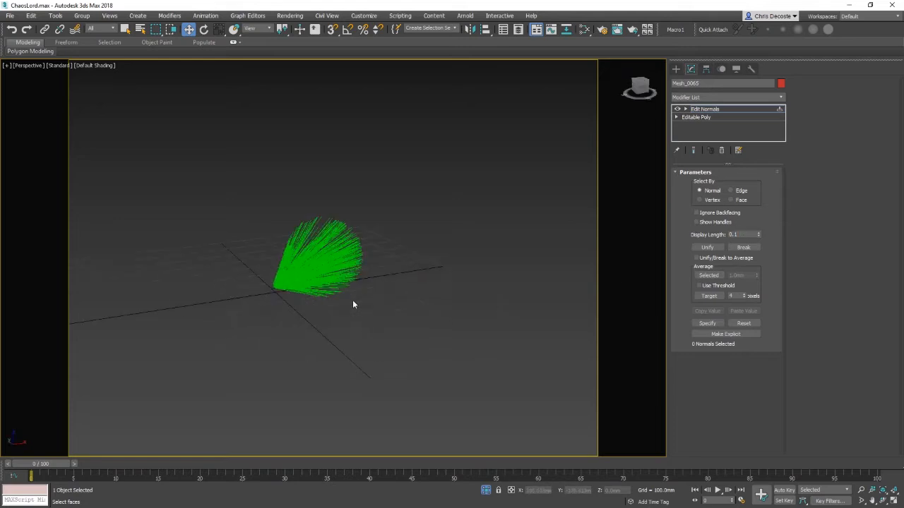
{"action": "scroll", "coordinate": [292, 291], "scroll_direction": "up", "scroll_amount": 4}
{"action": "middle_click_drag", "start_coordinate": [278, 312], "coordinate": [438, 299]}
{"action": "scroll", "coordinate": [395, 302], "scroll_direction": "up", "scroll_amount": 5}
{"action": "scroll", "coordinate": [280, 297], "scroll_direction": "up", "scroll_amount": 2}
{"action": "scroll", "coordinate": [284, 335], "scroll_direction": "up", "scroll_amount": 2}
{"action": "middle_click_drag", "start_coordinate": [272, 299], "coordinate": [312, 297]}
{"action": "scroll", "coordinate": [323, 326], "scroll_direction": "up", "scroll_amount": 2}
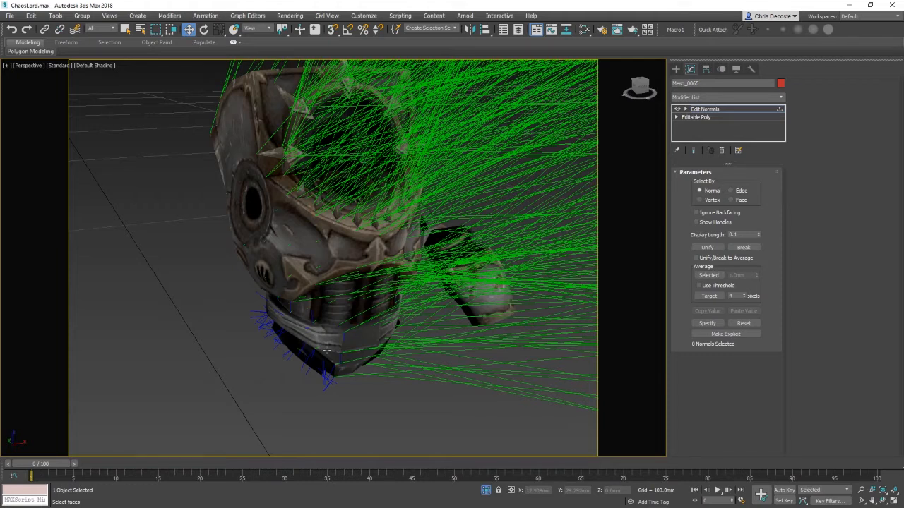
{"action": "middle_click_drag", "start_coordinate": [366, 283], "coordinate": [353, 303], "text": "alt"}
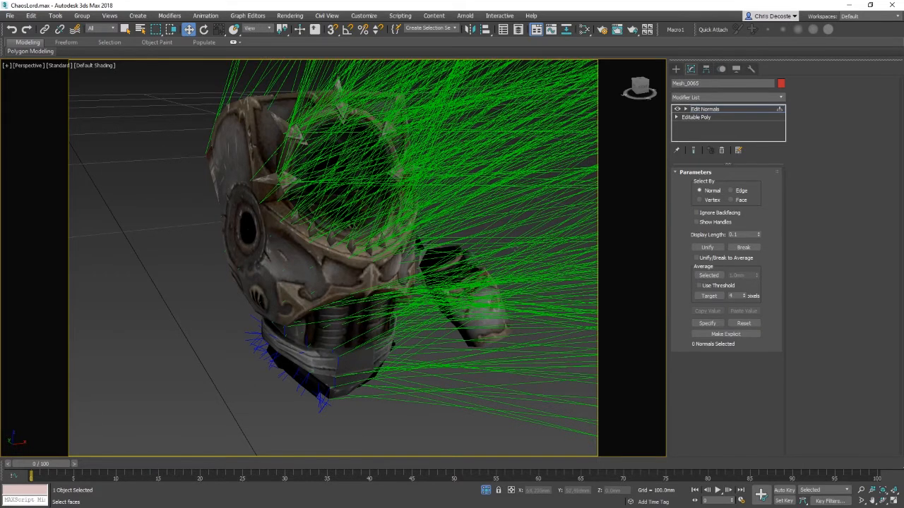
{"action": "middle_click_drag", "start_coordinate": [480, 267], "coordinate": [520, 285]}
{"action": "middle_click_drag", "start_coordinate": [504, 322], "coordinate": [502, 302]}
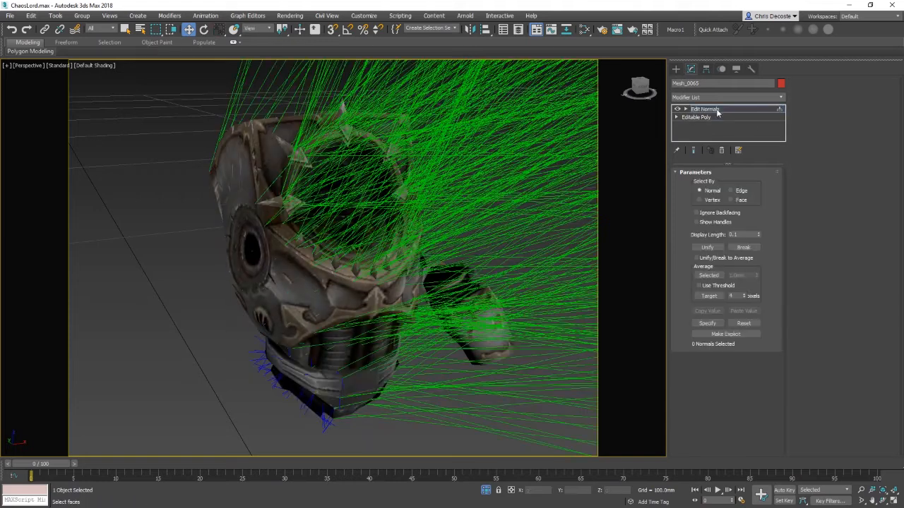
Step: Delete the Edit Normals modifier from the chest plate's stack
{"action": "right_click", "coordinate": [718, 113]}
{"action": "left_click", "coordinate": [746, 127]}
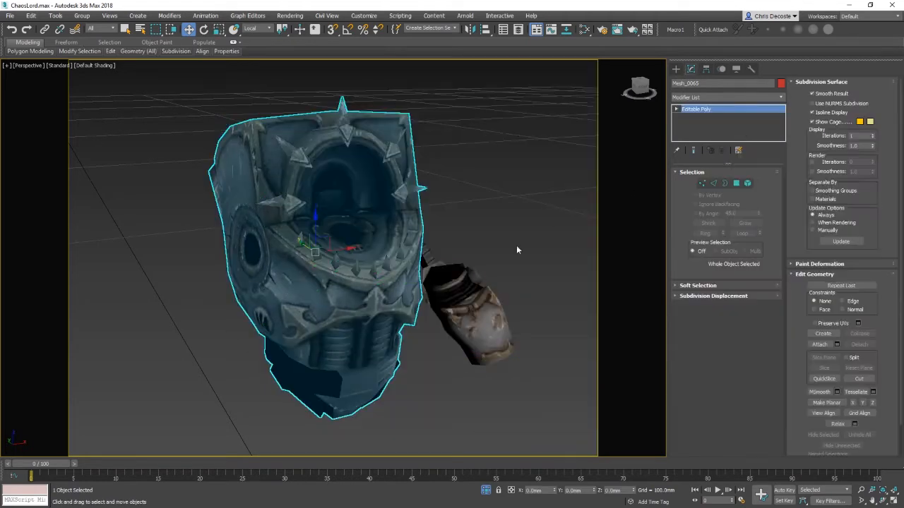
{"action": "middle_click_drag", "start_coordinate": [440, 367], "coordinate": [317, 357], "text": "alt"}
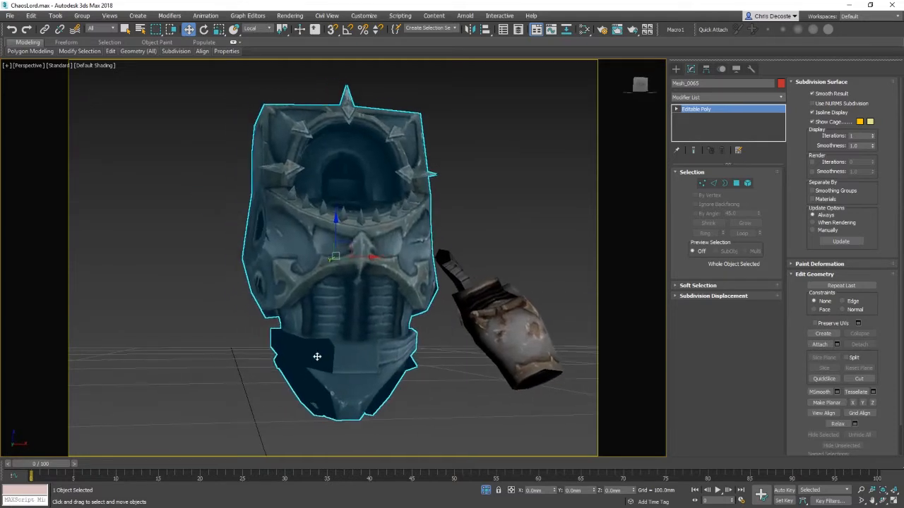
Step: At vertex level, select all of the chest plate's vertices and weld them with an adjusted threshold, then return to object level
{"action": "right_click", "coordinate": [362, 259]}
{"action": "left_click", "coordinate": [344, 244]}
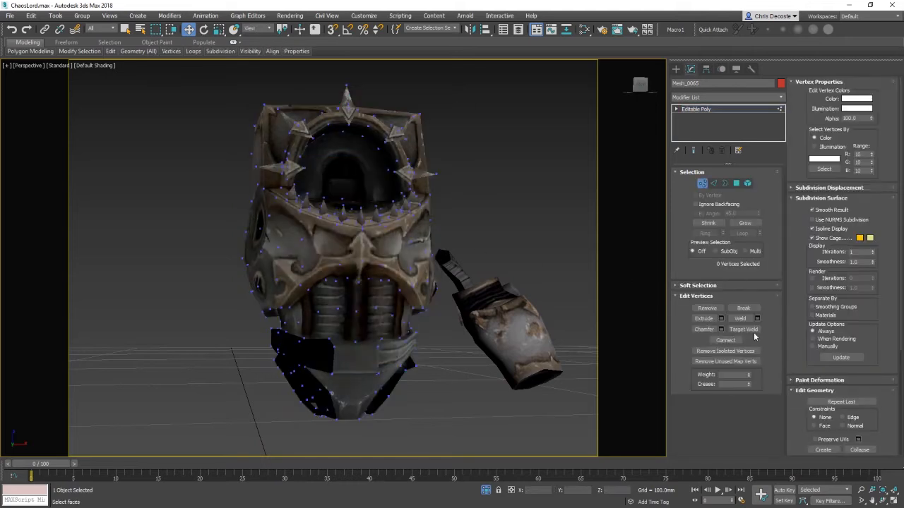
{"action": "key", "text": "ctrl+a"}
{"action": "left_click", "coordinate": [757, 319]}
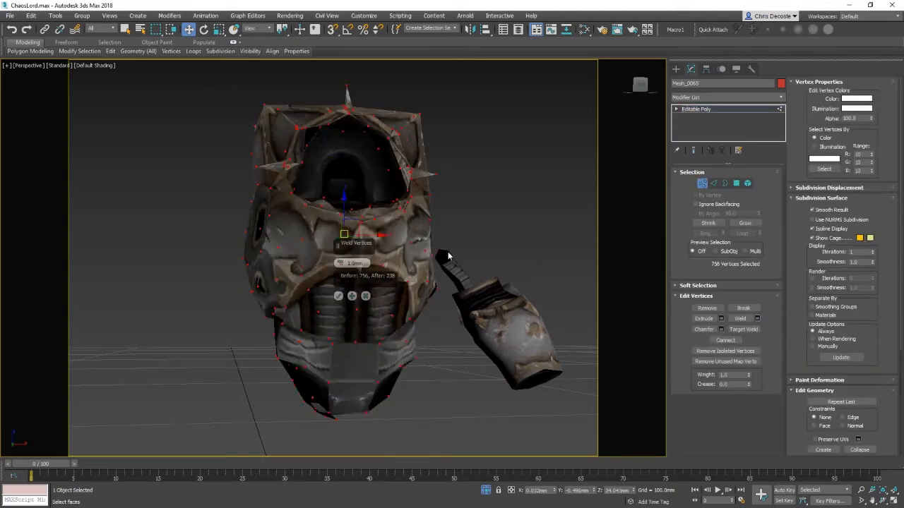
{"action": "right_click", "coordinate": [341, 263]}
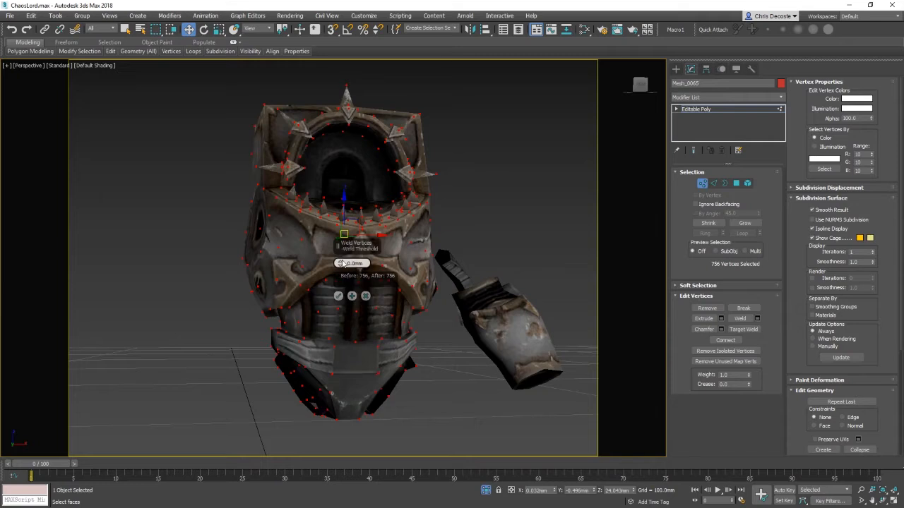
{"action": "left_click", "coordinate": [341, 262]}
{"action": "left_click", "coordinate": [339, 298]}
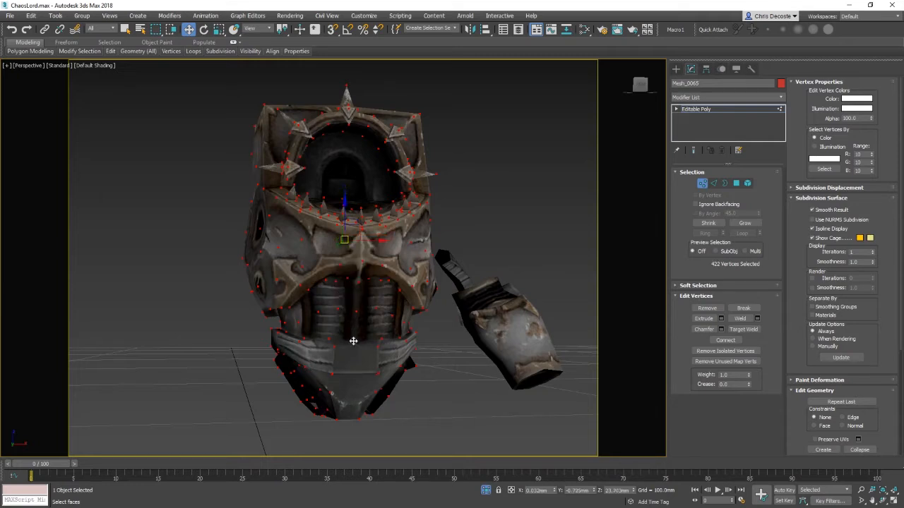
{"action": "right_click", "coordinate": [353, 339]}
{"action": "left_click", "coordinate": [369, 299]}
{"action": "left_click", "coordinate": [494, 219]}
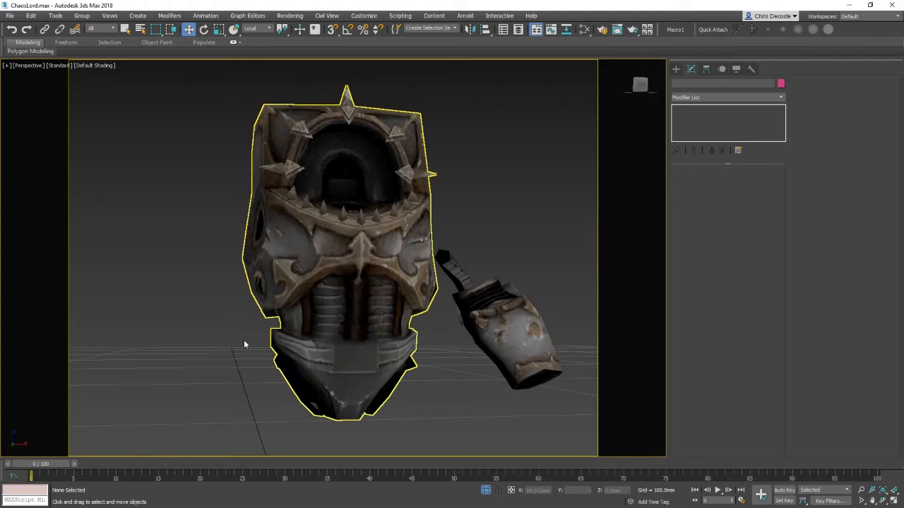
Step: Select the chest plate and end the isolation to show the whole model again
{"action": "left_click", "coordinate": [297, 341]}
{"action": "middle_click_drag", "start_coordinate": [301, 339], "coordinate": [360, 355], "text": "alt"}
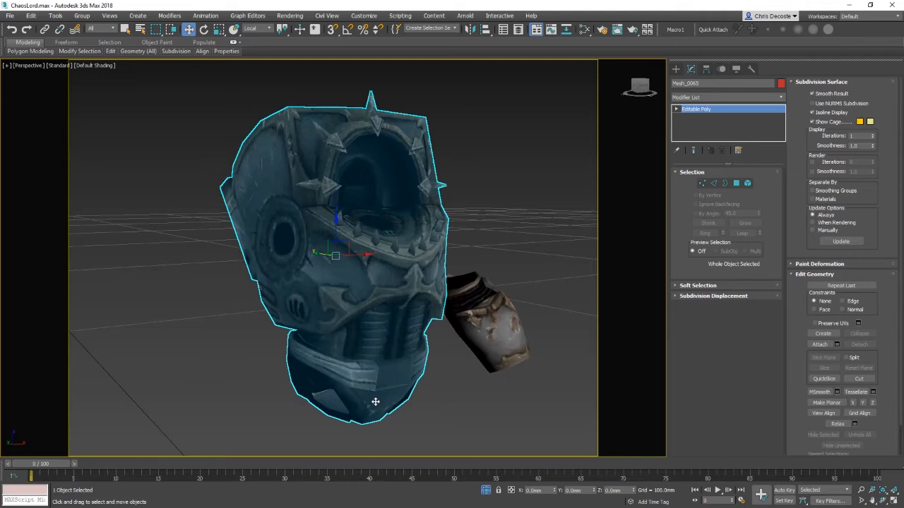
{"action": "middle_click_drag", "start_coordinate": [446, 385], "coordinate": [354, 222], "text": "alt"}
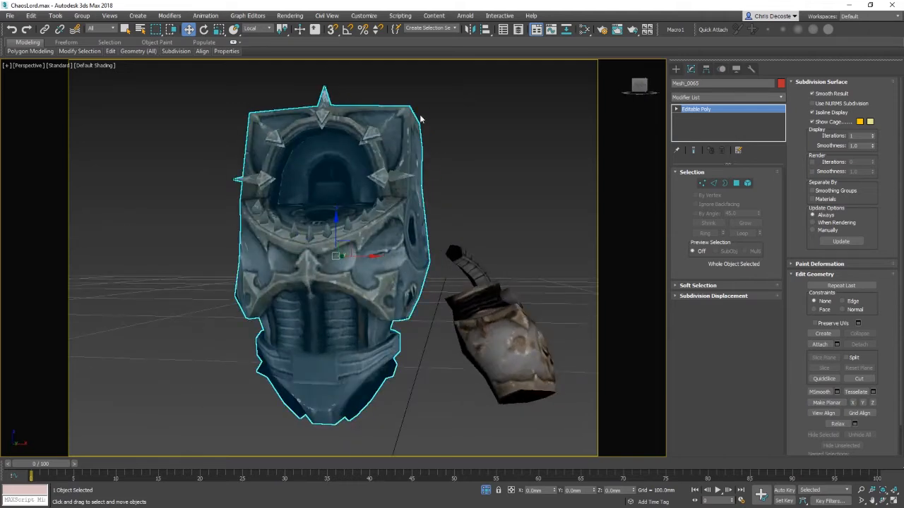
{"action": "middle_click_drag", "start_coordinate": [420, 118], "coordinate": [386, 369], "text": "alt"}
{"action": "middle_click_drag", "start_coordinate": [462, 209], "coordinate": [505, 249], "text": "alt"}
{"action": "right_click", "coordinate": [461, 294]}
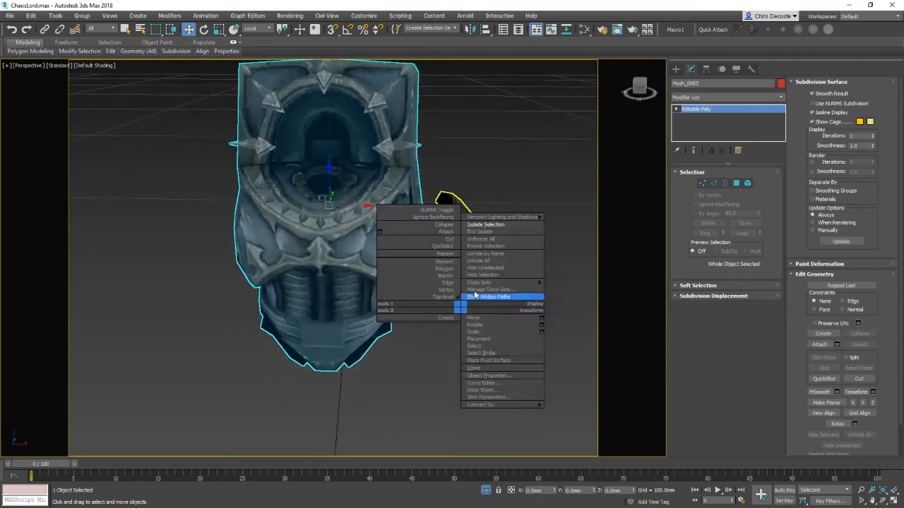
{"action": "left_click", "coordinate": [474, 260]}
{"action": "left_click", "coordinate": [554, 282]}
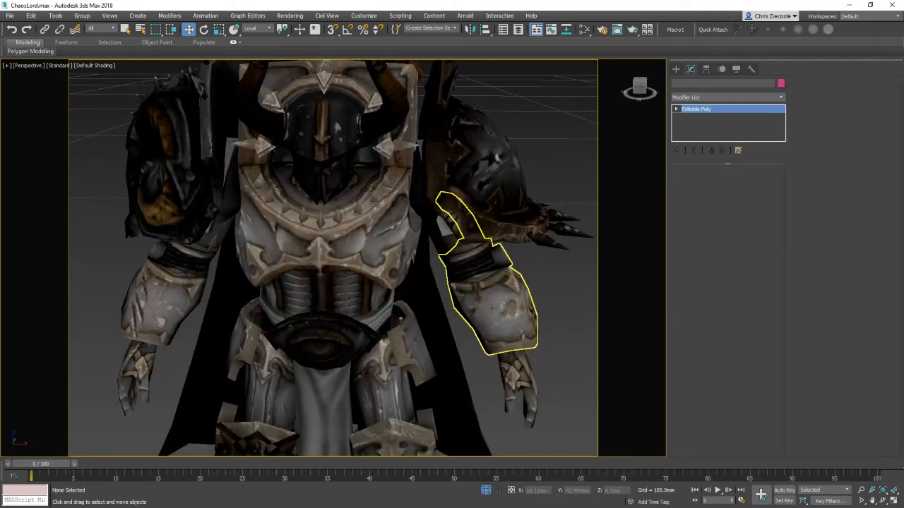
Step: Select the gauntlet and then the belt buckle and loincloth pieces at the waist, undoing a stray command
{"action": "left_click", "coordinate": [494, 297]}
{"action": "middle_click_drag", "start_coordinate": [494, 297], "coordinate": [539, 196]}
{"action": "left_click", "coordinate": [391, 242]}
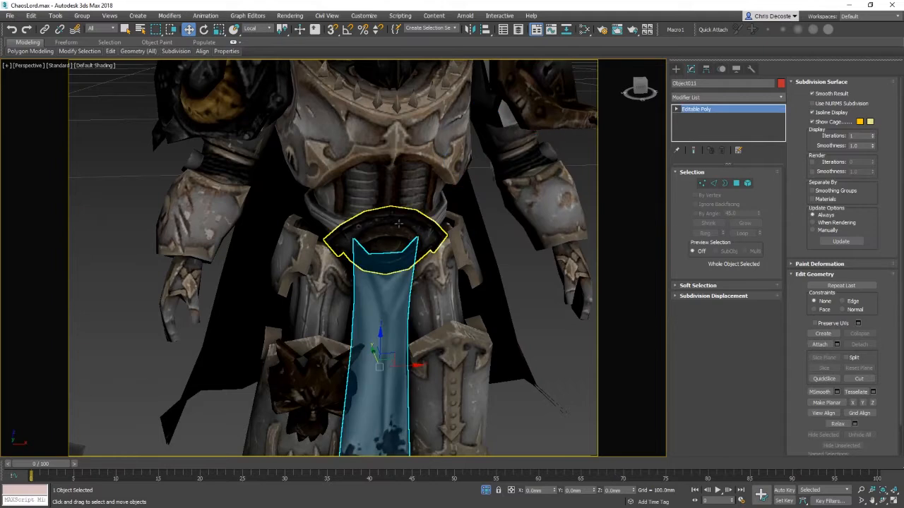
{"action": "left_click", "coordinate": [385, 255], "text": "ctrl"}
{"action": "right_click", "coordinate": [387, 300]}
{"action": "left_click", "coordinate": [396, 266]}
{"action": "key", "text": "ctrl+z"}
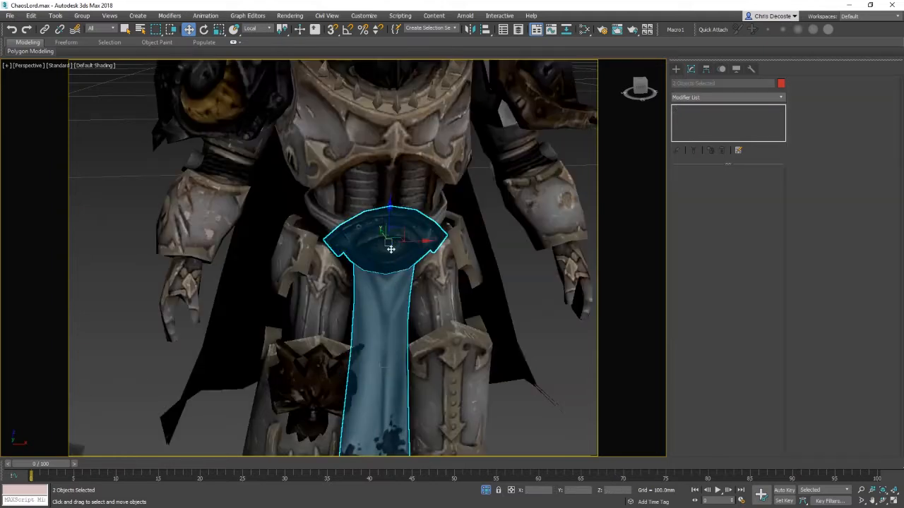
Step: Switch the viewport shading to show edged faces over the model
{"action": "right_click", "coordinate": [391, 247]}
{"action": "left_click", "coordinate": [397, 214]}
{"action": "left_click", "coordinate": [395, 208]}
{"action": "key", "text": "F4"}
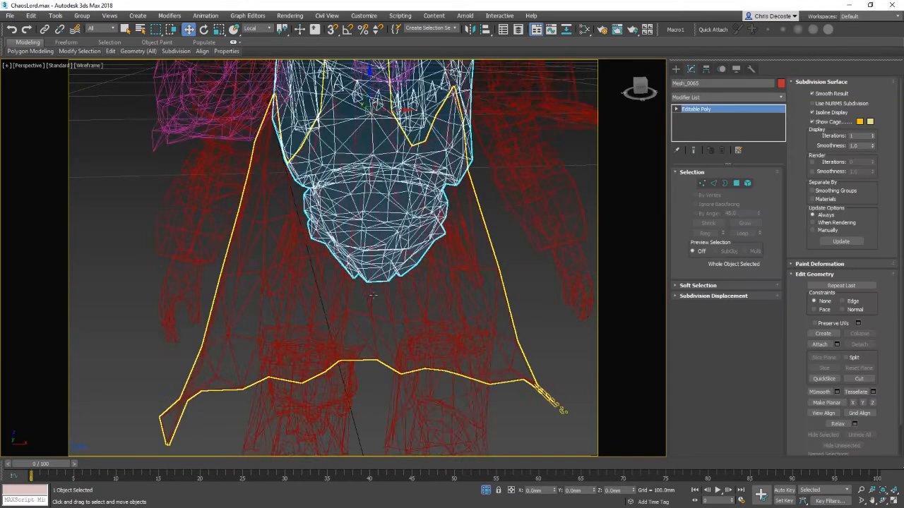
Step: Select the thigh armour plates and chest plate around the waist to inspect them
{"action": "left_click", "coordinate": [299, 318]}
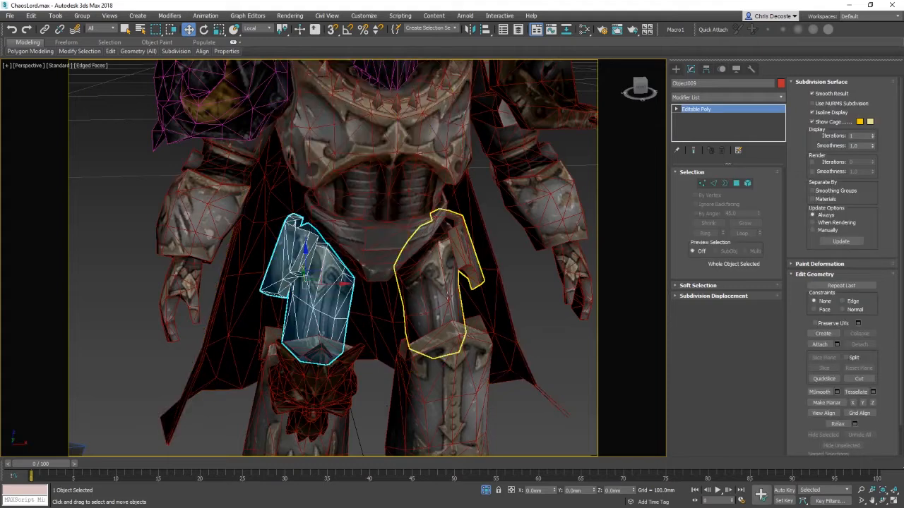
{"action": "left_click", "coordinate": [442, 314]}
{"action": "middle_click_drag", "start_coordinate": [481, 417], "coordinate": [469, 354]}
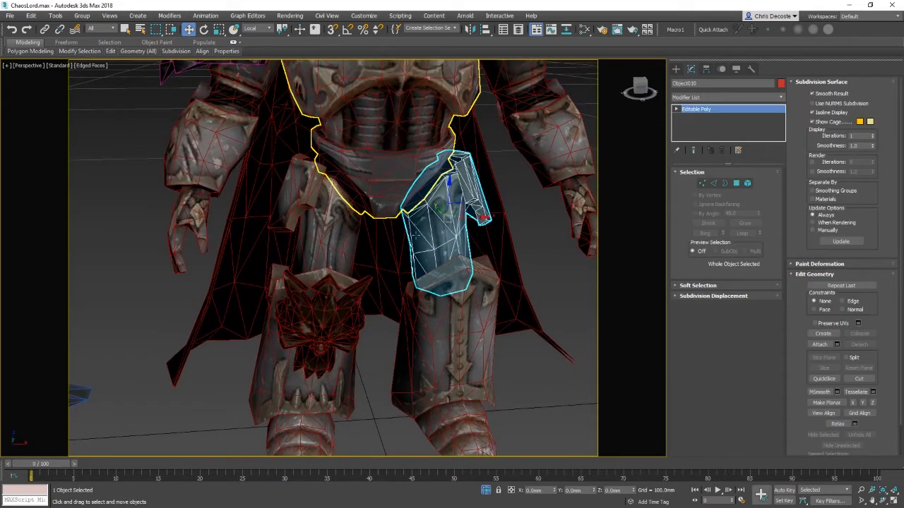
{"action": "left_click", "coordinate": [405, 188]}
{"action": "mouse_move", "coordinate": [405, 211]}
{"action": "middle_mouse_down", "text": "alt"}
{"action": "mouse_move", "coordinate": [409, 256]}
{"action": "mouse_move", "coordinate": [432, 272]}
{"action": "mouse_move", "coordinate": [395, 212]}
{"action": "middle_mouse_up", "text": "alt"}
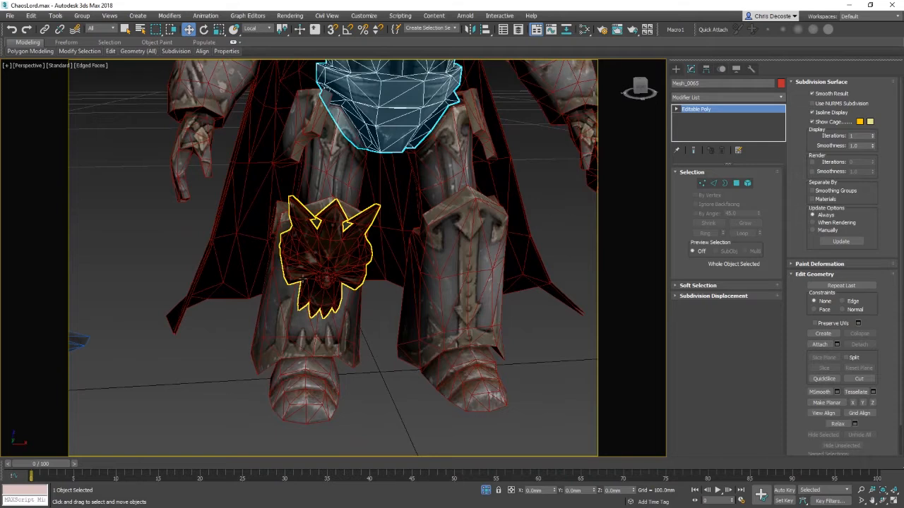
Step: Detach the boot foot element from one shin armour piece as a separate object
{"action": "left_click", "coordinate": [289, 314]}
{"action": "left_click", "coordinate": [405, 395]}
{"action": "middle_click_drag", "start_coordinate": [406, 396], "coordinate": [422, 293], "text": "alt"}
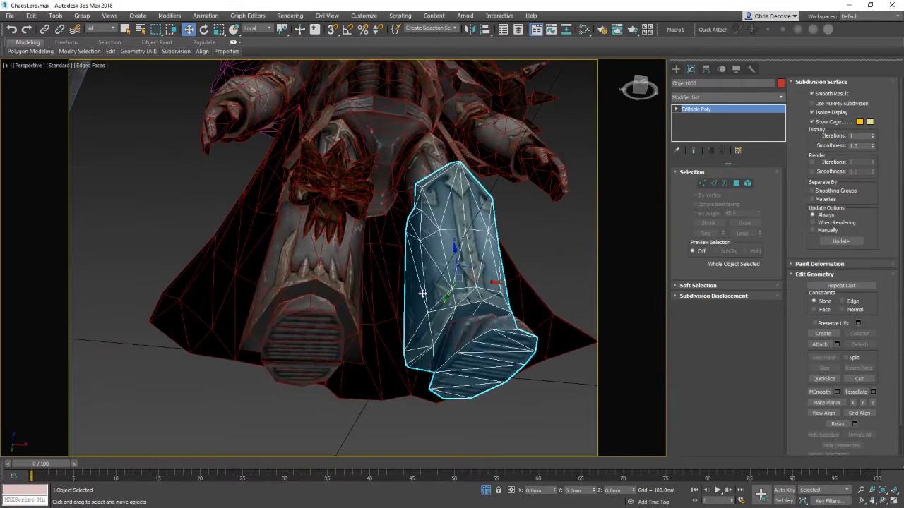
{"action": "right_click", "coordinate": [434, 311]}
{"action": "left_click", "coordinate": [417, 266]}
{"action": "left_click", "coordinate": [483, 363]}
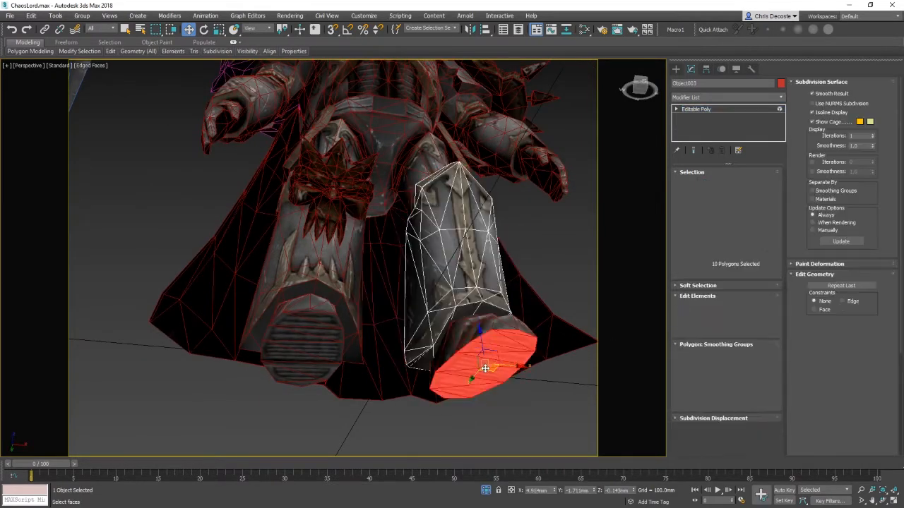
{"action": "left_click", "coordinate": [859, 345]}
{"action": "key", "text": "Return"}
Step: Detach the boot foot element from the other shin armour piece as a separate object
{"action": "right_click", "coordinate": [293, 302]}
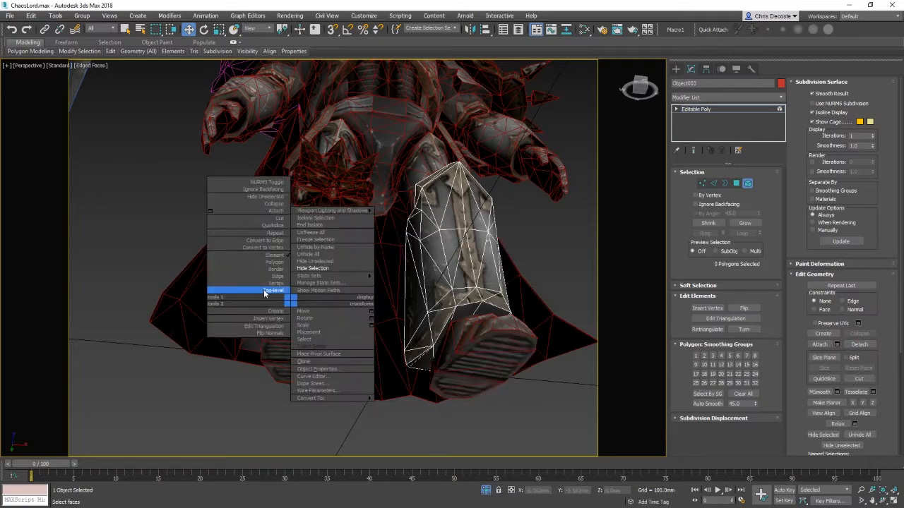
{"action": "left_click", "coordinate": [264, 292]}
{"action": "left_click", "coordinate": [318, 312]}
{"action": "right_click", "coordinate": [310, 320]}
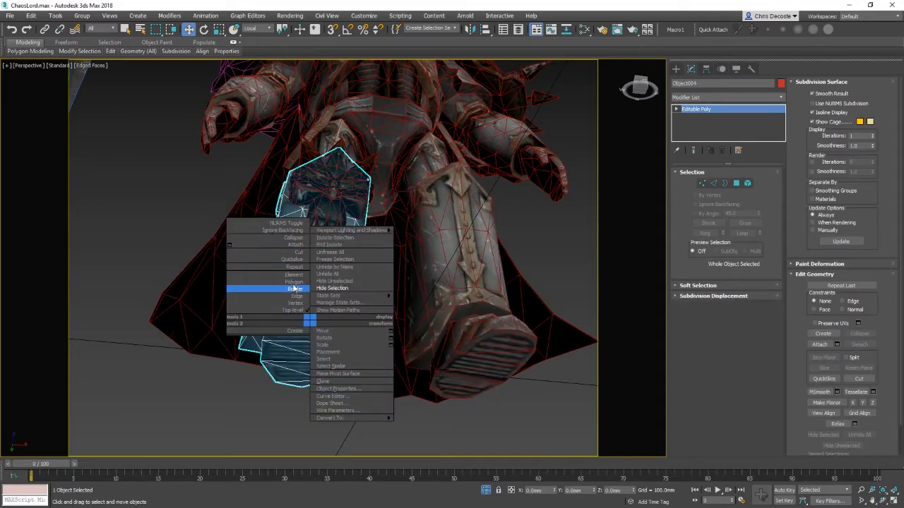
{"action": "left_click", "coordinate": [294, 276]}
{"action": "left_click", "coordinate": [310, 348]}
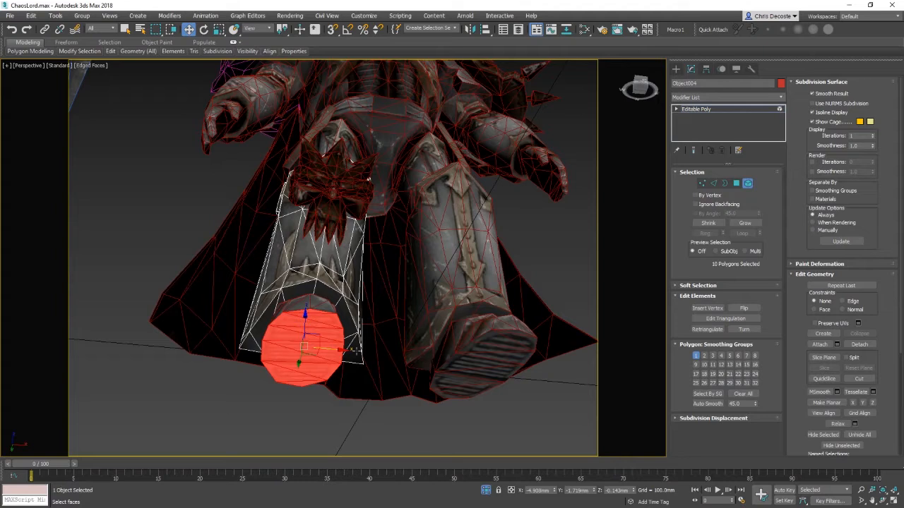
{"action": "left_click", "coordinate": [859, 344]}
{"action": "left_click", "coordinate": [482, 263]}
Step: Try to attach the other boot foot to the newly detached foot
{"action": "right_click", "coordinate": [306, 313]}
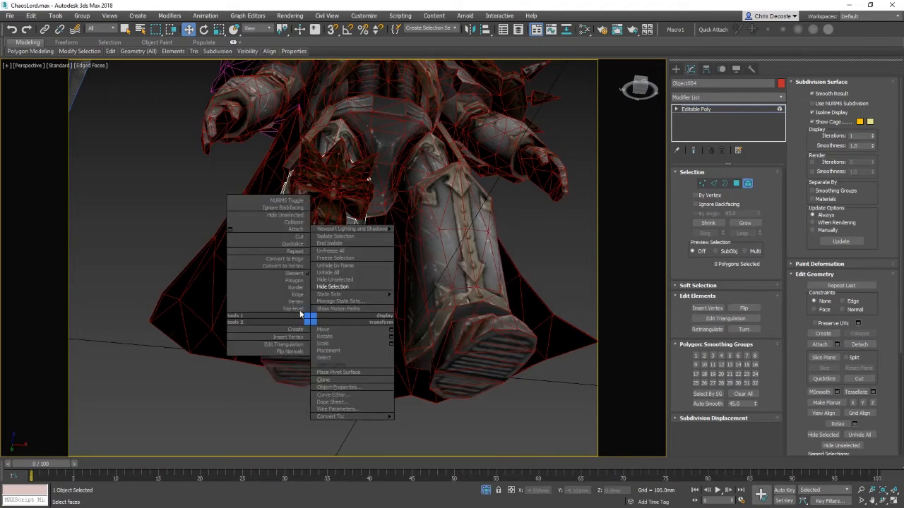
{"action": "left_click", "coordinate": [308, 322]}
{"action": "left_click", "coordinate": [309, 310]}
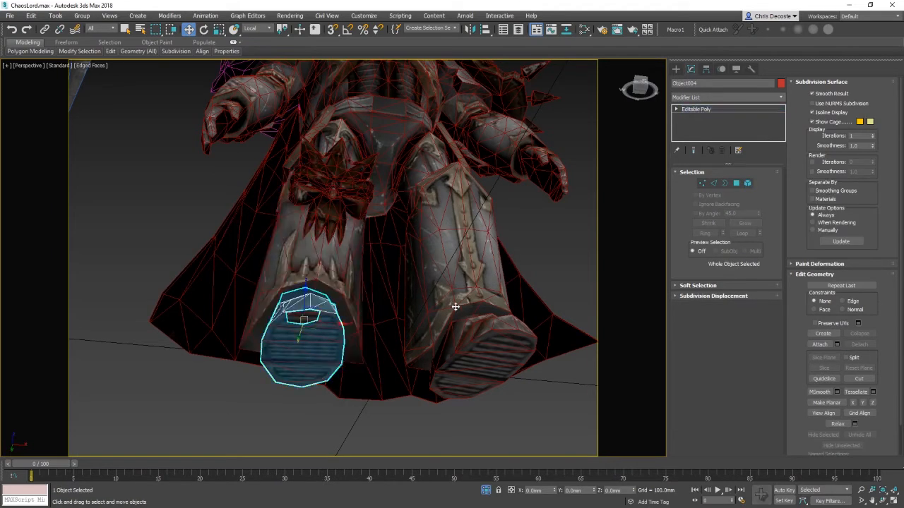
{"action": "left_click", "coordinate": [829, 344]}
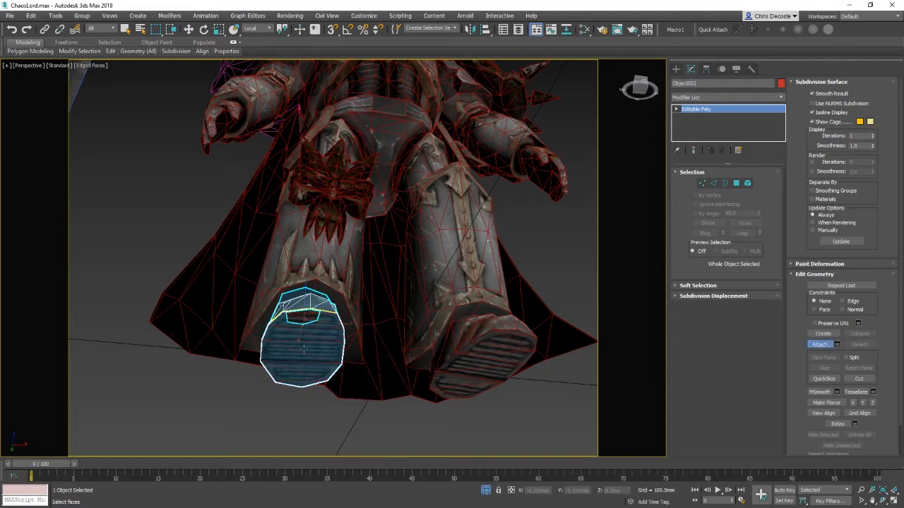
{"action": "left_click", "coordinate": [478, 330]}
Step: Inspect the right boot foot at element level and return to object level
{"action": "right_click", "coordinate": [492, 330]}
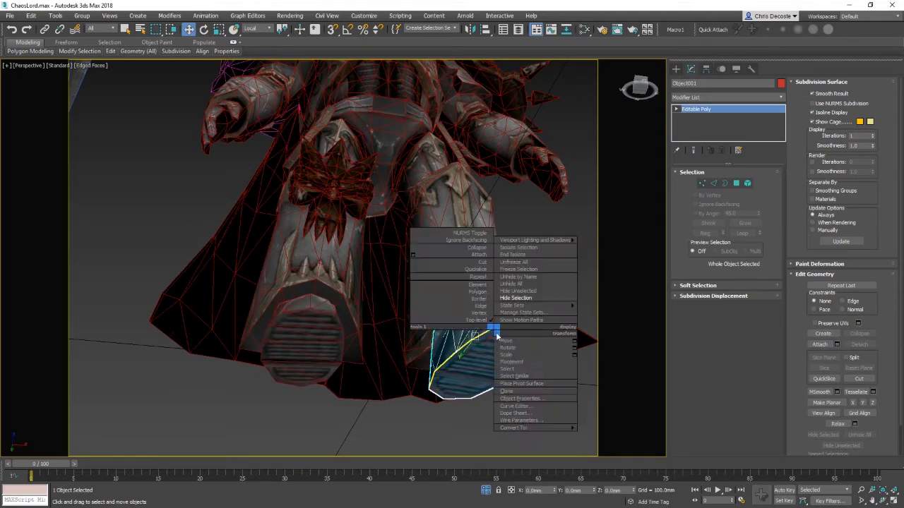
{"action": "left_click", "coordinate": [476, 285]}
{"action": "left_click", "coordinate": [499, 371]}
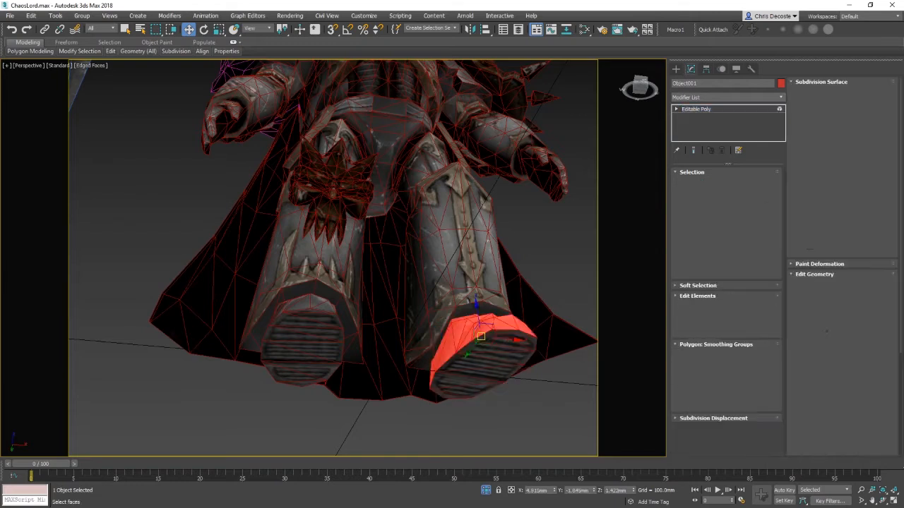
{"action": "left_click", "coordinate": [499, 371], "text": "ctrl"}
{"action": "key", "text": "w"}
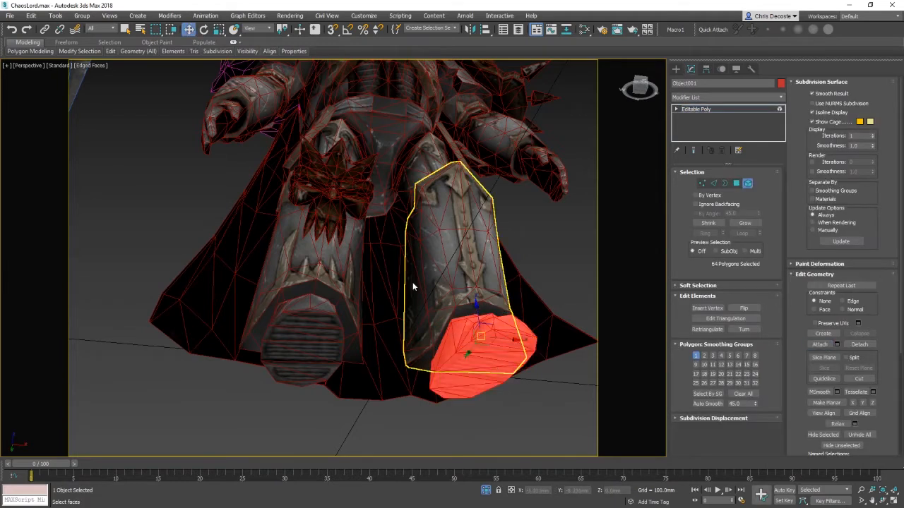
{"action": "right_click", "coordinate": [410, 279]}
{"action": "left_click", "coordinate": [396, 272]}
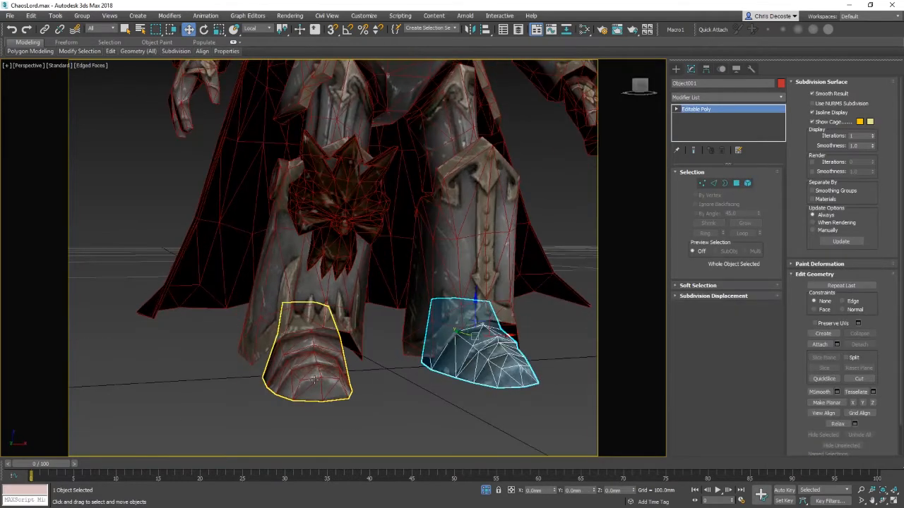
Step: Select both feet, shin plates, knee ornament, thigh plates and torso armour, then isolate them
{"action": "left_click", "coordinate": [314, 378]}
{"action": "left_click", "coordinate": [473, 331], "text": "ctrl"}
{"action": "left_click", "coordinate": [464, 286], "text": "ctrl"}
{"action": "left_click", "coordinate": [347, 286], "text": "ctrl"}
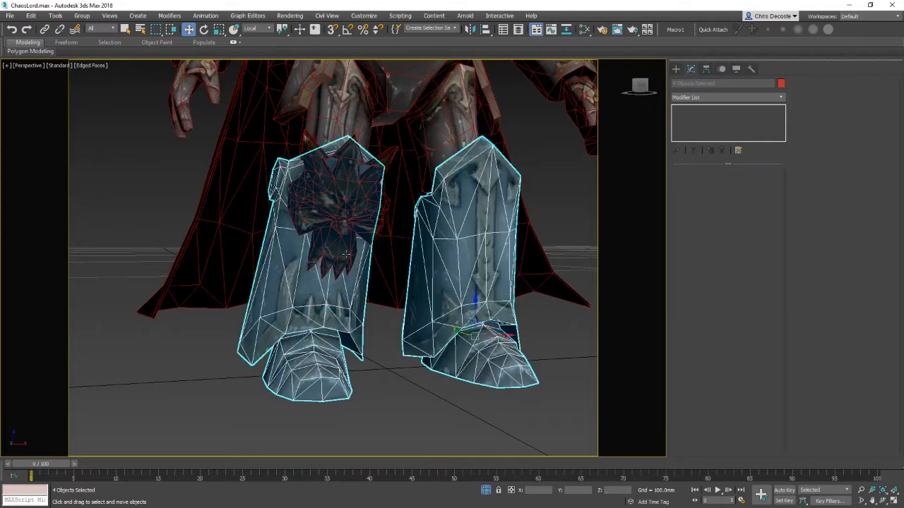
{"action": "left_click", "coordinate": [345, 214], "text": "ctrl"}
{"action": "middle_click_drag", "start_coordinate": [372, 194], "coordinate": [360, 297]}
{"action": "left_click", "coordinate": [307, 212], "text": "ctrl"}
{"action": "left_click", "coordinate": [452, 189], "text": "ctrl"}
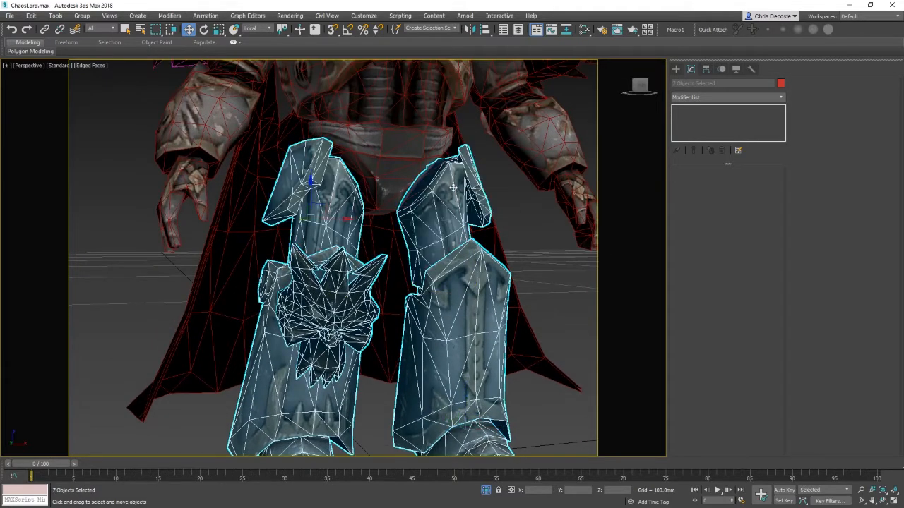
{"action": "left_click", "coordinate": [413, 193], "text": "ctrl"}
{"action": "middle_click_drag", "start_coordinate": [410, 240], "coordinate": [408, 286]}
{"action": "right_click", "coordinate": [383, 199]}
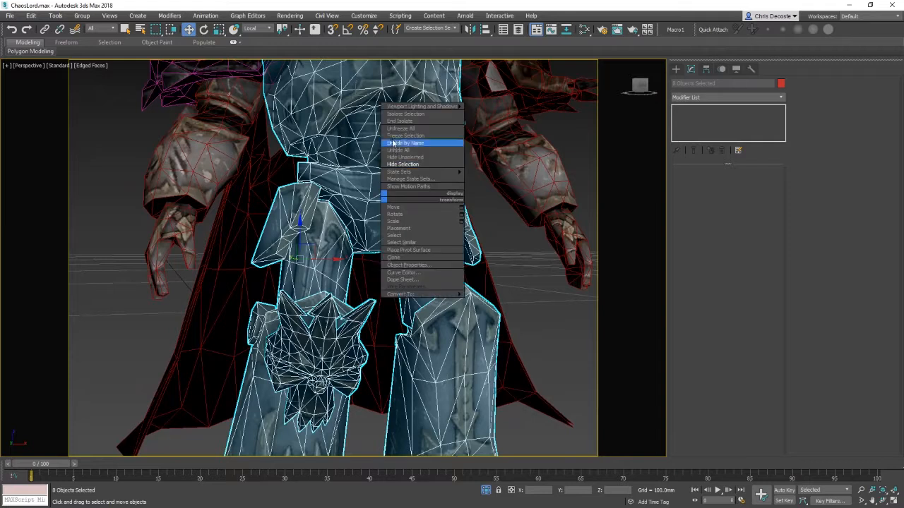
{"action": "left_click", "coordinate": [406, 115]}
Step: Select the torso armour and examine its mesh elements
{"action": "middle_click_drag", "start_coordinate": [468, 181], "coordinate": [471, 251]}
{"action": "left_click", "coordinate": [416, 267]}
{"action": "scroll", "coordinate": [415, 269], "scroll_direction": "up", "scroll_amount": 3}
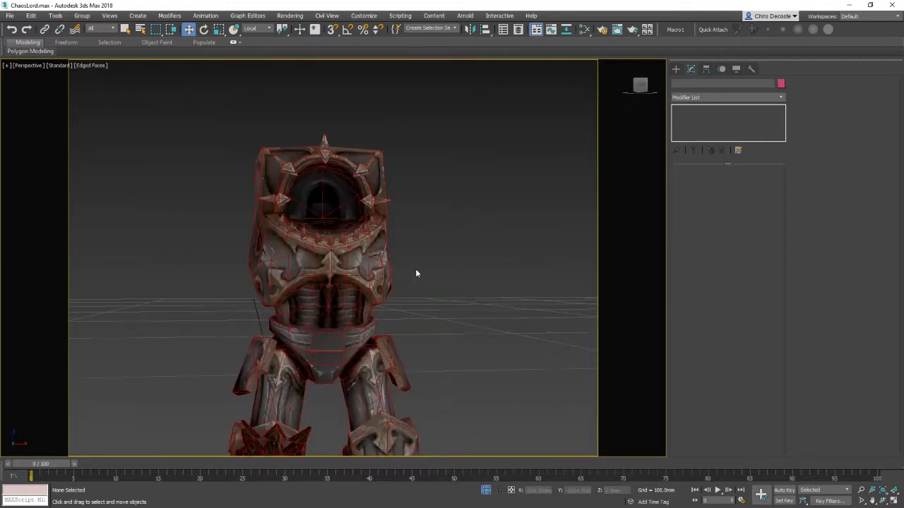
{"action": "left_click", "coordinate": [376, 291]}
{"action": "middle_click_drag", "start_coordinate": [376, 291], "coordinate": [405, 267]}
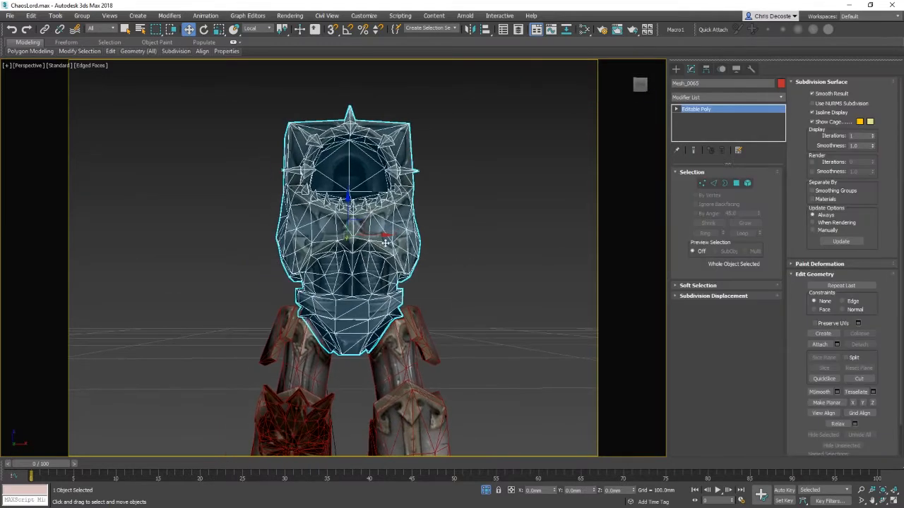
{"action": "right_click", "coordinate": [339, 260]}
{"action": "left_click", "coordinate": [317, 223]}
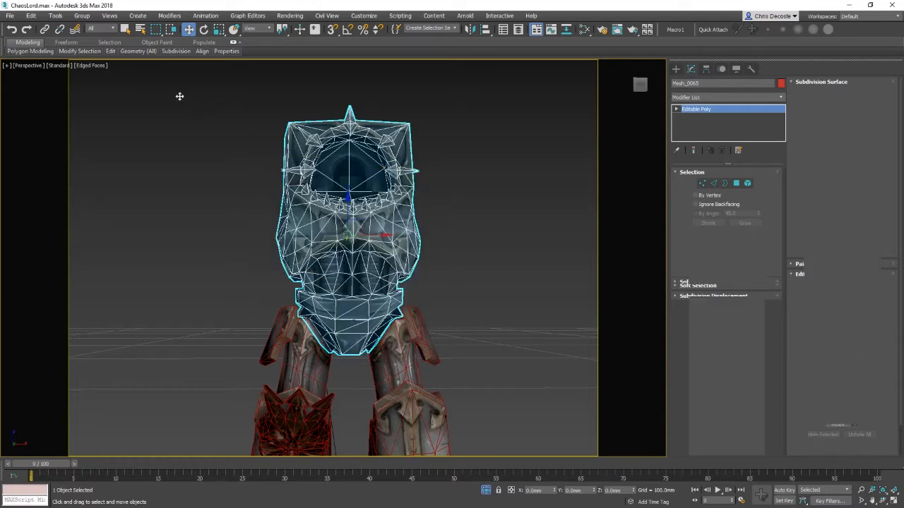
{"action": "left_click_drag", "start_coordinate": [184, 100], "coordinate": [484, 278]}
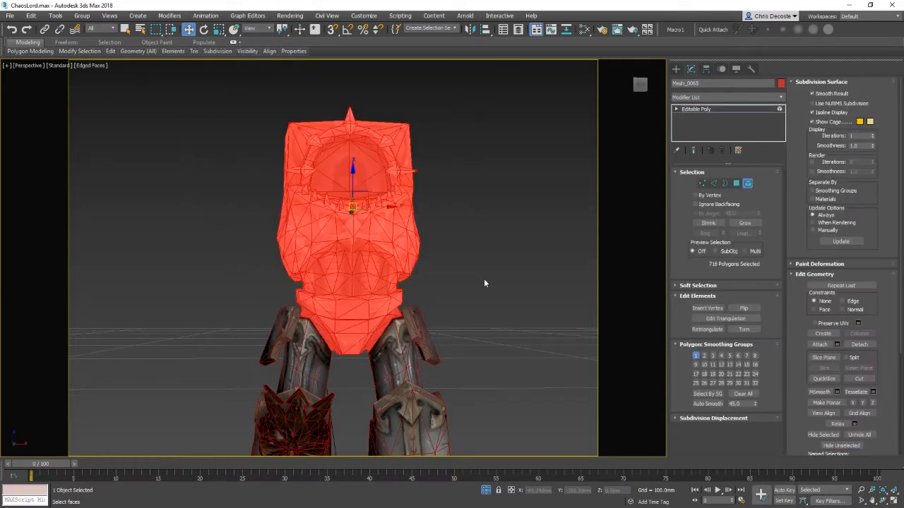
{"action": "left_click", "coordinate": [336, 315], "text": "alt"}
{"action": "middle_click_drag", "start_coordinate": [345, 298], "coordinate": [388, 301], "text": "alt"}
{"action": "right_click", "coordinate": [353, 269]}
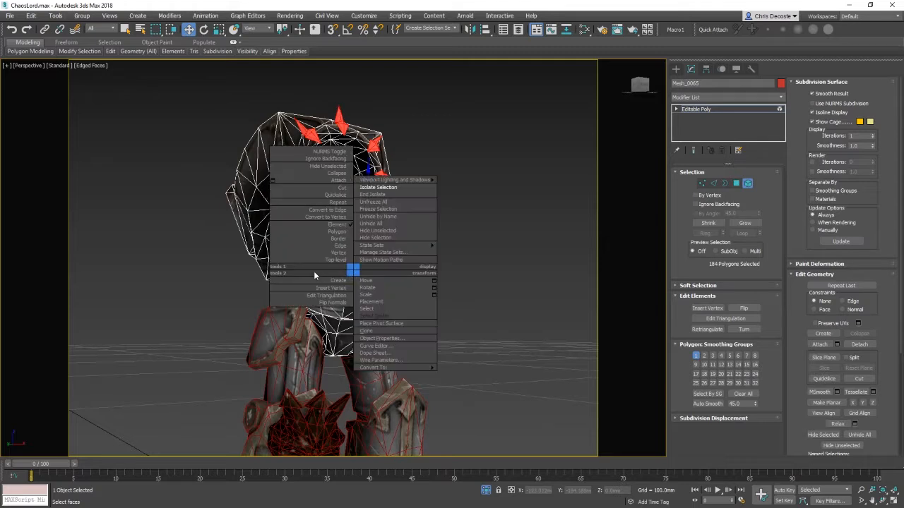
{"action": "left_click", "coordinate": [306, 259]}
{"action": "middle_click_drag", "start_coordinate": [480, 249], "coordinate": [375, 289], "text": "alt"}
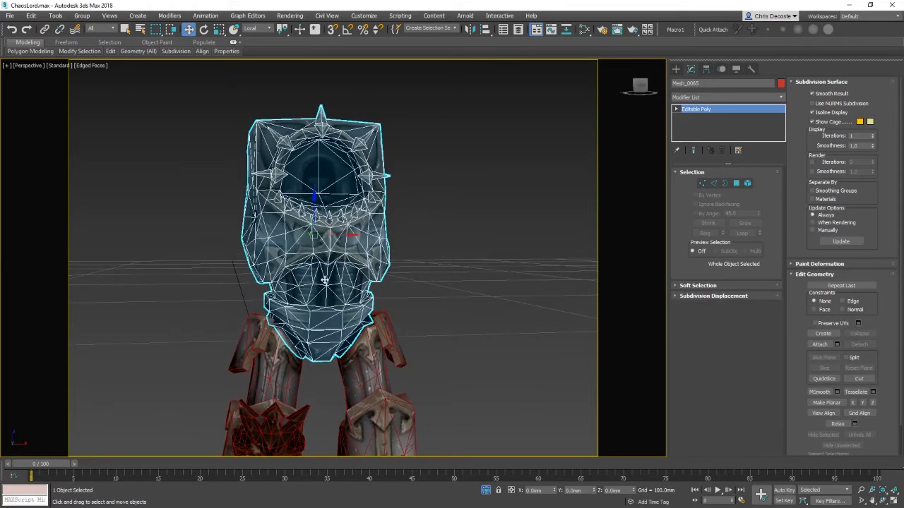
Step: Select the torso armour's upper polygons above the waist band and shrink the selection once
{"action": "middle_click_drag", "start_coordinate": [313, 284], "coordinate": [351, 247], "text": "alt"}
{"action": "right_click", "coordinate": [305, 207]}
{"action": "left_click", "coordinate": [295, 162]}
{"action": "key", "text": "5"}
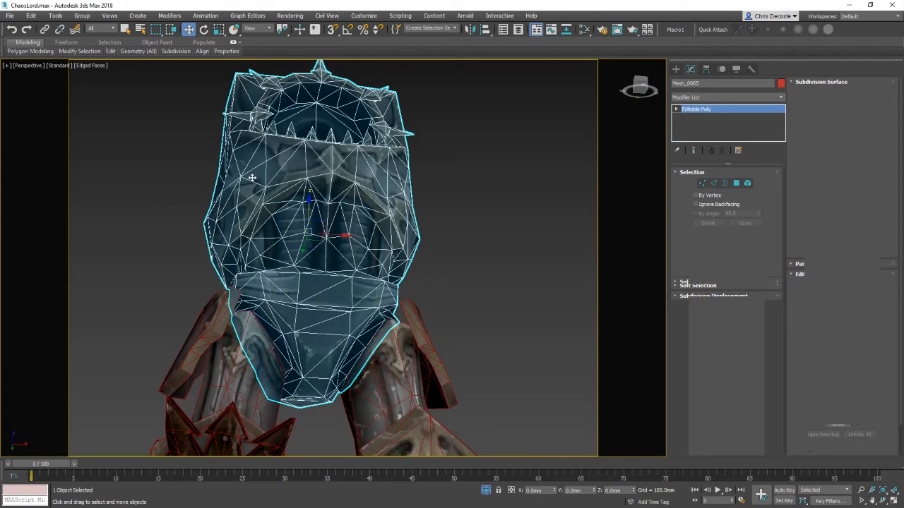
{"action": "left_click", "coordinate": [252, 177]}
{"action": "middle_click_drag", "start_coordinate": [253, 178], "coordinate": [336, 271], "text": "alt"}
{"action": "left_click", "coordinate": [446, 297]}
{"action": "right_click", "coordinate": [336, 271]}
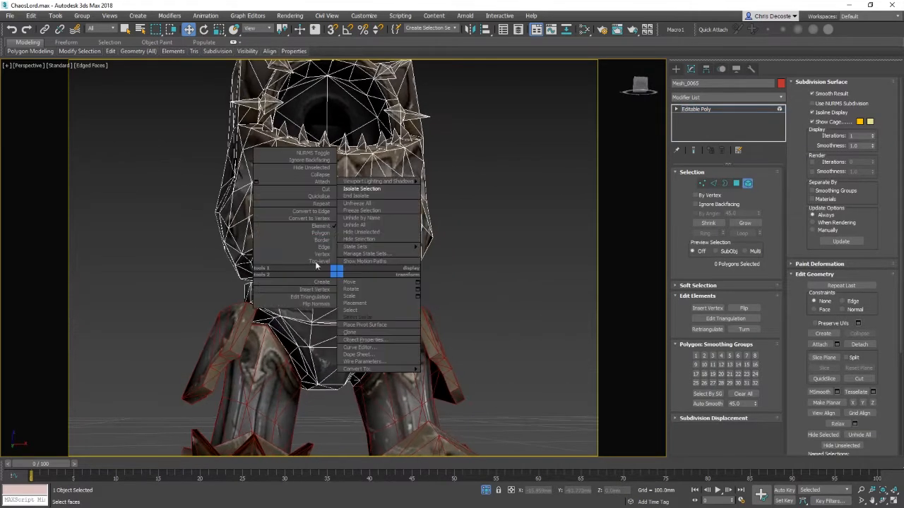
{"action": "left_click", "coordinate": [318, 233]}
{"action": "left_click", "coordinate": [422, 238]}
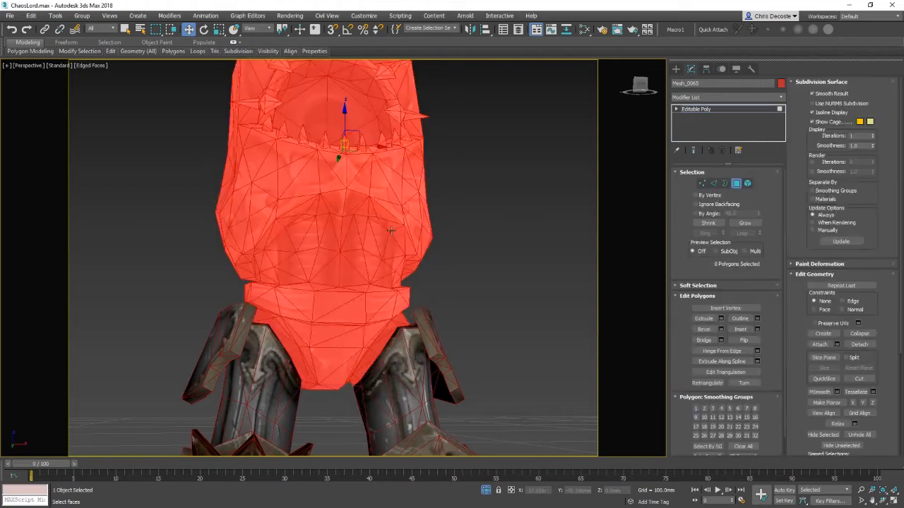
{"action": "middle_click_drag", "start_coordinate": [453, 267], "coordinate": [433, 366], "text": "alt"}
{"action": "left_click_drag", "start_coordinate": [226, 286], "coordinate": [227, 286], "text": "alt"}
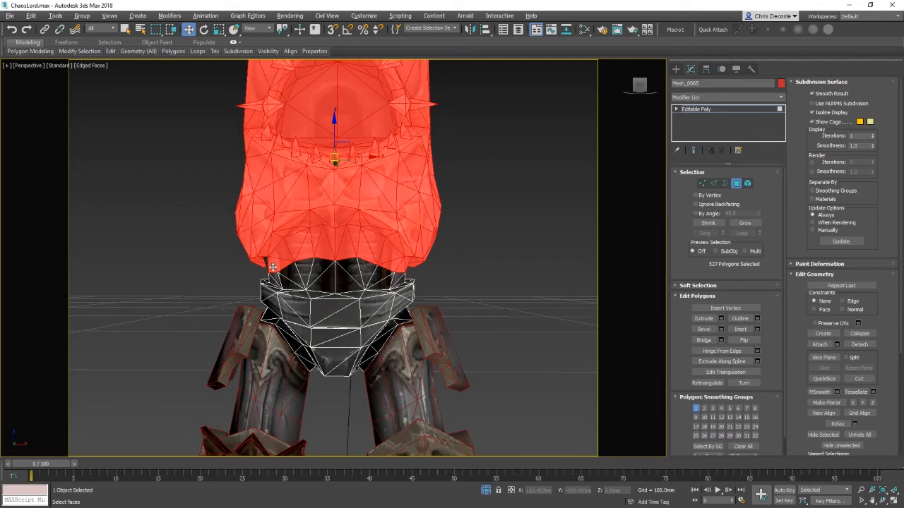
{"action": "mouse_move", "coordinate": [436, 290]}
{"action": "middle_mouse_down", "text": "alt"}
{"action": "mouse_move", "coordinate": [481, 278]}
{"action": "mouse_move", "coordinate": [439, 285]}
{"action": "middle_mouse_up", "text": "alt"}
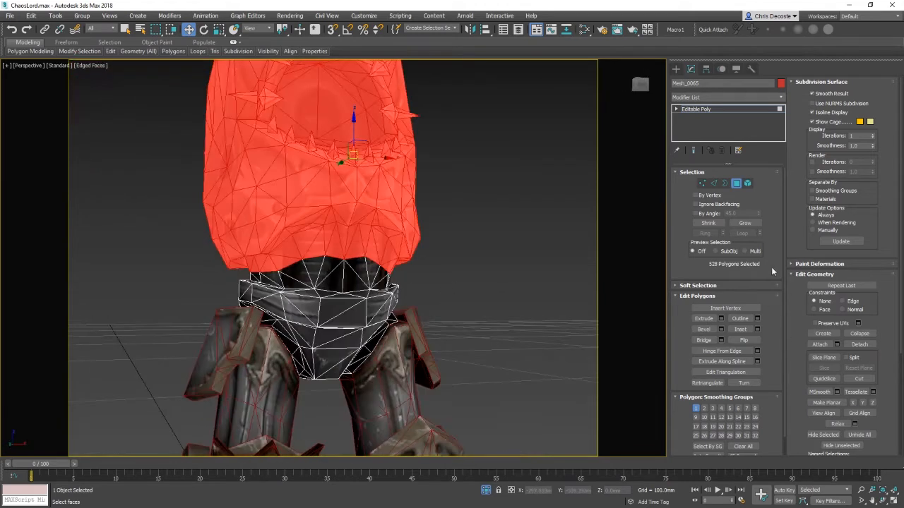
{"action": "left_click", "coordinate": [707, 223]}
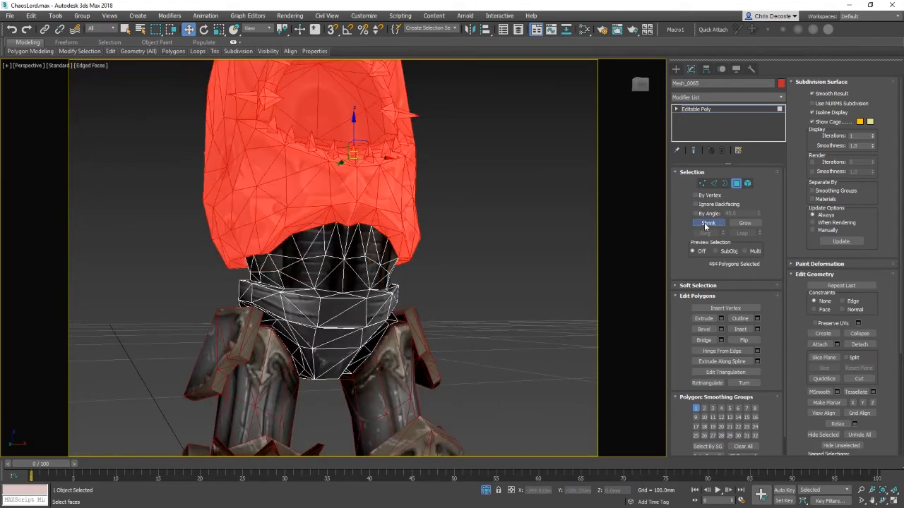
Step: Turn off edged faces and detach the selected upper torso polygons as a new object
{"action": "mouse_move", "coordinate": [438, 289]}
{"action": "middle_mouse_down", "text": "alt"}
{"action": "mouse_move", "coordinate": [428, 252]}
{"action": "mouse_move", "coordinate": [272, 276]}
{"action": "mouse_move", "coordinate": [327, 271]}
{"action": "mouse_move", "coordinate": [484, 329]}
{"action": "mouse_move", "coordinate": [488, 282]}
{"action": "mouse_move", "coordinate": [488, 291]}
{"action": "mouse_move", "coordinate": [351, 230]}
{"action": "middle_mouse_up", "text": "alt"}
{"action": "scroll", "coordinate": [483, 328], "scroll_direction": "up", "scroll_amount": 2}
{"action": "key", "text": "F4"}
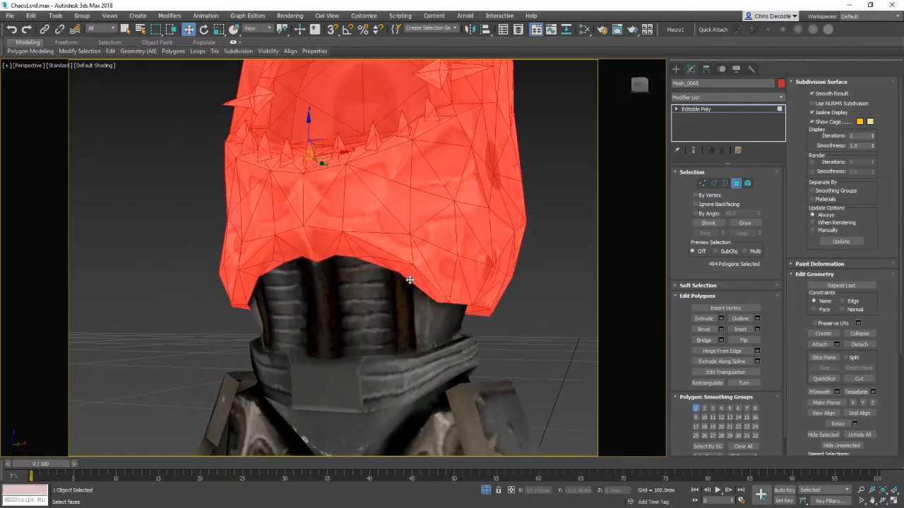
{"action": "middle_click_drag", "start_coordinate": [349, 290], "coordinate": [337, 215], "text": "alt"}
{"action": "scroll", "coordinate": [409, 228], "scroll_direction": "down", "scroll_amount": 3}
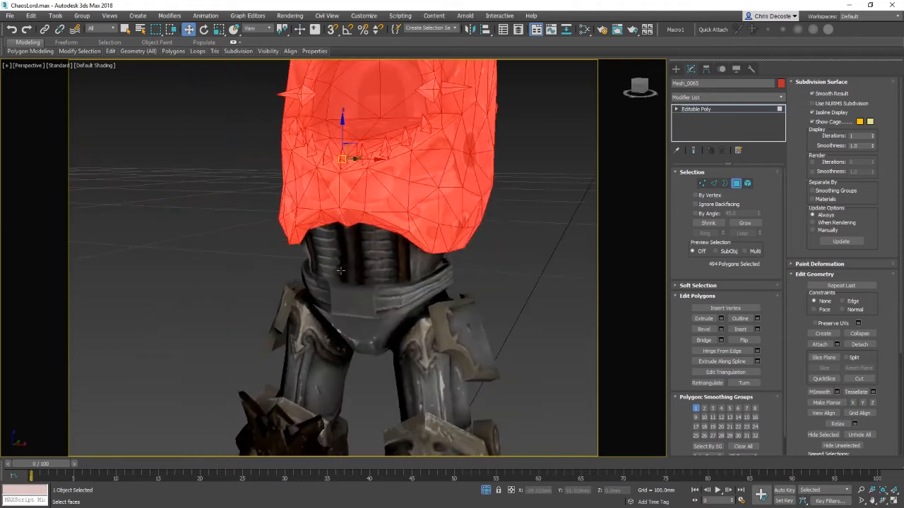
{"action": "middle_click_drag", "start_coordinate": [341, 271], "coordinate": [405, 235]}
{"action": "left_click", "coordinate": [859, 345]}
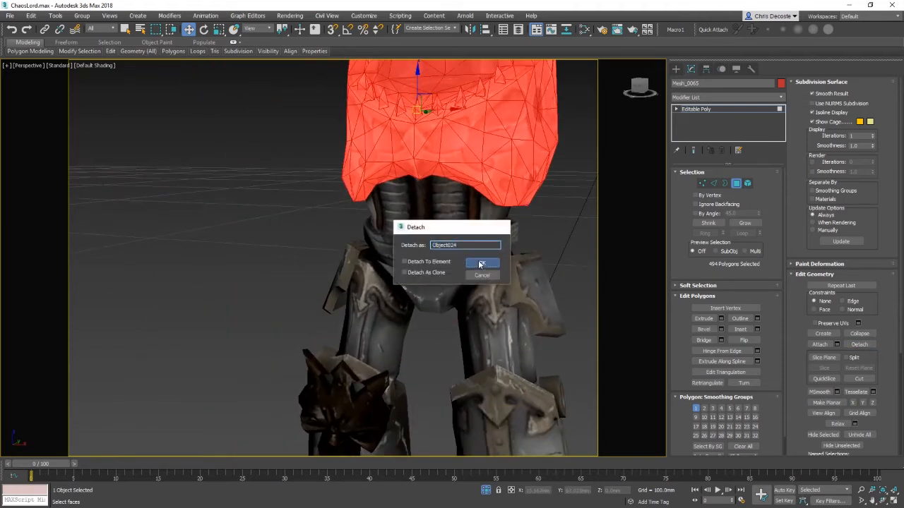
{"action": "left_click", "coordinate": [483, 264]}
Step: Return to object level and select the detached waist and upper torso pieces
{"action": "right_click", "coordinate": [422, 164]}
{"action": "left_click", "coordinate": [419, 158]}
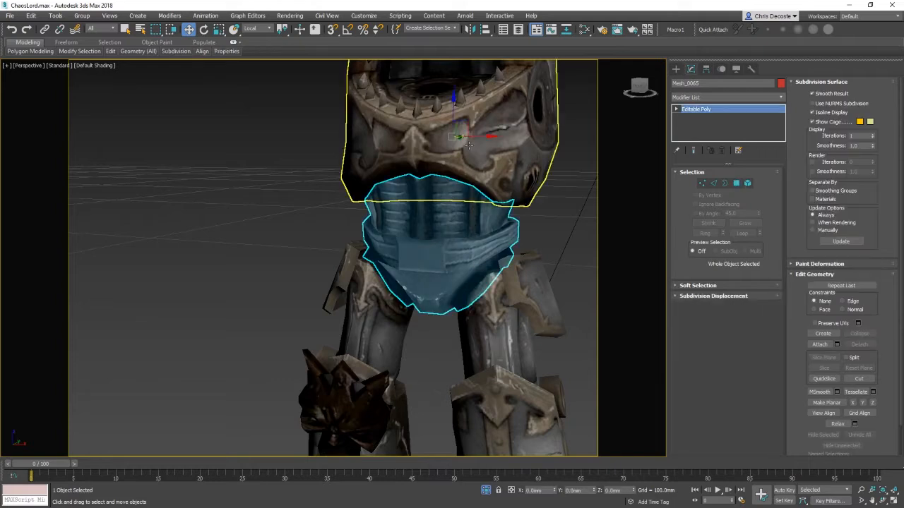
{"action": "left_click", "coordinate": [470, 146]}
{"action": "middle_click_drag", "start_coordinate": [417, 270], "coordinate": [454, 266], "text": "alt"}
{"action": "left_click", "coordinate": [454, 266]}
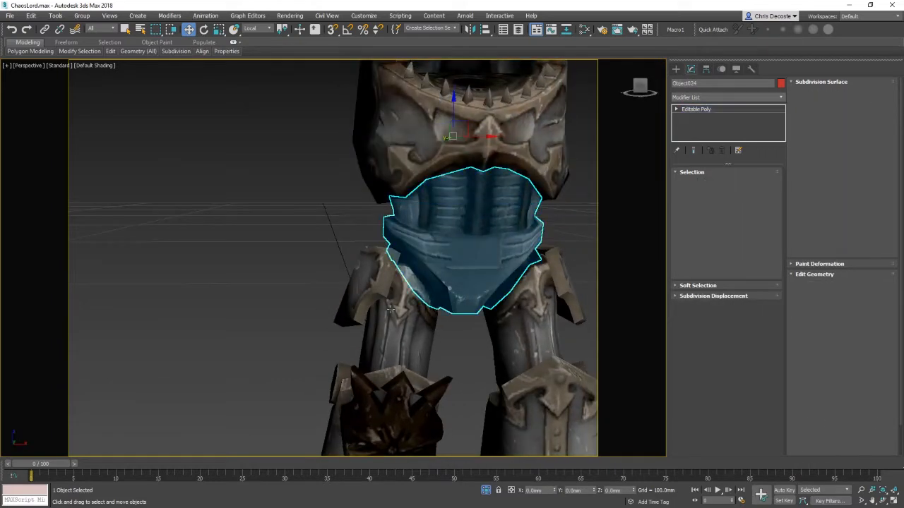
Step: Select the left boot foot and open its pivot adjustment options
{"action": "left_click", "coordinate": [395, 311]}
{"action": "middle_click_drag", "start_coordinate": [459, 367], "coordinate": [424, 303], "text": "alt"}
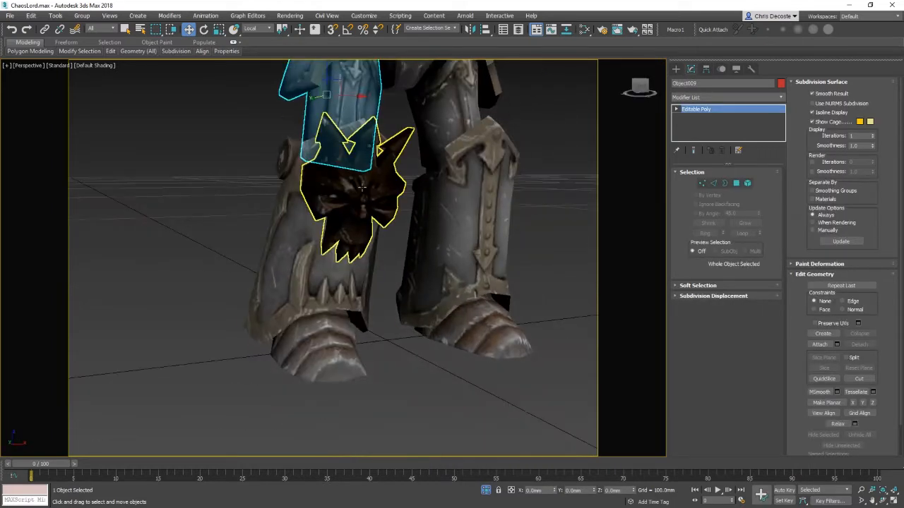
{"action": "left_click", "coordinate": [339, 219]}
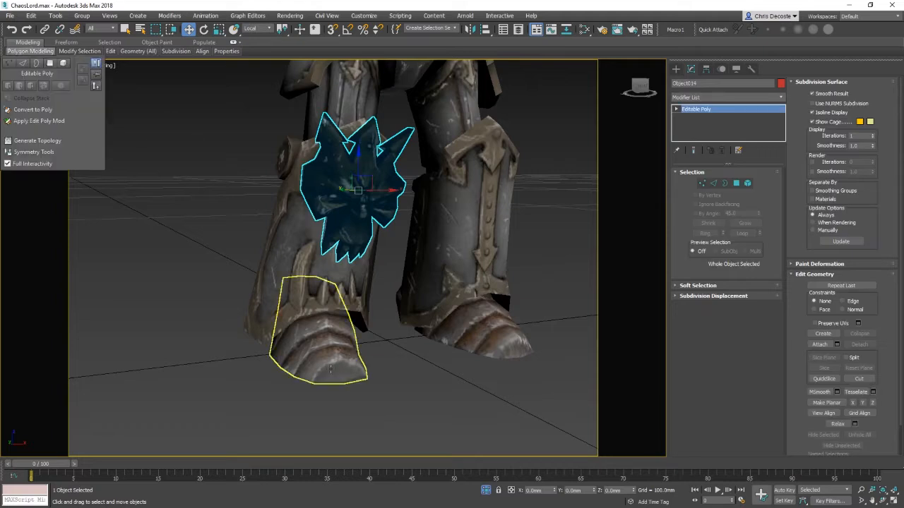
{"action": "left_click", "coordinate": [333, 326]}
{"action": "left_click", "coordinate": [707, 68]}
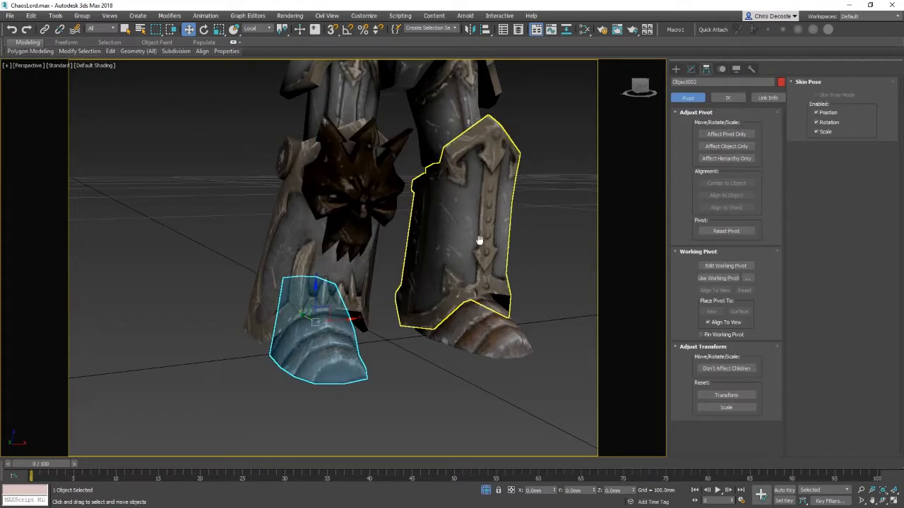
Step: Select all the model's pieces and center each object's pivot on its own geometry
{"action": "scroll", "coordinate": [480, 242], "scroll_direction": "down", "scroll_amount": 5}
{"action": "middle_click_drag", "start_coordinate": [480, 243], "coordinate": [179, 140], "text": "alt"}
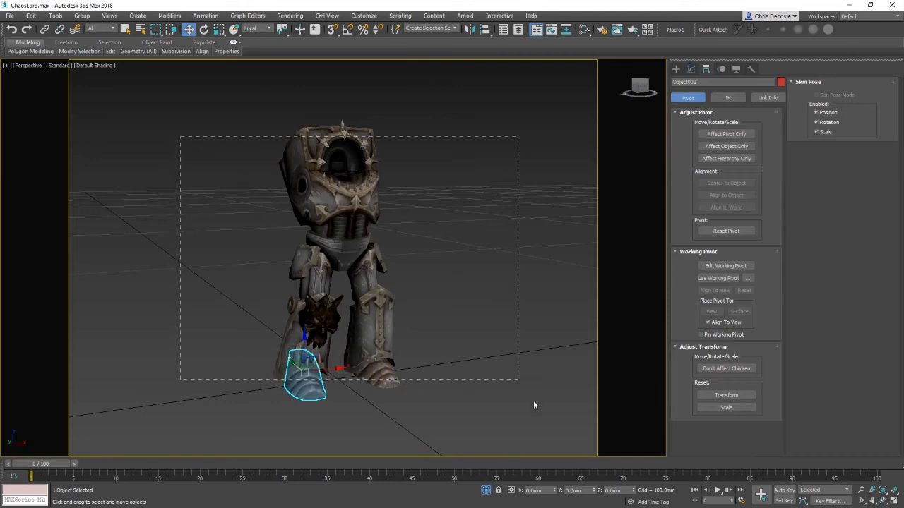
{"action": "key", "text": "ctrl+a"}
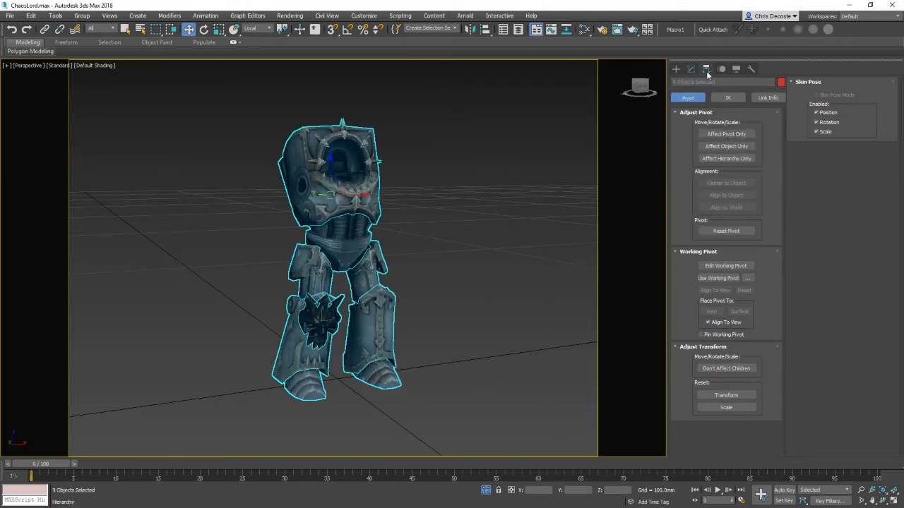
{"action": "left_click", "coordinate": [726, 134]}
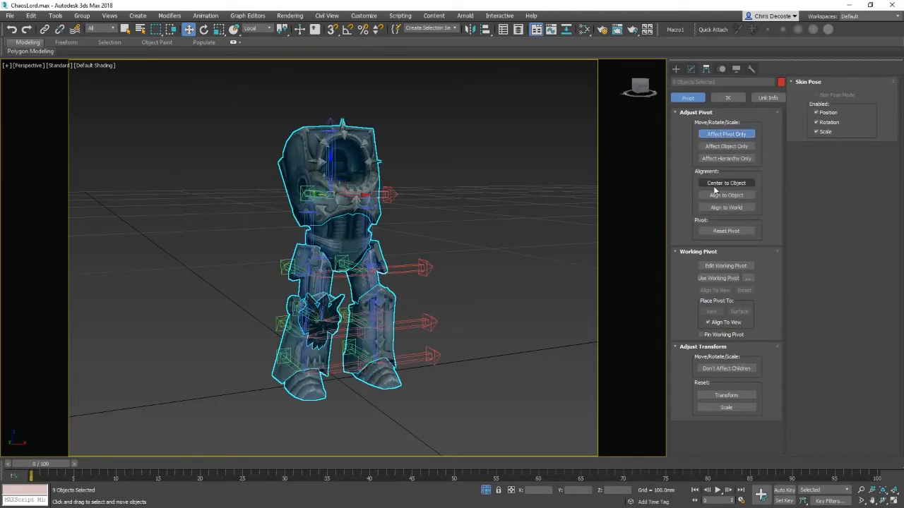
{"action": "left_click", "coordinate": [715, 186]}
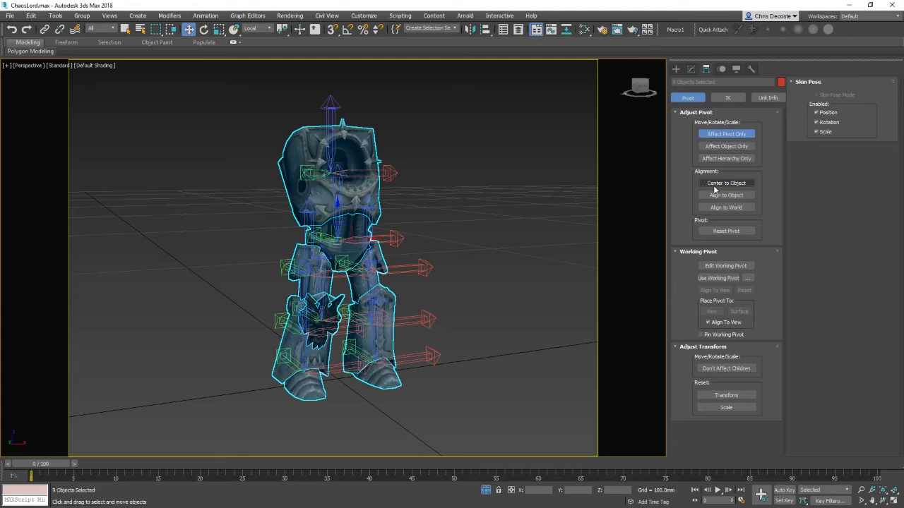
Step: Leave pivot editing, select the left boot foot and test-rotate it to check its pivot
{"action": "left_click", "coordinate": [727, 137]}
{"action": "left_click", "coordinate": [276, 412]}
{"action": "left_click", "coordinate": [302, 374]}
{"action": "key", "text": "z"}
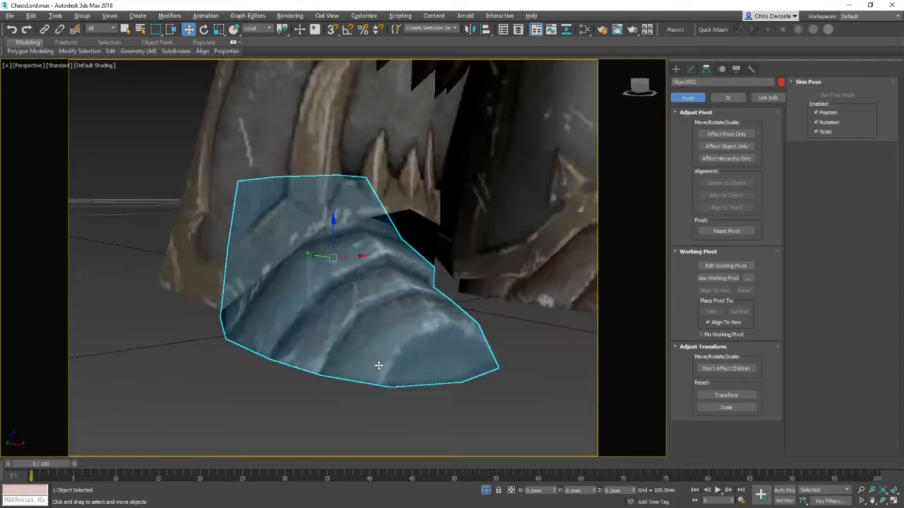
{"action": "key", "text": "e"}
{"action": "left_click_drag", "start_coordinate": [353, 247], "coordinate": [372, 289]}
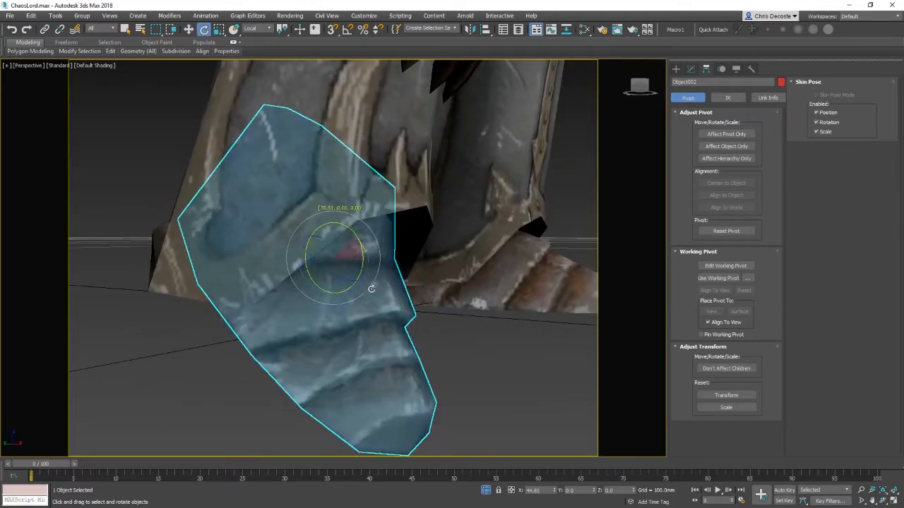
{"action": "right_click", "coordinate": [372, 289]}
Step: Select both boot feet and move their pivots back to the ankle in the left view
{"action": "middle_click_drag", "start_coordinate": [527, 284], "coordinate": [391, 283]}
{"action": "scroll", "coordinate": [392, 283], "scroll_direction": "down", "scroll_amount": 3}
{"action": "left_click", "coordinate": [409, 273], "text": "ctrl"}
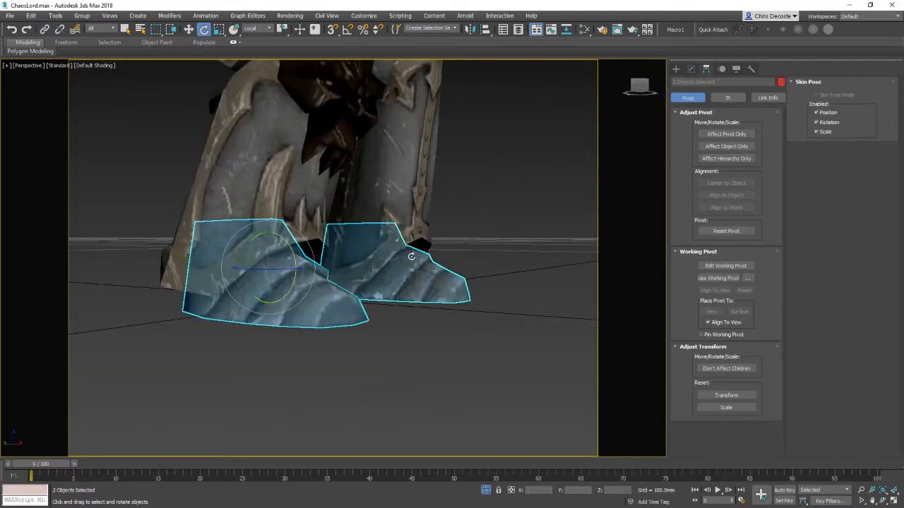
{"action": "key", "text": "l"}
{"action": "key", "text": "z"}
{"action": "middle_click_drag", "start_coordinate": [426, 295], "coordinate": [434, 283]}
{"action": "scroll", "coordinate": [434, 282], "scroll_direction": "down", "scroll_amount": 4}
{"action": "key", "text": "F3"}
{"action": "middle_click_drag", "start_coordinate": [487, 247], "coordinate": [508, 286]}
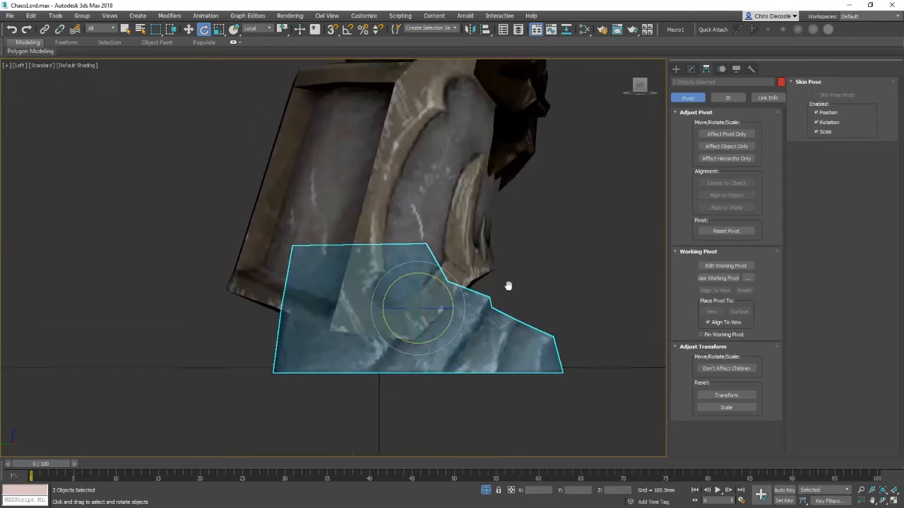
{"action": "key", "text": "F3"}
{"action": "left_click_drag", "start_coordinate": [593, 421], "coordinate": [531, 325]}
{"action": "key", "text": "F3"}
{"action": "left_click", "coordinate": [727, 134]}
{"action": "key", "text": "w"}
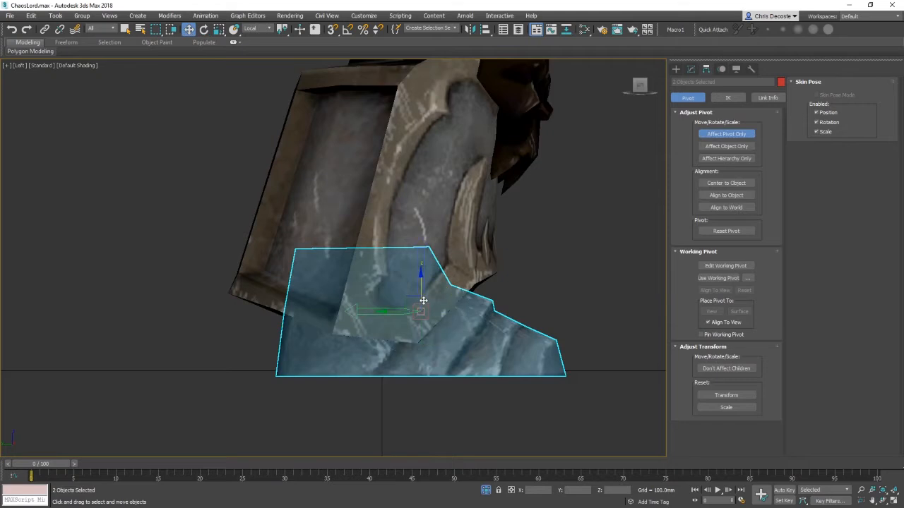
{"action": "left_click_drag", "start_coordinate": [411, 296], "coordinate": [348, 286]}
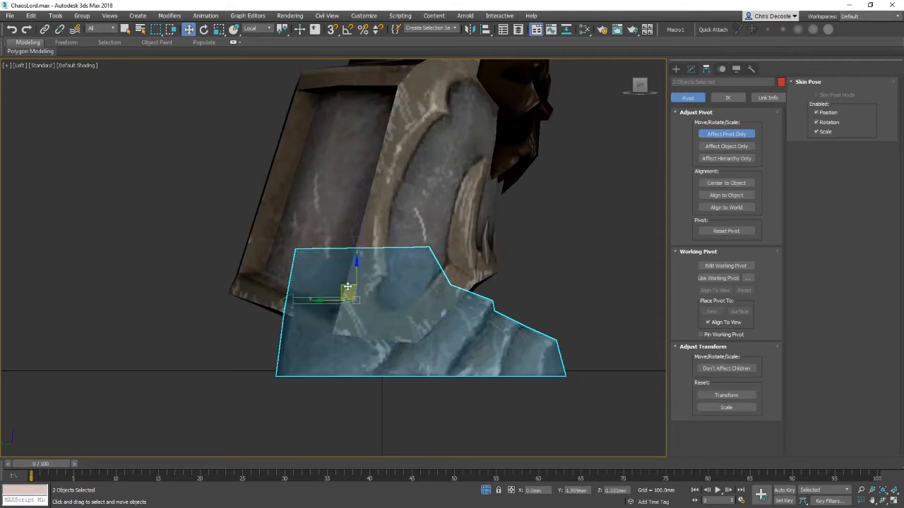
{"action": "key", "text": "p"}
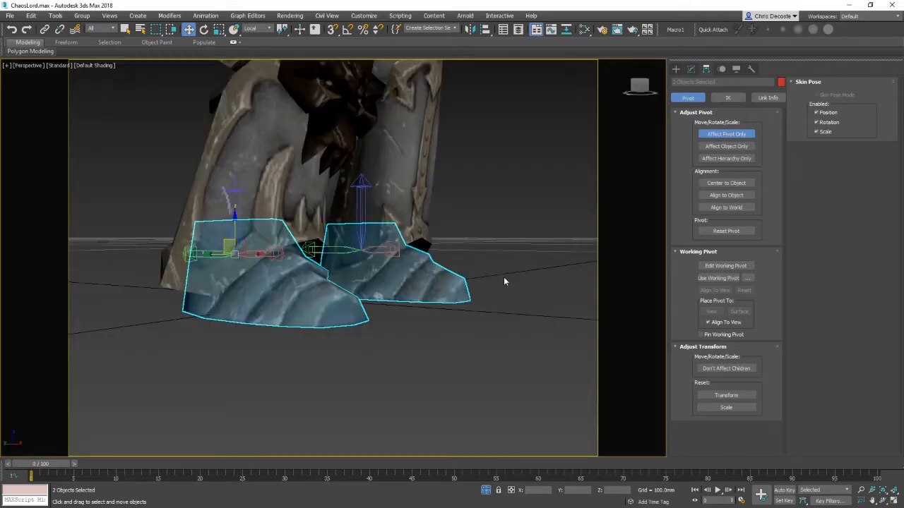
Step: Select both shin guards and move their pivots up to the knee bolt in the left view
{"action": "middle_click_drag", "start_coordinate": [463, 275], "coordinate": [264, 270], "text": "alt"}
{"action": "left_click", "coordinate": [262, 269]}
{"action": "left_click", "coordinate": [402, 261], "text": "ctrl"}
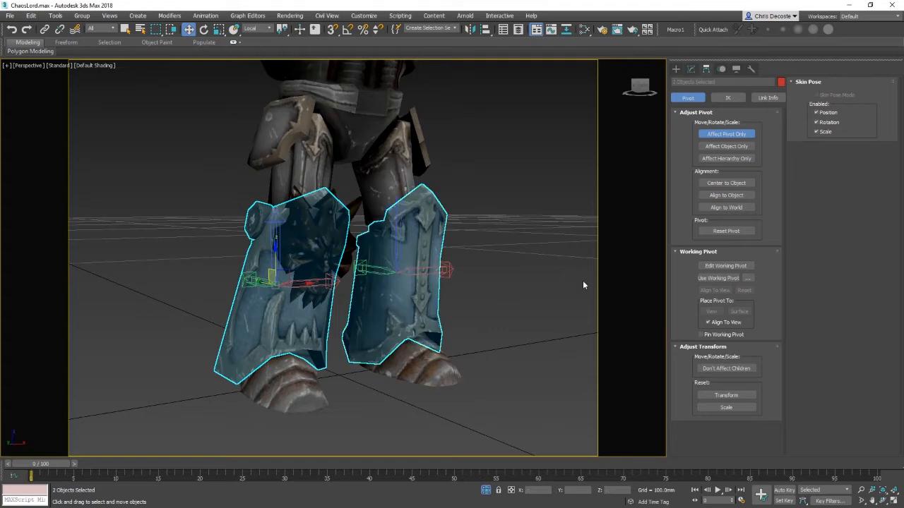
{"action": "key", "text": "l"}
{"action": "scroll", "coordinate": [583, 281], "scroll_direction": "down", "scroll_amount": 2}
{"action": "middle_click_drag", "start_coordinate": [614, 166], "coordinate": [569, 346]}
{"action": "scroll", "coordinate": [495, 351], "scroll_direction": "up", "scroll_amount": 3}
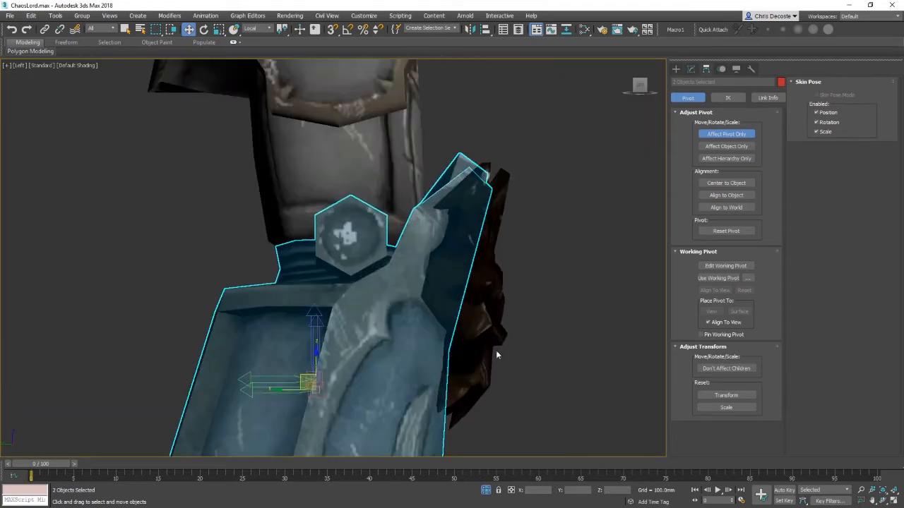
{"action": "middle_click_drag", "start_coordinate": [495, 350], "coordinate": [563, 339]}
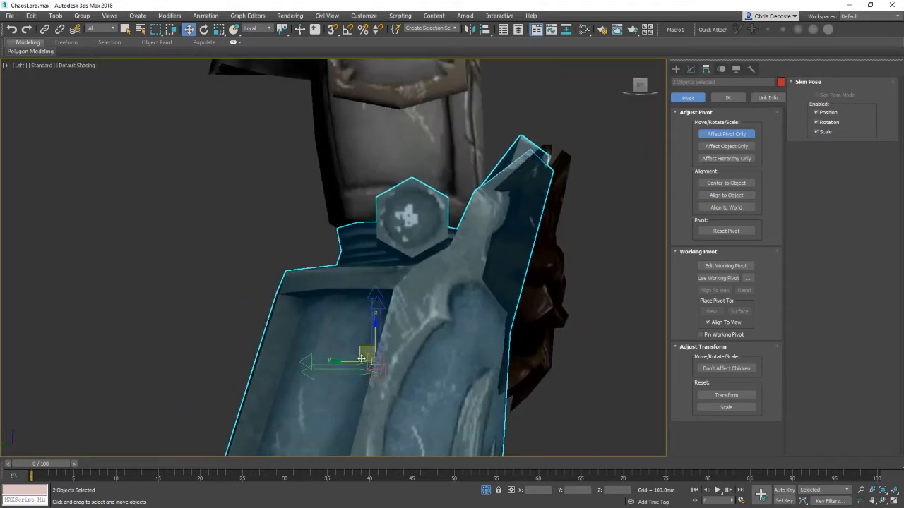
{"action": "left_click_drag", "start_coordinate": [360, 351], "coordinate": [397, 205]}
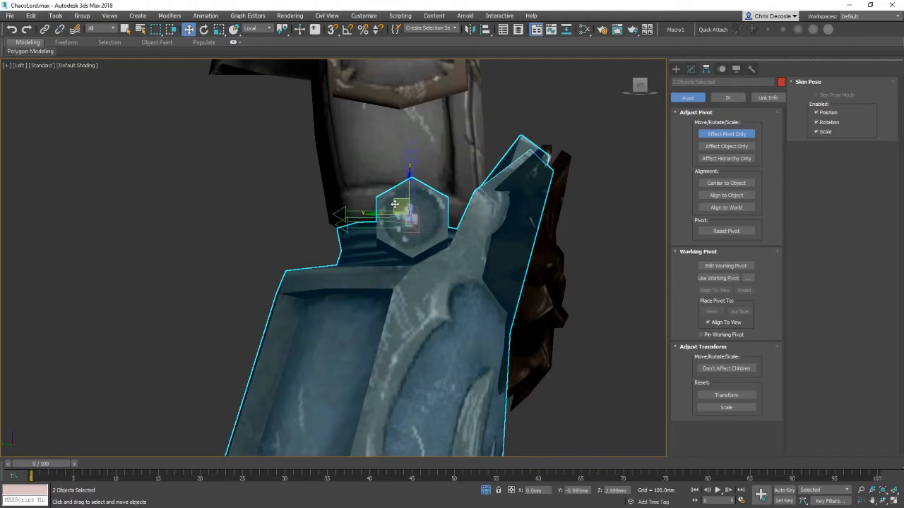
{"action": "left_click", "coordinate": [395, 204]}
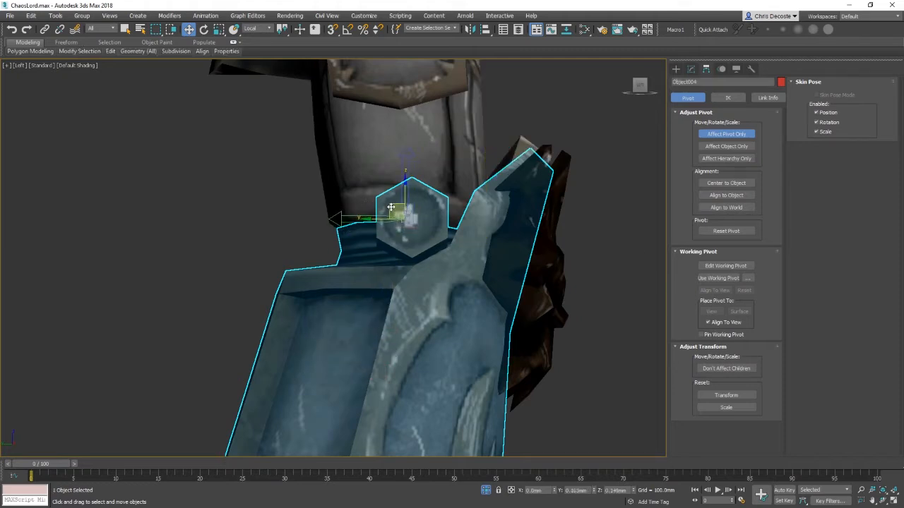
Step: Refine the shin guards' pivot placement on the knee bolt from the right view
{"action": "key", "text": "p"}
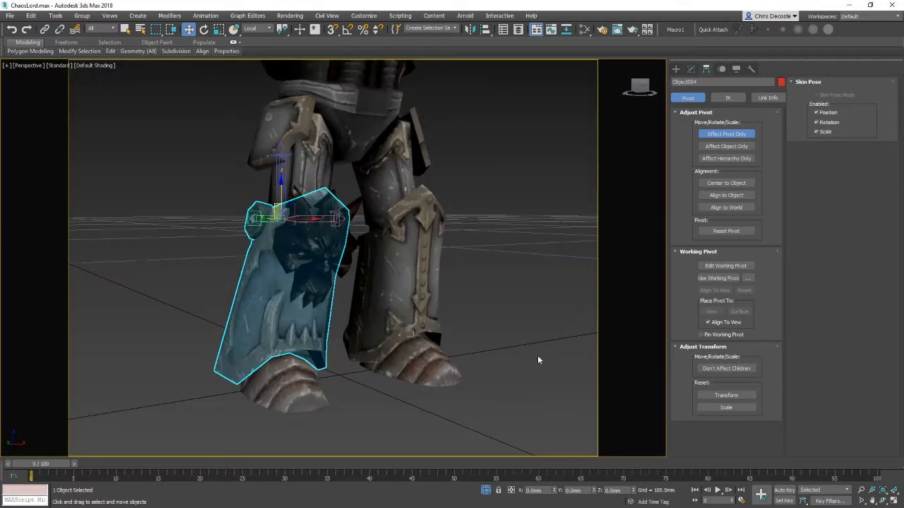
{"action": "left_click", "coordinate": [408, 286]}
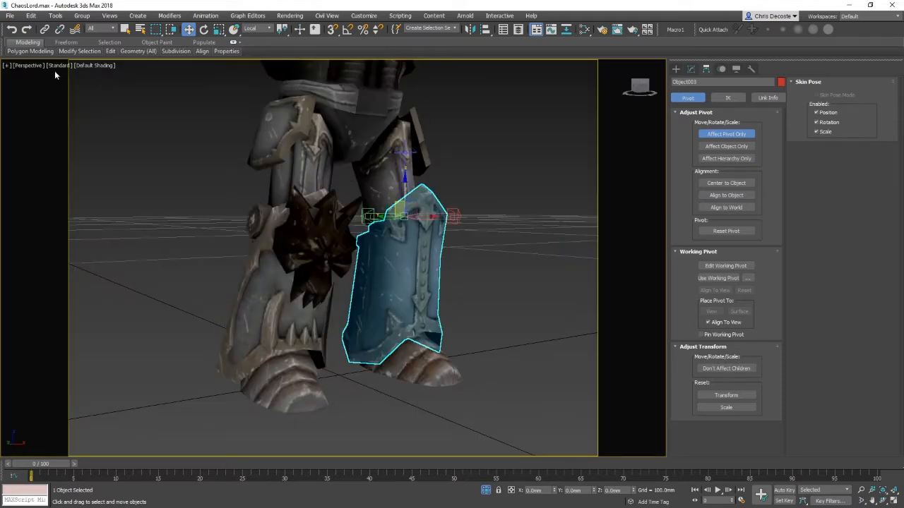
{"action": "key", "text": "l"}
{"action": "scroll", "coordinate": [514, 210], "scroll_direction": "down", "scroll_amount": 2}
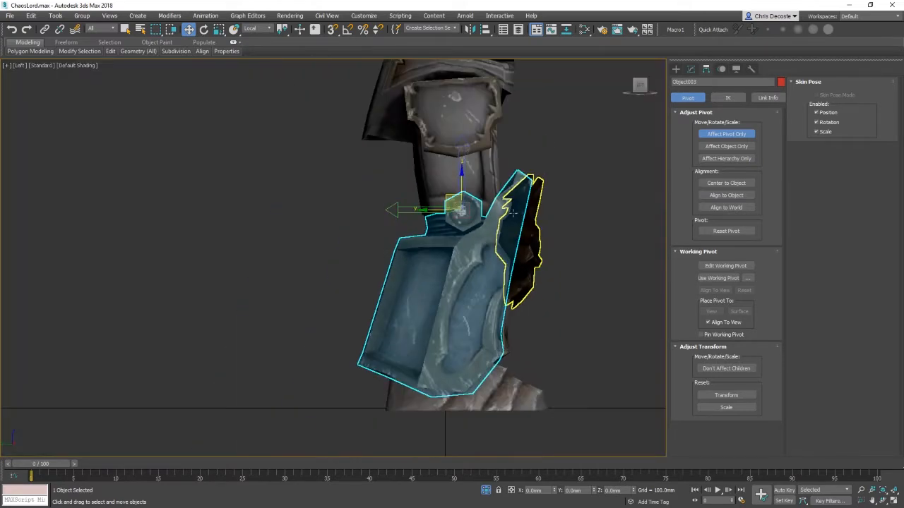
{"action": "key", "text": "r"}
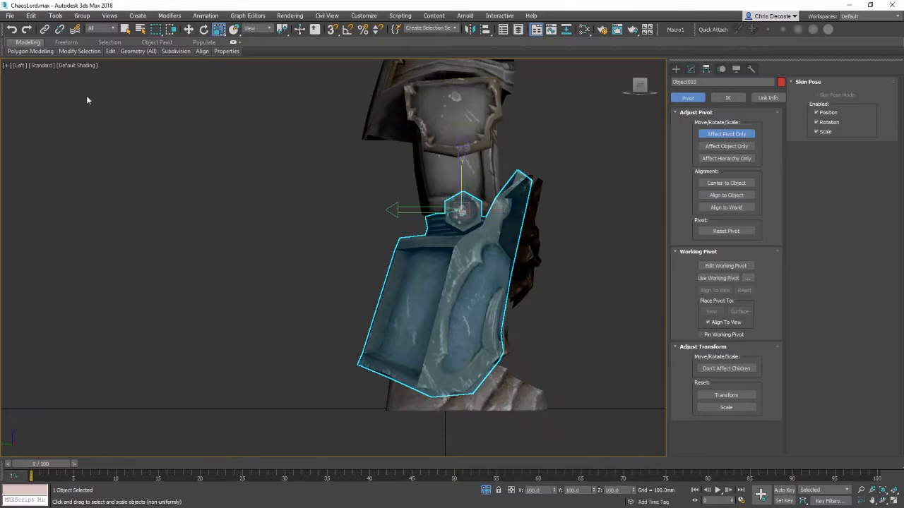
{"action": "left_click", "coordinate": [20, 66]}
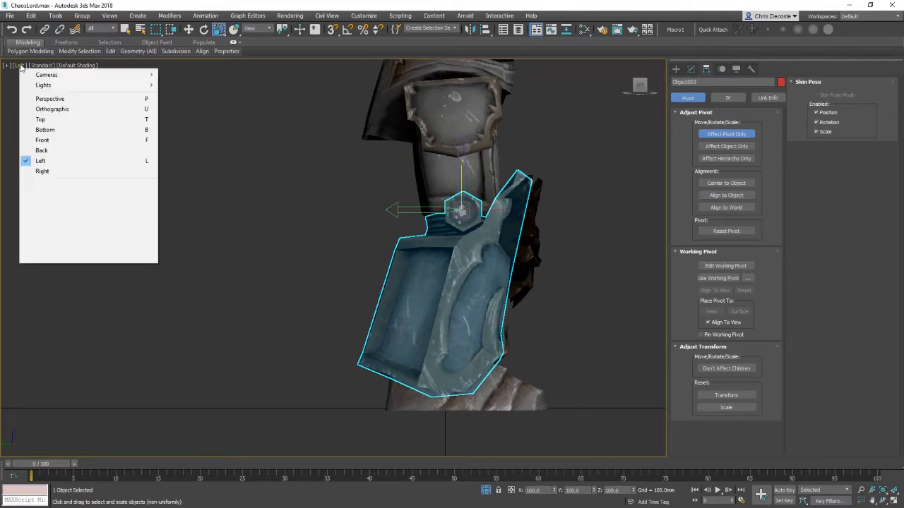
{"action": "left_click", "coordinate": [43, 171]}
{"action": "scroll", "coordinate": [281, 204], "scroll_direction": "up", "scroll_amount": 2}
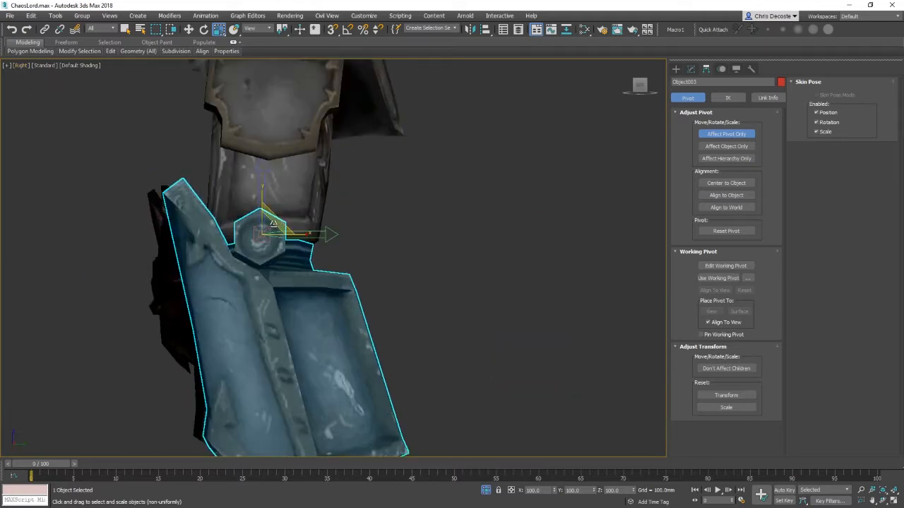
{"action": "key", "text": "w"}
{"action": "scroll", "coordinate": [362, 298], "scroll_direction": "up", "scroll_amount": 2}
{"action": "middle_click_drag", "start_coordinate": [361, 299], "coordinate": [400, 250]}
{"action": "scroll", "coordinate": [384, 257], "scroll_direction": "down", "scroll_amount": 4}
{"action": "key", "text": "F3"}
{"action": "left_click", "coordinate": [460, 295]}
{"action": "left_click_drag", "start_coordinate": [459, 295], "coordinate": [372, 288]}
{"action": "scroll", "coordinate": [372, 288], "scroll_direction": "up", "scroll_amount": 2}
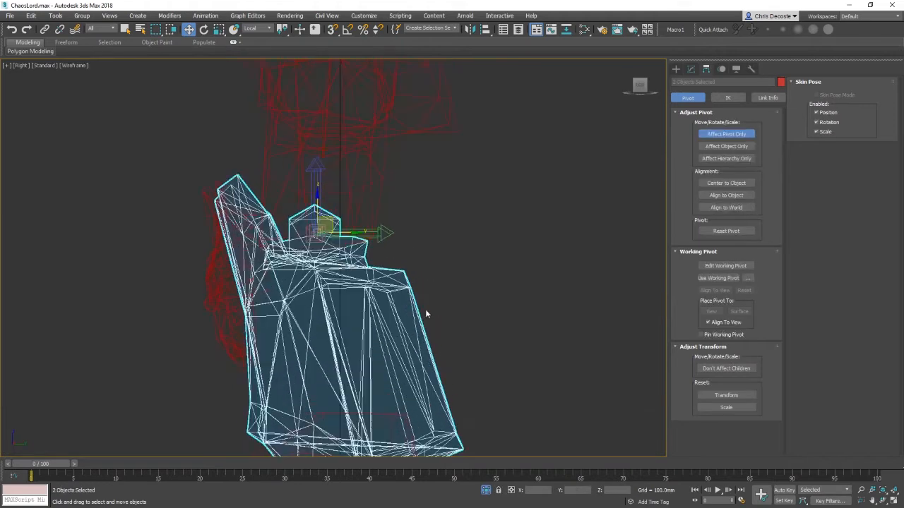
{"action": "key", "text": "F3"}
{"action": "left_click_drag", "start_coordinate": [328, 220], "coordinate": [327, 228]}
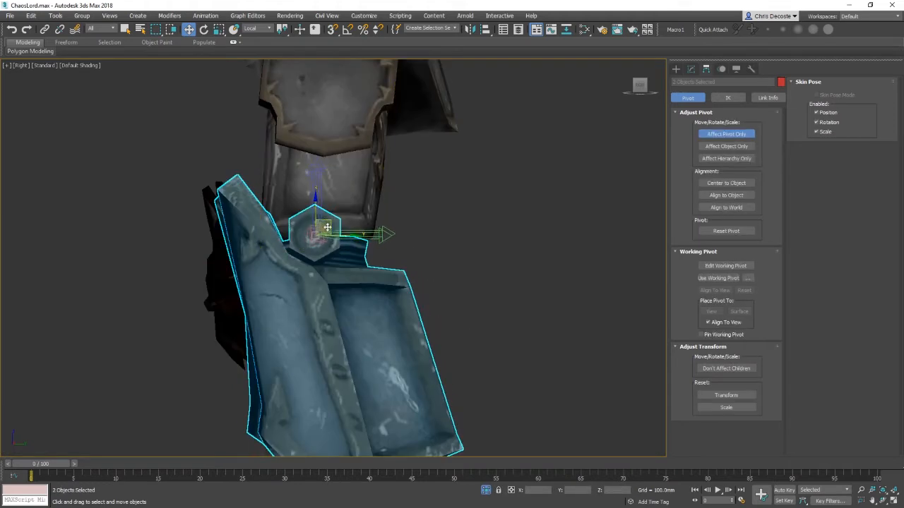
{"action": "left_click", "coordinate": [439, 308]}
Step: Select both thigh armour plates and move their pivots up to the top edge in the left view
{"action": "key", "text": "f"}
{"action": "key", "text": "F4"}
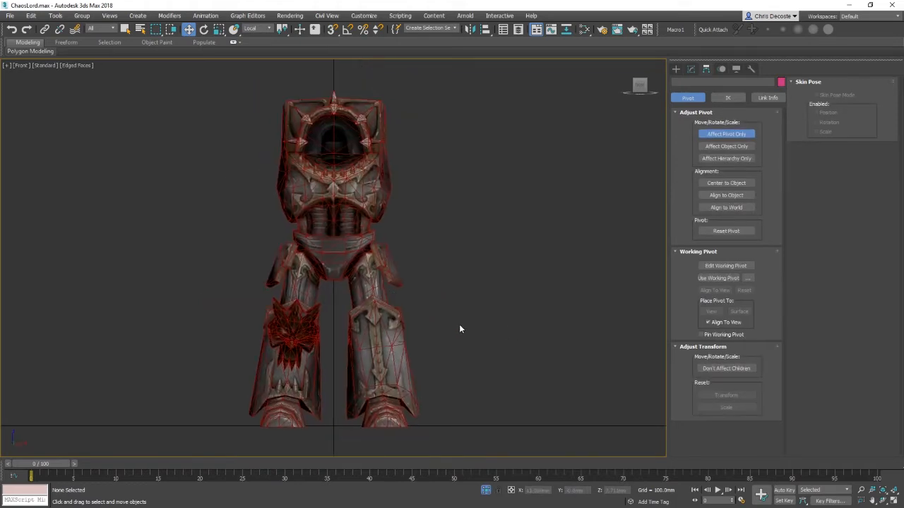
{"action": "scroll", "coordinate": [495, 308], "scroll_direction": "up", "scroll_amount": 2}
{"action": "scroll", "coordinate": [493, 302], "scroll_direction": "up", "scroll_amount": 2}
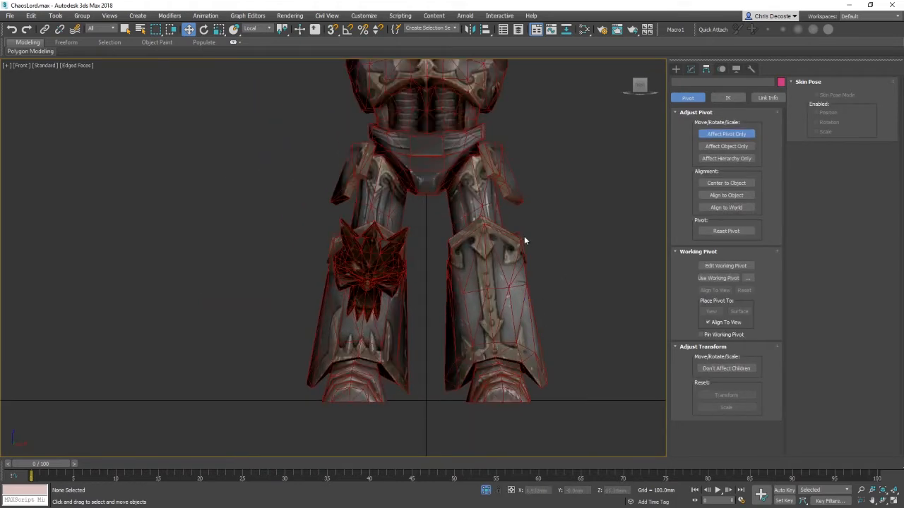
{"action": "key", "text": "p"}
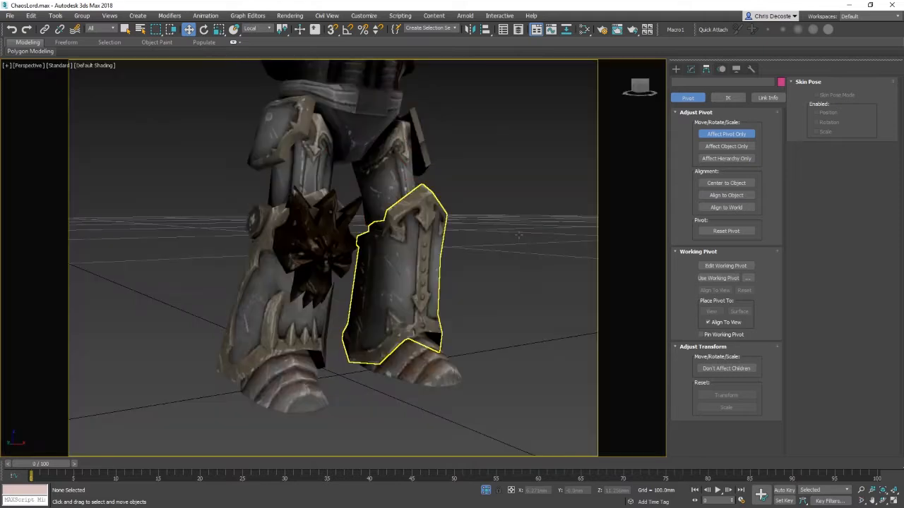
{"action": "scroll", "coordinate": [388, 216], "scroll_direction": "down", "scroll_amount": 4}
{"action": "middle_click_drag", "start_coordinate": [388, 216], "coordinate": [311, 298], "text": "alt"}
{"action": "scroll", "coordinate": [311, 298], "scroll_direction": "up", "scroll_amount": 3}
{"action": "left_click", "coordinate": [312, 298]}
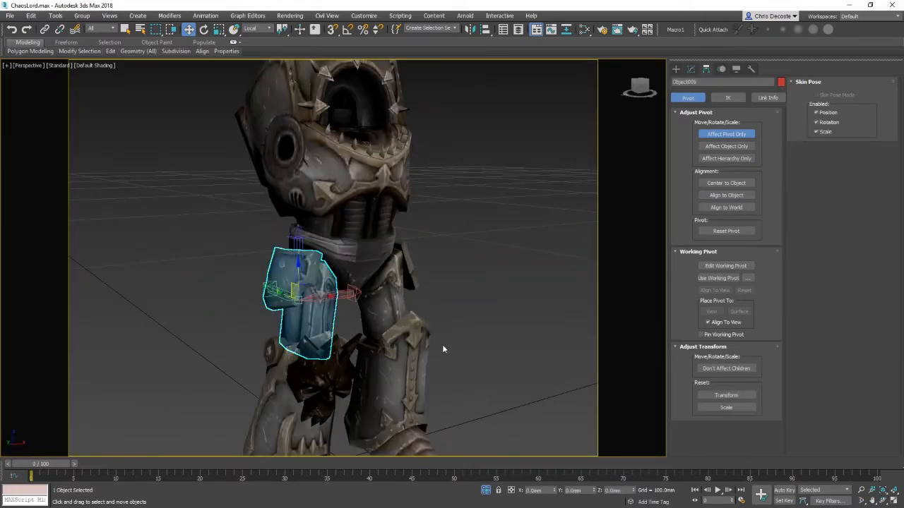
{"action": "middle_click_drag", "start_coordinate": [442, 345], "coordinate": [460, 250]}
{"action": "middle_click_drag", "start_coordinate": [293, 286], "coordinate": [342, 252], "text": "alt"}
{"action": "left_click", "coordinate": [403, 204], "text": "ctrl"}
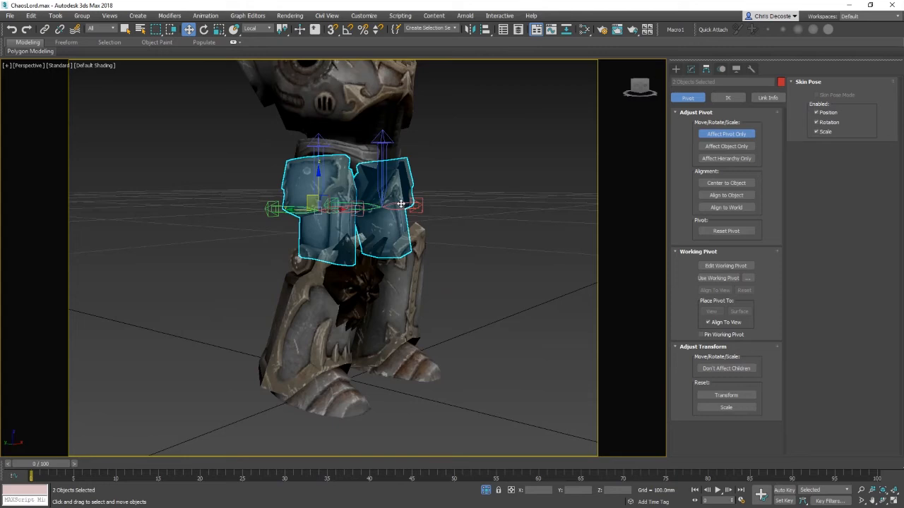
{"action": "key", "text": "l"}
{"action": "scroll", "coordinate": [333, 253], "scroll_direction": "up", "scroll_amount": 15}
{"action": "middle_click_drag", "start_coordinate": [440, 281], "coordinate": [300, 234]}
{"action": "scroll", "coordinate": [301, 234], "scroll_direction": "down", "scroll_amount": 2}
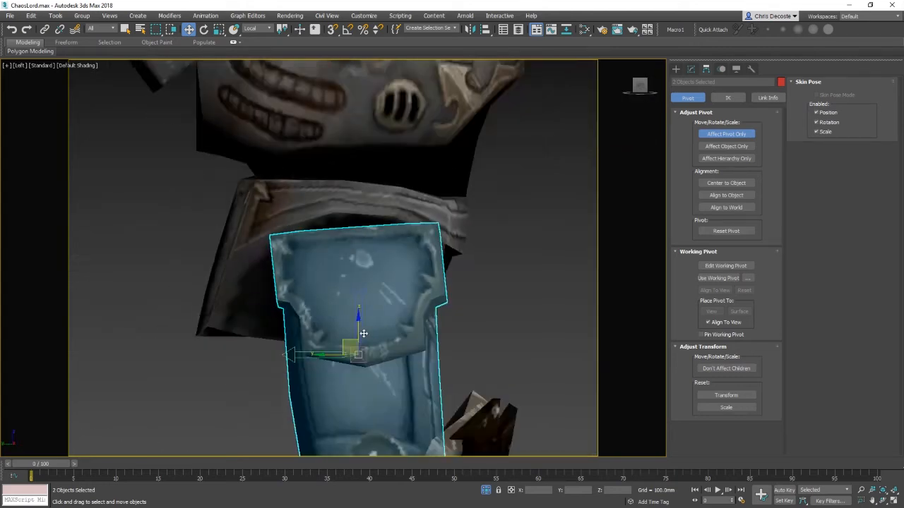
{"action": "left_click_drag", "start_coordinate": [348, 343], "coordinate": [341, 236]}
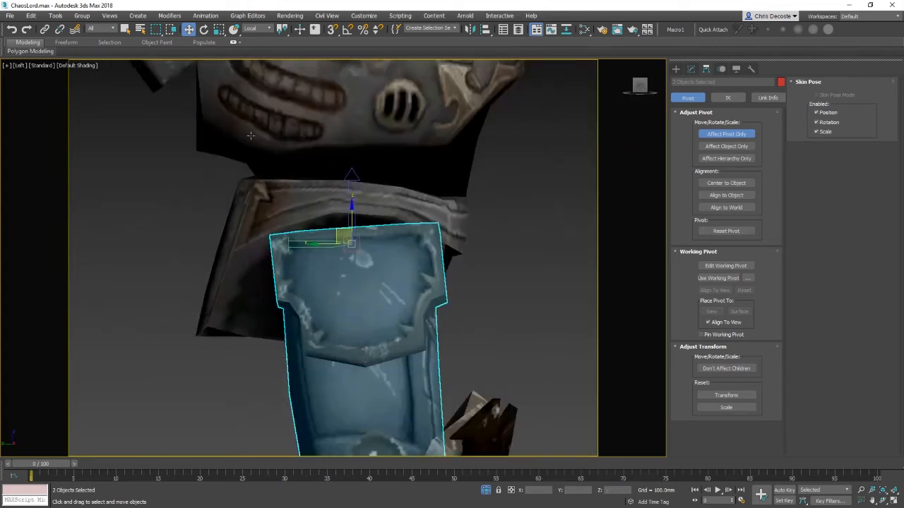
{"action": "middle_click_drag", "start_coordinate": [448, 322], "coordinate": [434, 229]}
{"action": "key", "text": "p"}
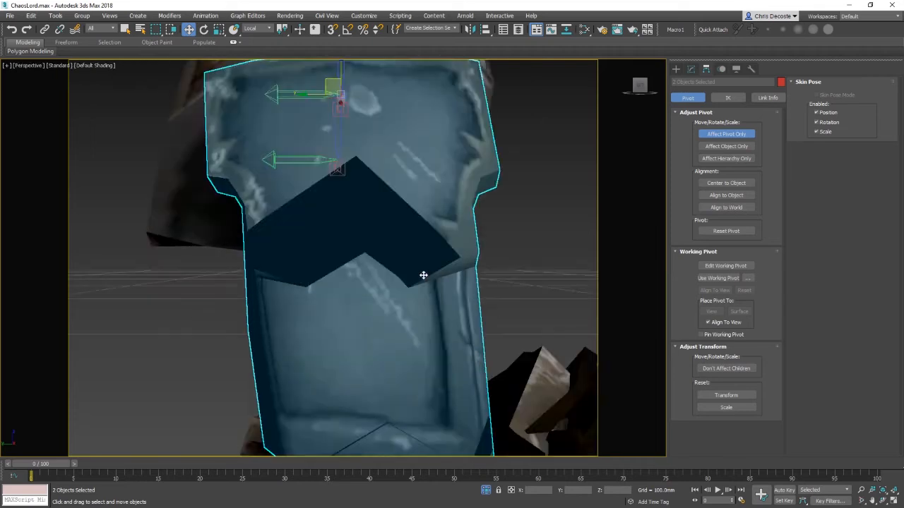
Step: Select the thigh plate with the skull ornament and rotate its pivot orientation to follow the plate
{"action": "scroll", "coordinate": [424, 276], "scroll_direction": "down", "scroll_amount": 3}
{"action": "middle_click_drag", "start_coordinate": [478, 290], "coordinate": [410, 307], "text": "alt"}
{"action": "middle_click_drag", "start_coordinate": [420, 325], "coordinate": [454, 155]}
{"action": "scroll", "coordinate": [454, 155], "scroll_direction": "down", "scroll_amount": 3}
{"action": "left_click", "coordinate": [294, 303]}
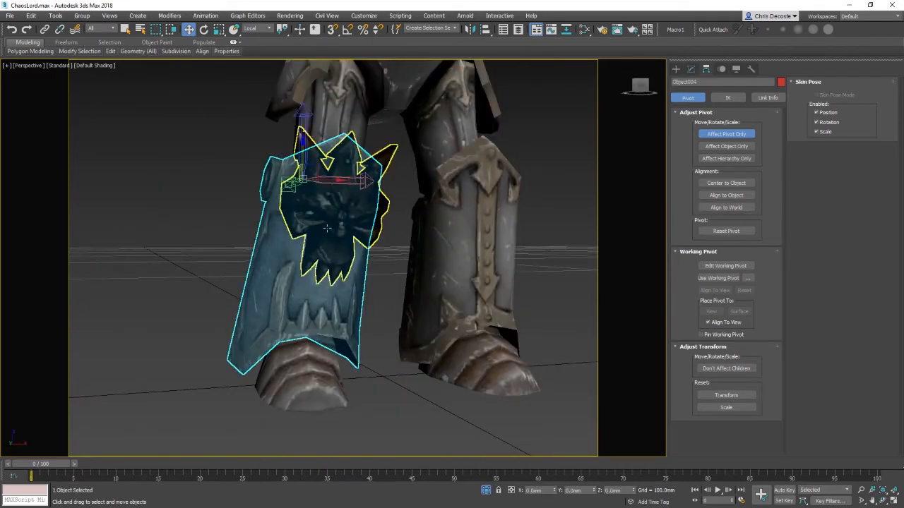
{"action": "middle_click_drag", "start_coordinate": [303, 296], "coordinate": [367, 281], "text": "alt"}
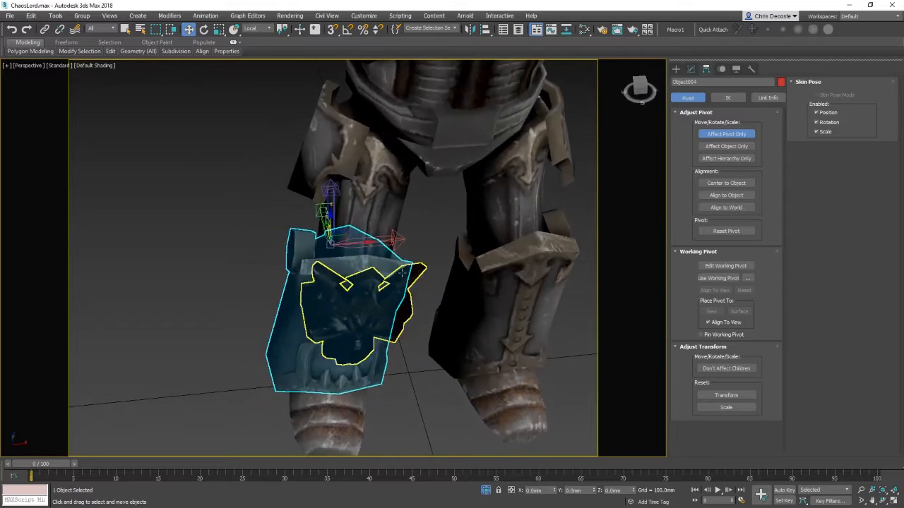
{"action": "key", "text": "e"}
{"action": "left_click_drag", "start_coordinate": [325, 234], "coordinate": [331, 291]}
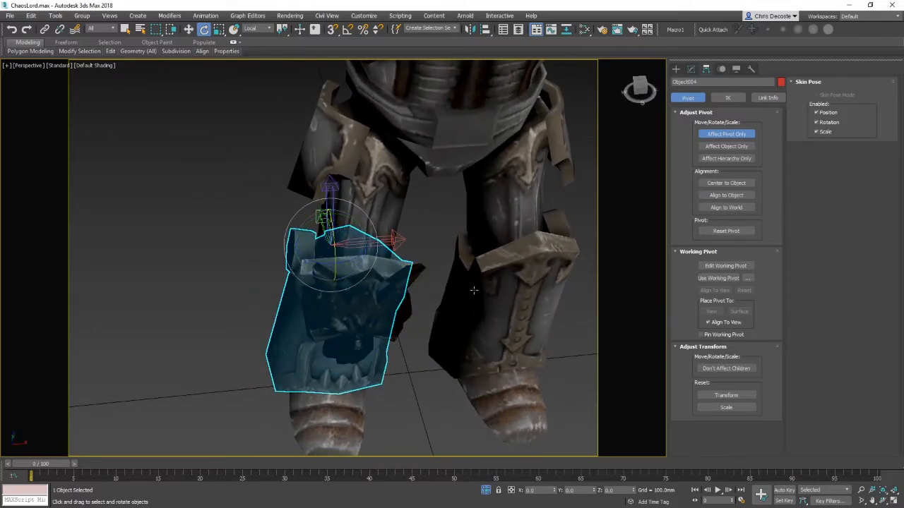
{"action": "middle_click_drag", "start_coordinate": [473, 290], "coordinate": [372, 260], "text": "alt"}
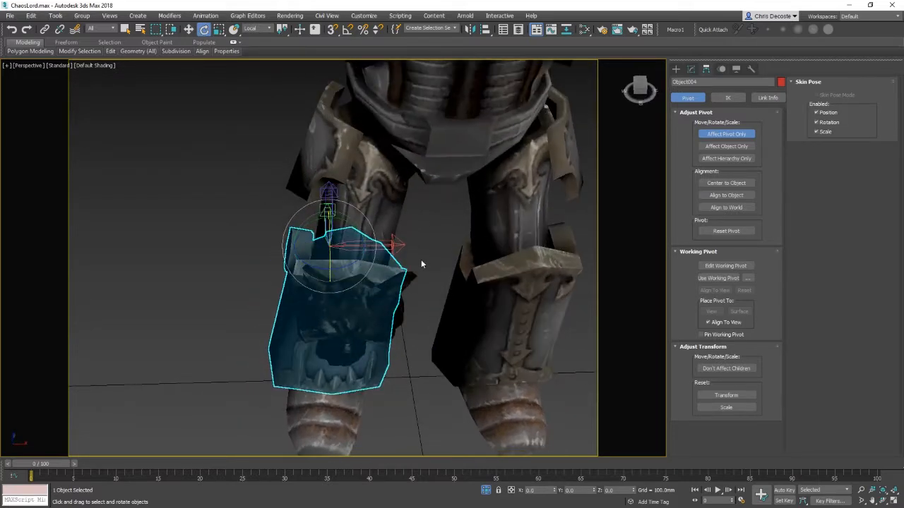
{"action": "key", "text": "f"}
{"action": "key", "text": "z"}
{"action": "middle_click_drag", "start_coordinate": [454, 280], "coordinate": [390, 382]}
{"action": "key", "text": "w"}
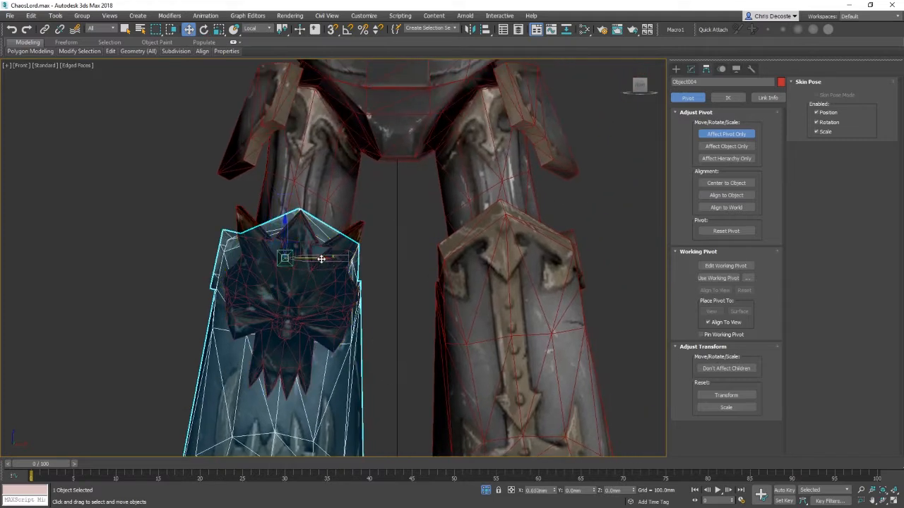
Step: Select the other thigh plate, move its pivot slightly down and rotate it to match the plate in the front view
{"action": "left_click", "coordinate": [569, 279]}
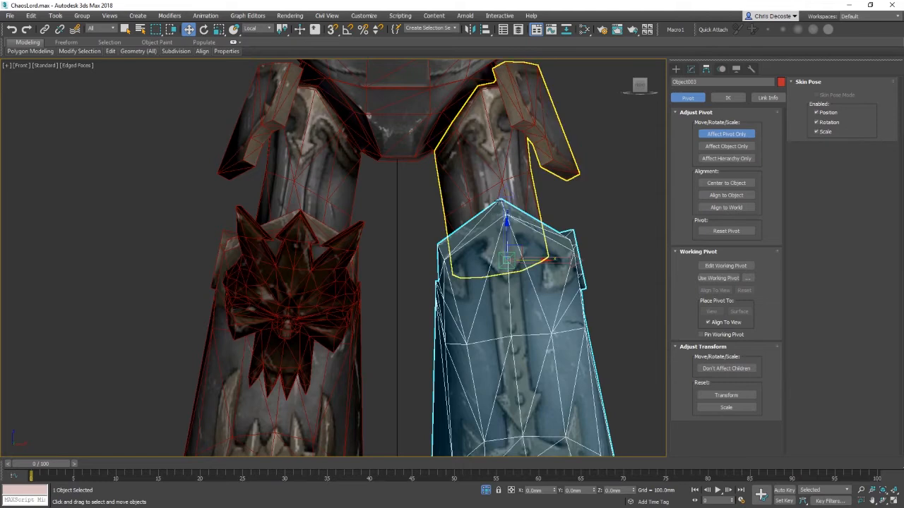
{"action": "middle_click_drag", "start_coordinate": [546, 389], "coordinate": [529, 284]}
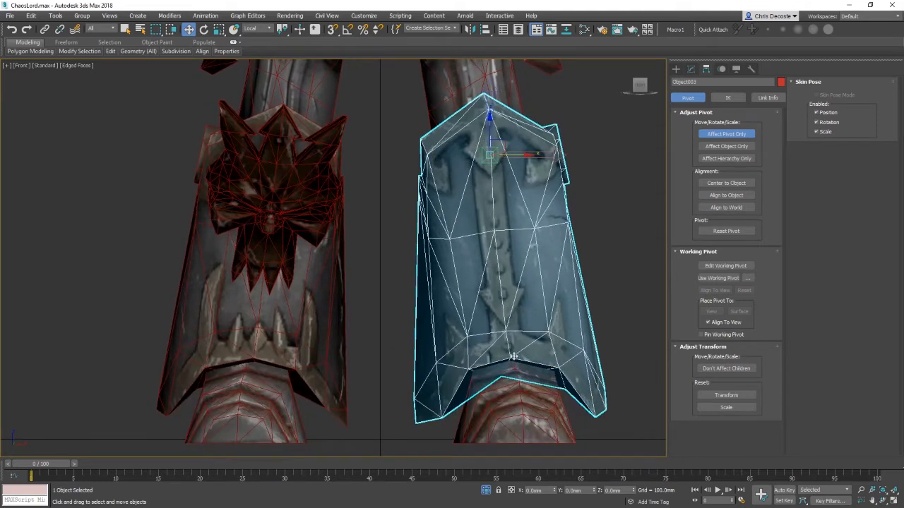
{"action": "middle_click_drag", "start_coordinate": [492, 152], "coordinate": [501, 206]}
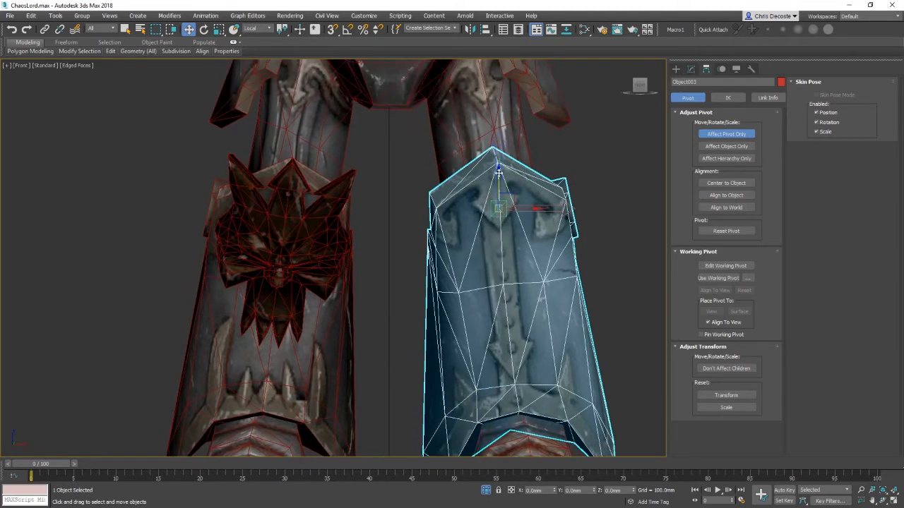
{"action": "middle_click_drag", "start_coordinate": [506, 267], "coordinate": [514, 331]}
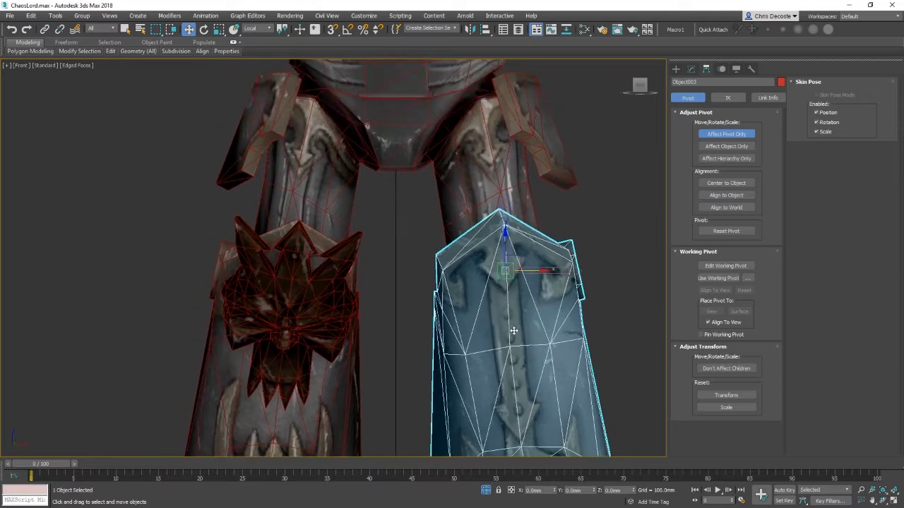
{"action": "key", "text": "e"}
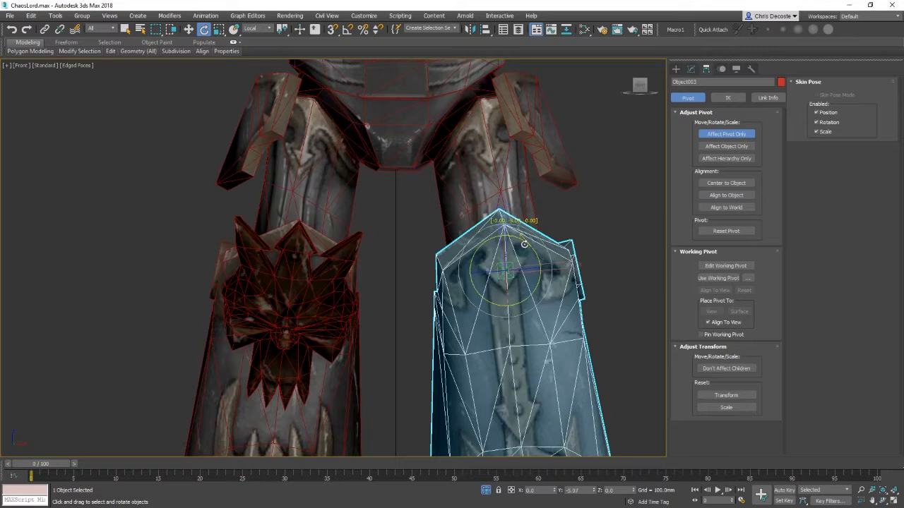
Step: Reselect the skull-ornamented thigh plate and rotate its pivot to match the plate's angle in the front view
{"action": "left_click", "coordinate": [319, 301]}
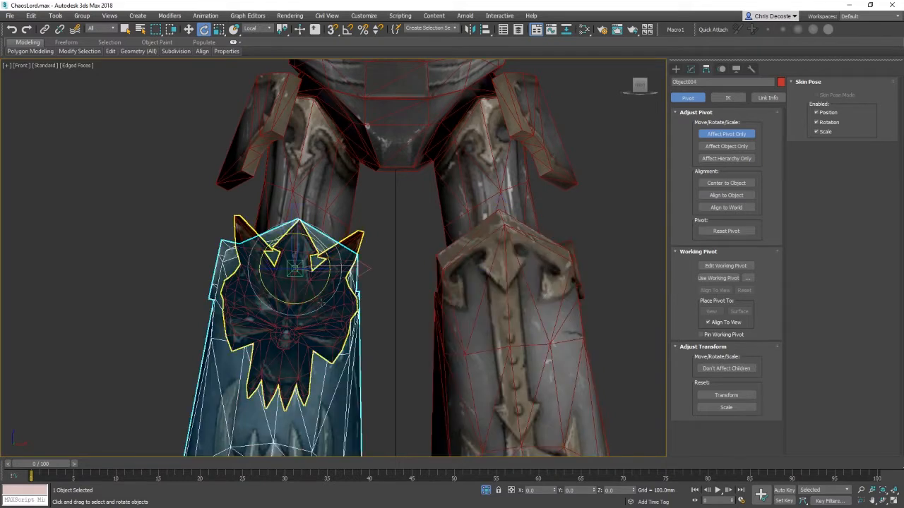
{"action": "key", "text": "w"}
{"action": "right_click", "coordinate": [382, 290]}
{"action": "left_click", "coordinate": [413, 260]}
{"action": "left_click", "coordinate": [295, 348]}
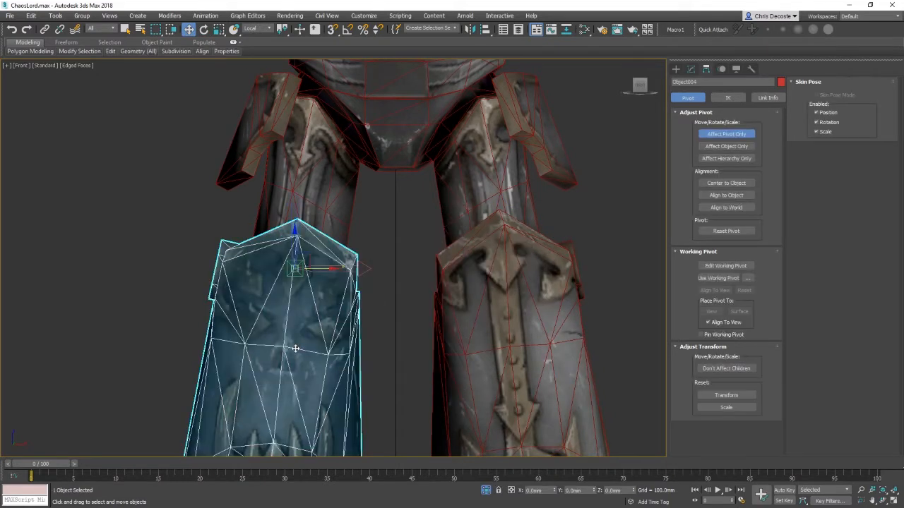
{"action": "key", "text": "e"}
{"action": "left_click_drag", "start_coordinate": [319, 243], "coordinate": [324, 246]}
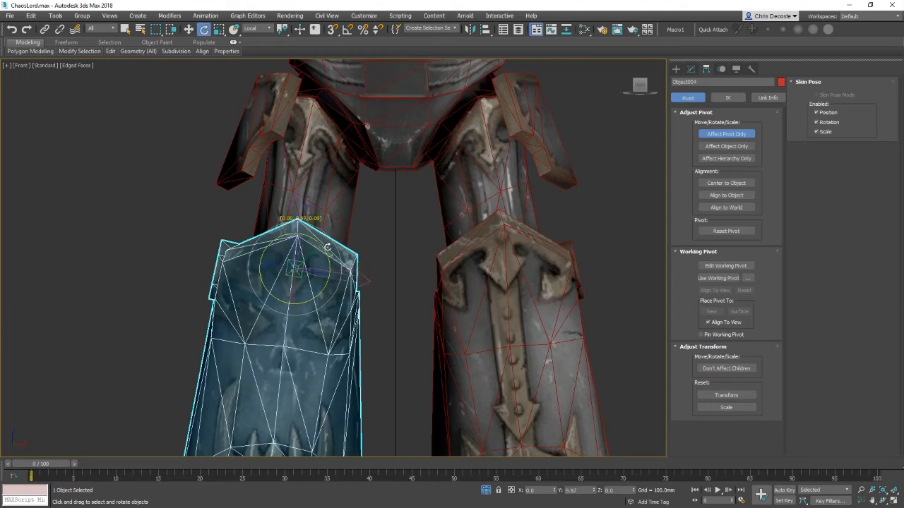
{"action": "key", "text": "w"}
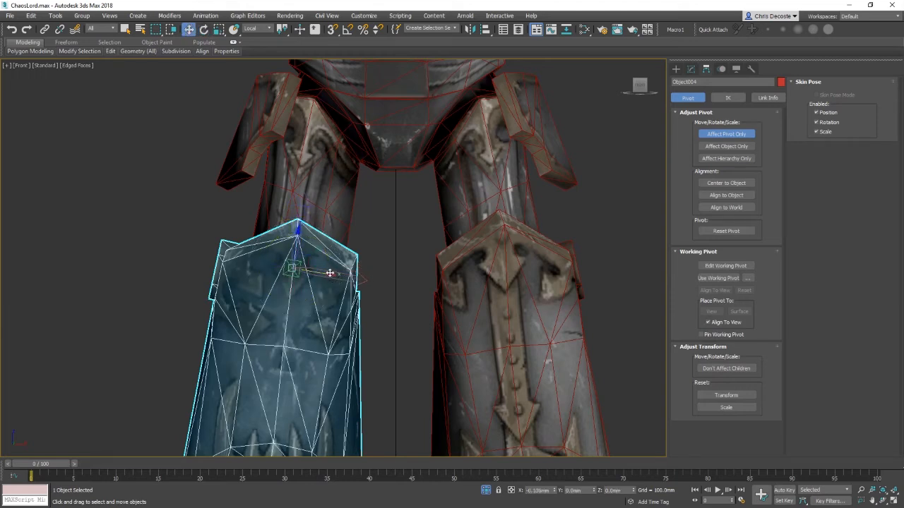
Step: Leave pivot-only mode and test-rotate the thigh plate around its new pivot
{"action": "middle_click_drag", "start_coordinate": [415, 321], "coordinate": [468, 236]}
{"action": "left_click", "coordinate": [740, 135]}
{"action": "key", "text": "e"}
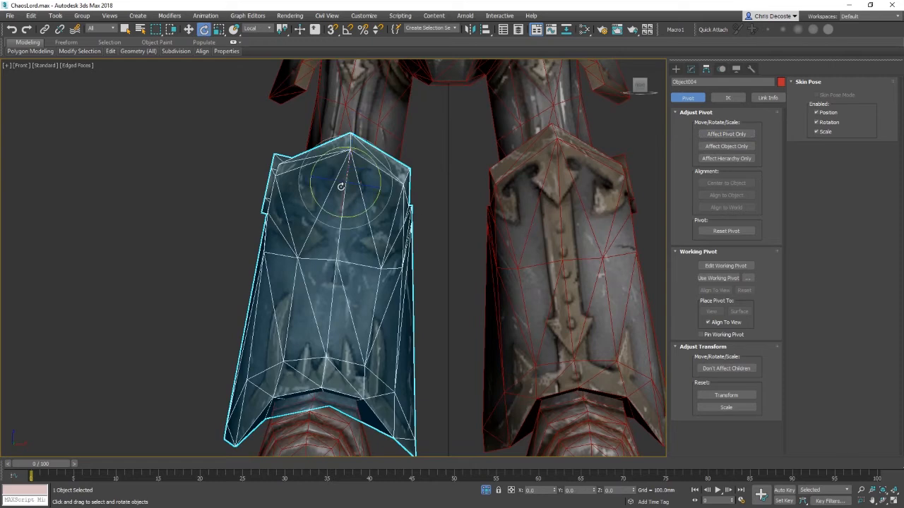
{"action": "left_click_drag", "start_coordinate": [344, 187], "coordinate": [382, 248]}
{"action": "key", "text": "ctrl+z"}
{"action": "middle_click_drag", "start_coordinate": [353, 284], "coordinate": [365, 221]}
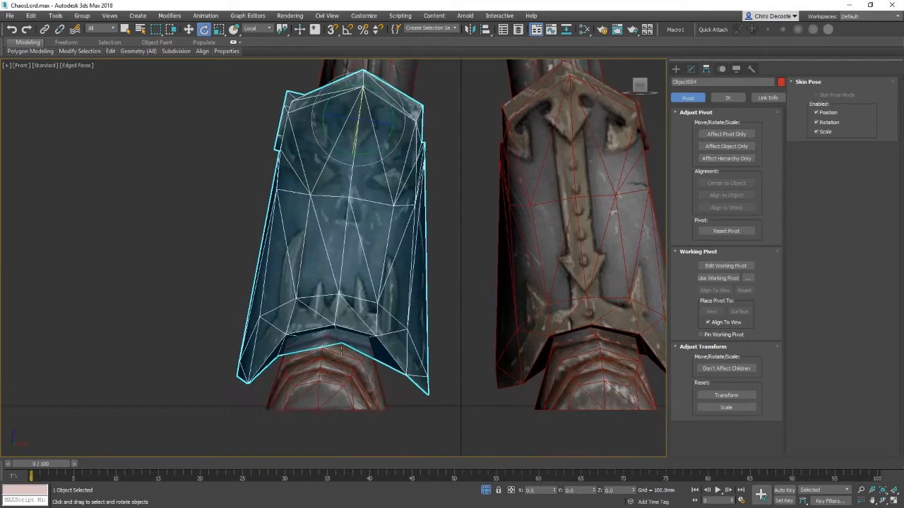
{"action": "left_click", "coordinate": [299, 371]}
{"action": "left_click_drag", "start_coordinate": [331, 319], "coordinate": [339, 282]}
{"action": "middle_click_drag", "start_coordinate": [447, 140], "coordinate": [397, 373]}
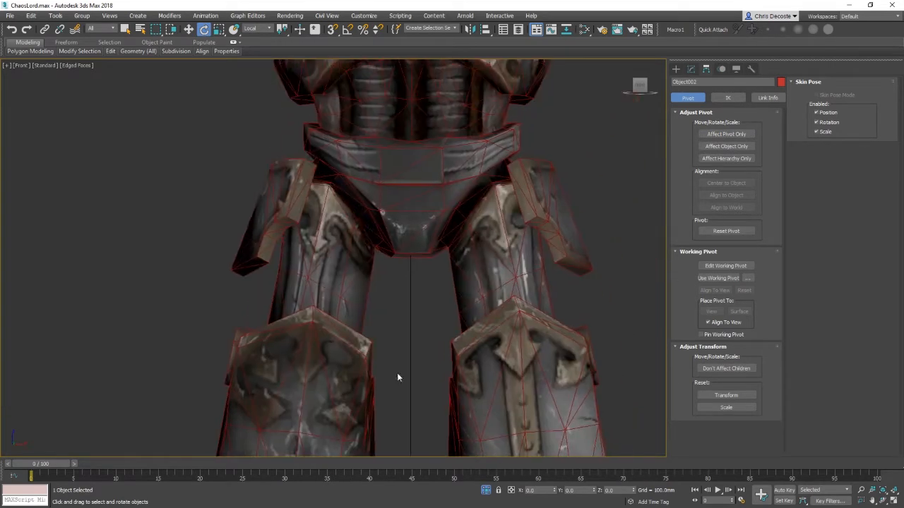
Step: Select the left hip armour piece and check its rotation around its pivot
{"action": "left_click", "coordinate": [307, 280]}
{"action": "middle_click_drag", "start_coordinate": [427, 193], "coordinate": [400, 257]}
{"action": "key", "text": "w"}
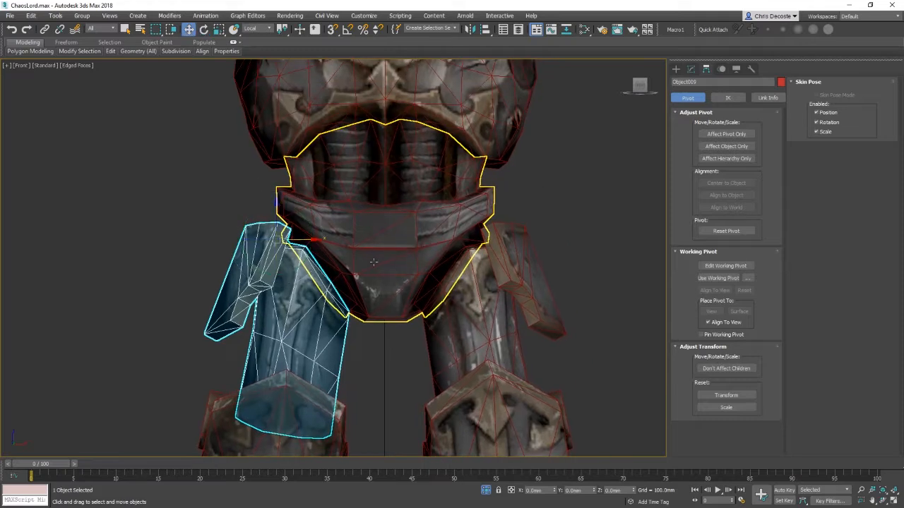
{"action": "key", "text": "e"}
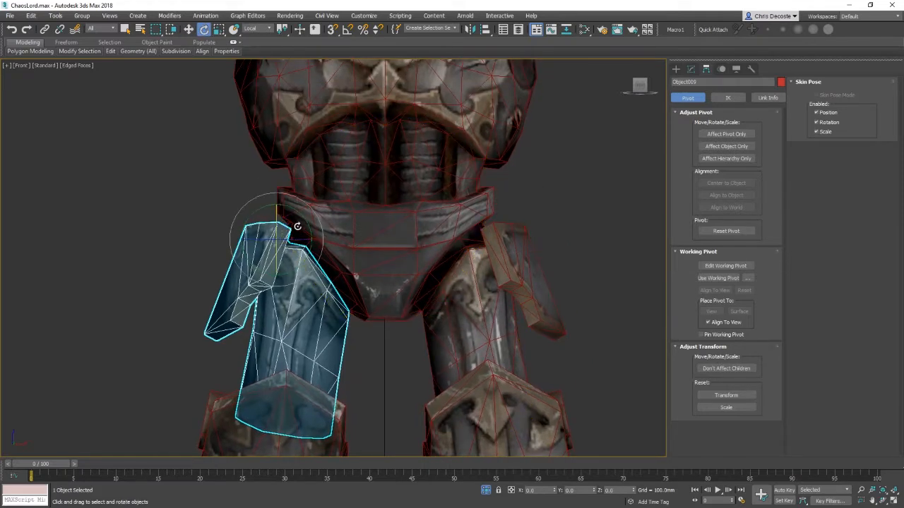
{"action": "left_click_drag", "start_coordinate": [299, 227], "coordinate": [346, 188]}
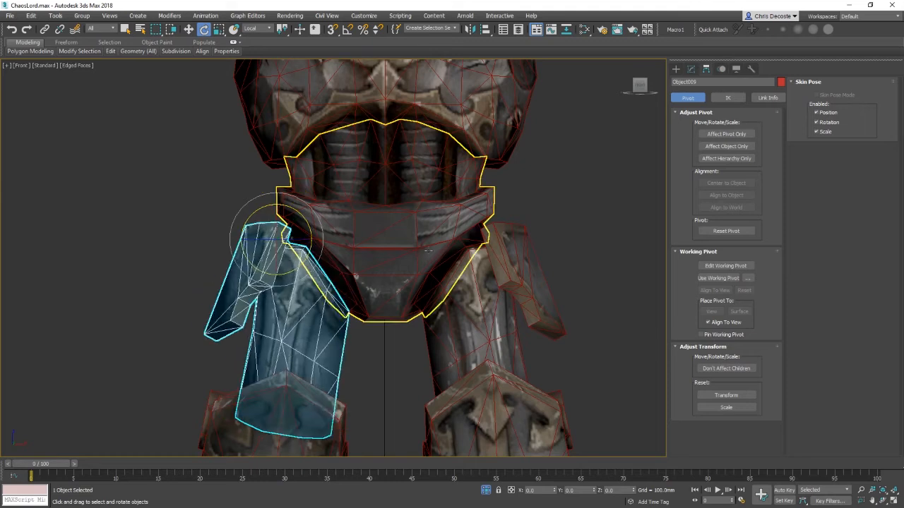
{"action": "key", "text": "w"}
{"action": "left_click", "coordinate": [727, 134]}
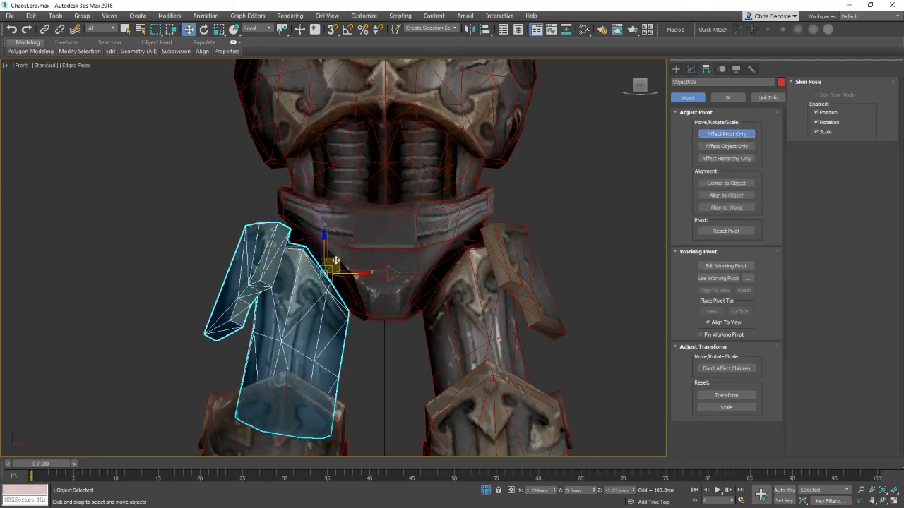
Step: Select the right hip armour piece and move its pivot inward to the hip joint
{"action": "left_click", "coordinate": [507, 243]}
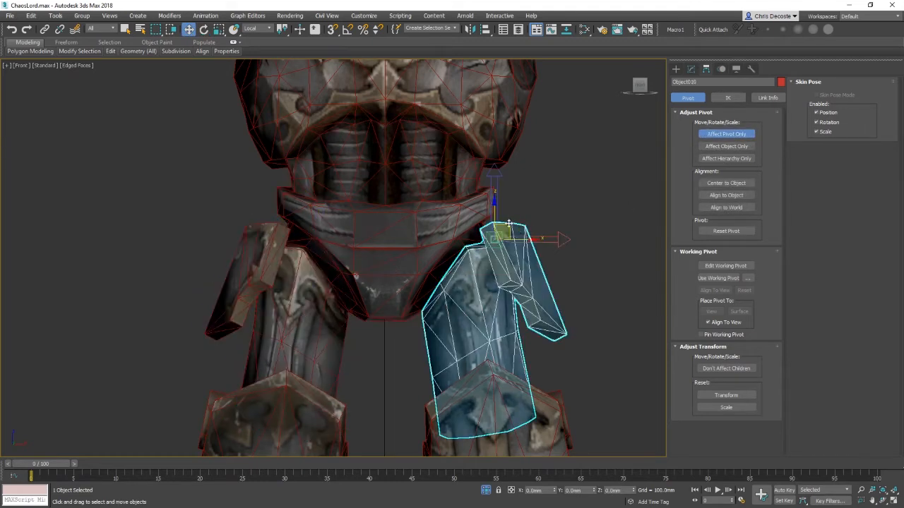
{"action": "left_click_drag", "start_coordinate": [508, 225], "coordinate": [458, 261]}
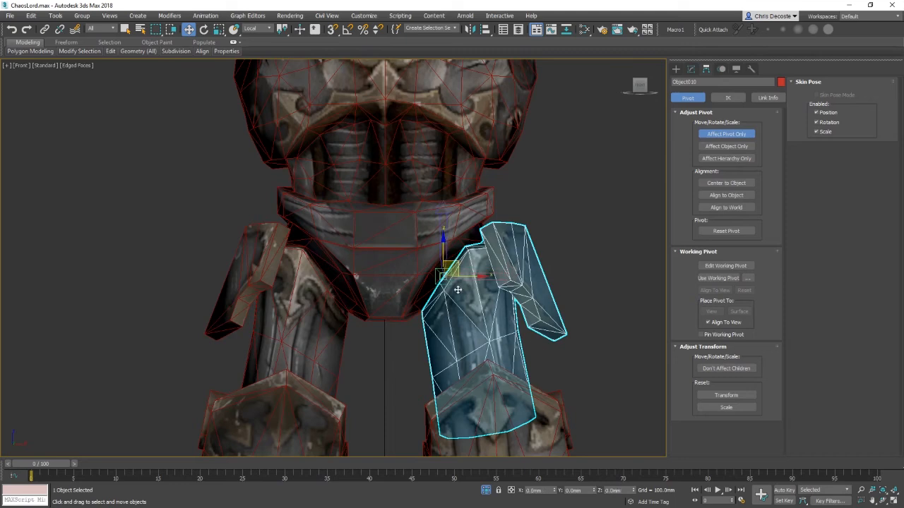
{"action": "key", "text": "p"}
{"action": "key", "text": "z"}
{"action": "middle_click_drag", "start_coordinate": [417, 259], "coordinate": [345, 218], "text": "alt"}
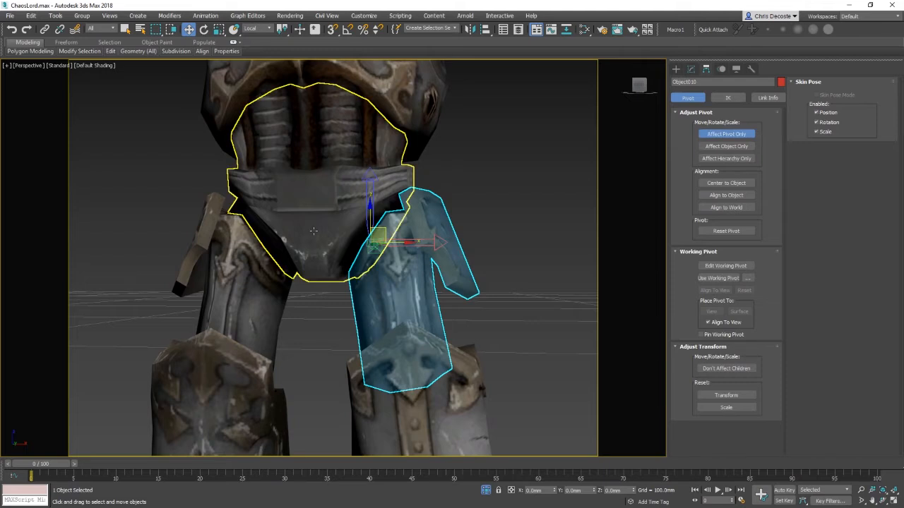
Step: Select the pelvis piece and test-rotate it around its pivot, undoing the rotation
{"action": "left_click", "coordinate": [343, 217]}
{"action": "key", "text": "z"}
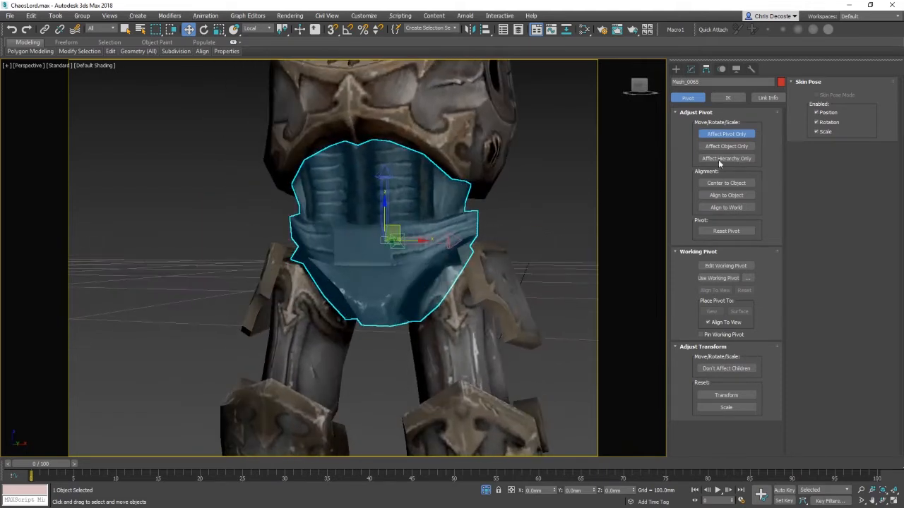
{"action": "left_click", "coordinate": [728, 136]}
{"action": "left_click", "coordinate": [728, 136]}
{"action": "middle_click_drag", "start_coordinate": [440, 200], "coordinate": [472, 185], "text": "alt"}
{"action": "left_click", "coordinate": [723, 136]}
{"action": "key", "text": "e"}
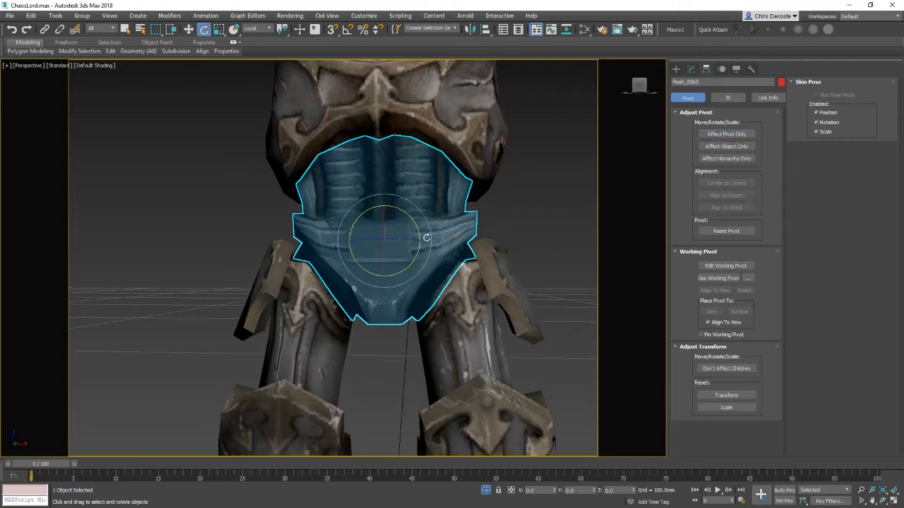
{"action": "left_click_drag", "start_coordinate": [408, 241], "coordinate": [314, 232]}
{"action": "key", "text": "ctrl+z"}
Step: Select the chest armour and test-rotate it, undoing each rotation
{"action": "left_click", "coordinate": [460, 110]}
{"action": "middle_click_drag", "start_coordinate": [475, 125], "coordinate": [471, 198]}
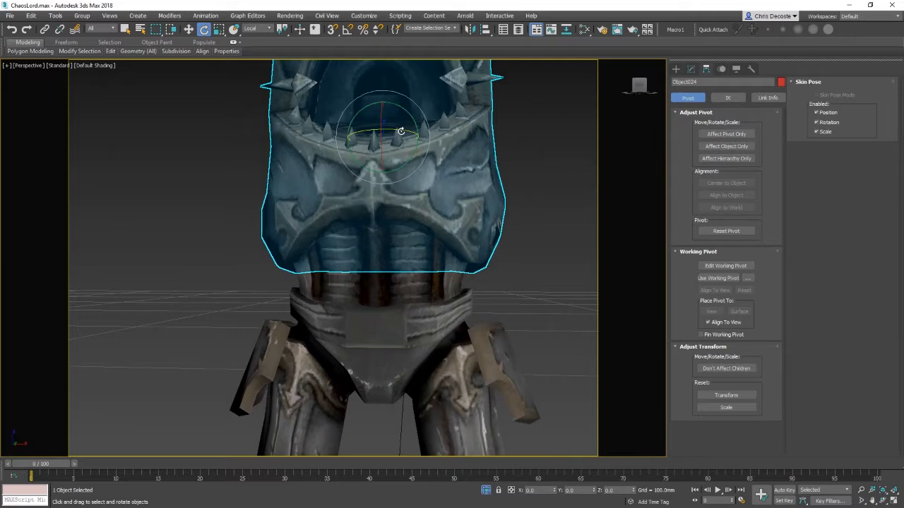
{"action": "left_click_drag", "start_coordinate": [401, 132], "coordinate": [416, 151]}
{"action": "key", "text": "ctrl+z"}
{"action": "left_click_drag", "start_coordinate": [381, 115], "coordinate": [360, 177]}
{"action": "key", "text": "ctrl+z"}
Step: Move the chest armour's pivot down and back toward the waist in the left wireframe view
{"action": "middle_click_drag", "start_coordinate": [341, 219], "coordinate": [417, 216], "text": "alt"}
{"action": "key", "text": "w"}
{"action": "left_click", "coordinate": [725, 133]}
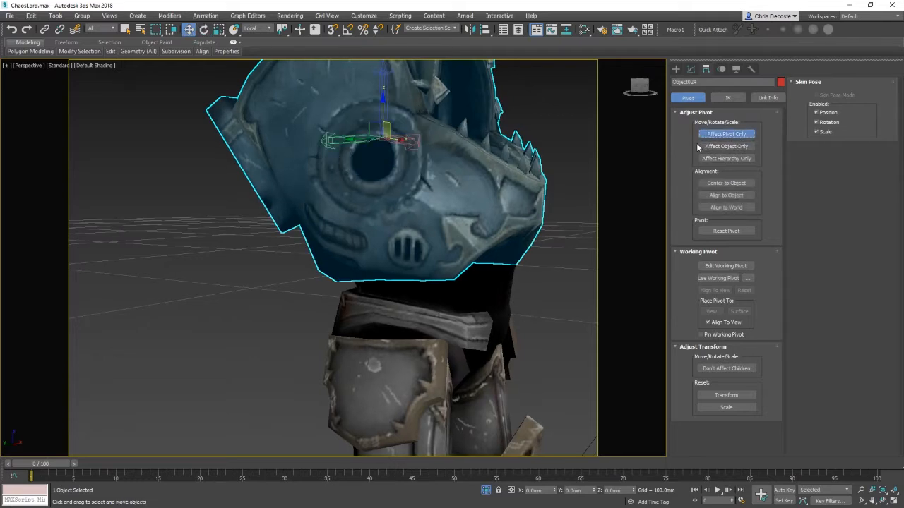
{"action": "key", "text": "l"}
{"action": "key", "text": "z"}
{"action": "middle_click_drag", "start_coordinate": [474, 215], "coordinate": [445, 139]}
{"action": "key", "text": "F3"}
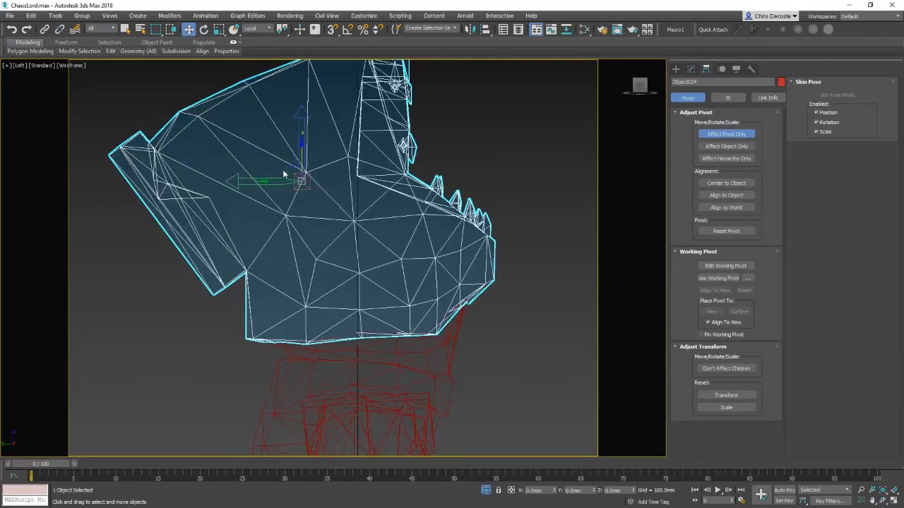
{"action": "mouse_move", "coordinate": [283, 174]}
{"action": "left_mouse_down"}
{"action": "mouse_move", "coordinate": [341, 255]}
{"action": "mouse_move", "coordinate": [414, 253]}
{"action": "left_mouse_up"}
{"action": "left_click", "coordinate": [751, 139]}
{"action": "key", "text": "F3"}
Step: Test the chest armour's rotation around its new pivot in the perspective view
{"action": "key", "text": "e"}
{"action": "right_click", "coordinate": [413, 251]}
{"action": "key", "text": "p"}
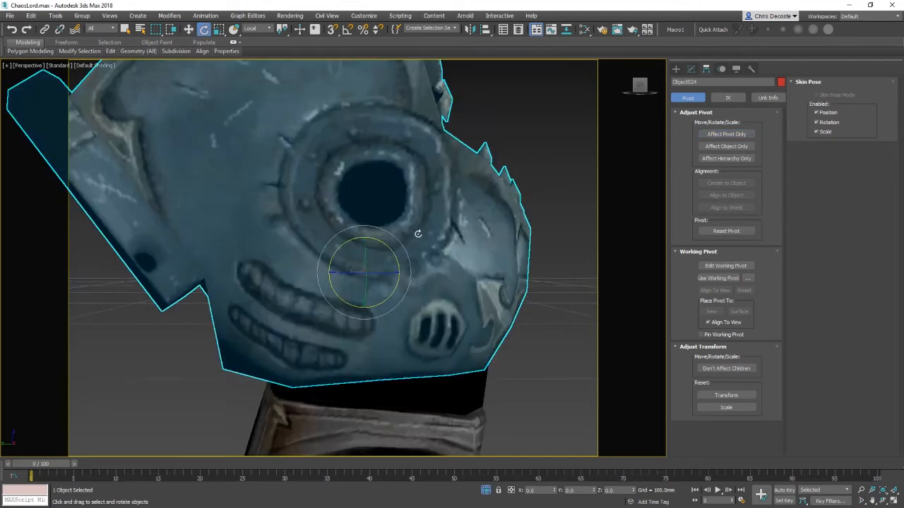
{"action": "scroll", "coordinate": [418, 234], "scroll_direction": "down", "scroll_amount": 3}
{"action": "middle_click_drag", "start_coordinate": [418, 234], "coordinate": [498, 293], "text": "alt"}
{"action": "left_click", "coordinate": [720, 134]}
{"action": "key", "text": "w"}
{"action": "left_click", "coordinate": [726, 134]}
{"action": "key", "text": "e"}
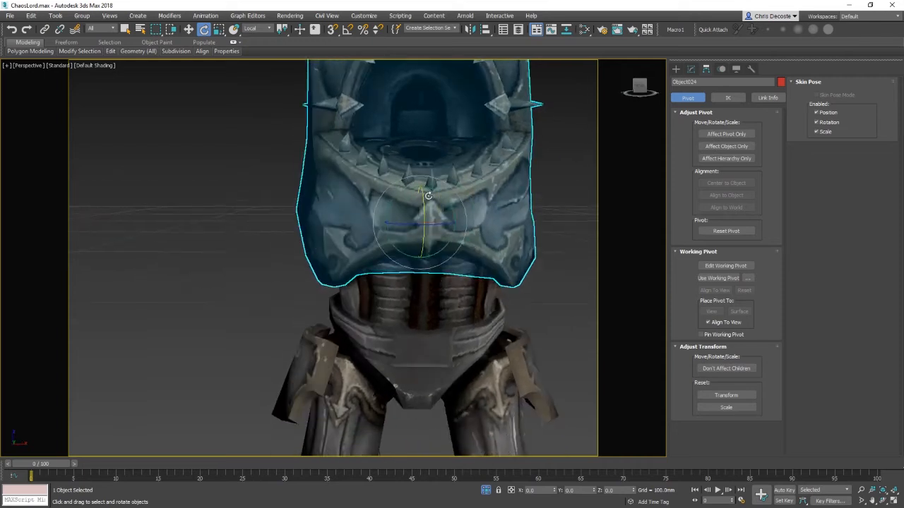
{"action": "mouse_move", "coordinate": [444, 201]}
{"action": "left_mouse_down"}
{"action": "mouse_move", "coordinate": [426, 182]}
{"action": "mouse_move", "coordinate": [442, 201]}
{"action": "left_mouse_up"}
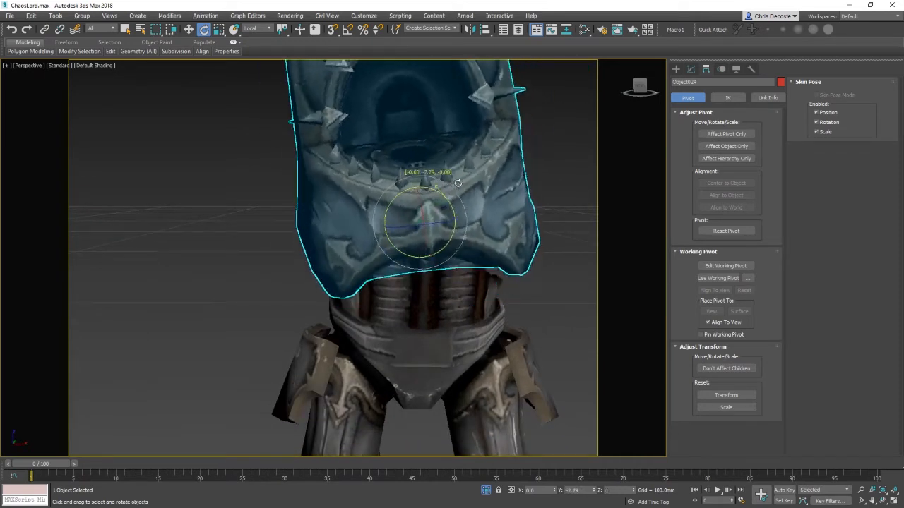
{"action": "right_click", "coordinate": [445, 212]}
Step: Nudge the chest armour's pivot slightly lower in the perspective view
{"action": "middle_click_drag", "start_coordinate": [446, 243], "coordinate": [515, 235], "text": "alt"}
{"action": "key", "text": "w"}
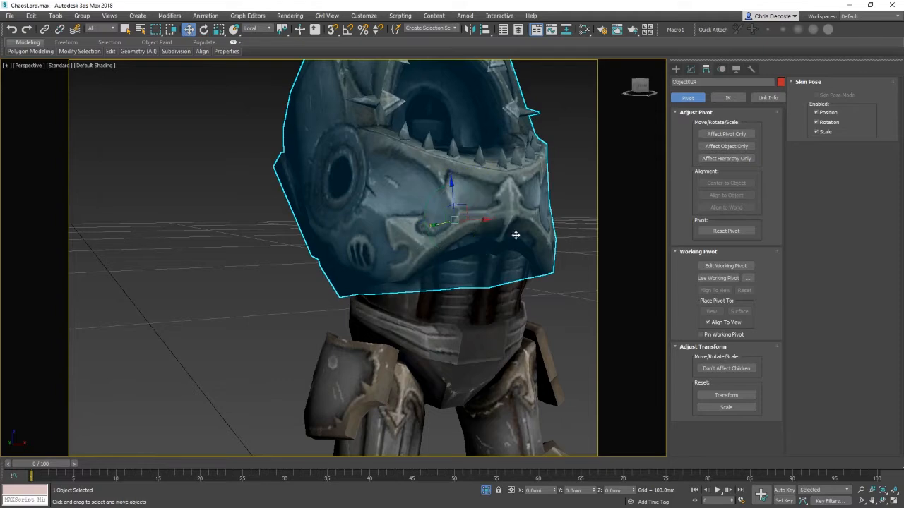
{"action": "left_click_drag", "start_coordinate": [451, 189], "coordinate": [454, 204]}
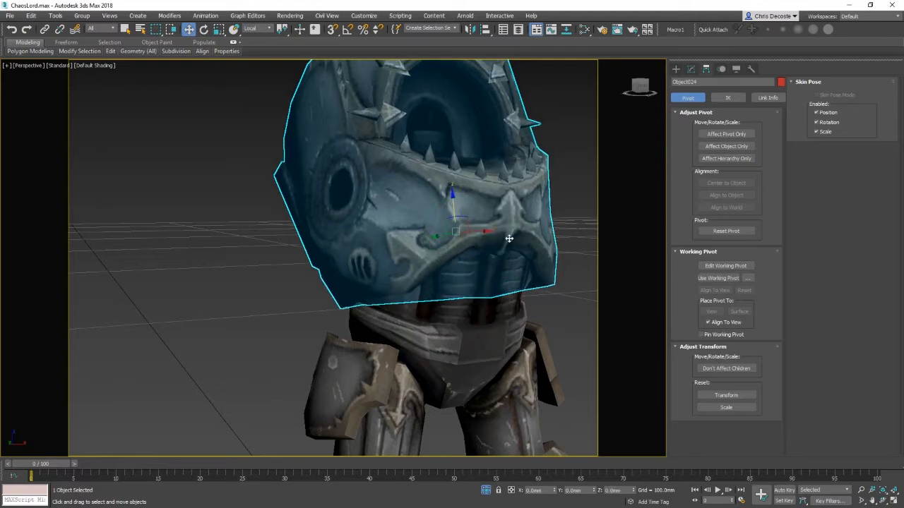
{"action": "middle_click_drag", "start_coordinate": [508, 239], "coordinate": [528, 238], "text": "alt"}
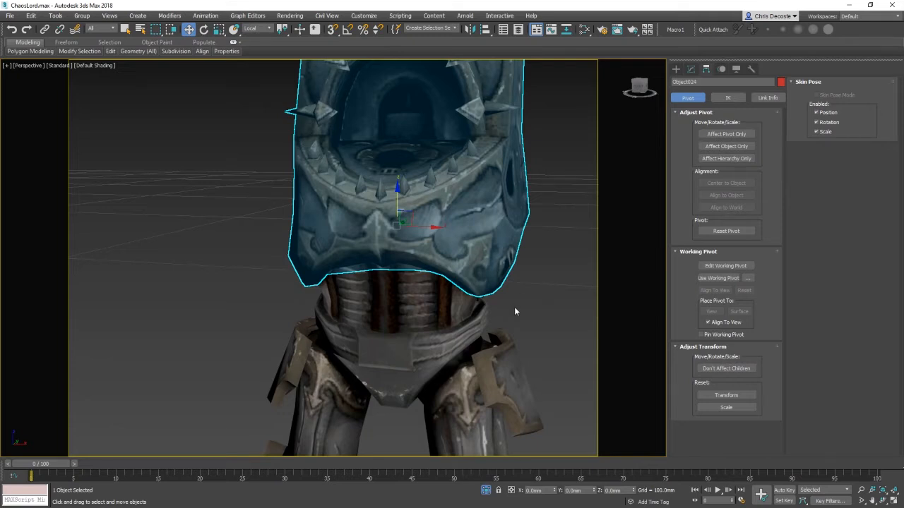
{"action": "scroll", "coordinate": [514, 307], "scroll_direction": "down", "scroll_amount": 4}
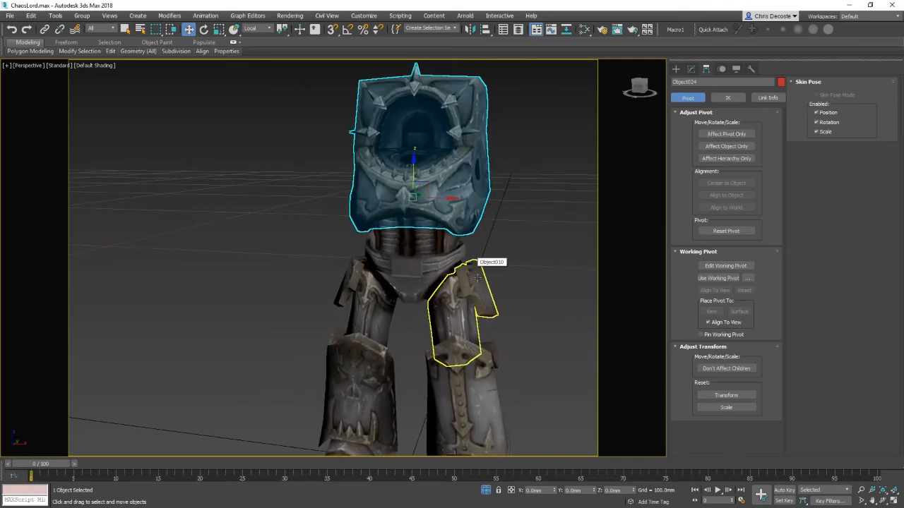
{"action": "scroll", "coordinate": [495, 261], "scroll_direction": "up", "scroll_amount": 2}
{"action": "scroll", "coordinate": [495, 262], "scroll_direction": "down", "scroll_amount": 2}
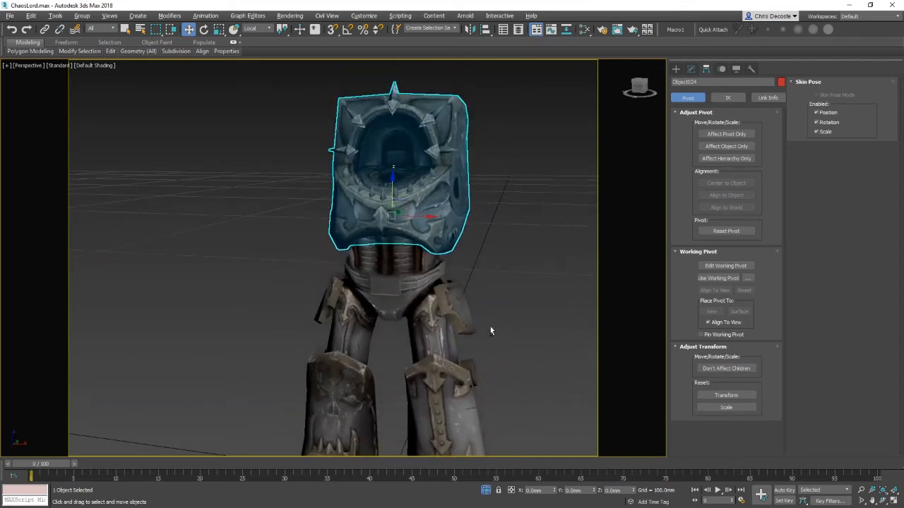
{"action": "scroll", "coordinate": [502, 297], "scroll_direction": "up", "scroll_amount": 2}
{"action": "scroll", "coordinate": [519, 286], "scroll_direction": "down", "scroll_amount": 5}
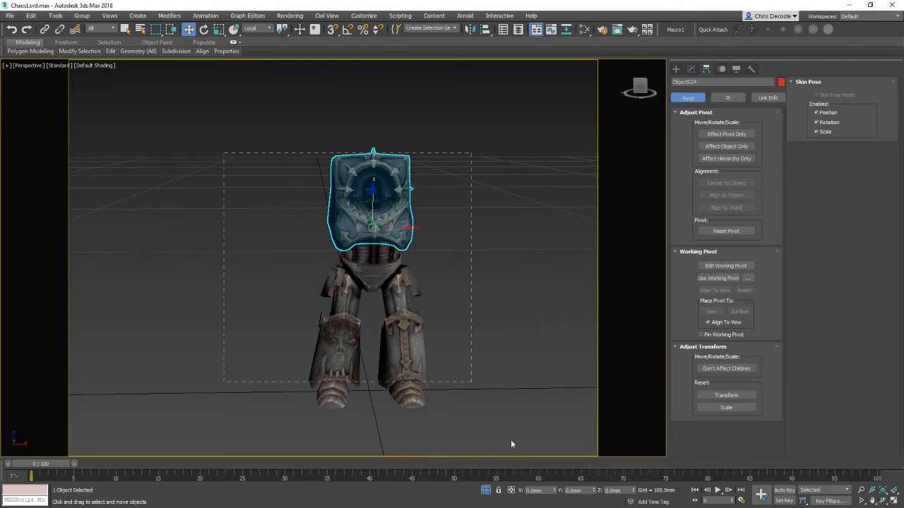
{"action": "left_click", "coordinate": [462, 345]}
{"action": "scroll", "coordinate": [490, 337], "scroll_direction": "up", "scroll_amount": 3}
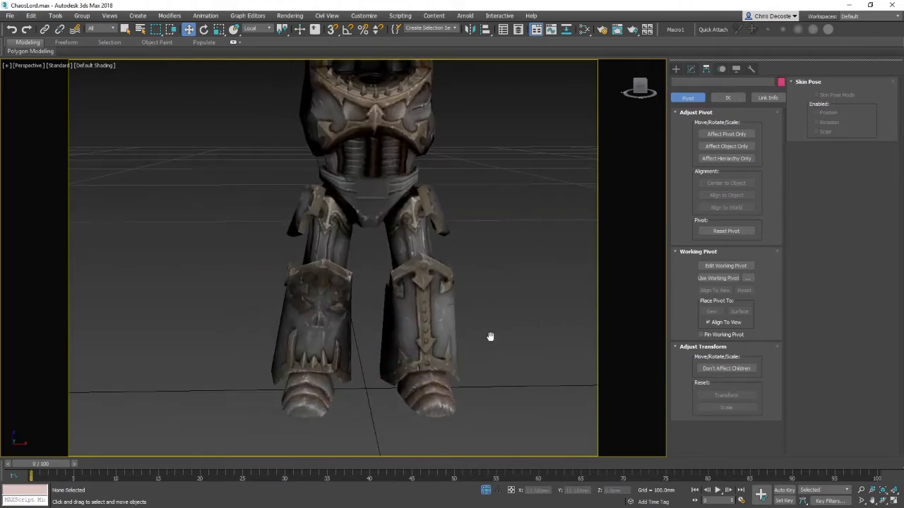
Step: Link the lower leg armour pieces to the thigh armours, and the thighs and chest armour to the pelvis
{"action": "left_click", "coordinate": [44, 29]}
{"action": "left_click_drag", "start_coordinate": [308, 384], "coordinate": [338, 242]}
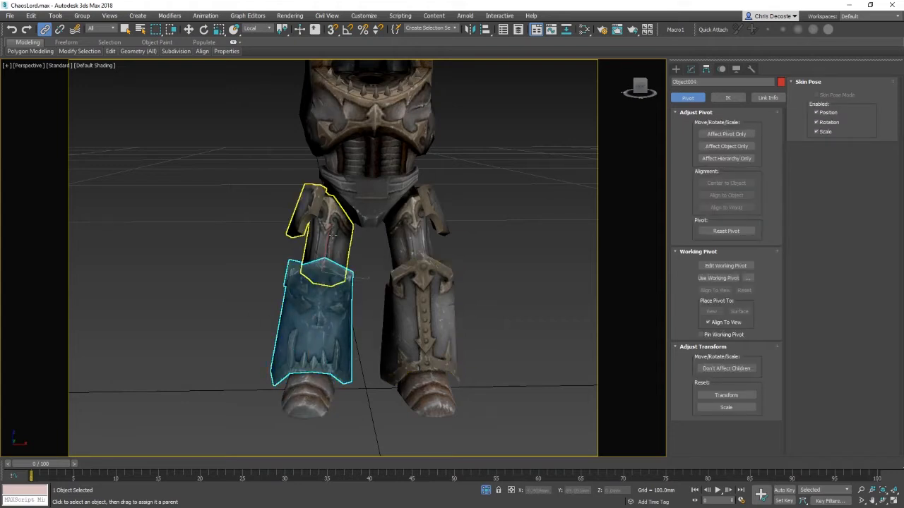
{"action": "left_click_drag", "start_coordinate": [332, 235], "coordinate": [363, 198]}
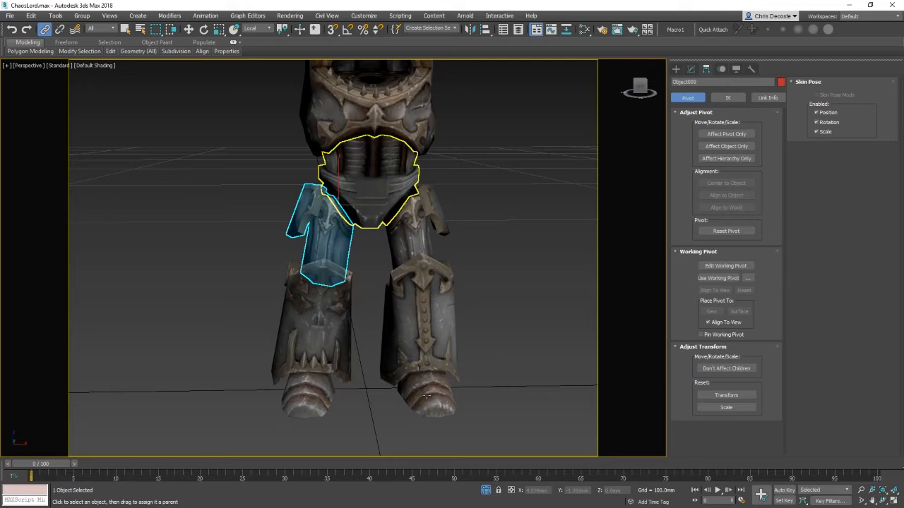
{"action": "left_click_drag", "start_coordinate": [422, 321], "coordinate": [419, 231]}
{"action": "left_click_drag", "start_coordinate": [417, 225], "coordinate": [404, 189]}
{"action": "middle_click_drag", "start_coordinate": [425, 134], "coordinate": [426, 192]}
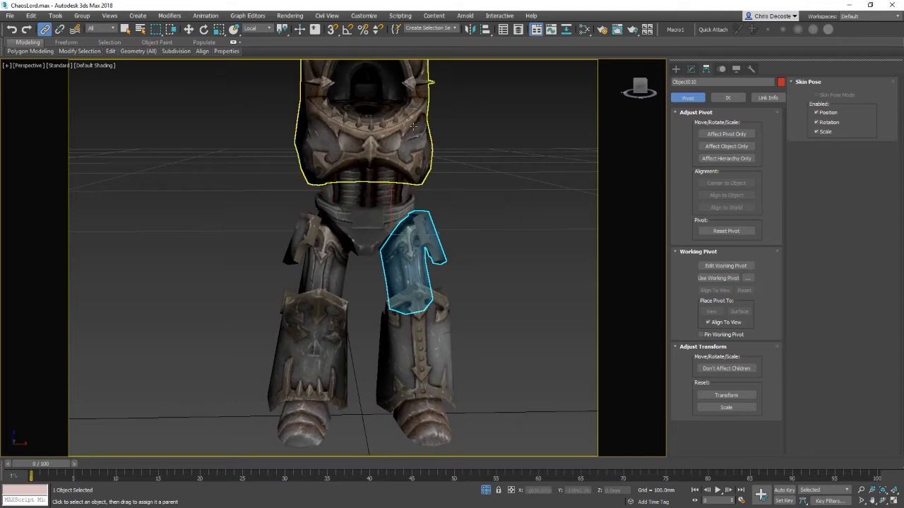
{"action": "left_click_drag", "start_coordinate": [413, 125], "coordinate": [490, 238]}
Step: Select the pelvis piece and rename it ROOT
{"action": "key", "text": "e"}
{"action": "left_click", "coordinate": [366, 215]}
{"action": "key", "text": "ctrl+z"}
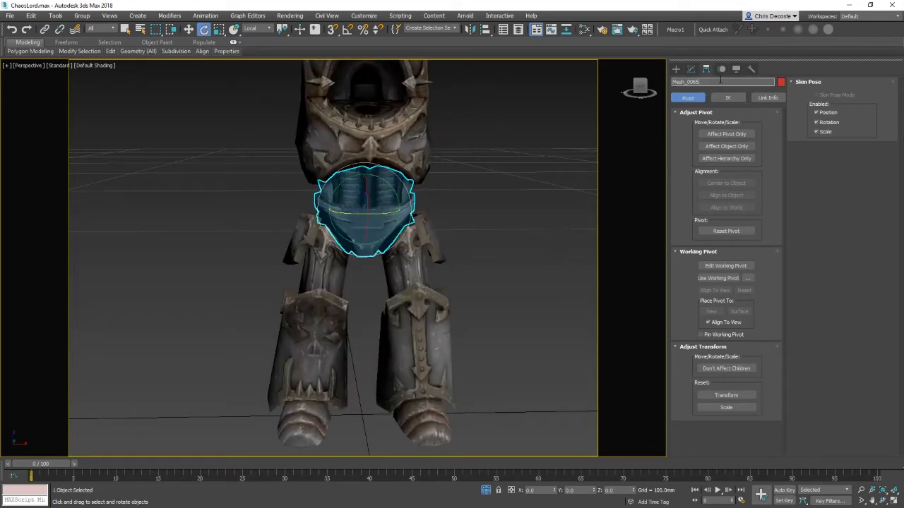
{"action": "type", "text": "ROOT"}
{"action": "key", "text": "Return"}
Step: Test-rotate the thigh armour pieces to check the linked parts follow, undoing each rotation
{"action": "left_click", "coordinate": [513, 173]}
{"action": "left_click", "coordinate": [418, 255]}
{"action": "left_click_drag", "start_coordinate": [394, 233], "coordinate": [395, 182]}
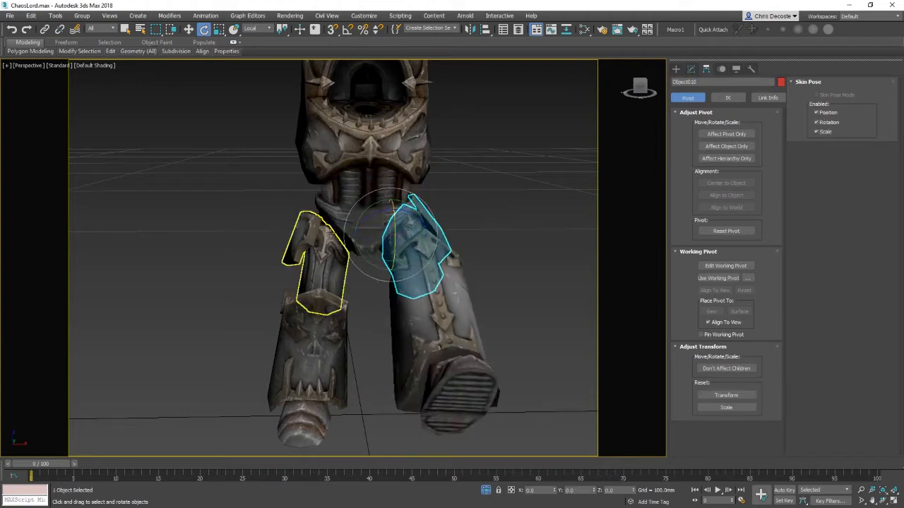
{"action": "left_click", "coordinate": [347, 204]}
{"action": "left_click_drag", "start_coordinate": [359, 214], "coordinate": [313, 209]}
{"action": "left_click", "coordinate": [475, 214]}
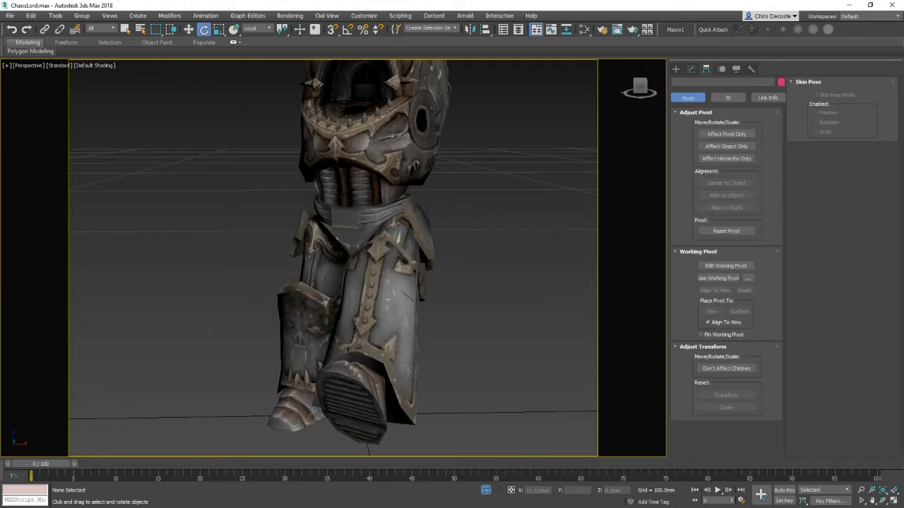
{"action": "key", "text": "ctrl+z"}
{"action": "key", "text": "ctrl+z"}
{"action": "key", "text": "ctrl+z"}
{"action": "key", "text": "ctrl+z"}
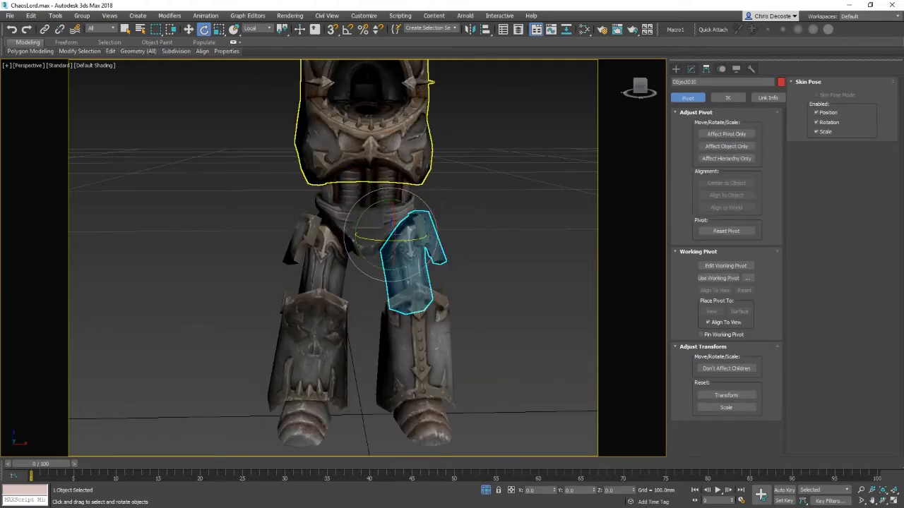
Step: Test-rotate the chest armour and undo the rotation
{"action": "left_click", "coordinate": [380, 161]}
{"action": "left_click_drag", "start_coordinate": [380, 162], "coordinate": [472, 163]}
{"action": "key", "text": "ctrl+z"}
{"action": "key", "text": "w"}
{"action": "middle_click_drag", "start_coordinate": [448, 219], "coordinate": [411, 256], "text": "alt"}
{"action": "scroll", "coordinate": [412, 255], "scroll_direction": "up", "scroll_amount": 2}
{"action": "scroll", "coordinate": [385, 254], "scroll_direction": "up", "scroll_amount": 3}
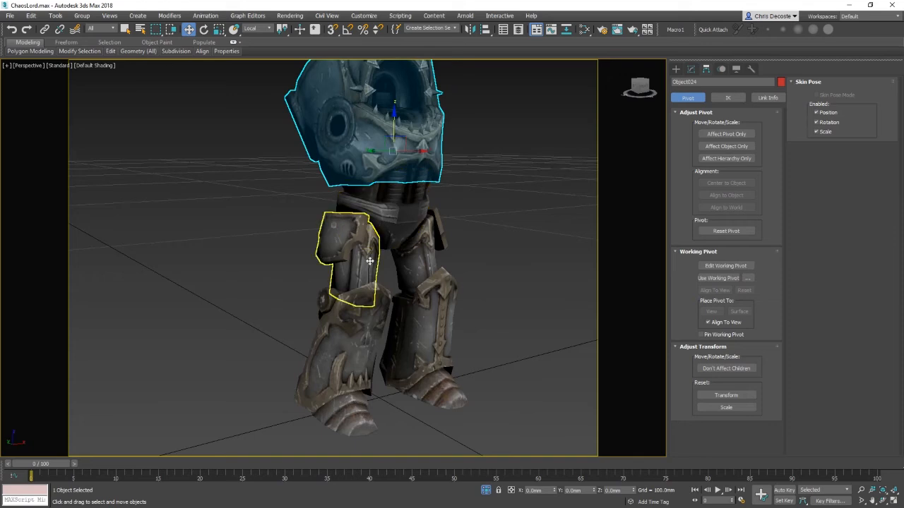
Step: Rotate the left and right thigh armour pieces to test that the lower leg pieces follow
{"action": "left_click", "coordinate": [375, 243]}
{"action": "key", "text": "e"}
{"action": "left_click_drag", "start_coordinate": [384, 246], "coordinate": [391, 180]}
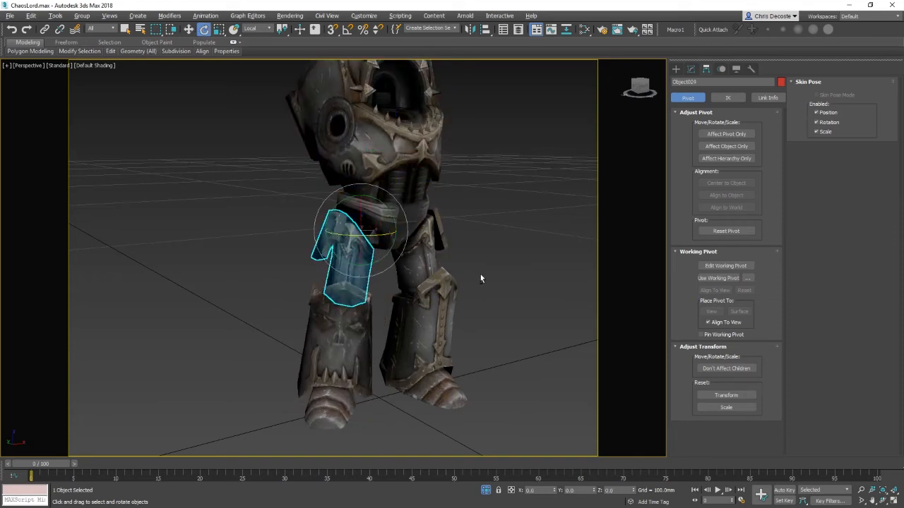
{"action": "middle_click_drag", "start_coordinate": [483, 280], "coordinate": [417, 226], "text": "alt"}
{"action": "left_click", "coordinate": [416, 226]}
{"action": "left_click_drag", "start_coordinate": [417, 228], "coordinate": [404, 266]}
{"action": "mouse_move", "coordinate": [442, 233]}
{"action": "left_mouse_down"}
{"action": "mouse_move", "coordinate": [447, 213]}
{"action": "mouse_move", "coordinate": [459, 214]}
{"action": "mouse_move", "coordinate": [443, 239]}
{"action": "left_mouse_up"}
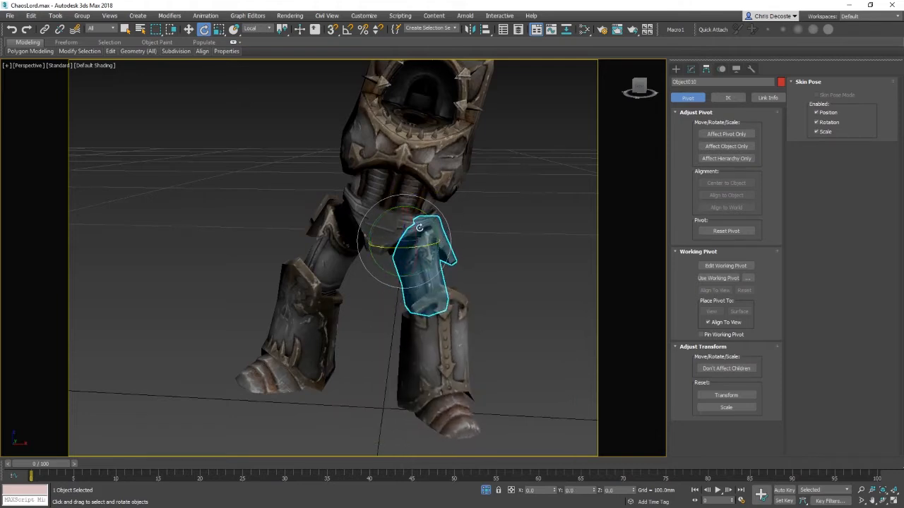
Step: Rotate the left lower leg armour at the knee to test its pivot
{"action": "left_click", "coordinate": [435, 142]}
{"action": "left_click_drag", "start_coordinate": [435, 141], "coordinate": [425, 158]}
{"action": "key", "text": "w"}
{"action": "middle_click_drag", "start_coordinate": [422, 165], "coordinate": [433, 121], "text": "alt"}
{"action": "left_click", "coordinate": [308, 308]}
{"action": "key", "text": "e"}
{"action": "left_click_drag", "start_coordinate": [305, 297], "coordinate": [301, 304]}
{"action": "left_click", "coordinate": [329, 276]}
{"action": "left_click_drag", "start_coordinate": [382, 209], "coordinate": [377, 204]}
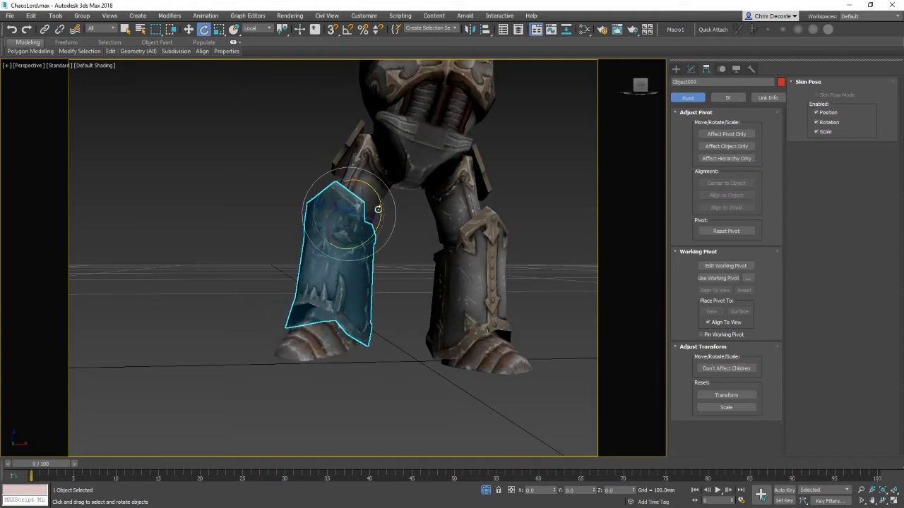
{"action": "middle_click_drag", "start_coordinate": [378, 204], "coordinate": [399, 301], "text": "alt"}
{"action": "key", "text": "w"}
Step: Create a cylinder base about 22.5 mm in radius and 1.3 mm high beneath the model
{"action": "left_click", "coordinate": [676, 68]}
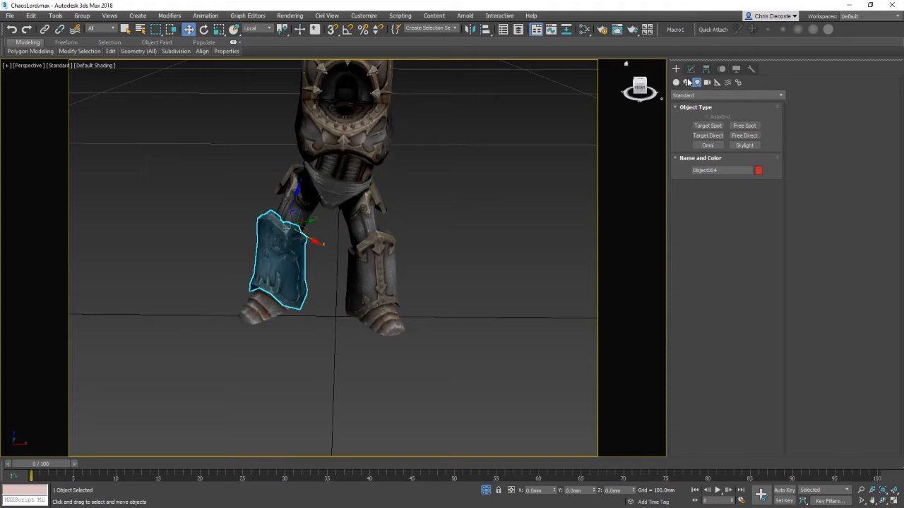
{"action": "left_click", "coordinate": [676, 82]}
{"action": "left_click", "coordinate": [686, 83]}
{"action": "left_click", "coordinate": [676, 83]}
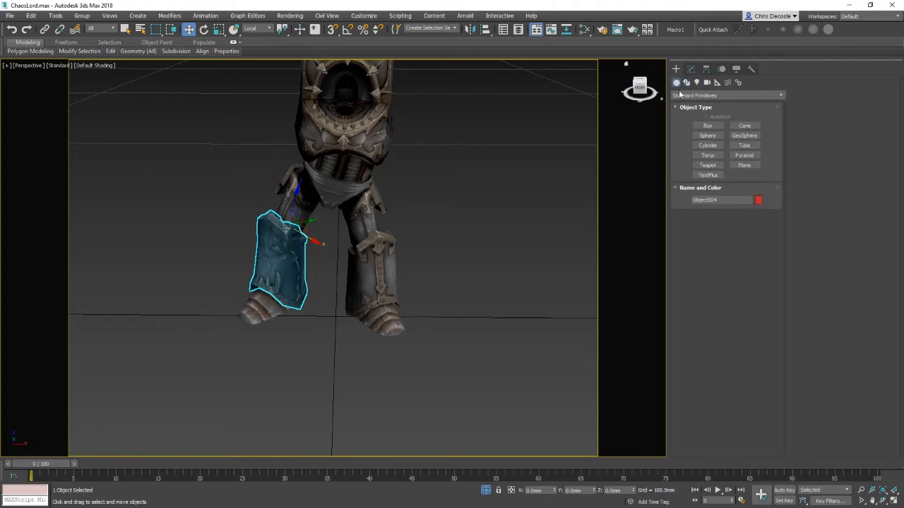
{"action": "scroll", "coordinate": [488, 187], "scroll_direction": "down", "scroll_amount": 4}
{"action": "mouse_move", "coordinate": [483, 217]}
{"action": "middle_mouse_down"}
{"action": "mouse_move", "coordinate": [504, 183]}
{"action": "mouse_move", "coordinate": [483, 220]}
{"action": "middle_mouse_up"}
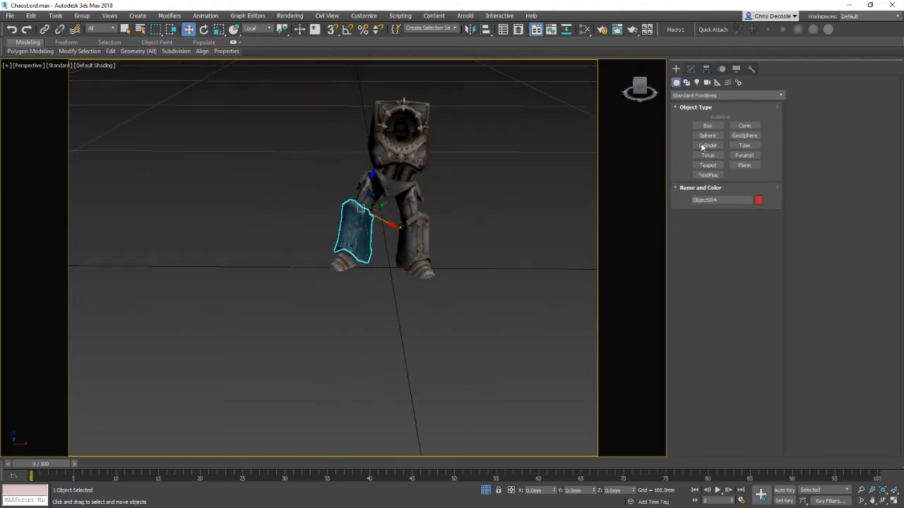
{"action": "left_click", "coordinate": [710, 146]}
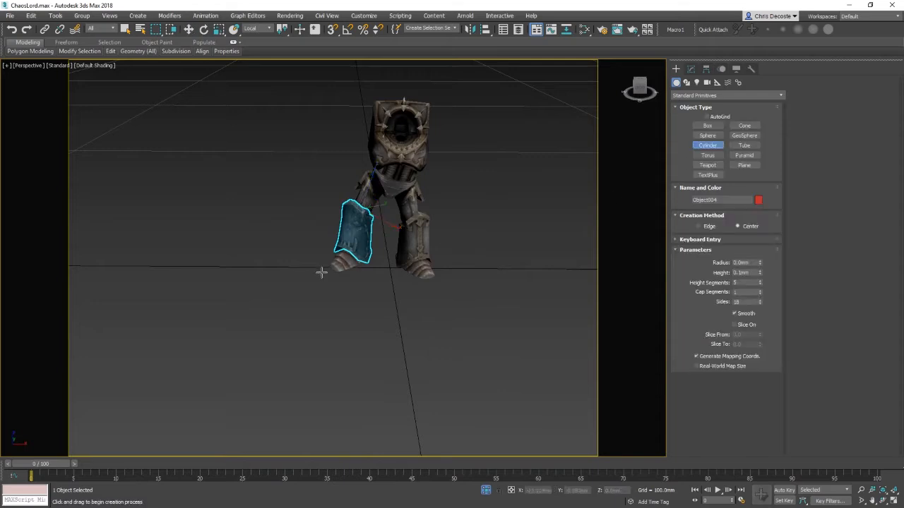
{"action": "left_click_drag", "start_coordinate": [323, 239], "coordinate": [382, 270]}
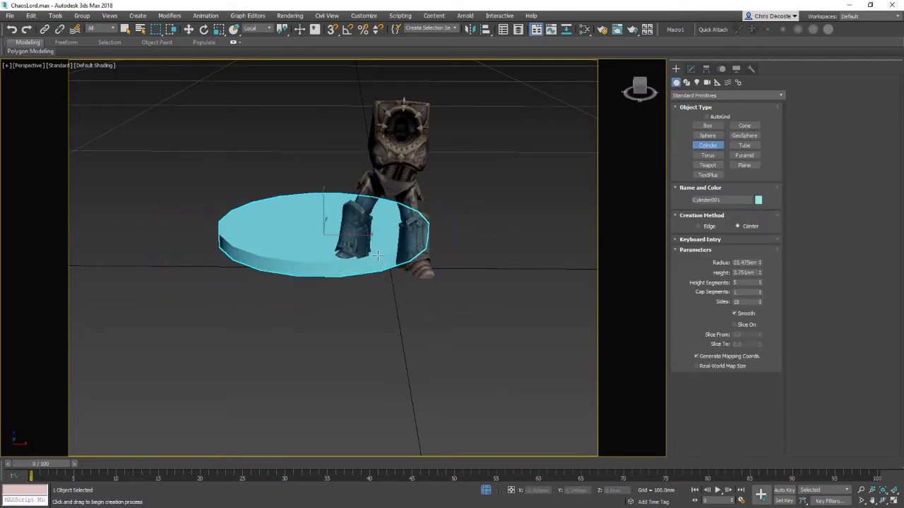
{"action": "left_click", "coordinate": [329, 240]}
Step: Move the cylinder base up under the model's feet
{"action": "key", "text": "w"}
{"action": "left_click_drag", "start_coordinate": [330, 233], "coordinate": [396, 259]}
{"action": "middle_click_drag", "start_coordinate": [357, 274], "coordinate": [404, 293], "text": "alt"}
{"action": "scroll", "coordinate": [389, 262], "scroll_direction": "up", "scroll_amount": 3}
{"action": "left_click", "coordinate": [691, 69]}
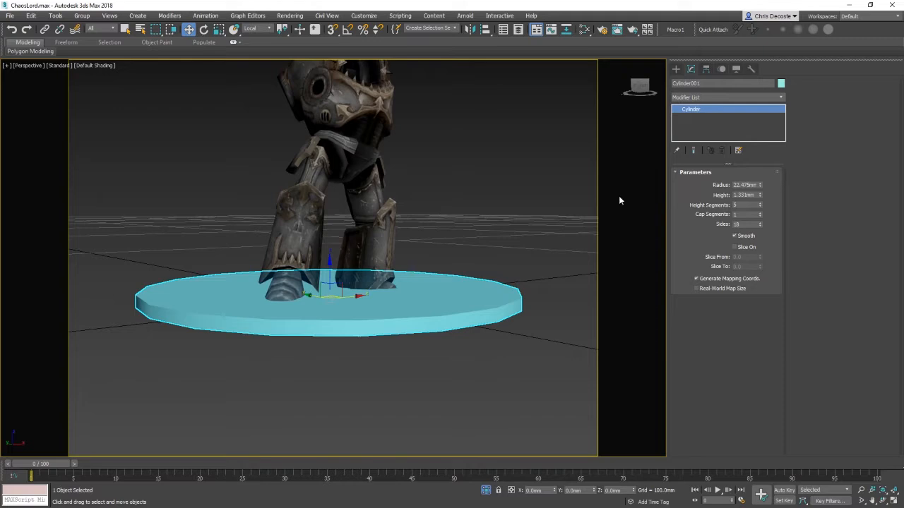
{"action": "mouse_move", "coordinate": [328, 267]}
{"action": "left_mouse_down"}
{"action": "mouse_move", "coordinate": [326, 281]}
{"action": "mouse_move", "coordinate": [327, 273]}
{"action": "left_mouse_up"}
Step: Create a small box on the base and move it under the left foot
{"action": "left_click", "coordinate": [676, 69]}
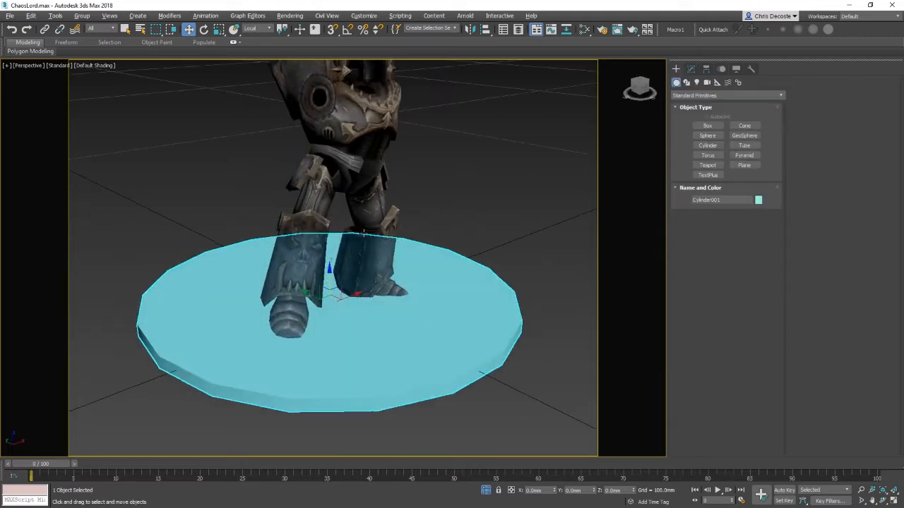
{"action": "left_click", "coordinate": [708, 127]}
{"action": "left_click_drag", "start_coordinate": [318, 371], "coordinate": [327, 322]}
{"action": "key", "text": "w"}
{"action": "middle_click_drag", "start_coordinate": [320, 304], "coordinate": [369, 269], "text": "alt"}
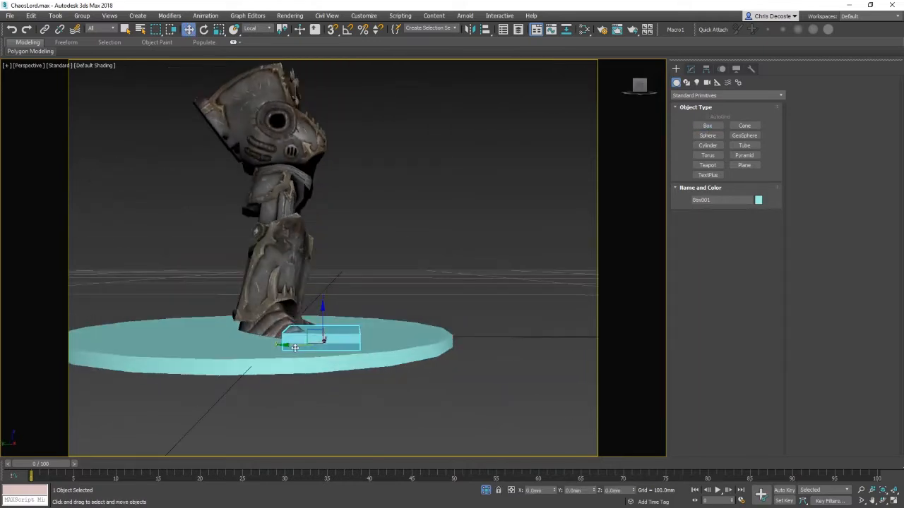
{"action": "left_click_drag", "start_coordinate": [297, 344], "coordinate": [244, 337]}
{"action": "middle_click_drag", "start_coordinate": [248, 309], "coordinate": [353, 257], "text": "alt"}
Step: Rotate the left lower leg and thigh armour so the foot rests on the box
{"action": "left_click", "coordinate": [358, 252]}
{"action": "key", "text": "e"}
{"action": "left_click_drag", "start_coordinate": [349, 244], "coordinate": [351, 239]}
{"action": "left_click", "coordinate": [291, 316]}
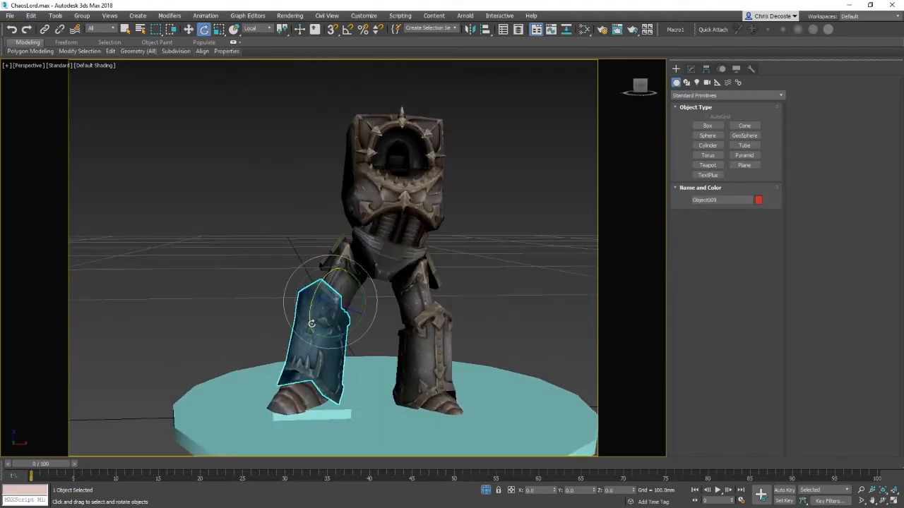
{"action": "left_click_drag", "start_coordinate": [311, 294], "coordinate": [312, 293]}
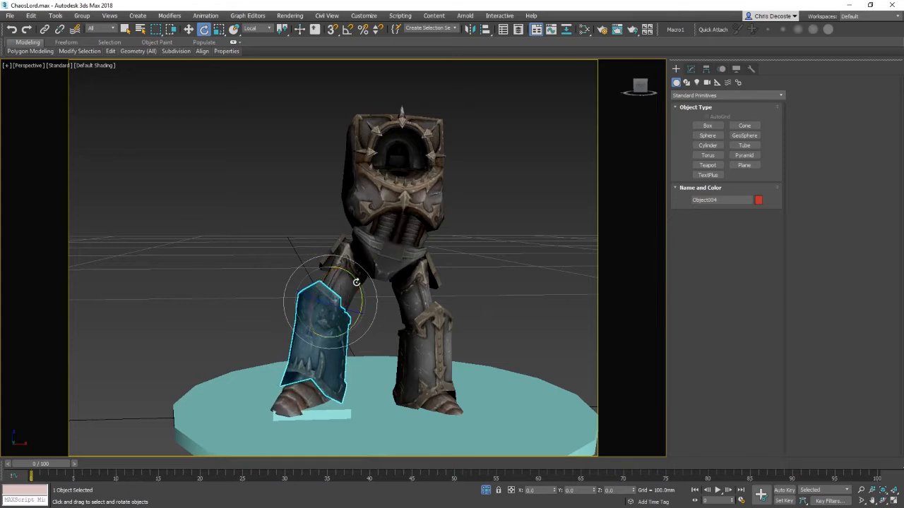
{"action": "left_click", "coordinate": [350, 257]}
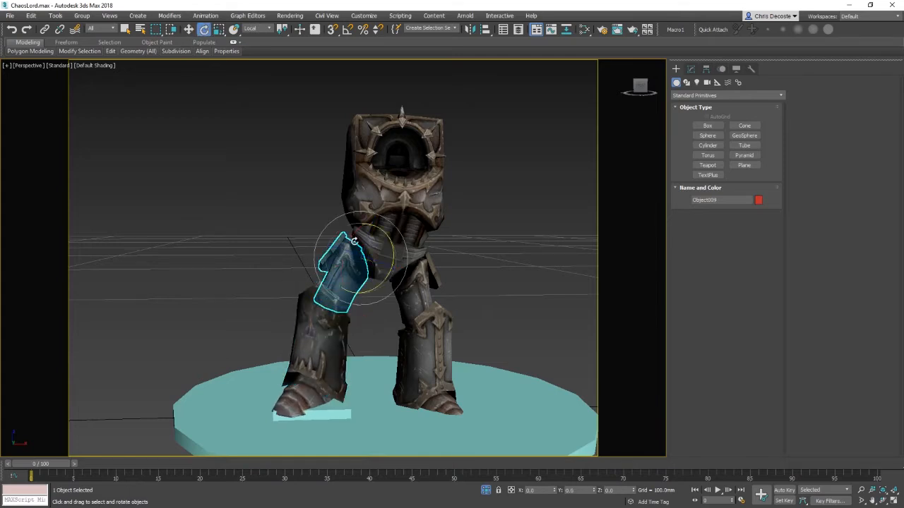
{"action": "left_click_drag", "start_coordinate": [352, 235], "coordinate": [353, 234]}
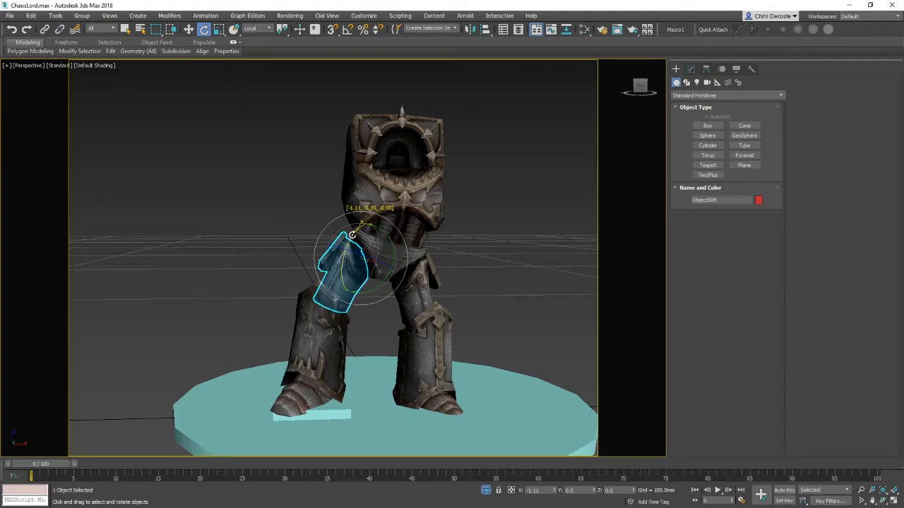
Step: Unhide all hidden parts of the model
{"action": "left_click", "coordinate": [509, 221]}
{"action": "middle_click_drag", "start_coordinate": [510, 221], "coordinate": [375, 251], "text": "alt"}
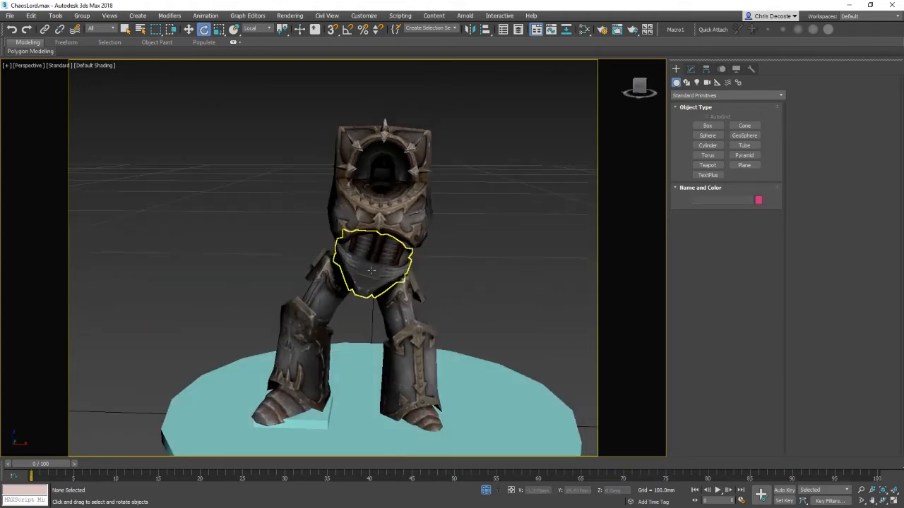
{"action": "left_click", "coordinate": [425, 223]}
{"action": "key", "text": "w"}
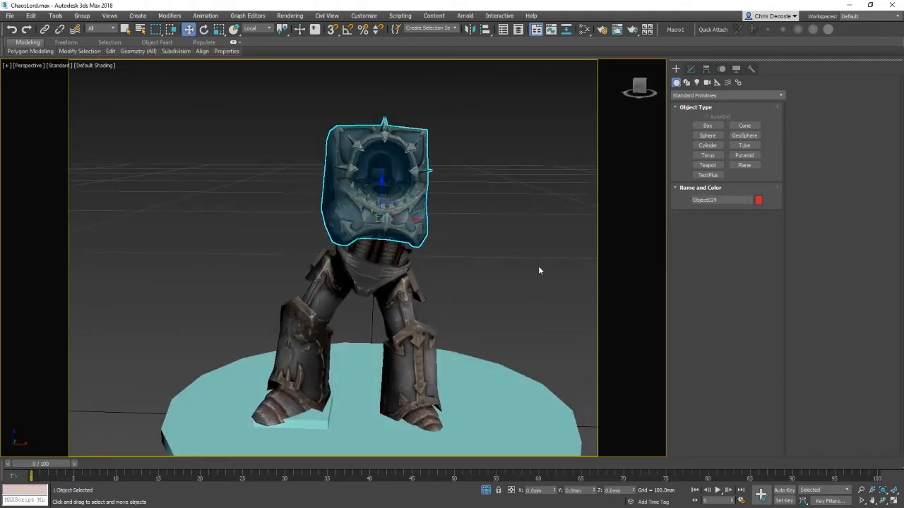
{"action": "middle_click_drag", "start_coordinate": [539, 269], "coordinate": [424, 311], "text": "alt"}
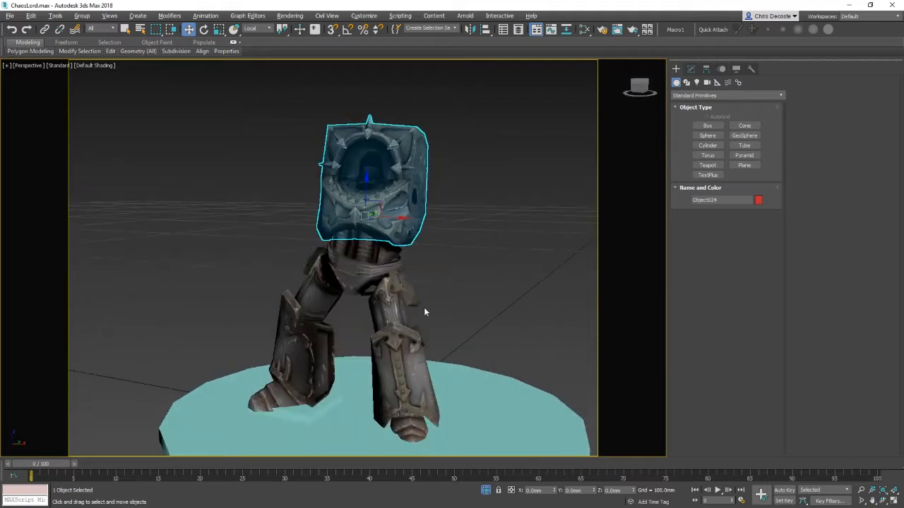
{"action": "middle_click_drag", "start_coordinate": [479, 306], "coordinate": [534, 259], "text": "alt"}
{"action": "right_click", "coordinate": [514, 210]}
{"action": "left_click", "coordinate": [534, 163]}
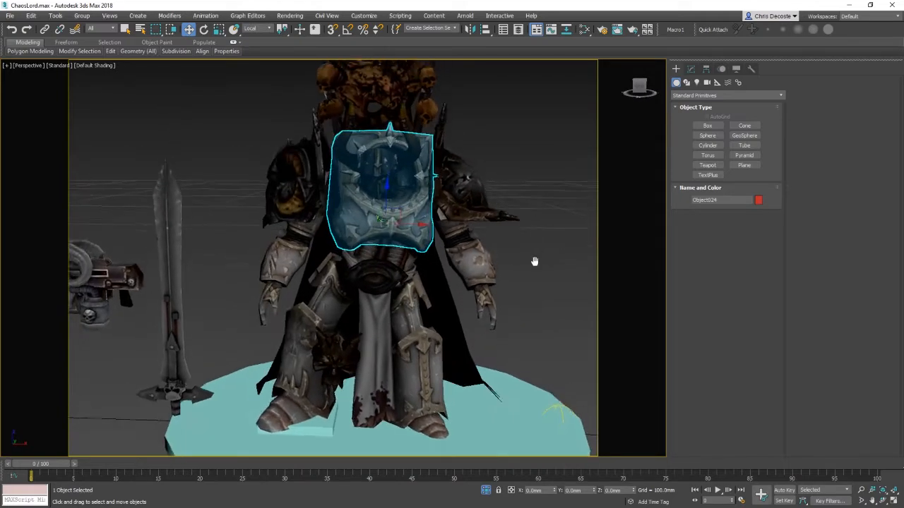
Step: Select the horned helmet and test-rotate it around its pivot
{"action": "left_click", "coordinate": [406, 207]}
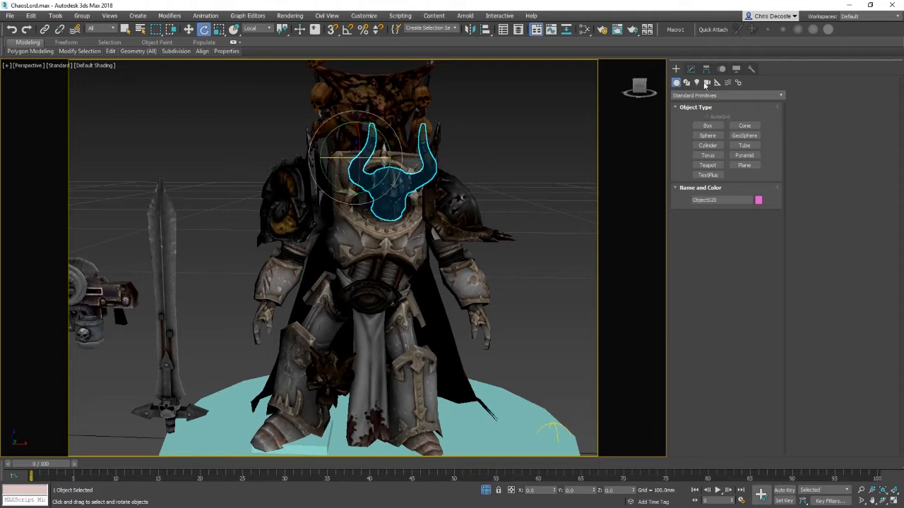
{"action": "left_click", "coordinate": [708, 69]}
{"action": "left_click", "coordinate": [724, 134]}
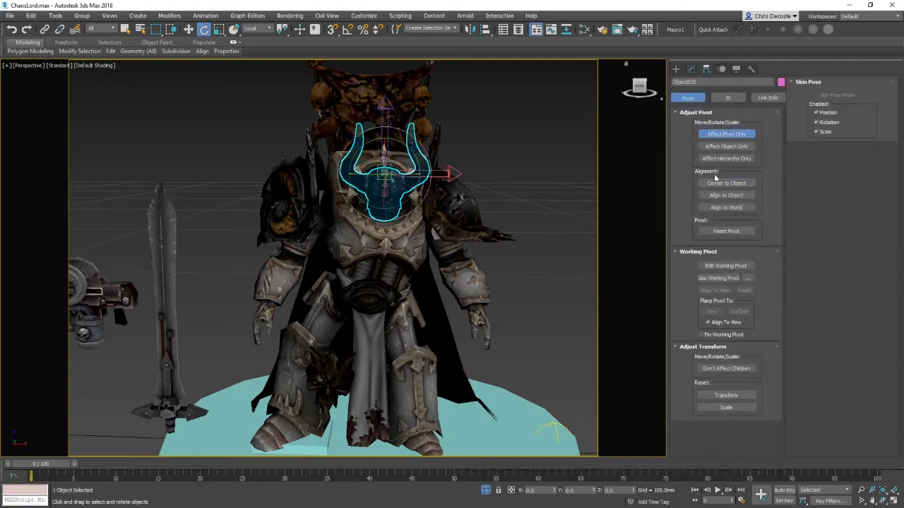
{"action": "left_click", "coordinate": [733, 134]}
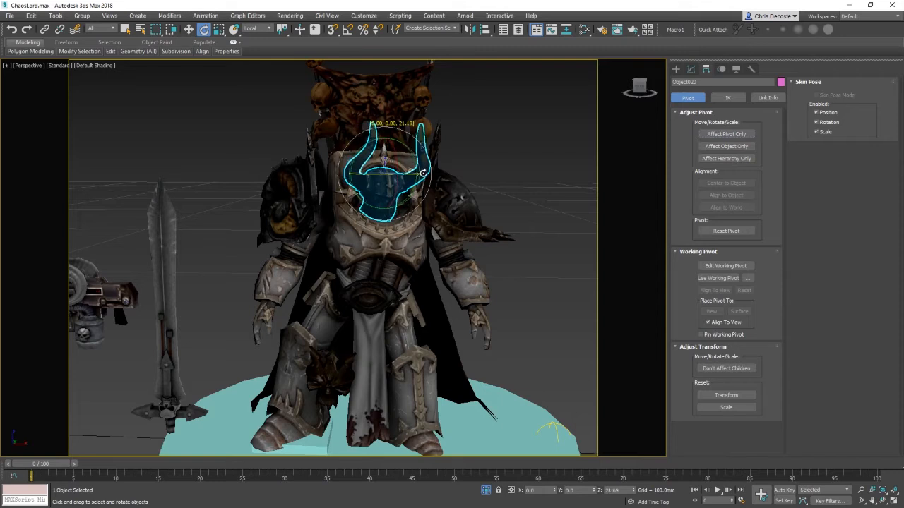
{"action": "left_click_drag", "start_coordinate": [399, 158], "coordinate": [398, 151]}
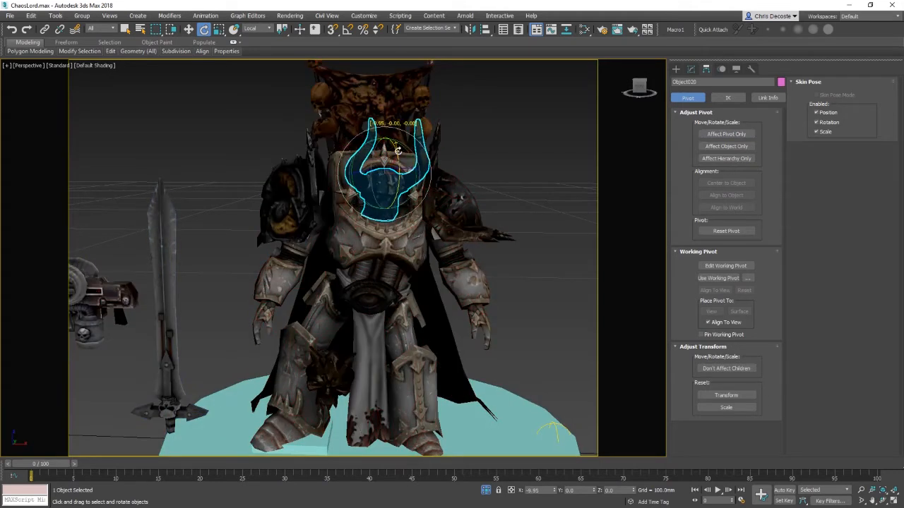
Step: Test-rotate the horned helmet slightly, then deselect it
{"action": "middle_click_drag", "start_coordinate": [495, 233], "coordinate": [508, 238], "text": "alt"}
{"action": "left_click", "coordinate": [565, 265]}
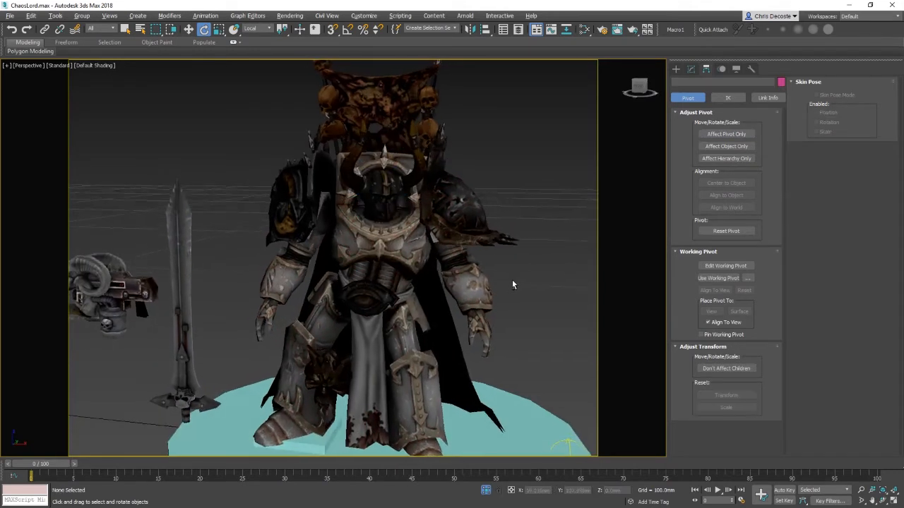
Step: Select the sword and inspect its pivot location from a front view with Affect Pivot Only
{"action": "left_click", "coordinate": [182, 318]}
{"action": "middle_click_drag", "start_coordinate": [380, 396], "coordinate": [380, 392]}
{"action": "scroll", "coordinate": [380, 392], "scroll_direction": "down", "scroll_amount": 3}
{"action": "key", "text": "w"}
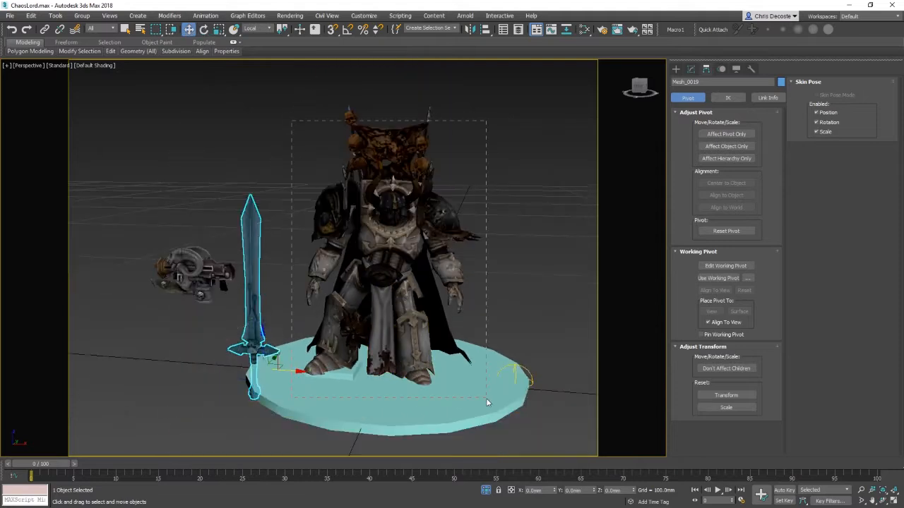
{"action": "left_click_drag", "start_coordinate": [259, 257], "coordinate": [246, 291]}
{"action": "left_click", "coordinate": [251, 291]}
{"action": "middle_click_drag", "start_coordinate": [382, 277], "coordinate": [429, 280]}
{"action": "left_click", "coordinate": [728, 134]}
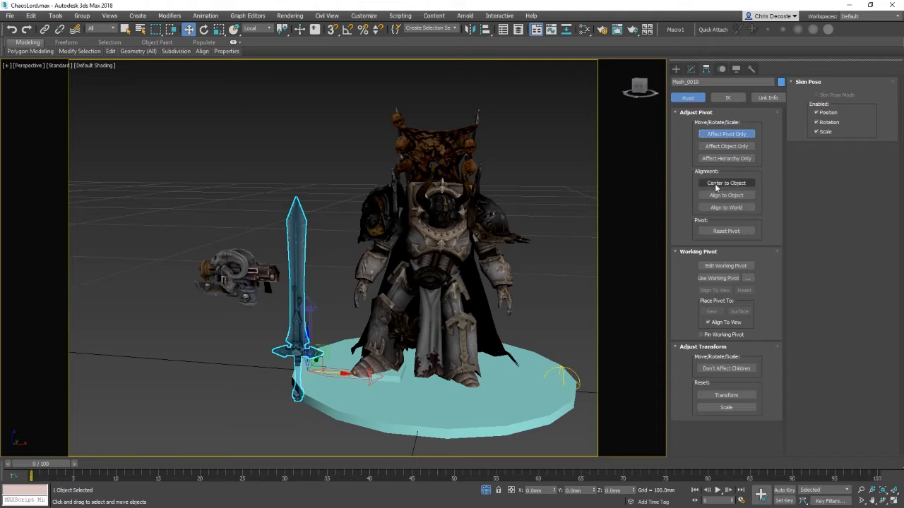
{"action": "key", "text": "f"}
{"action": "scroll", "coordinate": [311, 331], "scroll_direction": "down", "scroll_amount": 5}
{"action": "middle_click_drag", "start_coordinate": [311, 331], "coordinate": [498, 251]}
{"action": "scroll", "coordinate": [499, 251], "scroll_direction": "up", "scroll_amount": 2}
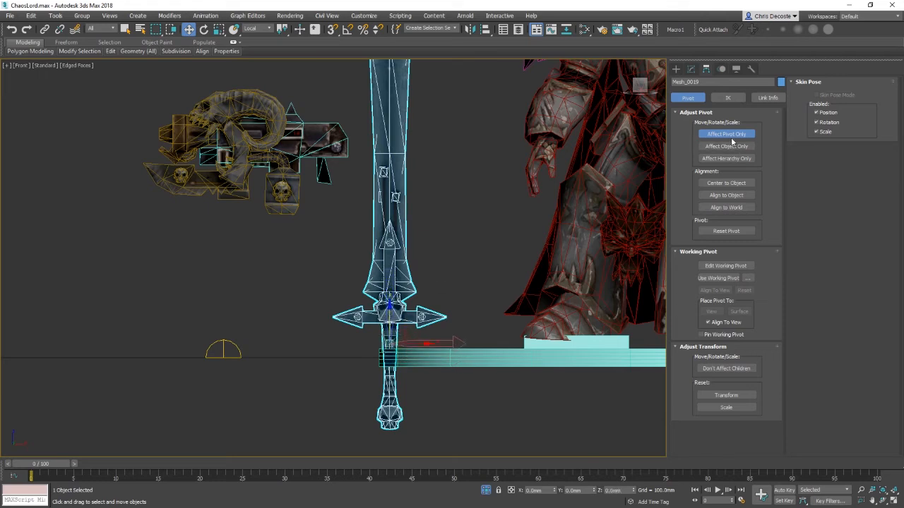
{"action": "left_click", "coordinate": [727, 134]}
{"action": "middle_click_drag", "start_coordinate": [516, 205], "coordinate": [370, 316]}
{"action": "scroll", "coordinate": [370, 316], "scroll_direction": "down", "scroll_amount": 2}
{"action": "key", "text": "p"}
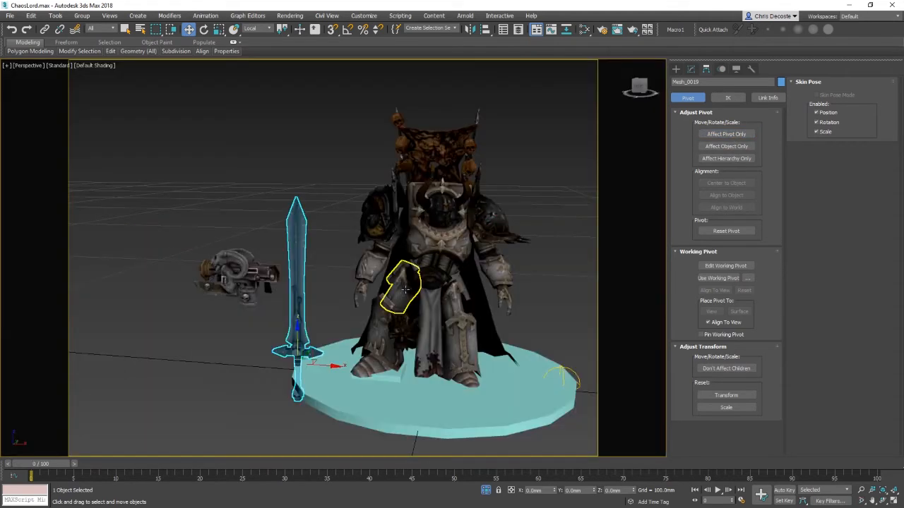
Step: Align the sword's pivot point to the right hand's pivot point, matching X, Y, Z position and orientation
{"action": "scroll", "coordinate": [406, 290], "scroll_direction": "up", "scroll_amount": 2}
{"action": "middle_click_drag", "start_coordinate": [405, 290], "coordinate": [431, 255]}
{"action": "middle_click_drag", "start_coordinate": [396, 311], "coordinate": [354, 353], "text": "alt"}
{"action": "key", "text": "e"}
{"action": "key", "text": "w"}
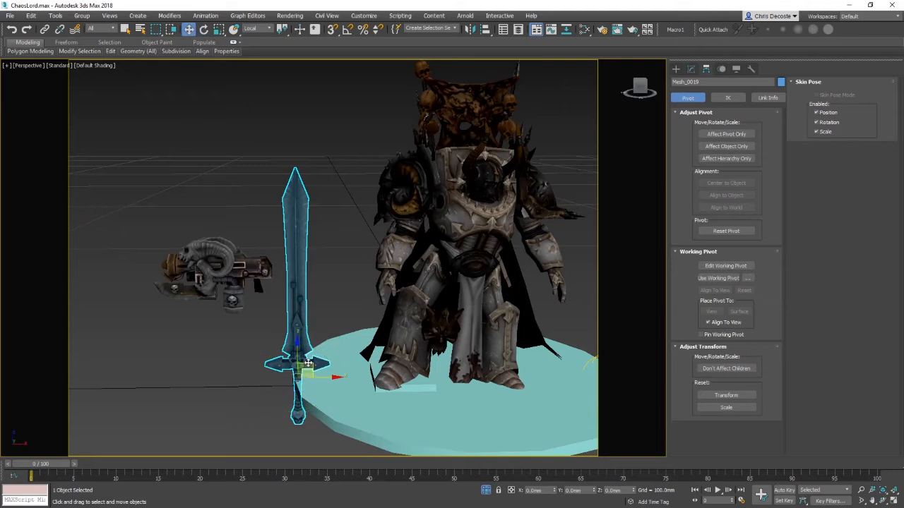
{"action": "left_click_drag", "start_coordinate": [299, 366], "coordinate": [380, 265]}
{"action": "key", "text": "ctrl+z"}
{"action": "left_click", "coordinate": [392, 276]}
{"action": "mouse_move", "coordinate": [358, 275]}
{"action": "middle_mouse_down", "text": "alt"}
{"action": "mouse_move", "coordinate": [424, 260]}
{"action": "mouse_move", "coordinate": [353, 268]}
{"action": "mouse_move", "coordinate": [359, 263]}
{"action": "middle_mouse_up", "text": "alt"}
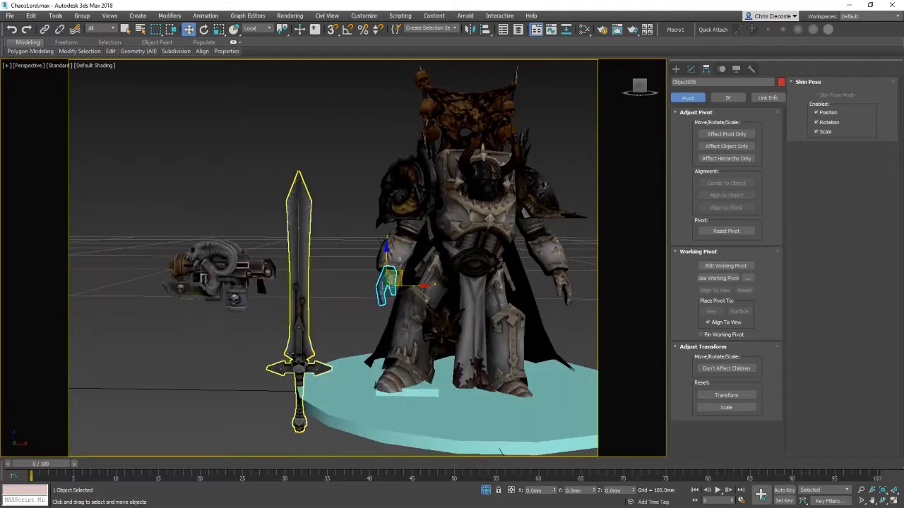
{"action": "left_click", "coordinate": [299, 304]}
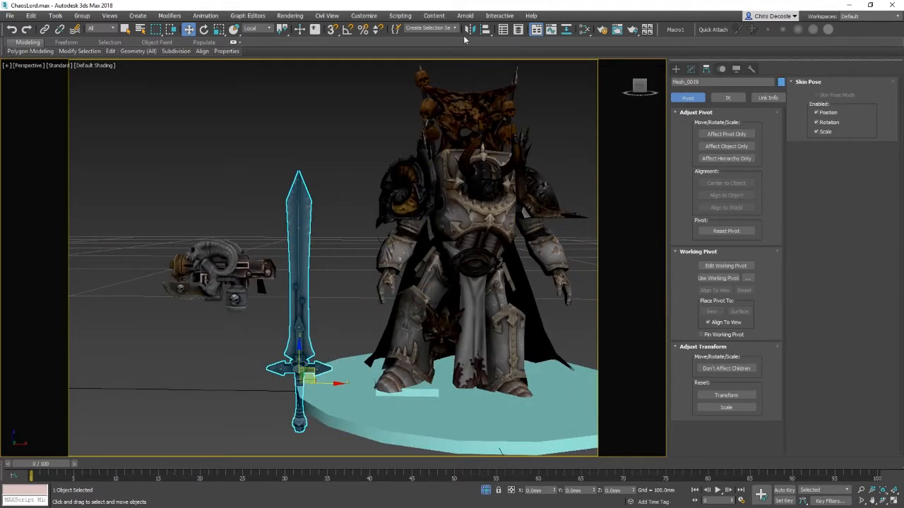
{"action": "left_click", "coordinate": [486, 29]}
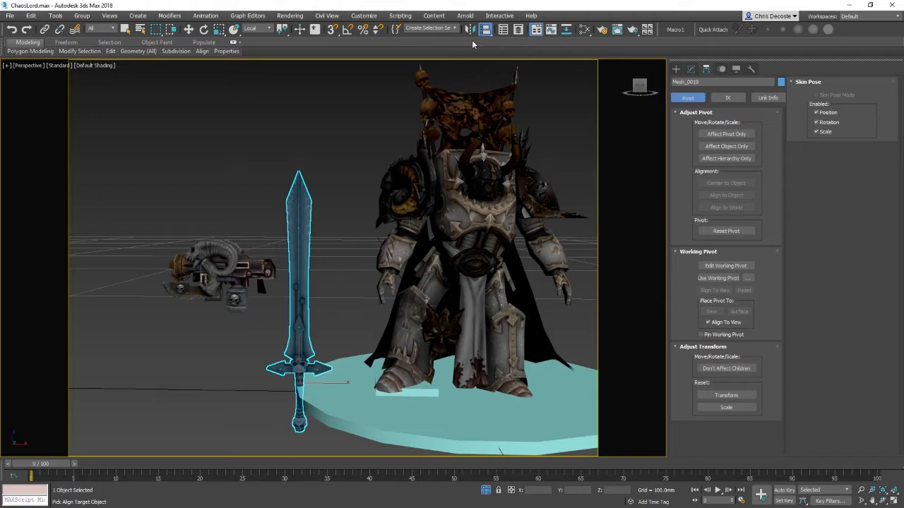
{"action": "left_click", "coordinate": [387, 279]}
{"action": "left_click_drag", "start_coordinate": [440, 174], "coordinate": [576, 117]}
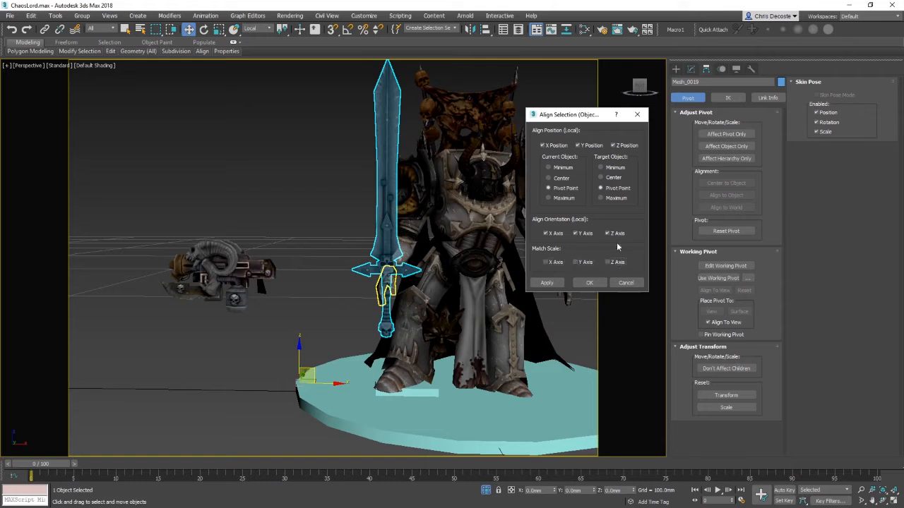
{"action": "left_click", "coordinate": [589, 283]}
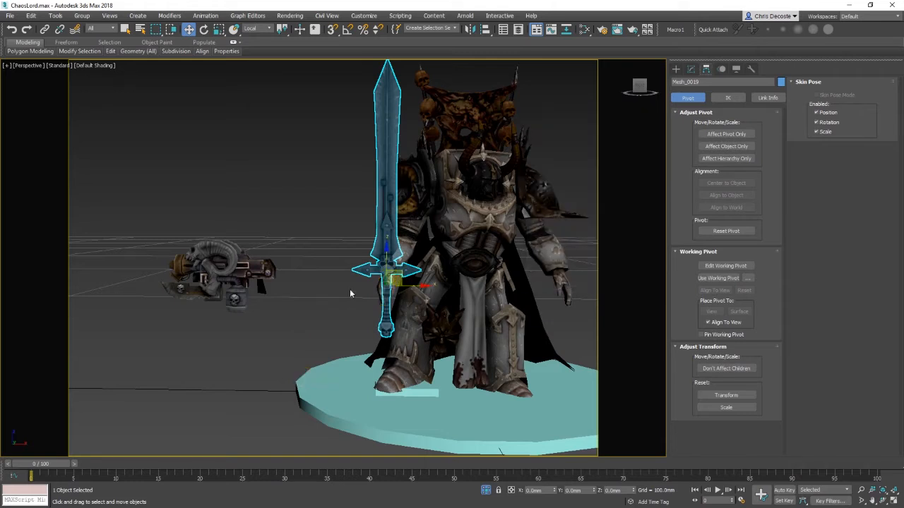
Step: Rotate the sword within the right hand's grip so the blade extends forward
{"action": "key", "text": "e"}
{"action": "middle_click_drag", "start_coordinate": [233, 297], "coordinate": [384, 322], "text": "alt"}
{"action": "scroll", "coordinate": [398, 306], "scroll_direction": "up", "scroll_amount": 3}
{"action": "left_click", "coordinate": [368, 327]}
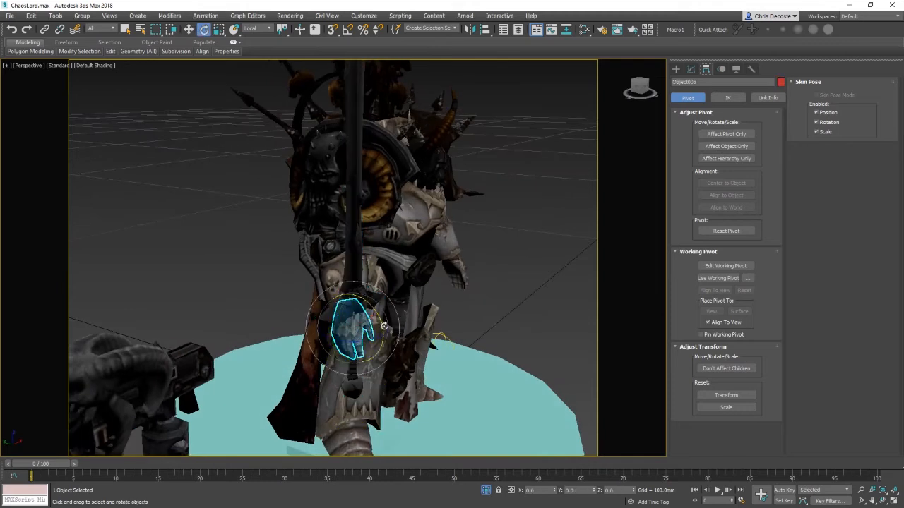
{"action": "left_click", "coordinate": [365, 328]}
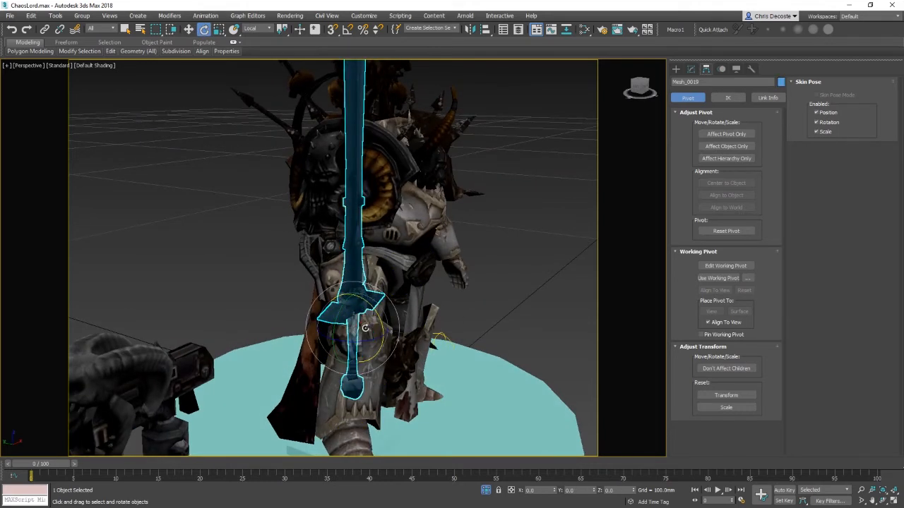
{"action": "left_click_drag", "start_coordinate": [379, 307], "coordinate": [411, 350]}
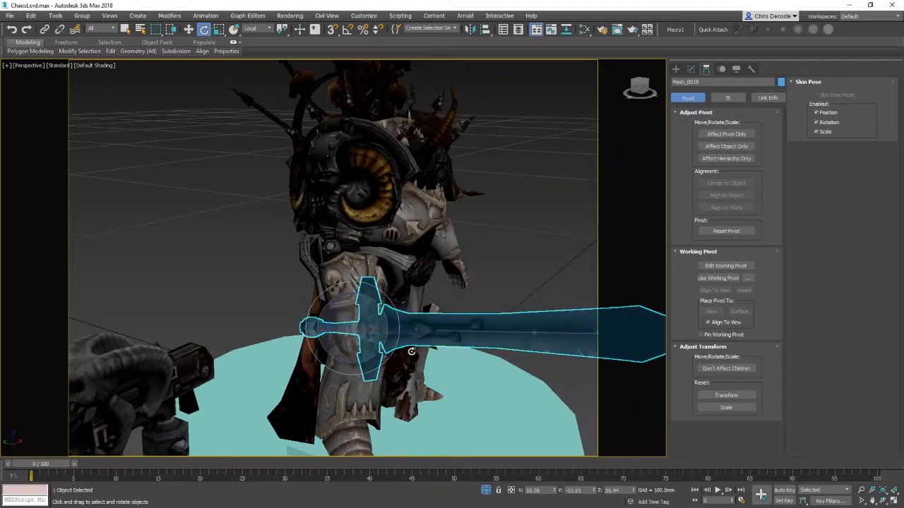
{"action": "key", "text": "ctrl+z"}
{"action": "middle_click_drag", "start_coordinate": [436, 305], "coordinate": [383, 321], "text": "alt"}
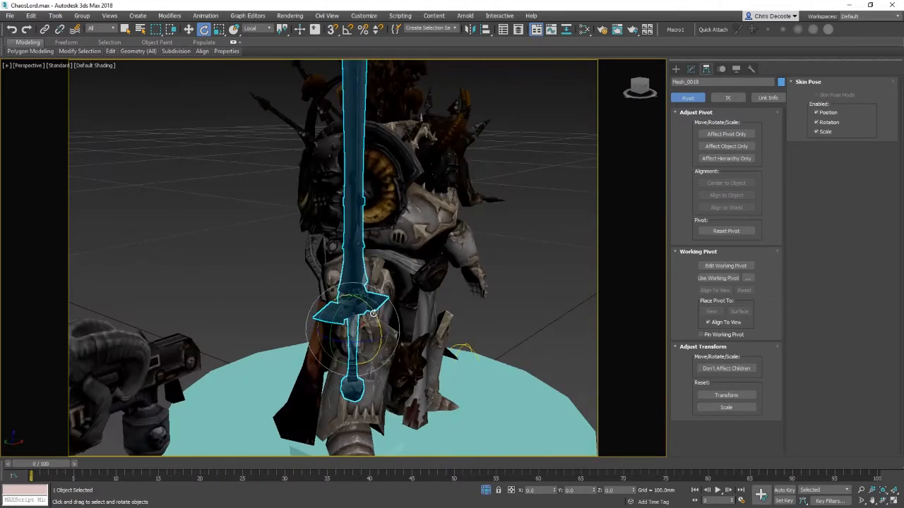
{"action": "left_click_drag", "start_coordinate": [373, 312], "coordinate": [375, 360]}
{"action": "left_click_drag", "start_coordinate": [337, 314], "coordinate": [315, 400]}
{"action": "middle_click_drag", "start_coordinate": [394, 378], "coordinate": [413, 365], "text": "alt"}
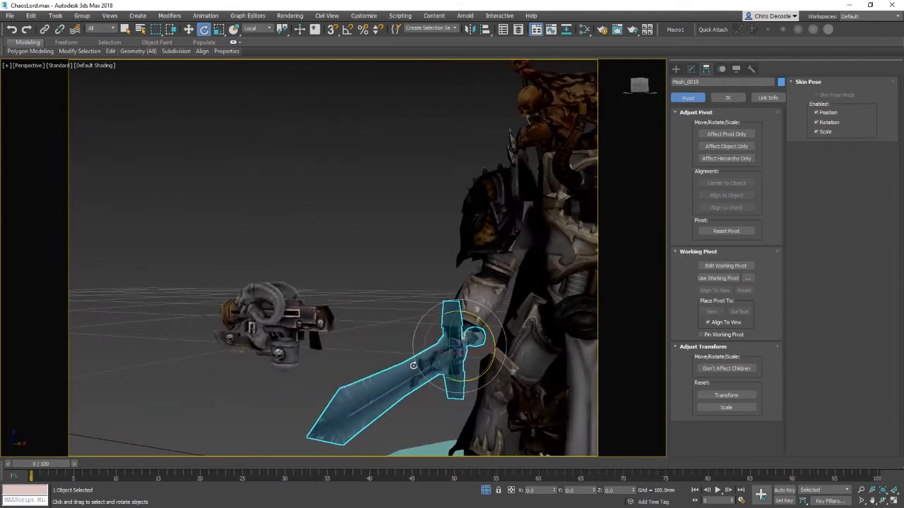
{"action": "left_click_drag", "start_coordinate": [464, 356], "coordinate": [432, 356]}
{"action": "middle_click_drag", "start_coordinate": [427, 351], "coordinate": [442, 331], "text": "alt"}
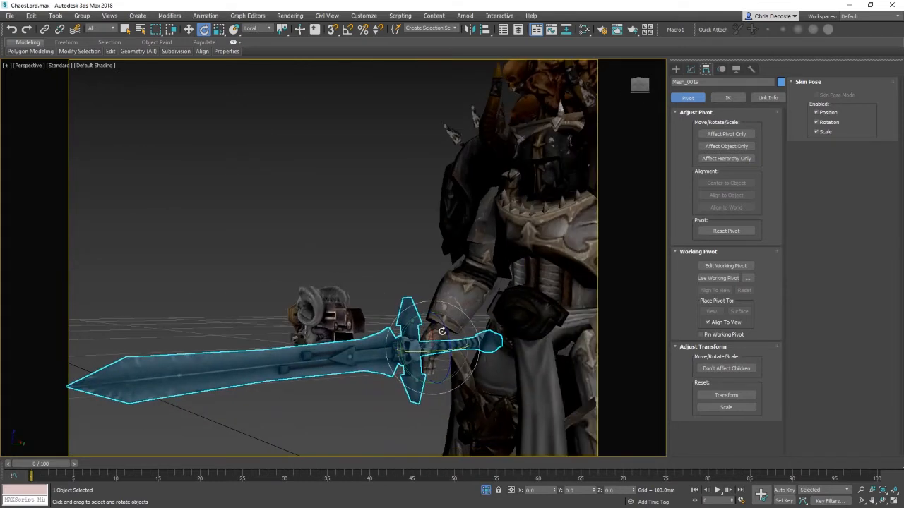
{"action": "left_click_drag", "start_coordinate": [416, 314], "coordinate": [432, 313]}
{"action": "key", "text": "w"}
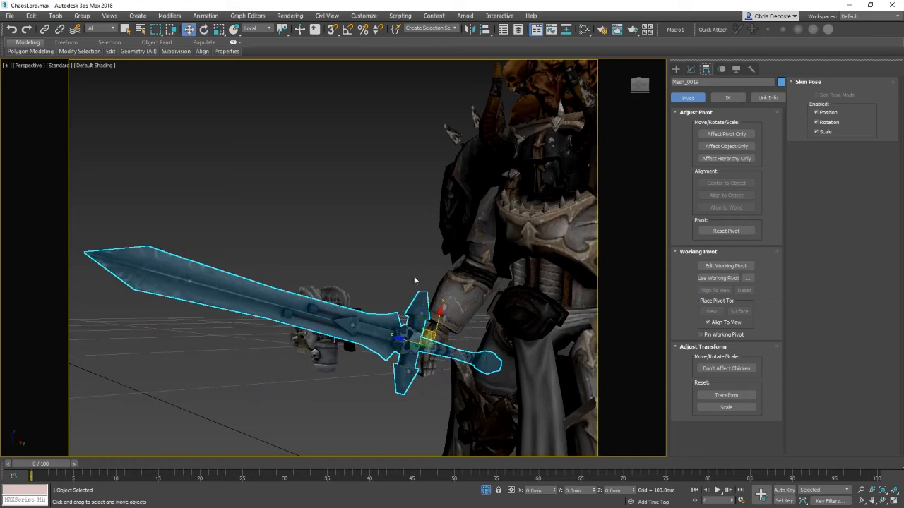
Step: Link the sword to the right hand as its parent and test-rotate the hand
{"action": "left_click", "coordinate": [236, 264]}
{"action": "left_click", "coordinate": [441, 347]}
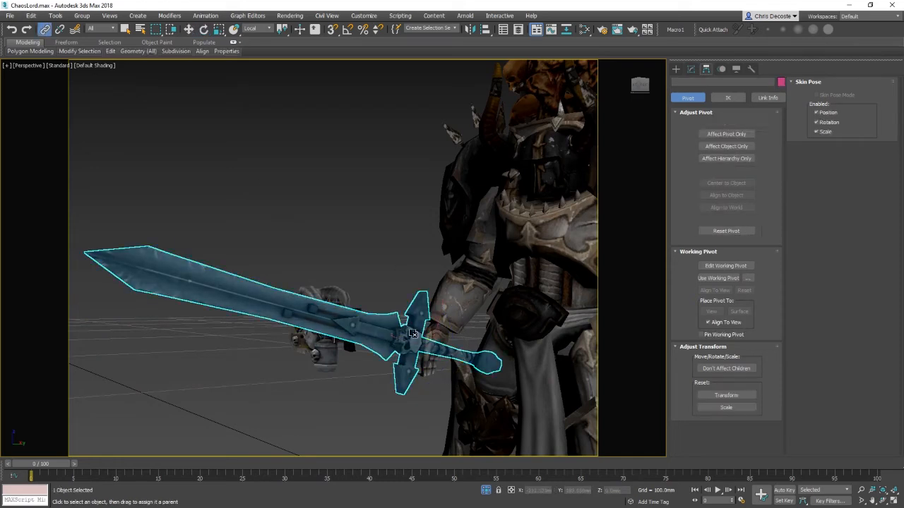
{"action": "key", "text": "w"}
{"action": "left_click", "coordinate": [443, 330]}
{"action": "key", "text": "e"}
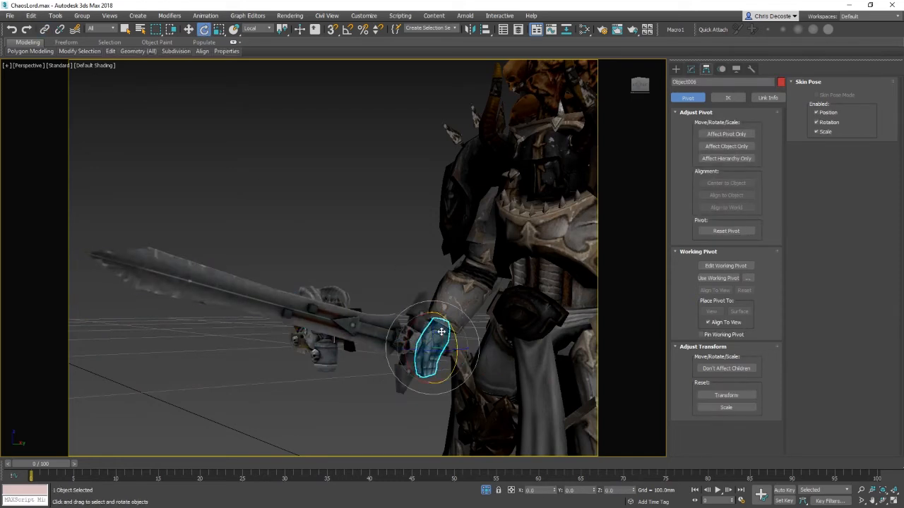
{"action": "left_click_drag", "start_coordinate": [442, 333], "coordinate": [392, 276]}
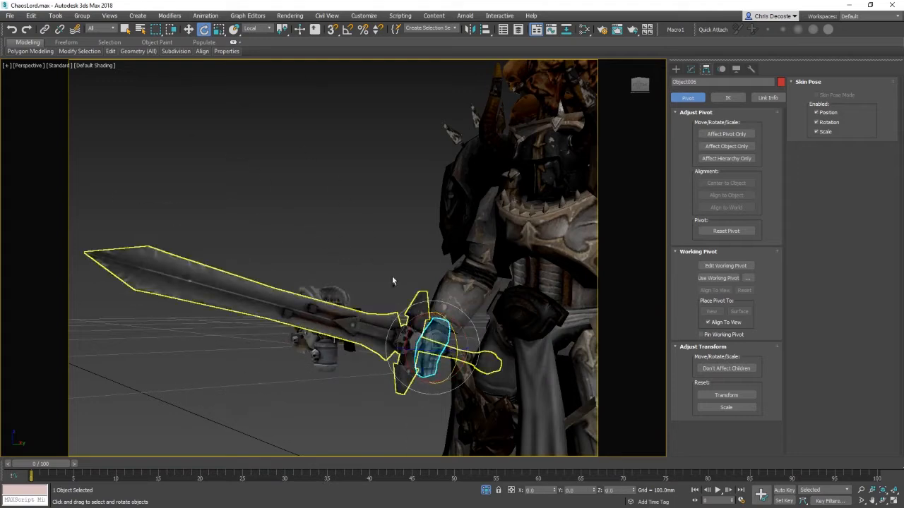
Step: Link the right hand to the forearm armour and the forearm up the arm chain with Select and Link
{"action": "left_click", "coordinate": [45, 29]}
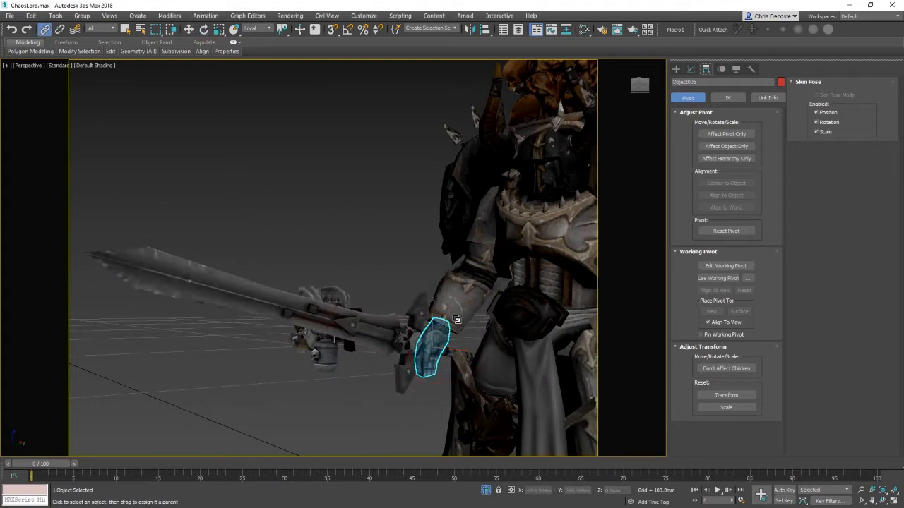
{"action": "left_click_drag", "start_coordinate": [456, 319], "coordinate": [464, 306]}
{"action": "middle_click_drag", "start_coordinate": [469, 324], "coordinate": [478, 318], "text": "alt"}
{"action": "middle_click_drag", "start_coordinate": [477, 317], "coordinate": [452, 359]}
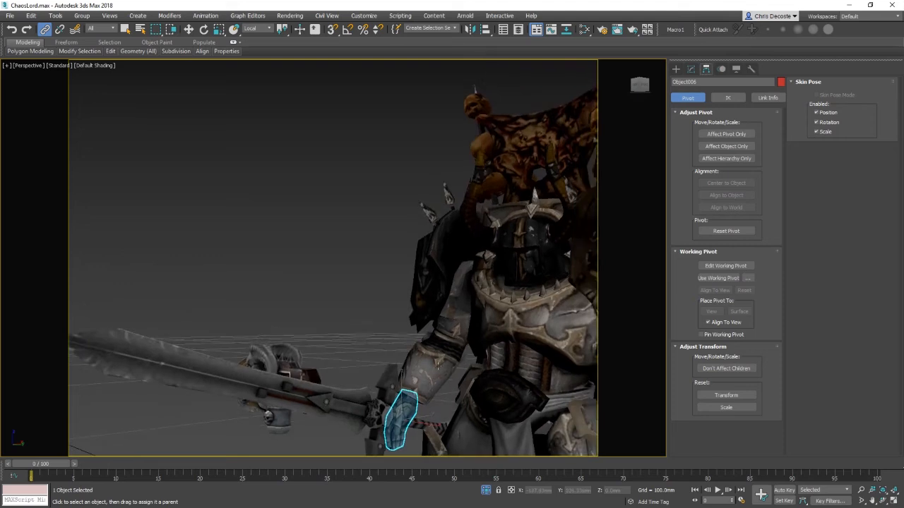
{"action": "left_click_drag", "start_coordinate": [438, 365], "coordinate": [464, 301]}
{"action": "middle_click_drag", "start_coordinate": [449, 356], "coordinate": [454, 325], "text": "alt"}
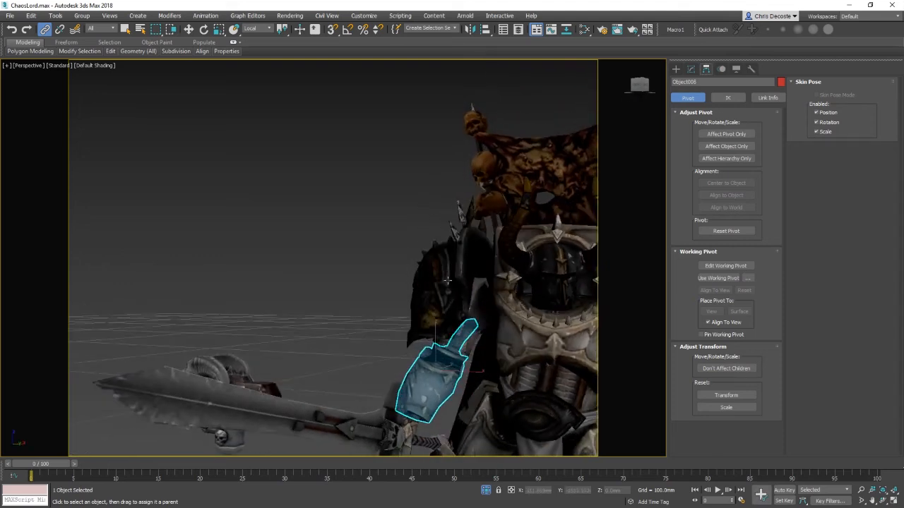
{"action": "left_click_drag", "start_coordinate": [447, 280], "coordinate": [479, 322]}
{"action": "left_click", "coordinate": [481, 297]}
Step: Select the linked right-arm hierarchy and test-rotate it at the shoulder
{"action": "key", "text": "e"}
{"action": "middle_click_drag", "start_coordinate": [523, 341], "coordinate": [515, 287]}
{"action": "left_click_drag", "start_coordinate": [438, 360], "coordinate": [438, 360]}
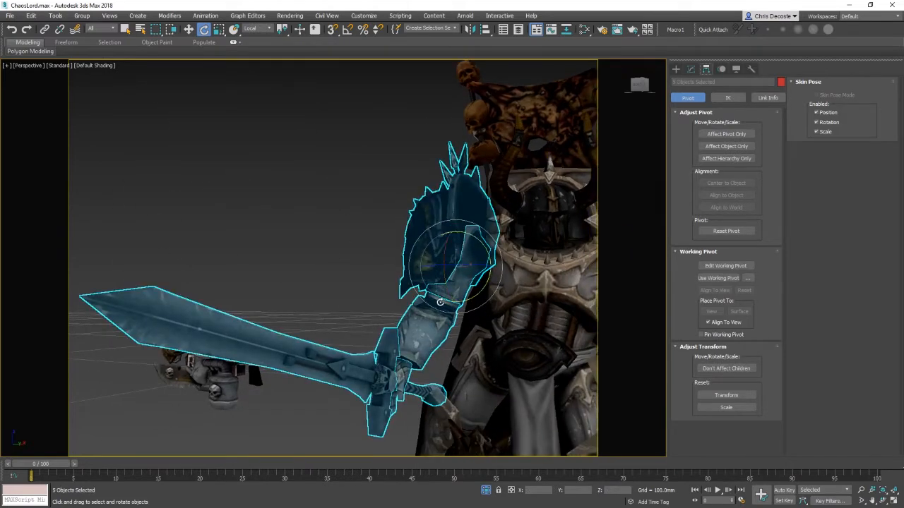
Step: Hide all unselected objects to isolate the right arm, sword and shoulder armour
{"action": "left_click", "coordinate": [501, 290], "text": "ctrl"}
{"action": "right_click", "coordinate": [440, 311]}
{"action": "left_click", "coordinate": [485, 231]}
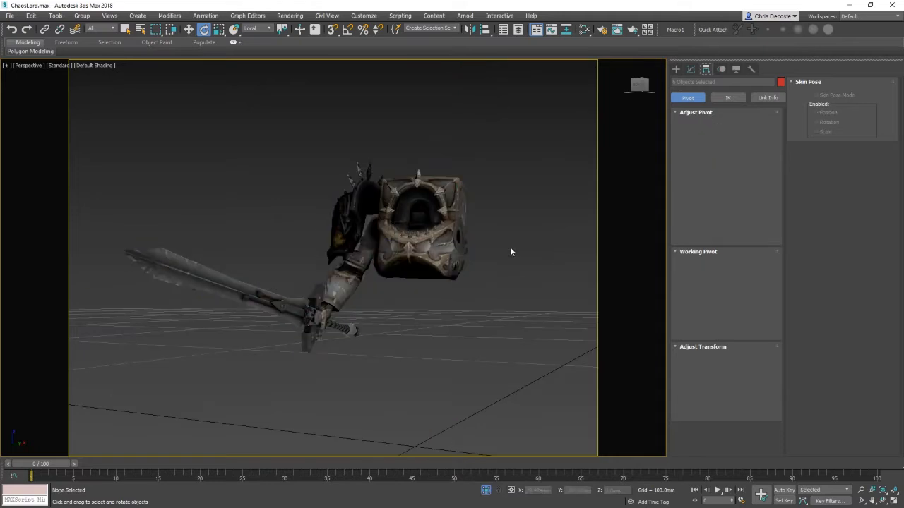
Step: Select the forearm bracer and move and rotate its pivot to the elbow joint with Affect Pivot Only
{"action": "left_click", "coordinate": [359, 247]}
{"action": "left_click", "coordinate": [713, 136]}
{"action": "middle_click_drag", "start_coordinate": [470, 205], "coordinate": [515, 177], "text": "alt"}
{"action": "key", "text": "w"}
{"action": "left_click_drag", "start_coordinate": [378, 235], "coordinate": [423, 210]}
{"action": "middle_click_drag", "start_coordinate": [424, 212], "coordinate": [373, 282], "text": "alt"}
{"action": "left_click", "coordinate": [357, 247]}
{"action": "scroll", "coordinate": [363, 263], "scroll_direction": "up", "scroll_amount": 3}
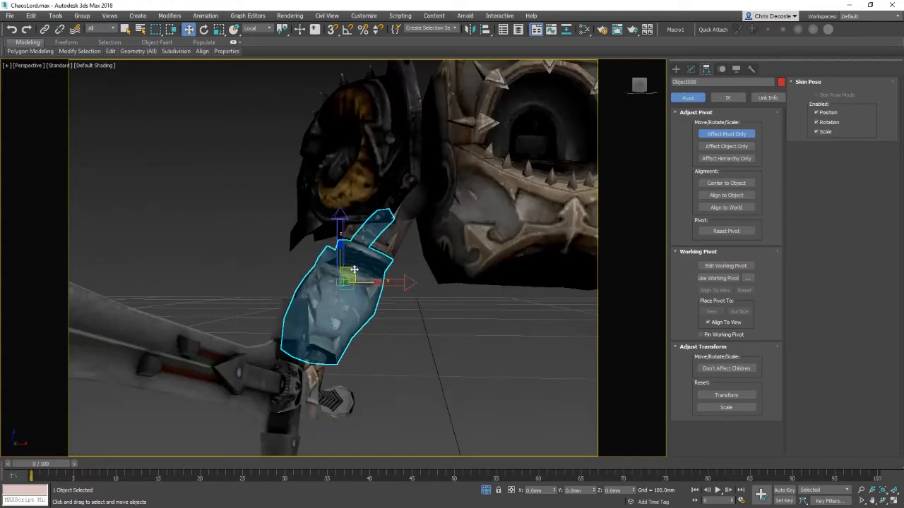
{"action": "left_click_drag", "start_coordinate": [354, 270], "coordinate": [390, 236]}
{"action": "key", "text": "e"}
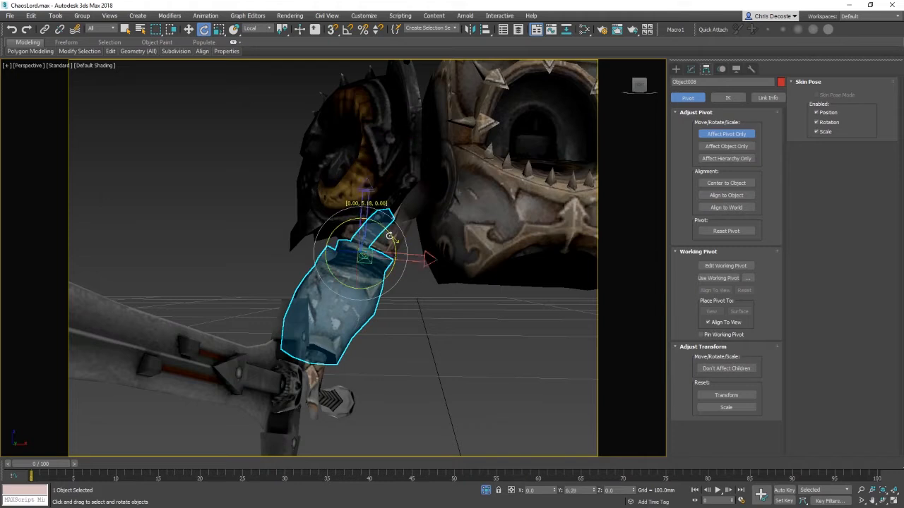
{"action": "middle_click_drag", "start_coordinate": [366, 277], "coordinate": [438, 297], "text": "alt"}
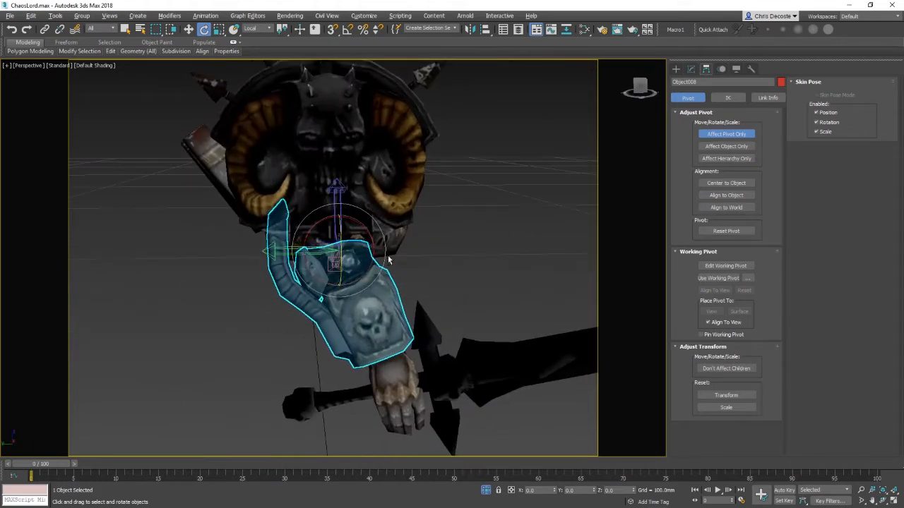
Step: Select the right hand and move and rotate its pivot to the wrist joint
{"action": "left_click_drag", "start_coordinate": [367, 227], "coordinate": [372, 234]}
{"action": "middle_click_drag", "start_coordinate": [372, 235], "coordinate": [341, 326], "text": "alt"}
{"action": "key", "text": "w"}
{"action": "left_click_drag", "start_coordinate": [342, 326], "coordinate": [360, 284]}
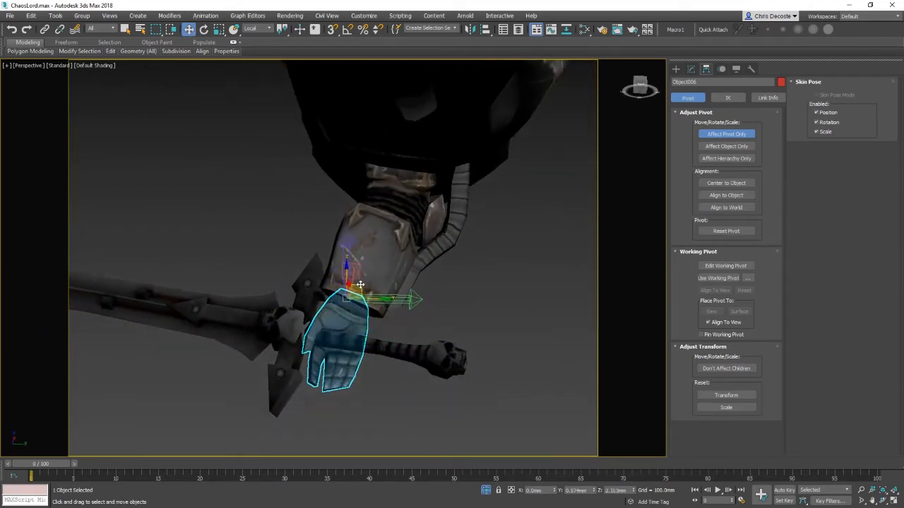
{"action": "key", "text": "e"}
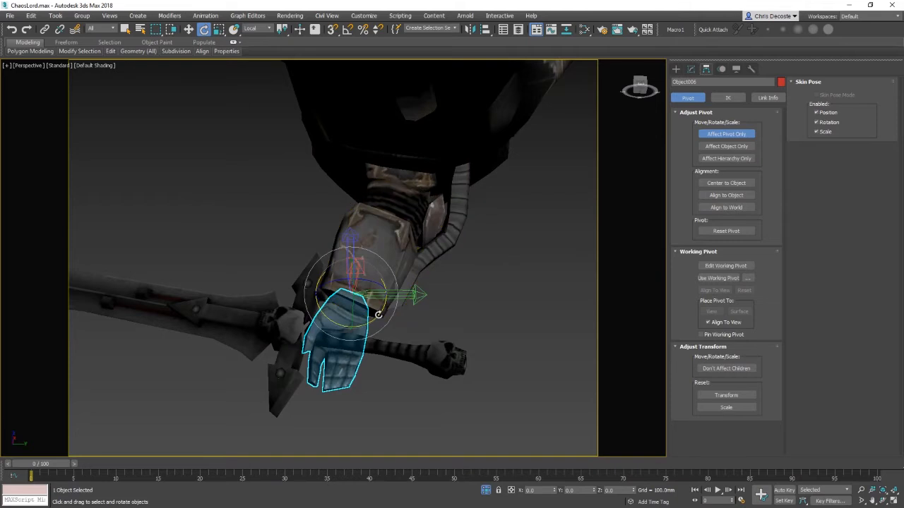
{"action": "middle_click_drag", "start_coordinate": [375, 328], "coordinate": [367, 277], "text": "alt"}
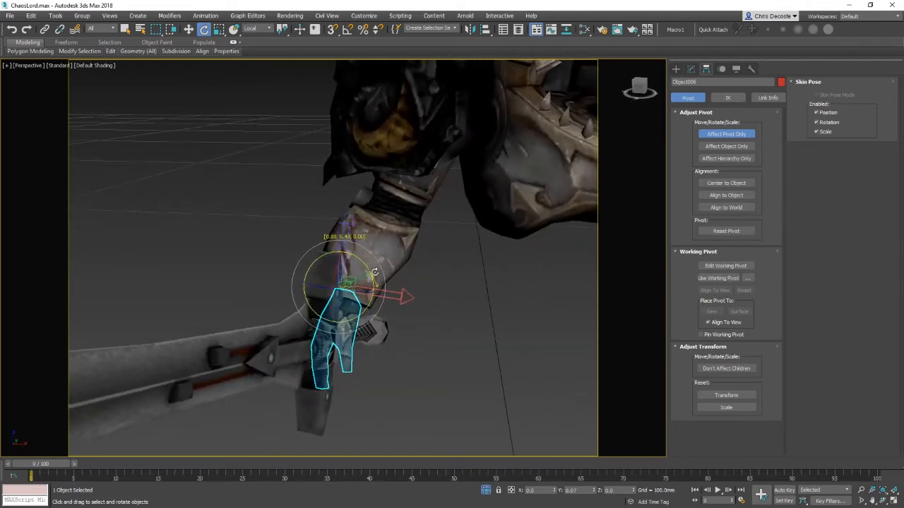
{"action": "left_click_drag", "start_coordinate": [375, 272], "coordinate": [368, 294]}
{"action": "key", "text": "w"}
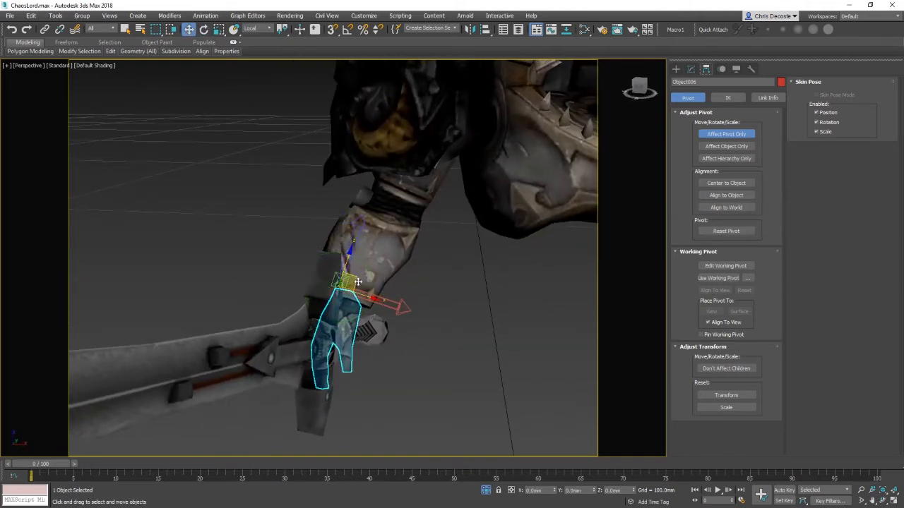
Step: Turn off Affect Pivot Only and unhide all objects
{"action": "left_click", "coordinate": [728, 135]}
{"action": "scroll", "coordinate": [392, 310], "scroll_direction": "down", "scroll_amount": 5}
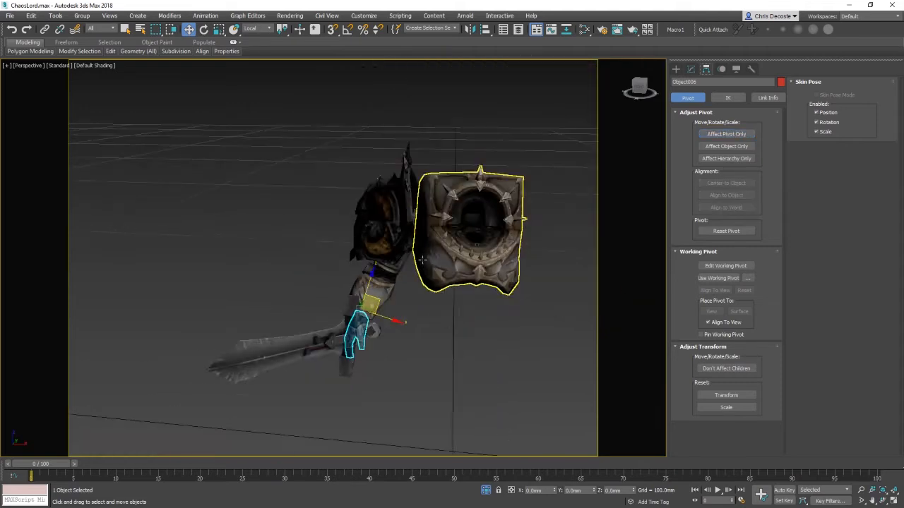
{"action": "right_click", "coordinate": [504, 270]}
{"action": "left_click", "coordinate": [542, 211]}
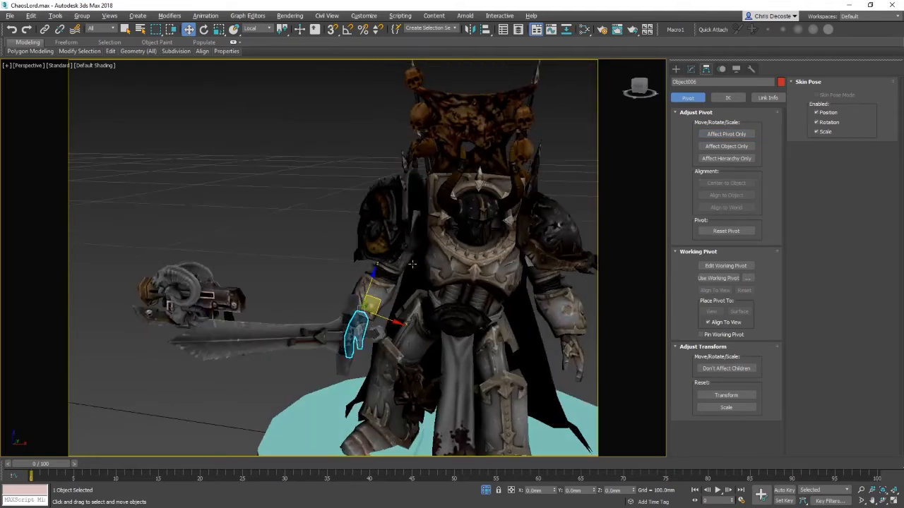
Step: Select the right hand and rotate it about 18.6° around its wrist pivot to test the pose
{"action": "left_click", "coordinate": [400, 257]}
{"action": "key", "text": "e"}
{"action": "left_click_drag", "start_coordinate": [439, 239], "coordinate": [422, 237]}
{"action": "left_click", "coordinate": [388, 271]}
{"action": "left_click_drag", "start_coordinate": [383, 276], "coordinate": [407, 237]}
{"action": "middle_click_drag", "start_coordinate": [410, 276], "coordinate": [309, 315], "text": "alt"}
{"action": "left_click", "coordinate": [310, 311]}
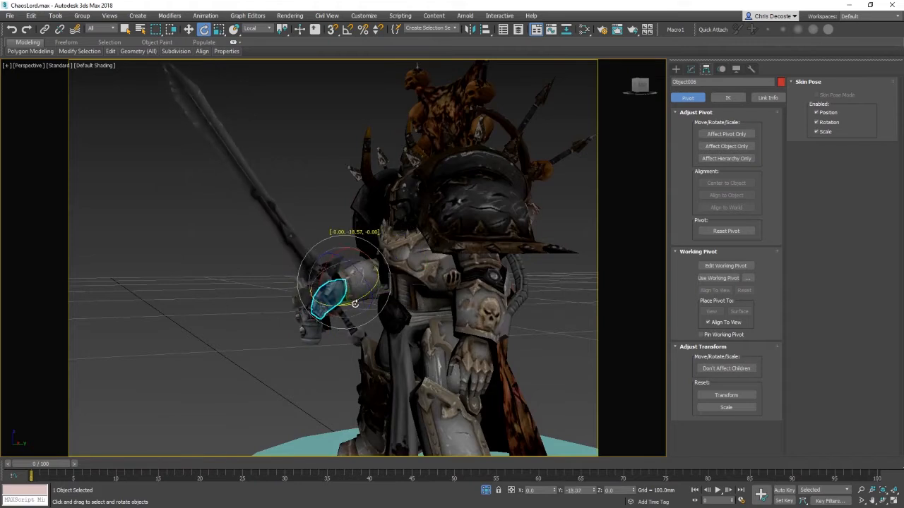
{"action": "left_click_drag", "start_coordinate": [346, 250], "coordinate": [368, 254]}
{"action": "middle_click_drag", "start_coordinate": [375, 265], "coordinate": [456, 300], "text": "alt"}
{"action": "middle_click_drag", "start_coordinate": [455, 300], "coordinate": [396, 310]}
{"action": "middle_click_drag", "start_coordinate": [456, 328], "coordinate": [431, 288]}
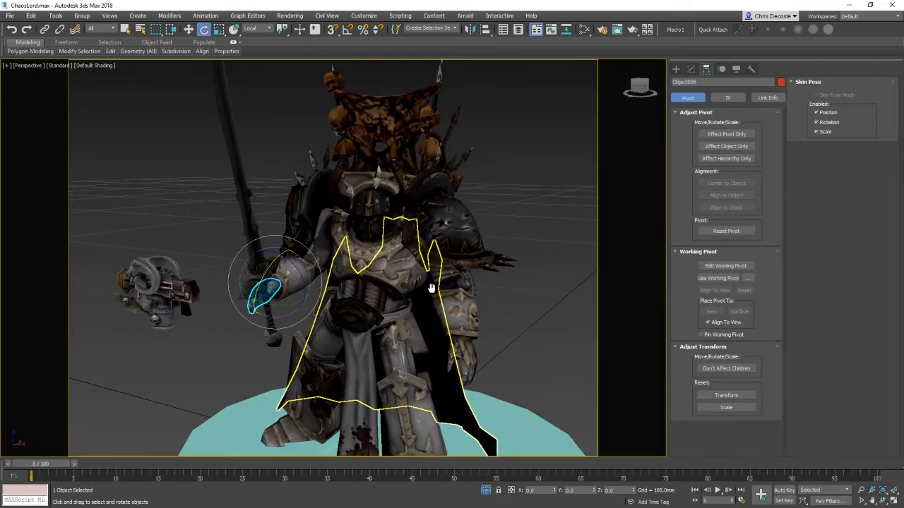
Step: Render the viewport to preview the posed arm and sword, then close the render window
{"action": "left_click", "coordinate": [633, 30]}
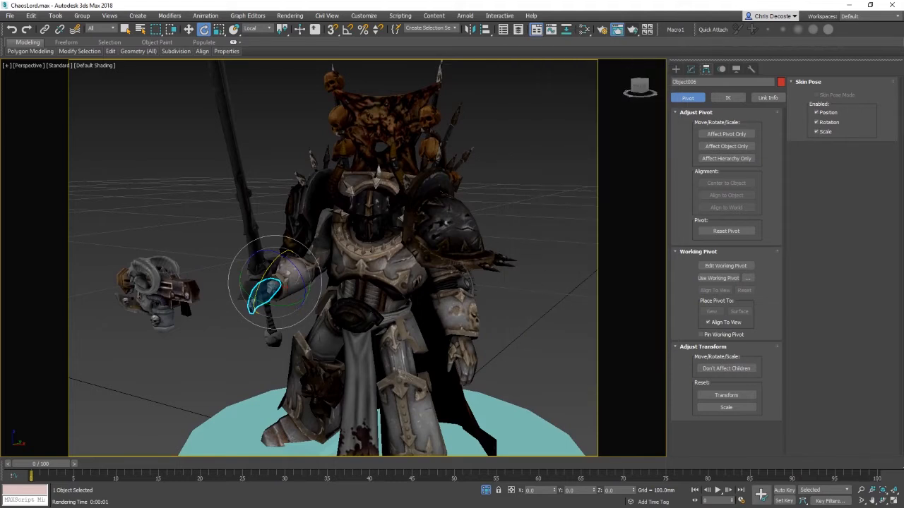
{"action": "middle_click_drag", "start_coordinate": [497, 329], "coordinate": [408, 295], "text": "alt"}
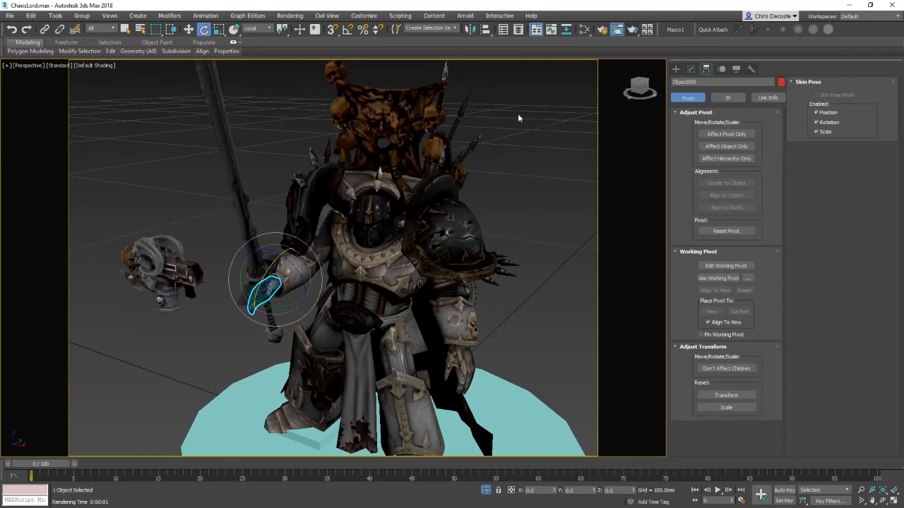
{"action": "left_click_drag", "start_coordinate": [885, 146], "coordinate": [560, 69]}
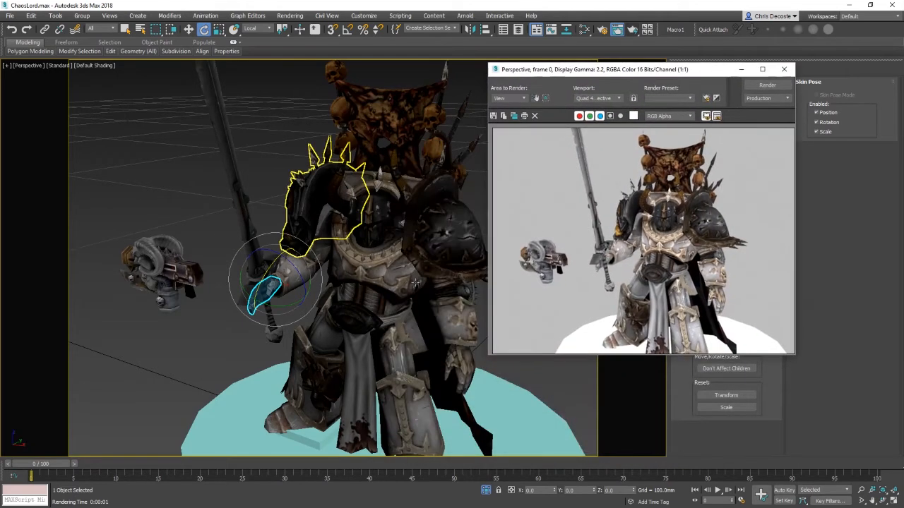
{"action": "middle_click_drag", "start_coordinate": [404, 237], "coordinate": [377, 278]}
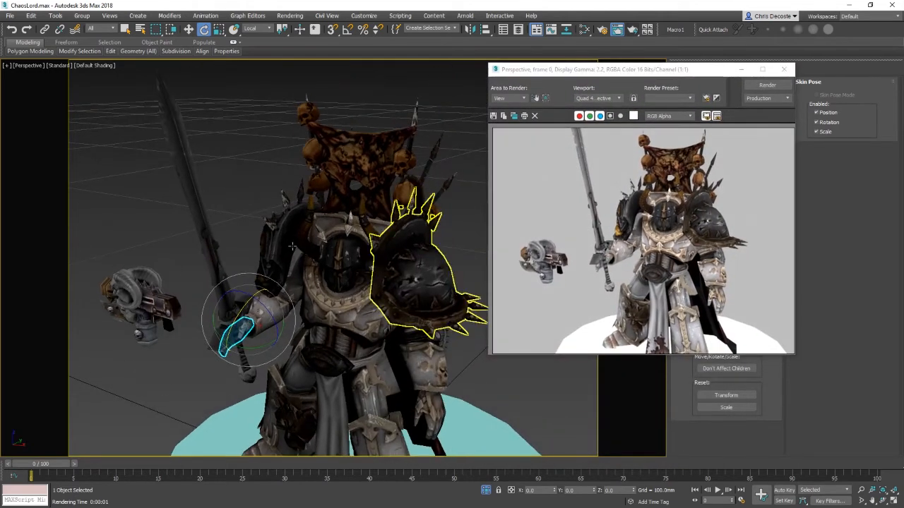
{"action": "middle_click_drag", "start_coordinate": [436, 267], "coordinate": [376, 282], "text": "alt"}
{"action": "left_click", "coordinate": [782, 88]}
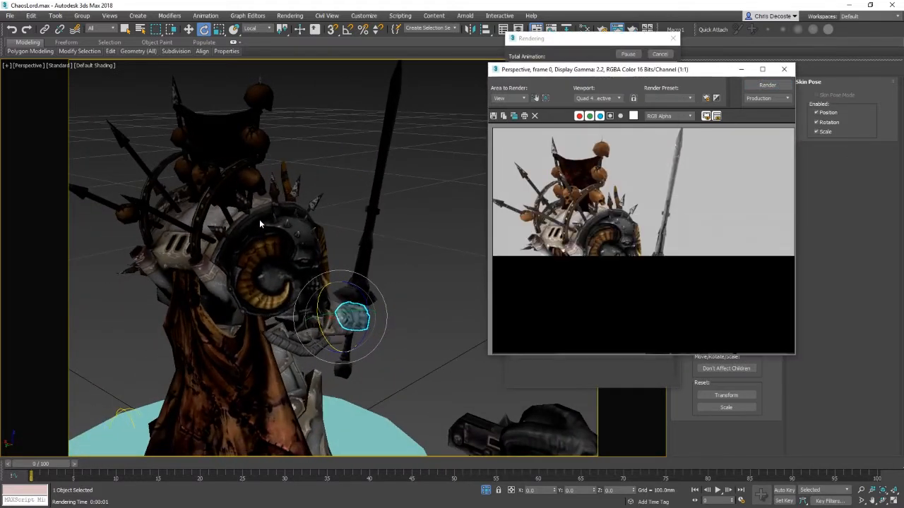
{"action": "left_click", "coordinate": [783, 69]}
Step: Link the armour piece at the right shoulder to the ROOT pelvis with Select and Link
{"action": "middle_click_drag", "start_coordinate": [406, 254], "coordinate": [410, 314], "text": "alt"}
{"action": "middle_click_drag", "start_coordinate": [559, 332], "coordinate": [548, 228]}
{"action": "middle_click_drag", "start_coordinate": [446, 296], "coordinate": [365, 260], "text": "alt"}
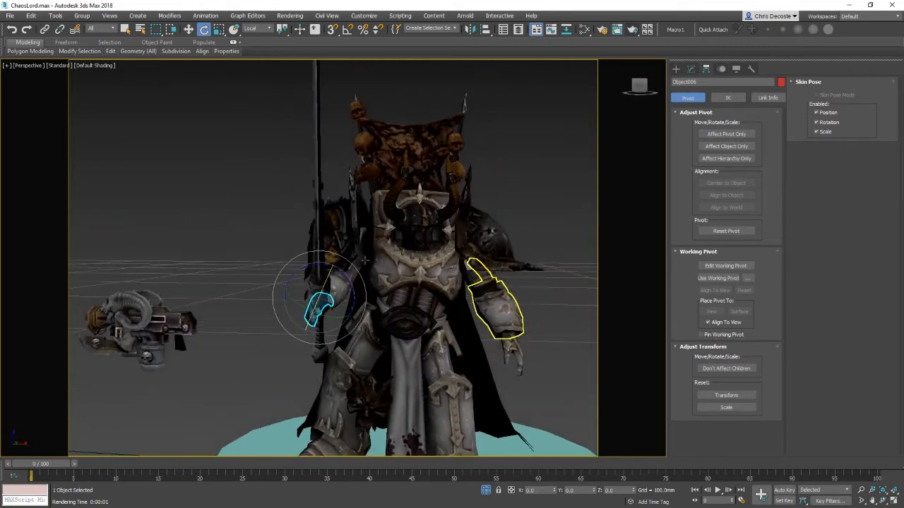
{"action": "key", "text": "w"}
{"action": "left_click", "coordinate": [353, 366]}
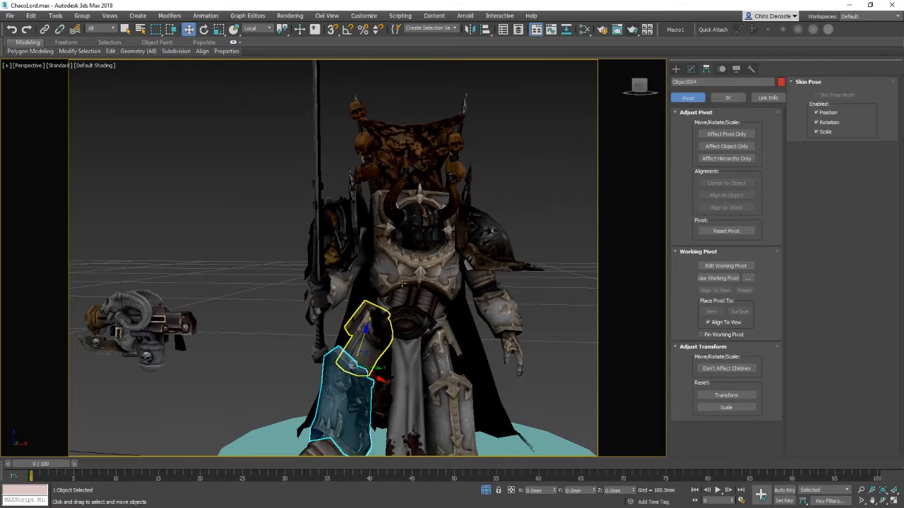
{"action": "middle_click_drag", "start_coordinate": [573, 329], "coordinate": [522, 374], "text": "alt"}
{"action": "left_click", "coordinate": [413, 289]}
{"action": "key", "text": "e"}
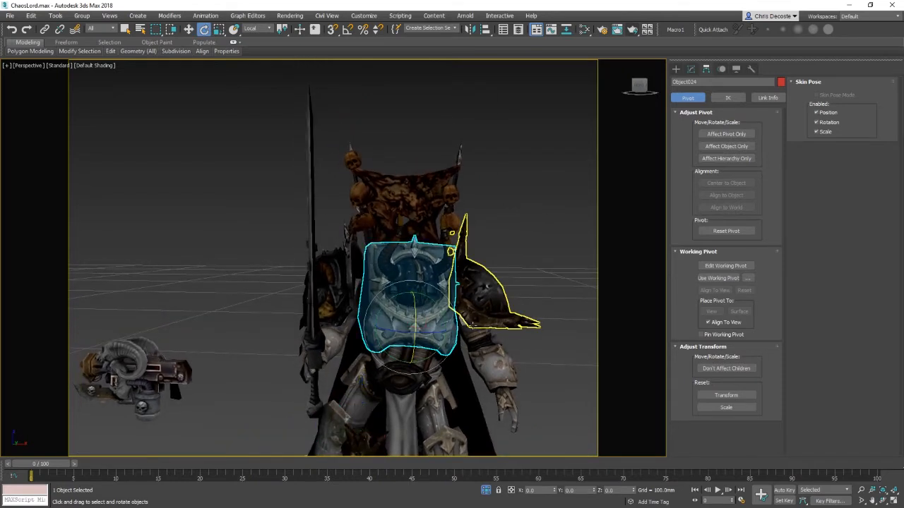
{"action": "key", "text": "w"}
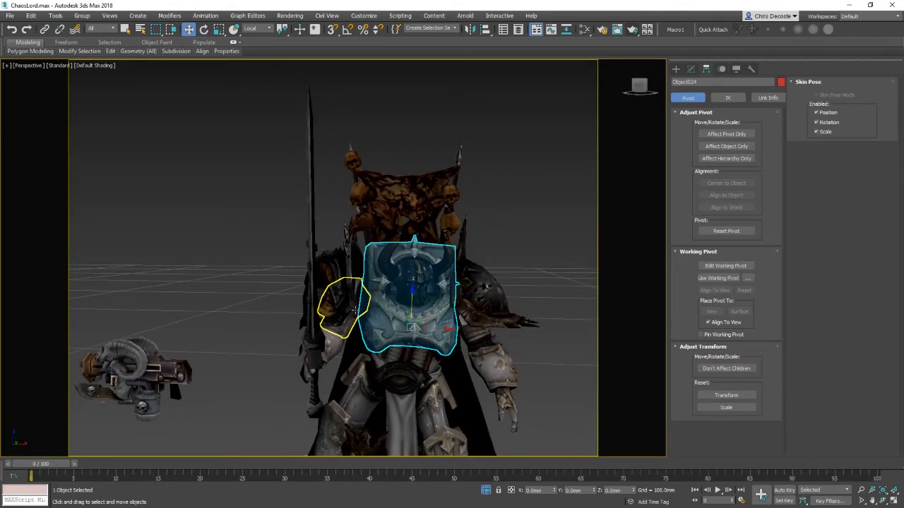
{"action": "middle_click_drag", "start_coordinate": [357, 311], "coordinate": [353, 312], "text": "alt"}
{"action": "left_click", "coordinate": [352, 312]}
{"action": "left_click", "coordinate": [44, 29]}
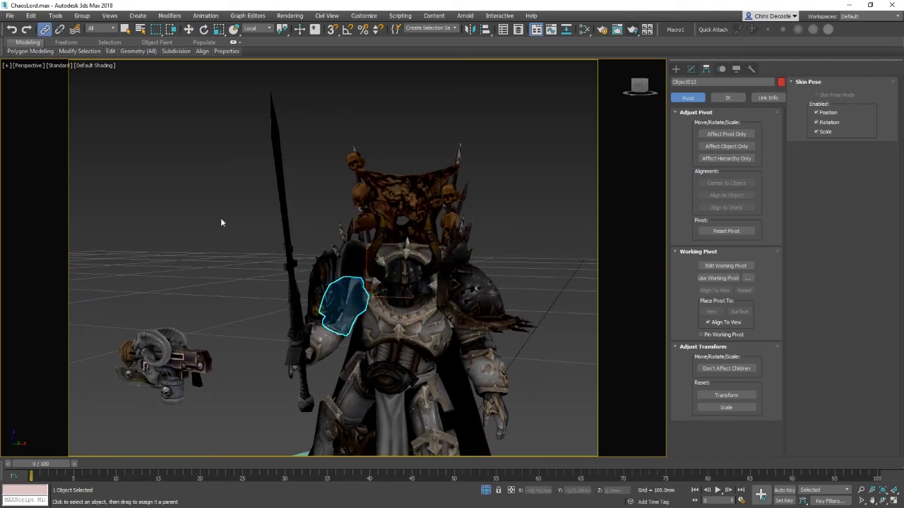
{"action": "left_click_drag", "start_coordinate": [381, 327], "coordinate": [419, 357]}
Step: Test-rotate the ROOT pelvis in World coordinates and undo the rotation
{"action": "key", "text": "w"}
{"action": "left_click", "coordinate": [422, 375]}
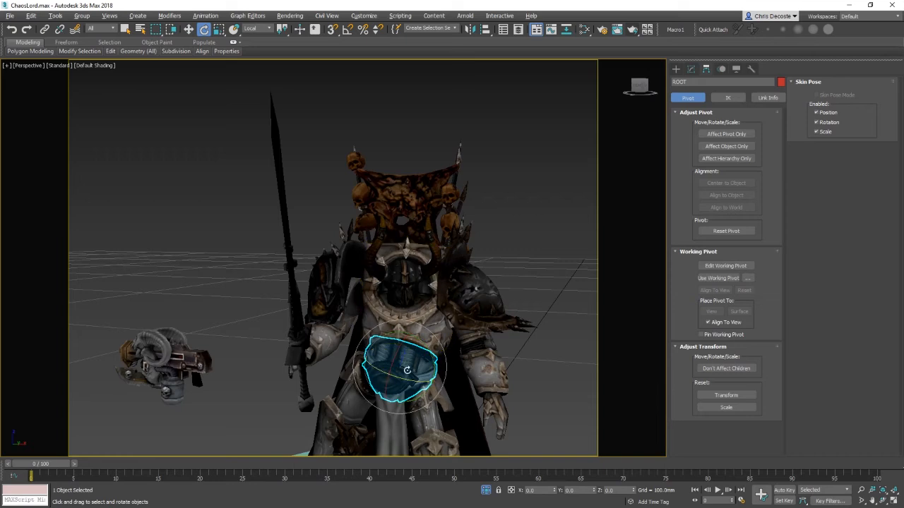
{"action": "left_click_drag", "start_coordinate": [409, 381], "coordinate": [378, 374]}
{"action": "key", "text": "ctrl+z"}
{"action": "right_click", "coordinate": [438, 353], "text": "alt"}
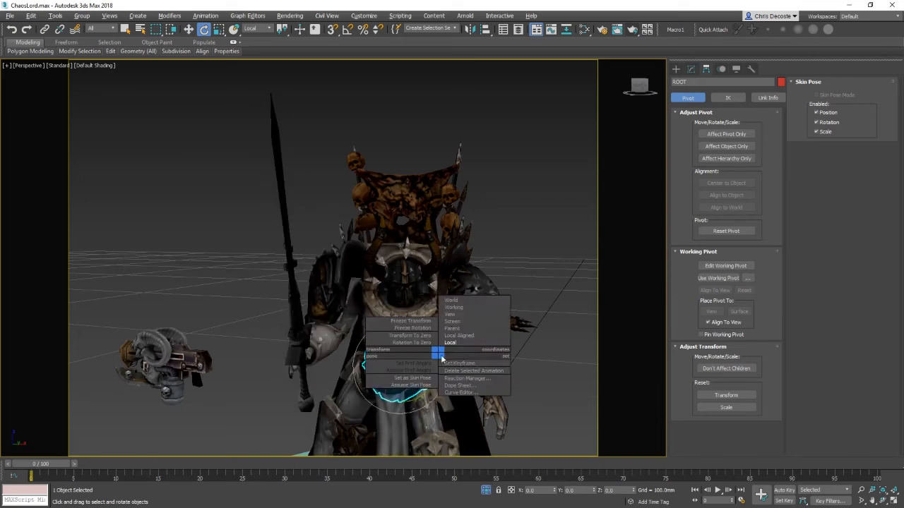
{"action": "left_click", "coordinate": [464, 300]}
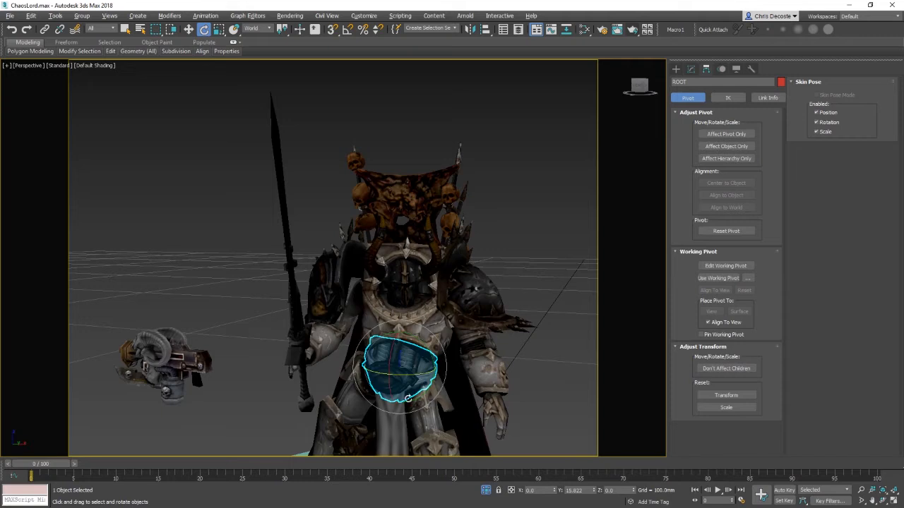
{"action": "mouse_move", "coordinate": [407, 375]}
{"action": "left_mouse_down"}
{"action": "mouse_move", "coordinate": [435, 374]}
{"action": "mouse_move", "coordinate": [358, 370]}
{"action": "mouse_move", "coordinate": [445, 372]}
{"action": "mouse_move", "coordinate": [400, 375]}
{"action": "mouse_move", "coordinate": [422, 373]}
{"action": "mouse_move", "coordinate": [414, 371]}
{"action": "left_mouse_up"}
{"action": "right_click", "coordinate": [414, 371]}
{"action": "key", "text": "w"}
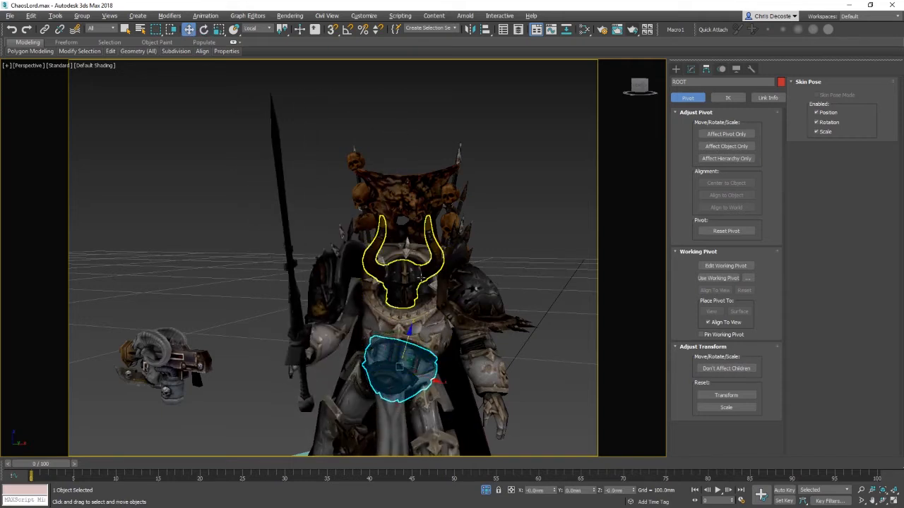
Step: Link the chest armour and the front loincloth to the ROOT pelvis
{"action": "left_click", "coordinate": [45, 29]}
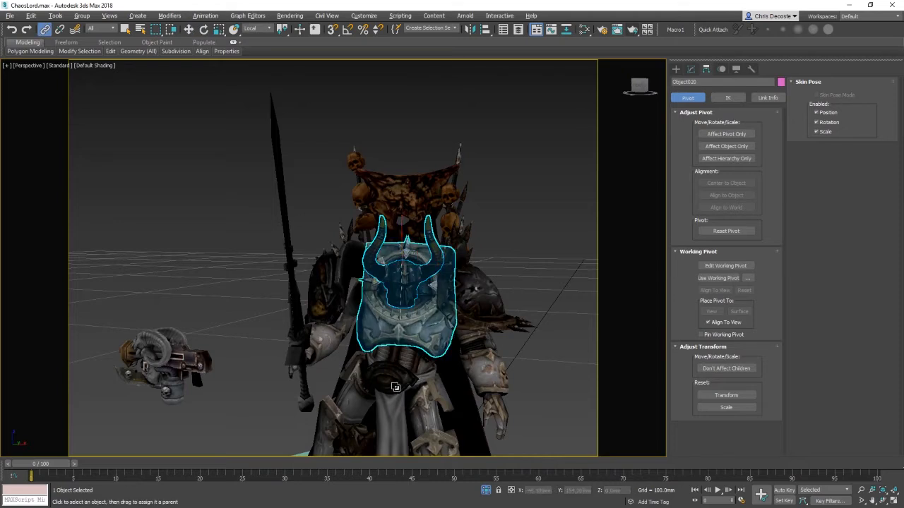
{"action": "left_click", "coordinate": [406, 371]}
{"action": "left_click", "coordinate": [394, 416]}
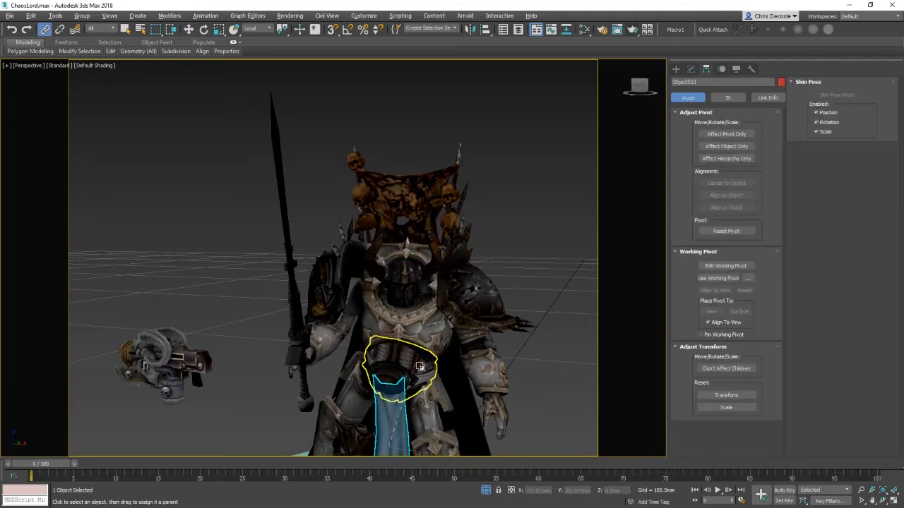
{"action": "key", "text": "w"}
Step: Test-rotate the ROOT pelvis again and cancel the rotation
{"action": "left_click", "coordinate": [414, 352]}
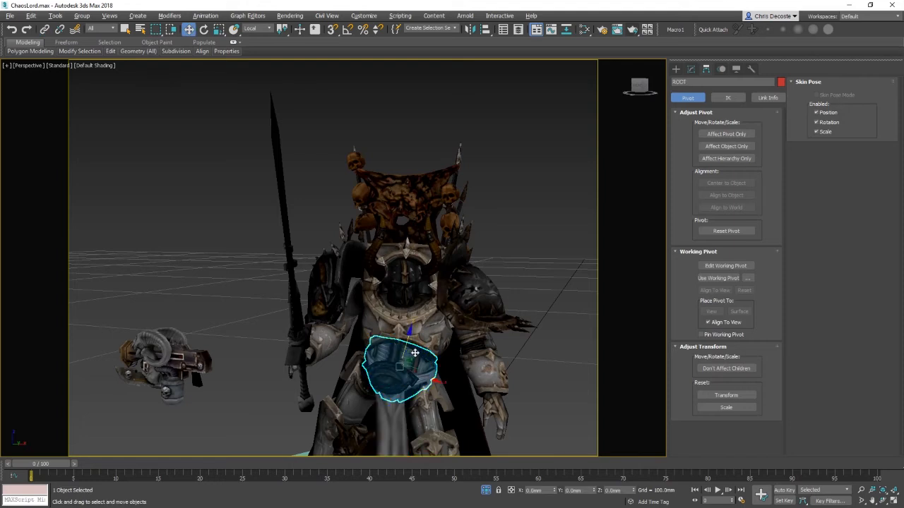
{"action": "left_click_drag", "start_coordinate": [411, 376], "coordinate": [430, 373]}
{"action": "right_click", "coordinate": [429, 372]}
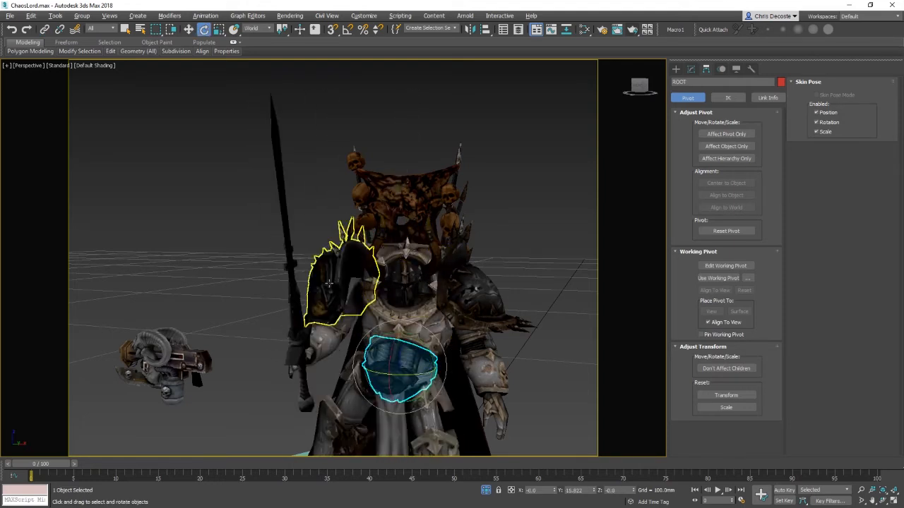
Step: Select the right shoulder pauldron and center its pivot on the object with Affect Pivot Only
{"action": "left_click", "coordinate": [343, 283]}
{"action": "left_click_drag", "start_coordinate": [384, 251], "coordinate": [401, 249]}
{"action": "key", "text": "w"}
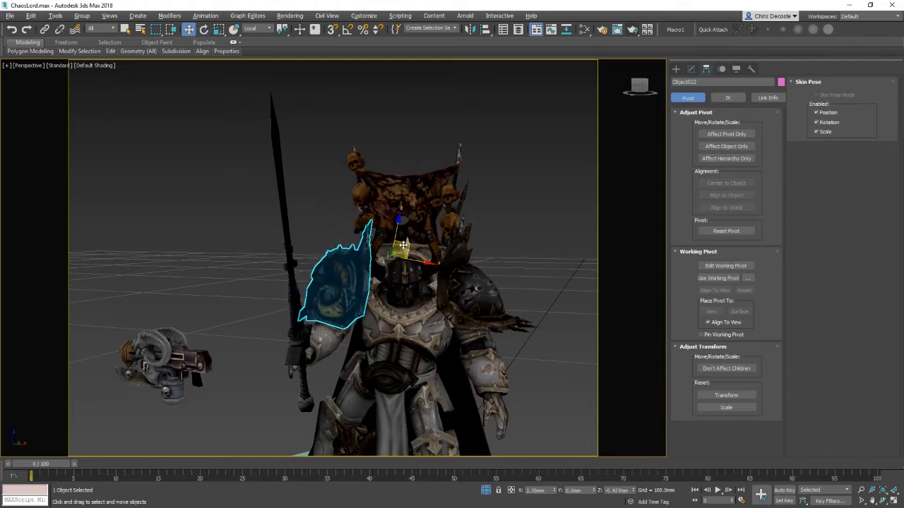
{"action": "middle_click_drag", "start_coordinate": [401, 249], "coordinate": [414, 243], "text": "alt"}
{"action": "left_click", "coordinate": [722, 135]}
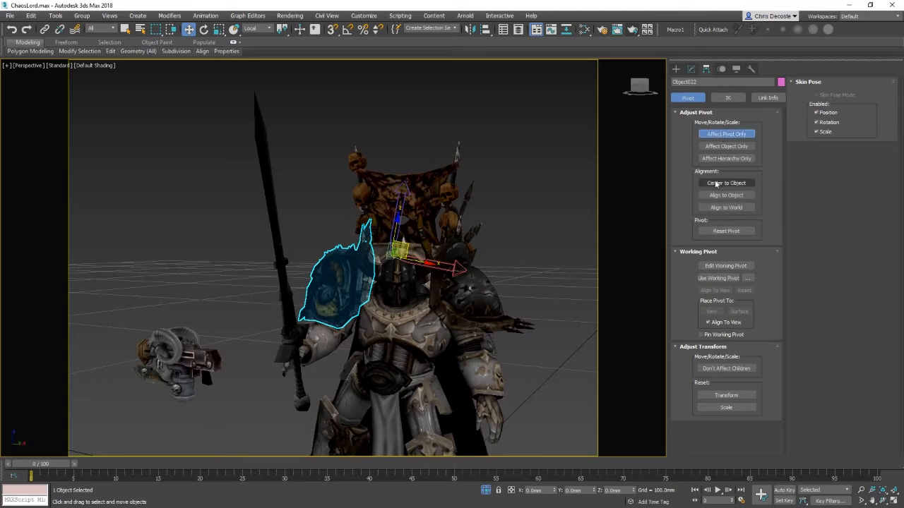
{"action": "left_click", "coordinate": [726, 183]}
{"action": "left_click", "coordinate": [726, 134]}
{"action": "scroll", "coordinate": [528, 230], "scroll_direction": "up", "scroll_amount": 4}
{"action": "middle_click_drag", "start_coordinate": [500, 267], "coordinate": [479, 266], "text": "alt"}
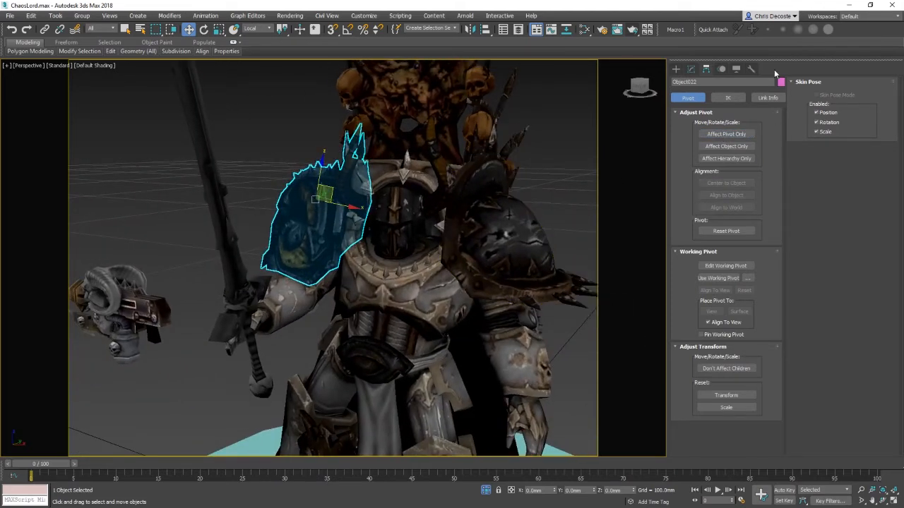
Step: Rotate the right shoulder pauldron to test its pivot and render a preview
{"action": "left_click", "coordinate": [633, 29]}
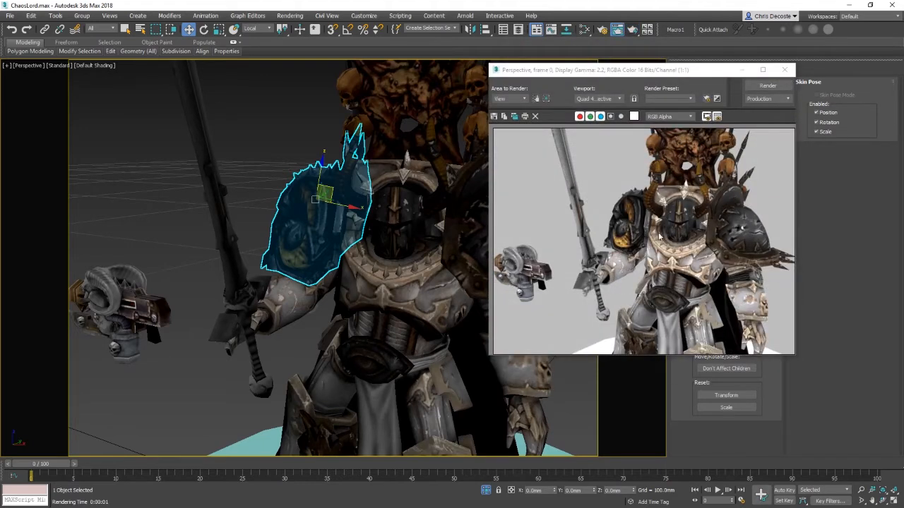
{"action": "key", "text": "e"}
{"action": "left_click_drag", "start_coordinate": [337, 204], "coordinate": [323, 204]}
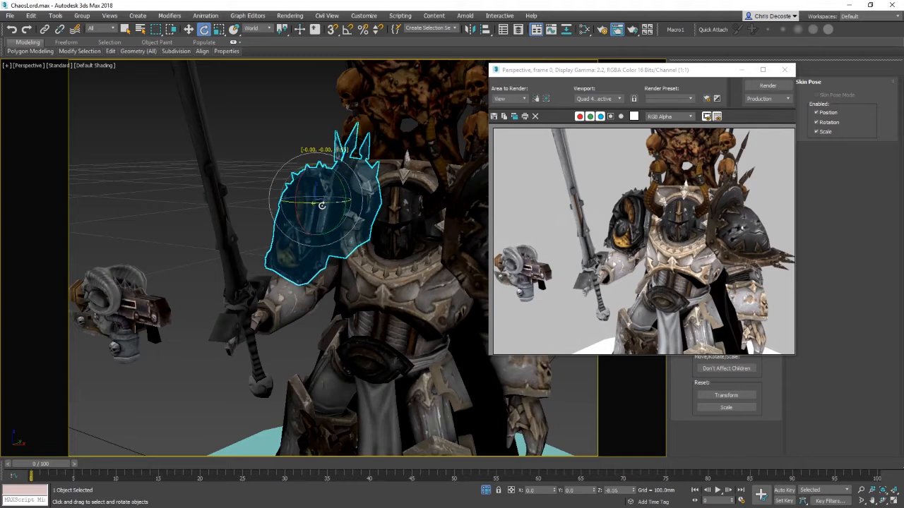
{"action": "left_click", "coordinate": [769, 87]}
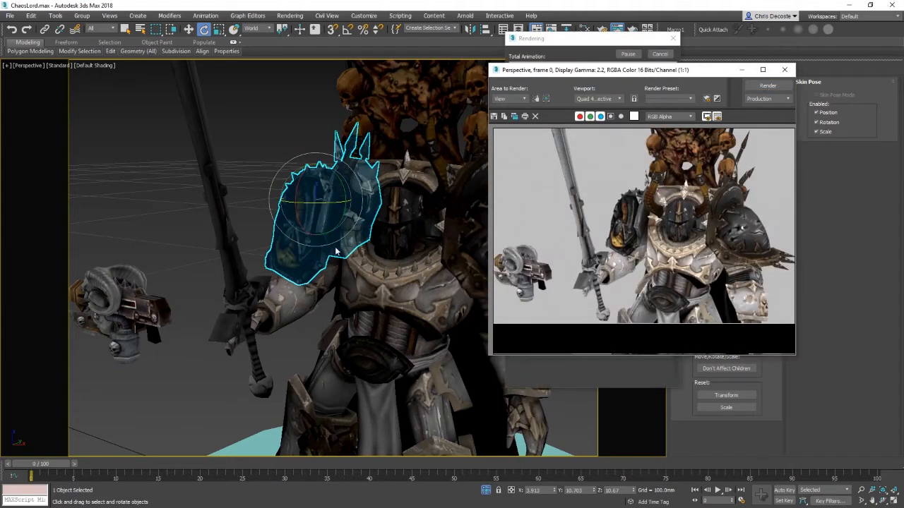
{"action": "middle_click_drag", "start_coordinate": [382, 330], "coordinate": [335, 269]}
{"action": "scroll", "coordinate": [334, 332], "scroll_direction": "down", "scroll_amount": 4}
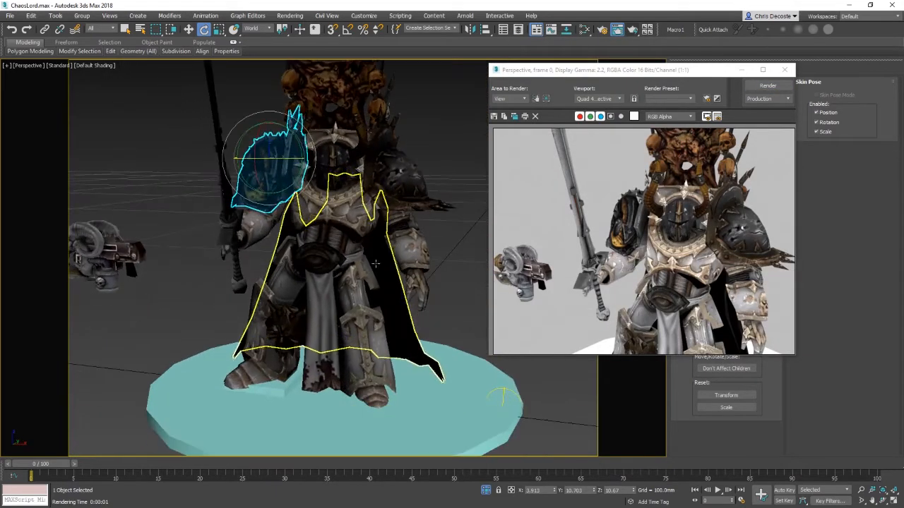
{"action": "middle_click_drag", "start_coordinate": [367, 199], "coordinate": [375, 288]}
{"action": "middle_click_drag", "start_coordinate": [374, 334], "coordinate": [416, 241]}
Step: Examine the model's left hand and torso from several angles
{"action": "scroll", "coordinate": [363, 278], "scroll_direction": "down", "scroll_amount": 3}
{"action": "left_click", "coordinate": [387, 261]}
{"action": "key", "text": "w"}
{"action": "scroll", "coordinate": [416, 241], "scroll_direction": "up", "scroll_amount": 4}
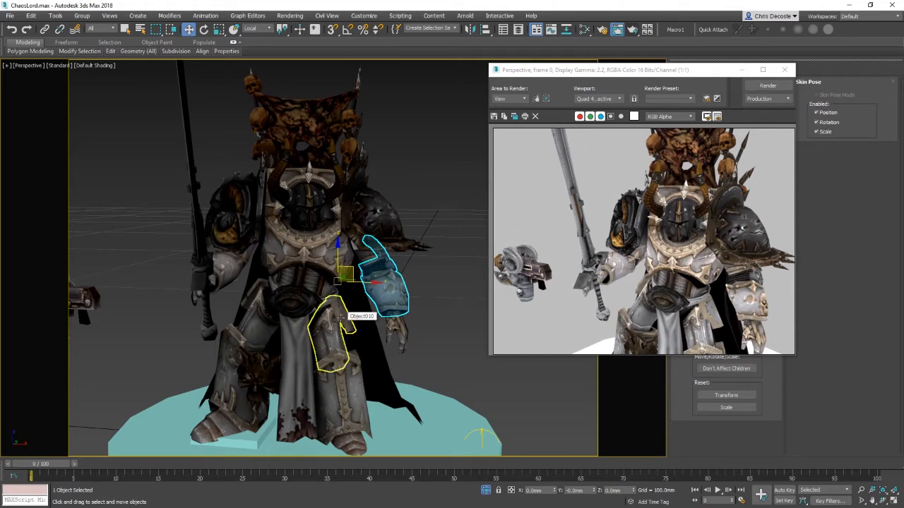
{"action": "middle_click_drag", "start_coordinate": [341, 318], "coordinate": [356, 276]}
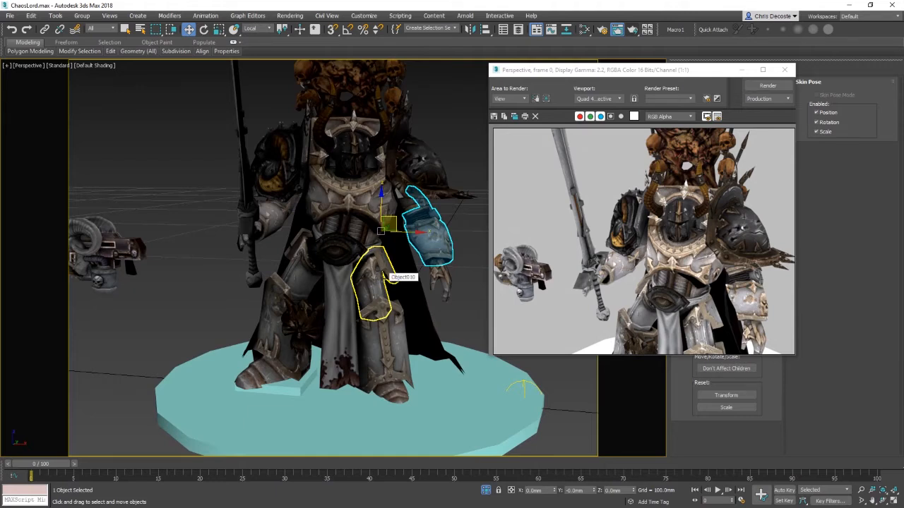
{"action": "middle_click_drag", "start_coordinate": [373, 266], "coordinate": [393, 258], "text": "alt"}
{"action": "middle_click_drag", "start_coordinate": [423, 339], "coordinate": [436, 262]}
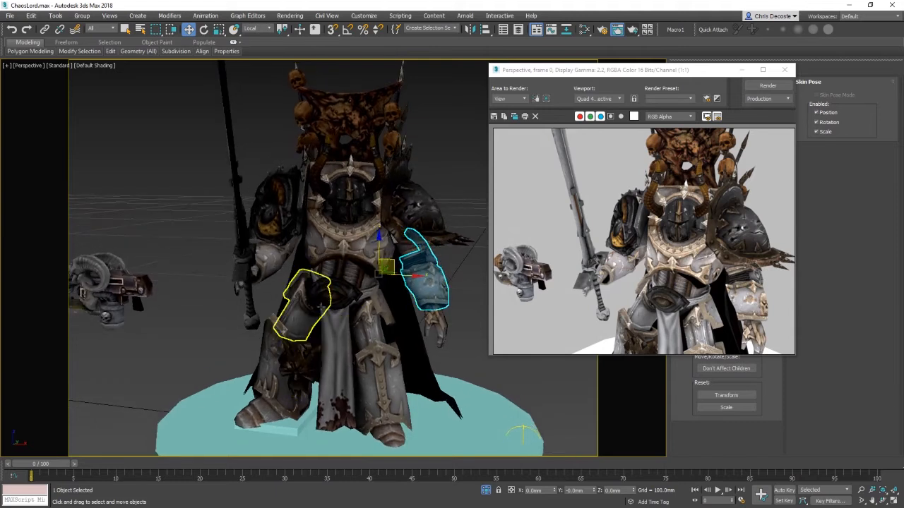
{"action": "middle_click_drag", "start_coordinate": [361, 281], "coordinate": [401, 324], "text": "alt"}
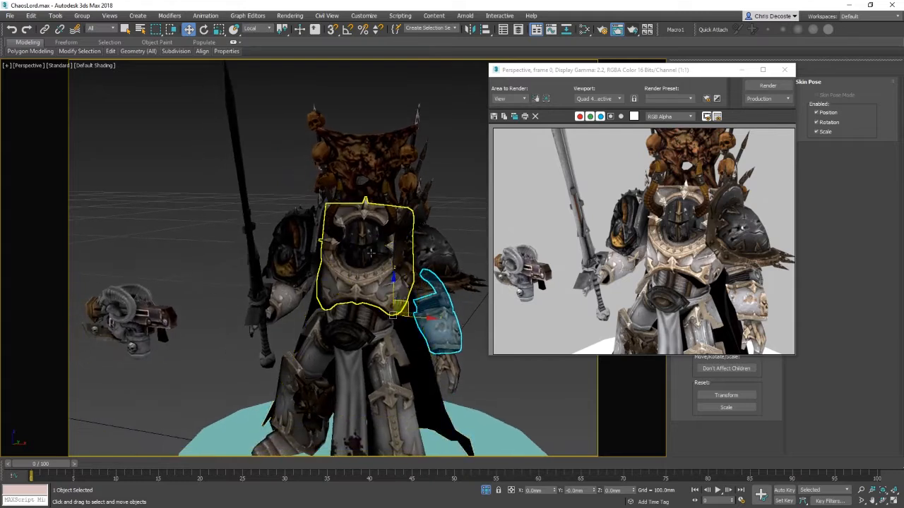
Step: Select the helmet, rotate it about 7°, and render a preview before closing the render window
{"action": "left_click", "coordinate": [361, 229]}
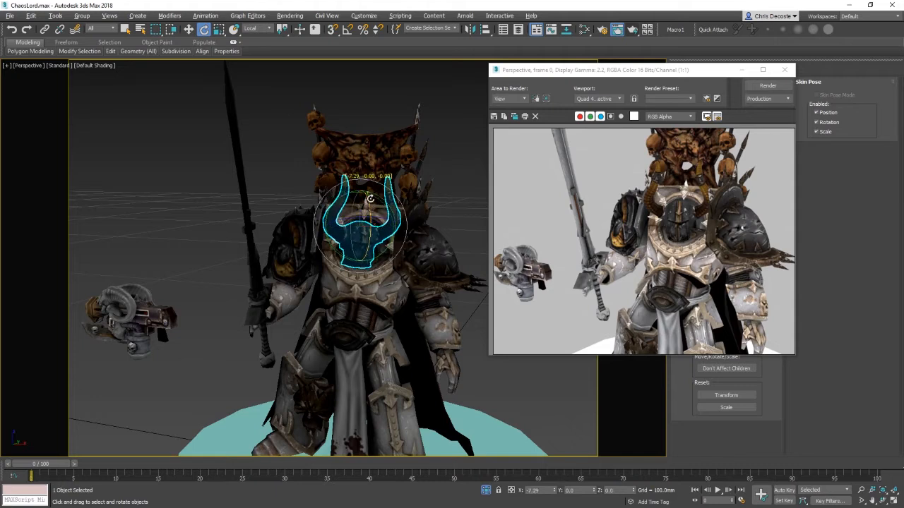
{"action": "left_click_drag", "start_coordinate": [370, 198], "coordinate": [371, 199]}
{"action": "left_click", "coordinate": [767, 86]}
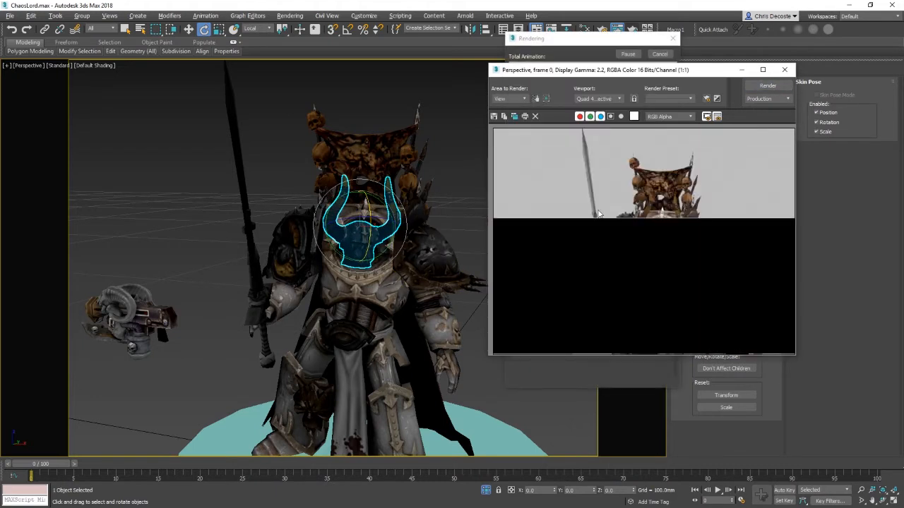
{"action": "left_click", "coordinate": [785, 71]}
Step: Select the front loincloth and hide all unselected objects to isolate it
{"action": "middle_click_drag", "start_coordinate": [494, 283], "coordinate": [379, 260], "text": "alt"}
{"action": "left_click", "coordinate": [376, 291]}
{"action": "scroll", "coordinate": [360, 307], "scroll_direction": "up", "scroll_amount": 4}
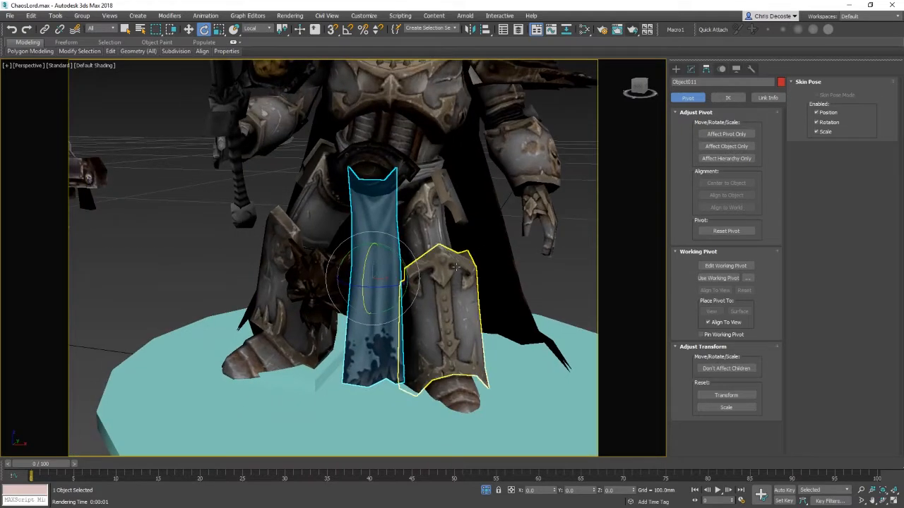
{"action": "right_click", "coordinate": [346, 288]}
{"action": "left_click", "coordinate": [399, 214]}
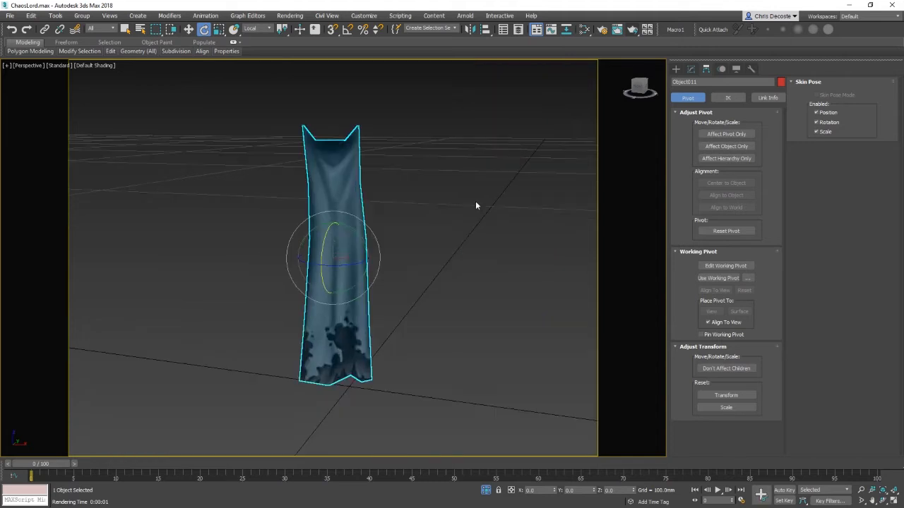
Step: Add a Bend modifier to the front loincloth
{"action": "left_click", "coordinate": [693, 68]}
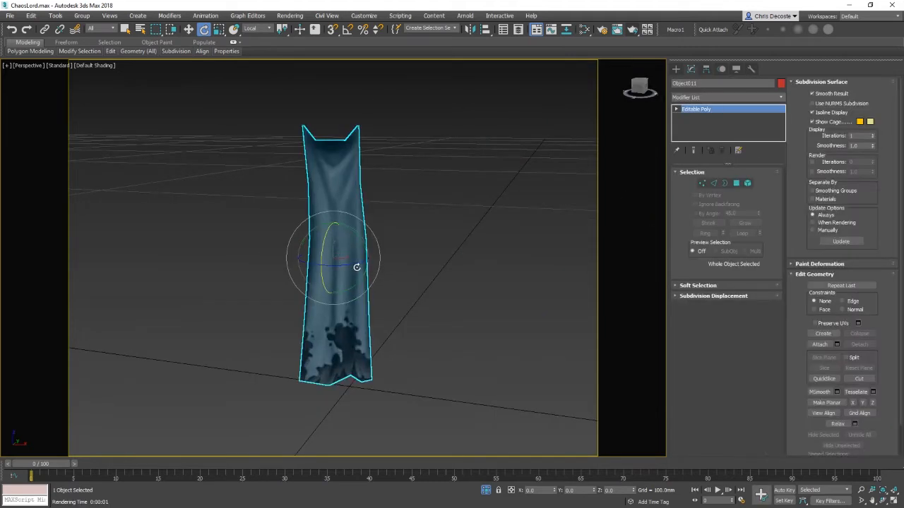
{"action": "left_click", "coordinate": [742, 97]}
{"action": "scroll", "coordinate": [717, 150], "scroll_direction": "down", "scroll_amount": 5}
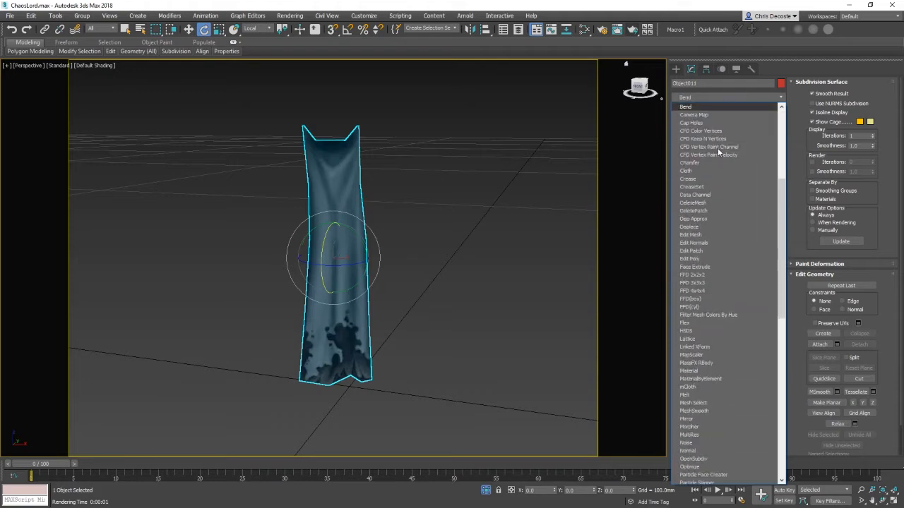
{"action": "left_click", "coordinate": [689, 110]}
{"action": "middle_click_drag", "start_coordinate": [506, 227], "coordinate": [546, 249]}
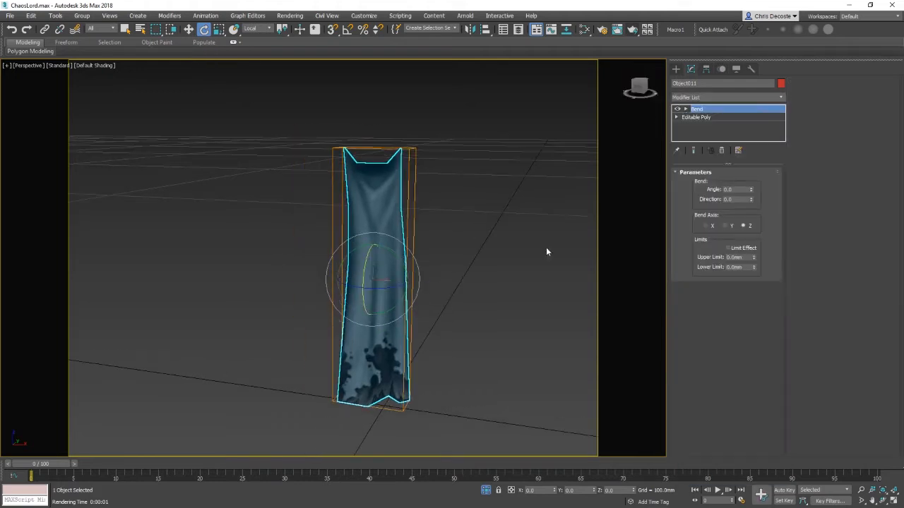
Step: Set the bend angle to 88.5, enable Limit Effect, and set the upper limit to 100 mm
{"action": "left_click_drag", "start_coordinate": [753, 193], "coordinate": [730, 130]}
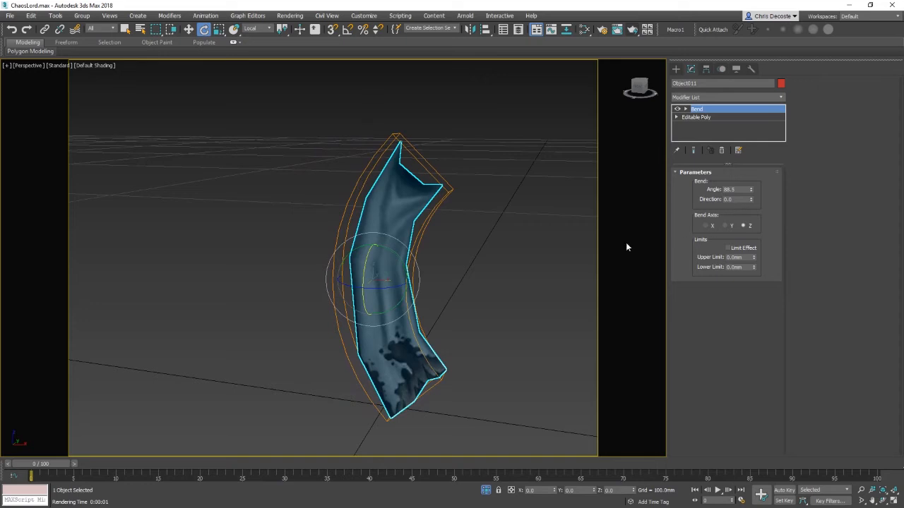
{"action": "left_click", "coordinate": [742, 251]}
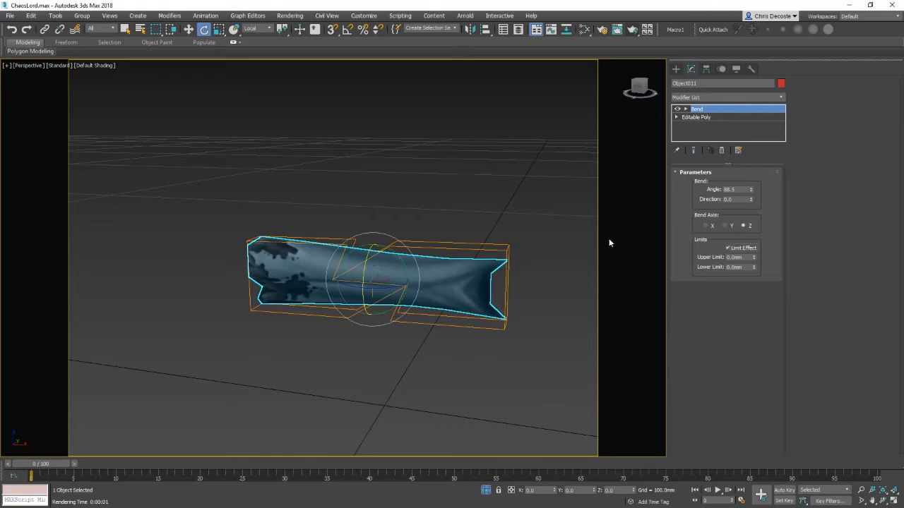
{"action": "left_click_drag", "start_coordinate": [754, 257], "coordinate": [757, 224]}
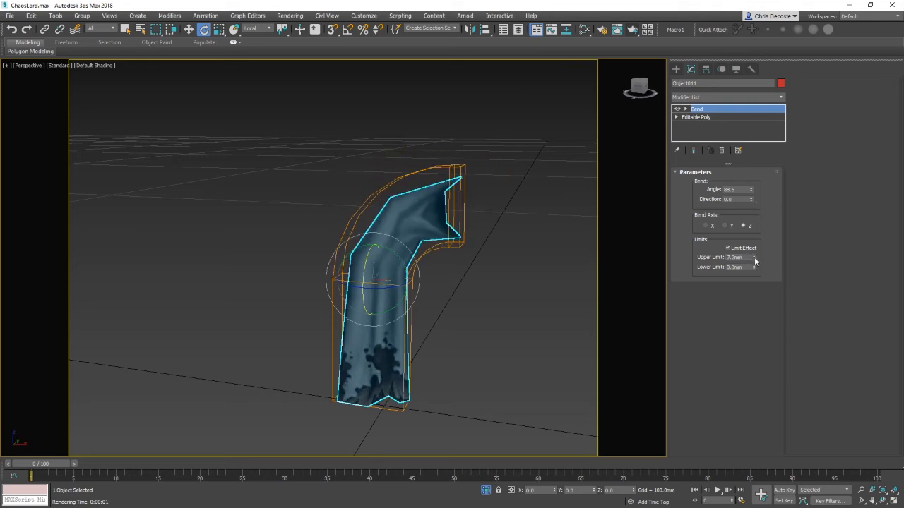
{"action": "left_click_drag", "start_coordinate": [755, 262], "coordinate": [751, 226]}
{"action": "type", "text": "1"}
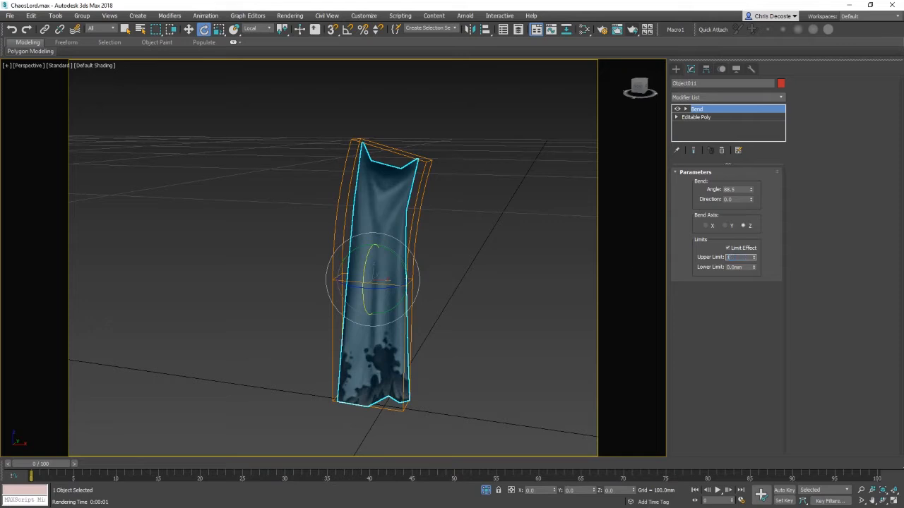
{"action": "type", "text": "00"}
{"action": "key", "text": "Return"}
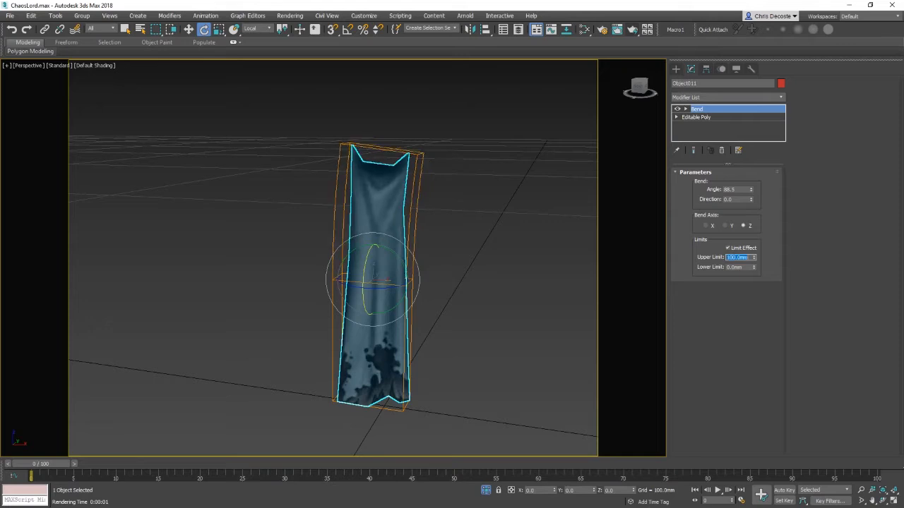
Step: Turn Limit Effect off and try the Y and X bend axes before returning to Z
{"action": "left_click_drag", "start_coordinate": [759, 264], "coordinate": [770, 338]}
{"action": "left_click", "coordinate": [741, 251]}
{"action": "left_click", "coordinate": [726, 228]}
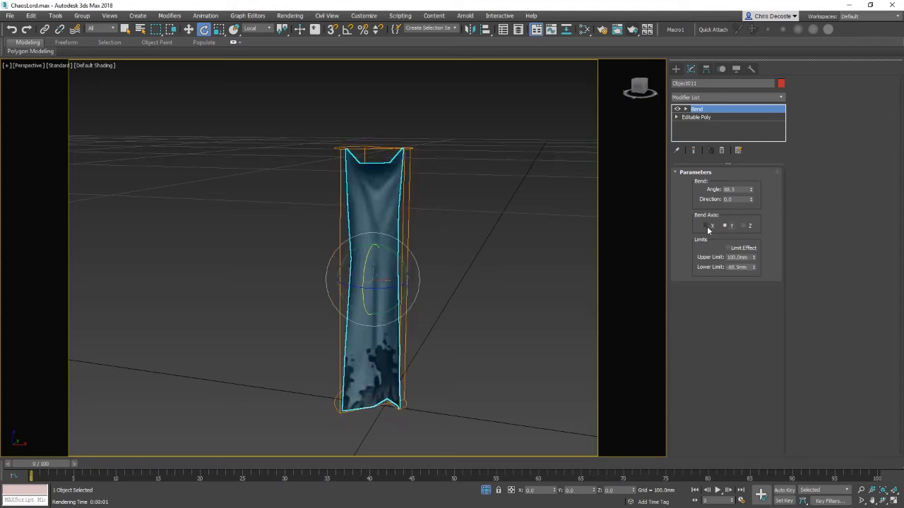
{"action": "left_click", "coordinate": [708, 227]}
{"action": "left_click", "coordinate": [742, 226]}
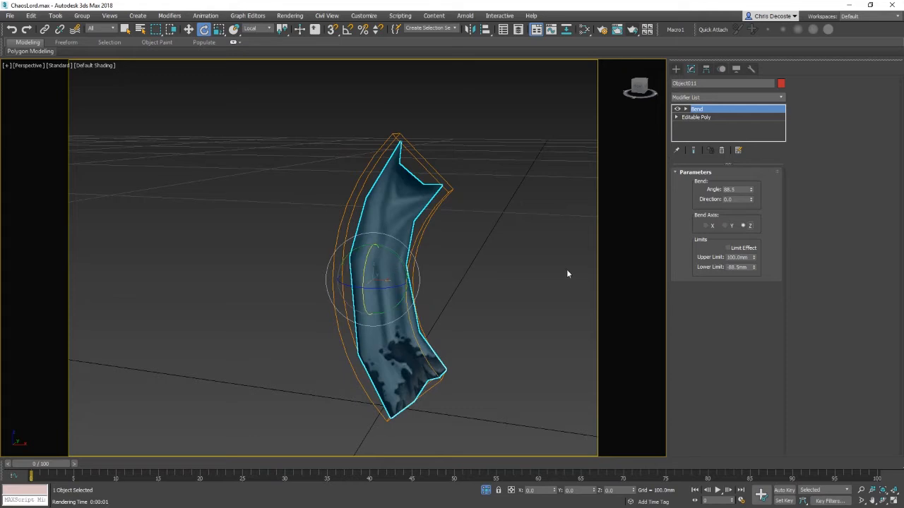
Step: Set the bend angle to 58.5, re-enable Limit Effect, and adjust the limits to about 8.3 mm upper and -5.6 mm lower
{"action": "left_click_drag", "start_coordinate": [751, 190], "coordinate": [747, 241]}
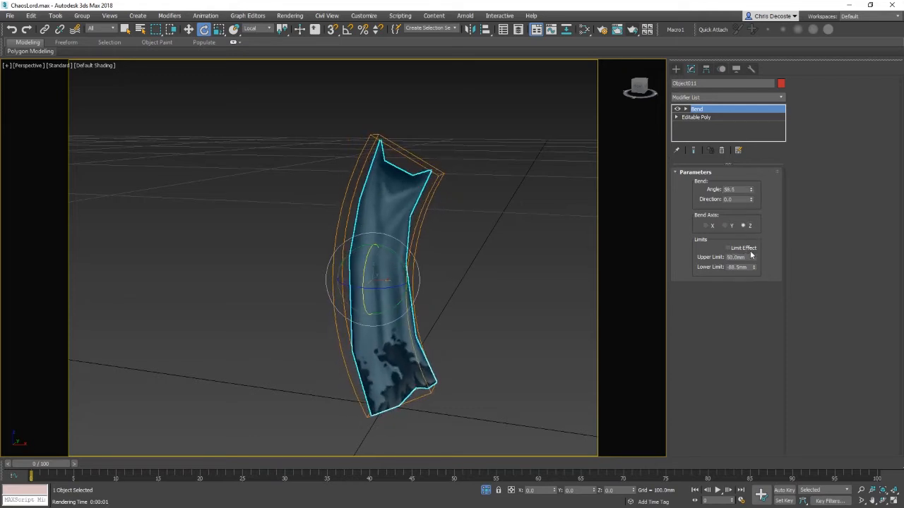
{"action": "left_click", "coordinate": [747, 249]}
{"action": "left_click_drag", "start_coordinate": [754, 258], "coordinate": [818, 323]}
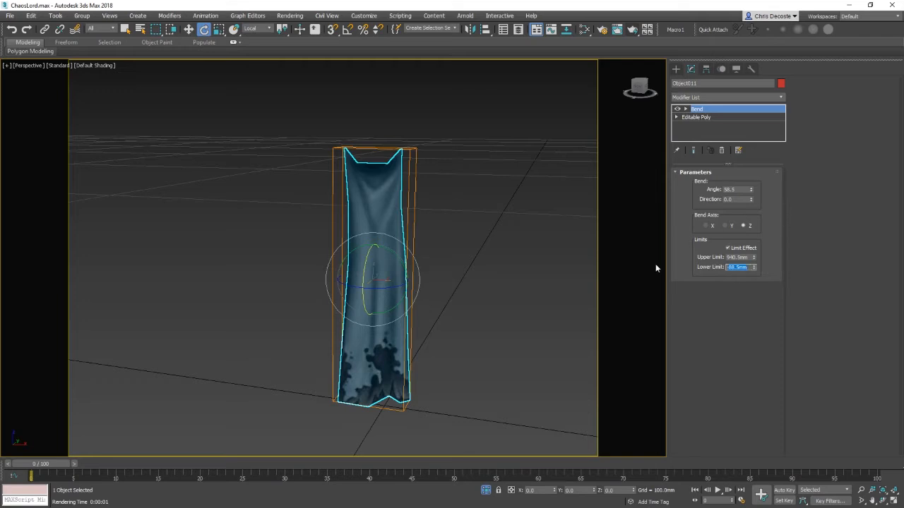
{"action": "type", "text": "0"}
{"action": "key", "text": "Return"}
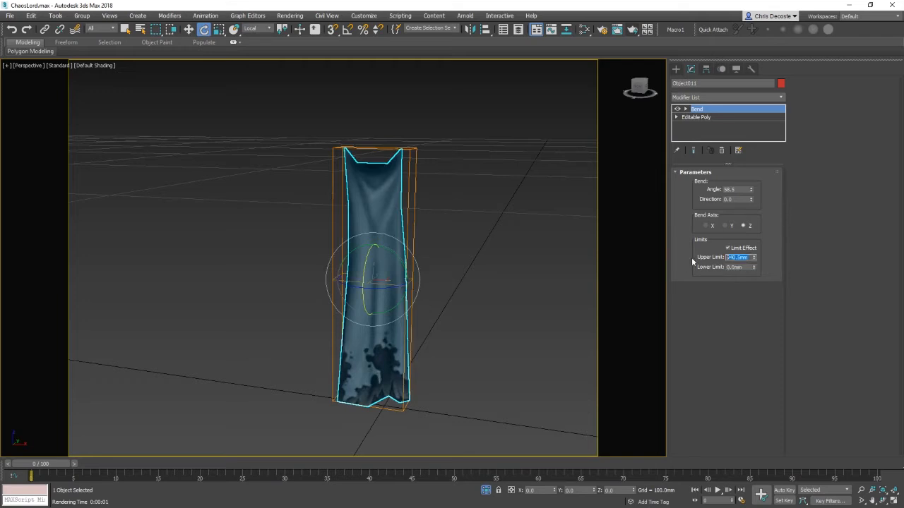
{"action": "type", "text": "0"}
{"action": "key", "text": "Return"}
{"action": "left_click_drag", "start_coordinate": [754, 257], "coordinate": [753, 190]}
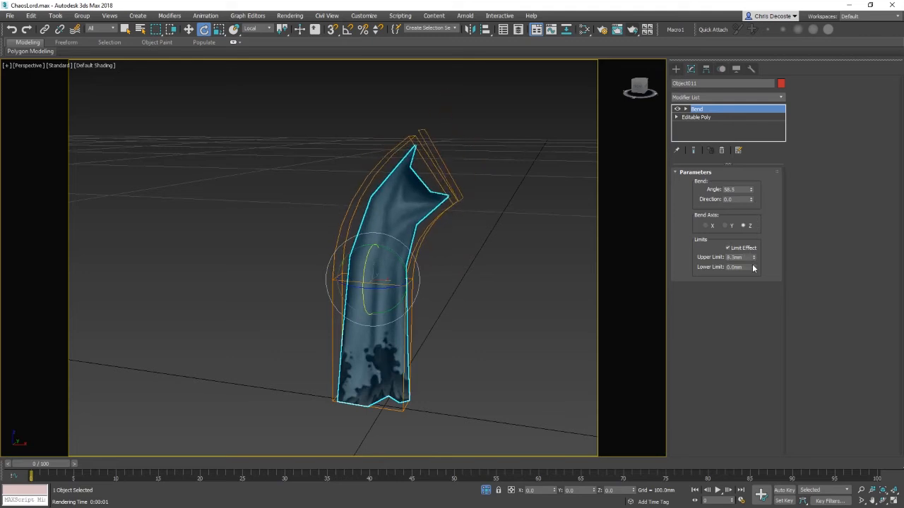
{"action": "left_click_drag", "start_coordinate": [756, 248], "coordinate": [760, 283]}
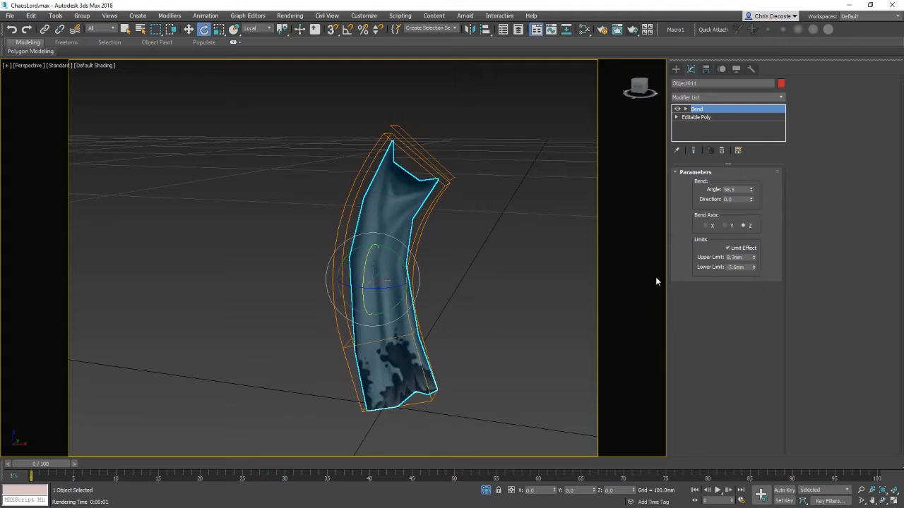
Step: Unhide all objects and rotate the bent loincloth against the body, setting the lower limit to about -15.8 mm
{"action": "right_click", "coordinate": [508, 172]}
{"action": "left_click", "coordinate": [542, 148]}
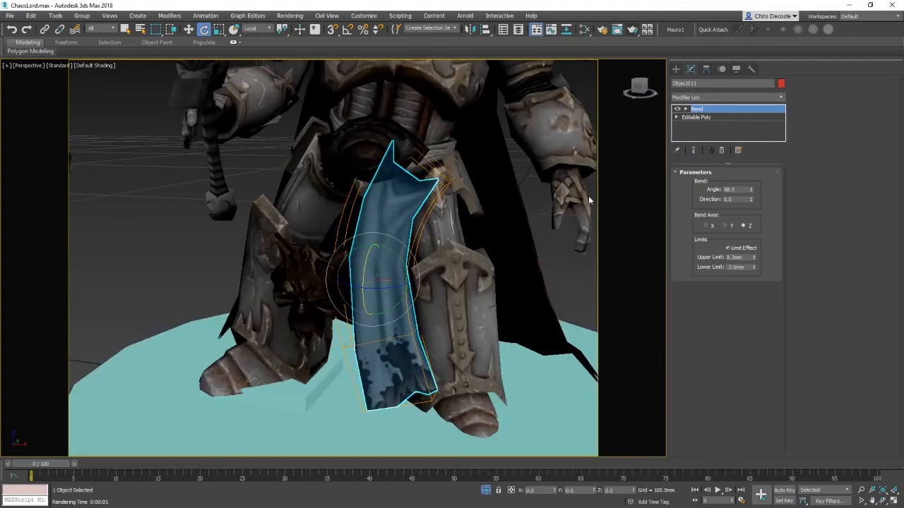
{"action": "middle_click_drag", "start_coordinate": [588, 195], "coordinate": [493, 220]}
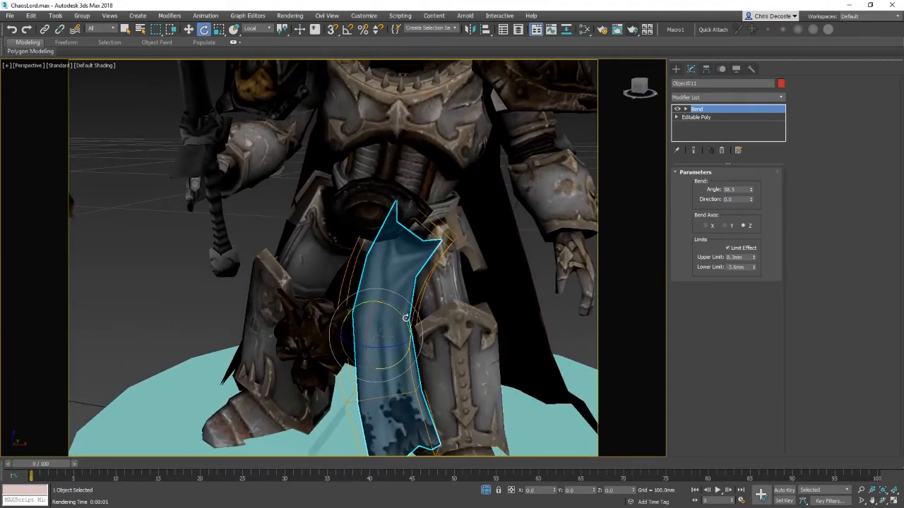
{"action": "left_click_drag", "start_coordinate": [405, 318], "coordinate": [406, 292]}
{"action": "middle_click_drag", "start_coordinate": [413, 335], "coordinate": [435, 322], "text": "alt"}
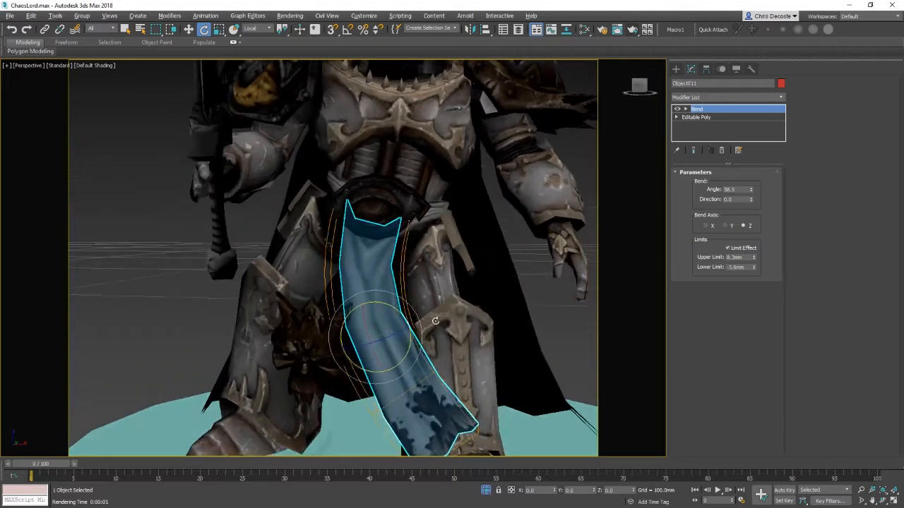
{"action": "left_click_drag", "start_coordinate": [756, 262], "coordinate": [750, 292]}
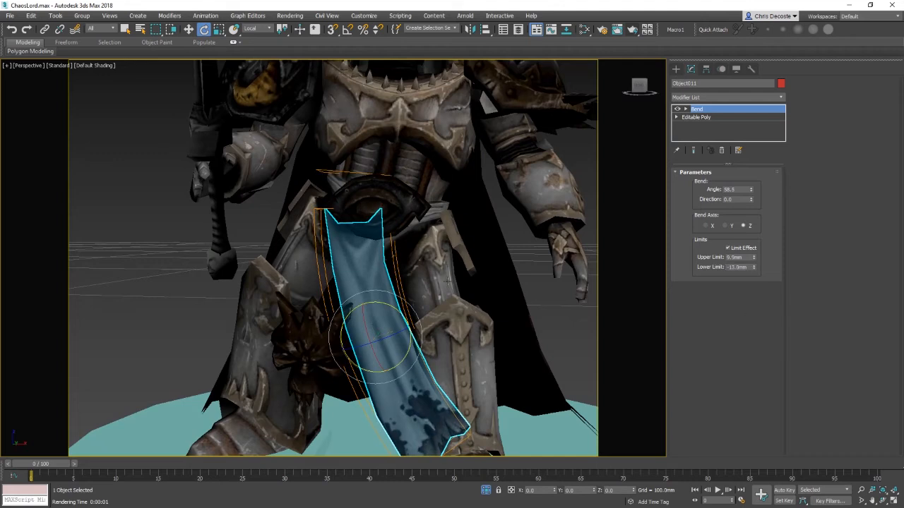
{"action": "left_click_drag", "start_coordinate": [400, 314], "coordinate": [412, 325]}
Step: Move the loincloth, then undo the recent changes to it
{"action": "key", "text": "w"}
{"action": "middle_click_drag", "start_coordinate": [462, 304], "coordinate": [498, 288], "text": "alt"}
{"action": "scroll", "coordinate": [459, 317], "scroll_direction": "down", "scroll_amount": 3}
{"action": "right_click", "coordinate": [710, 108]}
{"action": "left_click", "coordinate": [717, 123]}
{"action": "key", "text": "ctrl+z"}
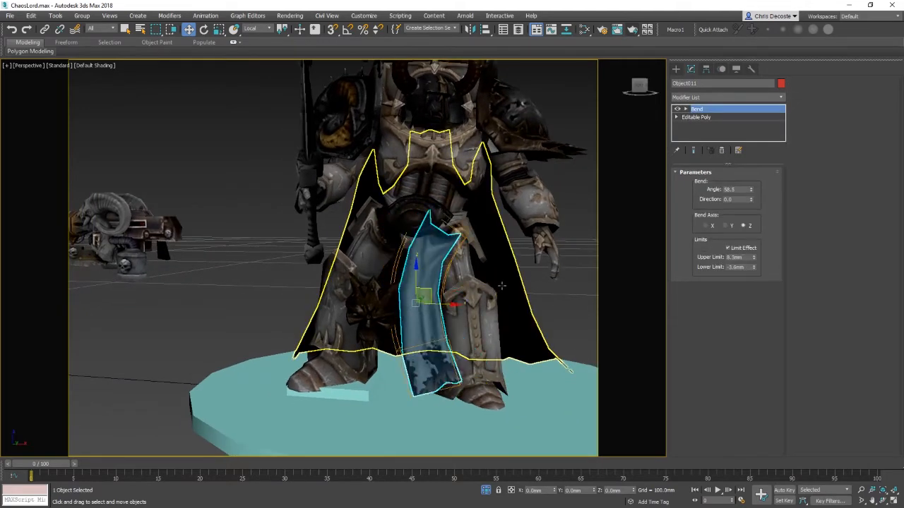
{"action": "key", "text": "alt+q"}
{"action": "key", "text": "ctrl+z"}
{"action": "key", "text": "ctrl+z"}
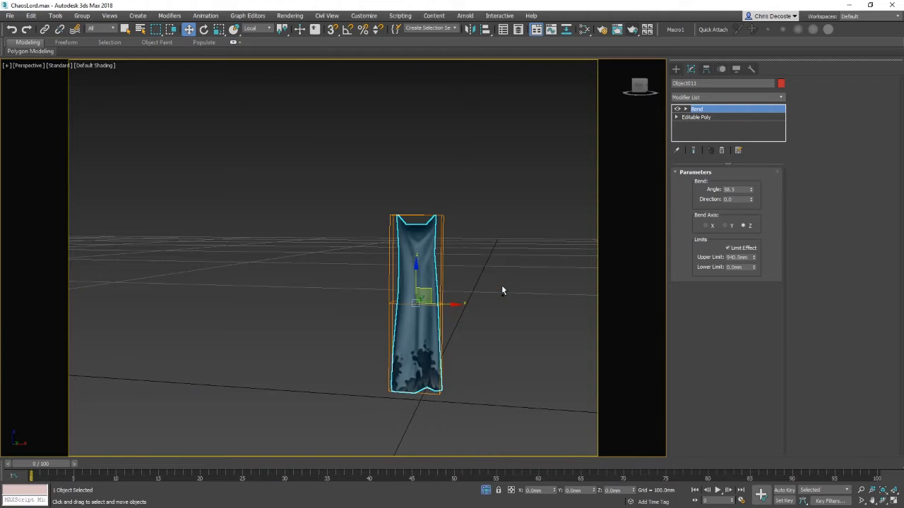
Step: Unhide all objects and delete the Bend modifier from the loincloth
{"action": "right_click", "coordinate": [512, 240]}
{"action": "left_click", "coordinate": [558, 206]}
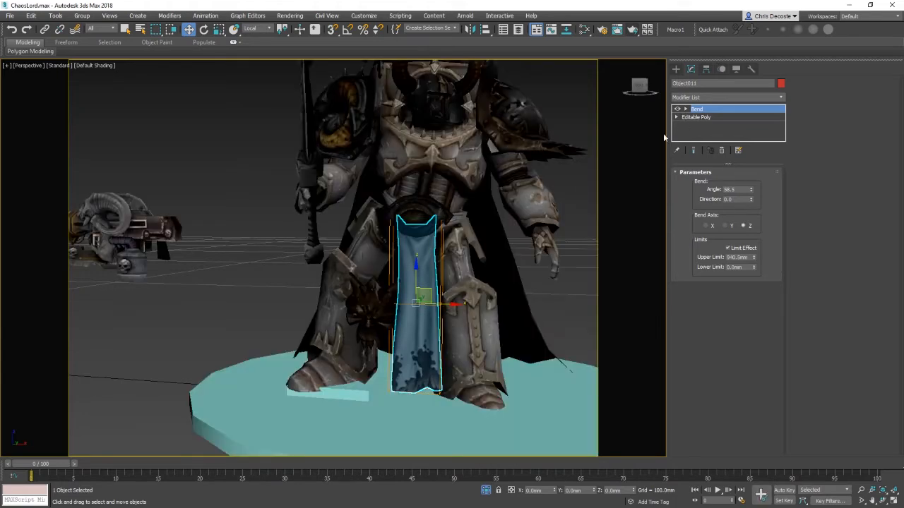
{"action": "right_click", "coordinate": [735, 112]}
{"action": "left_click", "coordinate": [750, 127]}
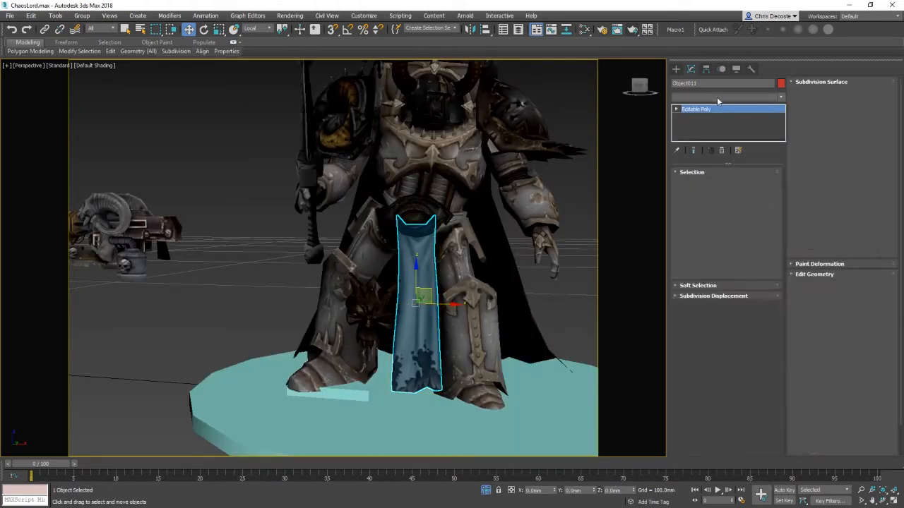
Step: Apply an FFD 2x2x2 modifier to the loincloth
{"action": "left_click", "coordinate": [716, 97]}
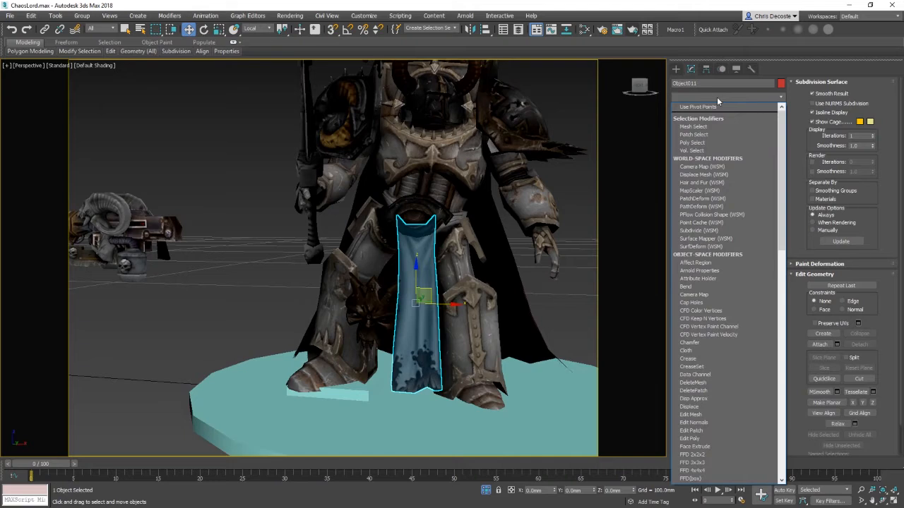
{"action": "key", "text": "f"}
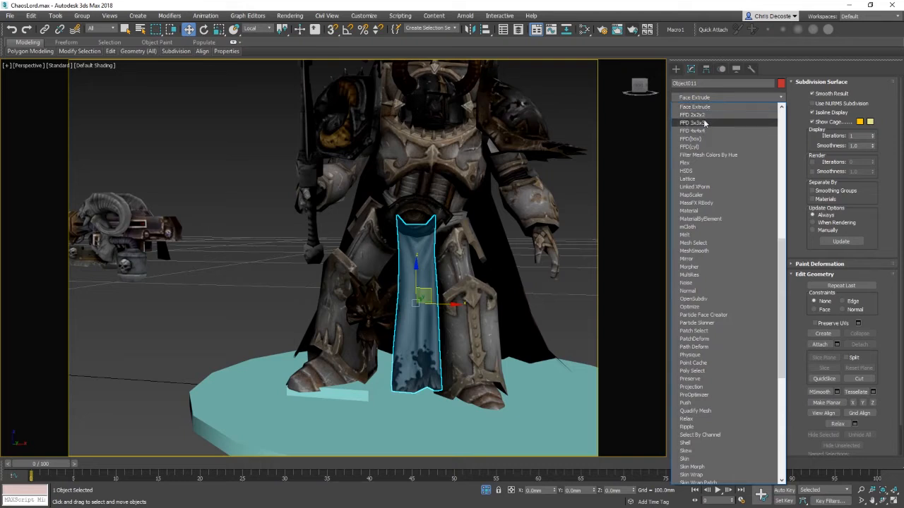
{"action": "left_click", "coordinate": [696, 114]}
{"action": "middle_click_drag", "start_coordinate": [549, 205], "coordinate": [541, 290], "text": "alt"}
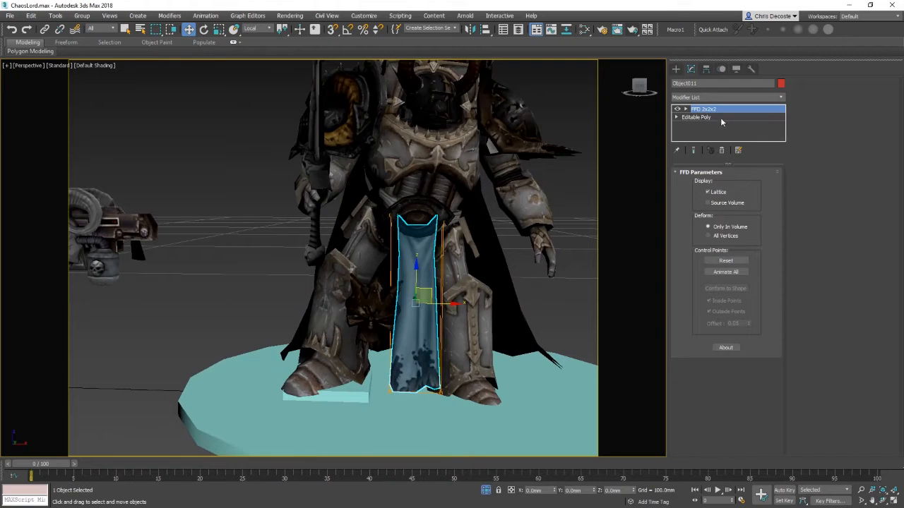
{"action": "left_click", "coordinate": [720, 118]}
Step: Apply an FFD(box) modifier to the loincloth and open then close its Set Number of Points dialog
{"action": "left_click", "coordinate": [724, 96]}
{"action": "key", "text": "f"}
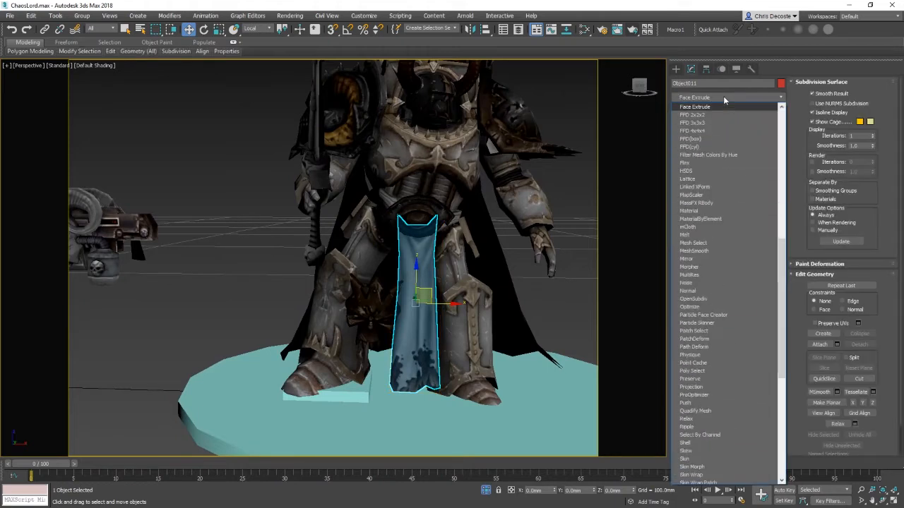
{"action": "left_click", "coordinate": [691, 139]}
{"action": "left_click", "coordinate": [725, 200]}
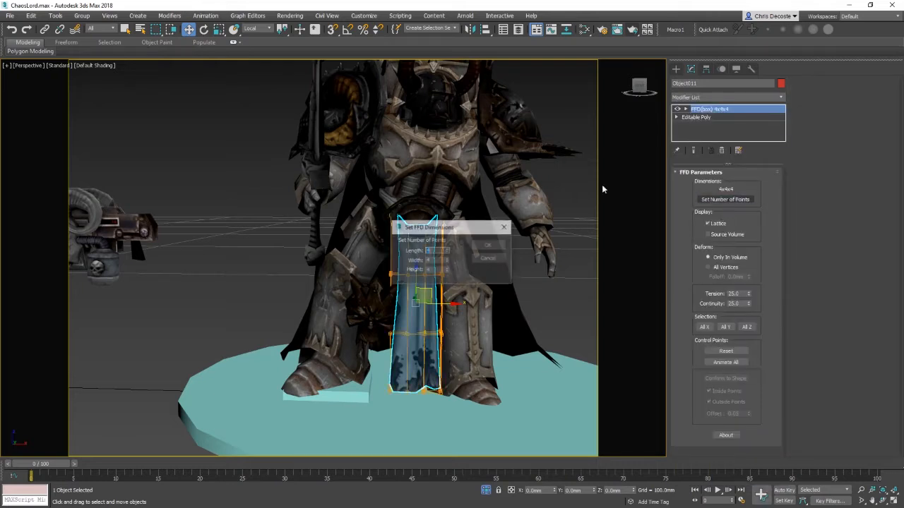
{"action": "left_click", "coordinate": [489, 261]}
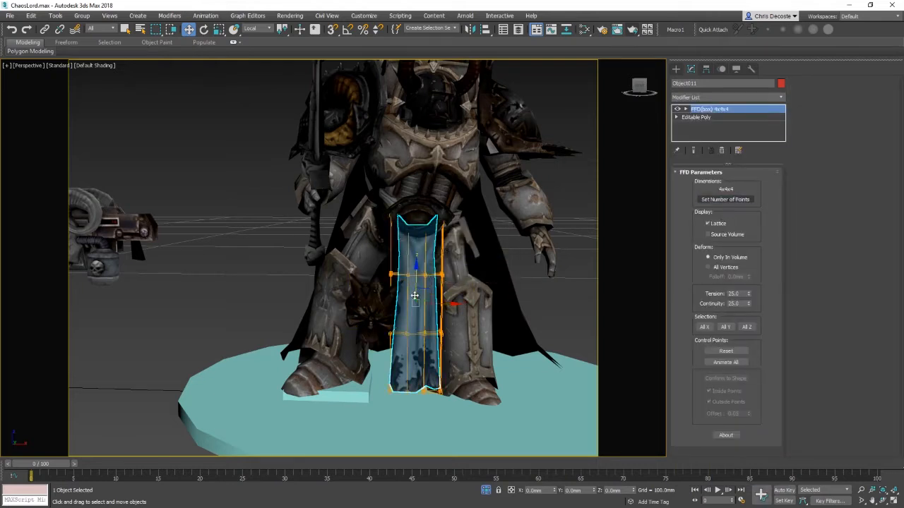
Step: Hide all unselected objects to isolate the loincloth
{"action": "right_click", "coordinate": [420, 340]}
{"action": "left_click", "coordinate": [482, 144]}
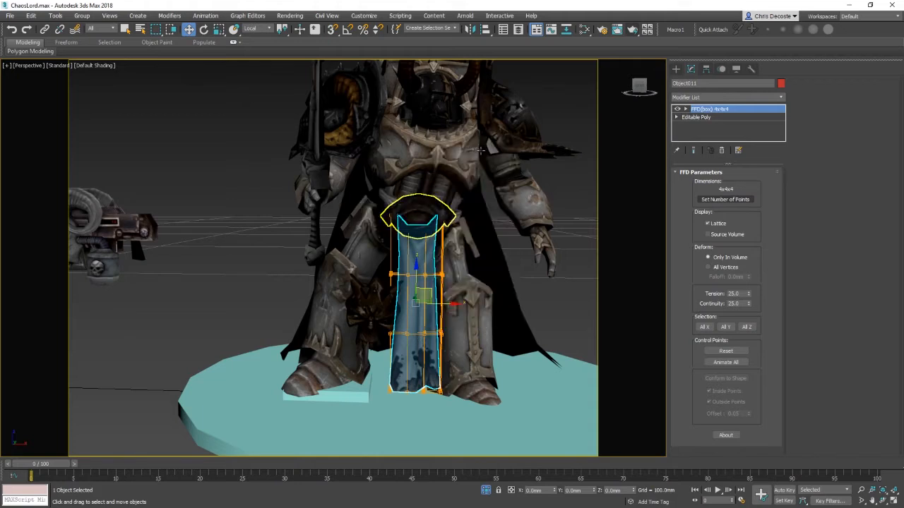
{"action": "middle_click_drag", "start_coordinate": [465, 263], "coordinate": [376, 285], "text": "alt"}
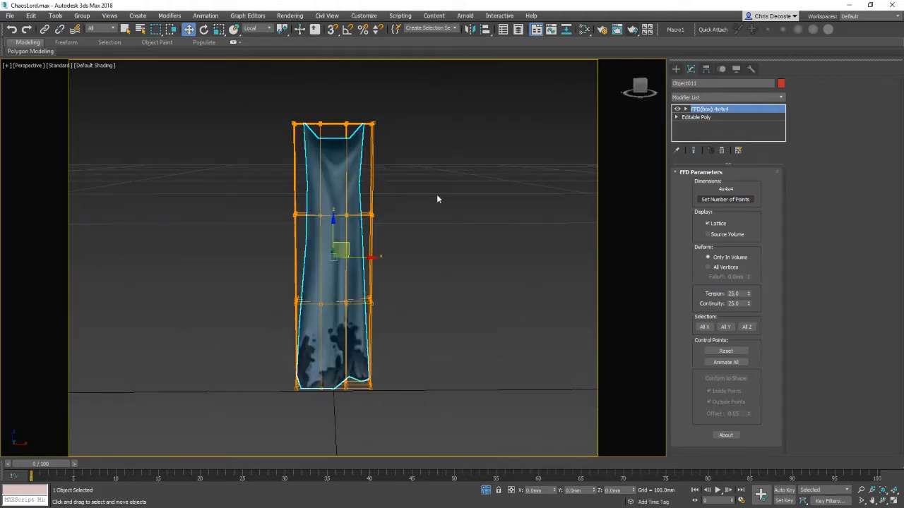
Step: Select the lattice's bottom control points and rotate and move them to bend the cloth's lower end
{"action": "right_click", "coordinate": [346, 230]}
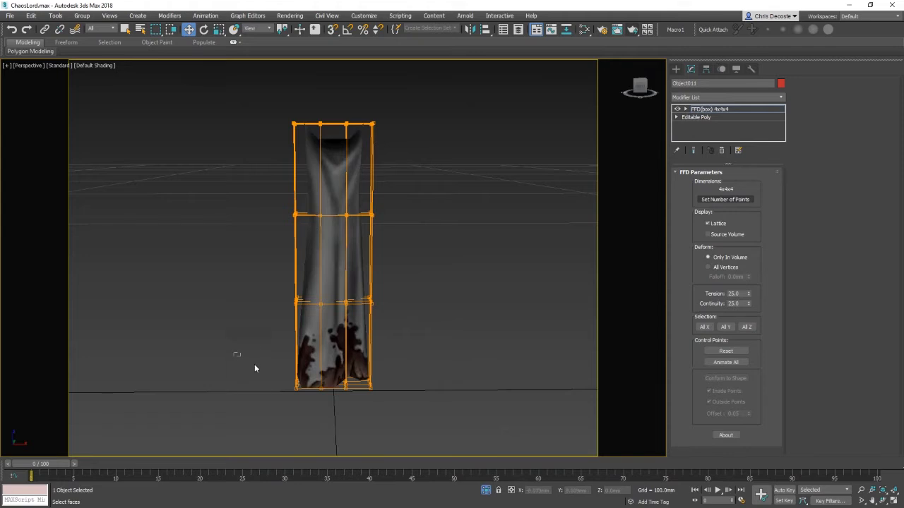
{"action": "key", "text": "e"}
{"action": "left_click_drag", "start_coordinate": [366, 366], "coordinate": [396, 391]}
{"action": "key", "text": "w"}
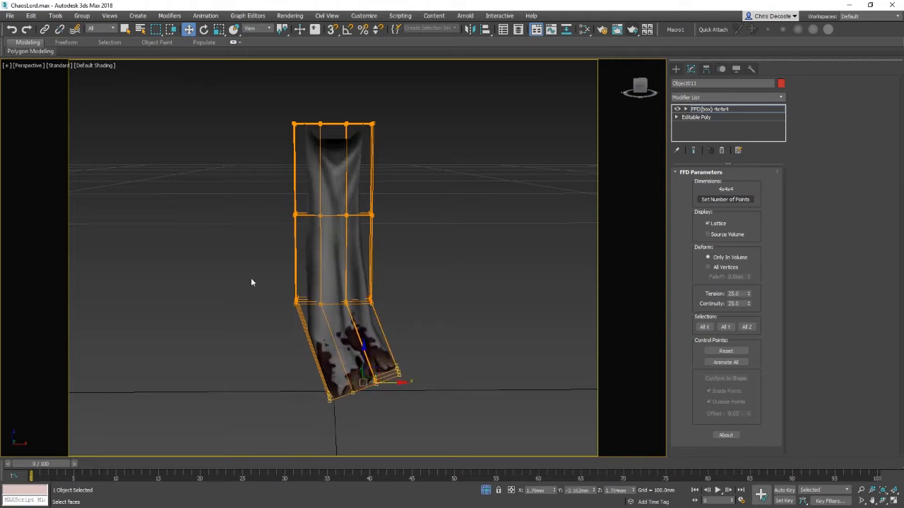
{"action": "left_click_drag", "start_coordinate": [253, 280], "coordinate": [408, 321]}
{"action": "left_click_drag", "start_coordinate": [252, 191], "coordinate": [355, 214]}
{"action": "left_click_drag", "start_coordinate": [238, 269], "coordinate": [400, 335]}
Step: Rotate and move the lattice's middle control points to bend the loincloth further
{"action": "key", "text": "e"}
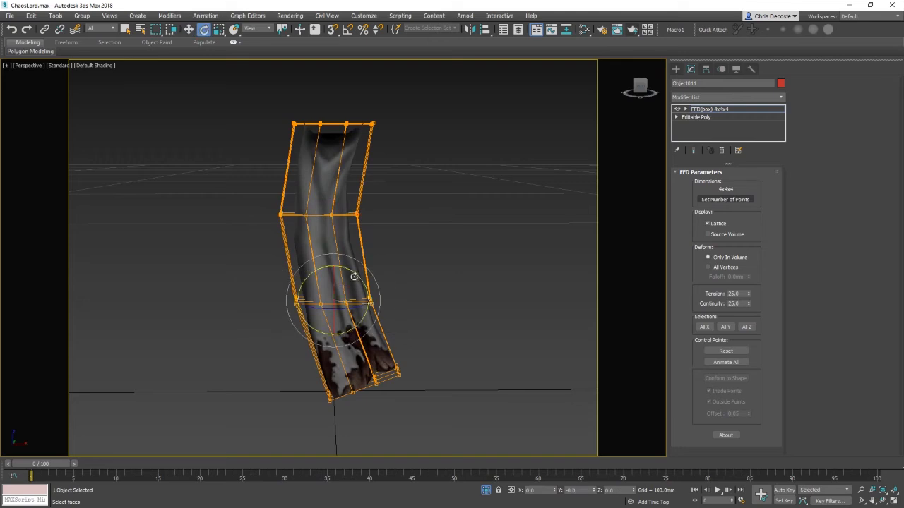
{"action": "left_click_drag", "start_coordinate": [355, 274], "coordinate": [348, 267]}
{"action": "left_click_drag", "start_coordinate": [260, 192], "coordinate": [399, 244]}
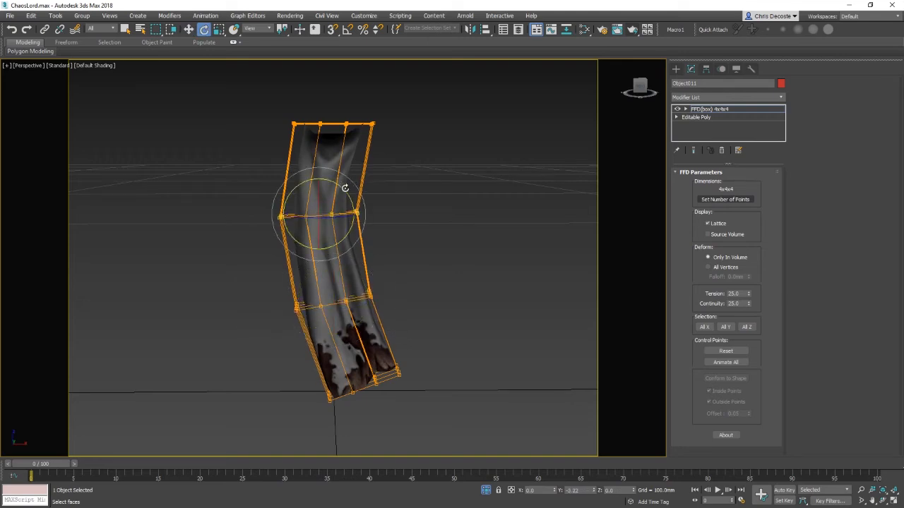
{"action": "key", "text": "w"}
{"action": "middle_click_drag", "start_coordinate": [273, 204], "coordinate": [415, 234], "text": "alt"}
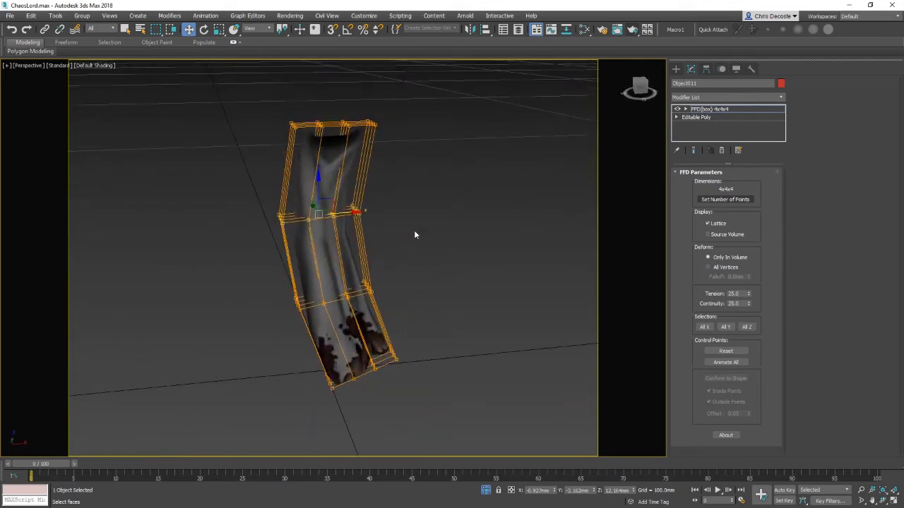
{"action": "middle_click_drag", "start_coordinate": [421, 181], "coordinate": [480, 248], "text": "alt"}
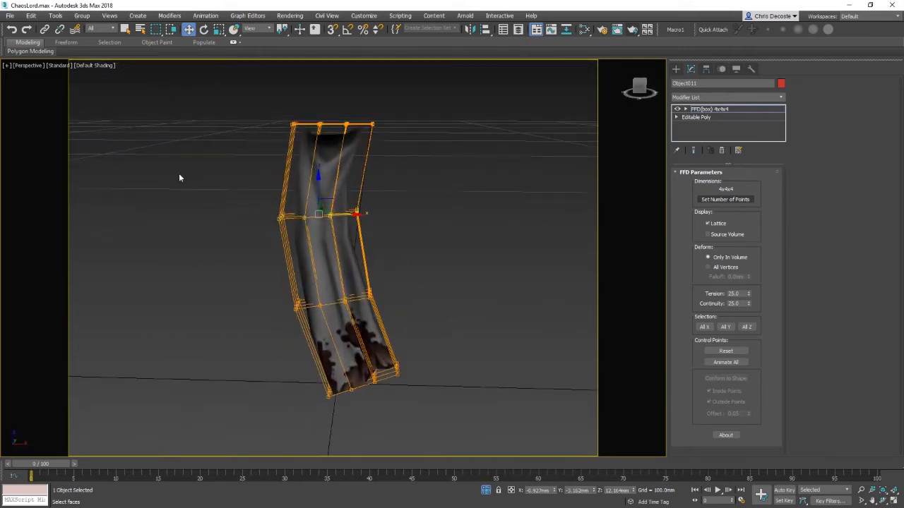
{"action": "middle_click_drag", "start_coordinate": [179, 178], "coordinate": [337, 259], "text": "alt"}
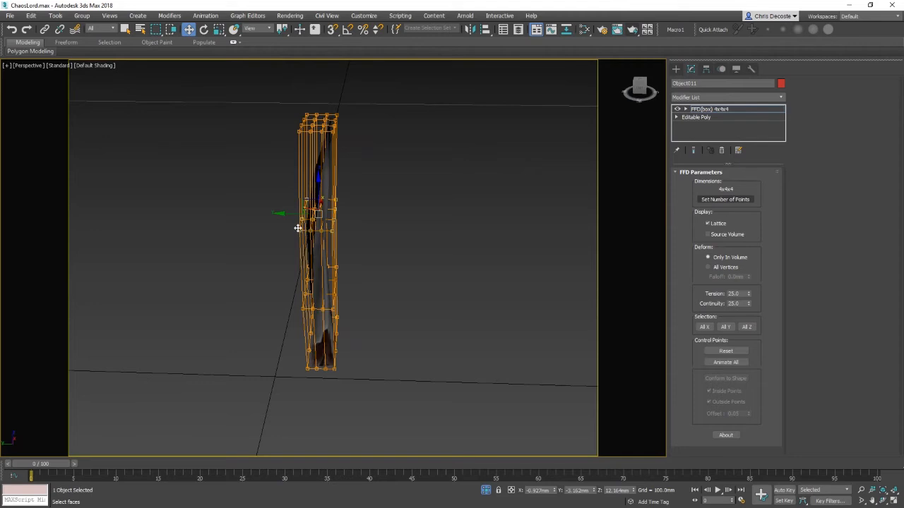
Step: Set the FFD lattice to 2x2x2 points, then change its length to 4 points
{"action": "left_click", "coordinate": [723, 200]}
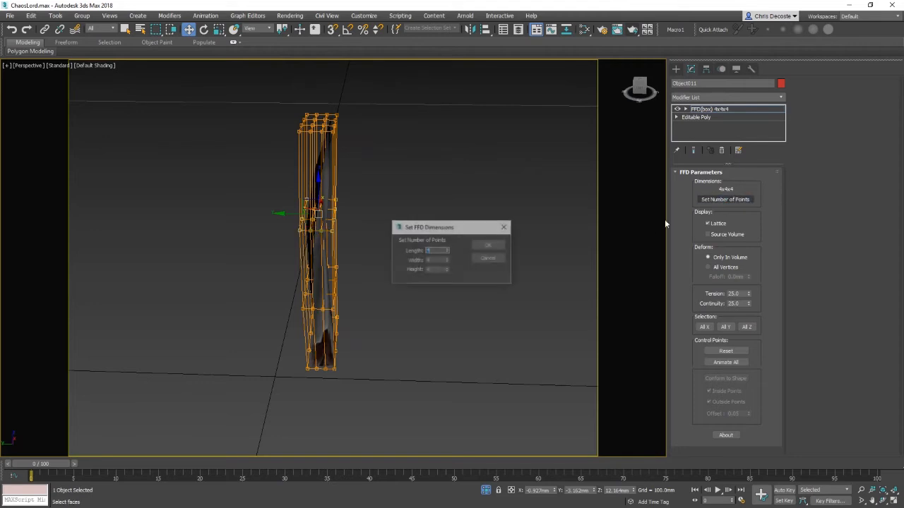
{"action": "type", "text": "2"}
{"action": "key", "text": "Tab"}
{"action": "type", "text": "2"}
{"action": "key", "text": "Tab"}
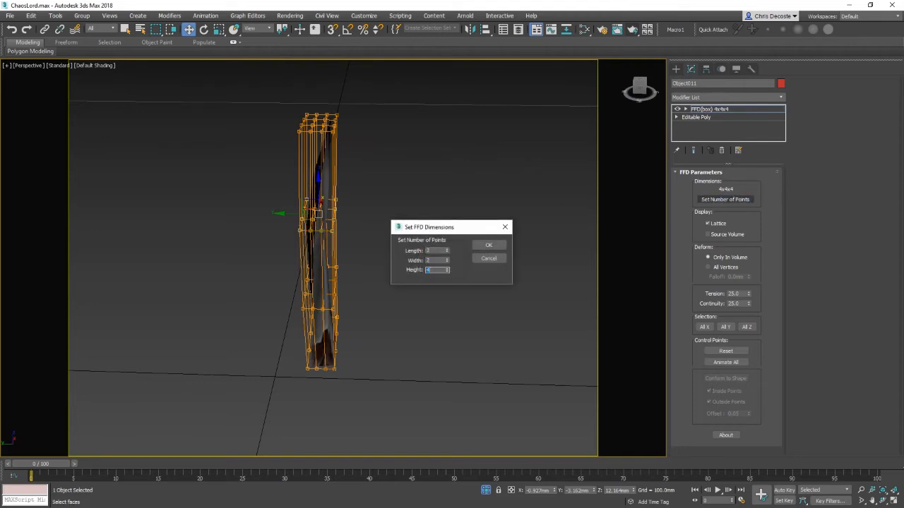
{"action": "left_click", "coordinate": [487, 245]}
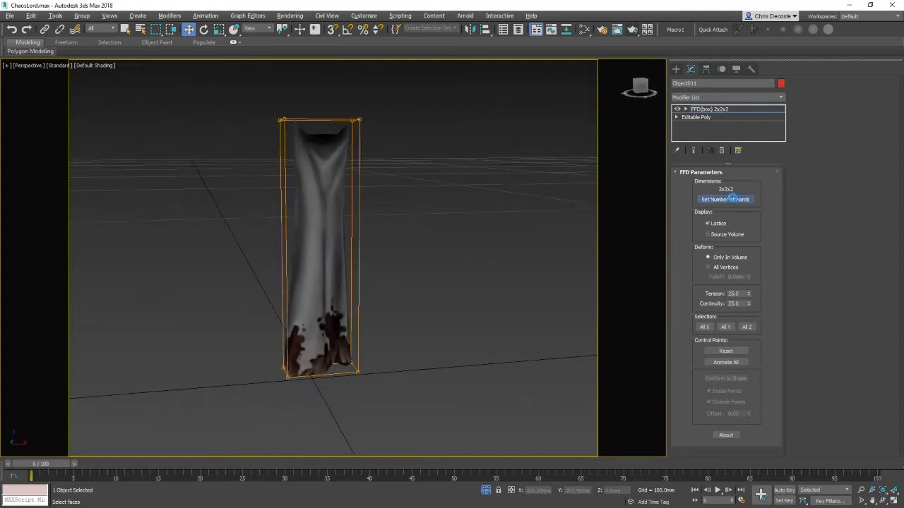
{"action": "left_click", "coordinate": [726, 199]}
{"action": "type", "text": "4"}
{"action": "left_click", "coordinate": [489, 245]}
{"action": "middle_click_drag", "start_coordinate": [437, 270], "coordinate": [452, 269], "text": "alt"}
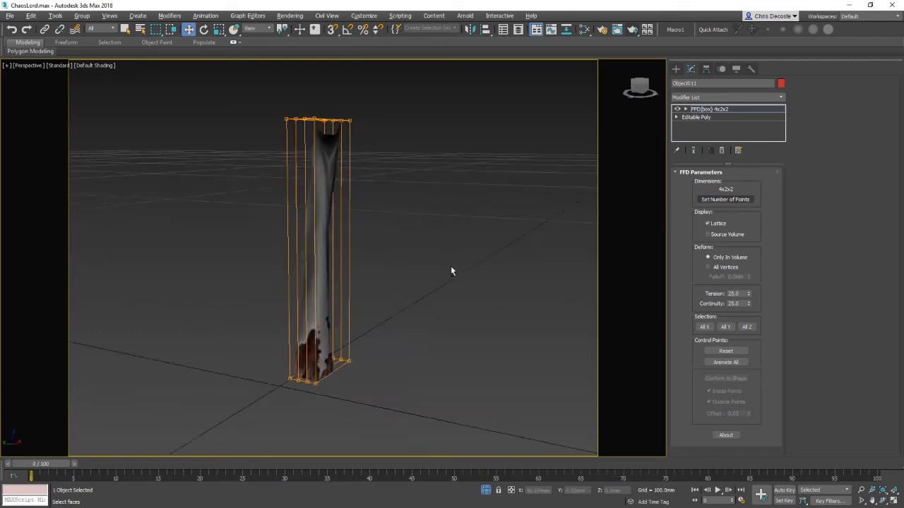
Step: Change the FFD lattice to 2x4x2 points, then to 2x4x4 points
{"action": "left_click", "coordinate": [741, 201]}
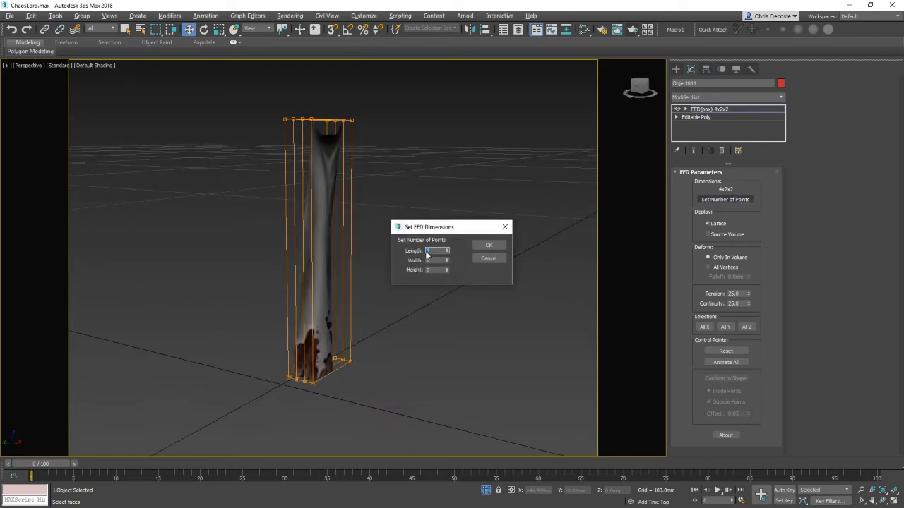
{"action": "type", "text": "2"}
{"action": "key", "text": "Tab"}
{"action": "type", "text": "4"}
{"action": "left_click", "coordinate": [489, 245]}
{"action": "middle_click_drag", "start_coordinate": [488, 244], "coordinate": [352, 266], "text": "alt"}
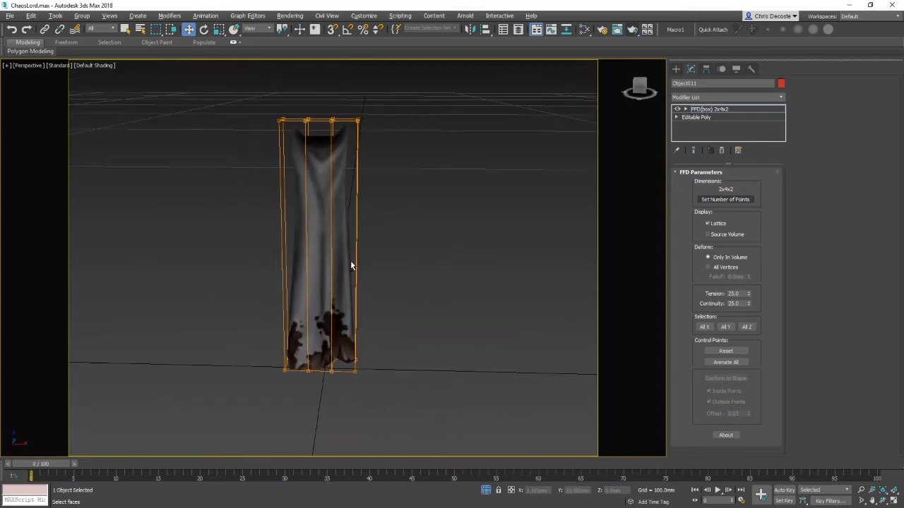
{"action": "left_click", "coordinate": [725, 200]}
{"action": "key", "text": "Tab"}
{"action": "key", "text": "Tab"}
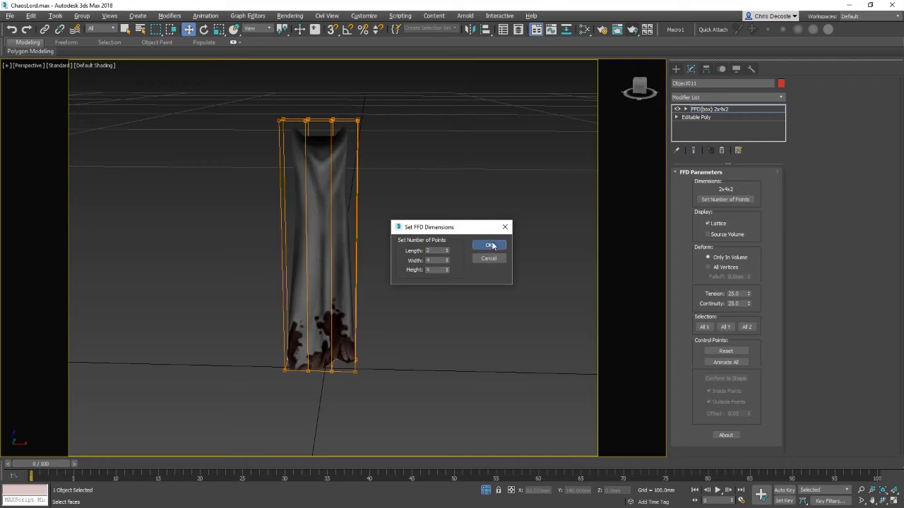
{"action": "left_click", "coordinate": [492, 245]}
Step: Set the FFD lattice's height to 12 points for a 2x4x12 lattice
{"action": "left_click", "coordinate": [735, 200]}
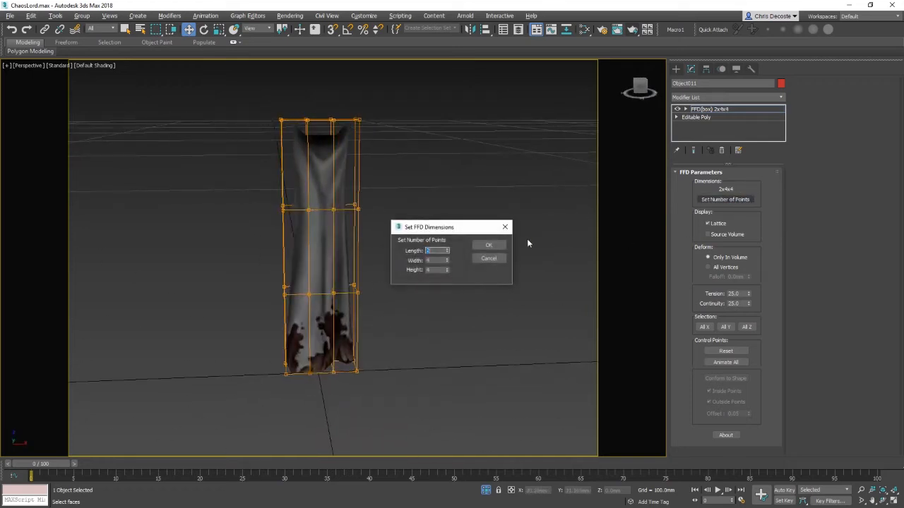
{"action": "left_click_drag", "start_coordinate": [436, 270], "coordinate": [367, 268]}
{"action": "type", "text": "12"}
{"action": "left_click", "coordinate": [488, 248]}
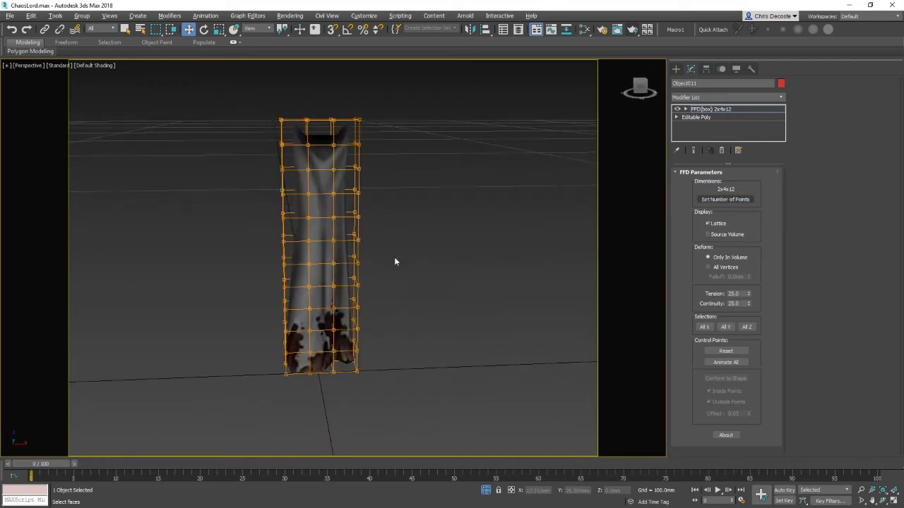
Step: Inspect the dense lattice against the loincloth's mesh edges up close
{"action": "middle_click_drag", "start_coordinate": [394, 258], "coordinate": [276, 292], "text": "alt"}
{"action": "middle_click_drag", "start_coordinate": [450, 296], "coordinate": [423, 287], "text": "alt"}
{"action": "mouse_move", "coordinate": [423, 286]}
{"action": "middle_mouse_down"}
{"action": "mouse_move", "coordinate": [475, 296]}
{"action": "mouse_move", "coordinate": [504, 343]}
{"action": "middle_mouse_up"}
{"action": "scroll", "coordinate": [432, 286], "scroll_direction": "up", "scroll_amount": 4}
{"action": "key", "text": "F3"}
{"action": "key", "text": "F3"}
{"action": "key", "text": "F4"}
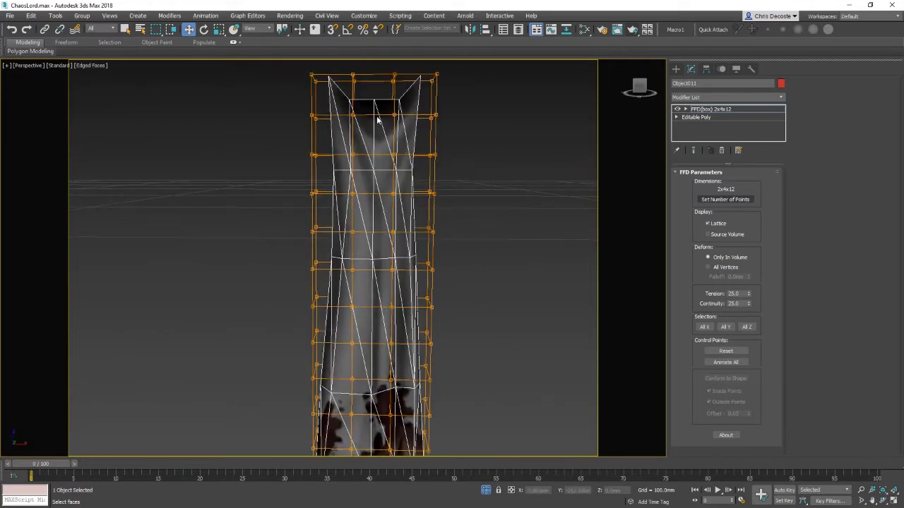
{"action": "middle_click_drag", "start_coordinate": [416, 245], "coordinate": [425, 227]}
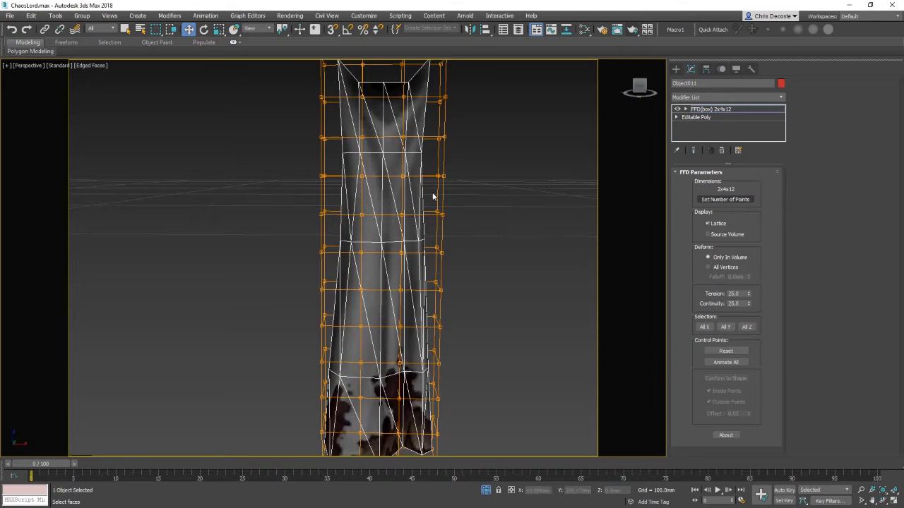
{"action": "mouse_move", "coordinate": [394, 375]}
{"action": "middle_mouse_down"}
{"action": "mouse_move", "coordinate": [413, 292]}
{"action": "mouse_move", "coordinate": [410, 366]}
{"action": "middle_mouse_up"}
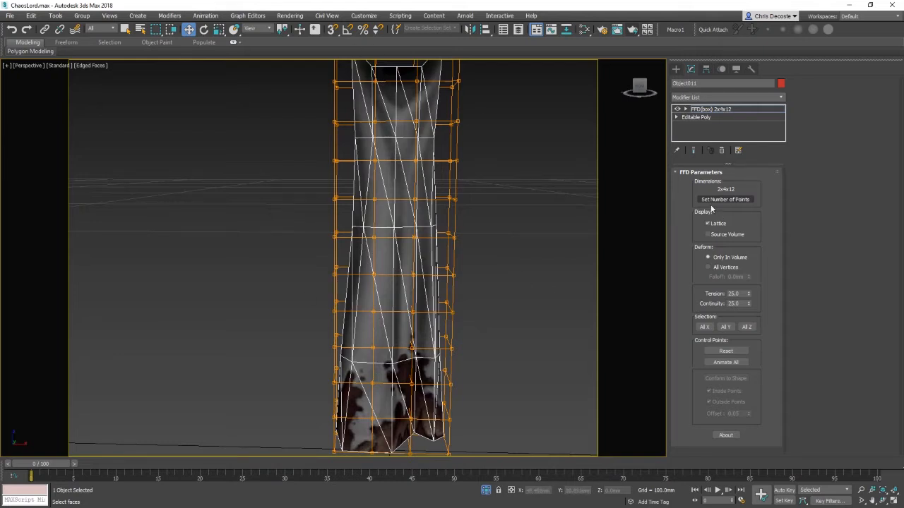
Step: Delete the FFD(box) modifier from the loincloth's modifier stack
{"action": "right_click", "coordinate": [739, 108]}
{"action": "left_click", "coordinate": [747, 125]}
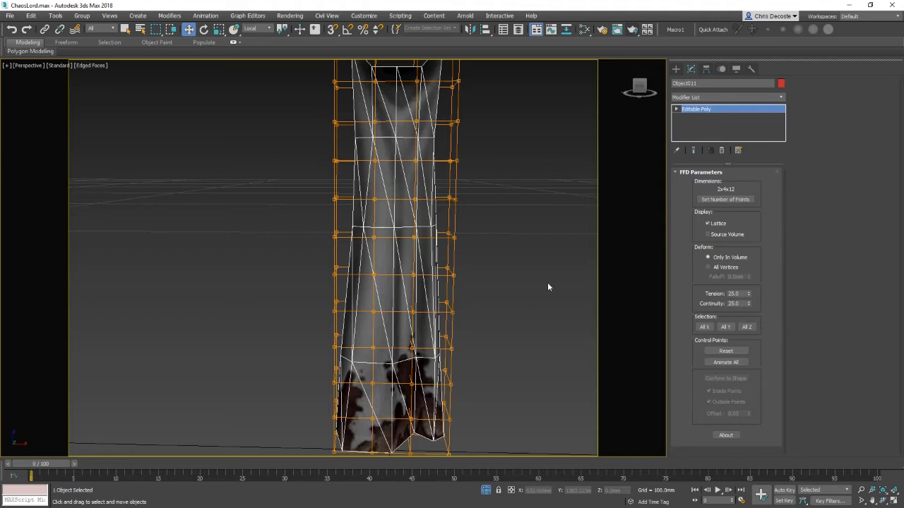
Step: Unhide all objects, turn off edged faces, and clear the selection
{"action": "right_click", "coordinate": [480, 278]}
{"action": "left_click", "coordinate": [520, 236]}
{"action": "scroll", "coordinate": [459, 353], "scroll_direction": "down", "scroll_amount": 2}
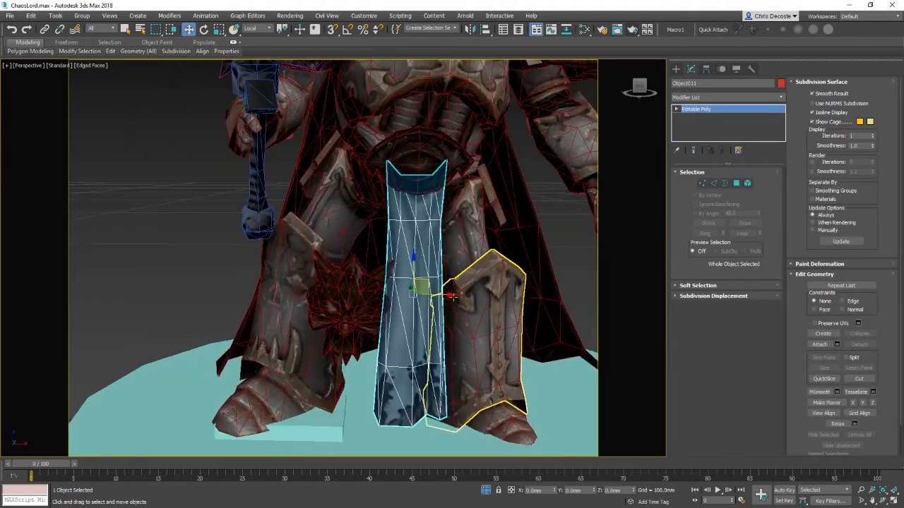
{"action": "scroll", "coordinate": [454, 310], "scroll_direction": "down", "scroll_amount": 5}
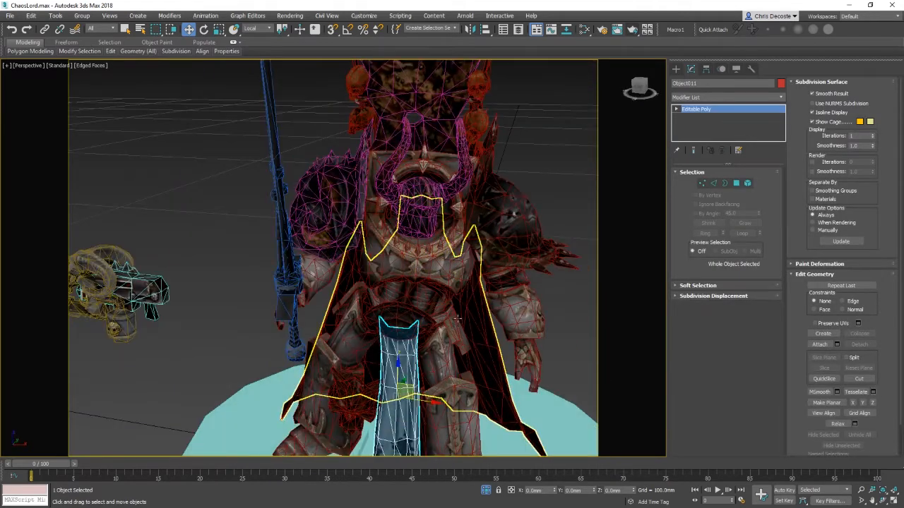
{"action": "key", "text": "F4"}
{"action": "scroll", "coordinate": [459, 319], "scroll_direction": "down", "scroll_amount": 3}
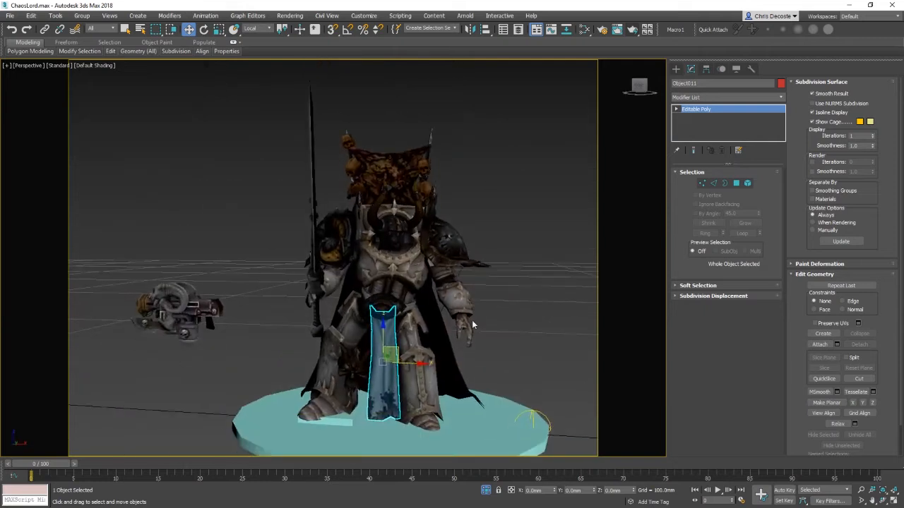
{"action": "middle_click_drag", "start_coordinate": [458, 382], "coordinate": [436, 361]}
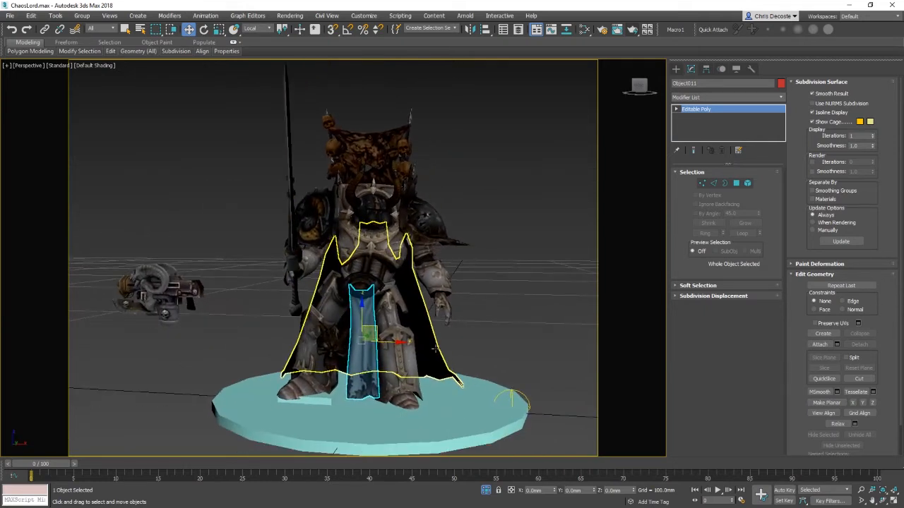
{"action": "left_click", "coordinate": [502, 302]}
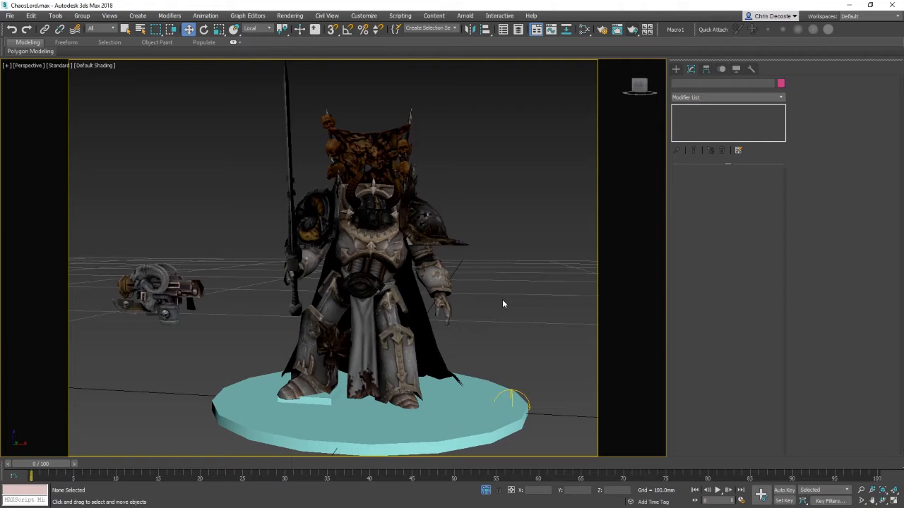
Step: Select the spiked piece on the character's left shoulder and delete it
{"action": "scroll", "coordinate": [368, 332], "scroll_direction": "up", "scroll_amount": 4}
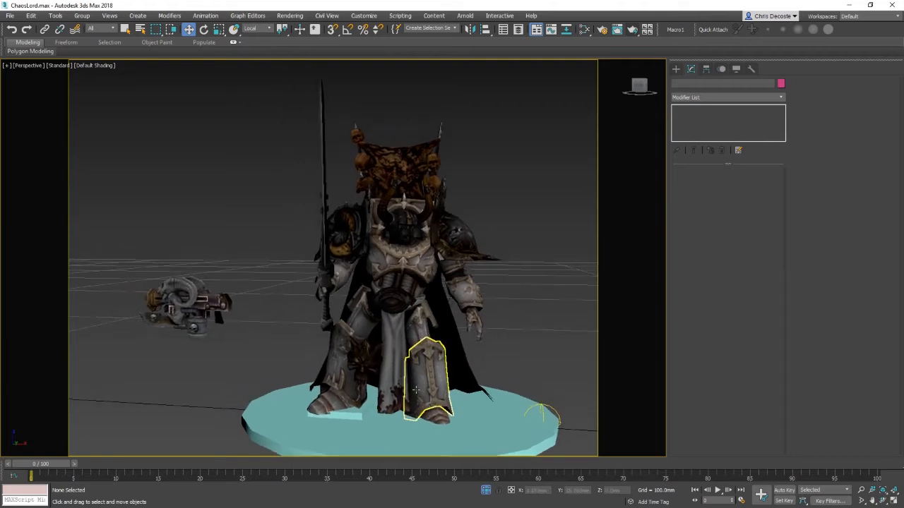
{"action": "middle_click_drag", "start_coordinate": [408, 213], "coordinate": [371, 306]}
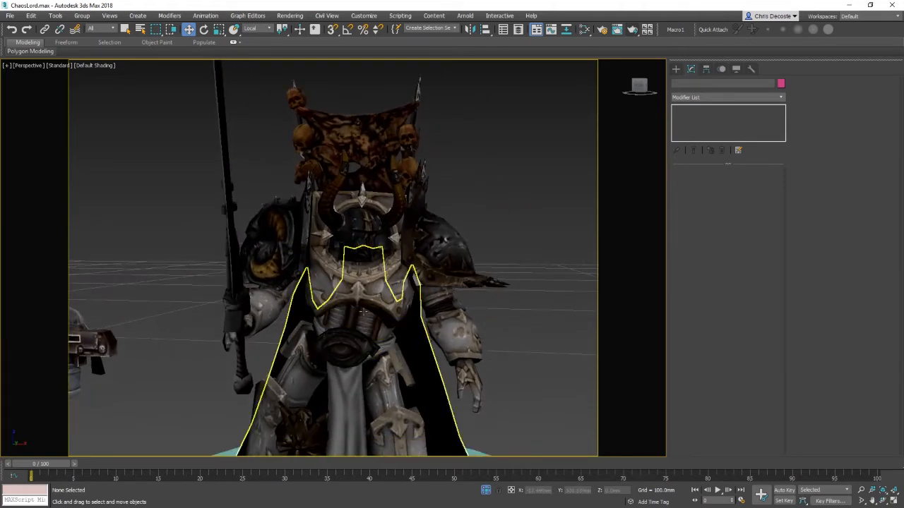
{"action": "left_click", "coordinate": [265, 303]}
{"action": "mouse_move", "coordinate": [333, 303]}
{"action": "middle_mouse_down", "text": "alt"}
{"action": "mouse_move", "coordinate": [283, 331]}
{"action": "mouse_move", "coordinate": [336, 318]}
{"action": "middle_mouse_up", "text": "alt"}
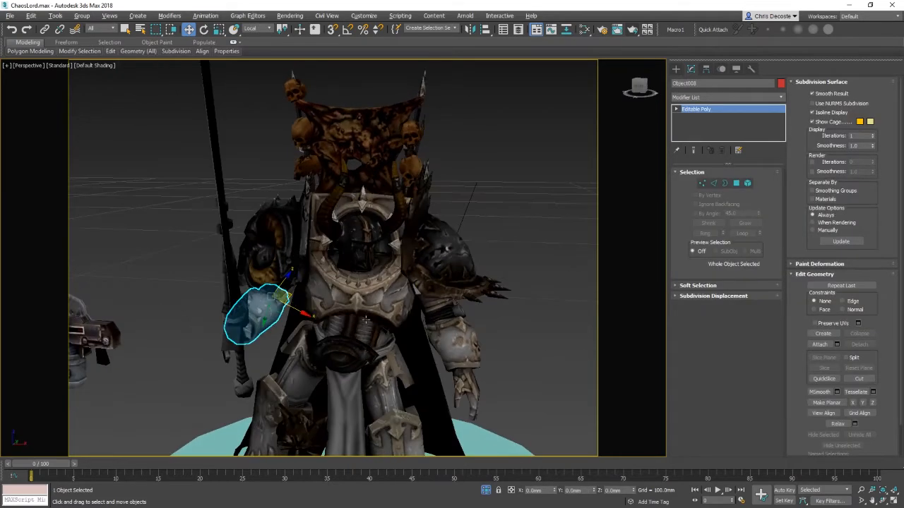
{"action": "key", "text": "e"}
{"action": "middle_click_drag", "start_coordinate": [498, 382], "coordinate": [445, 272]}
{"action": "left_click", "coordinate": [497, 296]}
{"action": "left_click", "coordinate": [445, 272]}
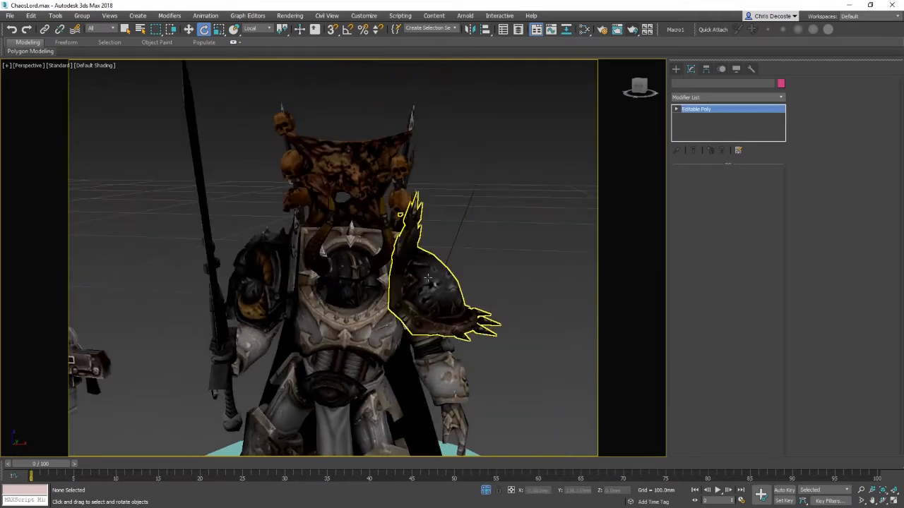
{"action": "middle_click_drag", "start_coordinate": [397, 402], "coordinate": [402, 337]}
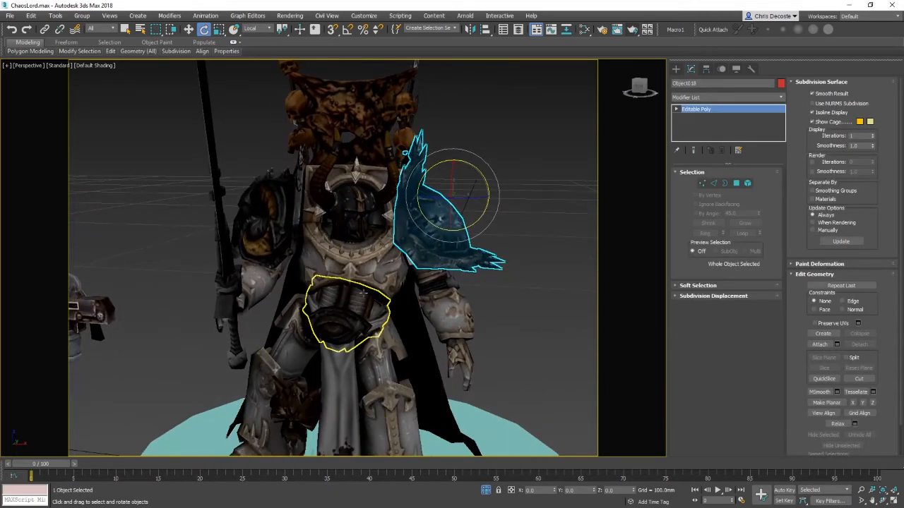
{"action": "middle_click_drag", "start_coordinate": [353, 315], "coordinate": [452, 283], "text": "alt"}
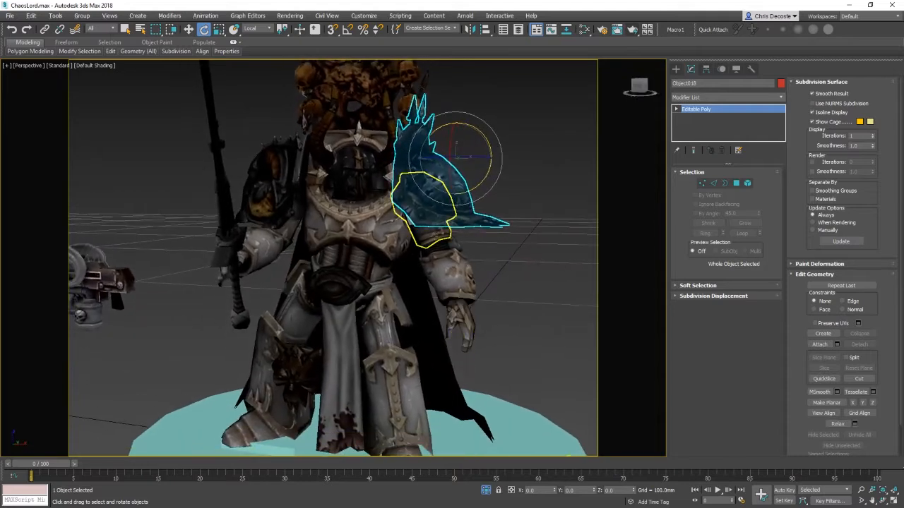
{"action": "key", "text": "w"}
{"action": "key", "text": "Delete"}
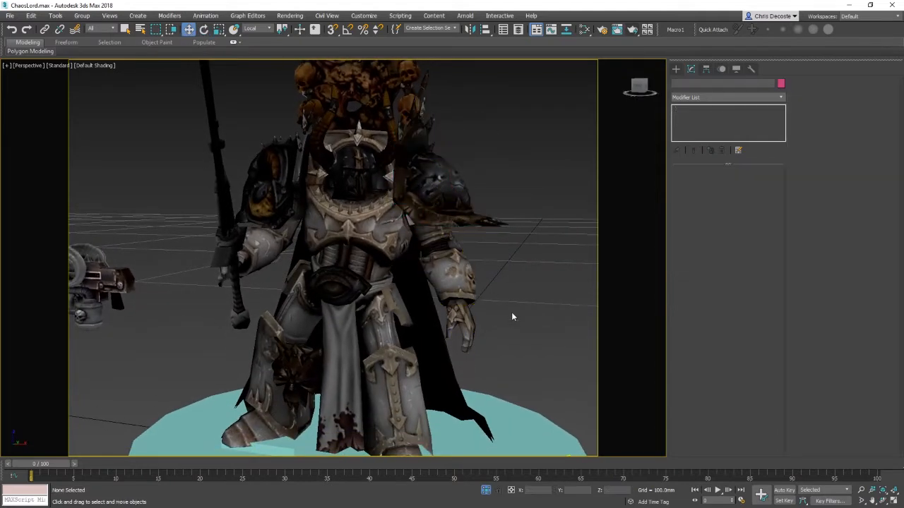
Step: Select the three armour pieces of the character's left leg and isolate them
{"action": "middle_click_drag", "start_coordinate": [564, 448], "coordinate": [494, 351]}
{"action": "middle_click_drag", "start_coordinate": [409, 321], "coordinate": [476, 397]}
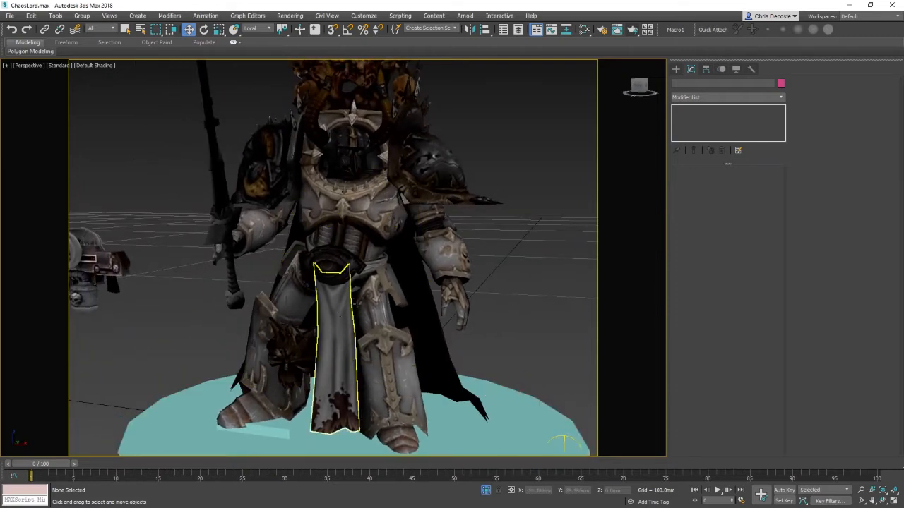
{"action": "left_click", "coordinate": [366, 311]}
{"action": "left_click", "coordinate": [392, 386], "text": "ctrl"}
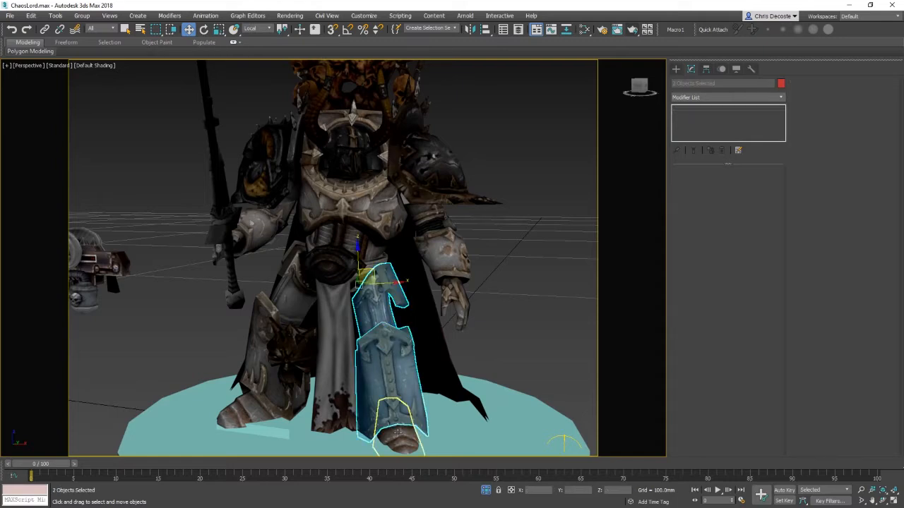
{"action": "right_click", "coordinate": [516, 323]}
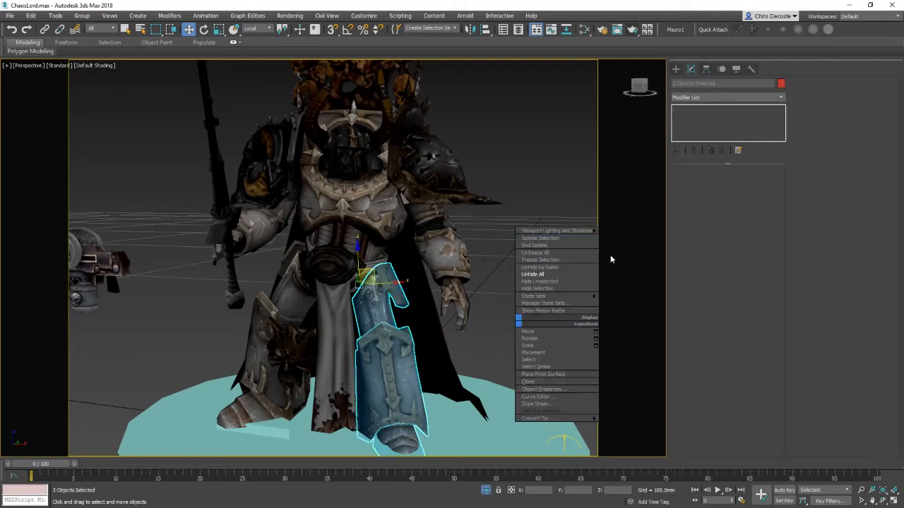
{"action": "left_click", "coordinate": [576, 238]}
{"action": "left_click", "coordinate": [488, 242]}
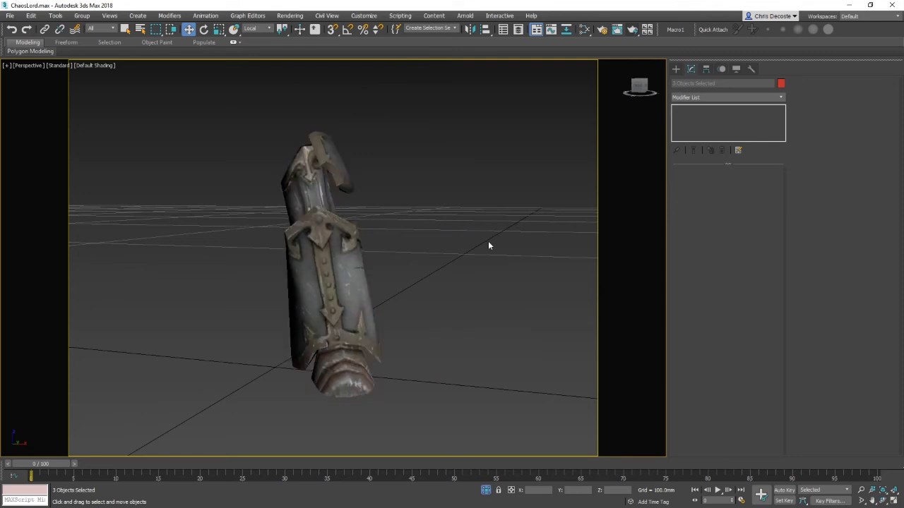
{"action": "right_click", "coordinate": [429, 263]}
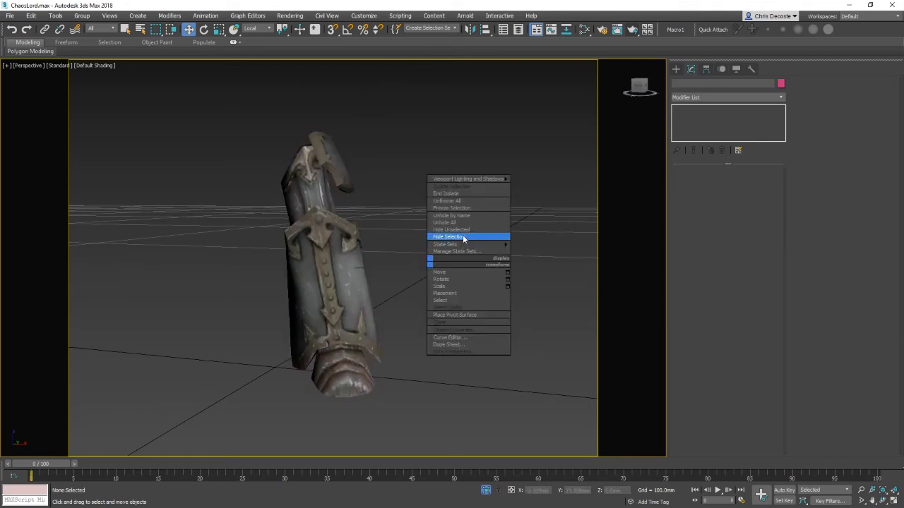
Step: End the isolation of the leg pieces and frame the whole character again
{"action": "left_click", "coordinate": [190, 334]}
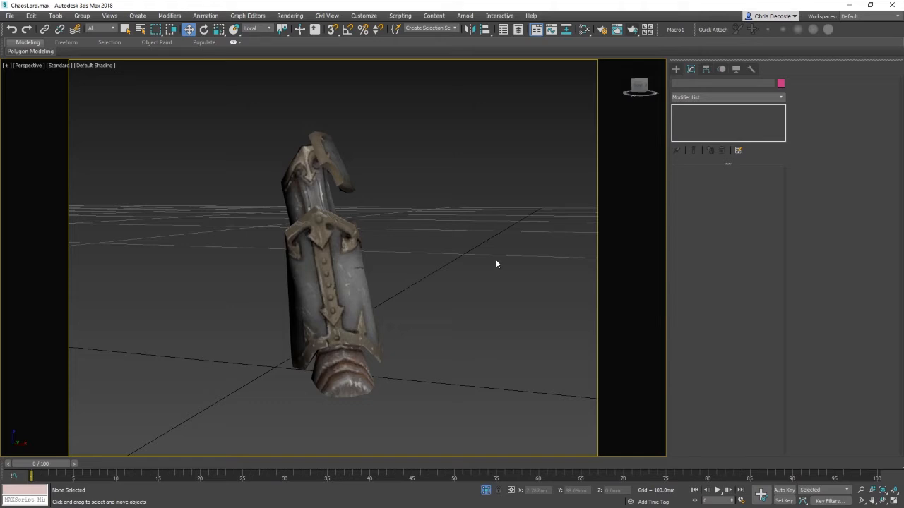
{"action": "right_click", "coordinate": [496, 259]}
{"action": "left_click", "coordinate": [528, 219]}
{"action": "middle_click_drag", "start_coordinate": [416, 245], "coordinate": [404, 303], "text": "alt"}
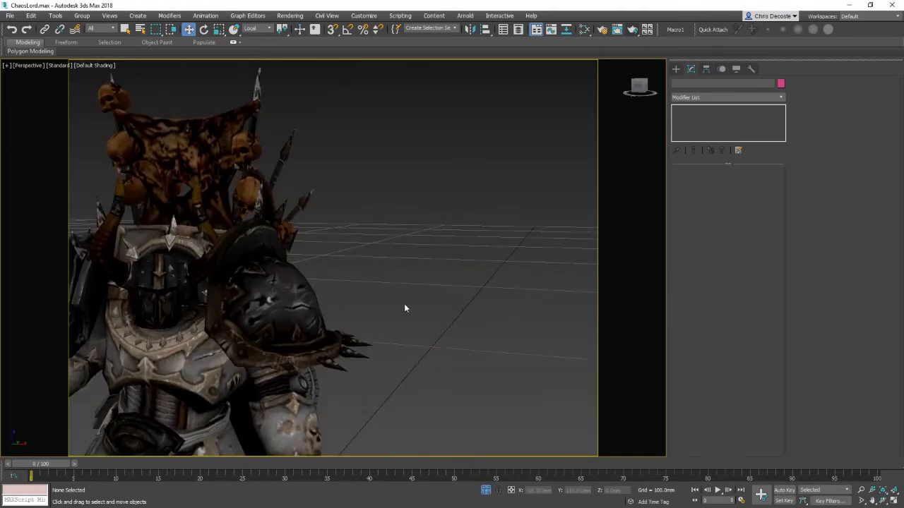
{"action": "middle_click_drag", "start_coordinate": [236, 379], "coordinate": [383, 313], "text": "alt"}
{"action": "left_click", "coordinate": [385, 325]}
{"action": "key", "text": "z"}
{"action": "scroll", "coordinate": [386, 281], "scroll_direction": "down", "scroll_amount": 5}
{"action": "mouse_move", "coordinate": [443, 346]}
{"action": "middle_mouse_down"}
{"action": "mouse_move", "coordinate": [457, 300]}
{"action": "mouse_move", "coordinate": [428, 307]}
{"action": "mouse_move", "coordinate": [446, 333]}
{"action": "middle_mouse_up"}
{"action": "scroll", "coordinate": [447, 332], "scroll_direction": "down", "scroll_amount": 10}
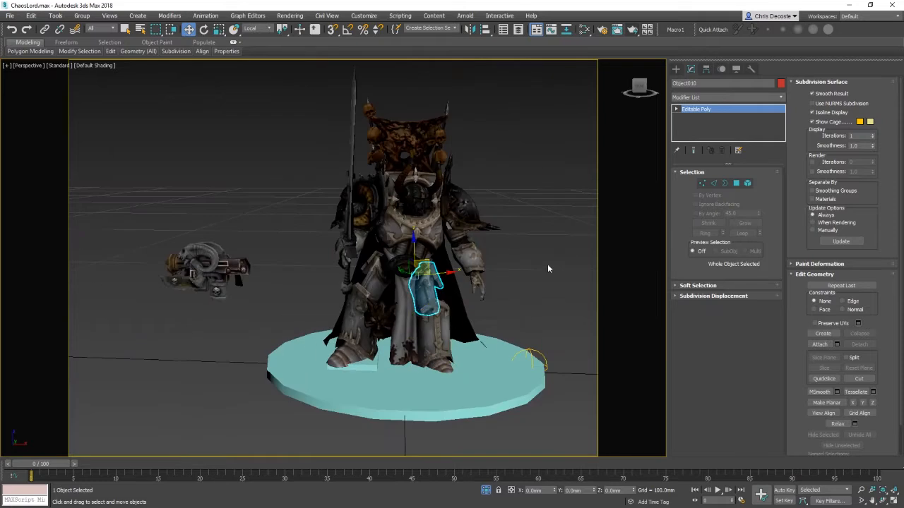
Step: Hide the round display base and the small box standing beside the character
{"action": "left_click", "coordinate": [488, 375]}
{"action": "right_click", "coordinate": [519, 369]}
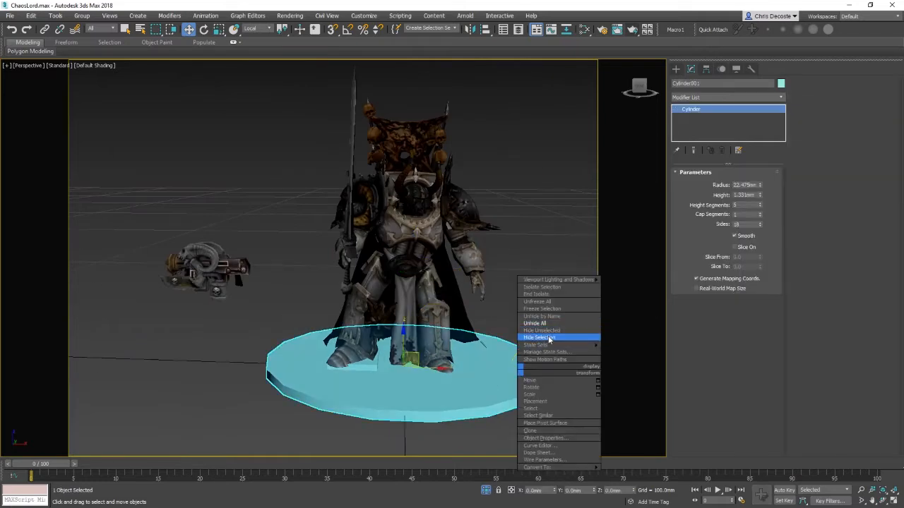
{"action": "left_click", "coordinate": [542, 338]}
{"action": "left_click", "coordinate": [353, 361]}
{"action": "right_click", "coordinate": [457, 372]}
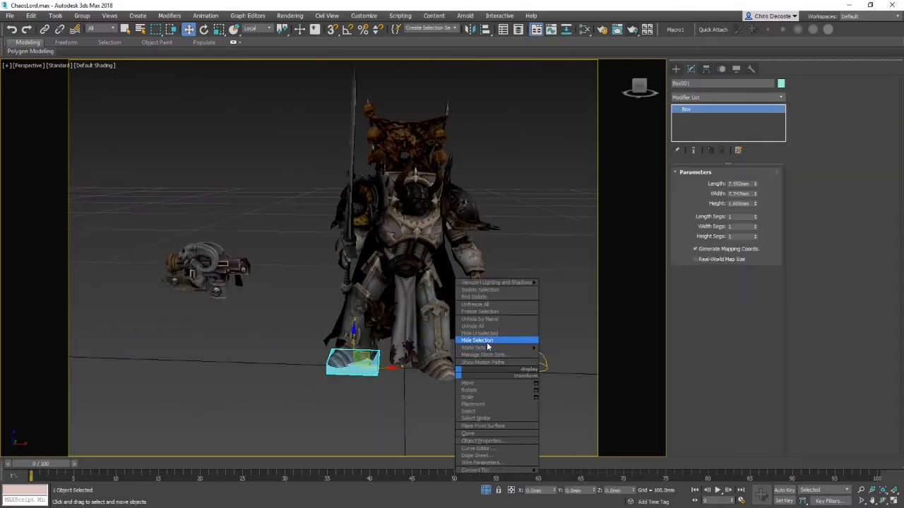
{"action": "left_click", "coordinate": [481, 341]}
Step: Select all parts of the character and isolate them
{"action": "left_click_drag", "start_coordinate": [318, 95], "coordinate": [486, 418]}
{"action": "right_click", "coordinate": [478, 343]}
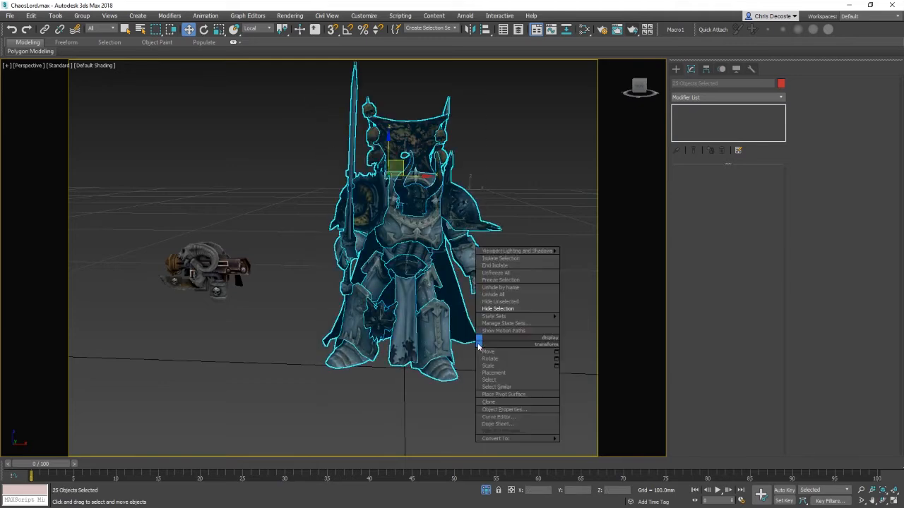
{"action": "left_click", "coordinate": [500, 259]}
{"action": "scroll", "coordinate": [396, 346], "scroll_direction": "up", "scroll_amount": 5}
{"action": "middle_click_drag", "start_coordinate": [432, 340], "coordinate": [455, 386]}
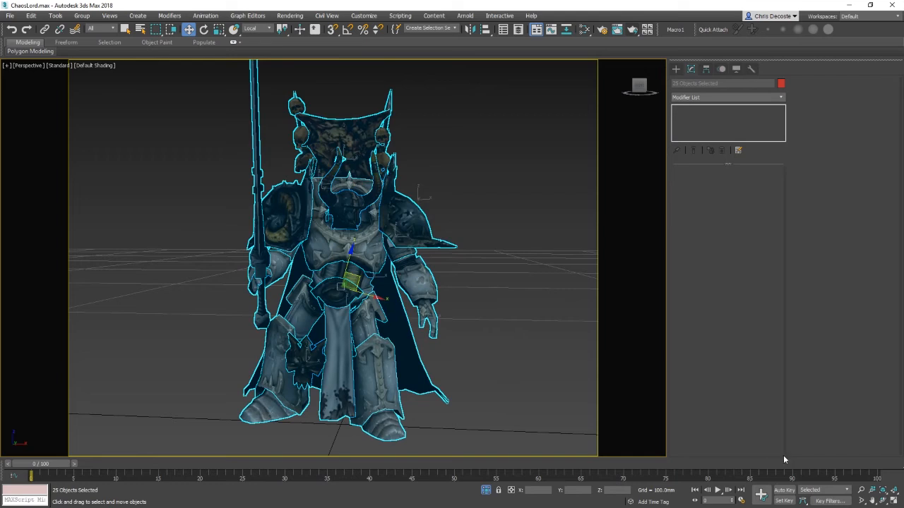
Step: Turn on Auto Key and move the time slider to frame 10
{"action": "left_click", "coordinate": [785, 492]}
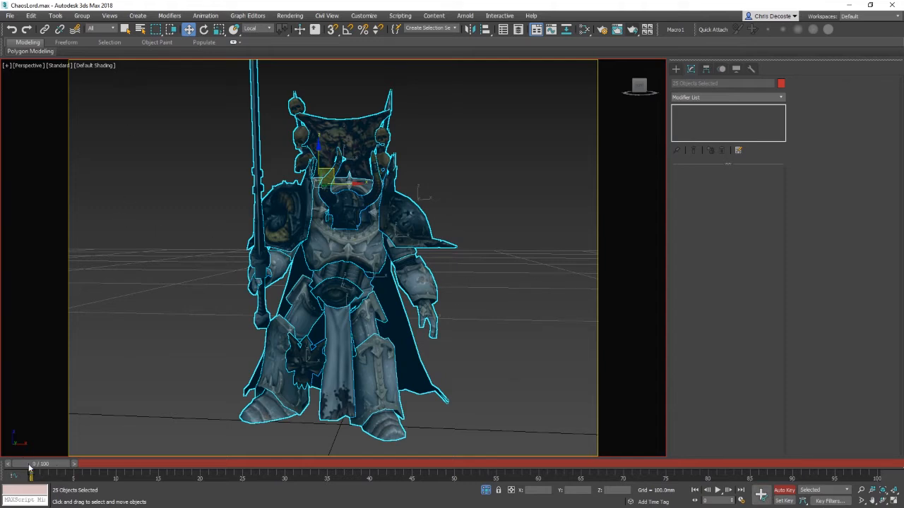
{"action": "mouse_move", "coordinate": [29, 468]}
{"action": "left_mouse_down"}
{"action": "mouse_move", "coordinate": [124, 466]}
{"action": "mouse_move", "coordinate": [35, 464]}
{"action": "mouse_move", "coordinate": [94, 452]}
{"action": "mouse_move", "coordinate": [50, 465]}
{"action": "mouse_move", "coordinate": [67, 464]}
{"action": "mouse_move", "coordinate": [47, 477]}
{"action": "mouse_move", "coordinate": [61, 477]}
{"action": "mouse_move", "coordinate": [47, 477]}
{"action": "mouse_move", "coordinate": [121, 477]}
{"action": "left_mouse_up"}
{"action": "key", "text": "w"}
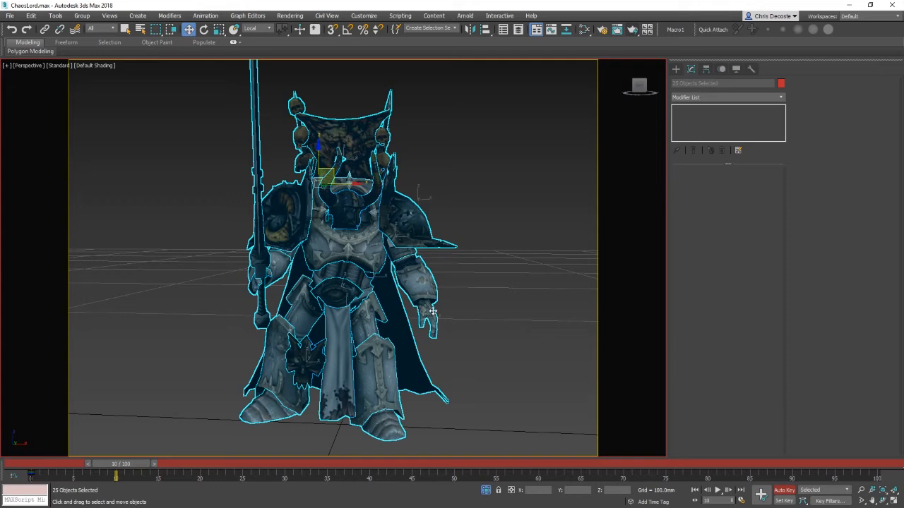
Step: Try rotating the left leg armour at frame 10 to test the links, then delete the created keys
{"action": "left_click", "coordinate": [379, 361]}
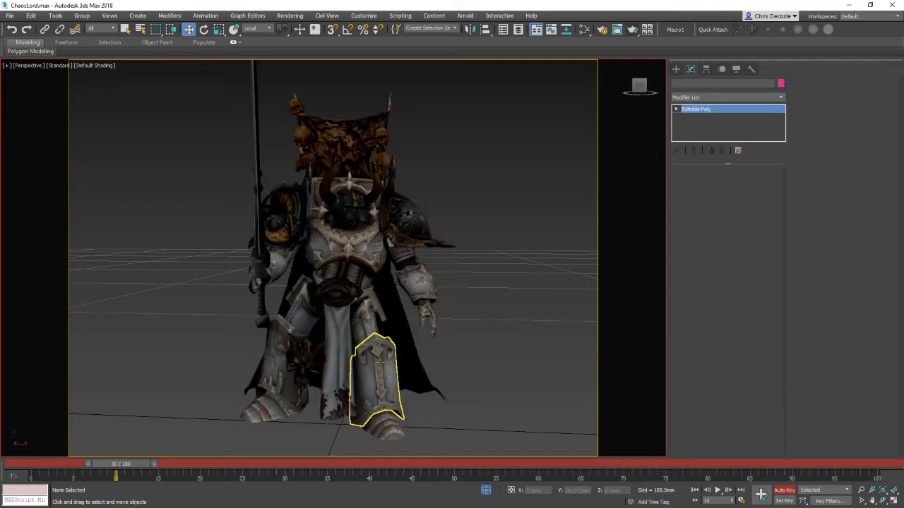
{"action": "left_click", "coordinate": [302, 290]}
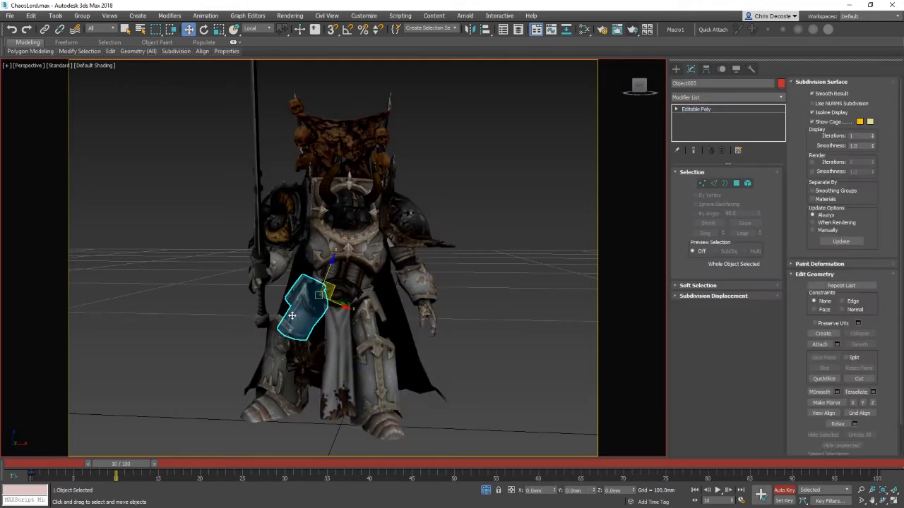
{"action": "key", "text": "e"}
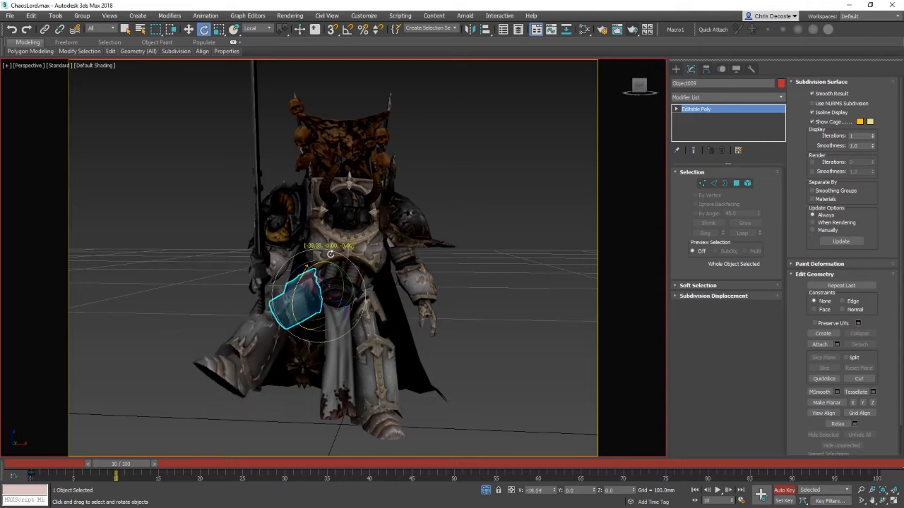
{"action": "left_click_drag", "start_coordinate": [300, 281], "coordinate": [258, 295]}
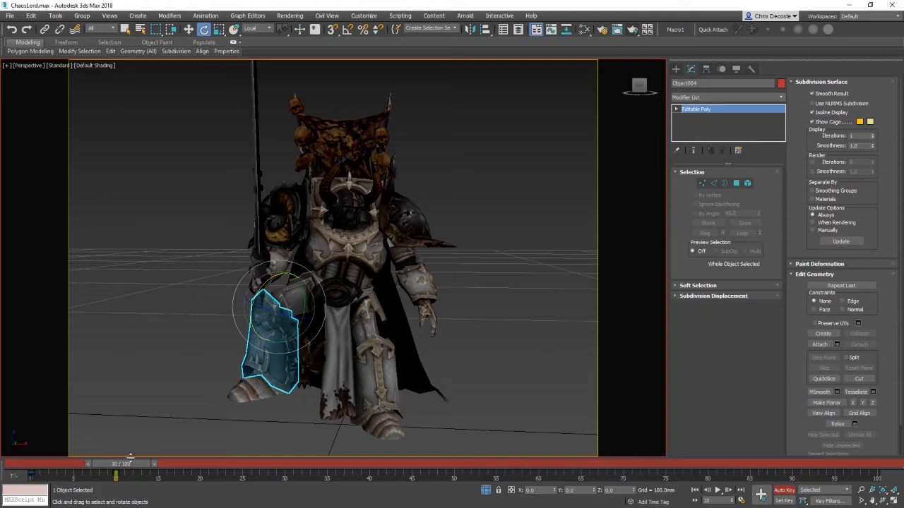
{"action": "left_click_drag", "start_coordinate": [131, 458], "coordinate": [2, 471]}
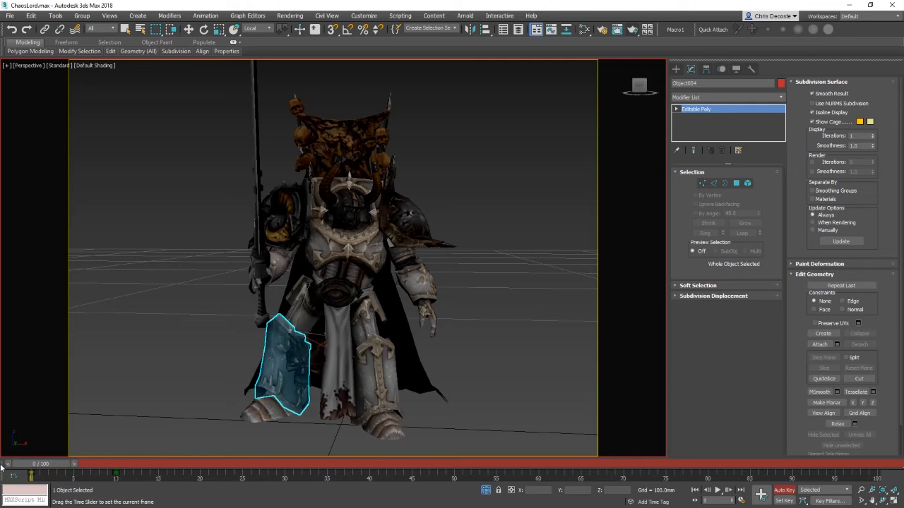
{"action": "left_click_drag", "start_coordinate": [55, 466], "coordinate": [129, 470]}
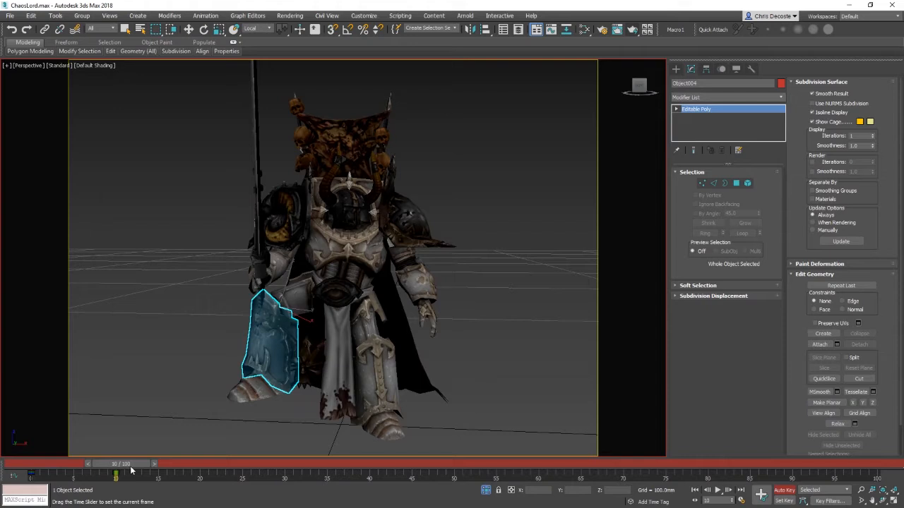
{"action": "key", "text": "e"}
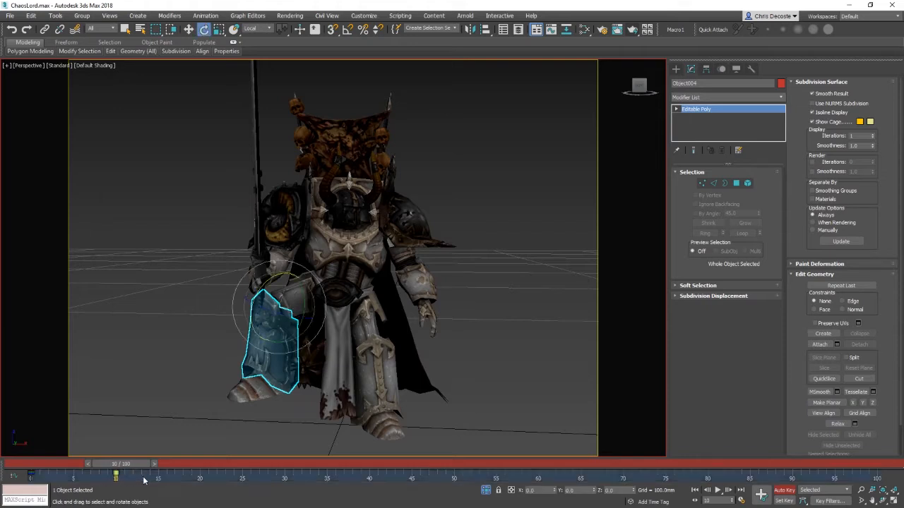
{"action": "key", "text": "ctrl+z"}
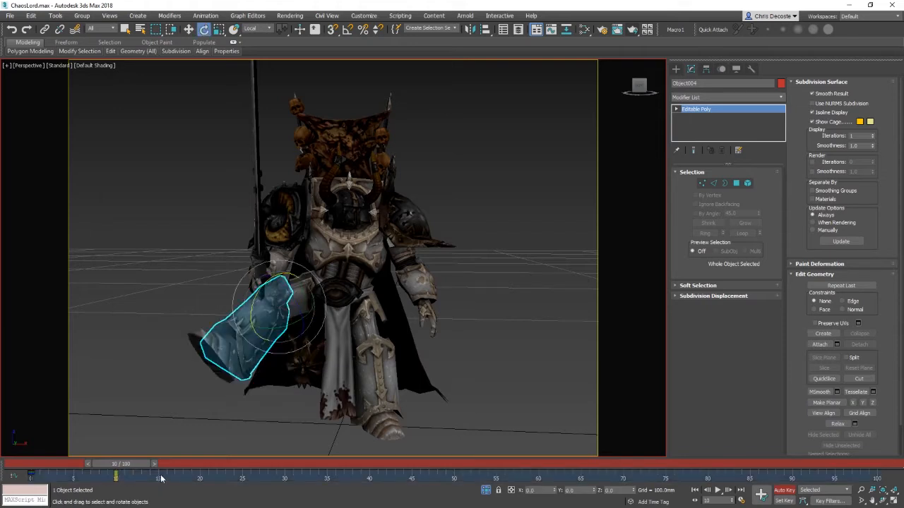
{"action": "mouse_move", "coordinate": [124, 467]}
{"action": "left_mouse_down"}
{"action": "mouse_move", "coordinate": [53, 466]}
{"action": "mouse_move", "coordinate": [133, 463]}
{"action": "left_mouse_up"}
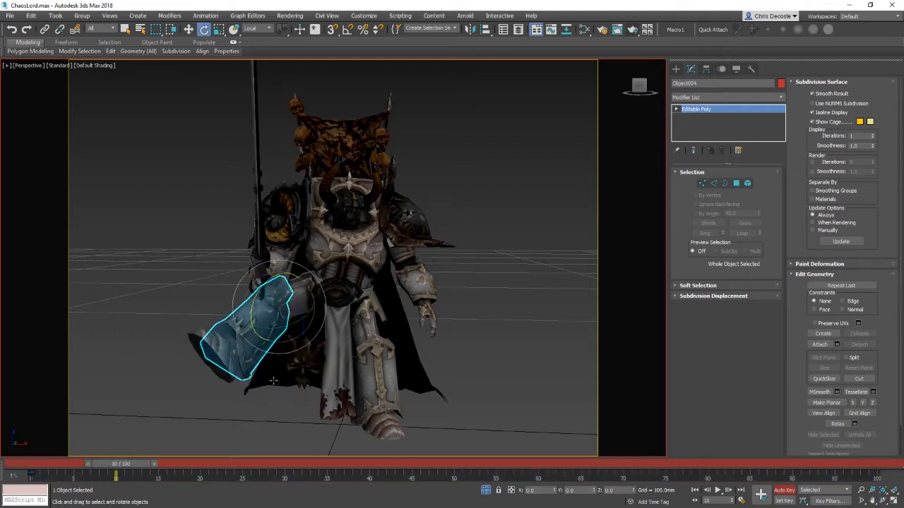
{"action": "key", "text": "w"}
{"action": "left_click", "coordinate": [295, 298]}
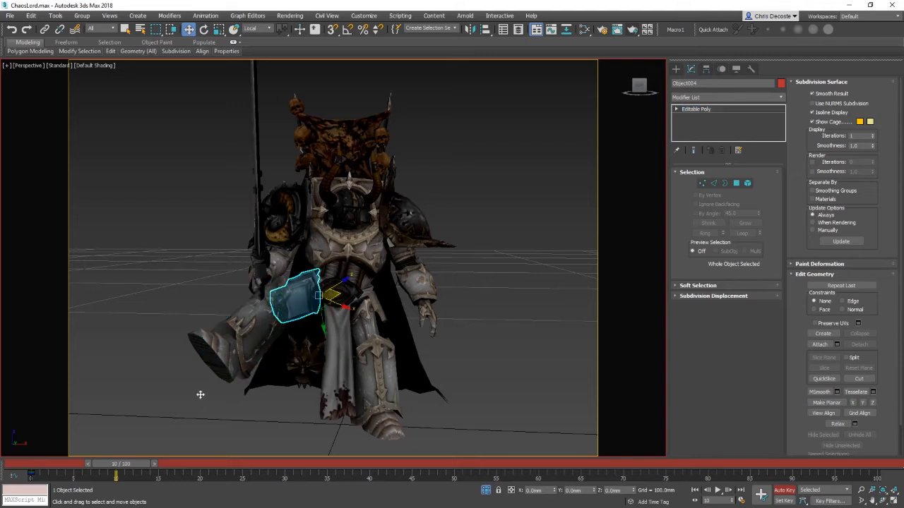
{"action": "left_click_drag", "start_coordinate": [103, 480], "coordinate": [241, 481]}
{"action": "key", "text": "Delete"}
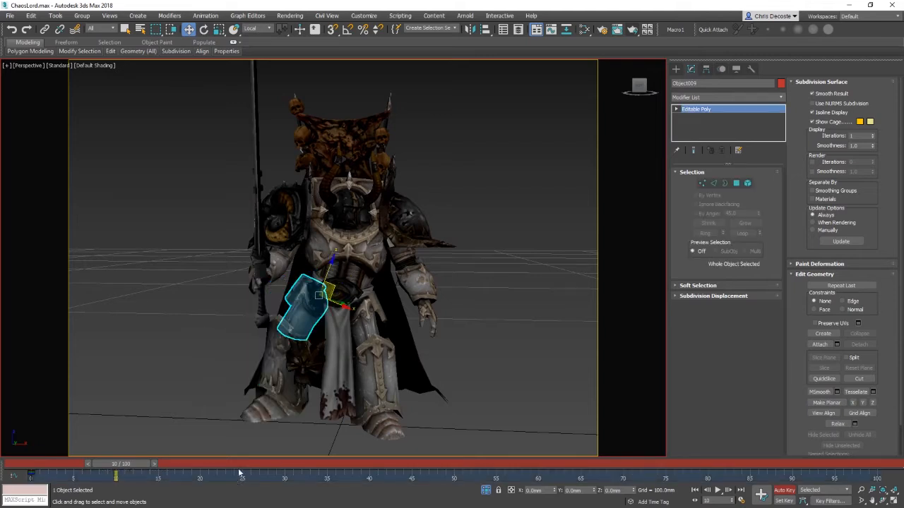
Step: Test-rotate the left thigh armour plate and undo the rotation
{"action": "left_click", "coordinate": [276, 359]}
{"action": "left_click", "coordinate": [262, 411]}
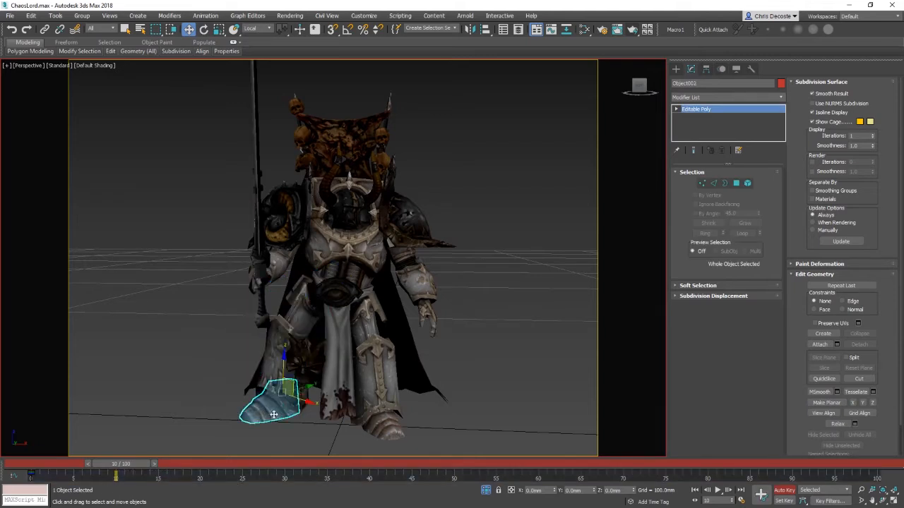
{"action": "left_click", "coordinate": [492, 364]}
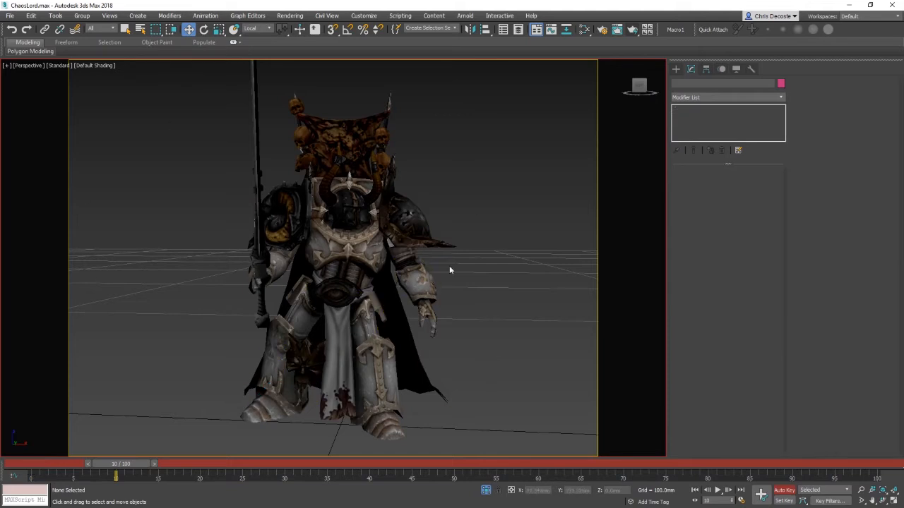
{"action": "left_click", "coordinate": [298, 329]}
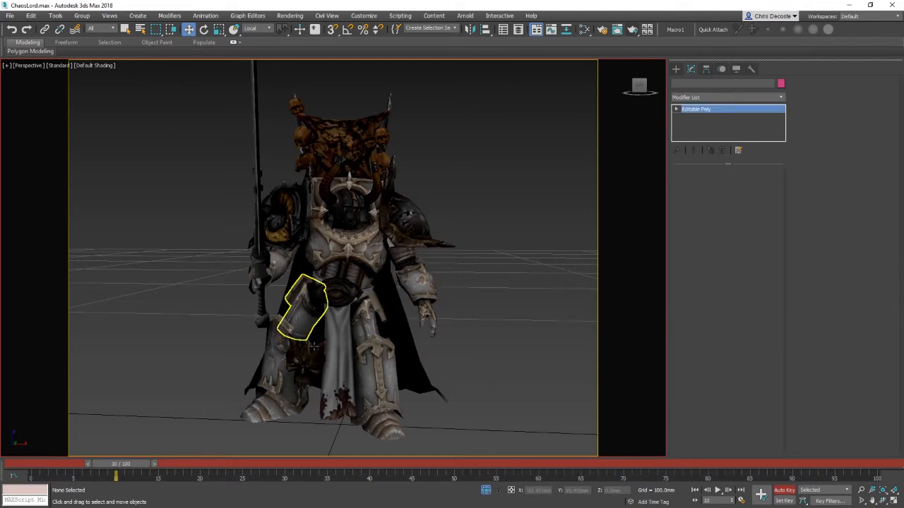
{"action": "key", "text": "e"}
{"action": "left_click_drag", "start_coordinate": [324, 305], "coordinate": [326, 300]}
{"action": "left_click_drag", "start_coordinate": [354, 297], "coordinate": [332, 332]}
{"action": "key", "text": "w"}
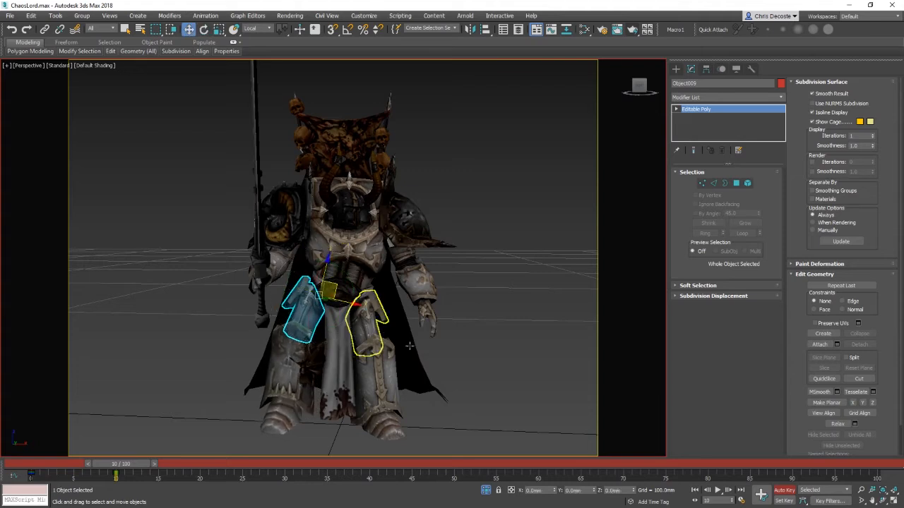
{"action": "key", "text": "ctrl+d"}
{"action": "left_click", "coordinate": [341, 286]}
{"action": "key", "text": "e"}
{"action": "left_click_drag", "start_coordinate": [369, 270], "coordinate": [366, 258]}
{"action": "key", "text": "ctrl+z"}
{"action": "key", "text": "w"}
Step: Link the right shoulder, arm and hand pieces and the back banner parts to their parent pieces
{"action": "left_click", "coordinate": [396, 233]}
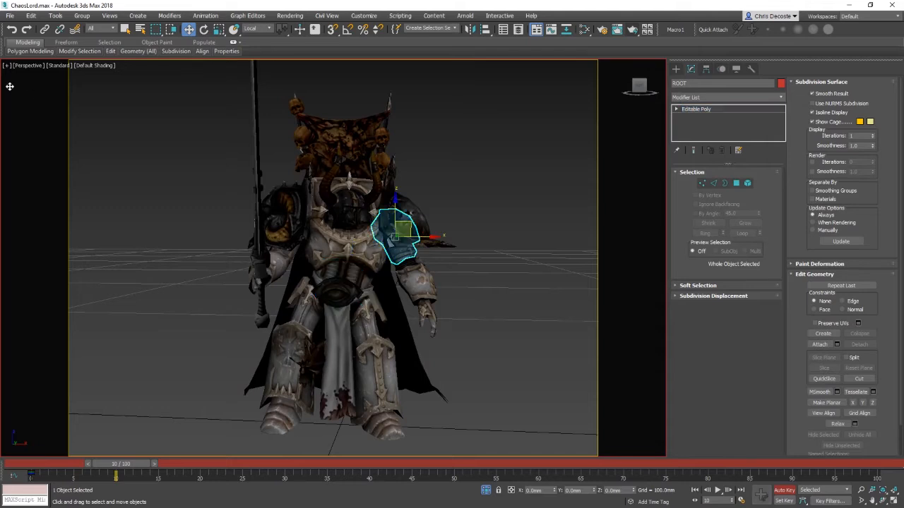
{"action": "left_click", "coordinate": [400, 257]}
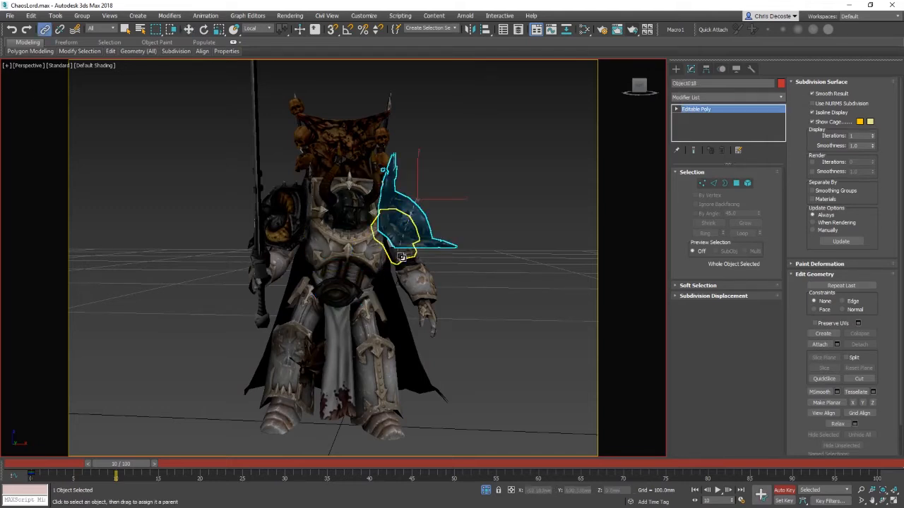
{"action": "left_click", "coordinate": [402, 258]}
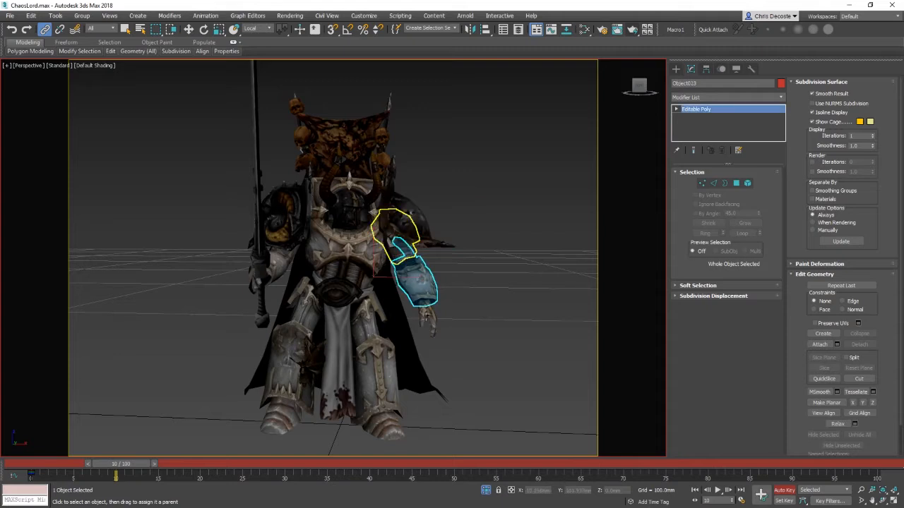
{"action": "left_click_drag", "start_coordinate": [426, 311], "coordinate": [420, 280]}
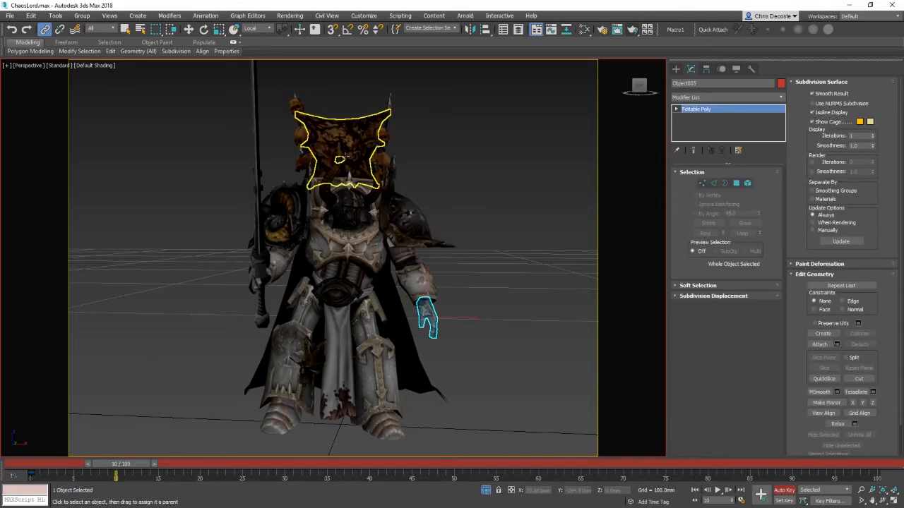
{"action": "left_click_drag", "start_coordinate": [337, 172], "coordinate": [324, 242]}
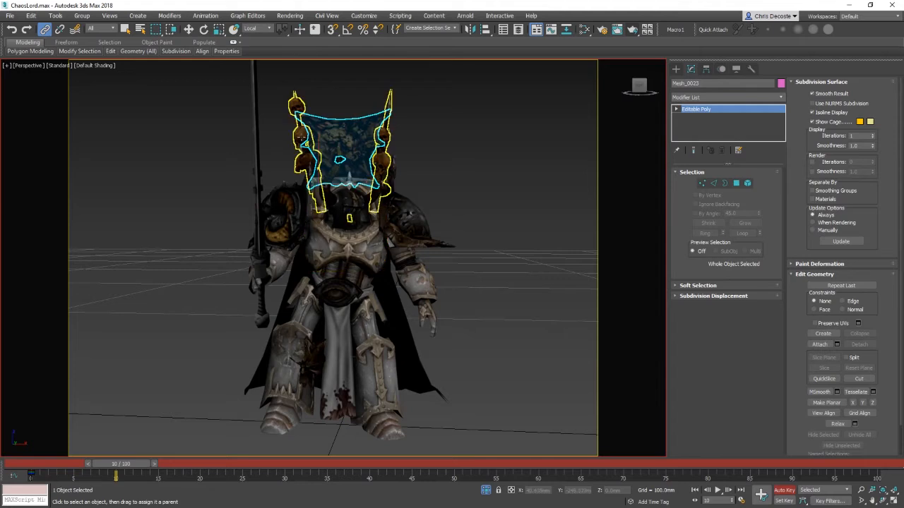
{"action": "left_click_drag", "start_coordinate": [305, 151], "coordinate": [325, 242]}
Step: Try rotating the ROOT pelvis piece to check which parts follow it, cancelling the rotation
{"action": "key", "text": "w"}
{"action": "left_click", "coordinate": [511, 281]}
{"action": "key", "text": "e"}
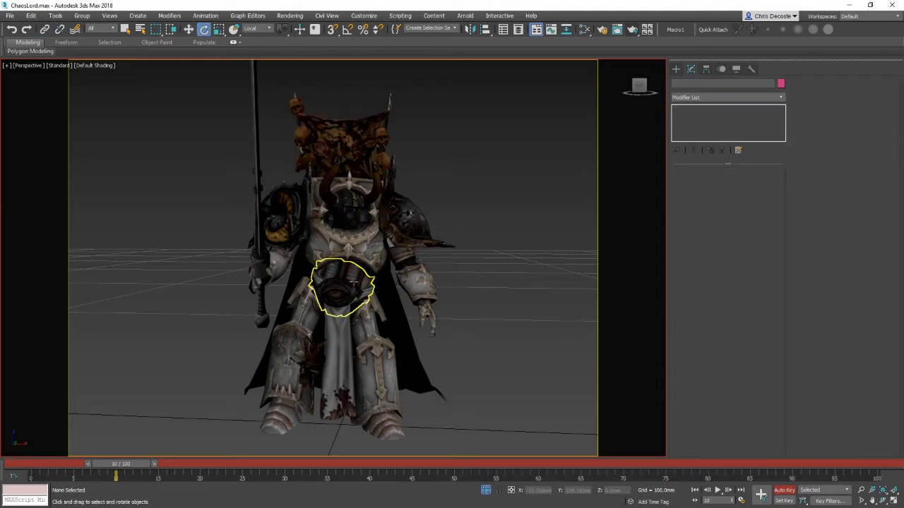
{"action": "left_click", "coordinate": [356, 296]}
{"action": "left_click_drag", "start_coordinate": [362, 280], "coordinate": [330, 293]}
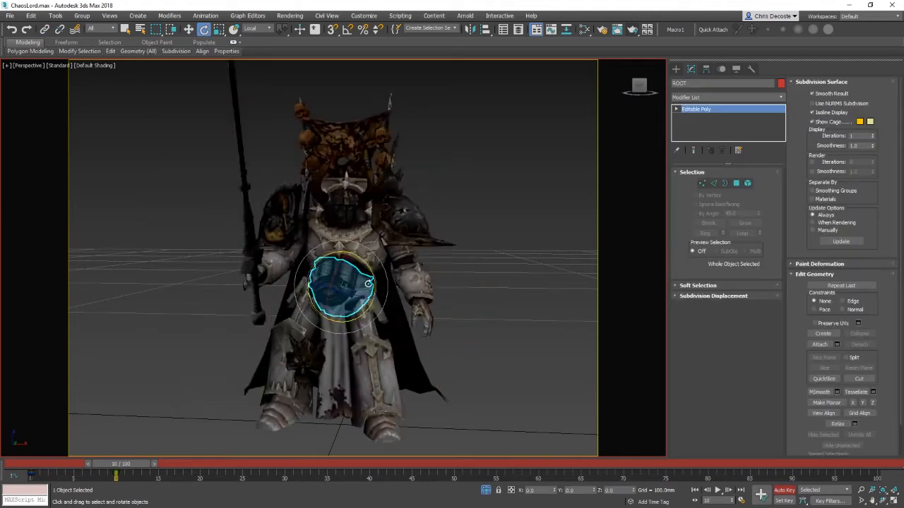
{"action": "right_click", "coordinate": [330, 292]}
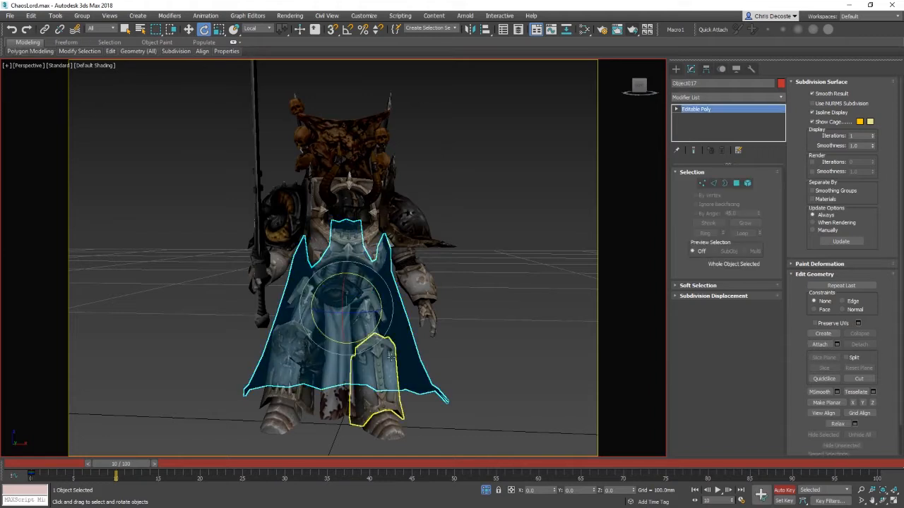
Step: Link the cape to the chest armour and select the front leg plate
{"action": "key", "text": "w"}
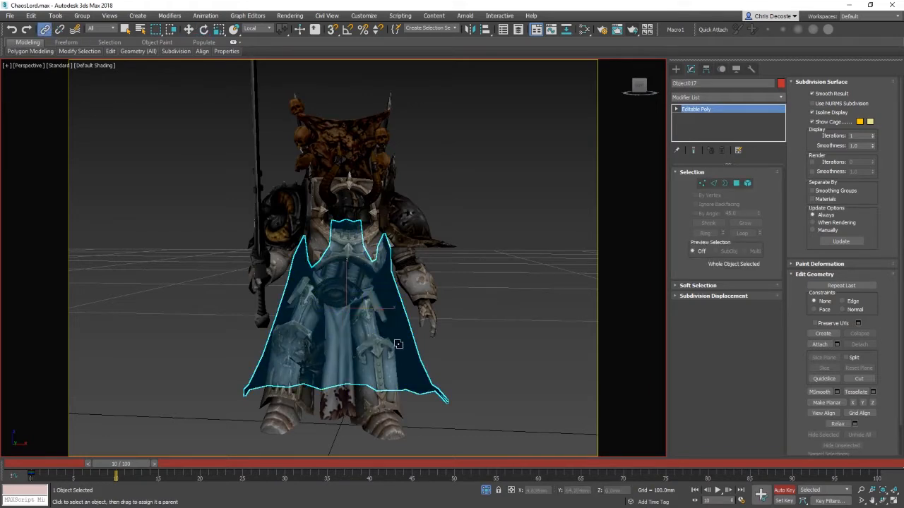
{"action": "left_click_drag", "start_coordinate": [364, 245], "coordinate": [363, 248]}
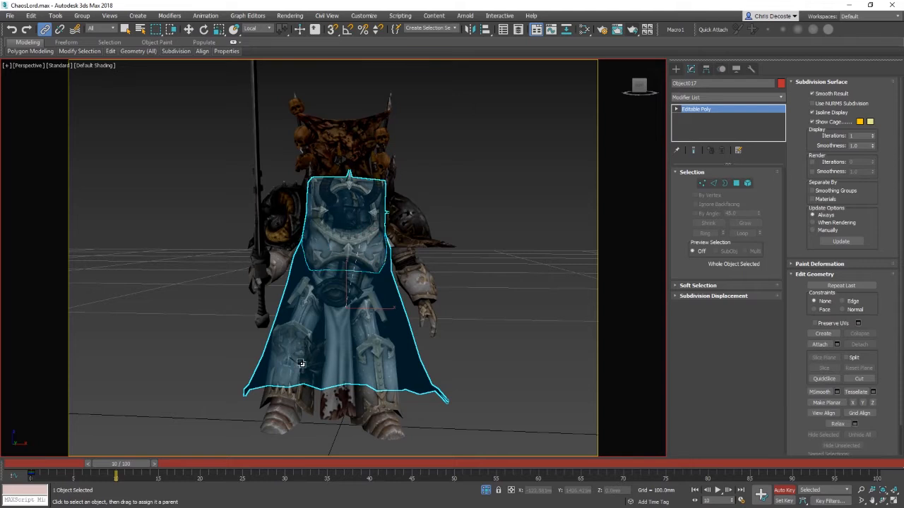
{"action": "key", "text": "w"}
{"action": "left_click", "coordinate": [317, 347]}
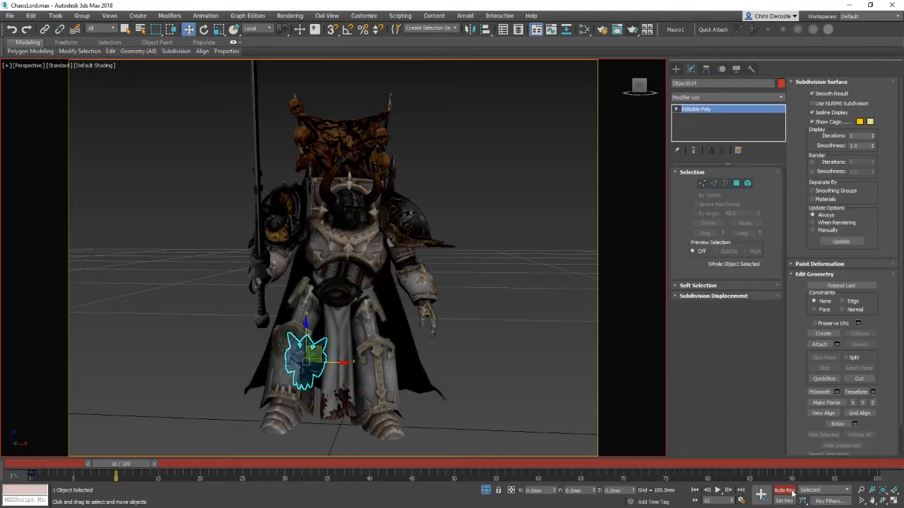
Step: Turn off Auto Key, nudge the skull leg plate into place and link it to the left thigh armour
{"action": "left_click", "coordinate": [791, 491]}
{"action": "left_click_drag", "start_coordinate": [320, 352], "coordinate": [302, 345]}
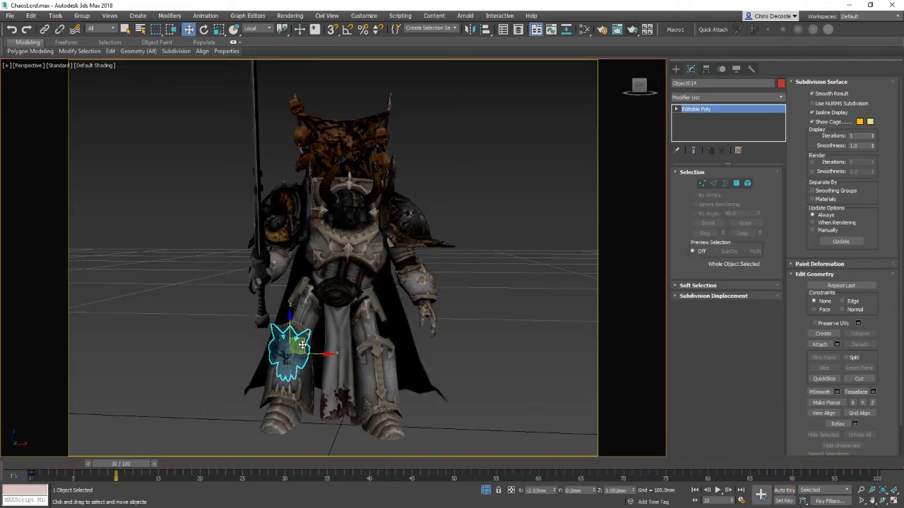
{"action": "key", "text": "z"}
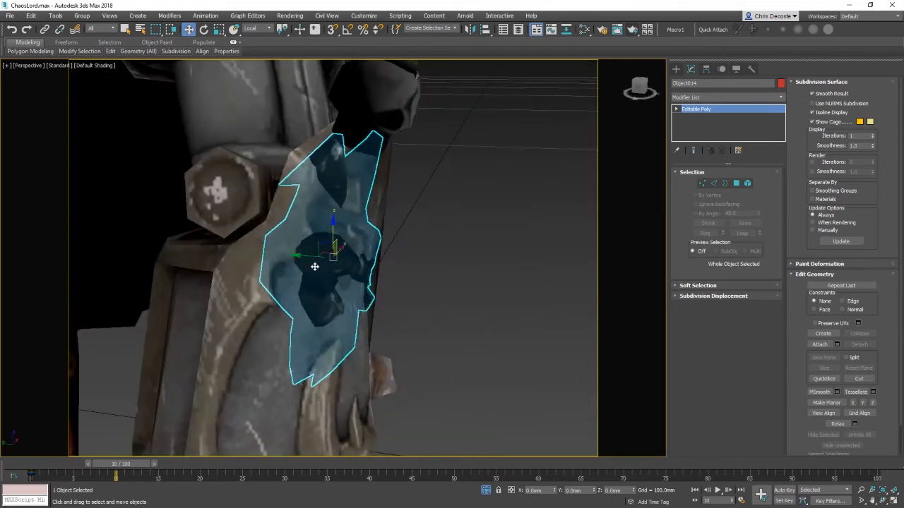
{"action": "left_click_drag", "start_coordinate": [300, 256], "coordinate": [338, 264]}
{"action": "middle_click_drag", "start_coordinate": [338, 265], "coordinate": [428, 301], "text": "alt"}
{"action": "scroll", "coordinate": [428, 301], "scroll_direction": "down", "scroll_amount": 5}
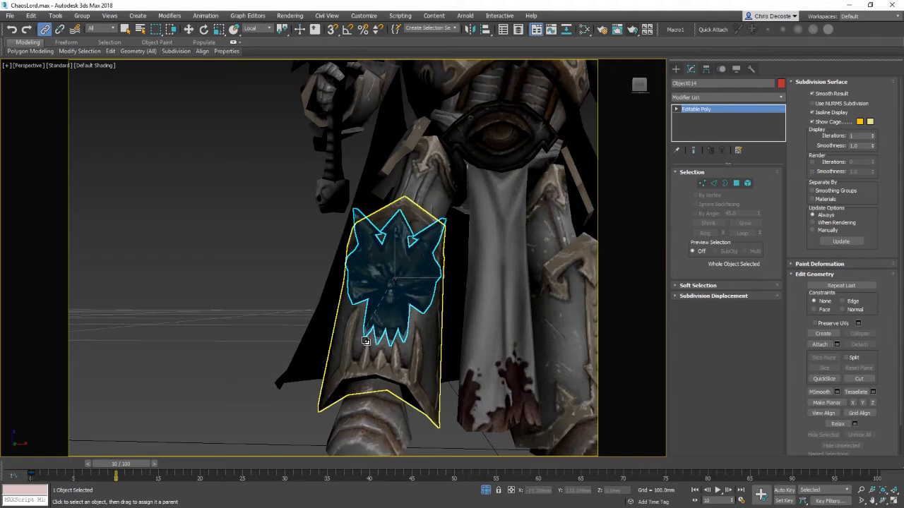
{"action": "left_click_drag", "start_coordinate": [366, 342], "coordinate": [370, 333]}
Step: Select the right hip armour plate, turn Auto Key back on and test-rotate it
{"action": "key", "text": "w"}
{"action": "left_click", "coordinate": [274, 256]}
{"action": "scroll", "coordinate": [308, 332], "scroll_direction": "down", "scroll_amount": 6}
{"action": "middle_click_drag", "start_coordinate": [339, 323], "coordinate": [432, 342], "text": "alt"}
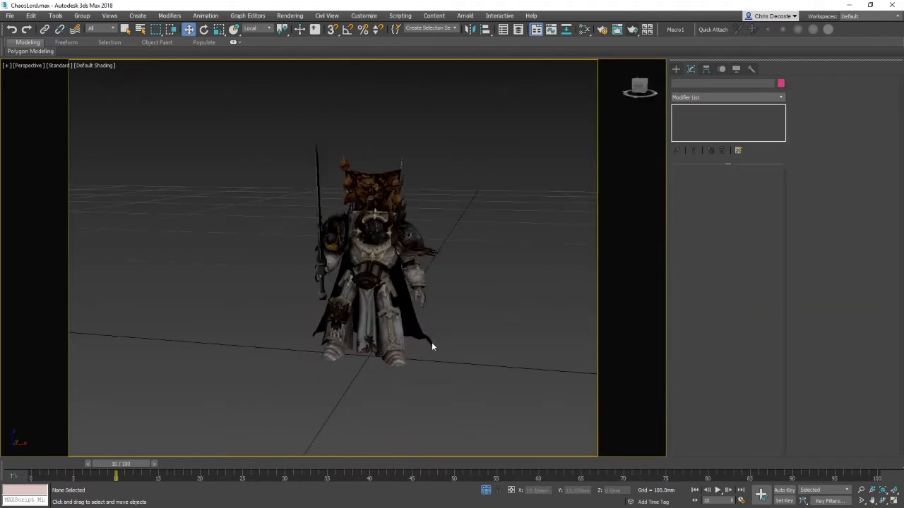
{"action": "scroll", "coordinate": [432, 345], "scroll_direction": "up", "scroll_amount": 5}
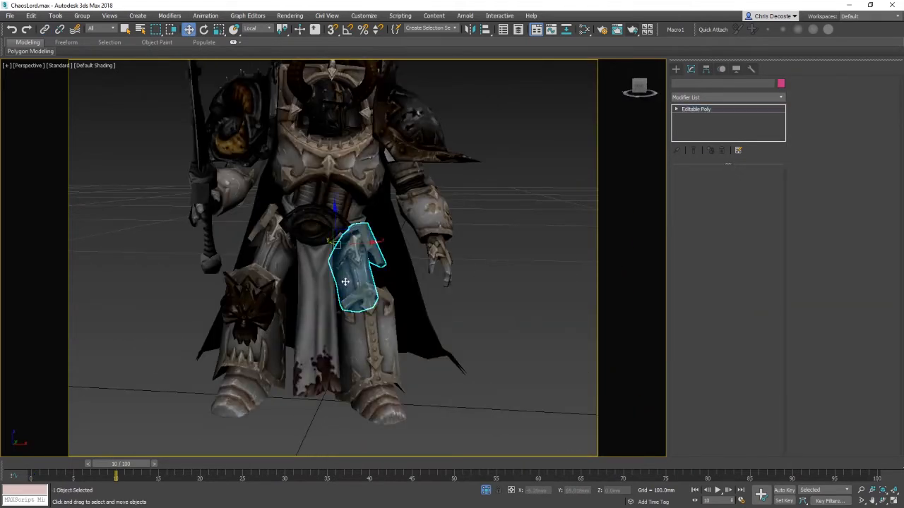
{"action": "left_click", "coordinate": [788, 494]}
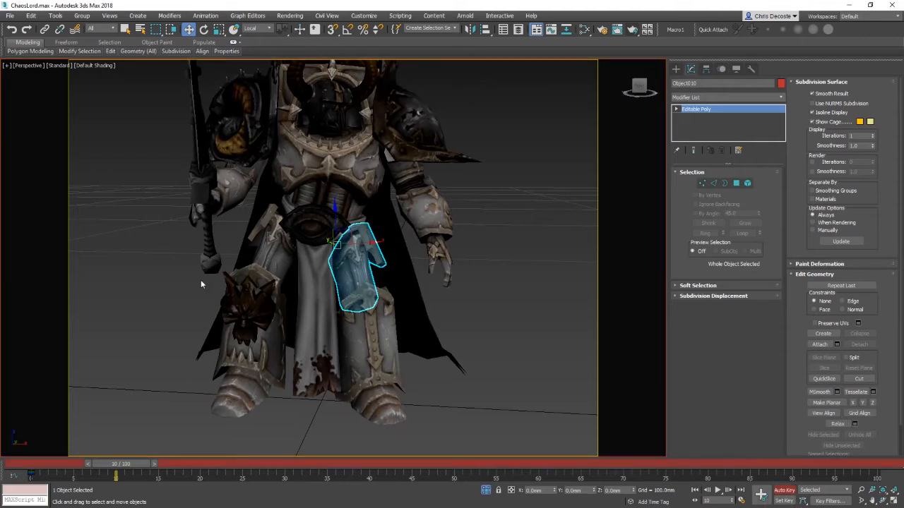
{"action": "middle_click_drag", "start_coordinate": [266, 291], "coordinate": [291, 315]}
{"action": "key", "text": "e"}
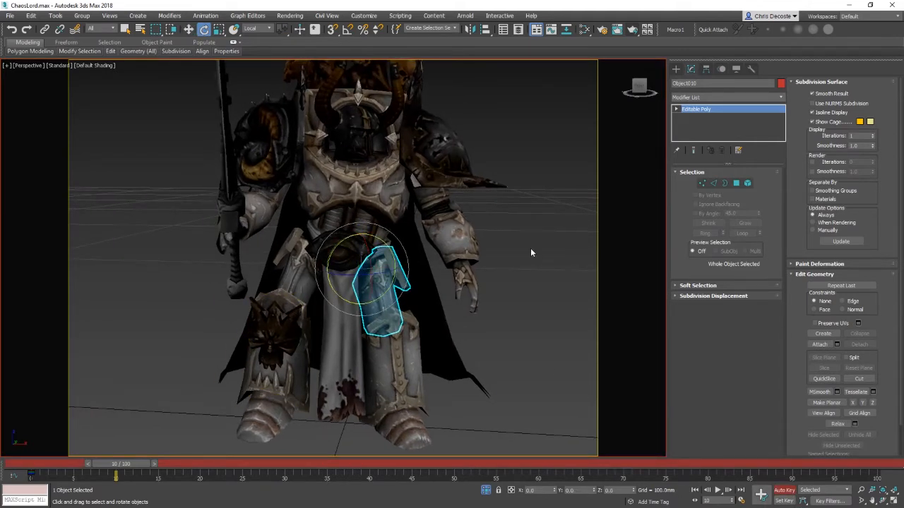
{"action": "scroll", "coordinate": [384, 279], "scroll_direction": "down", "scroll_amount": 4}
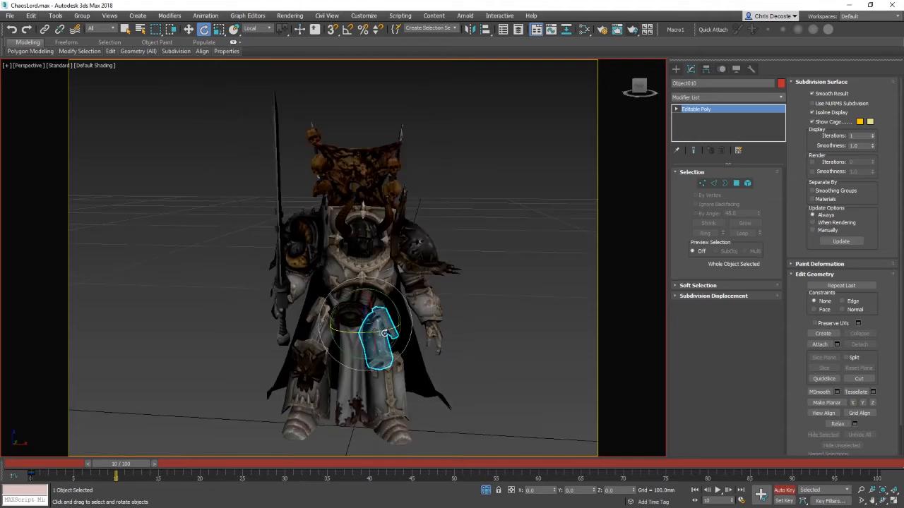
{"action": "middle_click_drag", "start_coordinate": [409, 335], "coordinate": [456, 331], "text": "alt"}
{"action": "key", "text": "w"}
{"action": "scroll", "coordinate": [449, 344], "scroll_direction": "up", "scroll_amount": 5}
{"action": "scroll", "coordinate": [437, 340], "scroll_direction": "down", "scroll_amount": 5}
{"action": "key", "text": "e"}
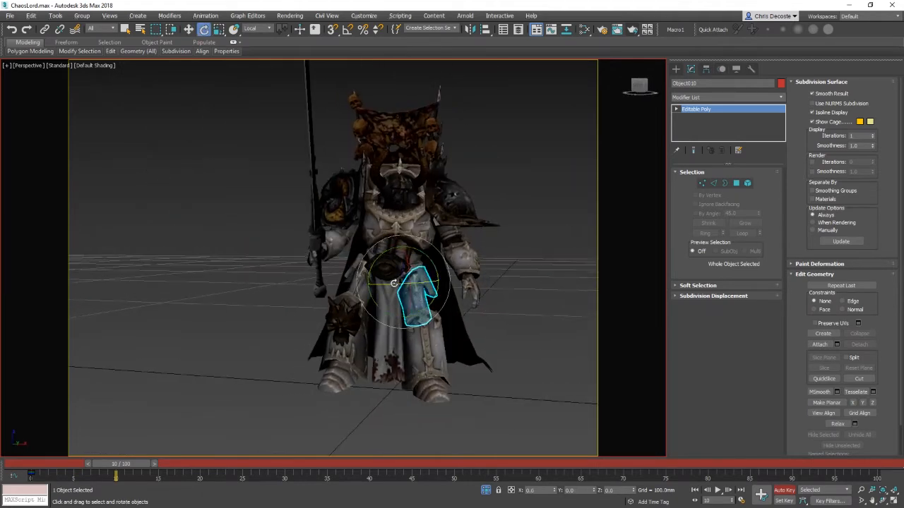
{"action": "left_click_drag", "start_coordinate": [397, 286], "coordinate": [451, 309]}
Step: Test-rotate the ROOT pelvis piece and undo the rotation
{"action": "left_click", "coordinate": [432, 310]}
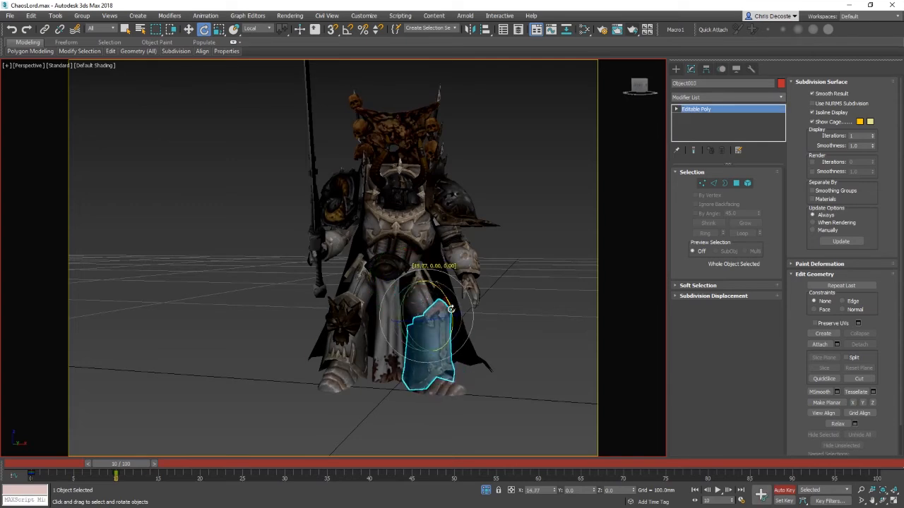
{"action": "left_click", "coordinate": [406, 251]}
{"action": "middle_click_drag", "start_coordinate": [406, 251], "coordinate": [417, 282], "text": "alt"}
{"action": "mouse_move", "coordinate": [401, 272]}
{"action": "left_mouse_down"}
{"action": "mouse_move", "coordinate": [380, 296]}
{"action": "mouse_move", "coordinate": [408, 265]}
{"action": "left_mouse_up"}
{"action": "key", "text": "ctrl+z"}
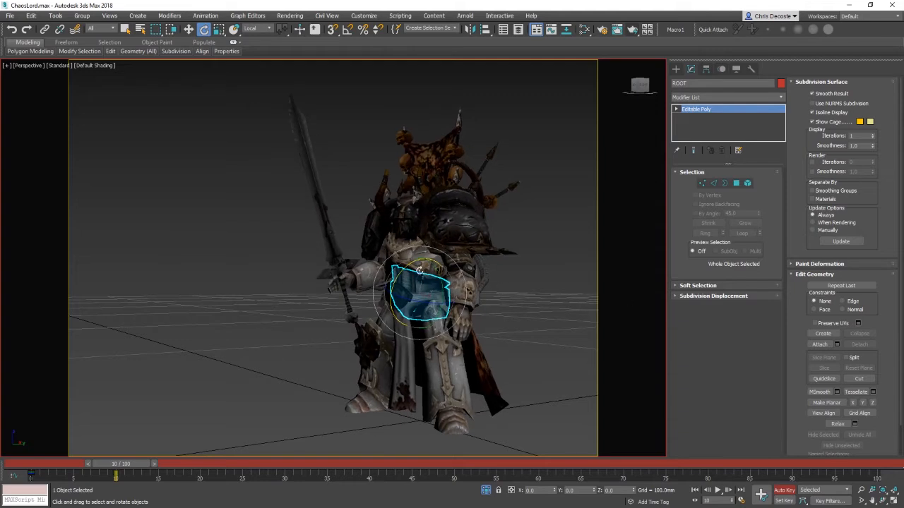
{"action": "middle_click_drag", "start_coordinate": [413, 269], "coordinate": [332, 342], "text": "alt"}
{"action": "left_click", "coordinate": [332, 341]}
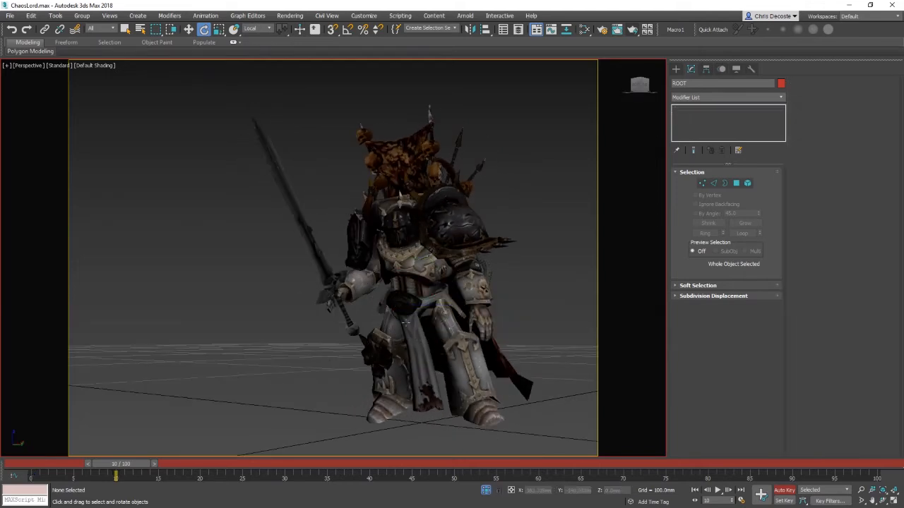
Step: Select both thigh armour pieces and test-rotate them together with the Rotate tool
{"action": "left_click", "coordinate": [396, 320]}
{"action": "left_click", "coordinate": [446, 325], "text": "ctrl"}
{"action": "key", "text": "w"}
{"action": "middle_click_drag", "start_coordinate": [510, 322], "coordinate": [416, 300], "text": "alt"}
{"action": "right_click", "coordinate": [496, 319], "text": "alt"}
{"action": "left_click", "coordinate": [519, 265]}
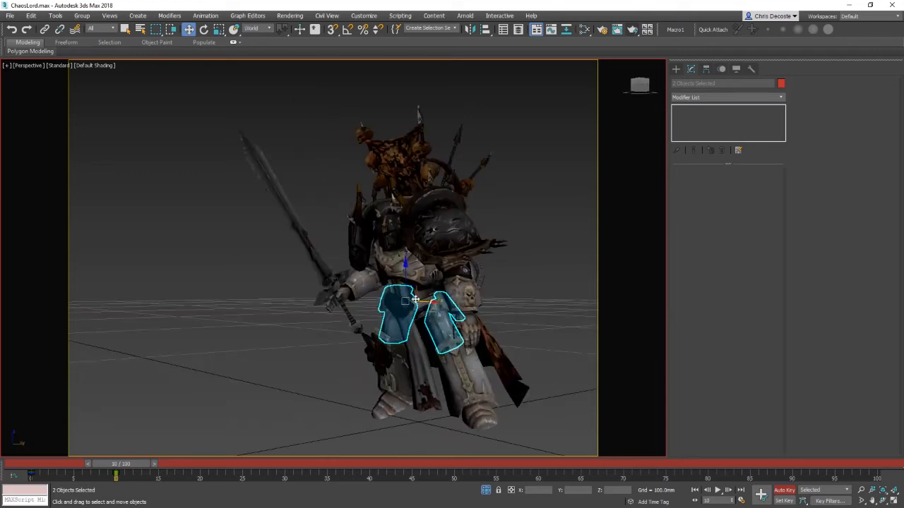
{"action": "right_click", "coordinate": [406, 284], "text": "alt"}
{"action": "left_click", "coordinate": [432, 238]}
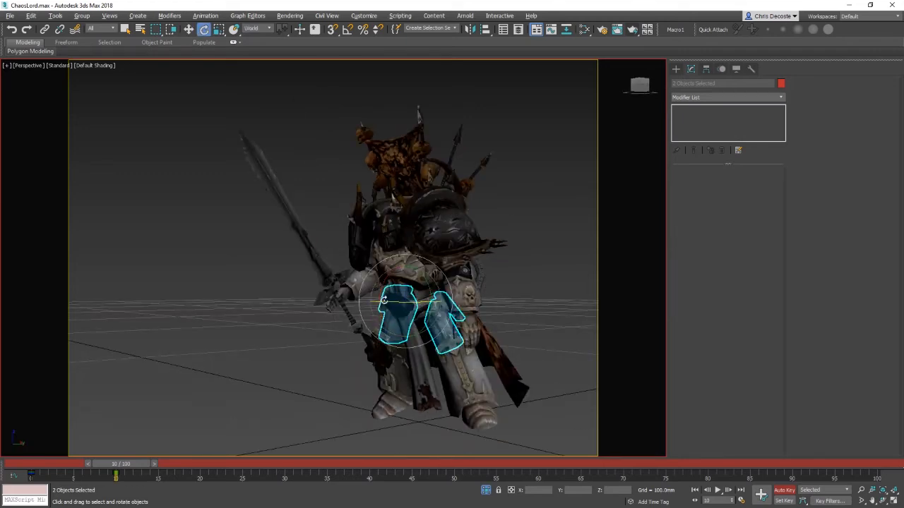
{"action": "middle_click_drag", "start_coordinate": [394, 307], "coordinate": [538, 275], "text": "alt"}
{"action": "left_click", "coordinate": [539, 274]}
Step: Test-rotate the left shoulder pad and the head piece
{"action": "left_click", "coordinate": [438, 230]}
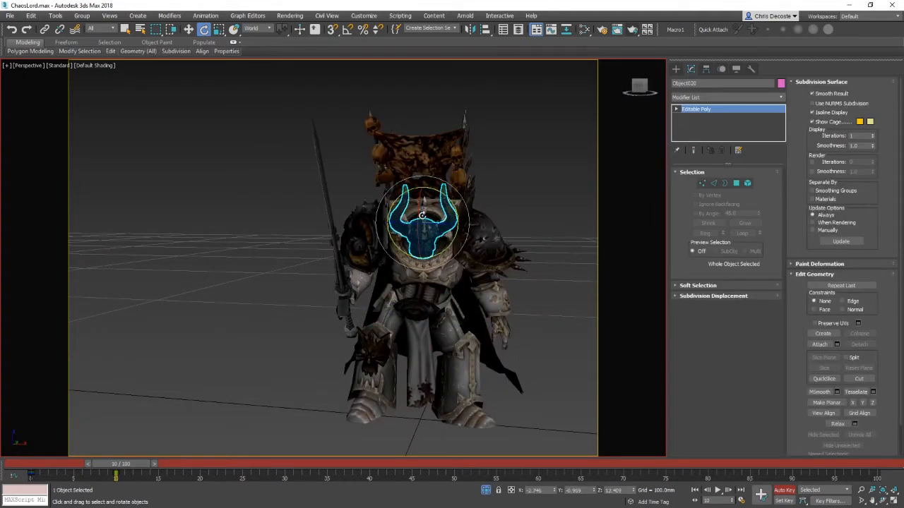
{"action": "left_click", "coordinate": [512, 254]}
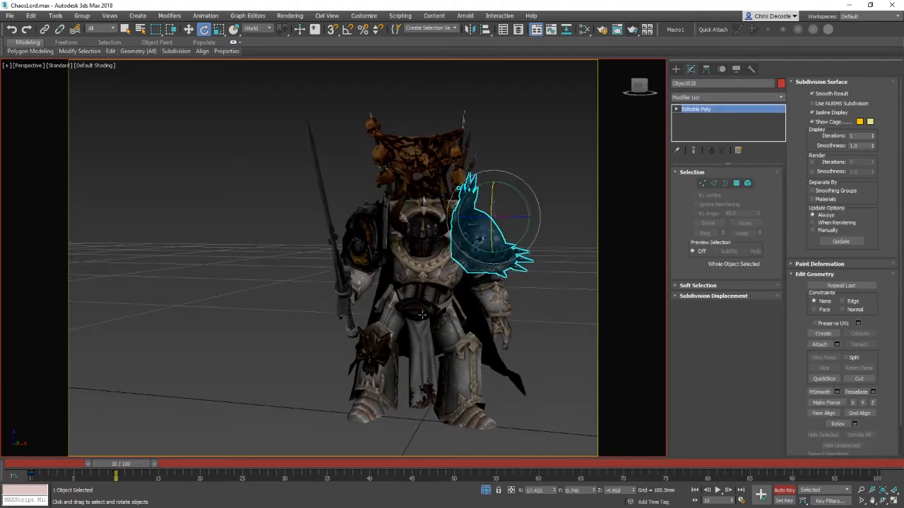
{"action": "middle_click_drag", "start_coordinate": [512, 254], "coordinate": [438, 282], "text": "alt"}
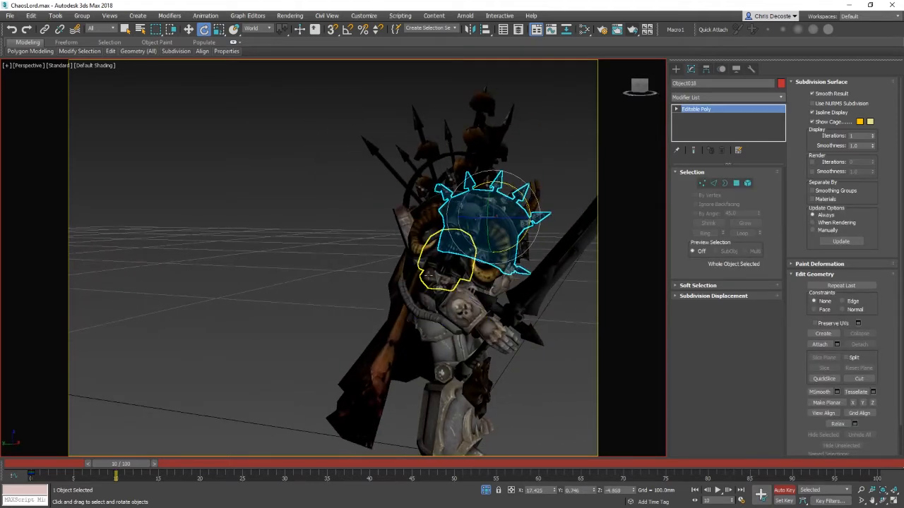
{"action": "left_click", "coordinate": [429, 275]}
{"action": "mouse_move", "coordinate": [492, 232]}
{"action": "middle_mouse_down", "text": "alt"}
{"action": "mouse_move", "coordinate": [530, 243]}
{"action": "mouse_move", "coordinate": [504, 220]}
{"action": "middle_mouse_up", "text": "alt"}
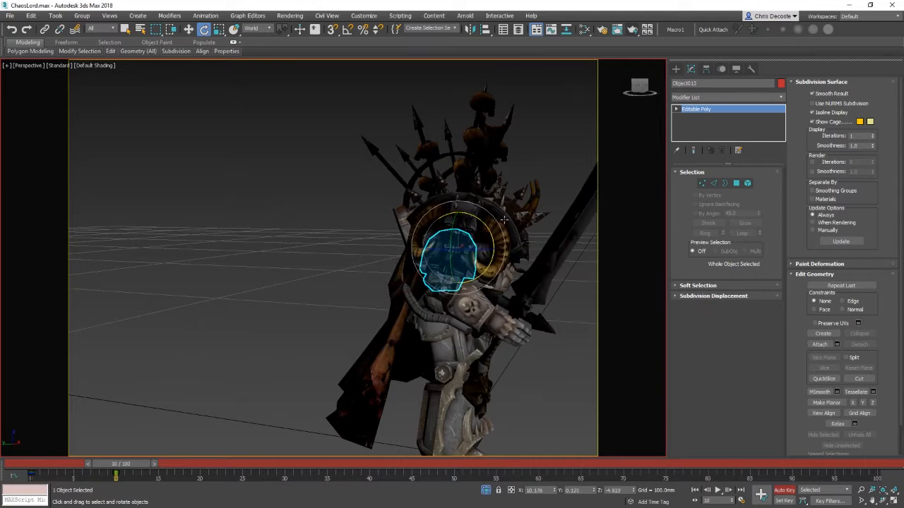
{"action": "left_click_drag", "start_coordinate": [504, 220], "coordinate": [500, 258]}
Step: Test-rotate the right upper arm and the hand holding the weapon
{"action": "left_click", "coordinate": [419, 302]}
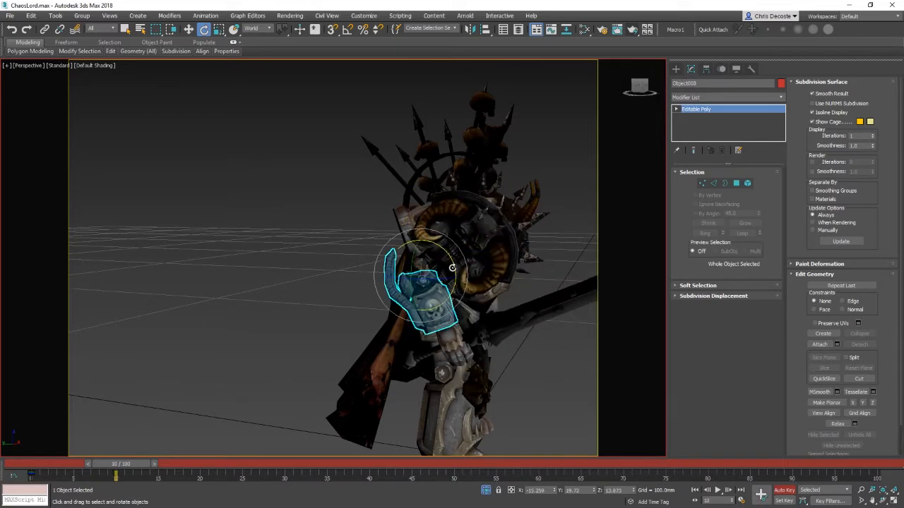
{"action": "left_click_drag", "start_coordinate": [442, 286], "coordinate": [448, 321]}
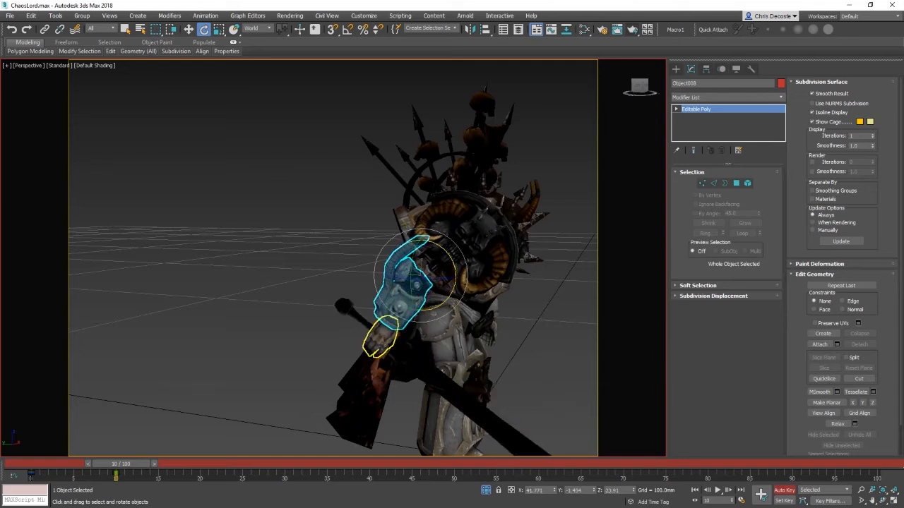
{"action": "middle_click_drag", "start_coordinate": [517, 371], "coordinate": [409, 371], "text": "alt"}
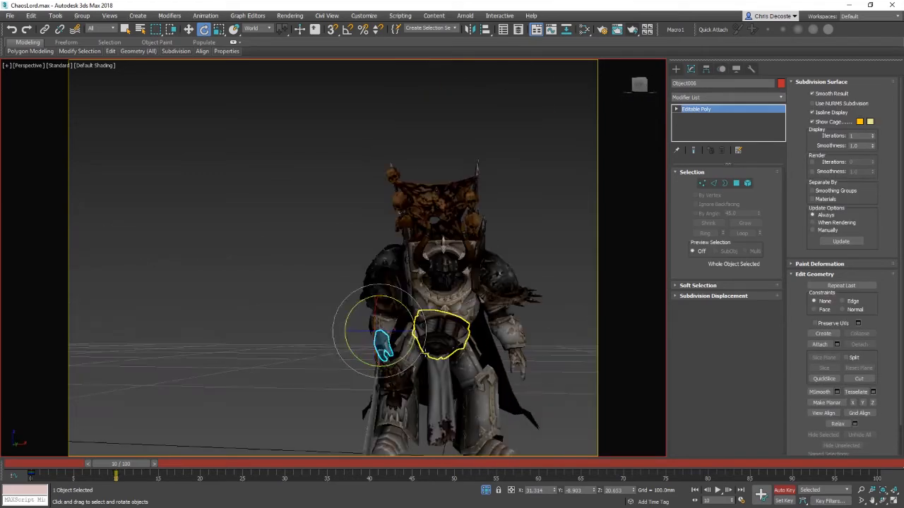
{"action": "left_click", "coordinate": [296, 305]}
{"action": "middle_click_drag", "start_coordinate": [311, 311], "coordinate": [397, 305], "text": "alt"}
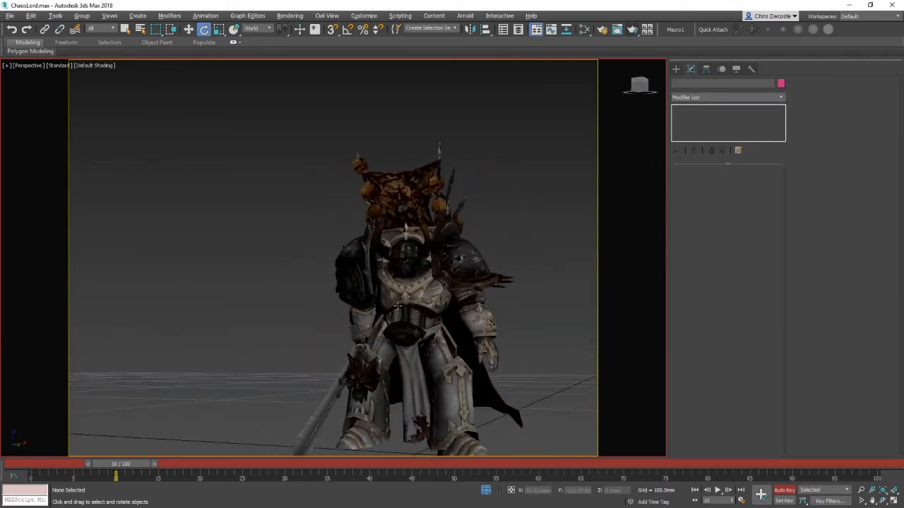
Step: Test-rotate the shield and the left shoulder armour piece
{"action": "left_click", "coordinate": [373, 272]}
{"action": "middle_click_drag", "start_coordinate": [373, 272], "coordinate": [336, 344], "text": "alt"}
{"action": "key", "text": "w"}
{"action": "left_click", "coordinate": [322, 305]}
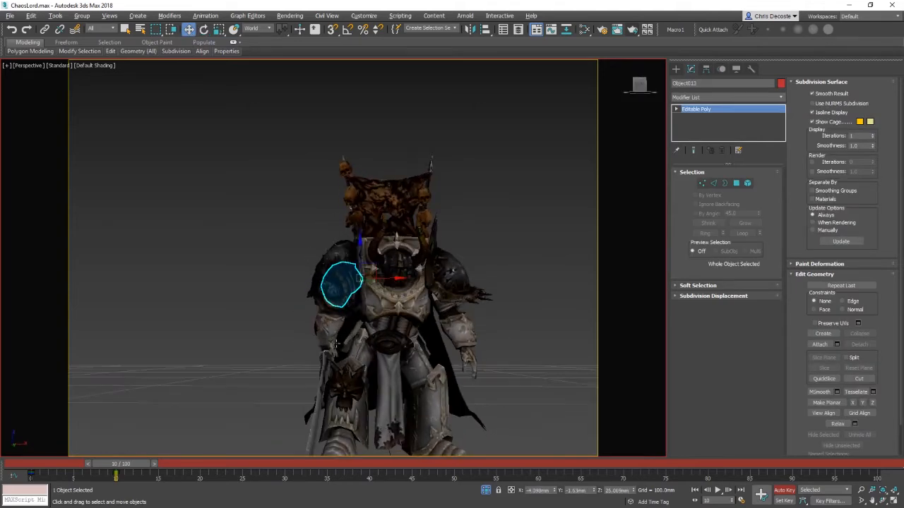
{"action": "mouse_move", "coordinate": [390, 281]}
{"action": "left_mouse_down"}
{"action": "mouse_move", "coordinate": [383, 269]}
{"action": "mouse_move", "coordinate": [392, 267]}
{"action": "mouse_move", "coordinate": [387, 279]}
{"action": "left_mouse_up"}
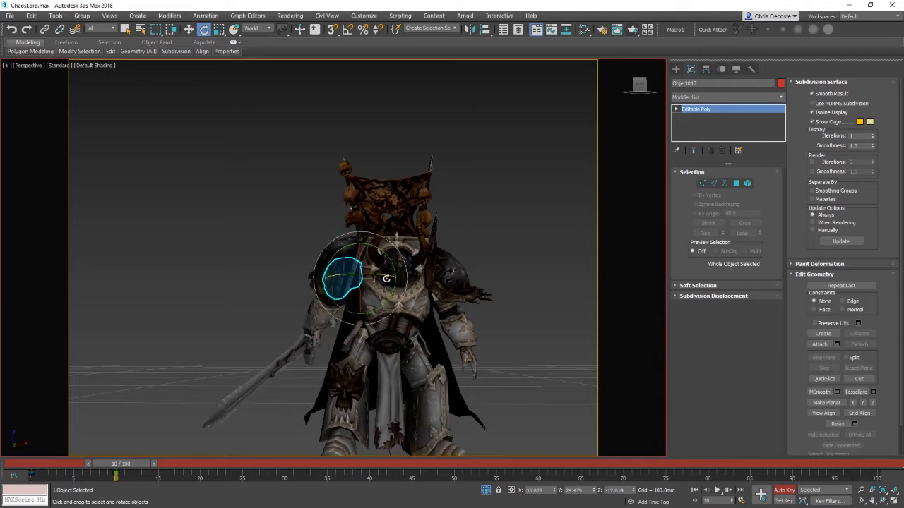
{"action": "middle_click_drag", "start_coordinate": [387, 279], "coordinate": [445, 328], "text": "alt"}
Step: Test-rotate the left shoulder armour piece again from behind the model
{"action": "left_click", "coordinate": [502, 325]}
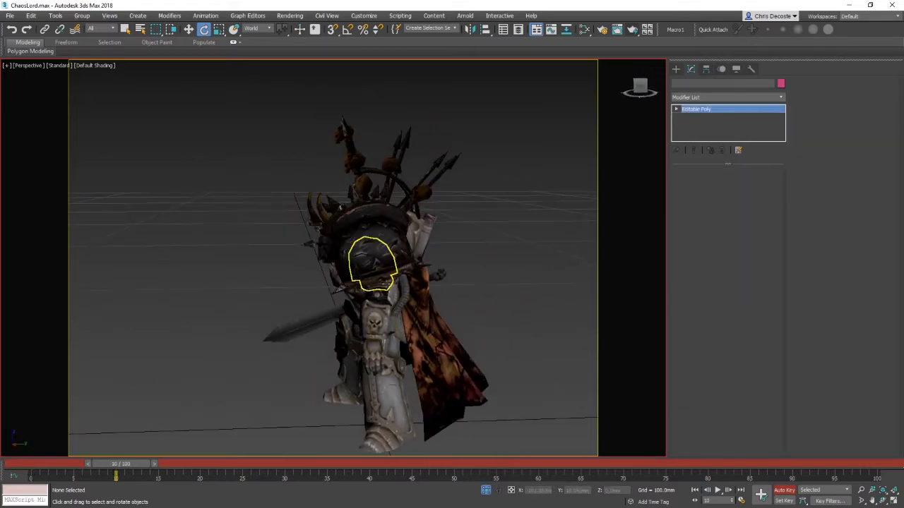
{"action": "left_click", "coordinate": [385, 282]}
{"action": "left_click_drag", "start_coordinate": [403, 248], "coordinate": [436, 281]}
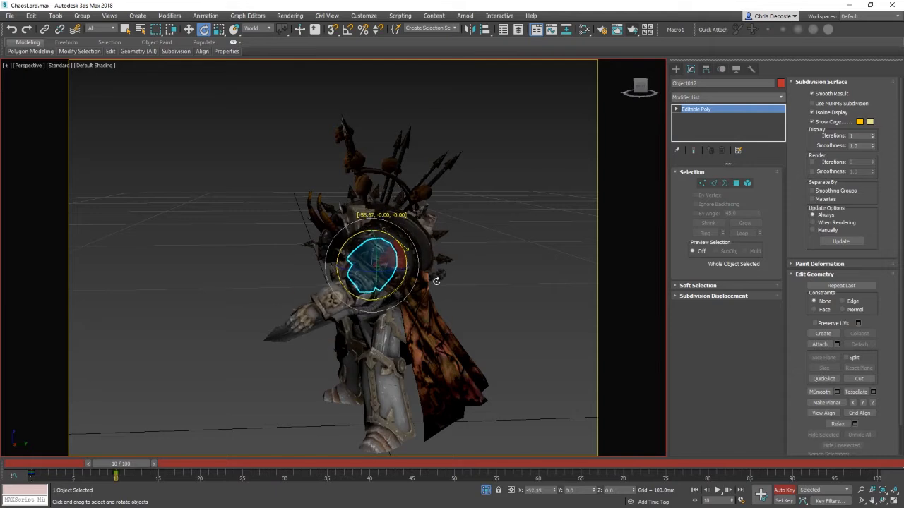
{"action": "mouse_move", "coordinate": [436, 281]}
{"action": "middle_mouse_down", "text": "alt"}
{"action": "mouse_move", "coordinate": [463, 286]}
{"action": "mouse_move", "coordinate": [337, 266]}
{"action": "mouse_move", "coordinate": [394, 259]}
{"action": "mouse_move", "coordinate": [449, 273]}
{"action": "mouse_move", "coordinate": [438, 271]}
{"action": "middle_mouse_up", "text": "alt"}
{"action": "key", "text": "w"}
{"action": "key", "text": "F3"}
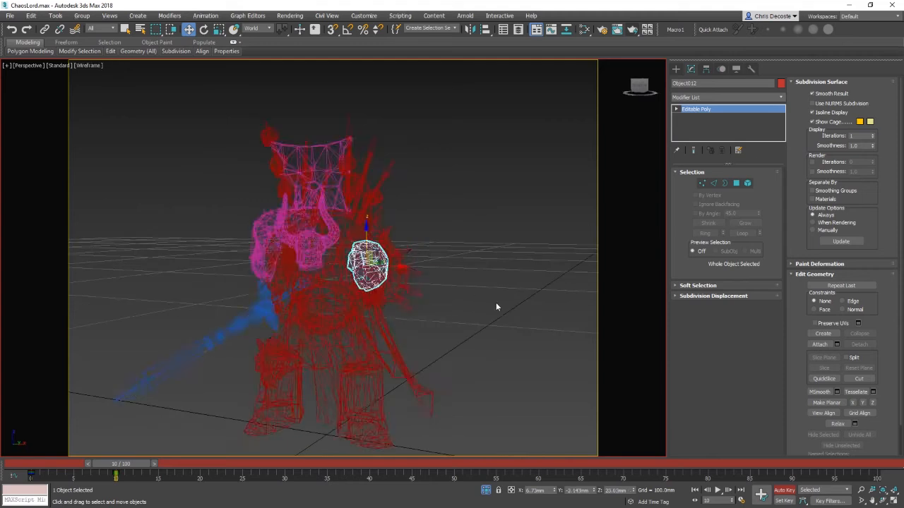
{"action": "key", "text": "F3"}
{"action": "key", "text": "F4"}
{"action": "key", "text": "F4"}
Step: Reposition the left shoulder armour piece with the Move tool
{"action": "scroll", "coordinate": [470, 303], "scroll_direction": "up", "scroll_amount": 10}
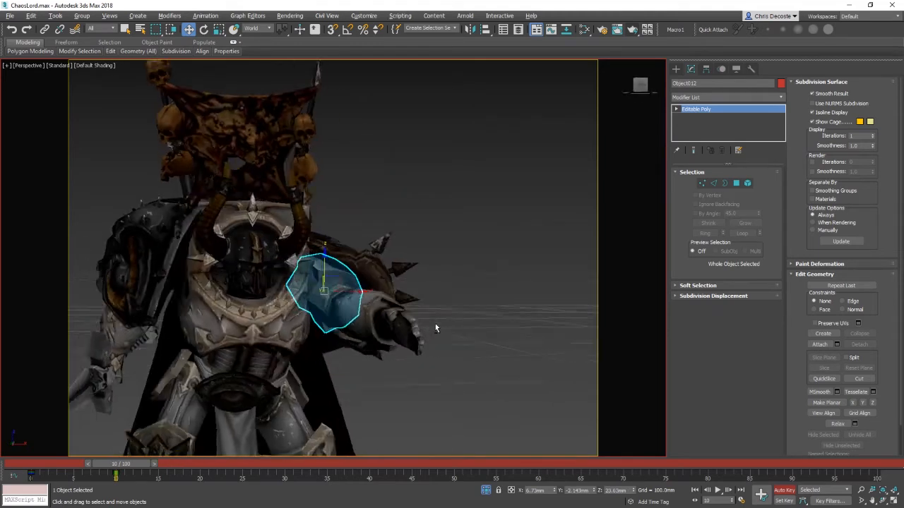
{"action": "left_click", "coordinate": [384, 260]}
{"action": "middle_click_drag", "start_coordinate": [383, 260], "coordinate": [447, 291], "text": "alt"}
{"action": "middle_click_drag", "start_coordinate": [416, 257], "coordinate": [404, 288], "text": "alt"}
{"action": "left_click", "coordinate": [332, 283], "text": "ctrl"}
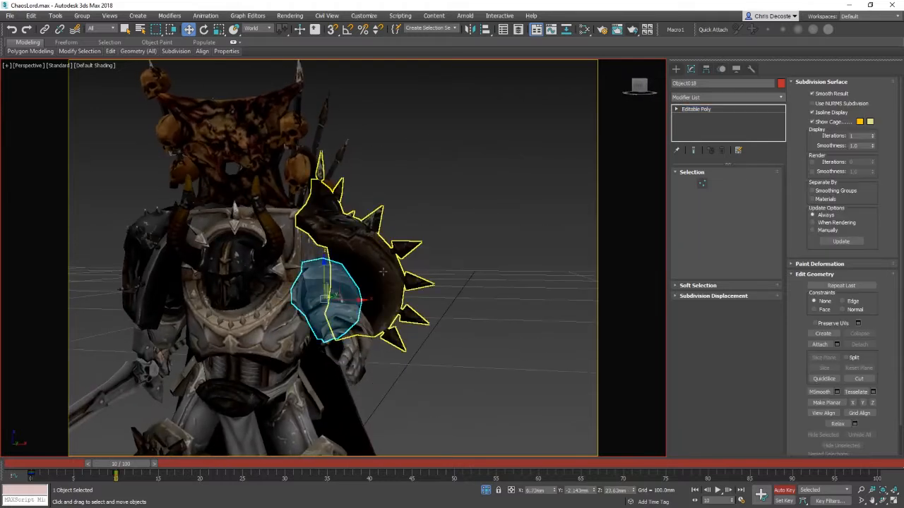
{"action": "right_click", "coordinate": [384, 272]}
{"action": "left_click", "coordinate": [420, 242]}
{"action": "middle_click_drag", "start_coordinate": [396, 273], "coordinate": [165, 305], "text": "alt"}
{"action": "left_click", "coordinate": [162, 307]}
Step: Fine-tune the left shoulder armour's position beneath the shoulder pad
{"action": "key", "text": "z"}
{"action": "scroll", "coordinate": [413, 298], "scroll_direction": "down", "scroll_amount": 5}
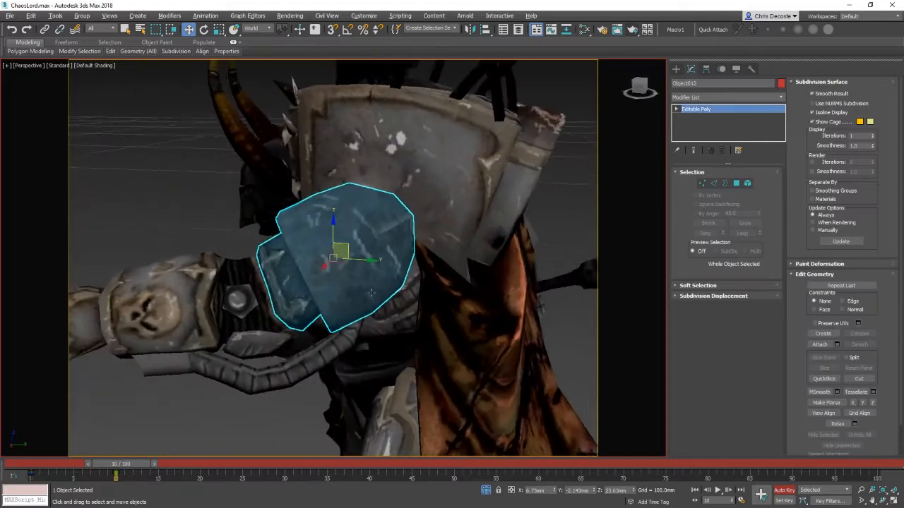
{"action": "middle_click_drag", "start_coordinate": [367, 275], "coordinate": [297, 325]}
{"action": "middle_click_drag", "start_coordinate": [351, 291], "coordinate": [374, 335], "text": "alt"}
{"action": "left_click", "coordinate": [327, 296]}
{"action": "right_click", "coordinate": [327, 295]}
{"action": "left_click", "coordinate": [343, 263]}
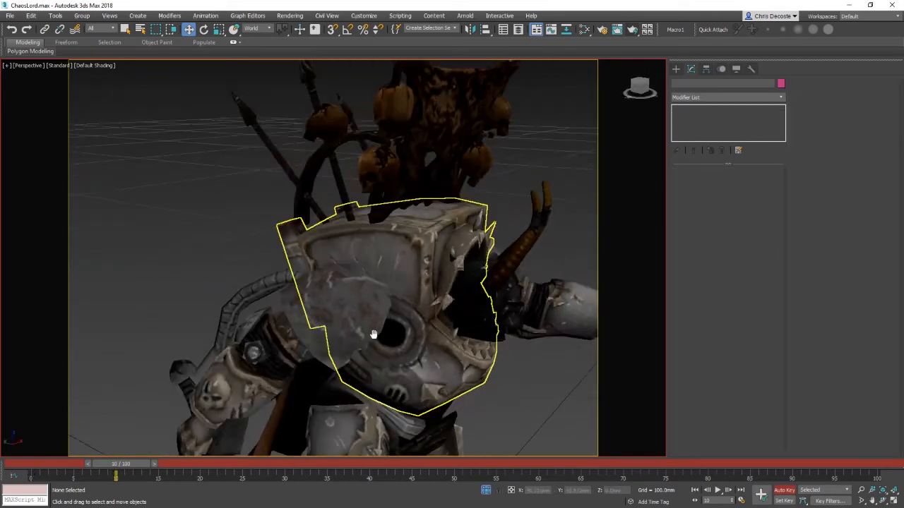
Step: Adjust the positions of the head piece and neighbouring shoulder parts with the Move tool
{"action": "scroll", "coordinate": [374, 335], "scroll_direction": "down", "scroll_amount": 3}
{"action": "left_click", "coordinate": [358, 269]}
{"action": "middle_click_drag", "start_coordinate": [358, 269], "coordinate": [431, 334], "text": "alt"}
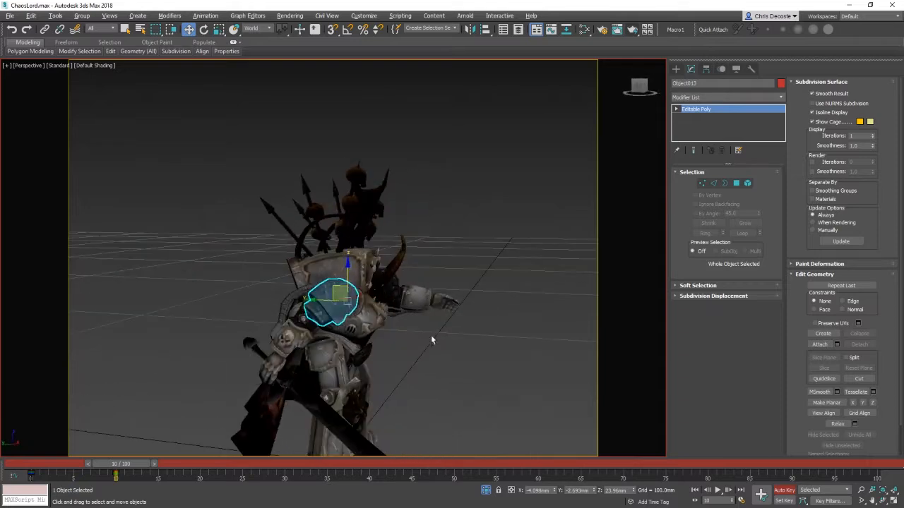
{"action": "right_click", "coordinate": [442, 279]}
{"action": "left_click", "coordinate": [479, 233]}
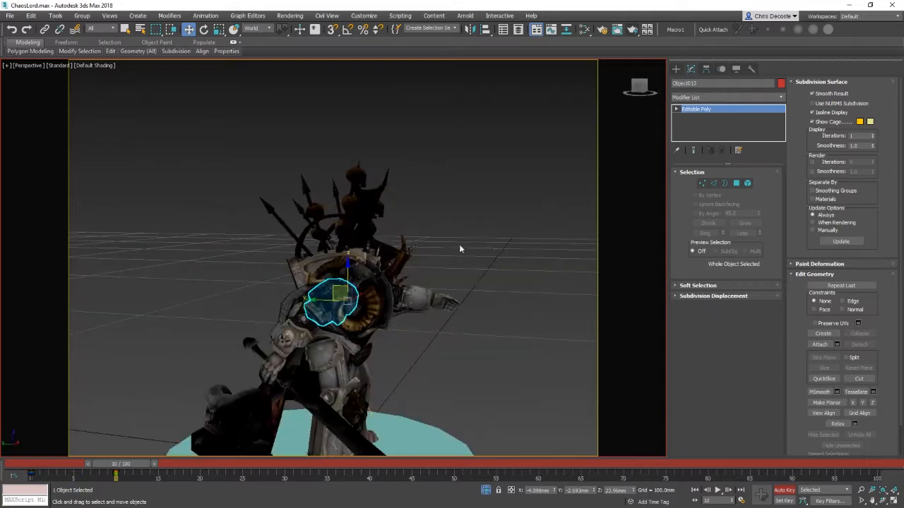
{"action": "left_click", "coordinate": [387, 287]}
{"action": "middle_click_drag", "start_coordinate": [319, 276], "coordinate": [351, 290], "text": "alt"}
{"action": "left_click_drag", "start_coordinate": [367, 277], "coordinate": [355, 274]}
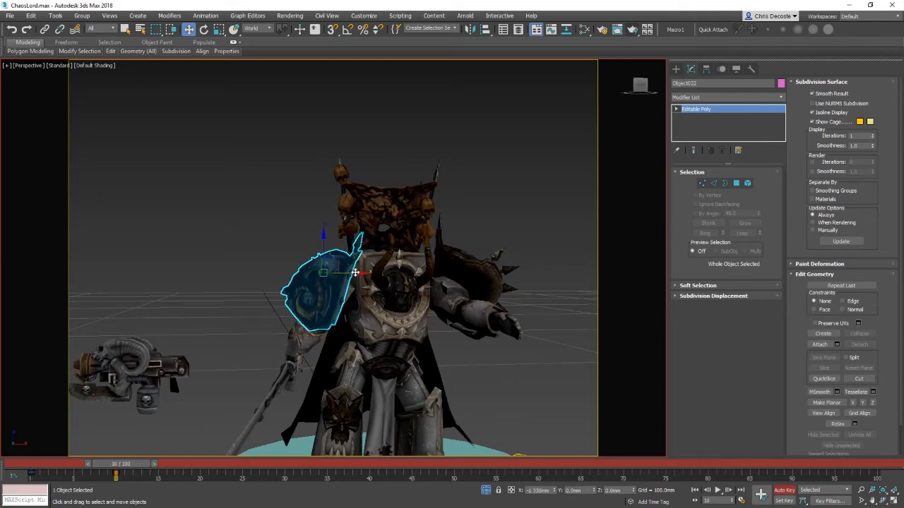
Step: Move the shield and the left shoulder pad slightly into place
{"action": "middle_click_drag", "start_coordinate": [381, 287], "coordinate": [417, 284], "text": "alt"}
{"action": "left_click", "coordinate": [381, 308]}
{"action": "left_click_drag", "start_coordinate": [408, 283], "coordinate": [400, 296]}
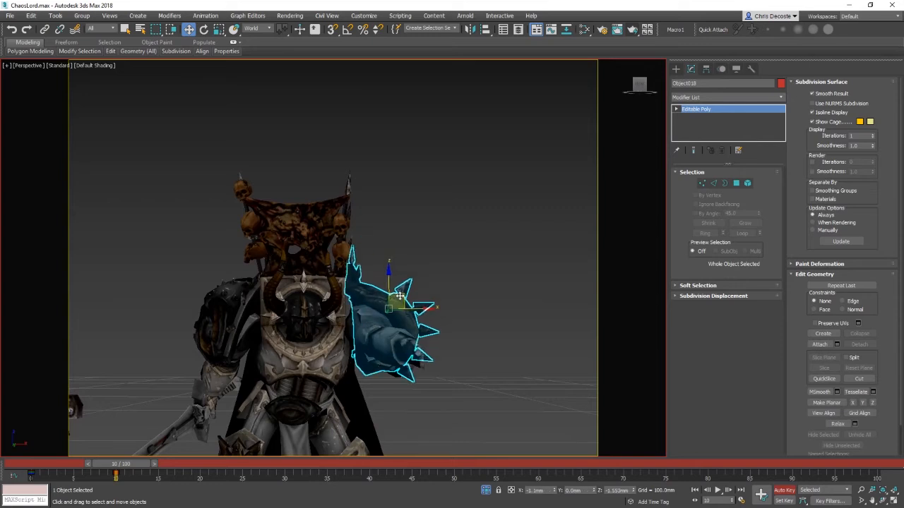
Step: Nudge the shield into position on the left shoulder with the Move tool
{"action": "middle_click_drag", "start_coordinate": [416, 302], "coordinate": [393, 291], "text": "alt"}
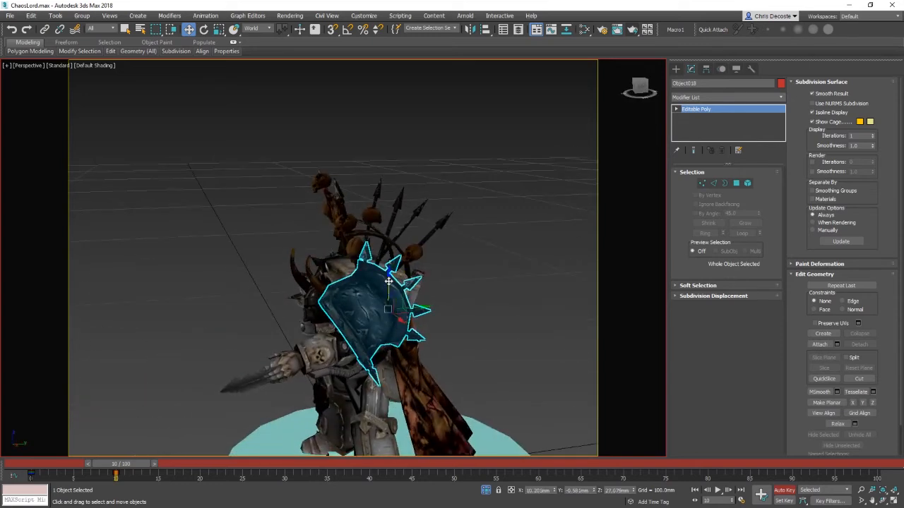
{"action": "left_click_drag", "start_coordinate": [389, 281], "coordinate": [389, 292]}
{"action": "middle_click_drag", "start_coordinate": [408, 331], "coordinate": [427, 307], "text": "alt"}
Step: Move the small armour piece on the right shoulder slightly upward
{"action": "key", "text": "e"}
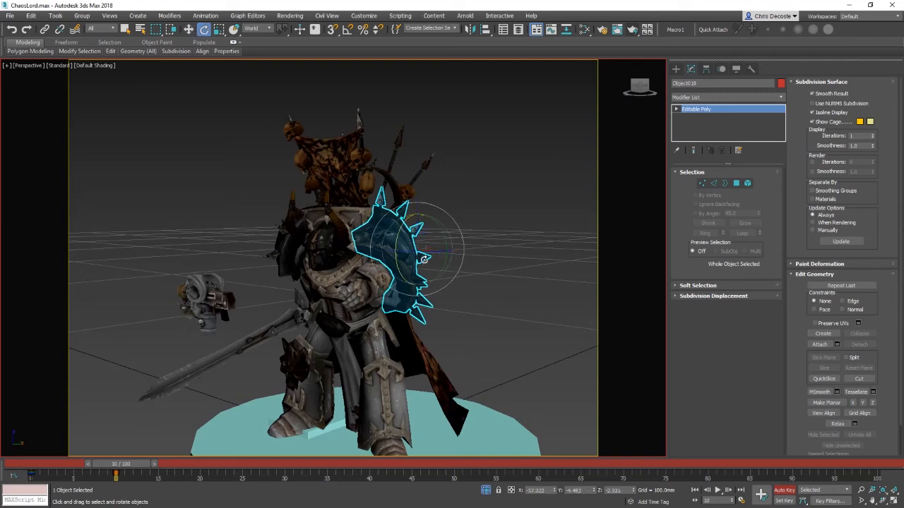
{"action": "left_click", "coordinate": [519, 298]}
{"action": "middle_click_drag", "start_coordinate": [519, 297], "coordinate": [488, 315], "text": "alt"}
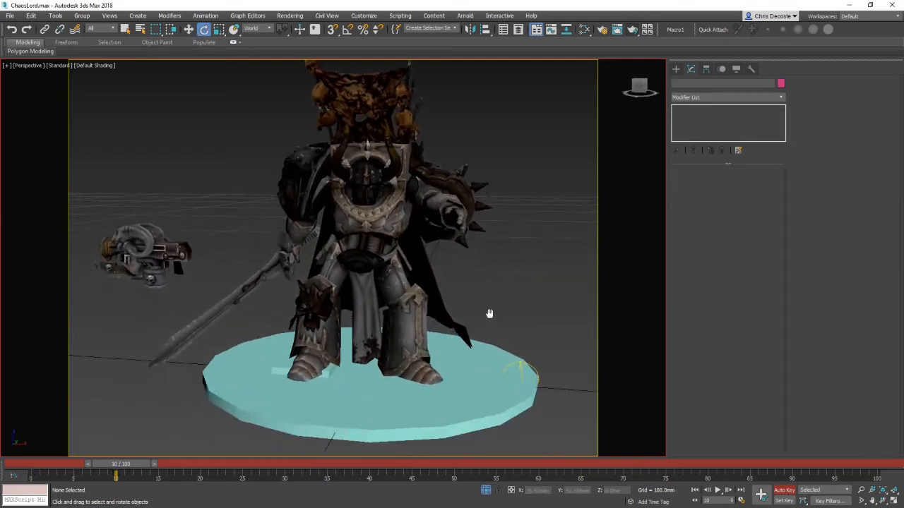
{"action": "scroll", "coordinate": [484, 306], "scroll_direction": "down", "scroll_amount": 5}
{"action": "scroll", "coordinate": [486, 286], "scroll_direction": "up", "scroll_amount": 5}
{"action": "left_click", "coordinate": [399, 249]}
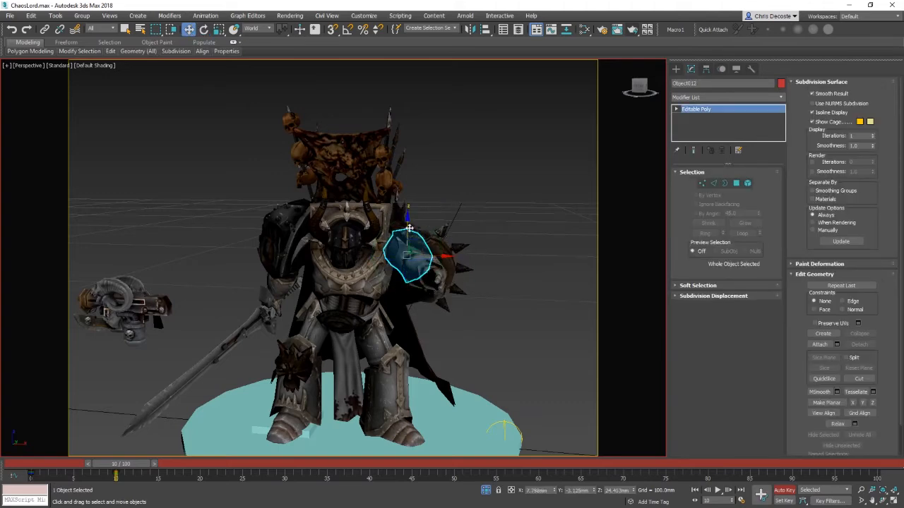
{"action": "middle_click_drag", "start_coordinate": [427, 285], "coordinate": [445, 266], "text": "alt"}
Step: Select the right forearm armour and rotate its pivot with Affect Pivot Only enabled
{"action": "left_click", "coordinate": [466, 263]}
{"action": "key", "text": "e"}
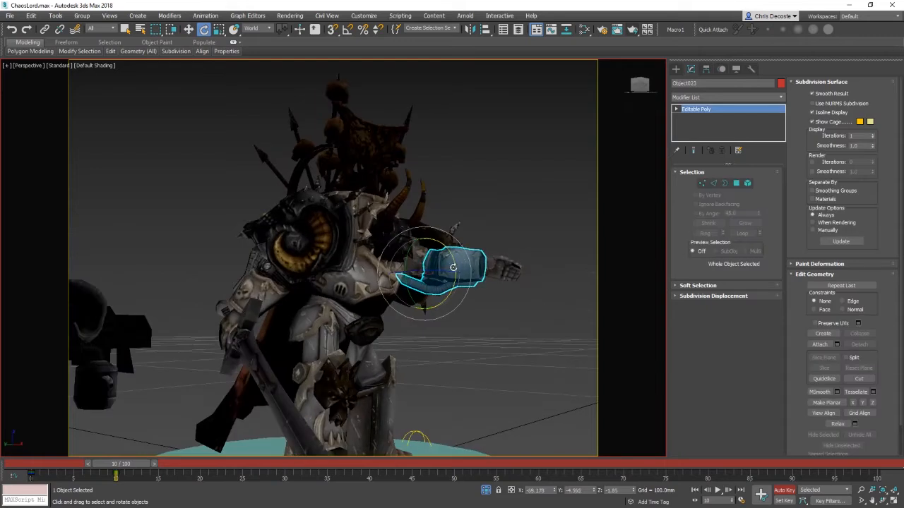
{"action": "left_click", "coordinate": [508, 326]}
{"action": "middle_click_drag", "start_coordinate": [508, 326], "coordinate": [441, 318], "text": "alt"}
{"action": "scroll", "coordinate": [441, 318], "scroll_direction": "up", "scroll_amount": 4}
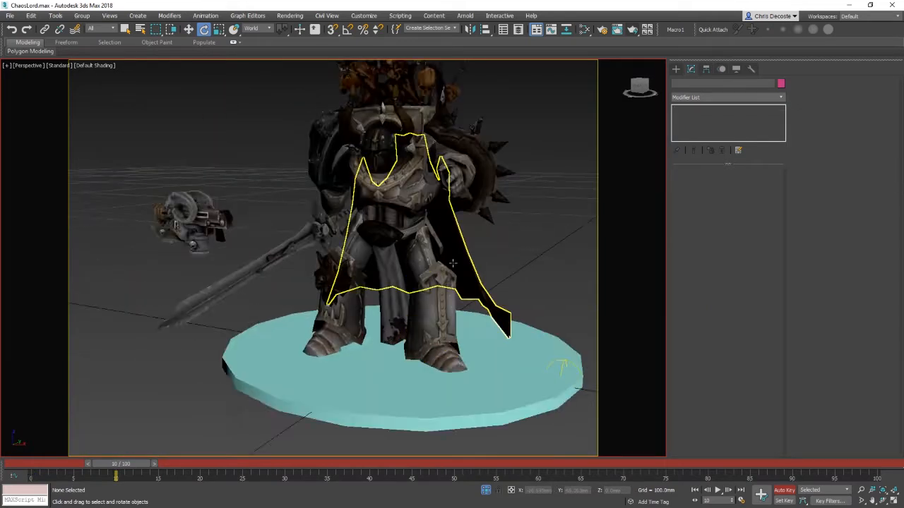
{"action": "middle_click_drag", "start_coordinate": [459, 219], "coordinate": [453, 282]}
{"action": "middle_click_drag", "start_coordinate": [453, 283], "coordinate": [460, 330], "text": "alt"}
{"action": "left_click", "coordinate": [421, 311]}
{"action": "key", "text": "w"}
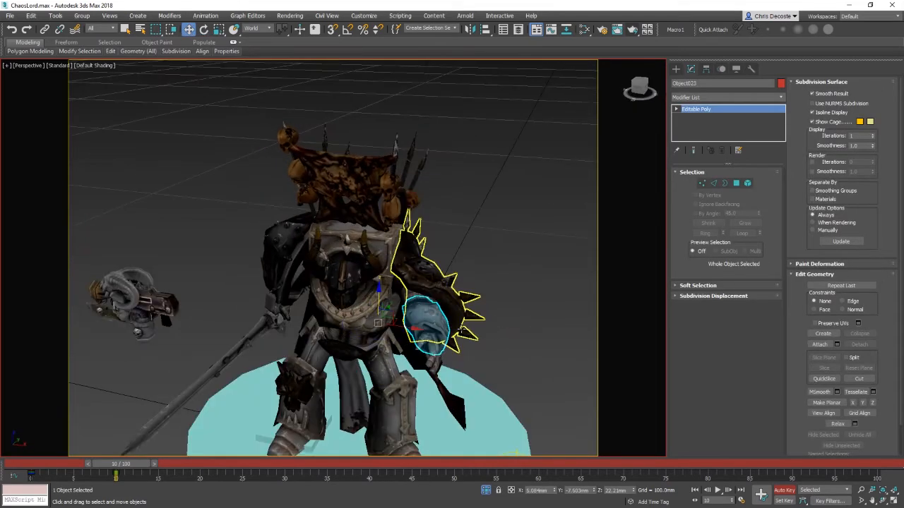
{"action": "left_click", "coordinate": [705, 69]}
{"action": "left_click", "coordinate": [726, 133]}
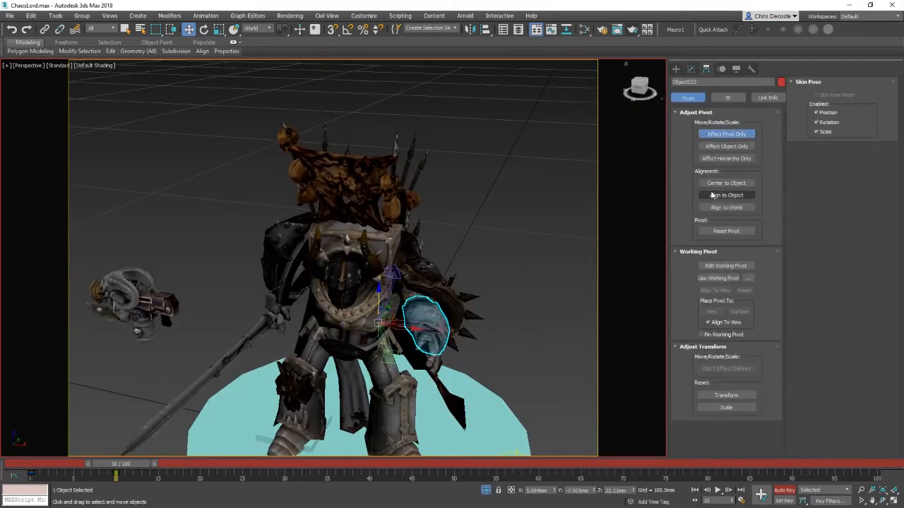
{"action": "left_click", "coordinate": [725, 134]}
{"action": "key", "text": "e"}
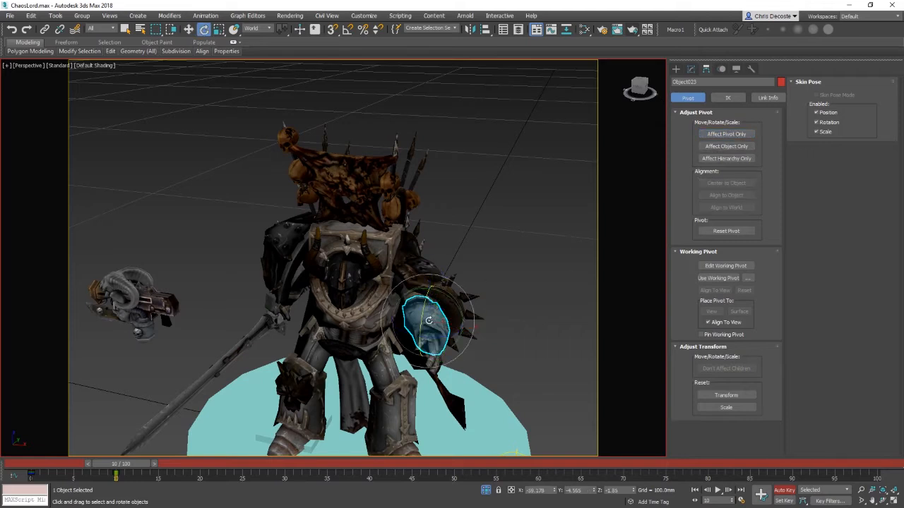
{"action": "left_click", "coordinate": [726, 134]}
{"action": "middle_click_drag", "start_coordinate": [410, 339], "coordinate": [447, 341], "text": "alt"}
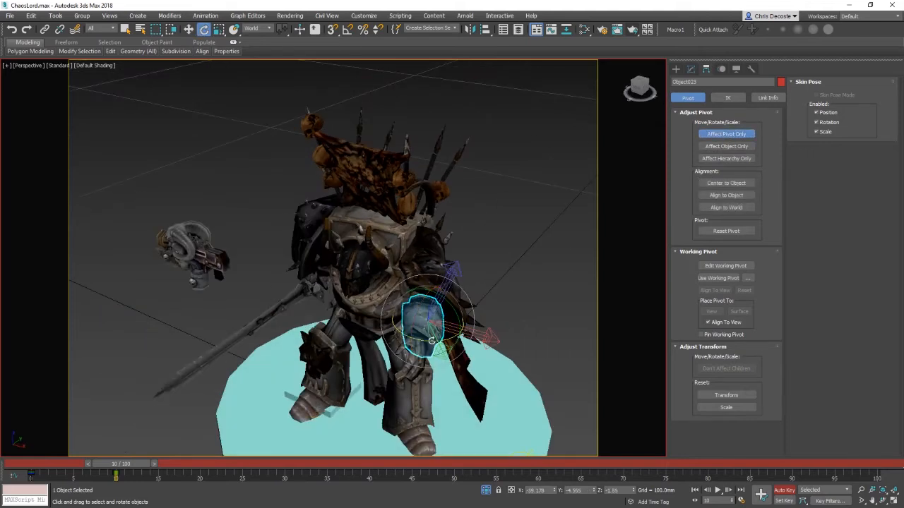
{"action": "left_click_drag", "start_coordinate": [468, 336], "coordinate": [431, 346]}
Step: Switch the reference coordinate system to Local while editing the forearm armour's pivot
{"action": "left_click", "coordinate": [734, 134]}
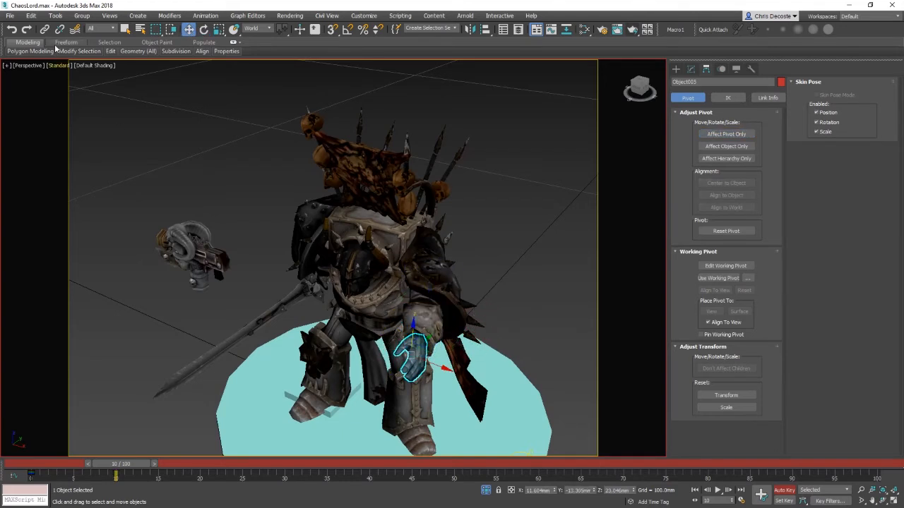
{"action": "left_click", "coordinate": [732, 137]}
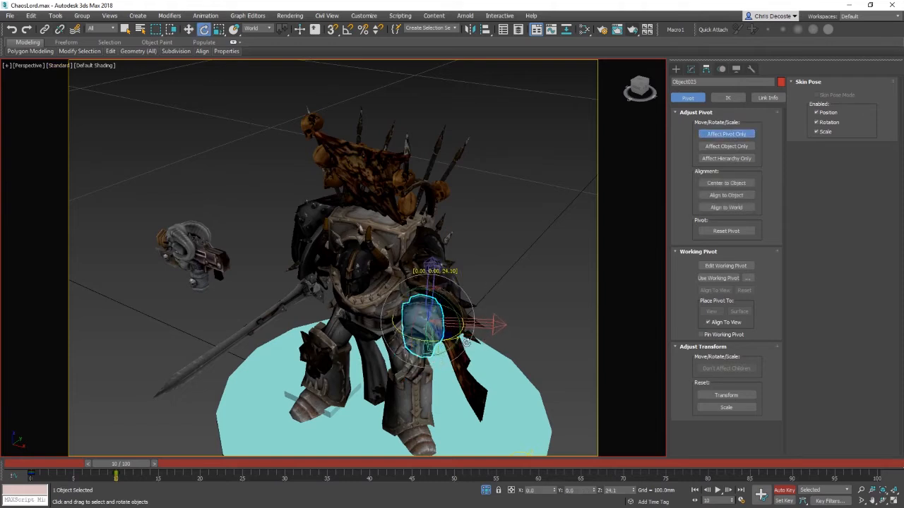
{"action": "right_click", "coordinate": [523, 306]}
{"action": "left_click", "coordinate": [529, 294]}
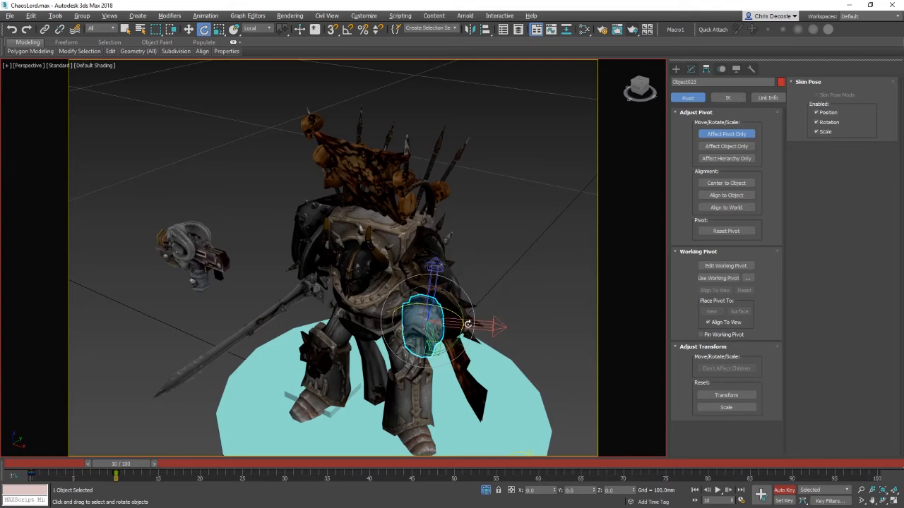
{"action": "middle_click_drag", "start_coordinate": [530, 297], "coordinate": [585, 274], "text": "alt"}
{"action": "right_click", "coordinate": [585, 273]}
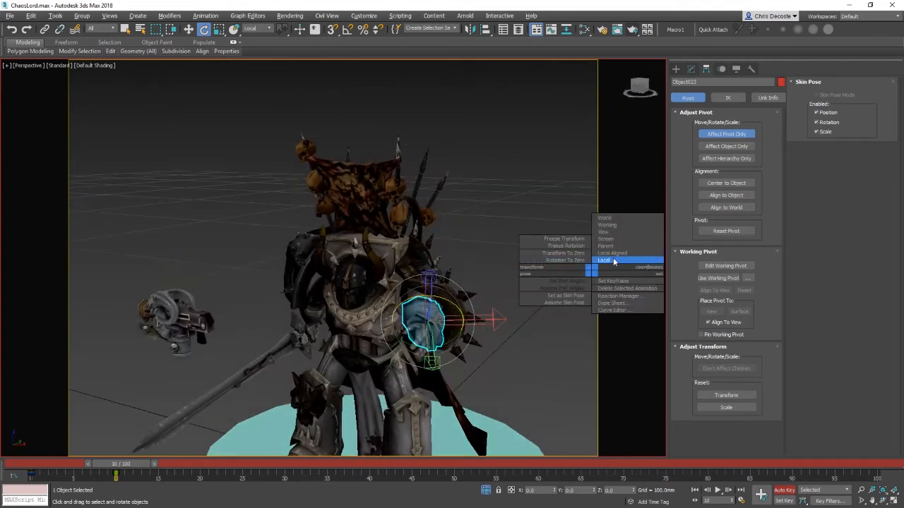
{"action": "left_click", "coordinate": [614, 262]}
Step: Try another pivot rotation on the forearm armour and undo it
{"action": "right_click", "coordinate": [529, 304]}
{"action": "left_click", "coordinate": [558, 260]}
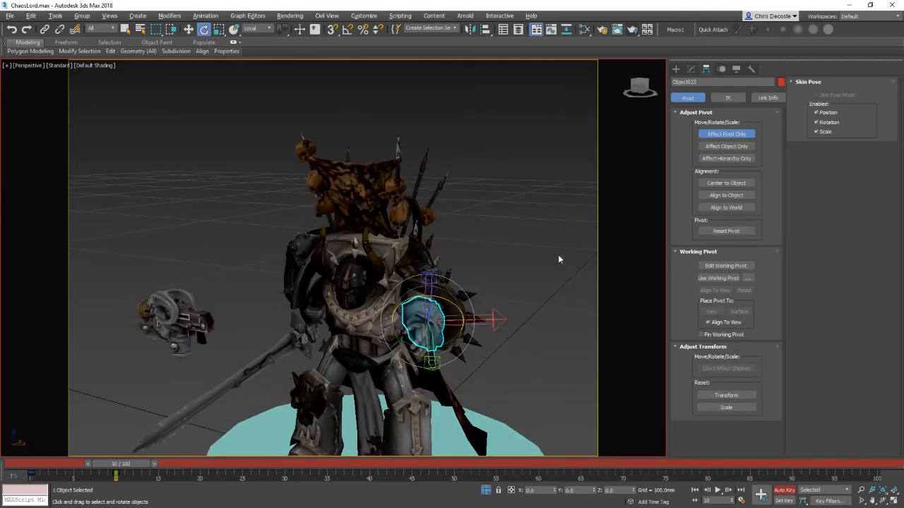
{"action": "left_click_drag", "start_coordinate": [420, 335], "coordinate": [440, 328]}
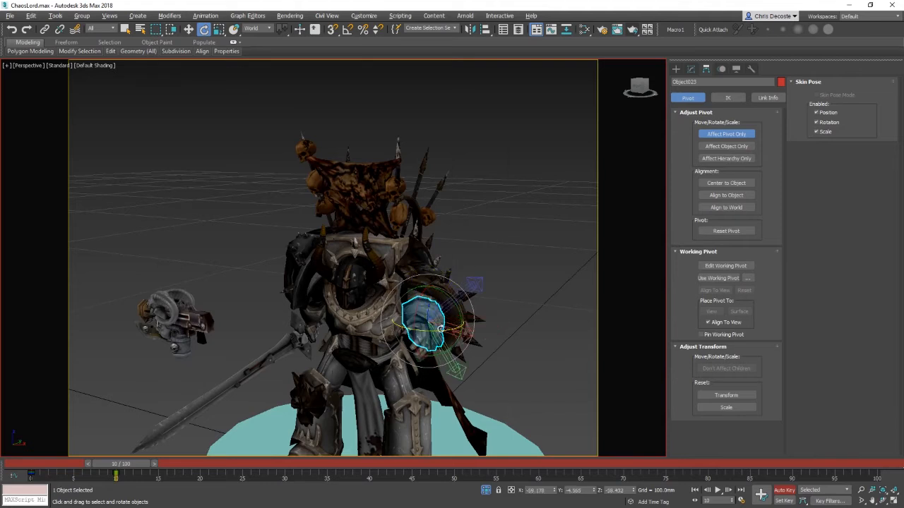
{"action": "key", "text": "ctrl+z"}
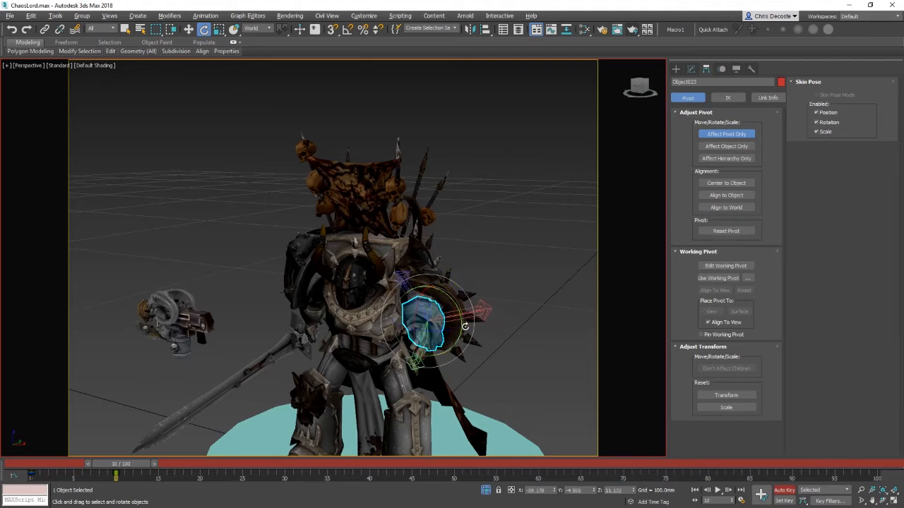
Step: Rotate the forearm armour's pivot into alignment and turn off Affect Pivot Only
{"action": "right_click", "coordinate": [537, 302], "text": "alt"}
{"action": "left_click", "coordinate": [561, 288]}
{"action": "middle_click_drag", "start_coordinate": [471, 340], "coordinate": [440, 296], "text": "alt"}
{"action": "left_click_drag", "start_coordinate": [438, 290], "coordinate": [376, 320]}
{"action": "middle_click_drag", "start_coordinate": [377, 320], "coordinate": [436, 318], "text": "alt"}
{"action": "left_click", "coordinate": [726, 134]}
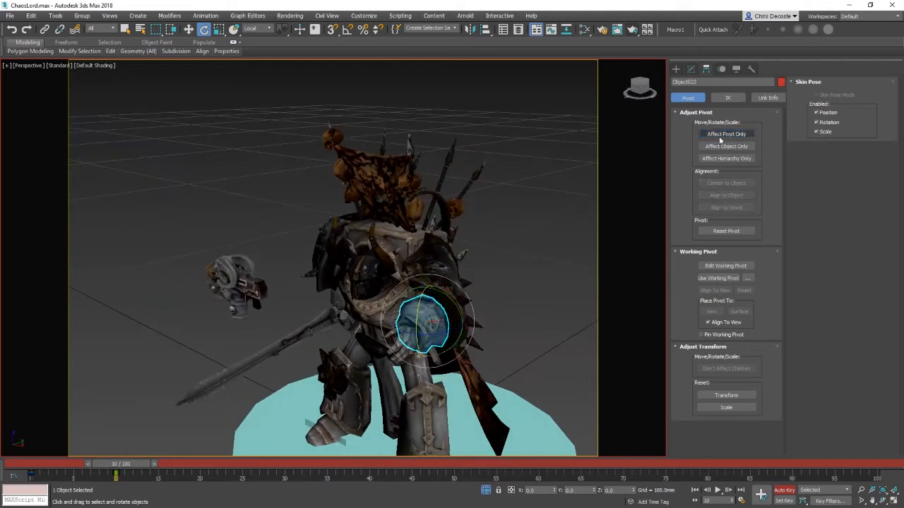
Step: Select the hand piece and rotate it to test its movement
{"action": "key", "text": "w"}
{"action": "left_click", "coordinate": [400, 340]}
{"action": "left_click", "coordinate": [29, 51]}
{"action": "left_click", "coordinate": [44, 29]}
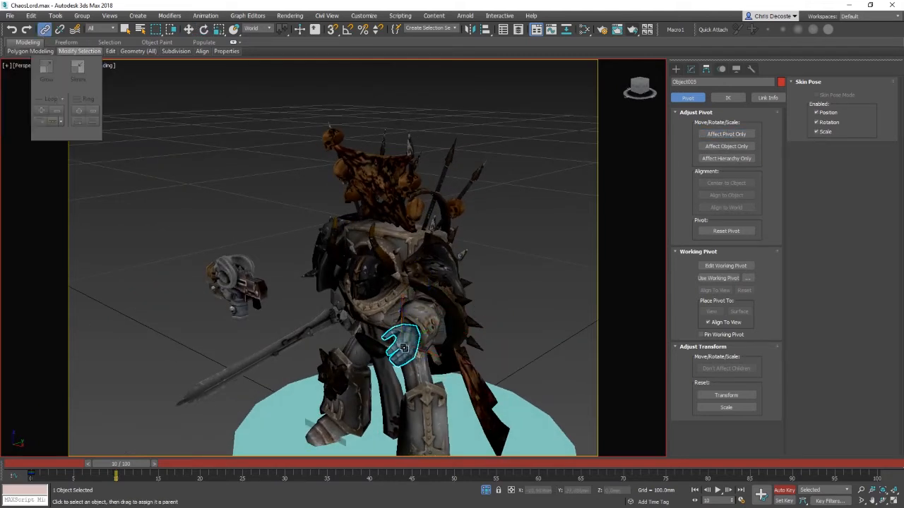
{"action": "key", "text": "e"}
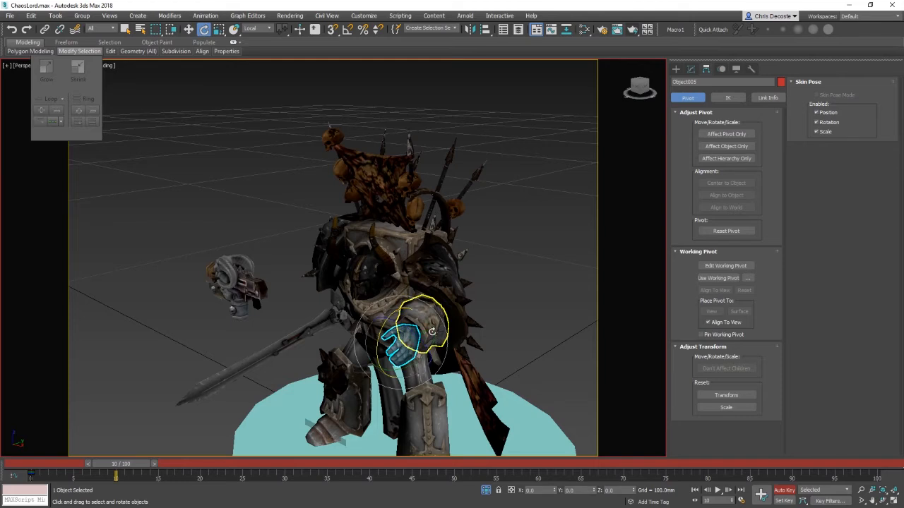
{"action": "middle_click_drag", "start_coordinate": [522, 330], "coordinate": [510, 327], "text": "alt"}
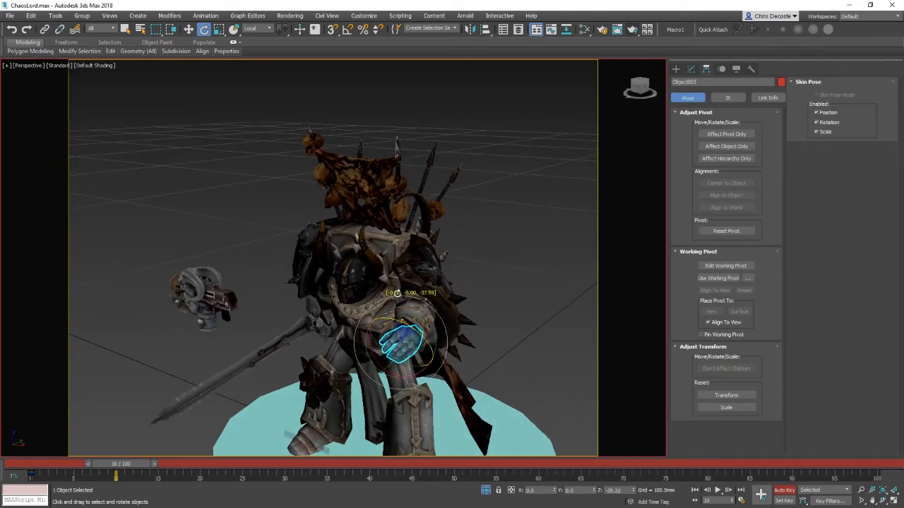
{"action": "left_click_drag", "start_coordinate": [396, 293], "coordinate": [392, 290]}
{"action": "middle_click_drag", "start_coordinate": [382, 353], "coordinate": [414, 358], "text": "alt"}
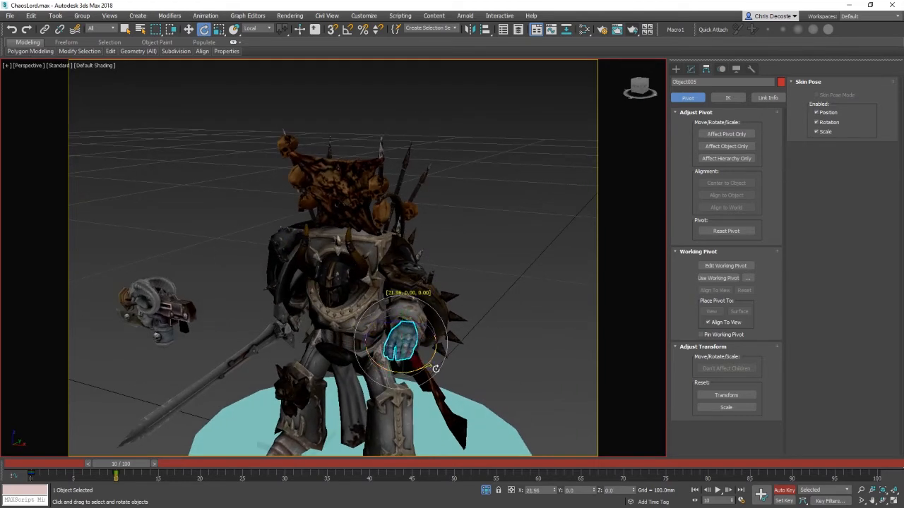
{"action": "left_click_drag", "start_coordinate": [436, 368], "coordinate": [437, 367]}
{"action": "mouse_move", "coordinate": [437, 368]}
{"action": "middle_mouse_down", "text": "alt"}
{"action": "mouse_move", "coordinate": [511, 335]}
{"action": "mouse_move", "coordinate": [428, 354]}
{"action": "middle_mouse_up", "text": "alt"}
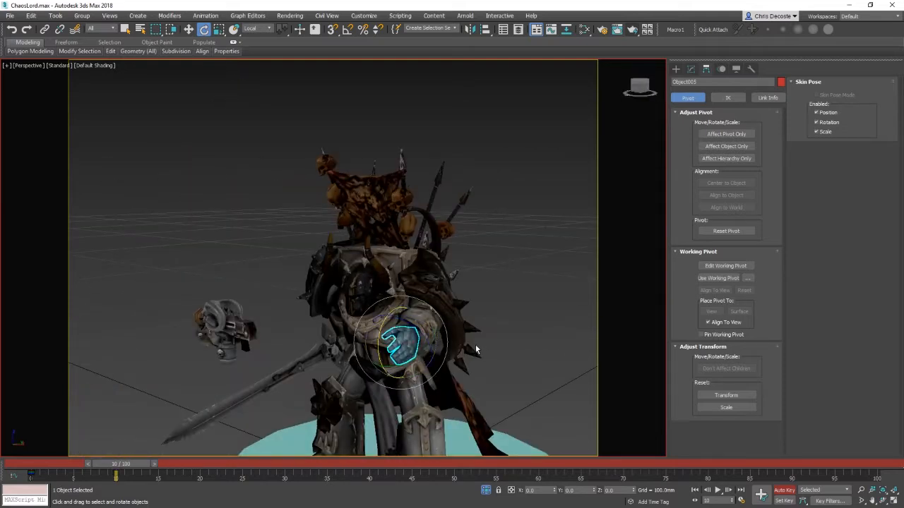
Step: Select the forearm armour and test rotating it
{"action": "left_click", "coordinate": [424, 326]}
{"action": "key", "text": "w"}
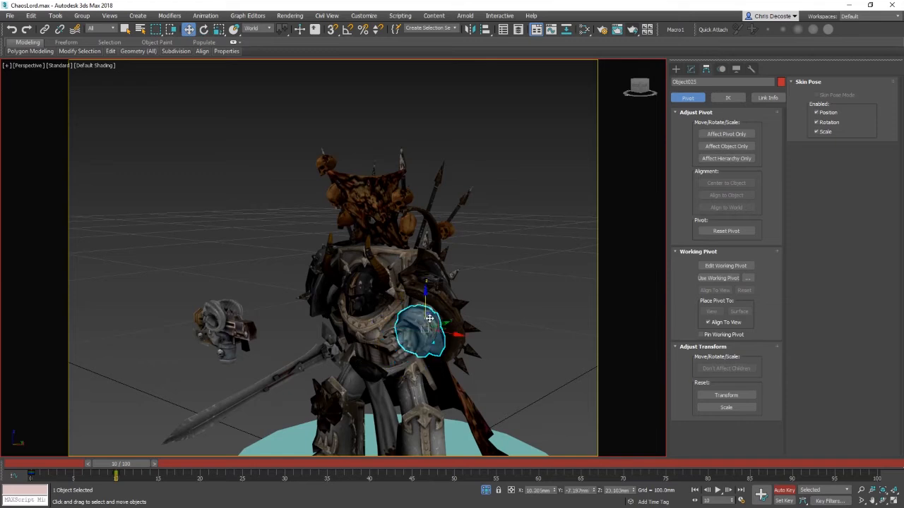
{"action": "middle_click_drag", "start_coordinate": [429, 318], "coordinate": [385, 321], "text": "alt"}
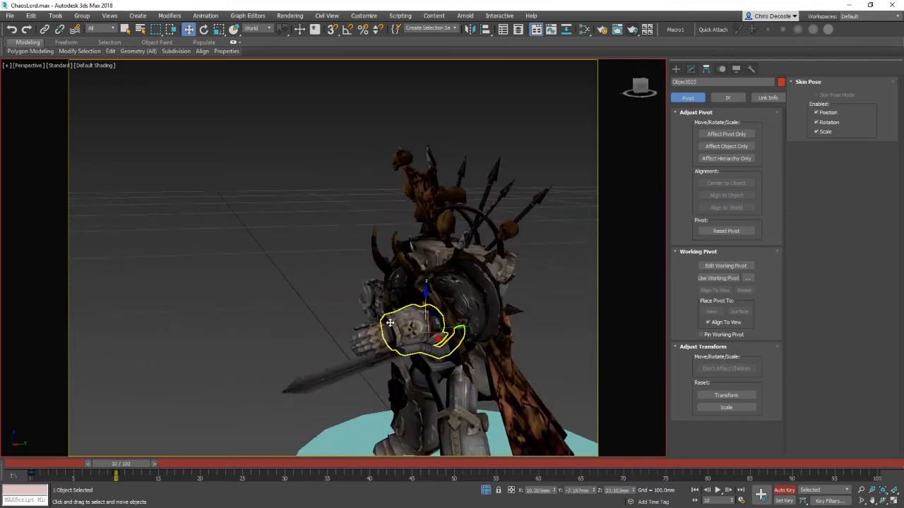
{"action": "middle_click_drag", "start_coordinate": [390, 323], "coordinate": [509, 331], "text": "alt"}
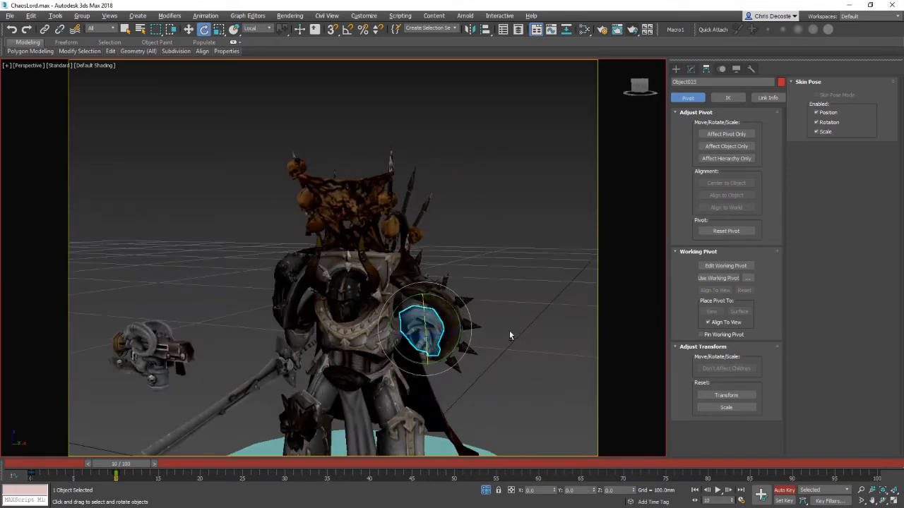
{"action": "key", "text": "e"}
{"action": "left_click_drag", "start_coordinate": [445, 302], "coordinate": [436, 281]}
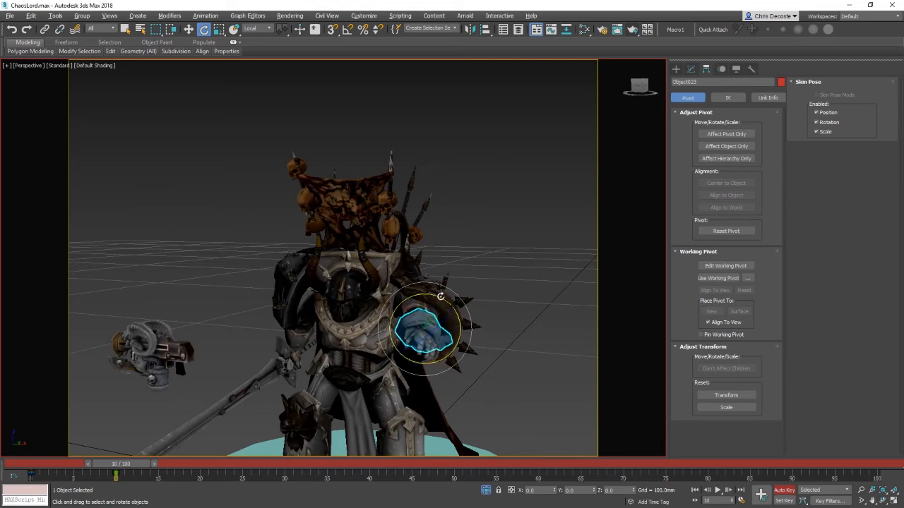
Step: Move the hand piece at the end of the right forearm slightly into place
{"action": "key", "text": "w"}
{"action": "middle_click_drag", "start_coordinate": [452, 318], "coordinate": [554, 321], "text": "alt"}
{"action": "left_click", "coordinate": [424, 308]}
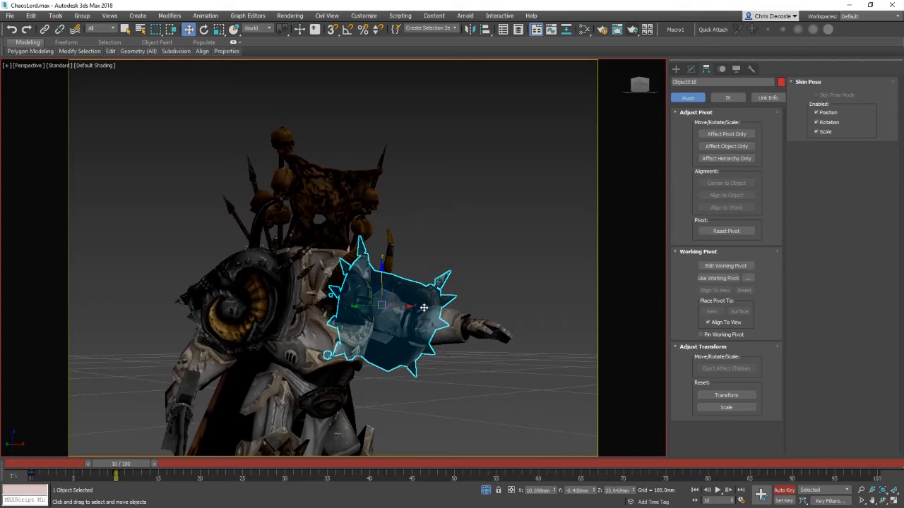
{"action": "left_click", "coordinate": [424, 308]}
{"action": "left_click", "coordinate": [499, 333]}
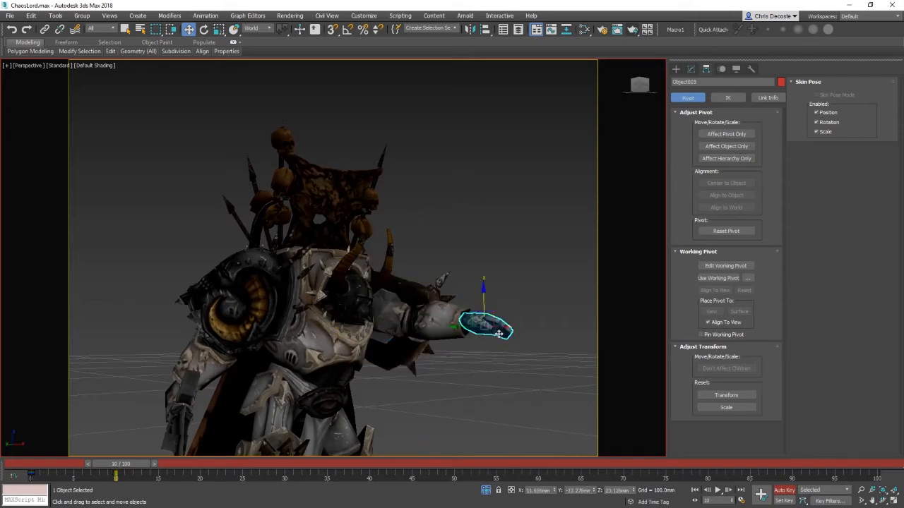
{"action": "middle_click_drag", "start_coordinate": [498, 334], "coordinate": [528, 345], "text": "alt"}
{"action": "key", "text": "e"}
{"action": "left_click", "coordinate": [535, 376]}
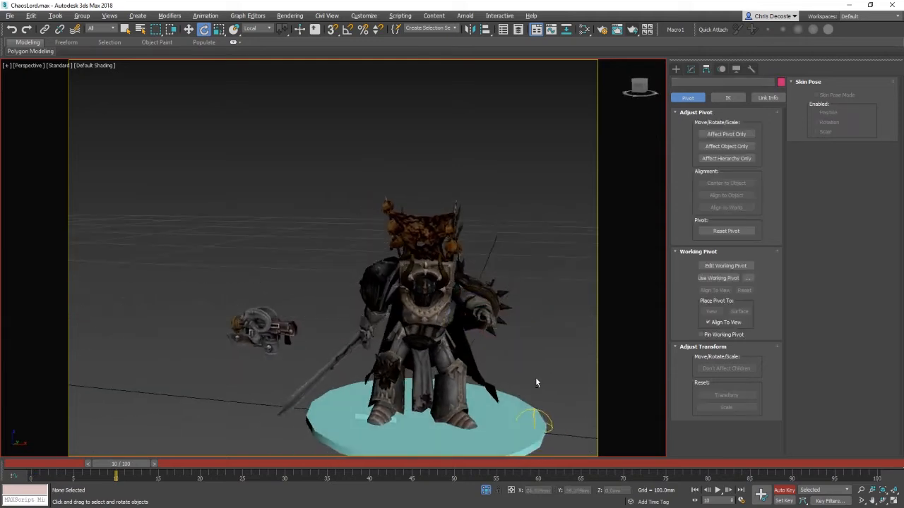
Step: Link a component of the floating gun to the gun's main body with Select and Link
{"action": "middle_click_drag", "start_coordinate": [535, 378], "coordinate": [504, 355], "text": "alt"}
{"action": "scroll", "coordinate": [484, 329], "scroll_direction": "up", "scroll_amount": 3}
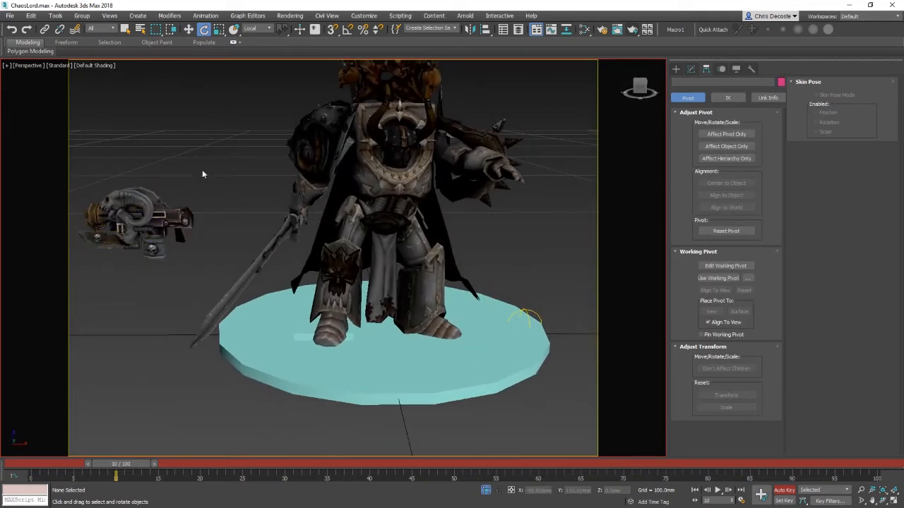
{"action": "middle_click_drag", "start_coordinate": [202, 174], "coordinate": [300, 333]}
{"action": "scroll", "coordinate": [380, 319], "scroll_direction": "down", "scroll_amount": 1}
{"action": "double_click", "coordinate": [380, 319]}
{"action": "middle_click_drag", "start_coordinate": [353, 396], "coordinate": [312, 375]}
{"action": "key", "text": "w"}
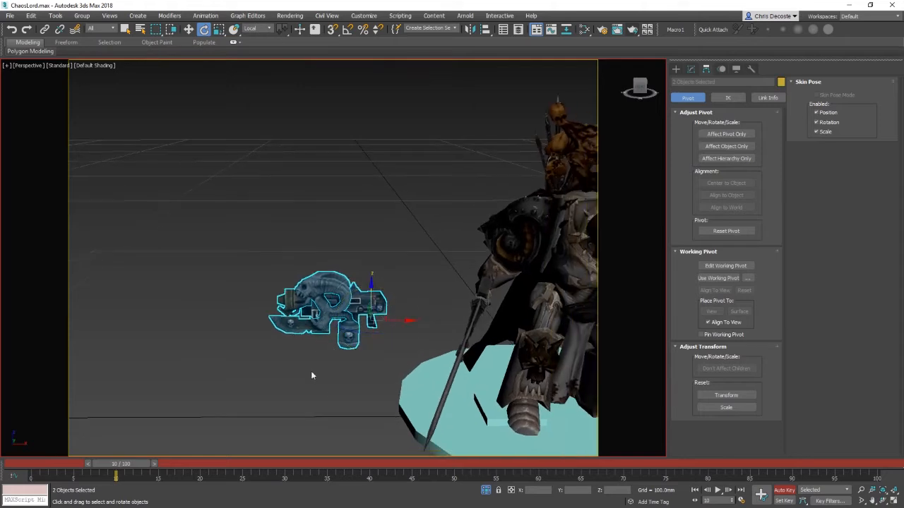
{"action": "left_click", "coordinate": [312, 373]}
{"action": "left_click", "coordinate": [331, 304]}
{"action": "left_click", "coordinate": [315, 368]}
{"action": "left_click", "coordinate": [326, 315]}
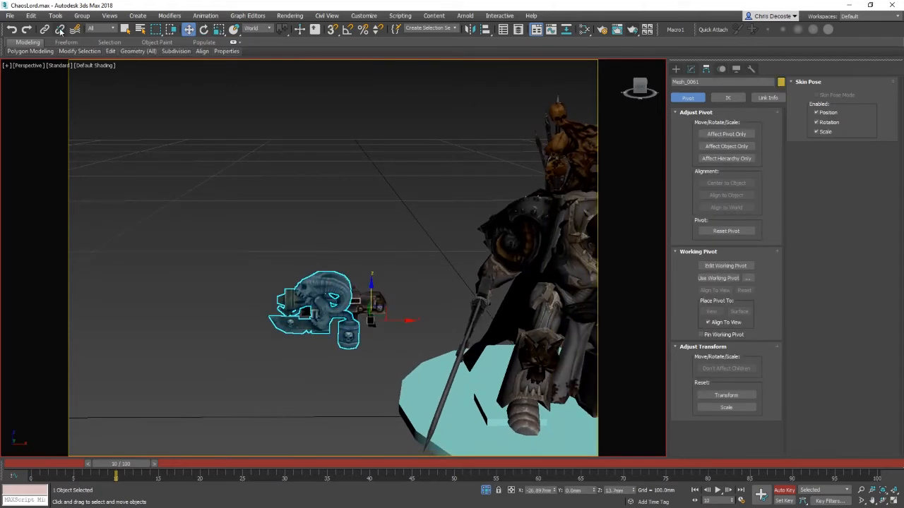
{"action": "left_click", "coordinate": [45, 29]}
{"action": "left_click_drag", "start_coordinate": [349, 293], "coordinate": [372, 308]}
Step: Turn off Auto Key and move the gun closer to the model
{"action": "key", "text": "w"}
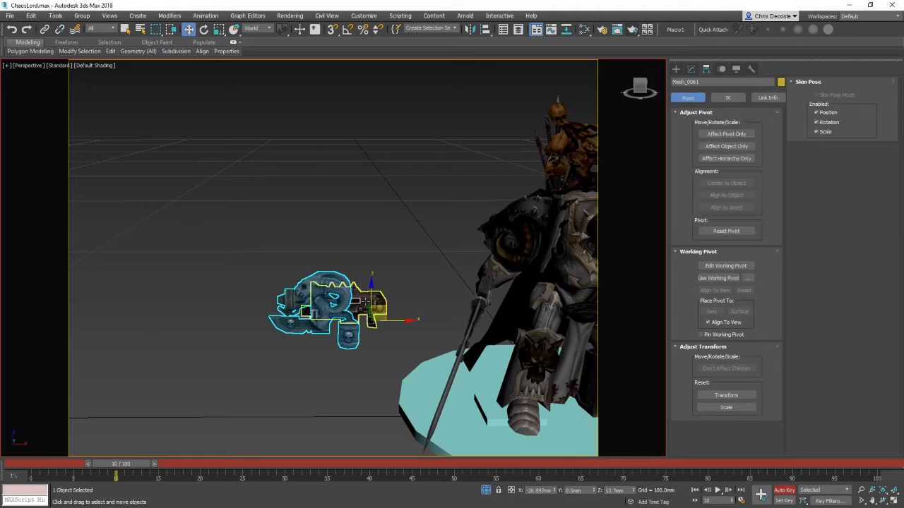
{"action": "left_click", "coordinate": [364, 302]}
{"action": "left_click", "coordinate": [779, 493]}
{"action": "middle_click_drag", "start_coordinate": [519, 395], "coordinate": [346, 388]}
{"action": "scroll", "coordinate": [346, 388], "scroll_direction": "down", "scroll_amount": 3}
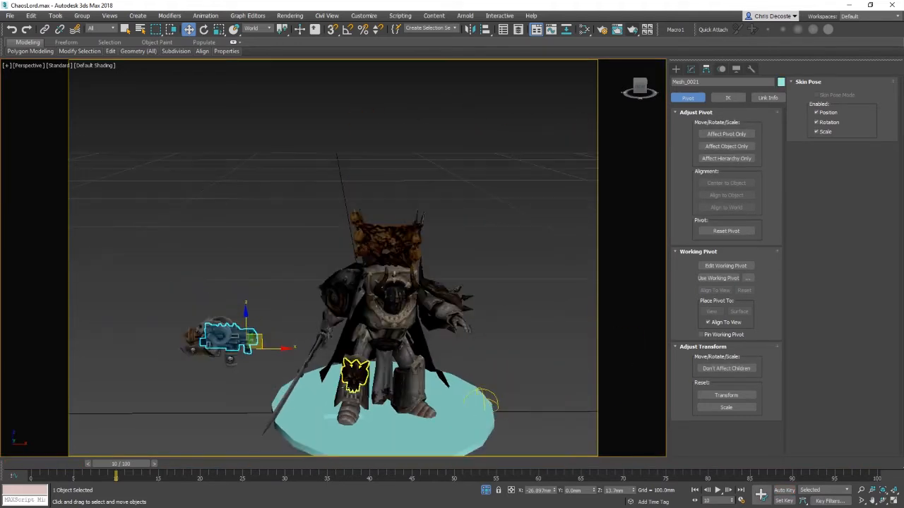
Step: Move the floating gun into the model's right hand and rotate it to line up with the hand
{"action": "middle_click_drag", "start_coordinate": [263, 382], "coordinate": [271, 438], "text": "alt"}
{"action": "left_click_drag", "start_coordinate": [262, 338], "coordinate": [460, 425]}
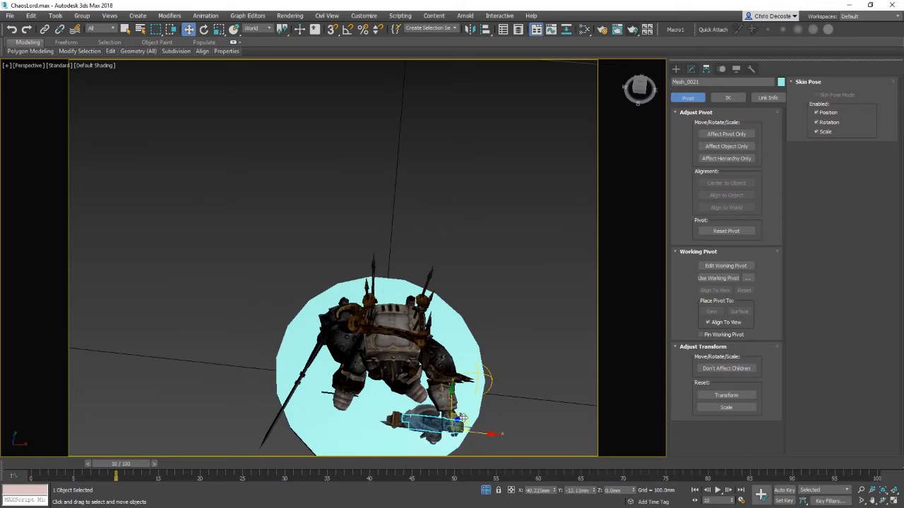
{"action": "middle_click_drag", "start_coordinate": [461, 425], "coordinate": [375, 382], "text": "alt"}
{"action": "key", "text": "e"}
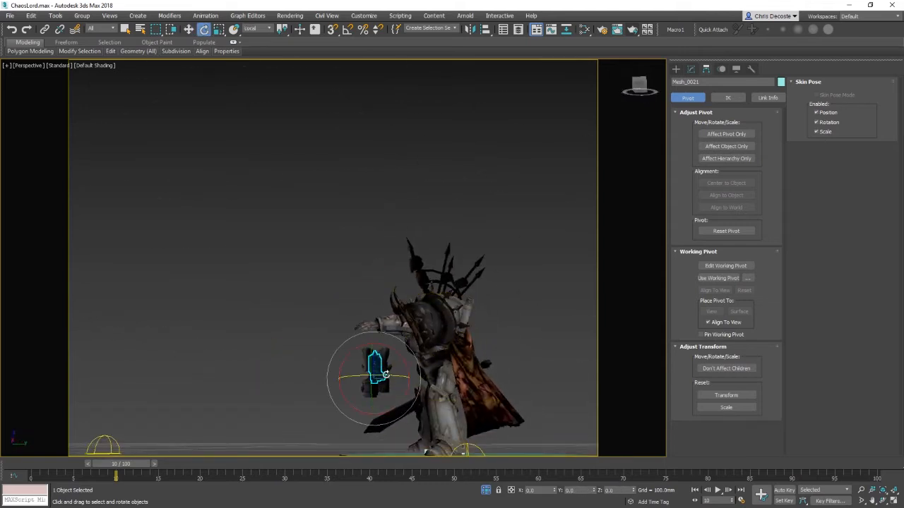
{"action": "left_click_drag", "start_coordinate": [385, 374], "coordinate": [377, 314]}
{"action": "key", "text": "w"}
{"action": "key", "text": "z"}
{"action": "middle_click_drag", "start_coordinate": [377, 314], "coordinate": [484, 349], "text": "alt"}
{"action": "scroll", "coordinate": [484, 349], "scroll_direction": "down", "scroll_amount": 2}
{"action": "middle_click_drag", "start_coordinate": [342, 348], "coordinate": [406, 341]}
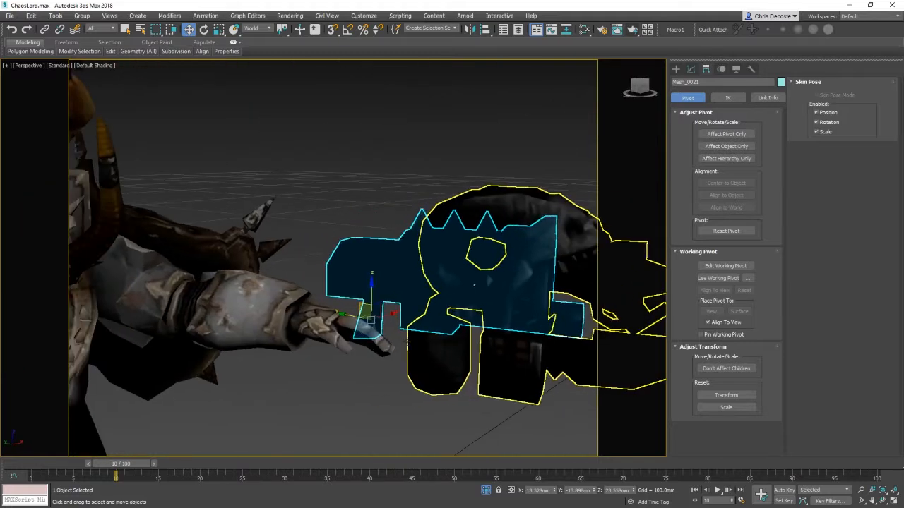
Step: Select the hand piece at the end of the right forearm and rotate it slightly to grip the gun
{"action": "left_click", "coordinate": [378, 339]}
{"action": "key", "text": "e"}
{"action": "left_click_drag", "start_coordinate": [343, 325], "coordinate": [353, 319]}
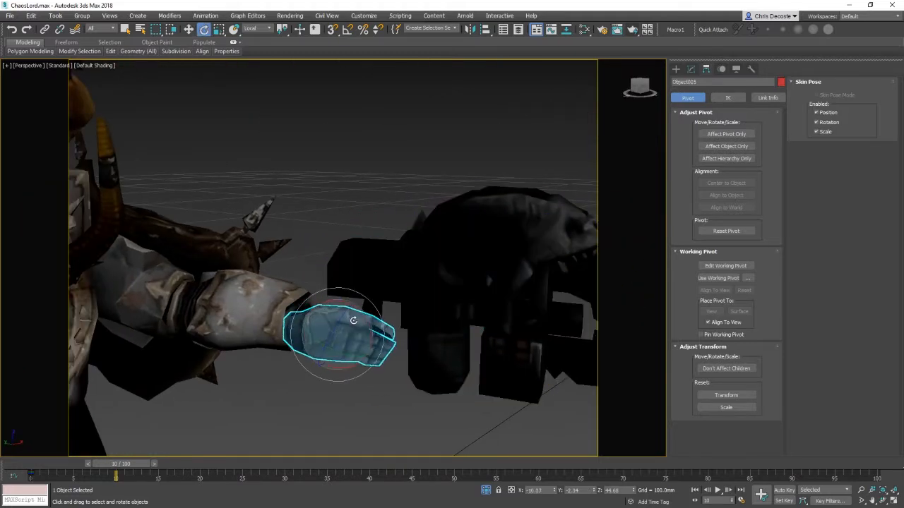
Step: Reposition the gun so its grip sits inside the hand, undoing a stray rotation
{"action": "key", "text": "w"}
{"action": "left_click", "coordinate": [424, 297]}
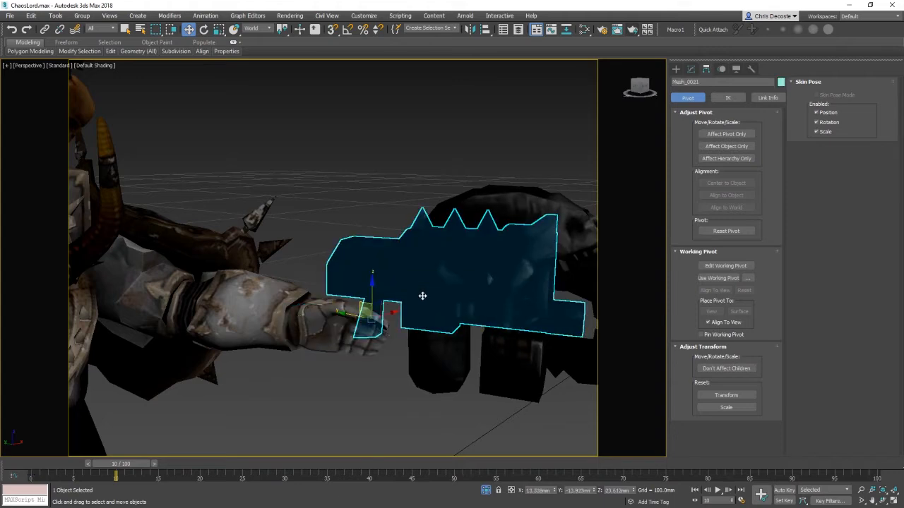
{"action": "middle_click_drag", "start_coordinate": [423, 297], "coordinate": [365, 269], "text": "alt"}
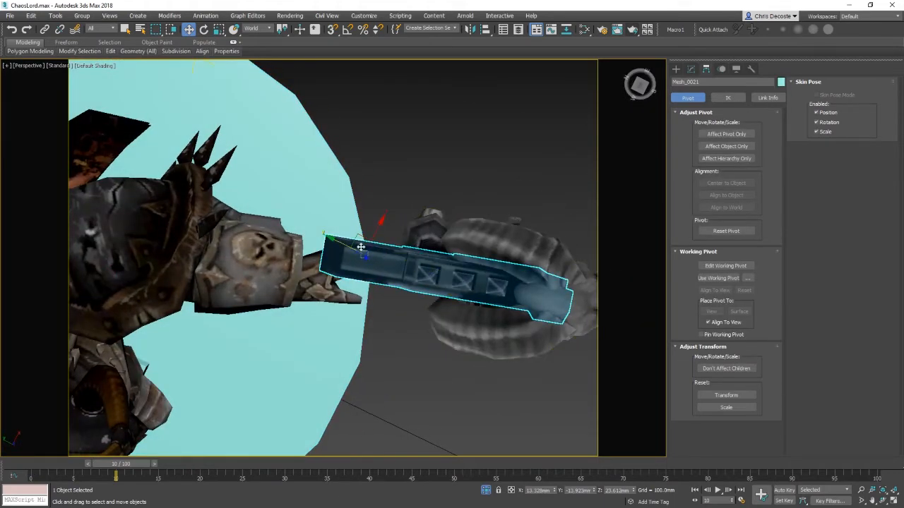
{"action": "left_click_drag", "start_coordinate": [361, 246], "coordinate": [376, 259]}
{"action": "key", "text": "e"}
{"action": "key", "text": "w"}
{"action": "middle_click_drag", "start_coordinate": [388, 314], "coordinate": [284, 281], "text": "alt"}
{"action": "left_click", "coordinate": [250, 303]}
{"action": "key", "text": "e"}
{"action": "key", "text": "ctrl+z"}
{"action": "left_click", "coordinate": [434, 246]}
{"action": "key", "text": "w"}
{"action": "left_click", "coordinate": [433, 166]}
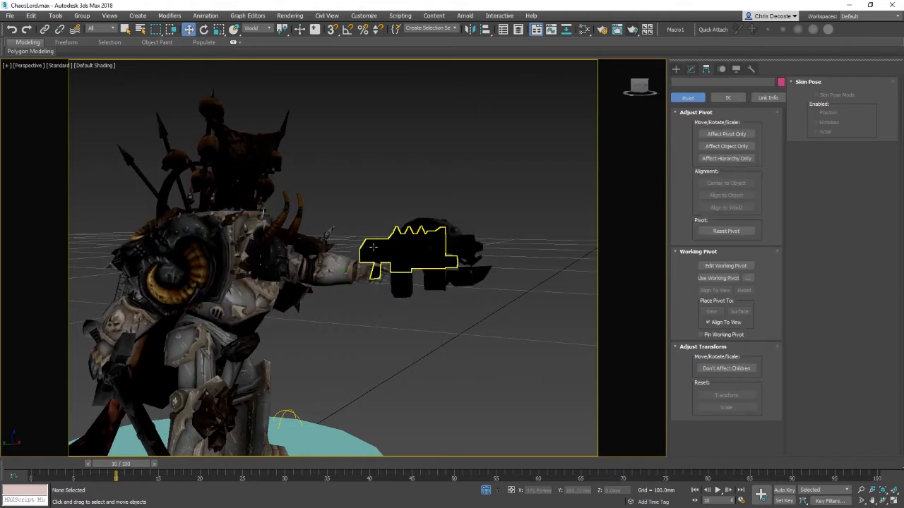
Step: Link the gun to the hand piece with Select and Link
{"action": "left_click", "coordinate": [410, 253]}
{"action": "left_click", "coordinate": [44, 29]}
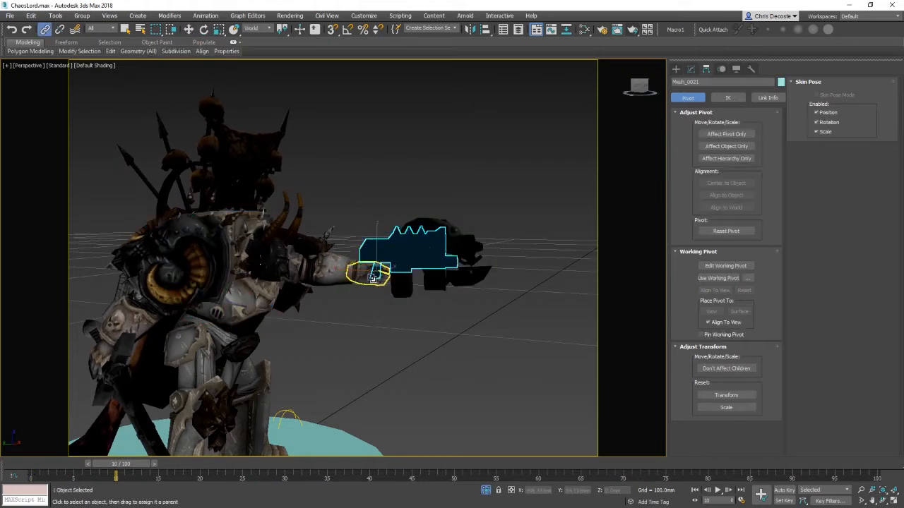
{"action": "key", "text": "w"}
{"action": "left_click", "coordinate": [366, 322]}
Step: Test rotating the shoulder armour and undo the changes
{"action": "left_click", "coordinate": [254, 281]}
{"action": "key", "text": "e"}
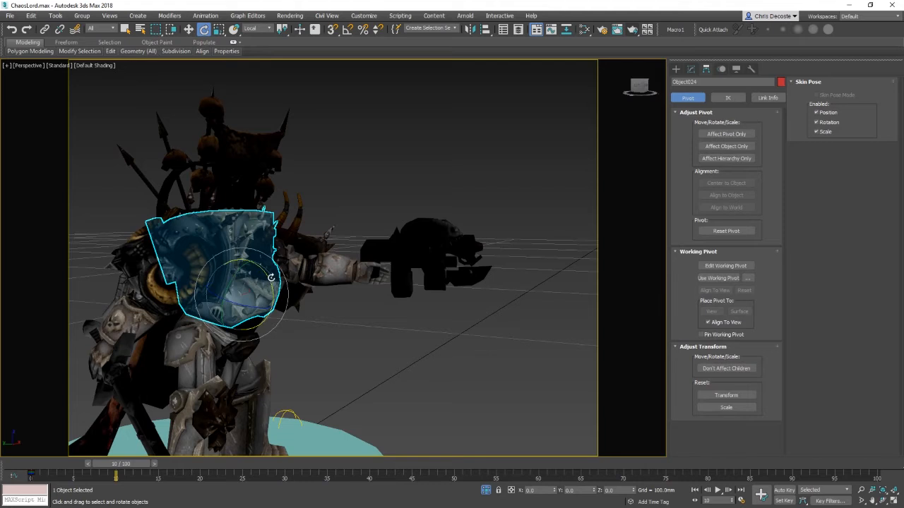
{"action": "left_click_drag", "start_coordinate": [271, 277], "coordinate": [305, 269]}
{"action": "left_click", "coordinate": [298, 261]}
{"action": "left_click", "coordinate": [404, 358]}
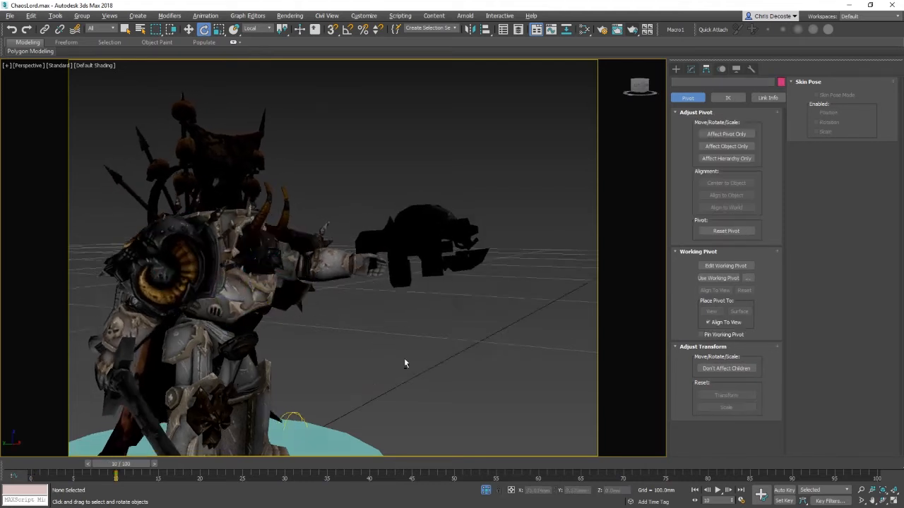
{"action": "middle_click_drag", "start_coordinate": [404, 358], "coordinate": [481, 349], "text": "alt"}
{"action": "scroll", "coordinate": [380, 348], "scroll_direction": "down", "scroll_amount": 3}
{"action": "key", "text": "ctrl+z"}
{"action": "key", "text": "ctrl+z"}
{"action": "key", "text": "ctrl+z"}
{"action": "key", "text": "ctrl+z"}
{"action": "key", "text": "ctrl+z"}
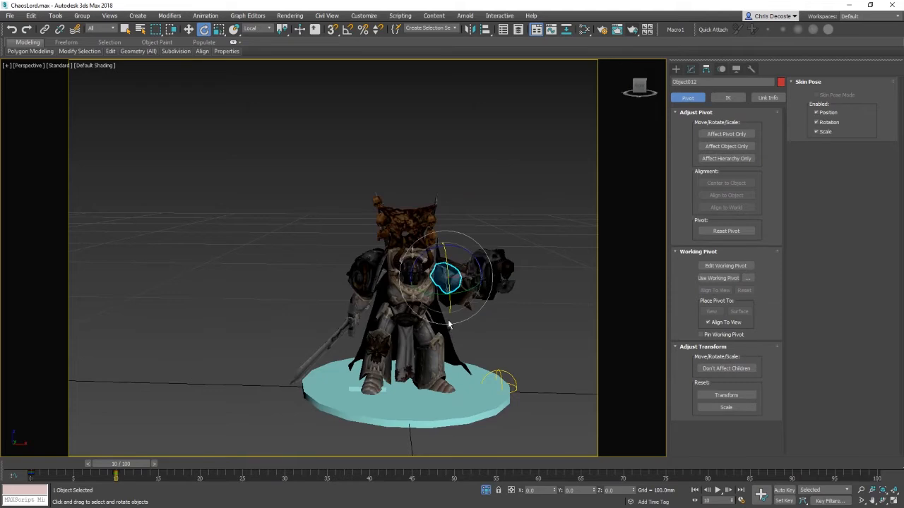
Step: Nudge the gun slightly into place in the hand and turn on Auto Key
{"action": "key", "text": "w"}
{"action": "left_click", "coordinate": [474, 304]}
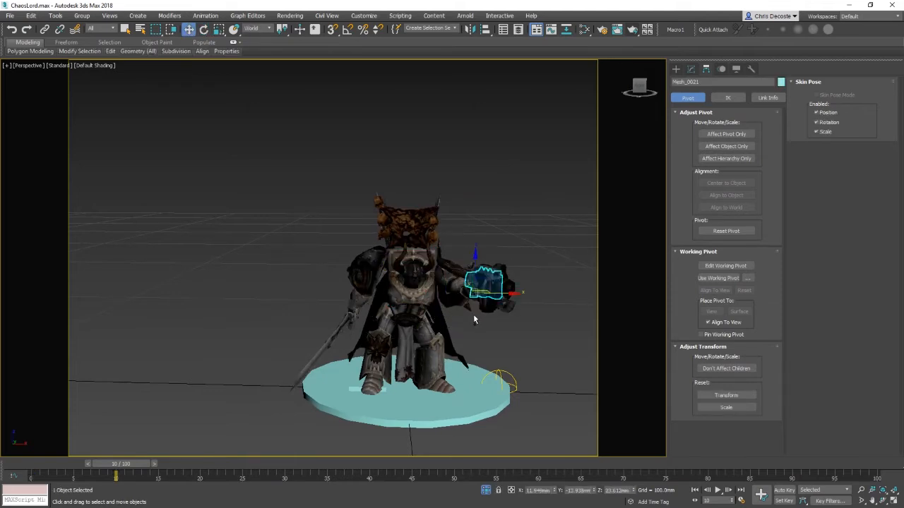
{"action": "middle_click_drag", "start_coordinate": [473, 315], "coordinate": [500, 327], "text": "alt"}
{"action": "left_click", "coordinate": [784, 490]}
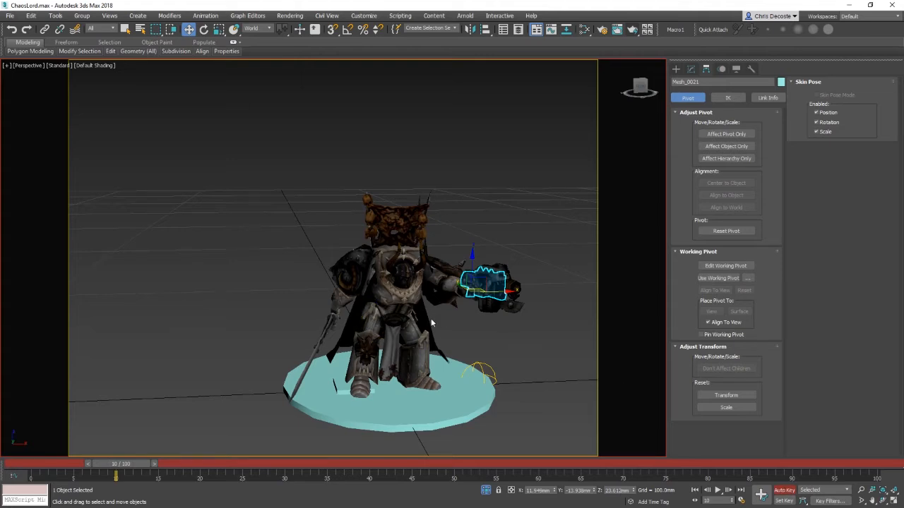
Step: Test rotating the torso and chest armour plate at frame 10 with Auto Key on
{"action": "middle_click_drag", "start_coordinate": [474, 317], "coordinate": [501, 330], "text": "alt"}
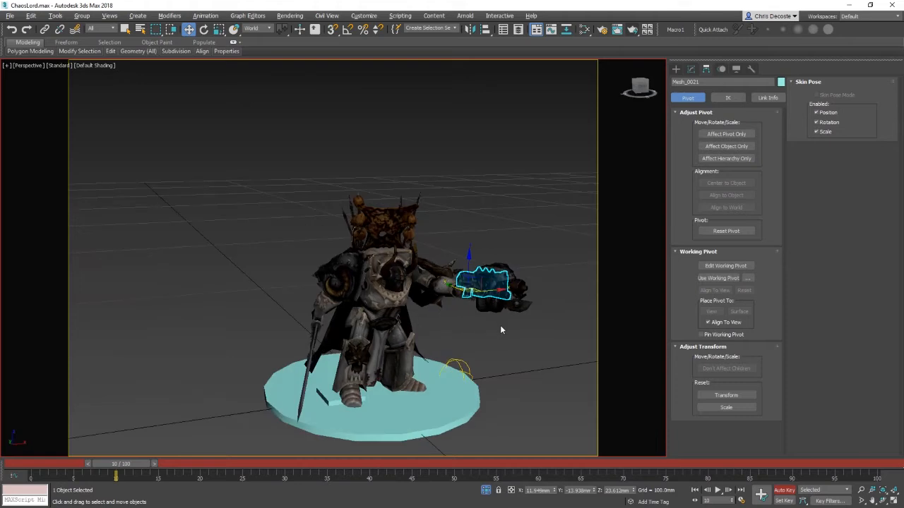
{"action": "left_click_drag", "start_coordinate": [117, 468], "coordinate": [89, 463]}
{"action": "key", "text": "w"}
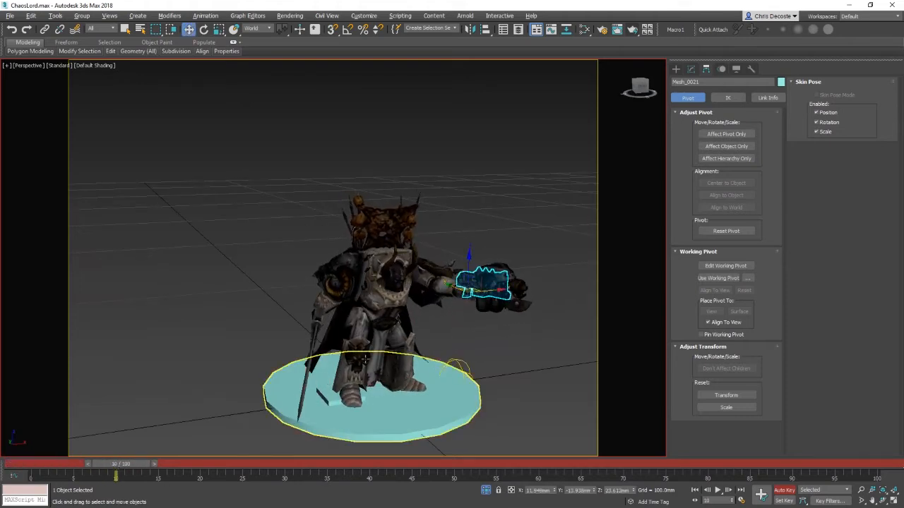
{"action": "left_click", "coordinate": [402, 292]}
{"action": "key", "text": "e"}
{"action": "left_click_drag", "start_coordinate": [404, 286], "coordinate": [485, 314]}
{"action": "left_click", "coordinate": [515, 351]}
{"action": "middle_click_drag", "start_coordinate": [515, 350], "coordinate": [435, 332], "text": "alt"}
{"action": "left_click", "coordinate": [385, 289]}
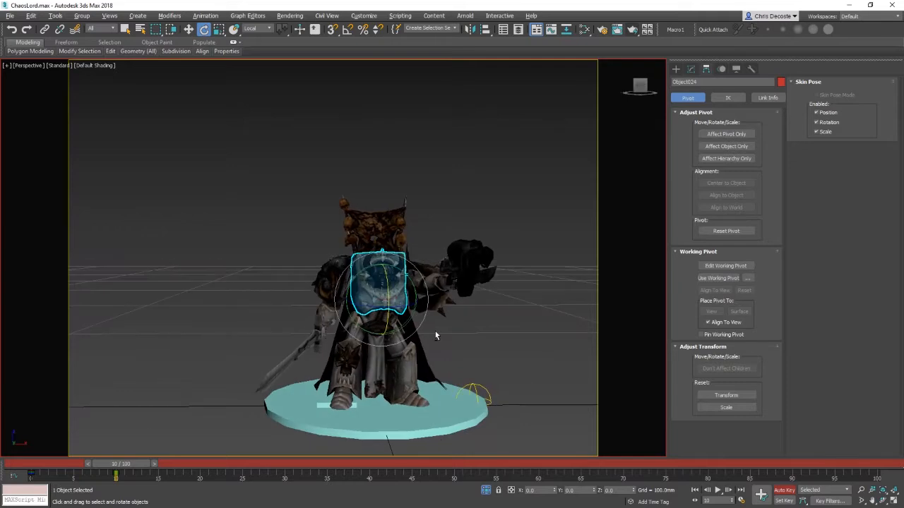
{"action": "middle_click_drag", "start_coordinate": [377, 344], "coordinate": [456, 375], "text": "alt"}
{"action": "left_click", "coordinate": [457, 373]}
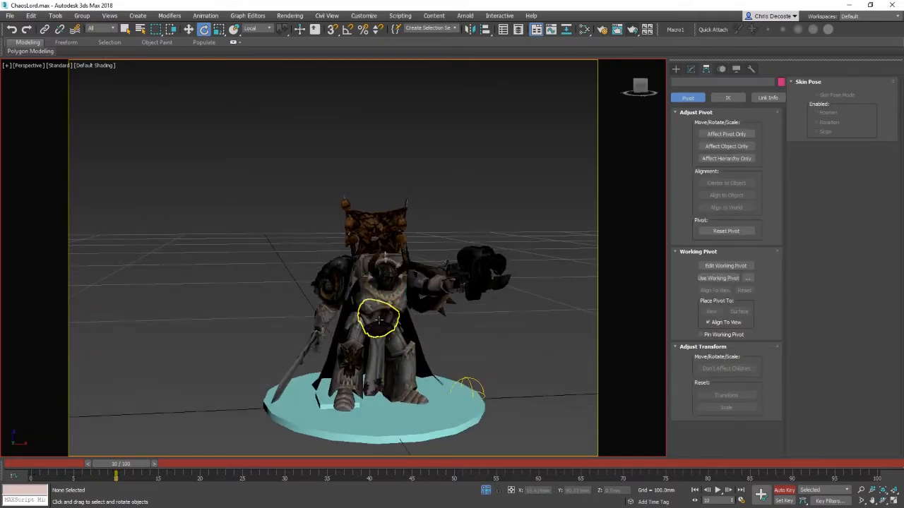
Step: Select the ROOT piece and rotate it to check that the linked parts follow
{"action": "left_click", "coordinate": [381, 321]}
{"action": "right_click", "coordinate": [478, 331], "text": "alt"}
{"action": "left_click", "coordinate": [510, 277]}
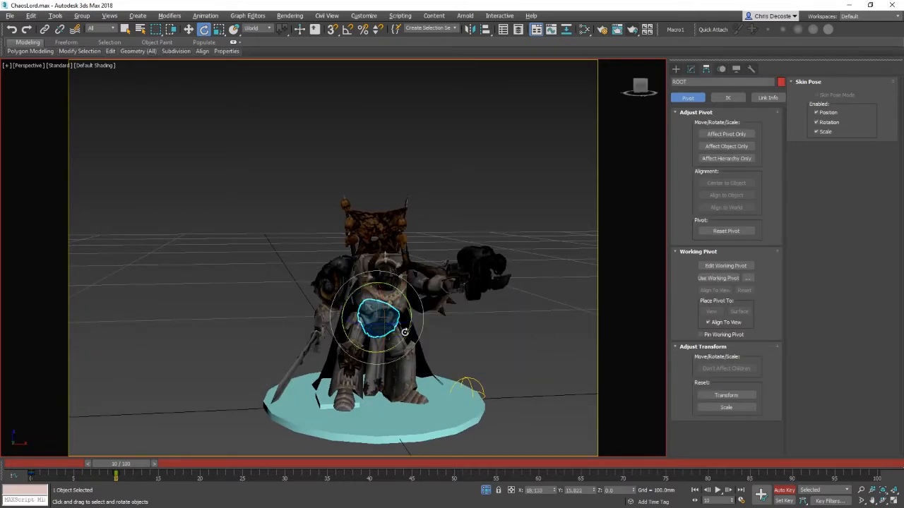
{"action": "left_click_drag", "start_coordinate": [404, 324], "coordinate": [418, 307]}
{"action": "left_click", "coordinate": [397, 304]}
{"action": "middle_click_drag", "start_coordinate": [497, 344], "coordinate": [517, 347], "text": "alt"}
{"action": "left_click", "coordinate": [384, 321]}
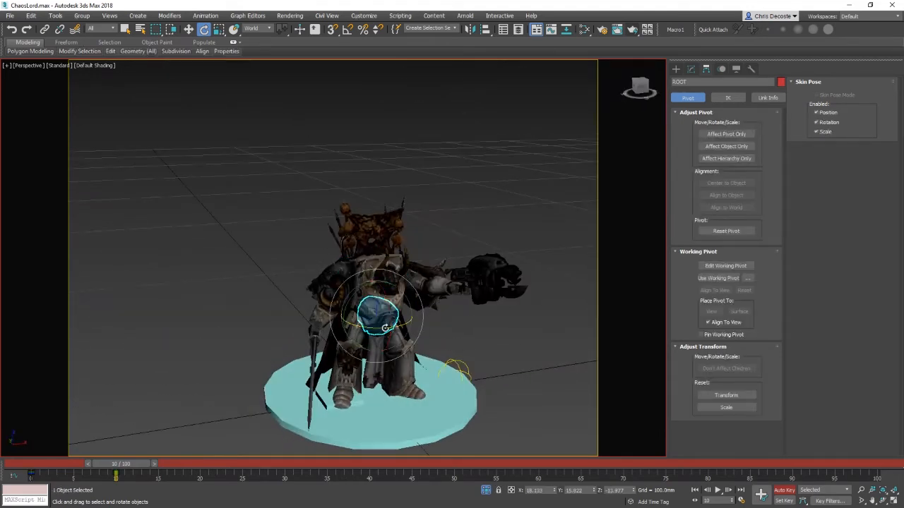
{"action": "left_click_drag", "start_coordinate": [385, 328], "coordinate": [371, 327]}
{"action": "left_click", "coordinate": [473, 339]}
Step: Rotate the chest armour plate about its pivot to test its link to the body
{"action": "left_click", "coordinate": [382, 304]}
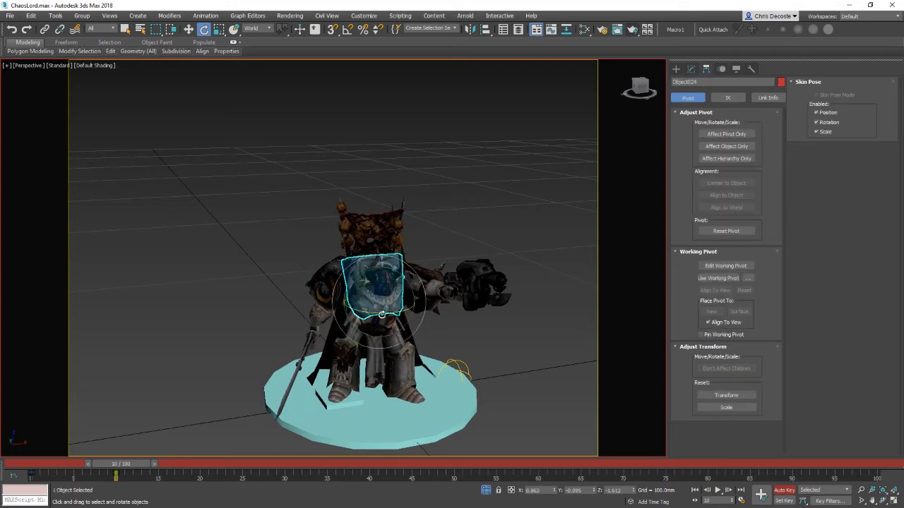
{"action": "middle_click_drag", "start_coordinate": [430, 331], "coordinate": [327, 329], "text": "alt"}
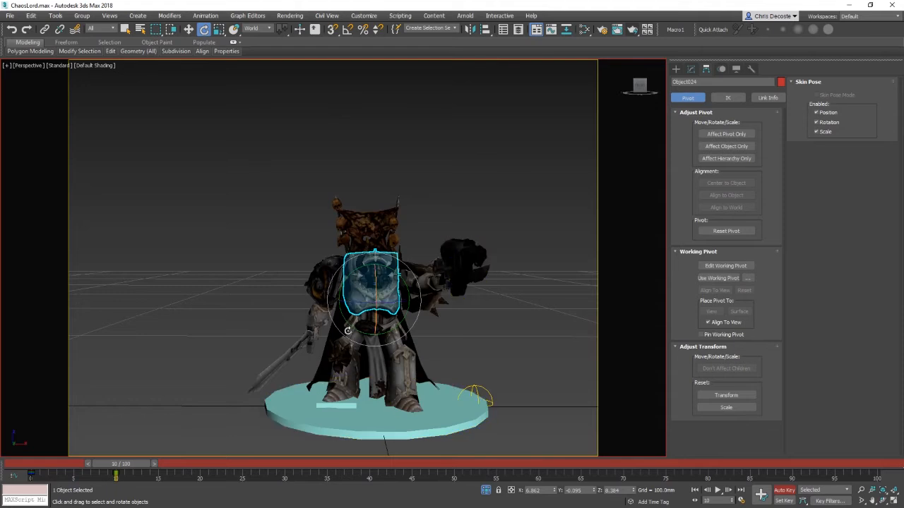
{"action": "middle_click_drag", "start_coordinate": [452, 379], "coordinate": [317, 321], "text": "alt"}
{"action": "middle_click_drag", "start_coordinate": [527, 331], "coordinate": [454, 325], "text": "alt"}
{"action": "left_click", "coordinate": [481, 335]}
{"action": "middle_click_drag", "start_coordinate": [504, 343], "coordinate": [463, 371], "text": "alt"}
{"action": "scroll", "coordinate": [495, 353], "scroll_direction": "up", "scroll_amount": 5}
{"action": "scroll", "coordinate": [479, 343], "scroll_direction": "down", "scroll_amount": 6}
{"action": "left_click", "coordinate": [384, 275]}
{"action": "scroll", "coordinate": [384, 279], "scroll_direction": "up", "scroll_amount": 5}
{"action": "middle_click_drag", "start_coordinate": [377, 295], "coordinate": [373, 256]}
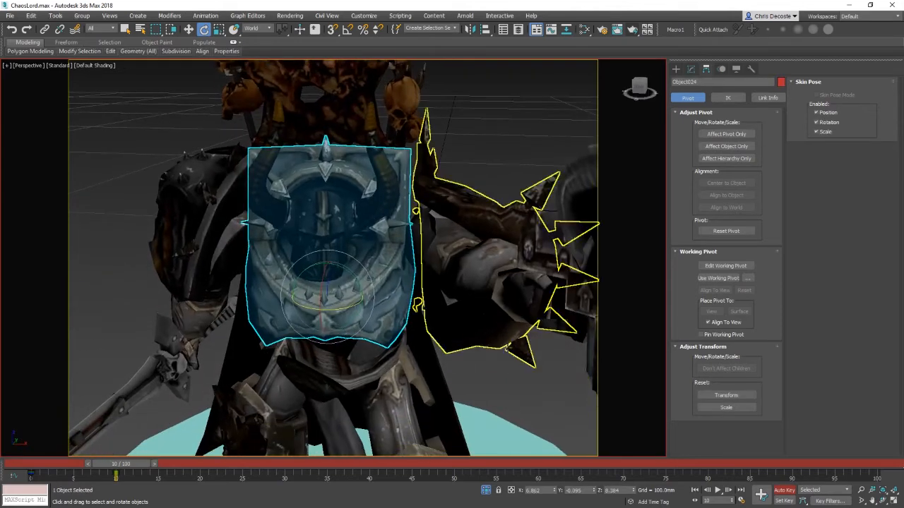
{"action": "left_click", "coordinate": [860, 489]}
{"action": "left_click_drag", "start_coordinate": [400, 241], "coordinate": [403, 294]}
Step: Render the current frame to preview the pose, then close the render window
{"action": "left_click", "coordinate": [633, 29]}
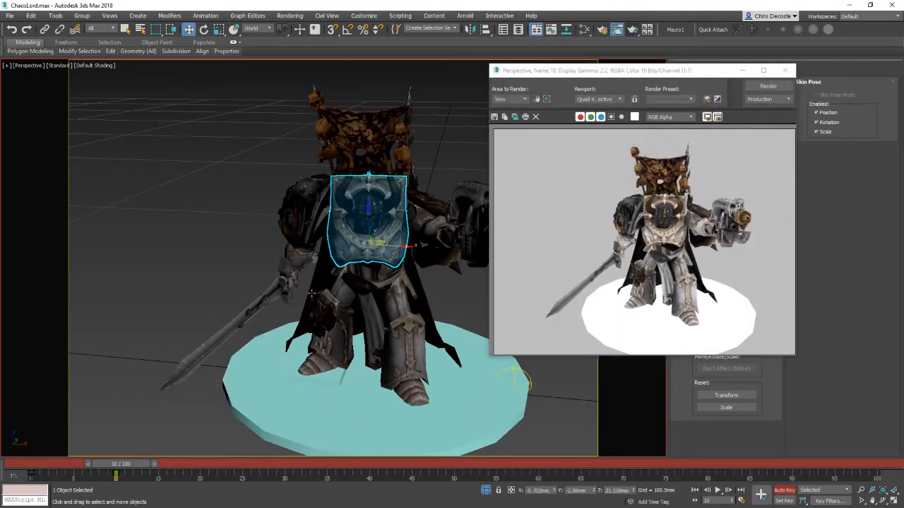
{"action": "key", "text": "w"}
{"action": "left_click", "coordinate": [784, 72]}
{"action": "left_click", "coordinate": [467, 303]}
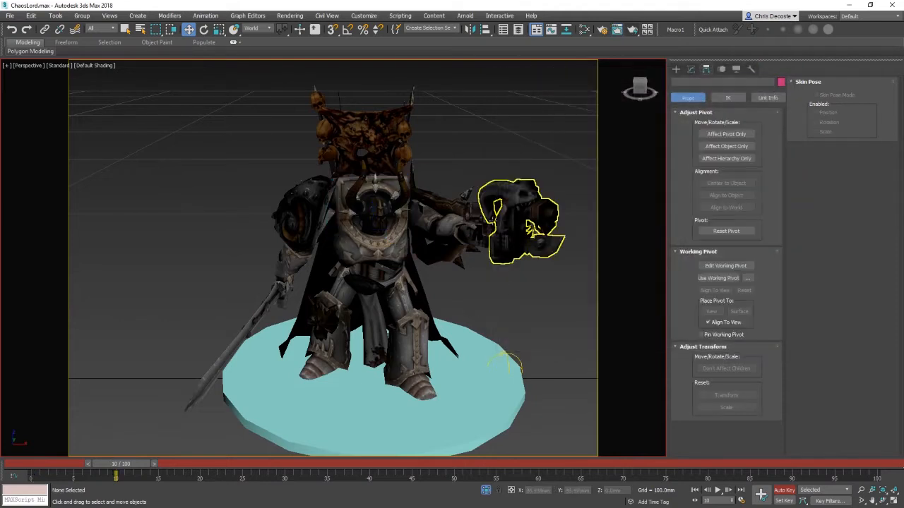
Step: Turn off Auto Key and rotate the chest armour plate without keyframing
{"action": "middle_click_drag", "start_coordinate": [472, 262], "coordinate": [495, 271], "text": "alt"}
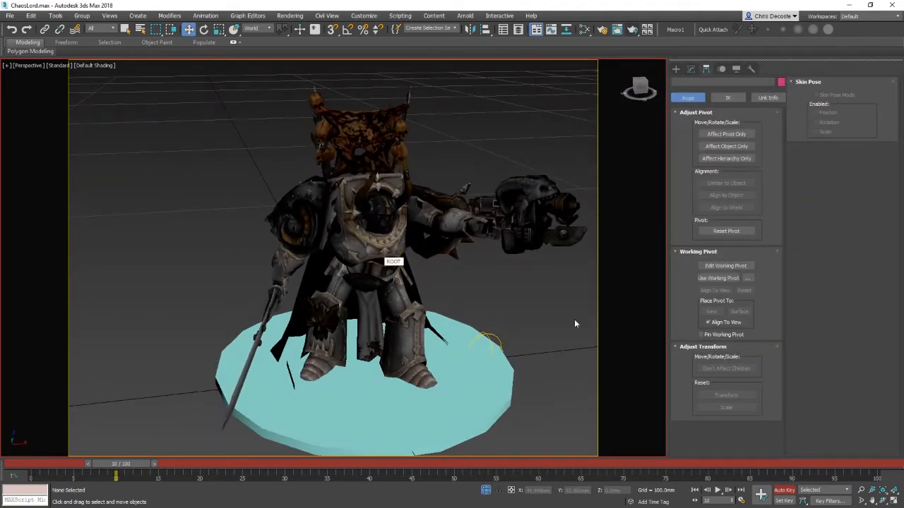
{"action": "left_click", "coordinate": [788, 492]}
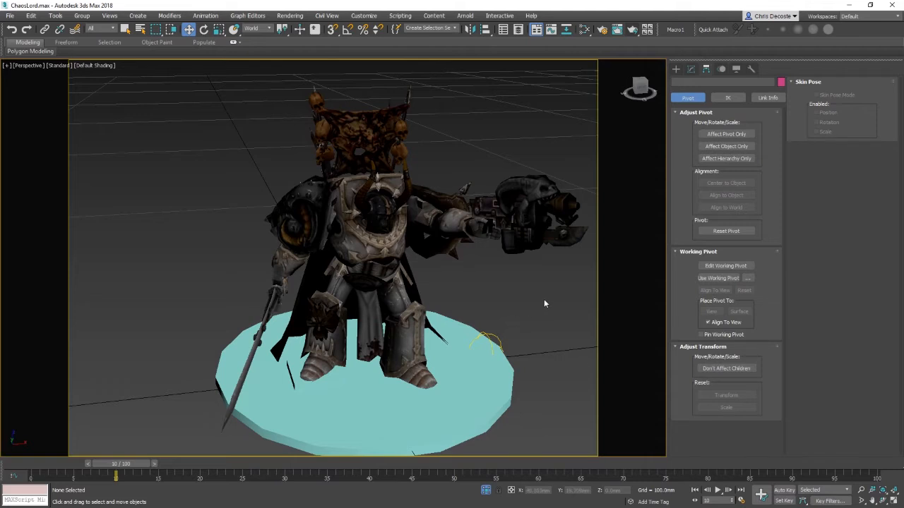
{"action": "left_click", "coordinate": [332, 242]}
{"action": "key", "text": "e"}
{"action": "left_click_drag", "start_coordinate": [351, 226], "coordinate": [407, 233]}
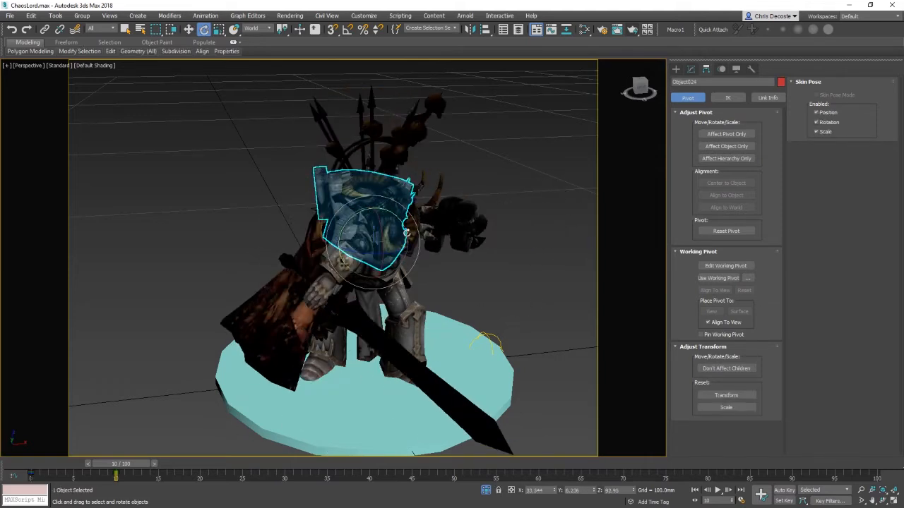
{"action": "left_click", "coordinate": [510, 293]}
Step: Turn Auto Key on and scrub between frames 0 and 10 to compare the chest plate's poses
{"action": "left_click_drag", "start_coordinate": [132, 466], "coordinate": [191, 469]}
{"action": "left_click_drag", "start_coordinate": [242, 482], "coordinate": [2, 483]}
{"action": "left_click", "coordinate": [383, 212]}
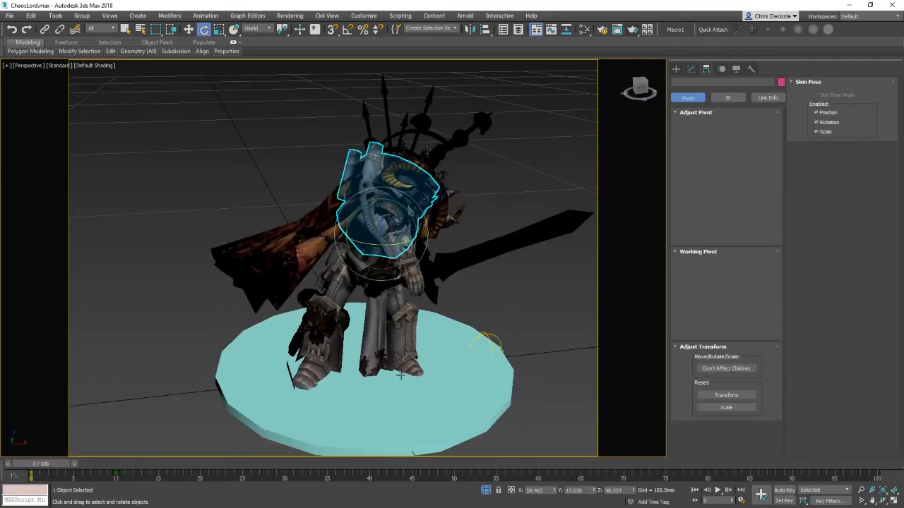
{"action": "left_click", "coordinate": [787, 492]}
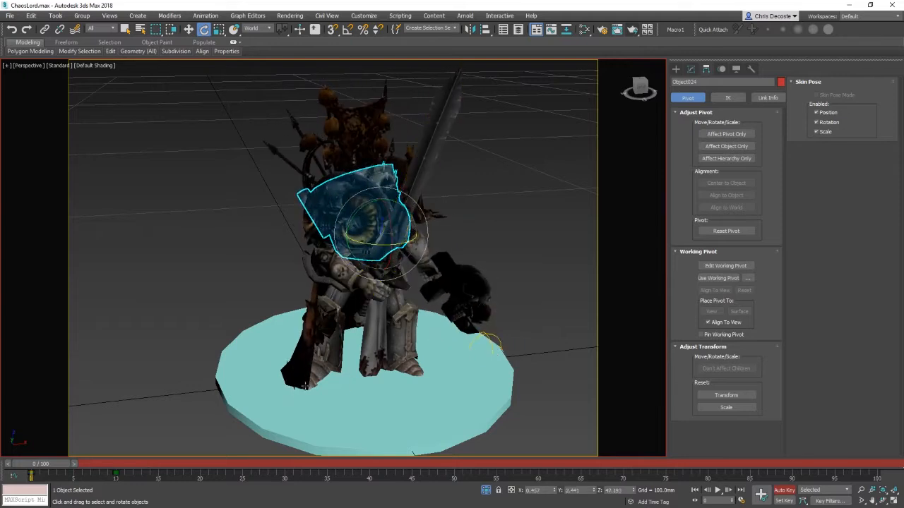
{"action": "left_click_drag", "start_coordinate": [48, 469], "coordinate": [127, 466]}
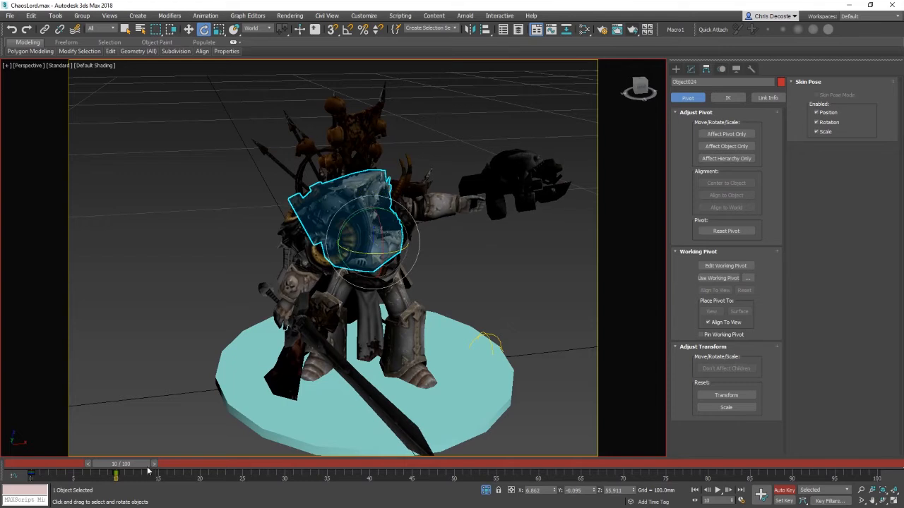
{"action": "left_click_drag", "start_coordinate": [116, 466], "coordinate": [38, 466]}
{"action": "key", "text": "e"}
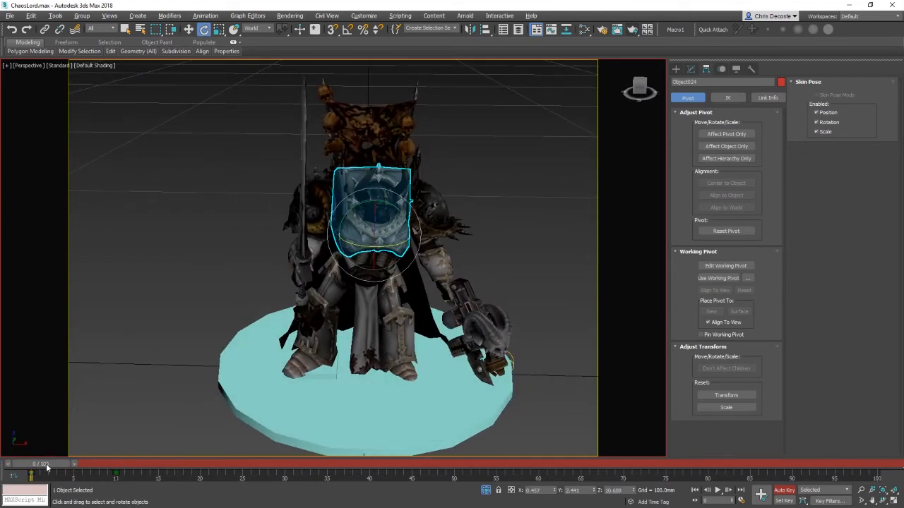
{"action": "key", "text": "ctrl+d"}
{"action": "left_click_drag", "start_coordinate": [37, 466], "coordinate": [134, 466]}
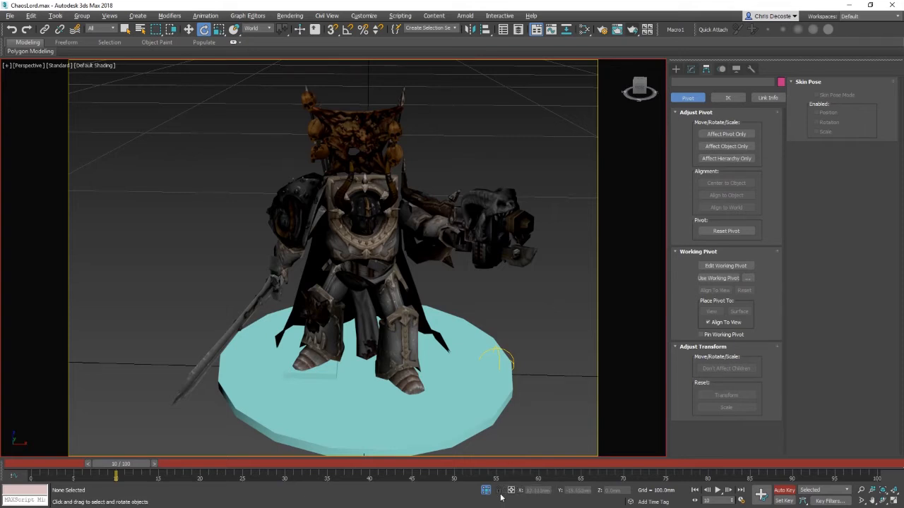
Step: Turn off Auto Key and return the time slider to frame 0
{"action": "left_click", "coordinate": [786, 490]}
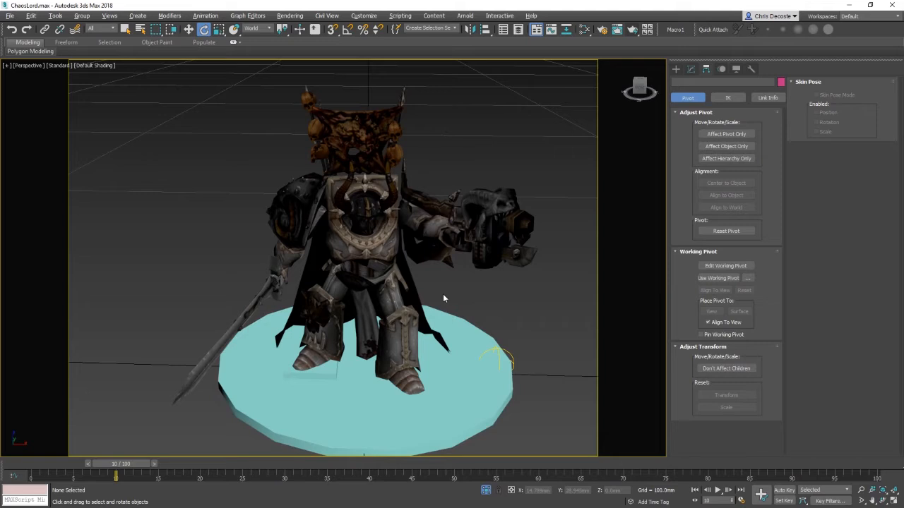
{"action": "middle_click_drag", "start_coordinate": [482, 281], "coordinate": [501, 349], "text": "alt"}
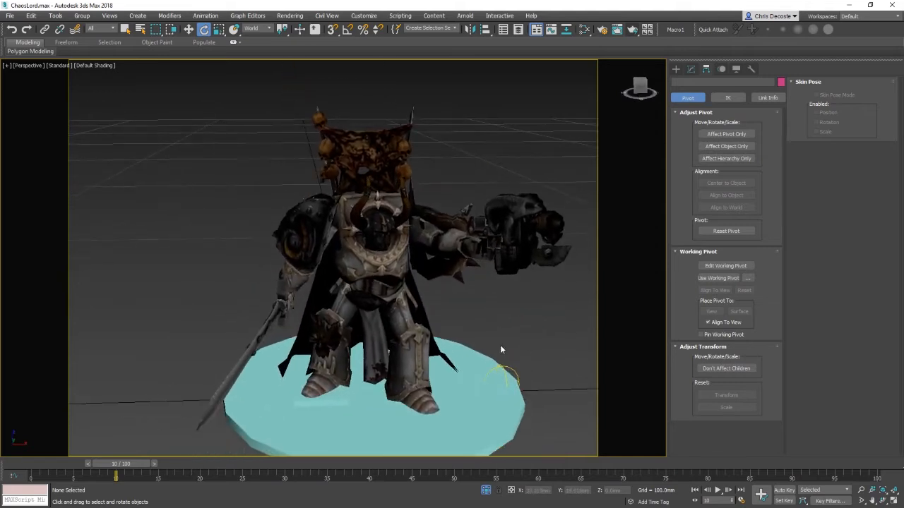
{"action": "left_click_drag", "start_coordinate": [136, 462], "coordinate": [3, 450]}
{"action": "key", "text": "e"}
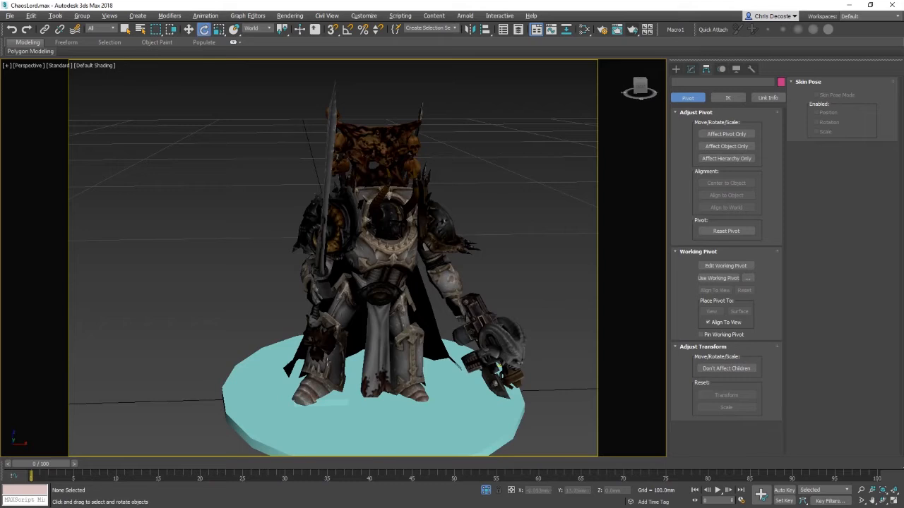
{"action": "middle_click_drag", "start_coordinate": [282, 360], "coordinate": [426, 347], "text": "alt"}
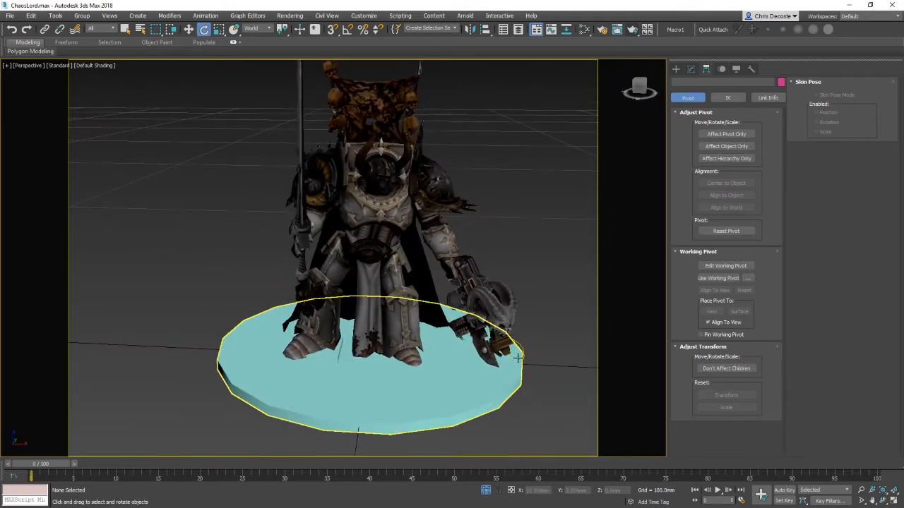
{"action": "middle_click_drag", "start_coordinate": [563, 337], "coordinate": [542, 312], "text": "alt"}
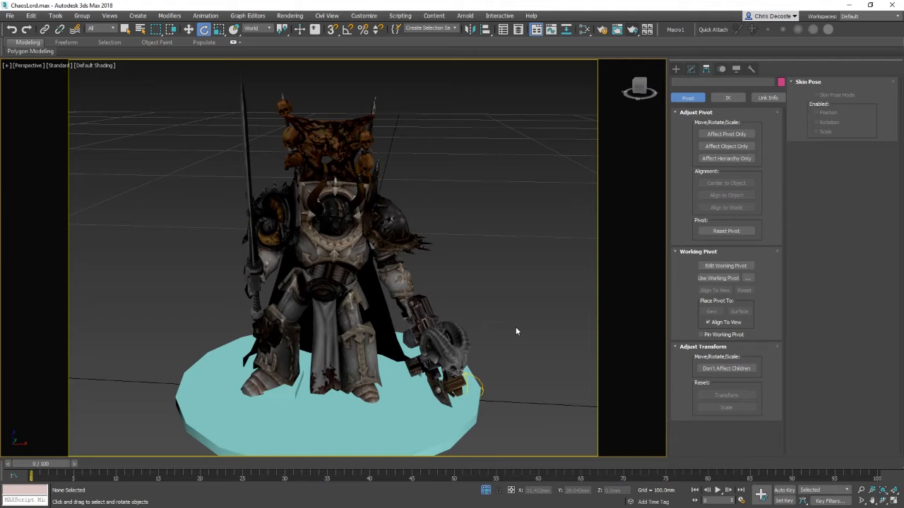
Step: Reopen ChaosLord.max from the ChaosLord folder on the Desktop without saving changes
{"action": "left_click", "coordinate": [10, 16]}
{"action": "left_click", "coordinate": [17, 53]}
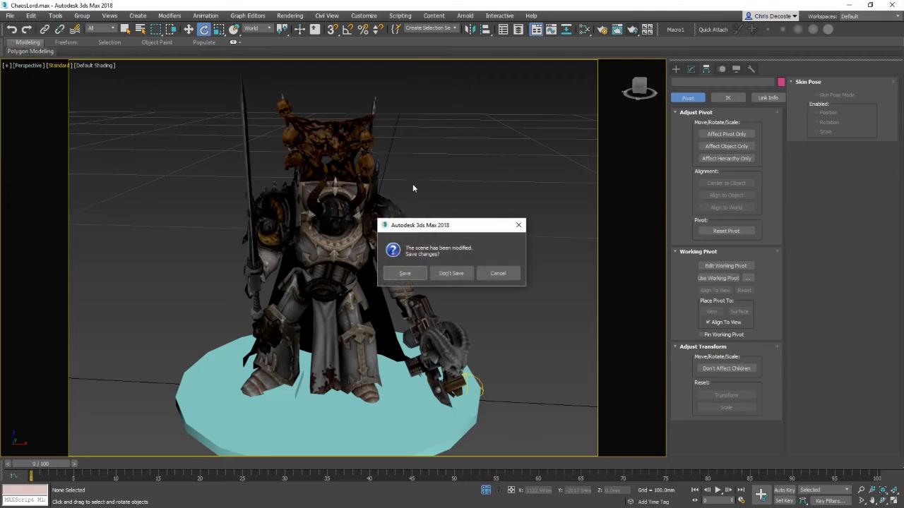
{"action": "left_click", "coordinate": [457, 274]}
{"action": "left_click", "coordinate": [27, 103]}
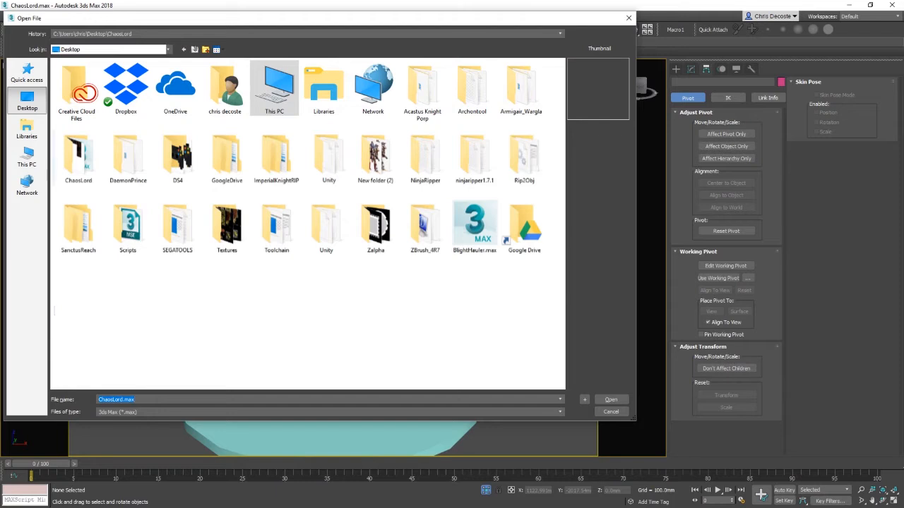
{"action": "double_click", "coordinate": [79, 156]}
{"action": "double_click", "coordinate": [89, 102]}
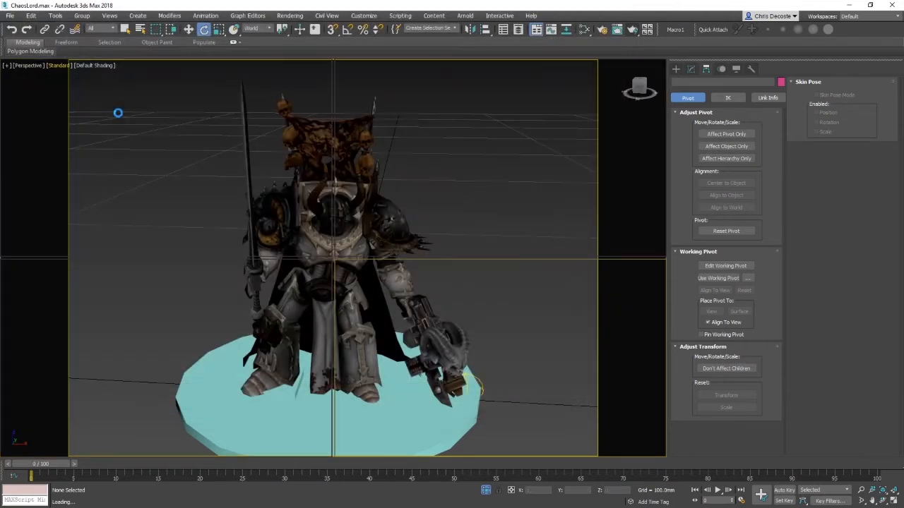
Step: Select the two lights in the scene and hide them
{"action": "left_click", "coordinate": [560, 344]}
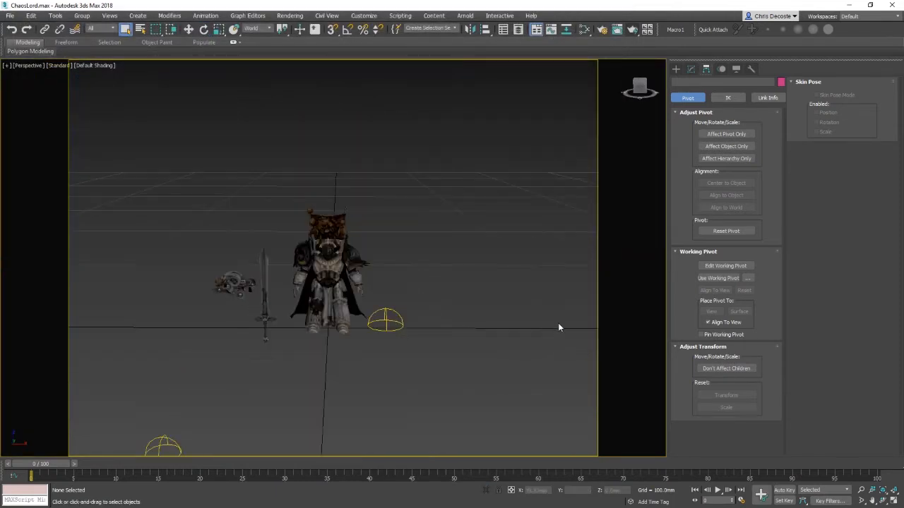
{"action": "left_click", "coordinate": [384, 322]}
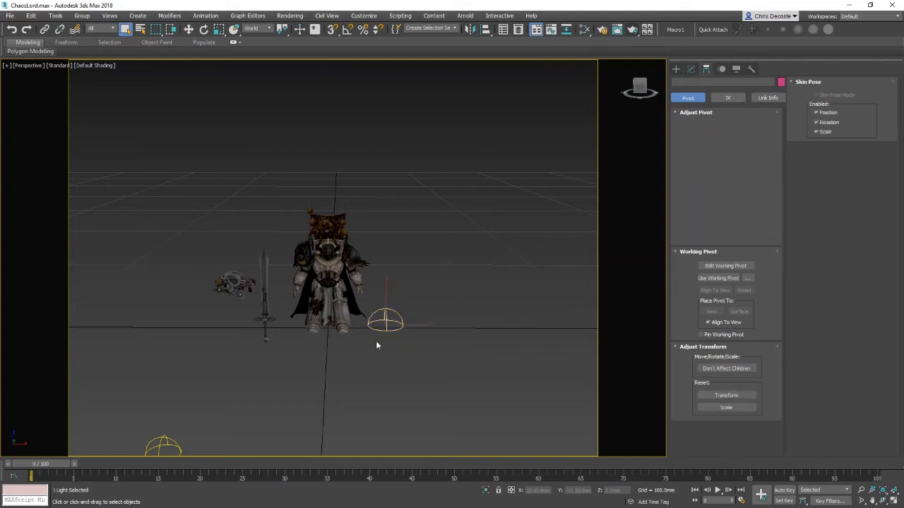
{"action": "left_click", "coordinate": [166, 445], "text": "ctrl"}
{"action": "right_click", "coordinate": [369, 389]}
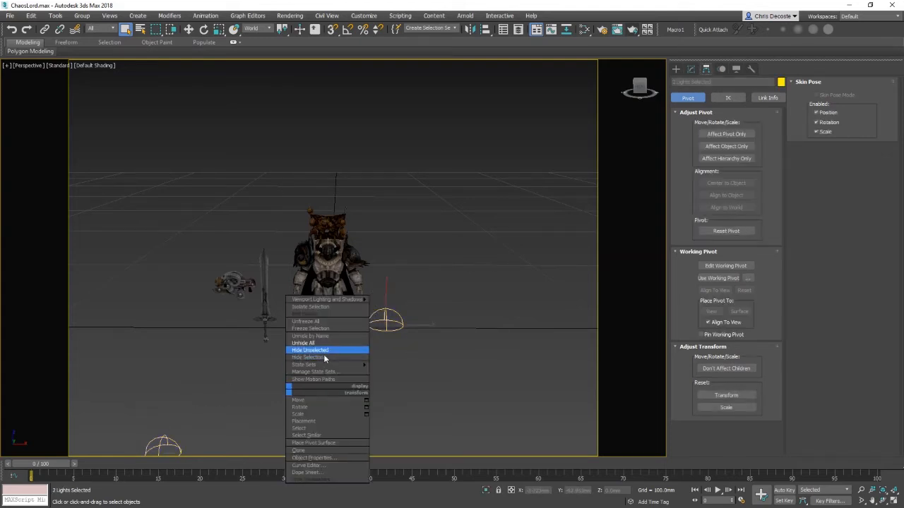
{"action": "left_click", "coordinate": [322, 358]}
Step: Zoom to a leg armour piece and switch the viewport to edged-faces shading
{"action": "left_click", "coordinate": [312, 317]}
{"action": "key", "text": "z"}
{"action": "middle_click_drag", "start_coordinate": [313, 318], "coordinate": [332, 353], "text": "alt"}
{"action": "key", "text": "F3"}
{"action": "key", "text": "F3"}
{"action": "key", "text": "F4"}
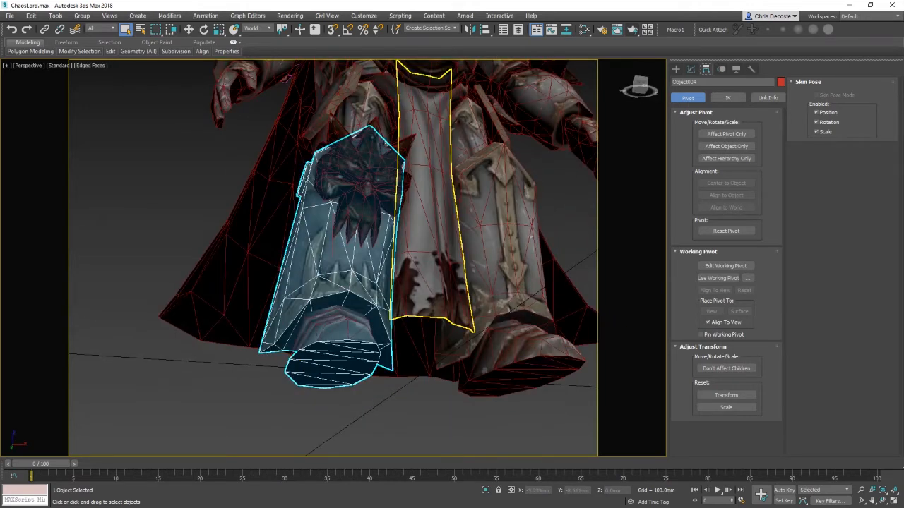
Step: Select the eight leg, waist and torso armour pieces and isolate them
{"action": "left_click", "coordinate": [337, 358], "text": "ctrl"}
{"action": "mouse_move", "coordinate": [474, 314]}
{"action": "middle_mouse_down", "text": "alt"}
{"action": "mouse_move", "coordinate": [491, 343]}
{"action": "mouse_move", "coordinate": [481, 348]}
{"action": "mouse_move", "coordinate": [498, 336]}
{"action": "middle_mouse_up", "text": "alt"}
{"action": "left_click", "coordinate": [482, 346], "text": "ctrl"}
{"action": "left_click", "coordinate": [466, 276], "text": "ctrl"}
{"action": "middle_click_drag", "start_coordinate": [459, 216], "coordinate": [423, 326], "text": "alt"}
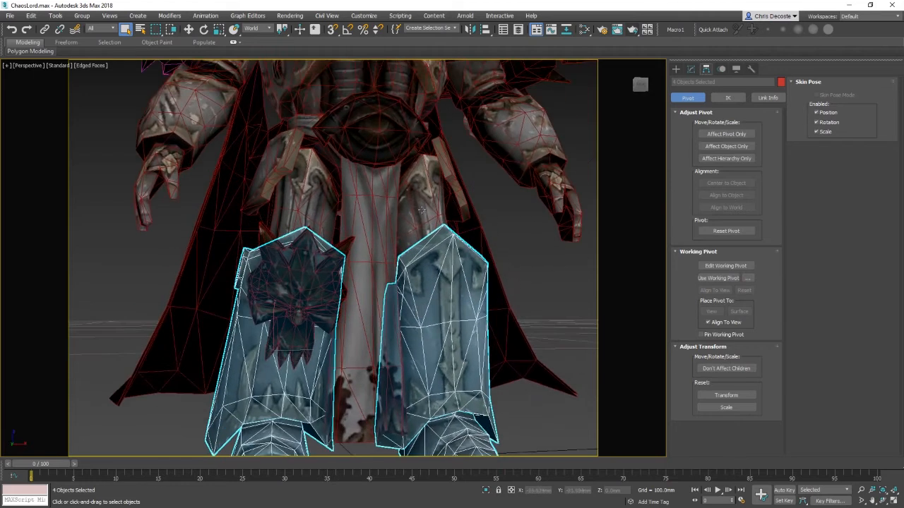
{"action": "left_click", "coordinate": [404, 173], "text": "ctrl"}
{"action": "left_click", "coordinate": [305, 183], "text": "ctrl"}
{"action": "middle_click_drag", "start_coordinate": [333, 206], "coordinate": [332, 274]}
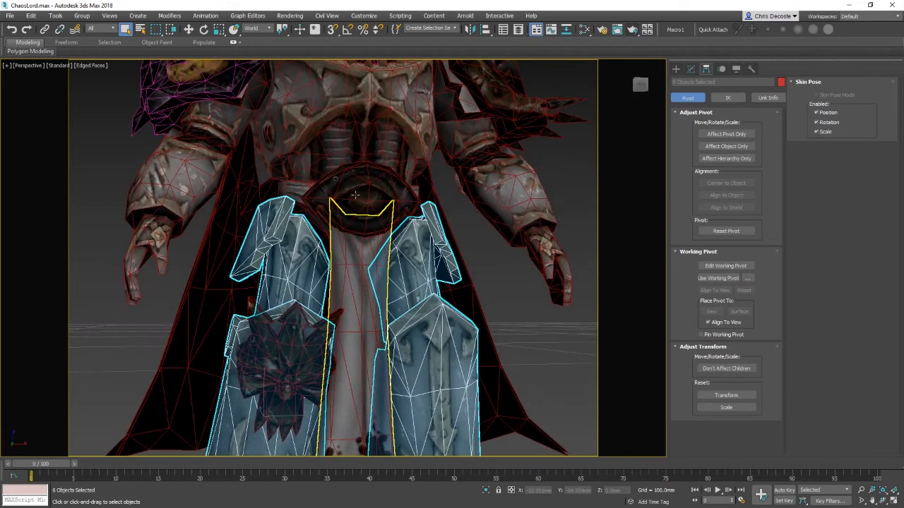
{"action": "left_click", "coordinate": [353, 132], "text": "ctrl"}
{"action": "left_click", "coordinate": [300, 203], "text": "ctrl"}
{"action": "middle_click_drag", "start_coordinate": [423, 236], "coordinate": [386, 256], "text": "alt"}
{"action": "right_click", "coordinate": [399, 257]}
{"action": "left_click", "coordinate": [435, 174]}
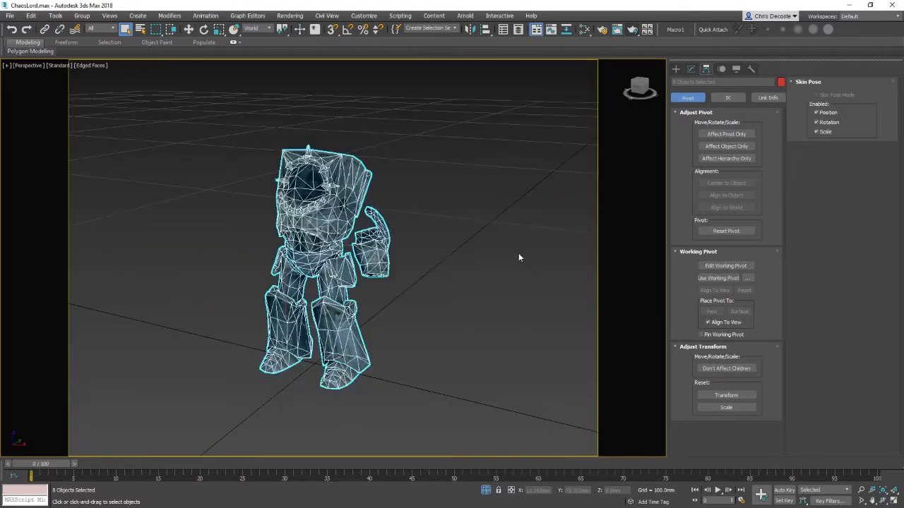
Step: Detach the gauntlet element from the waist armour object as a separate object
{"action": "left_click", "coordinate": [518, 253]}
{"action": "left_click", "coordinate": [374, 244]}
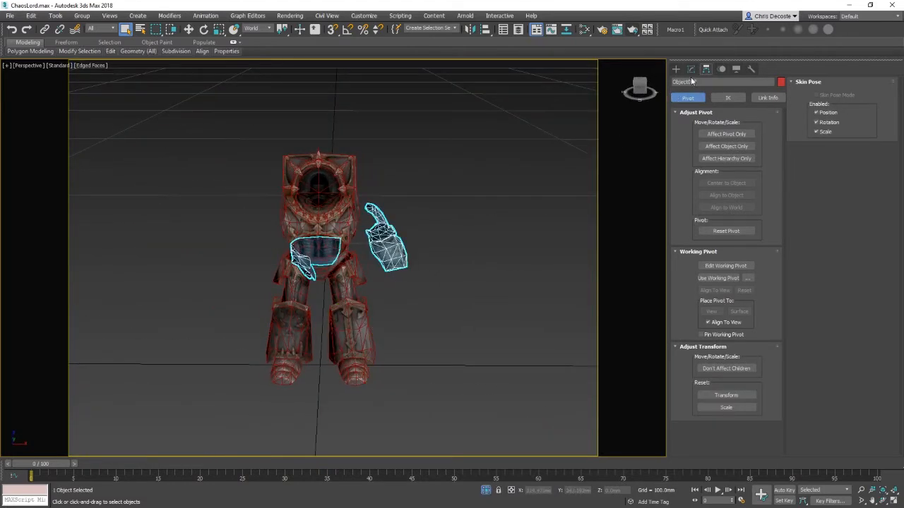
{"action": "left_click", "coordinate": [691, 69]}
{"action": "right_click", "coordinate": [382, 264]}
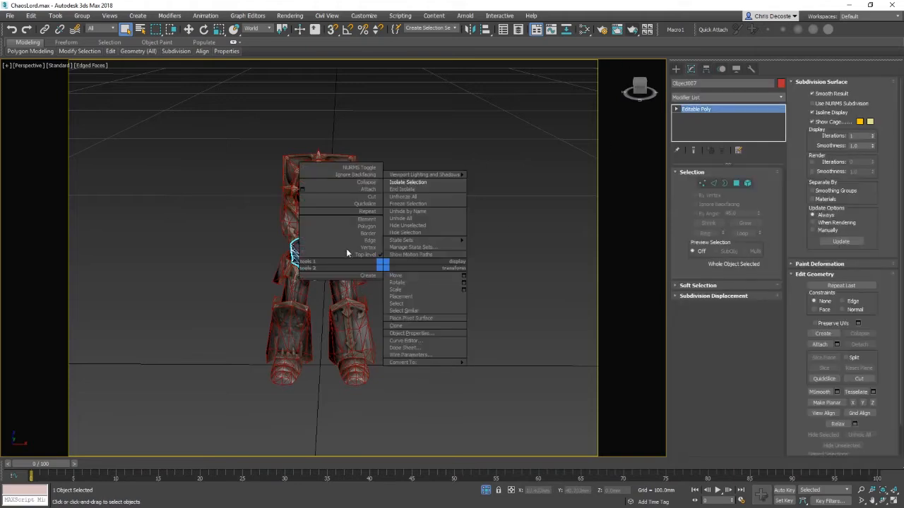
{"action": "left_click", "coordinate": [370, 219]}
{"action": "left_click", "coordinate": [413, 284]}
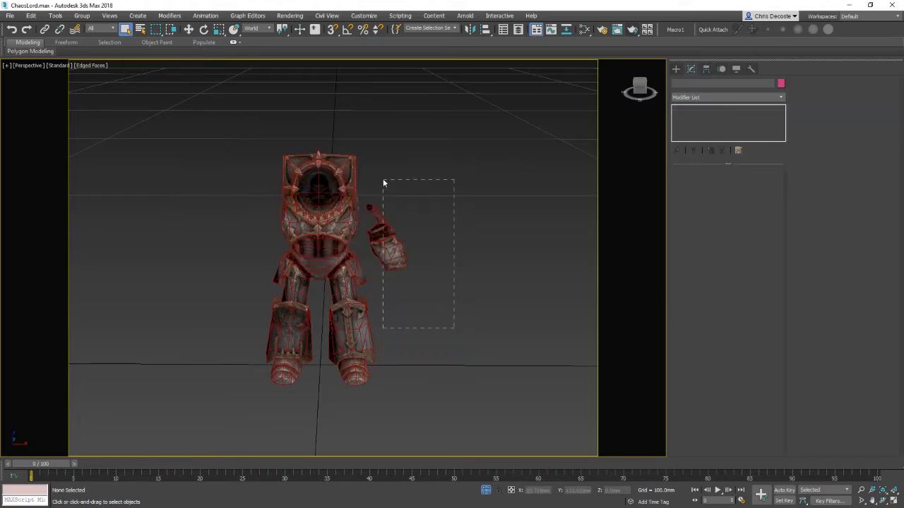
{"action": "left_click_drag", "start_coordinate": [383, 183], "coordinate": [383, 183]}
{"action": "left_click", "coordinate": [400, 273]}
{"action": "left_click", "coordinate": [389, 254]}
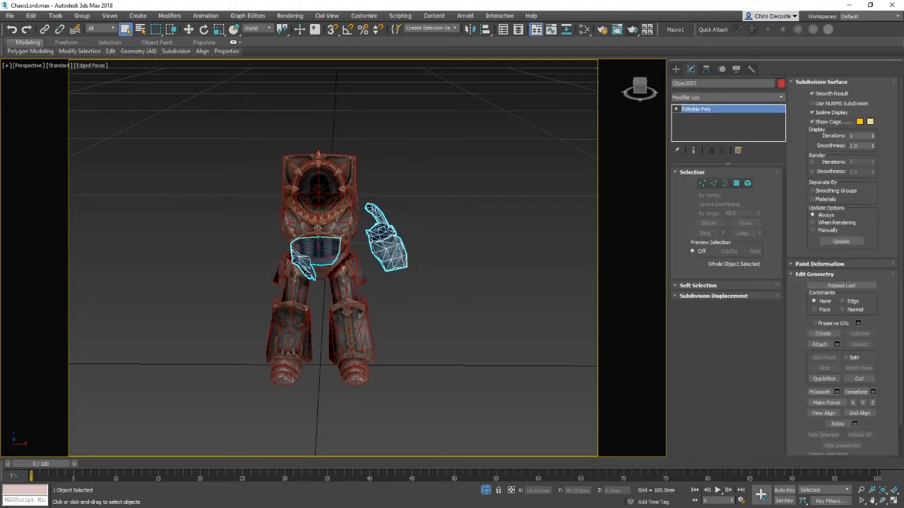
{"action": "right_click", "coordinate": [387, 250]}
{"action": "left_click", "coordinate": [369, 211]}
{"action": "key", "text": "4"}
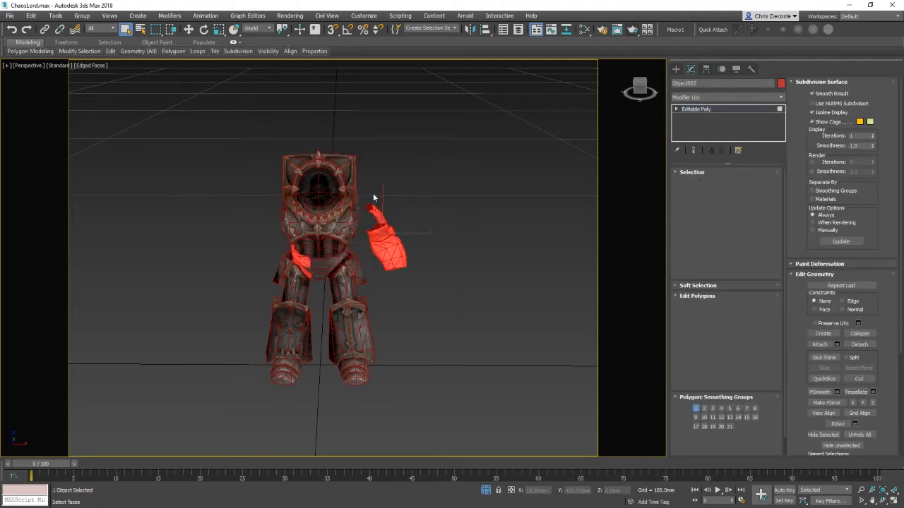
{"action": "left_click", "coordinate": [867, 344]}
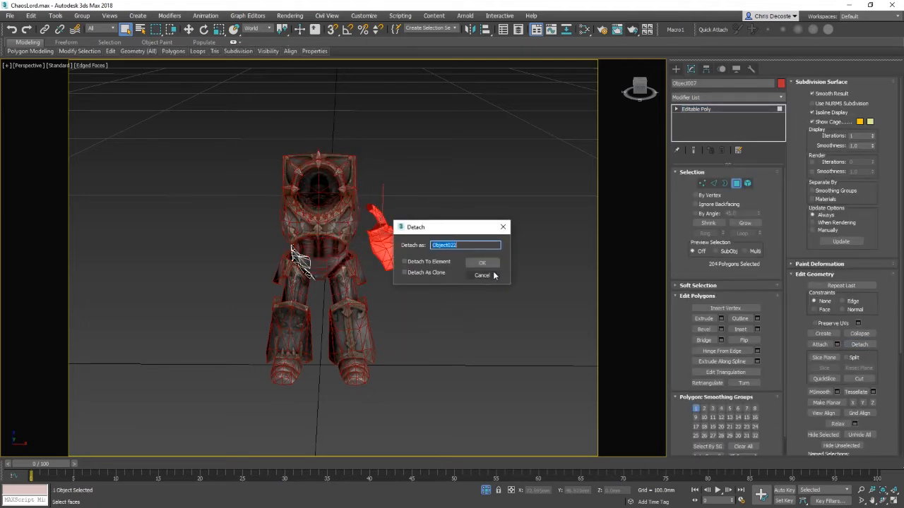
{"action": "left_click", "coordinate": [480, 260]}
{"action": "right_click", "coordinate": [369, 238]}
{"action": "left_click", "coordinate": [314, 236]}
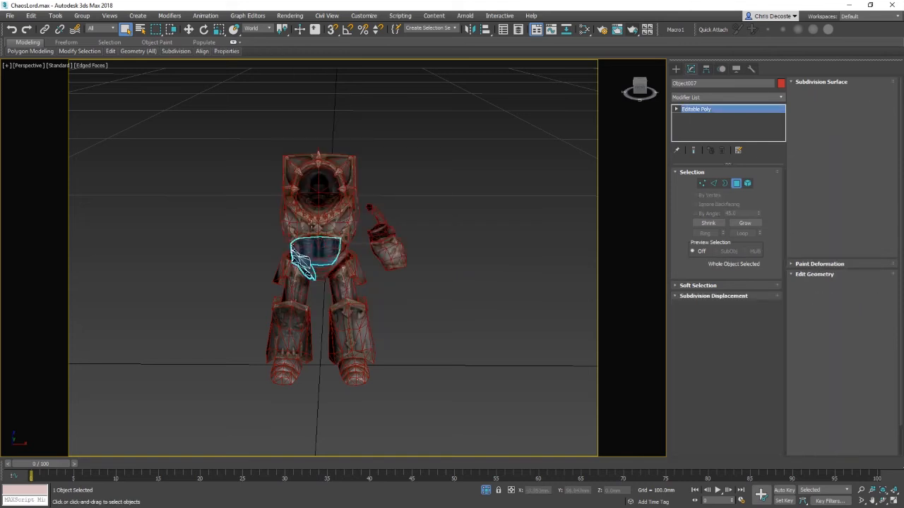
{"action": "left_click", "coordinate": [312, 223]}
{"action": "right_click", "coordinate": [431, 236]}
{"action": "left_click", "coordinate": [375, 218]}
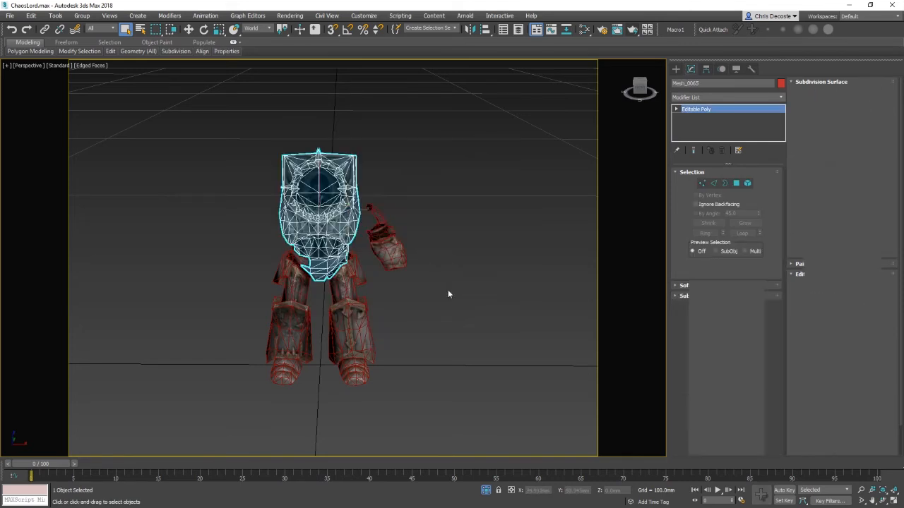
{"action": "right_click", "coordinate": [423, 274]}
{"action": "left_click", "coordinate": [377, 231]}
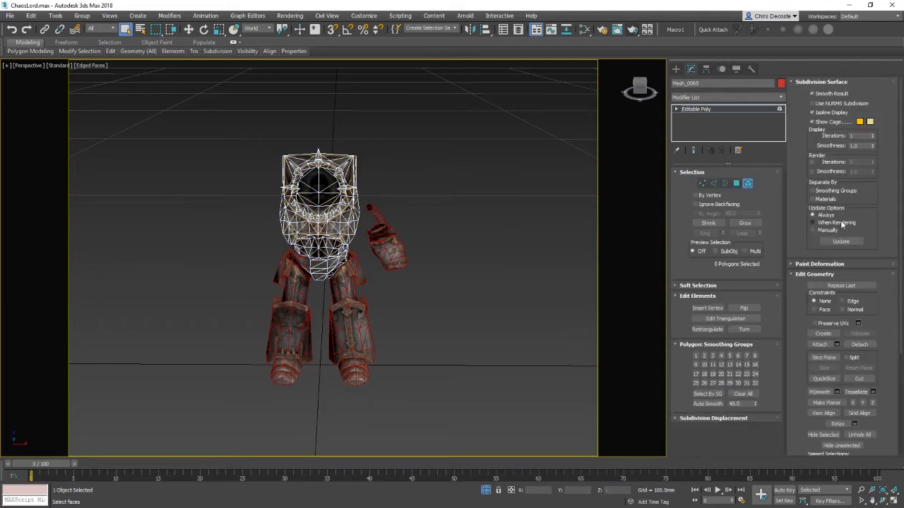
{"action": "left_click", "coordinate": [818, 345]}
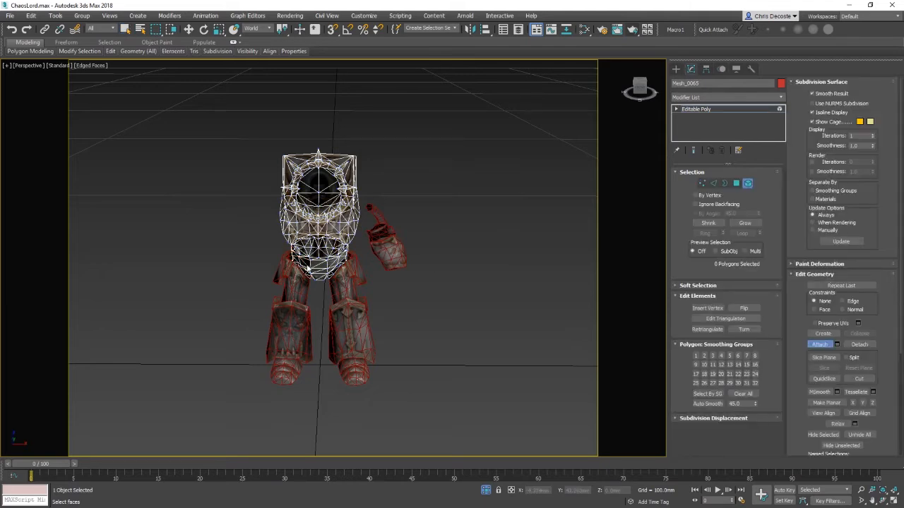
{"action": "right_click", "coordinate": [299, 300]}
{"action": "right_click", "coordinate": [286, 348]}
{"action": "left_click", "coordinate": [278, 340]}
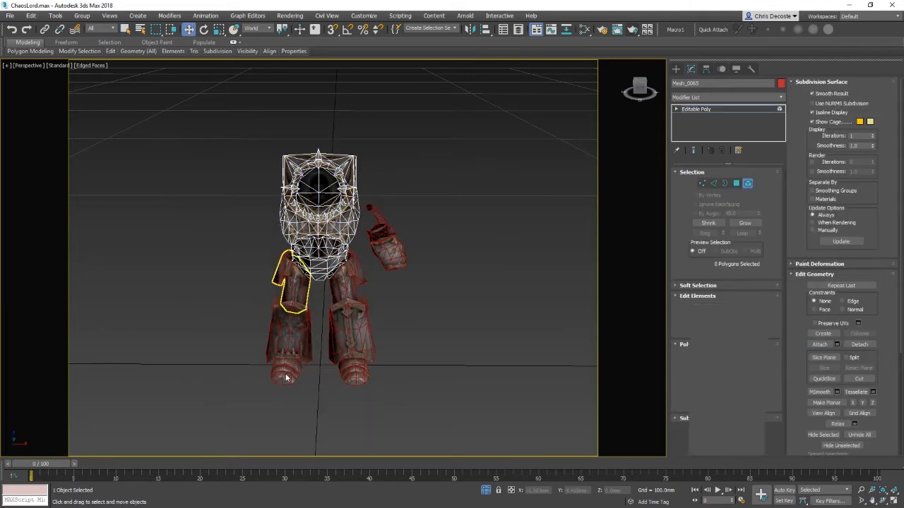
Step: Detach the boot element from the left lower leg armour as a separate object
{"action": "left_click", "coordinate": [286, 372]}
{"action": "middle_click_drag", "start_coordinate": [318, 383], "coordinate": [344, 377], "text": "alt"}
{"action": "right_click", "coordinate": [339, 374]}
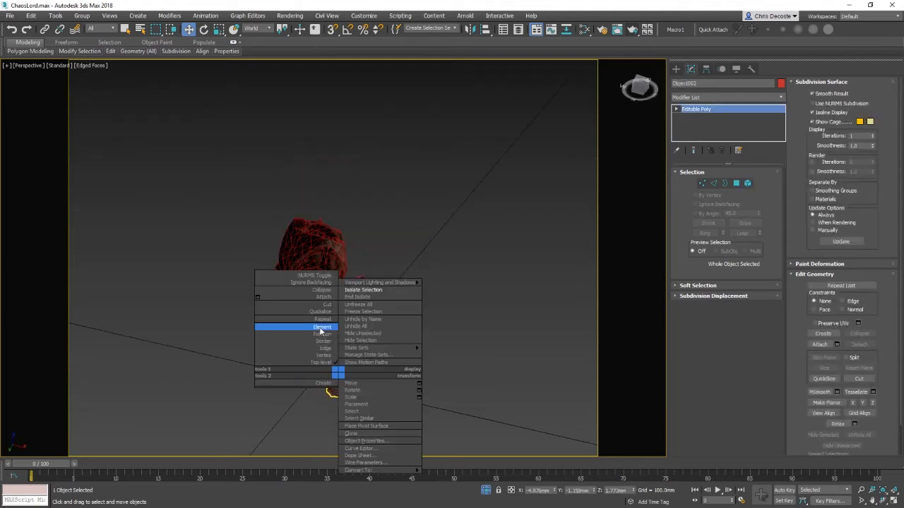
{"action": "left_click", "coordinate": [320, 330]}
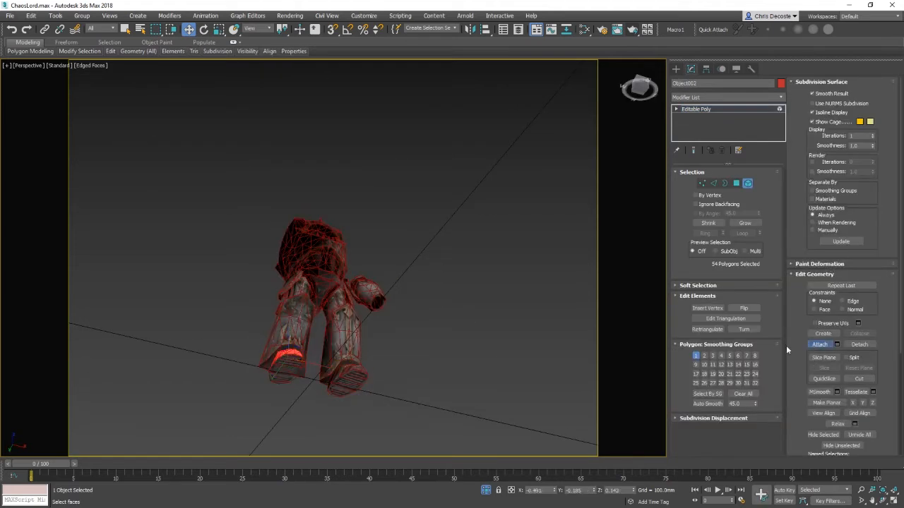
{"action": "left_click", "coordinate": [300, 354]}
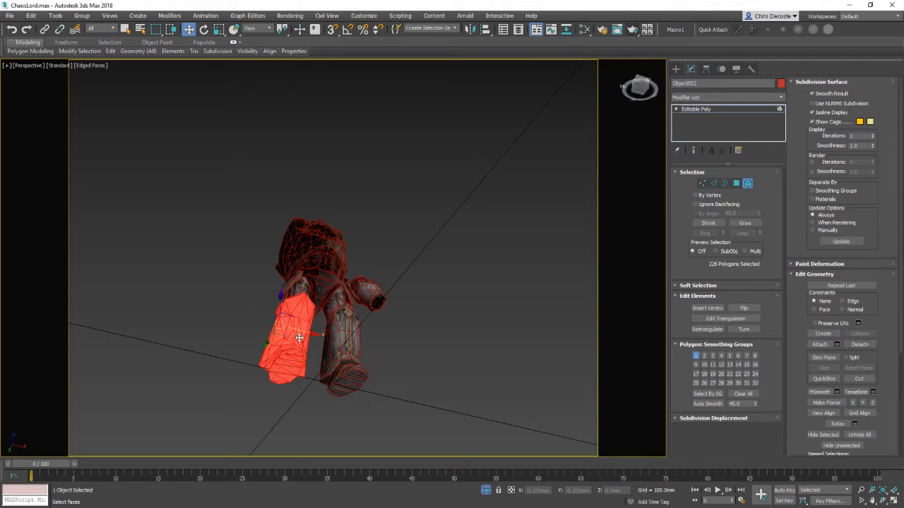
{"action": "right_click", "coordinate": [299, 336]}
{"action": "left_click", "coordinate": [284, 289]}
{"action": "left_click", "coordinate": [286, 380]}
{"action": "middle_click_drag", "start_coordinate": [286, 381], "coordinate": [290, 395], "text": "alt"}
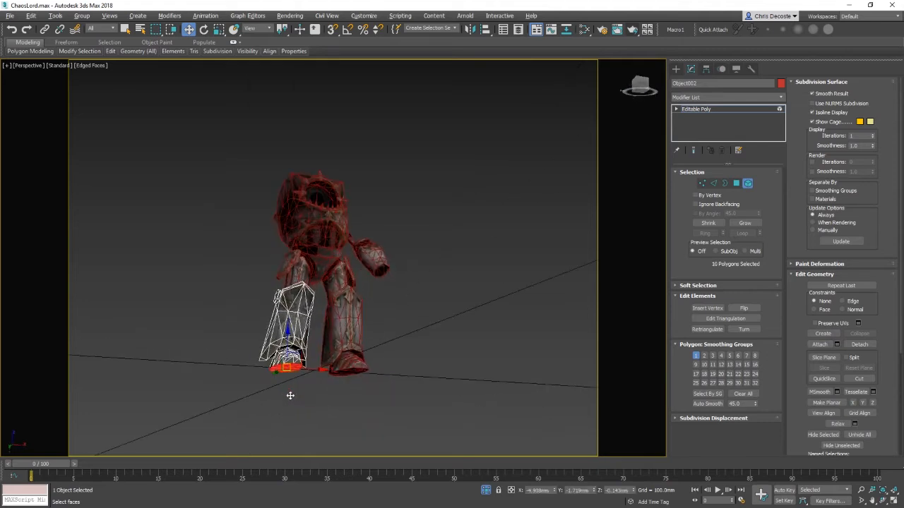
{"action": "left_click", "coordinate": [289, 352], "text": "ctrl"}
{"action": "left_click", "coordinate": [859, 344]}
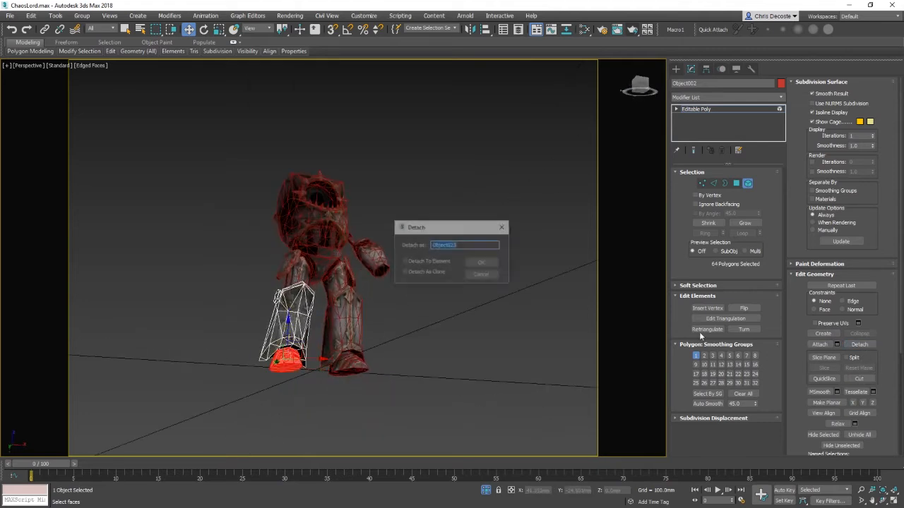
{"action": "key", "text": "Return"}
Step: Detach the boot polygons from the right lower leg armour as a separate object
{"action": "right_click", "coordinate": [333, 318]}
{"action": "left_click", "coordinate": [303, 307]}
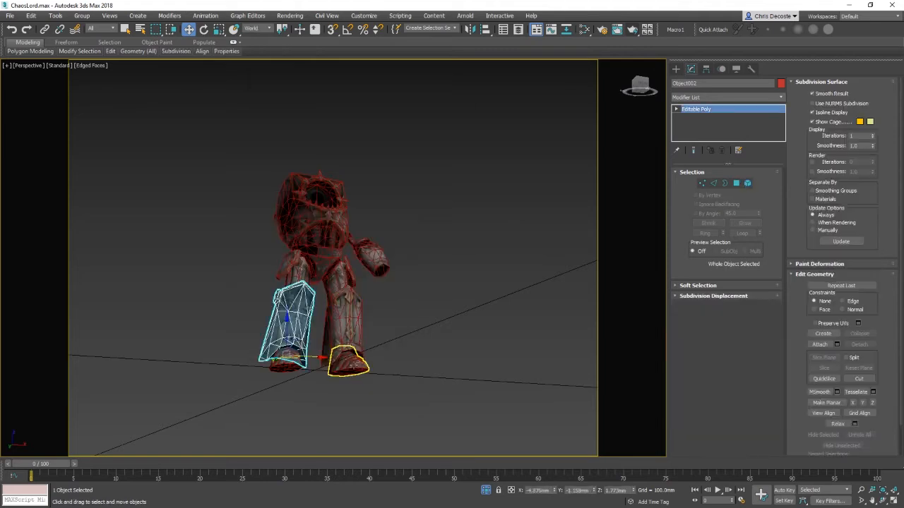
{"action": "left_click", "coordinate": [351, 366]}
{"action": "right_click", "coordinate": [351, 365]}
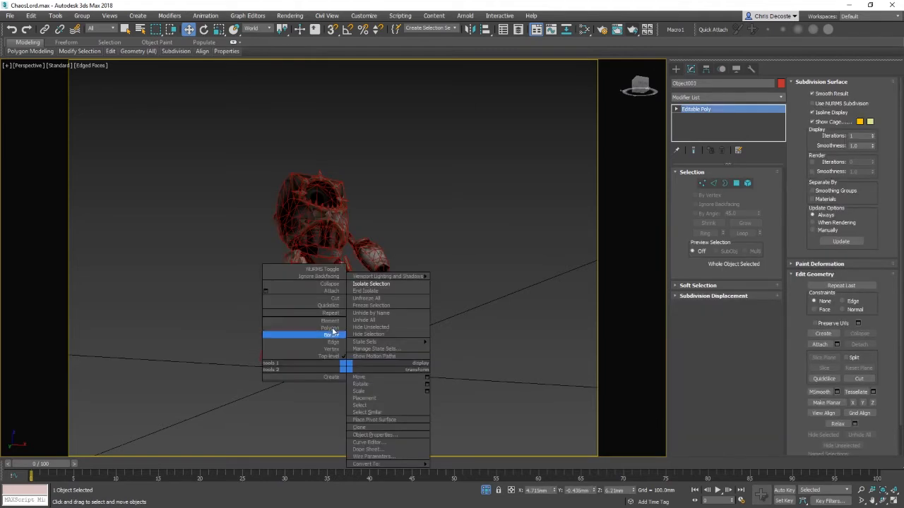
{"action": "left_click", "coordinate": [303, 332]}
{"action": "left_click", "coordinate": [346, 367]}
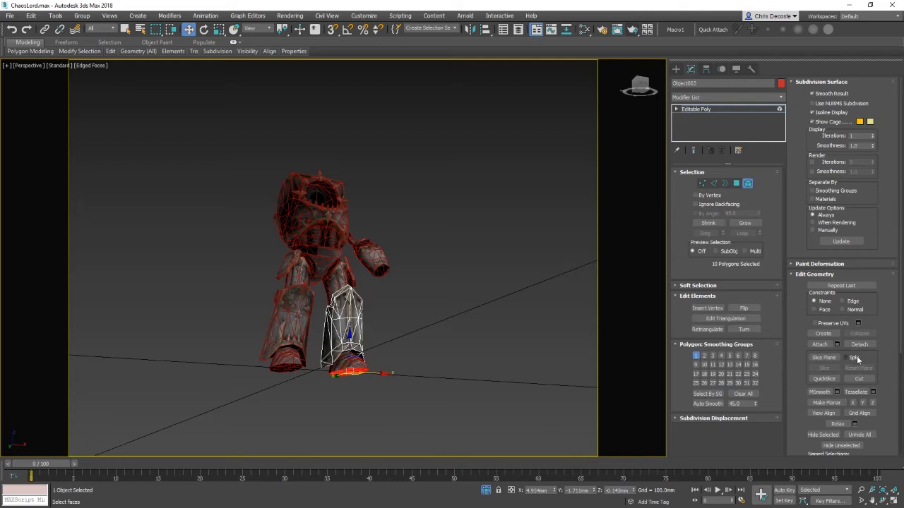
{"action": "left_click", "coordinate": [859, 345]}
{"action": "left_click", "coordinate": [485, 259]}
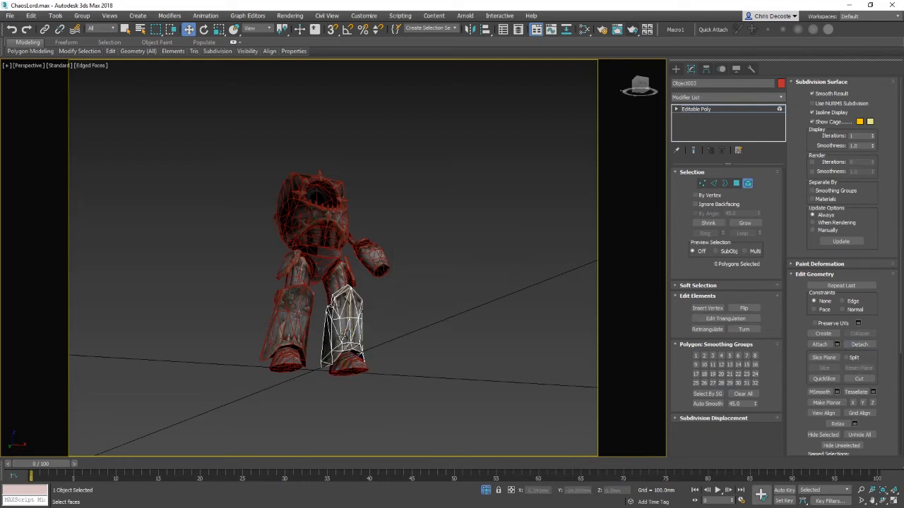
Step: Select the boot element on the other leg armour object and return to object level
{"action": "right_click", "coordinate": [340, 332]}
{"action": "left_click", "coordinate": [327, 325]}
{"action": "left_click", "coordinate": [346, 357]}
{"action": "right_click", "coordinate": [434, 355]}
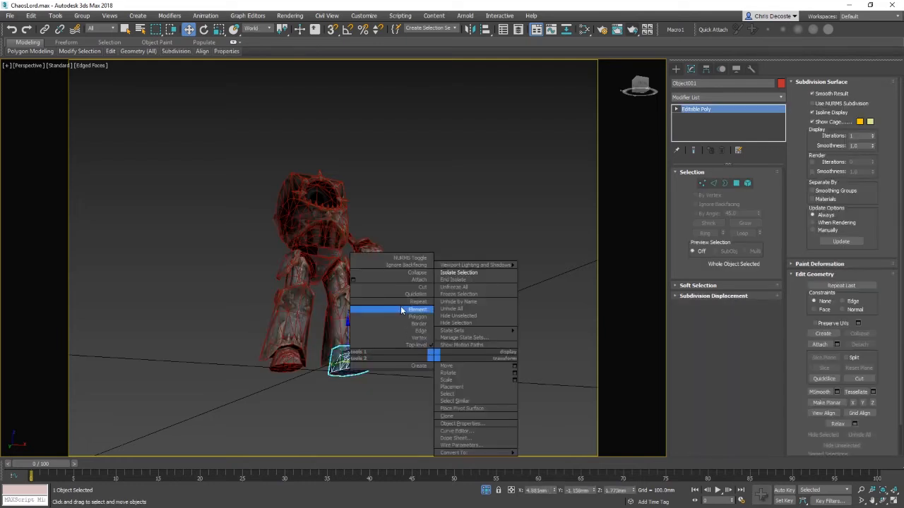
{"action": "left_click", "coordinate": [403, 312]}
{"action": "left_click", "coordinate": [346, 363]}
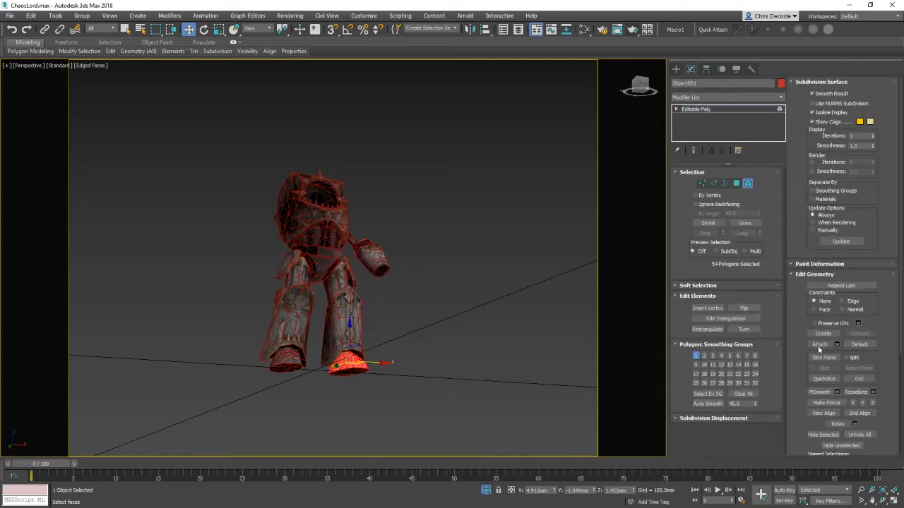
{"action": "left_click", "coordinate": [819, 345]}
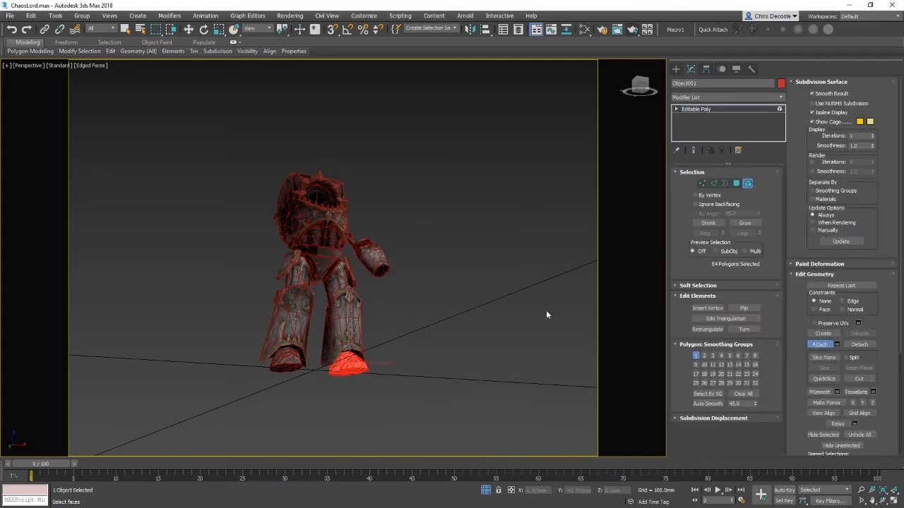
{"action": "right_click", "coordinate": [418, 337]}
{"action": "right_click", "coordinate": [401, 313]}
{"action": "left_click", "coordinate": [424, 308]}
{"action": "left_click", "coordinate": [450, 313]}
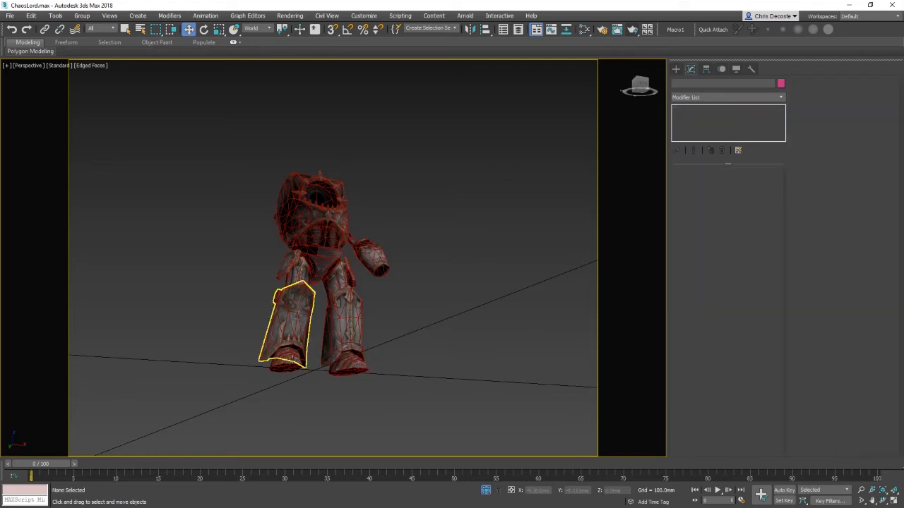
Step: Select the detached gauntlet and hide it
{"action": "left_click", "coordinate": [292, 360]}
{"action": "left_click", "coordinate": [351, 365], "text": "ctrl"}
{"action": "left_click_drag", "start_coordinate": [206, 136], "coordinate": [242, 181]}
{"action": "left_click_drag", "start_coordinate": [235, 334], "coordinate": [238, 331]}
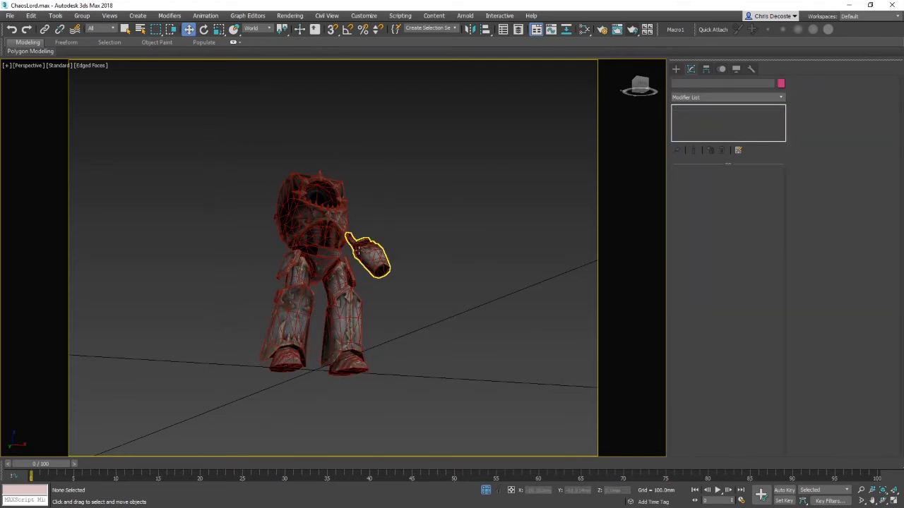
{"action": "left_click", "coordinate": [368, 253]}
{"action": "right_click", "coordinate": [414, 245]}
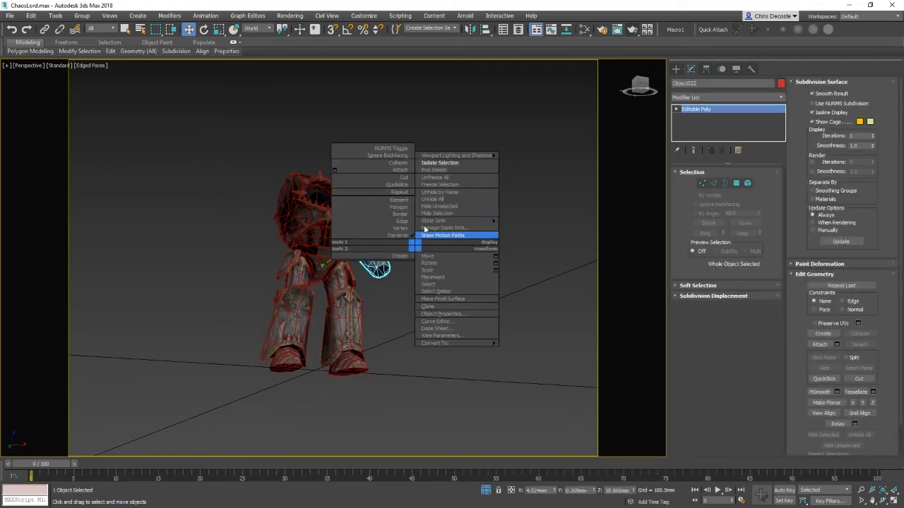
{"action": "left_click", "coordinate": [438, 213]}
Step: Select all visible armour pieces and turn on Affect Pivot Only in the Hierarchy panel
{"action": "key", "text": "ctrl+a"}
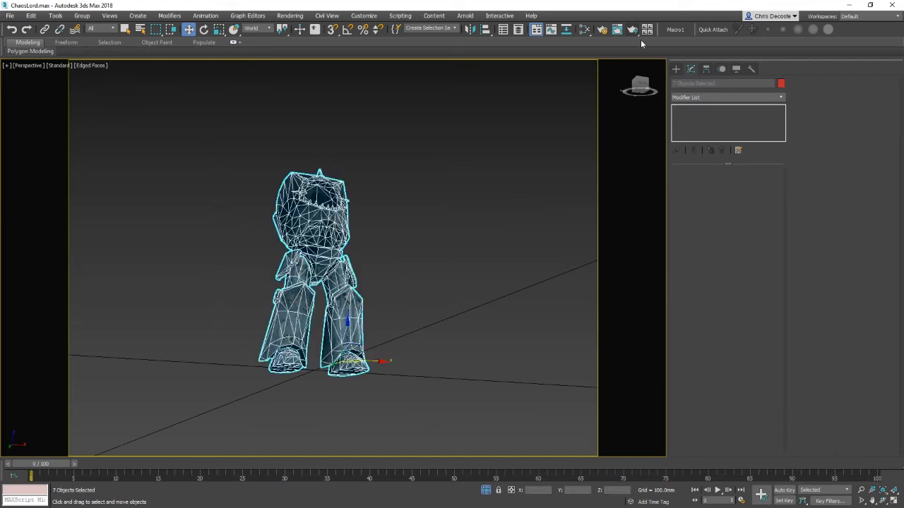
{"action": "left_click", "coordinate": [705, 69]}
{"action": "left_click", "coordinate": [726, 133]}
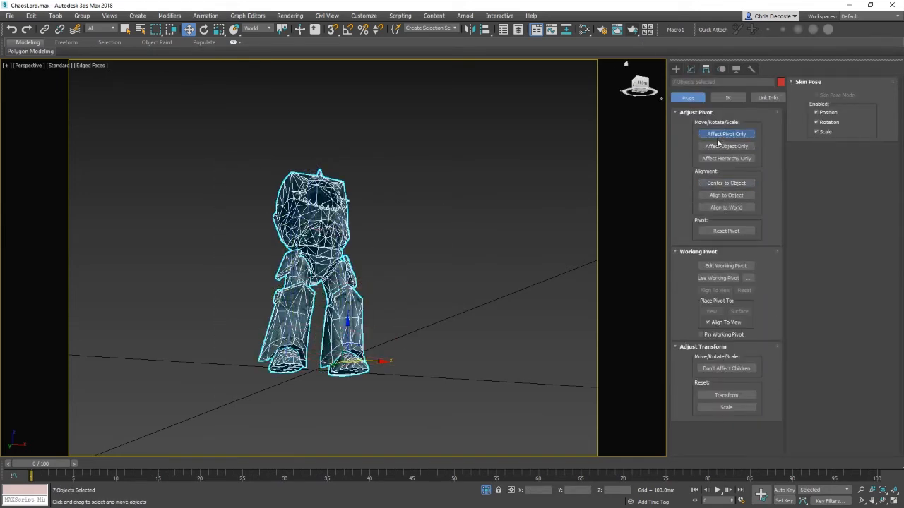
{"action": "left_click", "coordinate": [719, 135]}
{"action": "middle_click_drag", "start_coordinate": [397, 300], "coordinate": [460, 277], "text": "alt"}
Step: Select both boots and move their pivots up to the ankle in the left view with Affect Pivot Only
{"action": "left_click", "coordinate": [359, 379]}
{"action": "left_click", "coordinate": [311, 367]}
{"action": "left_click", "coordinate": [348, 364], "text": "ctrl"}
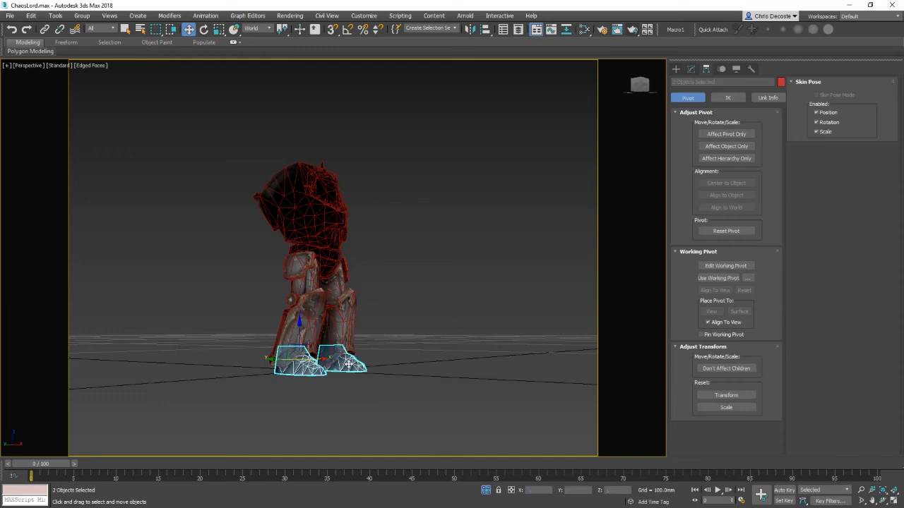
{"action": "key", "text": "l"}
{"action": "key", "text": "z"}
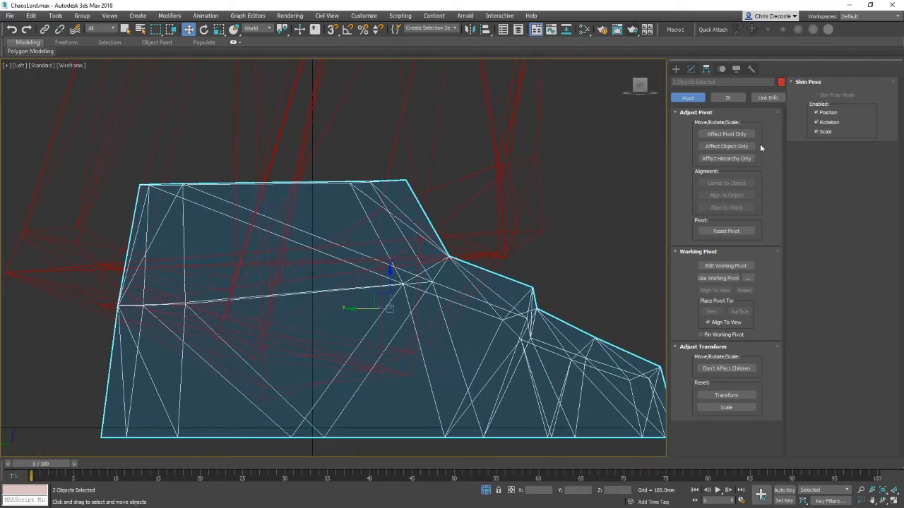
{"action": "left_click", "coordinate": [726, 133]}
{"action": "left_click_drag", "start_coordinate": [380, 290], "coordinate": [281, 207]}
{"action": "left_click", "coordinate": [717, 136]}
{"action": "middle_click_drag", "start_coordinate": [413, 152], "coordinate": [401, 349]}
{"action": "scroll", "coordinate": [401, 349], "scroll_direction": "down", "scroll_amount": 3}
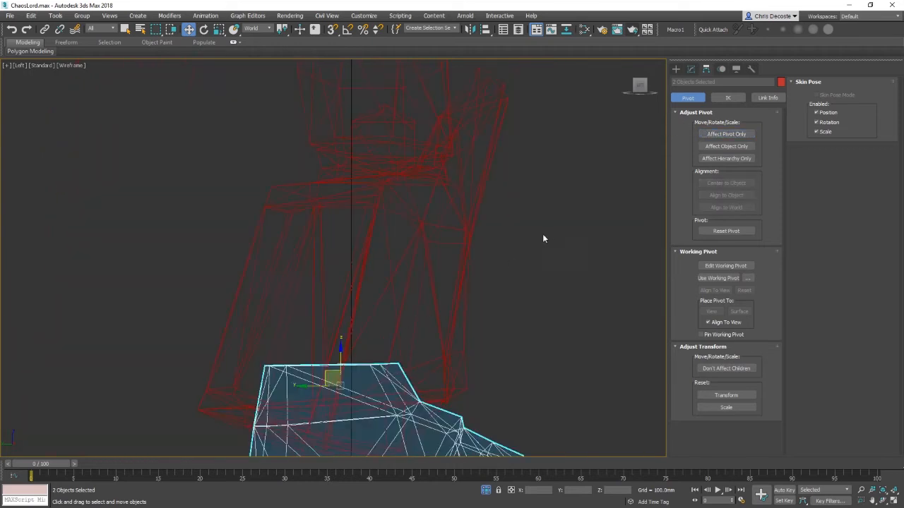
Step: Move the lower leg armour pivots up to the knee in the left view, then return to perspective
{"action": "left_click_drag", "start_coordinate": [542, 234], "coordinate": [455, 241]}
{"action": "middle_click_drag", "start_coordinate": [456, 241], "coordinate": [439, 325]}
{"action": "left_click", "coordinate": [746, 135]}
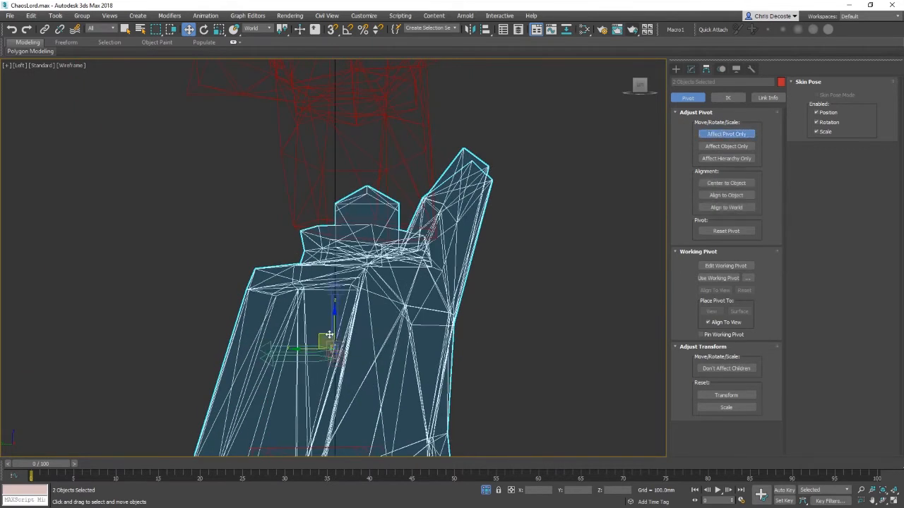
{"action": "left_click_drag", "start_coordinate": [329, 334], "coordinate": [363, 203]}
{"action": "left_click", "coordinate": [387, 315]}
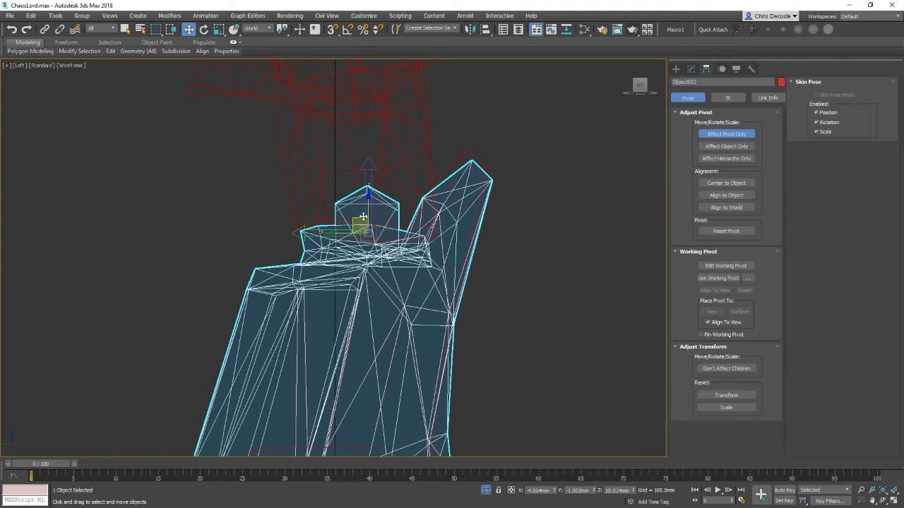
{"action": "key", "text": "p"}
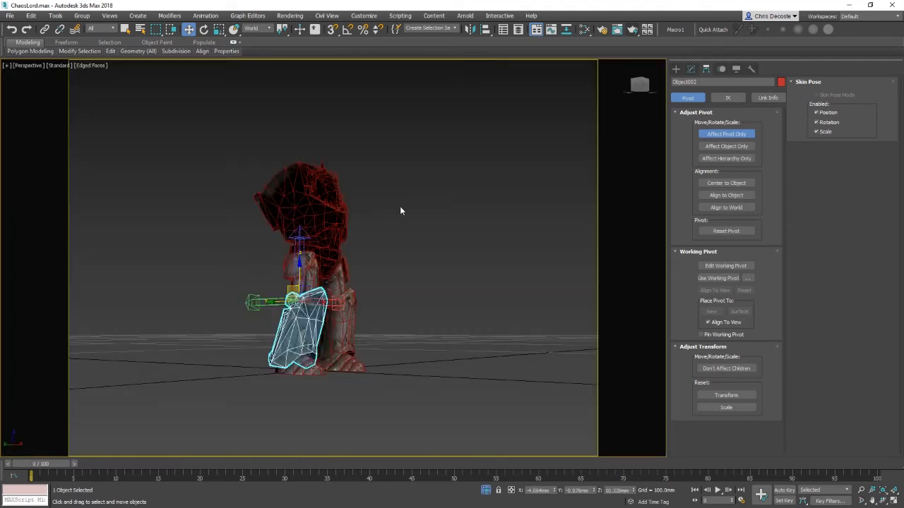
Step: Select the right lower leg armour, switch to the right view, nudge its pivot at the knee and turn off Affect Pivot Only
{"action": "scroll", "coordinate": [491, 255], "scroll_direction": "up", "scroll_amount": 5}
{"action": "middle_click_drag", "start_coordinate": [445, 308], "coordinate": [417, 297]}
{"action": "left_click", "coordinate": [414, 336]}
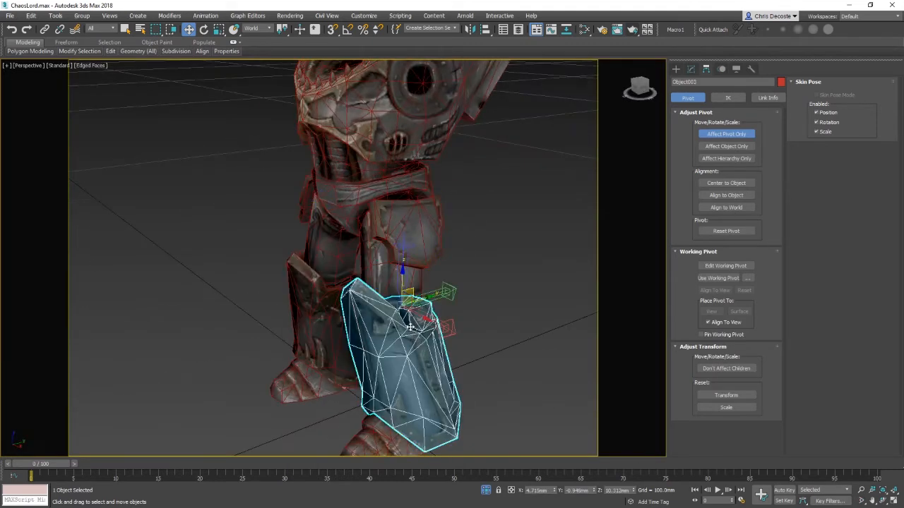
{"action": "left_click", "coordinate": [27, 66]}
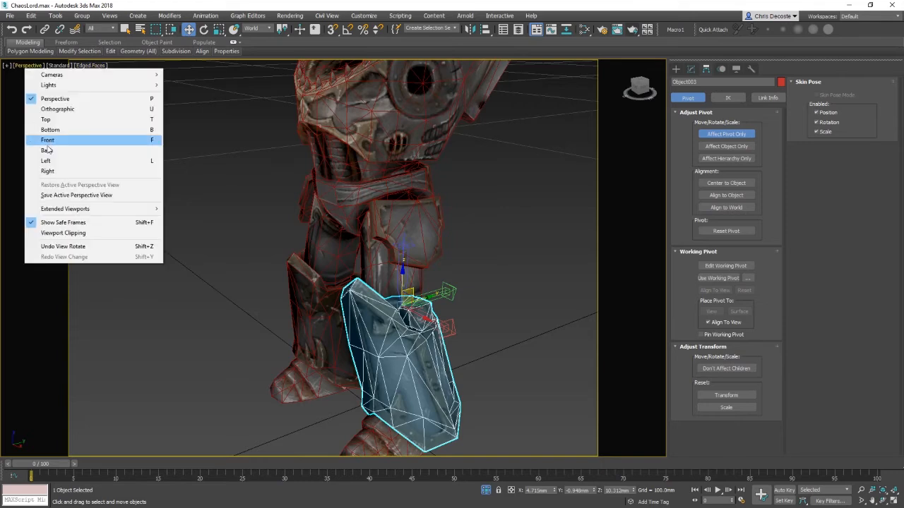
{"action": "left_click", "coordinate": [51, 171]}
{"action": "middle_click_drag", "start_coordinate": [360, 281], "coordinate": [340, 367]}
{"action": "scroll", "coordinate": [341, 262], "scroll_direction": "up", "scroll_amount": 8}
{"action": "scroll", "coordinate": [341, 367], "scroll_direction": "up", "scroll_amount": 6}
{"action": "middle_click_drag", "start_coordinate": [384, 446], "coordinate": [367, 259]}
{"action": "scroll", "coordinate": [447, 366], "scroll_direction": "up", "scroll_amount": 8}
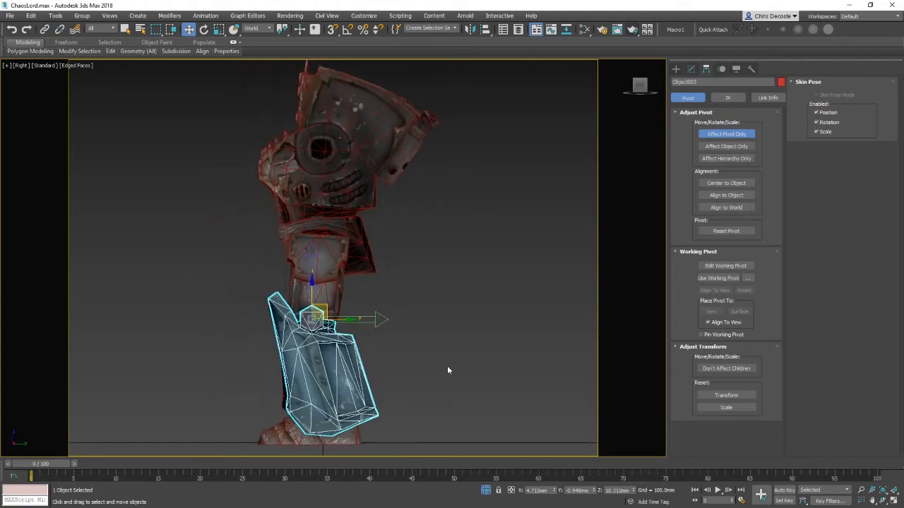
{"action": "middle_click_drag", "start_coordinate": [393, 411], "coordinate": [409, 327]}
{"action": "scroll", "coordinate": [406, 321], "scroll_direction": "up", "scroll_amount": 2}
{"action": "left_click_drag", "start_coordinate": [320, 260], "coordinate": [319, 261]}
{"action": "left_click", "coordinate": [732, 135]}
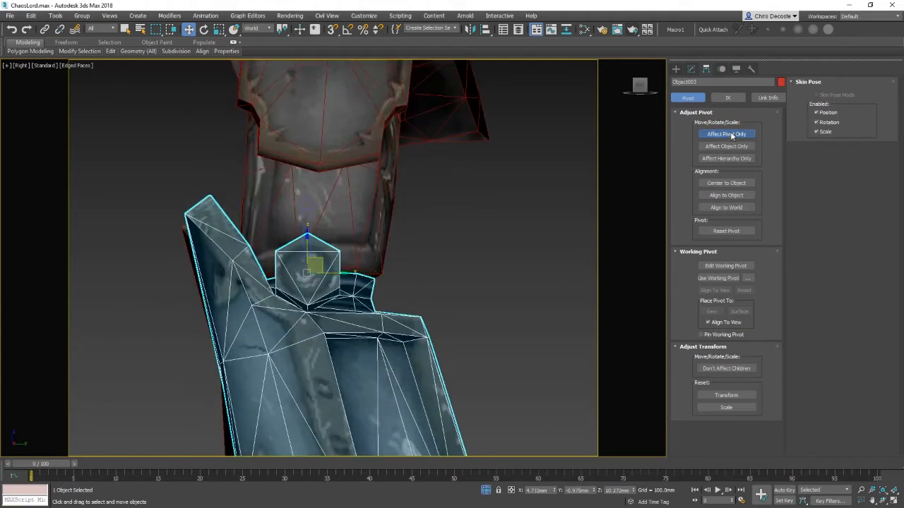
Step: Turn Affect Pivot Only back on and centre the lower leg armour's pivot horizontally in the front view
{"action": "key", "text": "p"}
{"action": "key", "text": "z"}
{"action": "middle_click_drag", "start_coordinate": [321, 261], "coordinate": [487, 314], "text": "alt"}
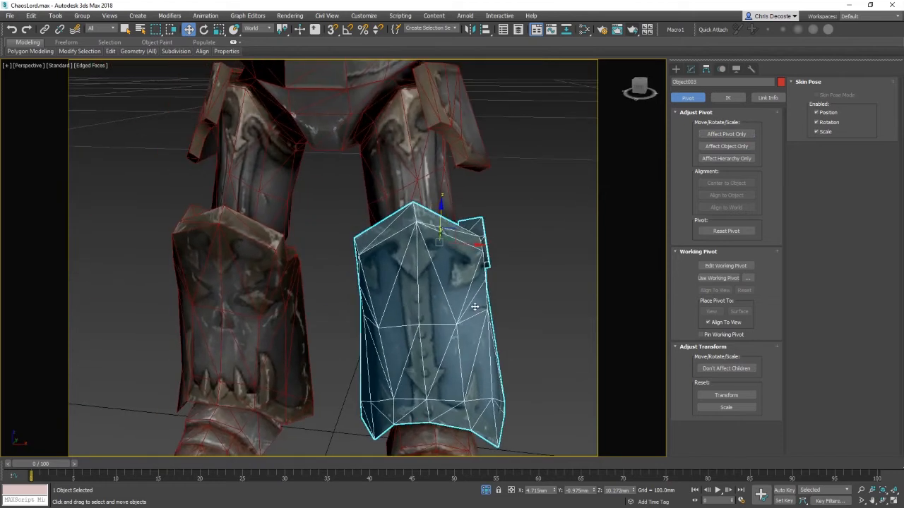
{"action": "key", "text": "f"}
{"action": "key", "text": "z"}
{"action": "middle_click_drag", "start_coordinate": [430, 296], "coordinate": [588, 365]}
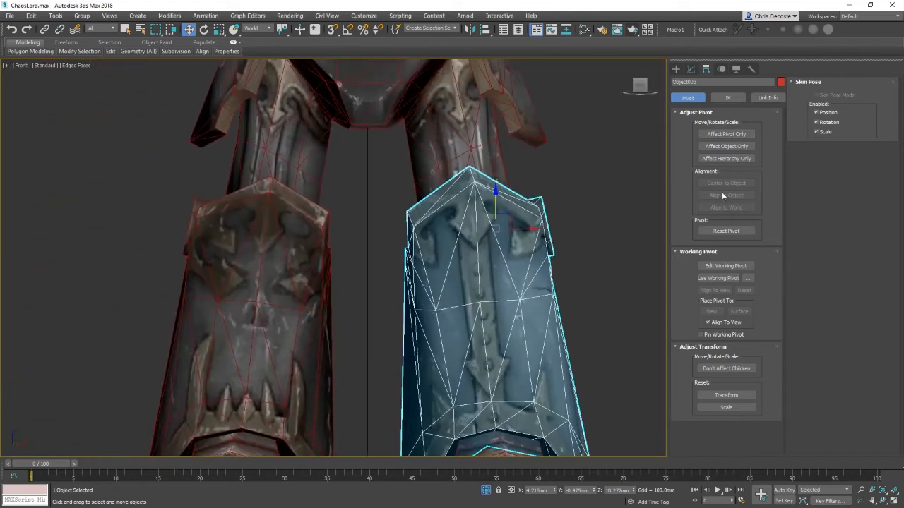
{"action": "left_click", "coordinate": [727, 134]}
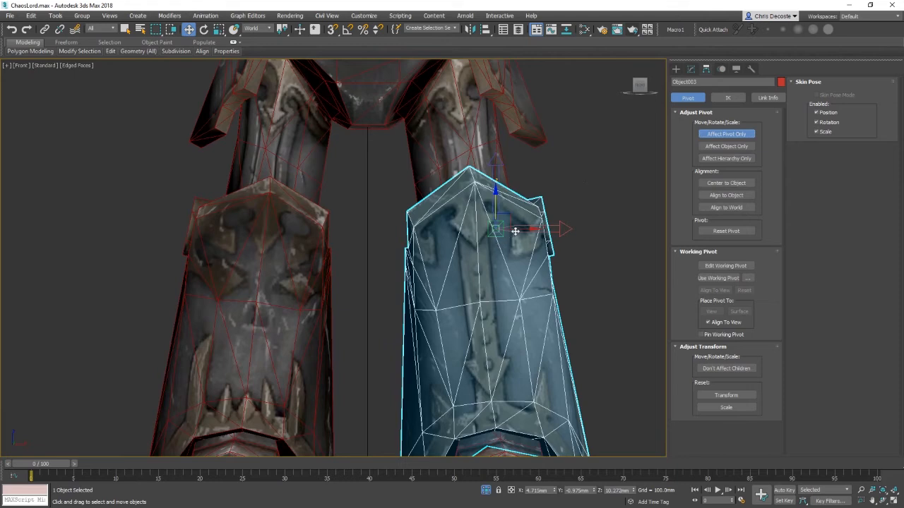
{"action": "left_click_drag", "start_coordinate": [517, 229], "coordinate": [505, 231]}
Step: Inspect the pivots of both lower leg armour pieces with the Rotate and Move tools in the front view
{"action": "key", "text": "e"}
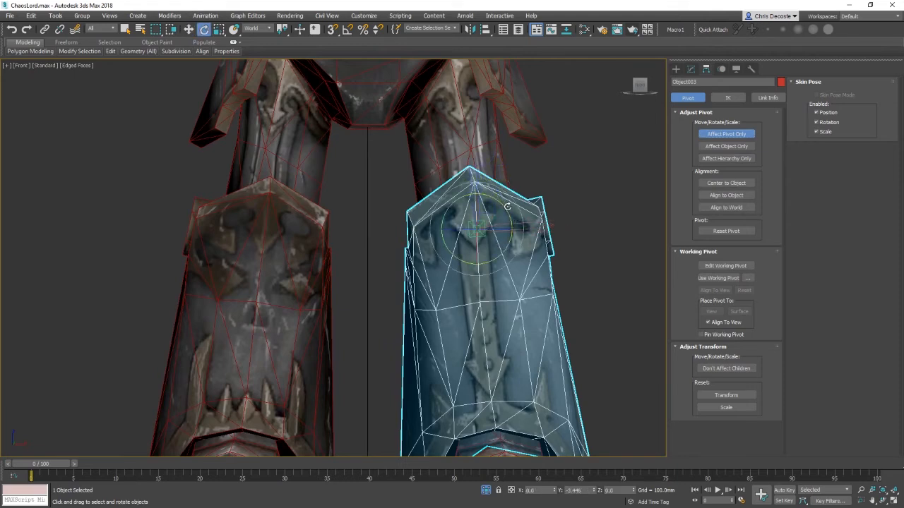
{"action": "right_click", "coordinate": [539, 223], "text": "alt"}
{"action": "left_click", "coordinate": [561, 213]}
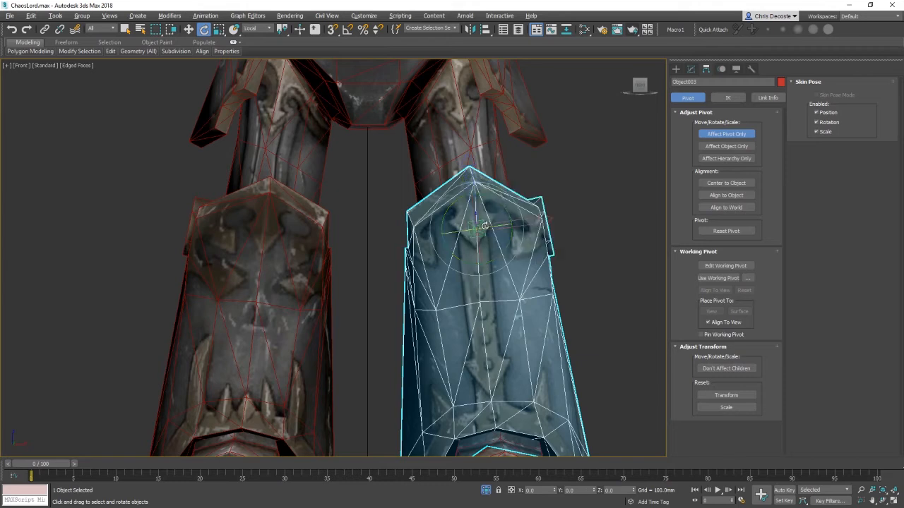
{"action": "left_click", "coordinate": [334, 257]}
{"action": "key", "text": "w"}
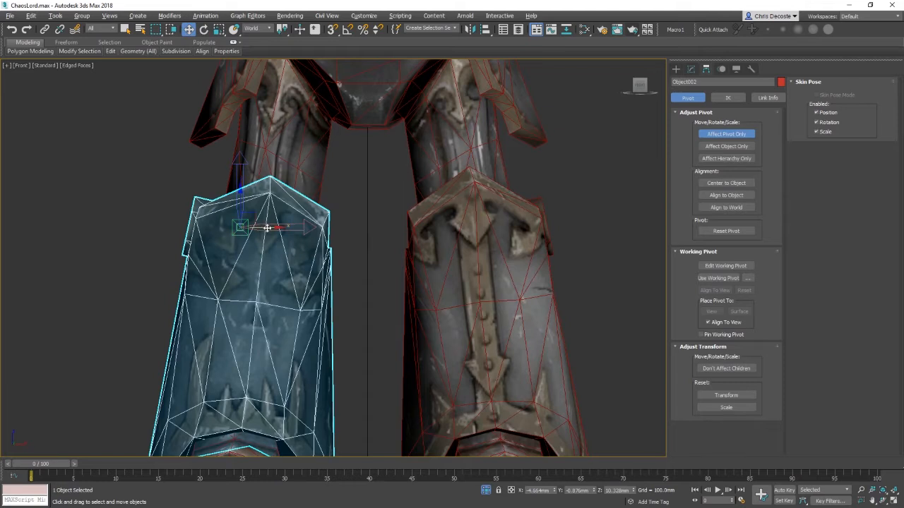
{"action": "key", "text": "e"}
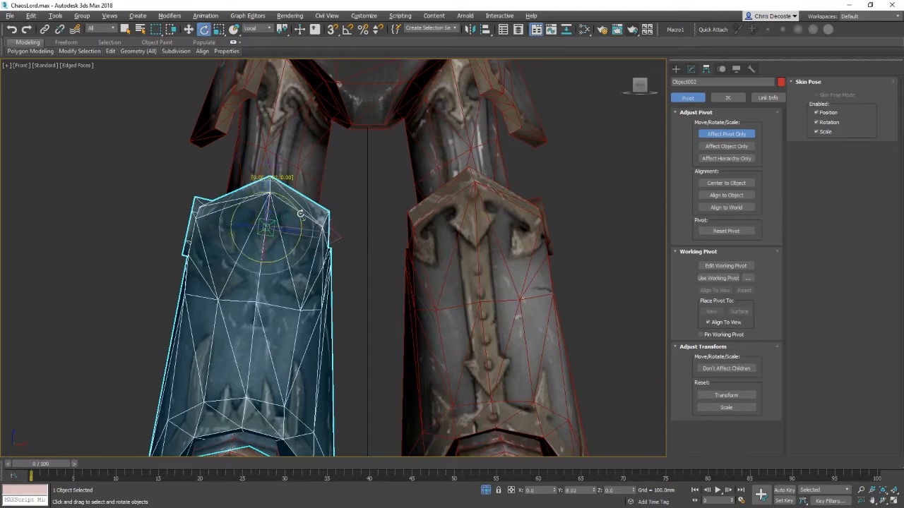
{"action": "key", "text": "w"}
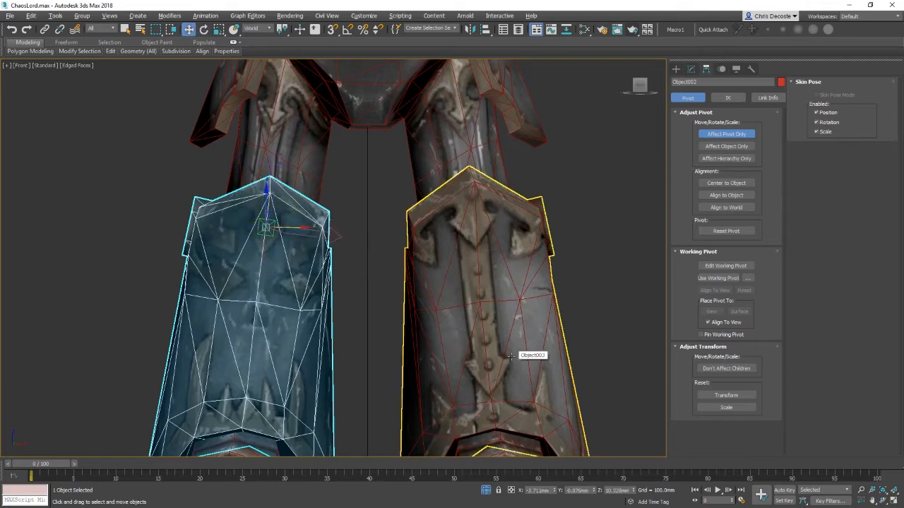
Step: Move the pivots of both thigh armour pieces up to the hip joints in the front view
{"action": "key", "text": "p"}
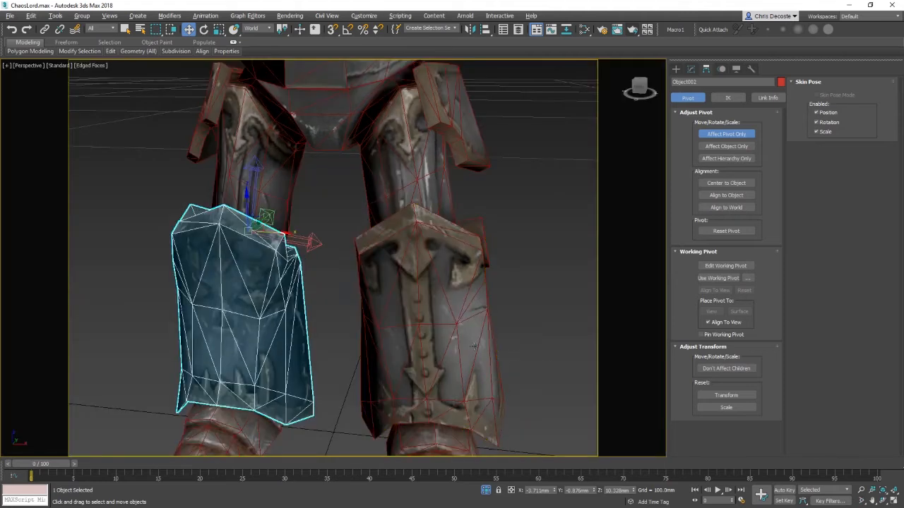
{"action": "middle_click_drag", "start_coordinate": [297, 268], "coordinate": [393, 343], "text": "alt"}
{"action": "middle_click_drag", "start_coordinate": [322, 180], "coordinate": [314, 284]}
{"action": "left_click", "coordinate": [314, 284]}
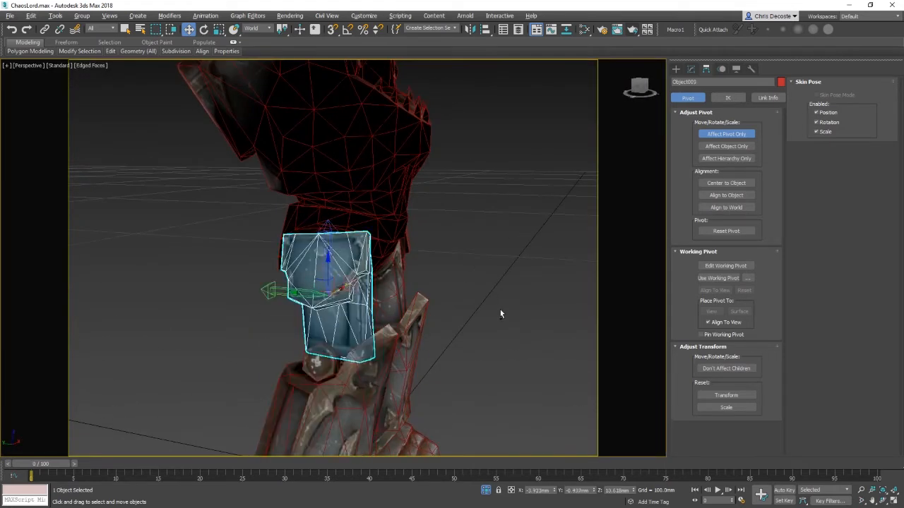
{"action": "middle_click_drag", "start_coordinate": [500, 310], "coordinate": [467, 310], "text": "alt"}
{"action": "key", "text": "f"}
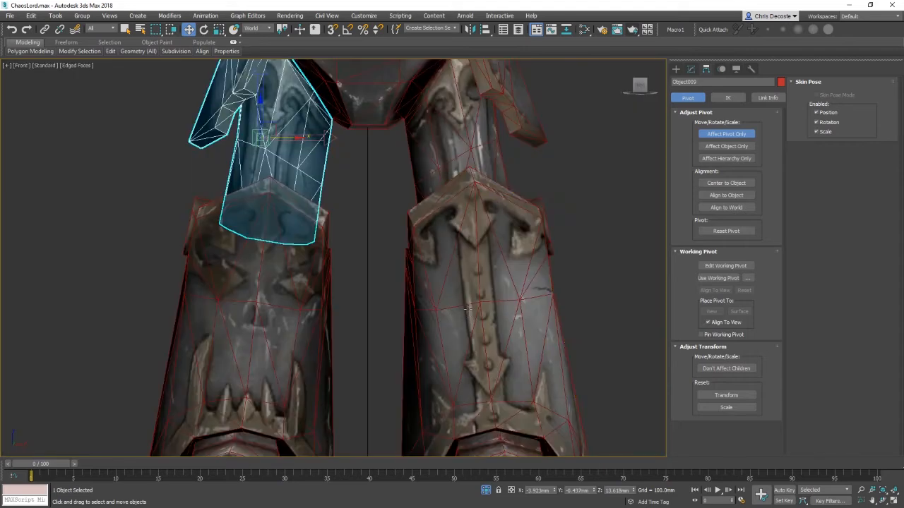
{"action": "scroll", "coordinate": [404, 390], "scroll_direction": "down", "scroll_amount": 3}
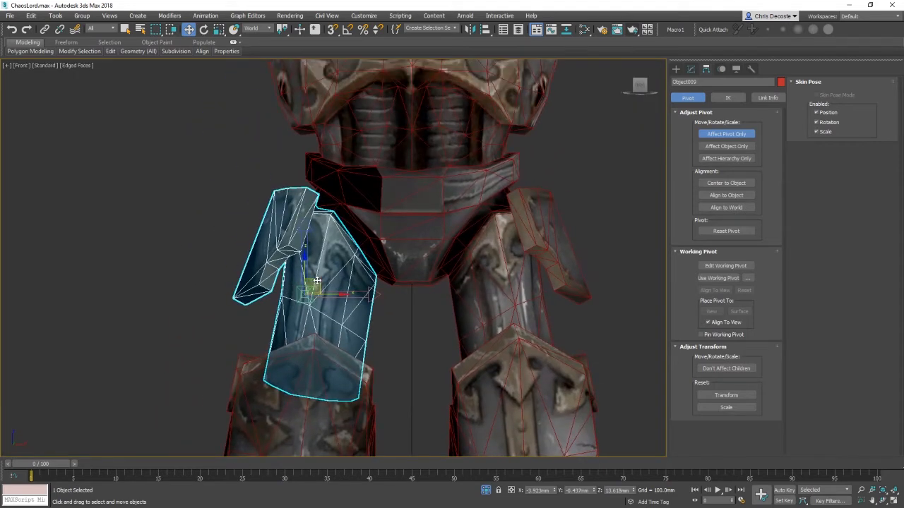
{"action": "left_click_drag", "start_coordinate": [317, 281], "coordinate": [355, 220]}
{"action": "left_click", "coordinate": [517, 297]}
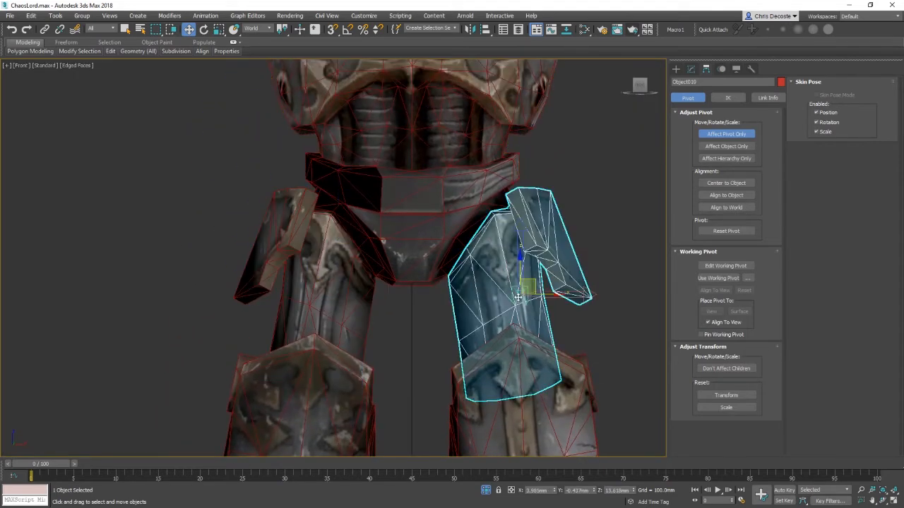
{"action": "left_click_drag", "start_coordinate": [538, 279], "coordinate": [489, 221]}
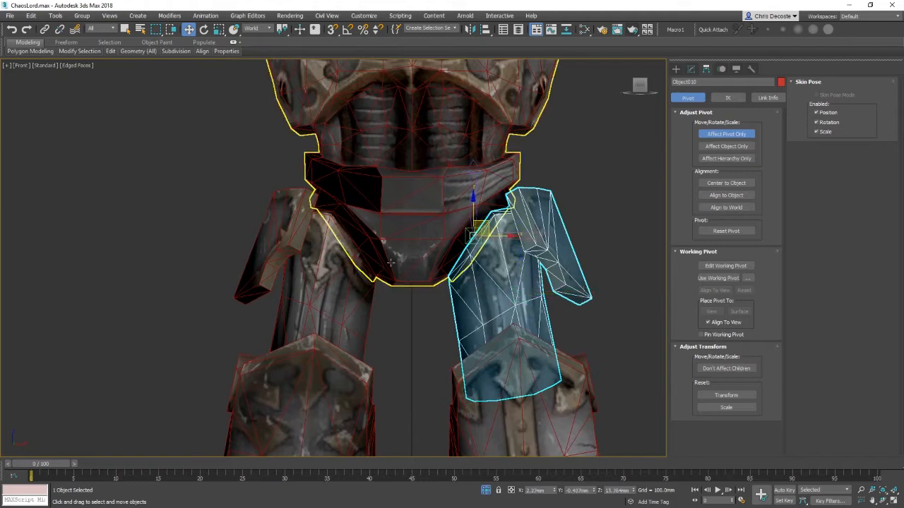
Step: Raise the selected leg part's pivot to the hip in the left view using wireframe shading
{"action": "left_click", "coordinate": [300, 299], "text": "ctrl"}
{"action": "key", "text": "l"}
{"action": "middle_click_drag", "start_coordinate": [419, 106], "coordinate": [441, 405]}
{"action": "key", "text": "F3"}
{"action": "left_click_drag", "start_coordinate": [359, 290], "coordinate": [358, 219]}
{"action": "key", "text": "F3"}
{"action": "key", "text": "p"}
{"action": "middle_click_drag", "start_coordinate": [418, 243], "coordinate": [521, 268], "text": "alt"}
Step: Select the torso mesh and weld its vertices with a threshold of 0.001, then exit vertex mode
{"action": "key", "text": "Page_Up"}
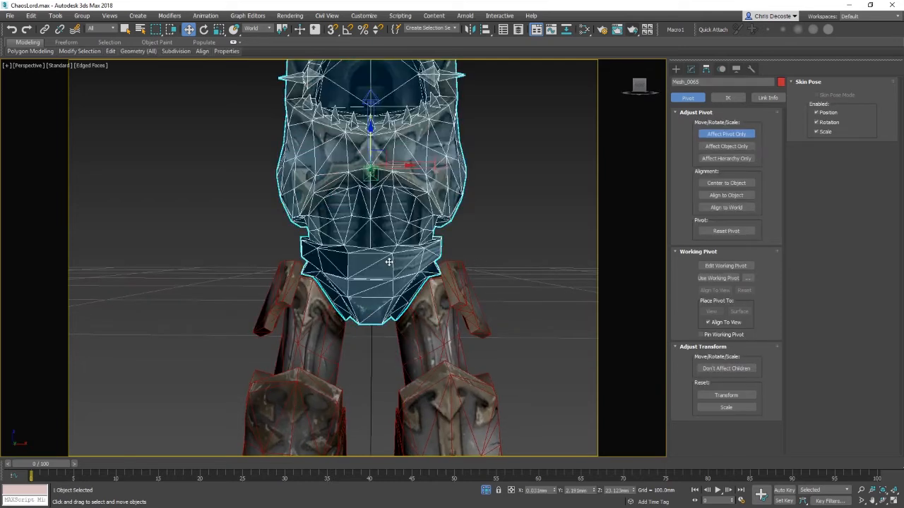
{"action": "key", "text": "z"}
{"action": "left_click", "coordinate": [692, 71]}
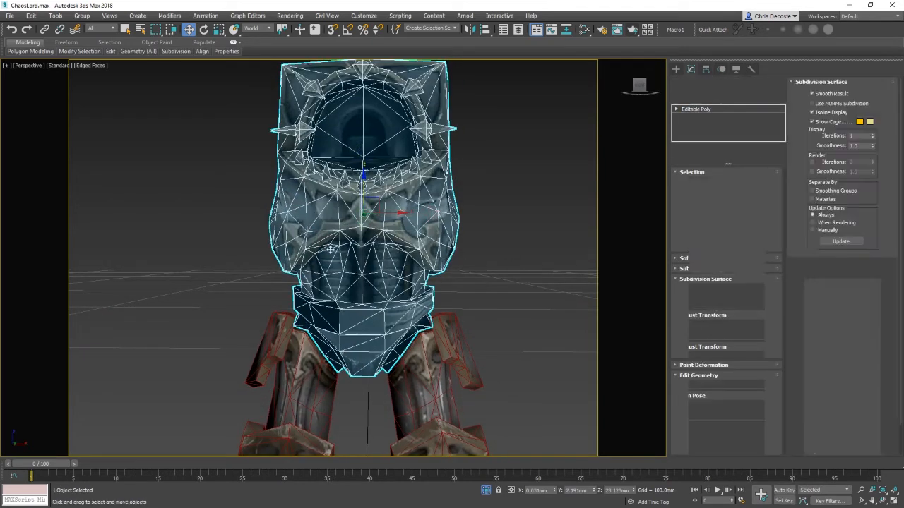
{"action": "right_click", "coordinate": [329, 246]}
{"action": "key", "text": "1"}
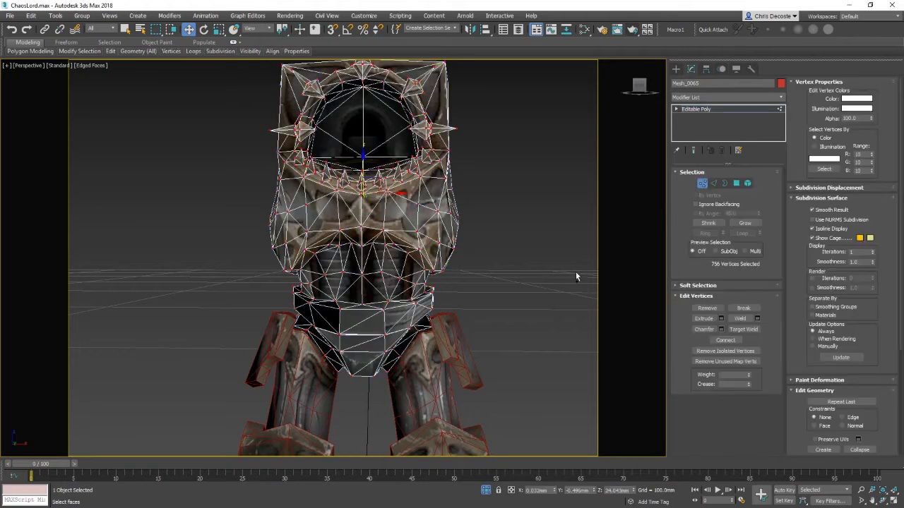
{"action": "right_click", "coordinate": [411, 311]}
{"action": "left_click", "coordinate": [757, 319]}
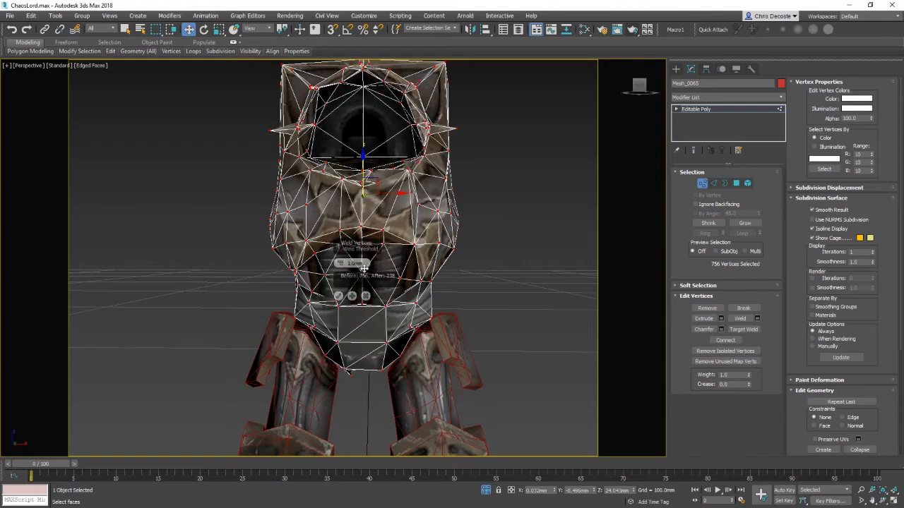
{"action": "type", "text": ".001"}
{"action": "key", "text": "Return"}
{"action": "left_click", "coordinate": [337, 296]}
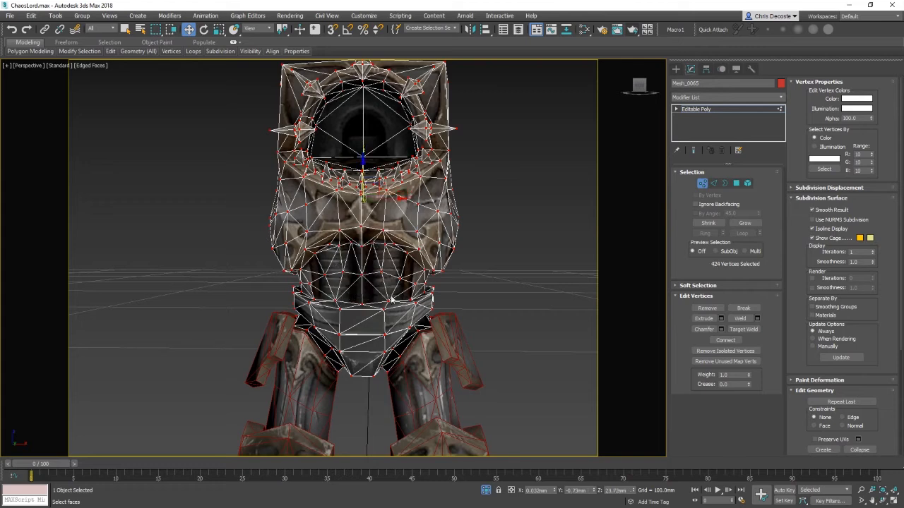
{"action": "right_click", "coordinate": [420, 288]}
{"action": "left_click", "coordinate": [520, 290]}
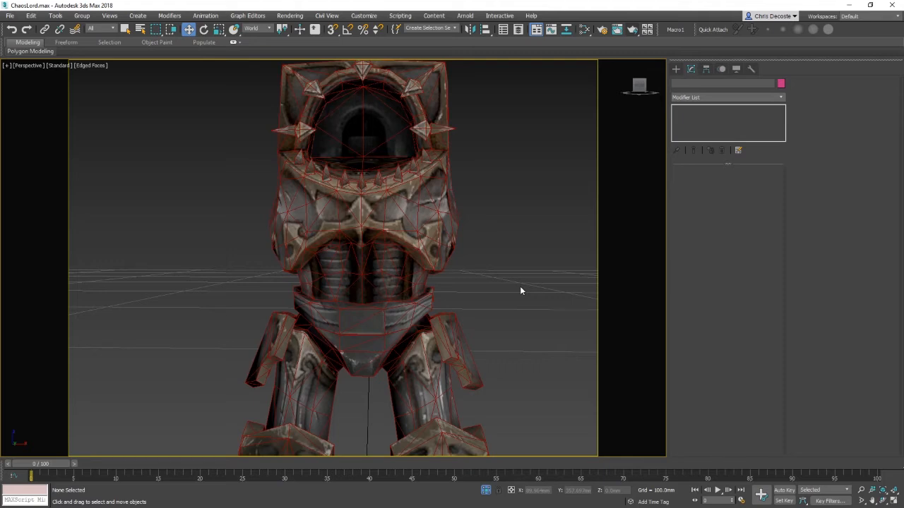
Step: Create a two-bone chain with the Bones system in the left view beside the leg
{"action": "middle_click_drag", "start_coordinate": [427, 341], "coordinate": [431, 242]}
{"action": "middle_click_drag", "start_coordinate": [361, 329], "coordinate": [439, 278]}
{"action": "scroll", "coordinate": [372, 303], "scroll_direction": "down", "scroll_amount": 4}
{"action": "key", "text": "l"}
{"action": "scroll", "coordinate": [370, 275], "scroll_direction": "down", "scroll_amount": 6}
{"action": "middle_click_drag", "start_coordinate": [322, 169], "coordinate": [348, 242]}
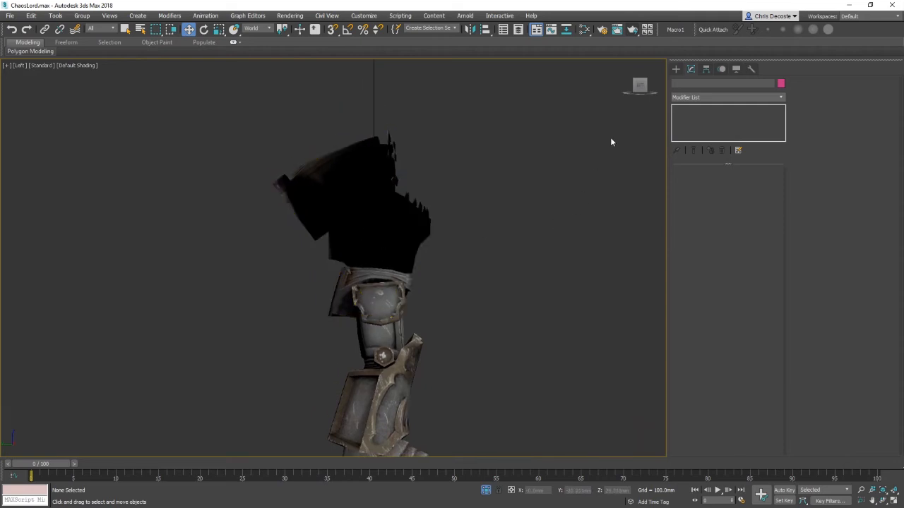
{"action": "left_click", "coordinate": [676, 69]}
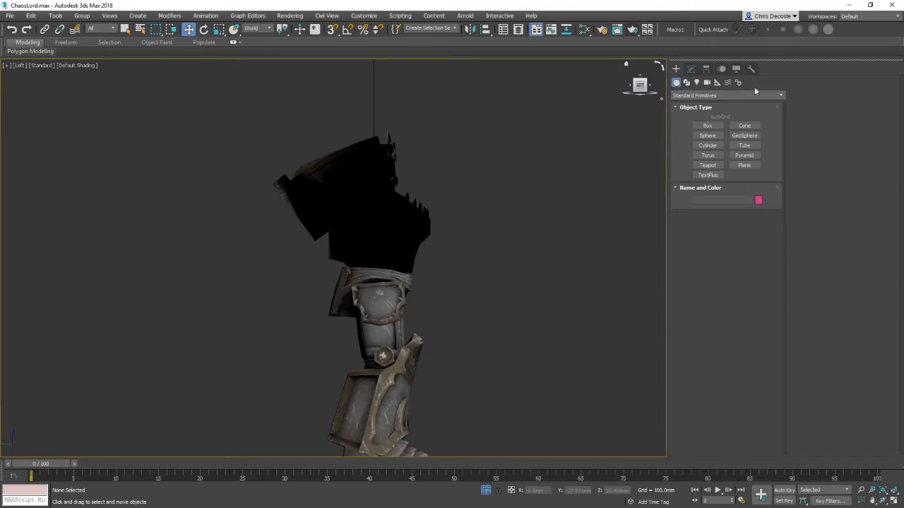
{"action": "left_click", "coordinate": [737, 82]}
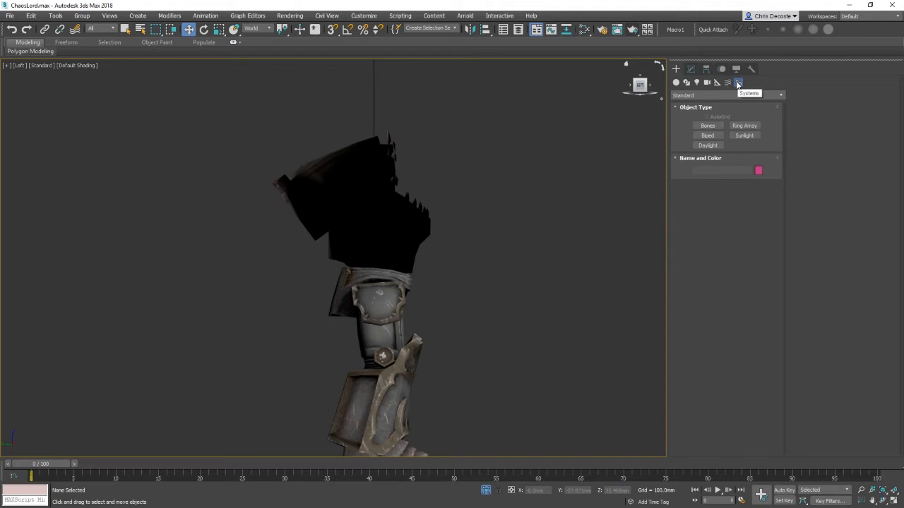
{"action": "left_click", "coordinate": [716, 96]}
{"action": "left_click", "coordinate": [716, 97]}
{"action": "left_click", "coordinate": [716, 96]}
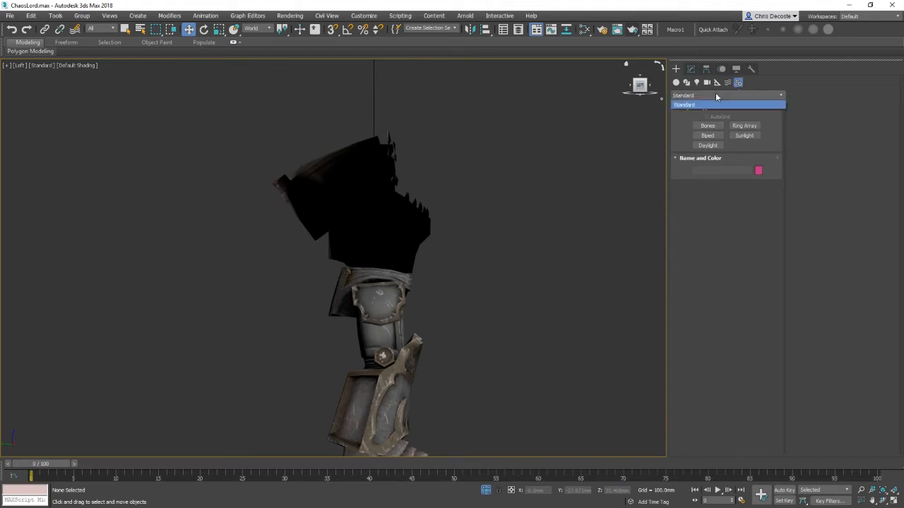
{"action": "left_click", "coordinate": [743, 102]}
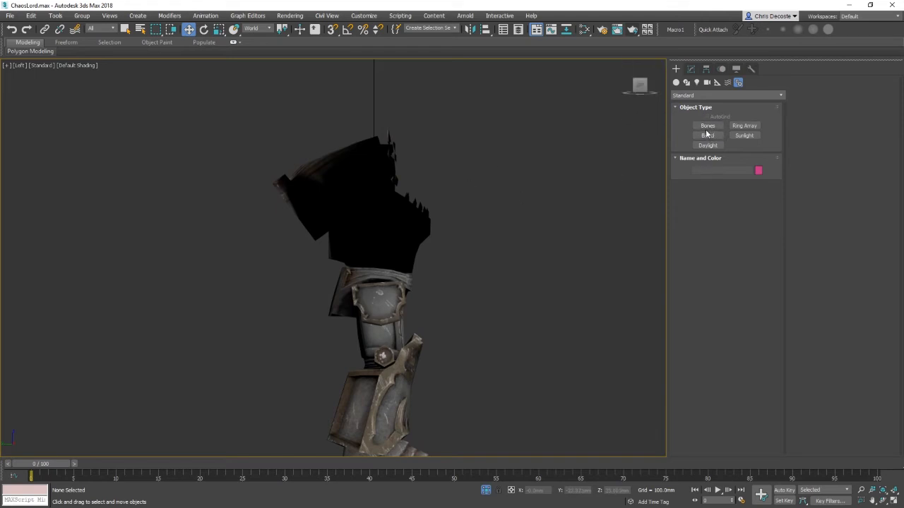
{"action": "left_click", "coordinate": [707, 127]}
{"action": "middle_click_drag", "start_coordinate": [567, 303], "coordinate": [456, 228]}
{"action": "left_click", "coordinate": [514, 219]}
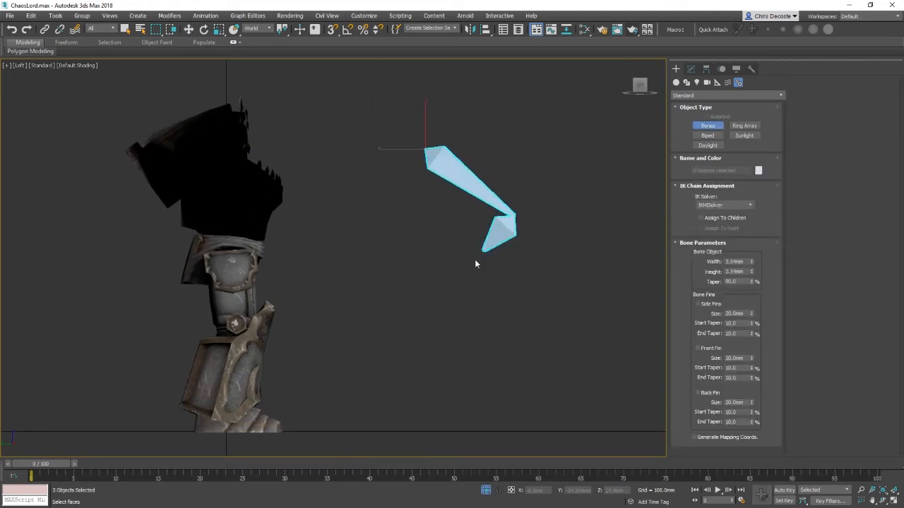
{"action": "left_click", "coordinate": [452, 283]}
{"action": "right_click", "coordinate": [344, 396]}
{"action": "left_click", "coordinate": [445, 182]}
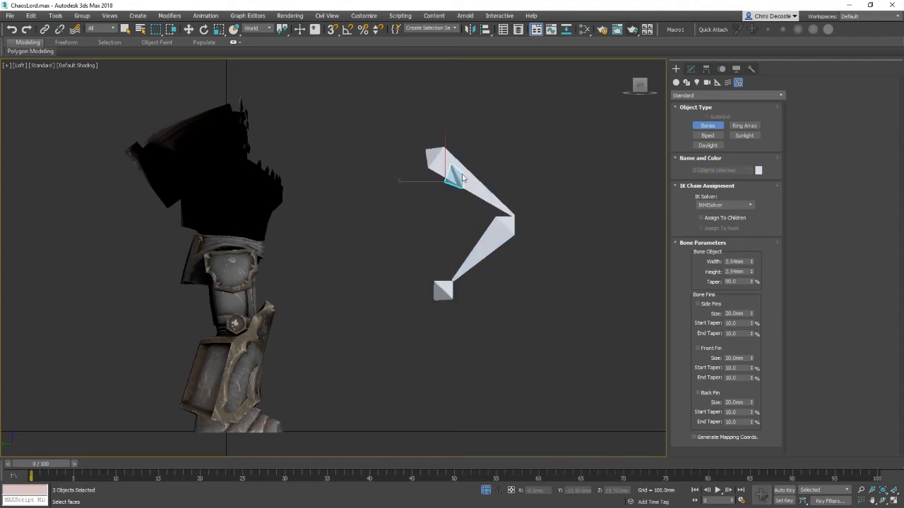
{"action": "left_click", "coordinate": [452, 237]}
{"action": "right_click", "coordinate": [423, 277]}
{"action": "key", "text": "ctrl+z"}
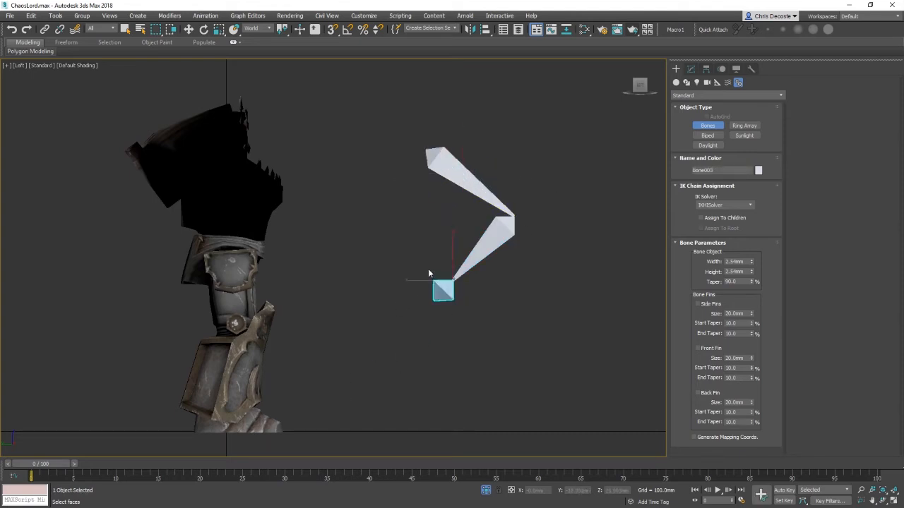
Step: Test-rotate the bones of the new chain, undoing each rotation
{"action": "key", "text": "w"}
{"action": "left_click", "coordinate": [461, 180]}
{"action": "key", "text": "e"}
{"action": "left_click_drag", "start_coordinate": [457, 132], "coordinate": [492, 170]}
{"action": "key", "text": "ctrl+z"}
{"action": "left_click", "coordinate": [490, 242]}
{"action": "left_click_drag", "start_coordinate": [546, 200], "coordinate": [557, 186]}
{"action": "key", "text": "ctrl+z"}
Step: Test-rotate the lower leg armour around the knee and undo the rotation
{"action": "left_click", "coordinate": [259, 421]}
{"action": "left_click", "coordinate": [251, 355]}
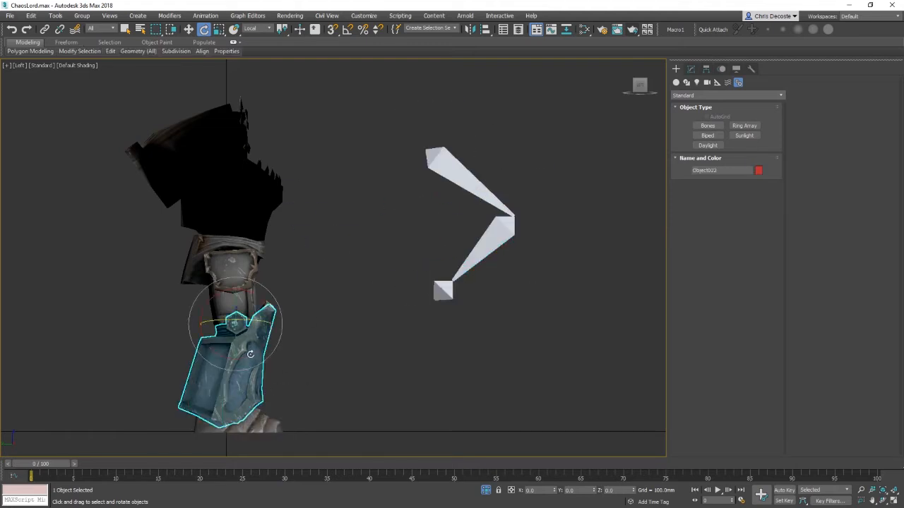
{"action": "left_click", "coordinate": [244, 414]}
{"action": "left_click", "coordinate": [245, 332]}
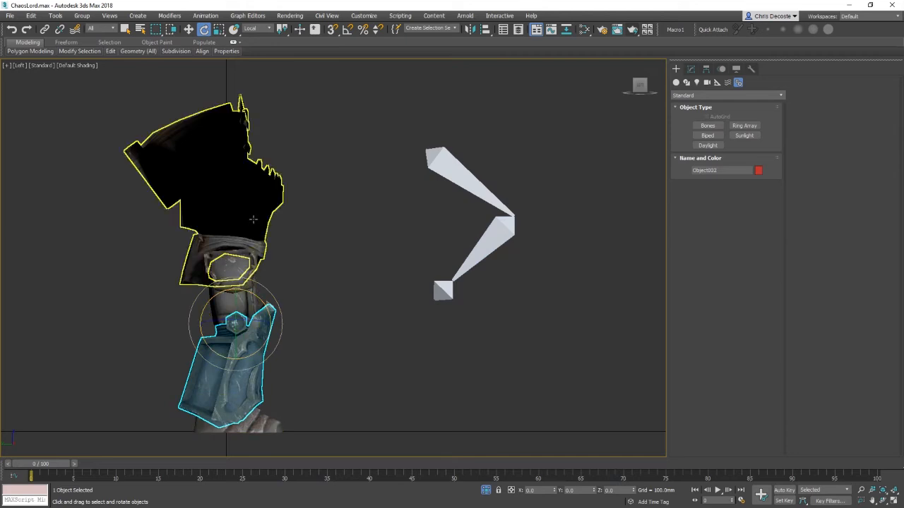
{"action": "left_click_drag", "start_coordinate": [261, 310], "coordinate": [272, 355]}
{"action": "key", "text": "ctrl+z"}
{"action": "left_click", "coordinate": [278, 422]}
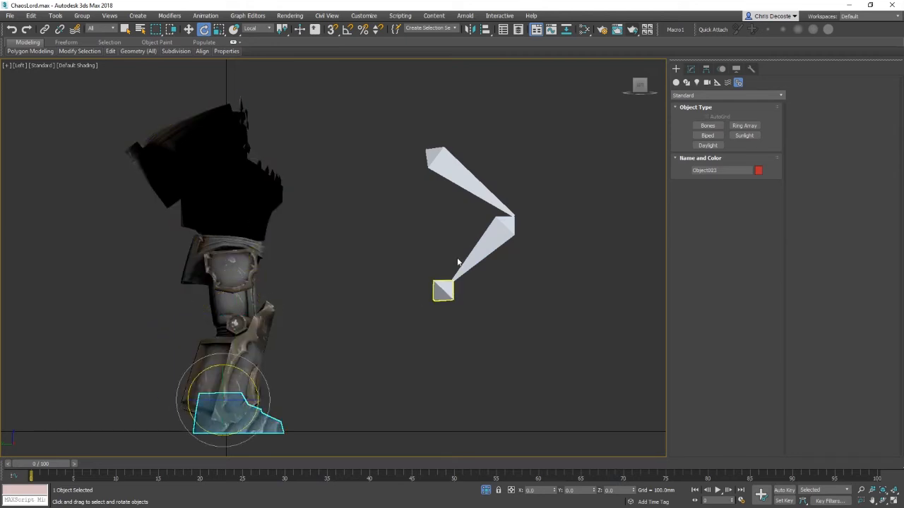
Step: Select the upper bone and rotate it about -108 degrees to test the chain
{"action": "left_click", "coordinate": [465, 170]}
{"action": "left_click_drag", "start_coordinate": [461, 146], "coordinate": [474, 236]}
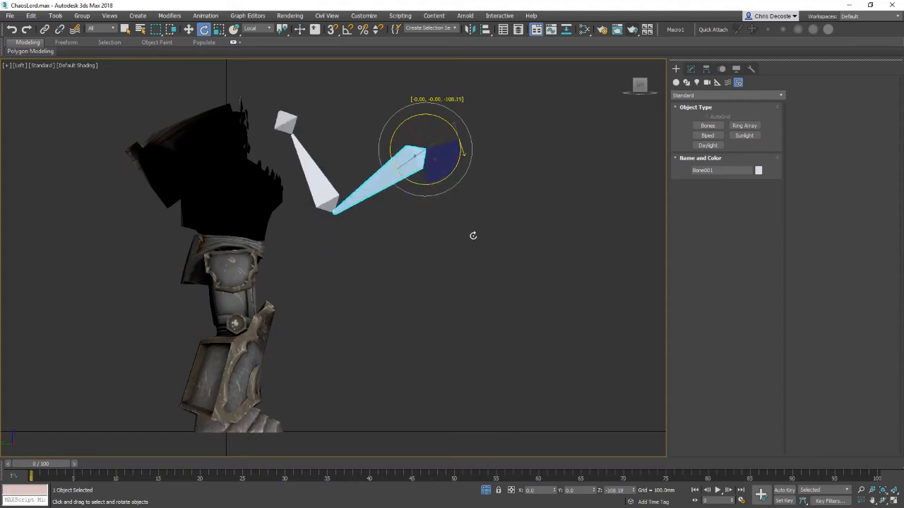
Step: Undo the test rotation and delete the two-bone test chain
{"action": "key", "text": "ctrl+z"}
{"action": "left_click_drag", "start_coordinate": [341, 115], "coordinate": [578, 346]}
{"action": "key", "text": "Delete"}
Step: Create a multi-bone zigzag chain beside the leg with the Bones system
{"action": "left_click", "coordinate": [707, 125]}
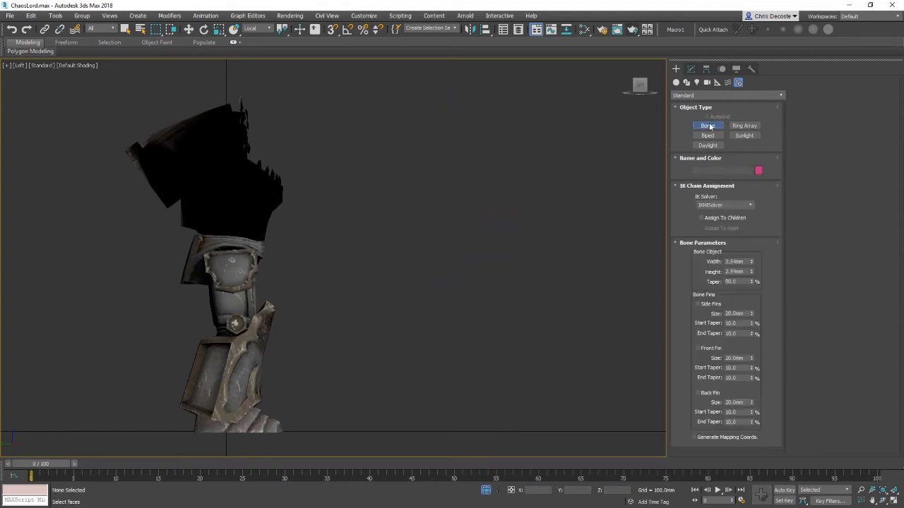
{"action": "left_click", "coordinate": [388, 126]}
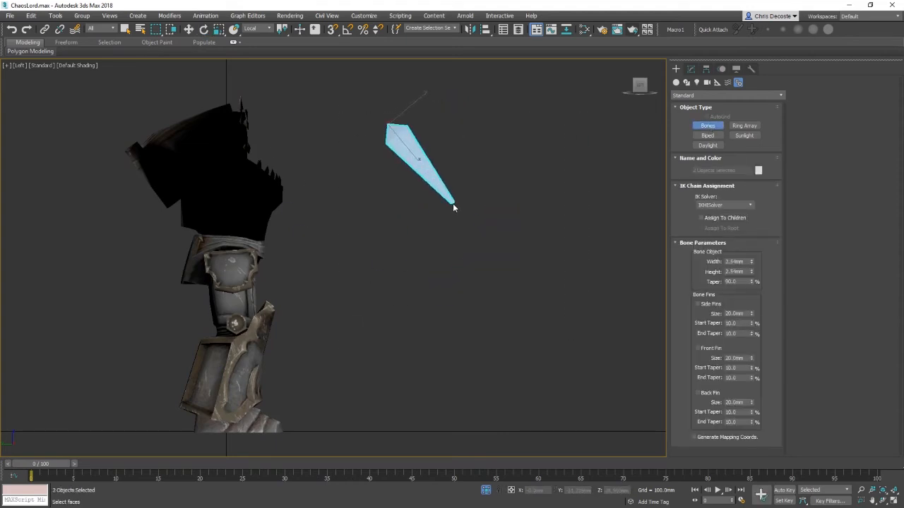
{"action": "left_click", "coordinate": [466, 224]}
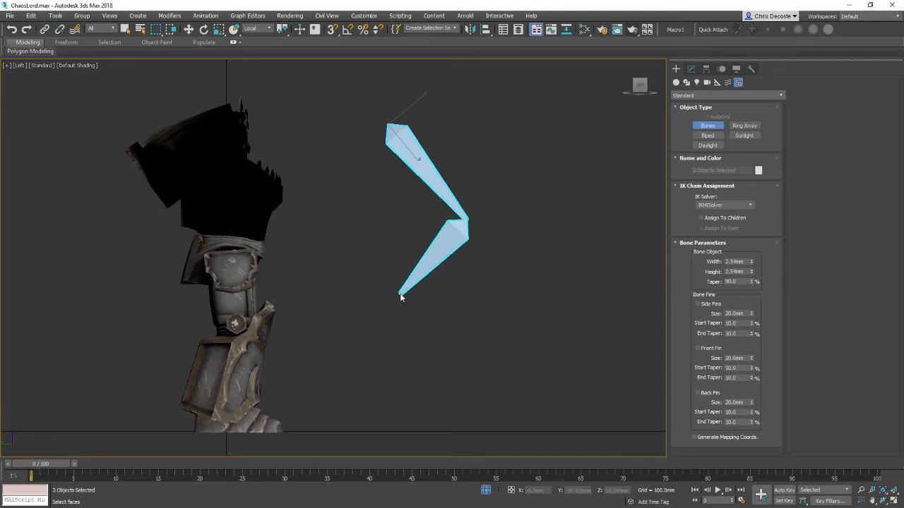
{"action": "left_click", "coordinate": [382, 304]}
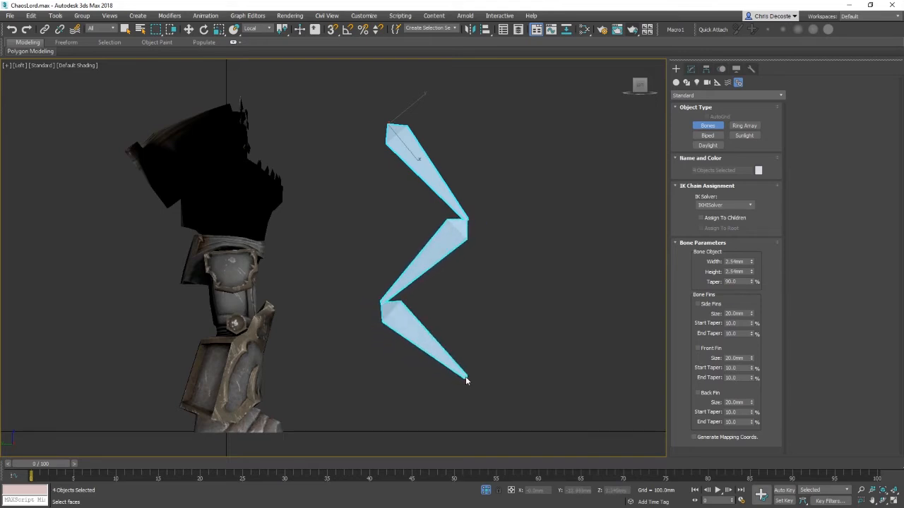
{"action": "left_click", "coordinate": [466, 378]}
{"action": "left_click", "coordinate": [407, 430]}
{"action": "left_click", "coordinate": [521, 446]}
{"action": "right_click", "coordinate": [579, 349]}
{"action": "right_click", "coordinate": [579, 349]}
{"action": "middle_click_drag", "start_coordinate": [579, 318], "coordinate": [524, 301]}
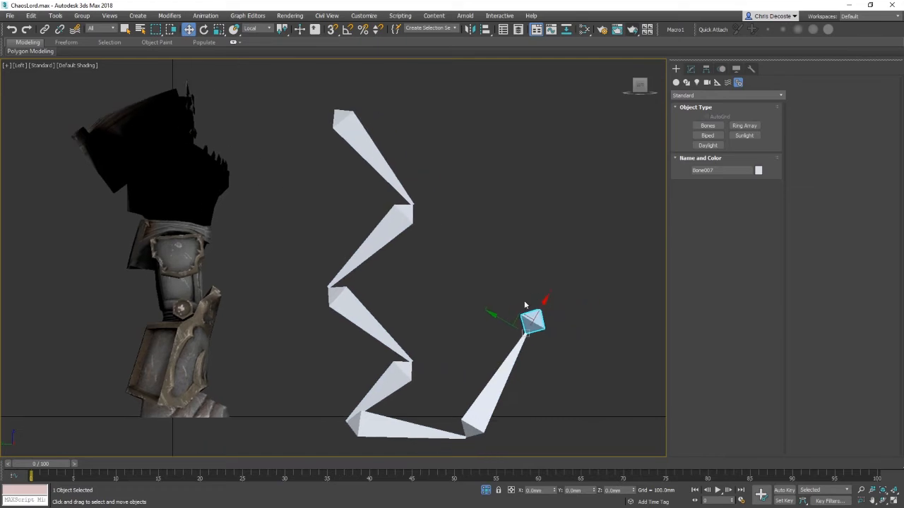
Step: Test-rotate a bone of the zigzag chain, then delete the whole chain
{"action": "scroll", "coordinate": [524, 301], "scroll_direction": "down", "scroll_amount": 2}
{"action": "left_click", "coordinate": [418, 196]}
{"action": "key", "text": "e"}
{"action": "left_click_drag", "start_coordinate": [417, 162], "coordinate": [430, 193]}
{"action": "left_click", "coordinate": [429, 249]}
{"action": "right_click", "coordinate": [487, 205]}
{"action": "left_click", "coordinate": [472, 268]}
{"action": "left_click", "coordinate": [418, 259]}
{"action": "left_click", "coordinate": [413, 317], "text": "ctrl"}
{"action": "left_click", "coordinate": [414, 365], "text": "ctrl"}
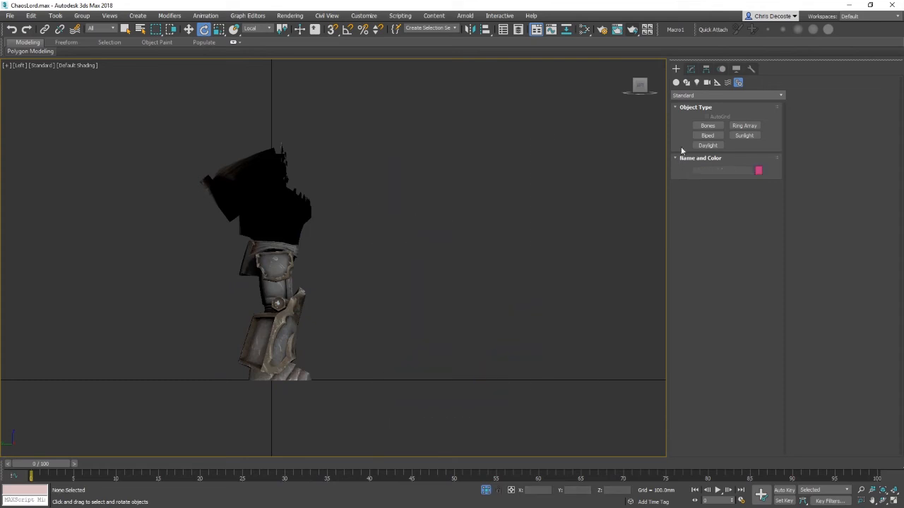
Step: Create a six-bone curved chain beside the leg with the Bones system
{"action": "left_click", "coordinate": [708, 125]}
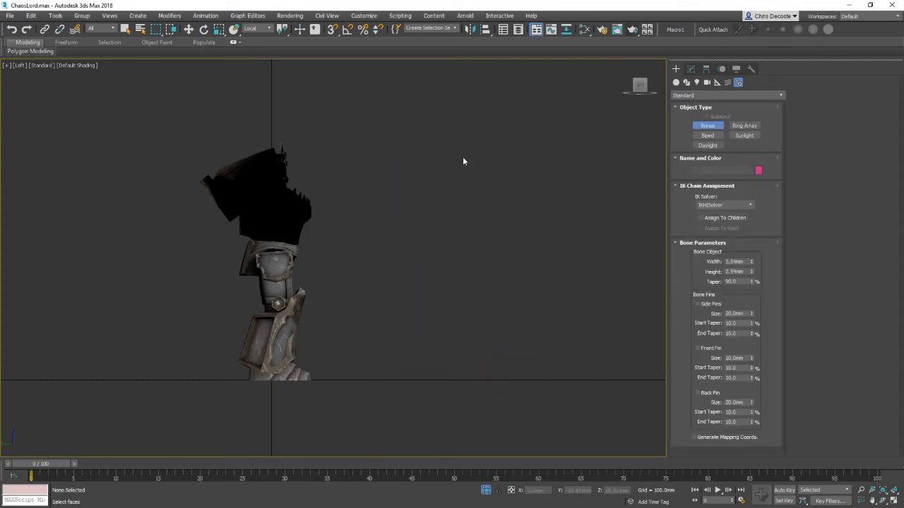
{"action": "left_click", "coordinate": [471, 167]}
{"action": "left_click", "coordinate": [447, 209]}
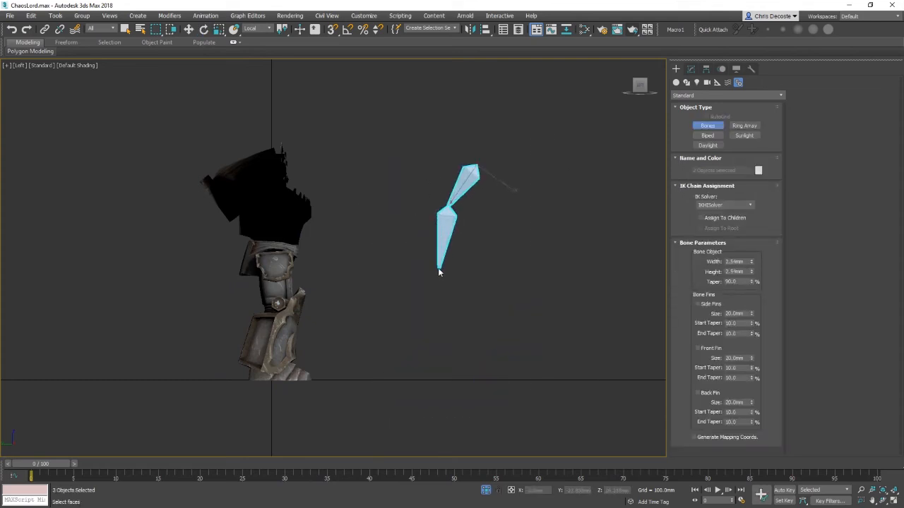
{"action": "left_click", "coordinate": [439, 269]}
{"action": "left_click", "coordinate": [449, 331]}
{"action": "left_click", "coordinate": [495, 378]}
{"action": "left_click", "coordinate": [551, 404]}
{"action": "right_click", "coordinate": [551, 404]}
Step: Test-rotate bones along the curved chain, stepping through its hierarchy, and undo the rotations
{"action": "key", "text": "w"}
{"action": "left_click", "coordinate": [486, 180]}
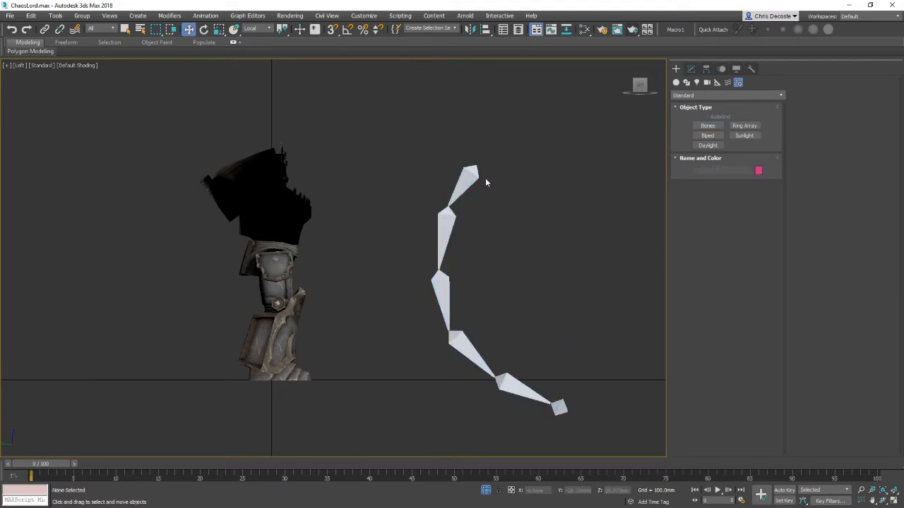
{"action": "key", "text": "e"}
{"action": "left_click", "coordinate": [472, 176]}
{"action": "mouse_move", "coordinate": [504, 161]}
{"action": "left_mouse_down"}
{"action": "mouse_move", "coordinate": [460, 188]}
{"action": "mouse_move", "coordinate": [521, 137]}
{"action": "mouse_move", "coordinate": [480, 162]}
{"action": "mouse_move", "coordinate": [504, 150]}
{"action": "left_mouse_up"}
{"action": "key", "text": "Page_Down"}
{"action": "key", "text": "Page_Down"}
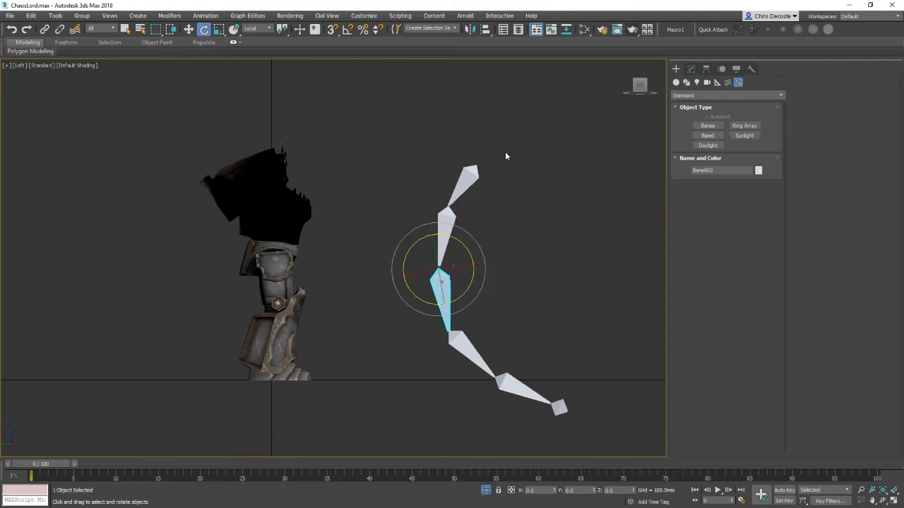
{"action": "key", "text": "Page_Up"}
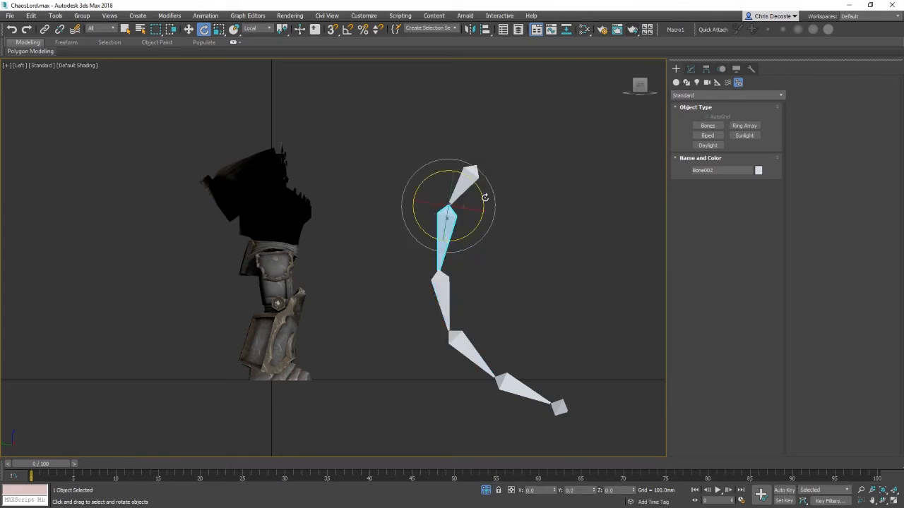
{"action": "left_click_drag", "start_coordinate": [484, 197], "coordinate": [488, 178]}
{"action": "key", "text": "Page_Down"}
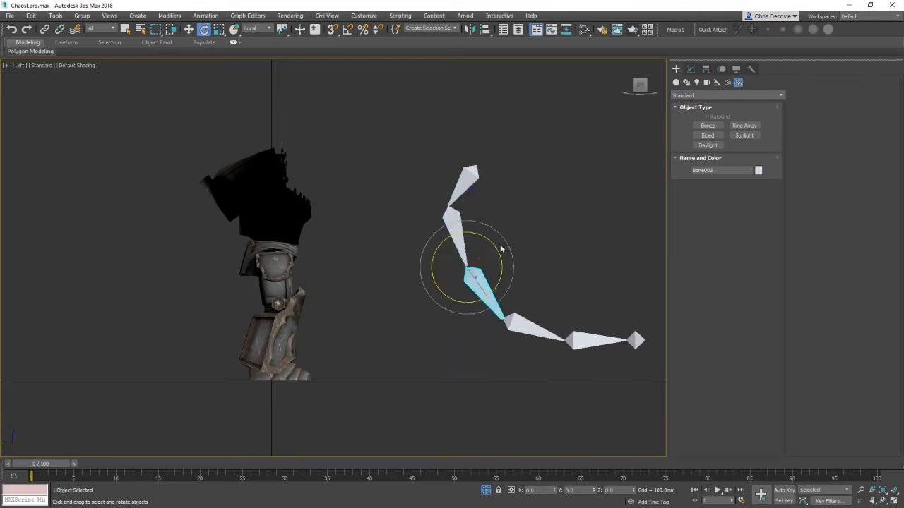
{"action": "left_click_drag", "start_coordinate": [499, 252], "coordinate": [498, 229]}
{"action": "key", "text": "ctrl+z"}
{"action": "key", "text": "ctrl+z"}
{"action": "key", "text": "ctrl+z"}
{"action": "left_click", "coordinate": [544, 204]}
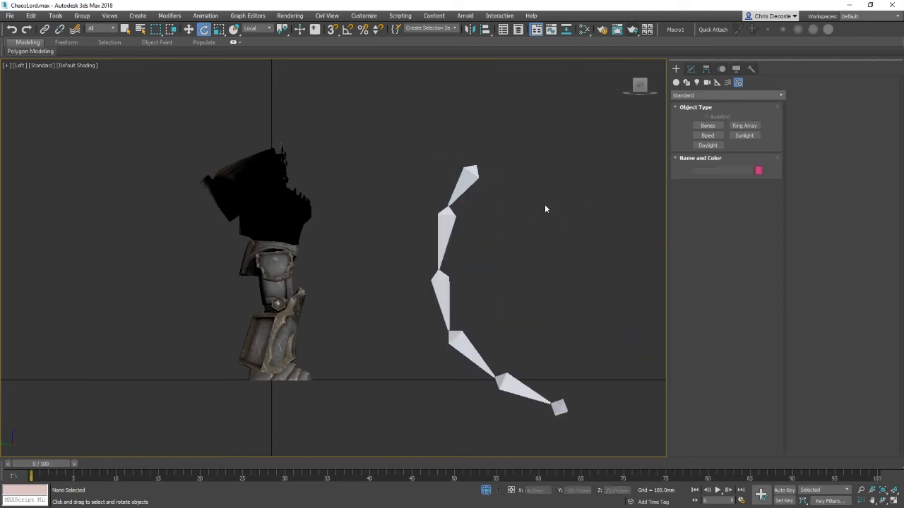
Step: Select the four lower bones of the chain and rotate them upward together
{"action": "left_click", "coordinate": [525, 393]}
{"action": "left_click", "coordinate": [464, 353], "text": "ctrl"}
{"action": "left_click", "coordinate": [444, 296], "text": "ctrl"}
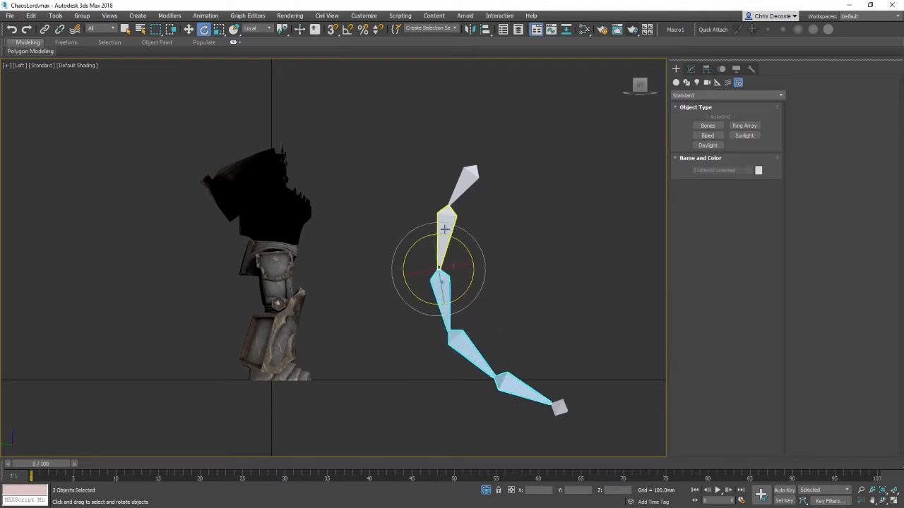
{"action": "left_click", "coordinate": [445, 233], "text": "ctrl"}
{"action": "right_click", "coordinate": [544, 225]}
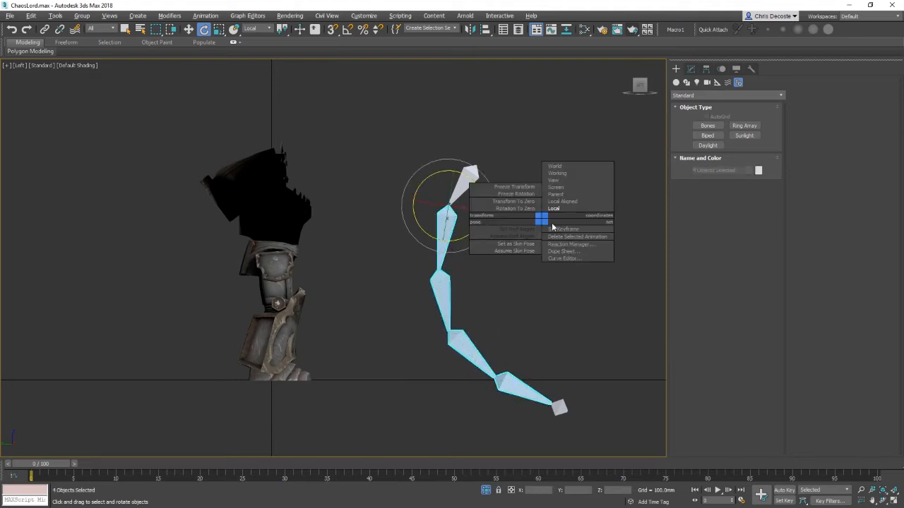
{"action": "left_click_drag", "start_coordinate": [477, 187], "coordinate": [527, 177]}
Step: Enable Auto Key and rotate the selected bones into a curled pose at frame 10
{"action": "left_click", "coordinate": [782, 491]}
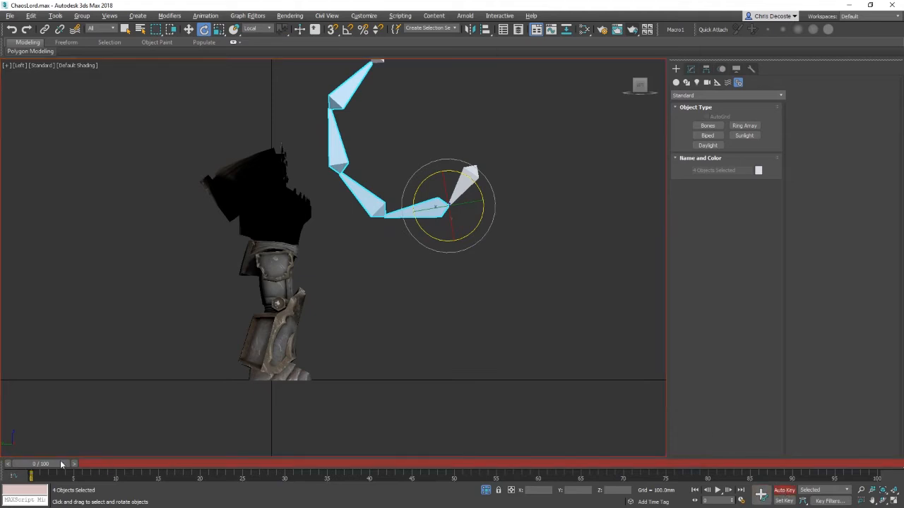
{"action": "left_click_drag", "start_coordinate": [44, 464], "coordinate": [113, 464]}
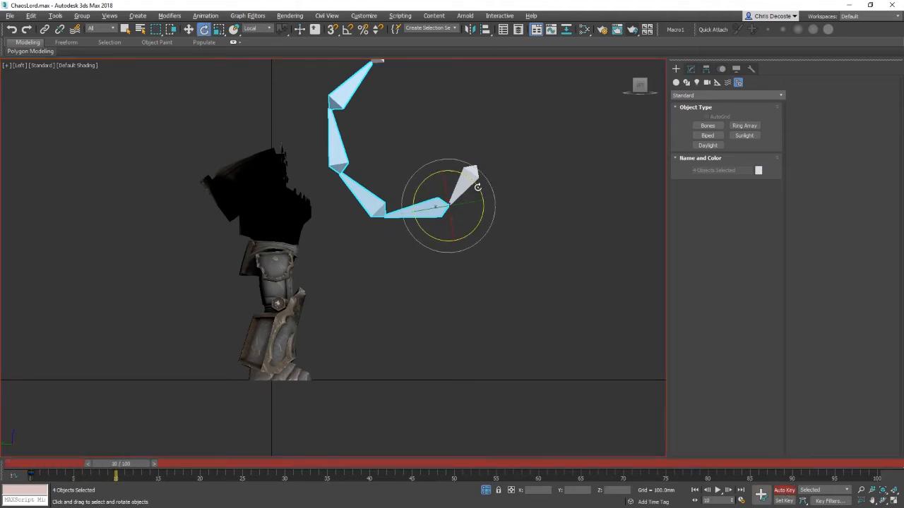
{"action": "left_click_drag", "start_coordinate": [477, 187], "coordinate": [399, 327]}
{"action": "left_click", "coordinate": [400, 327]}
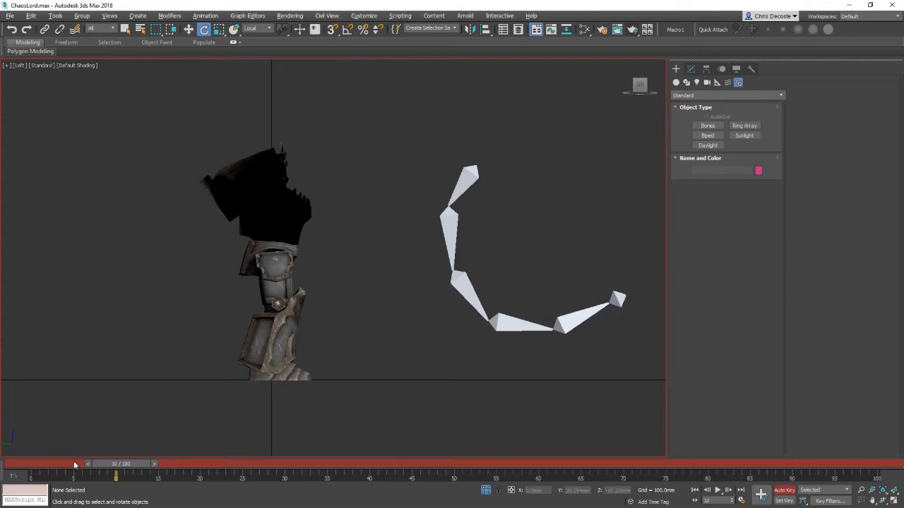
Step: At frame 3, rotate and nudge individual chain bones to adjust the animated pose
{"action": "left_click_drag", "start_coordinate": [118, 464], "coordinate": [65, 464]}
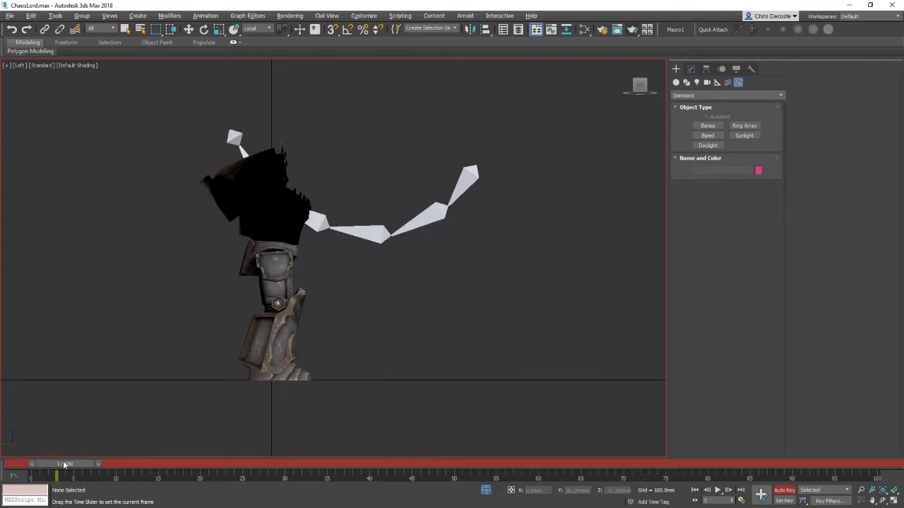
{"action": "left_click", "coordinate": [423, 211]}
{"action": "left_click_drag", "start_coordinate": [474, 184], "coordinate": [483, 201]}
{"action": "left_click", "coordinate": [366, 219]}
{"action": "left_click_drag", "start_coordinate": [408, 197], "coordinate": [423, 212]}
{"action": "left_click", "coordinate": [326, 166]}
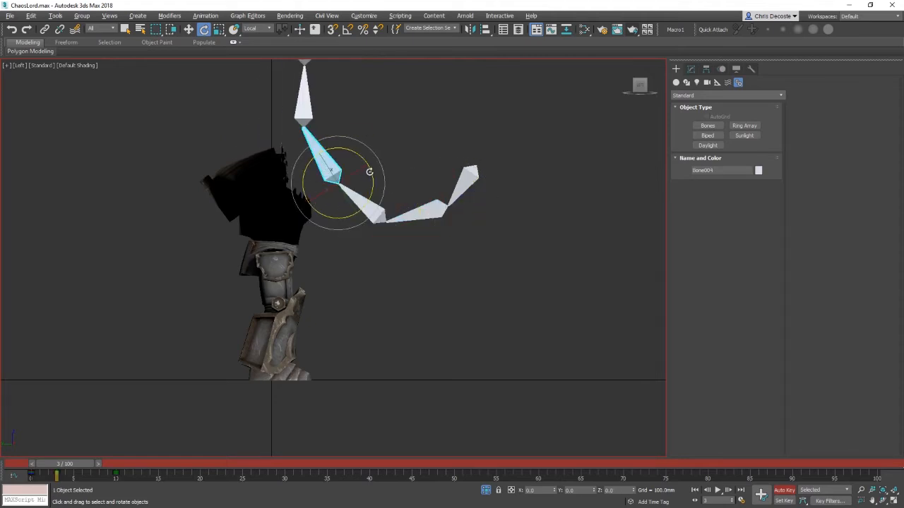
{"action": "left_click_drag", "start_coordinate": [369, 171], "coordinate": [377, 205]}
{"action": "key", "text": "w"}
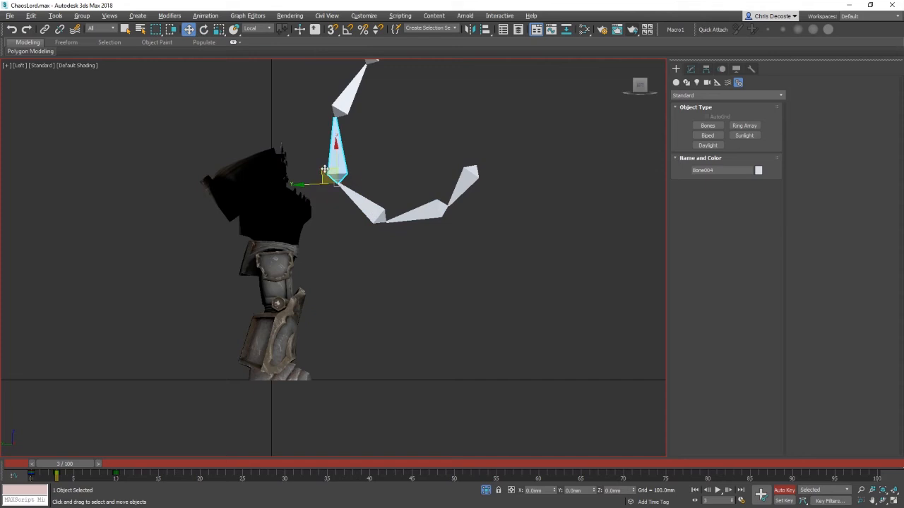
{"action": "mouse_move", "coordinate": [329, 175]}
{"action": "left_mouse_down"}
{"action": "mouse_move", "coordinate": [365, 143]}
{"action": "mouse_move", "coordinate": [332, 173]}
{"action": "left_mouse_up"}
{"action": "left_click", "coordinate": [420, 212]}
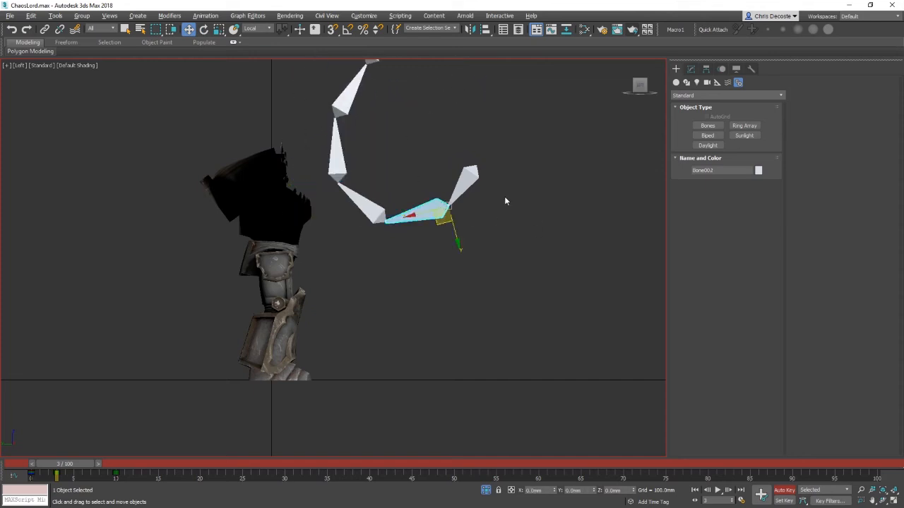
Step: Turn off Auto Key, return to frame 0, and delete the test bone chain
{"action": "left_click", "coordinate": [775, 493]}
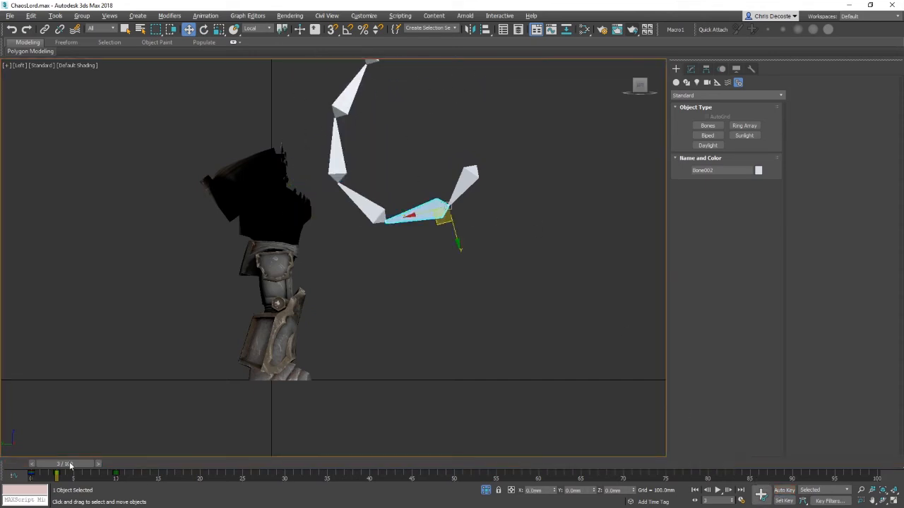
{"action": "left_click_drag", "start_coordinate": [70, 466], "coordinate": [29, 464]}
{"action": "middle_click_drag", "start_coordinate": [527, 280], "coordinate": [518, 339]}
{"action": "left_click_drag", "start_coordinate": [553, 315], "coordinate": [315, 72]}
{"action": "key", "text": "Delete"}
Step: Examine the legs and torso in front and left views, toggling wireframe and edged-face display
{"action": "middle_click_drag", "start_coordinate": [384, 353], "coordinate": [450, 293]}
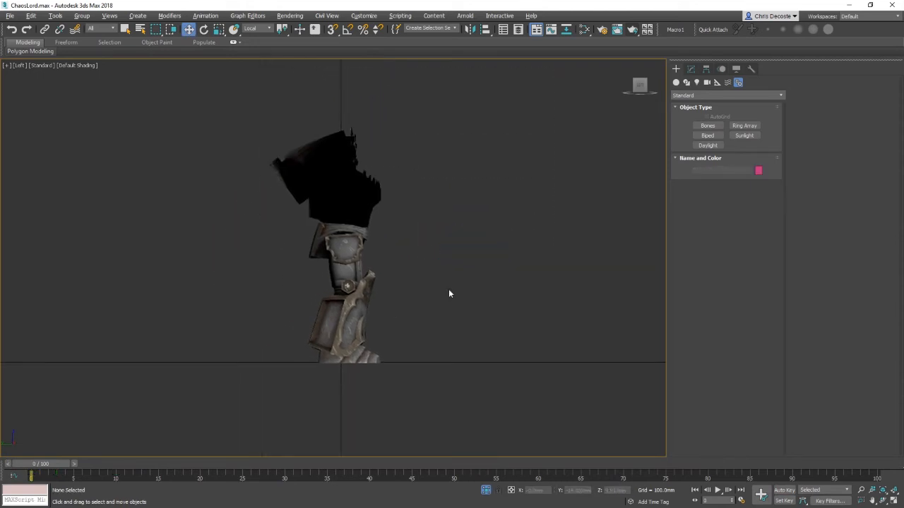
{"action": "left_click", "coordinate": [707, 125]}
{"action": "scroll", "coordinate": [440, 310], "scroll_direction": "up", "scroll_amount": 2}
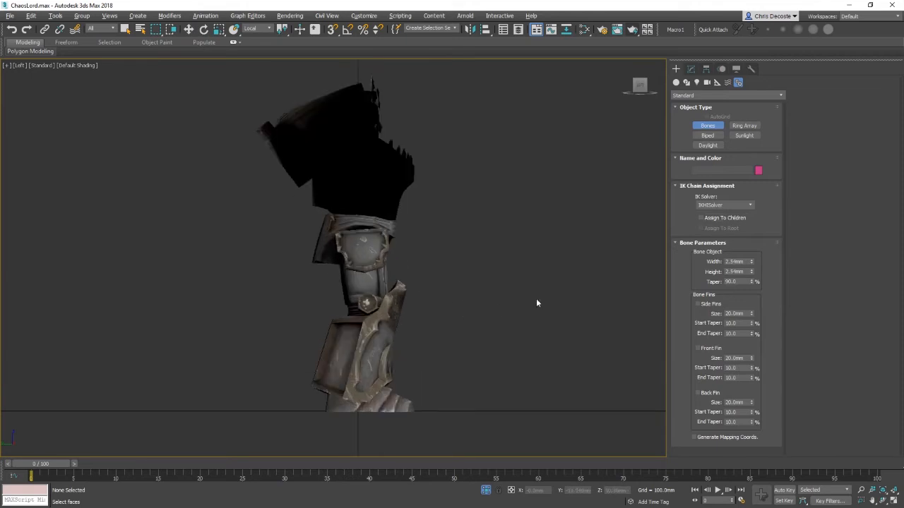
{"action": "key", "text": "F3"}
{"action": "key", "text": "F3"}
{"action": "middle_click_drag", "start_coordinate": [449, 303], "coordinate": [463, 258]}
{"action": "middle_click_drag", "start_coordinate": [555, 204], "coordinate": [558, 280]}
{"action": "key", "text": "f"}
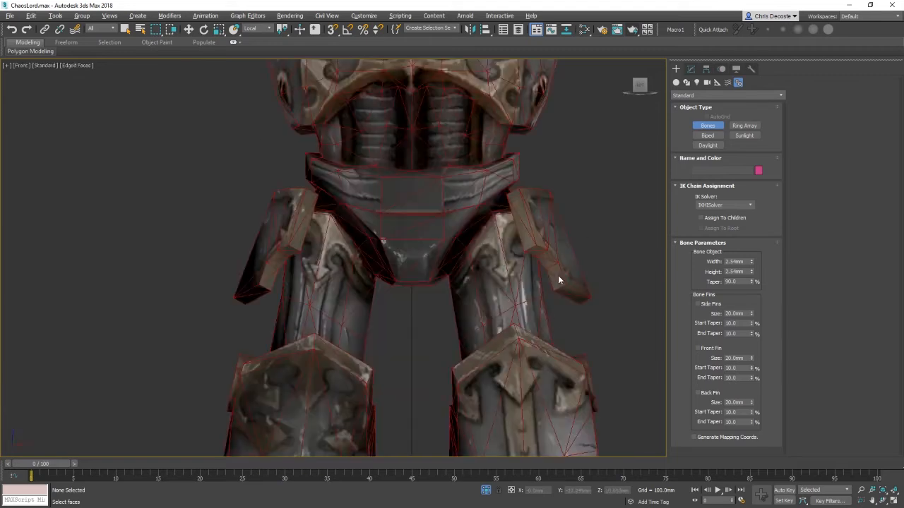
{"action": "scroll", "coordinate": [558, 280], "scroll_direction": "down", "scroll_amount": 5}
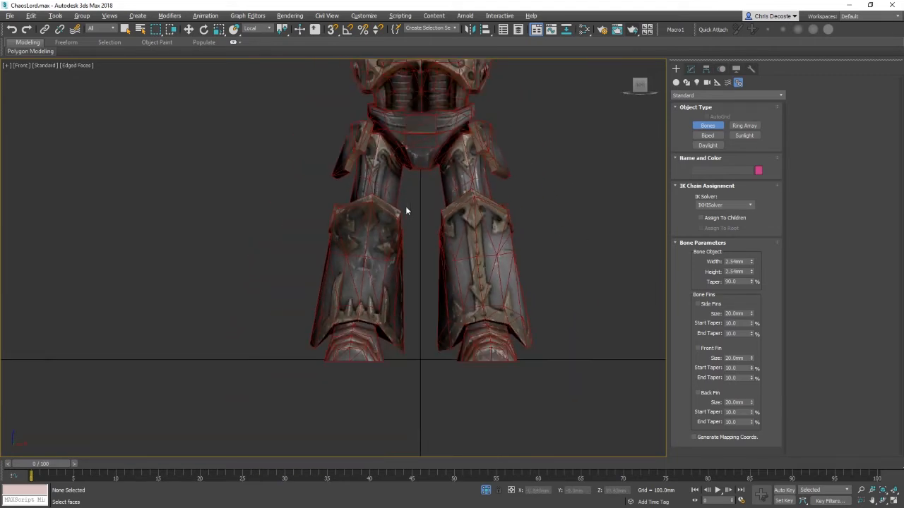
{"action": "middle_click_drag", "start_coordinate": [406, 210], "coordinate": [388, 234]}
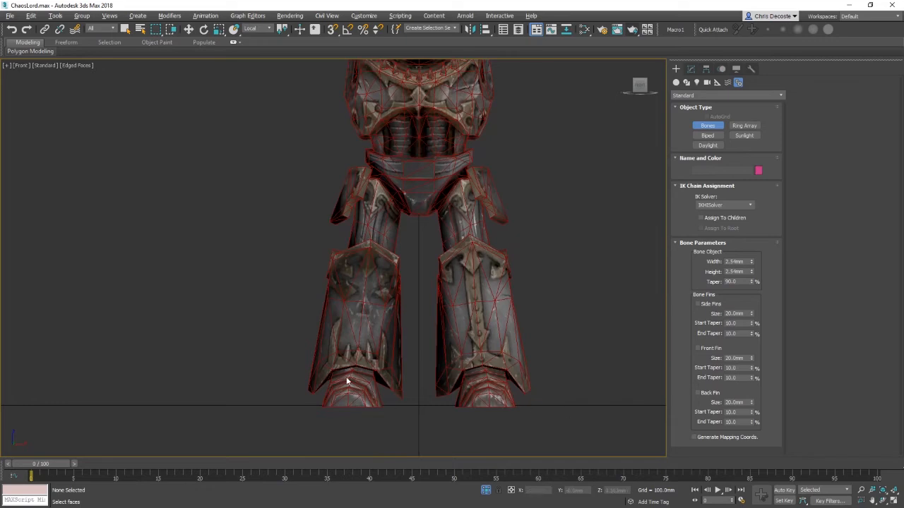
{"action": "key", "text": "l"}
{"action": "middle_click_drag", "start_coordinate": [504, 347], "coordinate": [491, 300]}
{"action": "key", "text": "F3"}
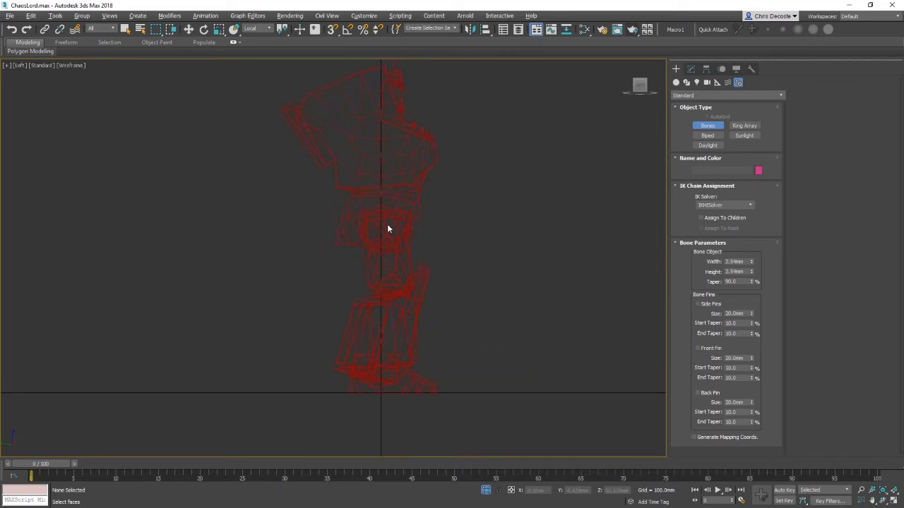
{"action": "middle_click_drag", "start_coordinate": [479, 256], "coordinate": [485, 254]}
{"action": "key", "text": "F3"}
{"action": "middle_click_drag", "start_coordinate": [432, 266], "coordinate": [474, 257]}
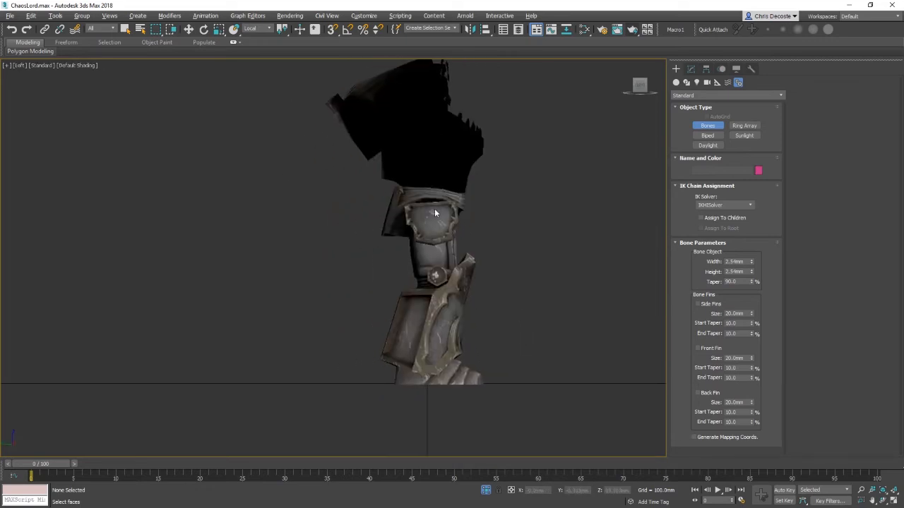
{"action": "key", "text": "F3"}
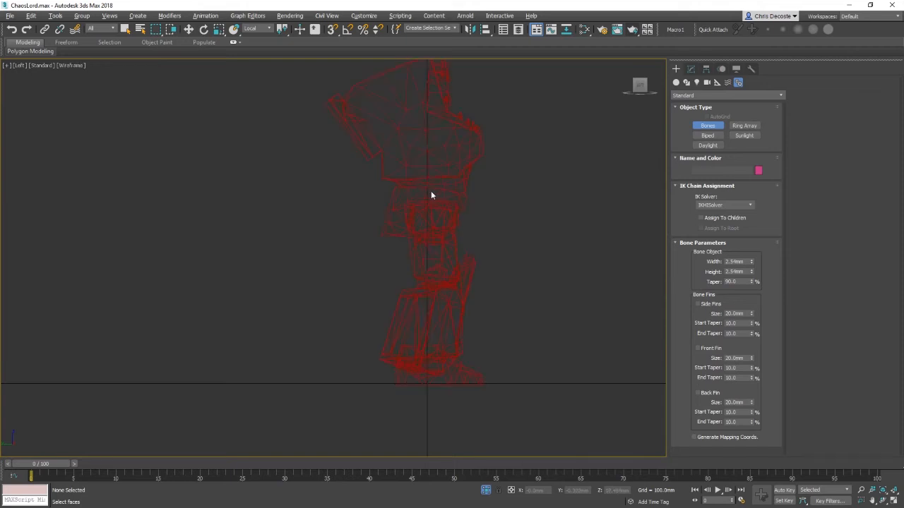
{"action": "key", "text": "f"}
{"action": "key", "text": "F3"}
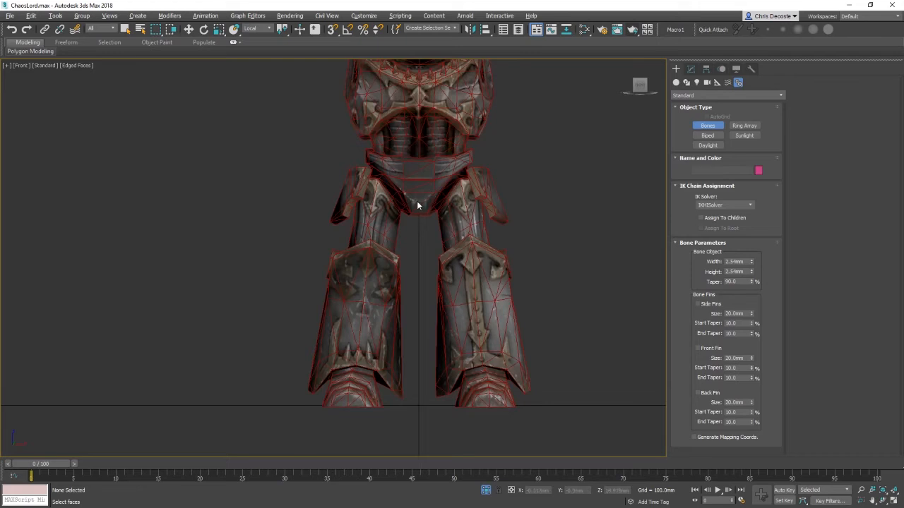
{"action": "key", "text": "F3"}
{"action": "key", "text": "F4"}
Step: Select the torso mesh and open it in the Modify panel for editing
{"action": "right_click", "coordinate": [413, 190]}
{"action": "key", "text": "e"}
{"action": "left_click", "coordinate": [417, 177]}
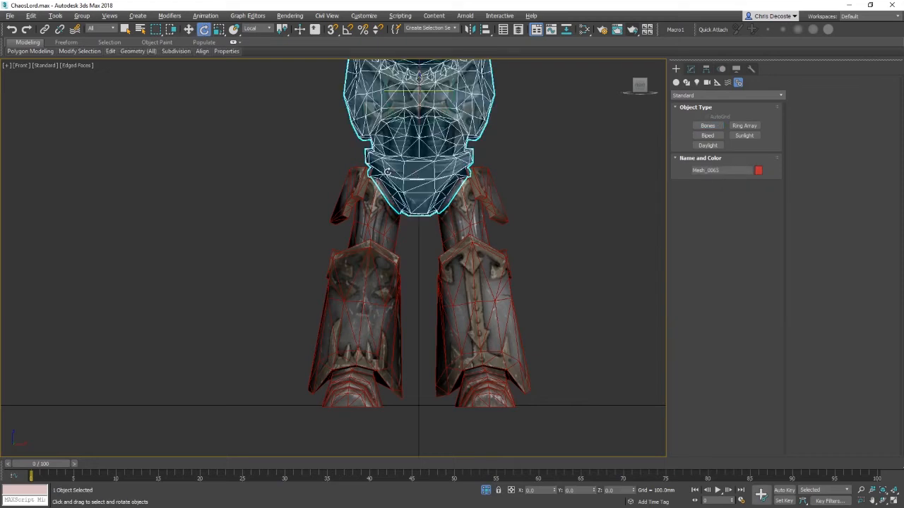
{"action": "middle_click_drag", "start_coordinate": [451, 209], "coordinate": [443, 299]}
{"action": "left_click", "coordinate": [693, 70]}
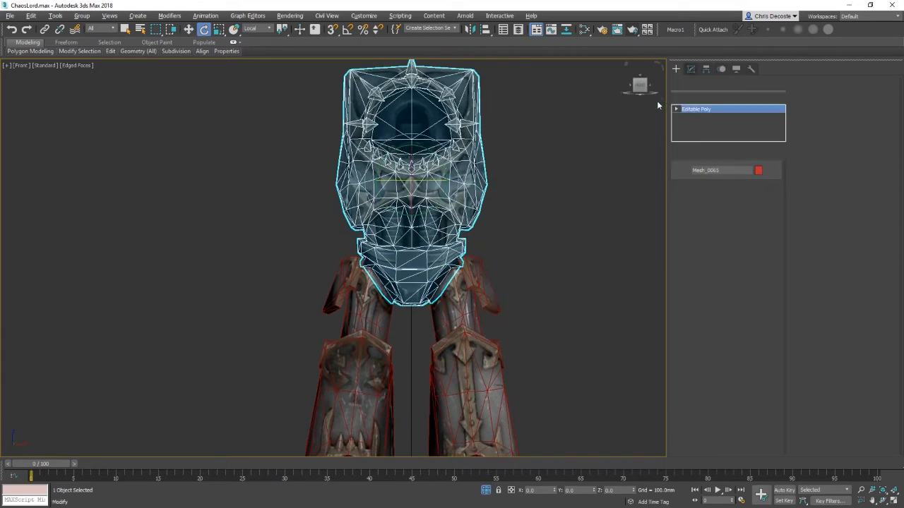
{"action": "right_click", "coordinate": [359, 233]}
{"action": "left_click", "coordinate": [344, 195]}
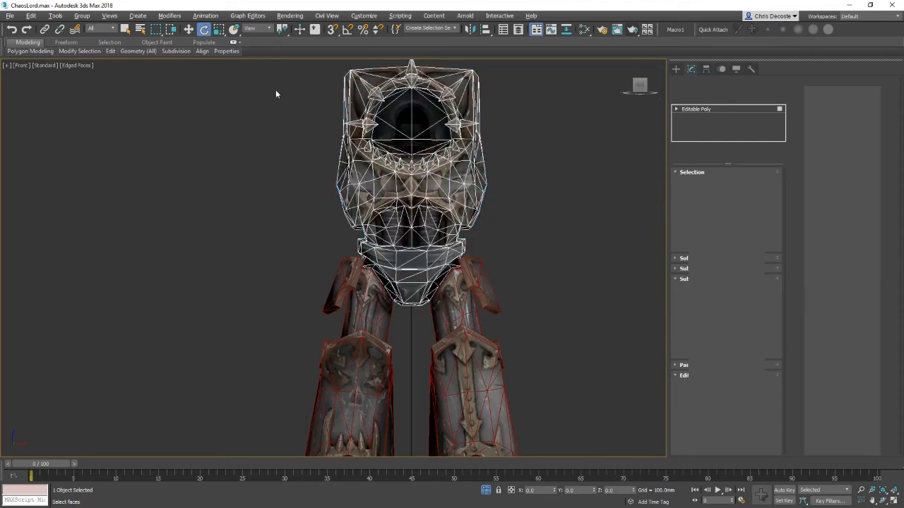
Step: Select the upper torso polygons, shrink the selection twice, and detach them as a separate object
{"action": "left_click_drag", "start_coordinate": [250, 80], "coordinate": [558, 279]}
{"action": "scroll", "coordinate": [457, 325], "scroll_direction": "up", "scroll_amount": 3}
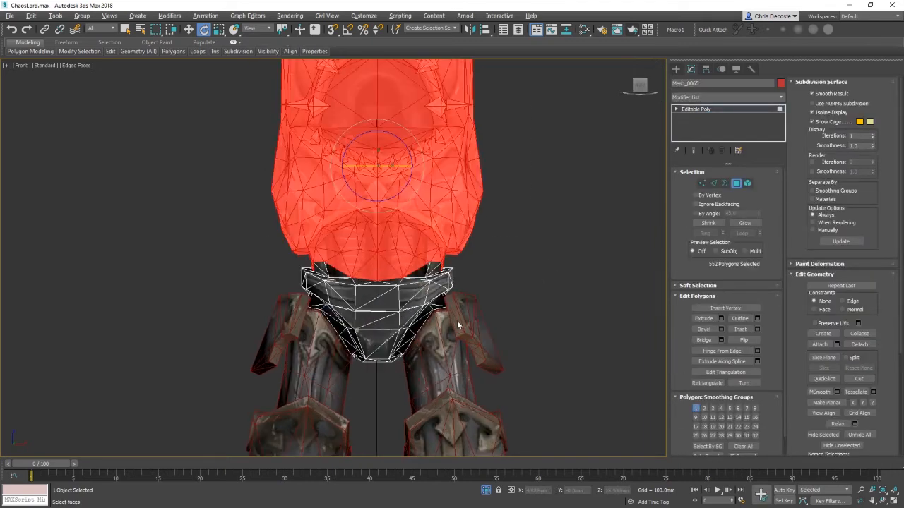
{"action": "left_click", "coordinate": [709, 223]}
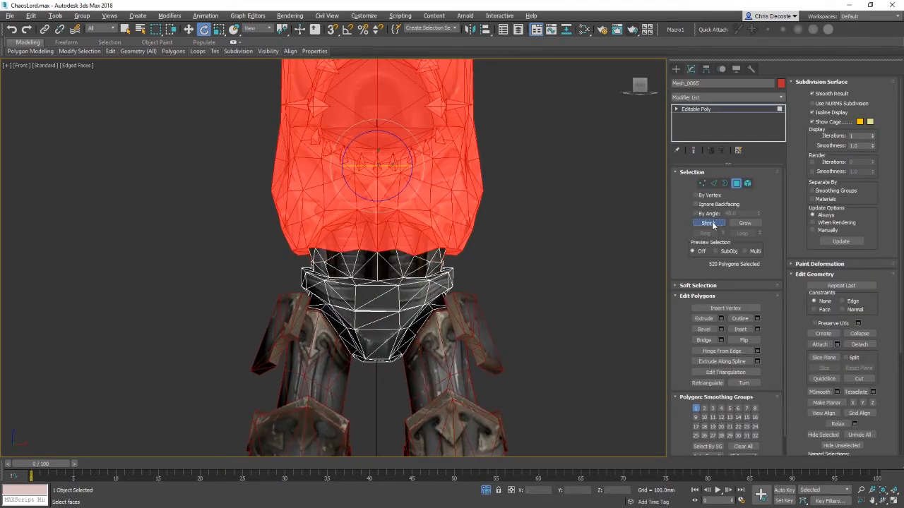
{"action": "left_click", "coordinate": [710, 223]}
{"action": "middle_click_drag", "start_coordinate": [438, 260], "coordinate": [565, 252], "text": "alt"}
{"action": "left_click", "coordinate": [859, 344]}
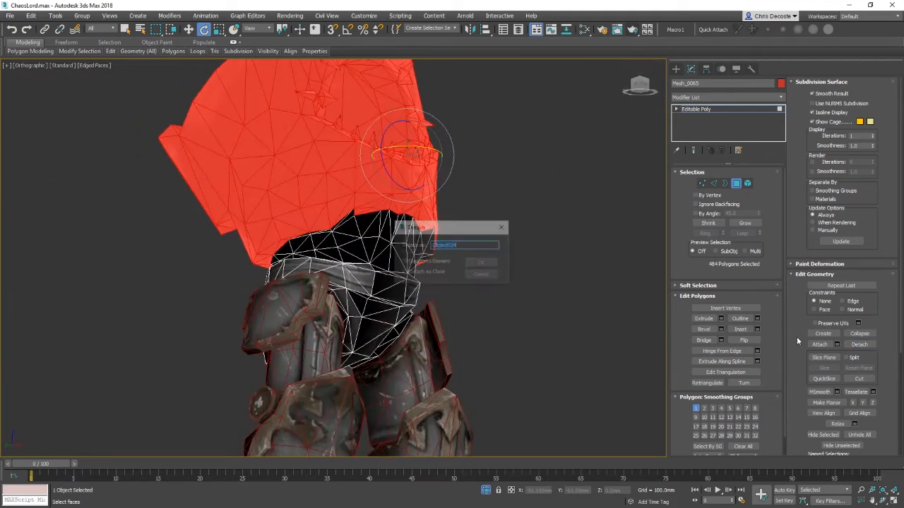
{"action": "left_click", "coordinate": [483, 263]}
Step: Select the detached torso section and the lower torso piece and center their pivots on the objects
{"action": "right_click", "coordinate": [395, 242]}
{"action": "left_click", "coordinate": [364, 238]}
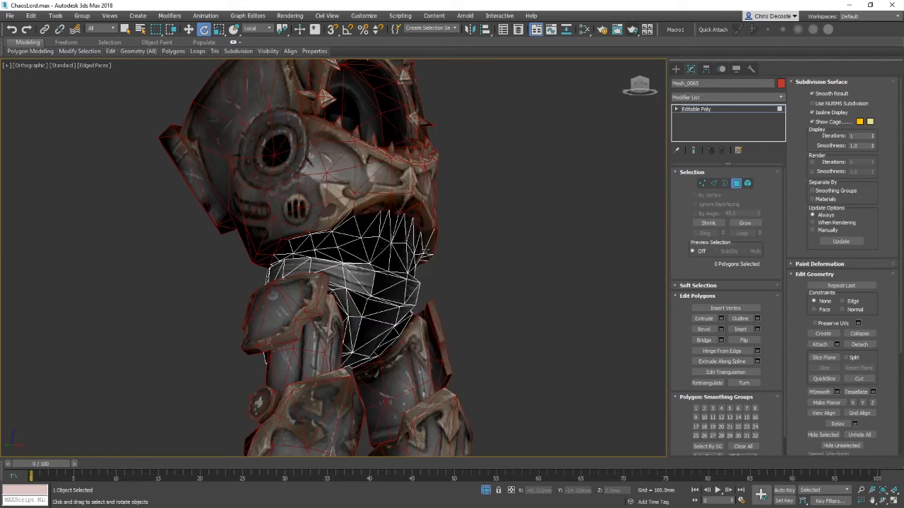
{"action": "left_click", "coordinate": [380, 253]}
{"action": "left_click", "coordinate": [396, 156], "text": "ctrl"}
{"action": "left_click", "coordinate": [707, 69]}
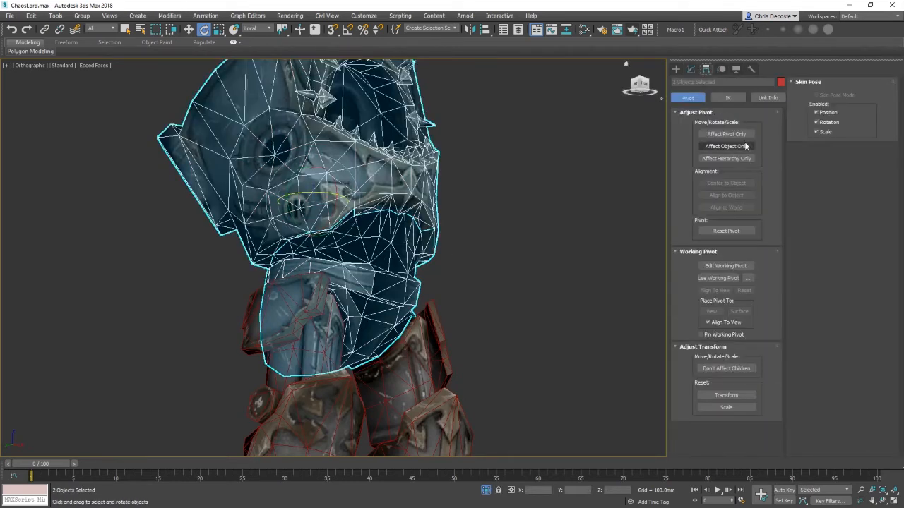
{"action": "left_click", "coordinate": [735, 138]}
{"action": "left_click", "coordinate": [727, 184]}
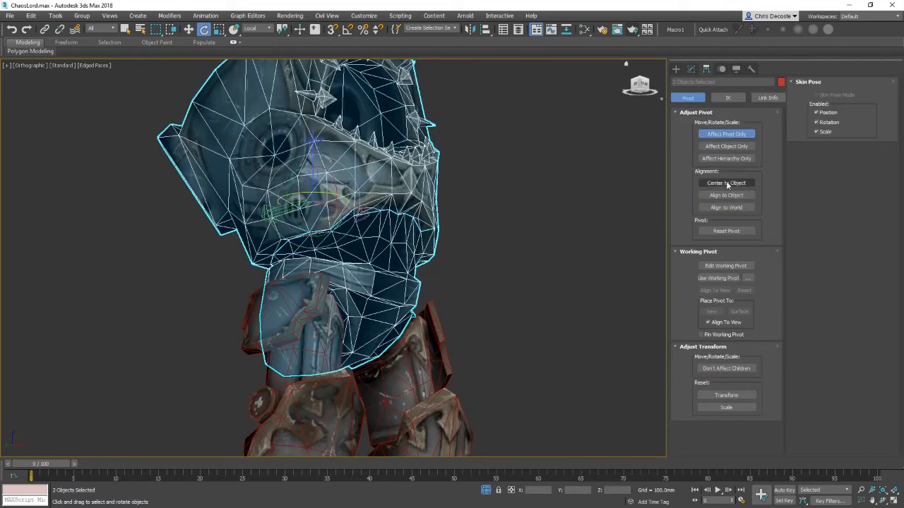
{"action": "left_click", "coordinate": [728, 134]}
Step: Start the Bones tool and draw a bone chain down one leg from hip through knee to ankle in front view
{"action": "left_click", "coordinate": [499, 251]}
{"action": "key", "text": "f"}
{"action": "key", "text": "z"}
{"action": "left_click", "coordinate": [676, 69]}
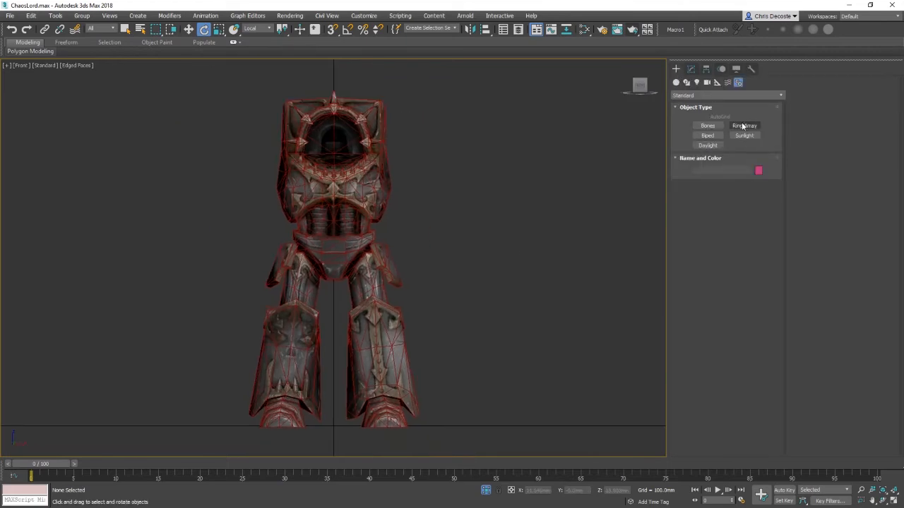
{"action": "left_click", "coordinate": [708, 125]}
{"action": "key", "text": "l"}
{"action": "key", "text": "F3"}
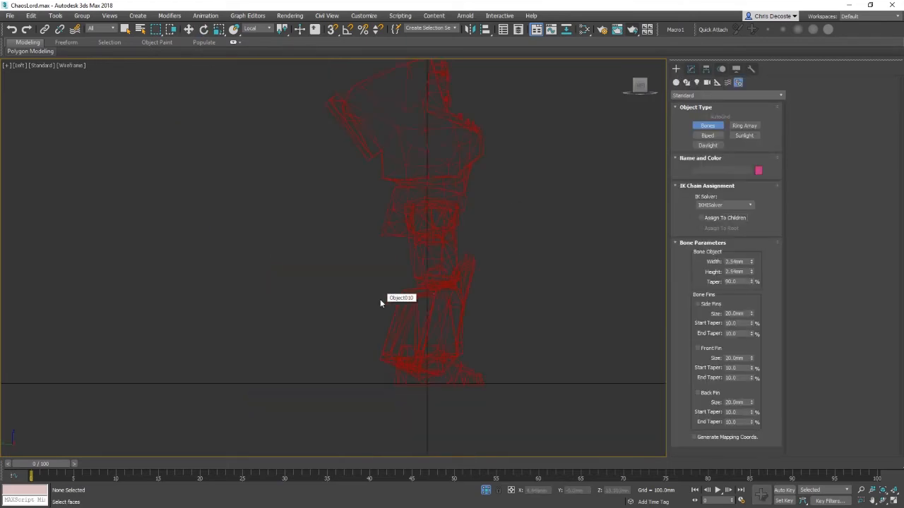
{"action": "key", "text": "F3"}
{"action": "middle_click_drag", "start_coordinate": [499, 291], "coordinate": [463, 302]}
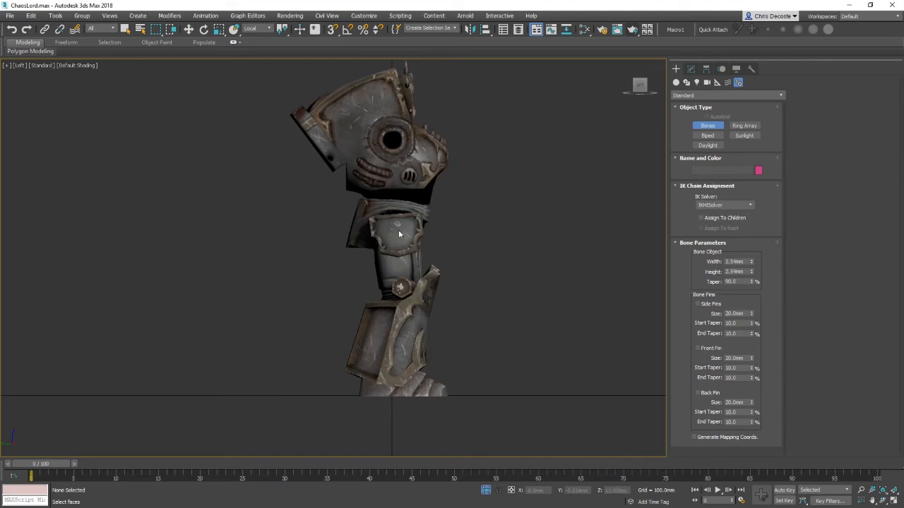
{"action": "key", "text": "f"}
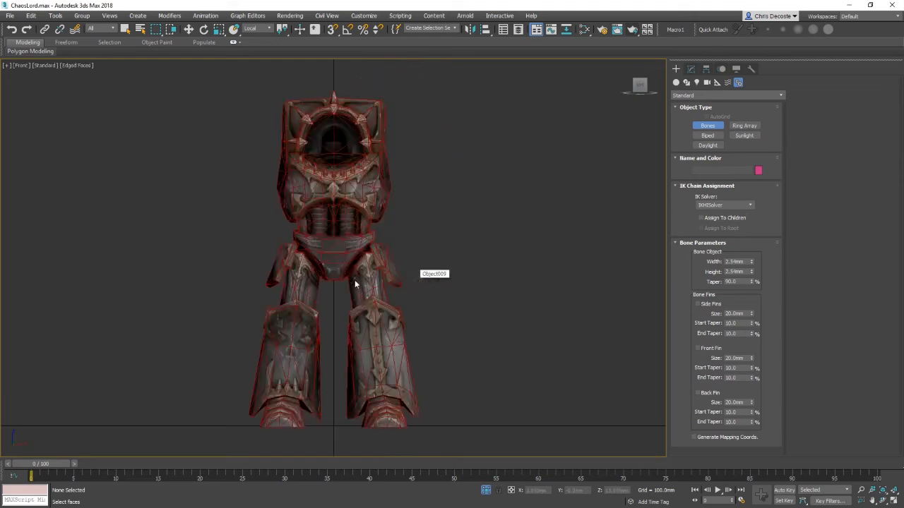
{"action": "middle_click_drag", "start_coordinate": [355, 279], "coordinate": [401, 274]}
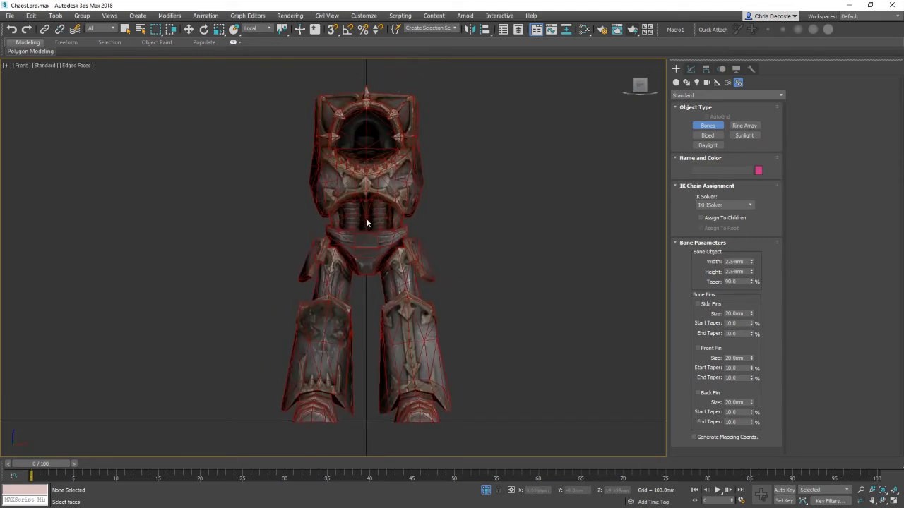
{"action": "middle_click_drag", "start_coordinate": [366, 218], "coordinate": [408, 223]}
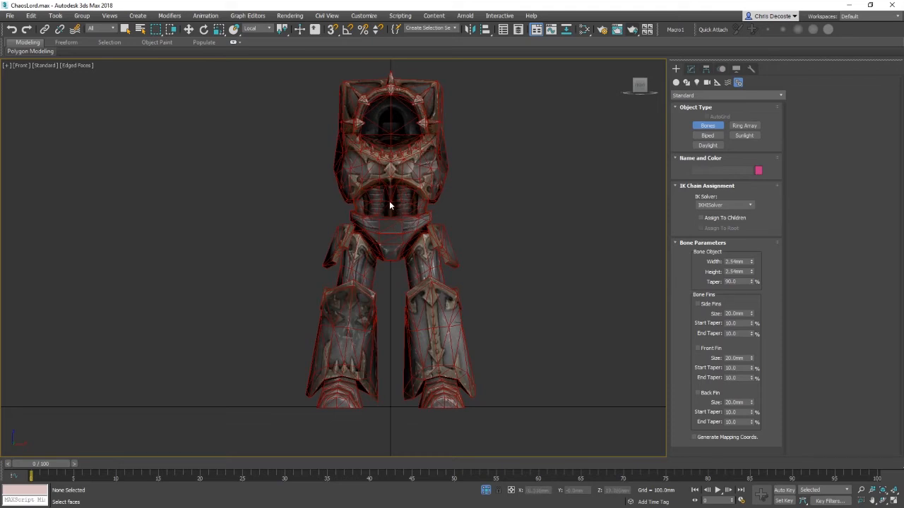
{"action": "left_click", "coordinate": [388, 205]}
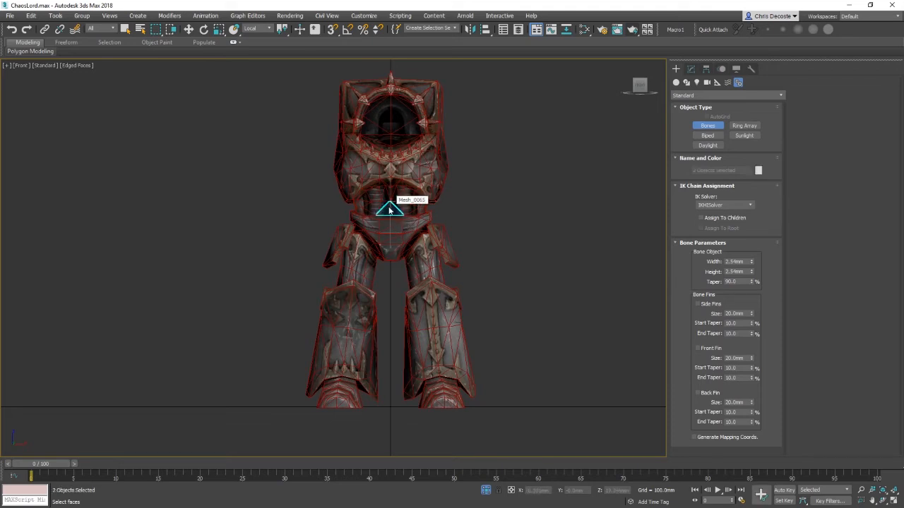
{"action": "left_click", "coordinate": [366, 243]}
{"action": "key", "text": "F3"}
{"action": "key", "text": "F3"}
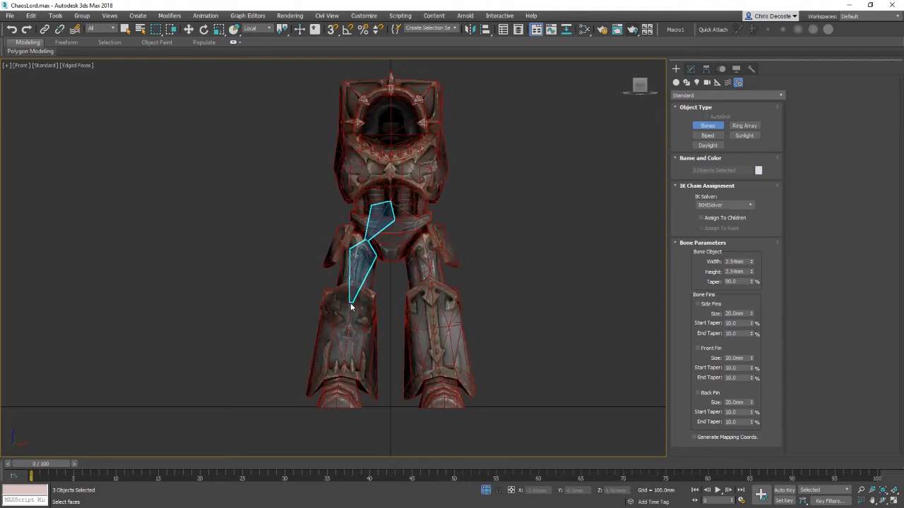
{"action": "left_click", "coordinate": [351, 307]}
{"action": "left_click", "coordinate": [341, 383]}
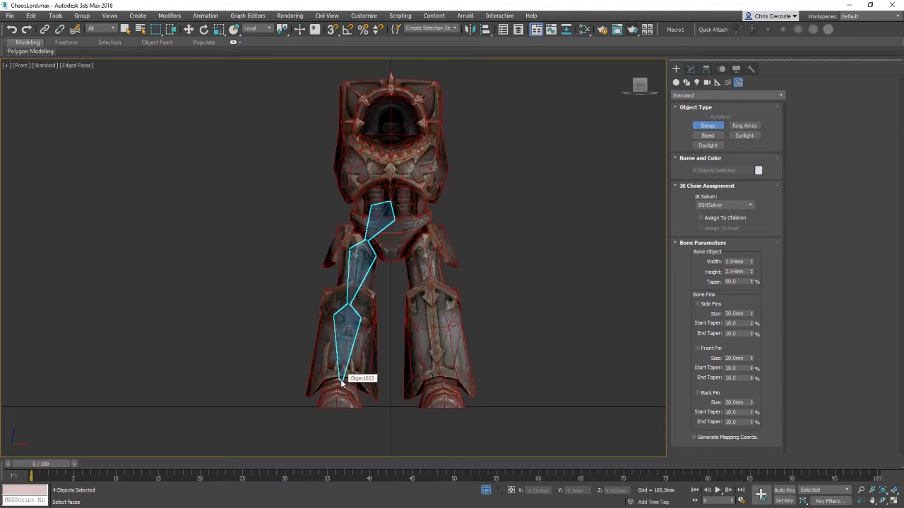
Step: In left view, extend the leg chain with two foot bones and delete the end nub bone
{"action": "key", "text": "l"}
{"action": "key", "text": "F4"}
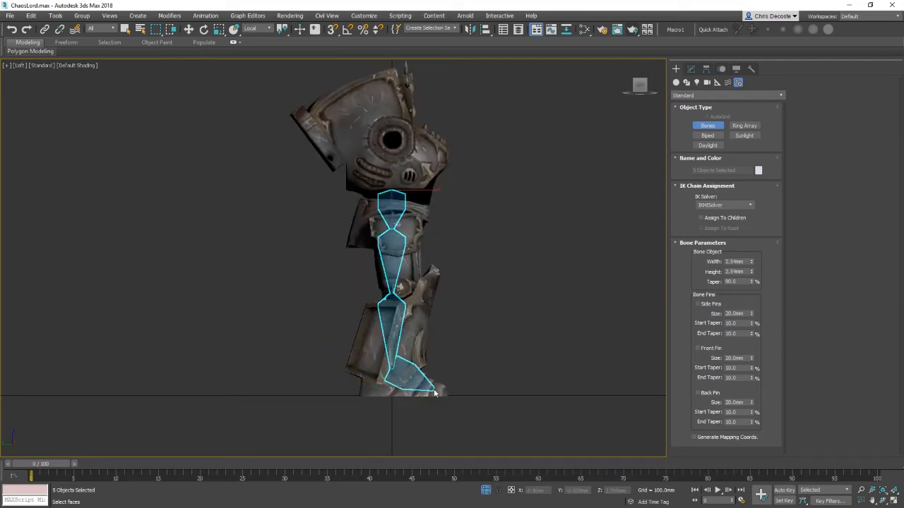
{"action": "left_click", "coordinate": [415, 388]}
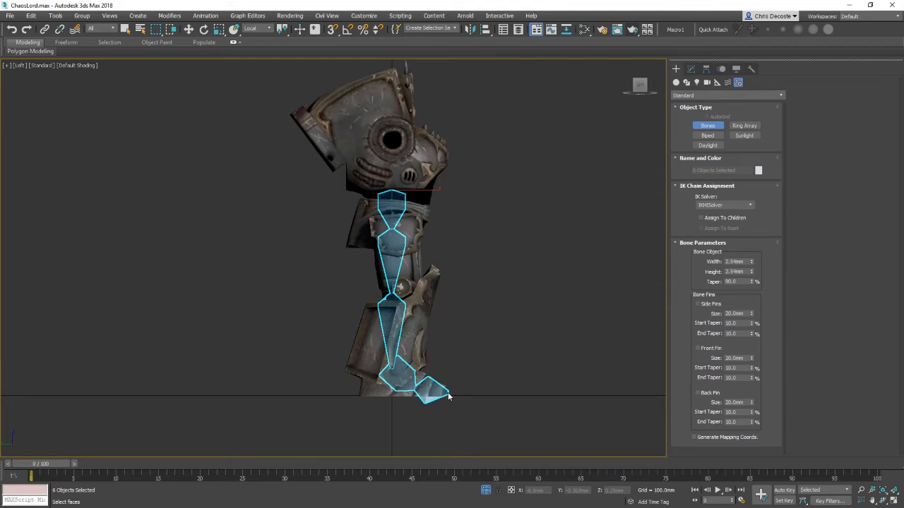
{"action": "left_click", "coordinate": [448, 393]}
{"action": "right_click", "coordinate": [543, 398]}
{"action": "key", "text": "w"}
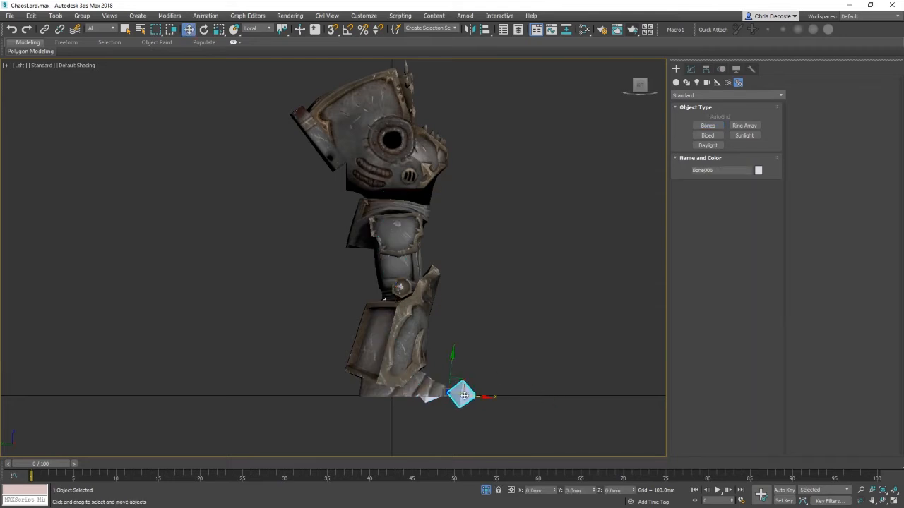
{"action": "key", "text": "Delete"}
Step: Try moving the foot bone in perspective wireframe view, then undo the move
{"action": "key", "text": "p"}
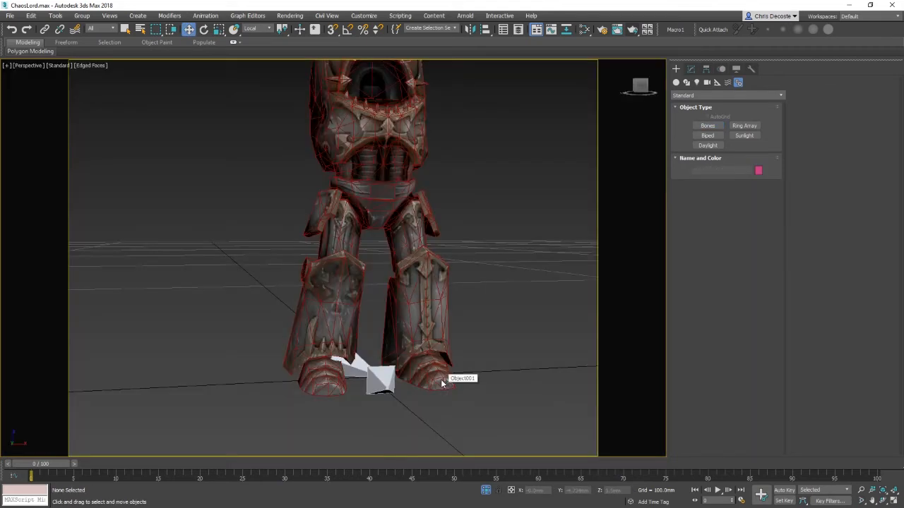
{"action": "mouse_move", "coordinate": [452, 377]}
{"action": "middle_mouse_down", "text": "alt"}
{"action": "mouse_move", "coordinate": [419, 395]}
{"action": "mouse_move", "coordinate": [352, 349]}
{"action": "mouse_move", "coordinate": [386, 377]}
{"action": "middle_mouse_up", "text": "alt"}
{"action": "key", "text": "F3"}
{"action": "left_click", "coordinate": [386, 376]}
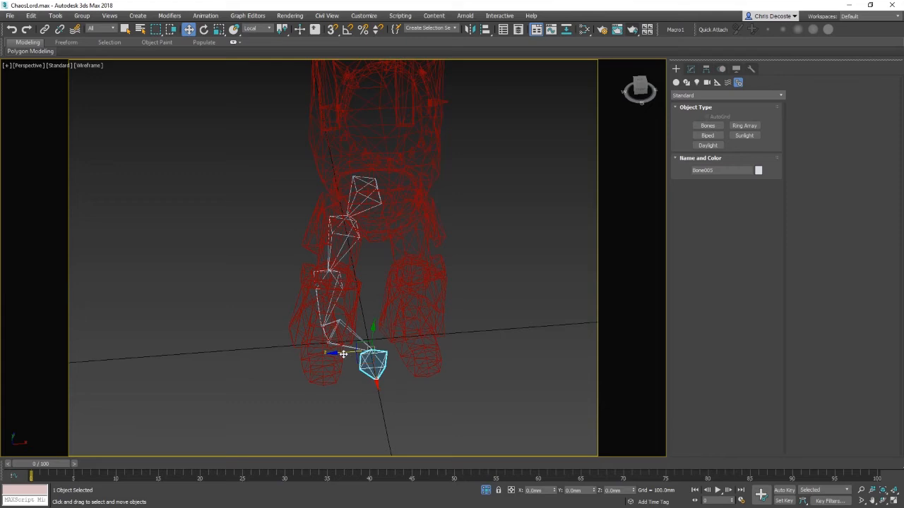
{"action": "left_click_drag", "start_coordinate": [368, 376], "coordinate": [282, 351]}
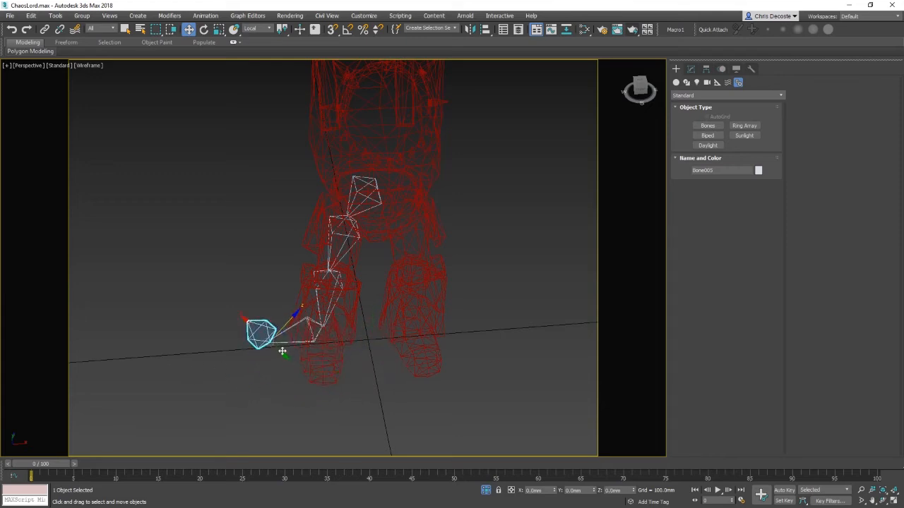
{"action": "mouse_move", "coordinate": [283, 351]}
{"action": "middle_mouse_down", "text": "alt"}
{"action": "mouse_move", "coordinate": [418, 325]}
{"action": "mouse_move", "coordinate": [293, 350]}
{"action": "middle_mouse_up", "text": "alt"}
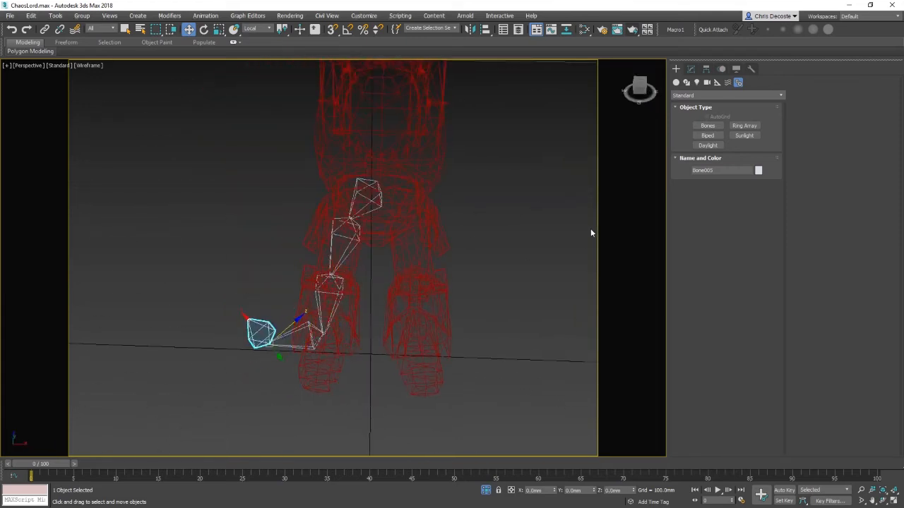
{"action": "key", "text": "ctrl+z"}
Step: Using Affect Pivot Only, reposition and rotate the foot bone's pivot
{"action": "left_click", "coordinate": [705, 70]}
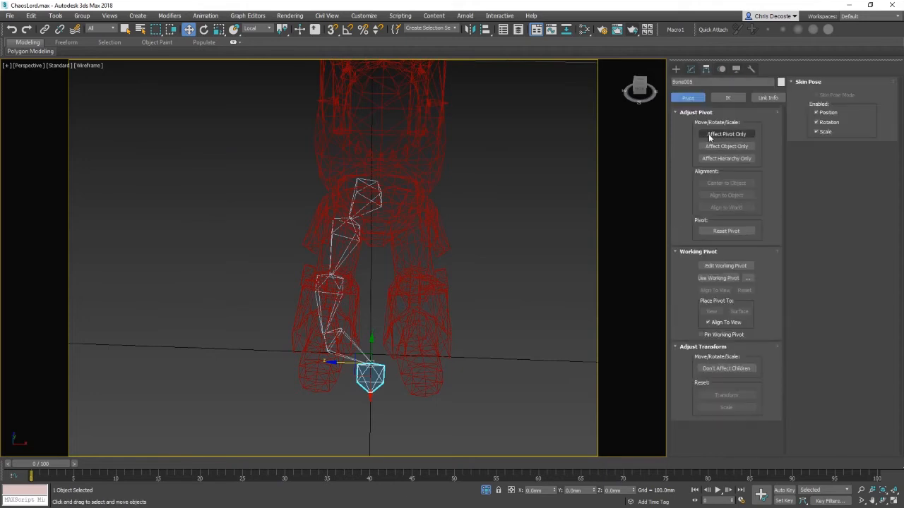
{"action": "left_click", "coordinate": [726, 134]}
{"action": "left_click_drag", "start_coordinate": [332, 364], "coordinate": [292, 379]}
{"action": "middle_click_drag", "start_coordinate": [292, 380], "coordinate": [356, 362], "text": "alt"}
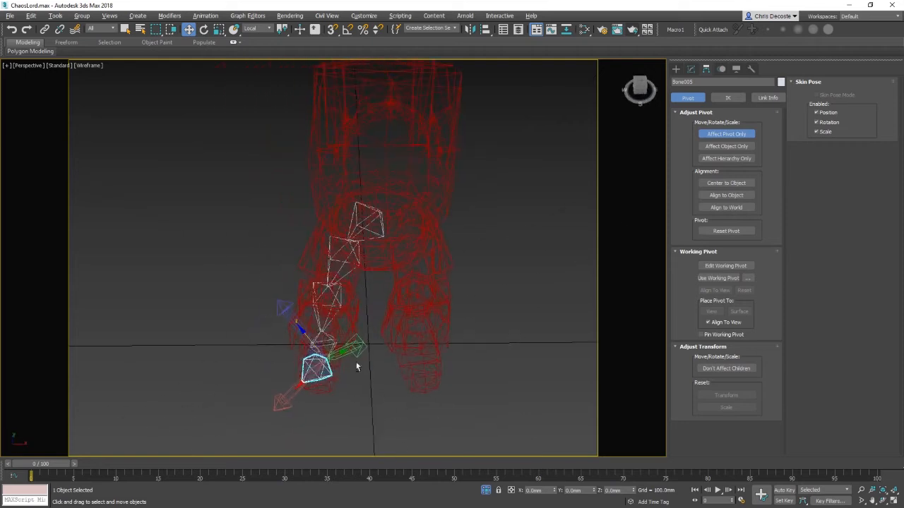
{"action": "key", "text": "e"}
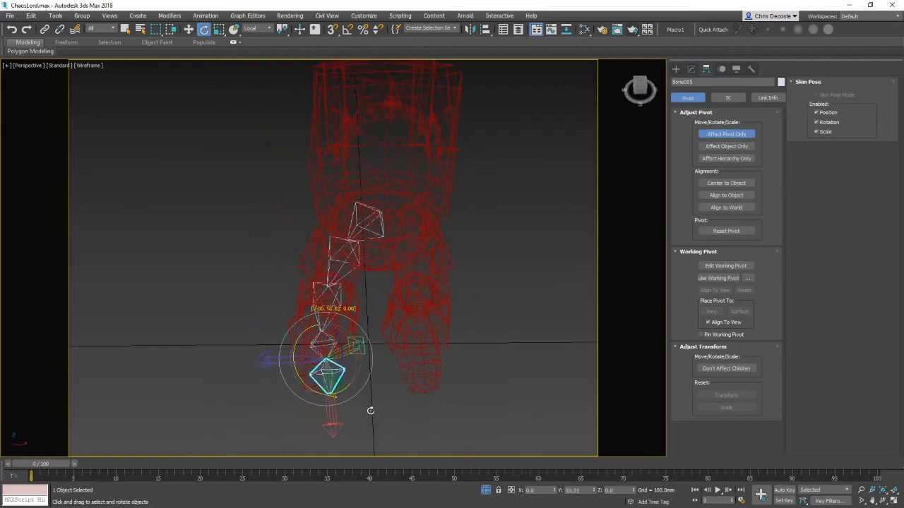
{"action": "middle_click_drag", "start_coordinate": [369, 414], "coordinate": [341, 351], "text": "alt"}
{"action": "left_click_drag", "start_coordinate": [343, 346], "coordinate": [346, 337]}
{"action": "middle_click_drag", "start_coordinate": [406, 330], "coordinate": [483, 325], "text": "alt"}
Step: Set the selection filter to Bone and select all bones
{"action": "left_click", "coordinate": [344, 229]}
{"action": "key", "text": "w"}
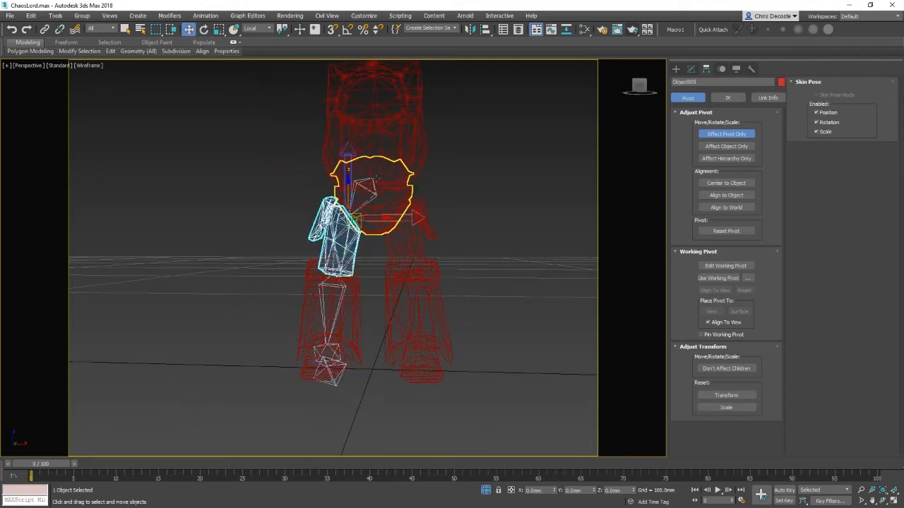
{"action": "left_click", "coordinate": [379, 181]}
{"action": "left_click", "coordinate": [552, 196]}
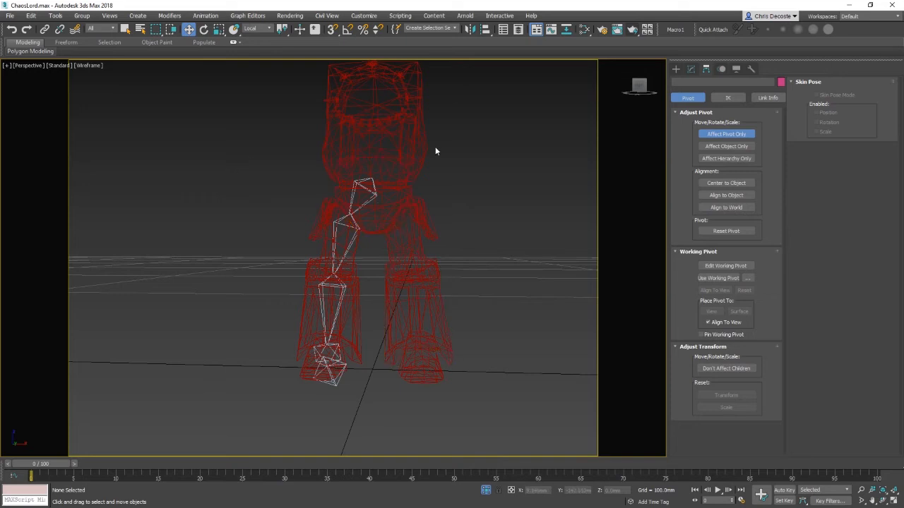
{"action": "left_click", "coordinate": [100, 29]}
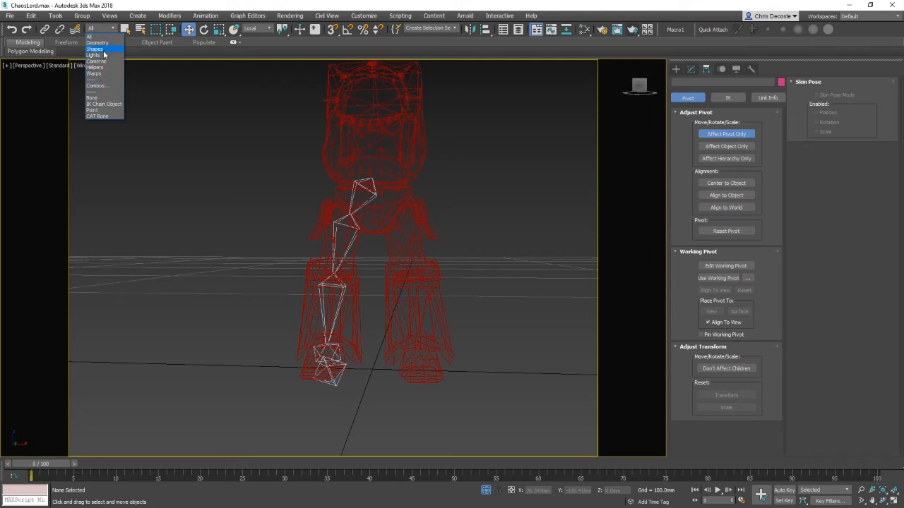
{"action": "left_click", "coordinate": [98, 98]}
{"action": "key", "text": "ctrl+a"}
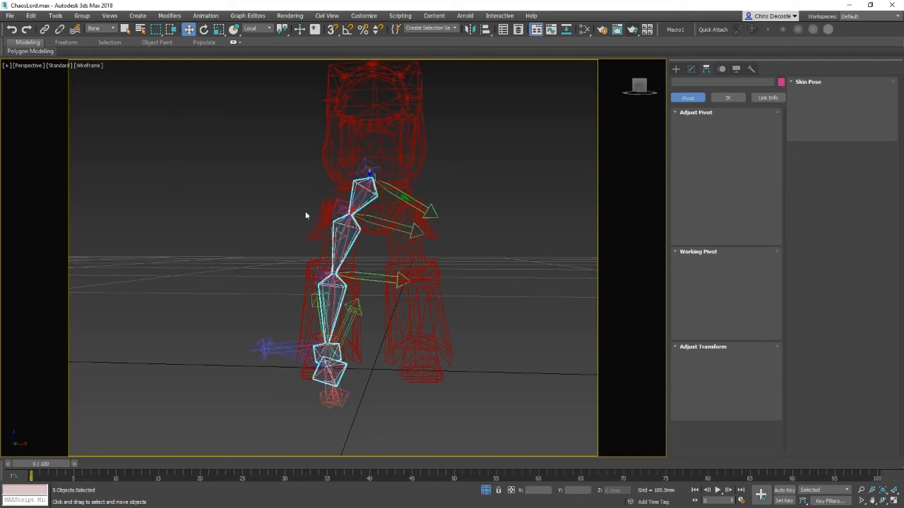
Step: Select the hip bone and rotate its pivot orientation
{"action": "left_click_drag", "start_coordinate": [240, 155], "coordinate": [532, 349]}
{"action": "left_click_drag", "start_coordinate": [264, 118], "coordinate": [533, 247]}
{"action": "left_click_drag", "start_coordinate": [311, 167], "coordinate": [546, 197]}
{"action": "left_click", "coordinate": [359, 195]}
{"action": "left_click", "coordinate": [360, 198]}
{"action": "middle_click_drag", "start_coordinate": [359, 198], "coordinate": [424, 218], "text": "alt"}
{"action": "key", "text": "e"}
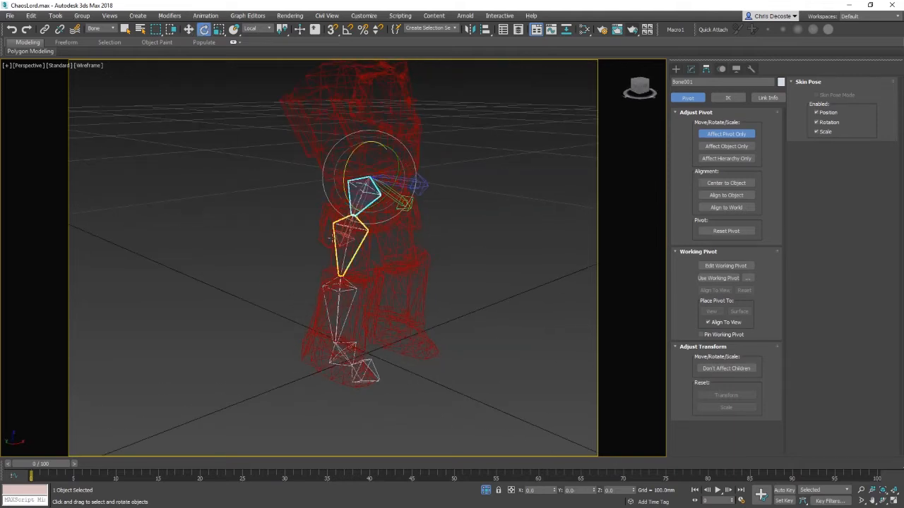
{"action": "middle_click_drag", "start_coordinate": [514, 272], "coordinate": [476, 259], "text": "alt"}
Step: Step through the lower leg bones and rotate the foot bone's pivot to line up with the foot
{"action": "left_click", "coordinate": [355, 244]}
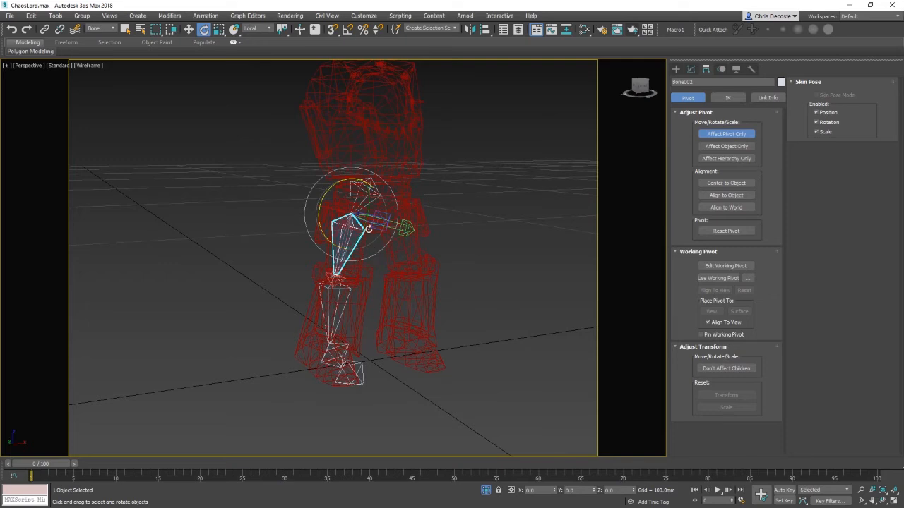
{"action": "left_click", "coordinate": [346, 310]}
{"action": "left_click", "coordinate": [338, 349]}
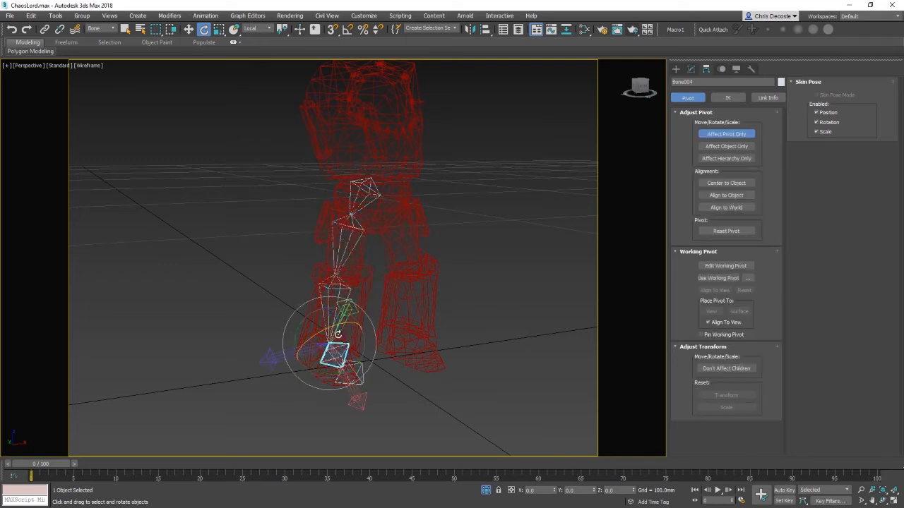
{"action": "left_click", "coordinate": [349, 372]}
{"action": "middle_click_drag", "start_coordinate": [374, 373], "coordinate": [411, 359], "text": "alt"}
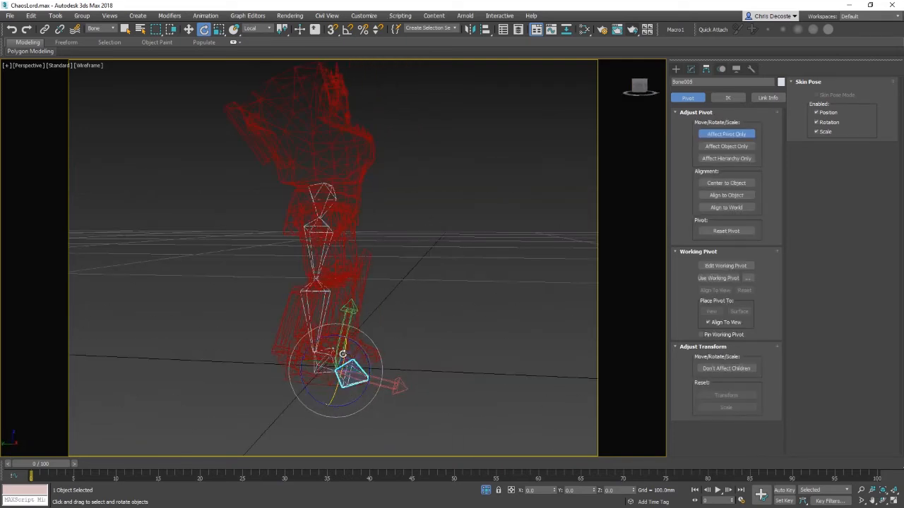
{"action": "middle_click_drag", "start_coordinate": [344, 354], "coordinate": [260, 402], "text": "alt"}
{"action": "left_click_drag", "start_coordinate": [341, 351], "coordinate": [326, 355]}
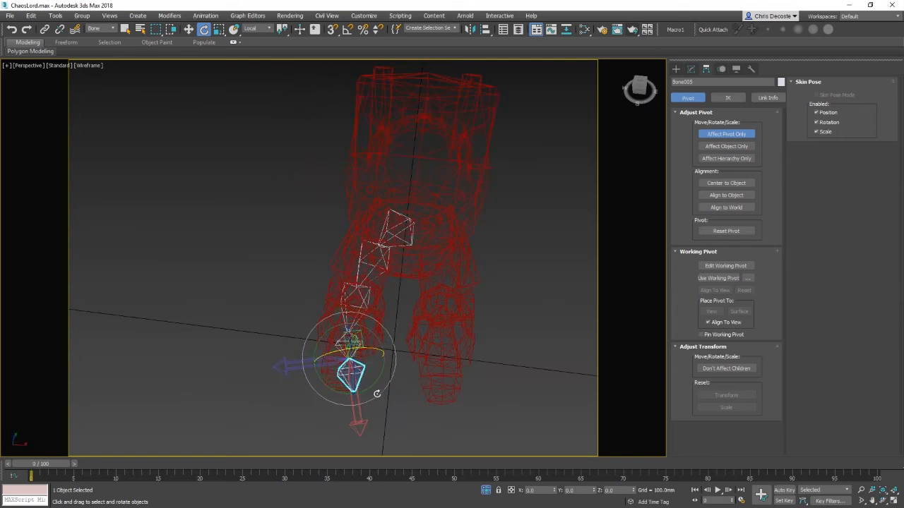
{"action": "left_click", "coordinate": [370, 390]}
{"action": "left_click", "coordinate": [360, 378]}
{"action": "left_click_drag", "start_coordinate": [371, 387], "coordinate": [354, 402]}
{"action": "mouse_move", "coordinate": [349, 377]}
{"action": "middle_mouse_down", "text": "alt"}
{"action": "mouse_move", "coordinate": [387, 370]}
{"action": "mouse_move", "coordinate": [459, 311]}
{"action": "mouse_move", "coordinate": [345, 379]}
{"action": "middle_mouse_up", "text": "alt"}
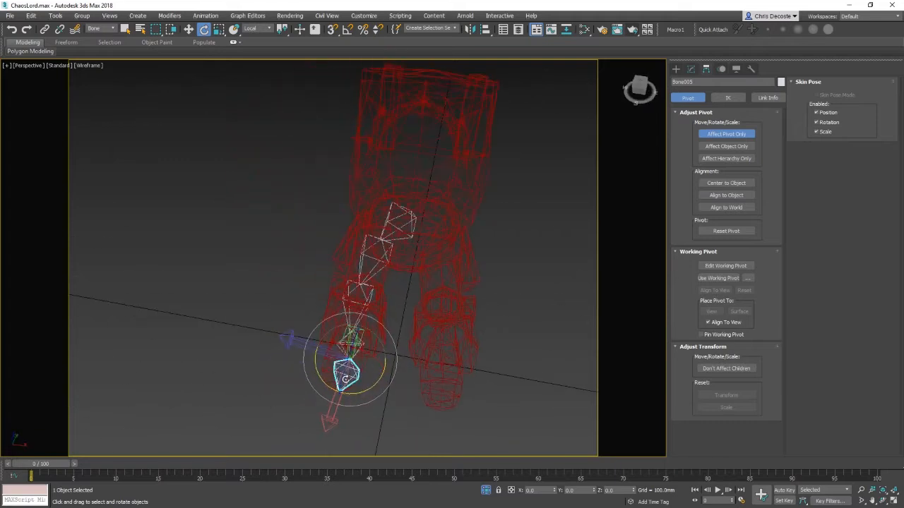
Step: Select the bone above the foot and rotate its pivot in the top view
{"action": "left_click", "coordinate": [365, 344]}
{"action": "key", "text": "t"}
{"action": "key", "text": "z"}
{"action": "scroll", "coordinate": [372, 343], "scroll_direction": "down", "scroll_amount": 4}
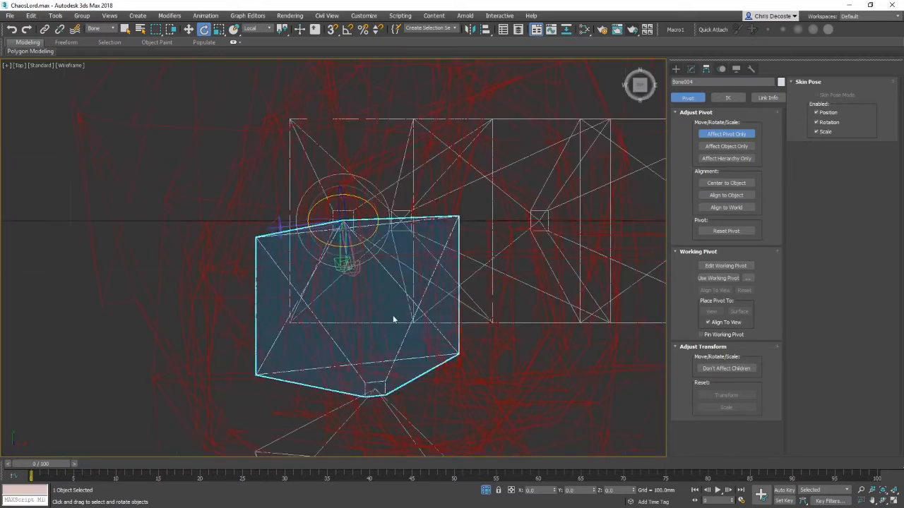
{"action": "middle_click_drag", "start_coordinate": [393, 315], "coordinate": [403, 295]}
{"action": "scroll", "coordinate": [411, 284], "scroll_direction": "down", "scroll_amount": 2}
{"action": "left_click_drag", "start_coordinate": [386, 247], "coordinate": [381, 255]}
Step: Select the foot bone and, with Affect Pivot Only, move its pivot onto the ankle joint
{"action": "left_click", "coordinate": [399, 353]}
{"action": "key", "text": "w"}
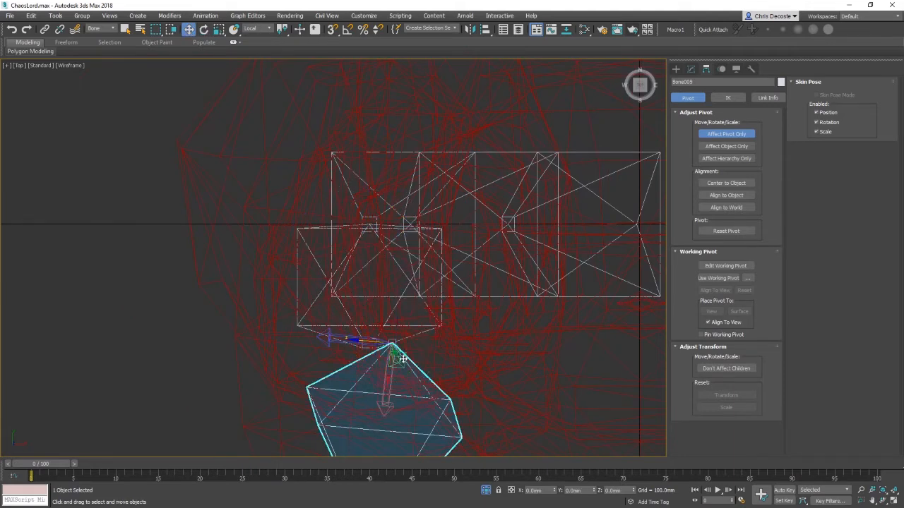
{"action": "mouse_move", "coordinate": [383, 351]}
{"action": "left_mouse_down"}
{"action": "mouse_move", "coordinate": [362, 358]}
{"action": "mouse_move", "coordinate": [380, 359]}
{"action": "left_mouse_up"}
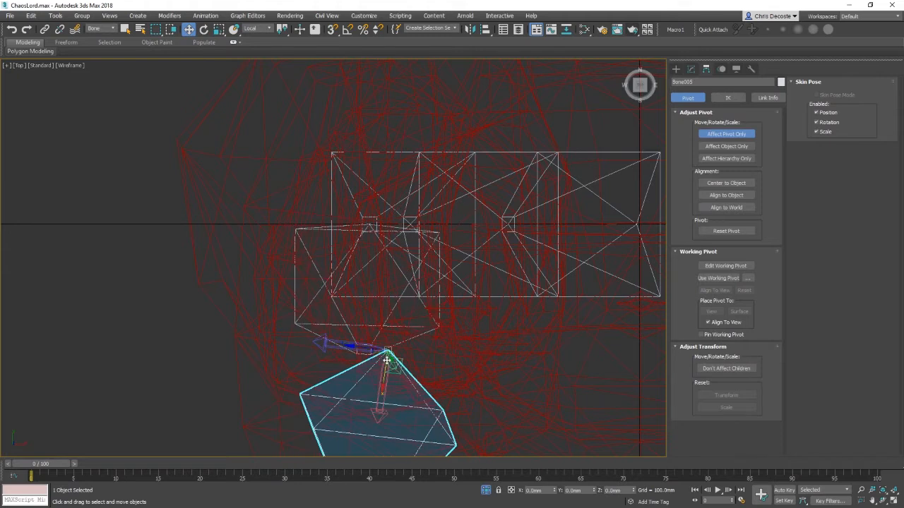
{"action": "key", "text": "ctrl+z"}
{"action": "left_click", "coordinate": [723, 136]}
{"action": "left_click", "coordinate": [722, 136]}
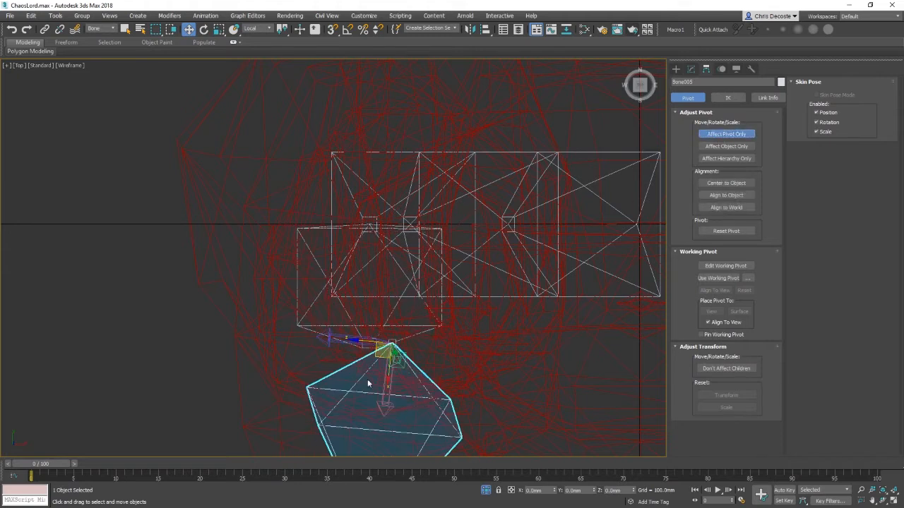
{"action": "left_click_drag", "start_coordinate": [377, 354], "coordinate": [359, 371]}
Step: Rotate the foot bone's pivot to line up with the foot, then turn off Affect Pivot Only
{"action": "key", "text": "e"}
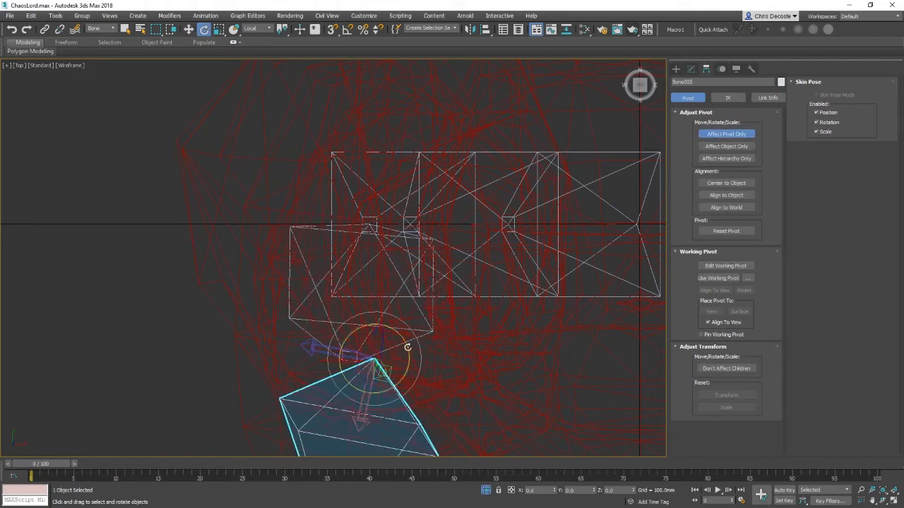
{"action": "left_click_drag", "start_coordinate": [407, 348], "coordinate": [408, 339]}
{"action": "middle_click_drag", "start_coordinate": [456, 358], "coordinate": [427, 282]}
{"action": "scroll", "coordinate": [427, 282], "scroll_direction": "down", "scroll_amount": 2}
{"action": "left_click_drag", "start_coordinate": [396, 255], "coordinate": [391, 252]}
{"action": "left_click_drag", "start_coordinate": [384, 289], "coordinate": [368, 289]}
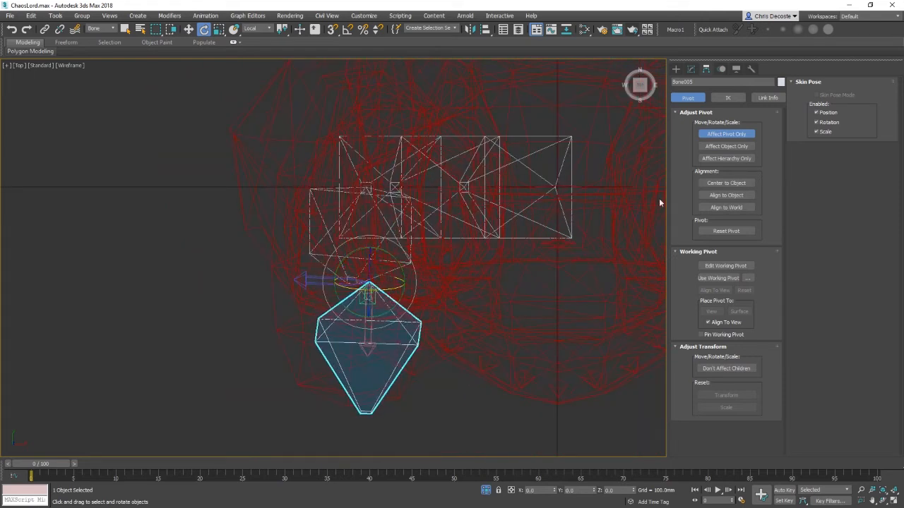
{"action": "left_click", "coordinate": [738, 135]}
Step: Select the bone above the foot in the perspective view and nudge it slightly into place
{"action": "key", "text": "p"}
{"action": "key", "text": "z"}
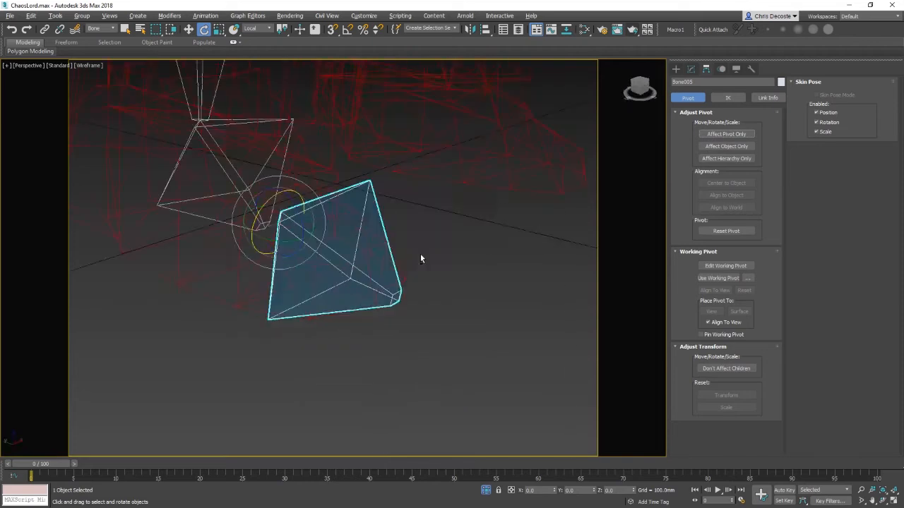
{"action": "mouse_move", "coordinate": [420, 259]}
{"action": "middle_mouse_down", "text": "alt"}
{"action": "mouse_move", "coordinate": [459, 255]}
{"action": "mouse_move", "coordinate": [325, 297]}
{"action": "middle_mouse_up", "text": "alt"}
{"action": "key", "text": "w"}
{"action": "key", "text": "F3"}
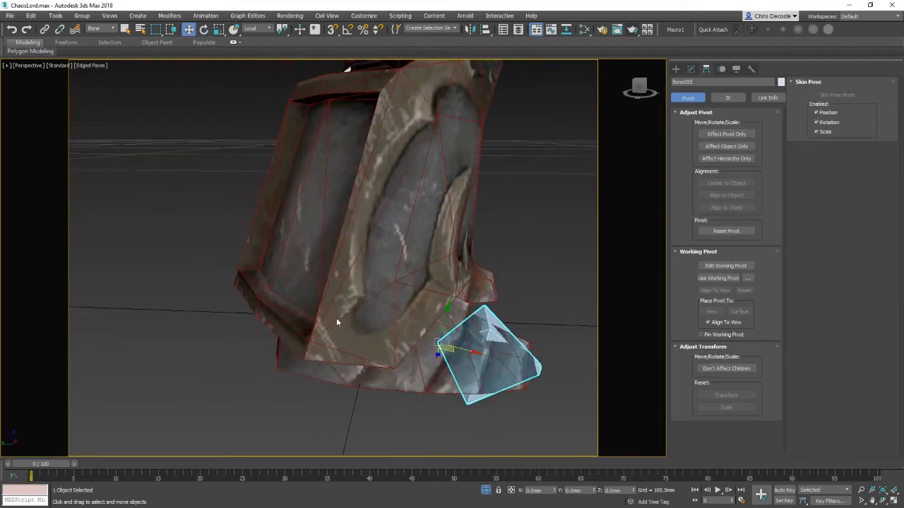
{"action": "key", "text": "F3"}
{"action": "right_click", "coordinate": [387, 339]}
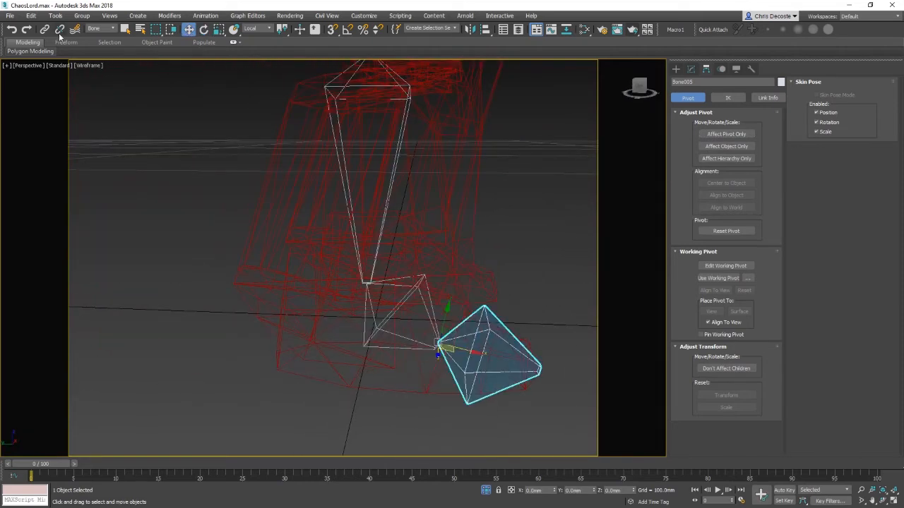
{"action": "left_click", "coordinate": [391, 313]}
{"action": "key", "text": "F3"}
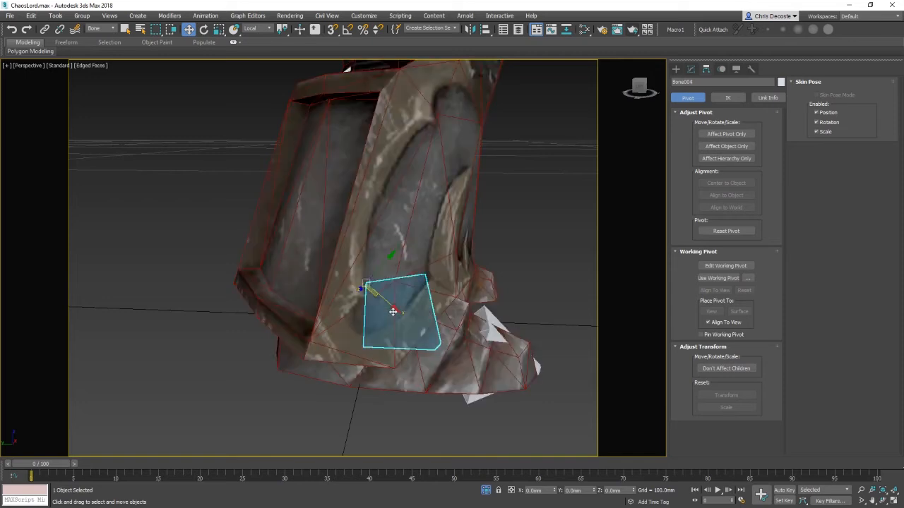
{"action": "mouse_move", "coordinate": [391, 313]}
{"action": "middle_mouse_down", "text": "alt"}
{"action": "mouse_move", "coordinate": [426, 280]}
{"action": "mouse_move", "coordinate": [400, 305]}
{"action": "middle_mouse_up", "text": "alt"}
Step: Set the selection filter to All and reselect the bone above the foot
{"action": "left_click", "coordinate": [102, 29]}
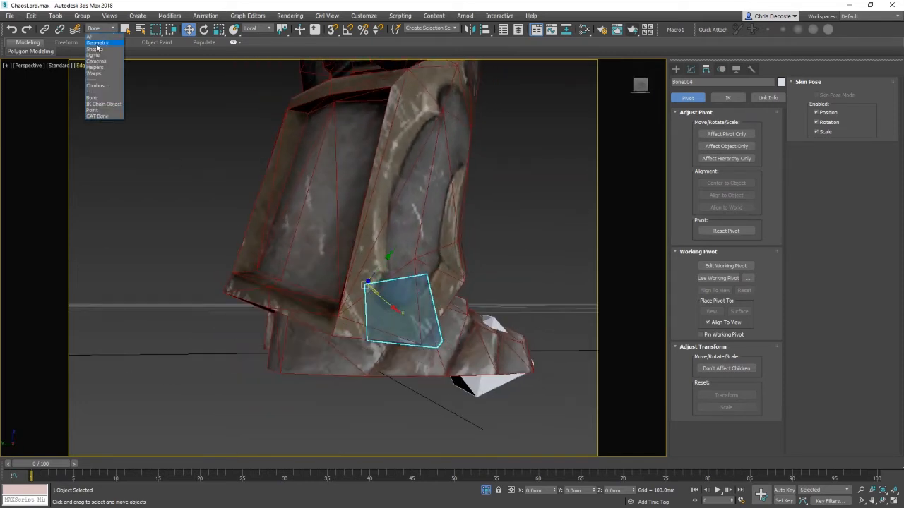
{"action": "left_click", "coordinate": [98, 41]}
{"action": "left_click", "coordinate": [321, 406]}
{"action": "left_click", "coordinate": [337, 353]}
{"action": "mouse_move", "coordinate": [336, 353]}
{"action": "middle_mouse_down", "text": "alt"}
{"action": "mouse_move", "coordinate": [443, 296]}
{"action": "mouse_move", "coordinate": [404, 368]}
{"action": "middle_mouse_up", "text": "alt"}
{"action": "key", "text": "F3"}
{"action": "left_click", "coordinate": [372, 327]}
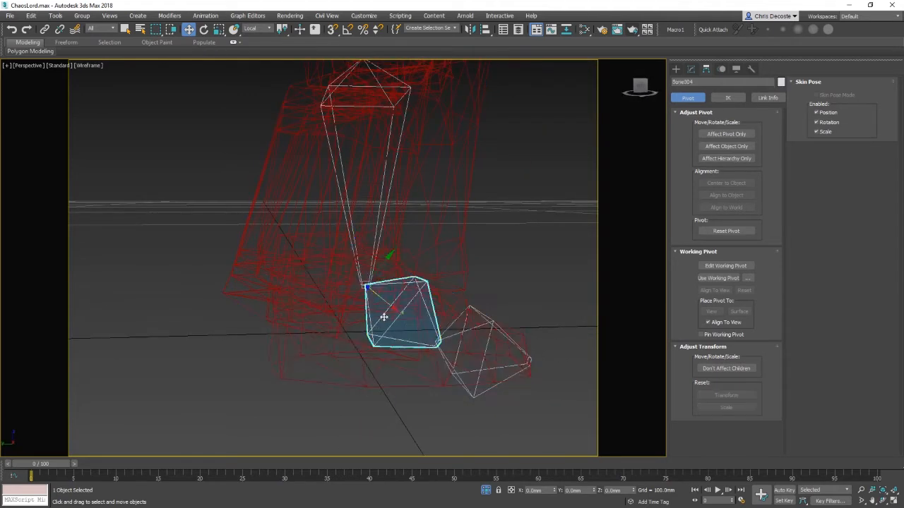
{"action": "key", "text": "F3"}
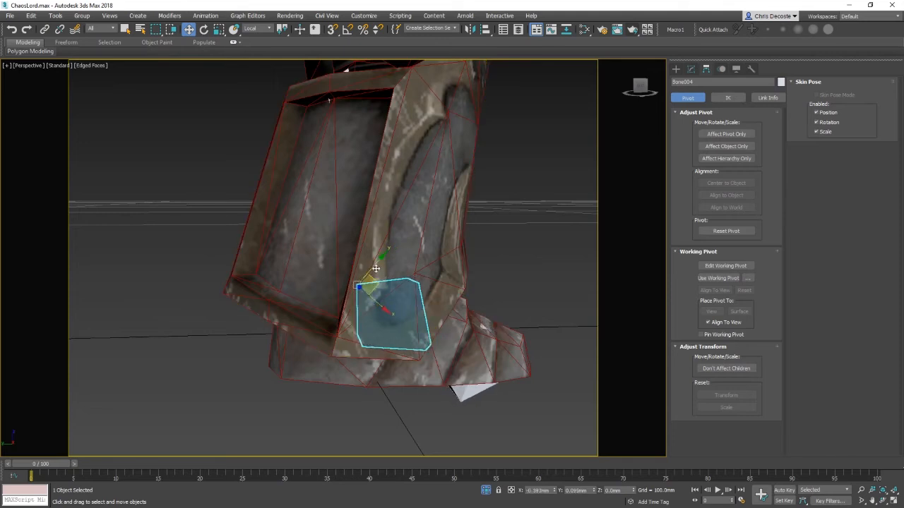
Step: Move the ankle bone's pivot with Affect Pivot Only, then switch Affect Pivot Only off
{"action": "left_click", "coordinate": [721, 134]}
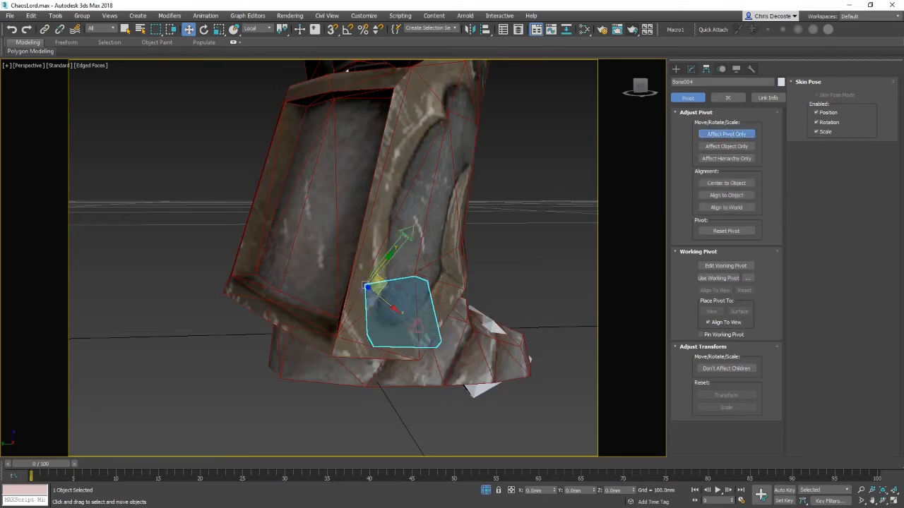
{"action": "left_click_drag", "start_coordinate": [382, 283], "coordinate": [368, 273]}
{"action": "key", "text": "e"}
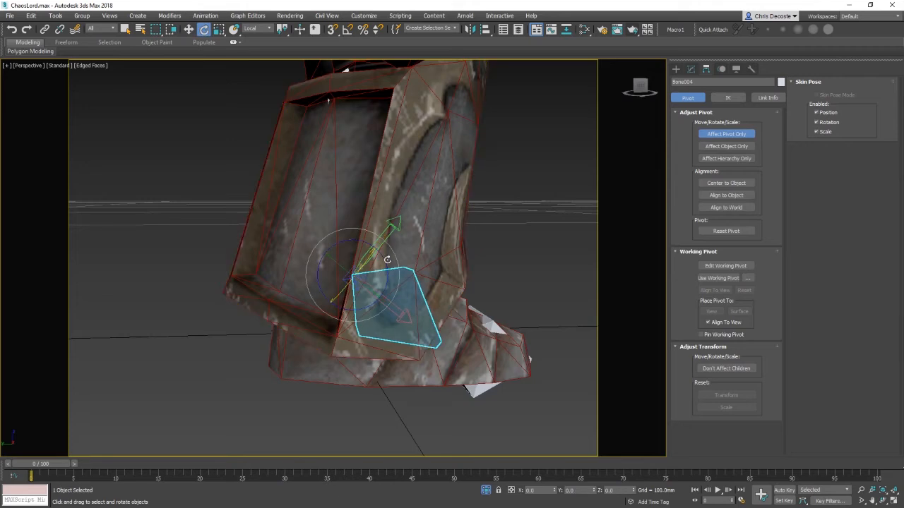
{"action": "left_click", "coordinate": [726, 133]}
{"action": "key", "text": "w"}
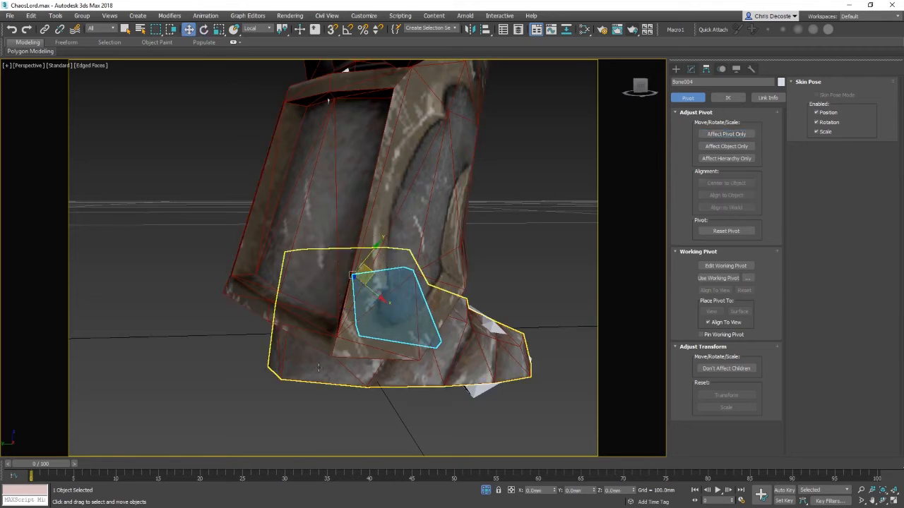
Step: In the left view, select the shin bone and move its pivot up toward the knee with Affect Pivot Only
{"action": "key", "text": "l"}
{"action": "key", "text": "F3"}
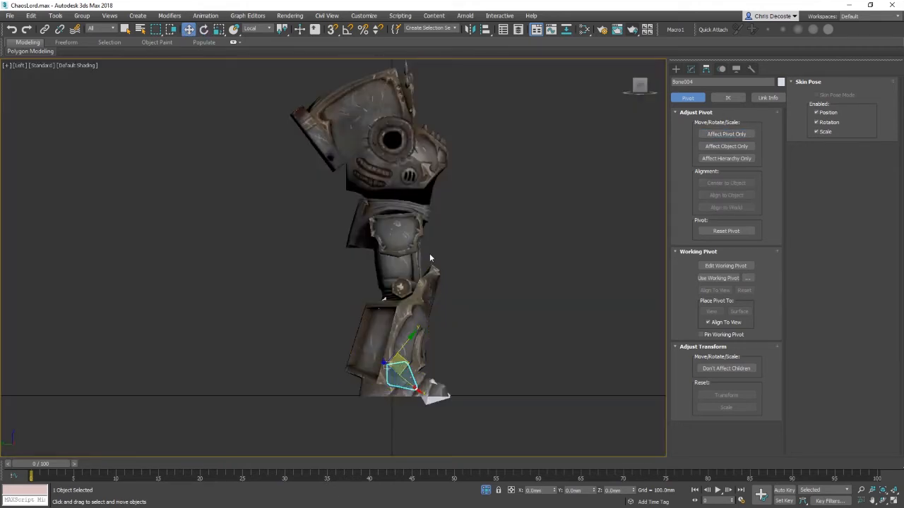
{"action": "key", "text": "z"}
{"action": "scroll", "coordinate": [380, 302], "scroll_direction": "down", "scroll_amount": 8}
{"action": "key", "text": "F3"}
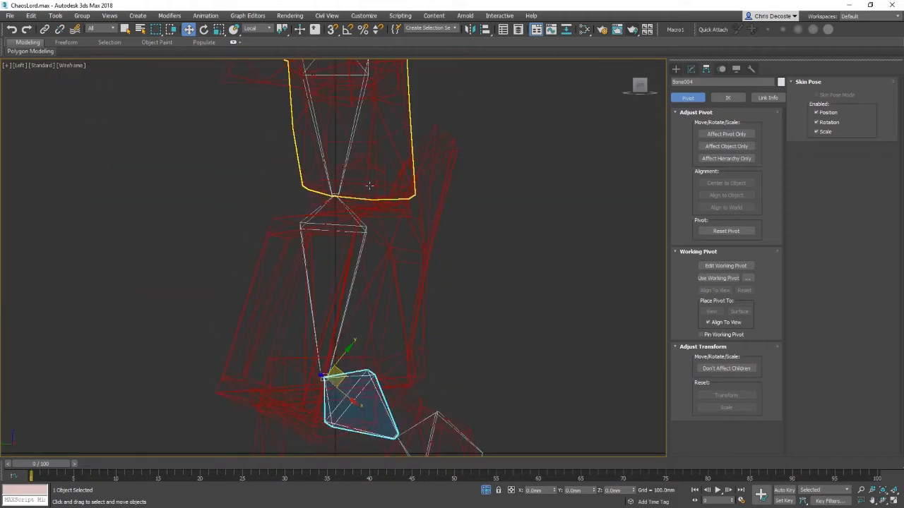
{"action": "left_click", "coordinate": [367, 215]}
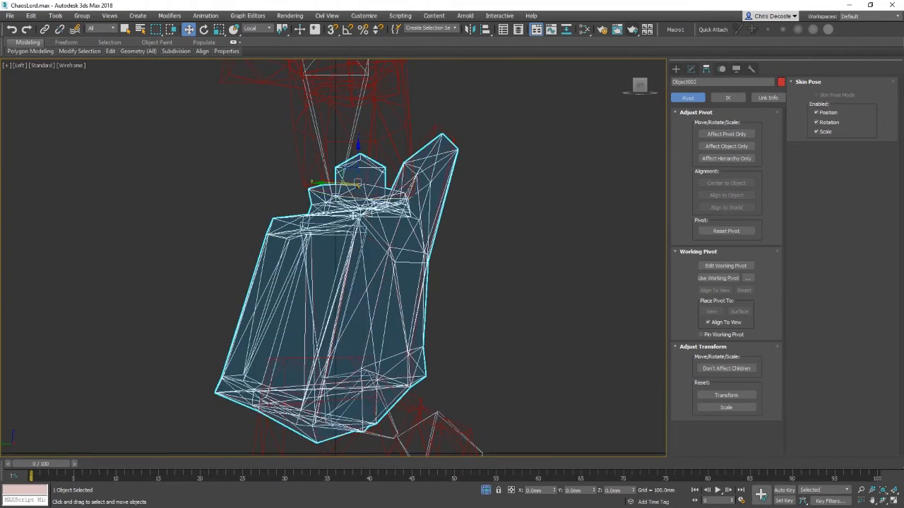
{"action": "left_click", "coordinate": [311, 221]}
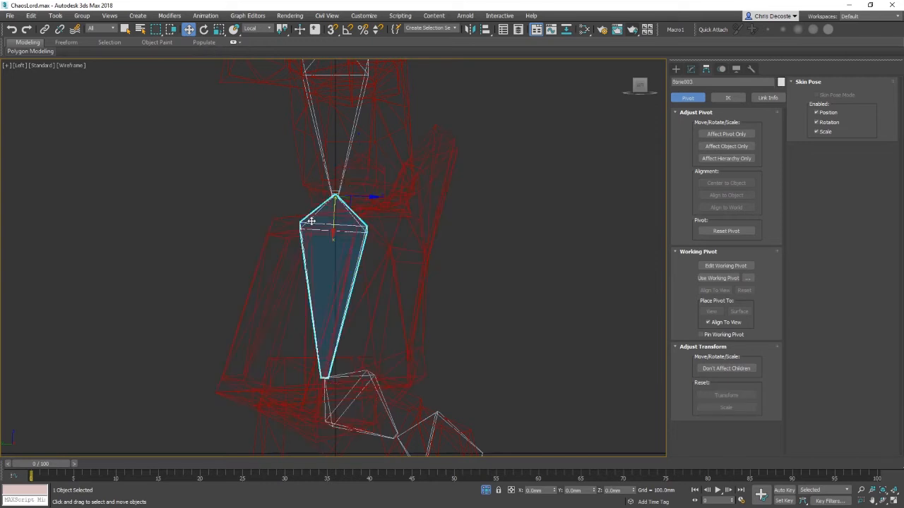
{"action": "left_click", "coordinate": [727, 133]}
{"action": "left_click_drag", "start_coordinate": [343, 198], "coordinate": [376, 188]}
{"action": "middle_click_drag", "start_coordinate": [497, 149], "coordinate": [464, 236]}
{"action": "key", "text": "F3"}
{"action": "middle_click_drag", "start_coordinate": [404, 292], "coordinate": [435, 236]}
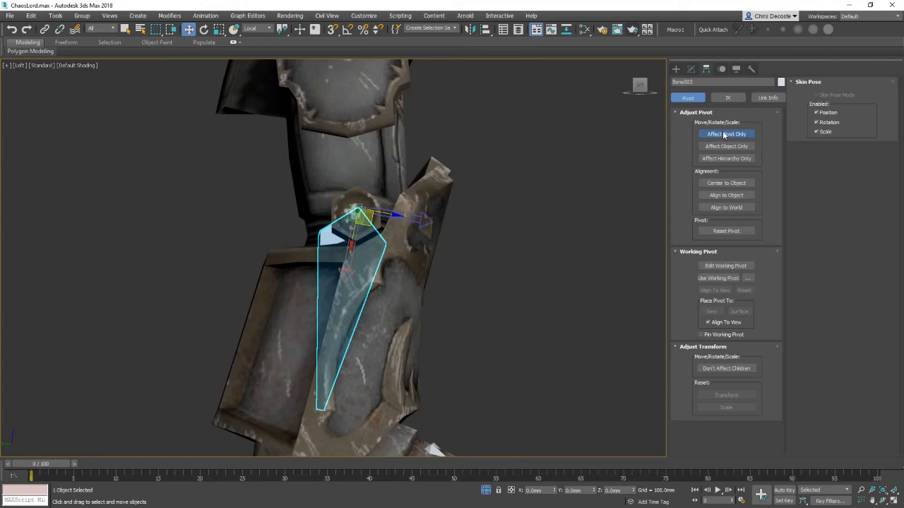
Step: Align the shin bone's pivot to the knee armor's pivot point on X, Y and Z positions only
{"action": "left_click", "coordinate": [486, 30]}
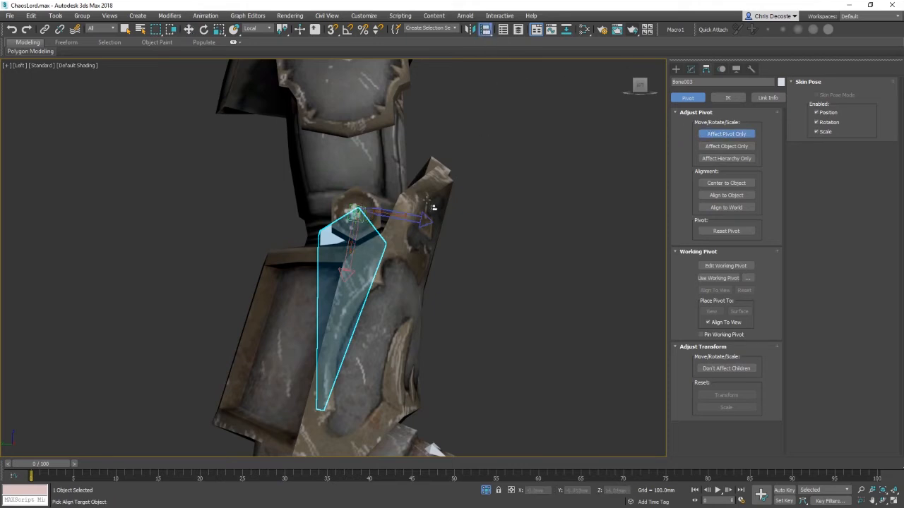
{"action": "left_click", "coordinate": [395, 252]}
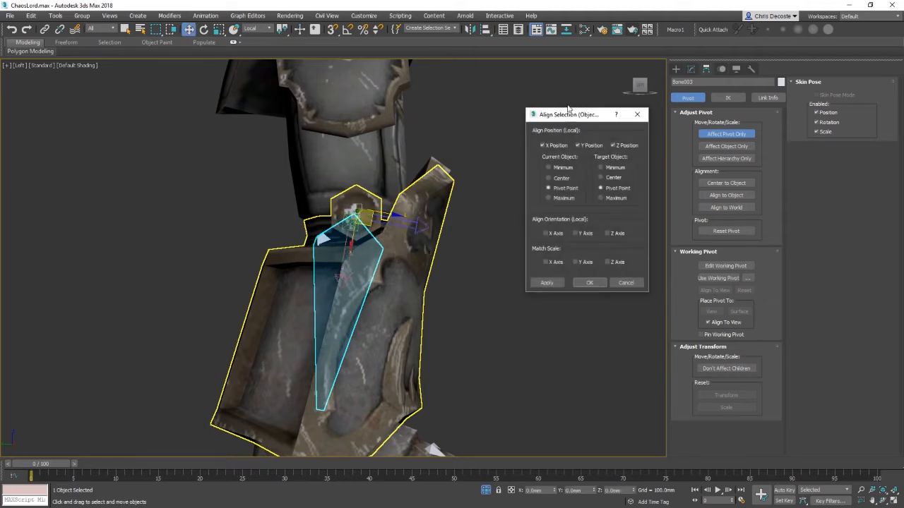
{"action": "left_click_drag", "start_coordinate": [569, 107], "coordinate": [558, 80]}
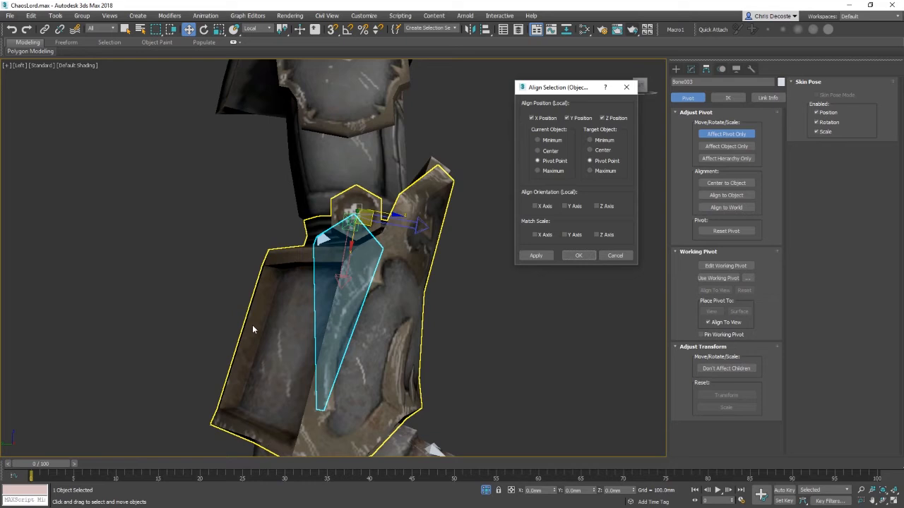
{"action": "left_click", "coordinate": [541, 209]}
{"action": "left_click", "coordinate": [571, 206]}
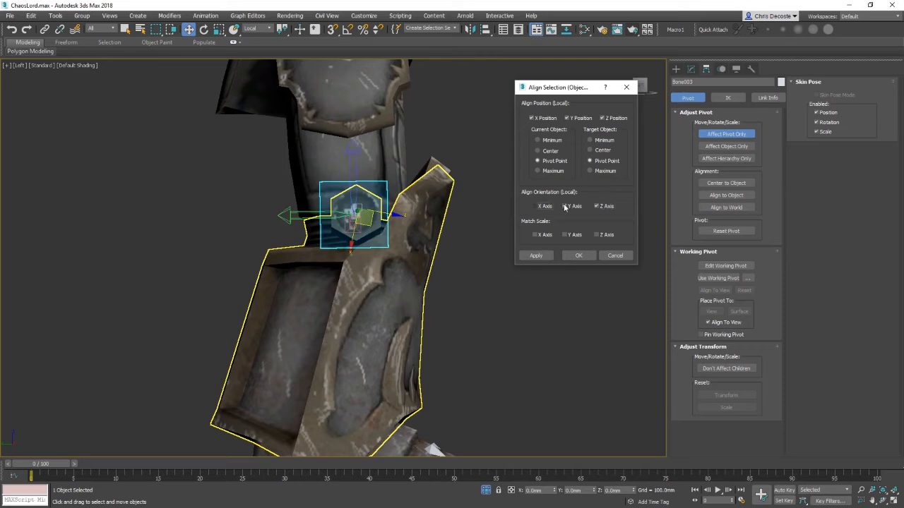
{"action": "left_click", "coordinate": [567, 206]}
{"action": "left_click", "coordinate": [596, 206]}
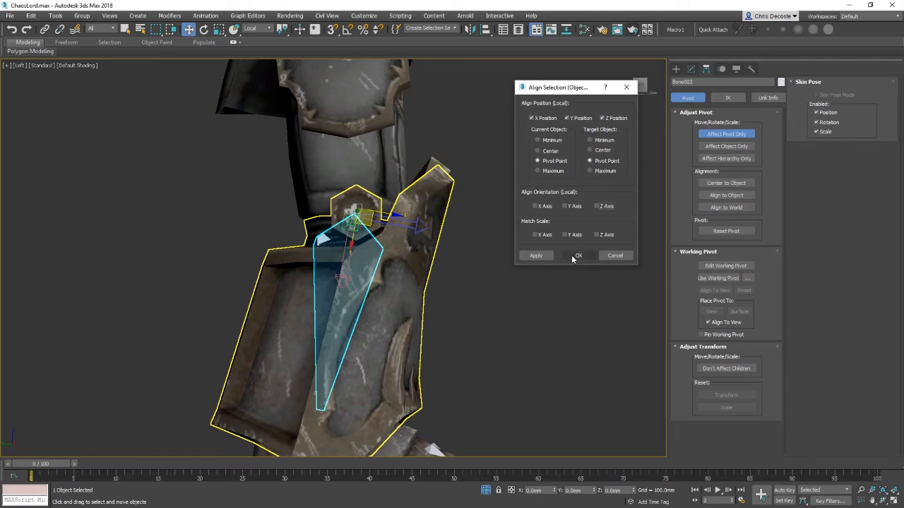
{"action": "left_click", "coordinate": [577, 256]}
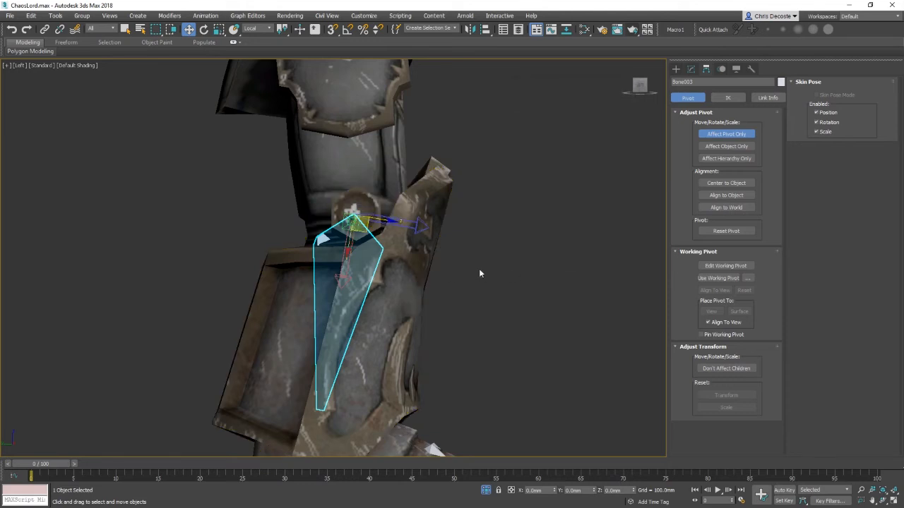
Step: Turn off Affect Pivot Only and move and rotate the shin bone to sit inside the knee armor
{"action": "key", "text": "p"}
{"action": "middle_click_drag", "start_coordinate": [474, 272], "coordinate": [391, 284], "text": "alt"}
{"action": "scroll", "coordinate": [393, 287], "scroll_direction": "down", "scroll_amount": 3}
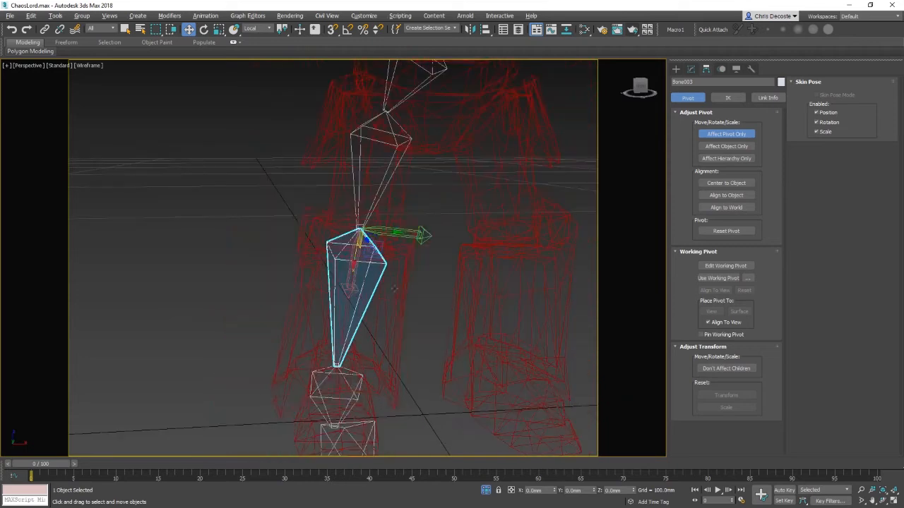
{"action": "key", "text": "F3"}
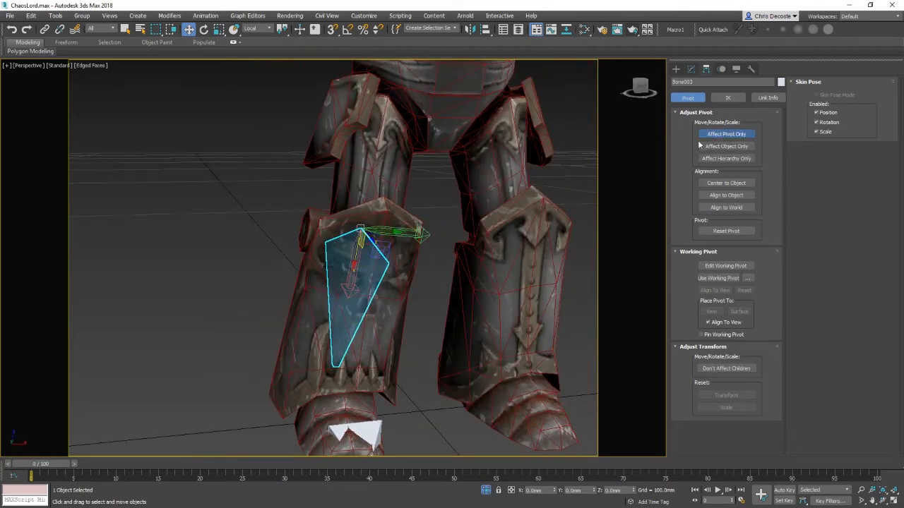
{"action": "left_click", "coordinate": [726, 134]}
{"action": "middle_click_drag", "start_coordinate": [423, 247], "coordinate": [396, 223], "text": "alt"}
{"action": "key", "text": "e"}
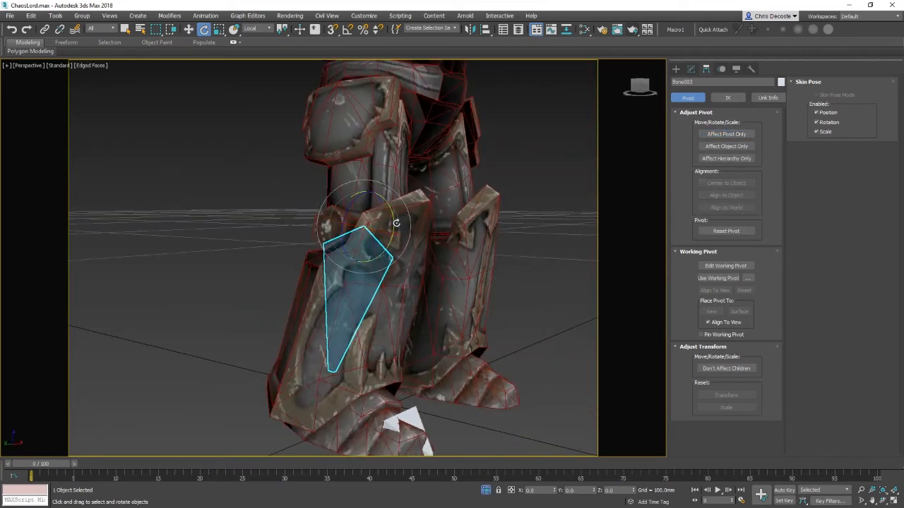
{"action": "mouse_move", "coordinate": [396, 224]}
{"action": "left_mouse_down"}
{"action": "mouse_move", "coordinate": [381, 231]}
{"action": "mouse_move", "coordinate": [408, 234]}
{"action": "left_mouse_up"}
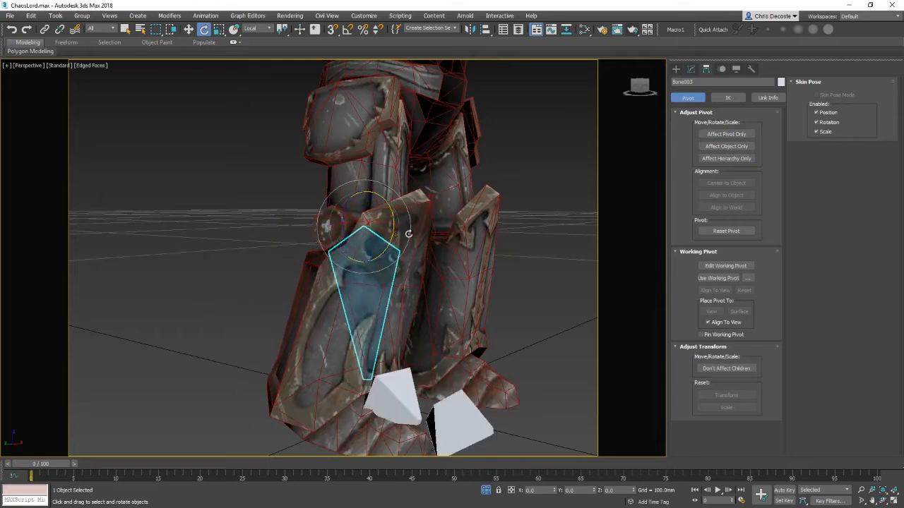
Step: Select the thigh bone and turn on Affect Pivot Only
{"action": "left_click", "coordinate": [408, 280]}
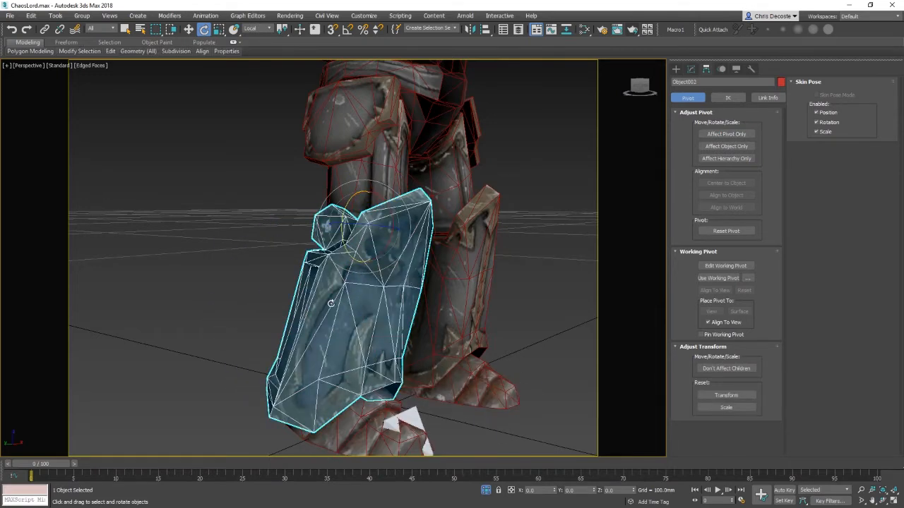
{"action": "key", "text": "w"}
{"action": "middle_click_drag", "start_coordinate": [330, 304], "coordinate": [426, 268], "text": "alt"}
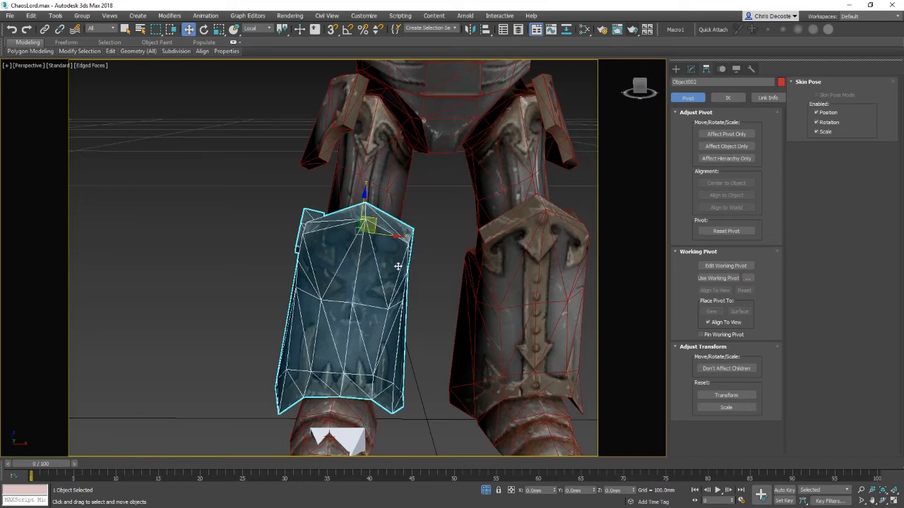
{"action": "key", "text": "F3"}
{"action": "left_click", "coordinate": [424, 200]}
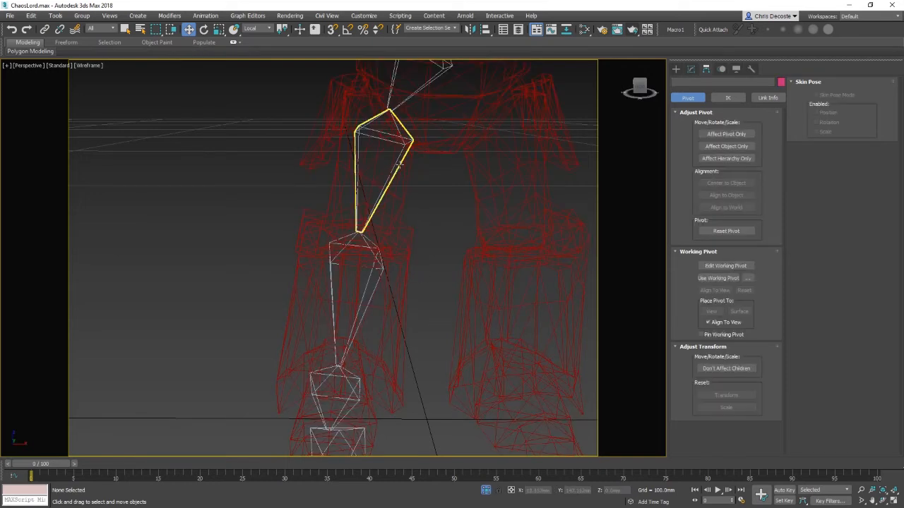
{"action": "left_click", "coordinate": [388, 185]}
{"action": "middle_click_drag", "start_coordinate": [399, 198], "coordinate": [412, 301]}
{"action": "left_click", "coordinate": [740, 136]}
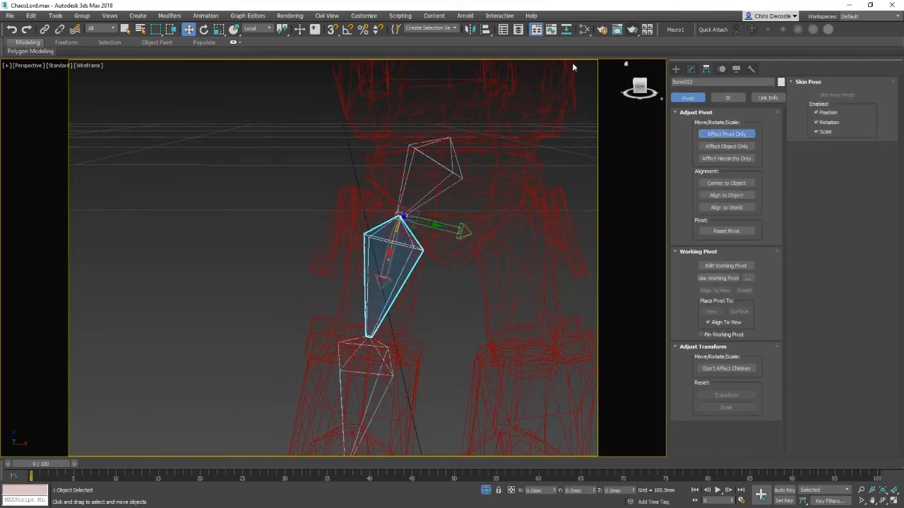
Step: Align the thigh bone's pivot to the adjoining armor piece's pivot, then select the hip bone
{"action": "left_click", "coordinate": [487, 30]}
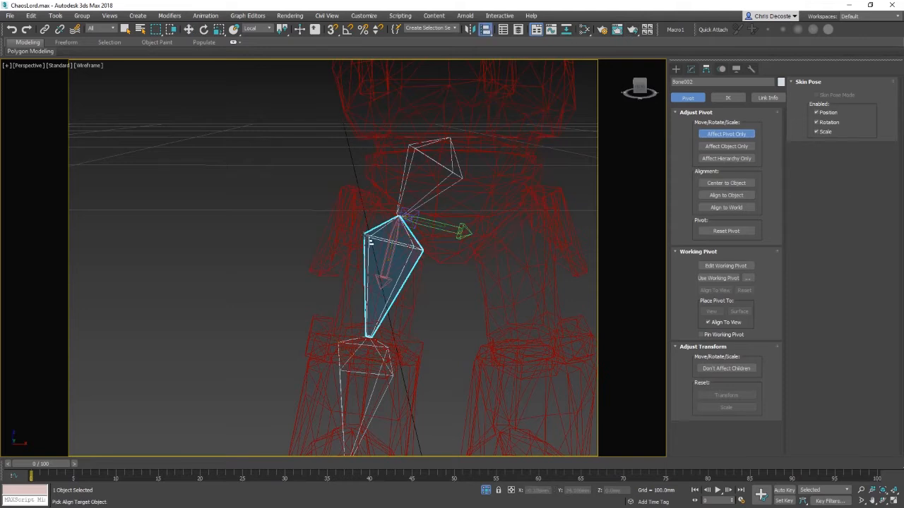
{"action": "left_click", "coordinate": [339, 226]}
{"action": "left_click", "coordinate": [565, 256]}
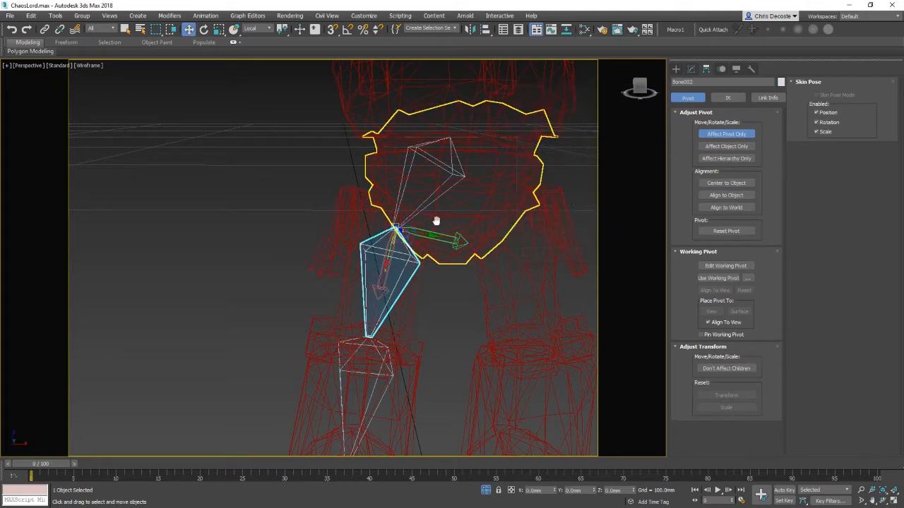
{"action": "middle_click_drag", "start_coordinate": [437, 221], "coordinate": [545, 262]}
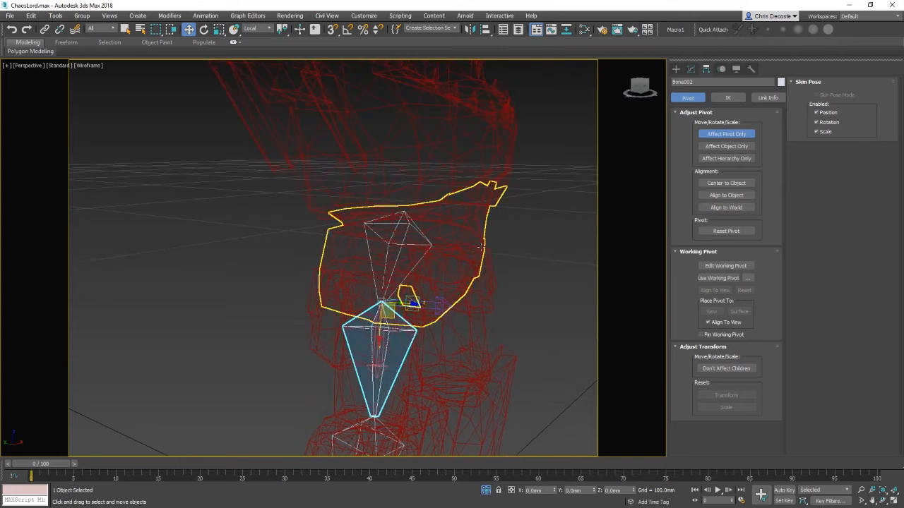
{"action": "middle_click_drag", "start_coordinate": [495, 244], "coordinate": [424, 230], "text": "alt"}
{"action": "left_click", "coordinate": [424, 230]}
{"action": "left_click", "coordinate": [415, 227]}
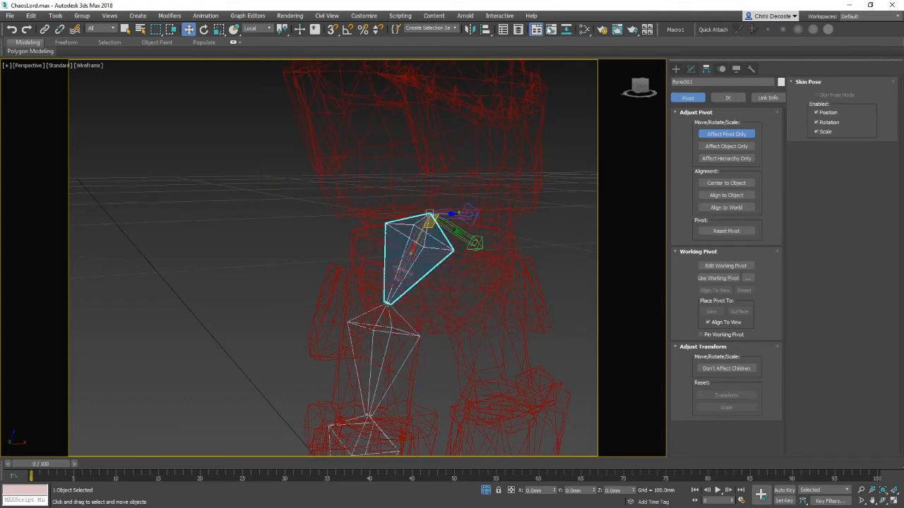
Step: Align the hip bone's pivot to the thigh armor piece's pivot
{"action": "left_click", "coordinate": [486, 30]}
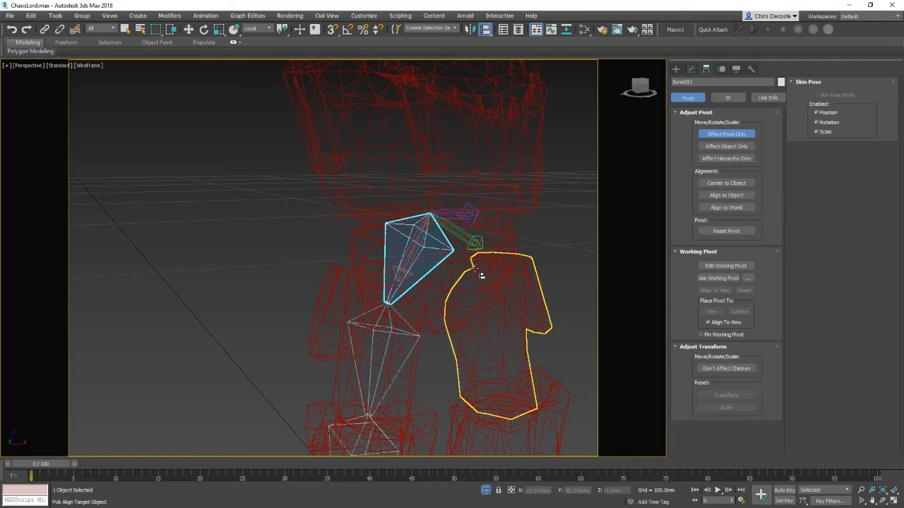
{"action": "left_click", "coordinate": [467, 276]}
{"action": "left_click", "coordinate": [578, 256]}
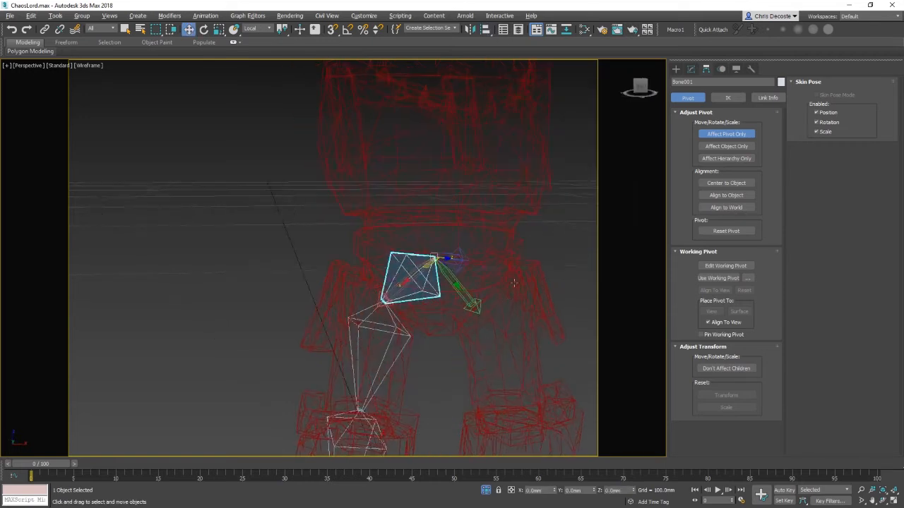
{"action": "middle_click_drag", "start_coordinate": [565, 254], "coordinate": [536, 237], "text": "alt"}
{"action": "middle_click_drag", "start_coordinate": [378, 326], "coordinate": [396, 311], "text": "alt"}
{"action": "left_click", "coordinate": [373, 339]}
{"action": "scroll", "coordinate": [397, 330], "scroll_direction": "up", "scroll_amount": 2}
Step: With Select and Link, link the lower leg armor to the shin bone and the thigh armor to the thigh bone
{"action": "left_click", "coordinate": [44, 29]}
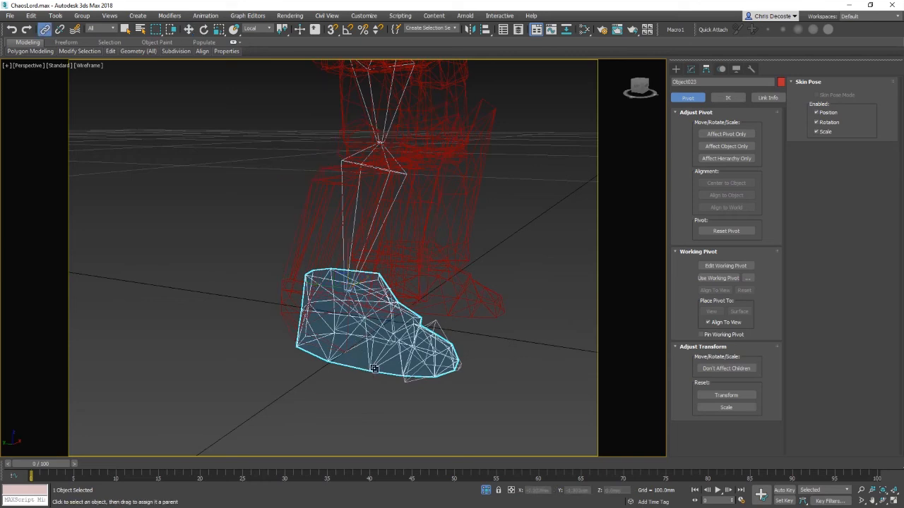
{"action": "key", "text": "F3"}
{"action": "key", "text": "F3"}
{"action": "left_click", "coordinate": [315, 219]}
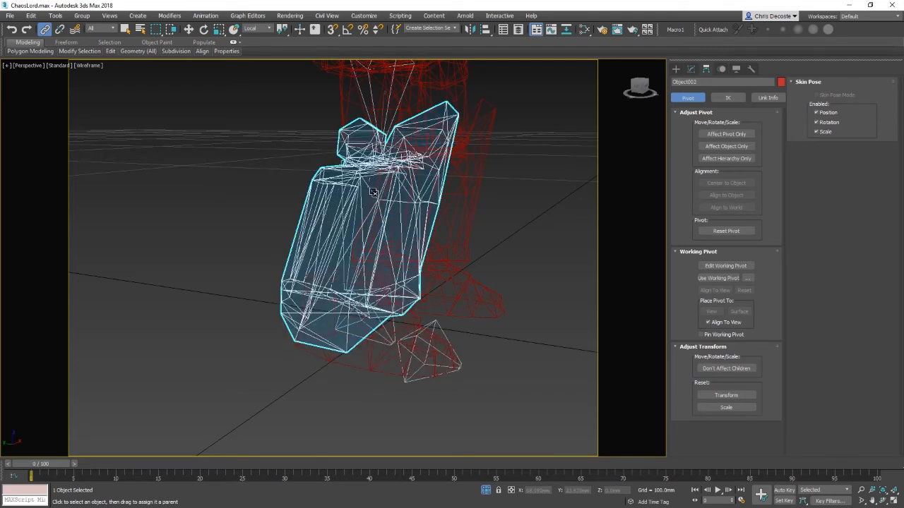
{"action": "middle_click_drag", "start_coordinate": [438, 158], "coordinate": [344, 309]}
{"action": "left_click", "coordinate": [283, 271]}
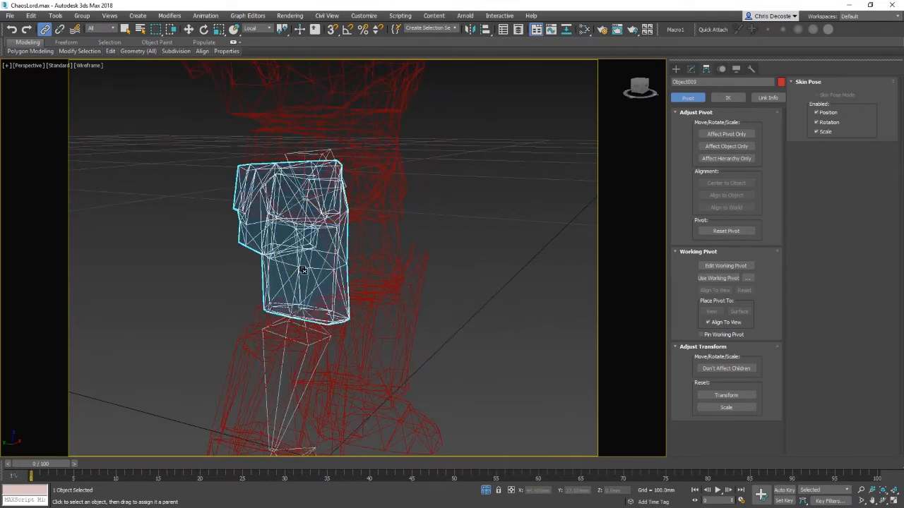
{"action": "middle_click_drag", "start_coordinate": [302, 271], "coordinate": [382, 191], "text": "alt"}
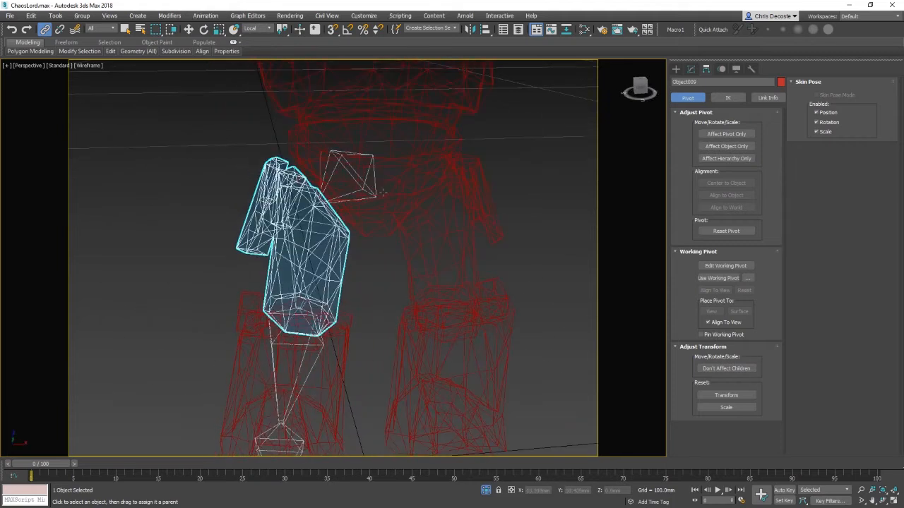
Step: Link the hip armor piece to the leg bone chain and select the hip bone
{"action": "left_click", "coordinate": [368, 201]}
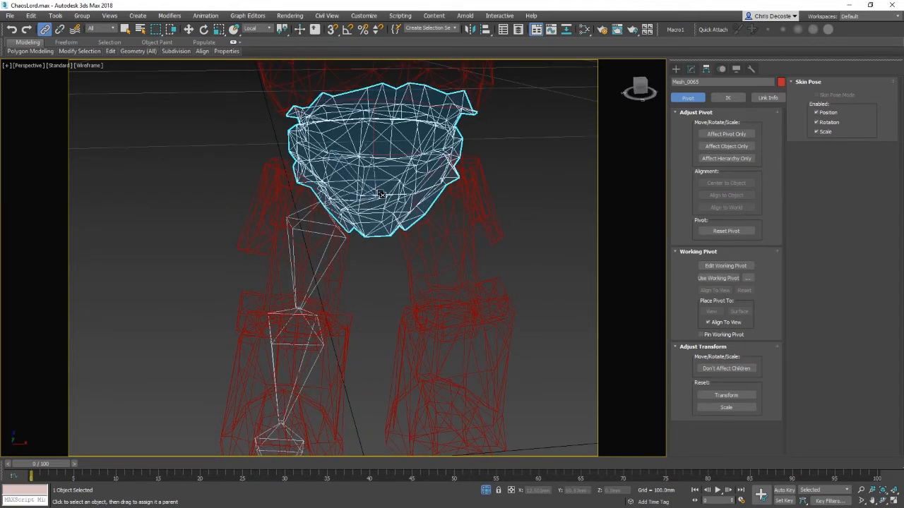
{"action": "key", "text": "w"}
{"action": "middle_click_drag", "start_coordinate": [382, 195], "coordinate": [389, 241], "text": "alt"}
{"action": "left_click", "coordinate": [390, 240]}
{"action": "left_click", "coordinate": [370, 196]}
{"action": "middle_click_drag", "start_coordinate": [406, 292], "coordinate": [384, 268]}
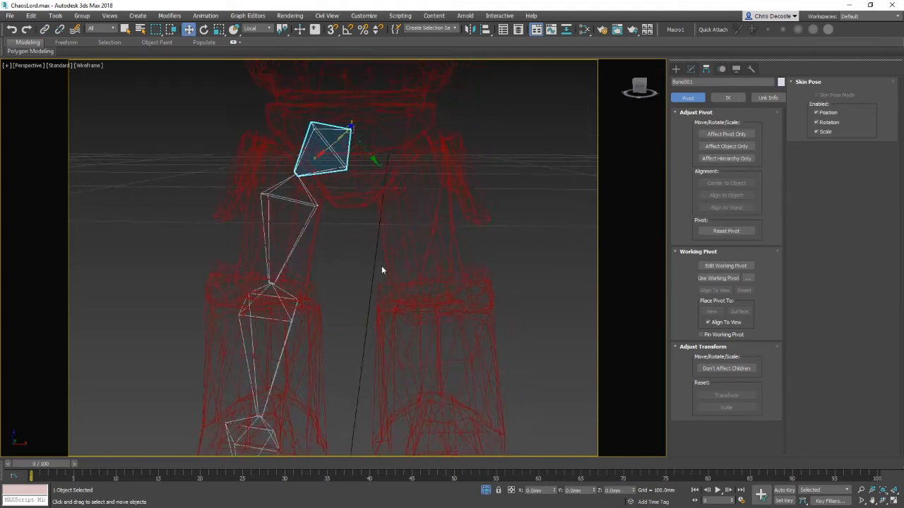
{"action": "scroll", "coordinate": [383, 268], "scroll_direction": "down", "scroll_amount": 3}
{"action": "middle_click_drag", "start_coordinate": [429, 295], "coordinate": [404, 261]}
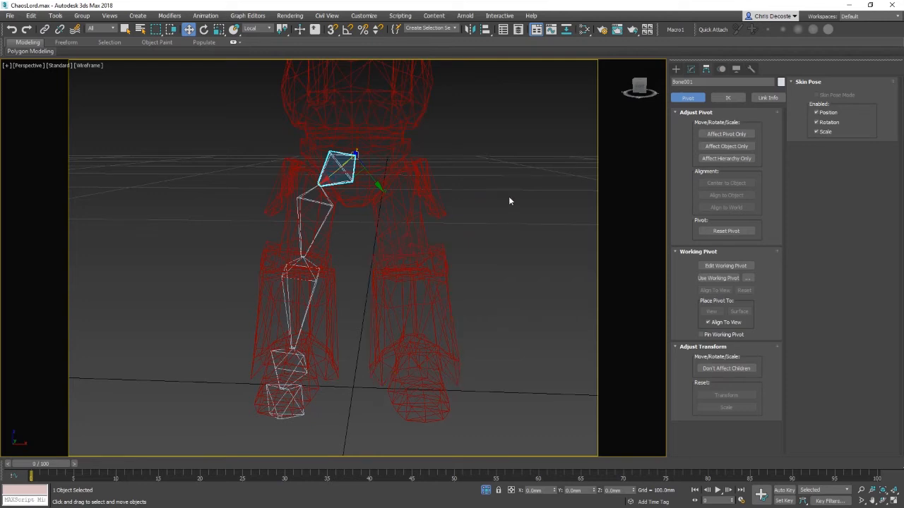
Step: Box-select the leg, then deselect the armor pieces so only the five leg bones stay selected
{"action": "left_click_drag", "start_coordinate": [188, 141], "coordinate": [354, 434]}
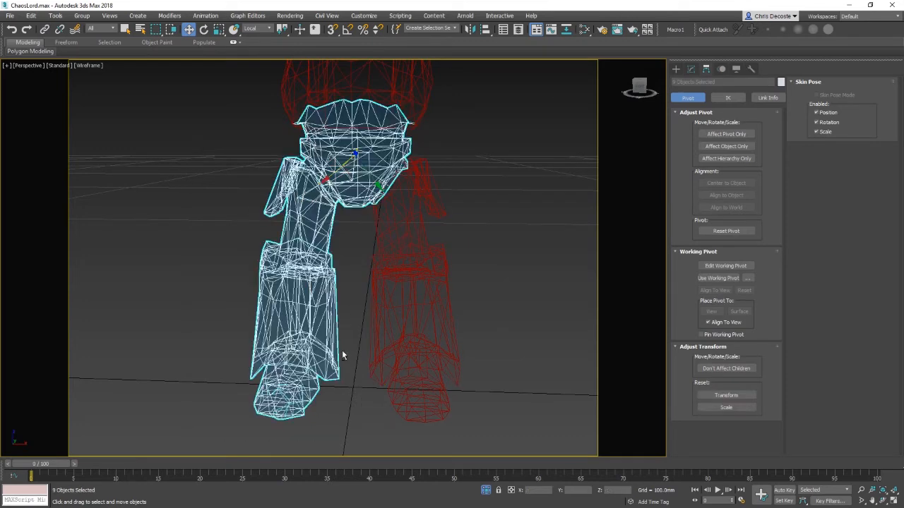
{"action": "left_click", "coordinate": [327, 309], "text": "alt"}
{"action": "left_click", "coordinate": [323, 226], "text": "alt"}
{"action": "left_click", "coordinate": [365, 173], "text": "alt"}
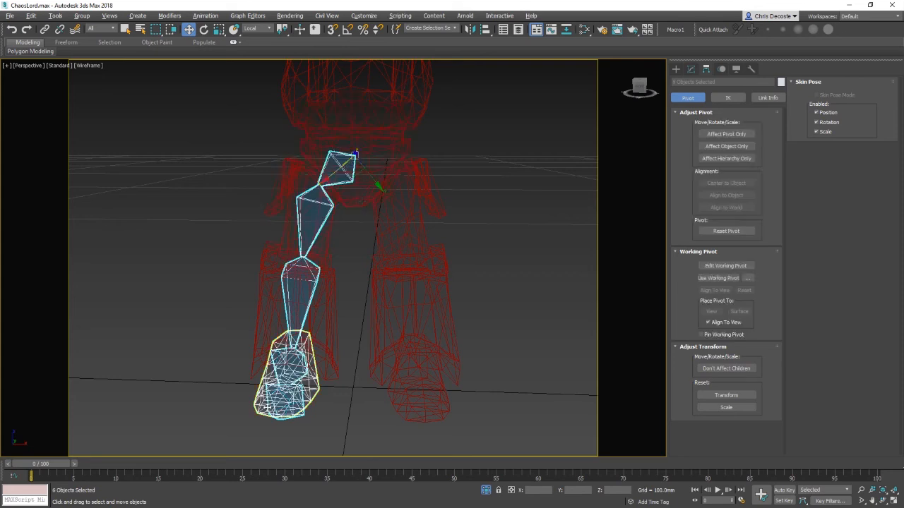
{"action": "left_click", "coordinate": [263, 357], "text": "alt"}
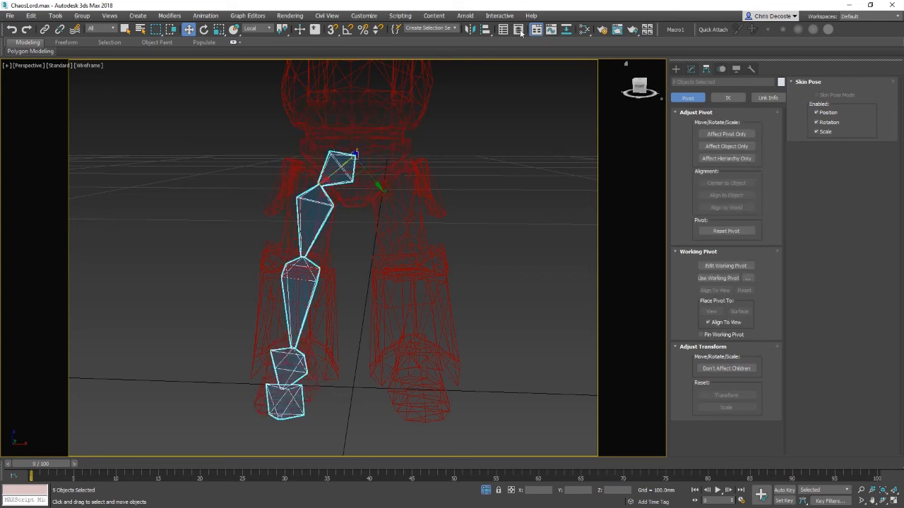
Step: Try mirroring the leg bones as a copy across the X, Y, Z, XY, YZ and ZX axes, then cancel
{"action": "left_click", "coordinate": [470, 29]}
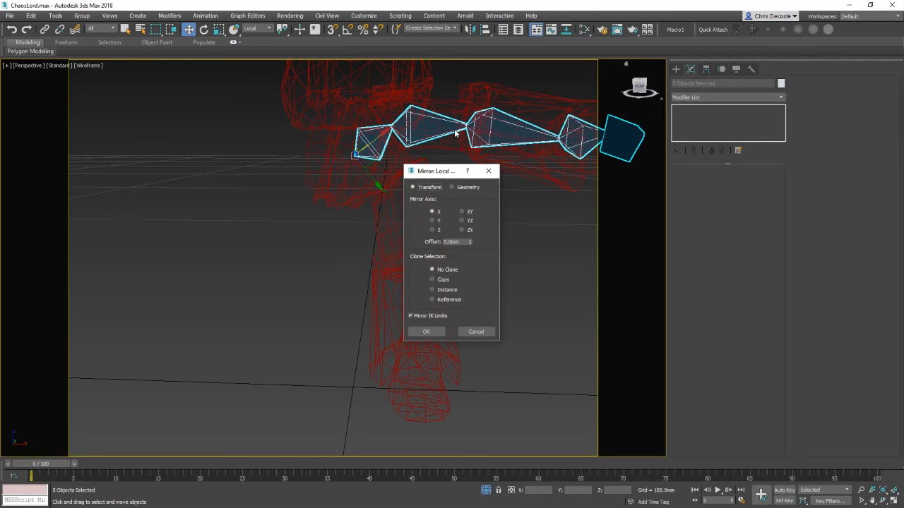
{"action": "left_click", "coordinate": [434, 279]}
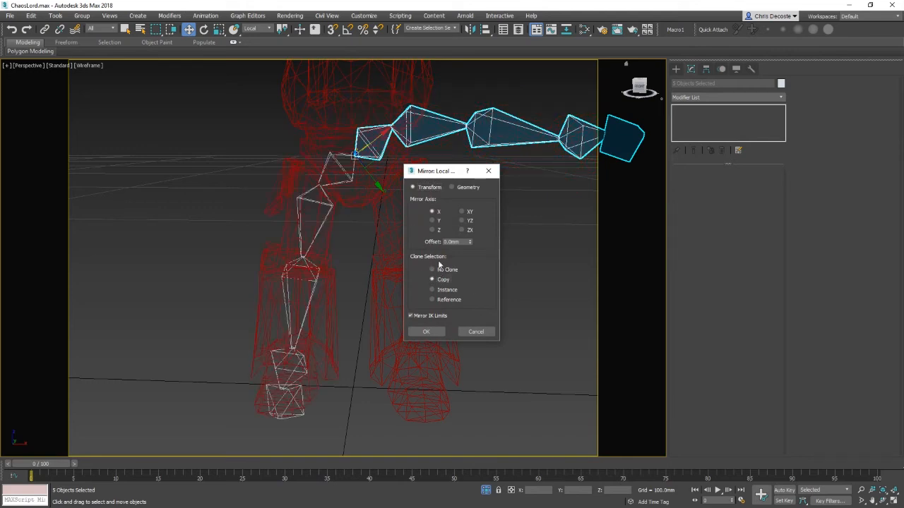
{"action": "left_click", "coordinate": [438, 223]}
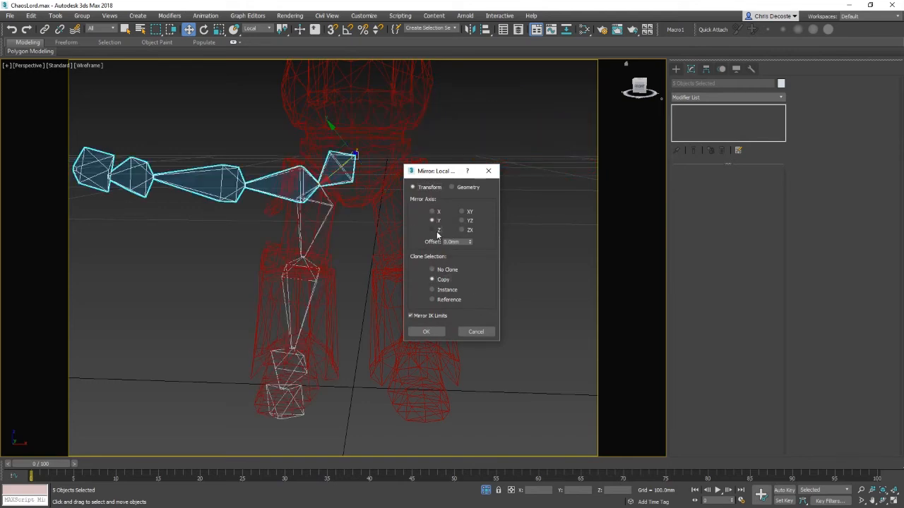
{"action": "left_click", "coordinate": [438, 232]}
{"action": "left_click", "coordinate": [468, 214]}
{"action": "left_click", "coordinate": [468, 222]}
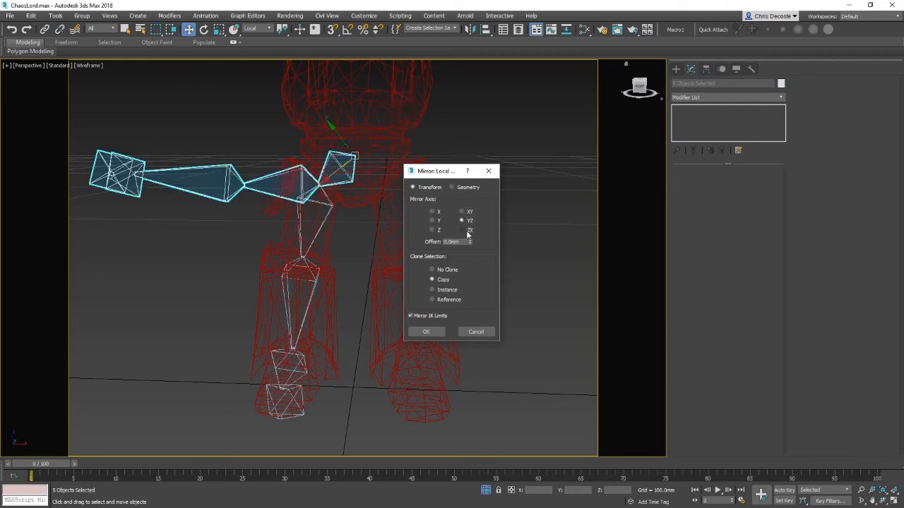
{"action": "left_click", "coordinate": [468, 231]}
{"action": "left_click", "coordinate": [475, 332]}
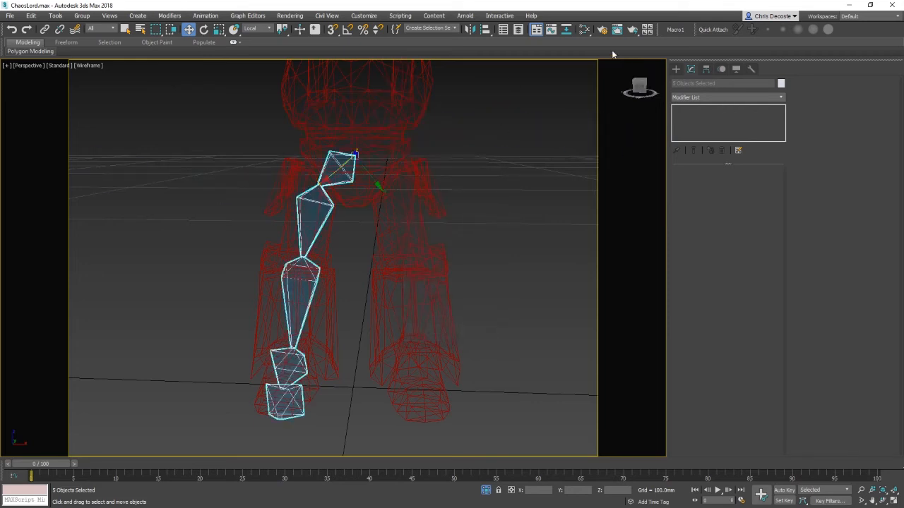
Step: Try a Mirror modifier with Copy on the leg bones in World coordinates, then delete the modifier
{"action": "left_click", "coordinate": [744, 96]}
{"action": "scroll", "coordinate": [744, 96], "scroll_direction": "down", "scroll_amount": 10}
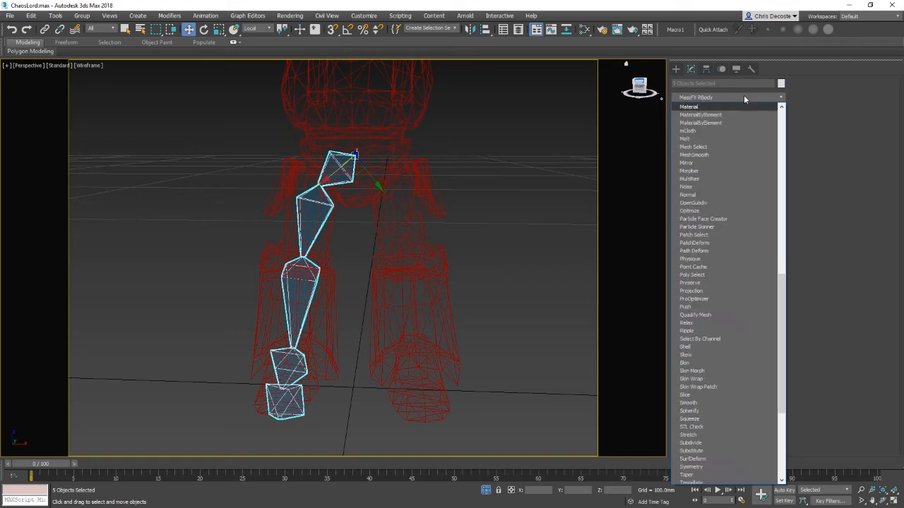
{"action": "key", "text": "m"}
{"action": "key", "text": "m"}
{"action": "key", "text": "m"}
{"action": "key", "text": "m"}
{"action": "key", "text": "m"}
{"action": "key", "text": "m"}
{"action": "key", "text": "m"}
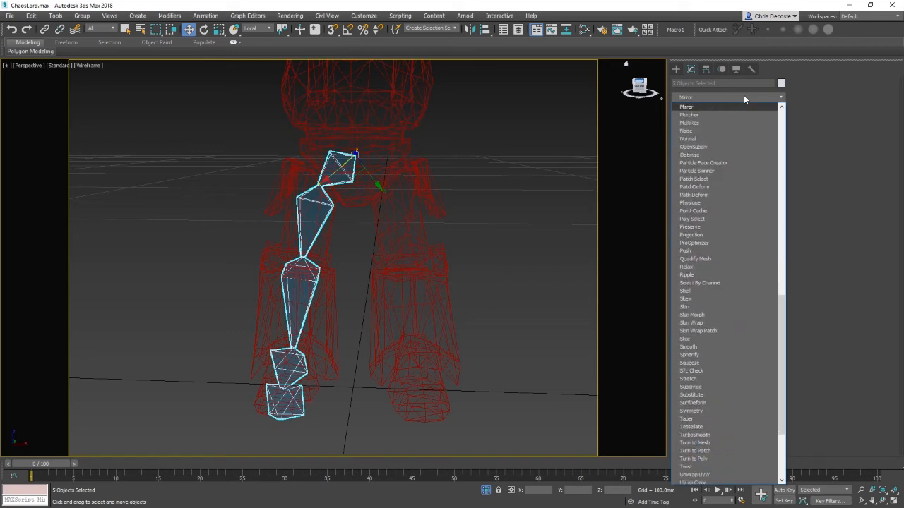
{"action": "key", "text": "Return"}
{"action": "left_click", "coordinate": [721, 240]}
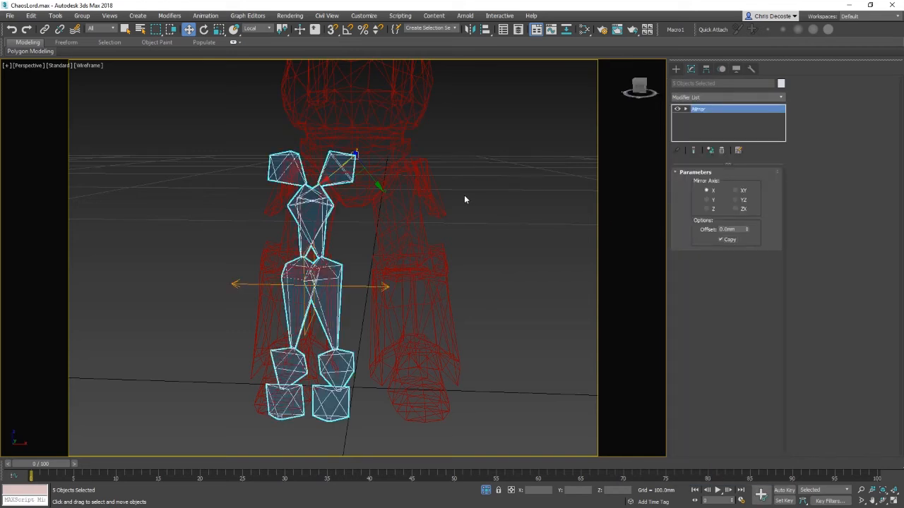
{"action": "right_click", "coordinate": [515, 236], "text": "alt"}
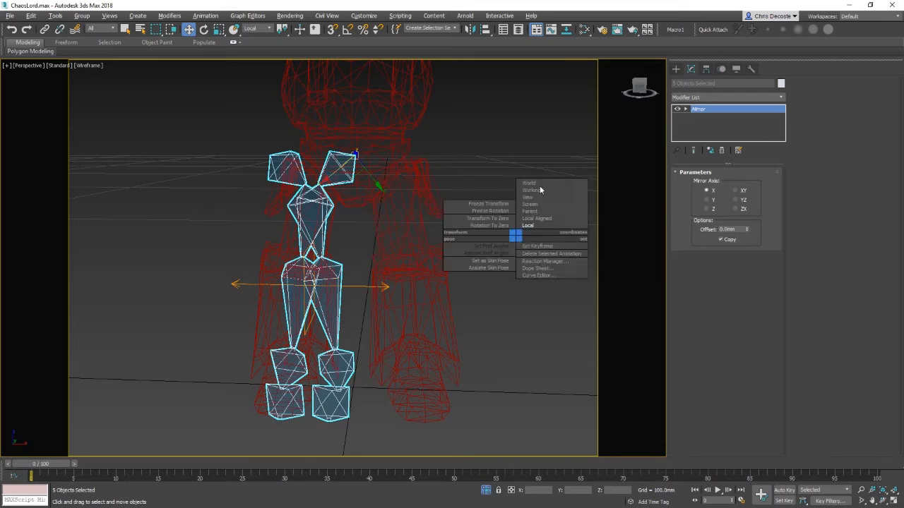
{"action": "left_click", "coordinate": [539, 185]}
{"action": "left_click_drag", "start_coordinate": [407, 159], "coordinate": [462, 166]}
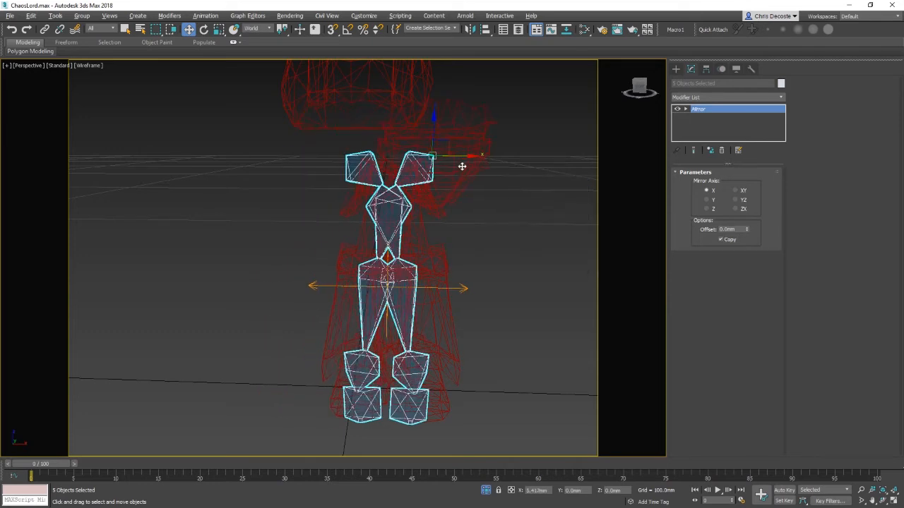
{"action": "right_click", "coordinate": [463, 167]}
{"action": "right_click", "coordinate": [719, 126]}
{"action": "left_click", "coordinate": [726, 127]}
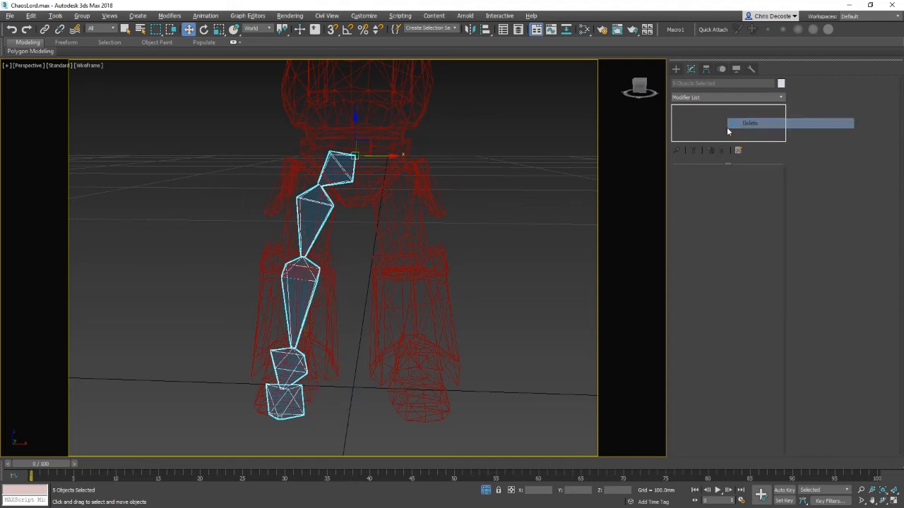
Step: Reselect the five leg bones, leaving out the foot armor
{"action": "left_click", "coordinate": [583, 194]}
{"action": "left_click_drag", "start_coordinate": [198, 117], "coordinate": [385, 387]}
{"action": "left_click_drag", "start_coordinate": [490, 369], "coordinate": [372, 128], "text": "alt"}
{"action": "left_click", "coordinate": [327, 251], "text": "alt"}
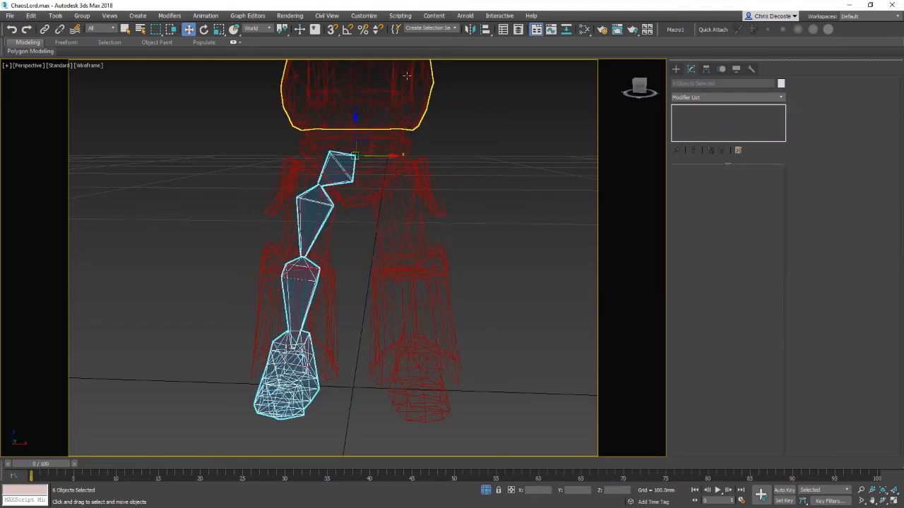
{"action": "left_click", "coordinate": [319, 396], "text": "alt"}
Step: Open the Mirror dialog in World coordinates and cancel it
{"action": "right_click", "coordinate": [475, 236]}
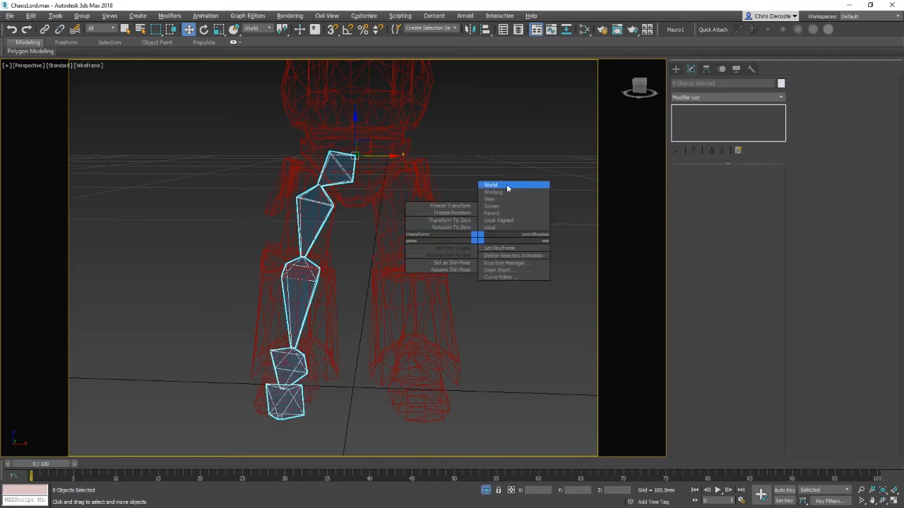
{"action": "left_click", "coordinate": [470, 29]}
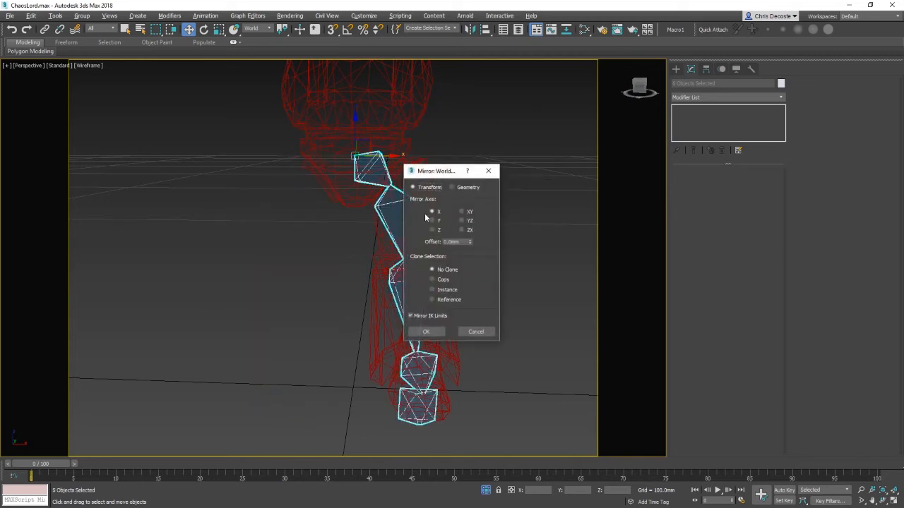
{"action": "left_click", "coordinate": [476, 333]}
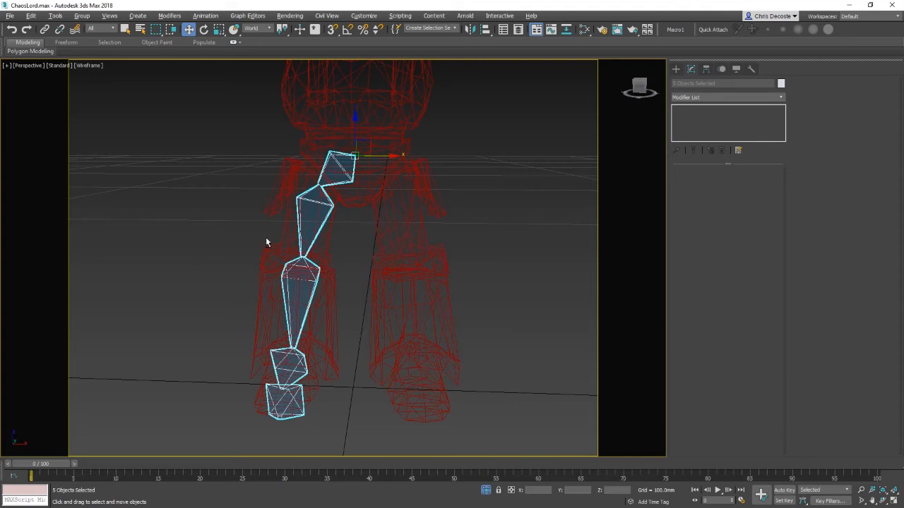
Step: Switch the reference coordinate system to Local and open then close the Mirror dialog
{"action": "right_click", "coordinate": [366, 275]}
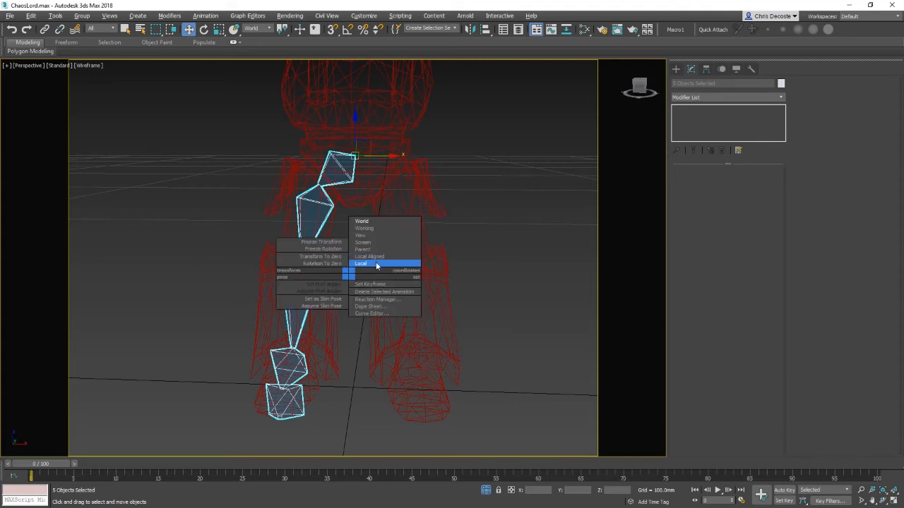
{"action": "left_click", "coordinate": [377, 262]}
{"action": "left_click", "coordinate": [470, 30]}
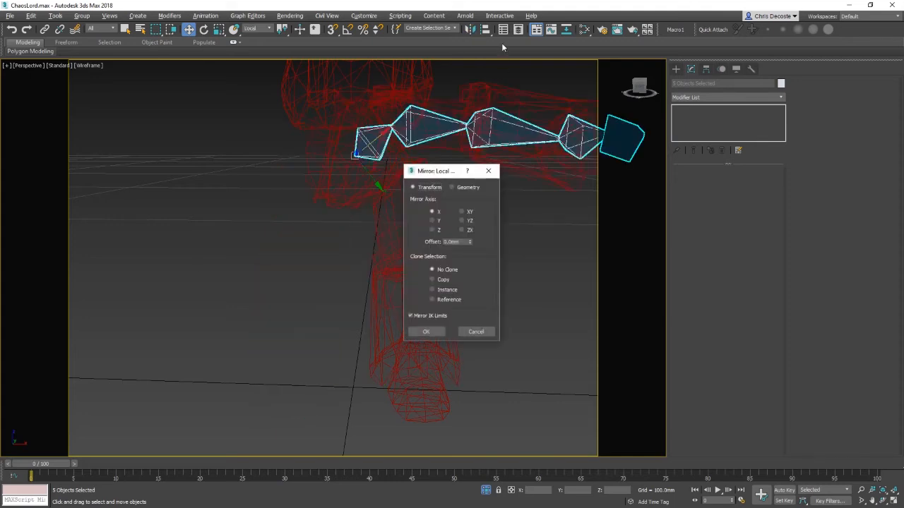
{"action": "left_click", "coordinate": [488, 172]}
Step: Mirror the five selected leg bones across X in World coordinates as a Transform copy
{"action": "right_click", "coordinate": [378, 230]}
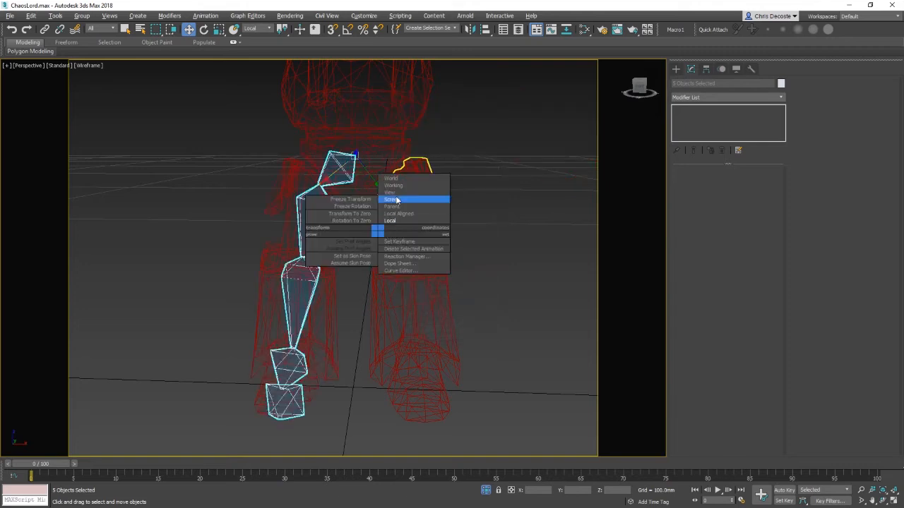
{"action": "left_click", "coordinate": [406, 179]}
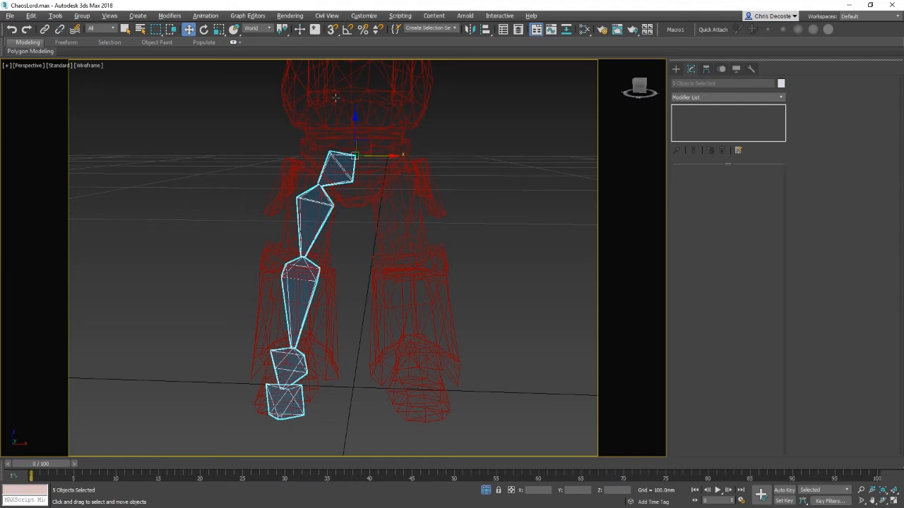
{"action": "left_click", "coordinate": [467, 29]}
{"action": "left_click_drag", "start_coordinate": [436, 171], "coordinate": [563, 144]}
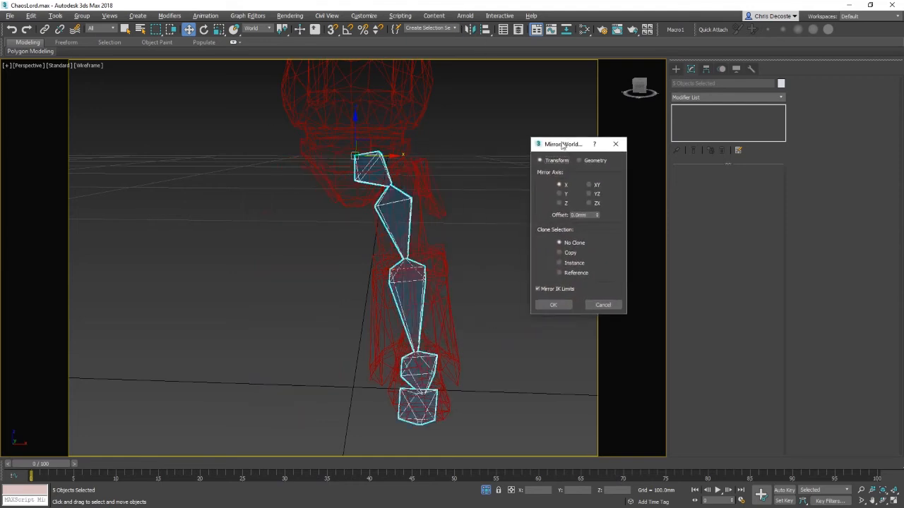
{"action": "left_click", "coordinate": [595, 162]}
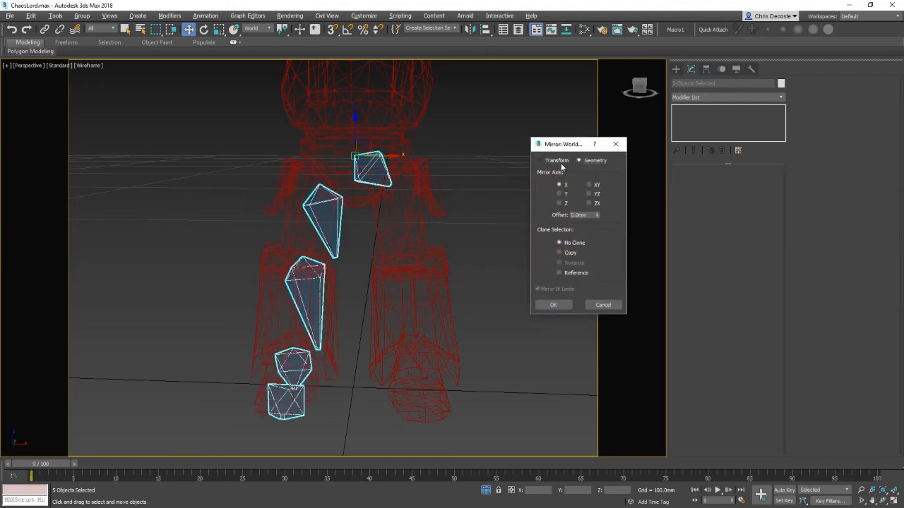
{"action": "left_click", "coordinate": [561, 162]}
{"action": "left_click", "coordinate": [570, 254]}
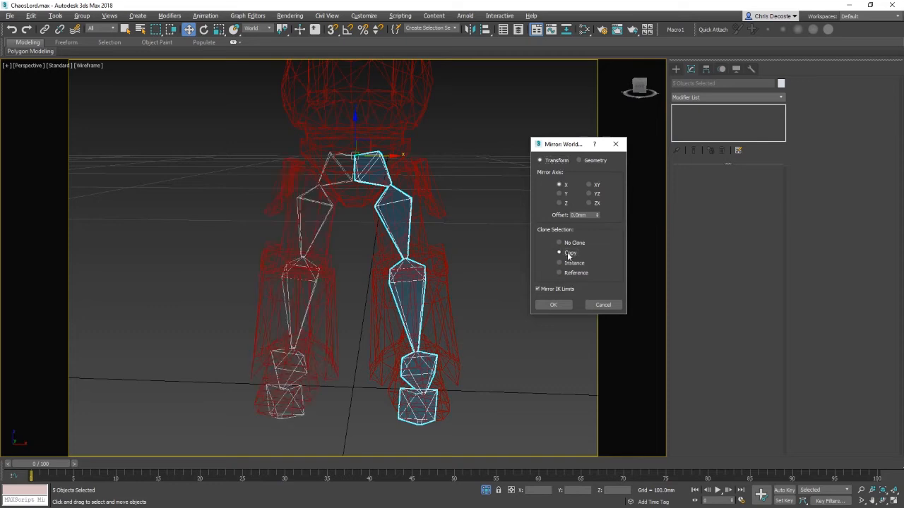
{"action": "left_click", "coordinate": [555, 305]}
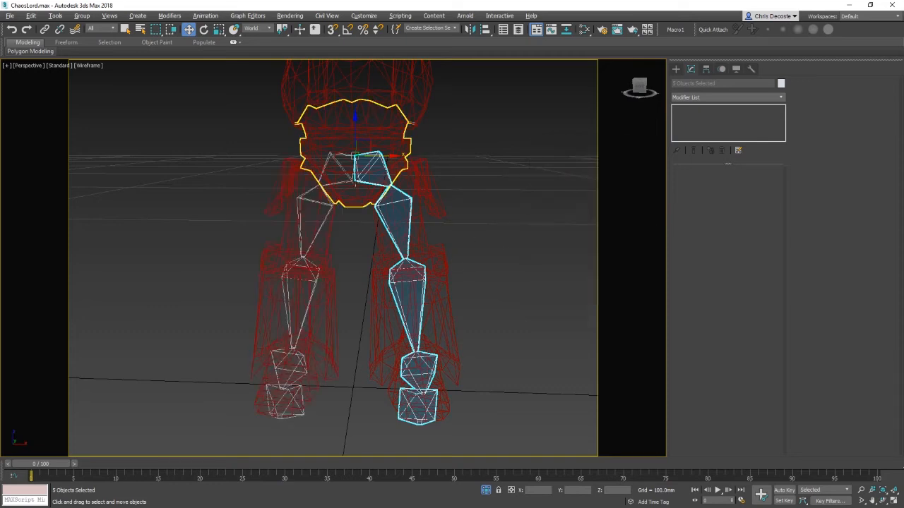
Step: Orbit around the hips and inspect the hip bones and pelvis armor by selecting them in turn
{"action": "left_click_drag", "start_coordinate": [389, 158], "coordinate": [586, 187]}
{"action": "right_click", "coordinate": [585, 187]}
{"action": "middle_click_drag", "start_coordinate": [489, 170], "coordinate": [471, 175], "text": "alt"}
{"action": "left_click", "coordinate": [484, 229]}
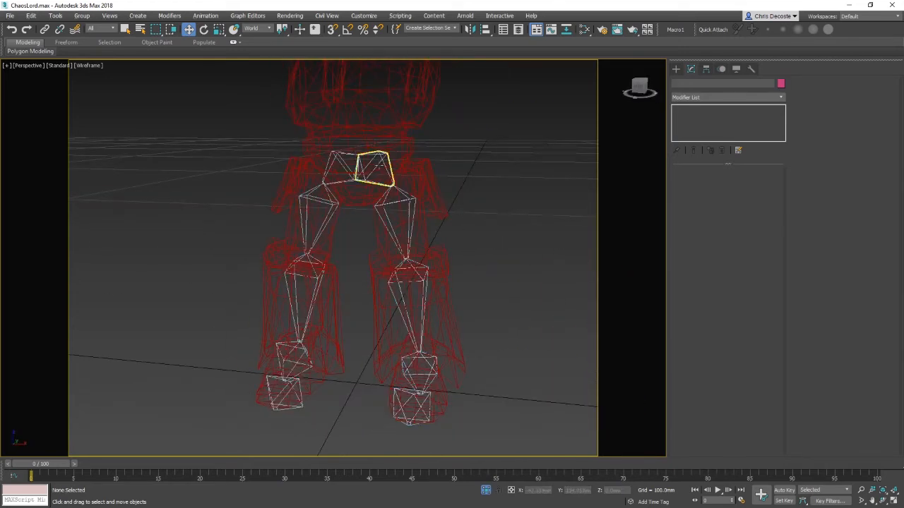
{"action": "left_click", "coordinate": [374, 168]}
{"action": "middle_click_drag", "start_coordinate": [423, 212], "coordinate": [503, 202], "text": "alt"}
{"action": "middle_click_drag", "start_coordinate": [504, 203], "coordinate": [539, 240]}
{"action": "left_click", "coordinate": [368, 196]}
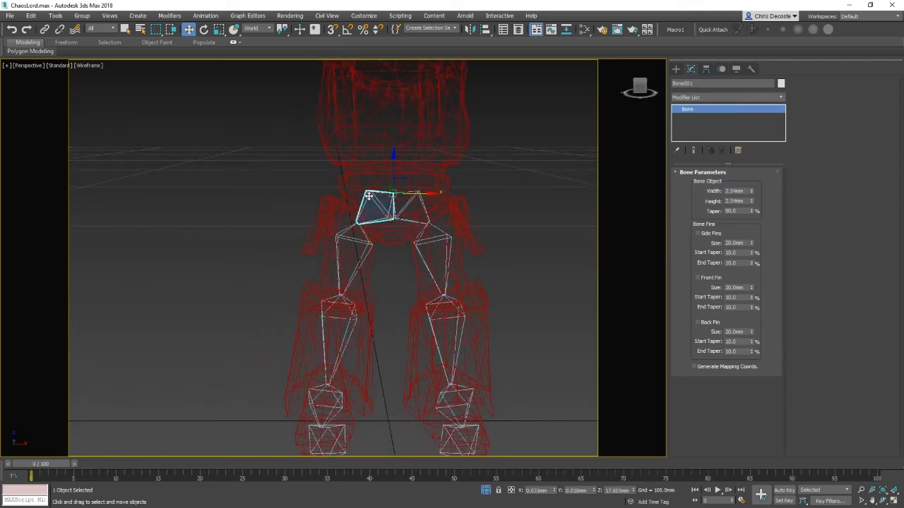
{"action": "left_click", "coordinate": [399, 216]}
{"action": "left_click", "coordinate": [399, 217]}
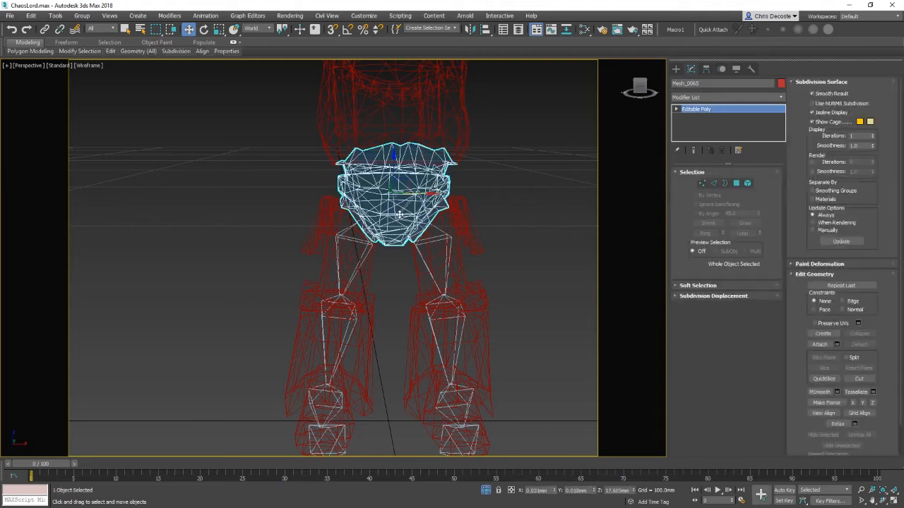
{"action": "left_click", "coordinate": [520, 219]}
{"action": "right_click", "coordinate": [385, 188]}
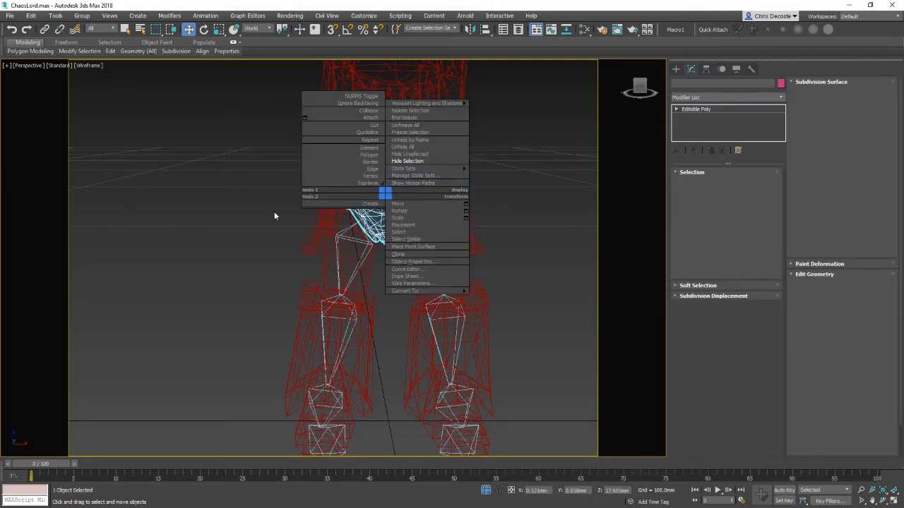
{"action": "left_click", "coordinate": [275, 212]}
Step: Try rotating the pivot of the mirrored hip bone Bone006 with Affect Pivot Only, then undo it
{"action": "left_click", "coordinate": [413, 209]}
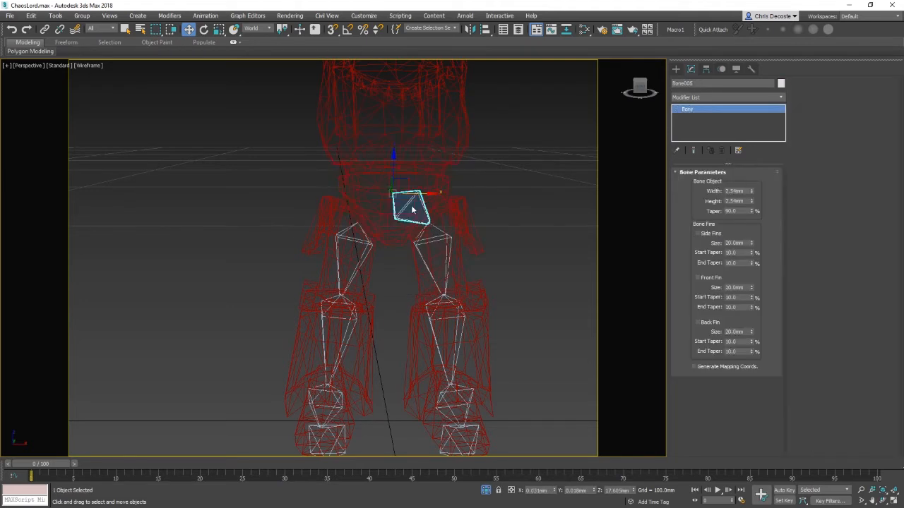
{"action": "left_click", "coordinate": [706, 68]}
{"action": "left_click", "coordinate": [723, 134]}
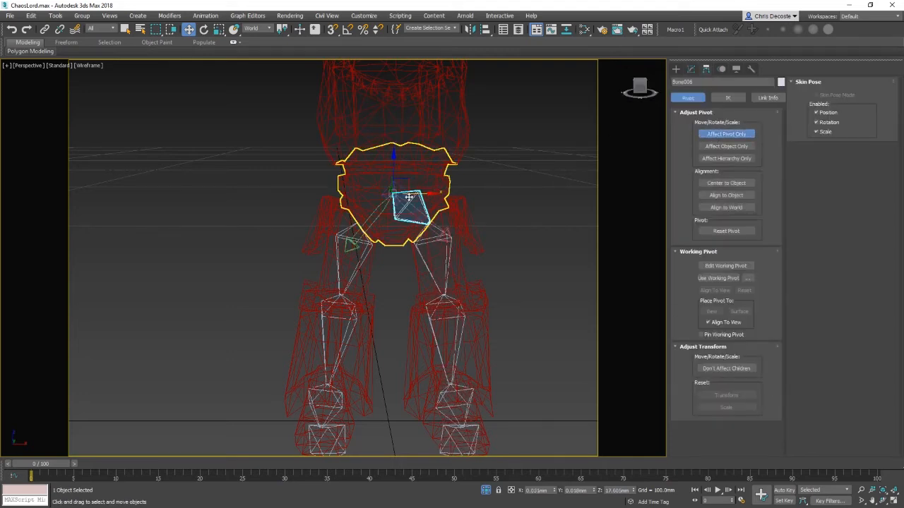
{"action": "key", "text": "e"}
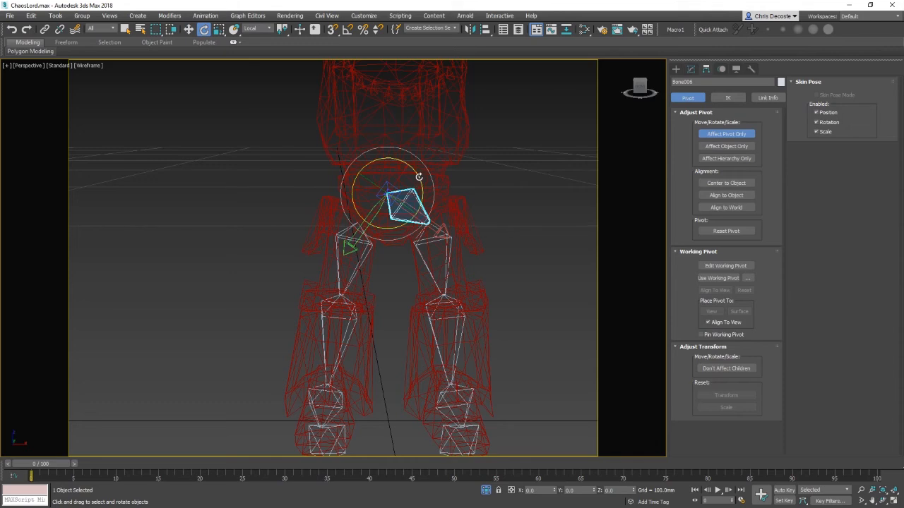
{"action": "left_click_drag", "start_coordinate": [420, 177], "coordinate": [439, 187]}
{"action": "key", "text": "ctrl+z"}
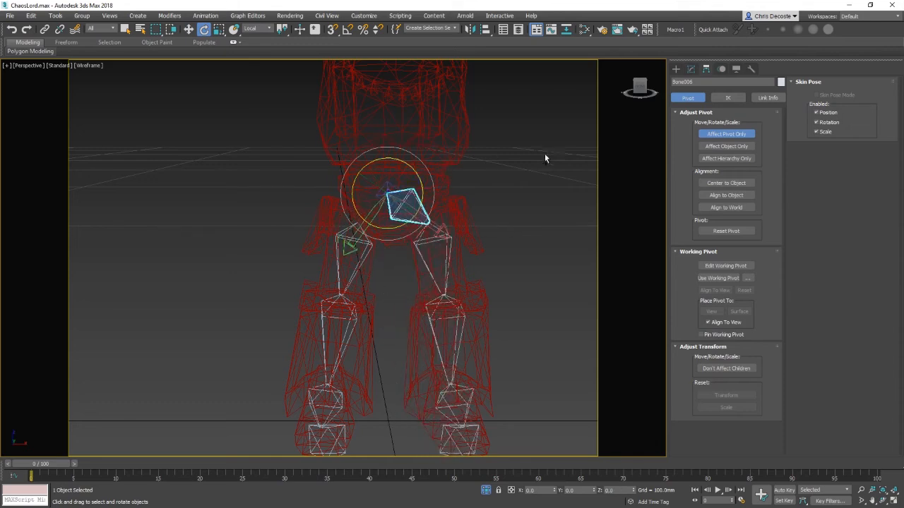
{"action": "left_click", "coordinate": [725, 134]}
{"action": "key", "text": "w"}
{"action": "key", "text": "e"}
{"action": "middle_click_drag", "start_coordinate": [513, 263], "coordinate": [490, 214]}
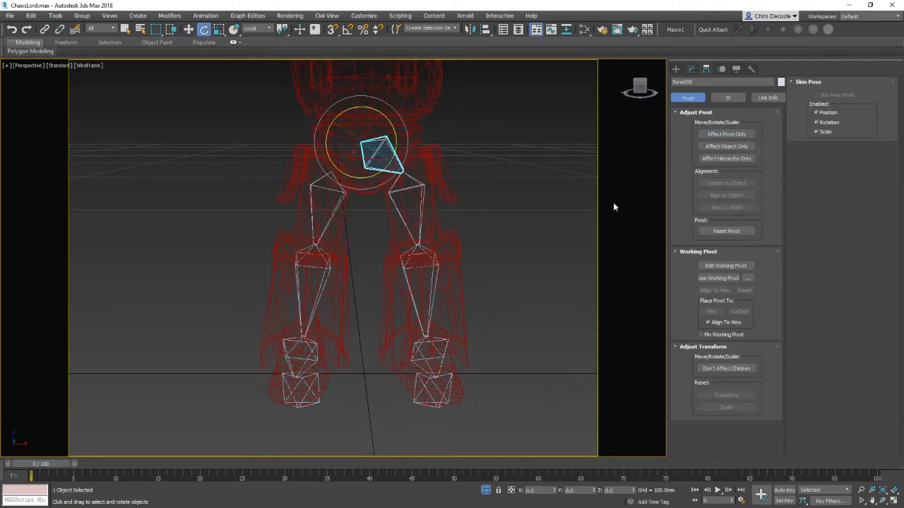
{"action": "middle_click_drag", "start_coordinate": [592, 181], "coordinate": [604, 215]}
{"action": "key", "text": "ctrl+d"}
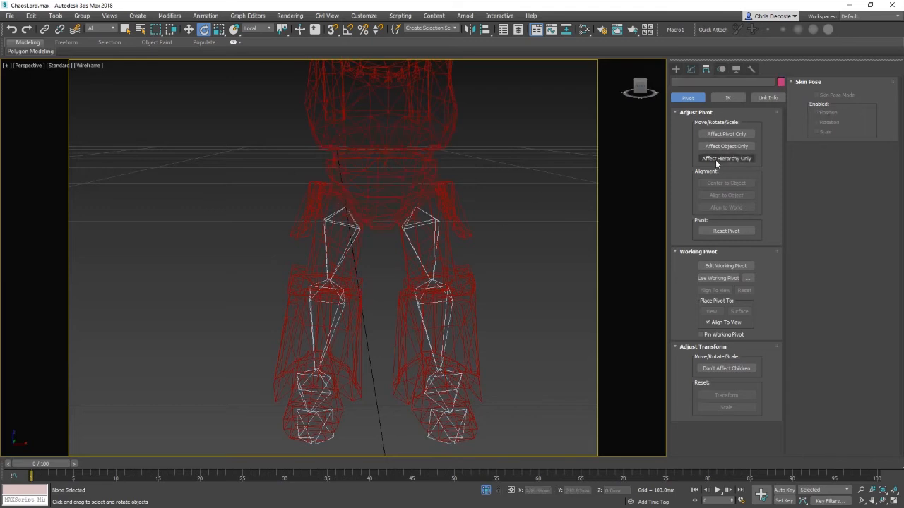
Step: Create a new short bone chain in the Front view beside the pelvis
{"action": "left_click", "coordinate": [676, 68]}
{"action": "left_click", "coordinate": [708, 125]}
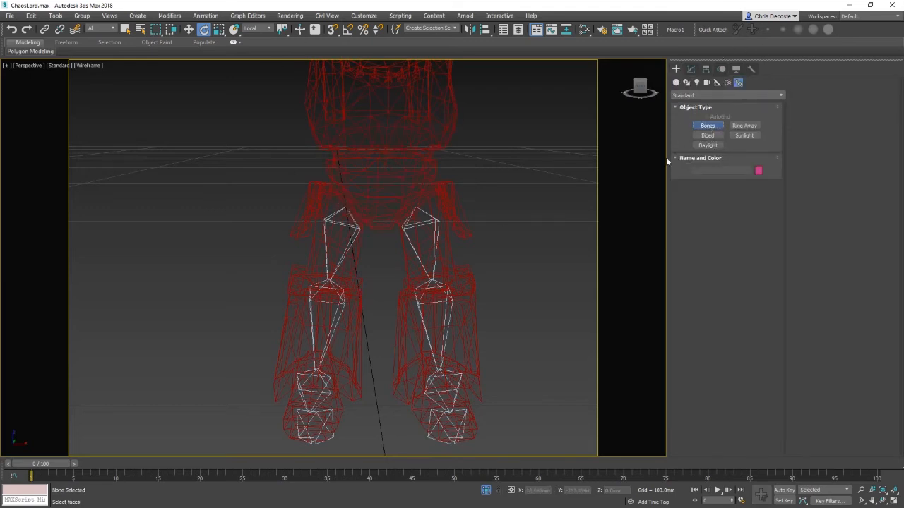
{"action": "key", "text": "f"}
{"action": "middle_click_drag", "start_coordinate": [527, 231], "coordinate": [425, 240]}
{"action": "left_click", "coordinate": [422, 242]}
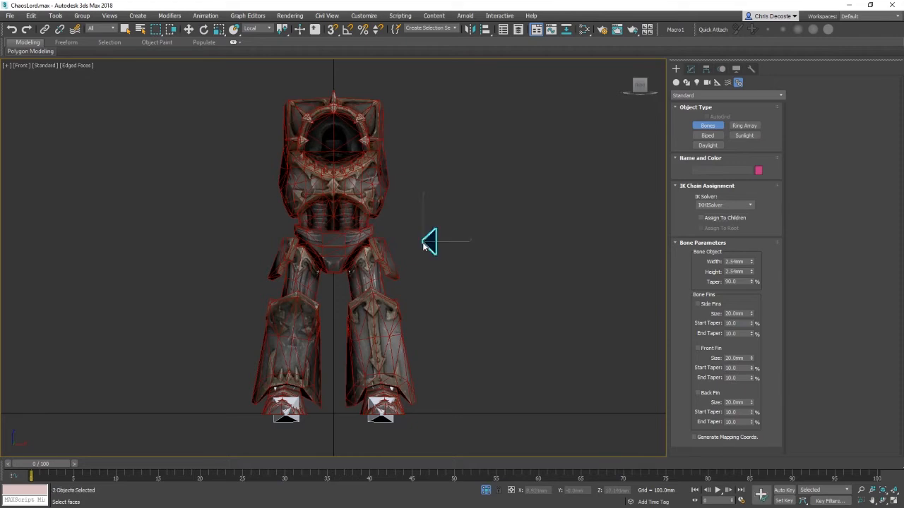
{"action": "left_click", "coordinate": [423, 279]}
{"action": "right_click", "coordinate": [426, 282]}
{"action": "right_click", "coordinate": [454, 317]}
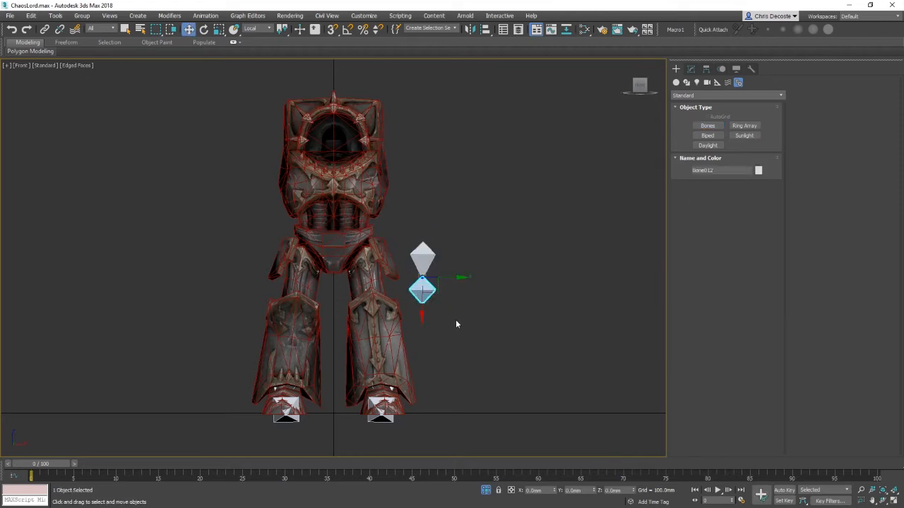
Step: Delete the new chain's end bone
{"action": "left_click", "coordinate": [456, 320]}
{"action": "left_click", "coordinate": [425, 290]}
{"action": "key", "text": "Delete"}
Step: Rotate the new bone to point downward and align it to the pelvis armor piece
{"action": "left_click", "coordinate": [426, 255]}
{"action": "middle_click_drag", "start_coordinate": [503, 212], "coordinate": [514, 231]}
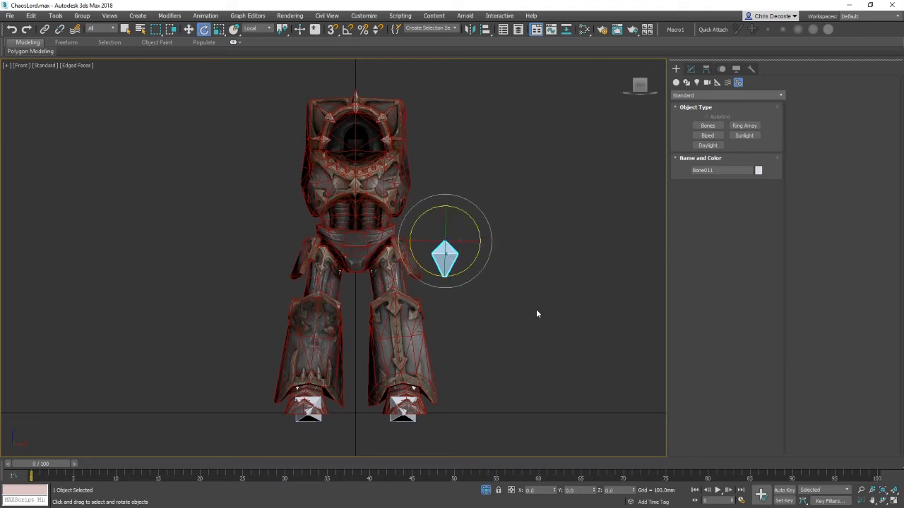
{"action": "middle_click_drag", "start_coordinate": [457, 240], "coordinate": [482, 283]}
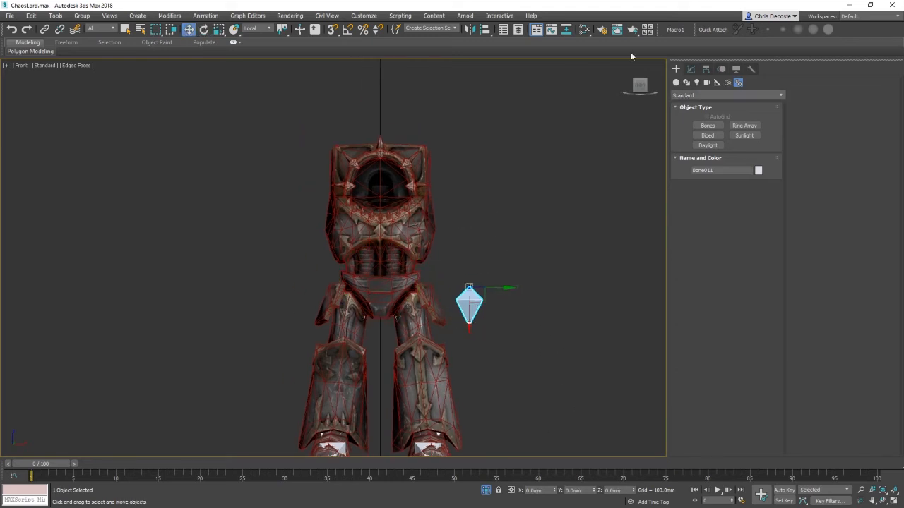
{"action": "left_click", "coordinate": [485, 29]}
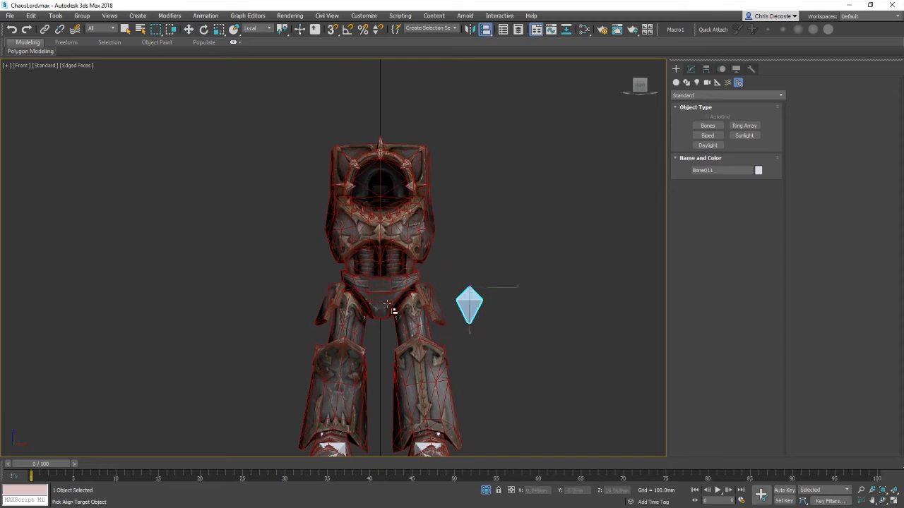
{"action": "left_click", "coordinate": [397, 287]}
{"action": "left_click", "coordinate": [583, 257]}
Step: Switch to wireframe and hide the pelvis armor piece
{"action": "key", "text": "F3"}
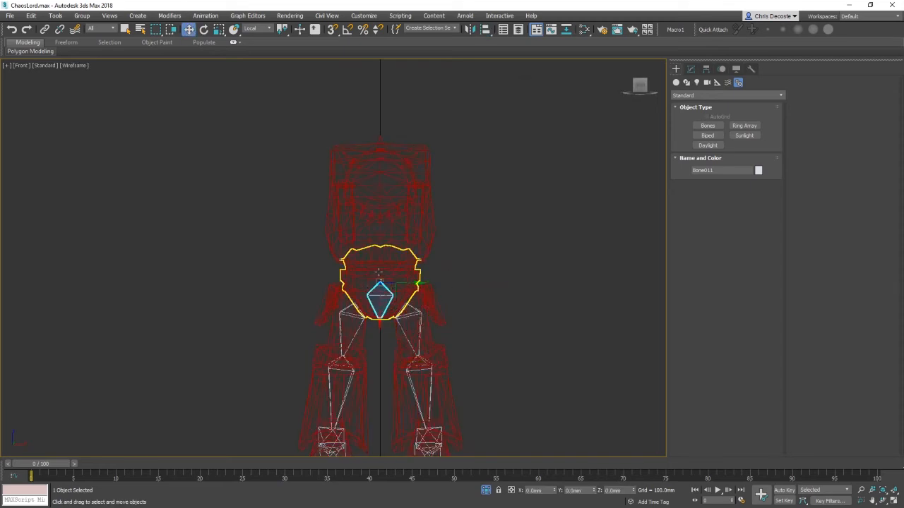
{"action": "left_click", "coordinate": [389, 266]}
{"action": "right_click", "coordinate": [490, 266]}
{"action": "left_click", "coordinate": [514, 234]}
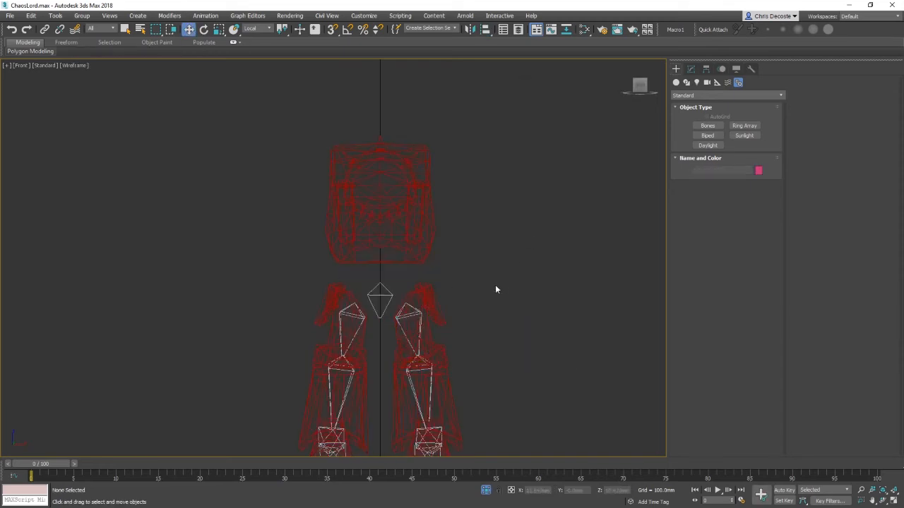
Step: Hide both thigh armor pieces
{"action": "scroll", "coordinate": [393, 302], "scroll_direction": "up", "scroll_amount": 2}
{"action": "left_click", "coordinate": [415, 319]}
{"action": "left_click", "coordinate": [319, 323], "text": "ctrl"}
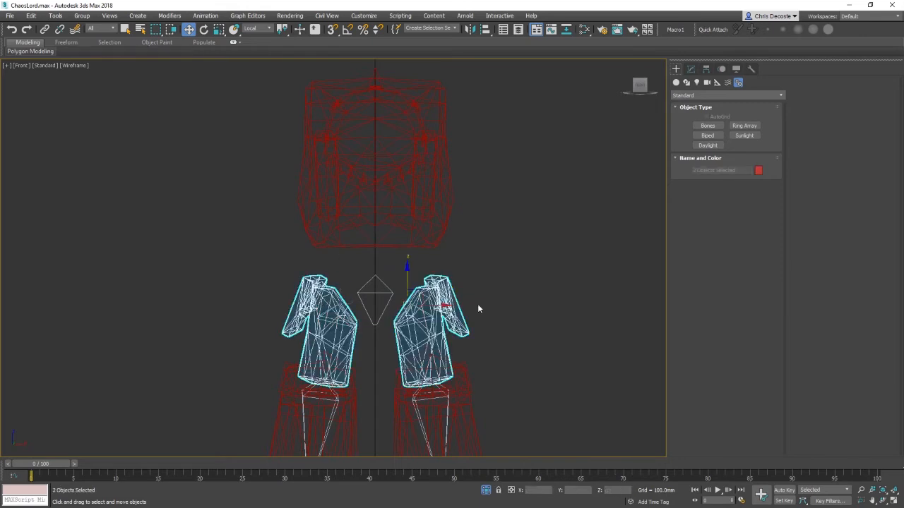
{"action": "right_click", "coordinate": [477, 303]}
{"action": "left_click", "coordinate": [498, 270]}
{"action": "scroll", "coordinate": [259, 323], "scroll_direction": "down", "scroll_amount": 2}
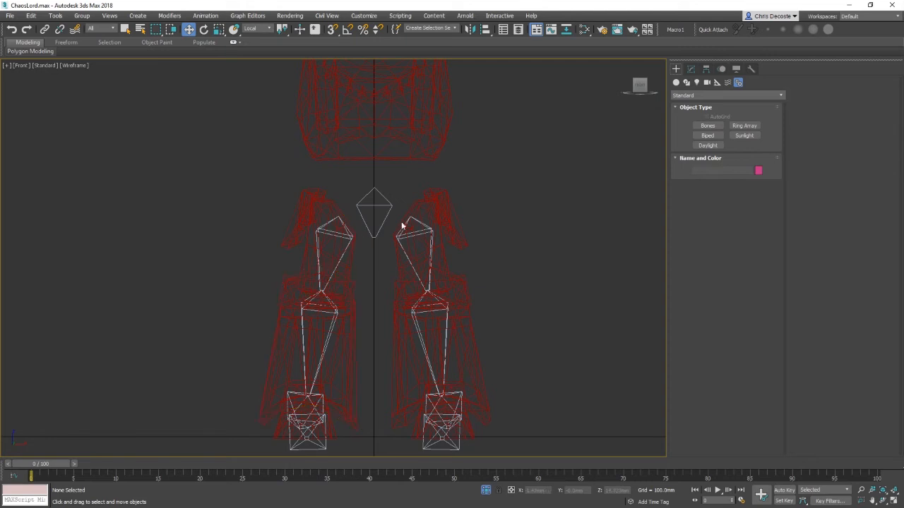
Step: Inspect the mirrored leg's bone hierarchy in Select From Scene and select Bone010
{"action": "middle_click_drag", "start_coordinate": [417, 230], "coordinate": [422, 311]}
{"action": "scroll", "coordinate": [423, 309], "scroll_direction": "up", "scroll_amount": 2}
{"action": "left_click", "coordinate": [413, 296]}
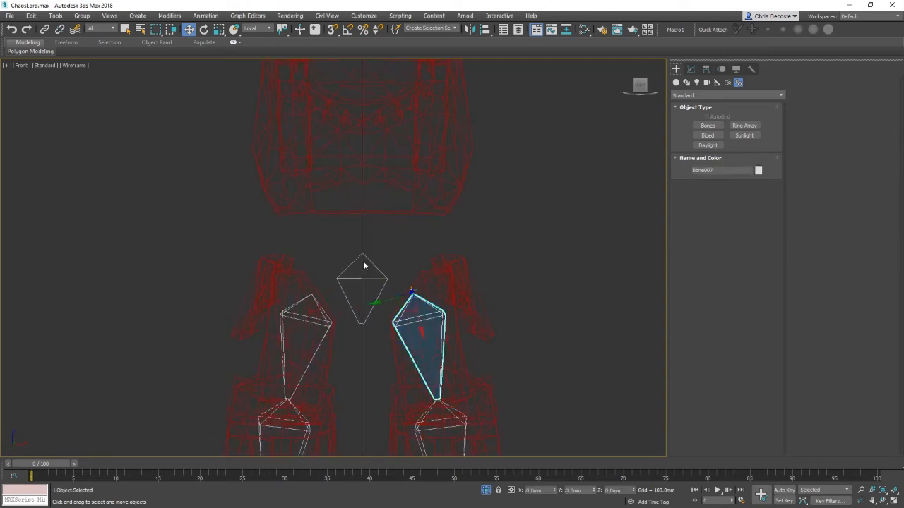
{"action": "key", "text": "h"}
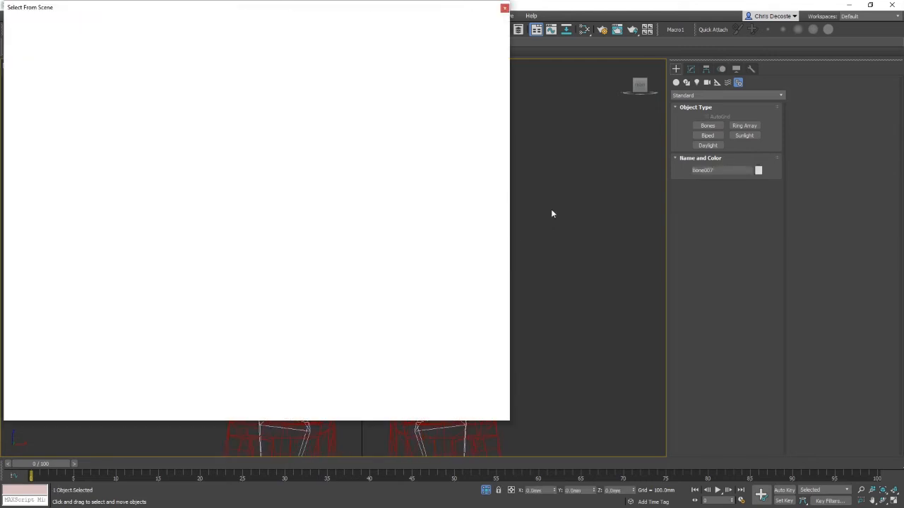
{"action": "left_click_drag", "start_coordinate": [130, 11], "coordinate": [471, 31]}
{"action": "left_click_drag", "start_coordinate": [346, 218], "coordinate": [620, 200]}
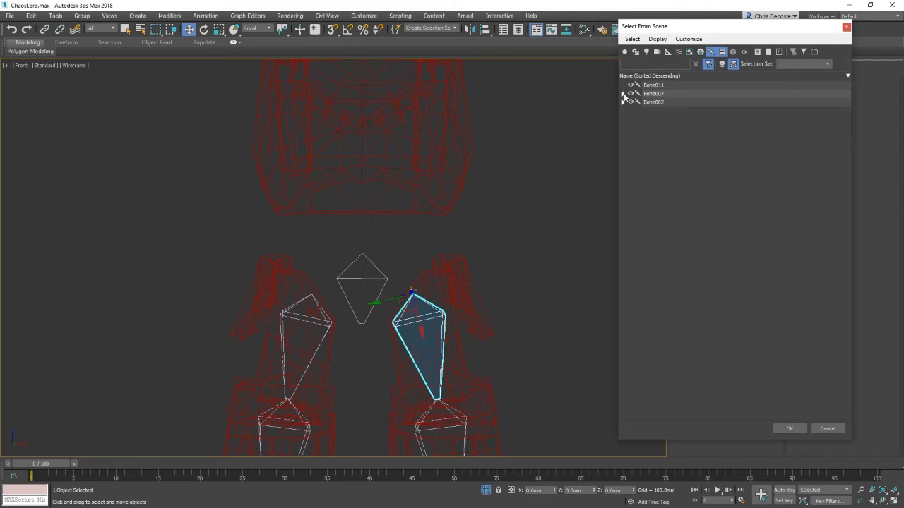
{"action": "left_click", "coordinate": [623, 93]}
{"action": "left_click", "coordinate": [632, 102]}
{"action": "left_click", "coordinate": [640, 110]}
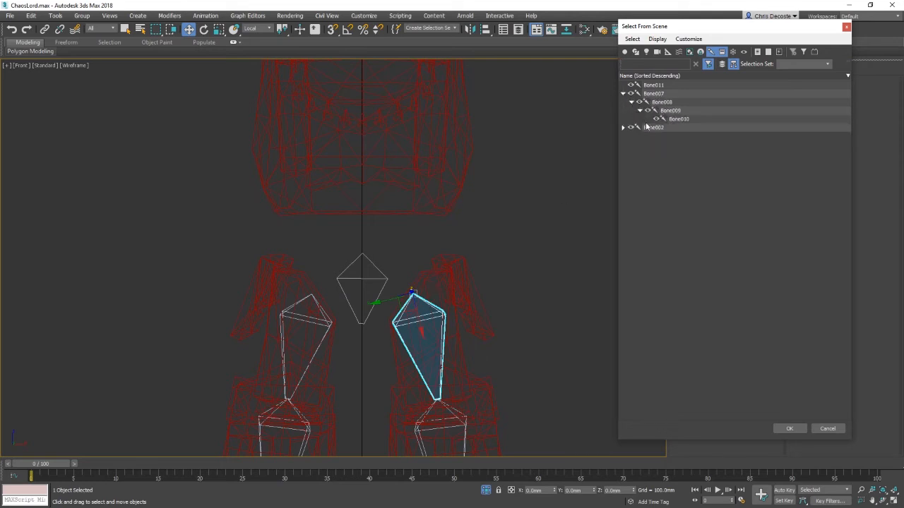
{"action": "left_click", "coordinate": [657, 94]}
{"action": "left_click", "coordinate": [664, 105]}
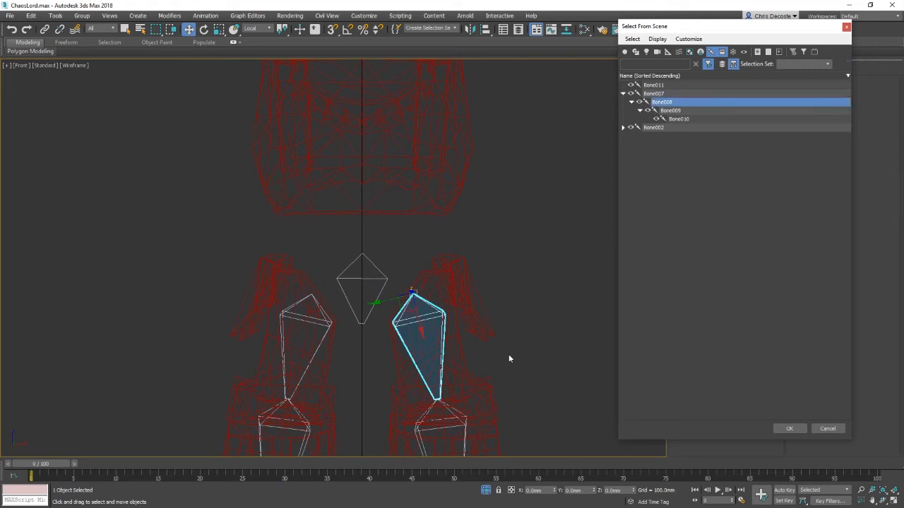
{"action": "left_click", "coordinate": [680, 111]}
{"action": "left_click", "coordinate": [678, 120]}
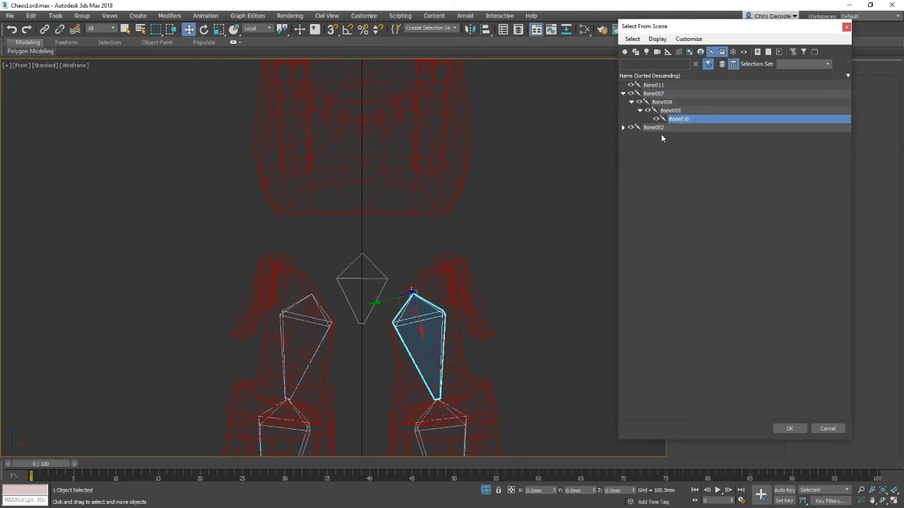
{"action": "left_click", "coordinate": [790, 428]}
Step: Select Bone009 through the Select From Scene hierarchy list
{"action": "middle_click_drag", "start_coordinate": [537, 378], "coordinate": [542, 254]}
{"action": "key", "text": "h"}
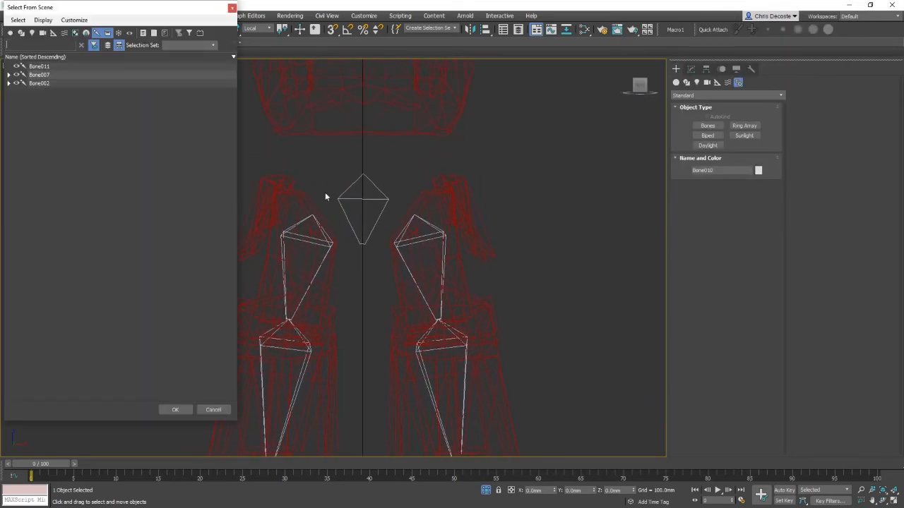
{"action": "left_click", "coordinate": [9, 75]}
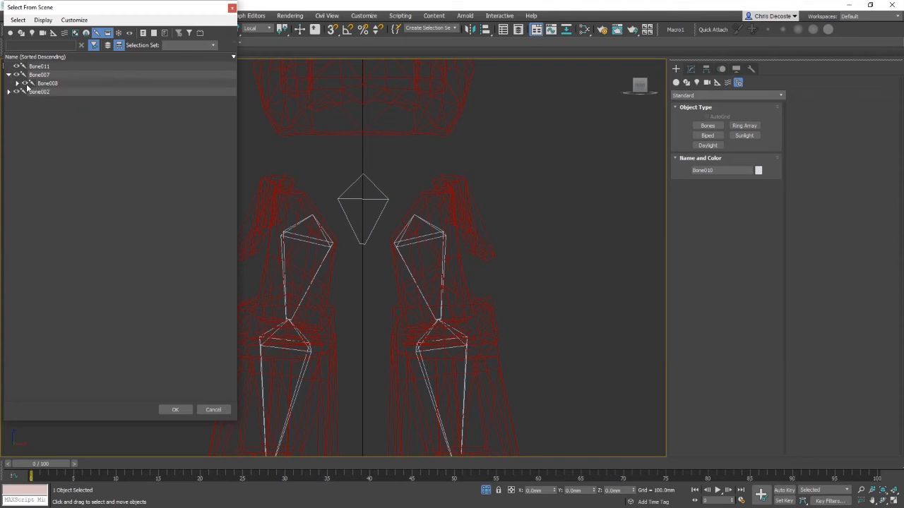
{"action": "left_click", "coordinate": [17, 84]}
{"action": "left_click", "coordinate": [44, 86]}
{"action": "double_click", "coordinate": [56, 92]}
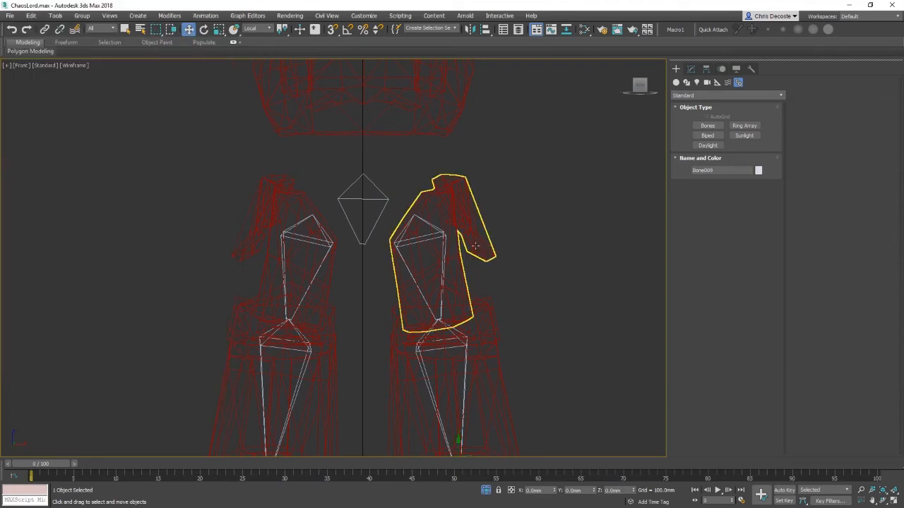
Step: Select the pelvis bone and rename it ROOT
{"action": "mouse_move", "coordinate": [592, 353]}
{"action": "middle_mouse_down"}
{"action": "mouse_move", "coordinate": [546, 219]}
{"action": "mouse_move", "coordinate": [583, 365]}
{"action": "middle_mouse_up"}
{"action": "left_click", "coordinate": [409, 233]}
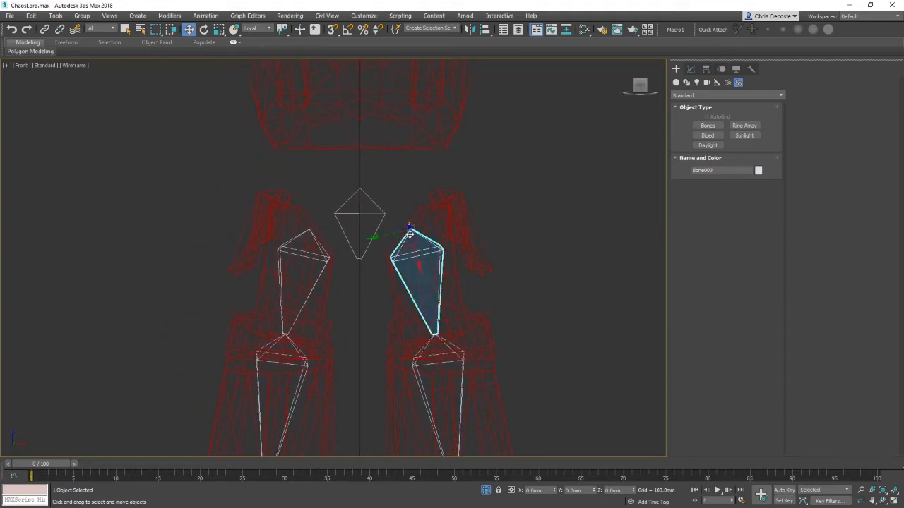
{"action": "left_click", "coordinate": [361, 209]}
{"action": "left_click", "coordinate": [690, 68]}
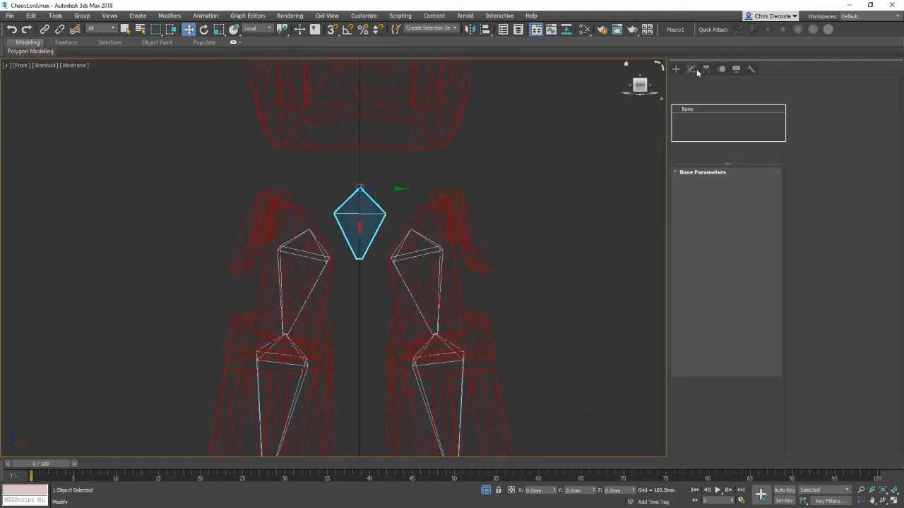
{"action": "double_click", "coordinate": [712, 82]}
{"action": "type", "text": "ROOT"}
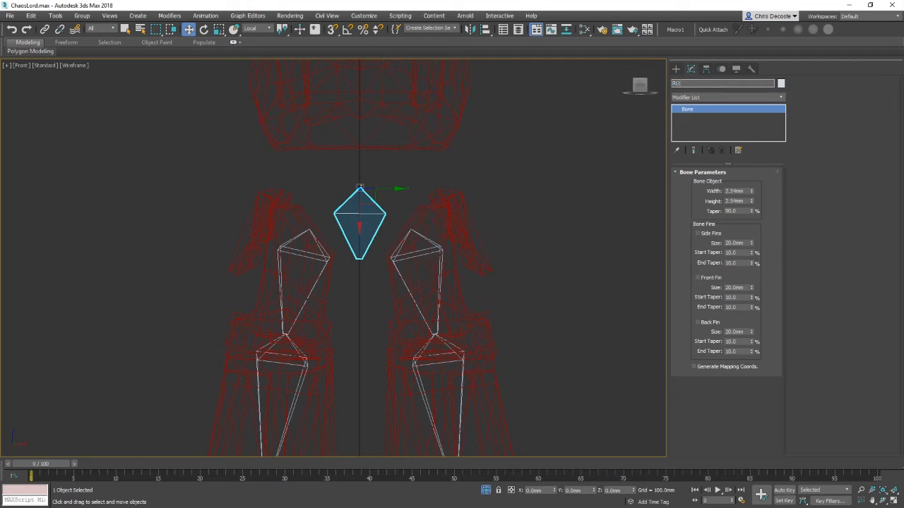
{"action": "key", "text": "Return"}
Step: Link both thigh bones, Bone007 and Bone002, to the ROOT bone with Select and Link
{"action": "left_click", "coordinate": [561, 253]}
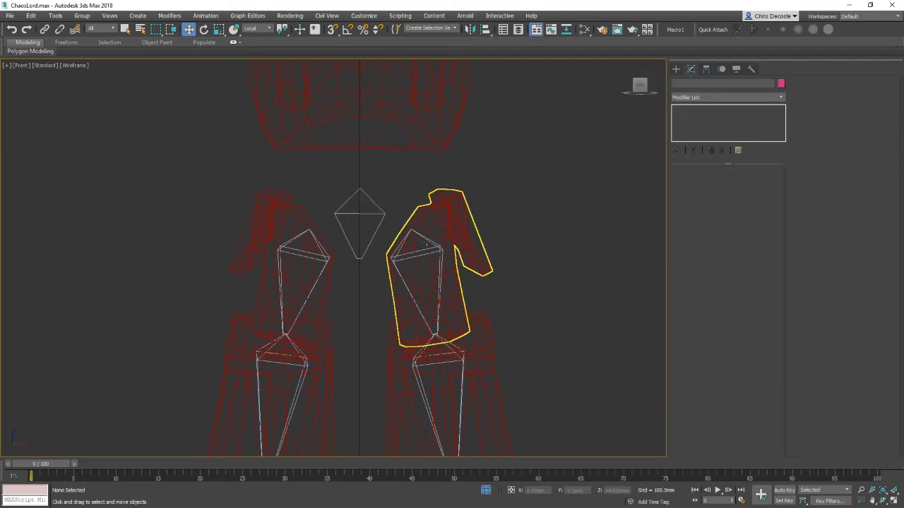
{"action": "left_click", "coordinate": [421, 240]}
{"action": "left_click", "coordinate": [44, 29]}
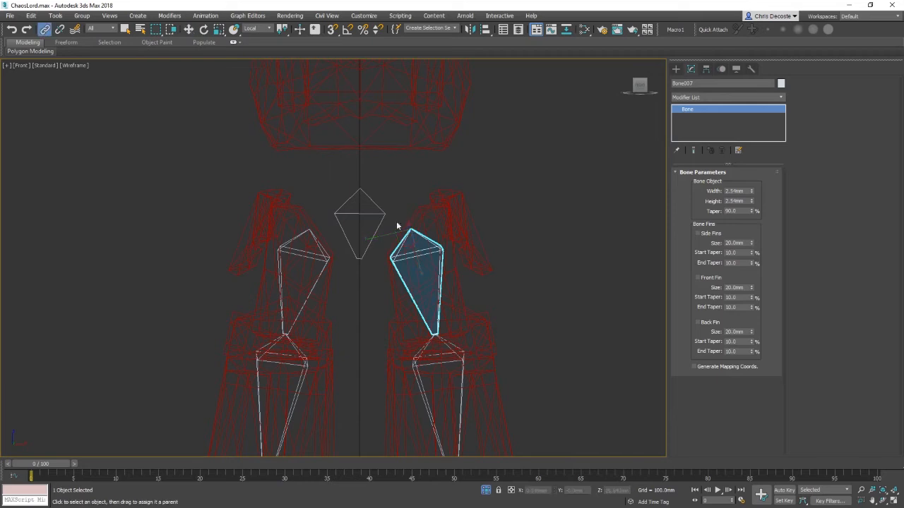
{"action": "left_click_drag", "start_coordinate": [419, 234], "coordinate": [382, 220]}
{"action": "left_click_drag", "start_coordinate": [297, 236], "coordinate": [358, 215]}
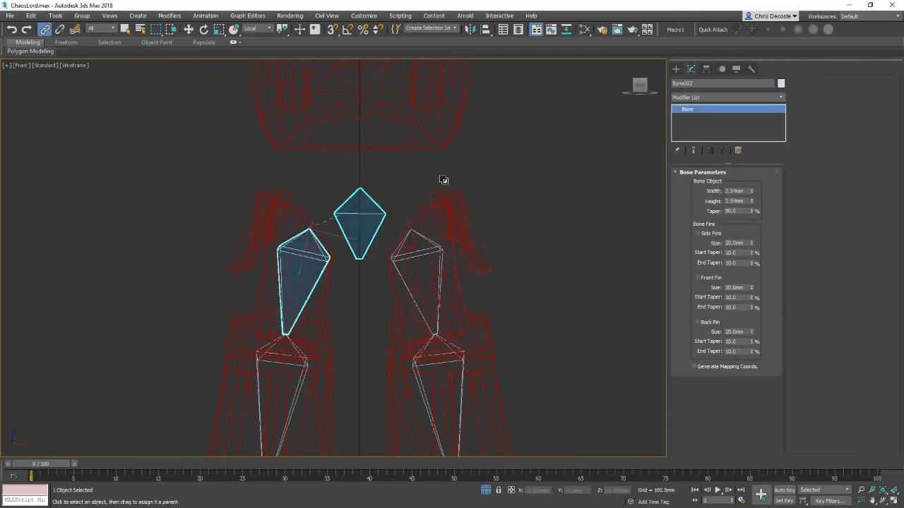
{"action": "left_click", "coordinate": [443, 180]}
{"action": "left_click", "coordinate": [375, 219]}
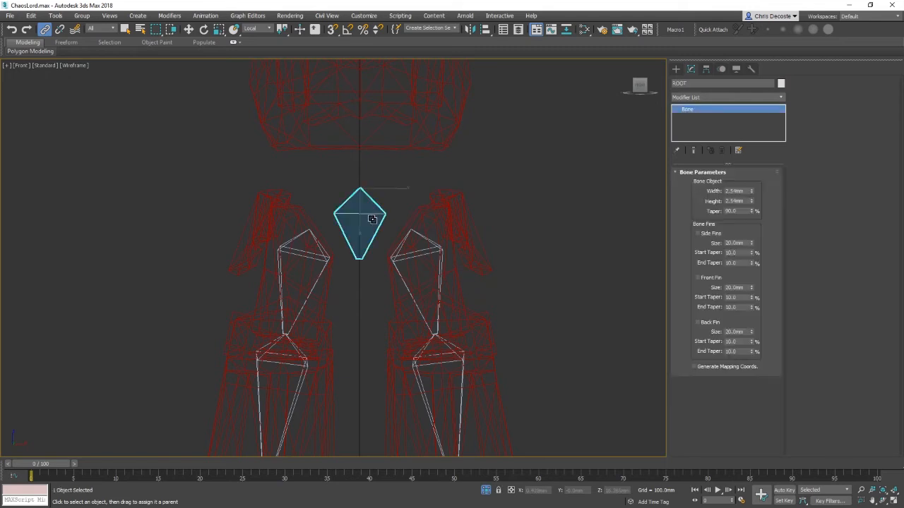
{"action": "key", "text": "h"}
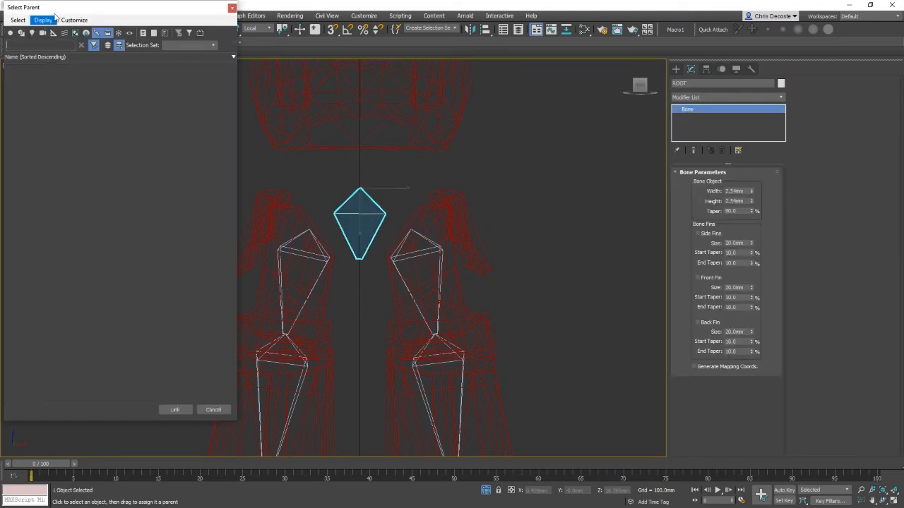
{"action": "left_click_drag", "start_coordinate": [70, 7], "coordinate": [115, 22]}
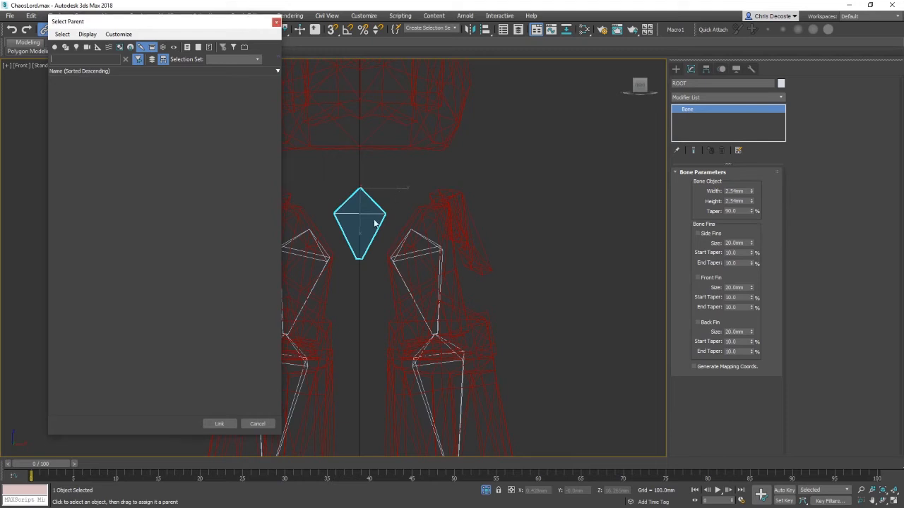
{"action": "left_click", "coordinate": [257, 424]}
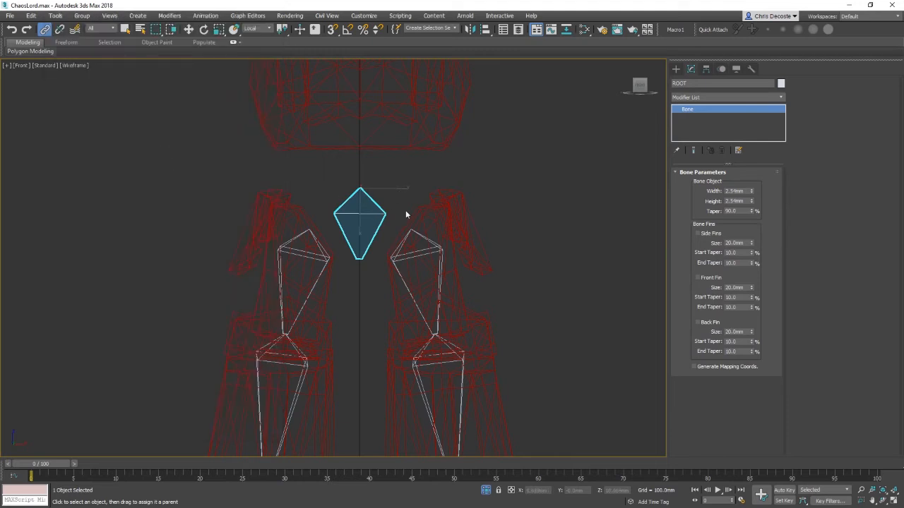
Step: Select the ROOT bone and inspect its child hierarchy in Select From Scene
{"action": "key", "text": "w"}
{"action": "left_click", "coordinate": [404, 166]}
{"action": "left_click", "coordinate": [365, 214]}
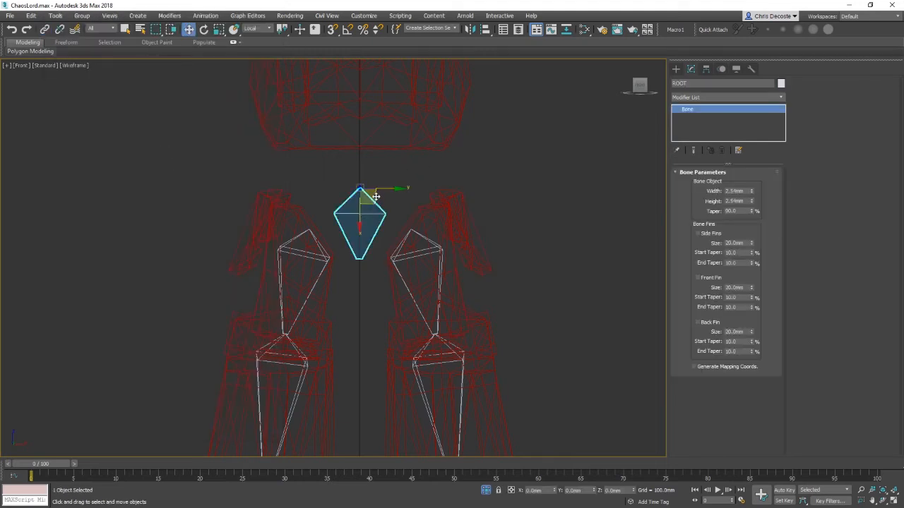
{"action": "key", "text": "h"}
{"action": "left_click", "coordinate": [9, 66]}
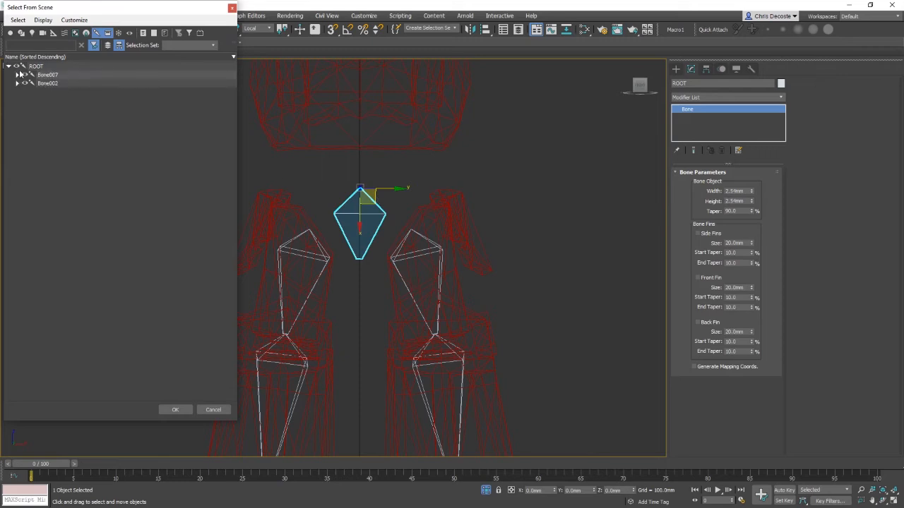
{"action": "left_click", "coordinate": [37, 66]}
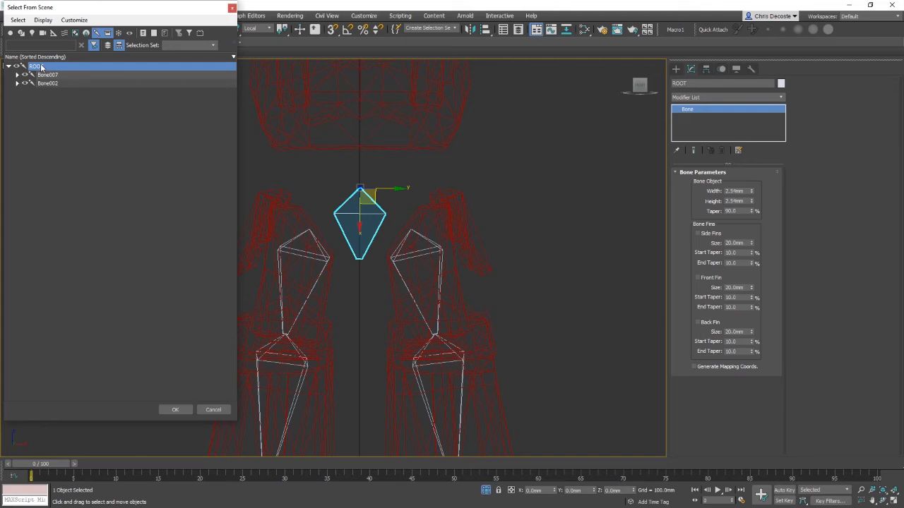
Step: Rotate the root bone and undo the rotation
{"action": "left_click", "coordinate": [232, 8]}
{"action": "key", "text": "e"}
{"action": "scroll", "coordinate": [385, 173], "scroll_direction": "down", "scroll_amount": 3}
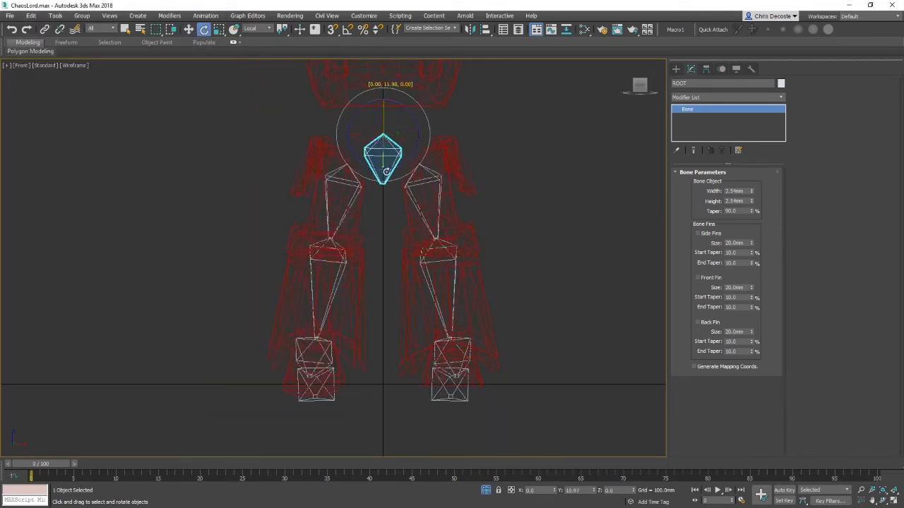
{"action": "left_click_drag", "start_coordinate": [387, 172], "coordinate": [440, 236]}
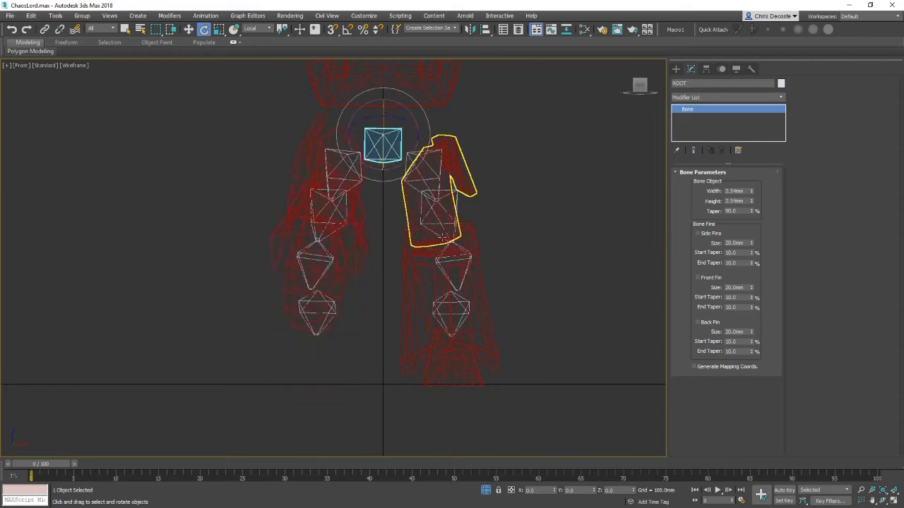
{"action": "key", "text": "ctrl+z"}
Step: Link the right foot armour mesh to its foot bone with Select and Link
{"action": "key", "text": "p"}
{"action": "middle_click_drag", "start_coordinate": [474, 272], "coordinate": [458, 395], "text": "alt"}
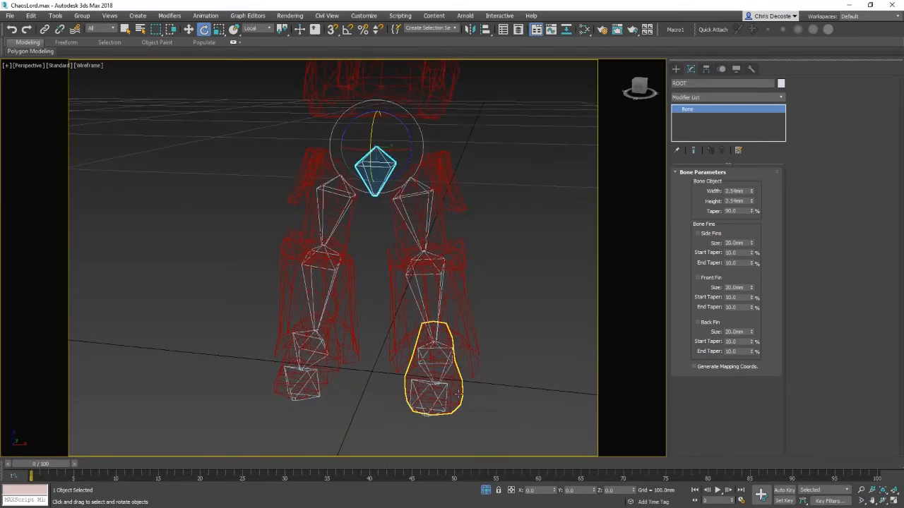
{"action": "left_click", "coordinate": [458, 394]}
{"action": "left_click", "coordinate": [44, 29]}
{"action": "middle_click_drag", "start_coordinate": [462, 278], "coordinate": [435, 408], "text": "alt"}
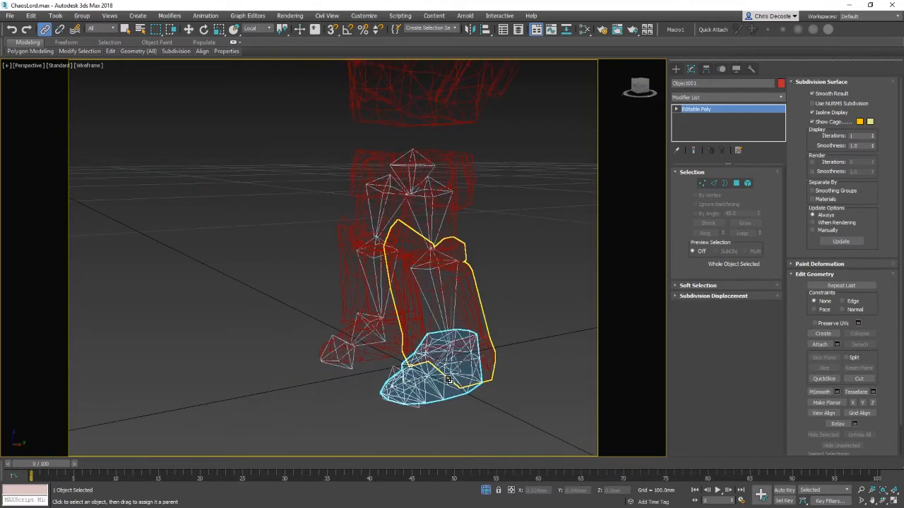
Step: Link the right lower-leg and knee armour meshes to their leg bones
{"action": "left_click_drag", "start_coordinate": [448, 356], "coordinate": [457, 322]}
{"action": "left_click", "coordinate": [456, 314]}
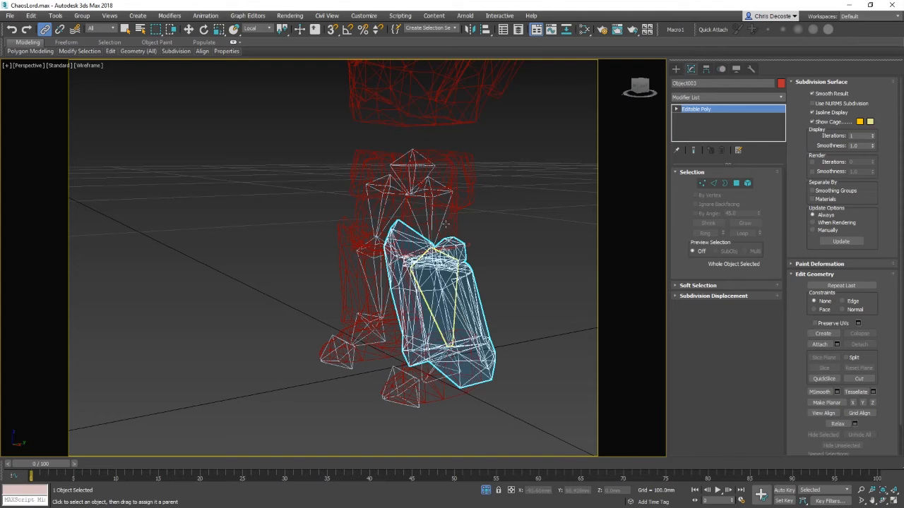
{"action": "left_click_drag", "start_coordinate": [454, 231], "coordinate": [446, 224]}
{"action": "middle_click_drag", "start_coordinate": [445, 207], "coordinate": [516, 244], "text": "alt"}
{"action": "key", "text": "w"}
{"action": "scroll", "coordinate": [483, 234], "scroll_direction": "down", "scroll_amount": 5}
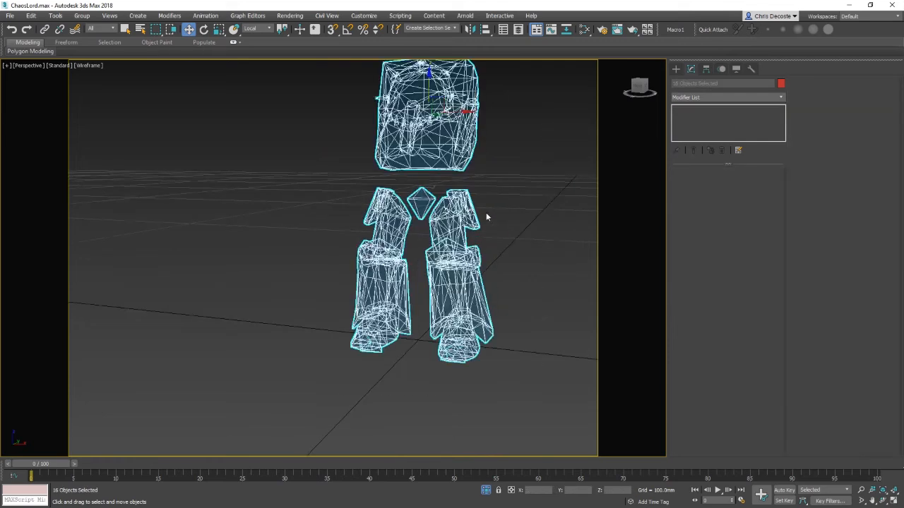
Step: Unhide all objects, then hide the selected armour, weapon and leg meshes again
{"action": "right_click", "coordinate": [515, 258]}
{"action": "left_click", "coordinate": [539, 233]}
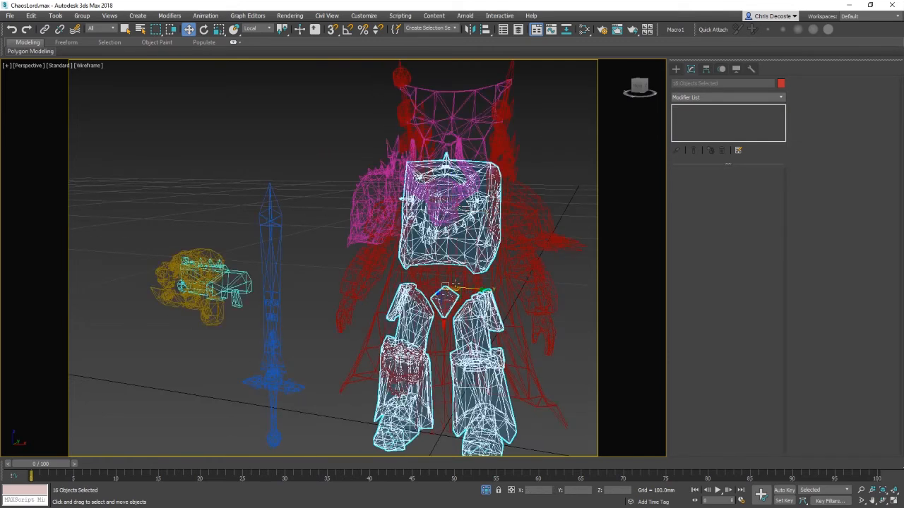
{"action": "left_click", "coordinate": [457, 282], "text": "ctrl"}
{"action": "right_click", "coordinate": [518, 304]}
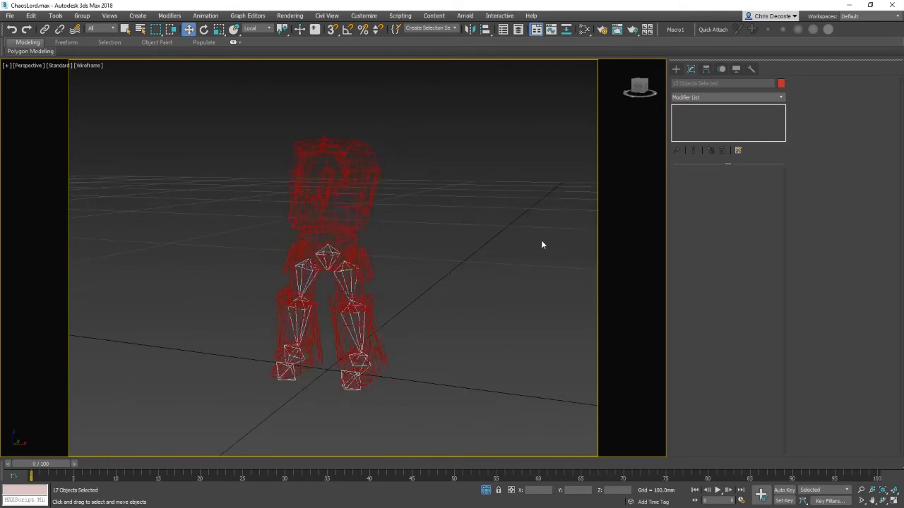
Step: Link the waist armour mesh to a bone with Select and Link
{"action": "scroll", "coordinate": [375, 253], "scroll_direction": "up", "scroll_amount": 3}
{"action": "left_click", "coordinate": [432, 249]}
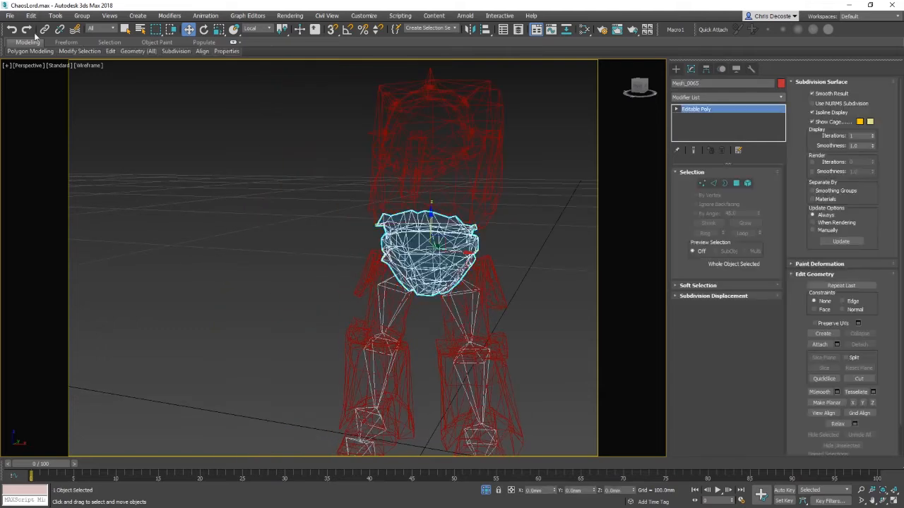
{"action": "left_click", "coordinate": [45, 29]}
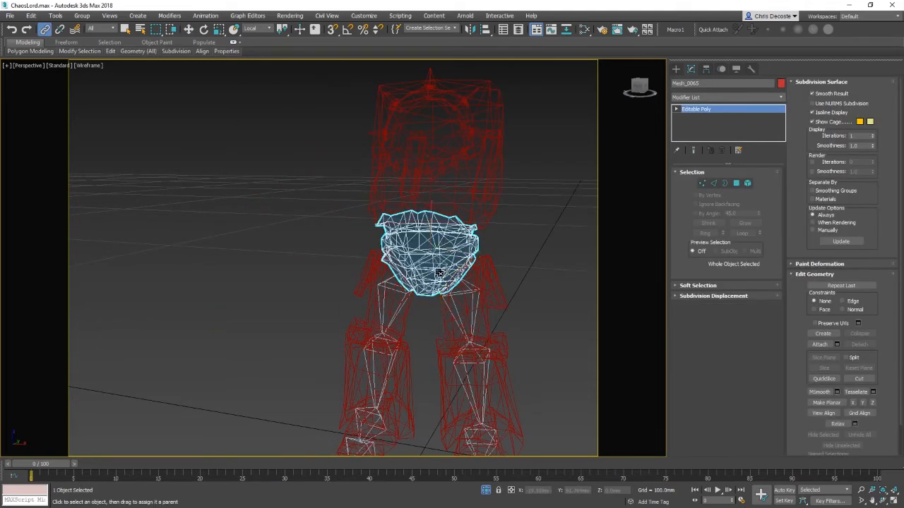
{"action": "left_click", "coordinate": [521, 267]}
{"action": "left_click", "coordinate": [676, 69]}
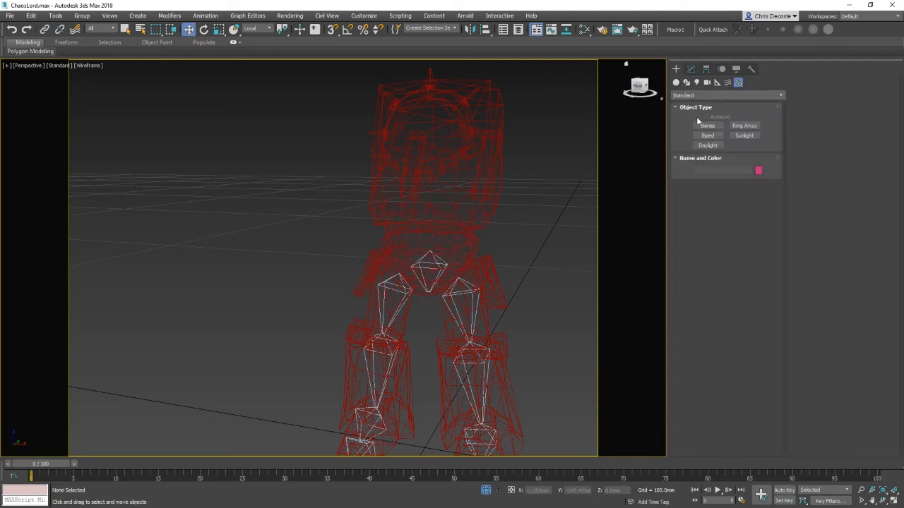
{"action": "left_click", "coordinate": [706, 126]}
{"action": "key", "text": "l"}
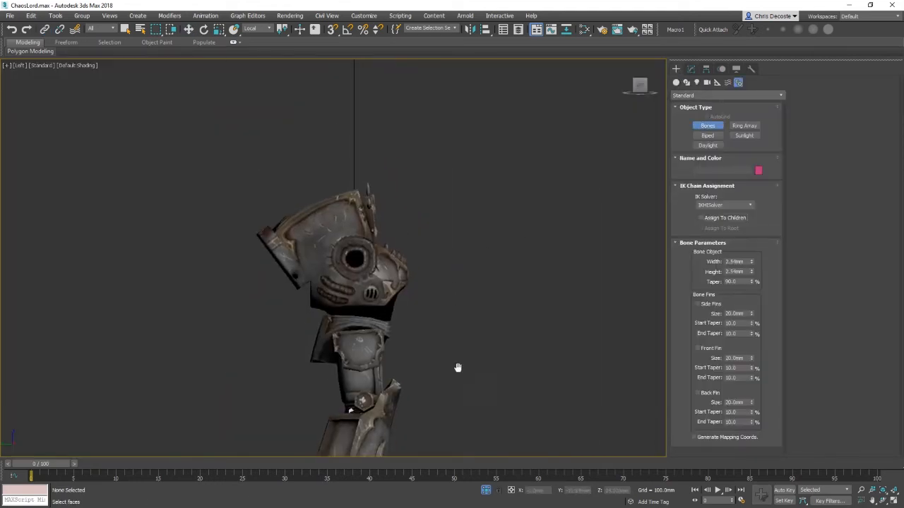
{"action": "scroll", "coordinate": [481, 320], "scroll_direction": "up", "scroll_amount": 2}
{"action": "key", "text": "w"}
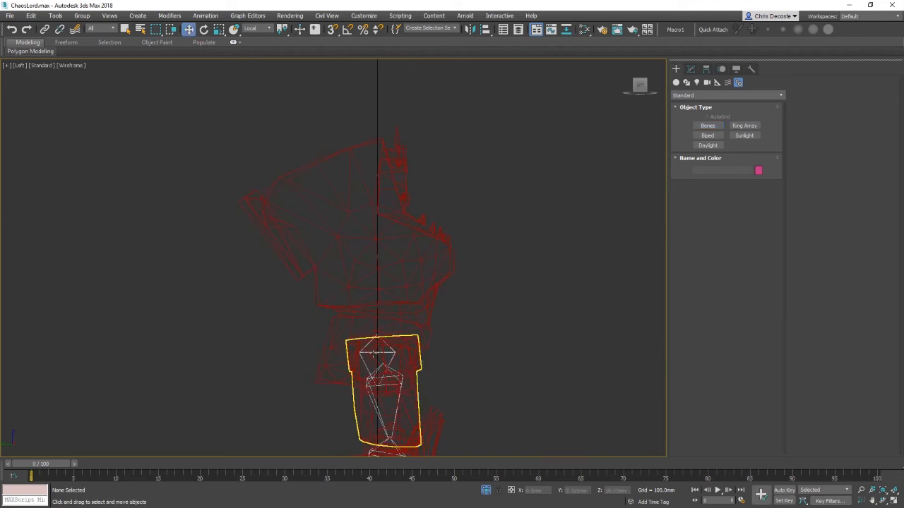
Step: Clone the root bone as a copy named ROOT001 and move it up into the chest
{"action": "left_click", "coordinate": [367, 355]}
{"action": "left_click", "coordinate": [484, 344]}
{"action": "left_click_drag", "start_coordinate": [397, 355], "coordinate": [434, 367]}
{"action": "left_click_drag", "start_coordinate": [393, 422], "coordinate": [402, 412], "text": "alt"}
{"action": "left_click_drag", "start_coordinate": [418, 281], "coordinate": [450, 347], "text": "alt"}
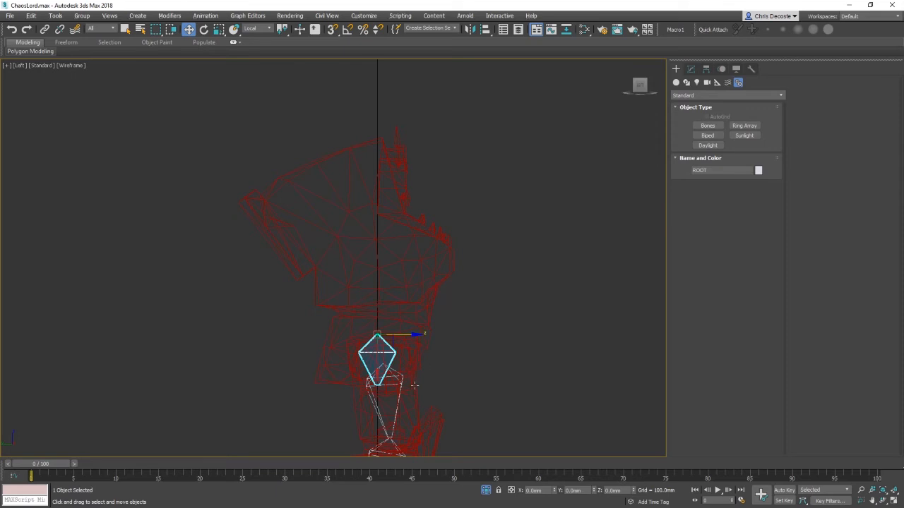
{"action": "left_click_drag", "start_coordinate": [382, 334], "coordinate": [374, 247], "text": "shift"}
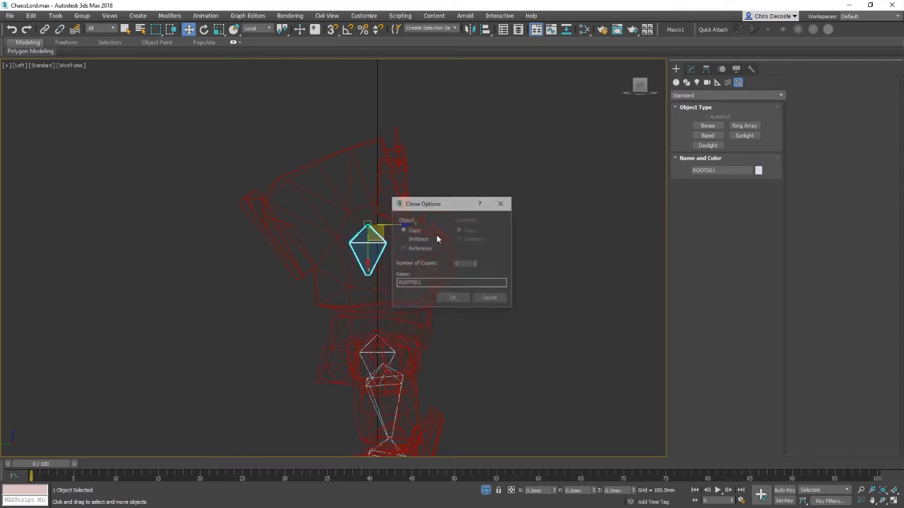
{"action": "left_click", "coordinate": [452, 297]}
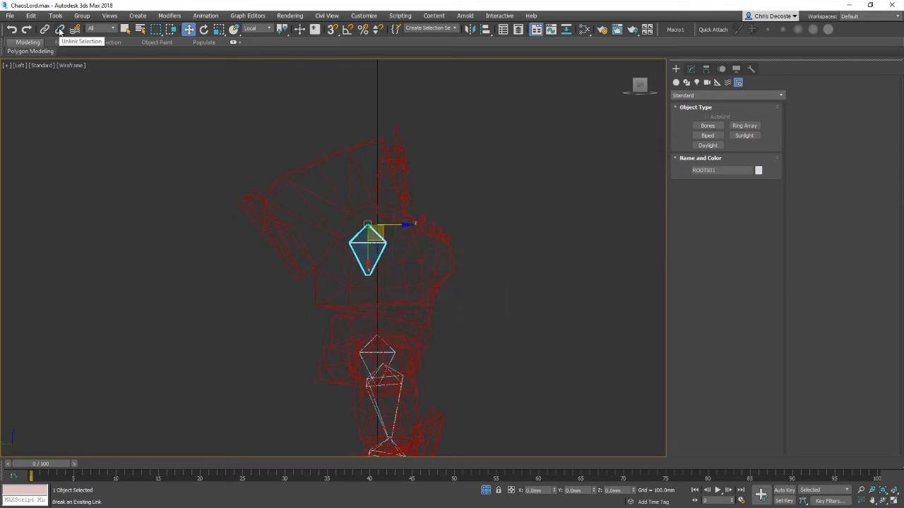
Step: Unlink the cloned chest bone from its parent
{"action": "left_click", "coordinate": [60, 31]}
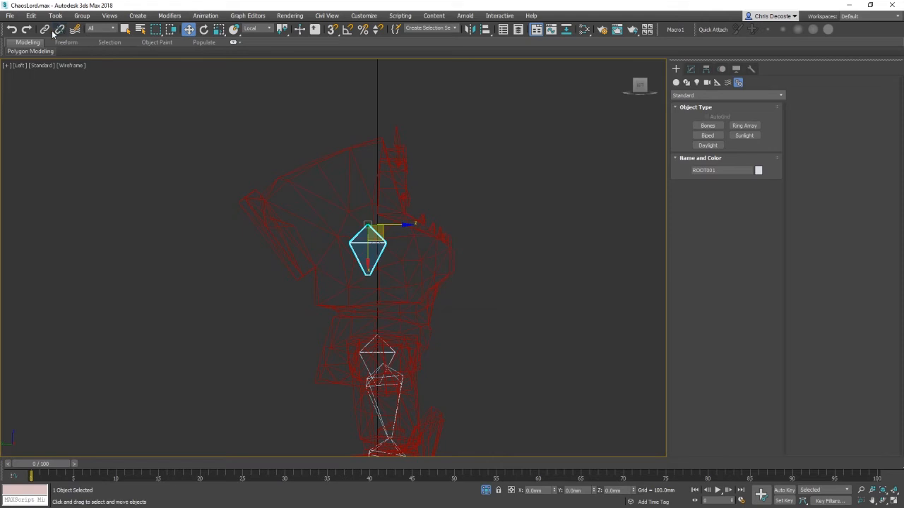
{"action": "left_click", "coordinate": [45, 29]}
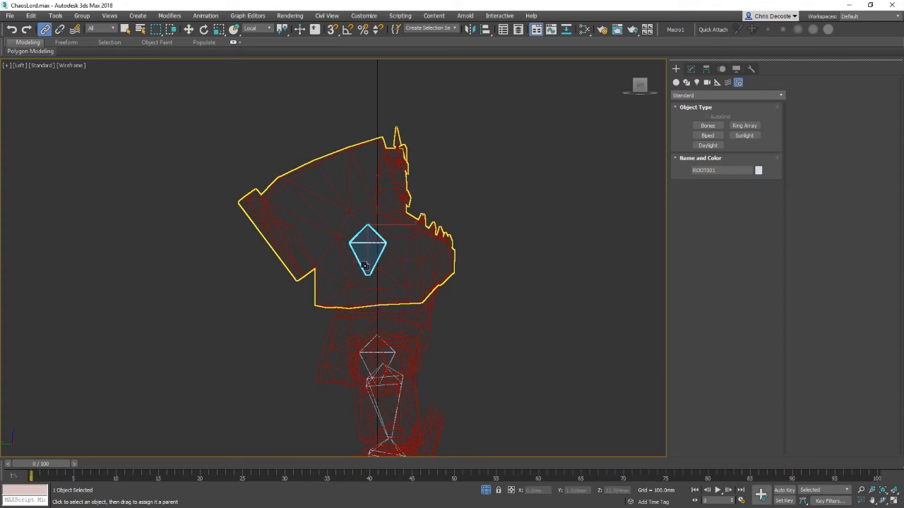
{"action": "key", "text": "p"}
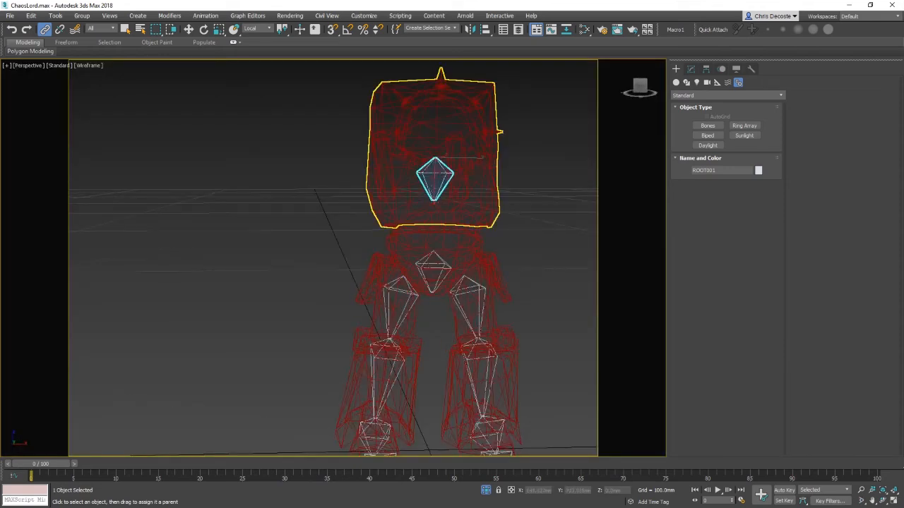
Step: Link the chest bone to the pelvis root bone
{"action": "left_click_drag", "start_coordinate": [434, 192], "coordinate": [563, 262]}
{"action": "left_click", "coordinate": [430, 259]}
{"action": "key", "text": "e"}
{"action": "right_click", "coordinate": [563, 262]}
{"action": "key", "text": "w"}
Step: Link the chest armour mesh to the chest bone
{"action": "left_click", "coordinate": [390, 154]}
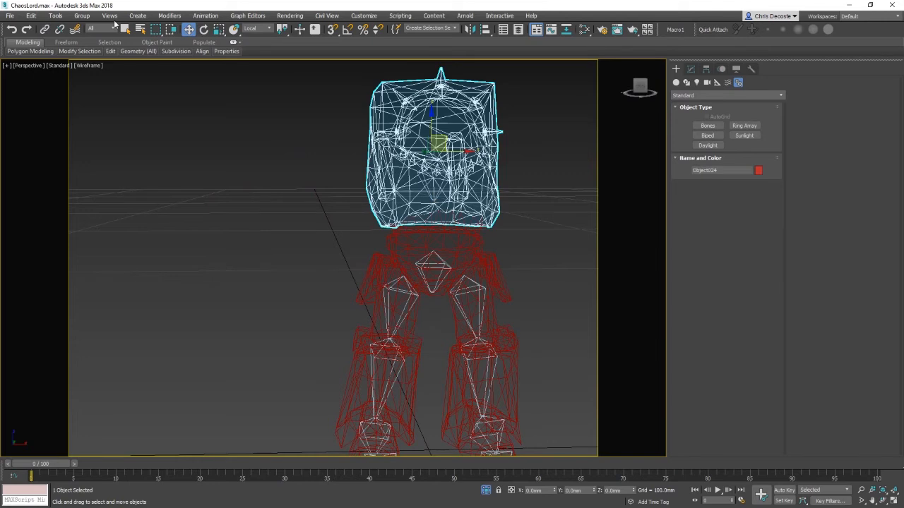
{"action": "left_click", "coordinate": [44, 29]}
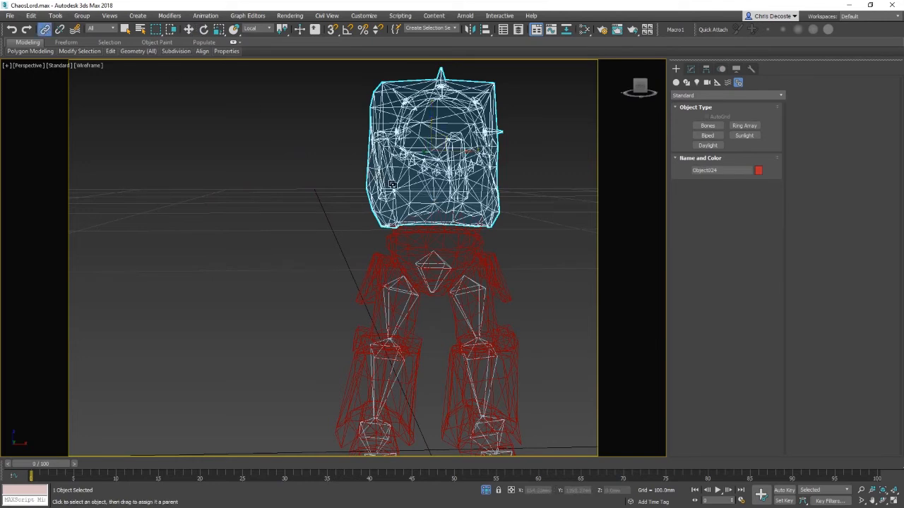
{"action": "left_click_drag", "start_coordinate": [429, 195], "coordinate": [430, 195]}
{"action": "key", "text": "w"}
Step: Set the selection filter to Bone and select the left thigh bone
{"action": "left_click", "coordinate": [550, 317]}
{"action": "middle_click_drag", "start_coordinate": [551, 317], "coordinate": [525, 262]}
{"action": "middle_click_drag", "start_coordinate": [525, 262], "coordinate": [419, 344], "text": "alt"}
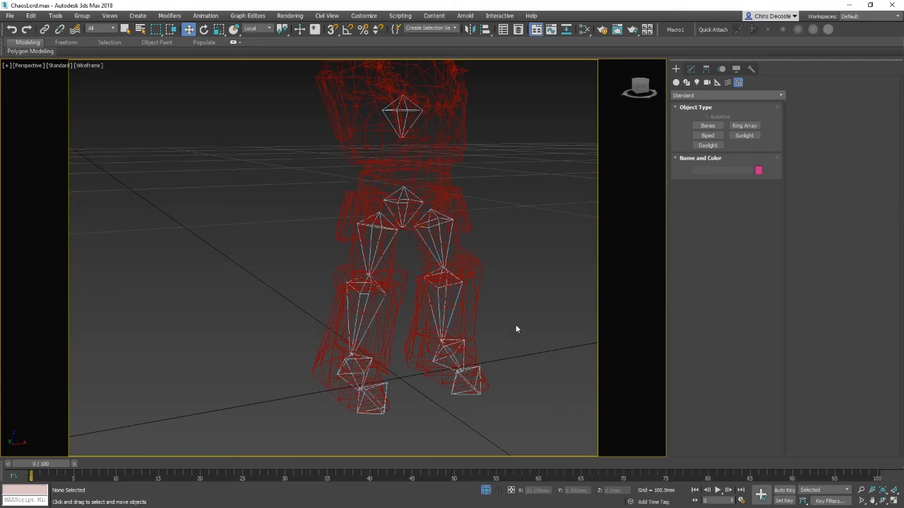
{"action": "middle_click_drag", "start_coordinate": [498, 332], "coordinate": [577, 301], "text": "alt"}
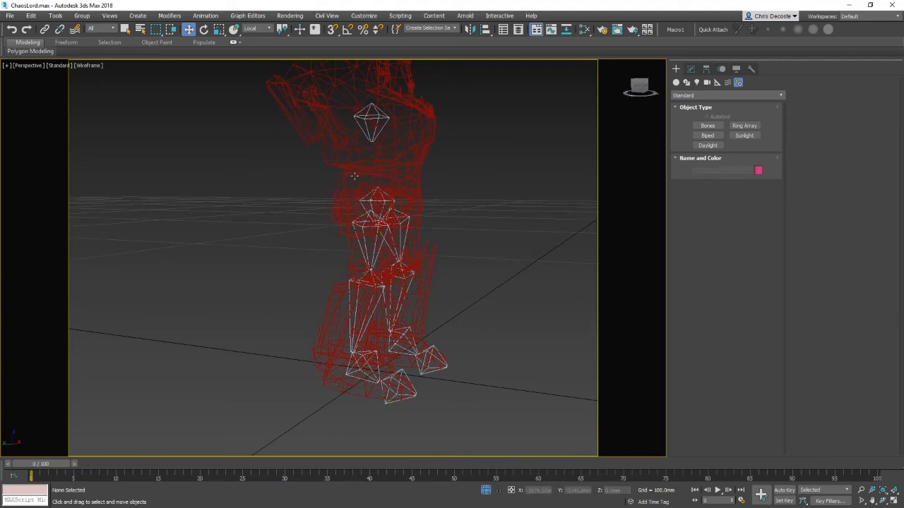
{"action": "middle_click_drag", "start_coordinate": [458, 237], "coordinate": [416, 238], "text": "alt"}
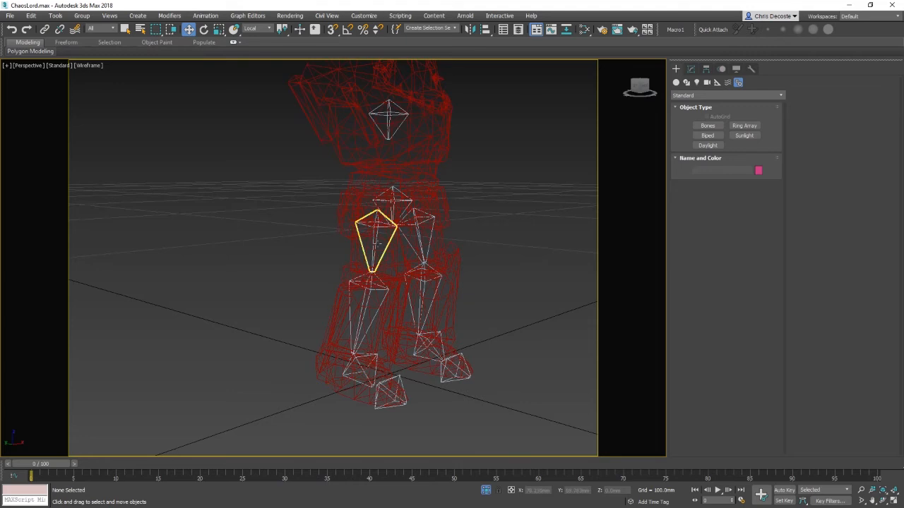
{"action": "left_click", "coordinate": [378, 243]}
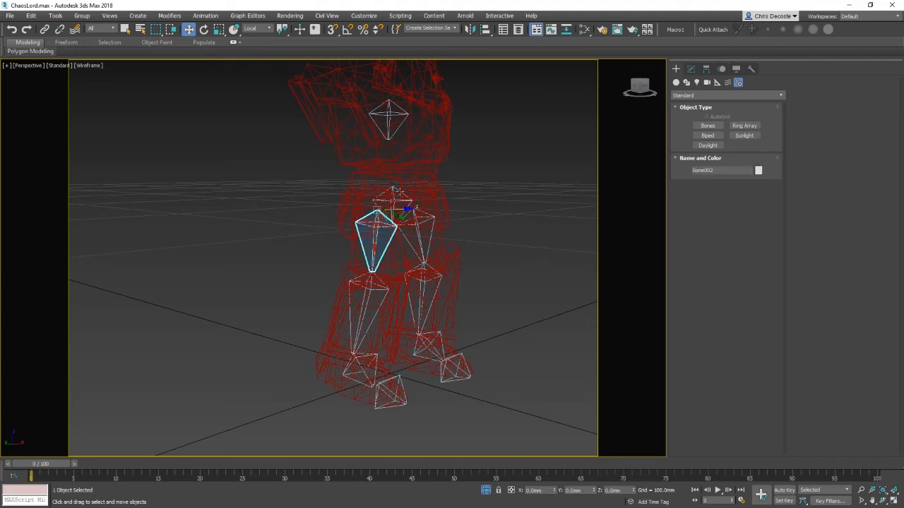
{"action": "left_click", "coordinate": [101, 28]}
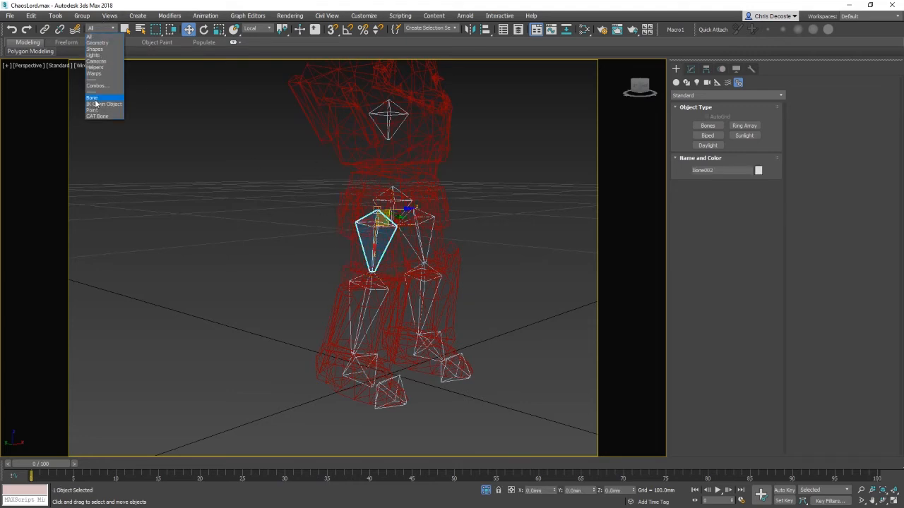
{"action": "left_click", "coordinate": [92, 97]}
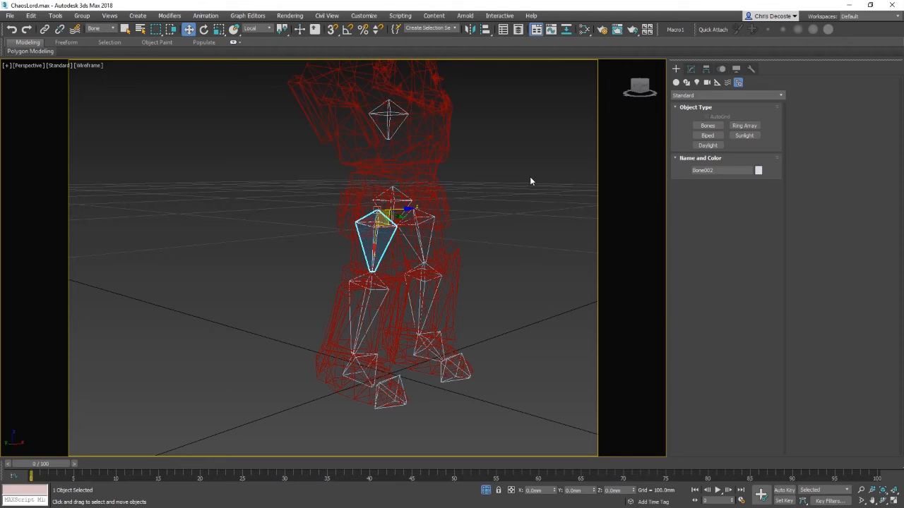
Step: Apply an IK Limb Solver from the thigh bone down to the foot bone
{"action": "left_click", "coordinate": [206, 17]}
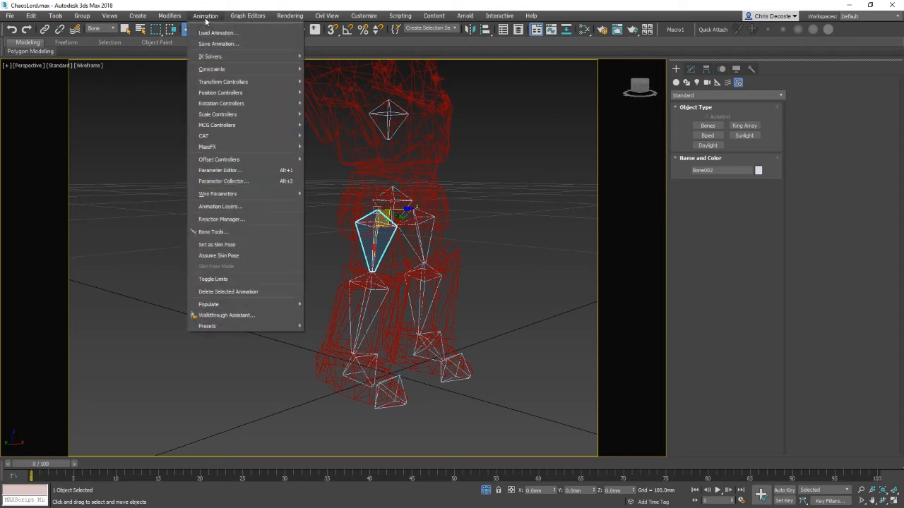
{"action": "mouse_move", "coordinate": [226, 60]}
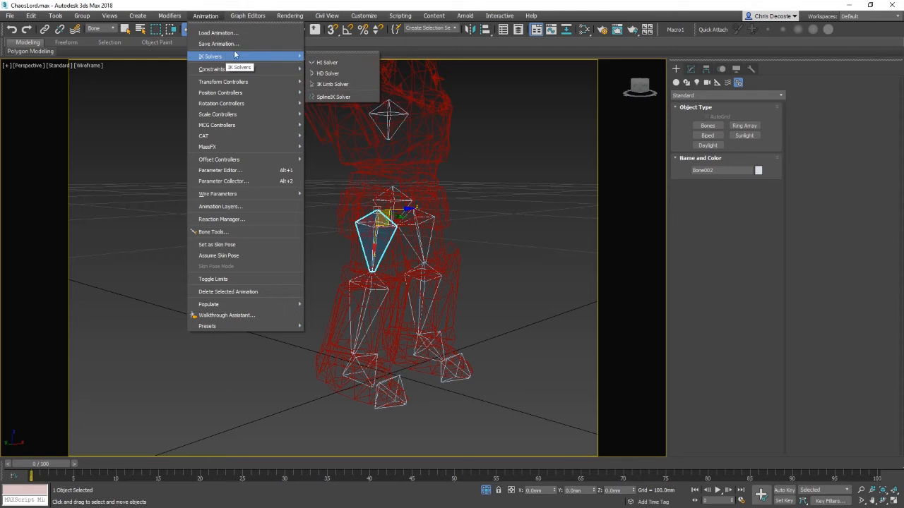
{"action": "left_click", "coordinate": [332, 84]}
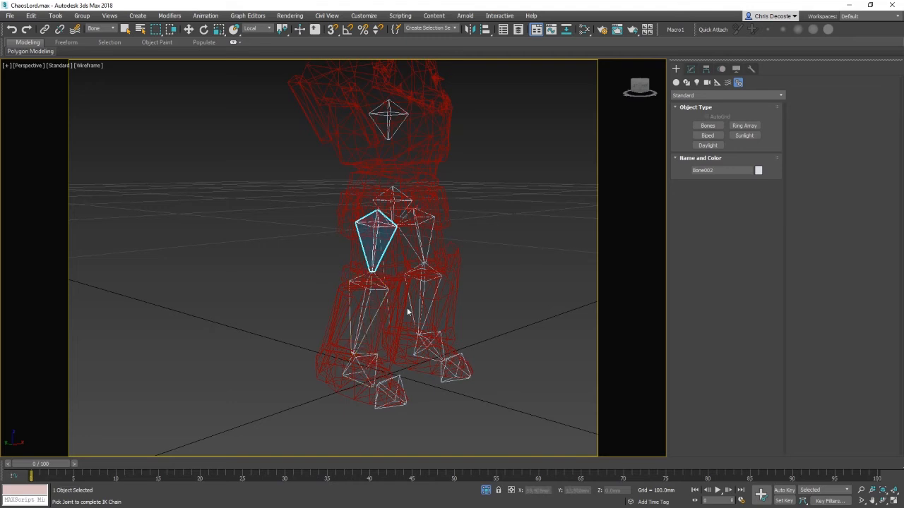
{"action": "left_click", "coordinate": [363, 368]}
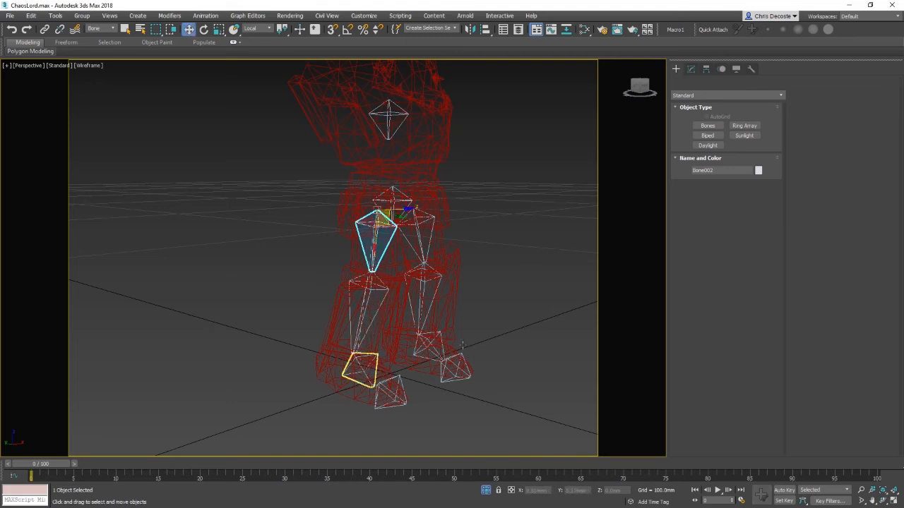
Step: Move the IK chain's goal to test the leg and switch to shaded display
{"action": "middle_click_drag", "start_coordinate": [379, 359], "coordinate": [416, 350], "text": "alt"}
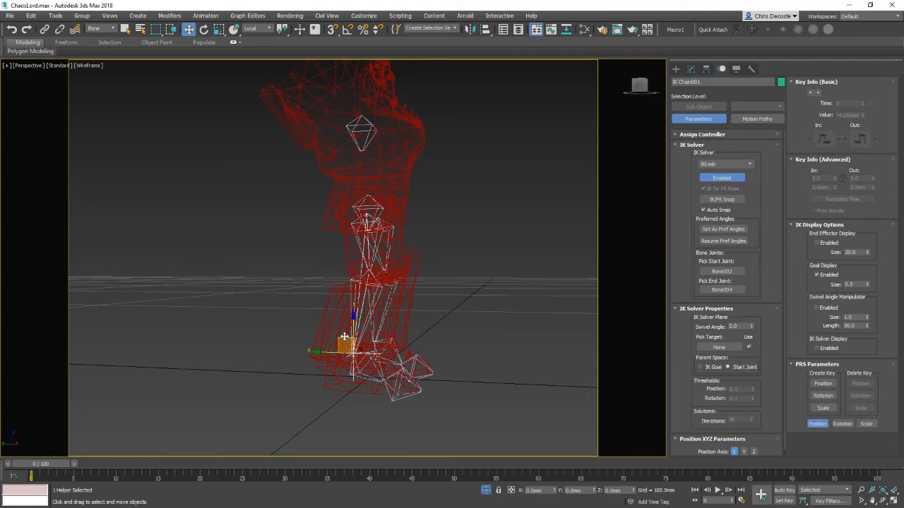
{"action": "mouse_move", "coordinate": [343, 338]}
{"action": "left_mouse_down"}
{"action": "mouse_move", "coordinate": [358, 342]}
{"action": "mouse_move", "coordinate": [409, 306]}
{"action": "mouse_move", "coordinate": [411, 290]}
{"action": "mouse_move", "coordinate": [374, 364]}
{"action": "mouse_move", "coordinate": [416, 290]}
{"action": "mouse_move", "coordinate": [375, 217]}
{"action": "mouse_move", "coordinate": [403, 310]}
{"action": "left_mouse_up"}
{"action": "key", "text": "F3"}
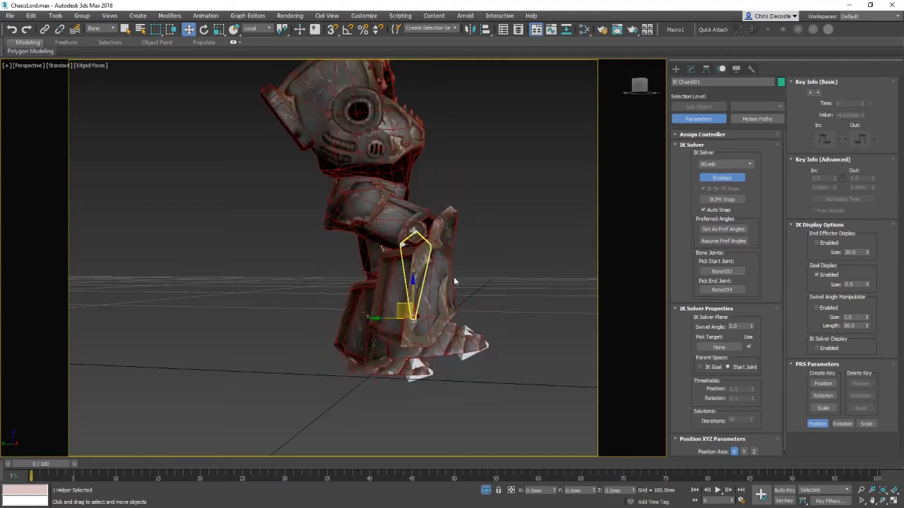
Step: Rotate the IK goal and move it upward to bend the leg
{"action": "middle_click_drag", "start_coordinate": [453, 277], "coordinate": [421, 279], "text": "alt"}
{"action": "key", "text": "e"}
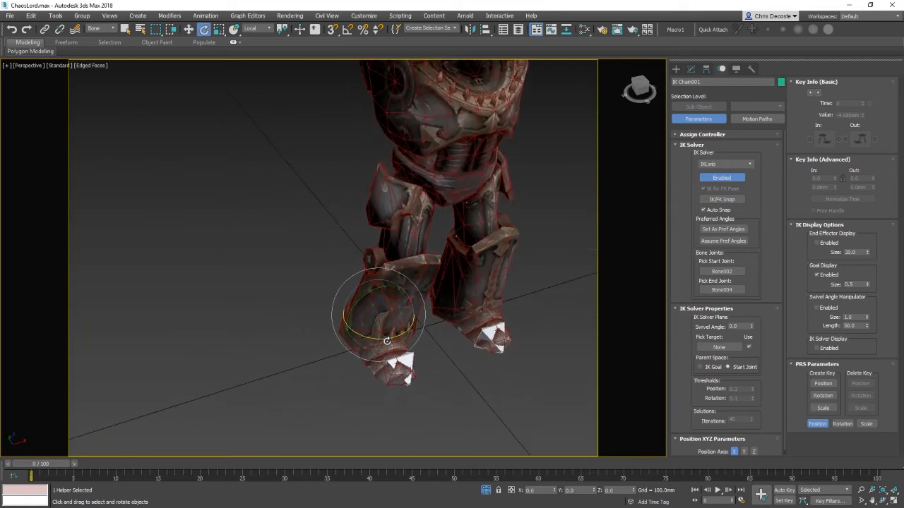
{"action": "left_click_drag", "start_coordinate": [367, 343], "coordinate": [398, 338]}
{"action": "key", "text": "w"}
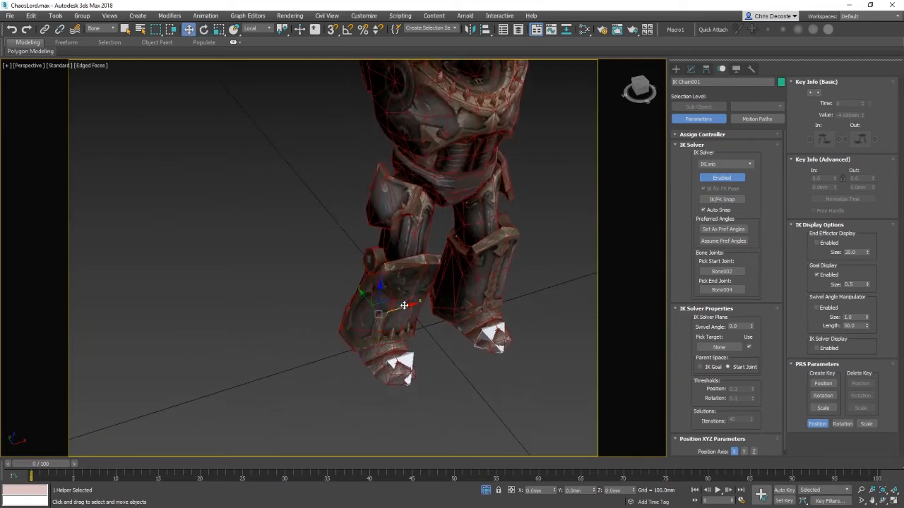
{"action": "left_click_drag", "start_coordinate": [404, 305], "coordinate": [443, 296]}
{"action": "middle_click_drag", "start_coordinate": [441, 282], "coordinate": [425, 214], "text": "alt"}
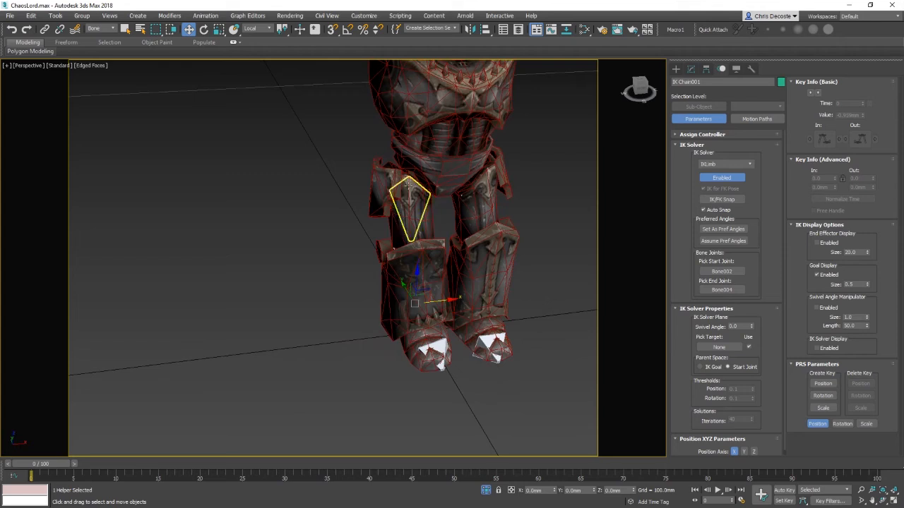
Step: Move the IK goal around to test the leg, then undo those moves
{"action": "left_click_drag", "start_coordinate": [450, 308], "coordinate": [423, 311]}
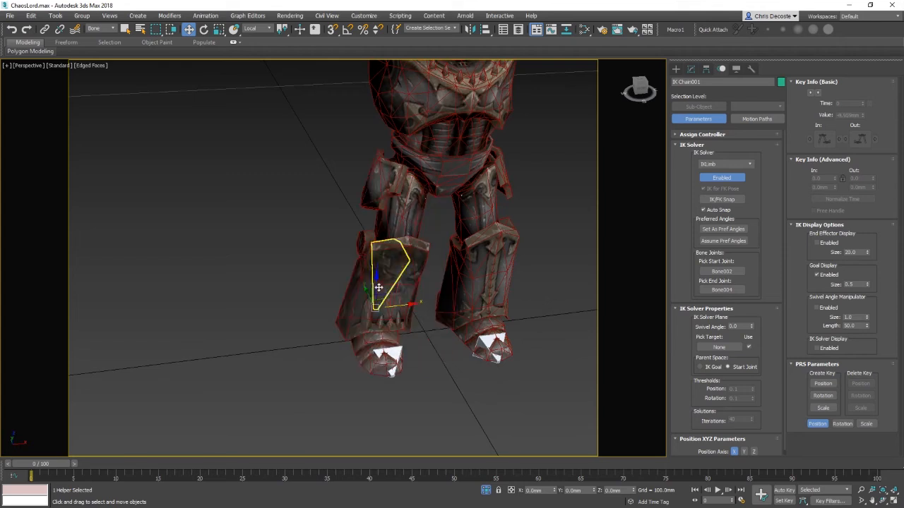
{"action": "left_click_drag", "start_coordinate": [377, 288], "coordinate": [375, 230]}
{"action": "middle_click_drag", "start_coordinate": [375, 233], "coordinate": [388, 231], "text": "alt"}
{"action": "left_click_drag", "start_coordinate": [359, 243], "coordinate": [444, 245]}
{"action": "middle_click_drag", "start_coordinate": [444, 245], "coordinate": [363, 264], "text": "alt"}
{"action": "scroll", "coordinate": [445, 275], "scroll_direction": "up", "scroll_amount": 3}
{"action": "key", "text": "ctrl+z"}
{"action": "key", "text": "ctrl+z"}
{"action": "key", "text": "ctrl+z"}
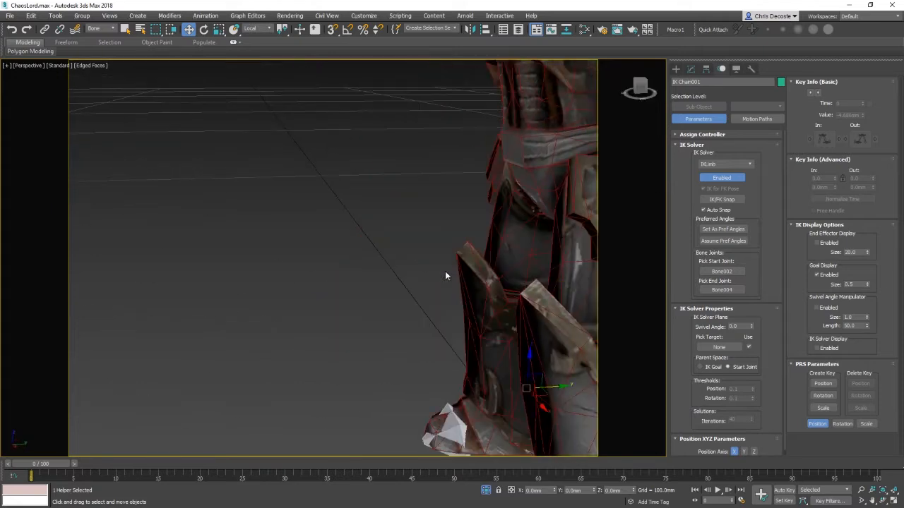
Step: Select the root bone and try rotating it, then undo the rotation
{"action": "middle_click_drag", "start_coordinate": [445, 271], "coordinate": [380, 280], "text": "alt"}
{"action": "middle_click_drag", "start_coordinate": [396, 283], "coordinate": [550, 266]}
{"action": "scroll", "coordinate": [471, 293], "scroll_direction": "down", "scroll_amount": 4}
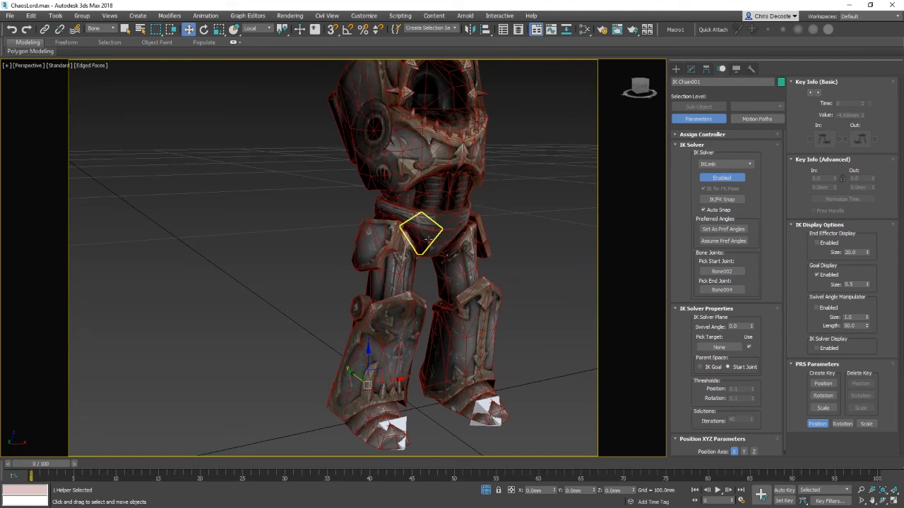
{"action": "left_click", "coordinate": [429, 239]}
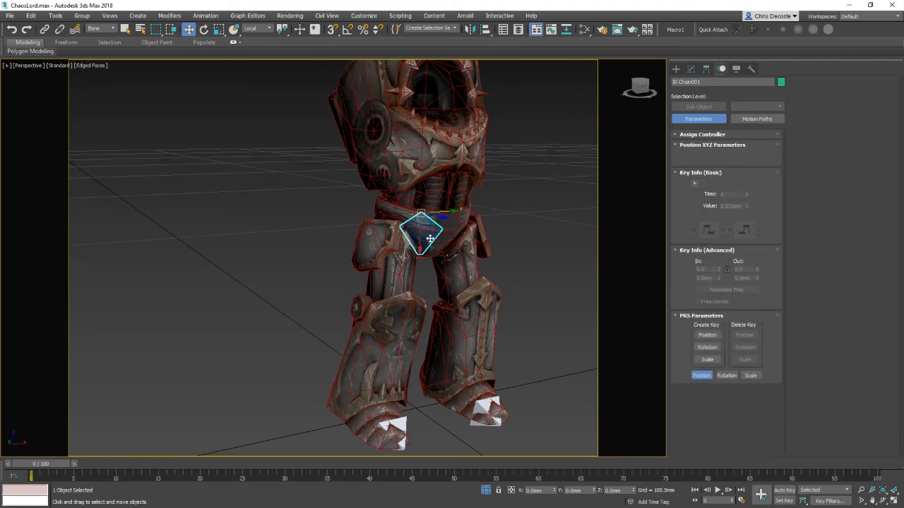
{"action": "middle_click_drag", "start_coordinate": [491, 304], "coordinate": [472, 259]}
{"action": "key", "text": "e"}
{"action": "left_click_drag", "start_coordinate": [405, 161], "coordinate": [416, 172]}
{"action": "key", "text": "ctrl+z"}
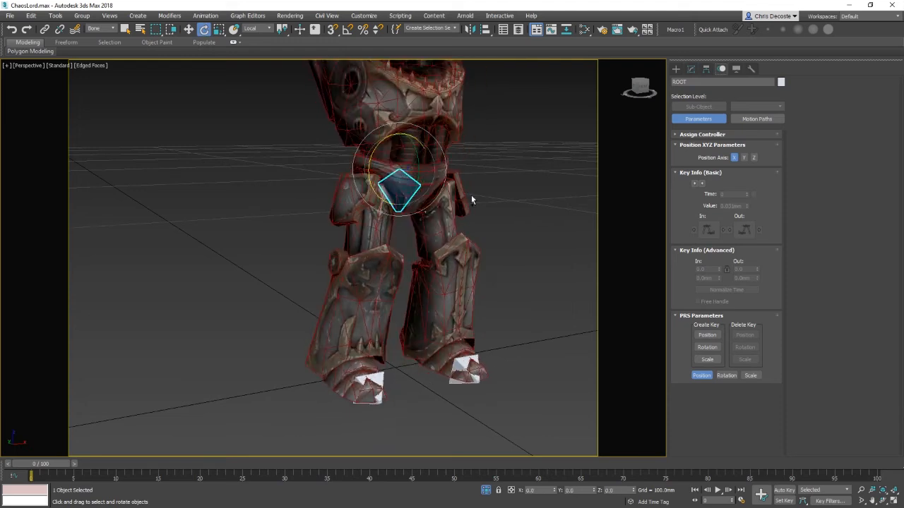
{"action": "key", "text": "w"}
{"action": "scroll", "coordinate": [488, 228], "scroll_direction": "down", "scroll_amount": 1}
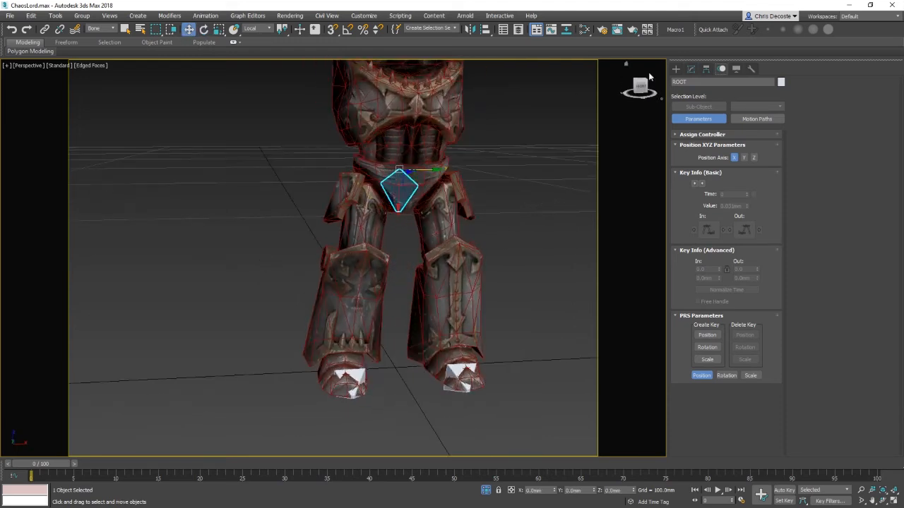
Step: Move the root bone downward and back up to test how the IK leg bends
{"action": "middle_click_drag", "start_coordinate": [399, 226], "coordinate": [432, 236], "text": "alt"}
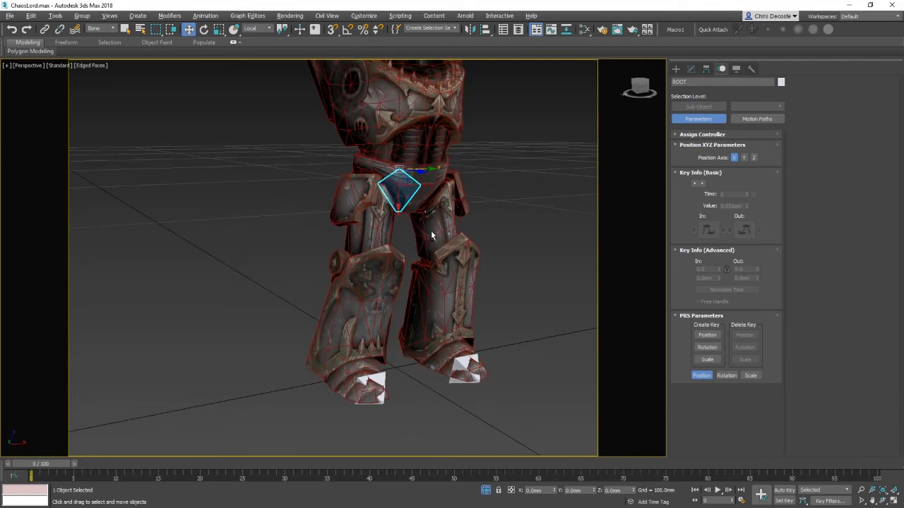
{"action": "middle_click_drag", "start_coordinate": [424, 163], "coordinate": [473, 267], "text": "alt"}
{"action": "left_click", "coordinate": [516, 299]}
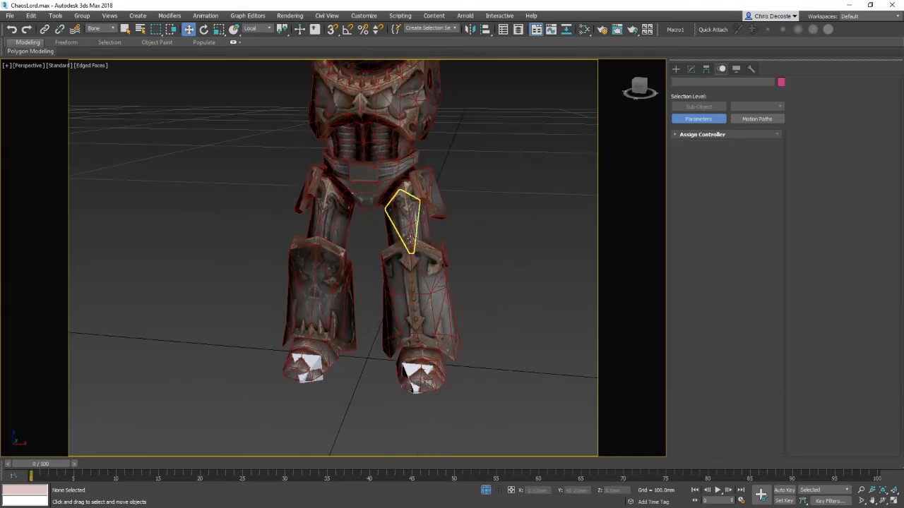
{"action": "left_click", "coordinate": [365, 183]}
{"action": "middle_click_drag", "start_coordinate": [365, 184], "coordinate": [441, 244], "text": "alt"}
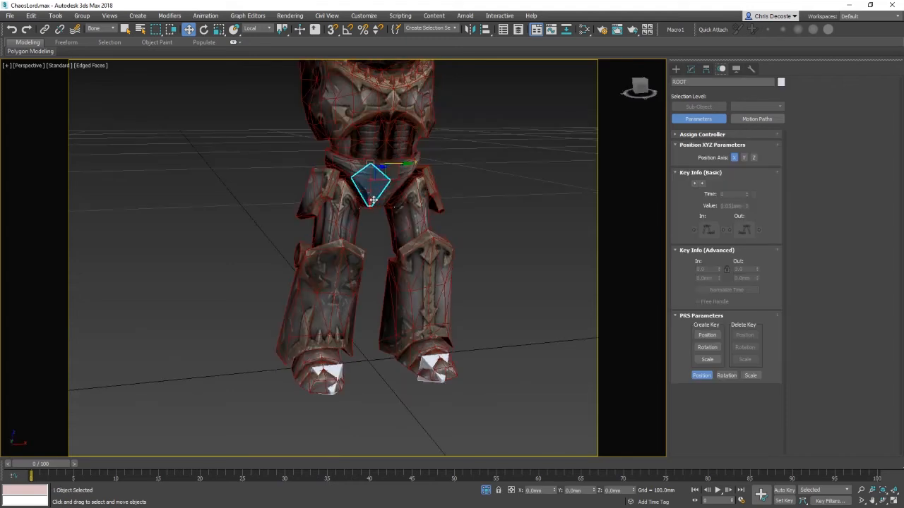
{"action": "middle_click_drag", "start_coordinate": [373, 201], "coordinate": [431, 300], "text": "alt"}
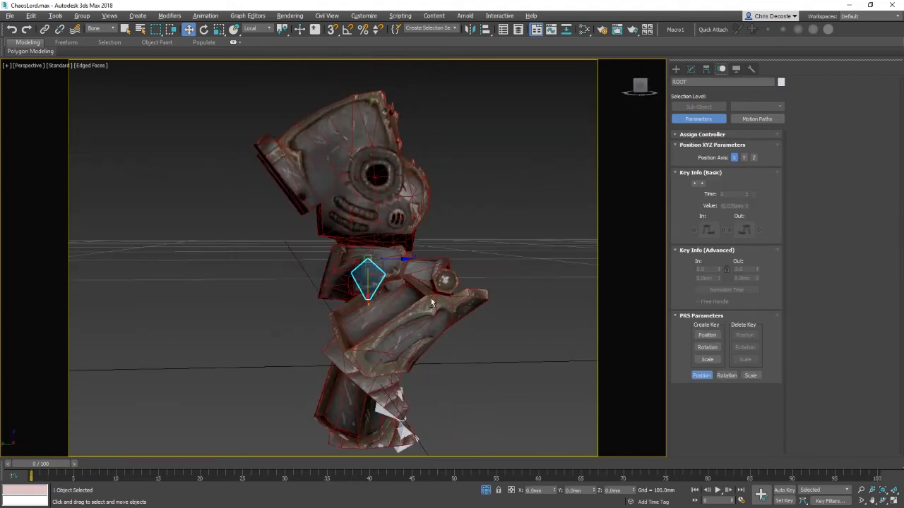
{"action": "middle_click_drag", "start_coordinate": [487, 348], "coordinate": [406, 236], "text": "alt"}
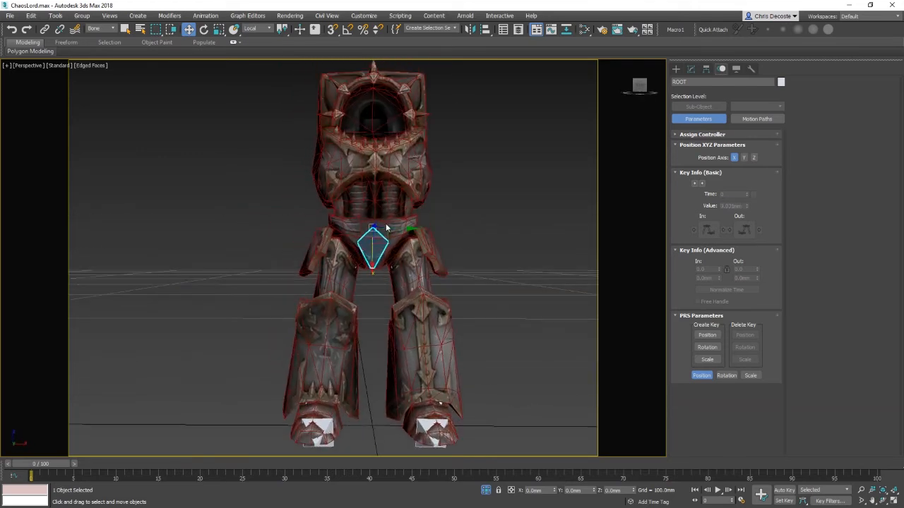
{"action": "left_click_drag", "start_coordinate": [382, 243], "coordinate": [373, 322]}
{"action": "middle_click_drag", "start_coordinate": [373, 322], "coordinate": [448, 328], "text": "alt"}
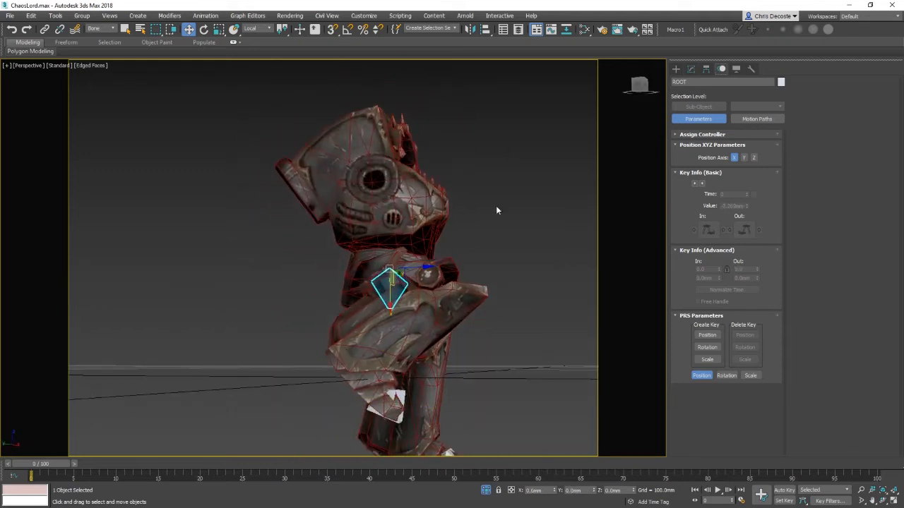
{"action": "middle_click_drag", "start_coordinate": [446, 331], "coordinate": [270, 185], "text": "alt"}
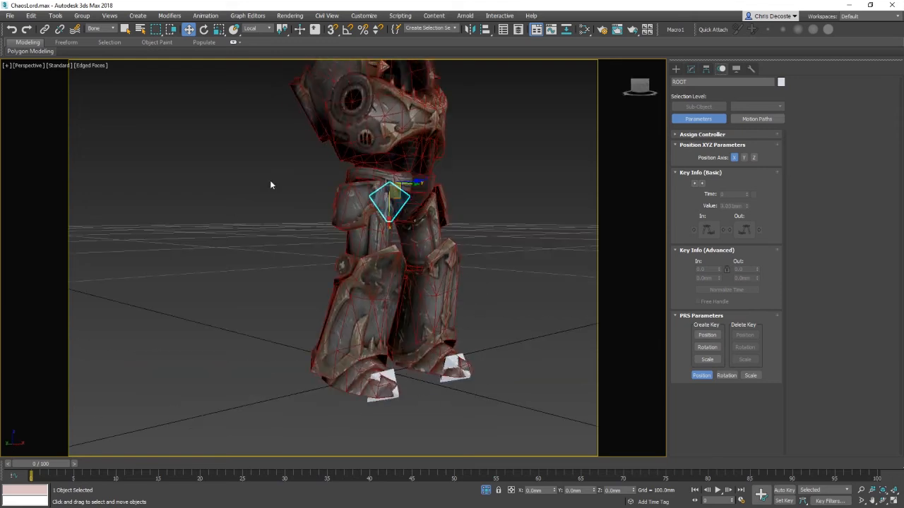
{"action": "left_click", "coordinate": [514, 291]}
{"action": "scroll", "coordinate": [385, 338], "scroll_direction": "up", "scroll_amount": 3}
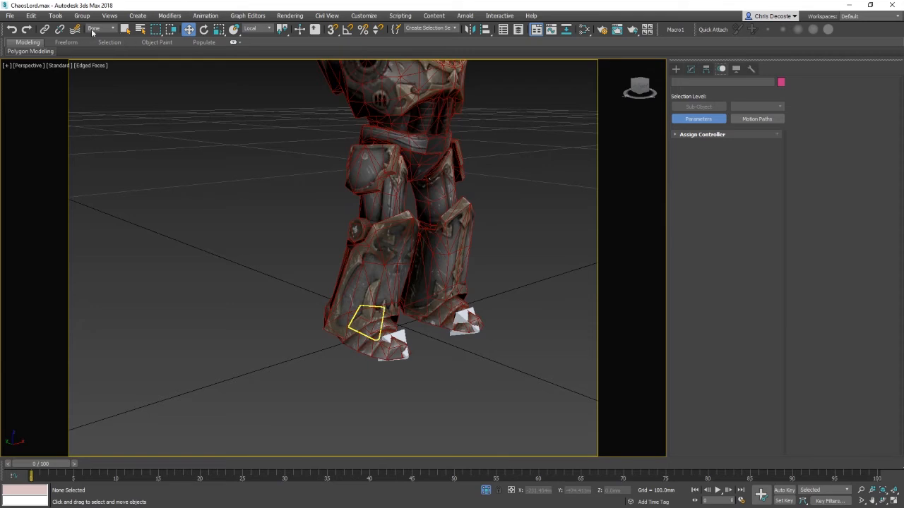
Step: Set the selection filter to All and hide the second leg's shin and foot armour meshes
{"action": "left_click", "coordinate": [92, 32]}
{"action": "left_click", "coordinate": [97, 38]}
{"action": "left_click", "coordinate": [367, 325]}
{"action": "left_click", "coordinate": [371, 347], "text": "ctrl"}
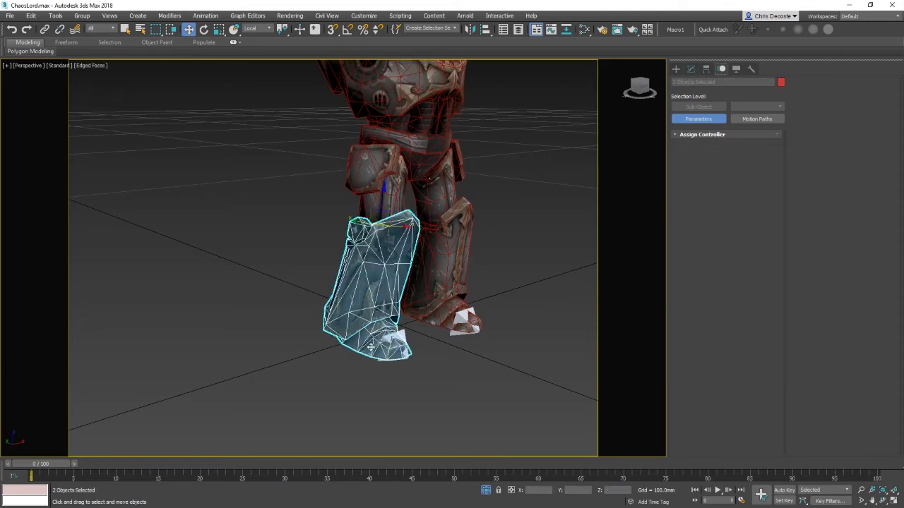
{"action": "right_click", "coordinate": [463, 328]}
{"action": "left_click", "coordinate": [491, 300]}
Step: Apply an IK Limb Solver from the second leg's thigh bone down to its foot bone
{"action": "middle_click_drag", "start_coordinate": [387, 354], "coordinate": [410, 340], "text": "alt"}
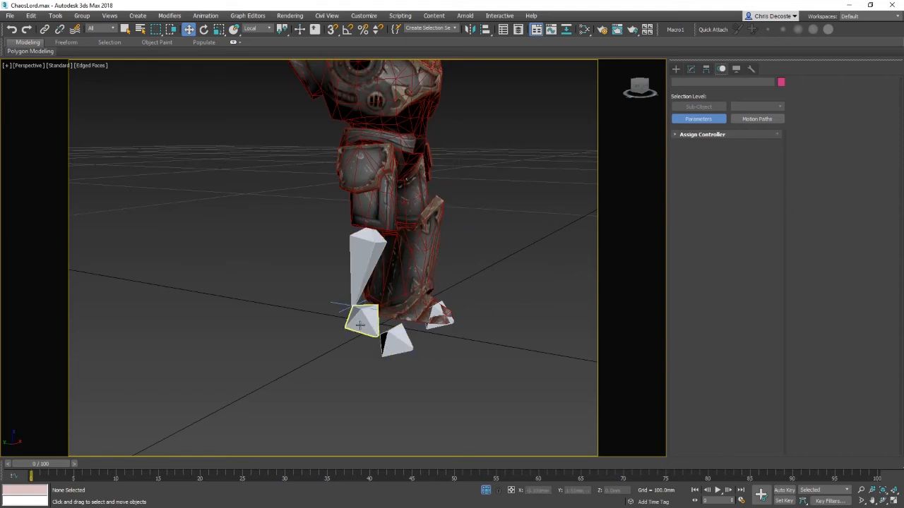
{"action": "left_click", "coordinate": [360, 285]}
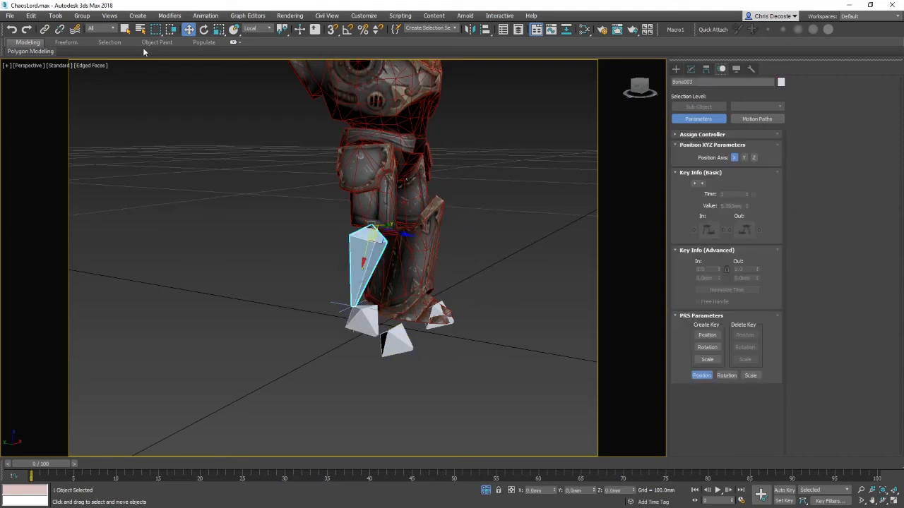
{"action": "left_click", "coordinate": [164, 15]}
{"action": "mouse_move", "coordinate": [223, 16]}
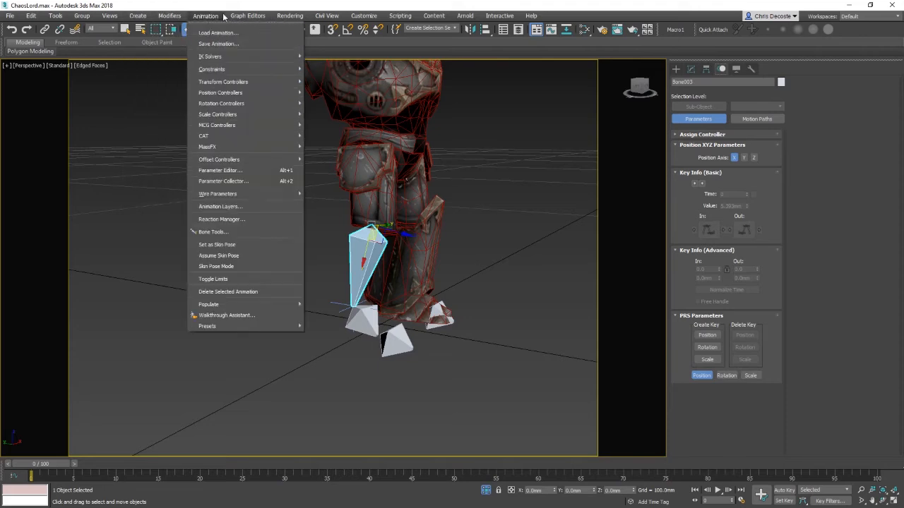
{"action": "mouse_move", "coordinate": [167, 19]}
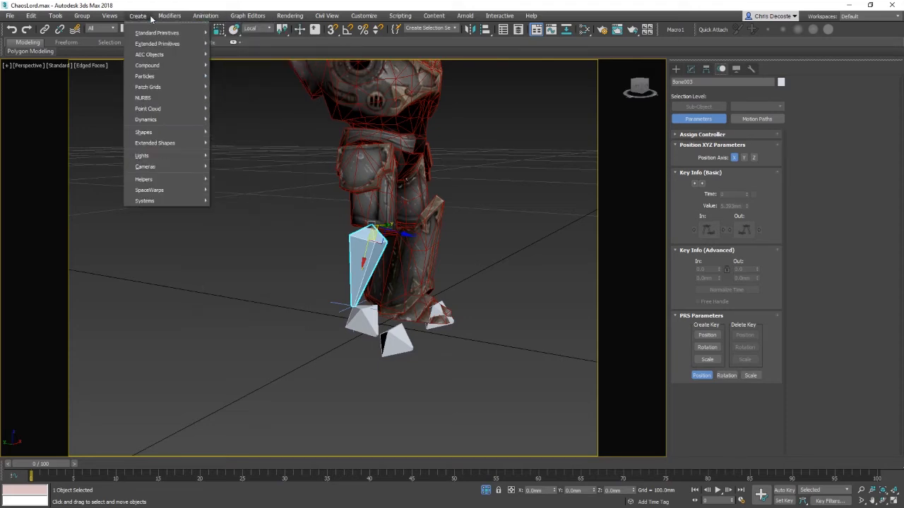
{"action": "mouse_move", "coordinate": [233, 57]}
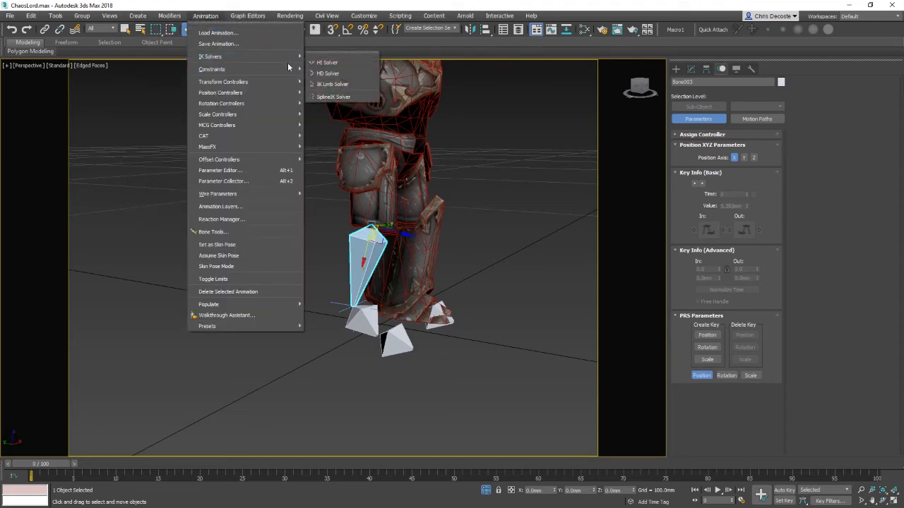
{"action": "left_click", "coordinate": [338, 88]}
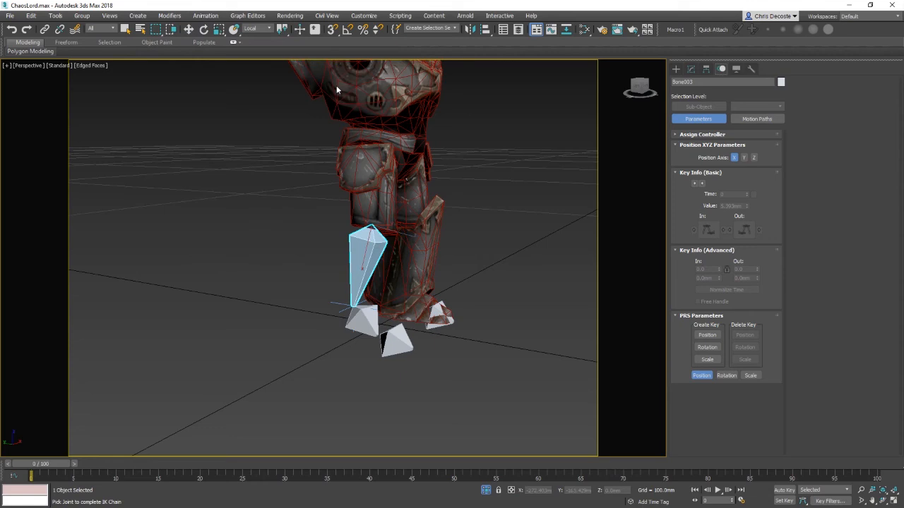
{"action": "left_click", "coordinate": [394, 347]}
{"action": "middle_click_drag", "start_coordinate": [476, 322], "coordinate": [422, 330], "text": "alt"}
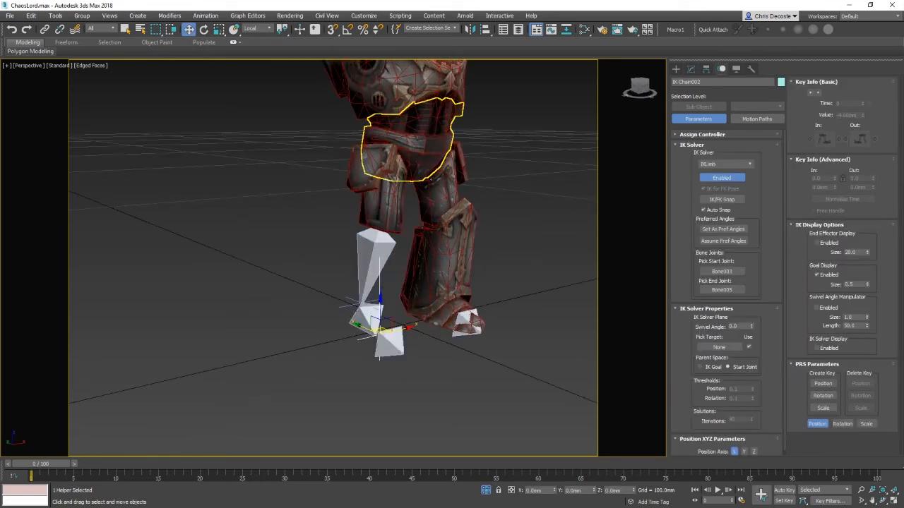
Step: Hide the hip armour mesh above the second leg
{"action": "left_click", "coordinate": [425, 145]}
{"action": "right_click", "coordinate": [424, 144]}
{"action": "left_click", "coordinate": [444, 110]}
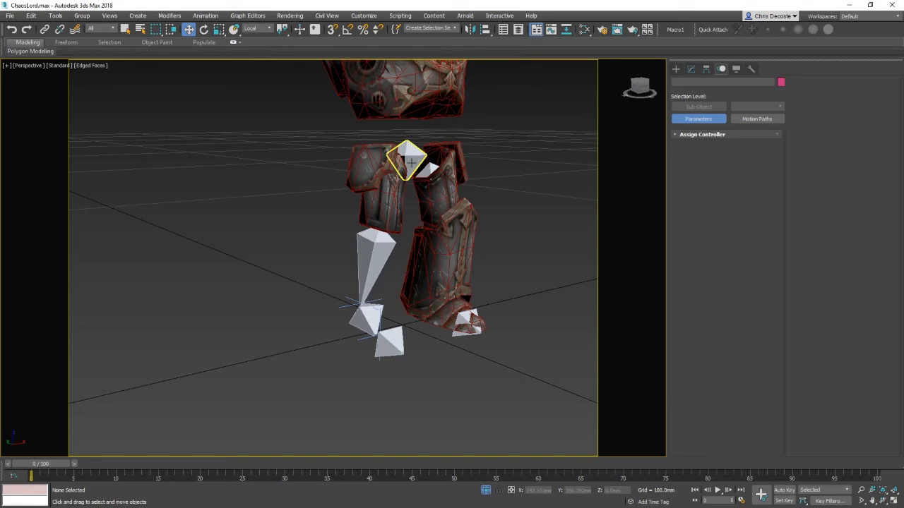
Step: Select the root bone and move it downward to test the new leg chain
{"action": "left_click", "coordinate": [408, 150]}
{"action": "left_click_drag", "start_coordinate": [405, 179], "coordinate": [402, 269]}
{"action": "right_click", "coordinate": [403, 267]}
{"action": "right_click", "coordinate": [480, 248]}
{"action": "left_click", "coordinate": [283, 250]}
{"action": "middle_click_drag", "start_coordinate": [328, 202], "coordinate": [323, 235]}
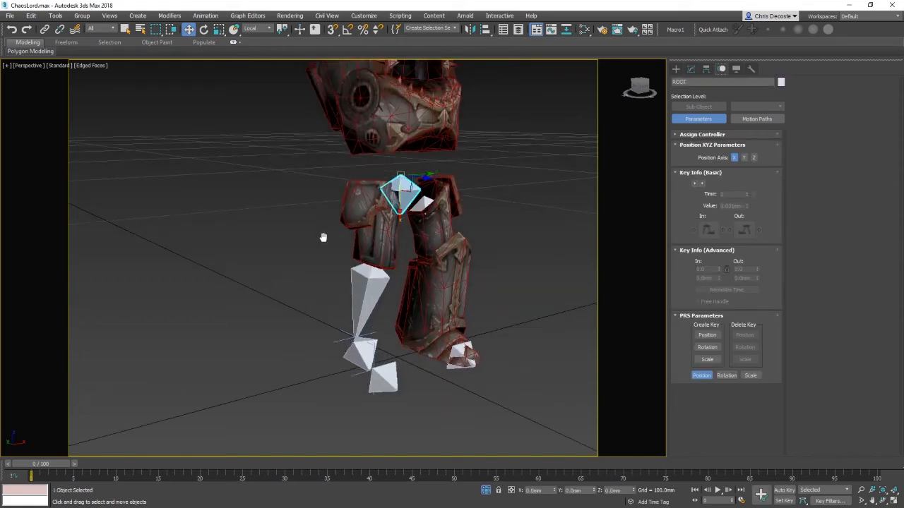
Step: Unhide all objects, then hide everything except the selected leg and torso armour meshes
{"action": "left_click_drag", "start_coordinate": [268, 104], "coordinate": [551, 437]}
{"action": "right_click", "coordinate": [415, 261]}
{"action": "left_click", "coordinate": [452, 213]}
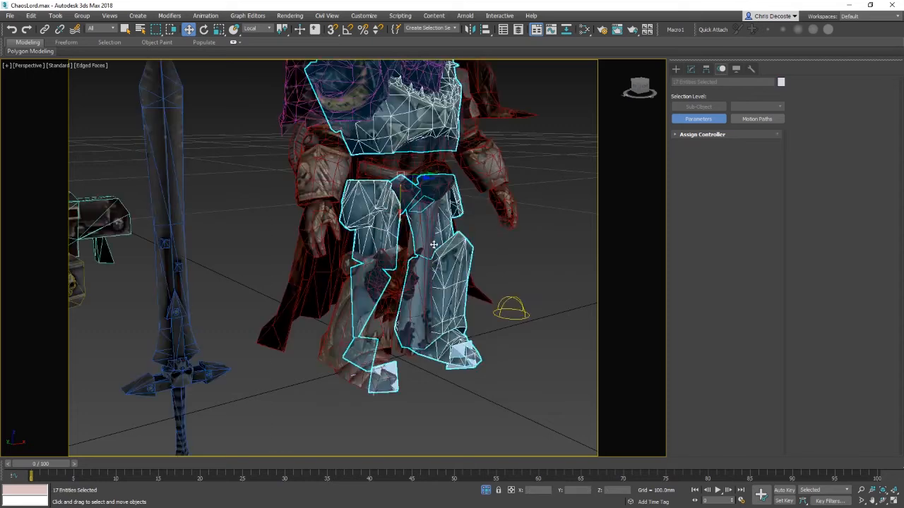
{"action": "left_click", "coordinate": [340, 367], "text": "ctrl"}
{"action": "left_click", "coordinate": [426, 182], "text": "ctrl"}
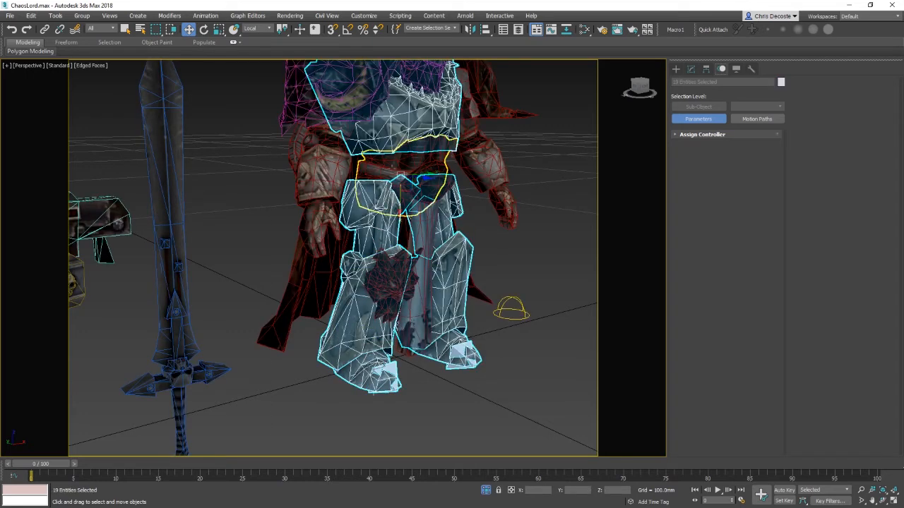
{"action": "right_click", "coordinate": [501, 198]}
{"action": "left_click", "coordinate": [526, 153]}
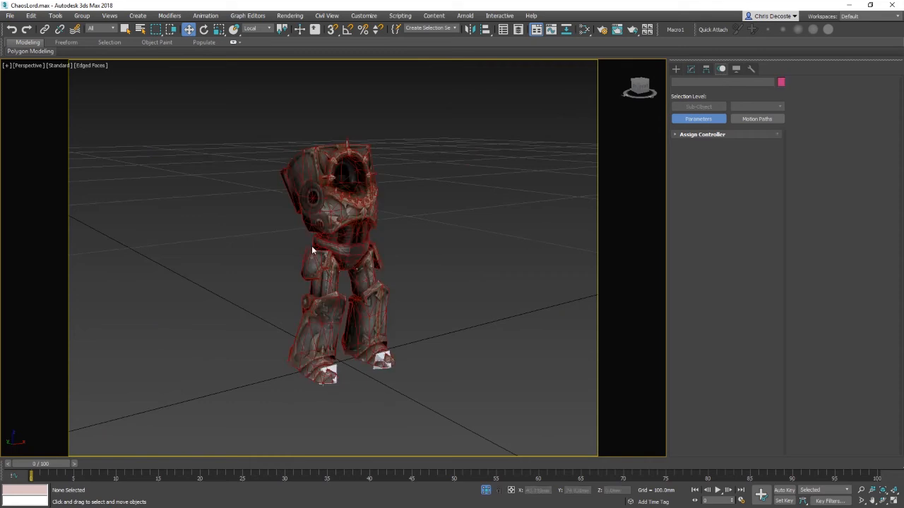
Step: Select the root bone and move it down and back up to check both legs bend
{"action": "scroll", "coordinate": [341, 255], "scroll_direction": "up", "scroll_amount": 3}
{"action": "middle_click_drag", "start_coordinate": [342, 254], "coordinate": [383, 233]}
{"action": "key", "text": "F3"}
{"action": "left_click", "coordinate": [384, 229]}
{"action": "key", "text": "F3"}
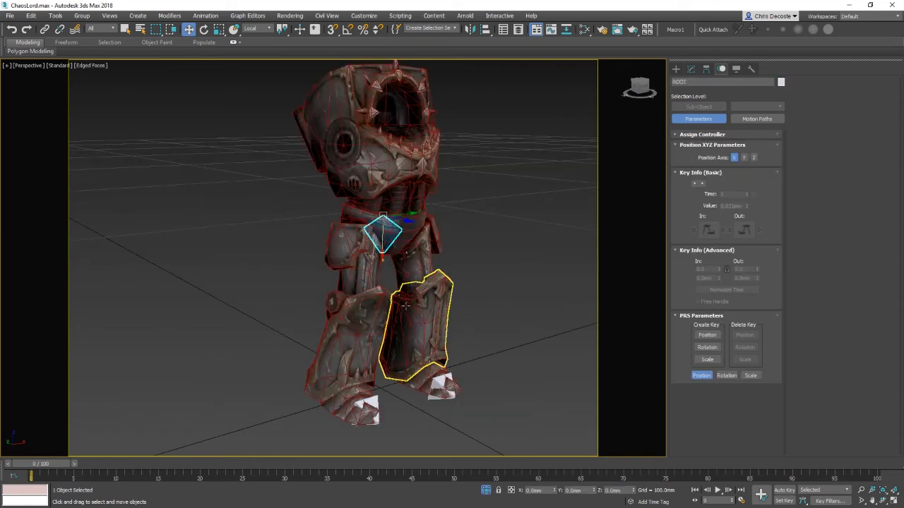
{"action": "middle_click_drag", "start_coordinate": [418, 304], "coordinate": [399, 281], "text": "alt"}
{"action": "left_click_drag", "start_coordinate": [393, 230], "coordinate": [394, 293]}
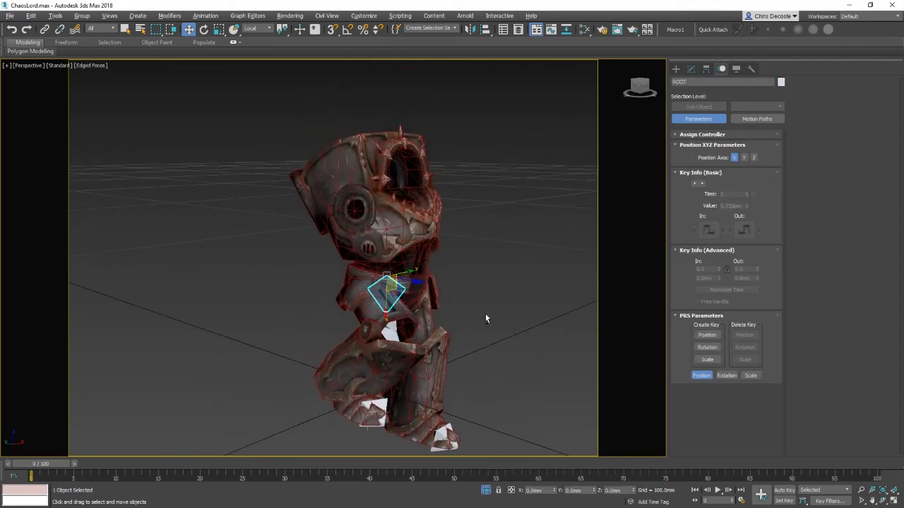
{"action": "middle_click_drag", "start_coordinate": [486, 317], "coordinate": [326, 409], "text": "alt"}
{"action": "middle_click_drag", "start_coordinate": [356, 365], "coordinate": [401, 281], "text": "alt"}
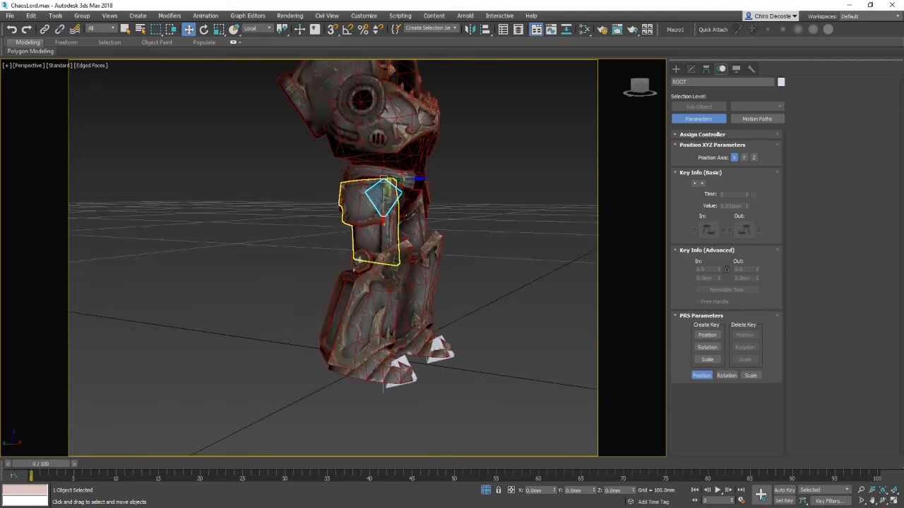
Step: Hide the thigh and shin armour meshes on the second leg
{"action": "middle_click_drag", "start_coordinate": [357, 261], "coordinate": [361, 313], "text": "alt"}
{"action": "left_click", "coordinate": [361, 312]}
{"action": "right_click", "coordinate": [348, 310]}
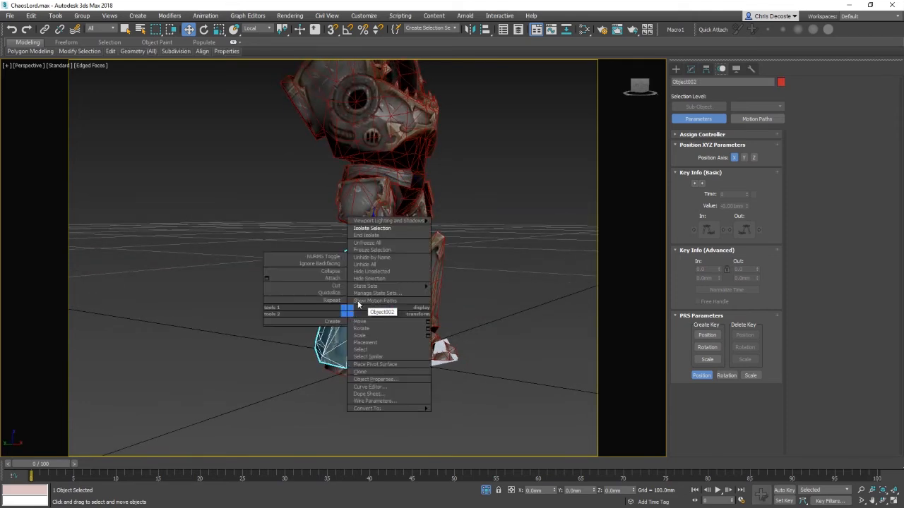
{"action": "left_click", "coordinate": [377, 279]}
{"action": "left_click", "coordinate": [358, 360]}
{"action": "right_click", "coordinate": [365, 344]}
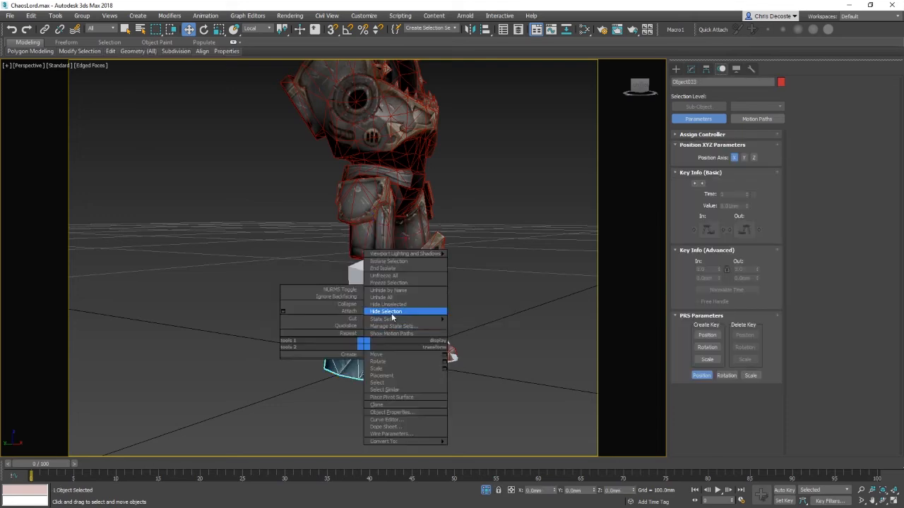
{"action": "left_click", "coordinate": [387, 311]}
Step: Hide the selected armour mesh and the remaining thigh armour mesh on the first leg
{"action": "left_click", "coordinate": [359, 297]}
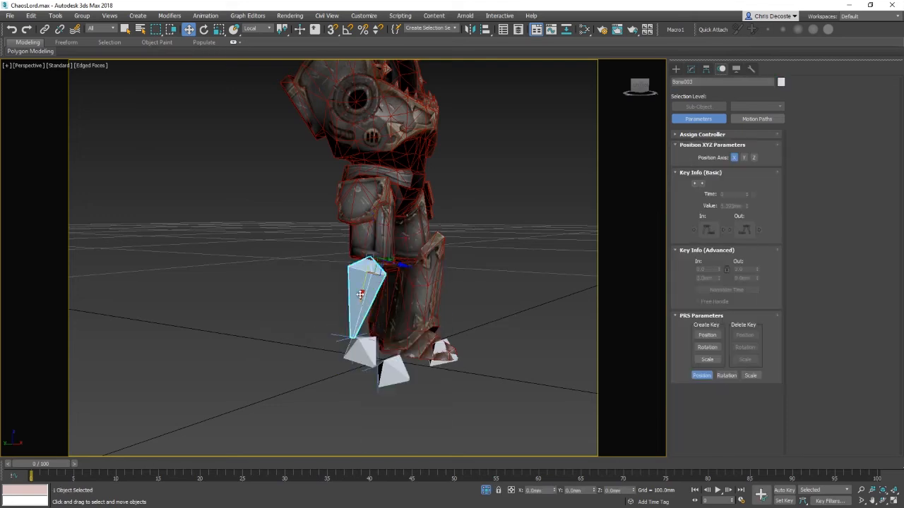
{"action": "left_click", "coordinate": [389, 375]}
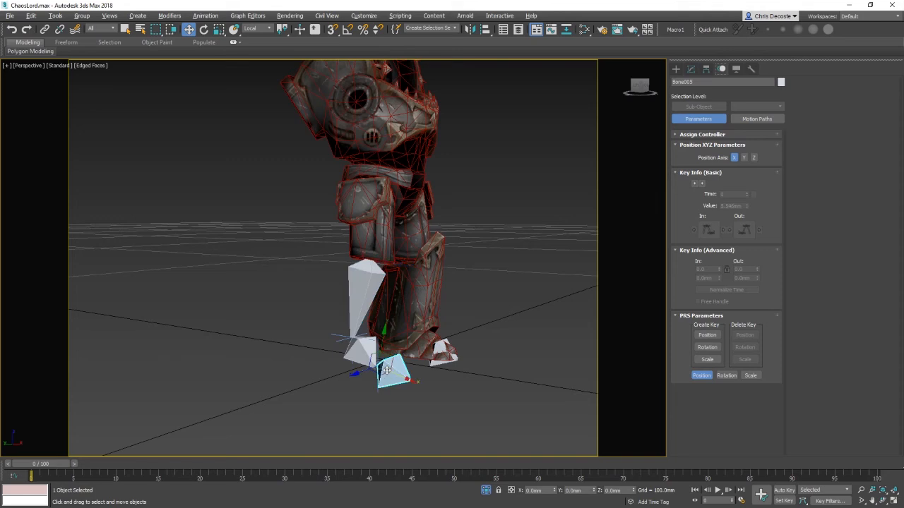
{"action": "middle_click_drag", "start_coordinate": [383, 369], "coordinate": [445, 368], "text": "alt"}
{"action": "left_click", "coordinate": [372, 216]}
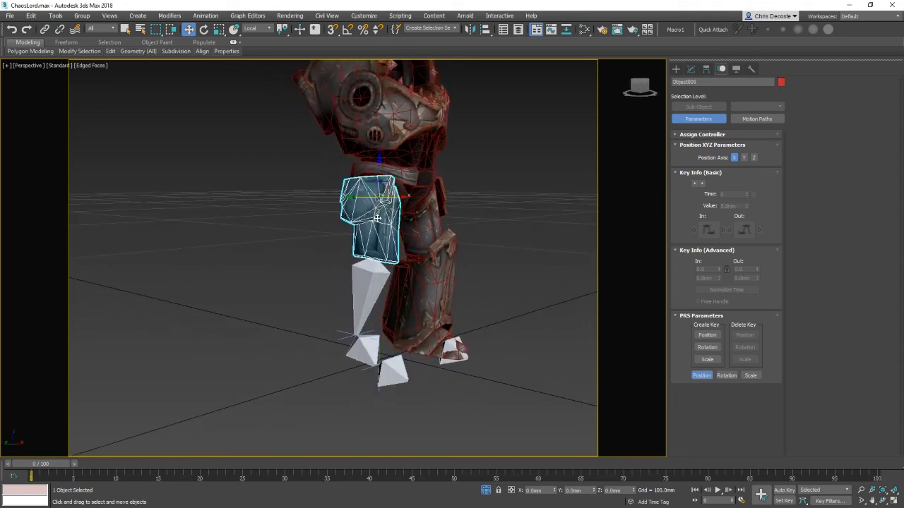
{"action": "right_click", "coordinate": [374, 216]}
{"action": "left_click", "coordinate": [411, 183]}
Step: Check the first leg's bones and IK chain, then select the root bone and move it to test the leg
{"action": "left_click", "coordinate": [378, 223]}
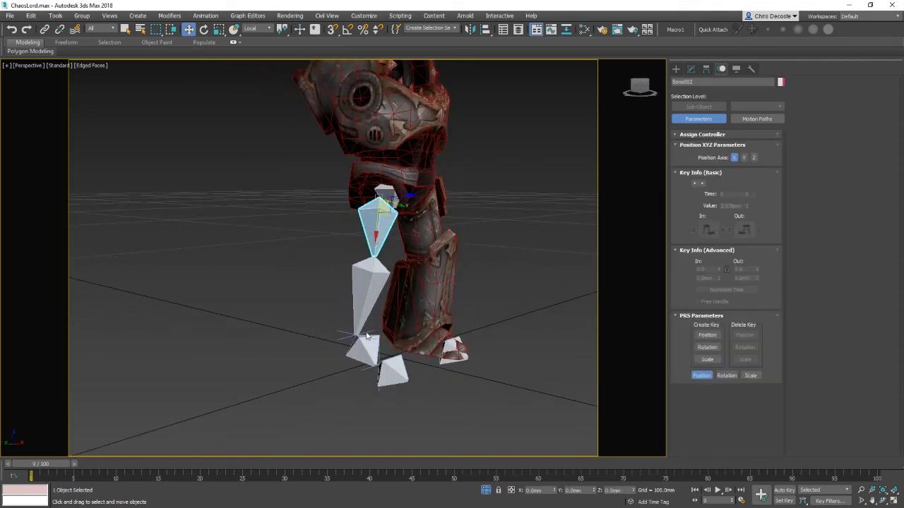
{"action": "left_click", "coordinate": [361, 349]}
{"action": "mouse_move", "coordinate": [474, 292]}
{"action": "middle_mouse_down", "text": "alt"}
{"action": "mouse_move", "coordinate": [454, 296]}
{"action": "mouse_move", "coordinate": [469, 297]}
{"action": "middle_mouse_up", "text": "alt"}
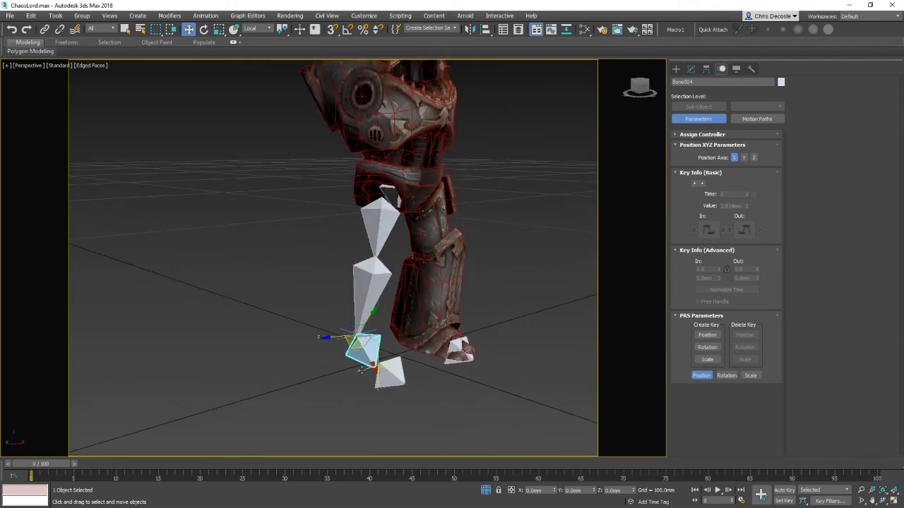
{"action": "left_click", "coordinate": [345, 346]}
{"action": "left_click", "coordinate": [343, 337]}
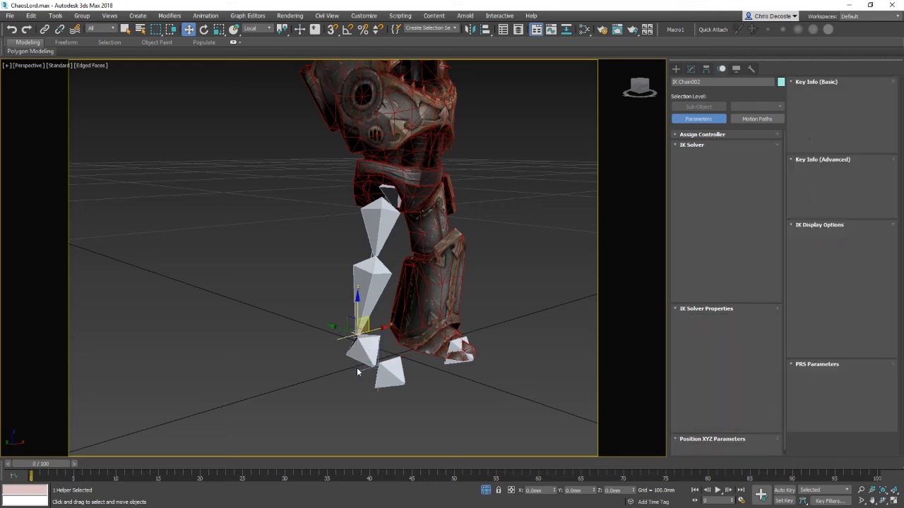
{"action": "left_click", "coordinate": [358, 371]}
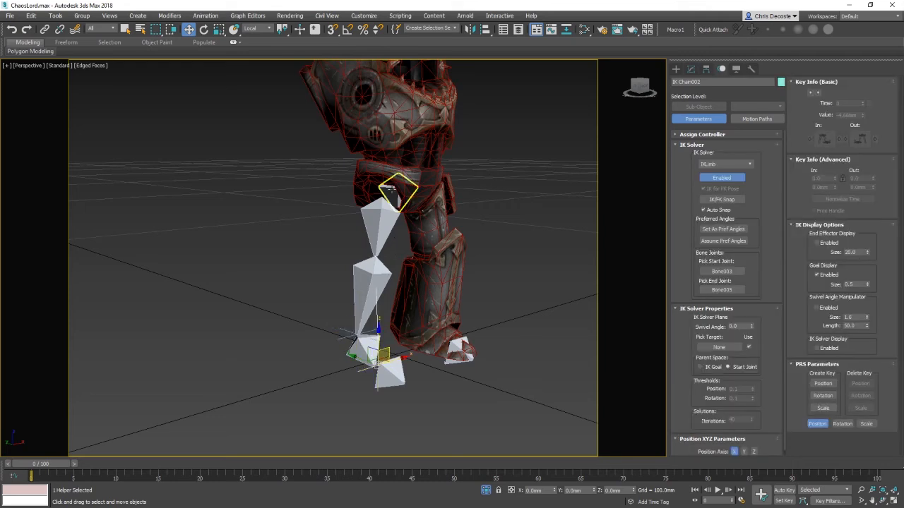
{"action": "left_click", "coordinate": [391, 189]}
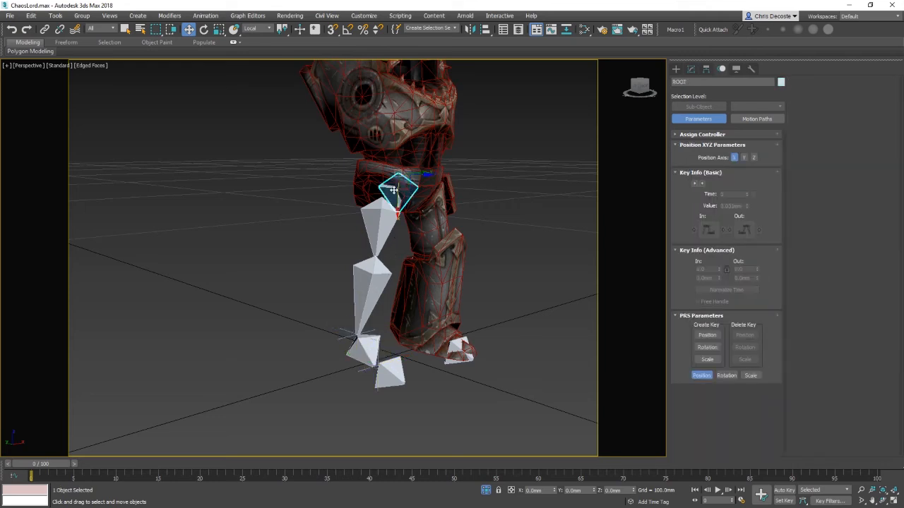
{"action": "mouse_move", "coordinate": [342, 224]}
{"action": "middle_mouse_down", "text": "alt"}
{"action": "mouse_move", "coordinate": [373, 228]}
{"action": "mouse_move", "coordinate": [351, 216]}
{"action": "middle_mouse_up", "text": "alt"}
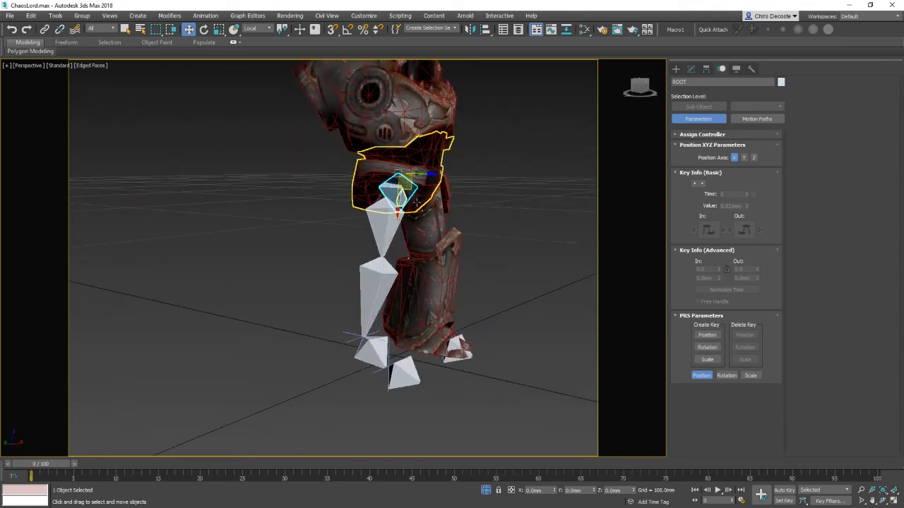
{"action": "middle_click_drag", "start_coordinate": [402, 187], "coordinate": [419, 296], "text": "alt"}
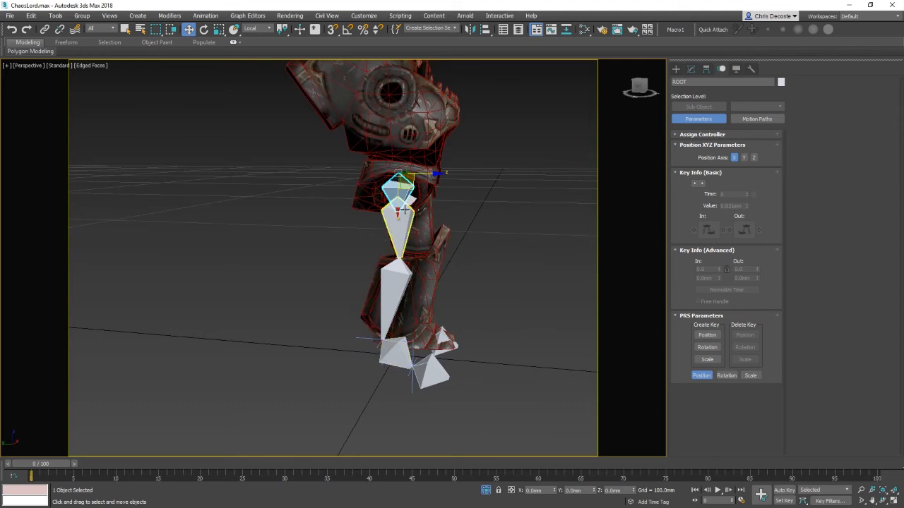
Step: Hide the armour meshes on the second leg and the hip armour mesh
{"action": "middle_click_drag", "start_coordinate": [470, 269], "coordinate": [429, 325], "text": "alt"}
{"action": "left_click", "coordinate": [429, 325]}
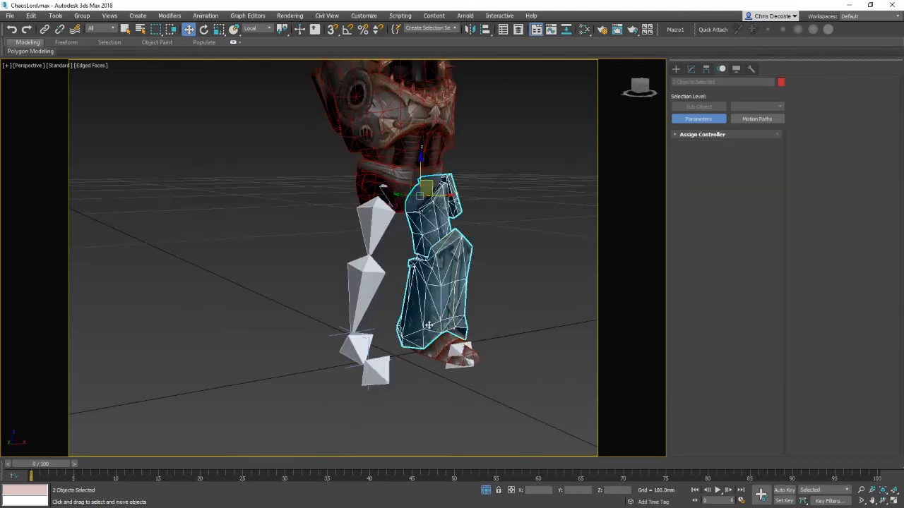
{"action": "right_click", "coordinate": [476, 255]}
{"action": "left_click", "coordinate": [477, 247]}
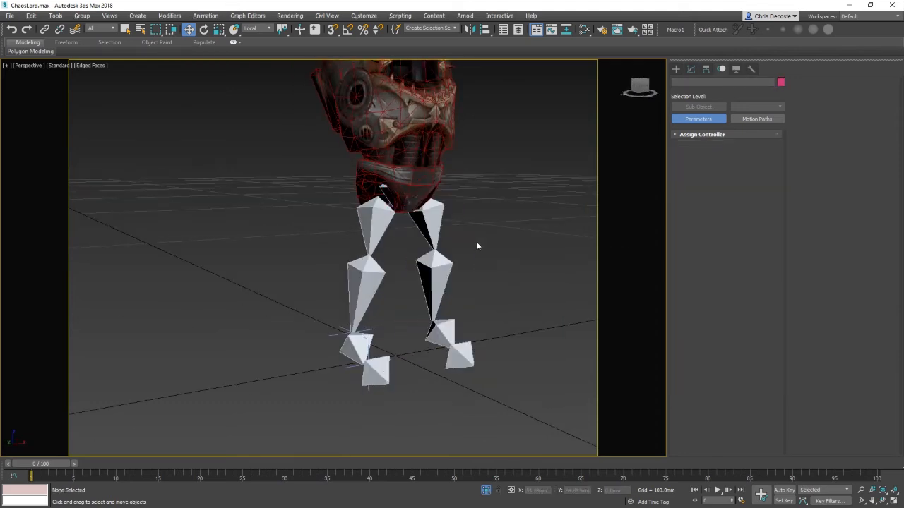
{"action": "left_click", "coordinate": [415, 192]}
{"action": "right_click", "coordinate": [433, 178]}
{"action": "left_click", "coordinate": [463, 147]}
Step: Select the root bone and move it down to check that both legs bend
{"action": "left_click", "coordinate": [399, 182]}
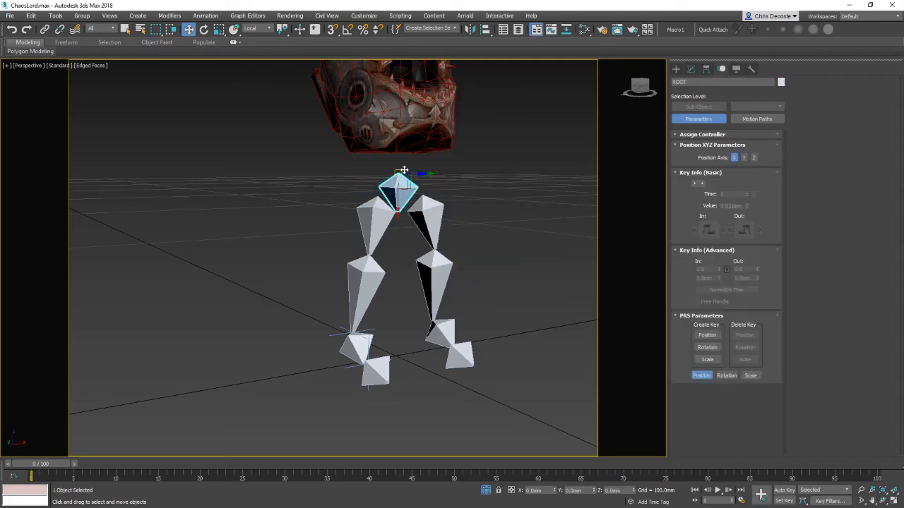
{"action": "middle_click_drag", "start_coordinate": [405, 202], "coordinate": [420, 188], "text": "alt"}
{"action": "left_click_drag", "start_coordinate": [409, 185], "coordinate": [418, 244]}
{"action": "middle_click_drag", "start_coordinate": [503, 276], "coordinate": [448, 279], "text": "alt"}
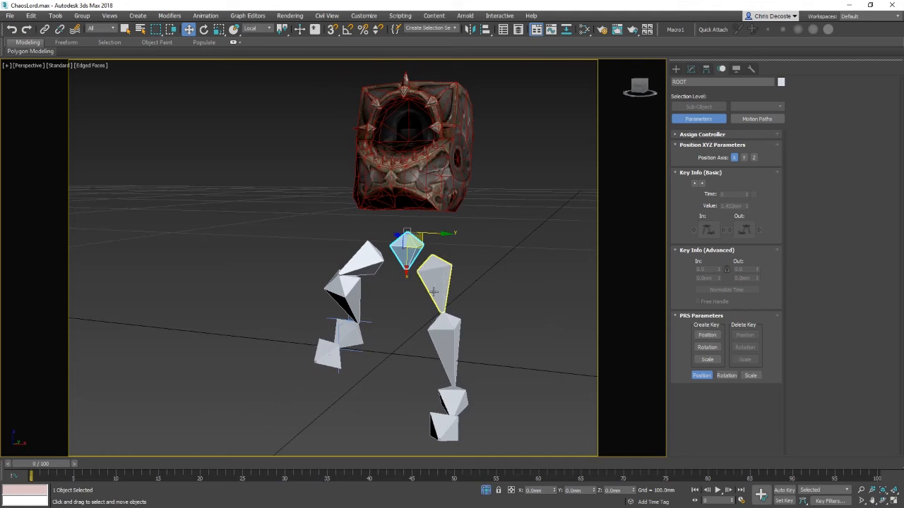
{"action": "middle_click_drag", "start_coordinate": [438, 335], "coordinate": [500, 276], "text": "alt"}
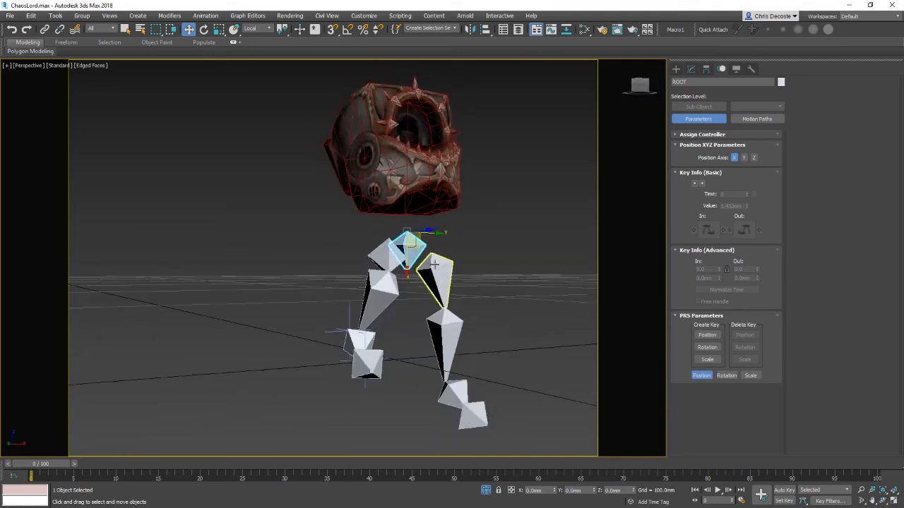
Step: Try unhiding all objects, then undo the change
{"action": "right_click", "coordinate": [455, 232]}
{"action": "left_click", "coordinate": [489, 186]}
{"action": "middle_click_drag", "start_coordinate": [489, 194], "coordinate": [510, 220], "text": "alt"}
{"action": "left_click", "coordinate": [408, 268]}
{"action": "middle_click_drag", "start_coordinate": [496, 269], "coordinate": [526, 311], "text": "alt"}
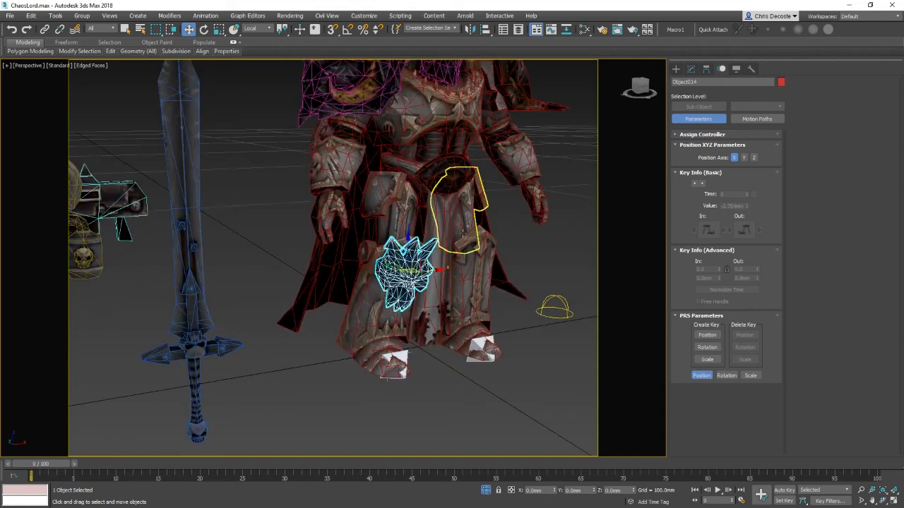
{"action": "key", "text": "ctrl+z"}
{"action": "key", "text": "ctrl+z"}
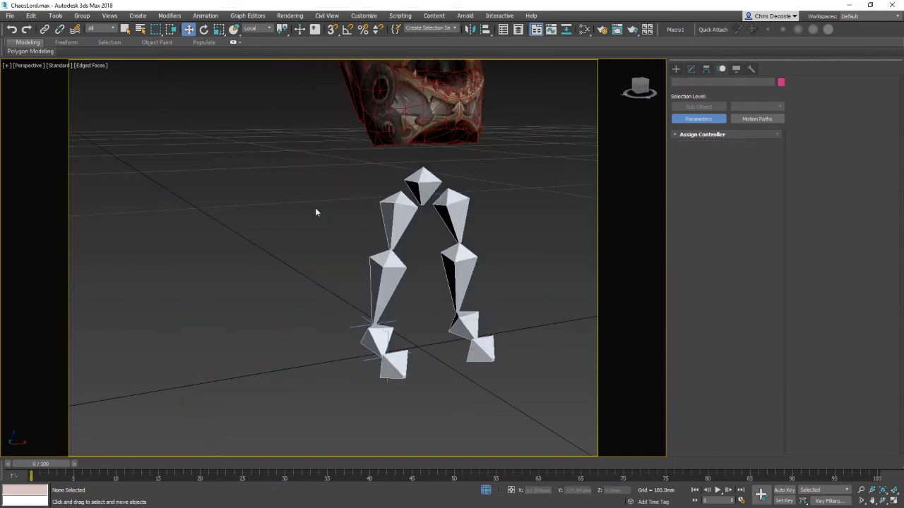
Step: Unhide all objects in the scene
{"action": "middle_click_drag", "start_coordinate": [315, 208], "coordinate": [385, 297]}
{"action": "key", "text": "ctrl+a"}
{"action": "right_click", "coordinate": [467, 324]}
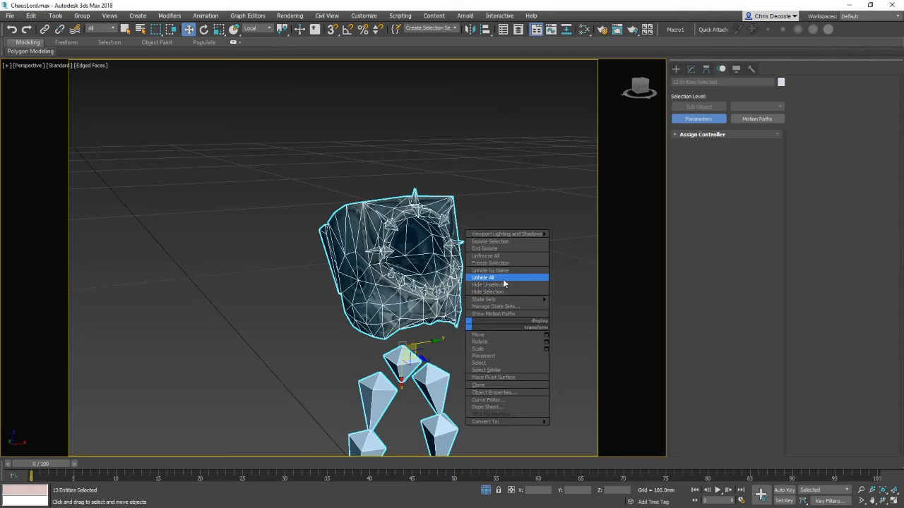
{"action": "left_click", "coordinate": [503, 279]}
Step: Select the leg, hip and torso armour meshes together with the bones and isolate them
{"action": "middle_click_drag", "start_coordinate": [489, 367], "coordinate": [454, 321]}
{"action": "left_click", "coordinate": [312, 365], "text": "ctrl"}
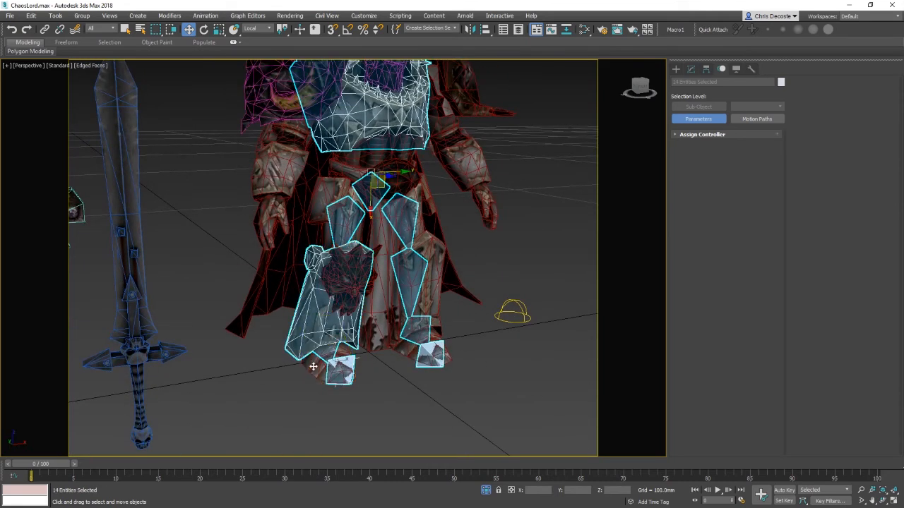
{"action": "left_click", "coordinate": [338, 215], "text": "ctrl"}
{"action": "left_click", "coordinate": [414, 228], "text": "ctrl"}
{"action": "left_click", "coordinate": [432, 281], "text": "ctrl"}
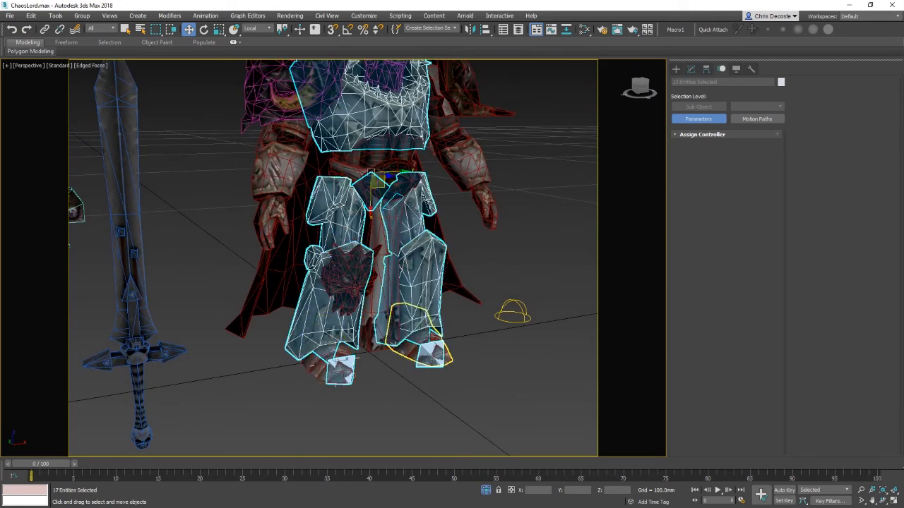
{"action": "left_click", "coordinate": [429, 353], "text": "ctrl"}
{"action": "left_click", "coordinate": [387, 182], "text": "ctrl"}
{"action": "right_click", "coordinate": [461, 255]}
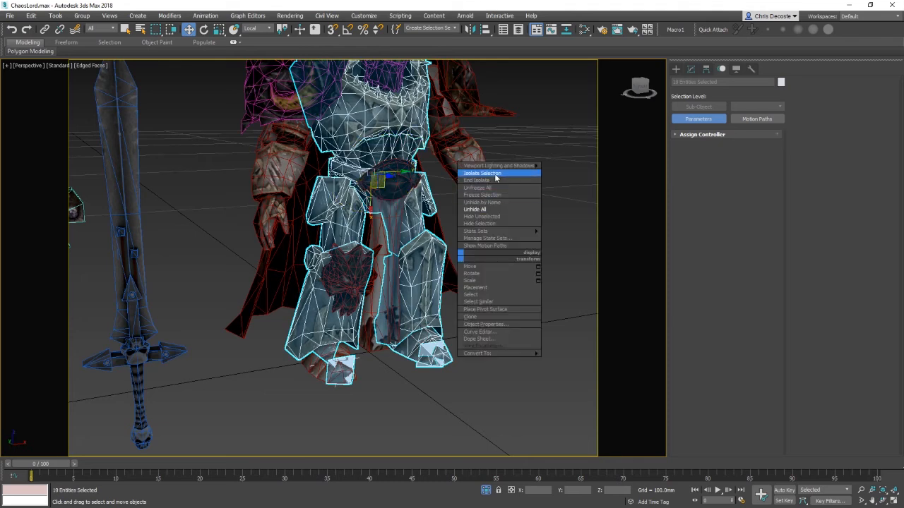
{"action": "left_click", "coordinate": [497, 174]}
{"action": "left_click", "coordinate": [431, 218]}
{"action": "left_click", "coordinate": [339, 262]}
{"action": "middle_click_drag", "start_coordinate": [379, 309], "coordinate": [401, 298]}
{"action": "scroll", "coordinate": [401, 298], "scroll_direction": "up", "scroll_amount": 2}
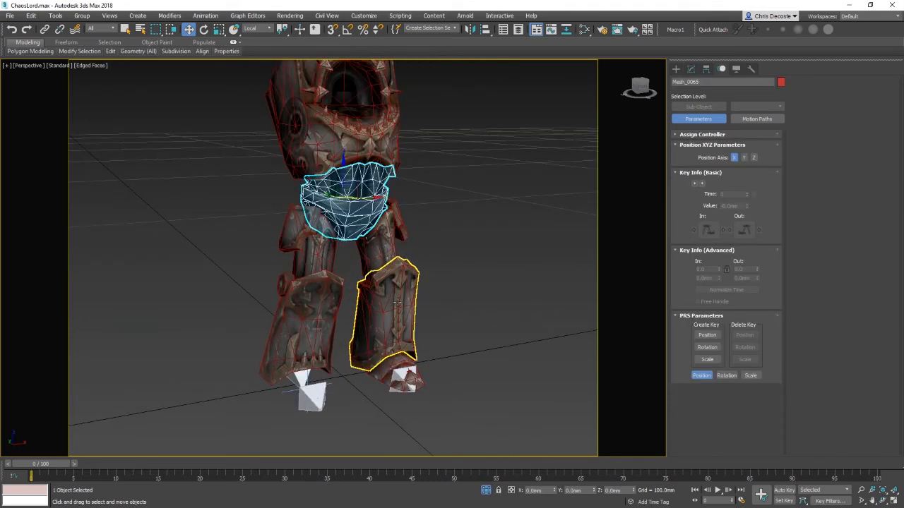
Step: Select all isolated objects, end the isolation and hide everything unselected
{"action": "key", "text": "ctrl+a"}
{"action": "right_click", "coordinate": [504, 310]}
{"action": "left_click", "coordinate": [534, 268]}
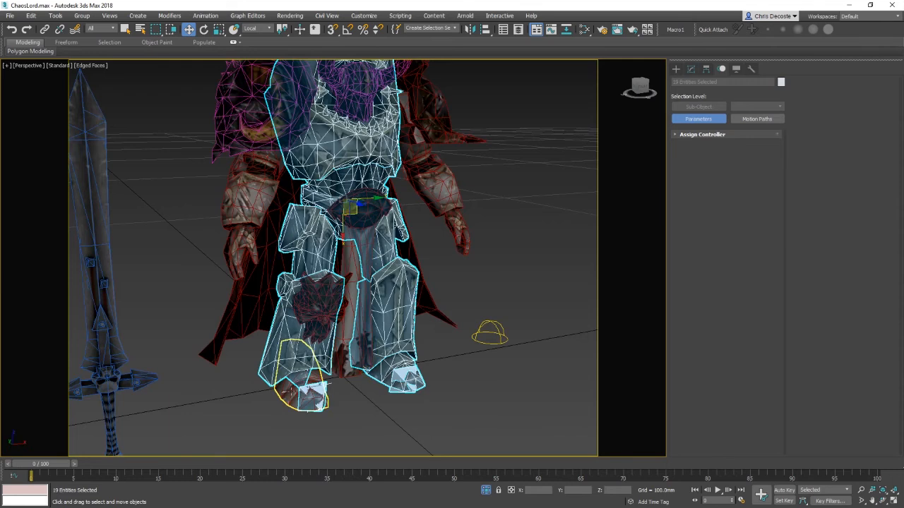
{"action": "right_click", "coordinate": [414, 340]}
{"action": "left_click", "coordinate": [460, 259]}
{"action": "left_click", "coordinate": [537, 251]}
{"action": "scroll", "coordinate": [368, 279], "scroll_direction": "up", "scroll_amount": 2}
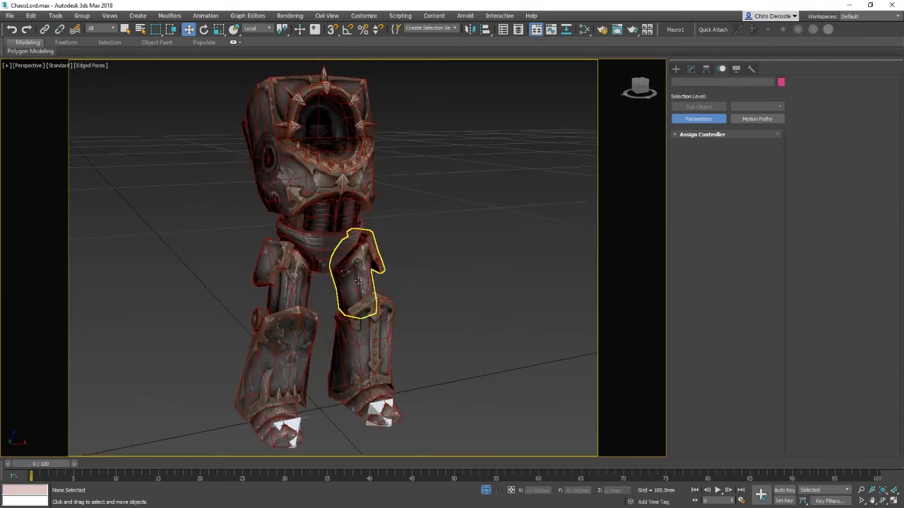
Step: Set the selection filter to Bone and select the root bone
{"action": "middle_click_drag", "start_coordinate": [358, 281], "coordinate": [374, 216], "text": "alt"}
{"action": "key", "text": "F3"}
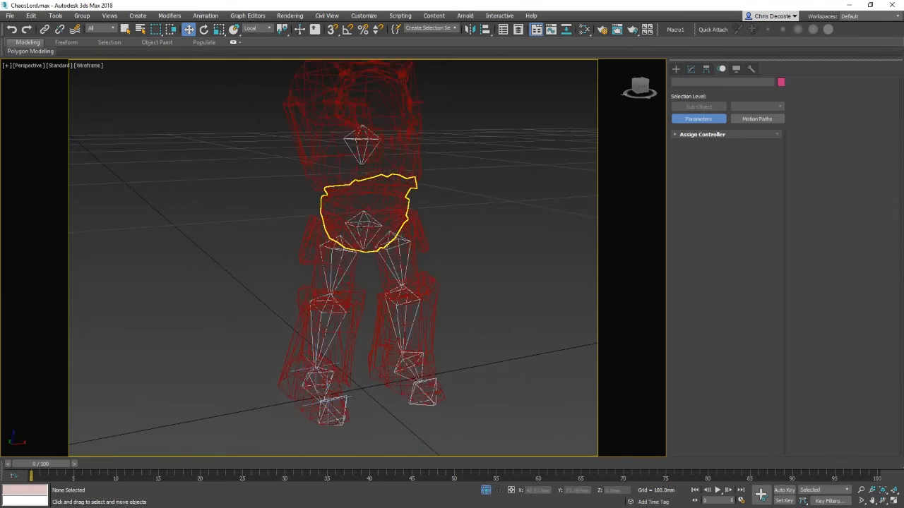
{"action": "left_click", "coordinate": [367, 216]}
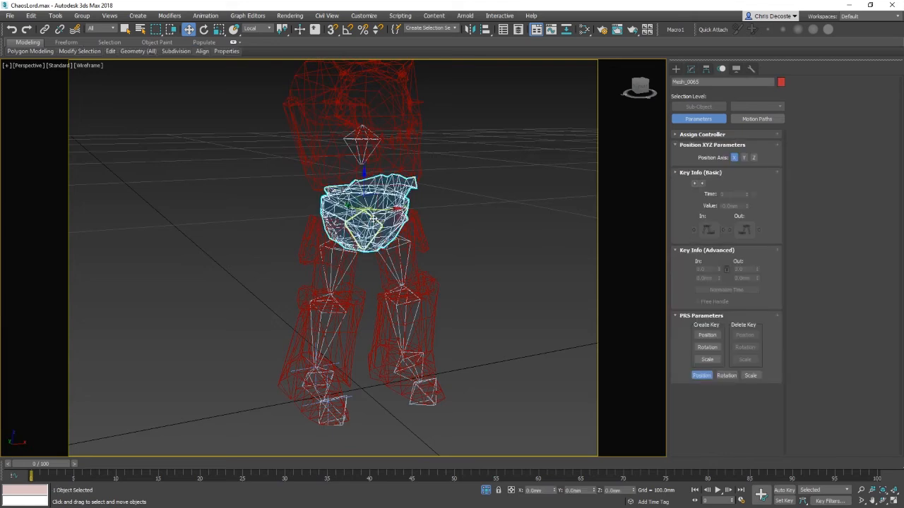
{"action": "left_click", "coordinate": [102, 28]}
{"action": "left_click", "coordinate": [103, 99]}
{"action": "left_click", "coordinate": [450, 226]}
{"action": "left_click", "coordinate": [364, 224]}
{"action": "key", "text": "F3"}
Step: Test the rig by rotating and moving the root bone, undoing each change
{"action": "key", "text": "e"}
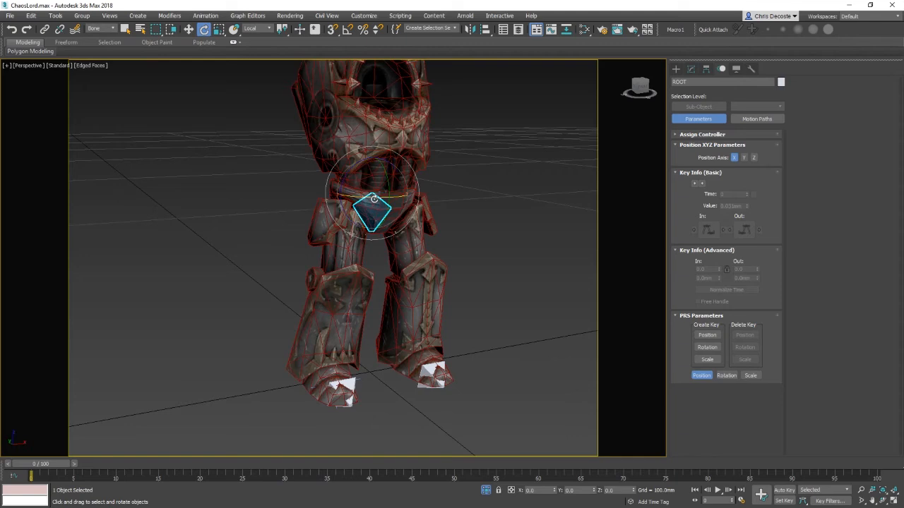
{"action": "left_click_drag", "start_coordinate": [374, 199], "coordinate": [352, 197]}
{"action": "key", "text": "w"}
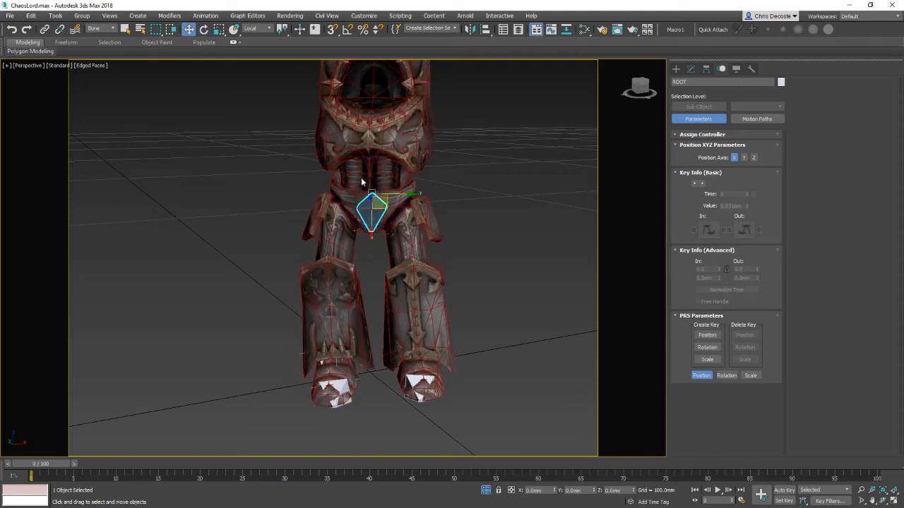
{"action": "left_click_drag", "start_coordinate": [370, 231], "coordinate": [377, 326]}
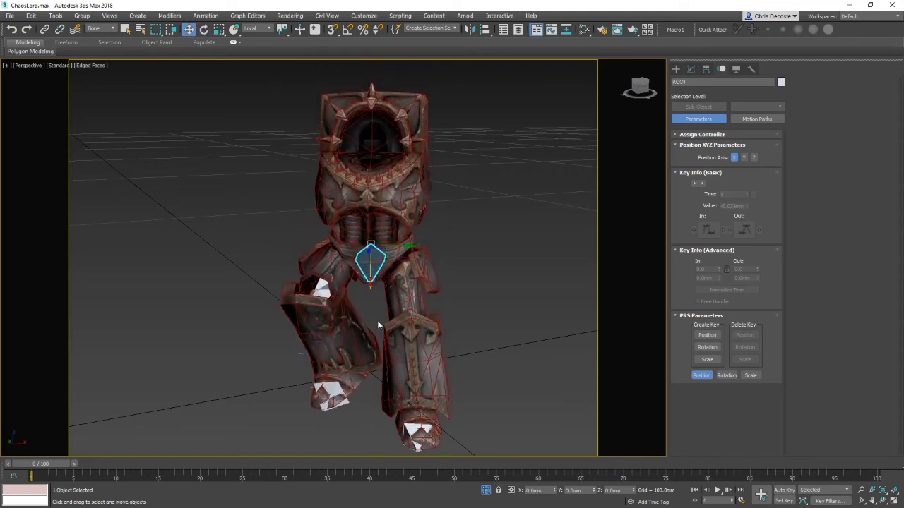
{"action": "middle_click_drag", "start_coordinate": [343, 358], "coordinate": [374, 332], "text": "alt"}
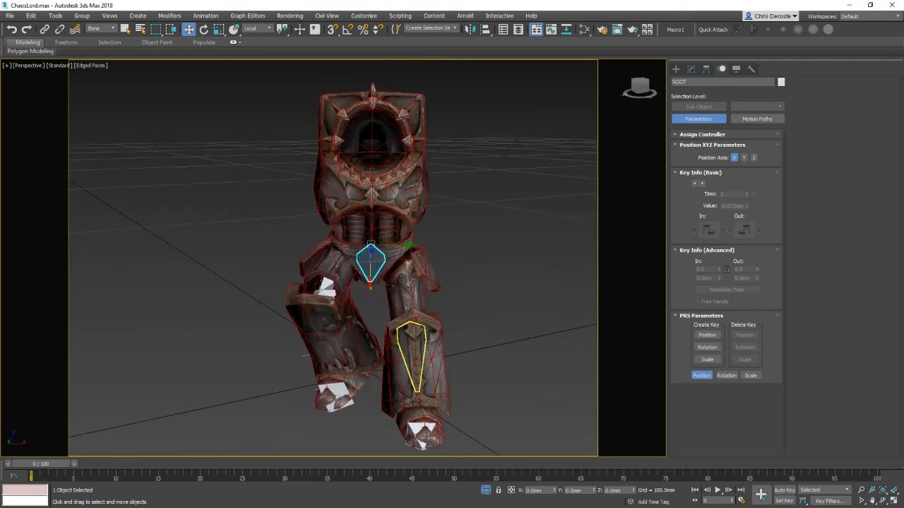
{"action": "key", "text": "ctrl+z"}
{"action": "key", "text": "ctrl+z"}
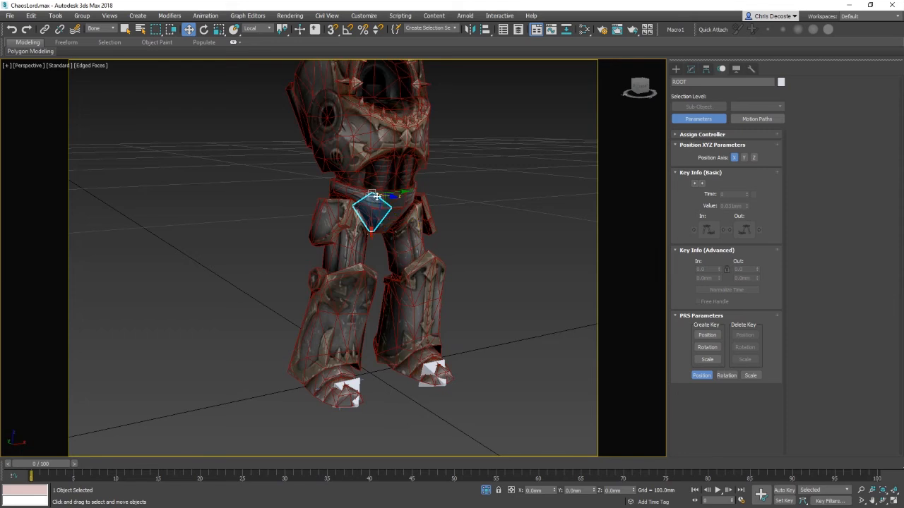
{"action": "left_click_drag", "start_coordinate": [371, 229], "coordinate": [372, 272]}
{"action": "middle_click_drag", "start_coordinate": [361, 304], "coordinate": [406, 323], "text": "alt"}
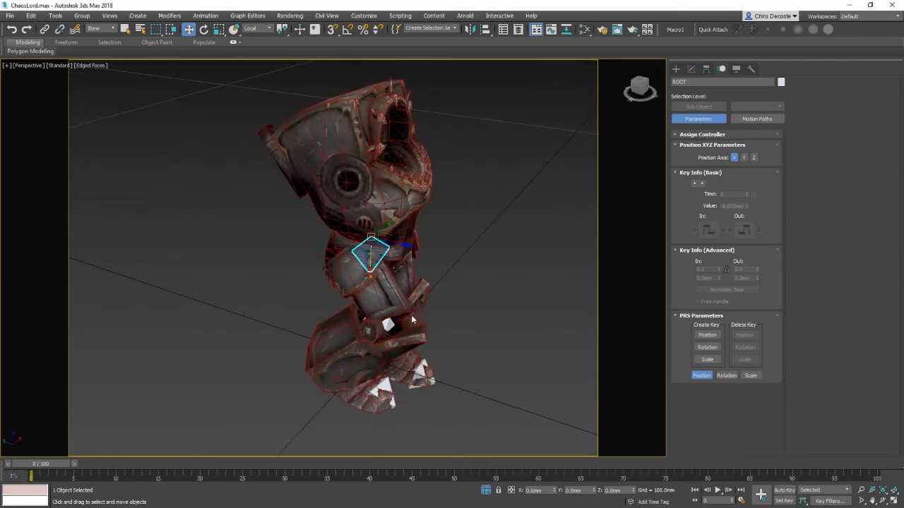
{"action": "key", "text": "ctrl+z"}
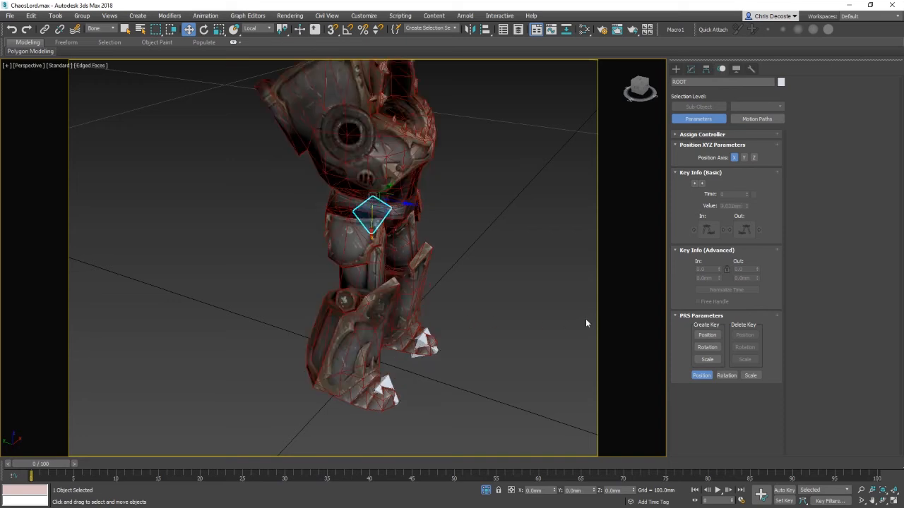
Step: Test the leg by moving the root bone and rotating the thigh and shin bones, undoing each change
{"action": "middle_click_drag", "start_coordinate": [586, 319], "coordinate": [364, 207], "text": "alt"}
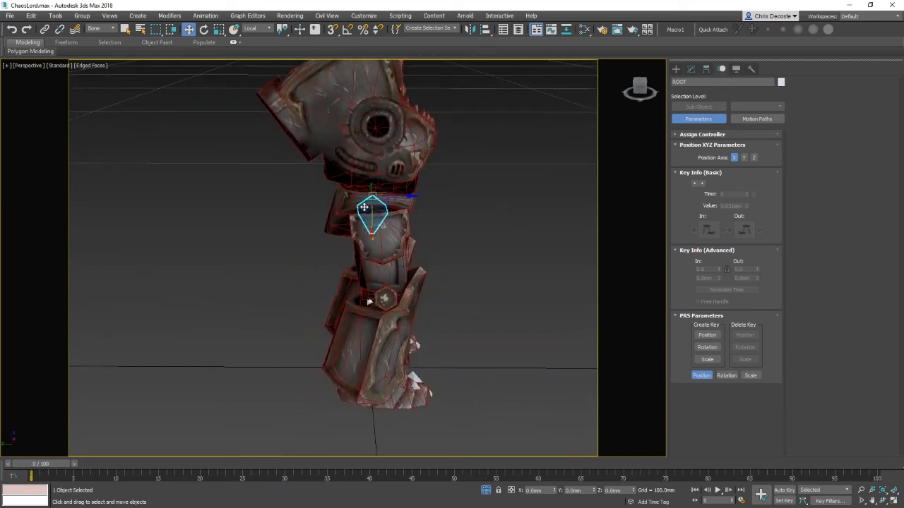
{"action": "left_click_drag", "start_coordinate": [386, 213], "coordinate": [313, 239]}
{"action": "middle_click_drag", "start_coordinate": [314, 239], "coordinate": [348, 259], "text": "alt"}
{"action": "key", "text": "ctrl+z"}
{"action": "left_click", "coordinate": [347, 260]}
{"action": "key", "text": "e"}
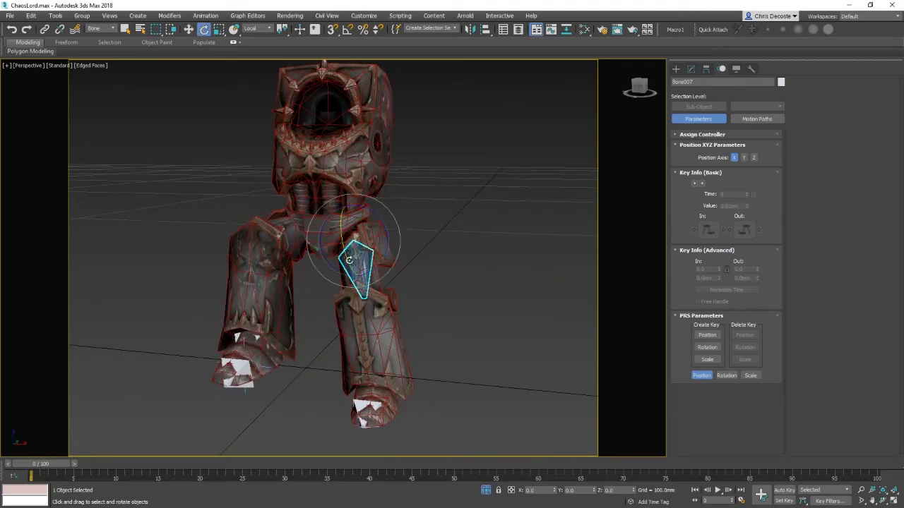
{"action": "left_click_drag", "start_coordinate": [349, 260], "coordinate": [397, 294]}
{"action": "left_click", "coordinate": [390, 297]}
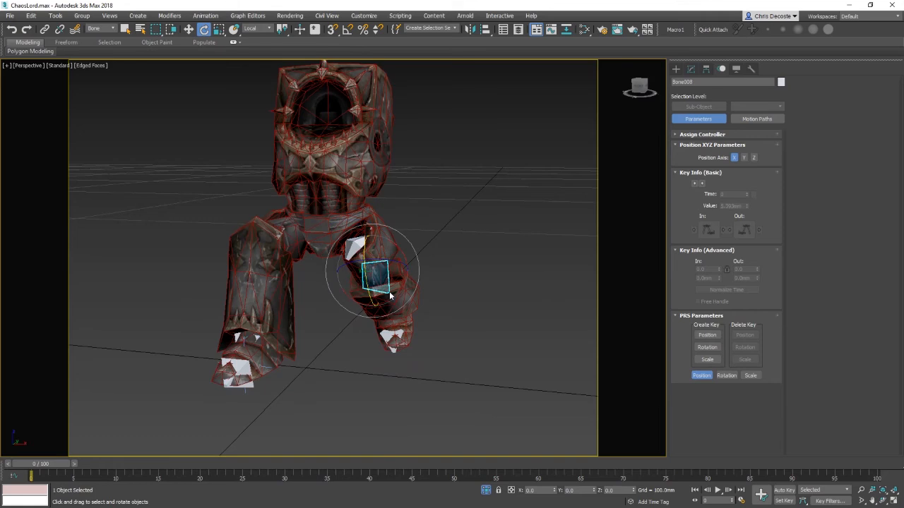
{"action": "middle_click_drag", "start_coordinate": [366, 283], "coordinate": [384, 325], "text": "alt"}
{"action": "key", "text": "Page_Up"}
{"action": "key", "text": "ctrl+z"}
{"action": "key", "text": "ctrl+z"}
Step: Move the root bone again to check that the legs follow, undoing the moves
{"action": "key", "text": "w"}
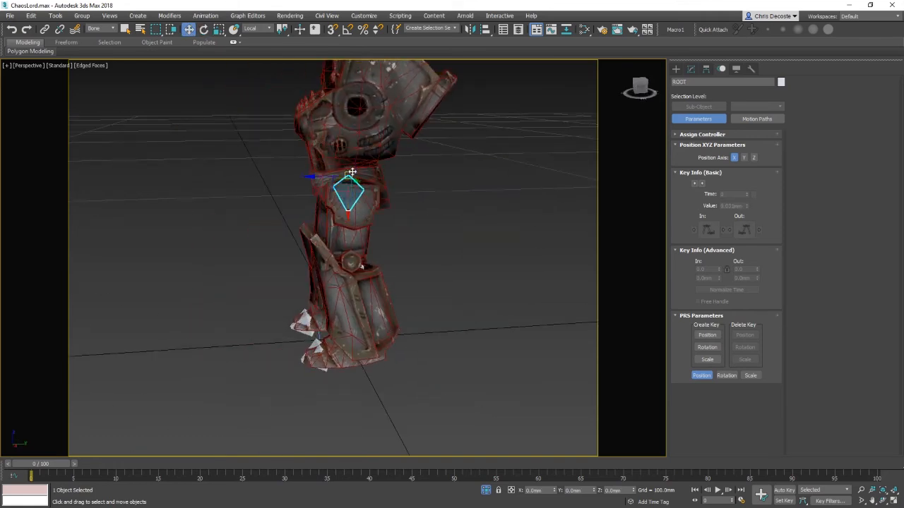
{"action": "mouse_move", "coordinate": [320, 187]}
{"action": "middle_mouse_down", "text": "alt"}
{"action": "mouse_move", "coordinate": [361, 230]}
{"action": "mouse_move", "coordinate": [315, 199]}
{"action": "middle_mouse_up", "text": "alt"}
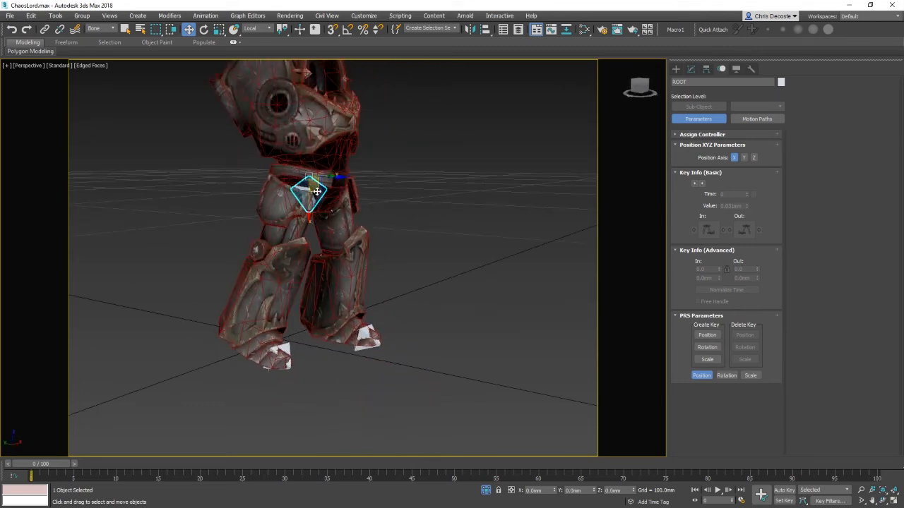
{"action": "left_click_drag", "start_coordinate": [317, 191], "coordinate": [311, 186]}
{"action": "middle_click_drag", "start_coordinate": [310, 186], "coordinate": [327, 228], "text": "alt"}
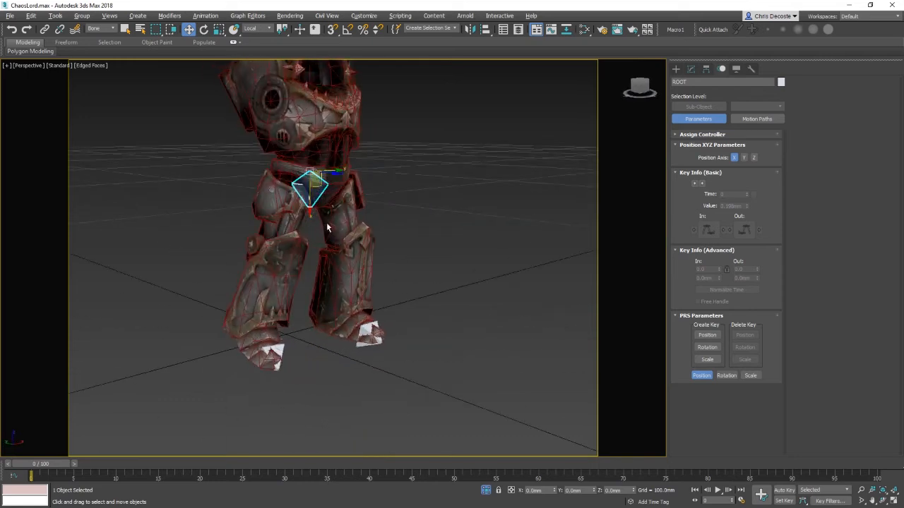
{"action": "key", "text": "ctrl+z"}
{"action": "key", "text": "ctrl+z"}
Step: Clear the selection and set the selection filter back to All
{"action": "middle_click_drag", "start_coordinate": [381, 267], "coordinate": [331, 353], "text": "alt"}
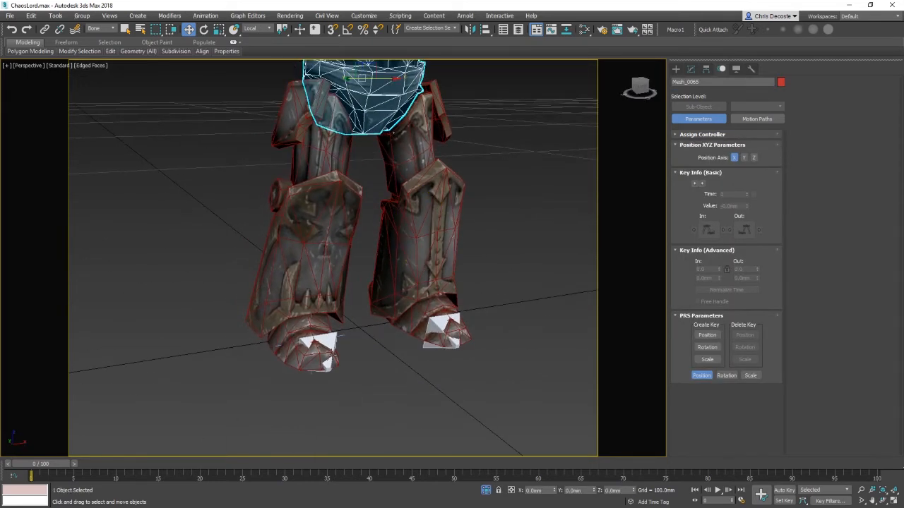
{"action": "left_click", "coordinate": [340, 341]}
{"action": "left_click", "coordinate": [103, 28]}
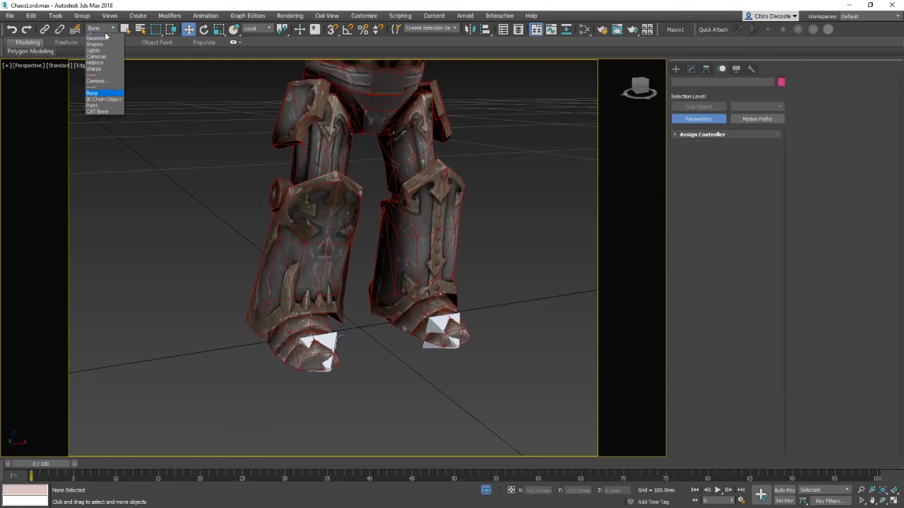
{"action": "left_click", "coordinate": [98, 37]}
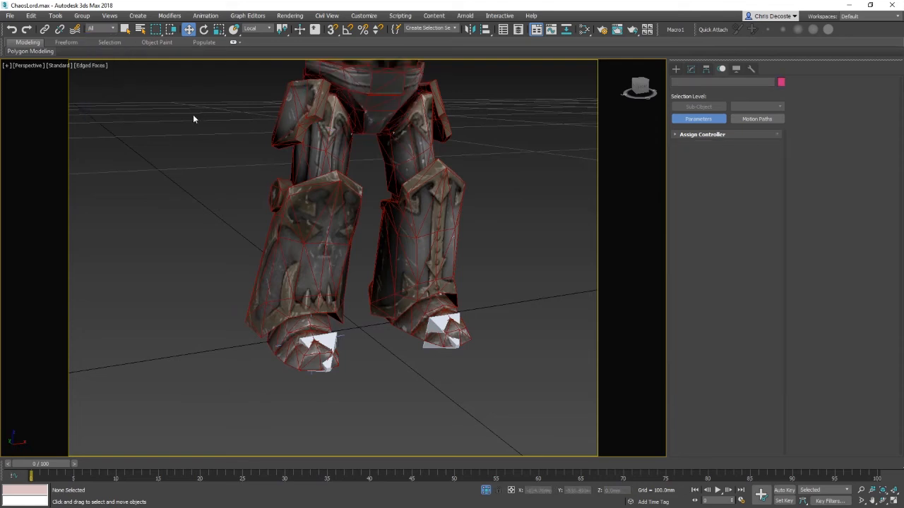
Step: Select the IK goals at each foot and move them to test both leg chains in wireframe
{"action": "left_click", "coordinate": [339, 339]}
{"action": "middle_click_drag", "start_coordinate": [346, 152], "coordinate": [375, 250]}
{"action": "mouse_move", "coordinate": [321, 358]}
{"action": "left_mouse_down"}
{"action": "mouse_move", "coordinate": [339, 313]}
{"action": "mouse_move", "coordinate": [329, 178]}
{"action": "mouse_move", "coordinate": [346, 210]}
{"action": "mouse_move", "coordinate": [368, 353]}
{"action": "mouse_move", "coordinate": [303, 417]}
{"action": "mouse_move", "coordinate": [222, 303]}
{"action": "mouse_move", "coordinate": [395, 296]}
{"action": "mouse_move", "coordinate": [310, 367]}
{"action": "left_mouse_up"}
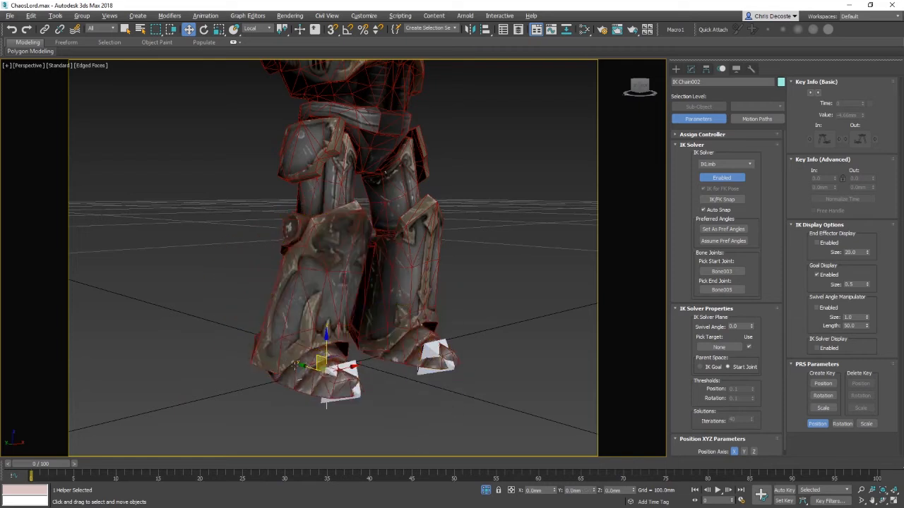
{"action": "middle_click_drag", "start_coordinate": [297, 359], "coordinate": [322, 357], "text": "alt"}
{"action": "key", "text": "F3"}
{"action": "left_click", "coordinate": [276, 343]}
{"action": "key", "text": "F3"}
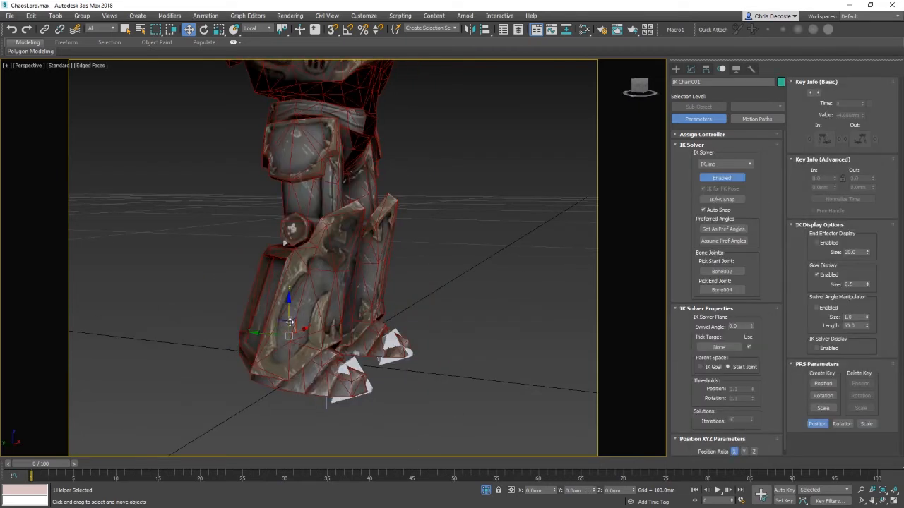
{"action": "mouse_move", "coordinate": [283, 328]}
{"action": "left_mouse_down"}
{"action": "mouse_move", "coordinate": [360, 234]}
{"action": "mouse_move", "coordinate": [286, 187]}
{"action": "mouse_move", "coordinate": [197, 307]}
{"action": "mouse_move", "coordinate": [253, 207]}
{"action": "mouse_move", "coordinate": [291, 290]}
{"action": "mouse_move", "coordinate": [273, 281]}
{"action": "mouse_move", "coordinate": [265, 312]}
{"action": "left_mouse_up"}
Step: Select the two lower leg armour meshes over the IK goal and hide them
{"action": "left_click", "coordinate": [303, 353]}
{"action": "left_click", "coordinate": [303, 386], "text": "ctrl"}
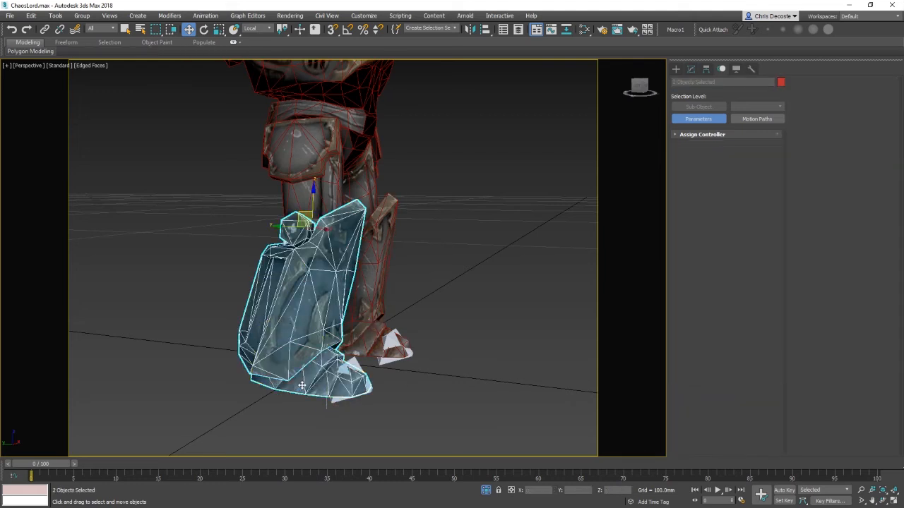
{"action": "right_click", "coordinate": [379, 324]}
{"action": "left_click", "coordinate": [400, 293]}
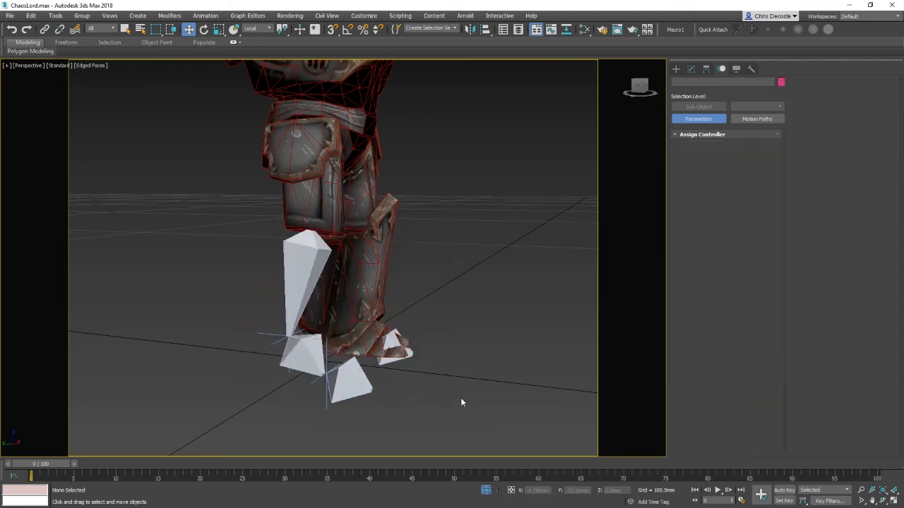
Step: Try moving the IK Chain002 and IK Chain001 goals to test the exposed leg bones, undoing the moves
{"action": "left_click", "coordinate": [316, 379]}
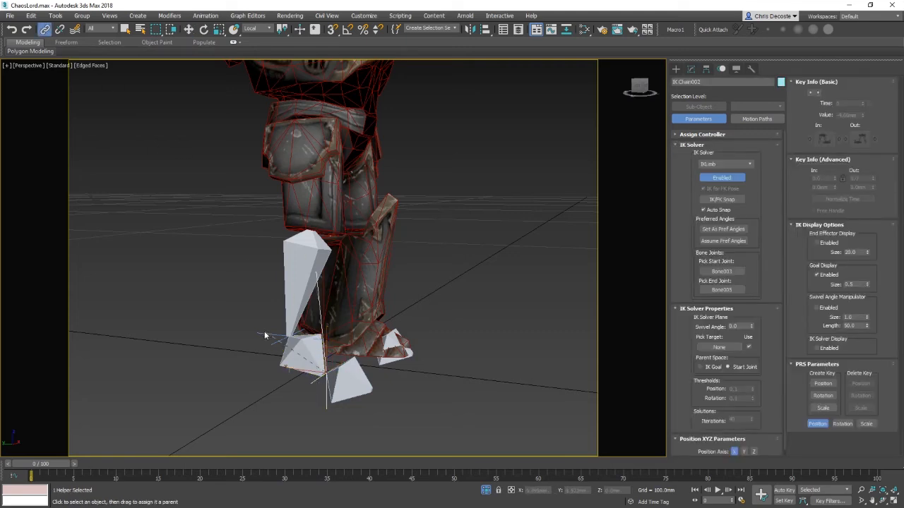
{"action": "key", "text": "w"}
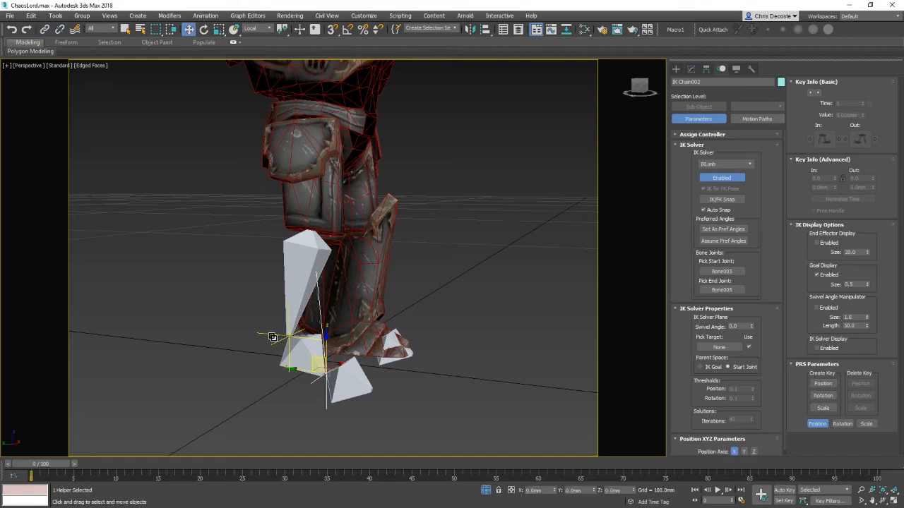
{"action": "left_click", "coordinate": [279, 324]}
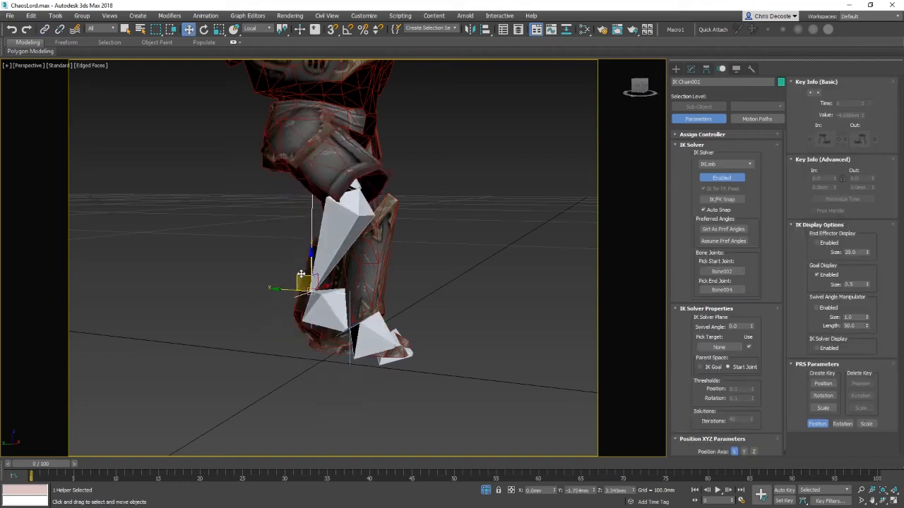
{"action": "right_click", "coordinate": [417, 316]}
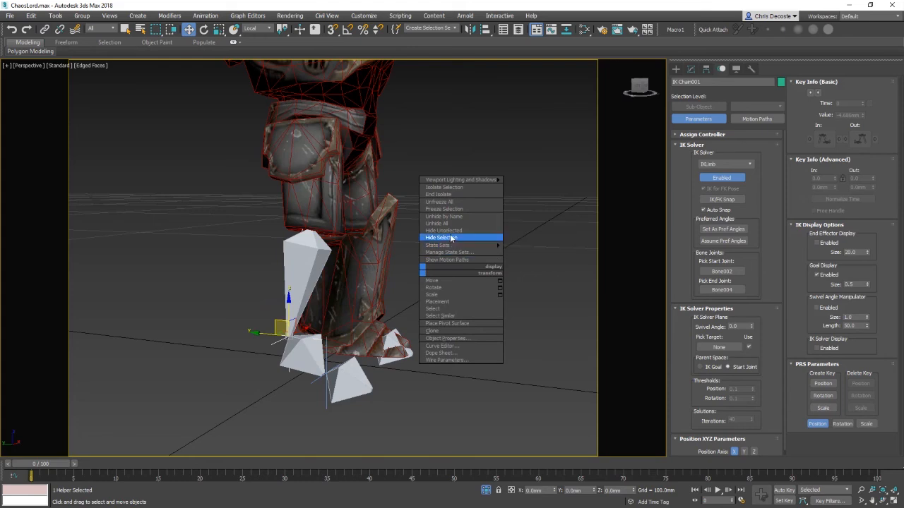
{"action": "left_click", "coordinate": [441, 236]}
{"action": "left_click_drag", "start_coordinate": [265, 325], "coordinate": [378, 241]}
{"action": "middle_click_drag", "start_coordinate": [379, 241], "coordinate": [428, 272], "text": "alt"}
{"action": "middle_click_drag", "start_coordinate": [309, 340], "coordinate": [519, 335], "text": "alt"}
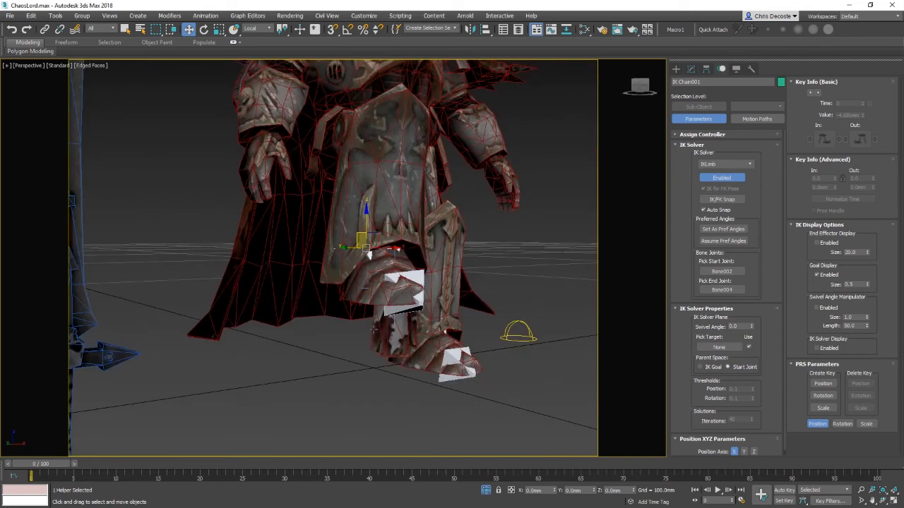
{"action": "key", "text": "ctrl+z"}
{"action": "key", "text": "ctrl+z"}
{"action": "key", "text": "ctrl+z"}
Step: Nudge the IK Chain001 goal at the foot and unhide all hidden objects
{"action": "left_click", "coordinate": [430, 380]}
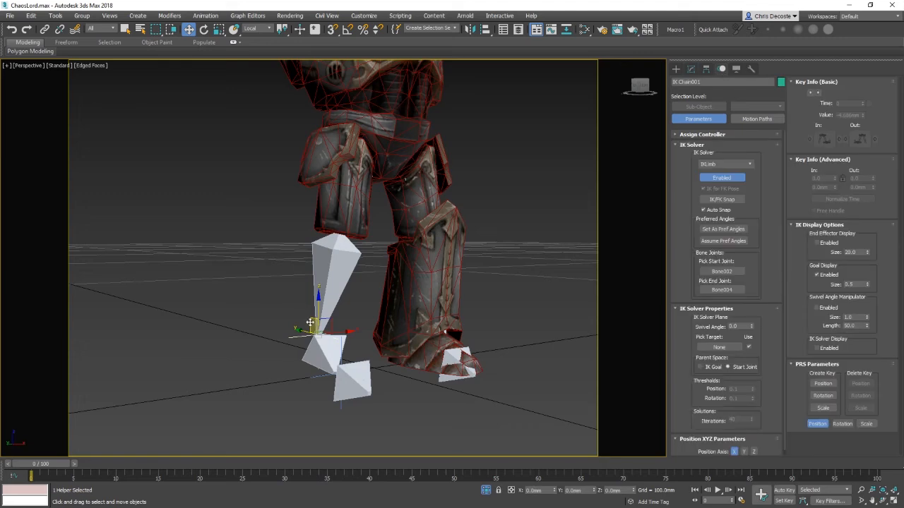
{"action": "mouse_move", "coordinate": [312, 326]}
{"action": "left_mouse_down"}
{"action": "mouse_move", "coordinate": [337, 285]}
{"action": "mouse_move", "coordinate": [327, 333]}
{"action": "left_mouse_up"}
{"action": "left_click_drag", "start_coordinate": [382, 325], "coordinate": [406, 321]}
{"action": "right_click", "coordinate": [408, 323]}
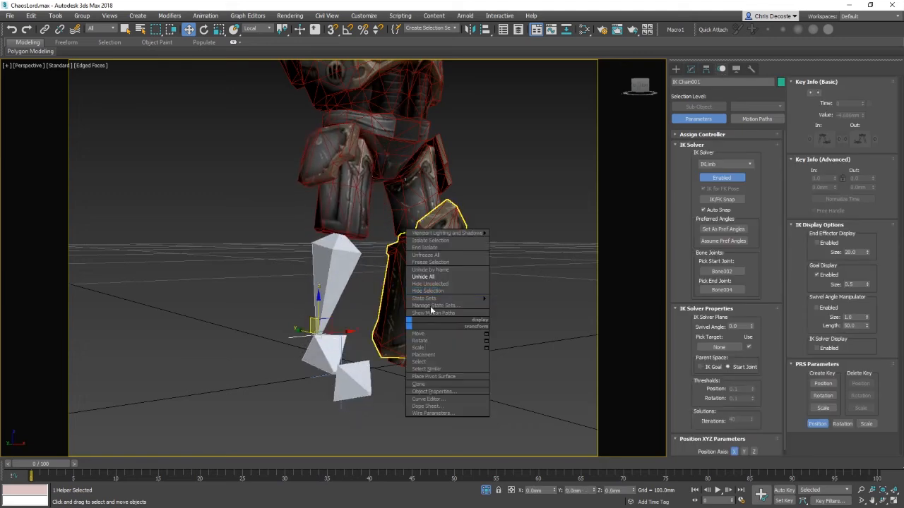
{"action": "left_click", "coordinate": [443, 278]}
Step: Lift the IK goal to test the leg bend, undoing the move
{"action": "middle_click_drag", "start_coordinate": [217, 317], "coordinate": [269, 315], "text": "alt"}
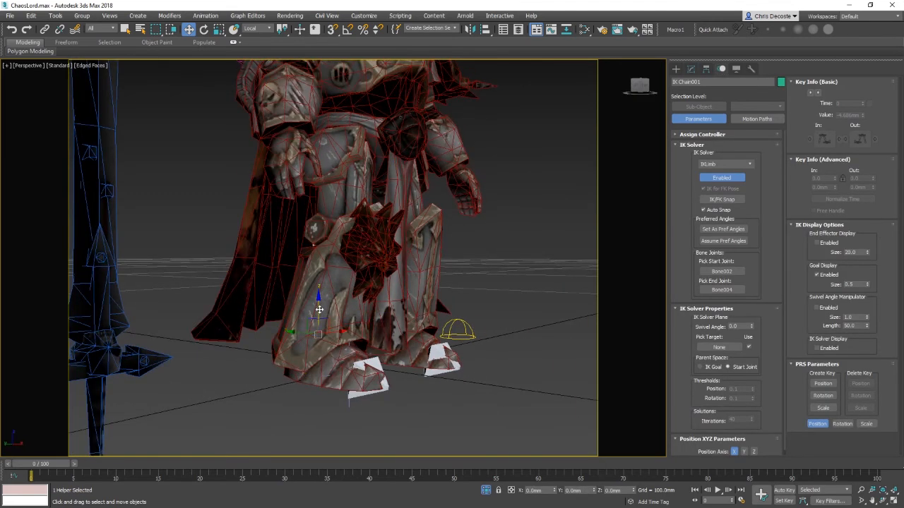
{"action": "left_click_drag", "start_coordinate": [320, 310], "coordinate": [331, 231]}
{"action": "key", "text": "ctrl+z"}
Step: Select the two lower leg armour meshes around the IK goal and hide them
{"action": "left_click", "coordinate": [302, 362]}
{"action": "right_click", "coordinate": [363, 332]}
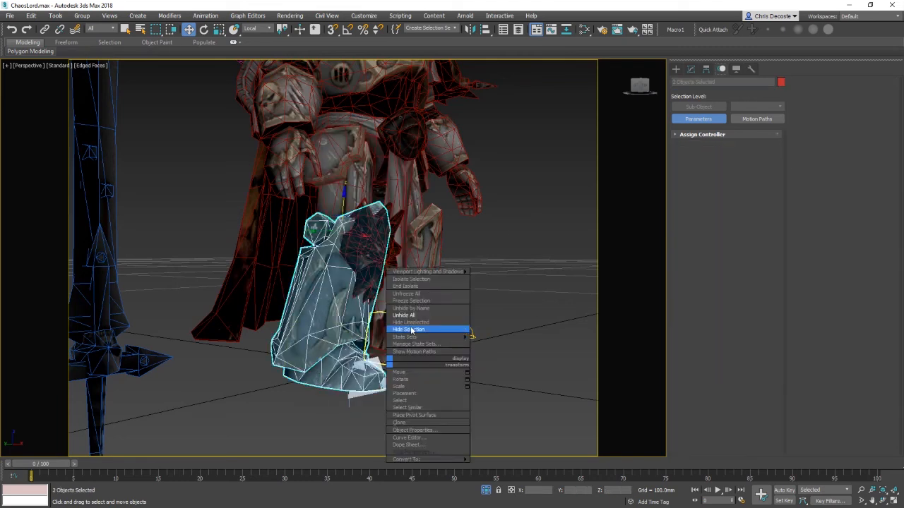
{"action": "left_click", "coordinate": [411, 332]}
Step: Start linking the IK Chain002 goal, cancel it, and unhide all hidden objects
{"action": "left_click", "coordinate": [348, 372]}
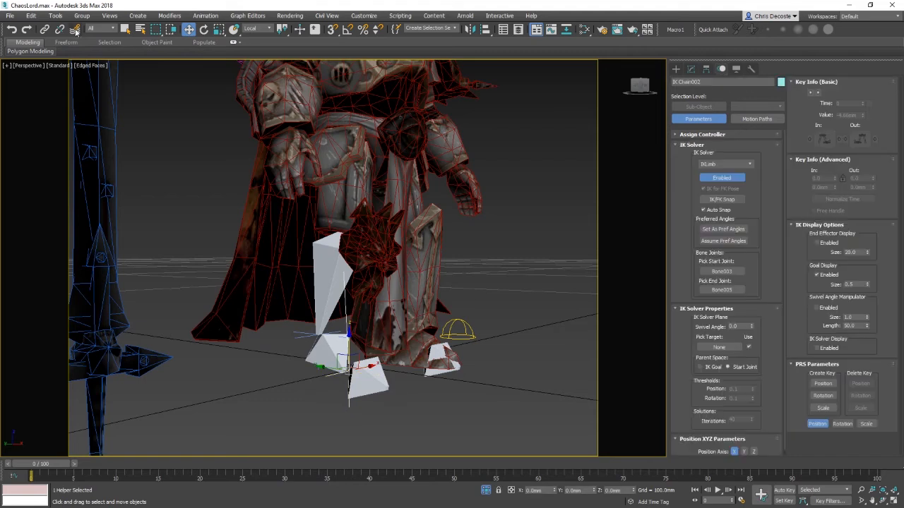
{"action": "left_click", "coordinate": [44, 30]}
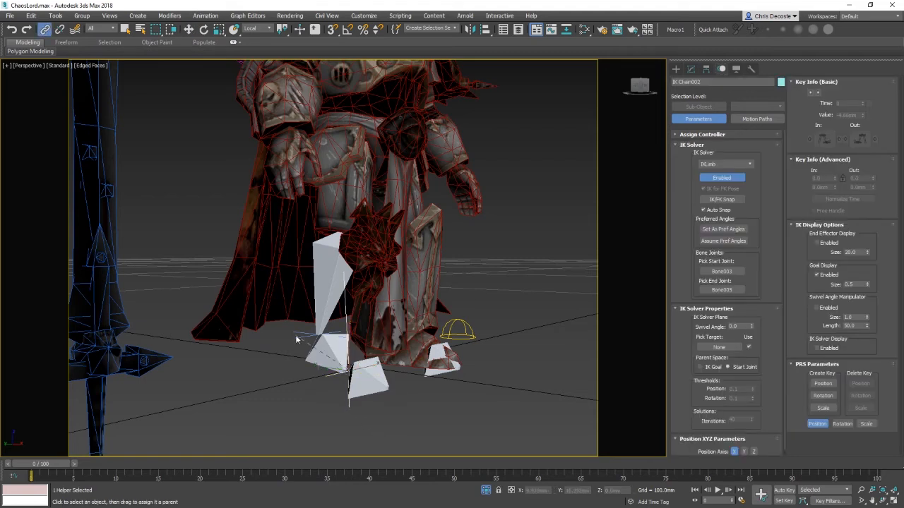
{"action": "key", "text": "w"}
{"action": "right_click", "coordinate": [334, 332]}
{"action": "left_click", "coordinate": [358, 301]}
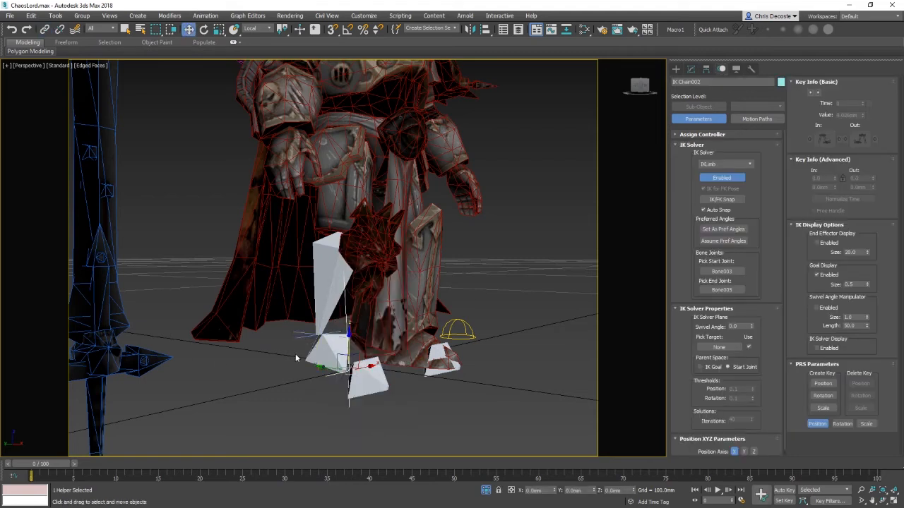
{"action": "left_click", "coordinate": [319, 335]}
{"action": "right_click", "coordinate": [402, 332]}
{"action": "left_click", "coordinate": [418, 286]}
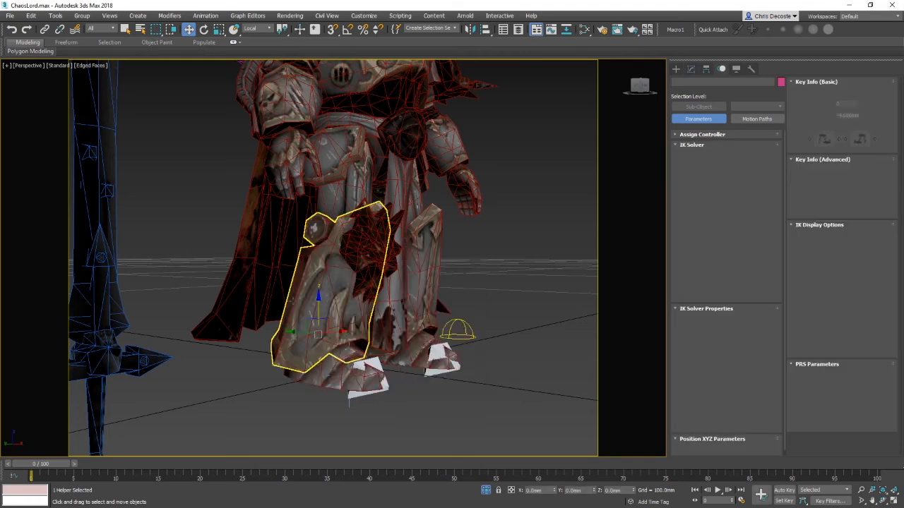
Step: Move the IK Chain001 goal around to test how the leg and its armour follow
{"action": "left_click_drag", "start_coordinate": [323, 285], "coordinate": [334, 232]}
{"action": "middle_click_drag", "start_coordinate": [333, 232], "coordinate": [377, 347], "text": "alt"}
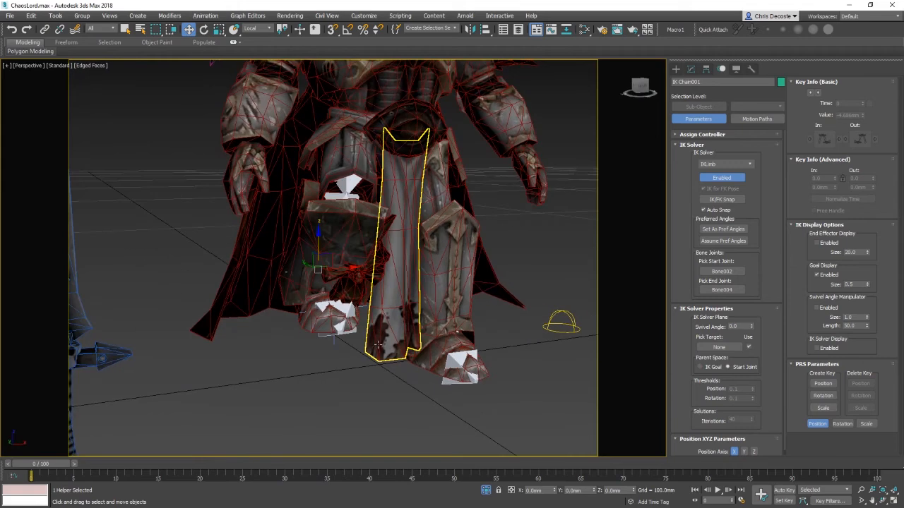
{"action": "middle_click_drag", "start_coordinate": [325, 286], "coordinate": [402, 286]}
{"action": "left_click_drag", "start_coordinate": [316, 272], "coordinate": [384, 305]}
{"action": "mouse_move", "coordinate": [384, 305]}
{"action": "middle_mouse_down", "text": "alt"}
{"action": "mouse_move", "coordinate": [300, 327]}
{"action": "mouse_move", "coordinate": [323, 318]}
{"action": "mouse_move", "coordinate": [394, 323]}
{"action": "mouse_move", "coordinate": [398, 314]}
{"action": "middle_mouse_up", "text": "alt"}
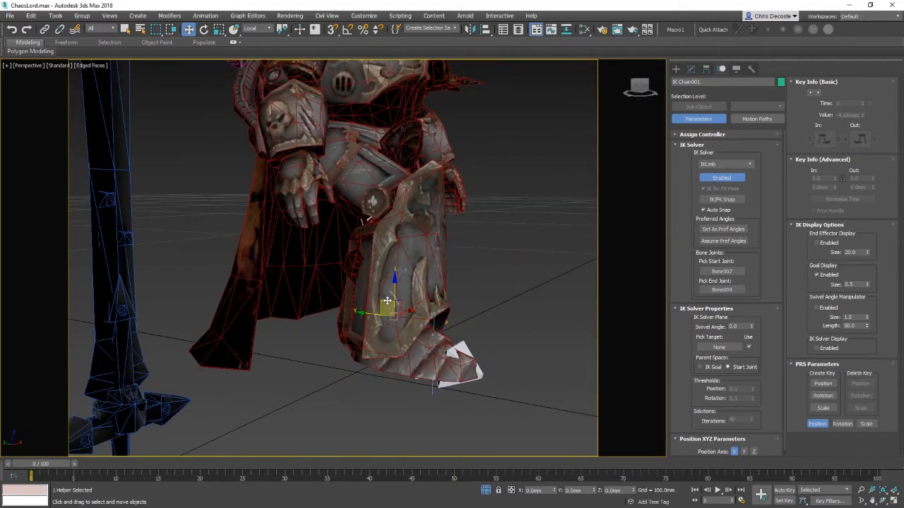
{"action": "left_click_drag", "start_coordinate": [387, 301], "coordinate": [400, 271]}
{"action": "middle_click_drag", "start_coordinate": [400, 270], "coordinate": [422, 285], "text": "alt"}
{"action": "scroll", "coordinate": [357, 293], "scroll_direction": "down", "scroll_amount": 5}
{"action": "scroll", "coordinate": [346, 316], "scroll_direction": "up", "scroll_amount": 5}
{"action": "middle_click_drag", "start_coordinate": [345, 315], "coordinate": [326, 339], "text": "alt"}
{"action": "middle_click_drag", "start_coordinate": [327, 339], "coordinate": [360, 334]}
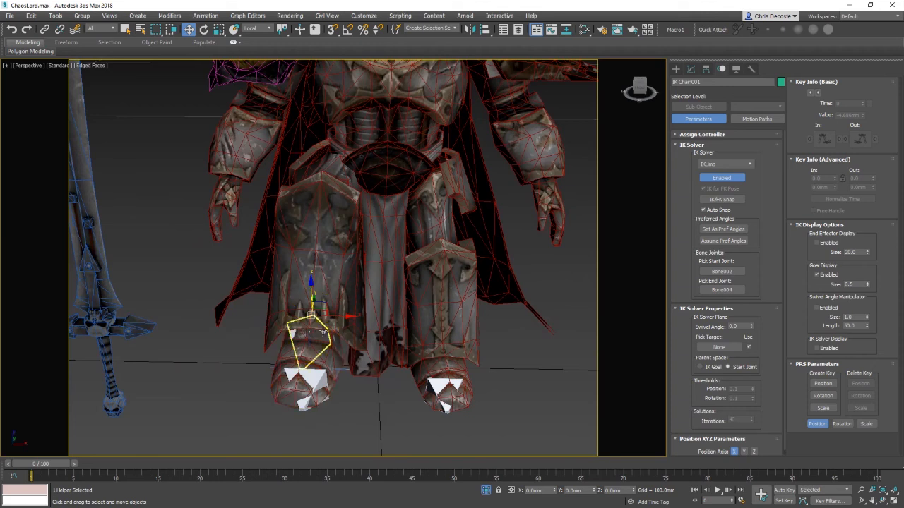
{"action": "left_click_drag", "start_coordinate": [346, 319], "coordinate": [363, 359]}
{"action": "scroll", "coordinate": [323, 321], "scroll_direction": "up", "scroll_amount": 3}
{"action": "scroll", "coordinate": [353, 310], "scroll_direction": "down", "scroll_amount": 3}
Step: Rotate the IK Chain001 goal to test the foot rotation, undoing the rotations
{"action": "key", "text": "e"}
{"action": "scroll", "coordinate": [346, 325], "scroll_direction": "down", "scroll_amount": 3}
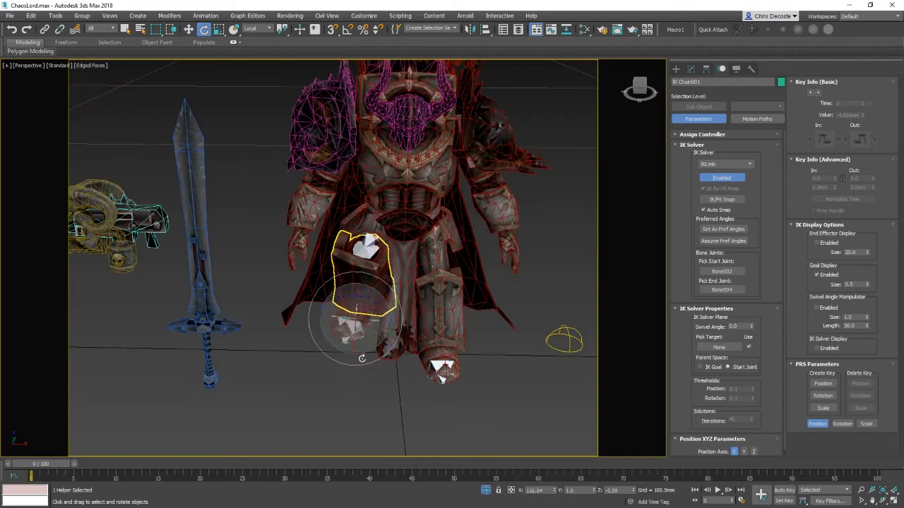
{"action": "middle_click_drag", "start_coordinate": [361, 357], "coordinate": [376, 303], "text": "alt"}
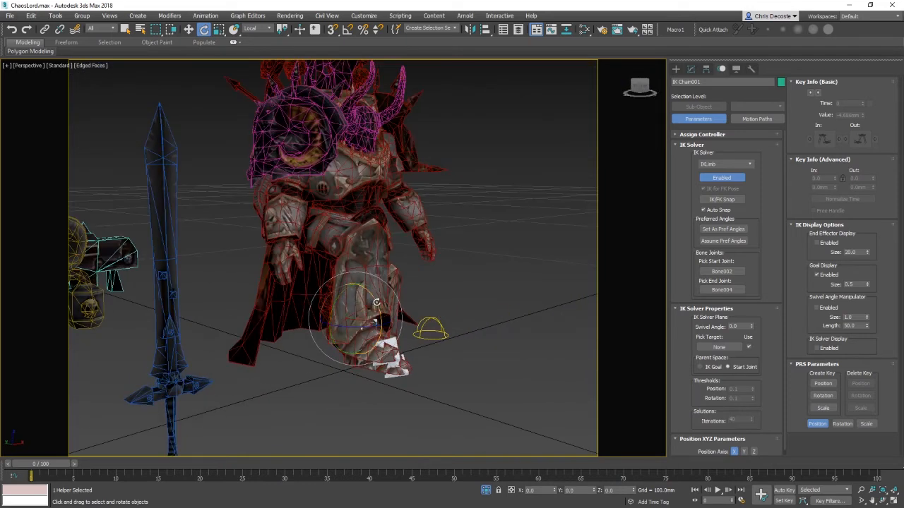
{"action": "left_click_drag", "start_coordinate": [376, 302], "coordinate": [375, 323]}
{"action": "key", "text": "w"}
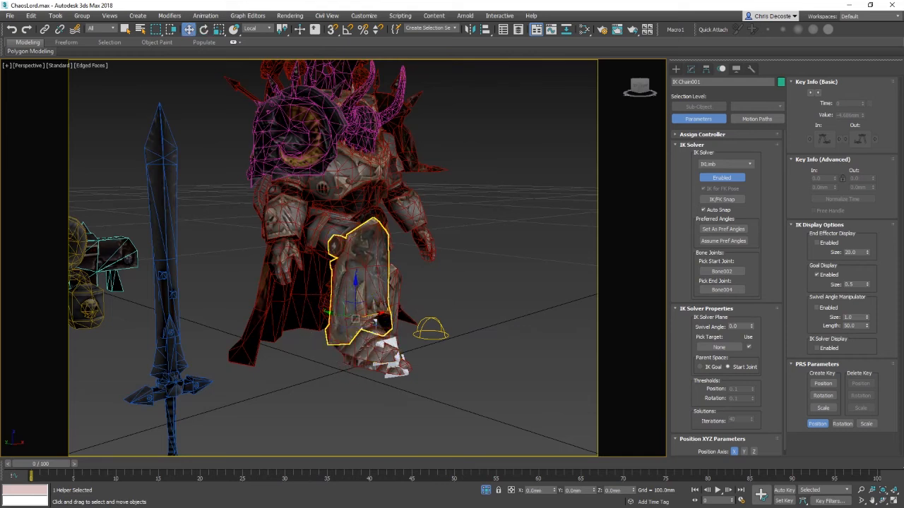
{"action": "key", "text": "e"}
{"action": "left_click_drag", "start_coordinate": [378, 304], "coordinate": [409, 365]}
{"action": "middle_click_drag", "start_coordinate": [409, 364], "coordinate": [343, 320], "text": "alt"}
{"action": "mouse_move", "coordinate": [345, 313]}
{"action": "left_mouse_down"}
{"action": "mouse_move", "coordinate": [349, 298]}
{"action": "mouse_move", "coordinate": [351, 310]}
{"action": "mouse_move", "coordinate": [360, 305]}
{"action": "left_mouse_up"}
{"action": "key", "text": "ctrl+z"}
{"action": "key", "text": "ctrl+z"}
{"action": "key", "text": "ctrl+z"}
{"action": "key", "text": "ctrl+z"}
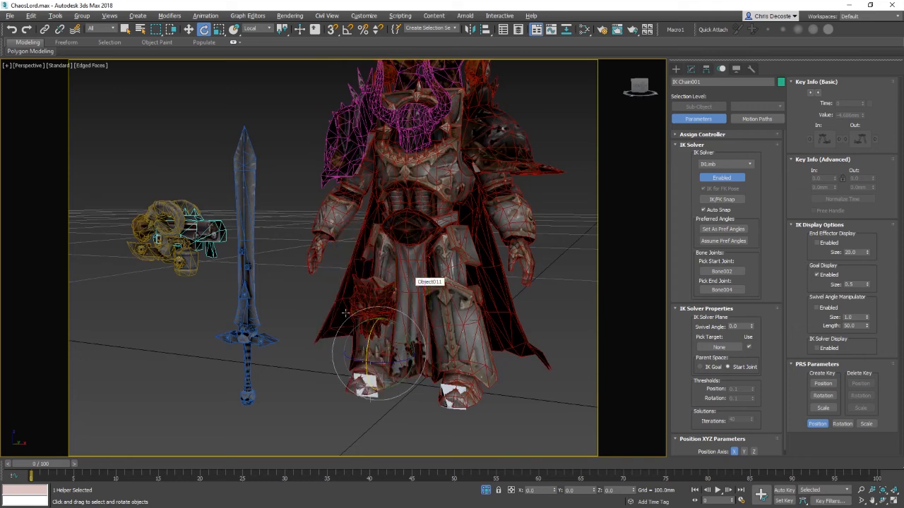
Step: Box-select the character's body and leg meshes together with their bones
{"action": "middle_click_drag", "start_coordinate": [348, 313], "coordinate": [408, 302], "text": "alt"}
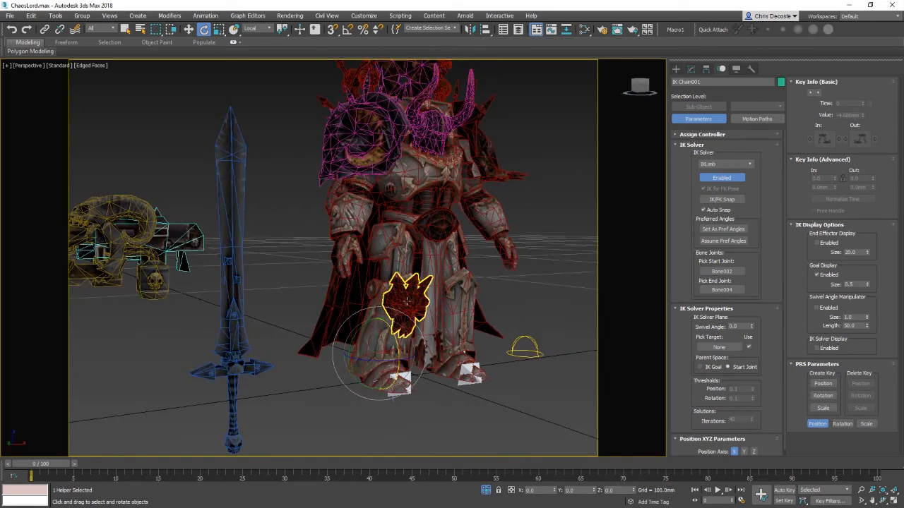
{"action": "left_click", "coordinate": [407, 301]}
{"action": "left_click_drag", "start_coordinate": [496, 423], "coordinate": [376, 282]}
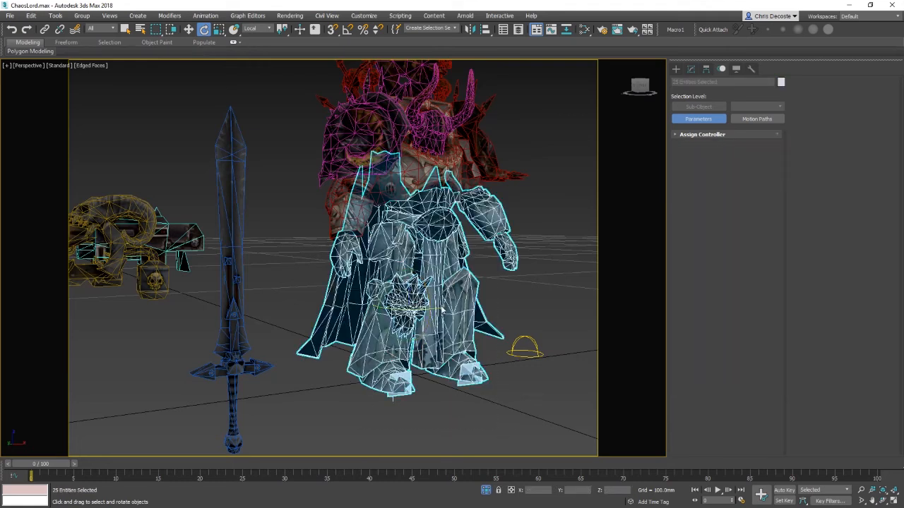
Step: Hide all unselected objects, then hide the cape and upper body meshes so only the lower armour remains
{"action": "right_click", "coordinate": [438, 304]}
{"action": "left_click", "coordinate": [510, 243]}
{"action": "left_click", "coordinate": [217, 153]}
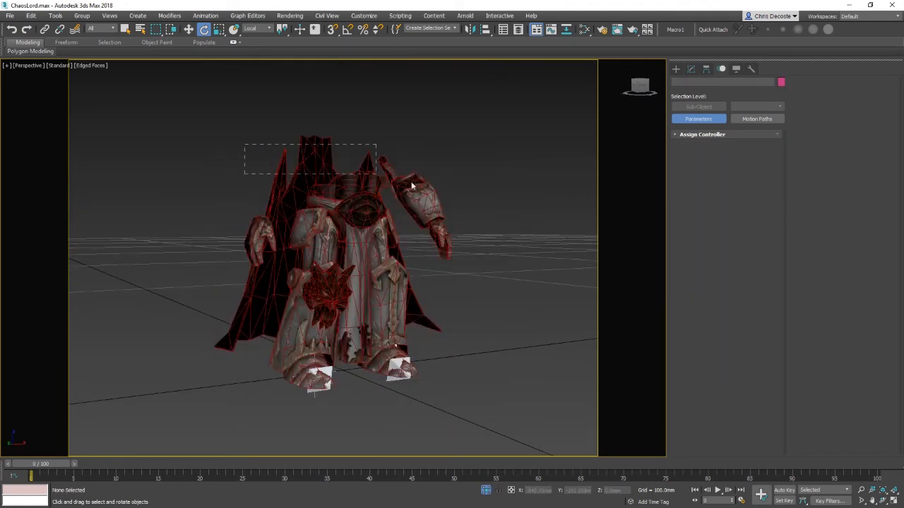
{"action": "left_click_drag", "start_coordinate": [411, 186], "coordinate": [417, 189]}
{"action": "right_click", "coordinate": [466, 212]}
{"action": "left_click", "coordinate": [487, 179]}
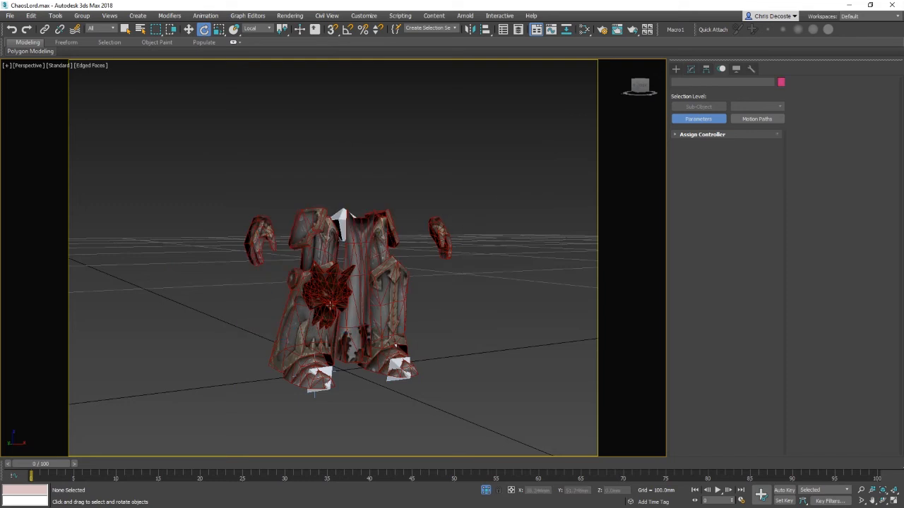
Step: Hide the belt emblem, both forearm pieces and the central tabard panel
{"action": "left_click", "coordinate": [327, 293]}
{"action": "left_click", "coordinate": [260, 240], "text": "ctrl"}
{"action": "left_click", "coordinate": [439, 240], "text": "ctrl"}
{"action": "right_click", "coordinate": [428, 280]}
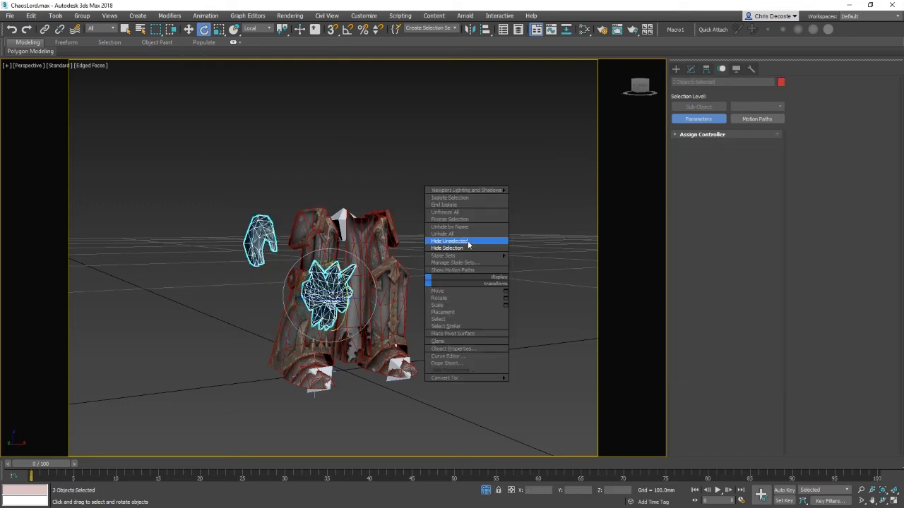
{"action": "left_click", "coordinate": [474, 249]}
{"action": "left_click", "coordinate": [371, 290]}
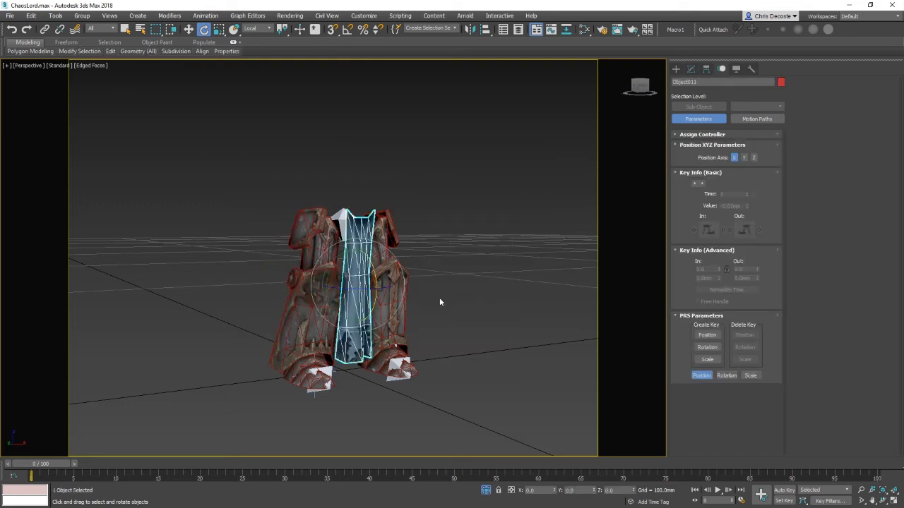
{"action": "right_click", "coordinate": [478, 301]}
{"action": "left_click", "coordinate": [521, 272]}
Step: Select both leg armour pieces with their boots and hide them, leaving only the leg bones
{"action": "mouse_move", "coordinate": [321, 317]}
{"action": "middle_mouse_down", "text": "alt"}
{"action": "mouse_move", "coordinate": [351, 303]}
{"action": "mouse_move", "coordinate": [336, 309]}
{"action": "middle_mouse_up", "text": "alt"}
{"action": "left_click", "coordinate": [322, 309]}
{"action": "left_click", "coordinate": [320, 248], "text": "ctrl"}
{"action": "left_click", "coordinate": [376, 236], "text": "ctrl"}
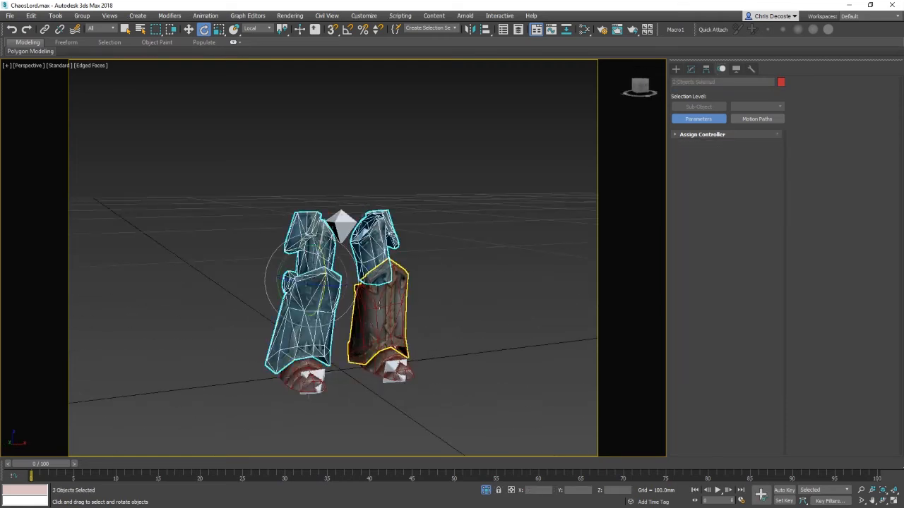
{"action": "left_click", "coordinate": [381, 303], "text": "ctrl"}
{"action": "left_click", "coordinate": [297, 378], "text": "ctrl"}
{"action": "right_click", "coordinate": [438, 357]}
{"action": "left_click", "coordinate": [385, 366], "text": "ctrl"}
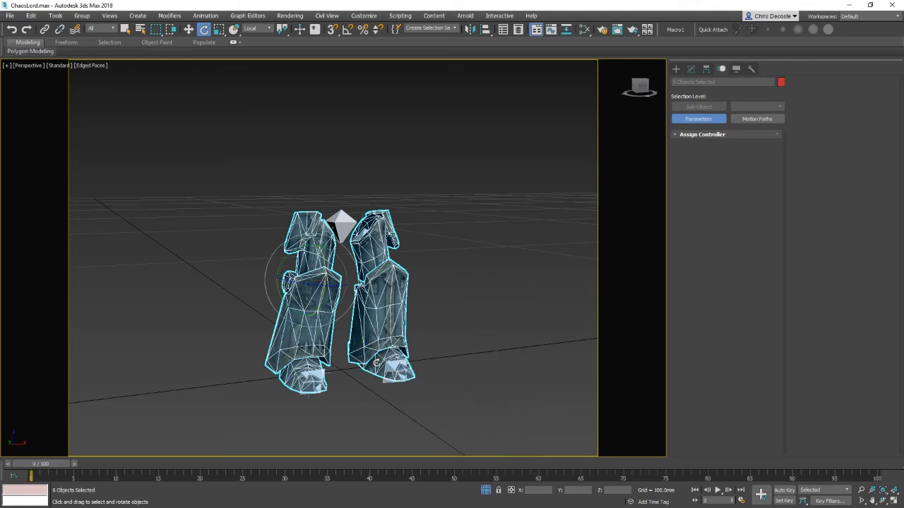
{"action": "right_click", "coordinate": [475, 317]}
{"action": "left_click", "coordinate": [495, 285]}
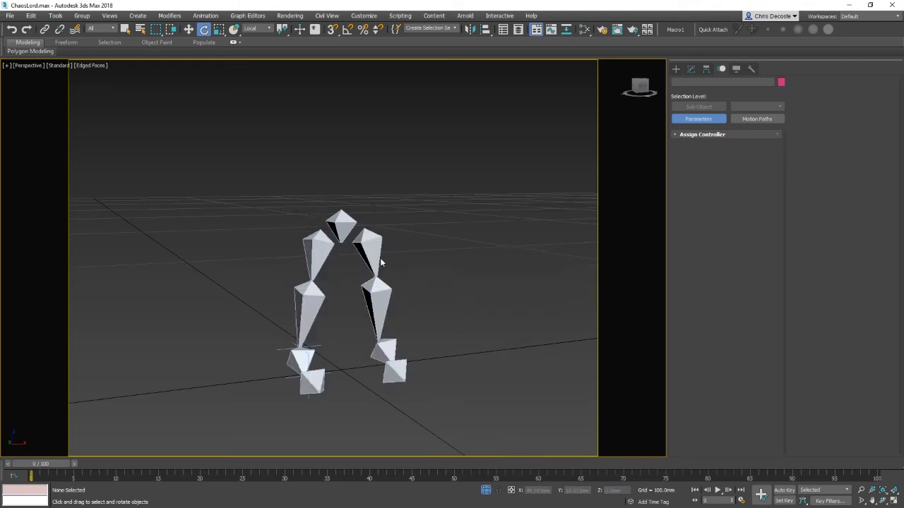
Step: Apply an IK Limb solver to the leg on the right, running from Bone007 to Bone009
{"action": "left_click", "coordinate": [374, 258]}
{"action": "left_click", "coordinate": [376, 344], "text": "ctrl"}
{"action": "left_click", "coordinate": [424, 243]}
{"action": "left_click", "coordinate": [375, 243]}
{"action": "left_click", "coordinate": [139, 17]}
{"action": "mouse_move", "coordinate": [202, 18]}
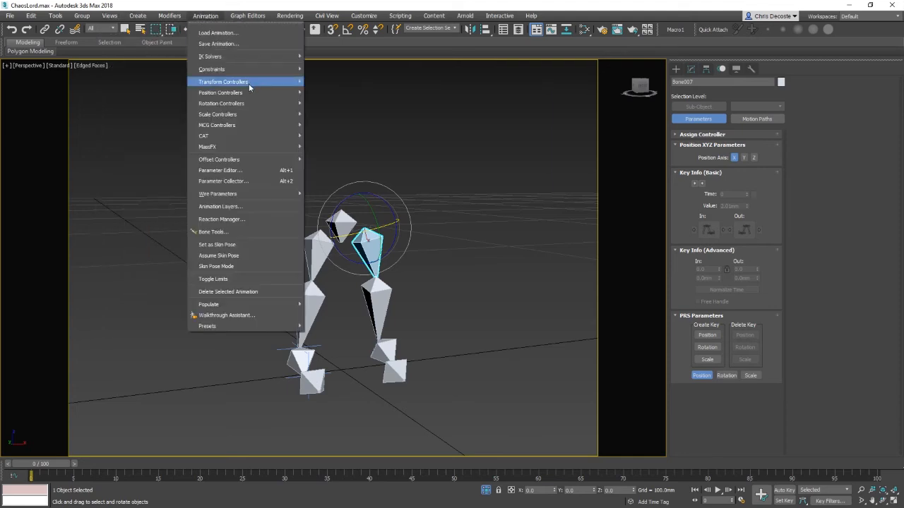
{"action": "mouse_move", "coordinate": [261, 68]}
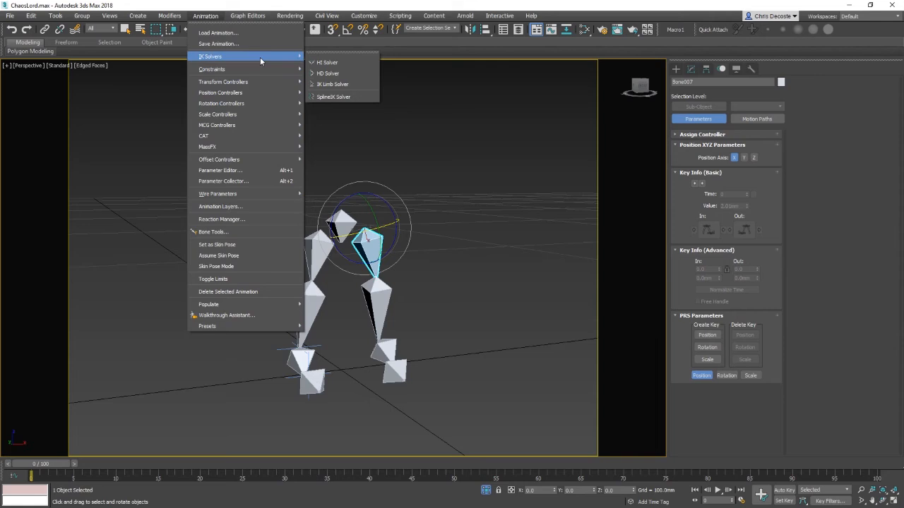
{"action": "left_click", "coordinate": [335, 84]}
{"action": "left_click", "coordinate": [416, 334]}
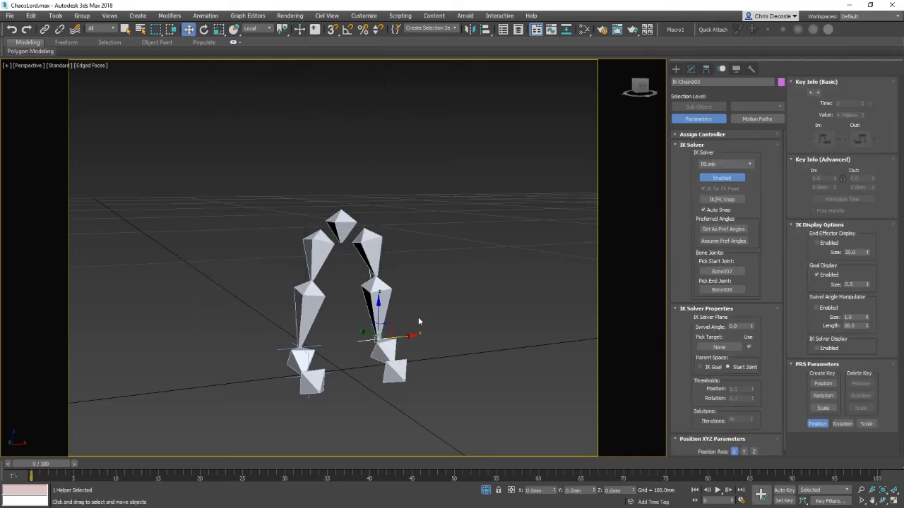
Step: Add a second IK Limb solver on the same leg from Bone008 to Bone010
{"action": "left_click", "coordinate": [380, 296]}
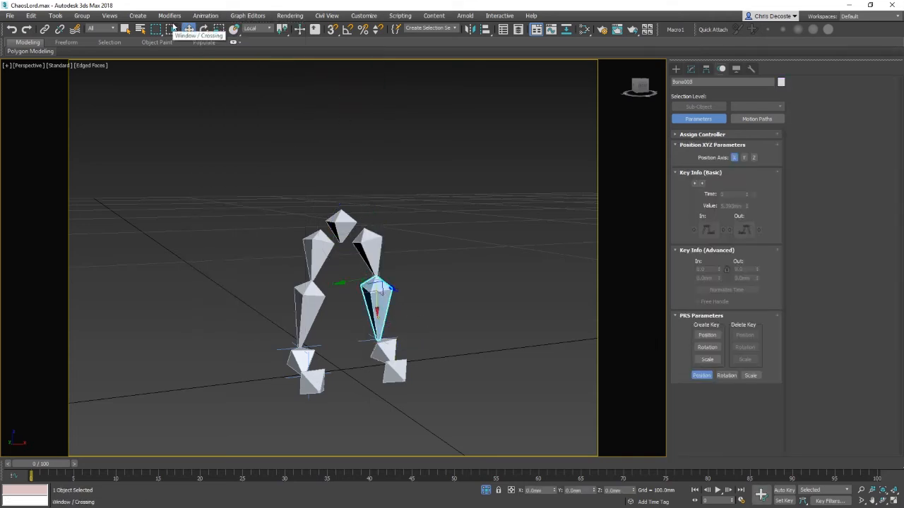
{"action": "left_click", "coordinate": [247, 15]}
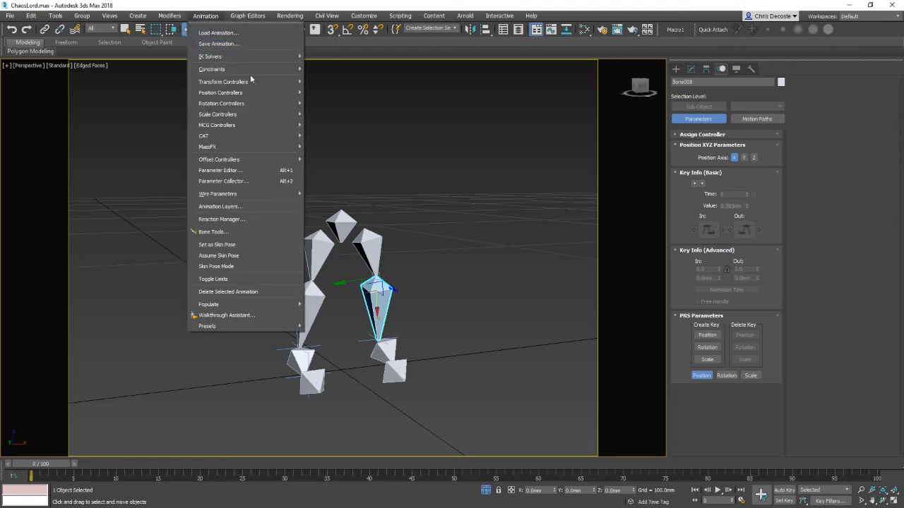
{"action": "mouse_move", "coordinate": [269, 57]}
{"action": "left_click", "coordinate": [332, 84]}
{"action": "left_click", "coordinate": [393, 366]}
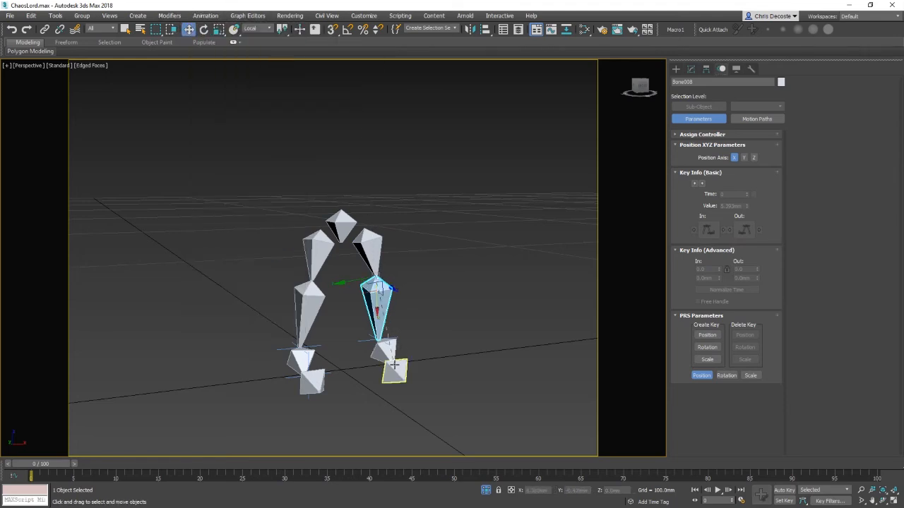
{"action": "left_click", "coordinate": [480, 349]}
Step: Link the new IK chain goal to the ROOT bone
{"action": "mouse_move", "coordinate": [412, 338]}
{"action": "middle_mouse_down", "text": "alt"}
{"action": "mouse_move", "coordinate": [459, 330]}
{"action": "mouse_move", "coordinate": [418, 340]}
{"action": "middle_mouse_up", "text": "alt"}
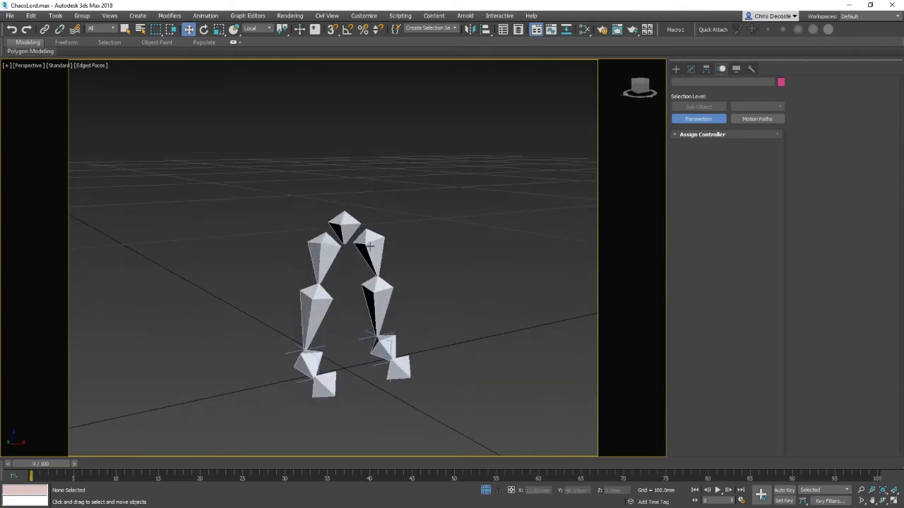
{"action": "left_click", "coordinate": [345, 227]}
{"action": "left_click_drag", "start_coordinate": [345, 230], "coordinate": [349, 302]}
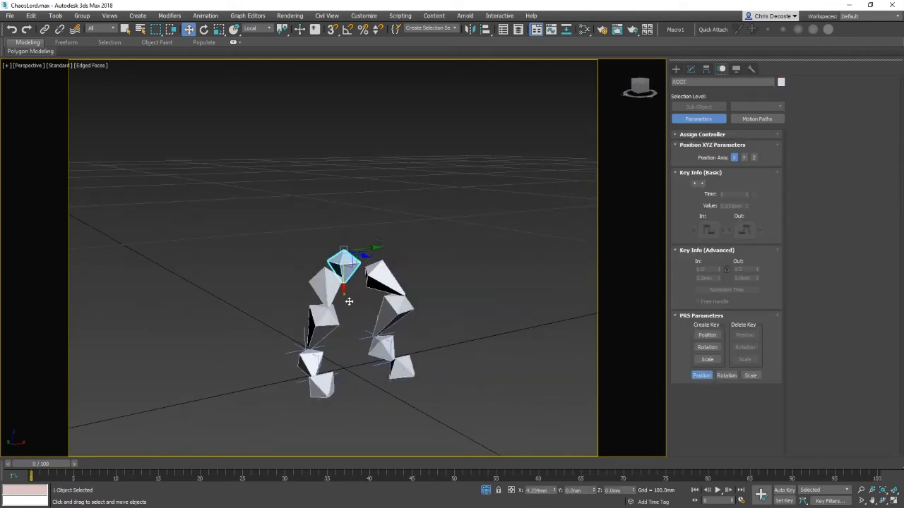
{"action": "right_click", "coordinate": [349, 301]}
{"action": "left_click", "coordinate": [374, 364]}
{"action": "left_click", "coordinate": [45, 29]}
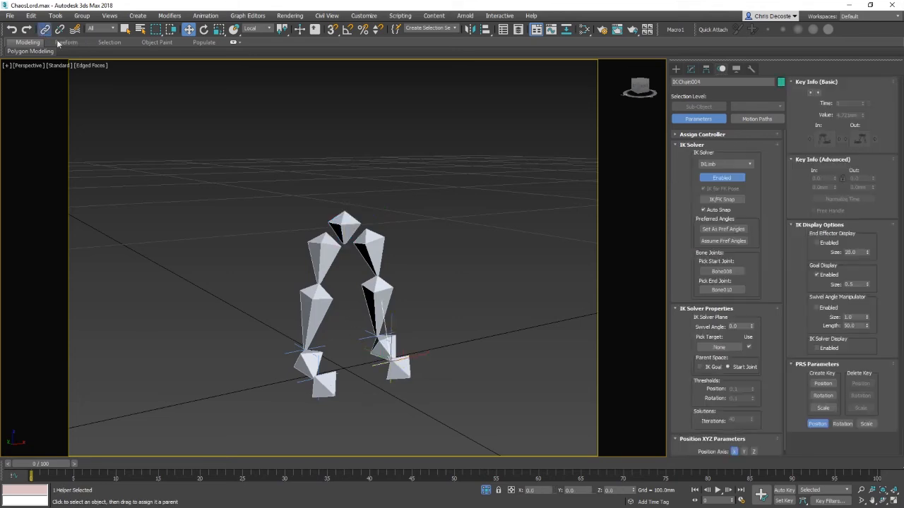
{"action": "left_click", "coordinate": [346, 227]}
{"action": "key", "text": "w"}
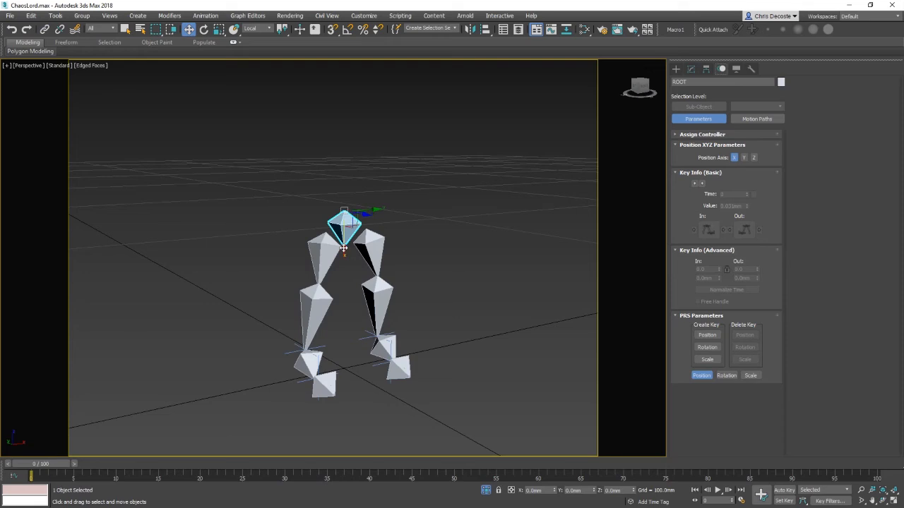
Step: Test dragging the ROOT bone with the legs, undo the move, and unhide all objects
{"action": "left_click_drag", "start_coordinate": [344, 248], "coordinate": [344, 315]}
{"action": "middle_click_drag", "start_coordinate": [403, 355], "coordinate": [401, 340], "text": "alt"}
{"action": "key", "text": "ctrl+z"}
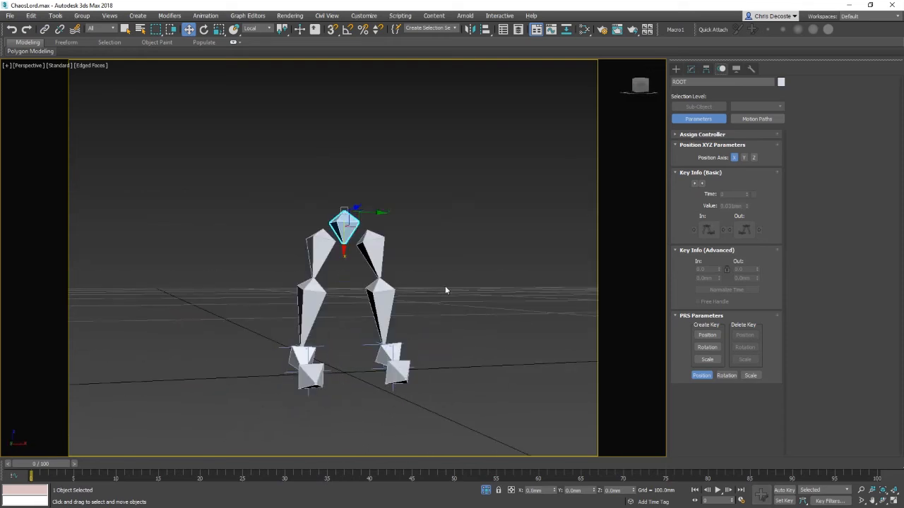
{"action": "right_click", "coordinate": [445, 290]}
{"action": "left_click", "coordinate": [475, 242]}
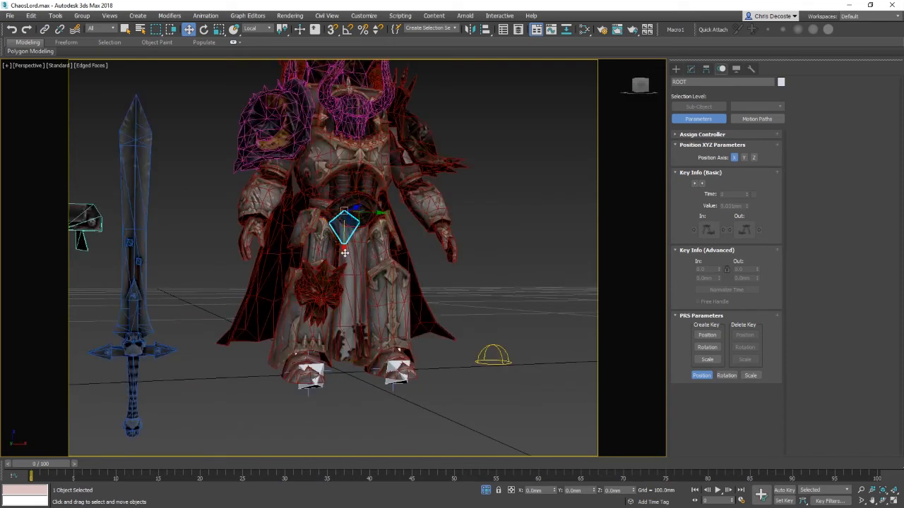
Step: Move and rotate the ROOT bone to test how the whole character follows, undoing the rotation
{"action": "left_click_drag", "start_coordinate": [344, 253], "coordinate": [387, 269]}
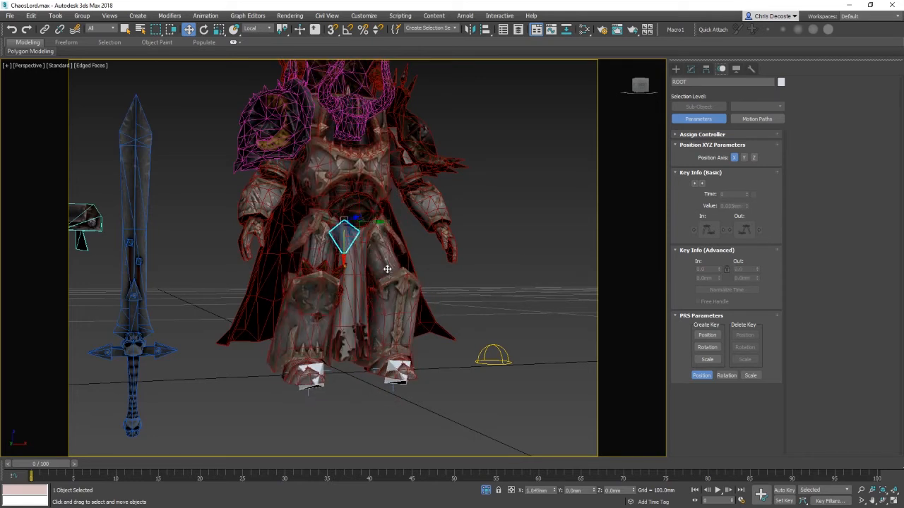
{"action": "mouse_move", "coordinate": [387, 269]}
{"action": "middle_mouse_down", "text": "alt"}
{"action": "mouse_move", "coordinate": [386, 289]}
{"action": "mouse_move", "coordinate": [385, 248]}
{"action": "mouse_move", "coordinate": [332, 229]}
{"action": "mouse_move", "coordinate": [361, 233]}
{"action": "mouse_move", "coordinate": [364, 248]}
{"action": "middle_mouse_up", "text": "alt"}
{"action": "key", "text": "F4"}
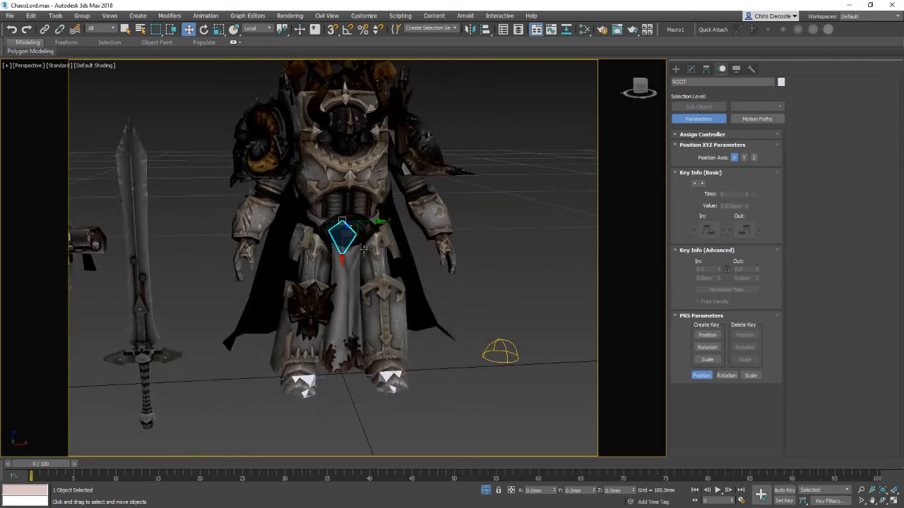
{"action": "left_click_drag", "start_coordinate": [353, 237], "coordinate": [317, 254]}
{"action": "key", "text": "e"}
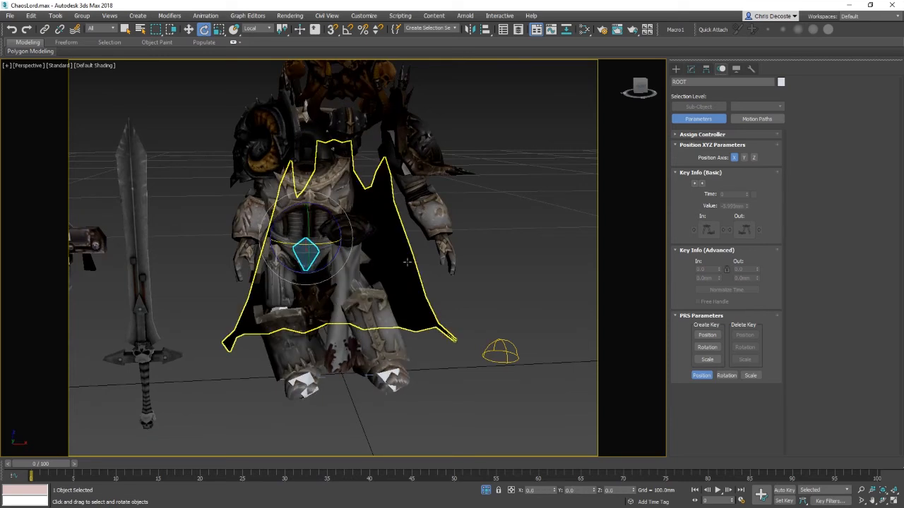
{"action": "key", "text": "ctrl+z"}
{"action": "key", "text": "w"}
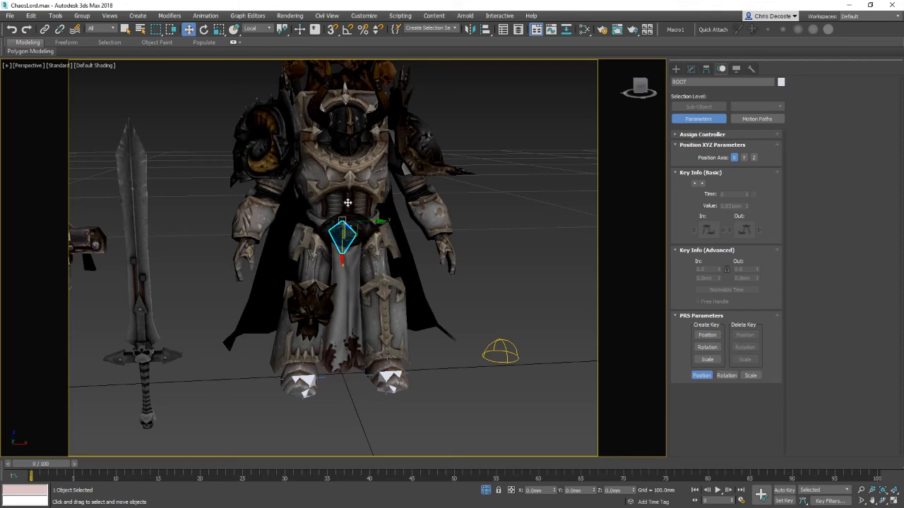
Step: Hide the head, cape and collar meshes around the hips
{"action": "middle_click_drag", "start_coordinate": [380, 415], "coordinate": [411, 304], "text": "alt"}
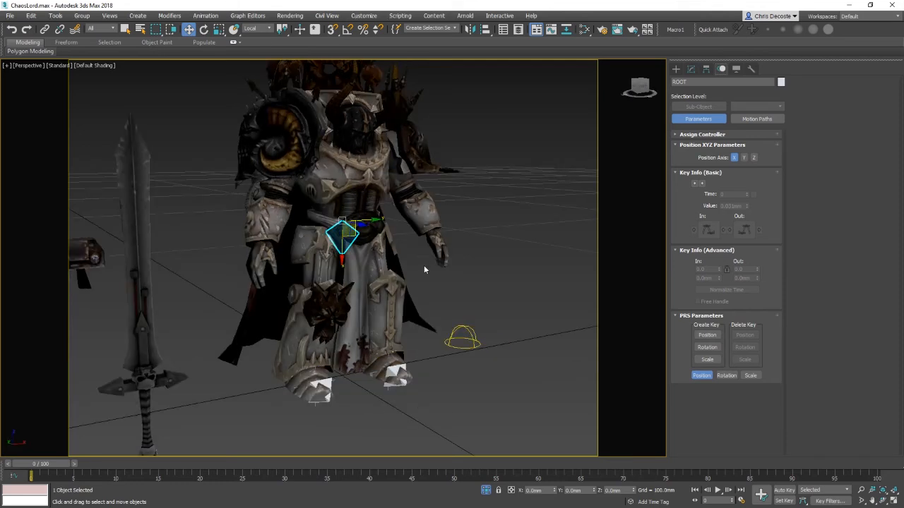
{"action": "middle_click_drag", "start_coordinate": [424, 269], "coordinate": [475, 310], "text": "alt"}
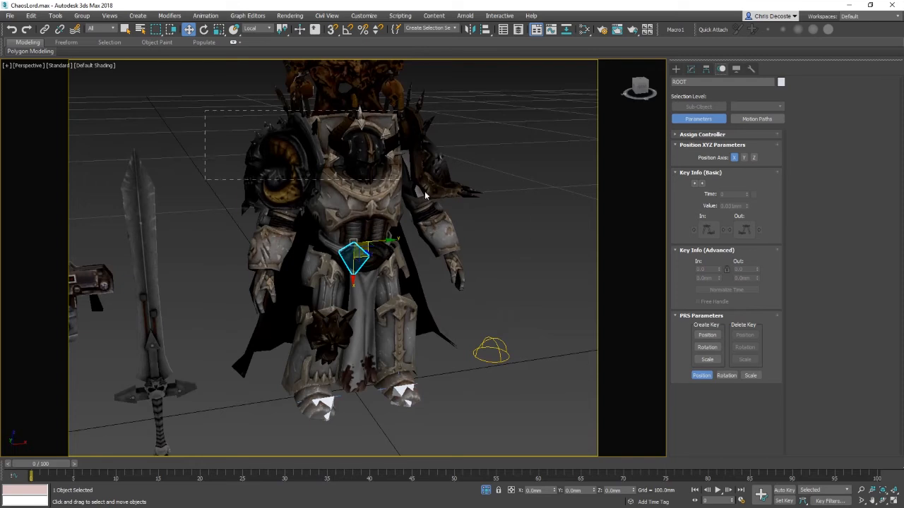
{"action": "left_click_drag", "start_coordinate": [425, 191], "coordinate": [438, 201]}
{"action": "right_click", "coordinate": [470, 229]}
{"action": "left_click", "coordinate": [498, 199]}
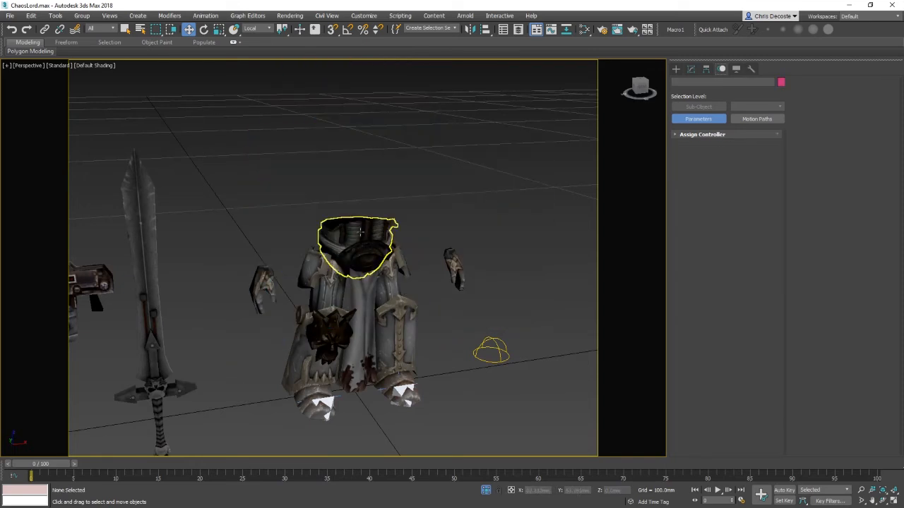
{"action": "left_click", "coordinate": [360, 232]}
{"action": "right_click", "coordinate": [414, 211]}
{"action": "left_click", "coordinate": [452, 186]}
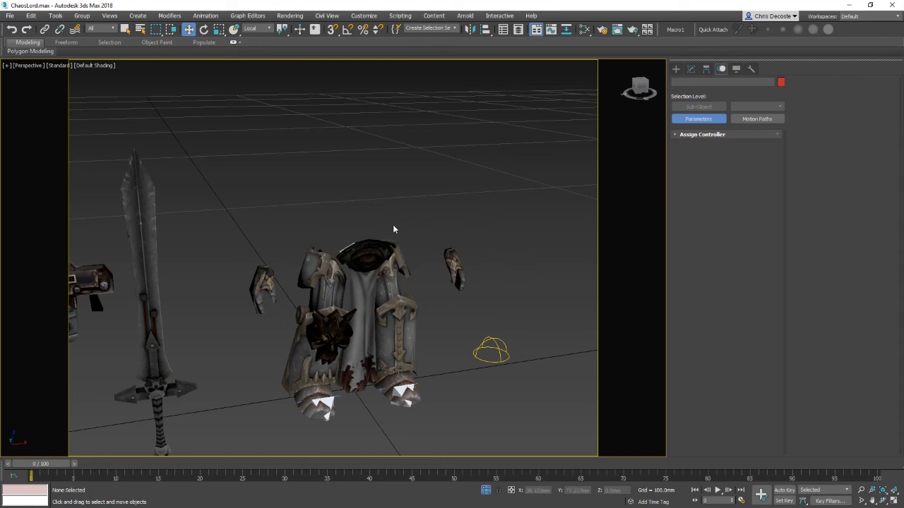
Step: Hide the inner collar mesh and isolate the ROOT bone
{"action": "left_click", "coordinate": [358, 247]}
{"action": "right_click", "coordinate": [414, 257]}
{"action": "left_click", "coordinate": [452, 232]}
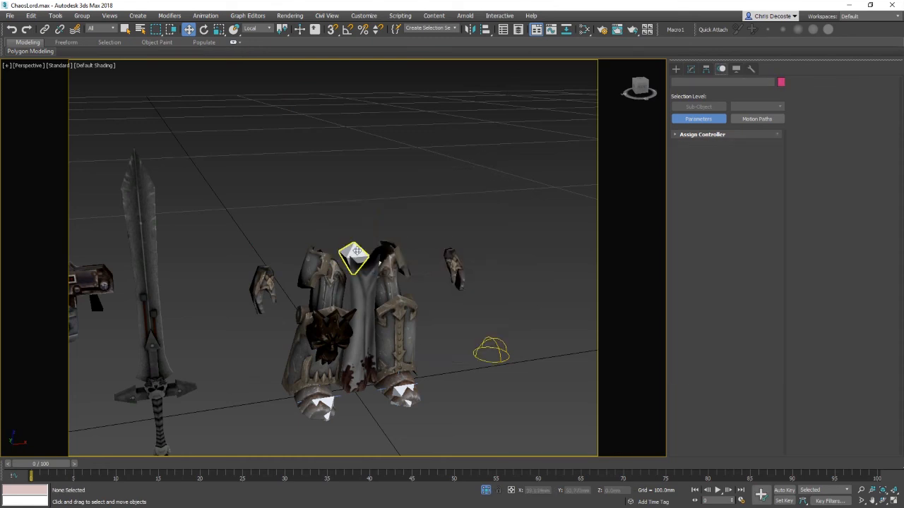
{"action": "left_click", "coordinate": [355, 252]}
{"action": "right_click", "coordinate": [415, 282]}
{"action": "left_click", "coordinate": [452, 217]}
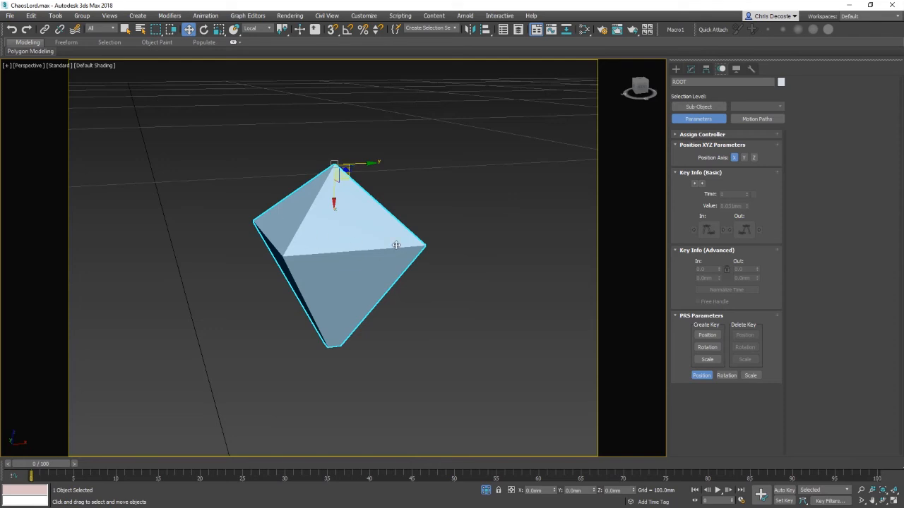
Step: Create a six-point star spline on the ground around the ROOT bone
{"action": "left_click", "coordinate": [676, 68]}
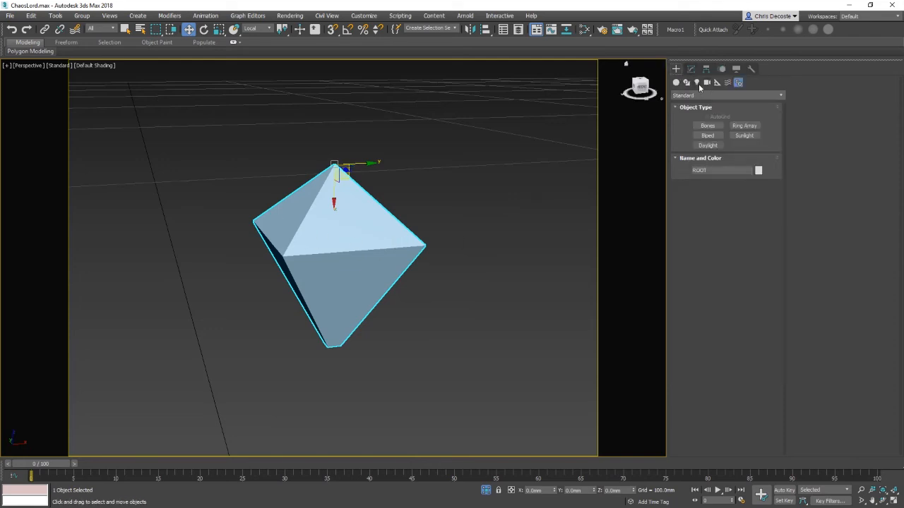
{"action": "left_click", "coordinate": [686, 82]}
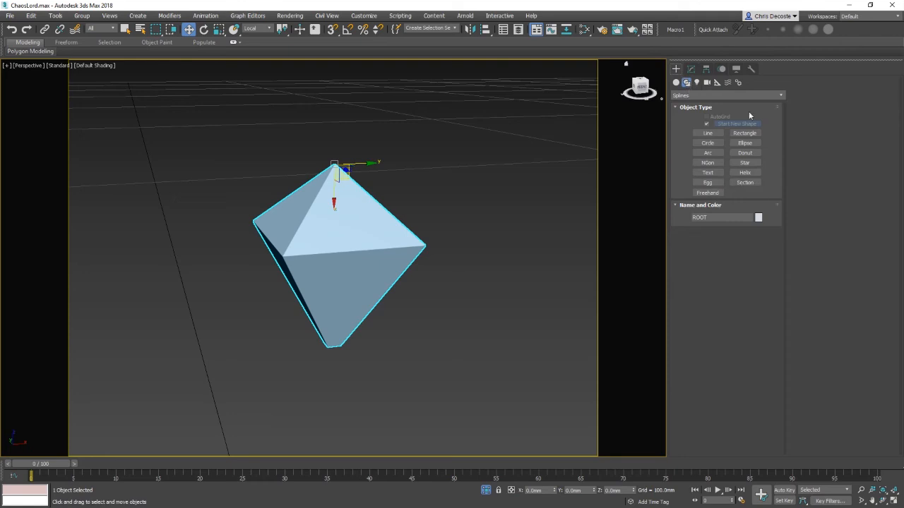
{"action": "left_click", "coordinate": [745, 163]}
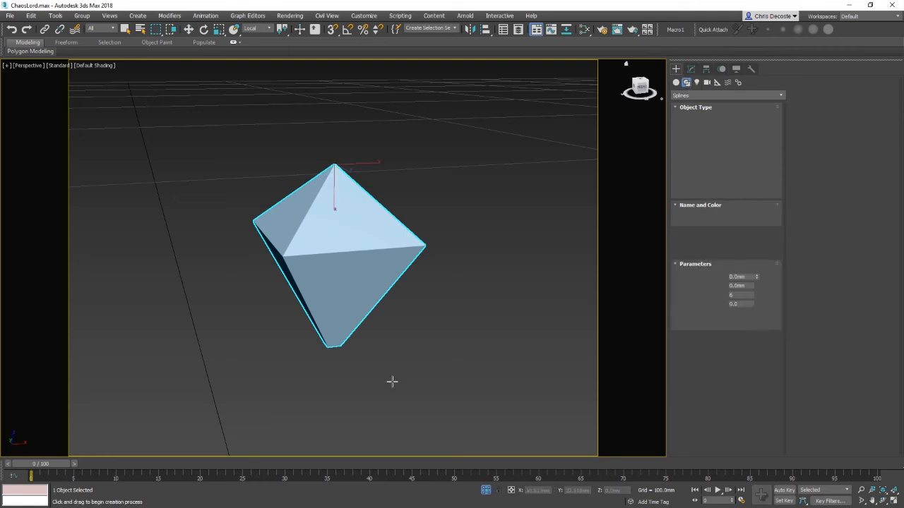
{"action": "left_click_drag", "start_coordinate": [407, 393], "coordinate": [415, 357]}
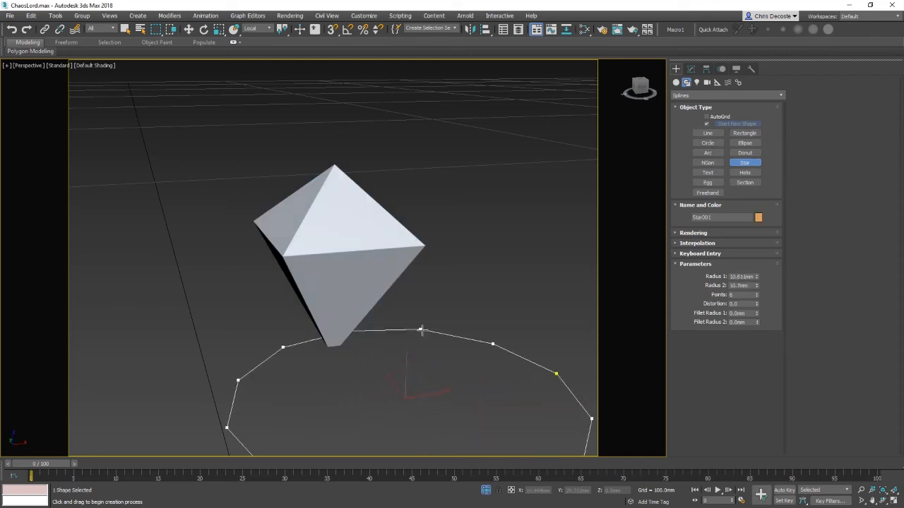
{"action": "left_click", "coordinate": [426, 358]}
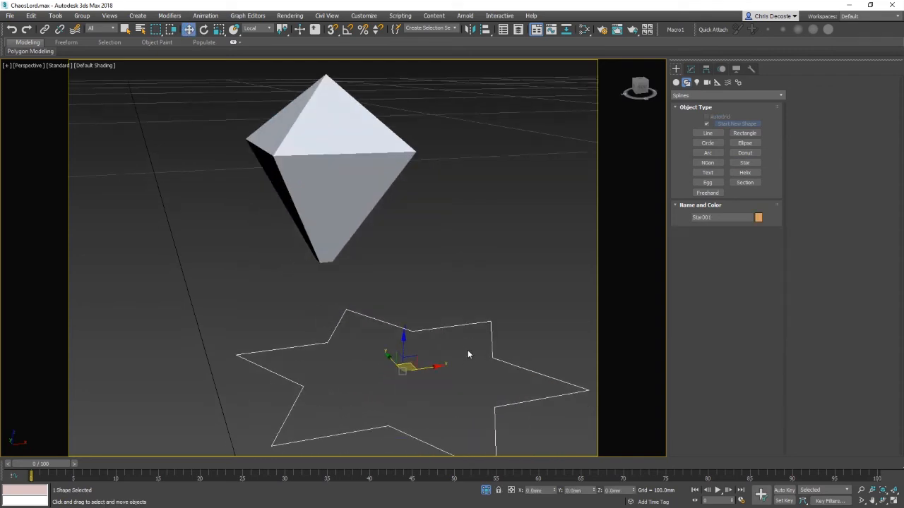
{"action": "scroll", "coordinate": [467, 353], "scroll_direction": "down", "scroll_amount": 5}
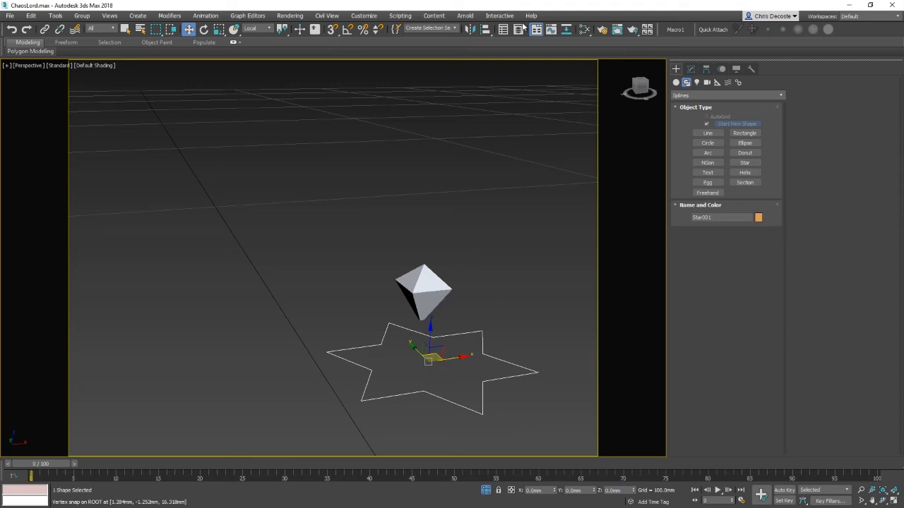
Step: Align the star spline to the ROOT bone's position
{"action": "left_click", "coordinate": [486, 29]}
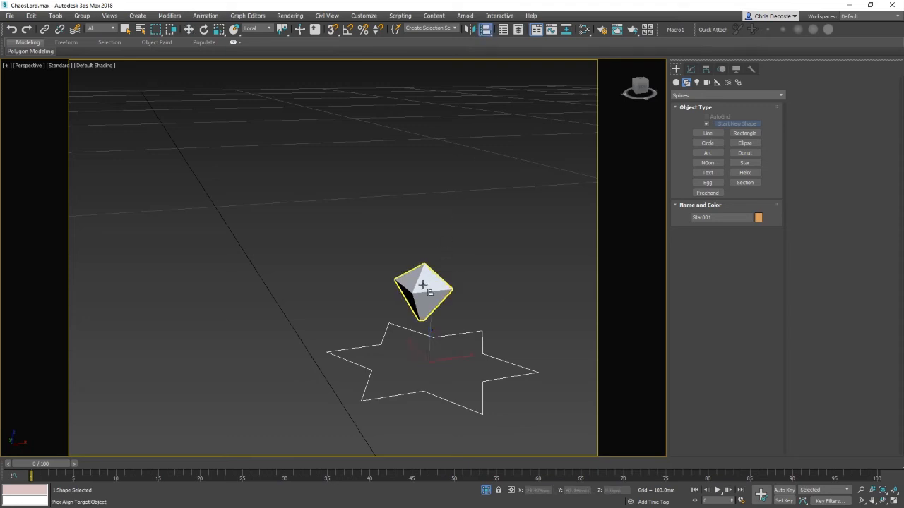
{"action": "left_click", "coordinate": [426, 288]}
{"action": "left_click", "coordinate": [577, 256]}
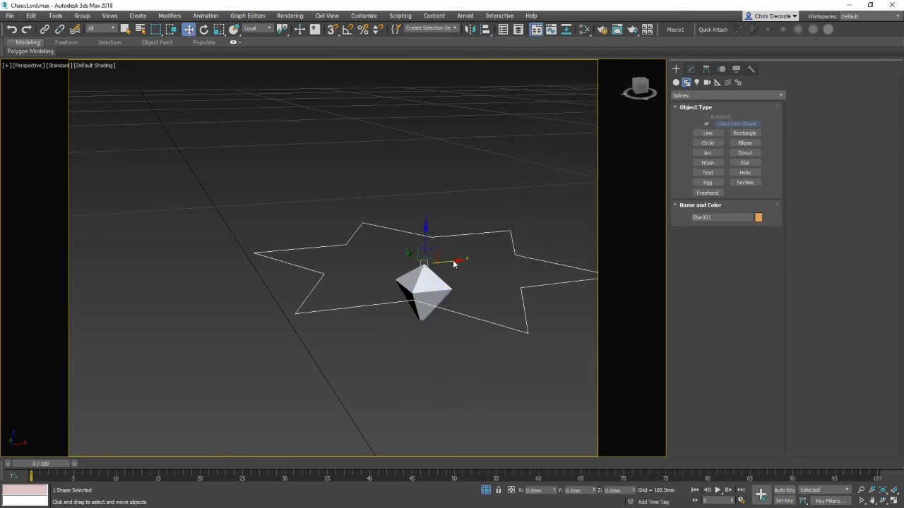
Step: Unhide all objects to check the star's placement around the character's waist
{"action": "right_click", "coordinate": [452, 249]}
{"action": "left_click", "coordinate": [487, 213]}
{"action": "mouse_move", "coordinate": [435, 296]}
{"action": "middle_mouse_down", "text": "alt"}
{"action": "mouse_move", "coordinate": [490, 291]}
{"action": "mouse_move", "coordinate": [453, 329]}
{"action": "mouse_move", "coordinate": [475, 350]}
{"action": "middle_mouse_up", "text": "alt"}
{"action": "key", "text": "F4"}
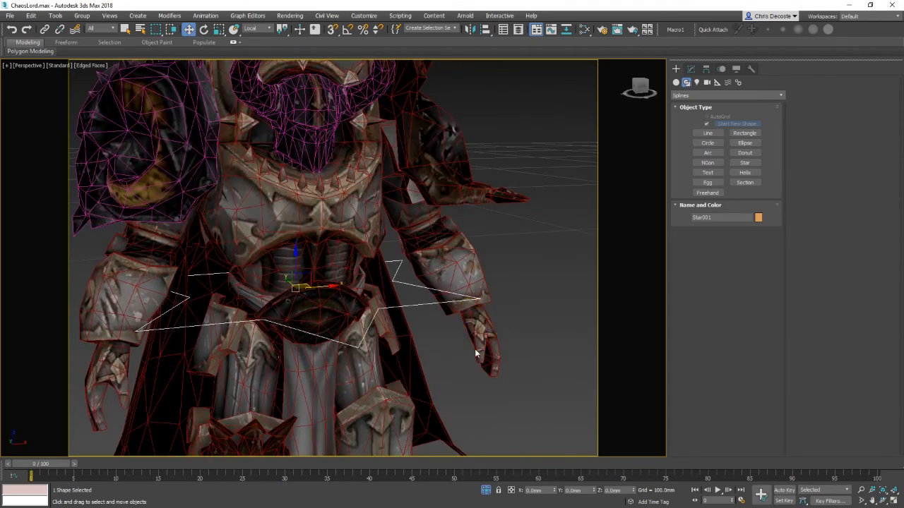
Step: Hide the belt meshes covering the ROOT bone
{"action": "left_click", "coordinate": [446, 346]}
{"action": "left_click", "coordinate": [322, 295]}
{"action": "left_click", "coordinate": [331, 281], "text": "ctrl"}
{"action": "right_click", "coordinate": [400, 264]}
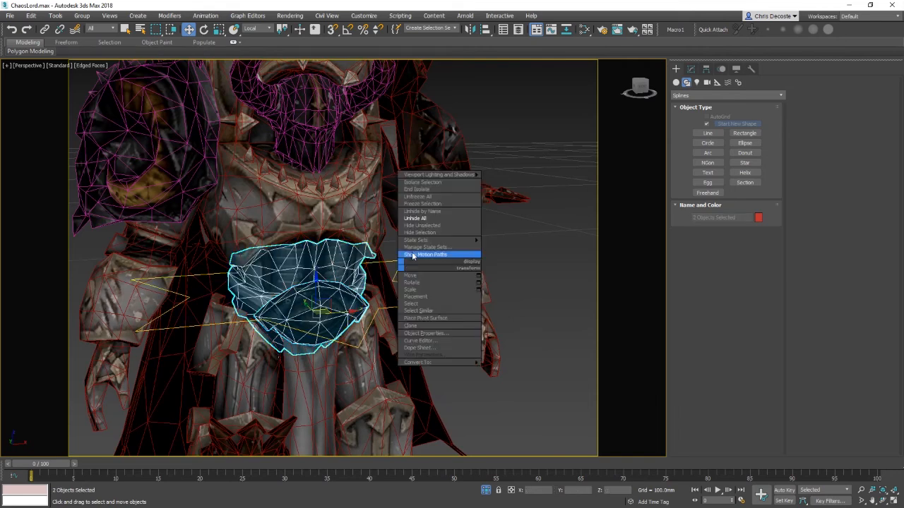
{"action": "left_click", "coordinate": [428, 234]}
Step: Link the ROOT bone to the star spline as its parent
{"action": "middle_click_drag", "start_coordinate": [349, 264], "coordinate": [365, 289], "text": "alt"}
{"action": "left_click", "coordinate": [307, 308]}
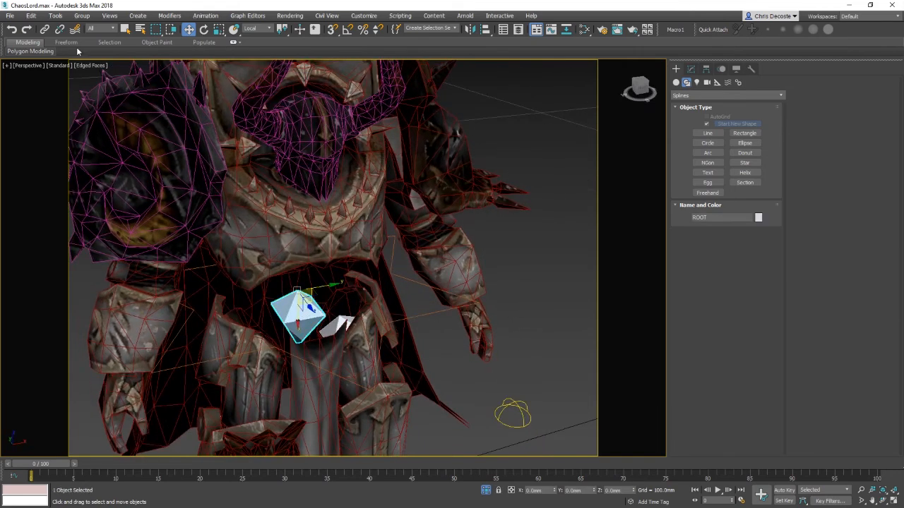
{"action": "left_click", "coordinate": [45, 29]}
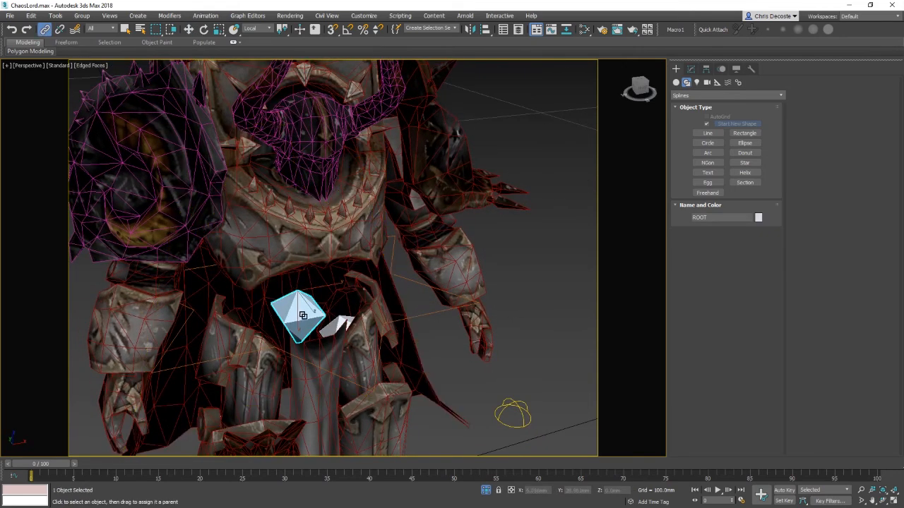
{"action": "left_click_drag", "start_coordinate": [304, 316], "coordinate": [436, 318]}
{"action": "key", "text": "w"}
Step: Unhide all objects and select the star spline
{"action": "left_click", "coordinate": [446, 351]}
{"action": "right_click", "coordinate": [455, 339]}
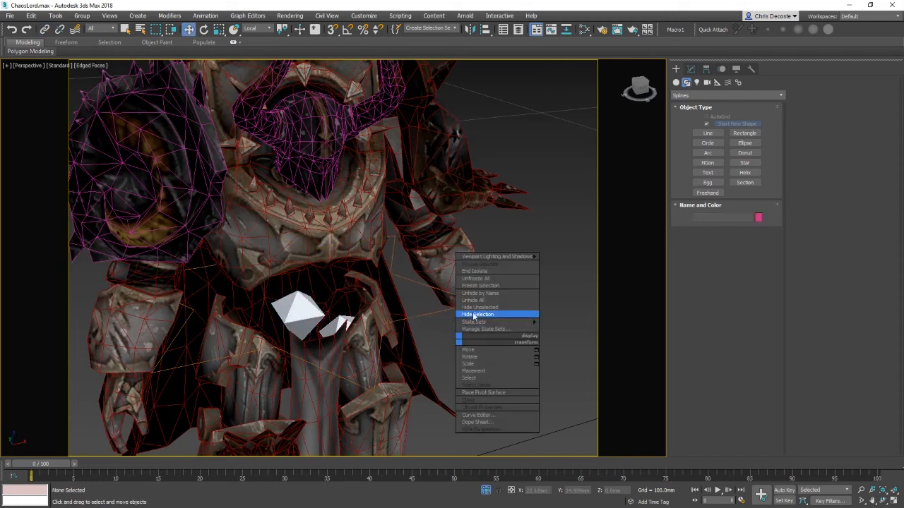
{"action": "left_click", "coordinate": [482, 302]}
{"action": "left_click", "coordinate": [428, 315]}
{"action": "key", "text": "F4"}
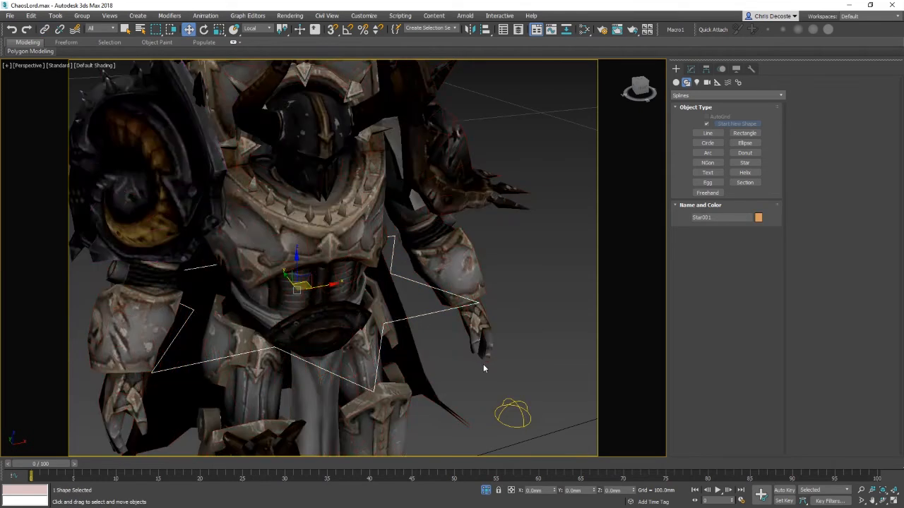
Step: Move the star spline to test that the whole character follows, undoing the move
{"action": "scroll", "coordinate": [480, 329], "scroll_direction": "down", "scroll_amount": 5}
{"action": "middle_click_drag", "start_coordinate": [477, 328], "coordinate": [399, 222], "text": "alt"}
{"action": "double_click", "coordinate": [399, 226]}
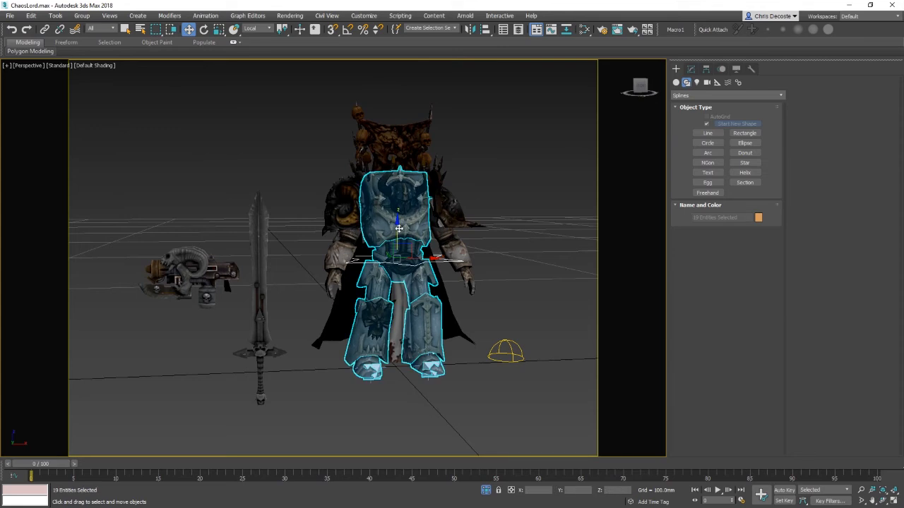
{"action": "key", "text": "ctrl+z"}
{"action": "left_click", "coordinate": [450, 271]}
{"action": "left_click", "coordinate": [443, 260]}
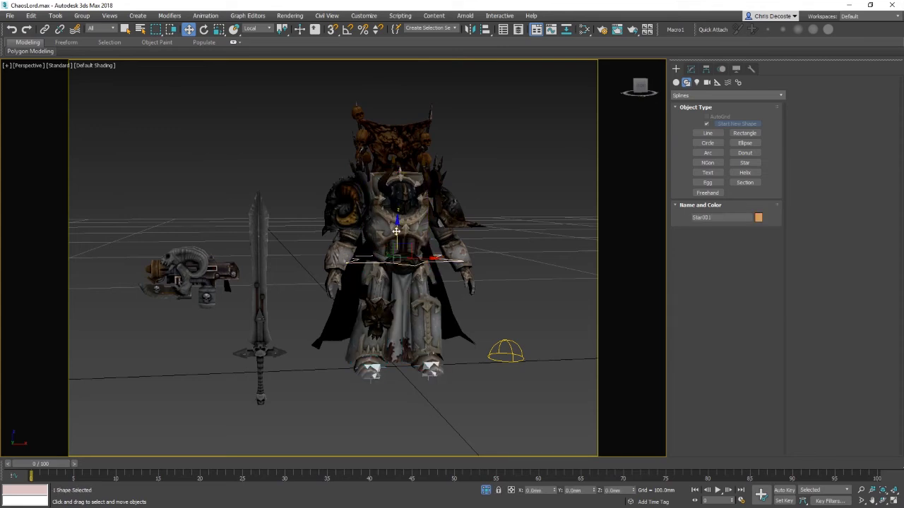
{"action": "left_click_drag", "start_coordinate": [397, 232], "coordinate": [400, 267]}
{"action": "middle_click_drag", "start_coordinate": [401, 269], "coordinate": [447, 281], "text": "alt"}
{"action": "scroll", "coordinate": [448, 279], "scroll_direction": "up", "scroll_amount": 5}
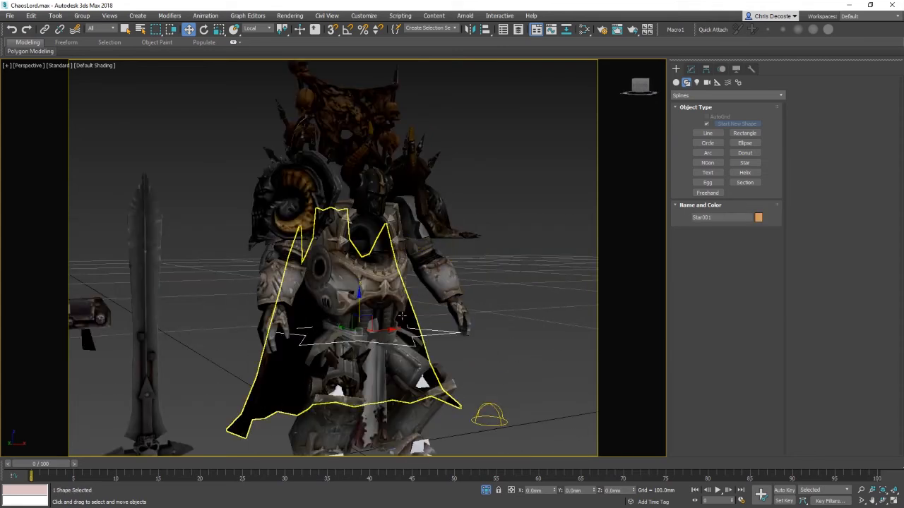
{"action": "key", "text": "ctrl+z"}
Step: Rotate the star spline to test how the rig follows it, undoing the first rotation
{"action": "key", "text": "e"}
{"action": "left_click_drag", "start_coordinate": [358, 275], "coordinate": [359, 304]}
{"action": "key", "text": "ctrl+z"}
{"action": "middle_click_drag", "start_coordinate": [424, 312], "coordinate": [415, 323], "text": "alt"}
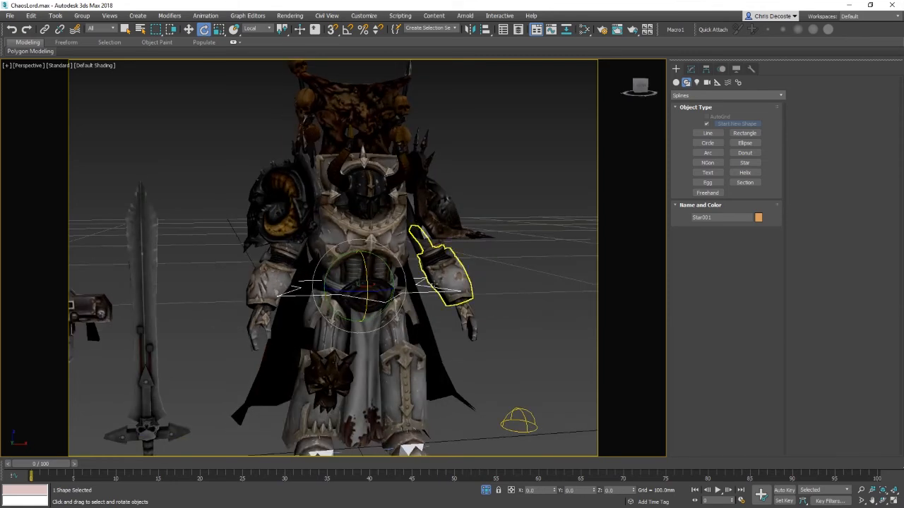
{"action": "middle_click_drag", "start_coordinate": [397, 388], "coordinate": [418, 307]}
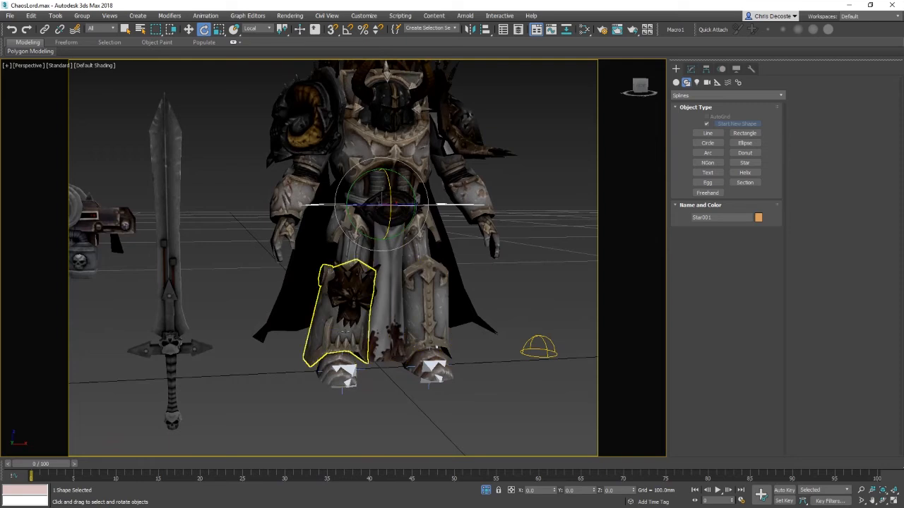
{"action": "middle_click_drag", "start_coordinate": [351, 358], "coordinate": [350, 392]}
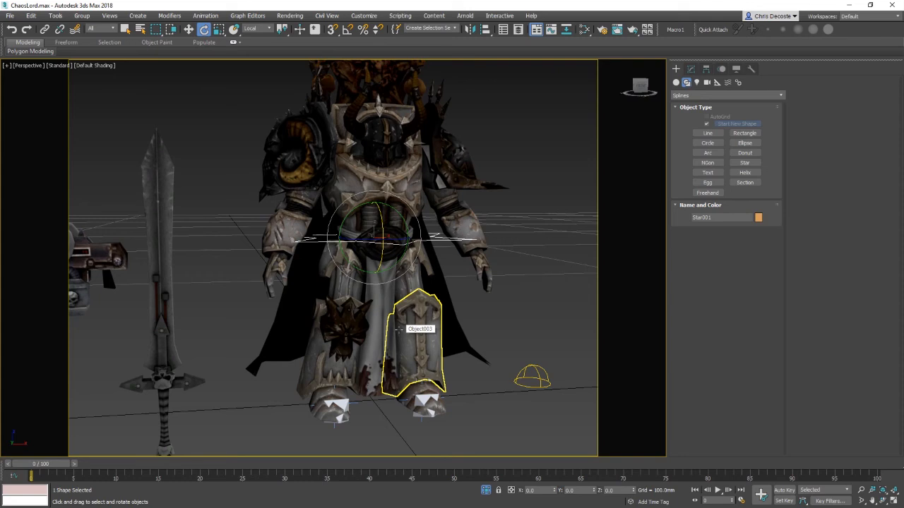
{"action": "middle_click_drag", "start_coordinate": [362, 399], "coordinate": [391, 366], "text": "alt"}
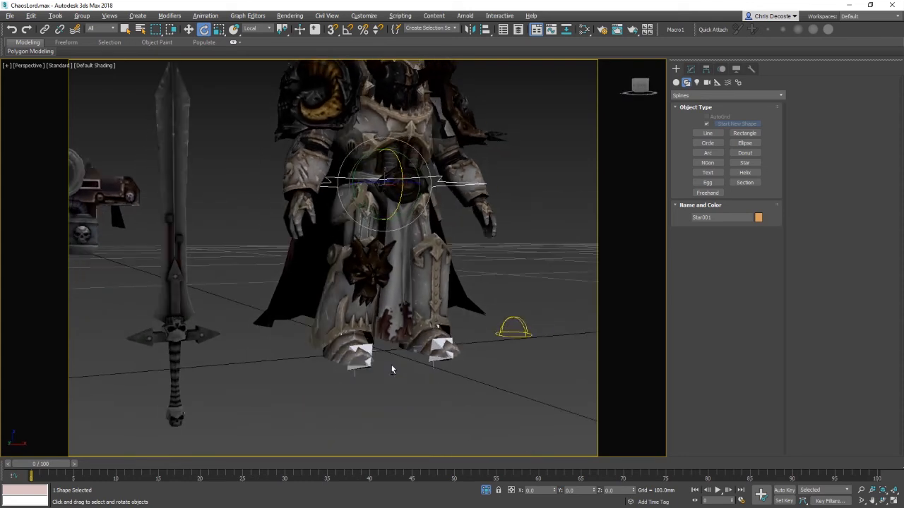
Step: Hide the armour plates covering both thighs to expose the leg bones
{"action": "left_click", "coordinate": [330, 310]}
{"action": "left_click", "coordinate": [365, 276], "text": "ctrl"}
{"action": "key", "text": "w"}
{"action": "left_click", "coordinate": [360, 221], "text": "ctrl"}
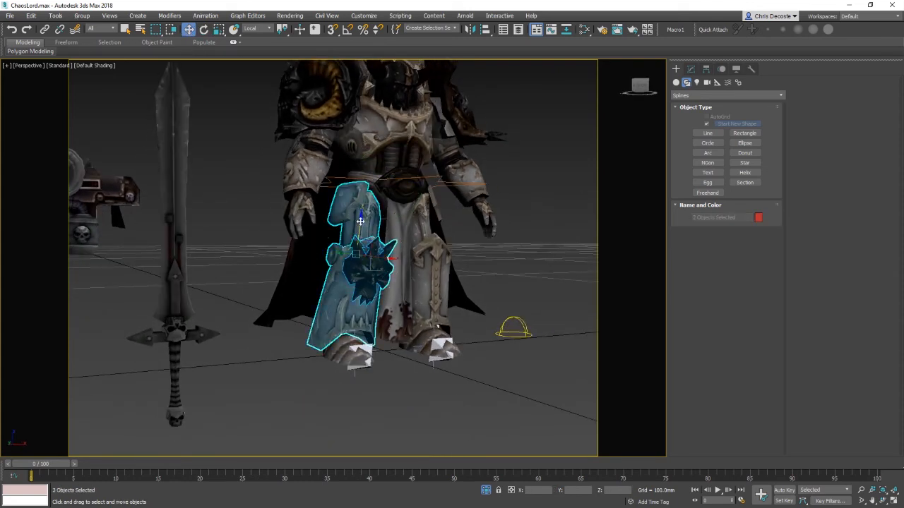
{"action": "right_click", "coordinate": [385, 215]}
{"action": "left_click", "coordinate": [421, 217]}
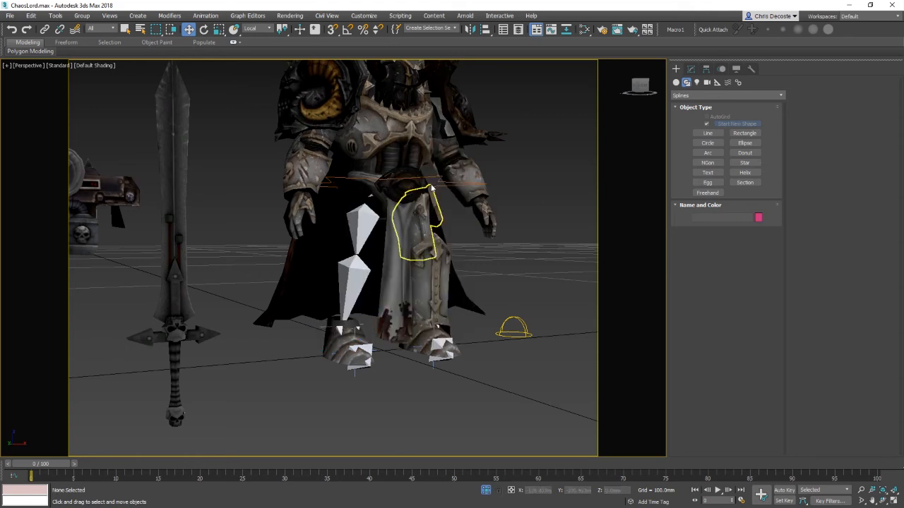
{"action": "left_click", "coordinate": [425, 242]}
{"action": "left_click", "coordinate": [401, 240], "text": "ctrl"}
{"action": "right_click", "coordinate": [464, 240]}
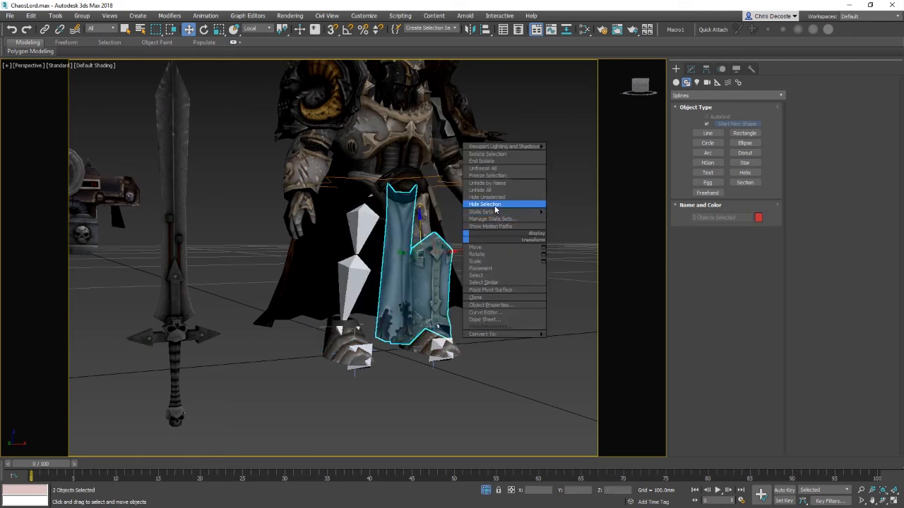
{"action": "left_click", "coordinate": [495, 208]}
Step: Hide the remaining armour piece over the left foot
{"action": "middle_click_drag", "start_coordinate": [384, 335], "coordinate": [364, 353], "text": "alt"}
{"action": "left_click", "coordinate": [341, 338]}
{"action": "right_click", "coordinate": [376, 355]}
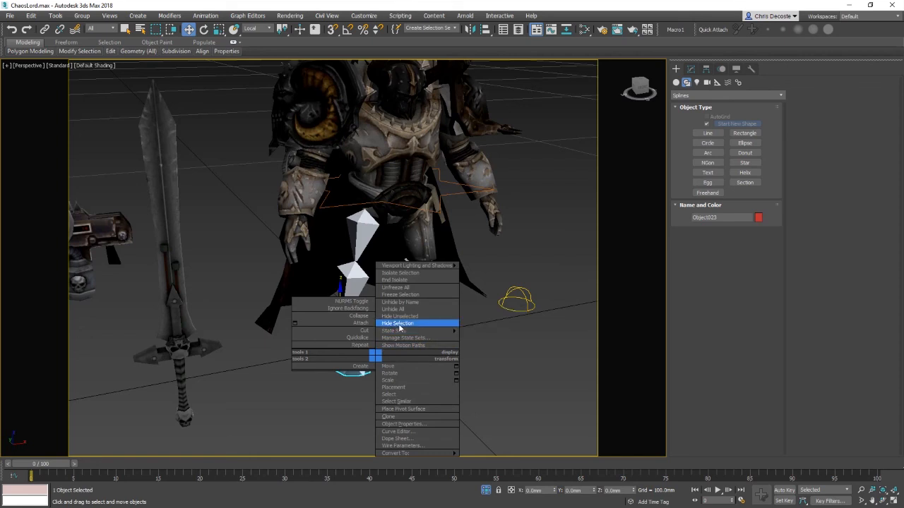
{"action": "left_click", "coordinate": [400, 325]}
Step: Create a donut spline on the ground below the left foot
{"action": "left_click", "coordinate": [460, 189]}
{"action": "middle_click_drag", "start_coordinate": [302, 311], "coordinate": [312, 274]}
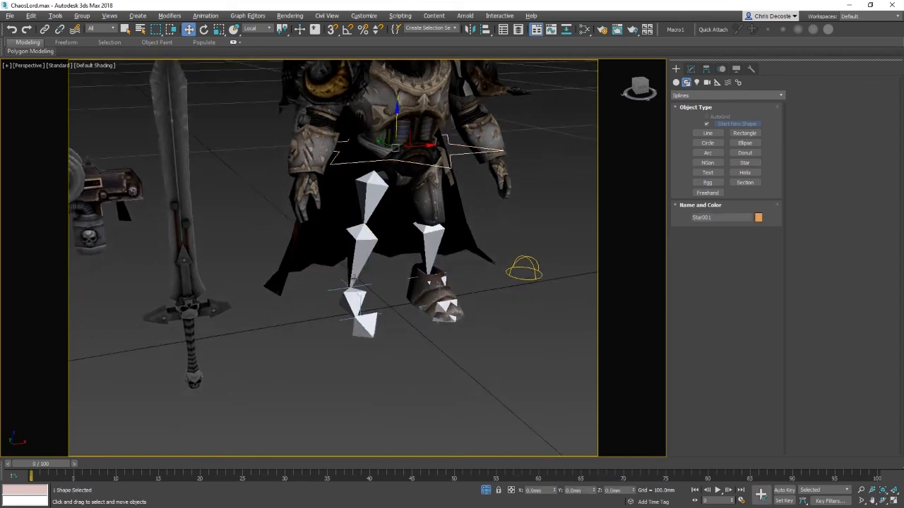
{"action": "scroll", "coordinate": [352, 281], "scroll_direction": "up", "scroll_amount": 3}
{"action": "left_click", "coordinate": [323, 266]}
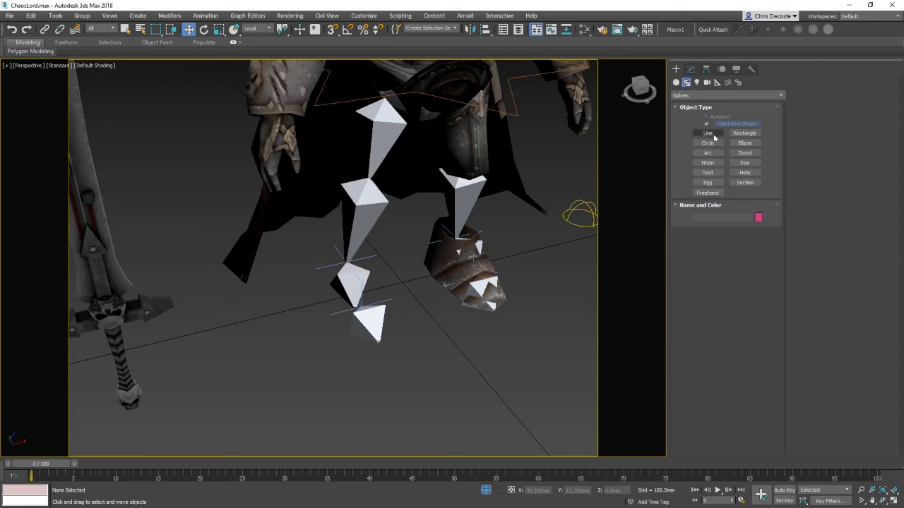
{"action": "left_click", "coordinate": [745, 153]}
{"action": "left_click_drag", "start_coordinate": [389, 393], "coordinate": [487, 361]}
{"action": "left_click", "coordinate": [420, 347]}
Step: Scale the donut non-uniformly along one axis into an oval
{"action": "key", "text": "w"}
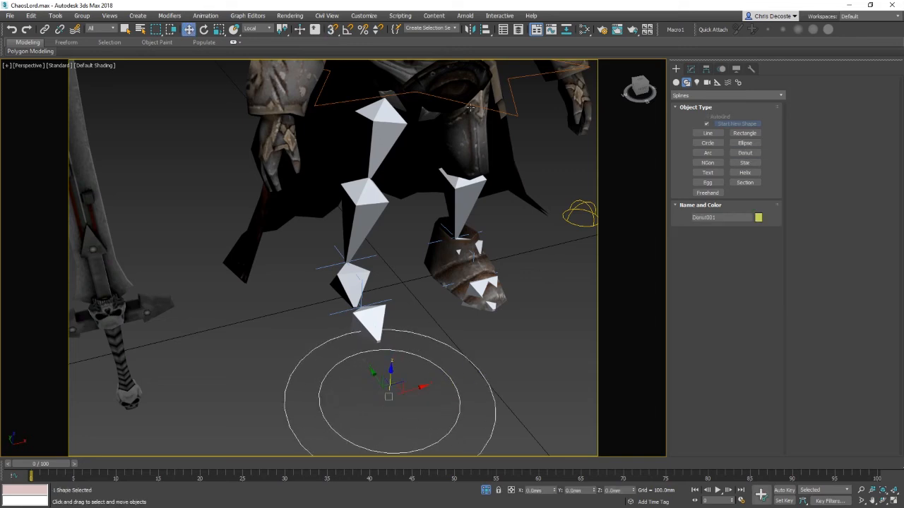
{"action": "key", "text": "r"}
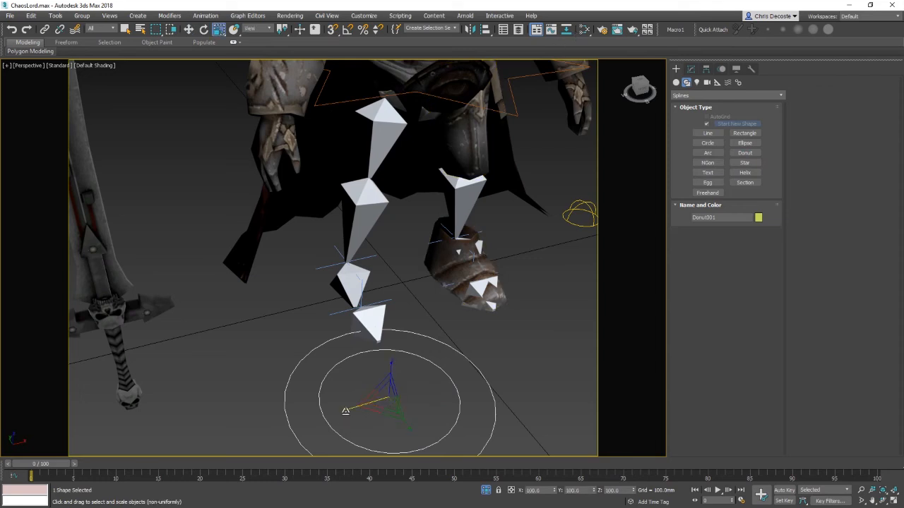
{"action": "left_click_drag", "start_coordinate": [345, 411], "coordinate": [369, 408]}
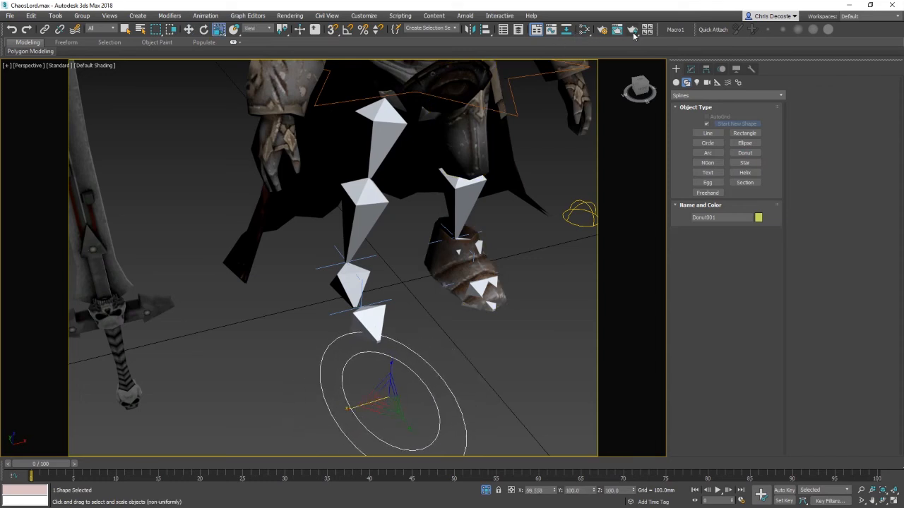
Step: Align the donut to the left leg's IK goal at the ankle
{"action": "left_click", "coordinate": [487, 29]}
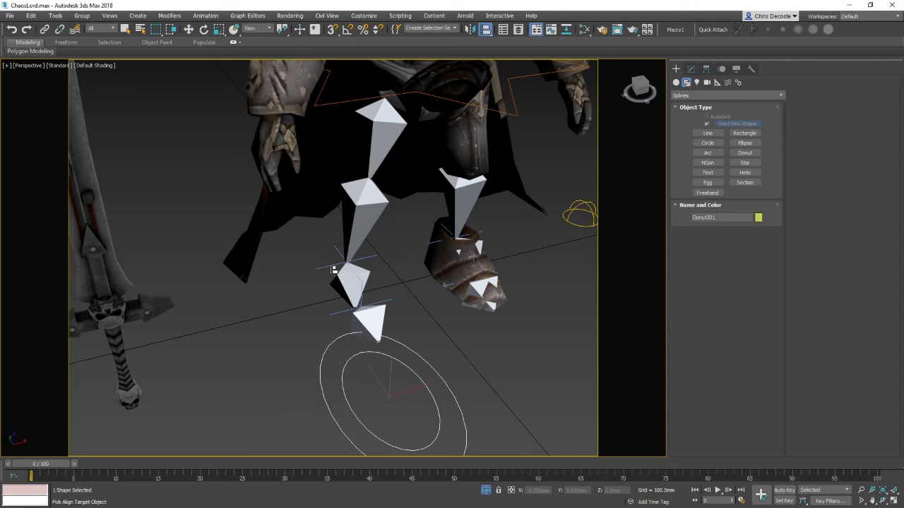
{"action": "left_click", "coordinate": [333, 275]}
{"action": "left_click", "coordinate": [572, 256]}
{"action": "middle_click_drag", "start_coordinate": [428, 300], "coordinate": [439, 267], "text": "alt"}
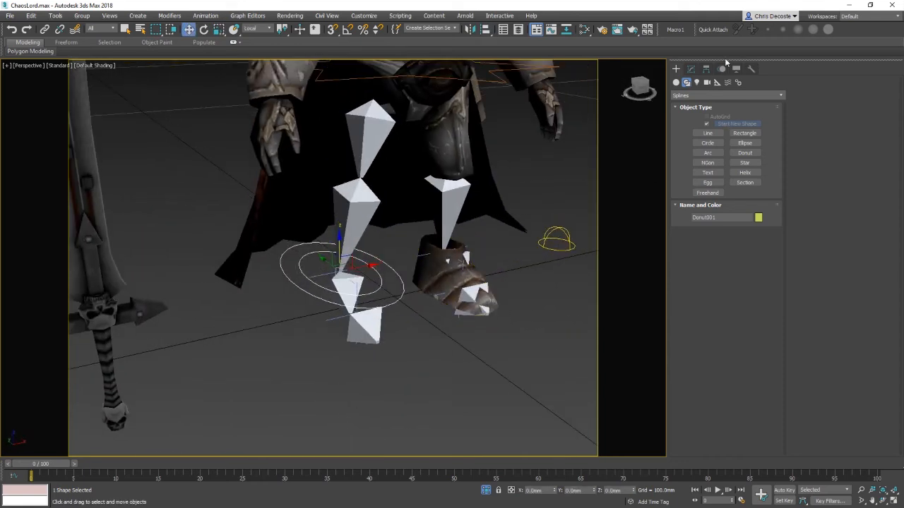
Step: Select the left leg's IK chain goal and test rotating it
{"action": "left_click", "coordinate": [356, 283]}
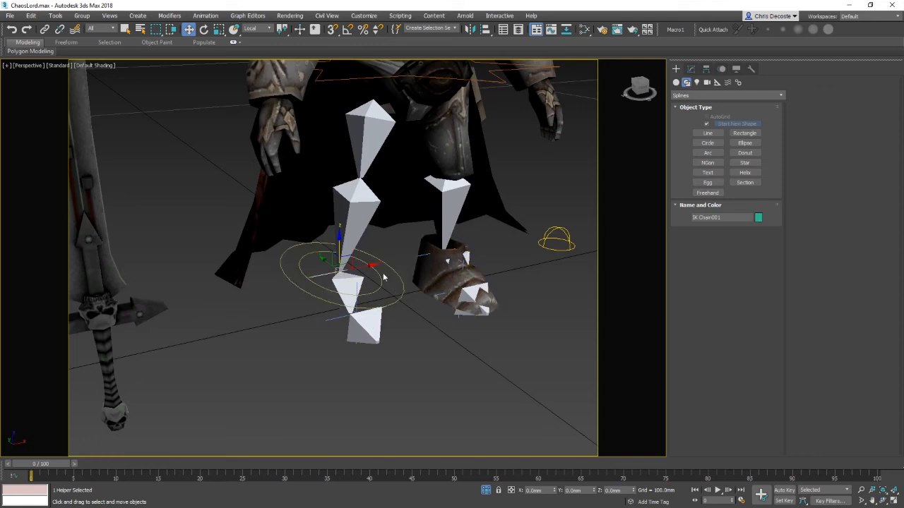
{"action": "key", "text": "e"}
{"action": "mouse_move", "coordinate": [370, 279]}
{"action": "left_mouse_down"}
{"action": "mouse_move", "coordinate": [318, 280]}
{"action": "mouse_move", "coordinate": [378, 287]}
{"action": "left_mouse_up"}
Step: Unhide all objects and rotate the IK goal again, undoing the rotation
{"action": "right_click", "coordinate": [414, 271]}
{"action": "left_click", "coordinate": [446, 228]}
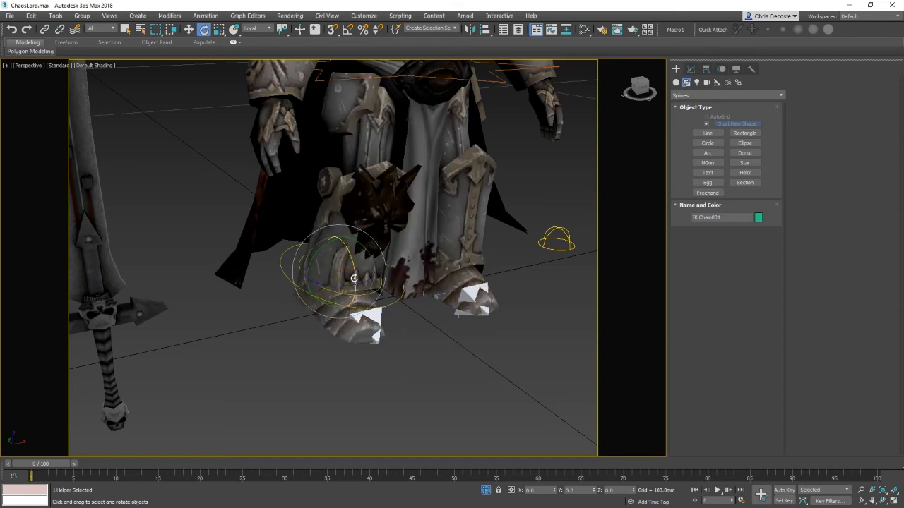
{"action": "left_click_drag", "start_coordinate": [344, 273], "coordinate": [370, 262]}
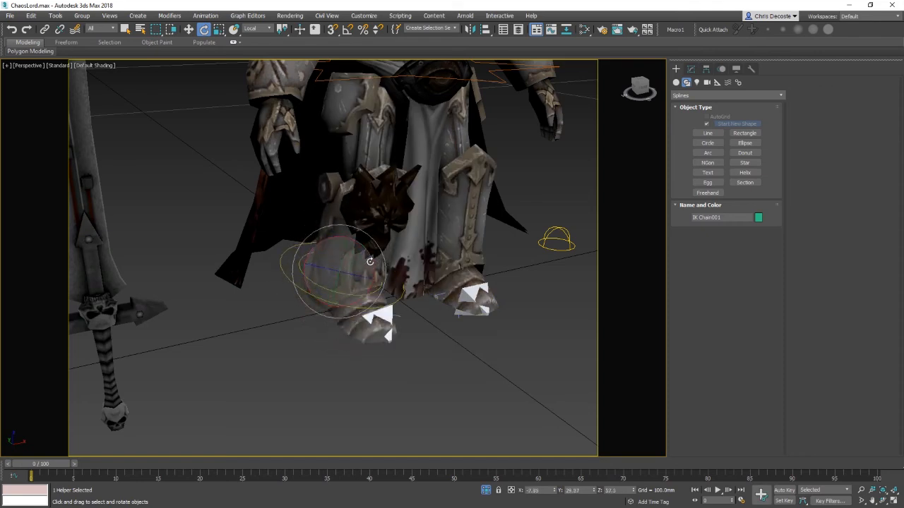
{"action": "key", "text": "ctrl+z"}
Step: Hide the armour plate over the left shin and select the donut control at the left ankle
{"action": "key", "text": "w"}
{"action": "left_click", "coordinate": [373, 210]}
{"action": "left_click", "coordinate": [339, 252]}
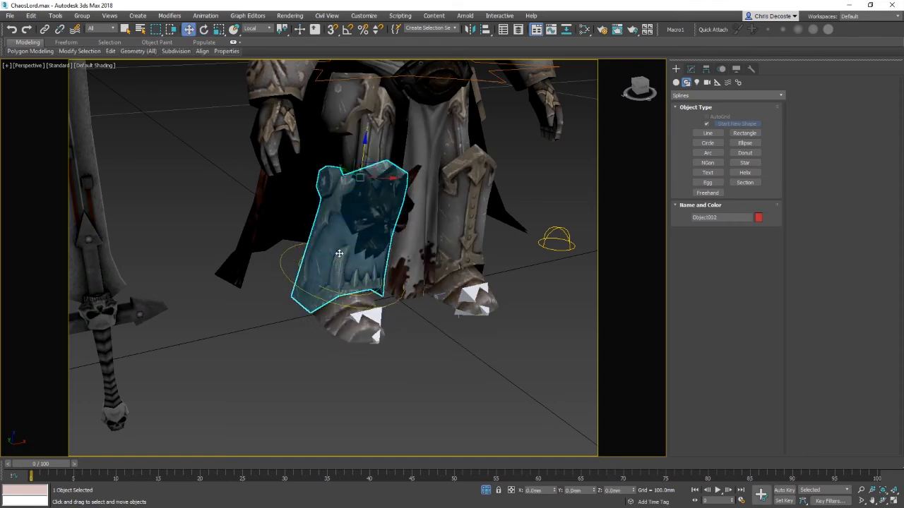
{"action": "right_click", "coordinate": [338, 254]}
{"action": "left_click", "coordinate": [369, 219]}
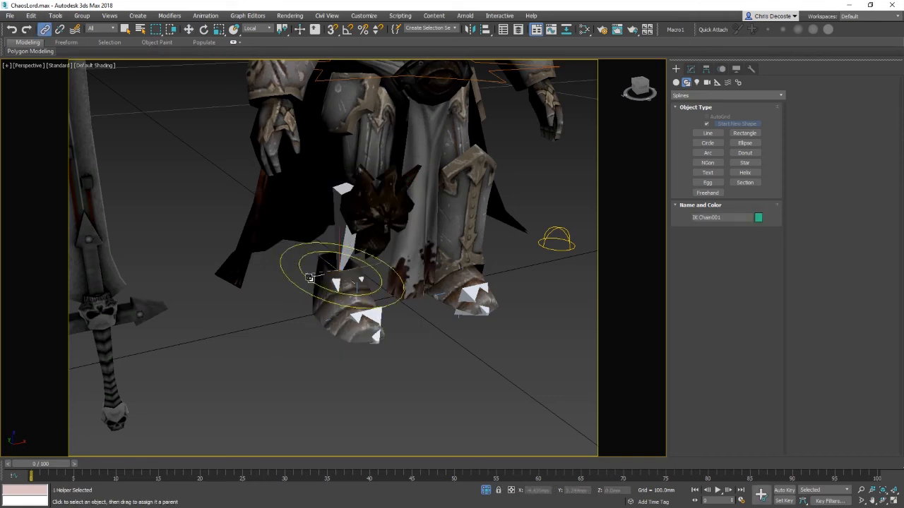
{"action": "left_click", "coordinate": [290, 330]}
{"action": "left_click", "coordinate": [297, 285]}
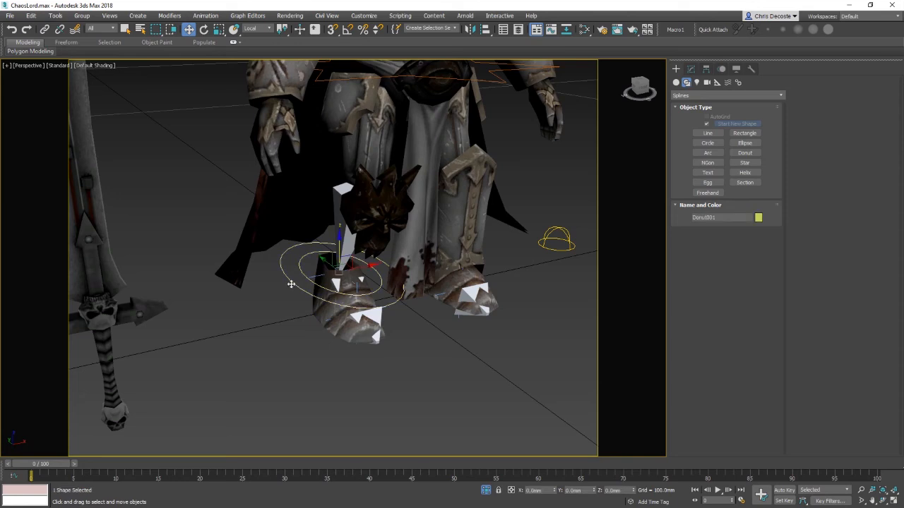
Step: Unhide all objects and slightly rotate the donut control
{"action": "key", "text": "e"}
{"action": "right_click", "coordinate": [333, 262]}
{"action": "left_click", "coordinate": [372, 229]}
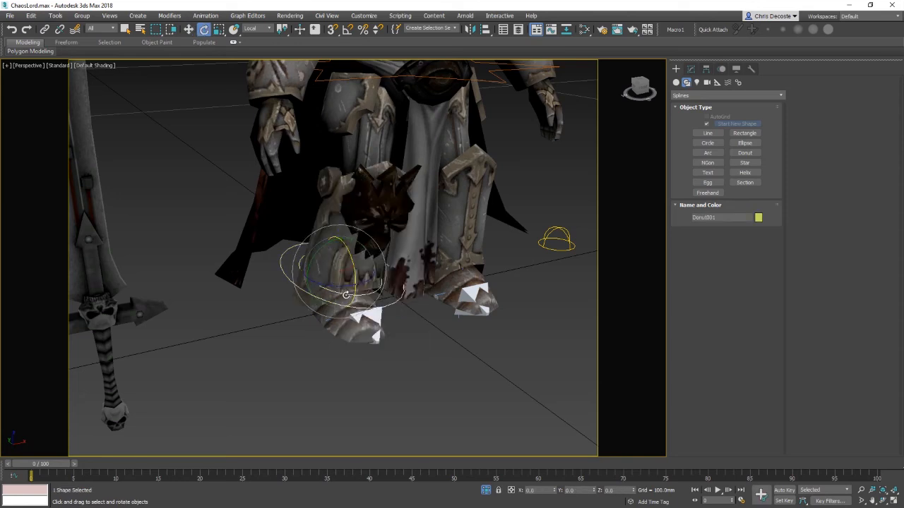
{"action": "mouse_move", "coordinate": [339, 285]}
{"action": "left_mouse_down"}
{"action": "mouse_move", "coordinate": [310, 286]}
{"action": "mouse_move", "coordinate": [339, 286]}
{"action": "left_mouse_up"}
{"action": "key", "text": "w"}
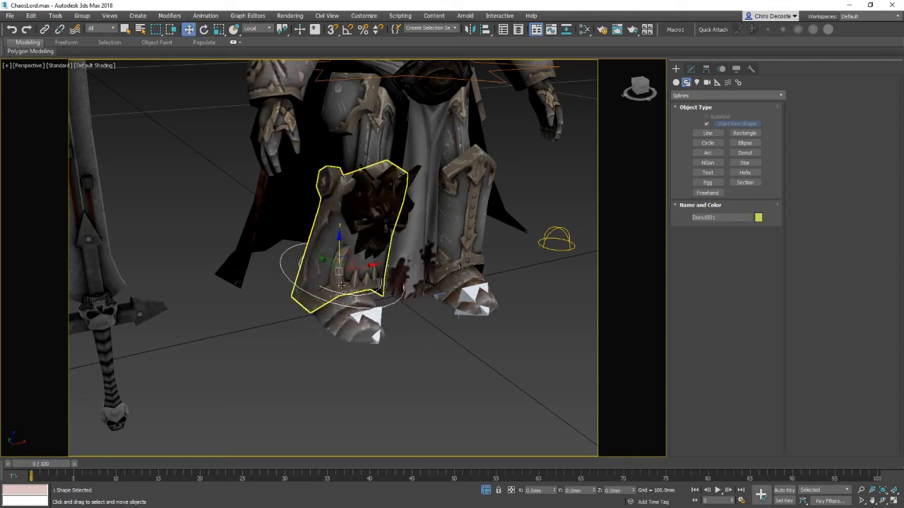
Step: Rotate the donut control around the left ankle, undoing several trial rotations
{"action": "middle_click_drag", "start_coordinate": [339, 286], "coordinate": [342, 262], "text": "alt"}
{"action": "left_click_drag", "start_coordinate": [341, 262], "coordinate": [435, 170]}
{"action": "middle_click_drag", "start_coordinate": [434, 170], "coordinate": [349, 289], "text": "alt"}
{"action": "key", "text": "e"}
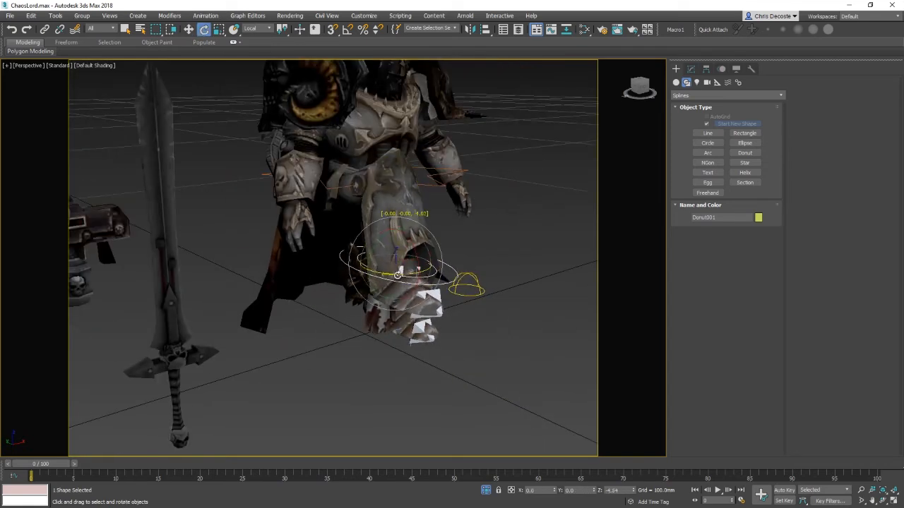
{"action": "left_click_drag", "start_coordinate": [349, 289], "coordinate": [346, 289]}
{"action": "middle_click_drag", "start_coordinate": [346, 288], "coordinate": [414, 316], "text": "alt"}
{"action": "key", "text": "ctrl+z"}
{"action": "key", "text": "ctrl+z"}
{"action": "left_click_drag", "start_coordinate": [414, 315], "coordinate": [407, 333]}
{"action": "key", "text": "ctrl+z"}
{"action": "key", "text": "ctrl+z"}
{"action": "mouse_move", "coordinate": [409, 331]}
{"action": "middle_mouse_down", "text": "alt"}
{"action": "mouse_move", "coordinate": [472, 320]}
{"action": "mouse_move", "coordinate": [386, 330]}
{"action": "mouse_move", "coordinate": [401, 346]}
{"action": "middle_mouse_up", "text": "alt"}
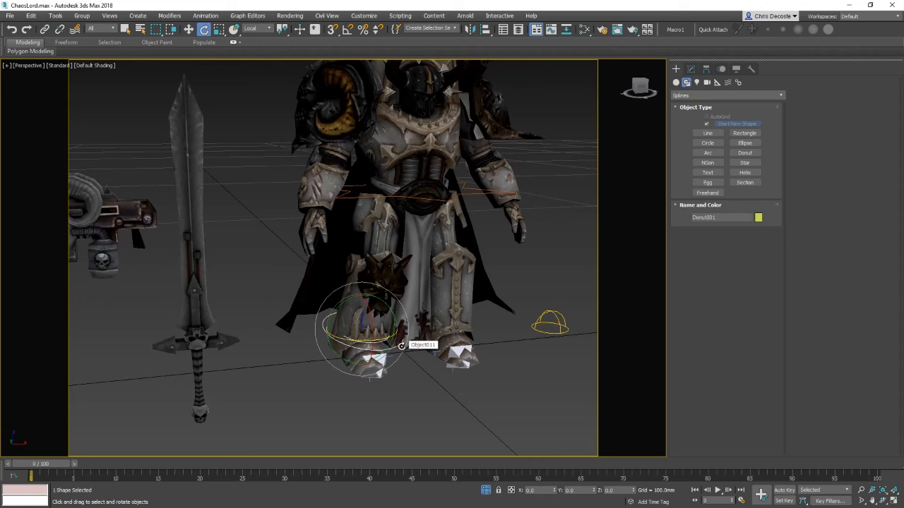
Step: Hide the armour pieces covering the left knee and thigh
{"action": "key", "text": "w"}
{"action": "left_click", "coordinate": [384, 280]}
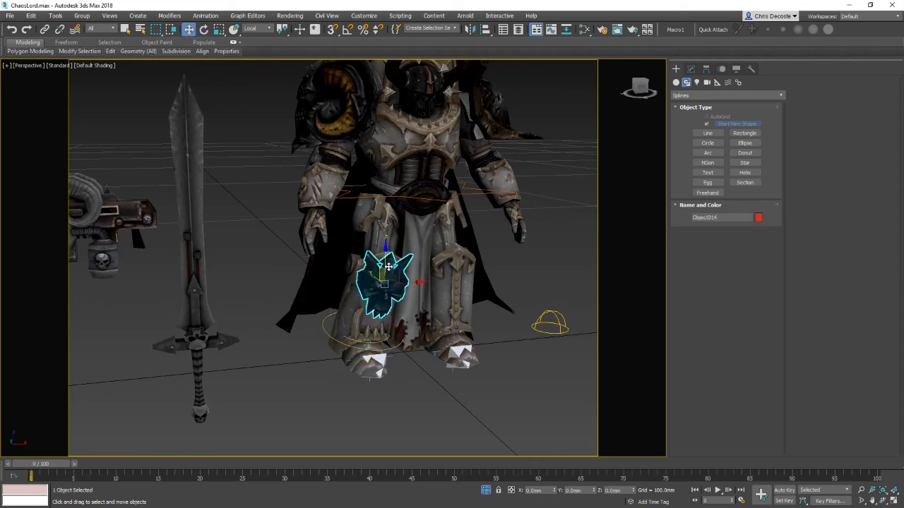
{"action": "left_click", "coordinate": [387, 239], "text": "ctrl"}
{"action": "left_click", "coordinate": [380, 278], "text": "ctrl"}
{"action": "right_click", "coordinate": [380, 279]}
{"action": "left_click", "coordinate": [432, 255]}
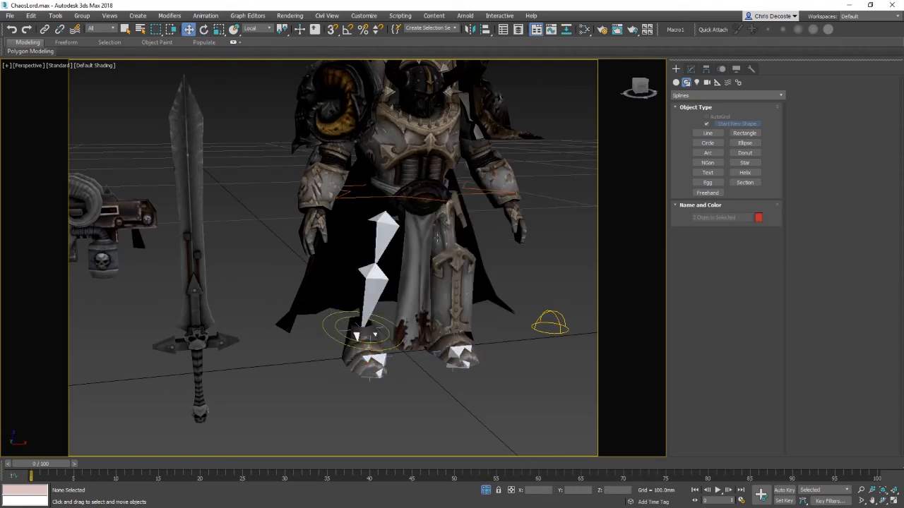
Step: Try rotating the donut control around the left boot, then undo back to the visible armour
{"action": "left_click", "coordinate": [346, 343]}
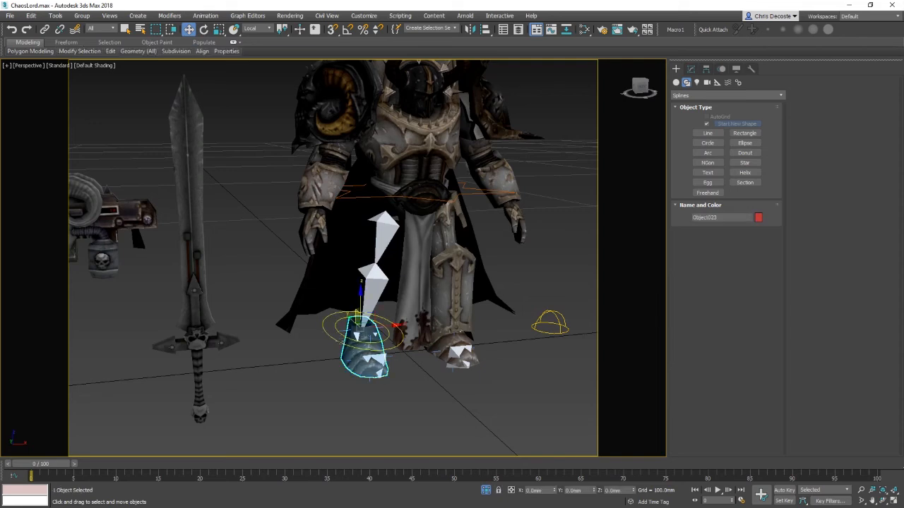
{"action": "left_click", "coordinate": [360, 342]}
{"action": "key", "text": "e"}
{"action": "left_click_drag", "start_coordinate": [366, 347], "coordinate": [377, 338]}
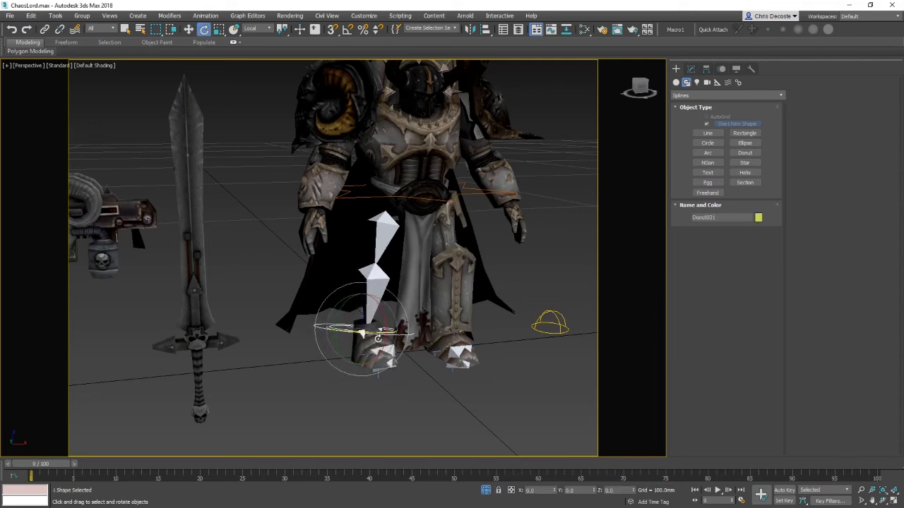
{"action": "key", "text": "ctrl+z"}
{"action": "middle_click_drag", "start_coordinate": [378, 338], "coordinate": [402, 350], "text": "alt"}
{"action": "scroll", "coordinate": [385, 349], "scroll_direction": "up", "scroll_amount": 3}
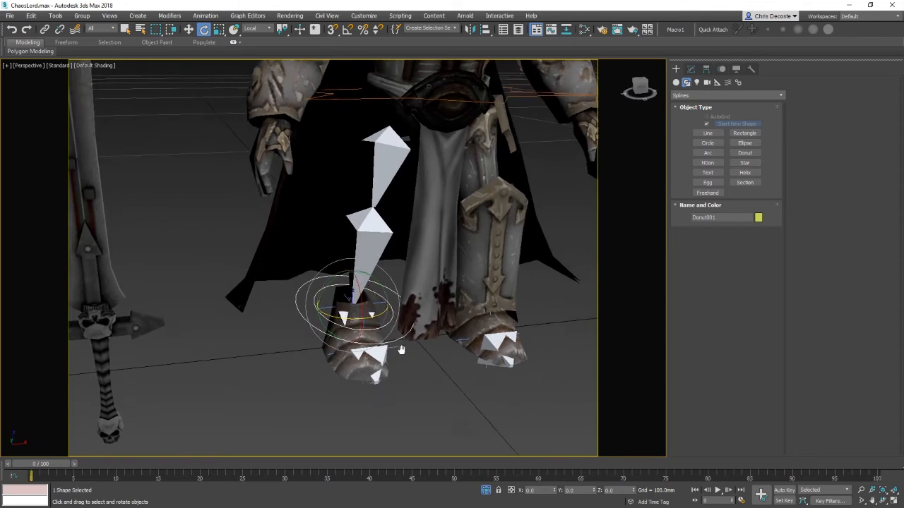
{"action": "scroll", "coordinate": [401, 350], "scroll_direction": "down", "scroll_amount": 3}
{"action": "key", "text": "w"}
{"action": "scroll", "coordinate": [361, 380], "scroll_direction": "down", "scroll_amount": 2}
{"action": "key", "text": "ctrl+z"}
{"action": "key", "text": "ctrl+z"}
{"action": "key", "text": "ctrl+z"}
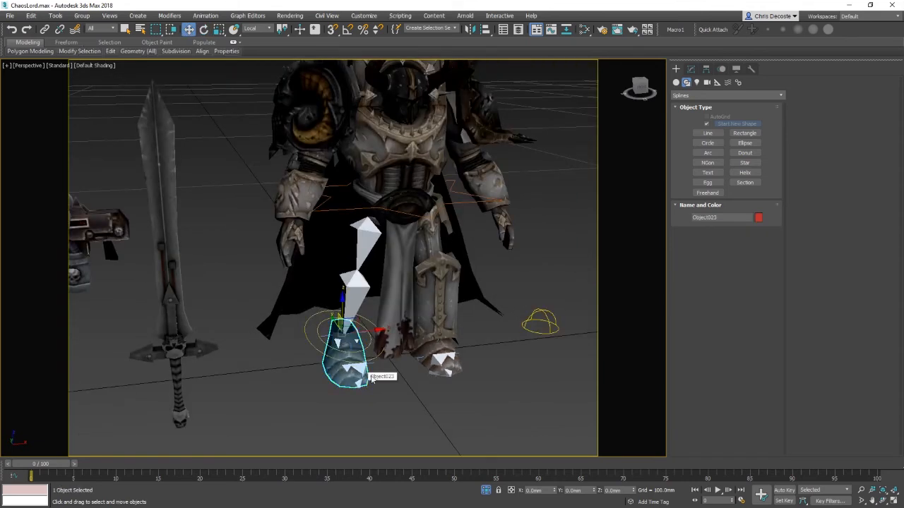
Step: Select the donut control and move it into place around the left ankle
{"action": "left_click", "coordinate": [399, 390]}
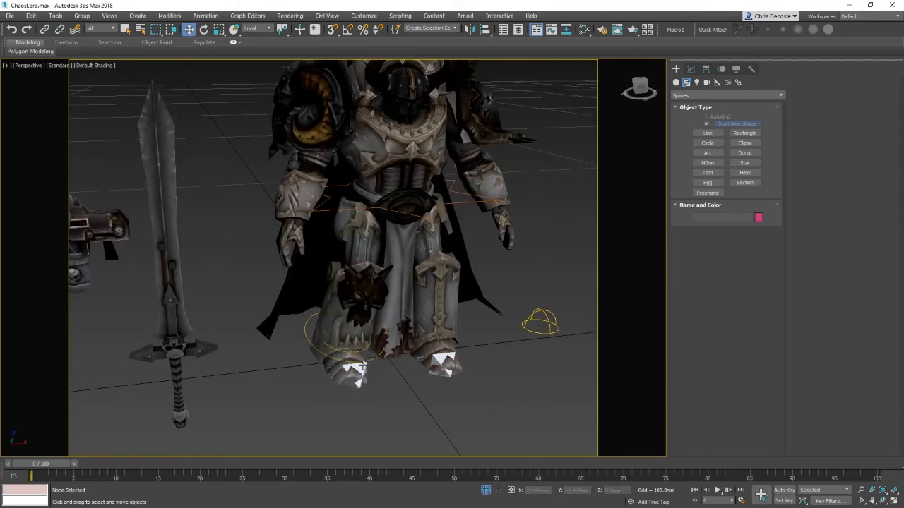
{"action": "left_click", "coordinate": [360, 368]}
{"action": "middle_click_drag", "start_coordinate": [360, 367], "coordinate": [382, 320], "text": "alt"}
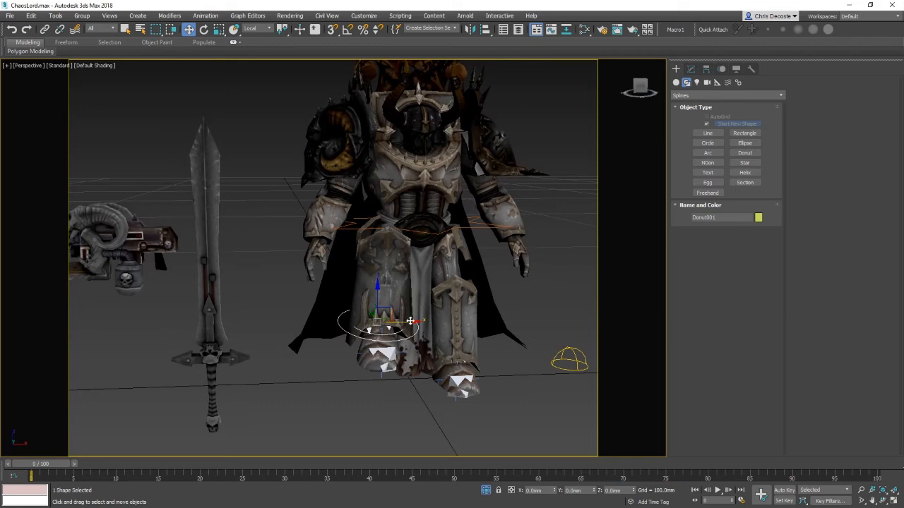
{"action": "left_click_drag", "start_coordinate": [410, 322], "coordinate": [350, 325]}
{"action": "key", "text": "e"}
{"action": "key", "text": "w"}
{"action": "middle_click_drag", "start_coordinate": [350, 325], "coordinate": [357, 357], "text": "alt"}
{"action": "mouse_move", "coordinate": [355, 325]}
{"action": "left_mouse_down"}
{"action": "mouse_move", "coordinate": [374, 314]}
{"action": "mouse_move", "coordinate": [351, 334]}
{"action": "left_mouse_up"}
{"action": "key", "text": "e"}
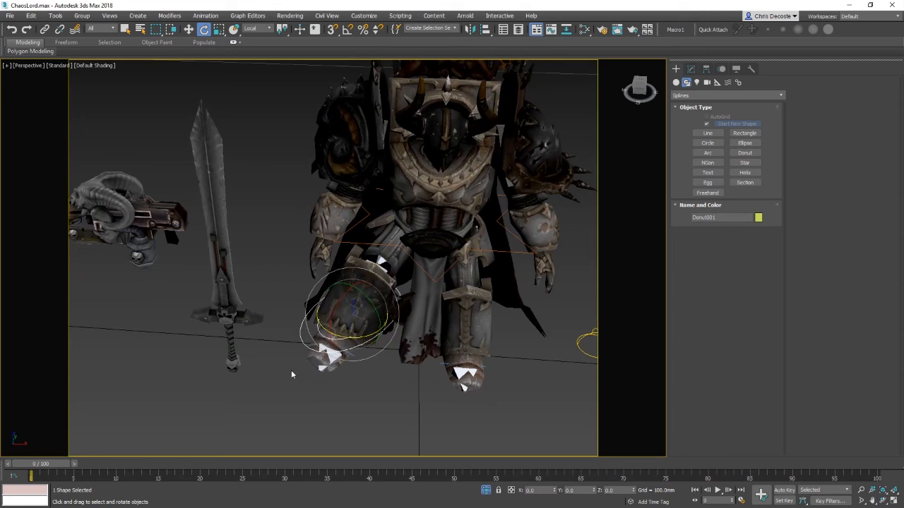
Step: Tilt the donut control to follow the left leg and adjust its position around the ankle
{"action": "middle_click_drag", "start_coordinate": [266, 382], "coordinate": [279, 322], "text": "alt"}
{"action": "middle_click_drag", "start_coordinate": [278, 322], "coordinate": [260, 360]}
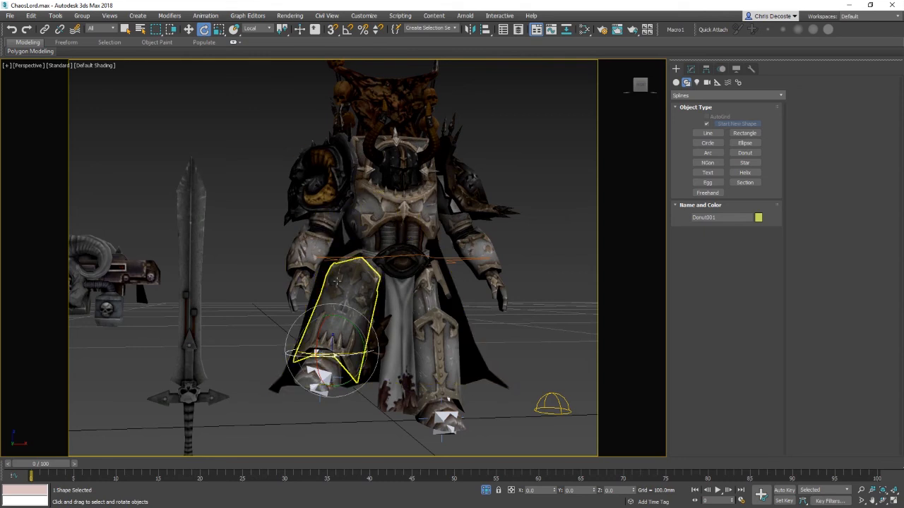
{"action": "middle_click_drag", "start_coordinate": [335, 278], "coordinate": [355, 280], "text": "alt"}
{"action": "key", "text": "w"}
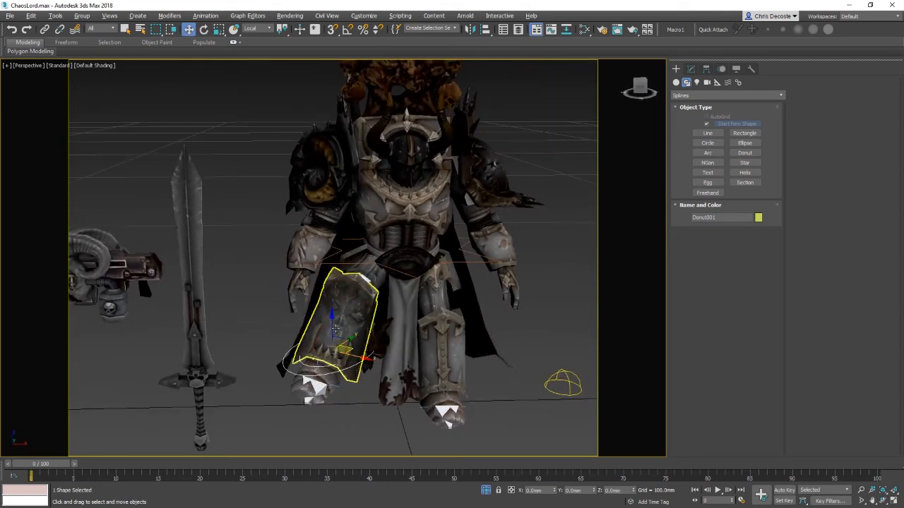
{"action": "mouse_move", "coordinate": [334, 327]}
{"action": "left_mouse_down"}
{"action": "mouse_move", "coordinate": [345, 311]}
{"action": "mouse_move", "coordinate": [348, 321]}
{"action": "left_mouse_up"}
{"action": "mouse_move", "coordinate": [365, 353]}
{"action": "left_mouse_down"}
{"action": "mouse_move", "coordinate": [375, 357]}
{"action": "mouse_move", "coordinate": [365, 356]}
{"action": "left_mouse_up"}
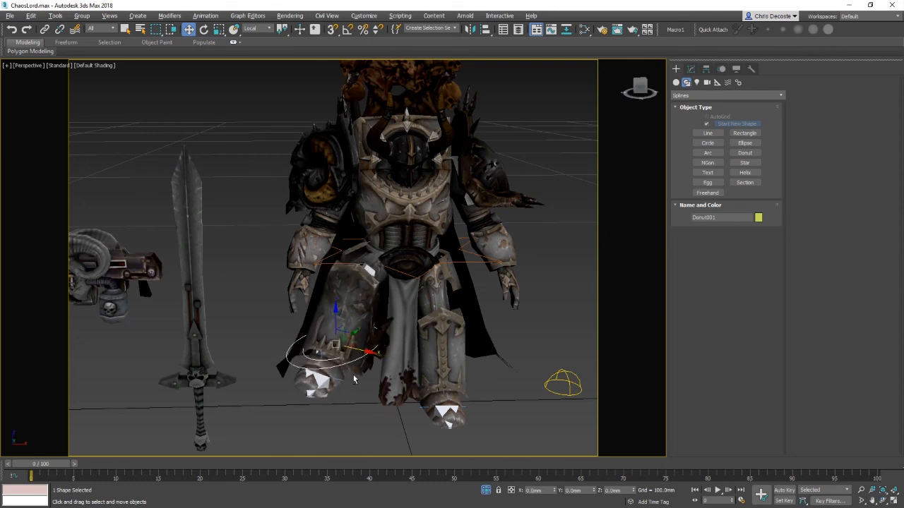
{"action": "middle_click_drag", "start_coordinate": [355, 380], "coordinate": [375, 369], "text": "alt"}
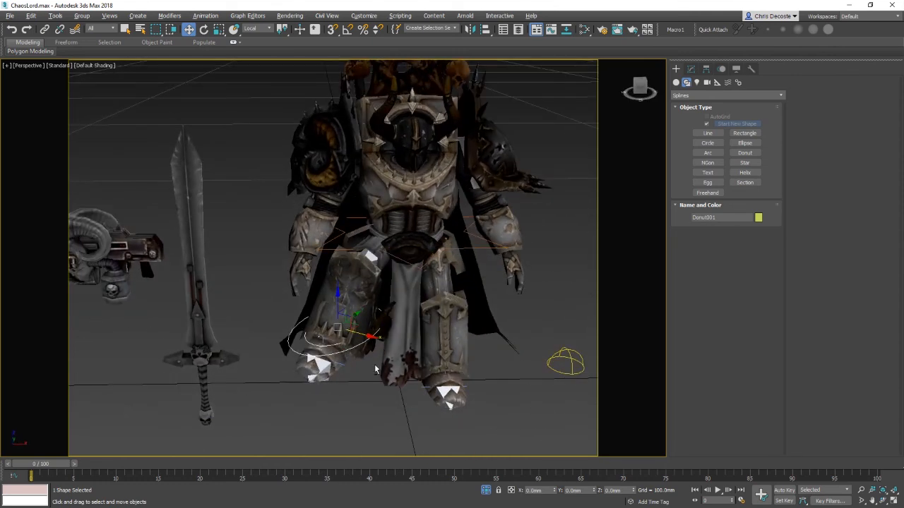
{"action": "middle_click_drag", "start_coordinate": [497, 137], "coordinate": [558, 223], "text": "alt"}
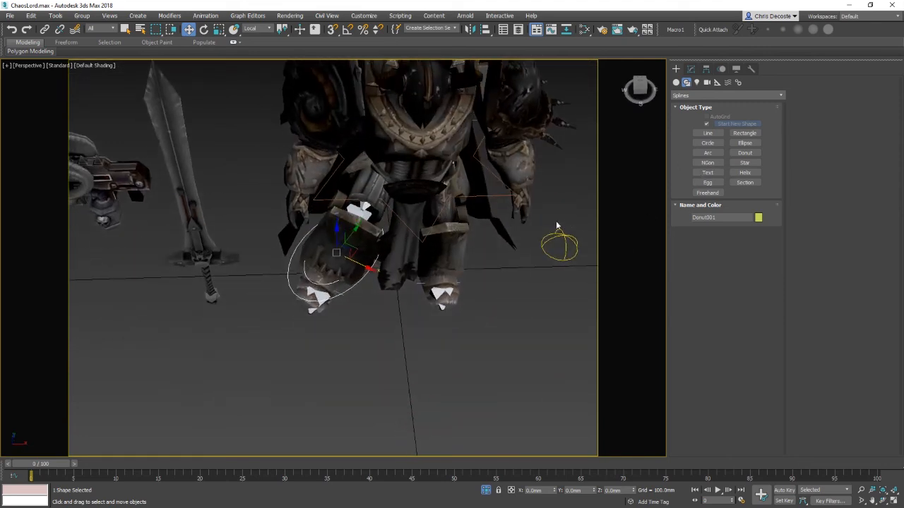
Step: Create a star spline and move and rotate it into place in front of the left foot
{"action": "left_click", "coordinate": [745, 163]}
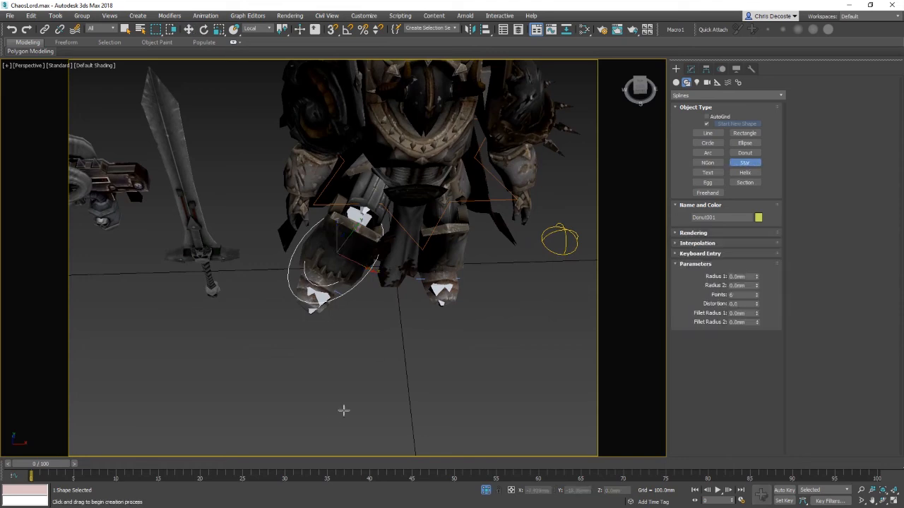
{"action": "left_click_drag", "start_coordinate": [331, 421], "coordinate": [333, 405]}
{"action": "left_click", "coordinate": [337, 412]}
{"action": "key", "text": "w"}
{"action": "middle_click_drag", "start_coordinate": [341, 409], "coordinate": [347, 352], "text": "alt"}
{"action": "left_click_drag", "start_coordinate": [337, 404], "coordinate": [320, 326]}
{"action": "key", "text": "e"}
{"action": "middle_click_drag", "start_coordinate": [321, 324], "coordinate": [341, 378], "text": "alt"}
{"action": "key", "text": "w"}
{"action": "middle_click_drag", "start_coordinate": [355, 297], "coordinate": [340, 362]}
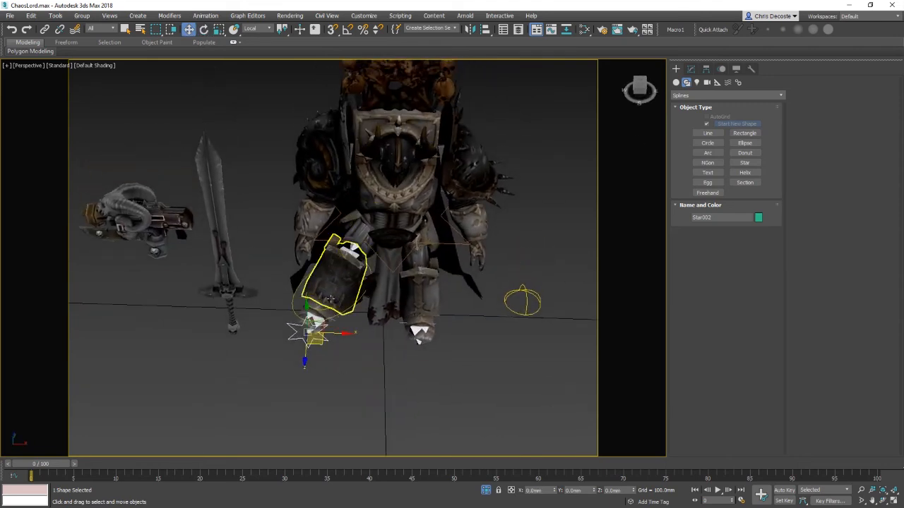
Step: Select the left leg's IK chain and pick the star spline as its IK solver target
{"action": "right_click", "coordinate": [351, 281]}
{"action": "left_click", "coordinate": [385, 243]}
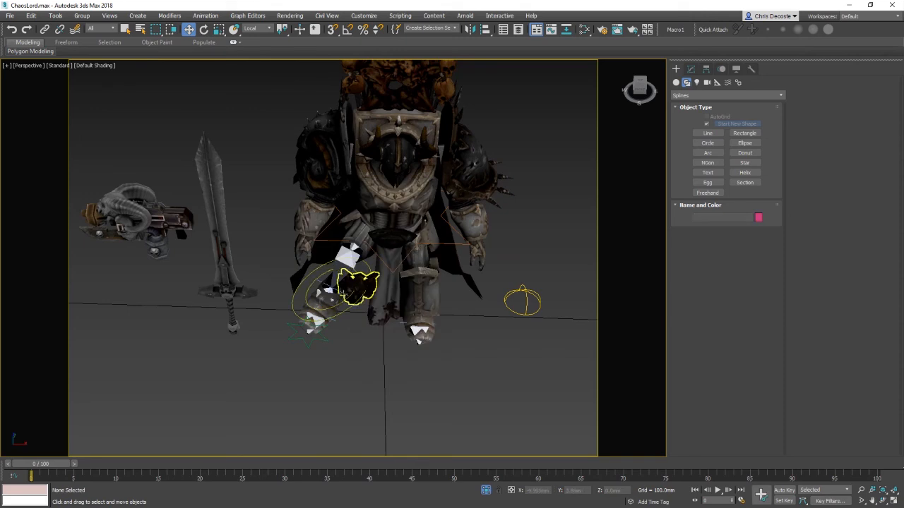
{"action": "left_click", "coordinate": [326, 297]}
{"action": "middle_click_drag", "start_coordinate": [326, 296], "coordinate": [377, 303], "text": "alt"}
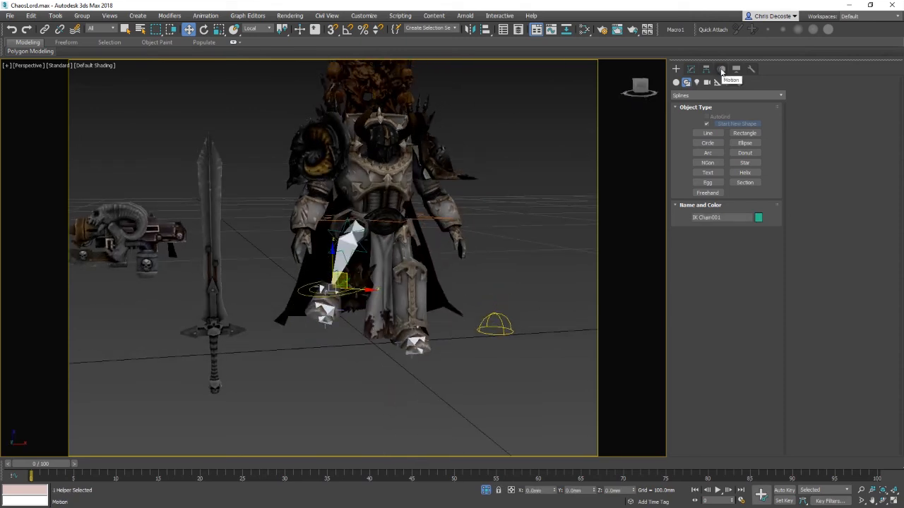
{"action": "left_click", "coordinate": [721, 70]}
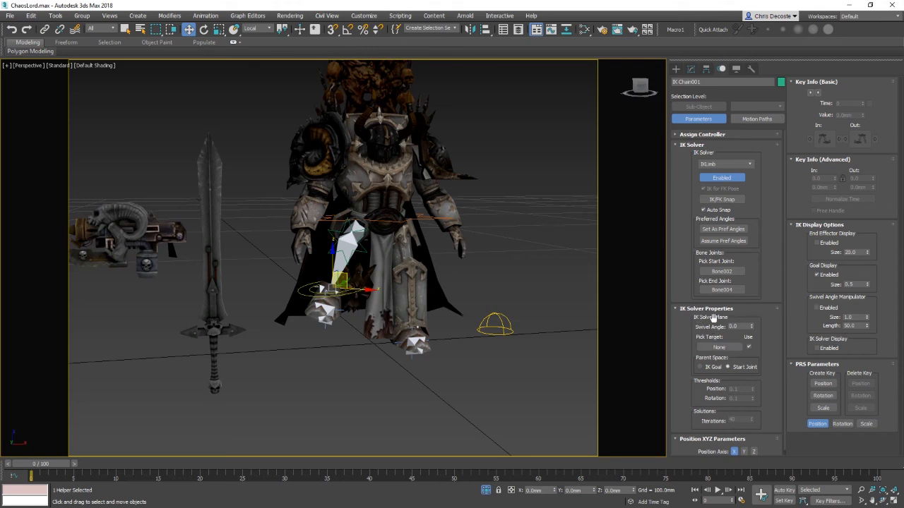
{"action": "left_click", "coordinate": [712, 350]}
{"action": "middle_click_drag", "start_coordinate": [452, 318], "coordinate": [313, 336], "text": "alt"}
{"action": "left_click", "coordinate": [269, 317]}
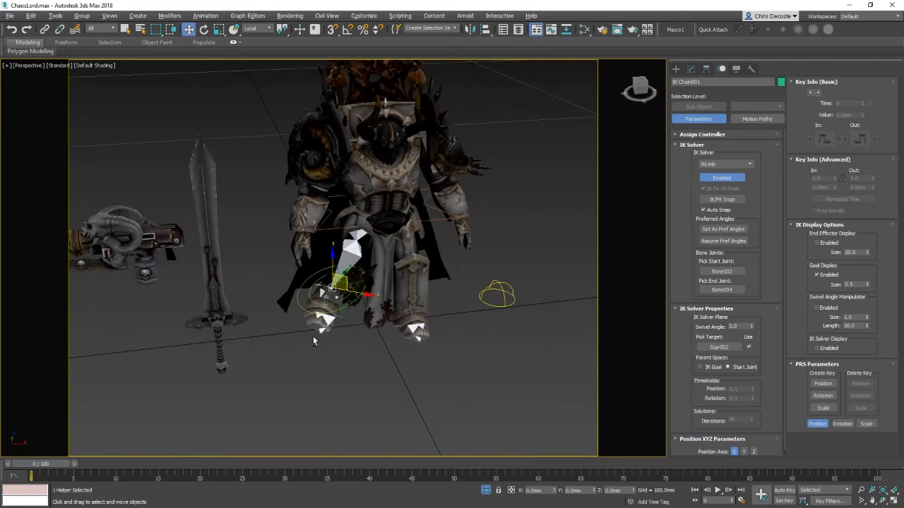
Step: Drag the star target away from the leg to test the left leg IK chain
{"action": "middle_click_drag", "start_coordinate": [379, 357], "coordinate": [351, 385], "text": "alt"}
{"action": "right_click", "coordinate": [350, 378]}
{"action": "left_click", "coordinate": [379, 330]}
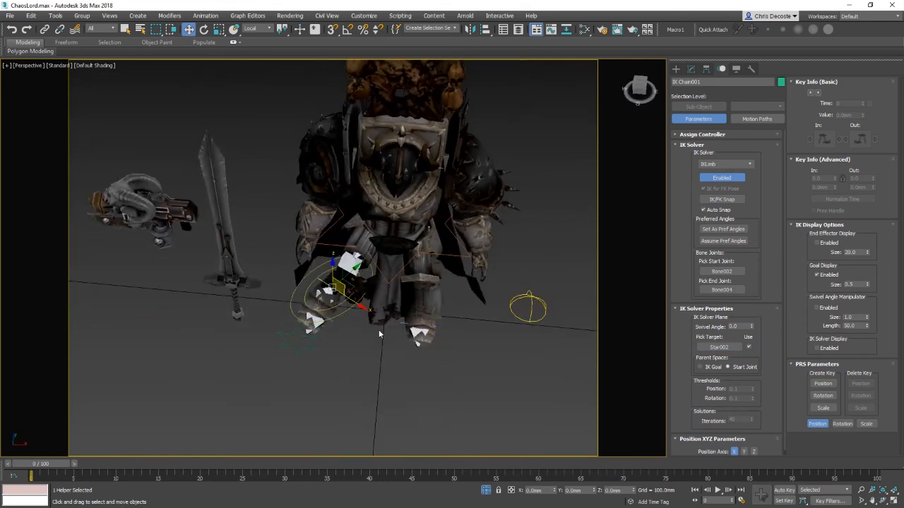
{"action": "left_click", "coordinate": [297, 341]}
{"action": "middle_click_drag", "start_coordinate": [297, 342], "coordinate": [133, 315], "text": "alt"}
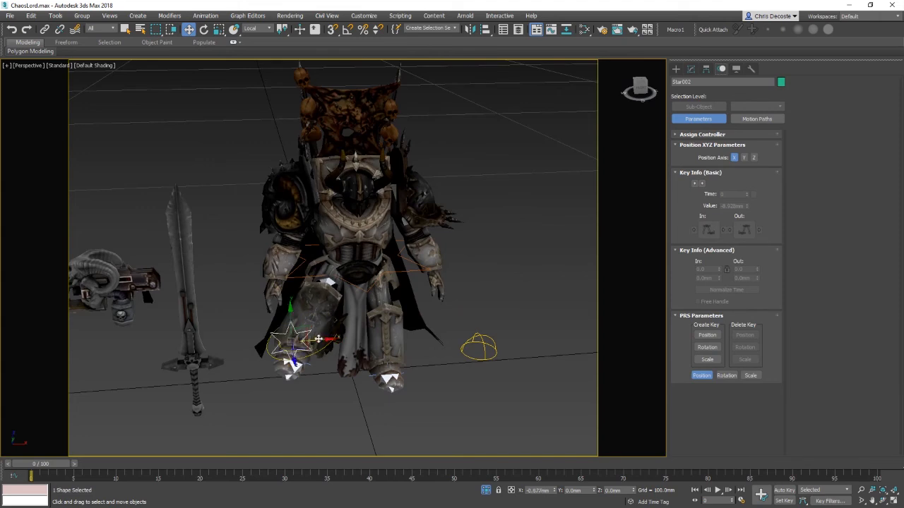
{"action": "left_click_drag", "start_coordinate": [133, 315], "coordinate": [94, 319]}
{"action": "middle_click_drag", "start_coordinate": [94, 319], "coordinate": [304, 308], "text": "alt"}
{"action": "left_click_drag", "start_coordinate": [150, 340], "coordinate": [222, 401]}
{"action": "middle_click_drag", "start_coordinate": [329, 374], "coordinate": [329, 307], "text": "alt"}
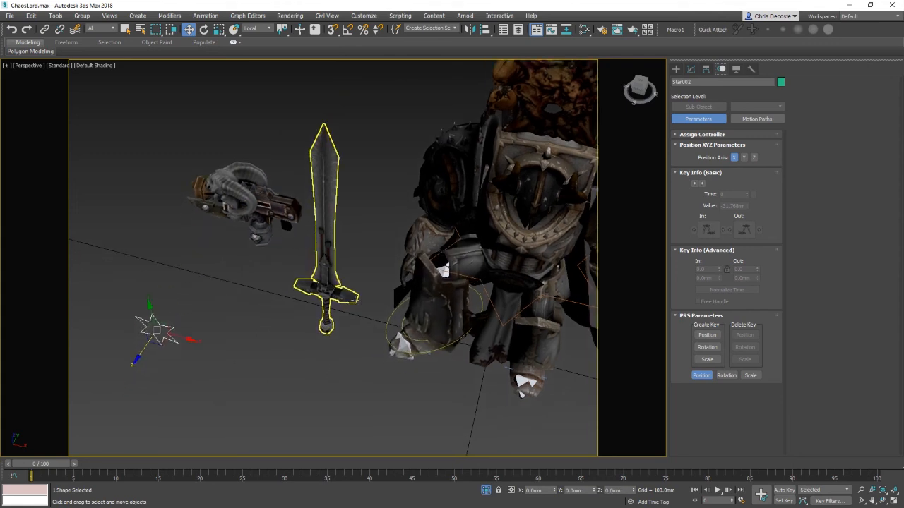
{"action": "left_click_drag", "start_coordinate": [163, 340], "coordinate": [240, 333]}
Step: Reposition and rotate the donut control around the left ankle
{"action": "left_click", "coordinate": [388, 337]}
{"action": "middle_click_drag", "start_coordinate": [387, 337], "coordinate": [424, 325], "text": "alt"}
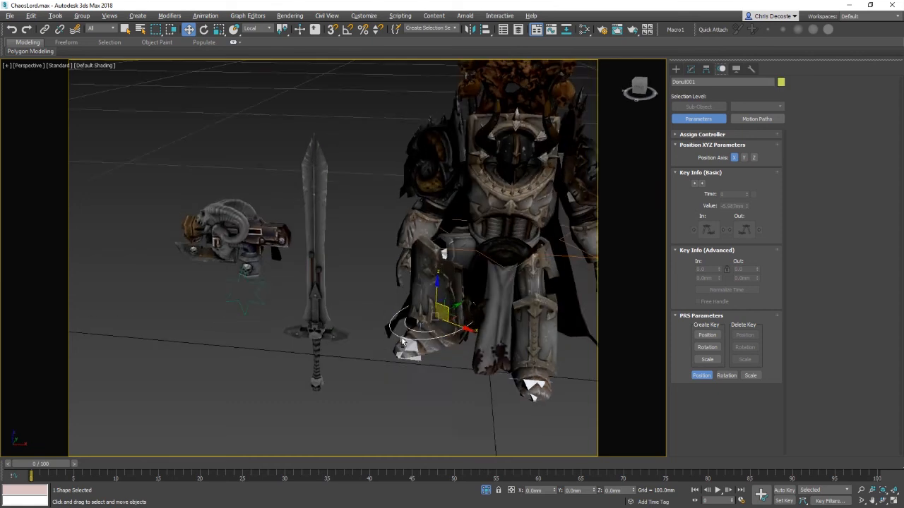
{"action": "mouse_move", "coordinate": [424, 324]}
{"action": "left_mouse_down"}
{"action": "mouse_move", "coordinate": [416, 356]}
{"action": "mouse_move", "coordinate": [431, 349]}
{"action": "mouse_move", "coordinate": [430, 269]}
{"action": "mouse_move", "coordinate": [426, 313]}
{"action": "left_mouse_up"}
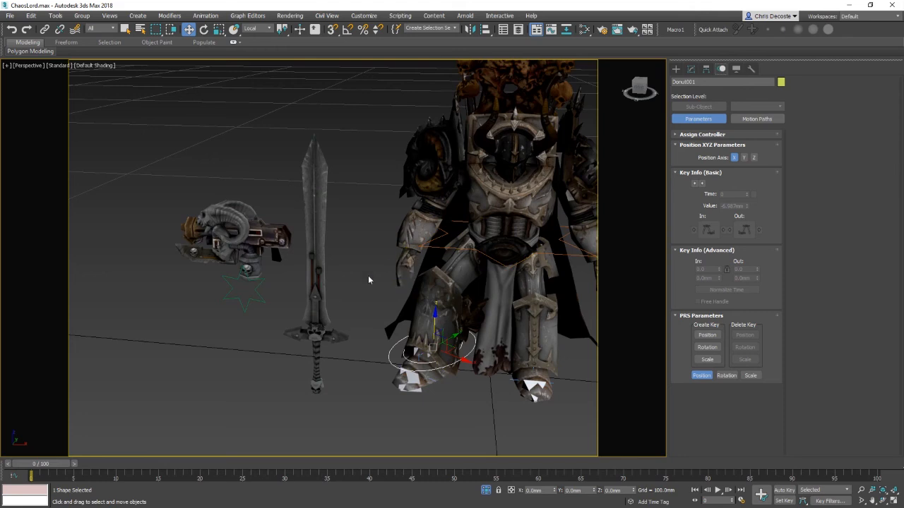
{"action": "middle_click_drag", "start_coordinate": [368, 280], "coordinate": [392, 303], "text": "alt"}
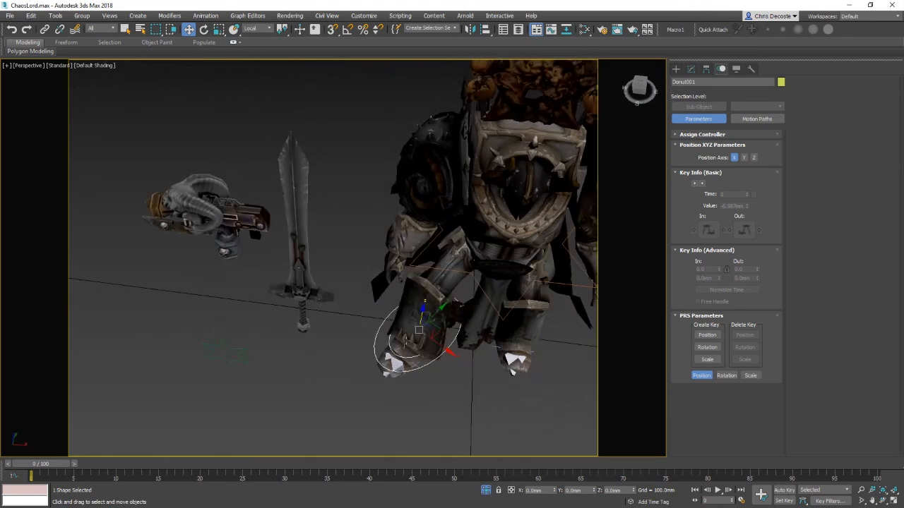
{"action": "middle_click_drag", "start_coordinate": [511, 373], "coordinate": [321, 304], "text": "alt"}
{"action": "left_click", "coordinate": [346, 239]}
{"action": "middle_click_drag", "start_coordinate": [345, 239], "coordinate": [337, 269], "text": "alt"}
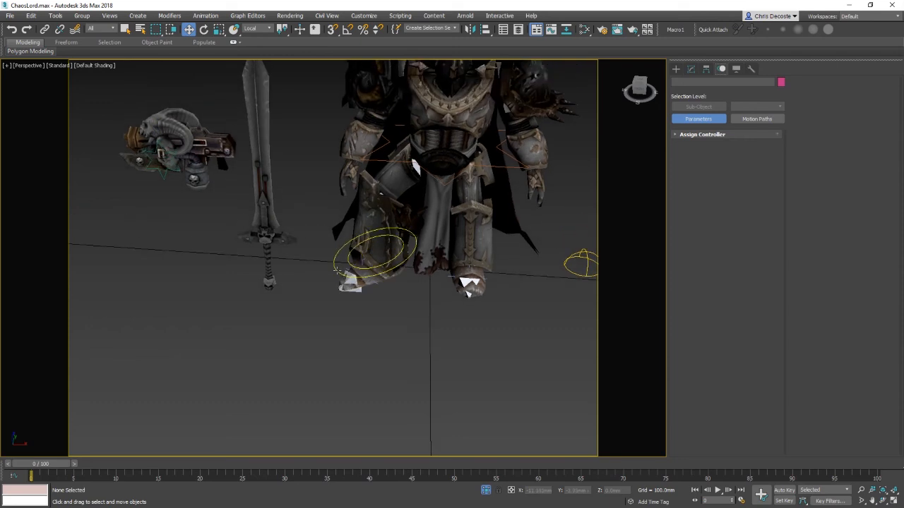
{"action": "left_click", "coordinate": [345, 270]}
{"action": "left_click_drag", "start_coordinate": [378, 236], "coordinate": [423, 275]}
{"action": "key", "text": "e"}
{"action": "middle_click_drag", "start_coordinate": [351, 293], "coordinate": [375, 281], "text": "alt"}
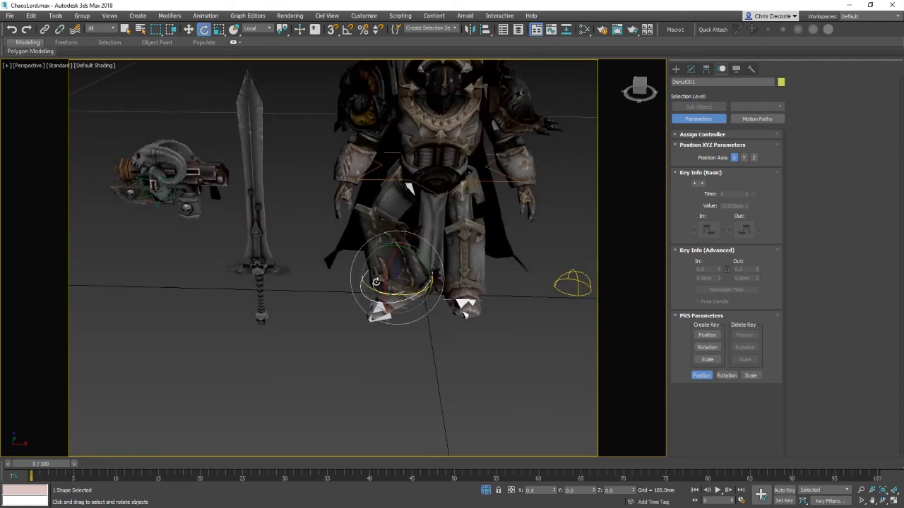
Step: Move the star target around the scene to test how the left leg's IK chain follows it
{"action": "key", "text": "w"}
{"action": "left_click", "coordinate": [157, 201]}
{"action": "middle_click_drag", "start_coordinate": [272, 262], "coordinate": [177, 252], "text": "alt"}
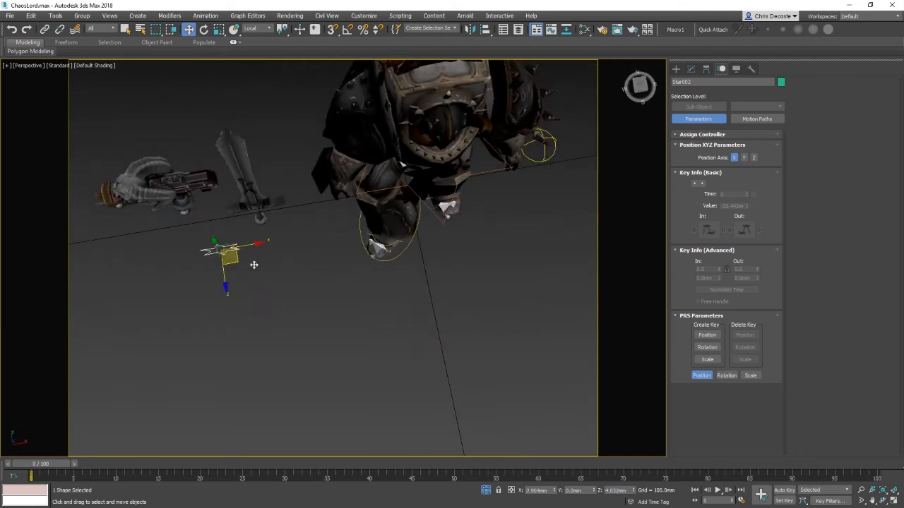
{"action": "left_click_drag", "start_coordinate": [254, 265], "coordinate": [404, 280]}
{"action": "middle_click_drag", "start_coordinate": [417, 307], "coordinate": [413, 349], "text": "alt"}
{"action": "left_click_drag", "start_coordinate": [385, 343], "coordinate": [284, 228]}
{"action": "middle_click_drag", "start_coordinate": [284, 228], "coordinate": [326, 208], "text": "alt"}
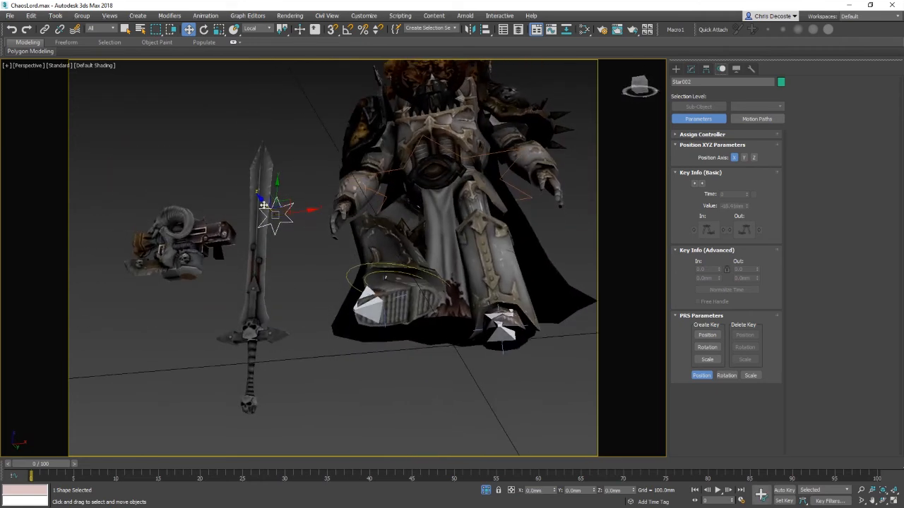
{"action": "left_click_drag", "start_coordinate": [260, 202], "coordinate": [256, 164]}
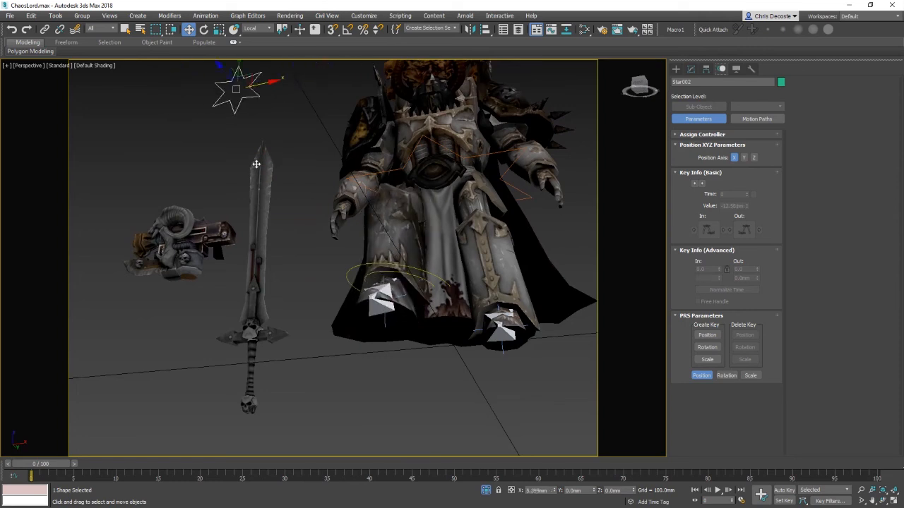
{"action": "middle_click_drag", "start_coordinate": [341, 190], "coordinate": [375, 311], "text": "alt"}
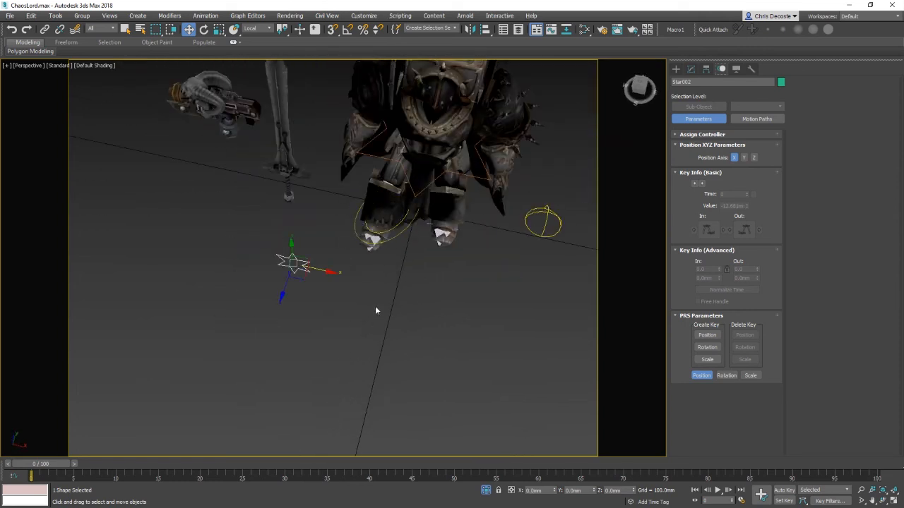
{"action": "left_click", "coordinate": [357, 235]}
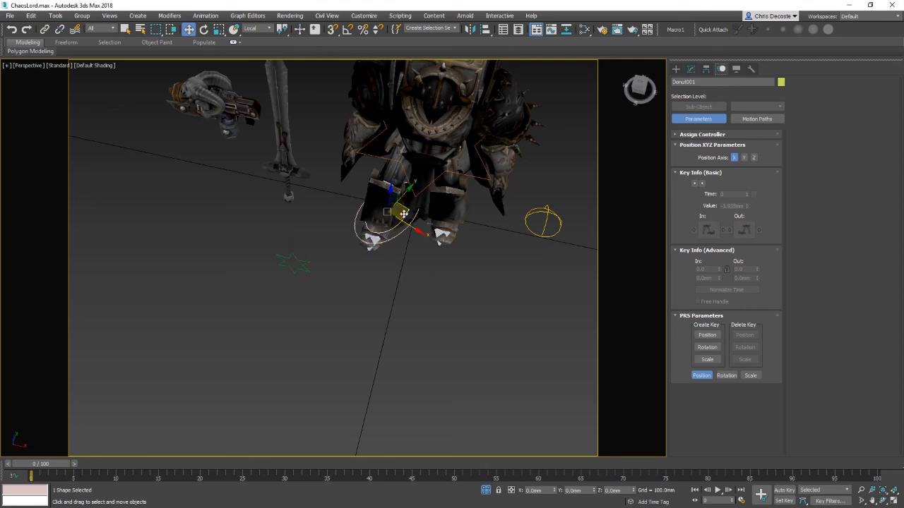
{"action": "left_click_drag", "start_coordinate": [404, 214], "coordinate": [373, 232]}
{"action": "key", "text": "ctrl+z"}
Step: Link the star IK target to the donut control around the left ankle
{"action": "left_click", "coordinate": [293, 264]}
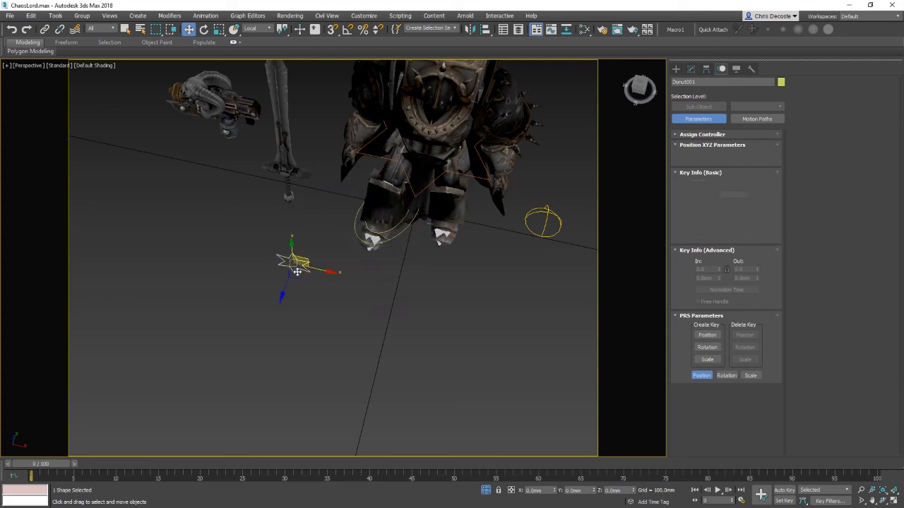
{"action": "left_click", "coordinate": [45, 29]}
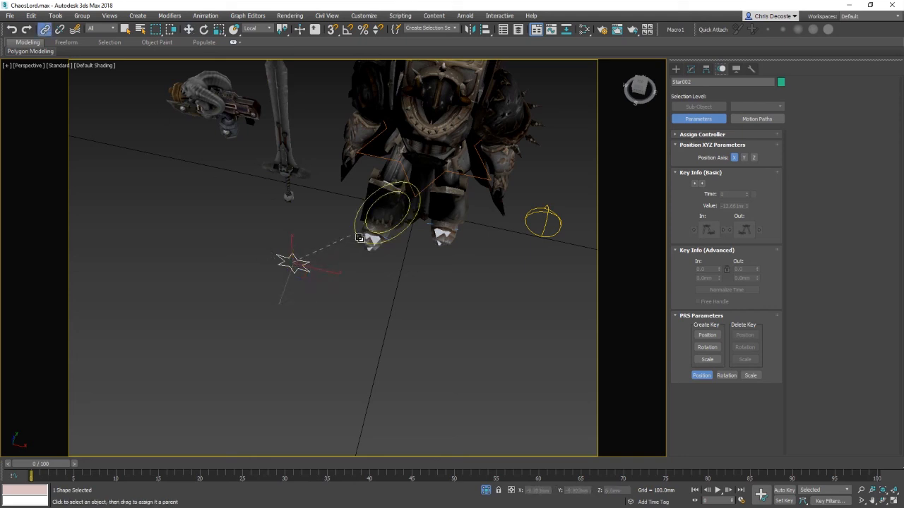
{"action": "left_click_drag", "start_coordinate": [359, 238], "coordinate": [362, 235]}
Step: Move the donut control and the star target to test the linked left foot controls
{"action": "key", "text": "w"}
{"action": "left_click", "coordinate": [387, 212]}
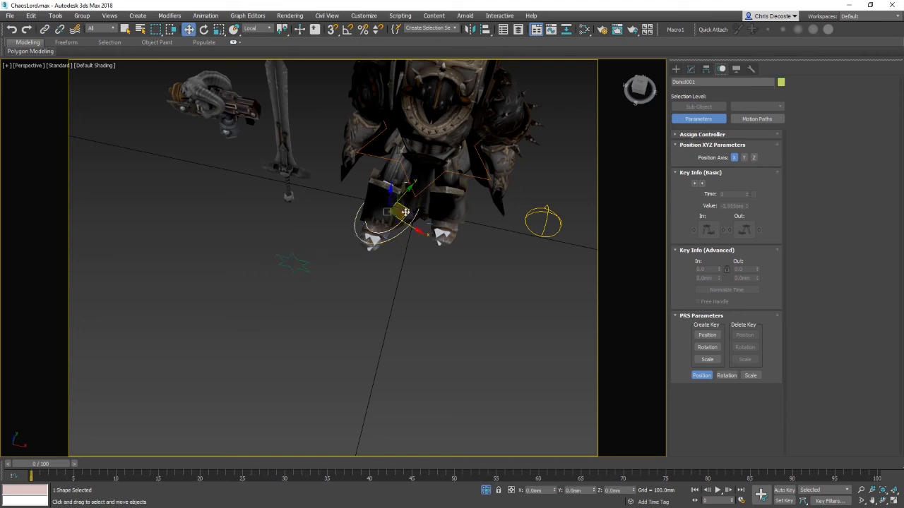
{"action": "left_click_drag", "start_coordinate": [405, 212], "coordinate": [418, 232]}
{"action": "left_click", "coordinate": [292, 287]}
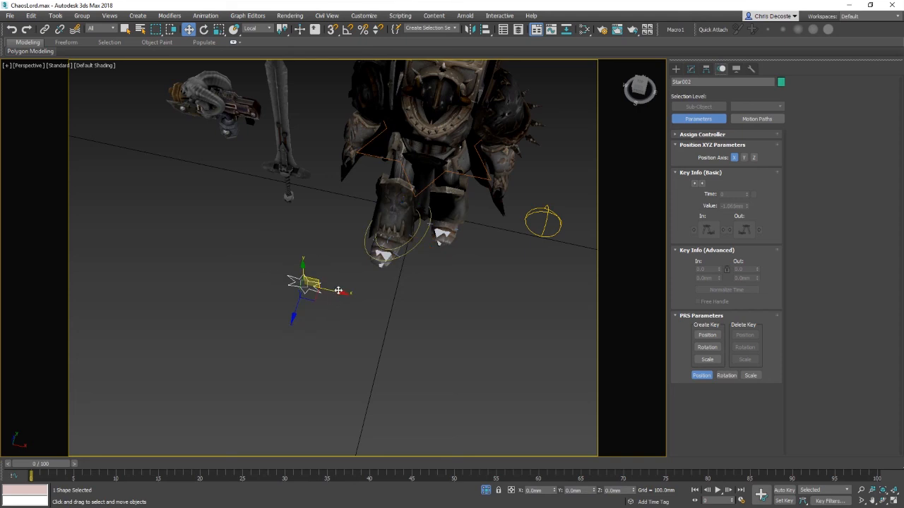
{"action": "left_click_drag", "start_coordinate": [341, 293], "coordinate": [450, 315]}
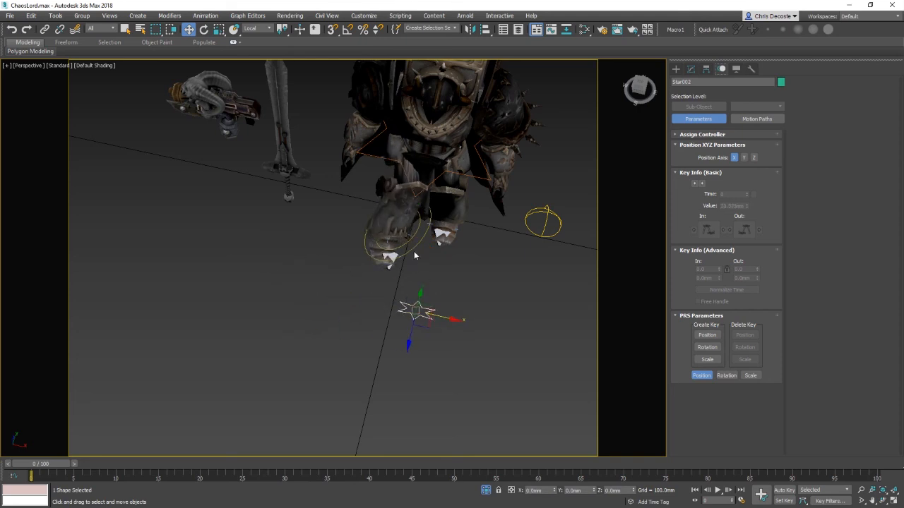
{"action": "left_click_drag", "start_coordinate": [417, 228], "coordinate": [377, 212]}
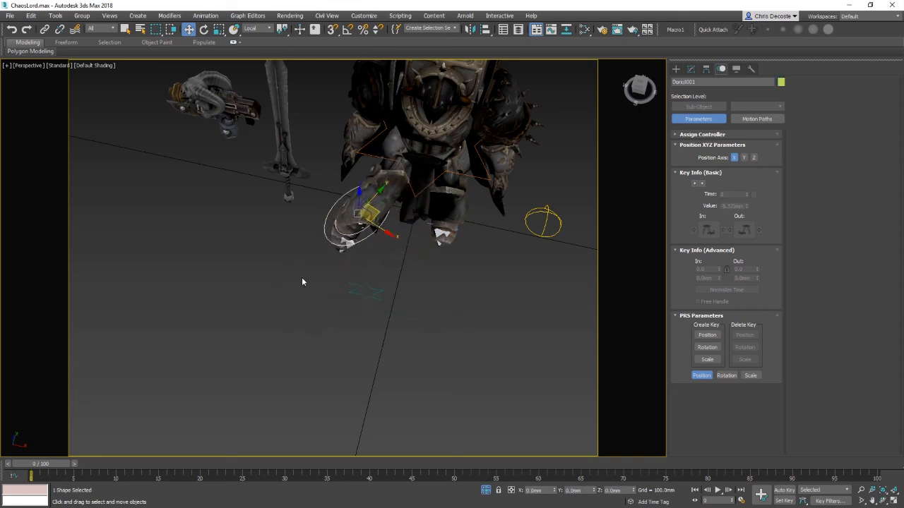
{"action": "left_click", "coordinate": [373, 288]}
{"action": "left_click_drag", "start_coordinate": [394, 299], "coordinate": [339, 247]}
Step: Select the left leg armour piece and rotate the foot control to check the armour follows the leg
{"action": "left_click", "coordinate": [374, 221]}
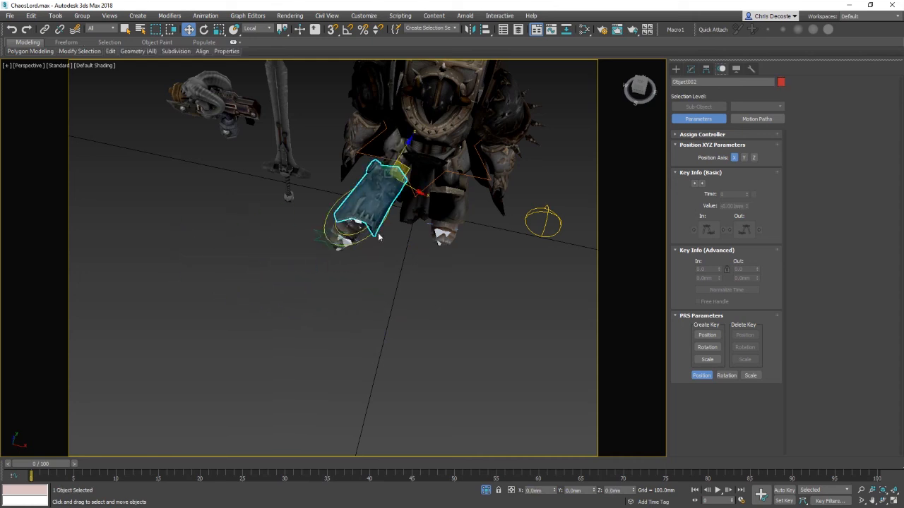
{"action": "left_click", "coordinate": [375, 235]}
{"action": "left_click", "coordinate": [376, 229]}
{"action": "middle_click_drag", "start_coordinate": [367, 263], "coordinate": [362, 299], "text": "alt"}
{"action": "left_click_drag", "start_coordinate": [360, 289], "coordinate": [347, 325]}
{"action": "key", "text": "e"}
{"action": "left_click", "coordinate": [493, 305]}
{"action": "middle_click_drag", "start_coordinate": [493, 305], "coordinate": [445, 315], "text": "alt"}
Step: Select the star spline at the chest and nudge it slightly into position
{"action": "left_click", "coordinate": [421, 223]}
{"action": "key", "text": "w"}
{"action": "left_click_drag", "start_coordinate": [400, 235], "coordinate": [410, 230]}
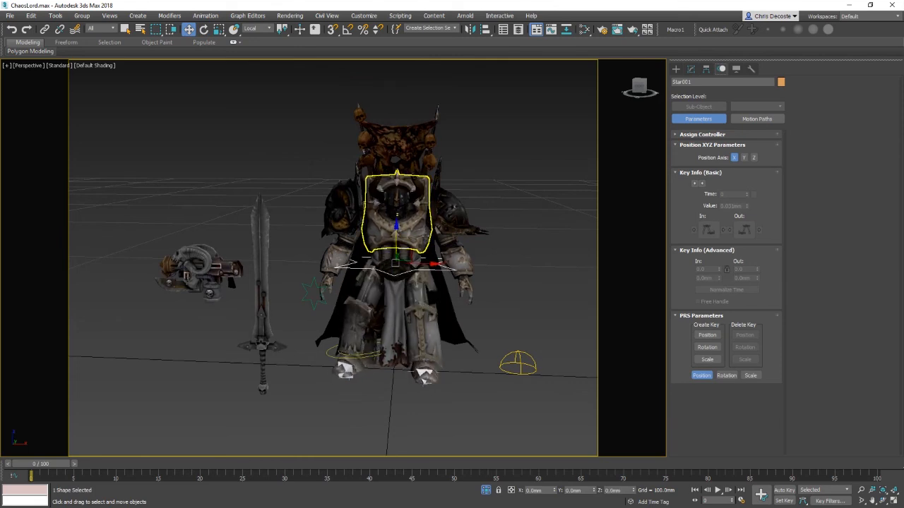
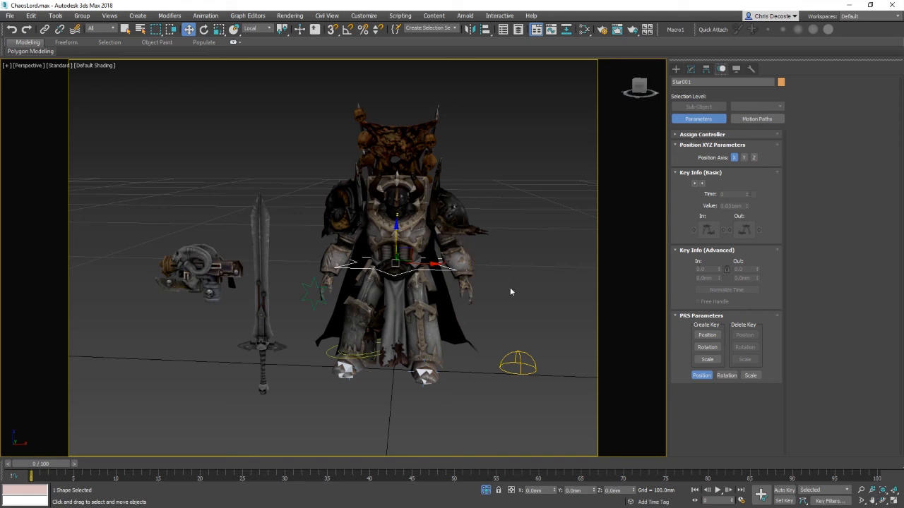
{"action": "mouse_move", "coordinate": [512, 291]}
{"action": "middle_mouse_down", "text": "alt"}
{"action": "mouse_move", "coordinate": [515, 306]}
{"action": "mouse_move", "coordinate": [510, 292]}
{"action": "mouse_move", "coordinate": [527, 292]}
{"action": "middle_mouse_up", "text": "alt"}
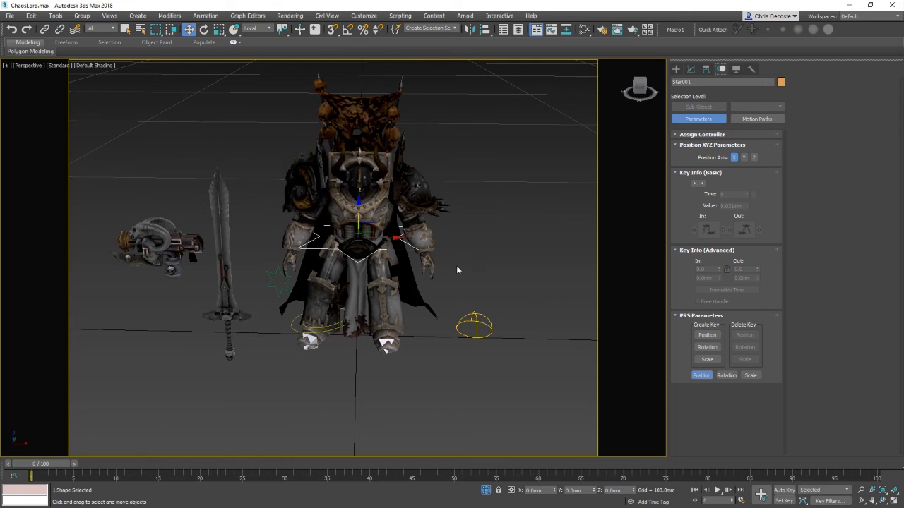
{"action": "middle_click_drag", "start_coordinate": [538, 248], "coordinate": [469, 255]}
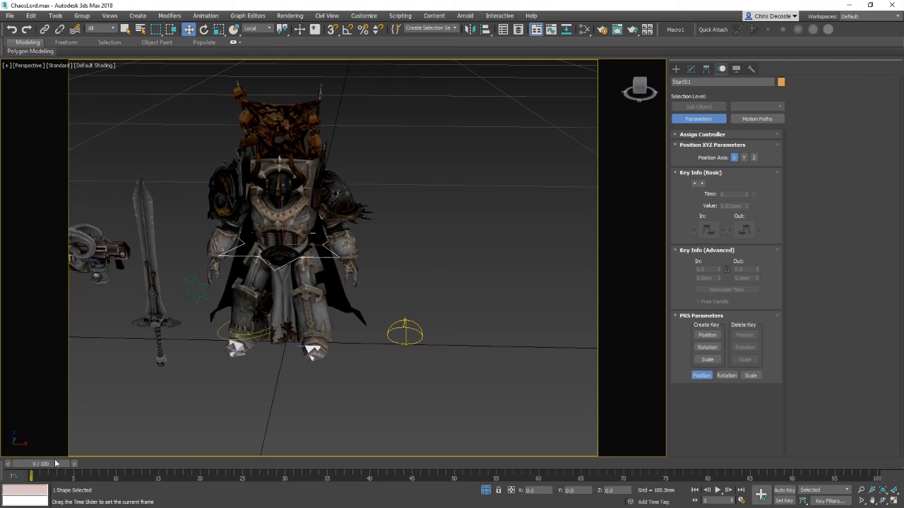
{"action": "mouse_move", "coordinate": [29, 460]}
{"action": "left_mouse_down"}
{"action": "mouse_move", "coordinate": [353, 464]}
{"action": "mouse_move", "coordinate": [32, 464]}
{"action": "left_mouse_up"}
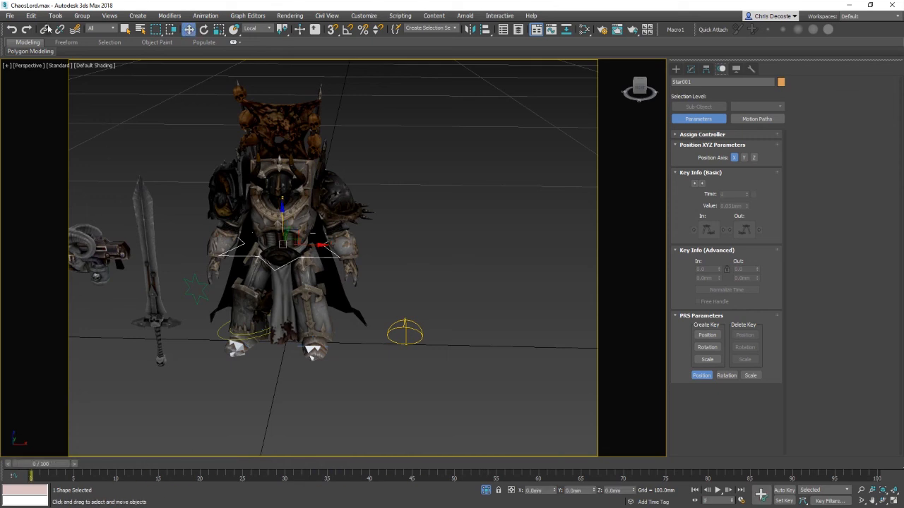
Step: Set the selection filter to Geometry and select all of the character's meshes
{"action": "left_click", "coordinate": [103, 28]}
{"action": "left_click", "coordinate": [99, 40]}
{"action": "left_click", "coordinate": [476, 166]}
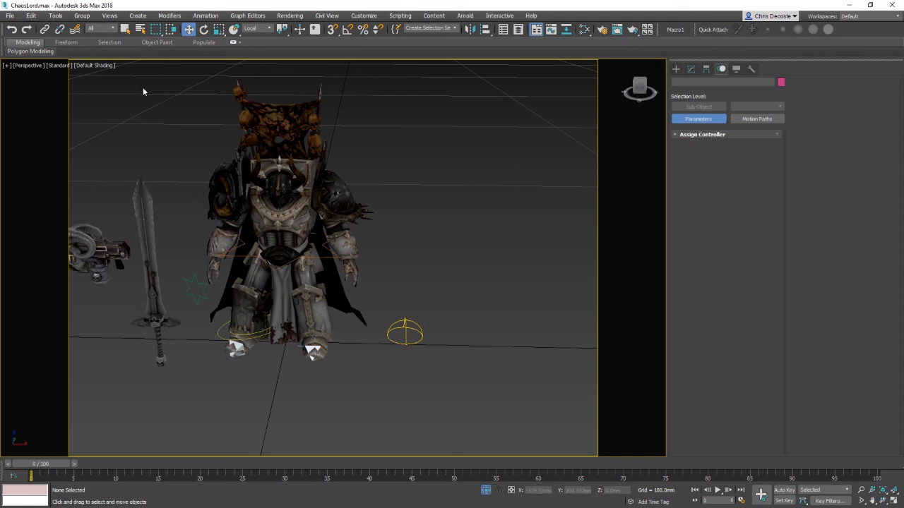
{"action": "left_click", "coordinate": [100, 66]}
{"action": "left_click", "coordinate": [475, 242]}
{"action": "left_click", "coordinate": [110, 31]}
{"action": "left_click", "coordinate": [99, 42]}
{"action": "left_click_drag", "start_coordinate": [369, 381], "coordinate": [369, 407]}
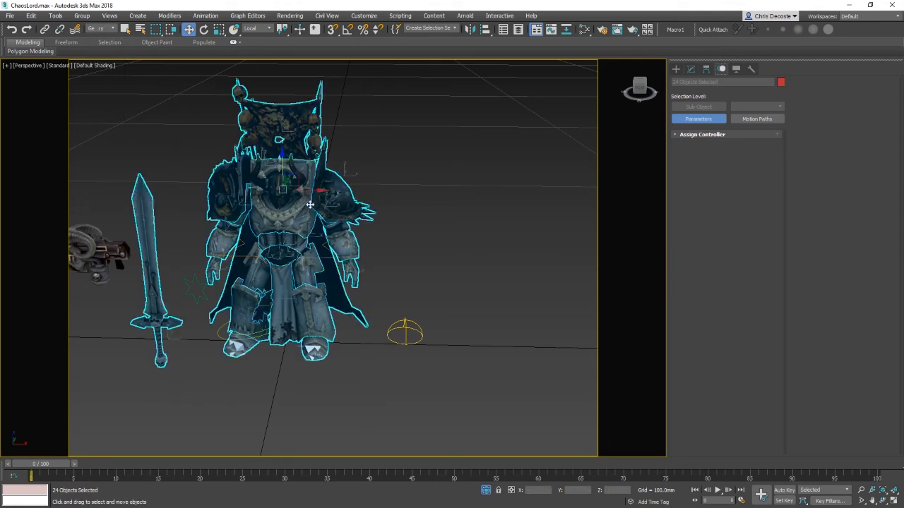
{"action": "mouse_move", "coordinate": [307, 193]}
{"action": "left_mouse_down", "text": "shift"}
{"action": "mouse_move", "coordinate": [558, 212]}
{"action": "mouse_move", "coordinate": [509, 316]}
{"action": "left_mouse_up", "text": "shift"}
{"action": "left_click", "coordinate": [489, 298]}
{"action": "right_click", "coordinate": [445, 238]}
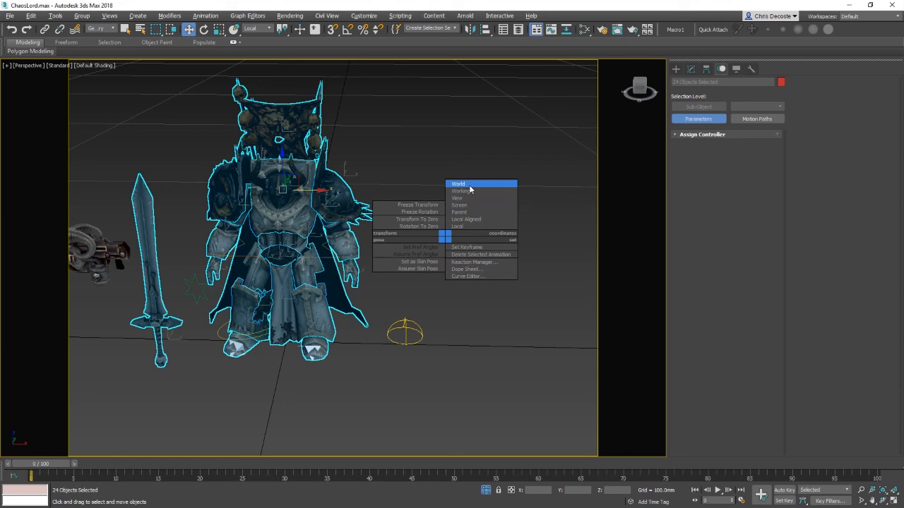
{"action": "left_click", "coordinate": [413, 133]}
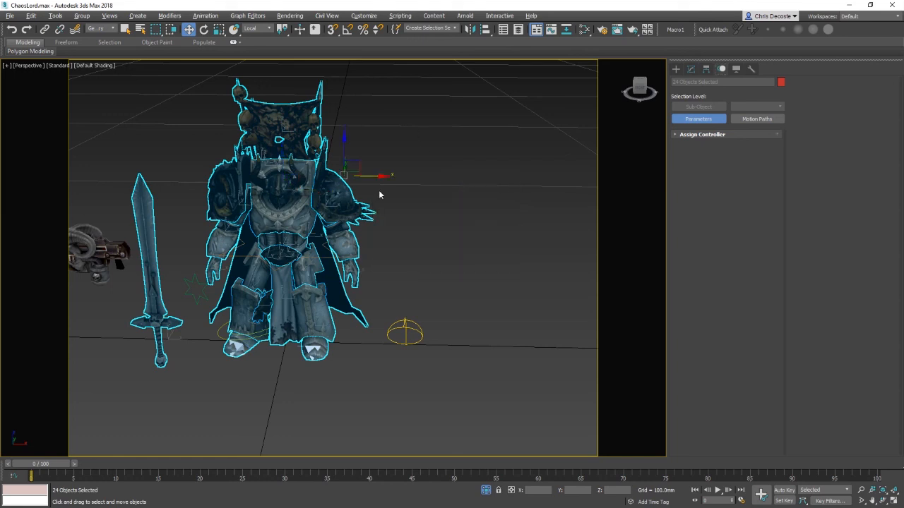
{"action": "left_click_drag", "start_coordinate": [372, 175], "coordinate": [552, 186], "text": "shift"}
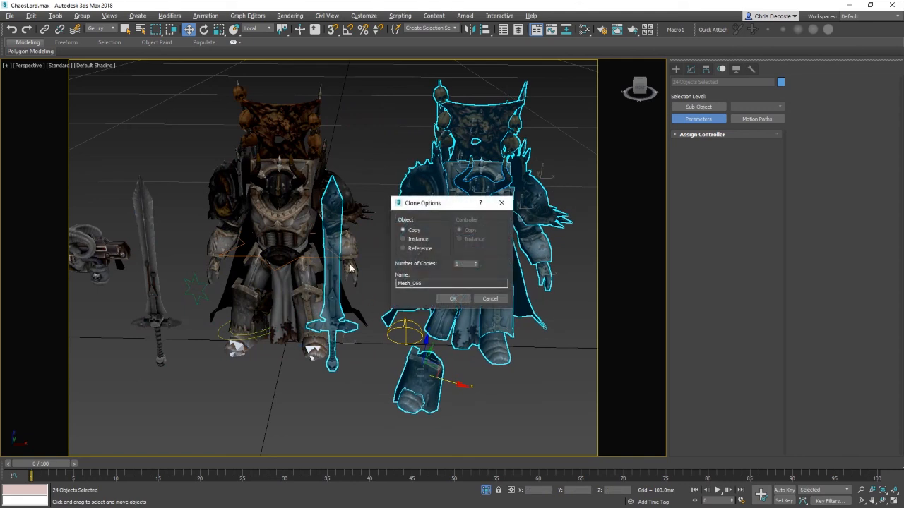
{"action": "left_click", "coordinate": [490, 298]}
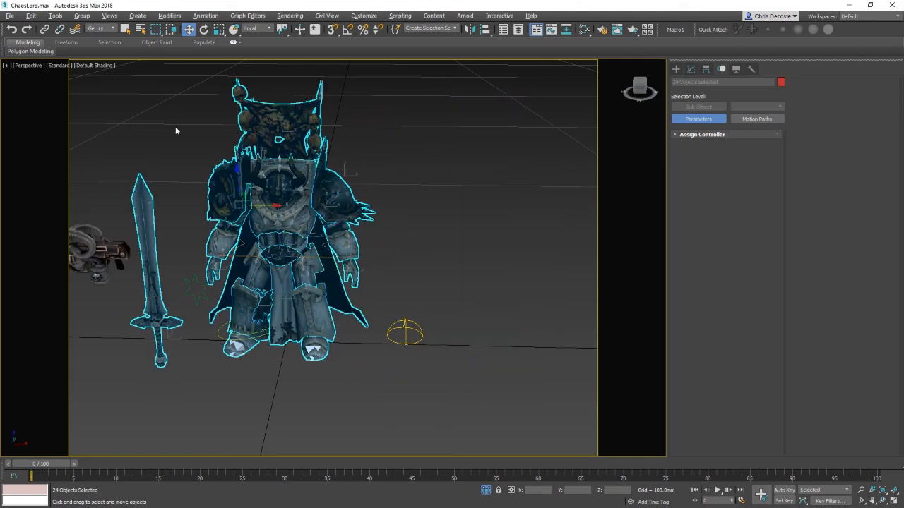
Step: Switch the reference coordinates to World and clone the selected geometry as a copy beside the character
{"action": "right_click", "coordinate": [426, 255]}
{"action": "left_click", "coordinate": [450, 196]}
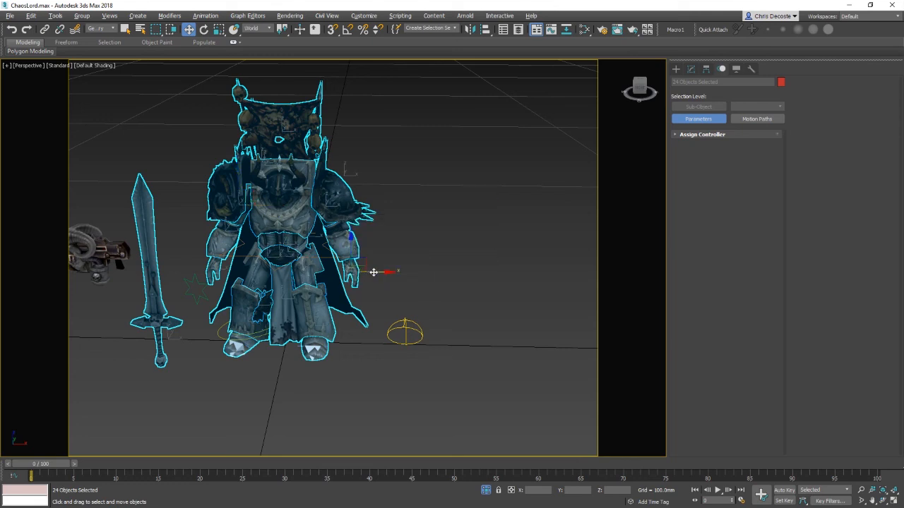
{"action": "left_click_drag", "start_coordinate": [373, 272], "coordinate": [656, 277], "text": "shift"}
{"action": "left_click", "coordinate": [452, 301]}
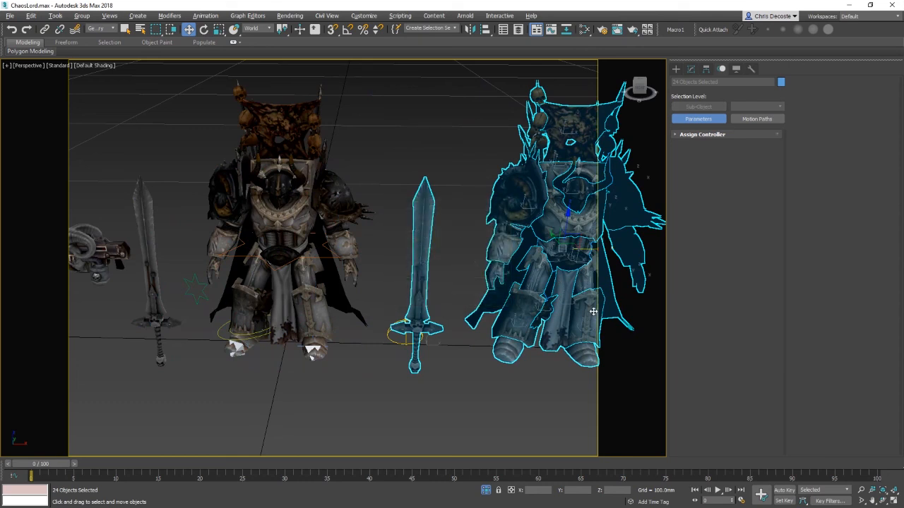
Step: Select the cloned character's pieces and delete them
{"action": "middle_click_drag", "start_coordinate": [593, 311], "coordinate": [386, 305]}
{"action": "left_click_drag", "start_coordinate": [396, 316], "coordinate": [542, 317]}
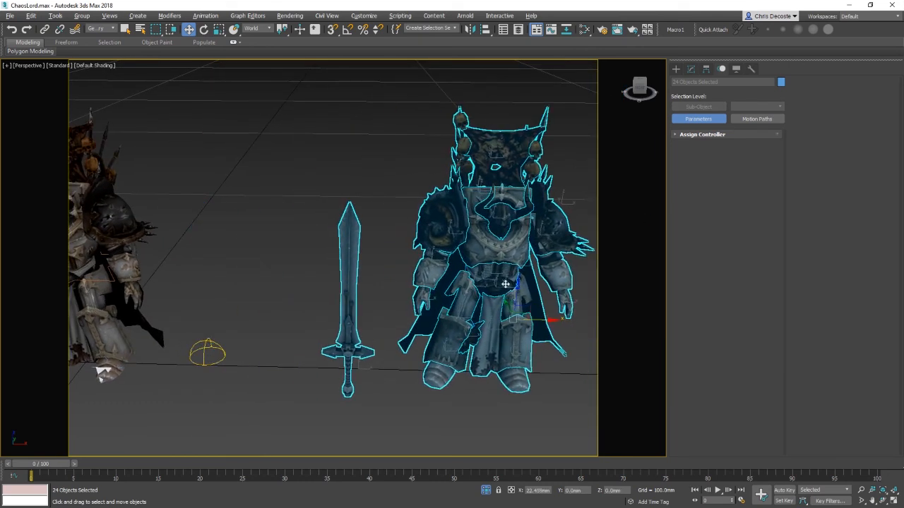
{"action": "left_click", "coordinate": [555, 367]}
{"action": "left_click", "coordinate": [463, 335]}
{"action": "middle_click_drag", "start_coordinate": [552, 335], "coordinate": [453, 288]}
{"action": "middle_click_drag", "start_coordinate": [243, 324], "coordinate": [381, 290]}
{"action": "scroll", "coordinate": [382, 290], "scroll_direction": "down", "scroll_amount": 3}
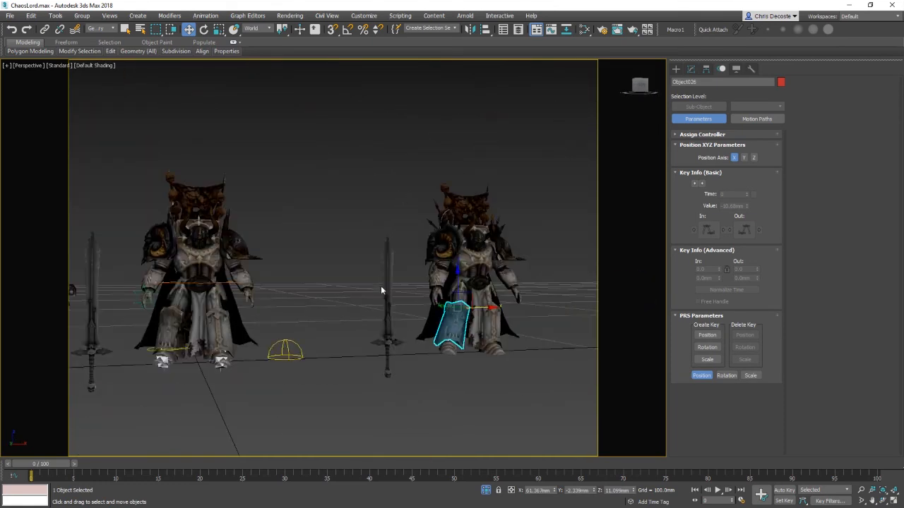
{"action": "left_click_drag", "start_coordinate": [515, 383], "coordinate": [516, 385]}
{"action": "key", "text": "Delete"}
Step: Select and delete the leftover copied pieces near the character's feet
{"action": "left_click", "coordinate": [171, 335]}
{"action": "middle_click_drag", "start_coordinate": [172, 338], "coordinate": [227, 354], "text": "alt"}
{"action": "key", "text": "Delete"}
{"action": "left_click", "coordinate": [187, 345]}
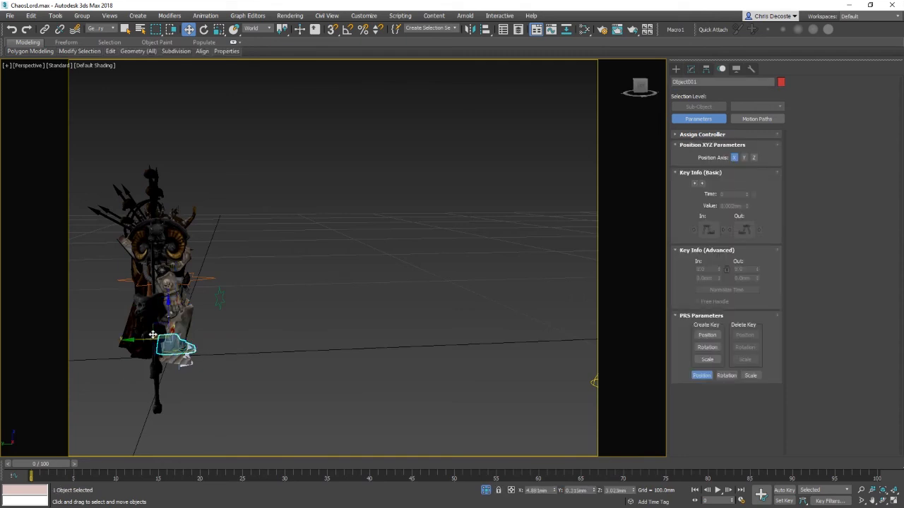
Step: Set the selection filter back to All and check the left leg armour piece and the foot donut control
{"action": "left_click_drag", "start_coordinate": [164, 333], "coordinate": [191, 349]}
{"action": "left_click", "coordinate": [101, 30]}
{"action": "left_click", "coordinate": [101, 32]}
{"action": "left_click", "coordinate": [103, 31]}
{"action": "left_click", "coordinate": [104, 37]}
{"action": "left_click", "coordinate": [178, 324]}
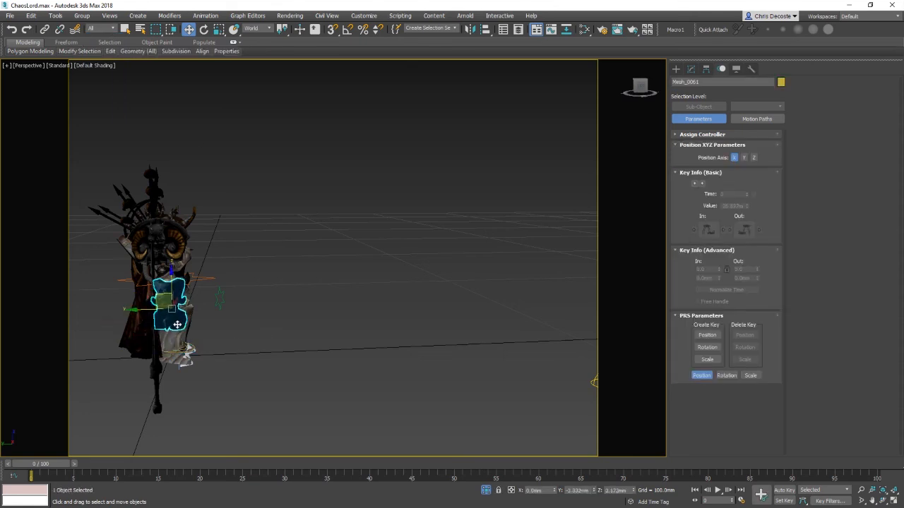
{"action": "left_click_drag", "start_coordinate": [177, 325], "coordinate": [188, 308]}
{"action": "left_click", "coordinate": [188, 351]}
{"action": "middle_click_drag", "start_coordinate": [189, 308], "coordinate": [301, 332], "text": "alt"}
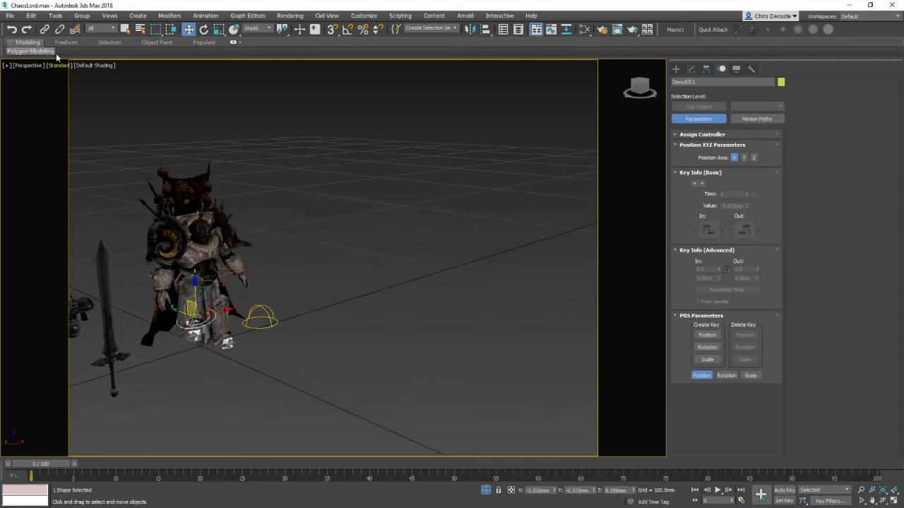
Step: Set the selection filter to Geometry and clone all the character's meshes as a copy beside it
{"action": "left_click", "coordinate": [101, 29]}
{"action": "left_click", "coordinate": [101, 45]}
{"action": "left_click_drag", "start_coordinate": [267, 374], "coordinate": [266, 374]}
{"action": "mouse_move", "coordinate": [226, 285]}
{"action": "left_mouse_down", "text": "shift"}
{"action": "mouse_move", "coordinate": [418, 216]}
{"action": "mouse_move", "coordinate": [397, 325]}
{"action": "left_mouse_up", "text": "shift"}
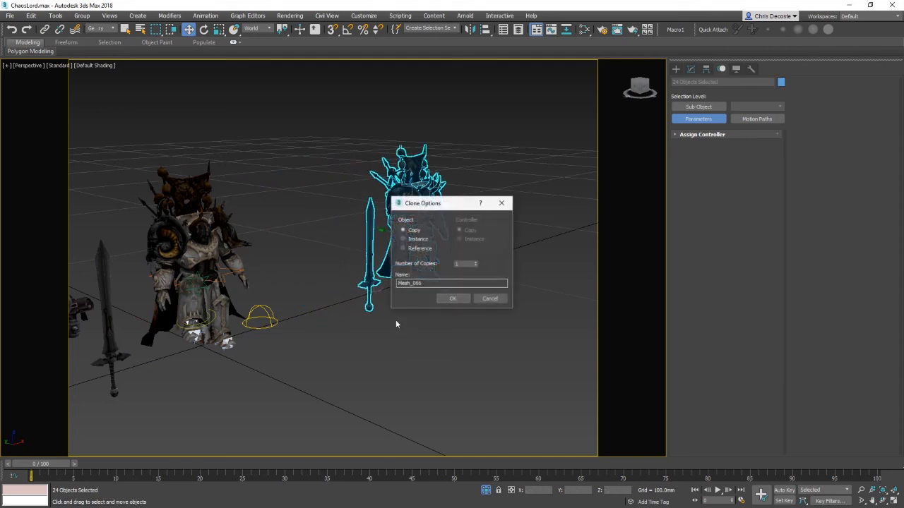
{"action": "left_click", "coordinate": [451, 300]}
{"action": "left_click", "coordinate": [454, 299]}
Step: Zoom in to inspect the cloned leg armour pieces up close
{"action": "left_click", "coordinate": [398, 220]}
{"action": "key", "text": "z"}
{"action": "scroll", "coordinate": [495, 297], "scroll_direction": "down", "scroll_amount": 5}
{"action": "middle_click_drag", "start_coordinate": [579, 296], "coordinate": [497, 301], "text": "alt"}
{"action": "middle_click_drag", "start_coordinate": [496, 301], "coordinate": [539, 318]}
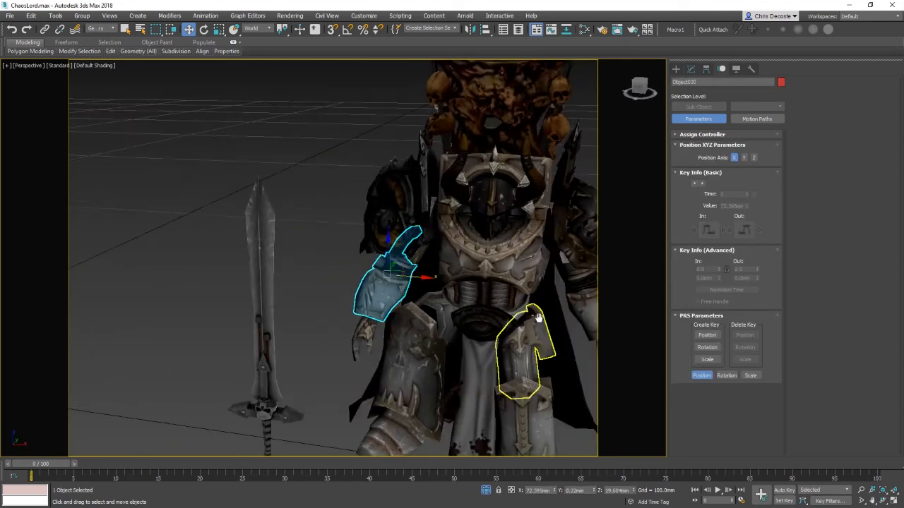
{"action": "scroll", "coordinate": [291, 269], "scroll_direction": "down", "scroll_amount": 5}
{"action": "scroll", "coordinate": [290, 269], "scroll_direction": "up", "scroll_amount": 1}
{"action": "left_click_drag", "start_coordinate": [293, 370], "coordinate": [299, 373]}
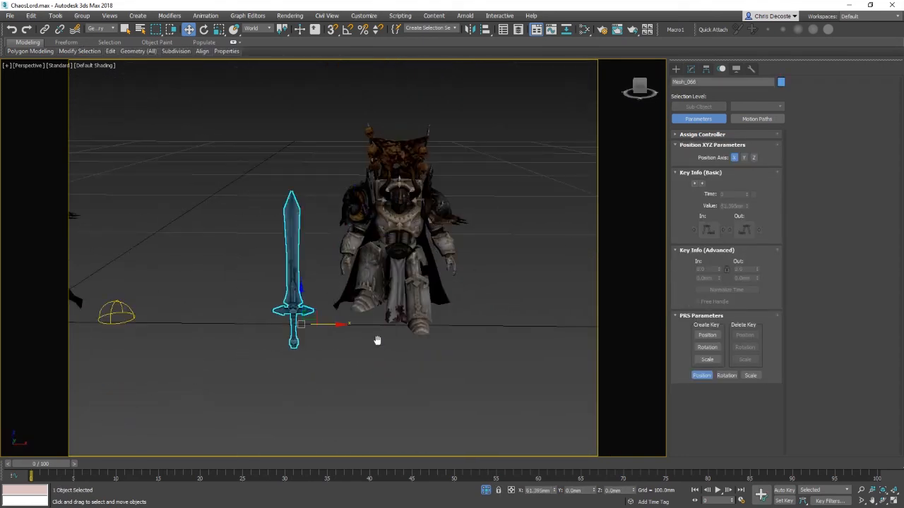
Step: Select the whole cloned character and delete it
{"action": "middle_click_drag", "start_coordinate": [377, 340], "coordinate": [361, 363]}
{"action": "scroll", "coordinate": [362, 356], "scroll_direction": "up", "scroll_amount": 4}
{"action": "middle_click_drag", "start_coordinate": [420, 352], "coordinate": [385, 442]}
{"action": "scroll", "coordinate": [475, 401], "scroll_direction": "down", "scroll_amount": 1}
{"action": "key", "text": "Delete"}
Step: Select the three left leg armour pieces and try mirroring them as a copy along X with an 11 mm offset
{"action": "middle_click_drag", "start_coordinate": [476, 406], "coordinate": [359, 410], "text": "alt"}
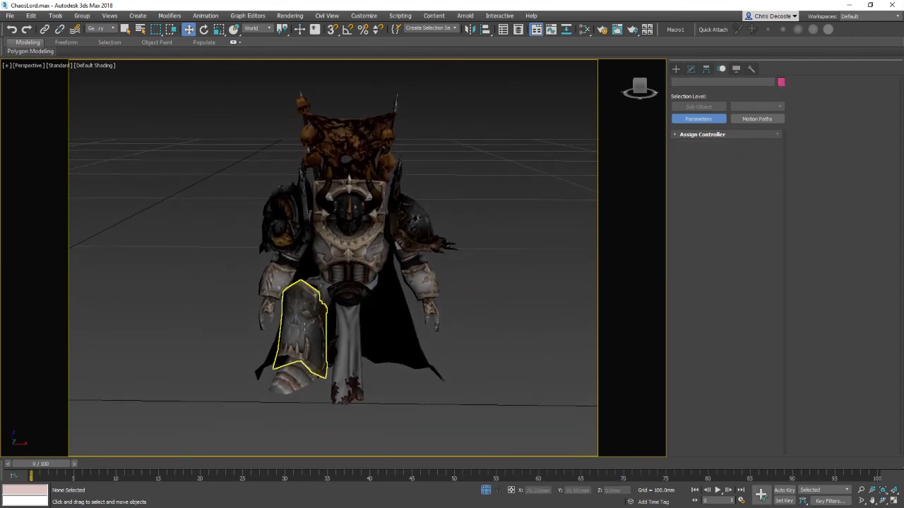
{"action": "left_click", "coordinate": [305, 327]}
{"action": "left_click", "coordinate": [321, 286], "text": "ctrl"}
{"action": "left_click", "coordinate": [295, 376], "text": "ctrl"}
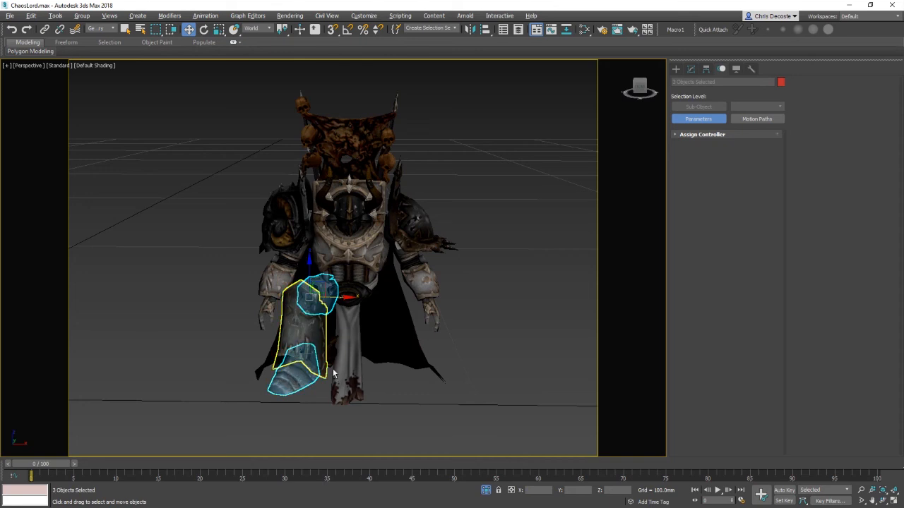
{"action": "middle_click_drag", "start_coordinate": [295, 377], "coordinate": [382, 325], "text": "alt"}
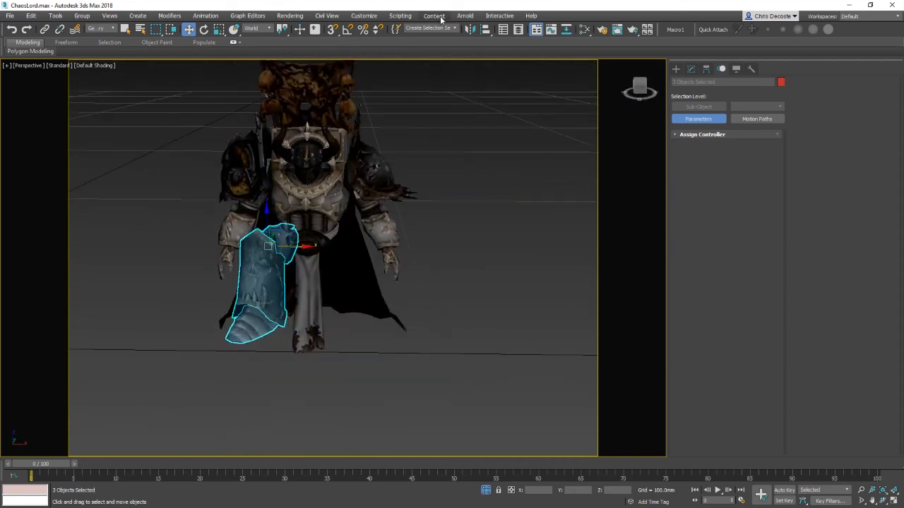
{"action": "left_click", "coordinate": [469, 29]}
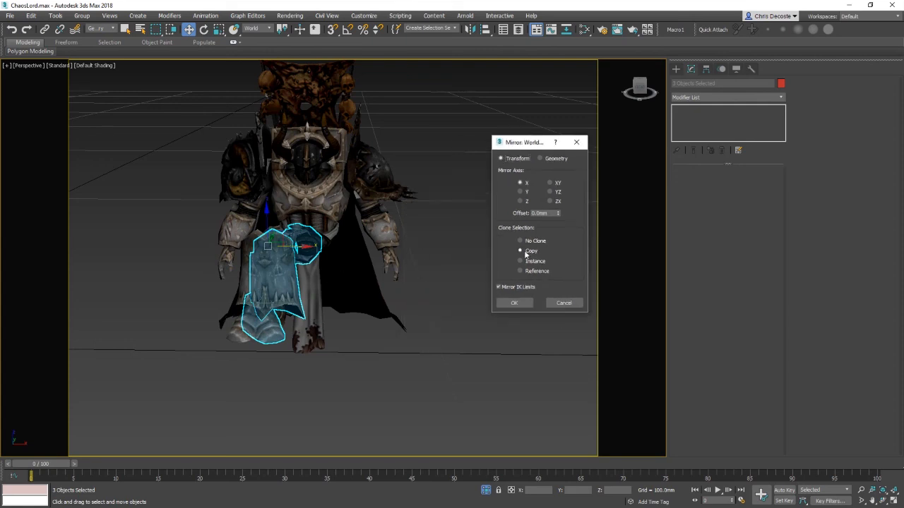
{"action": "left_click", "coordinate": [560, 306]}
{"action": "right_click", "coordinate": [407, 303]}
{"action": "left_click", "coordinate": [430, 252]}
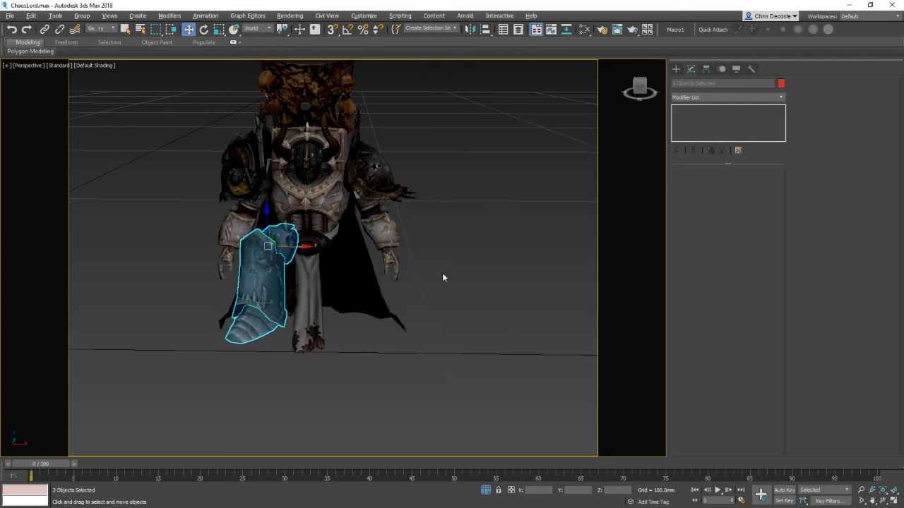
{"action": "left_click", "coordinate": [470, 28]}
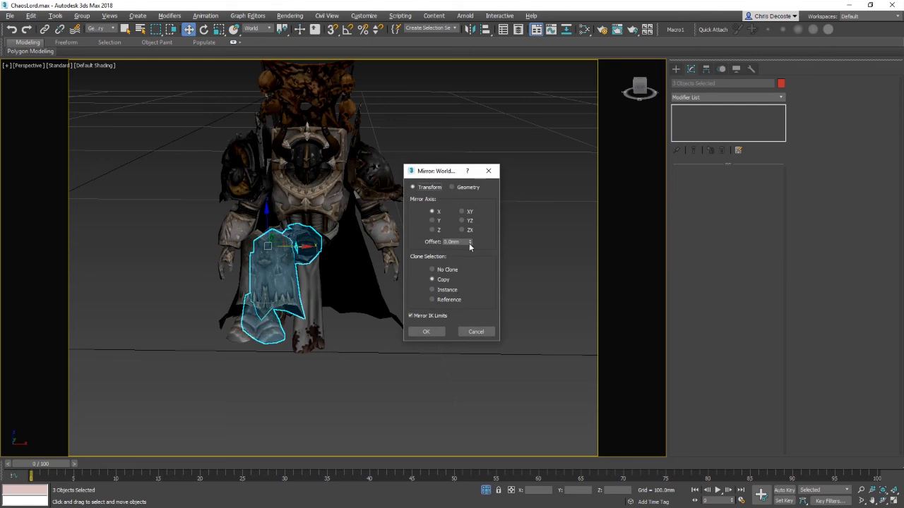
{"action": "left_click_drag", "start_coordinate": [470, 245], "coordinate": [488, 190]}
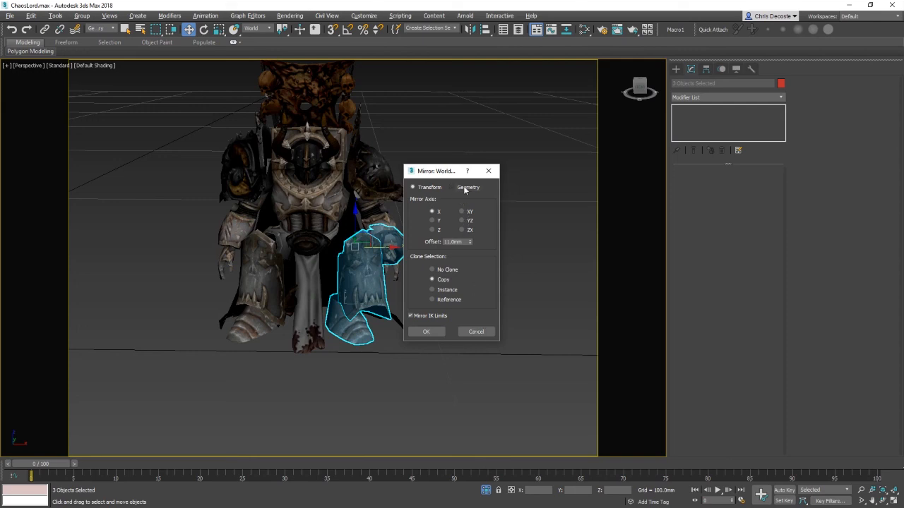
{"action": "left_click", "coordinate": [476, 331]}
Step: Reselect the three left leg armour pieces and clone them as a copy off to the side
{"action": "left_click", "coordinate": [271, 346]}
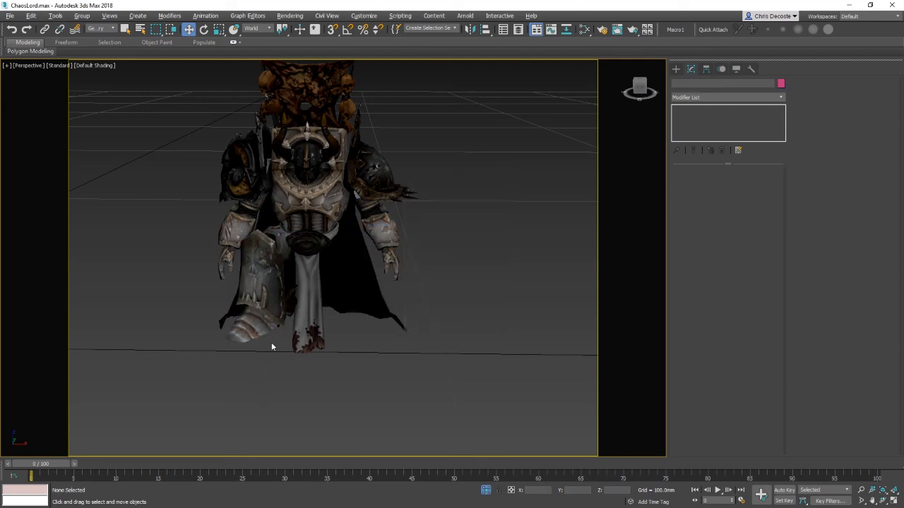
{"action": "left_click", "coordinate": [244, 328]}
{"action": "left_click", "coordinate": [257, 261], "text": "ctrl"}
{"action": "left_click", "coordinate": [286, 240], "text": "ctrl"}
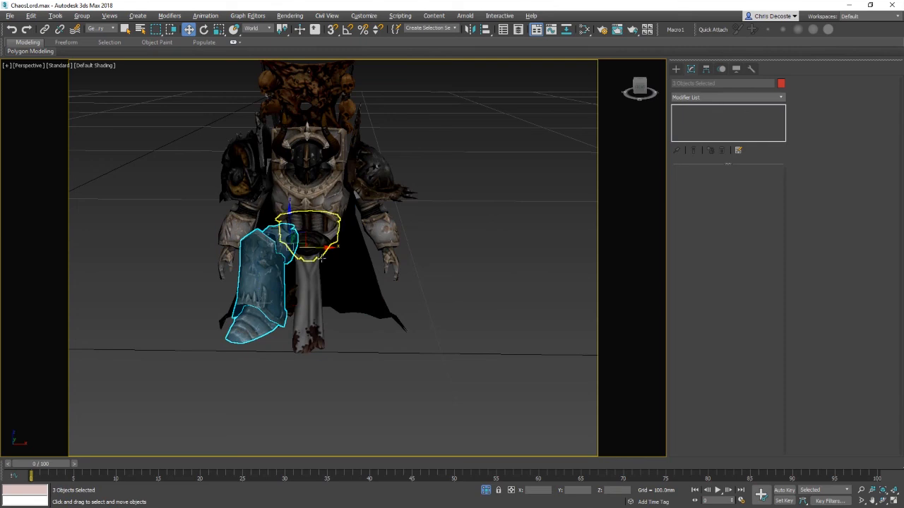
{"action": "left_click_drag", "start_coordinate": [321, 259], "coordinate": [548, 252], "text": "shift"}
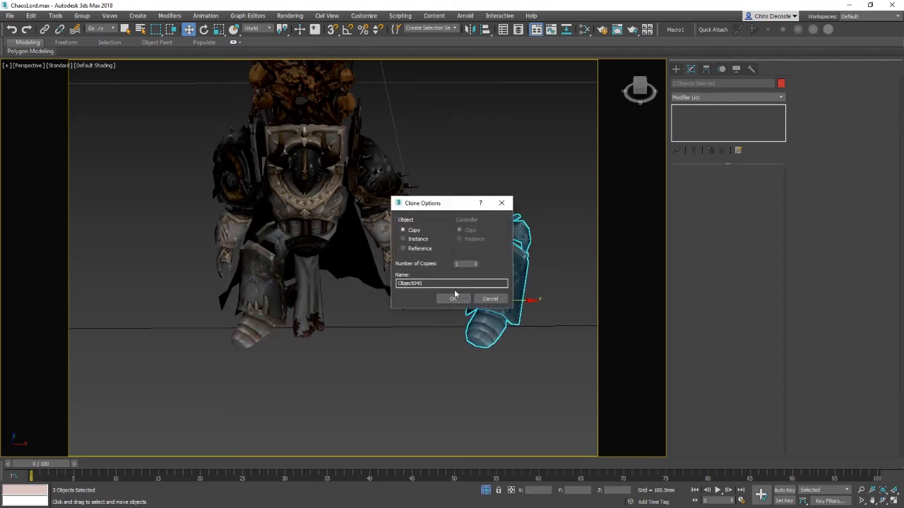
{"action": "left_click", "coordinate": [455, 296]}
Step: Apply a Mirror modifier to the copied armour pieces
{"action": "left_click", "coordinate": [708, 98]}
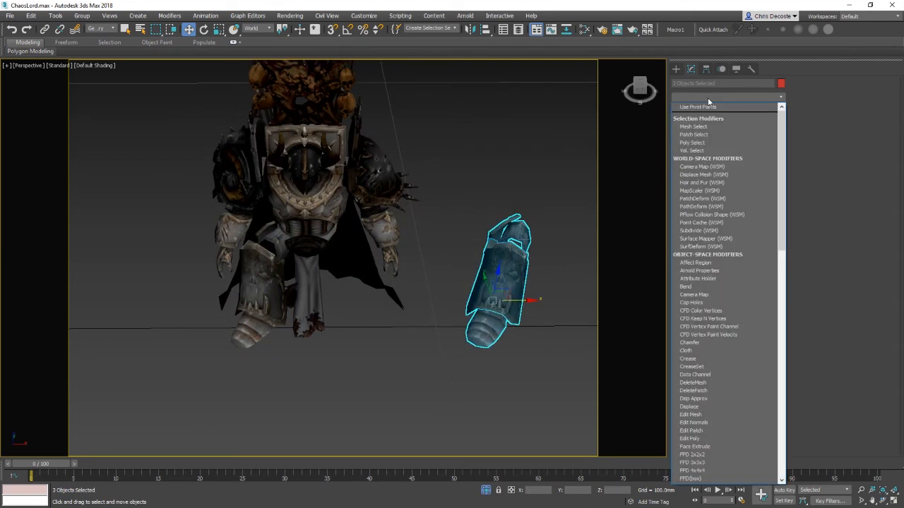
{"action": "key", "text": "m"}
{"action": "key", "text": "m"}
{"action": "key", "text": "m"}
{"action": "key", "text": "m"}
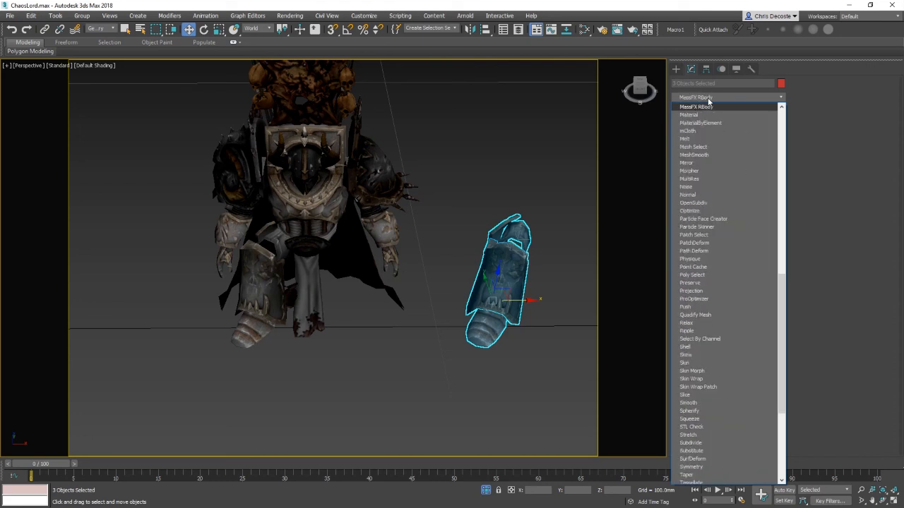
{"action": "key", "text": "m"}
{"action": "key", "text": "m"}
{"action": "key", "text": "m"}
{"action": "key", "text": "m"}
{"action": "key", "text": "m"}
{"action": "key", "text": "m"}
{"action": "key", "text": "m"}
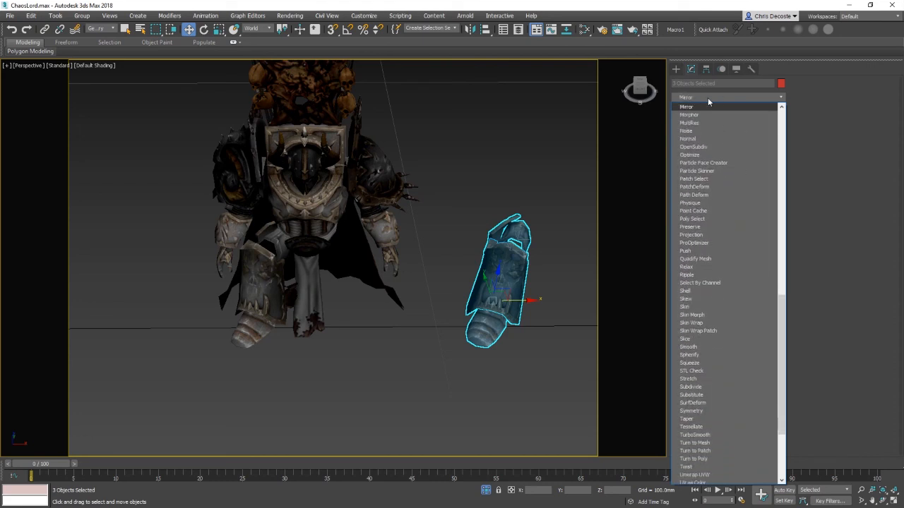
{"action": "key", "text": "Return"}
Step: Select the three left leg armour pieces and mirror them as a copy along X with no offset
{"action": "middle_click_drag", "start_coordinate": [508, 299], "coordinate": [418, 397], "text": "alt"}
{"action": "left_click", "coordinate": [286, 288]}
{"action": "left_click", "coordinate": [288, 325], "text": "ctrl"}
{"action": "middle_click_drag", "start_coordinate": [288, 324], "coordinate": [291, 340], "text": "alt"}
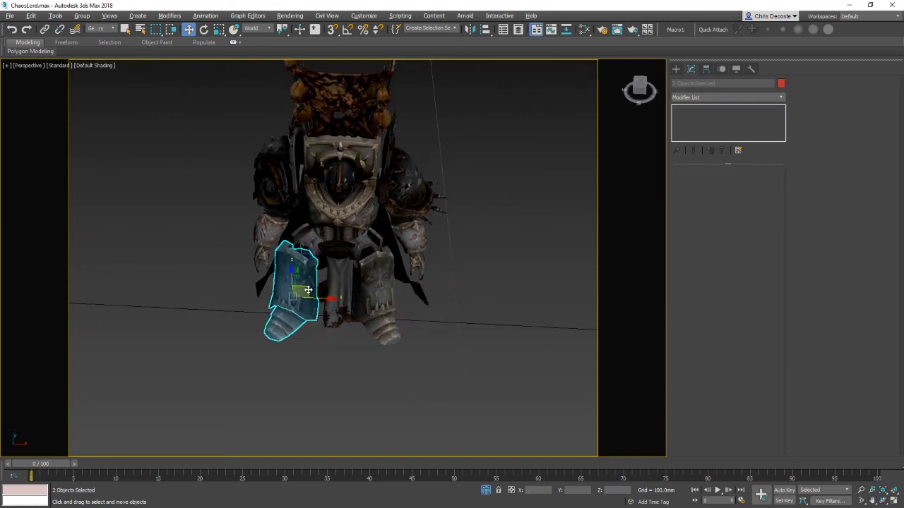
{"action": "left_click", "coordinate": [309, 232], "text": "ctrl"}
{"action": "left_click", "coordinate": [470, 29]}
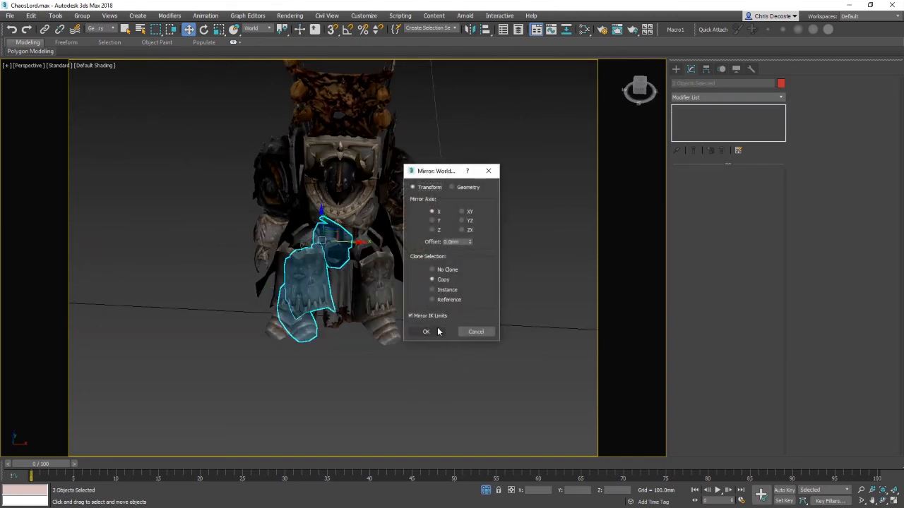
{"action": "left_click", "coordinate": [424, 332]}
Step: Move the mirrored copy off to the side and delete it
{"action": "left_click_drag", "start_coordinate": [357, 243], "coordinate": [571, 280]}
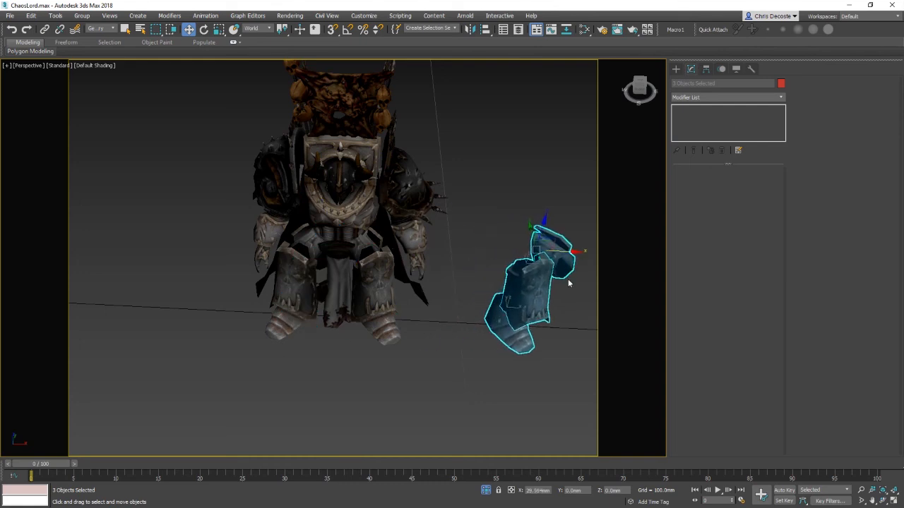
{"action": "middle_click_drag", "start_coordinate": [571, 280], "coordinate": [420, 400], "text": "alt"}
{"action": "key", "text": "Delete"}
Step: Select the leg armour piece carrying the Mirror modifier and inspect it from around the character
{"action": "left_click", "coordinate": [353, 312]}
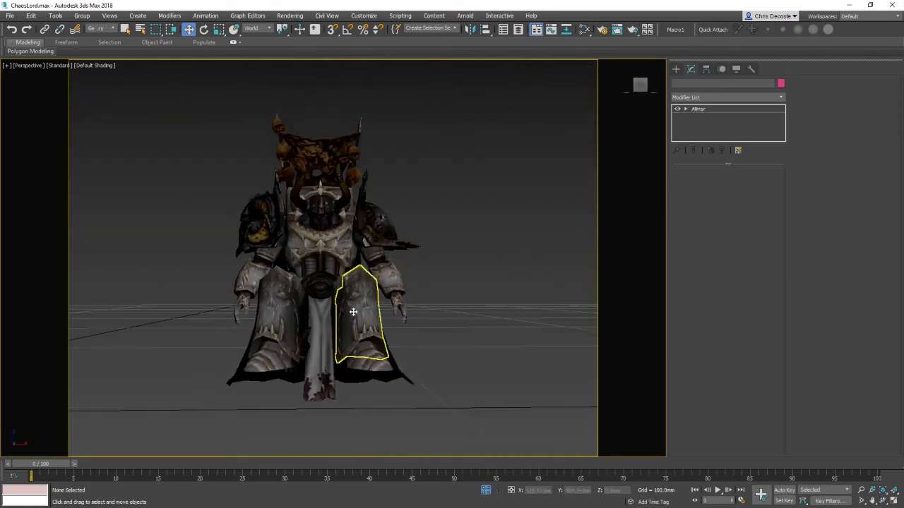
{"action": "middle_click_drag", "start_coordinate": [452, 313], "coordinate": [329, 248], "text": "alt"}
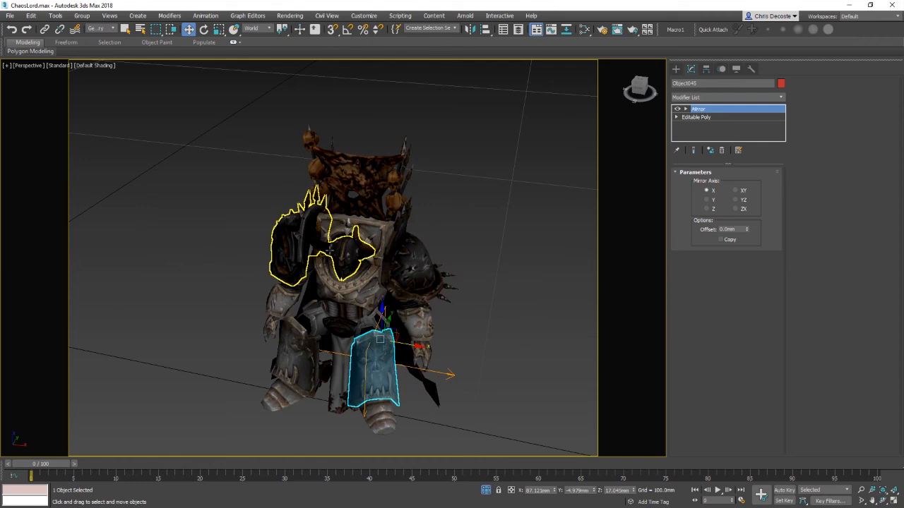
{"action": "left_click", "coordinate": [414, 251]}
{"action": "middle_click_drag", "start_coordinate": [241, 285], "coordinate": [472, 335]}
{"action": "left_click", "coordinate": [481, 312]}
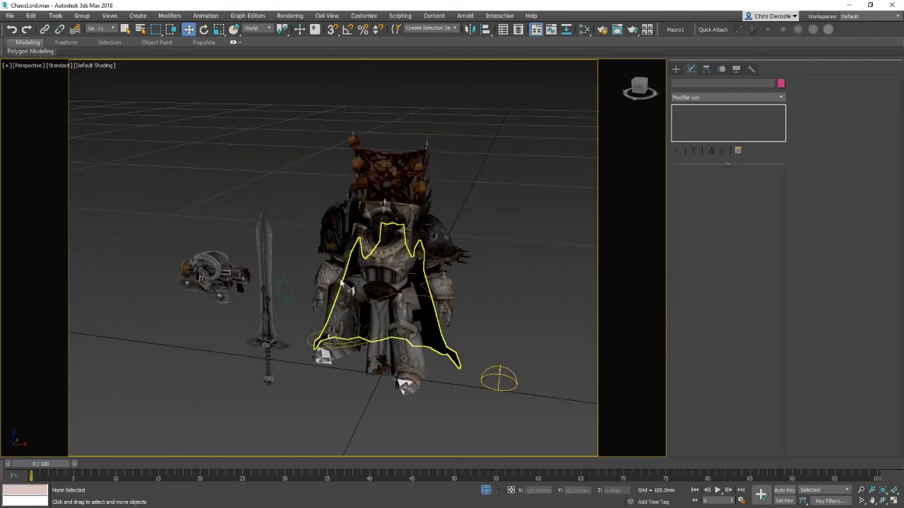
Step: Select the chest plate and frame it to examine it from several angles
{"action": "left_click", "coordinate": [268, 297]}
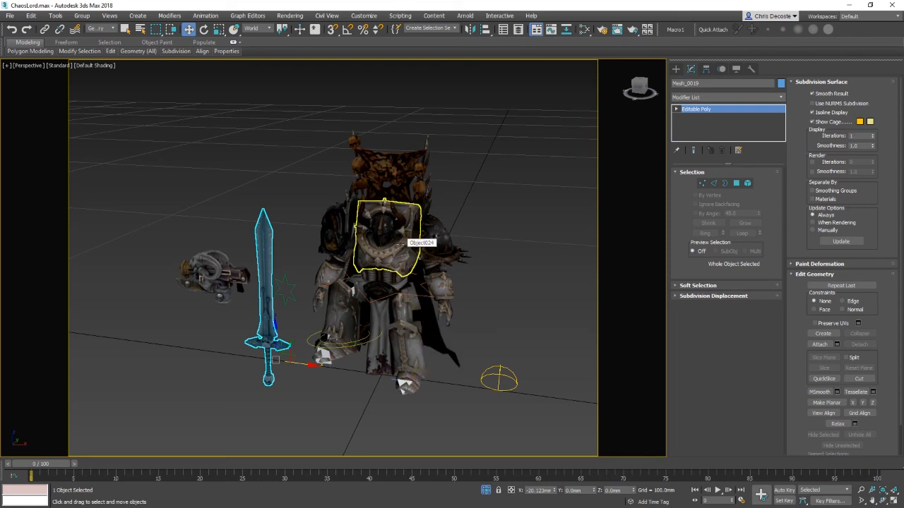
{"action": "left_click", "coordinate": [392, 255]}
{"action": "key", "text": "z"}
{"action": "middle_click_drag", "start_coordinate": [392, 255], "coordinate": [404, 321], "text": "alt"}
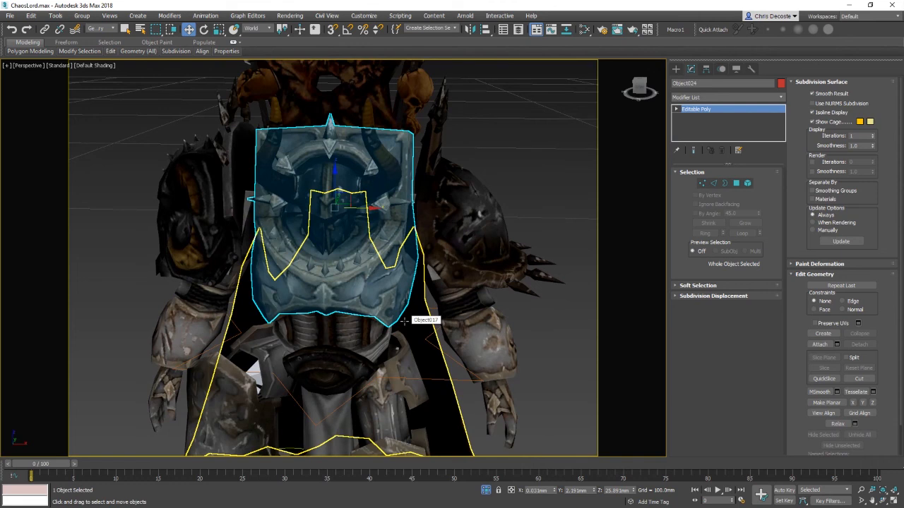
{"action": "middle_click_drag", "start_coordinate": [487, 431], "coordinate": [434, 358]}
{"action": "scroll", "coordinate": [488, 359], "scroll_direction": "down", "scroll_amount": 3}
{"action": "middle_click_drag", "start_coordinate": [499, 359], "coordinate": [464, 329]}
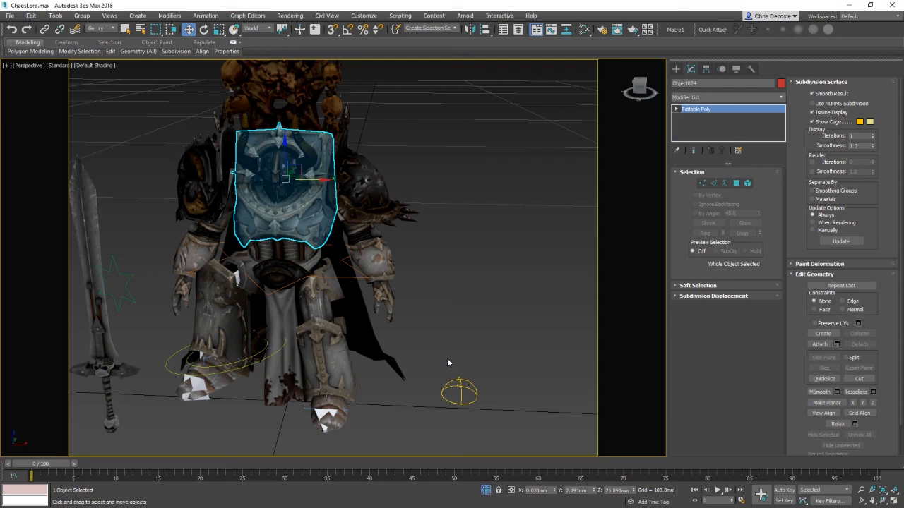
{"action": "left_click", "coordinate": [459, 331]}
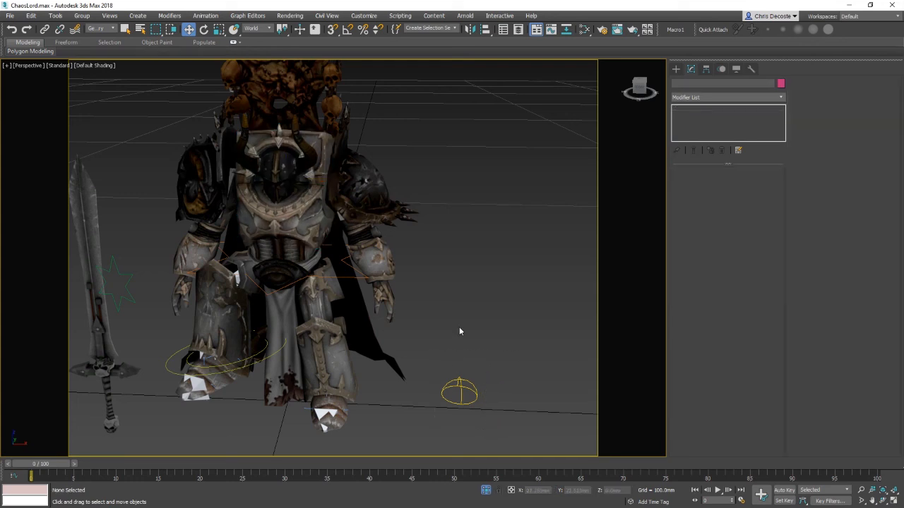